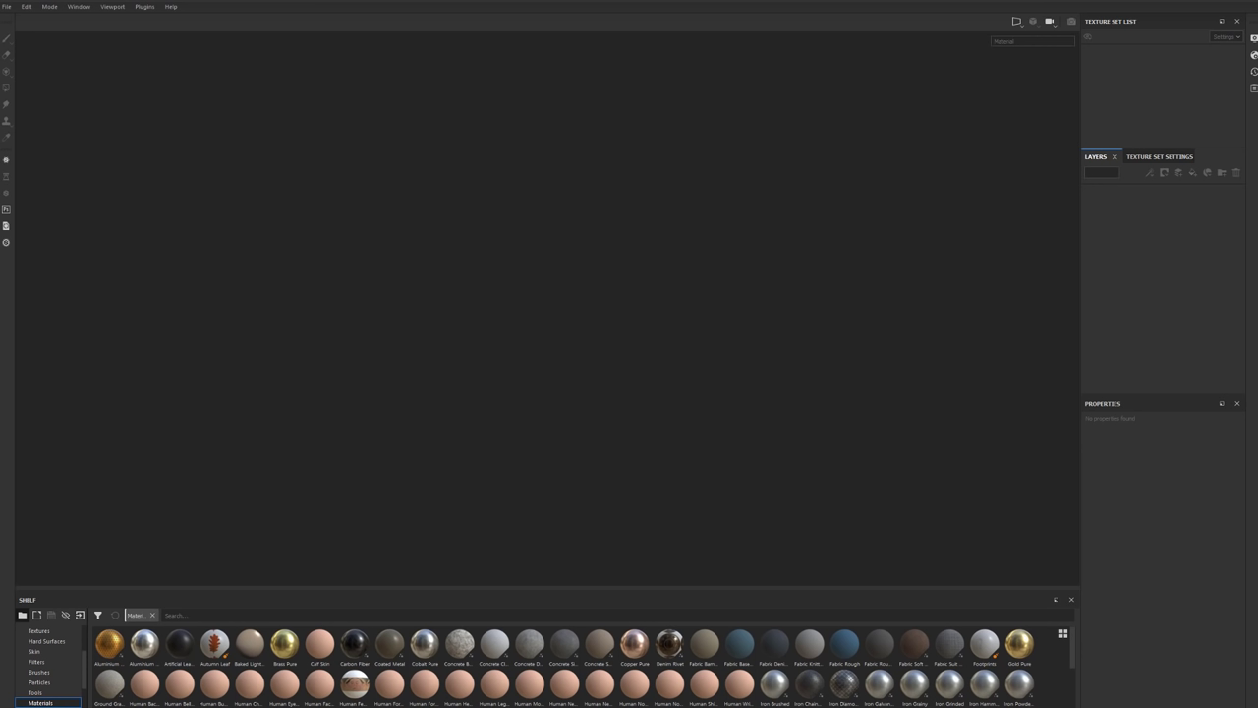
# Start a new project with a 2048 document resolution.
pyautogui.click(8, 8)
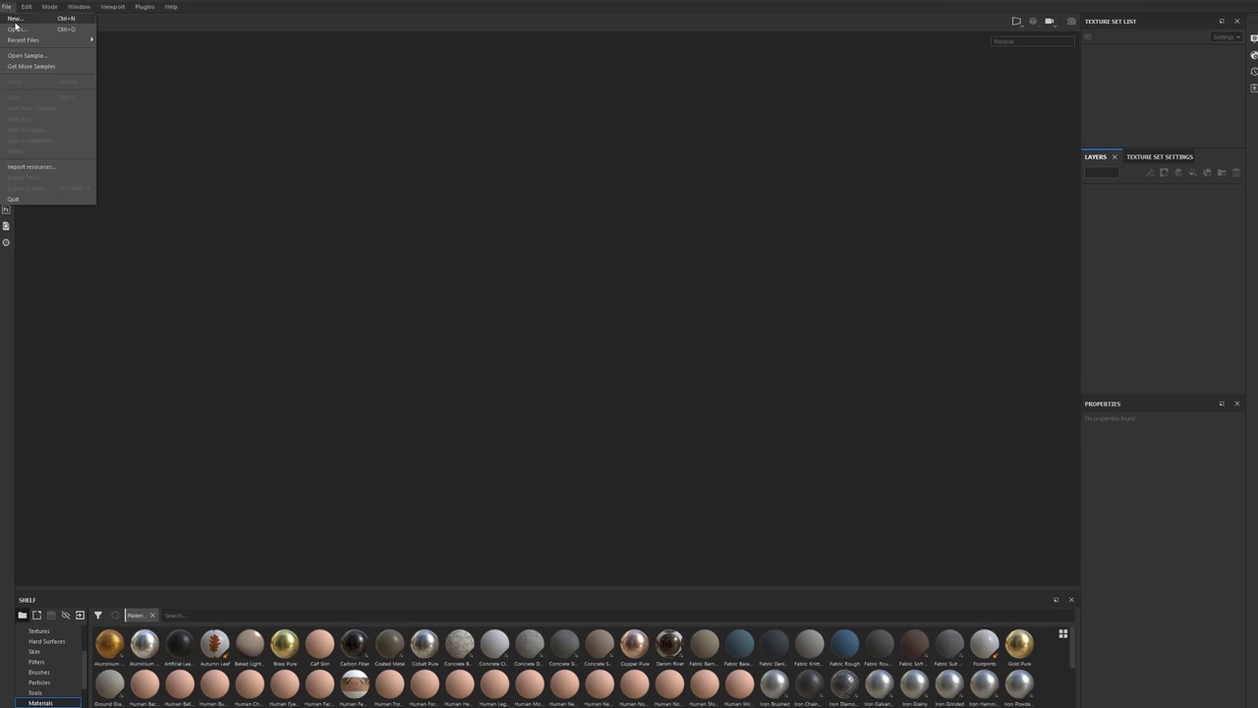
pyautogui.click(14, 19)
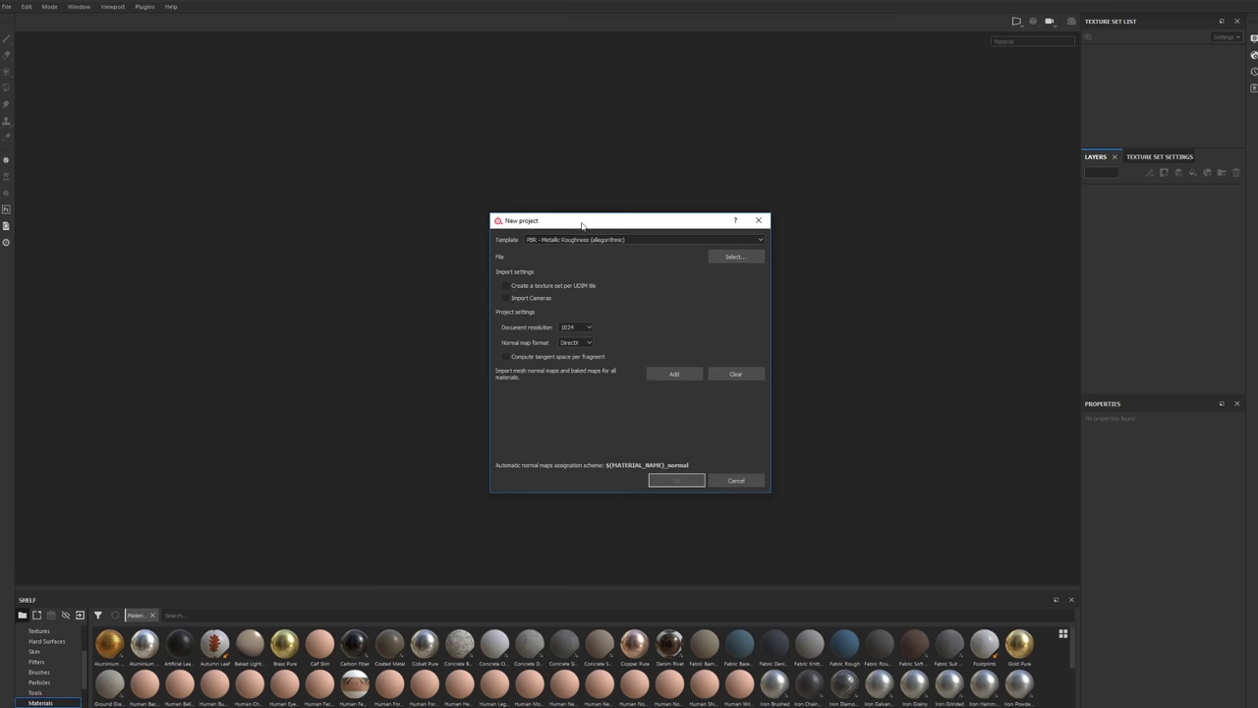
pyautogui.moveTo(559, 224); pyautogui.dragTo(515, 192)
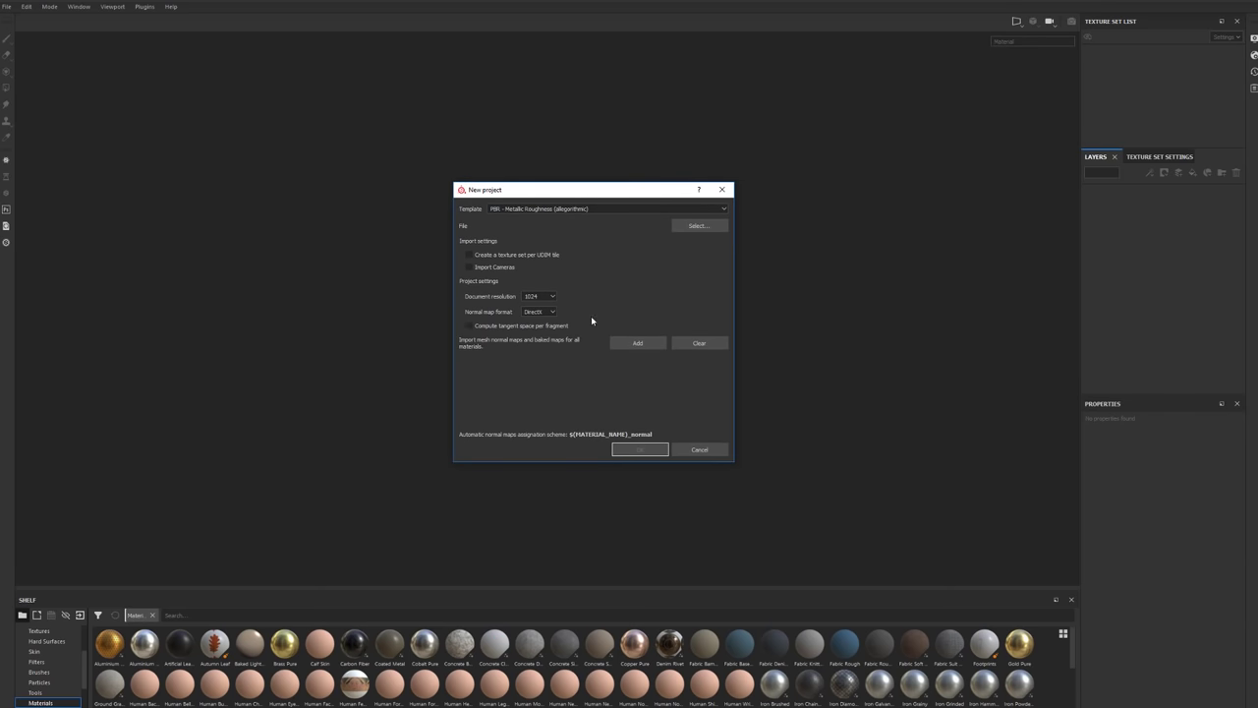
pyautogui.click(539, 296)
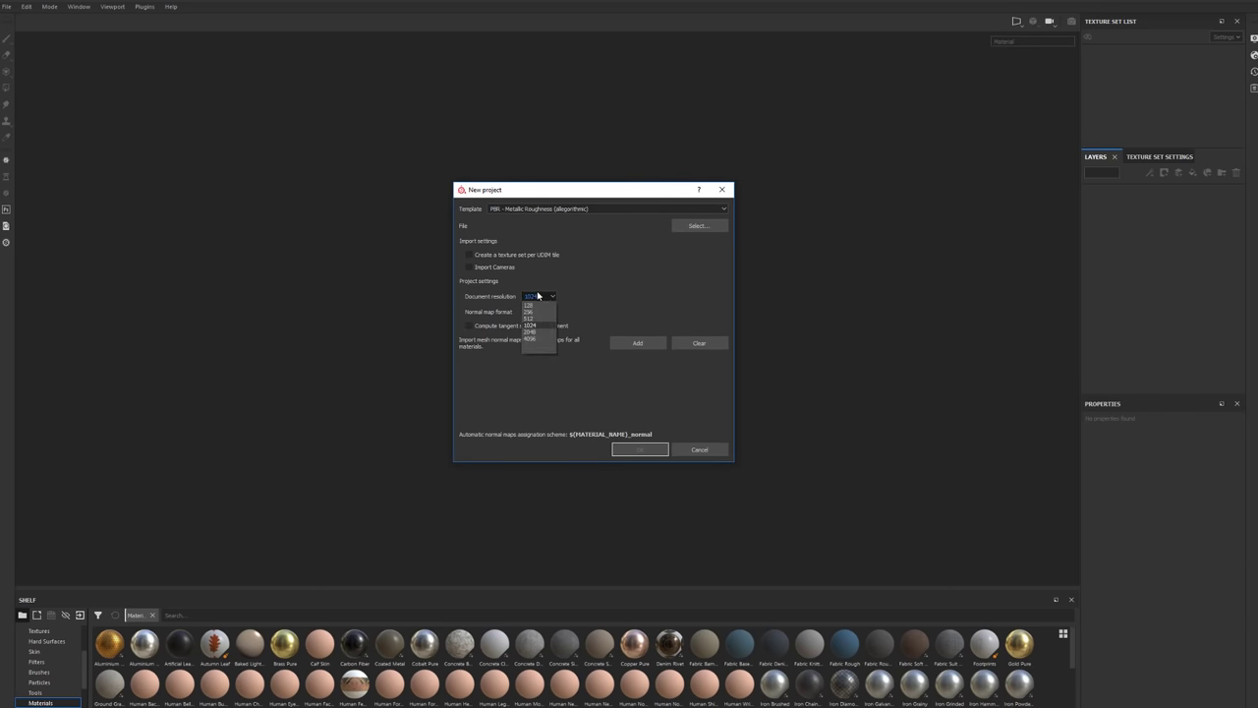
pyautogui.click(531, 332)
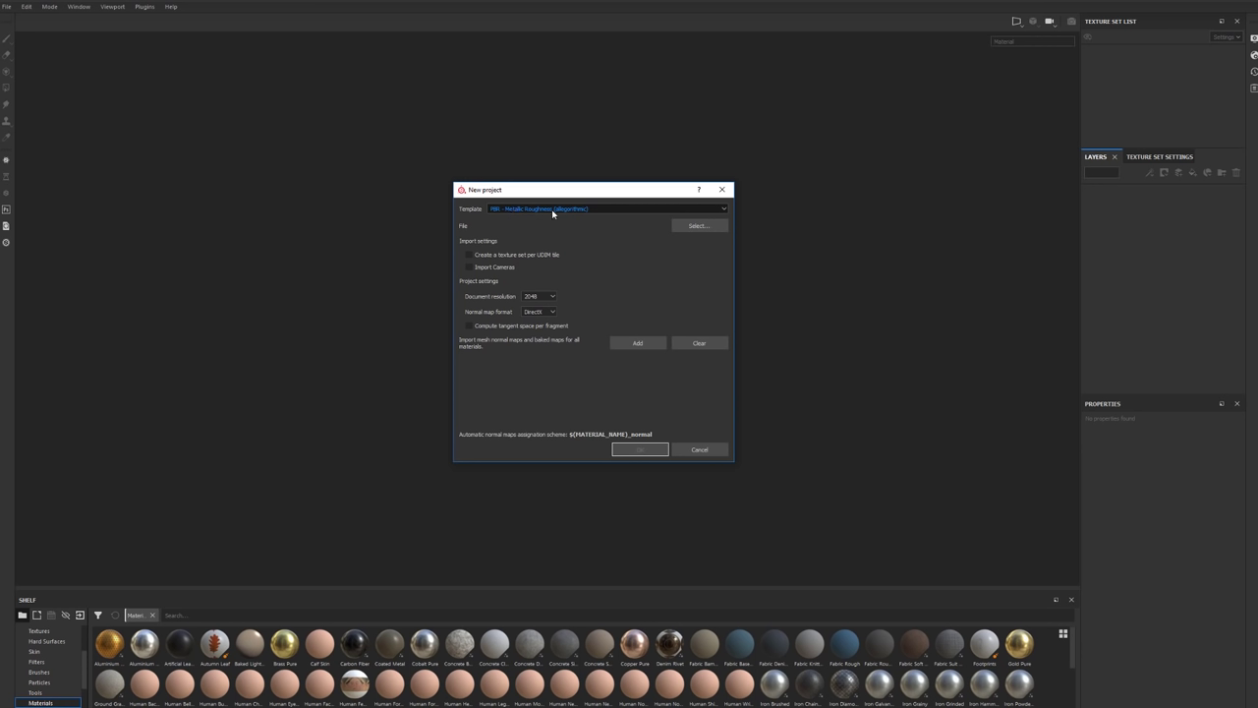
# Browse for the mechSphere mesh file.
pyautogui.click(697, 226)
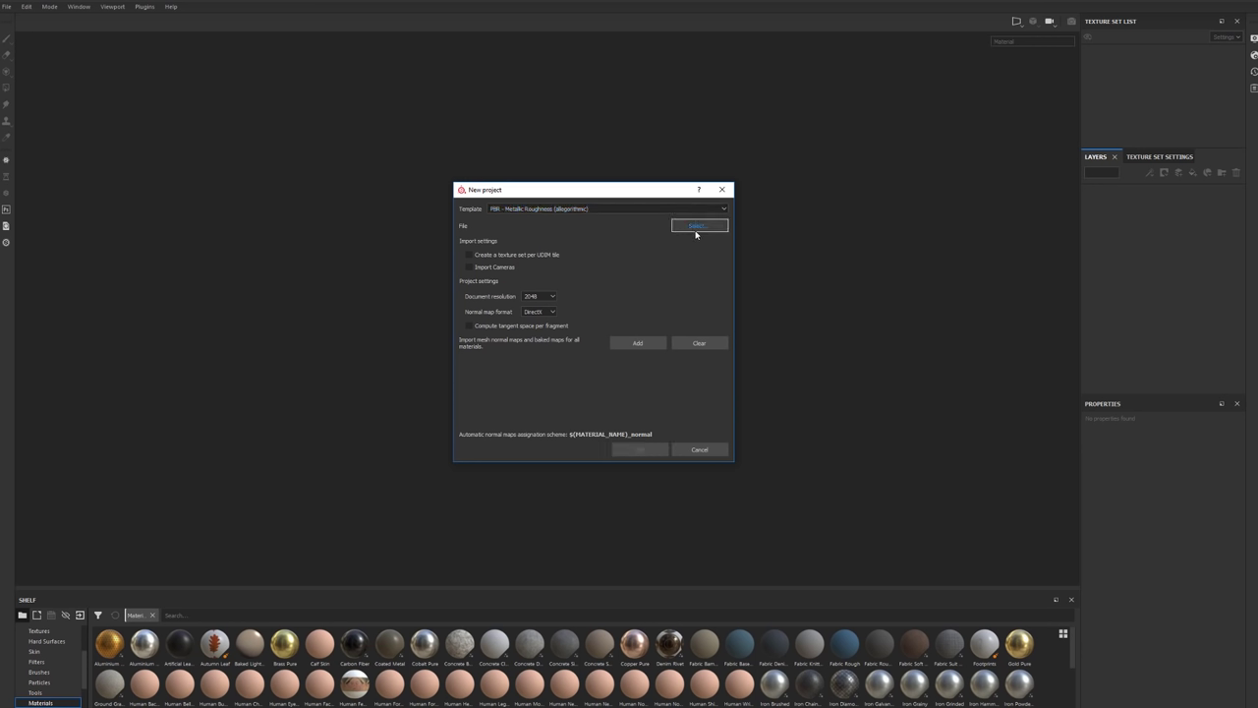
pyautogui.click(678, 227)
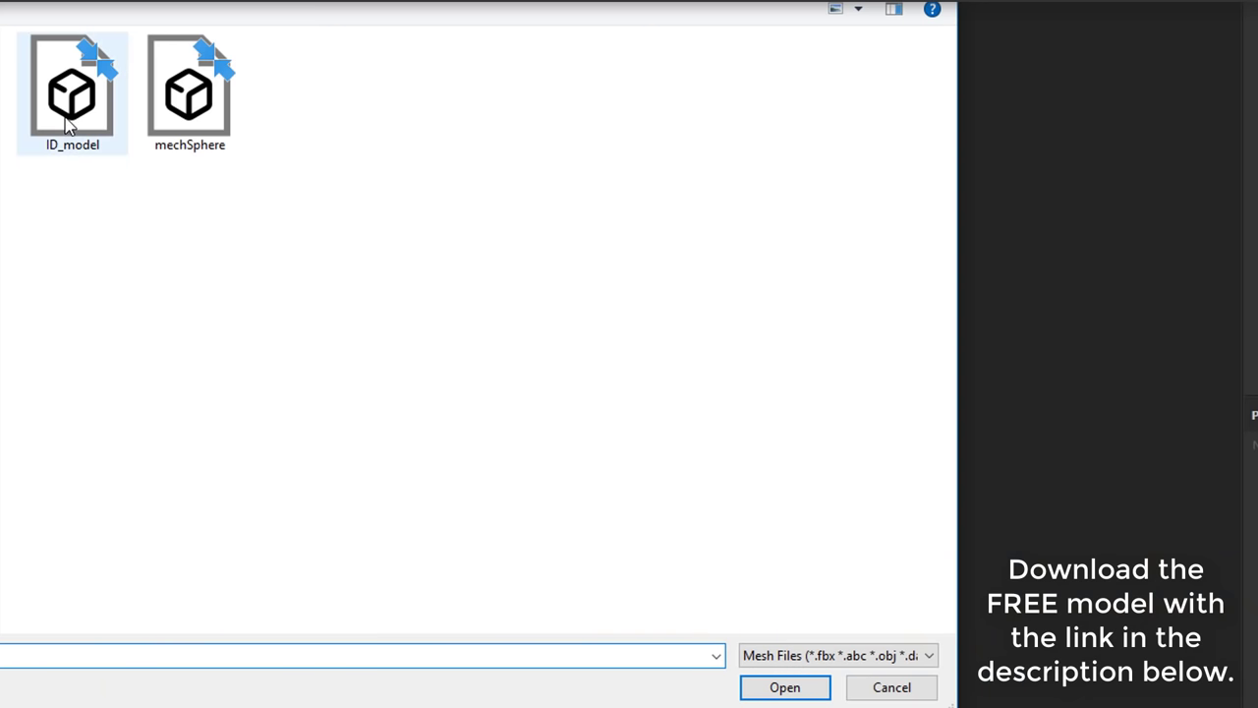
pyautogui.click(75, 148)
# Select mechSphere.obj in the file browser and open it as the project mesh.
pyautogui.click(204, 133)
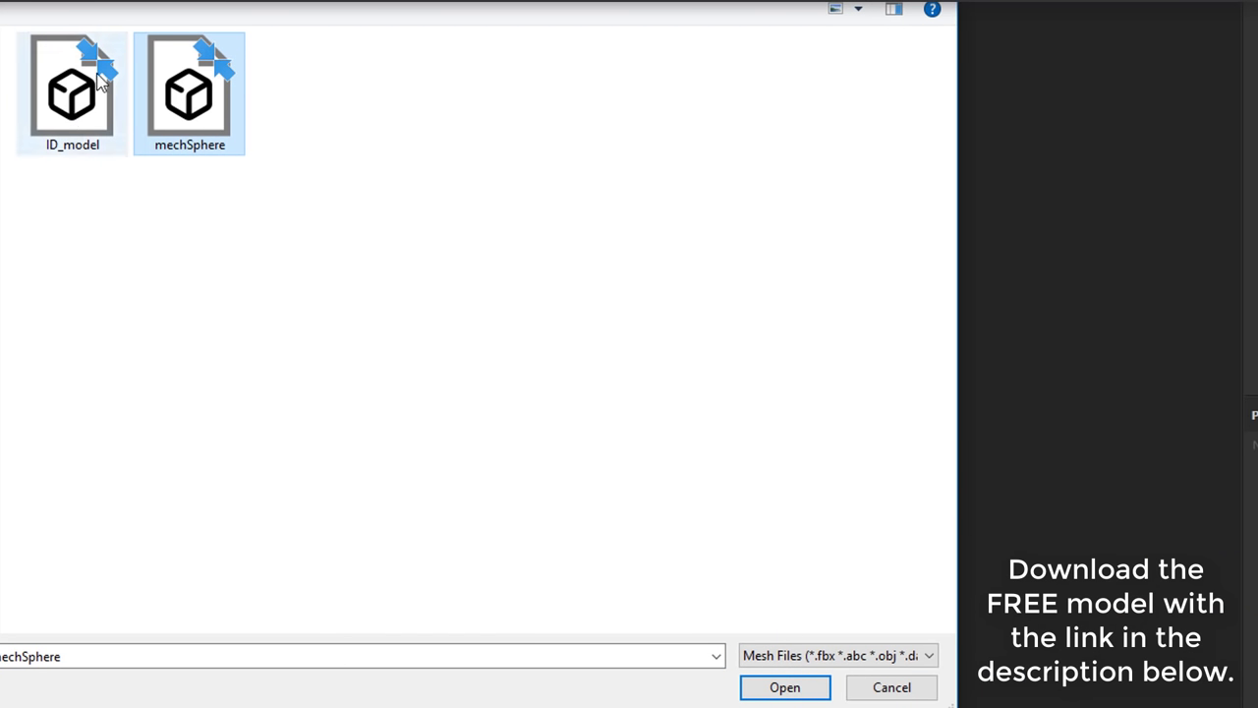
pyautogui.click(71, 132)
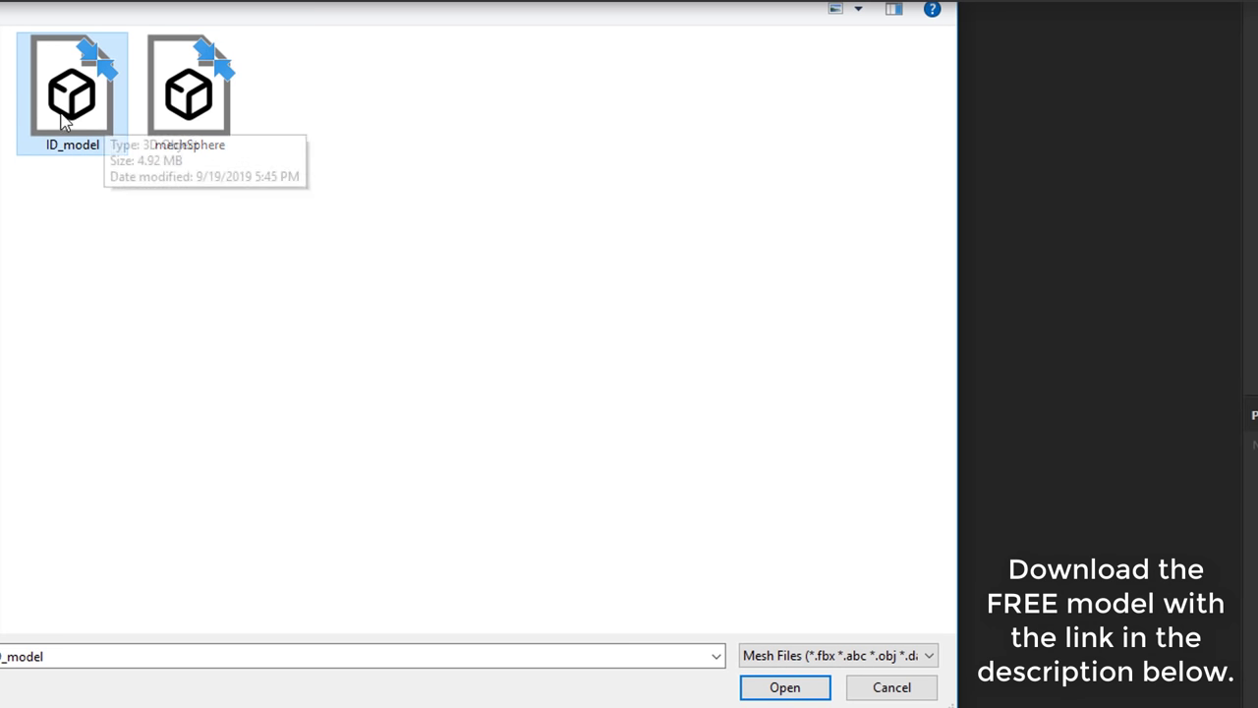
pyautogui.click(209, 101)
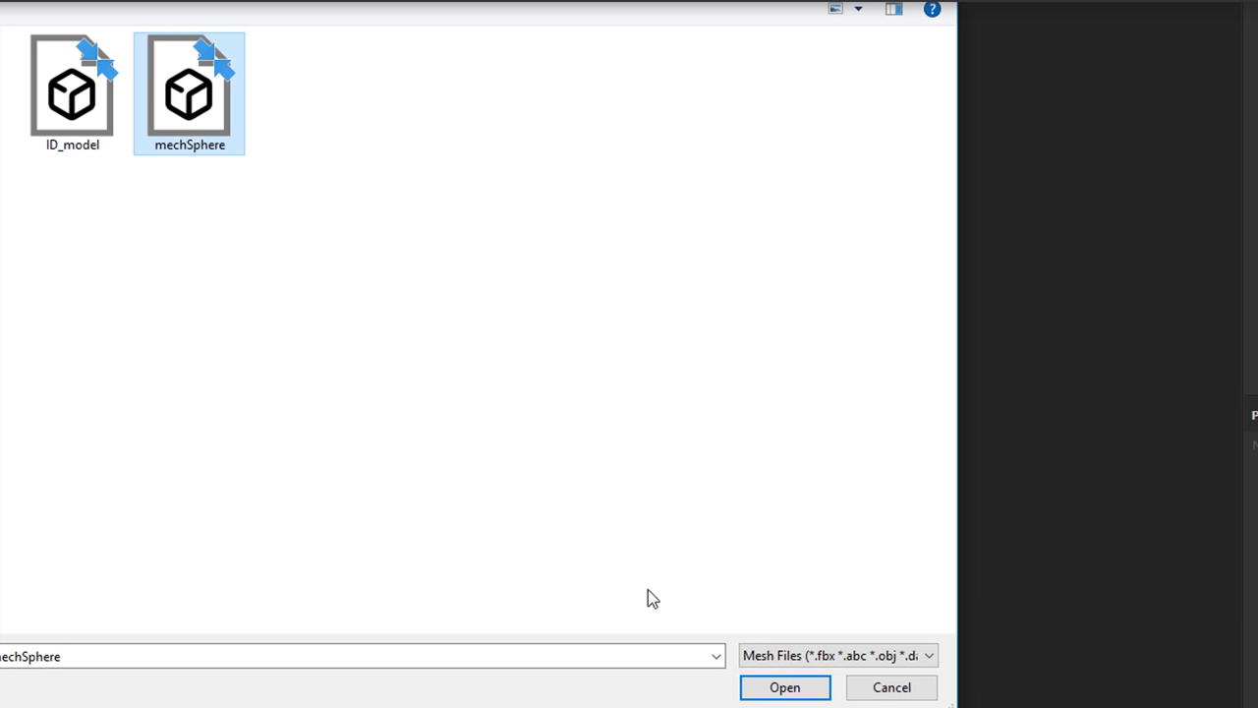
pyautogui.click(785, 688)
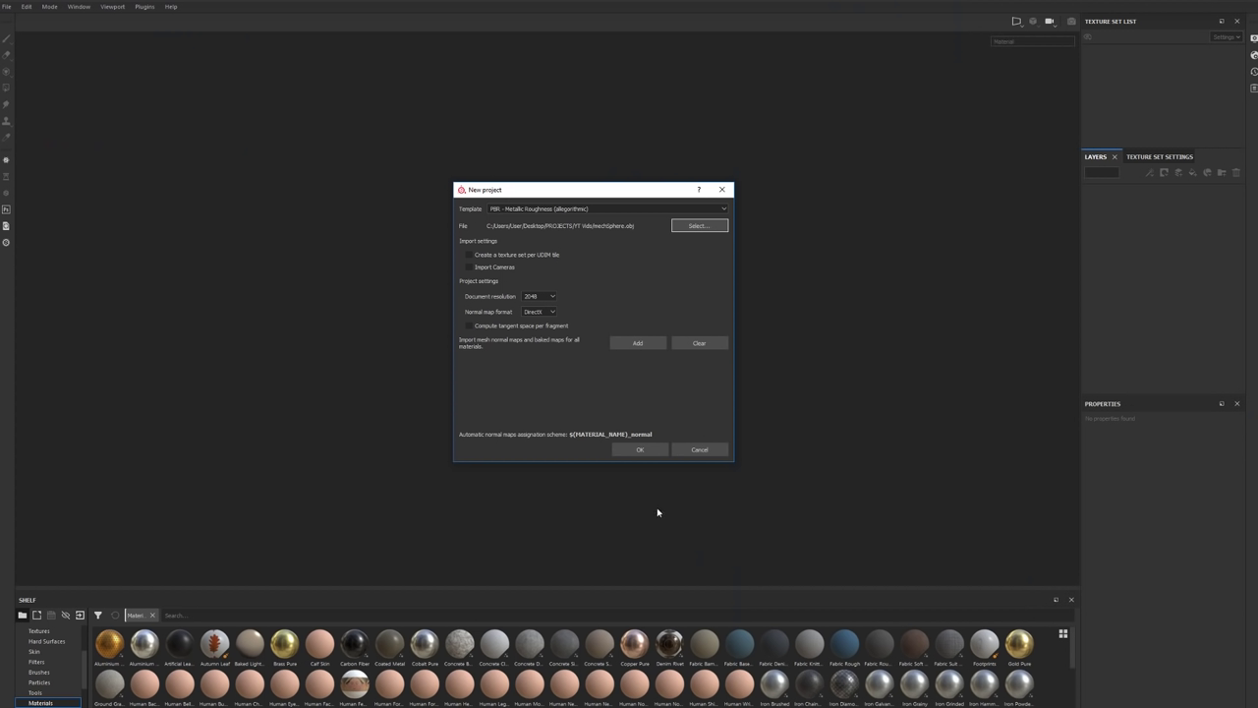
# Create the mechSphere project, then orbit, zoom and frame the loaded white model.
pyautogui.click(650, 452)
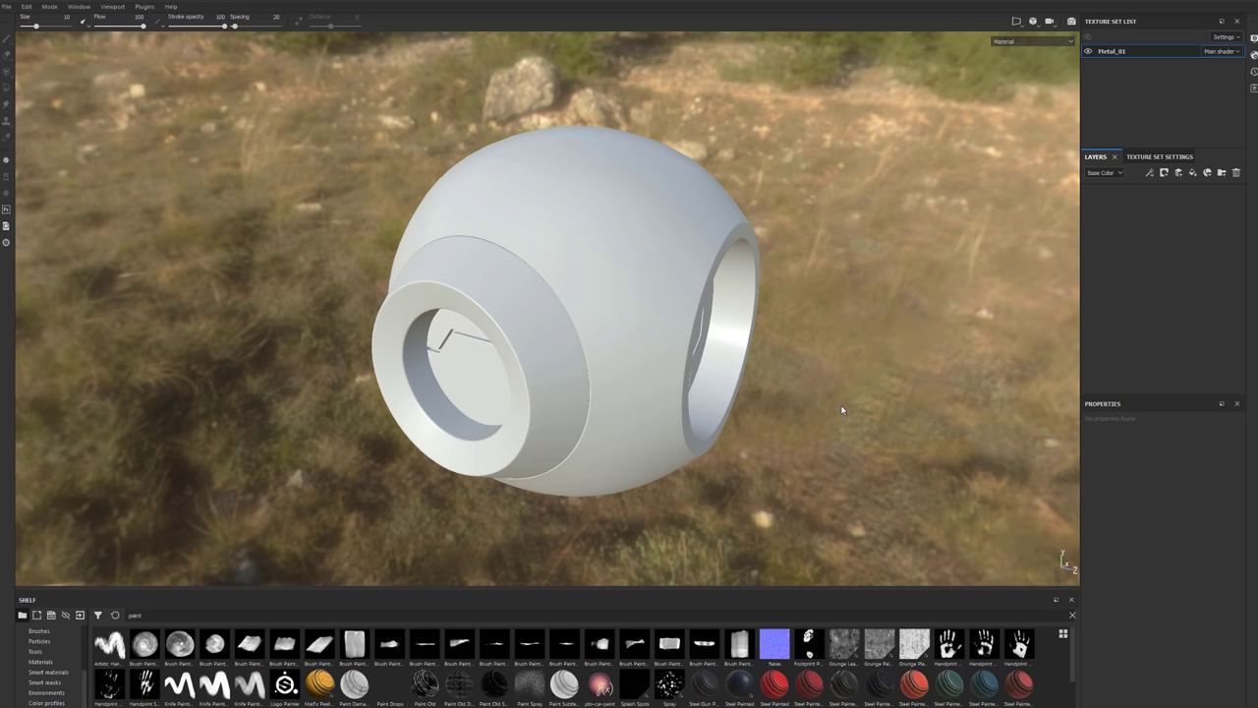
pyautogui.keyDown('alt'); pyautogui.moveTo(837, 439); pyautogui.dragTo(652, 444); pyautogui.keyUp('alt')
pyautogui.keyDown('alt'); pyautogui.moveTo(652, 444); pyautogui.dragTo(527, 408, button='right'); pyautogui.keyUp('alt')
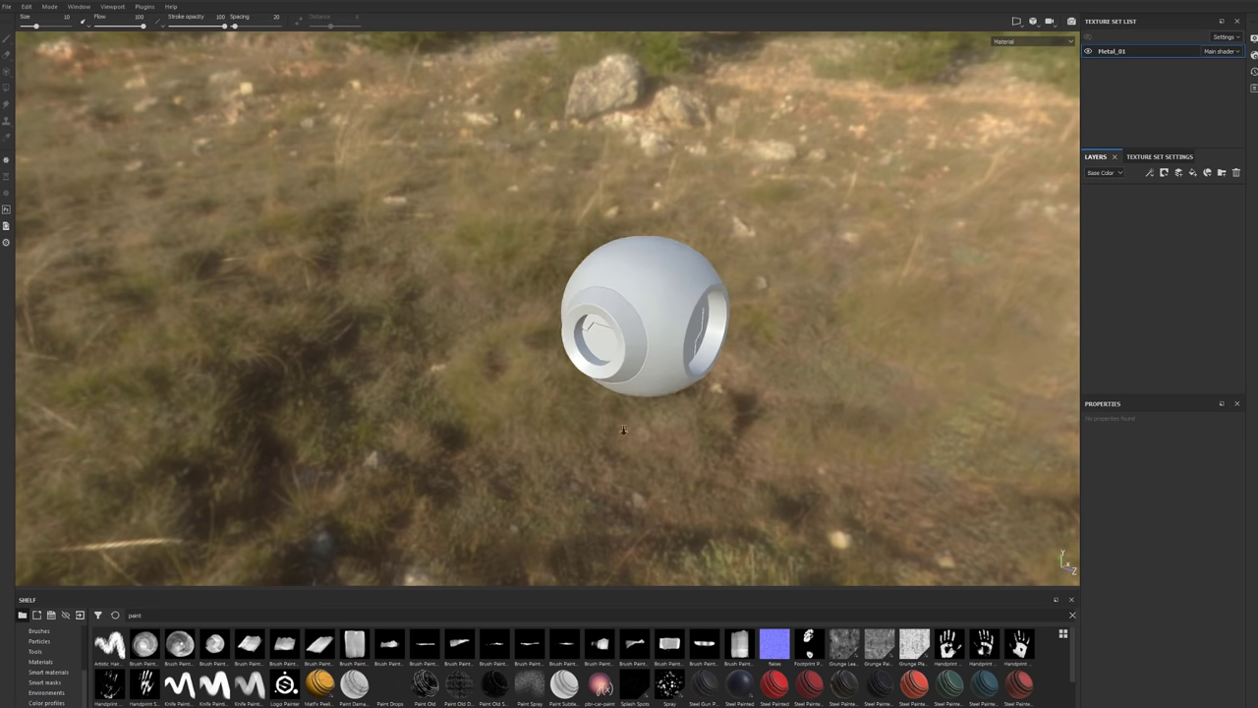
pyautogui.keyDown('alt'); pyautogui.moveTo(527, 407); pyautogui.dragTo(663, 402); pyautogui.keyUp('alt')
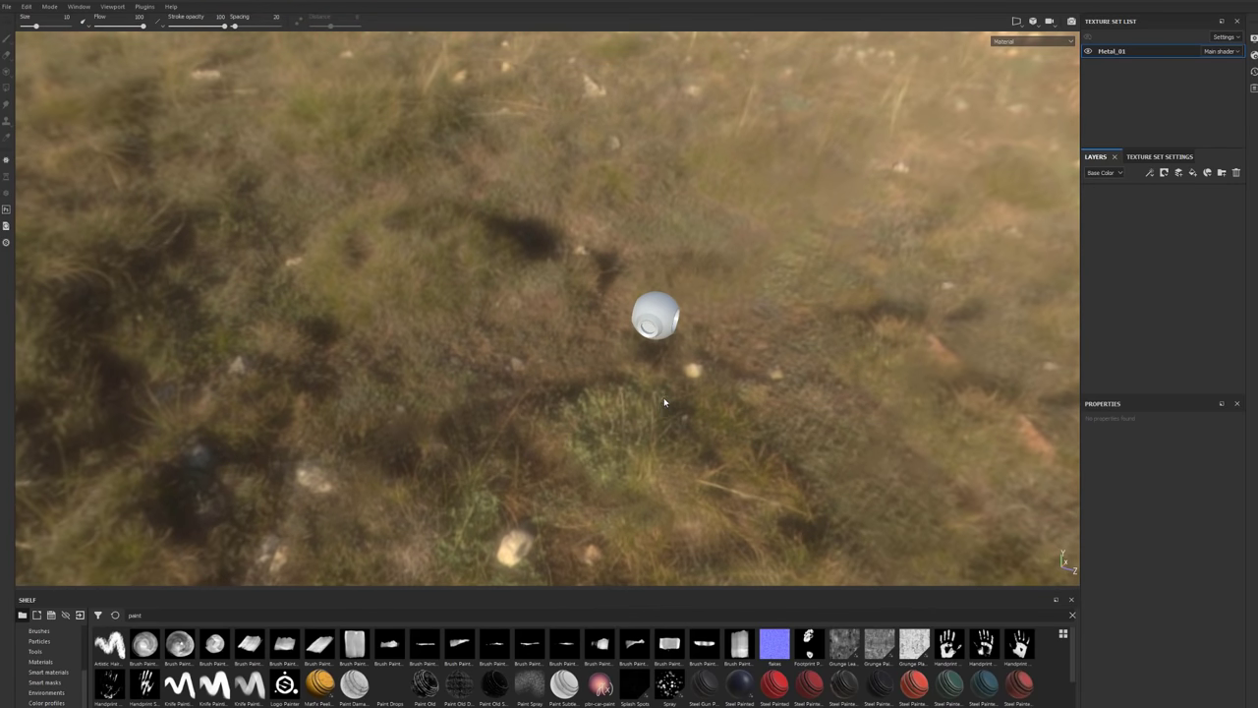
pyautogui.press('f')
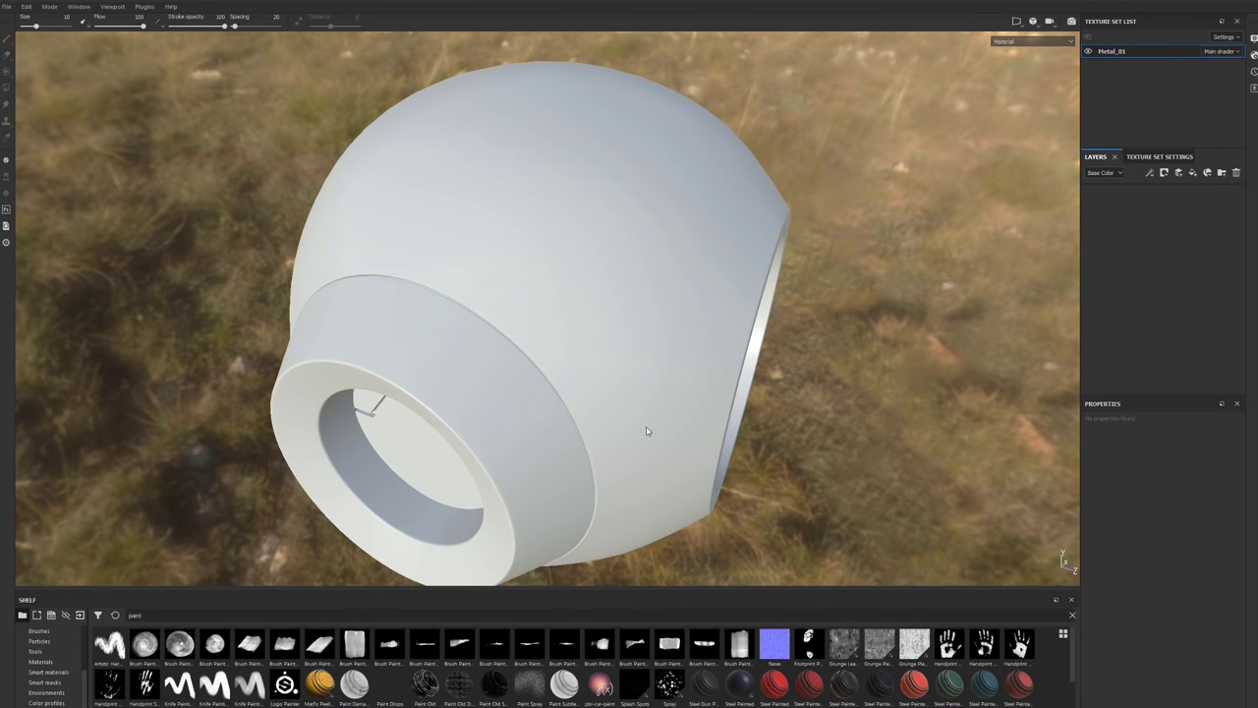
pyautogui.keyDown('alt'); pyautogui.moveTo(646, 427); pyautogui.dragTo(665, 384); pyautogui.keyUp('alt')
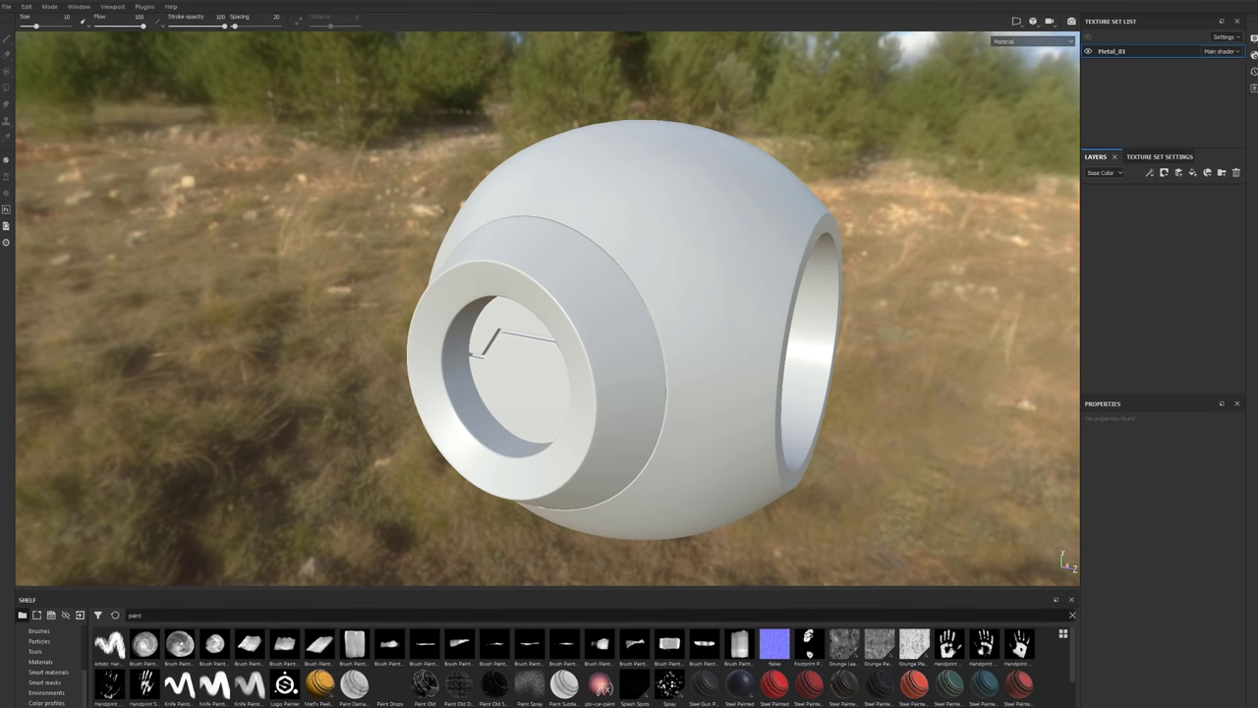
pyautogui.moveTo(126, 632)
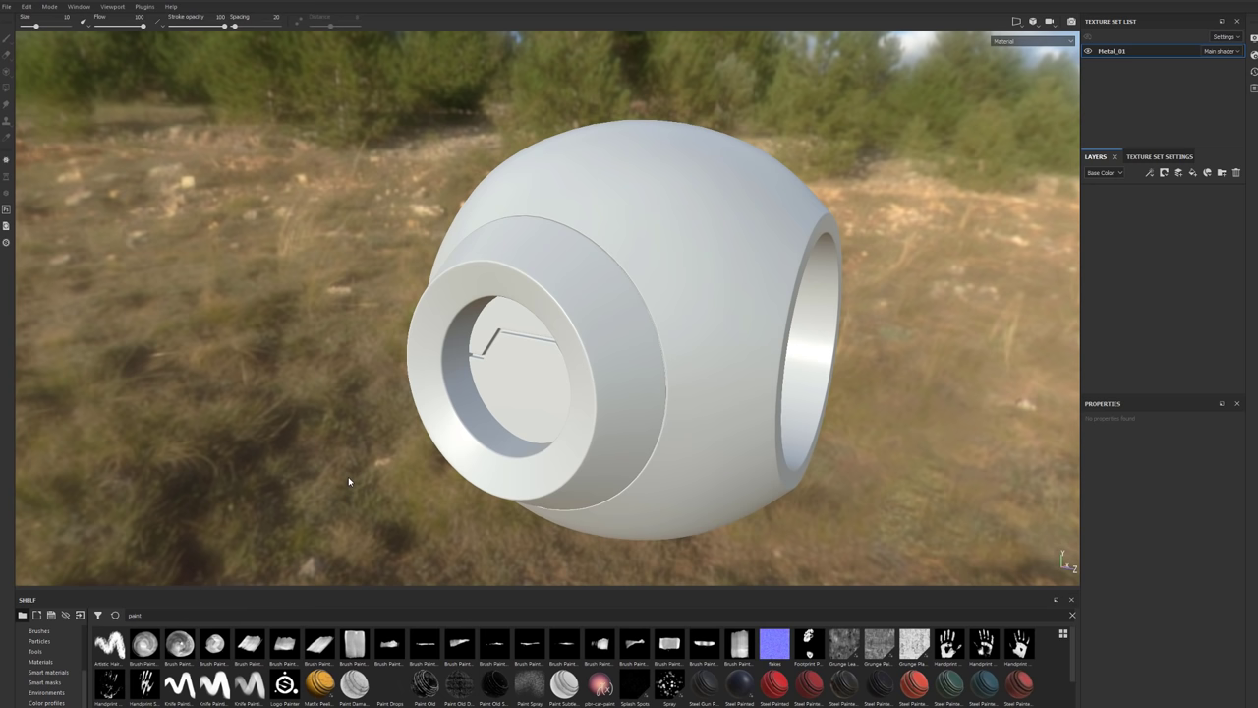
# Clear the shelf search and browse the All, Alphas and Textures categories.
pyautogui.click(114, 614)
pyautogui.scroll(-3, 195, 672)
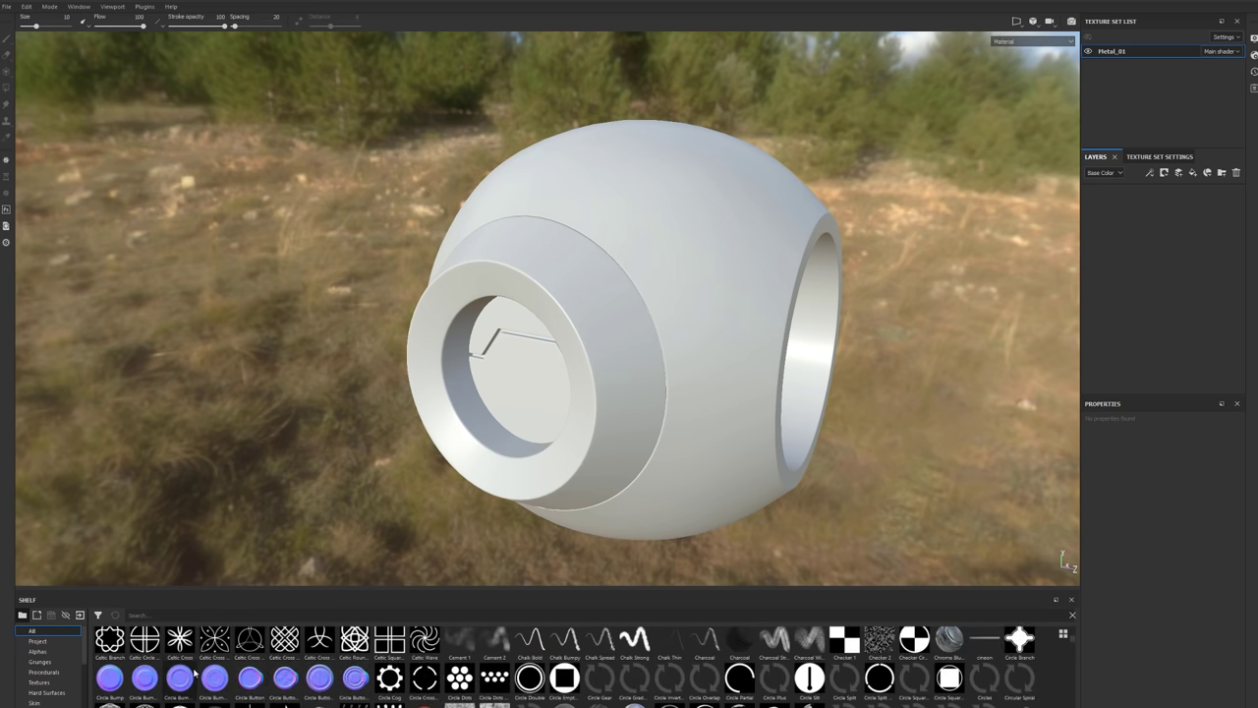
pyautogui.scroll(5, 195, 672)
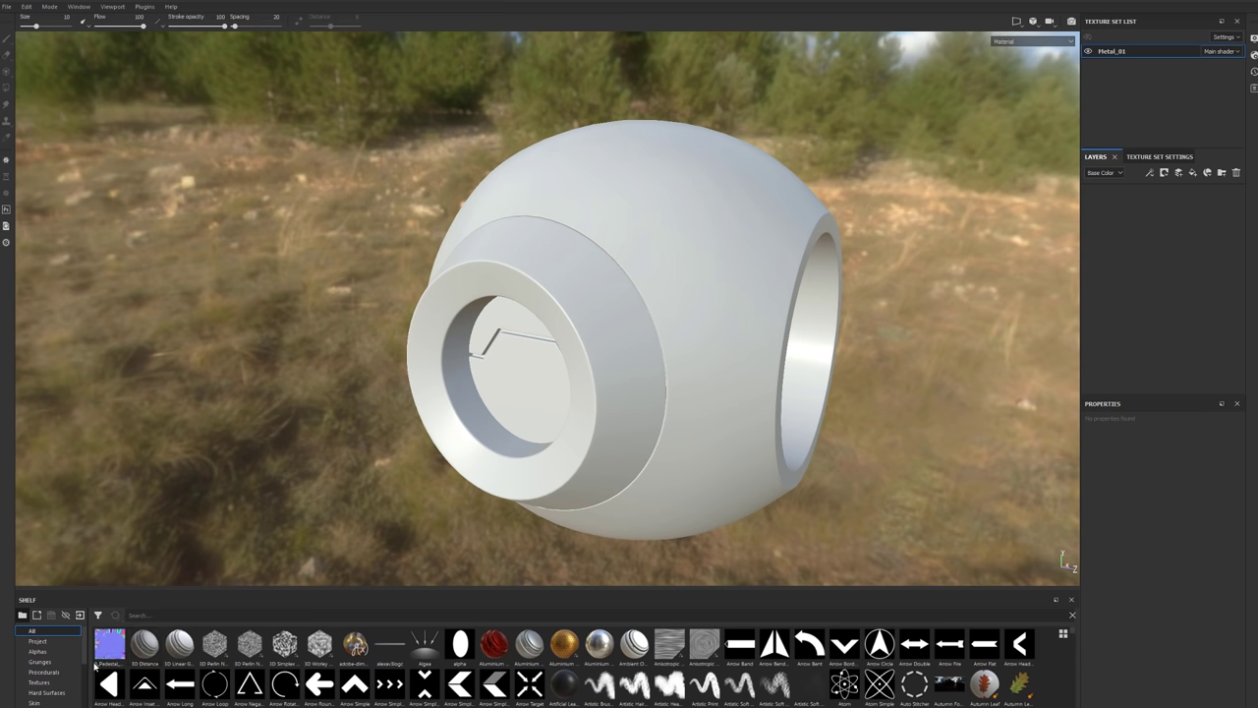
pyautogui.click(38, 651)
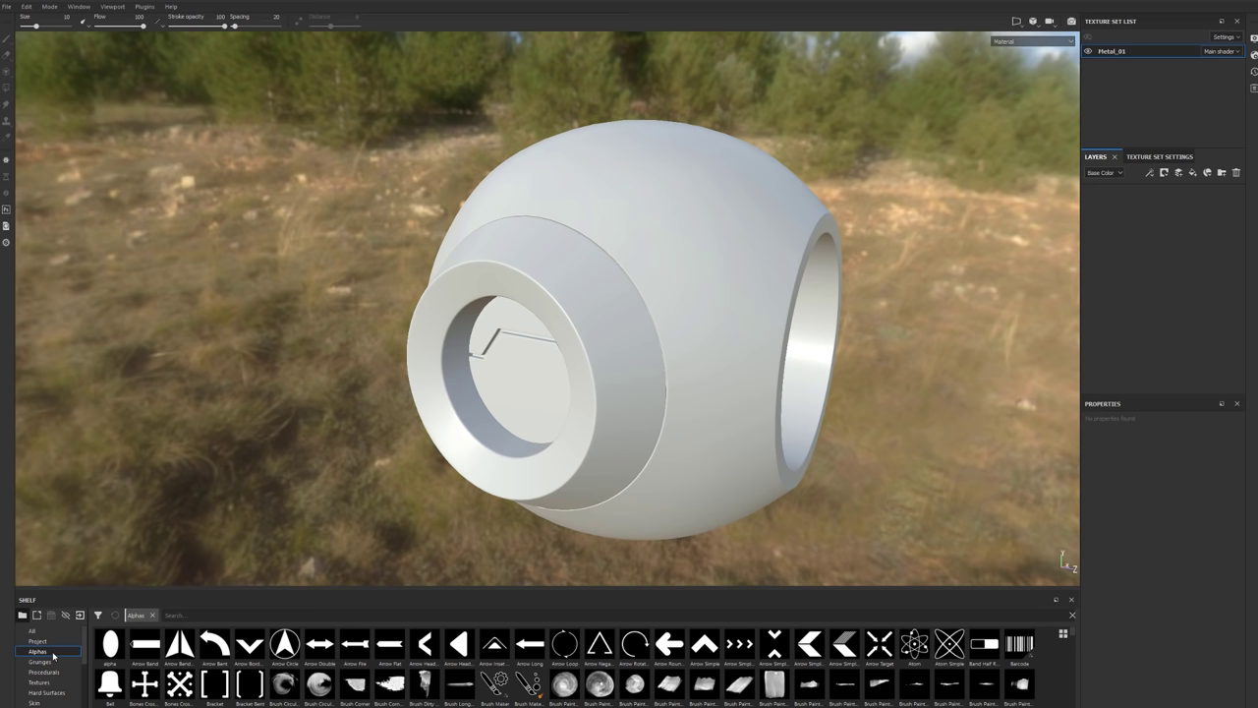
pyautogui.click(39, 682)
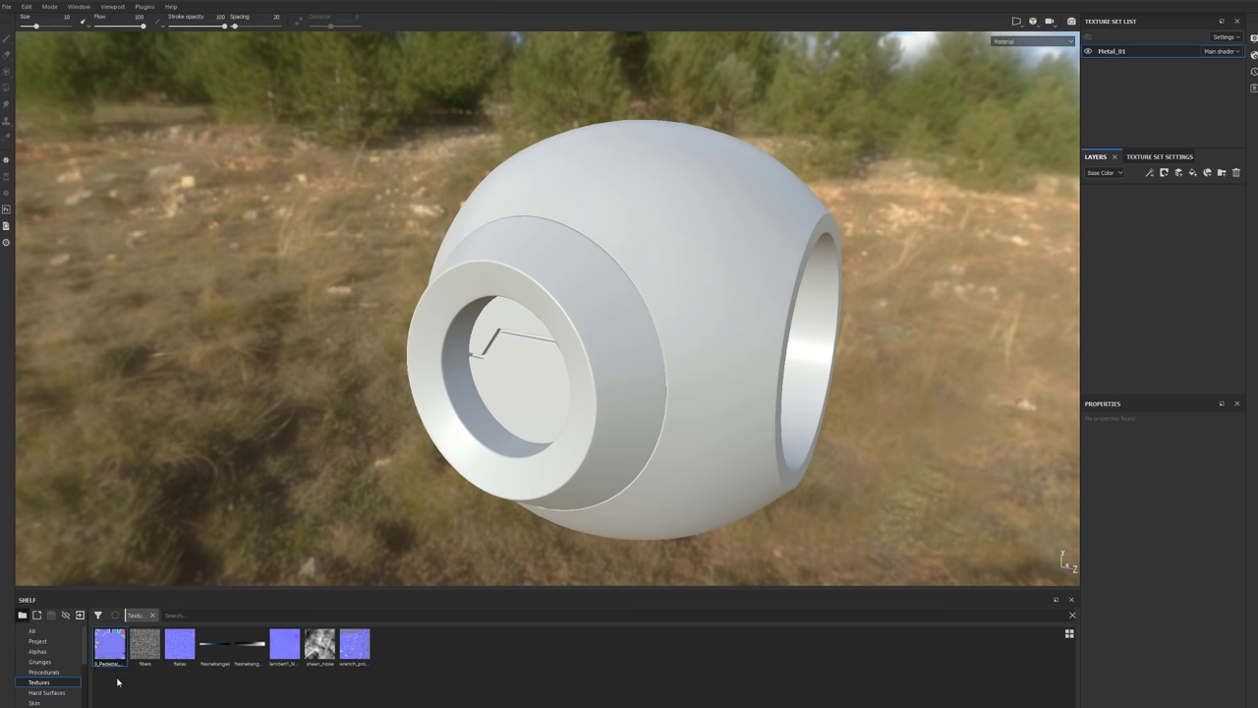
# Browse Filters, Brushes and Particles, ending on the Materials collection.
pyautogui.scroll(-1, 45, 688)
pyautogui.click(37, 682)
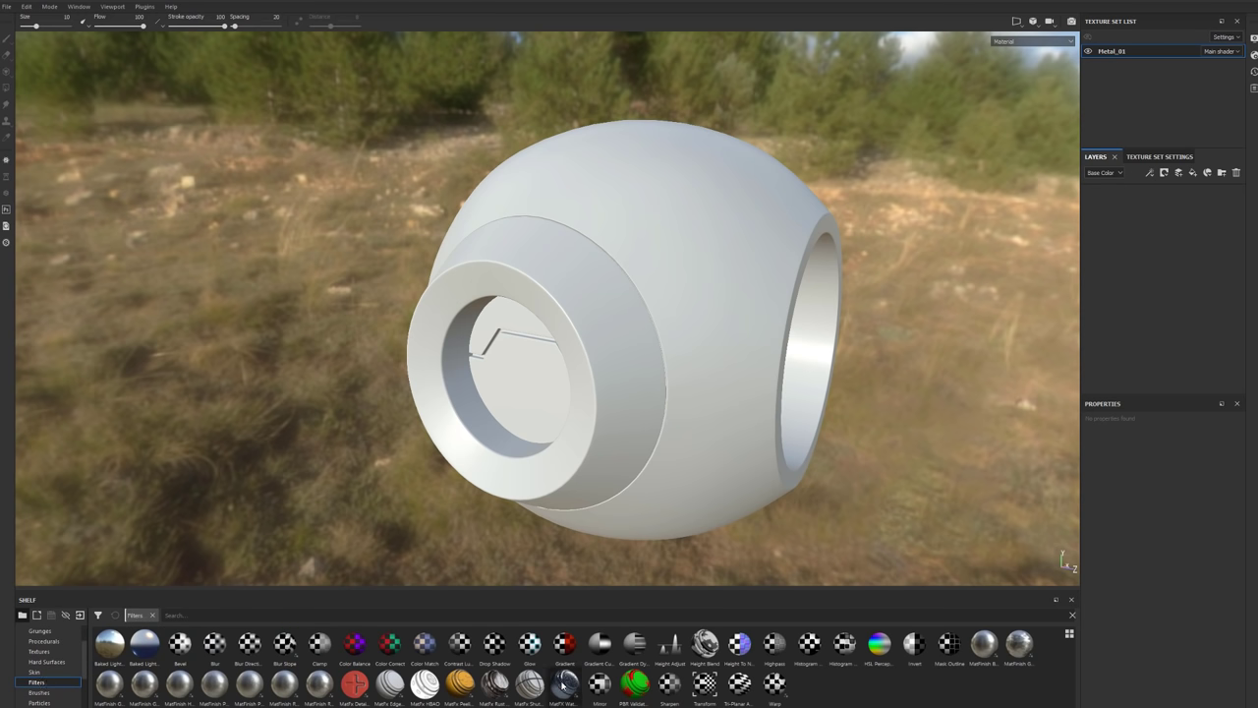
pyautogui.moveTo(563, 685)
pyautogui.click(39, 692)
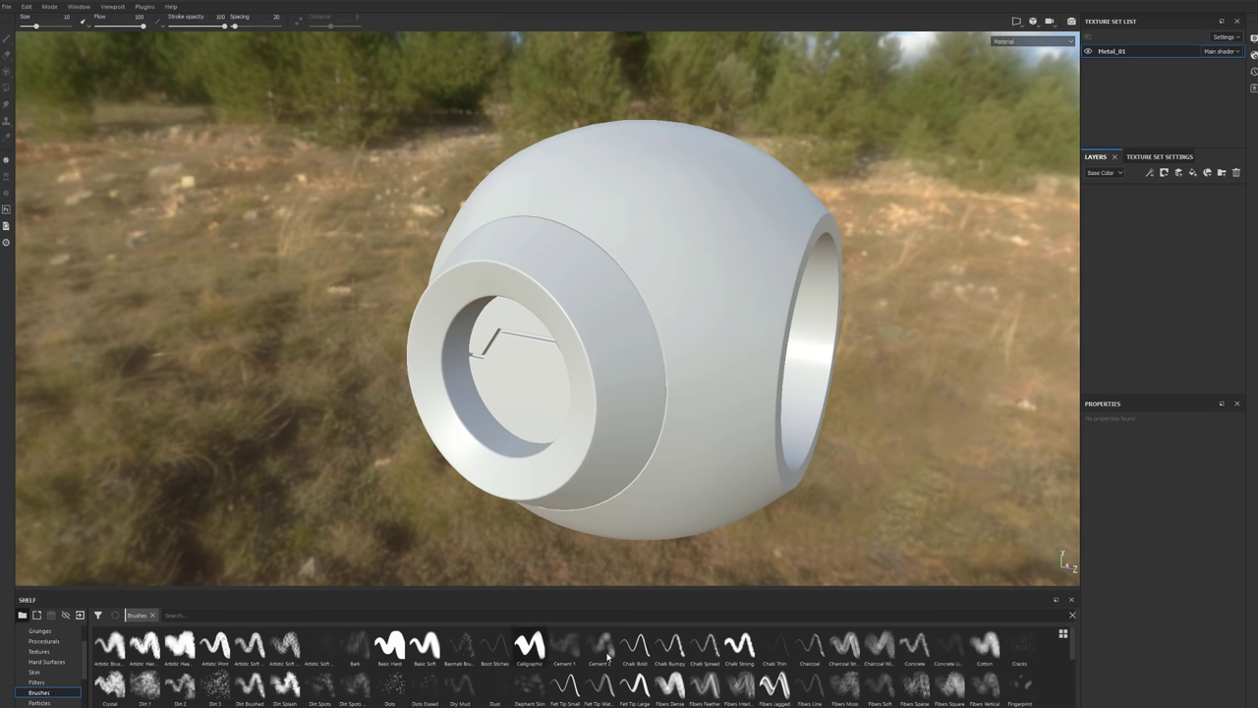
pyautogui.moveTo(658, 654)
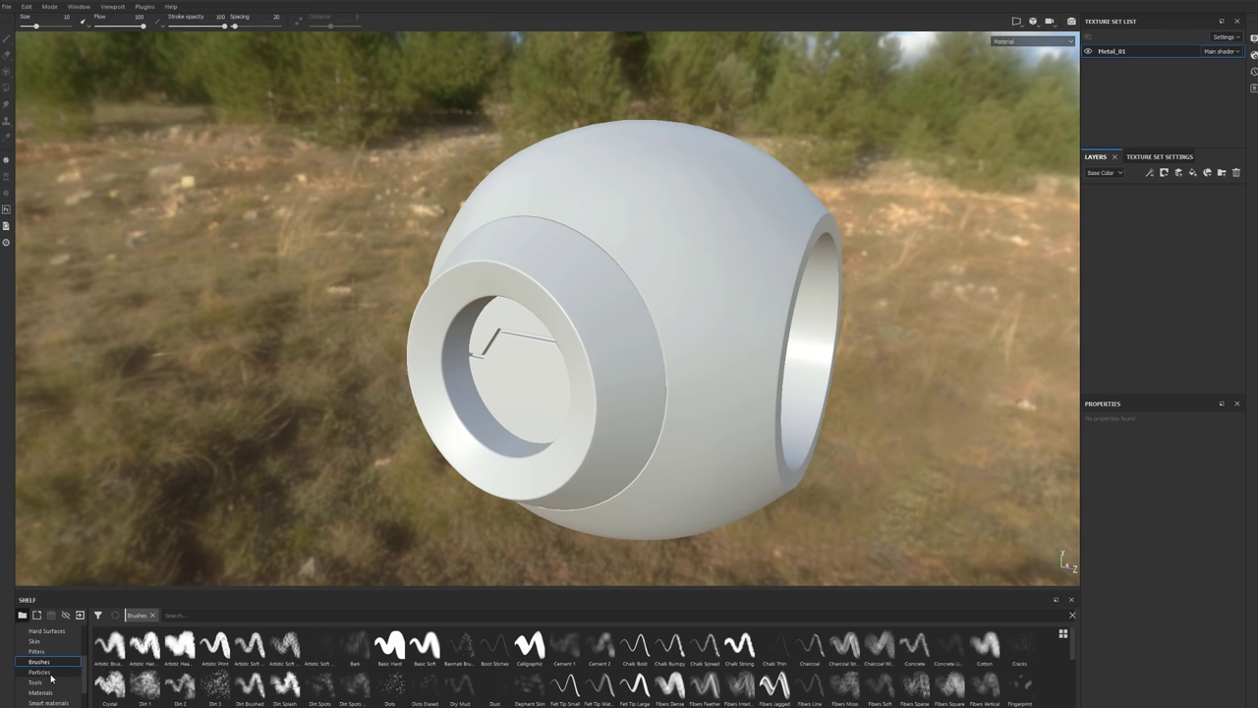
pyautogui.click(39, 701)
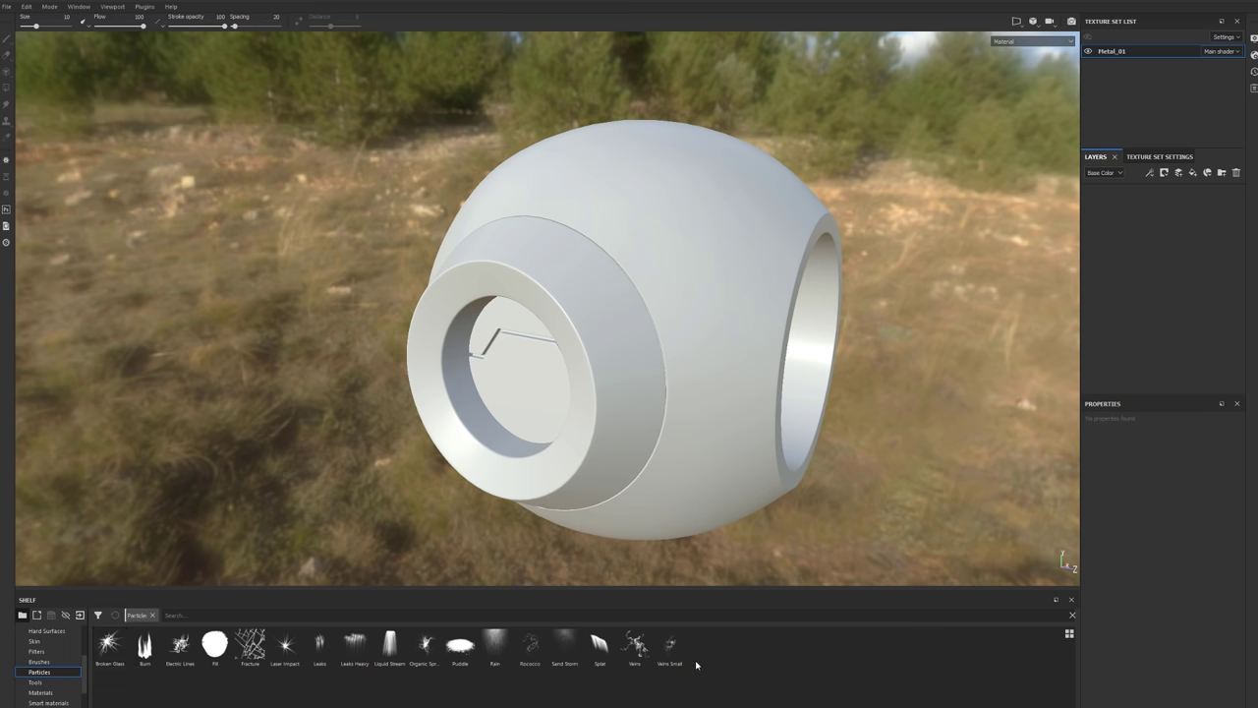
pyautogui.moveTo(119, 660)
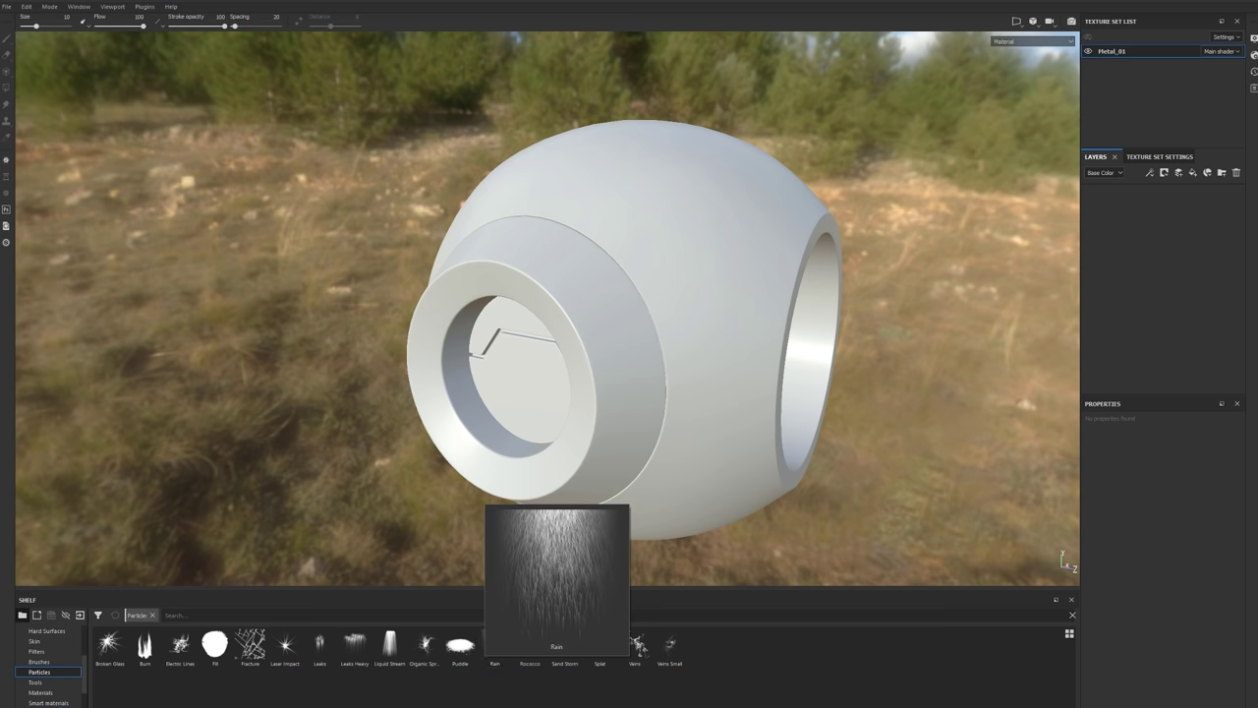
pyautogui.click(41, 692)
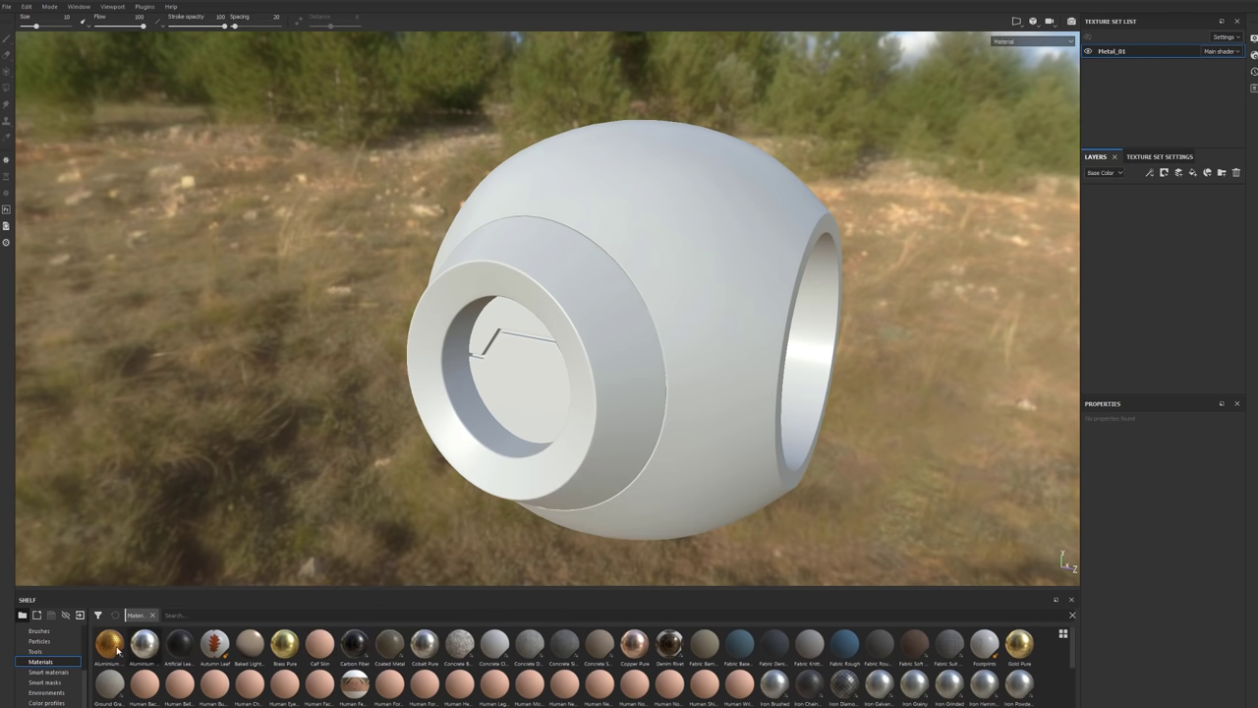
# Look through Smart materials and Smart masks, then list the Environments presets.
pyautogui.click(38, 673)
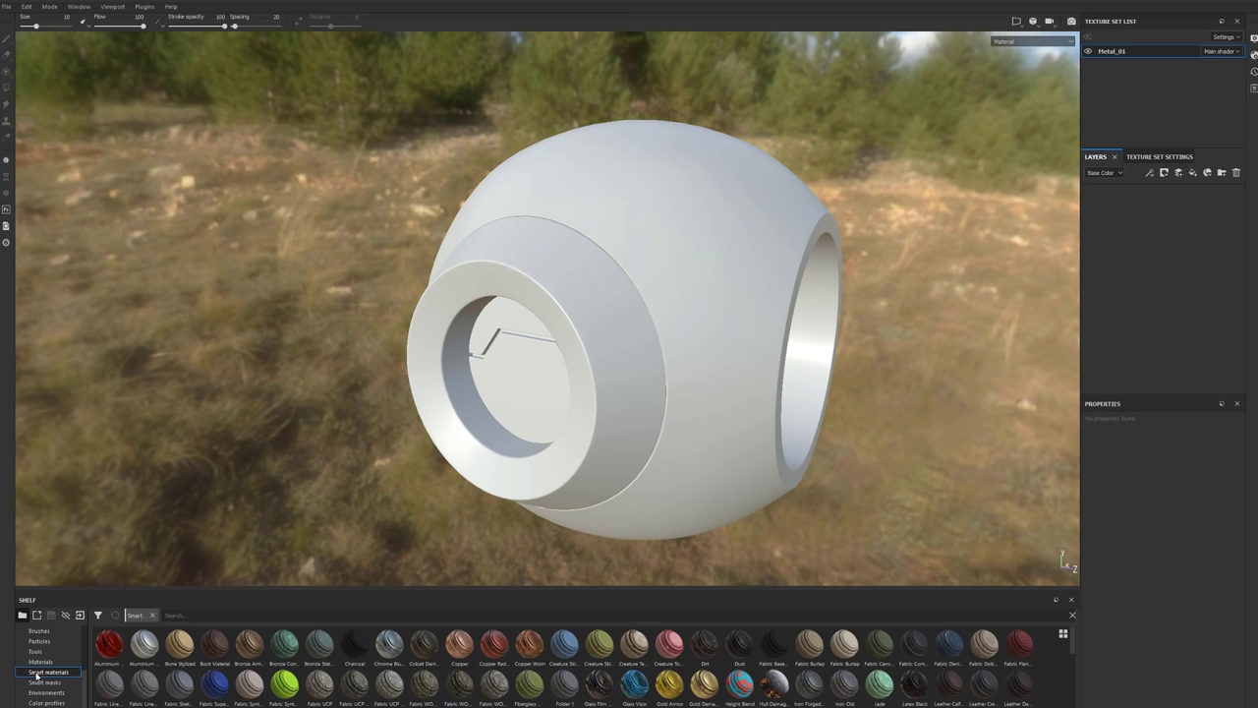
pyautogui.click(40, 682)
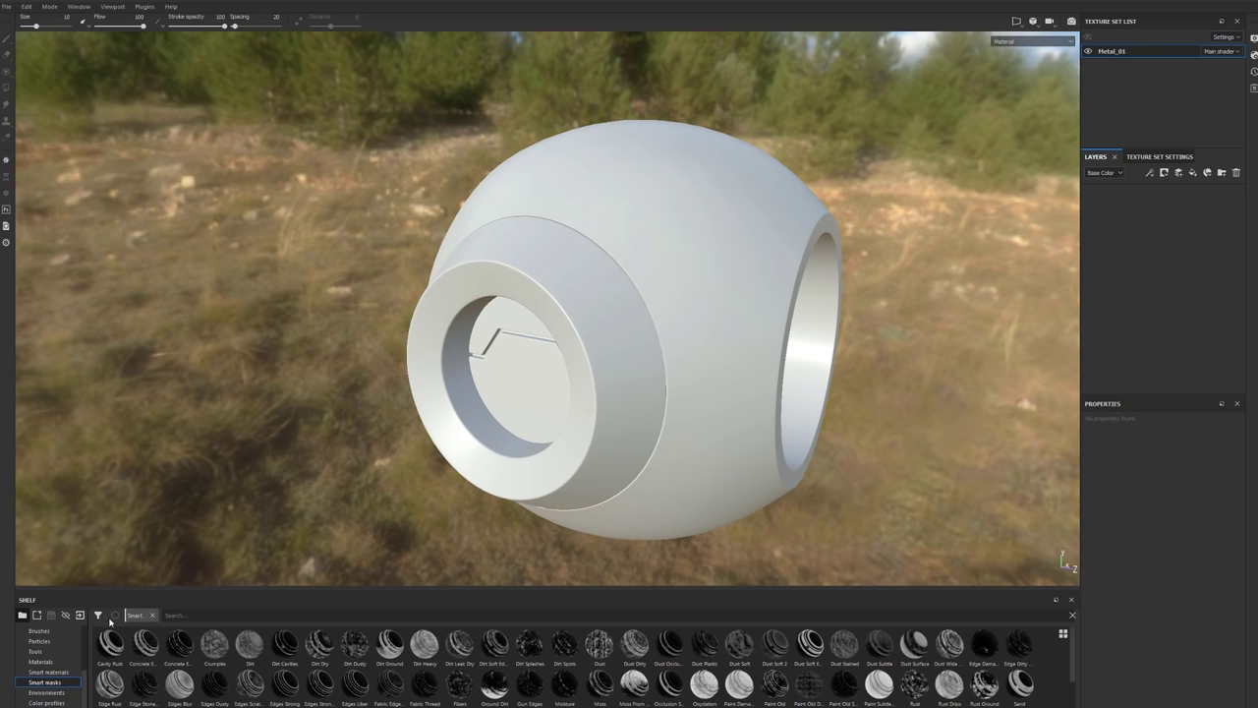
pyautogui.click(46, 692)
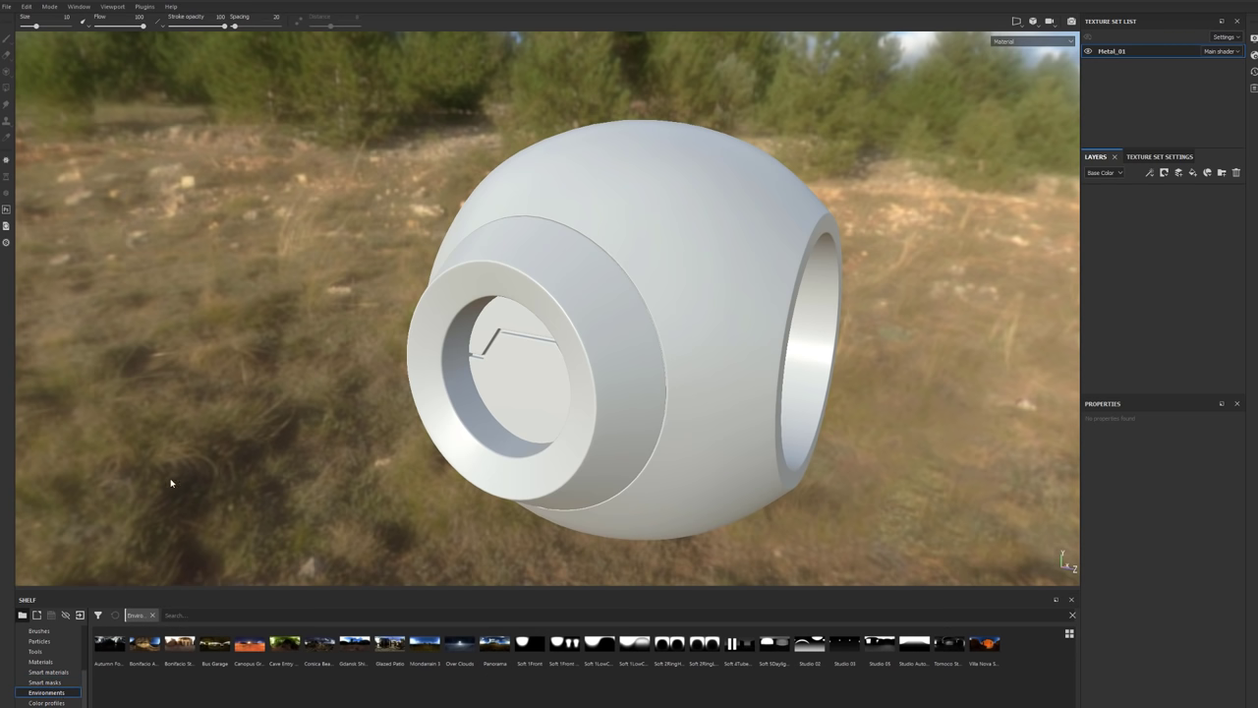
# Preview the sphere under the Canopus desert environment, orbiting to check the lighting.
pyautogui.keyDown('alt'); pyautogui.moveTo(562, 275); pyautogui.dragTo(483, 374); pyautogui.keyUp('alt')
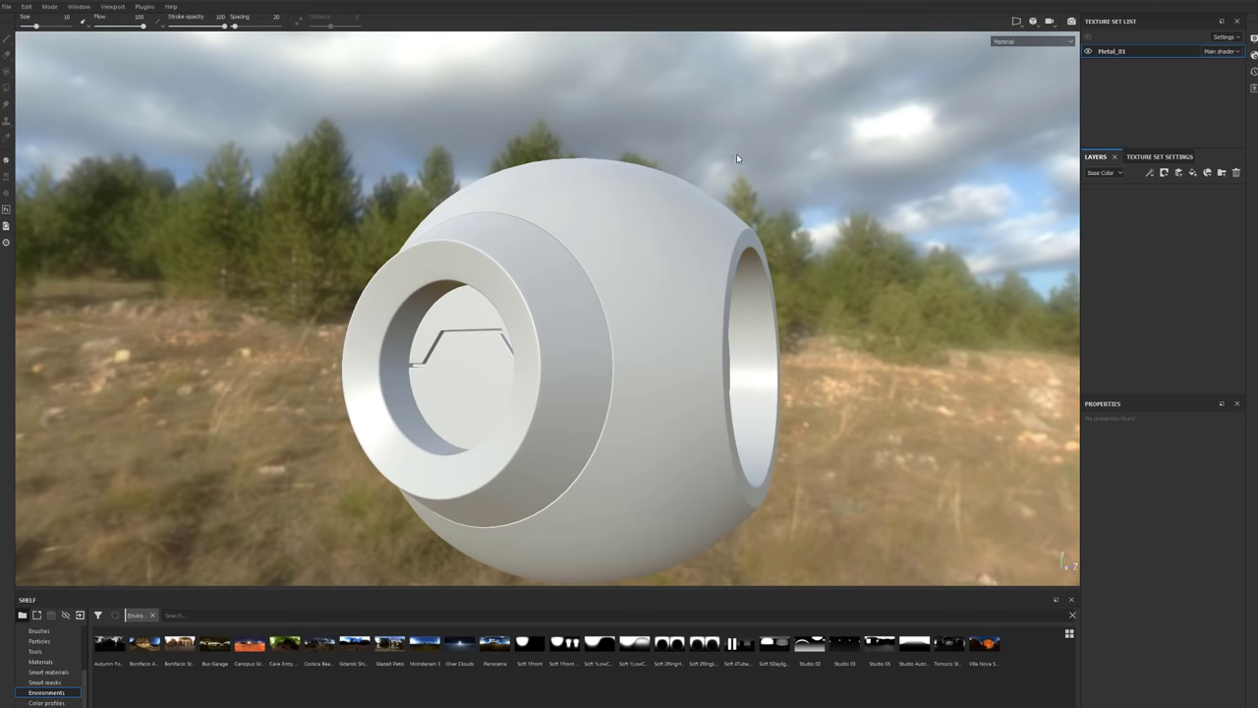
pyautogui.keyDown('shift'); pyautogui.moveTo(737, 157); pyautogui.dragTo(851, 153, button='right'); pyautogui.keyUp('shift')
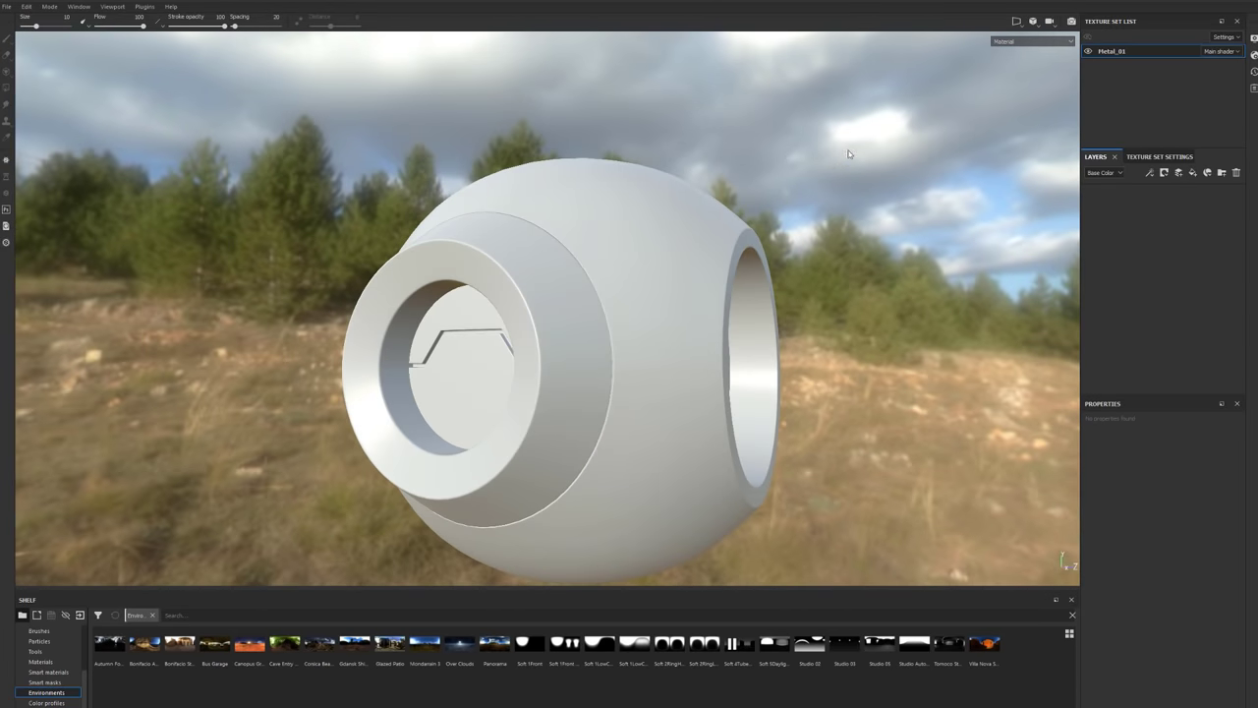
pyautogui.keyDown('alt'); pyautogui.moveTo(851, 153); pyautogui.dragTo(955, 186); pyautogui.keyUp('alt')
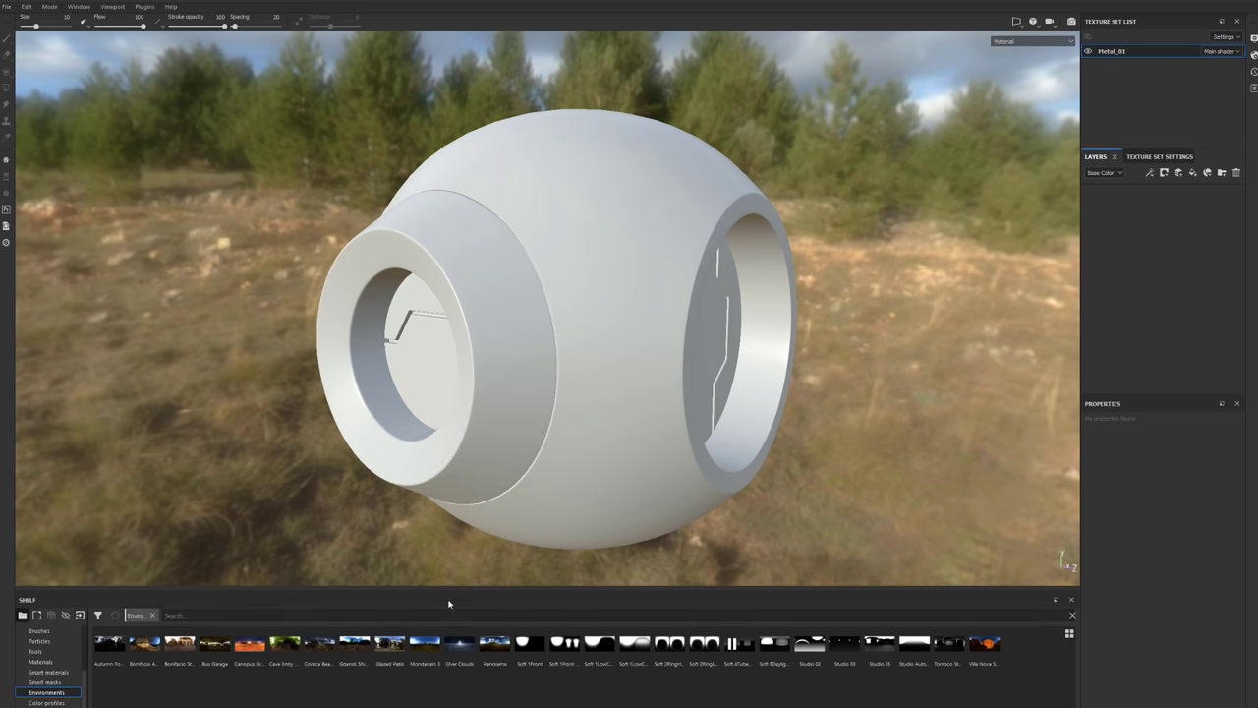
pyautogui.click(250, 643)
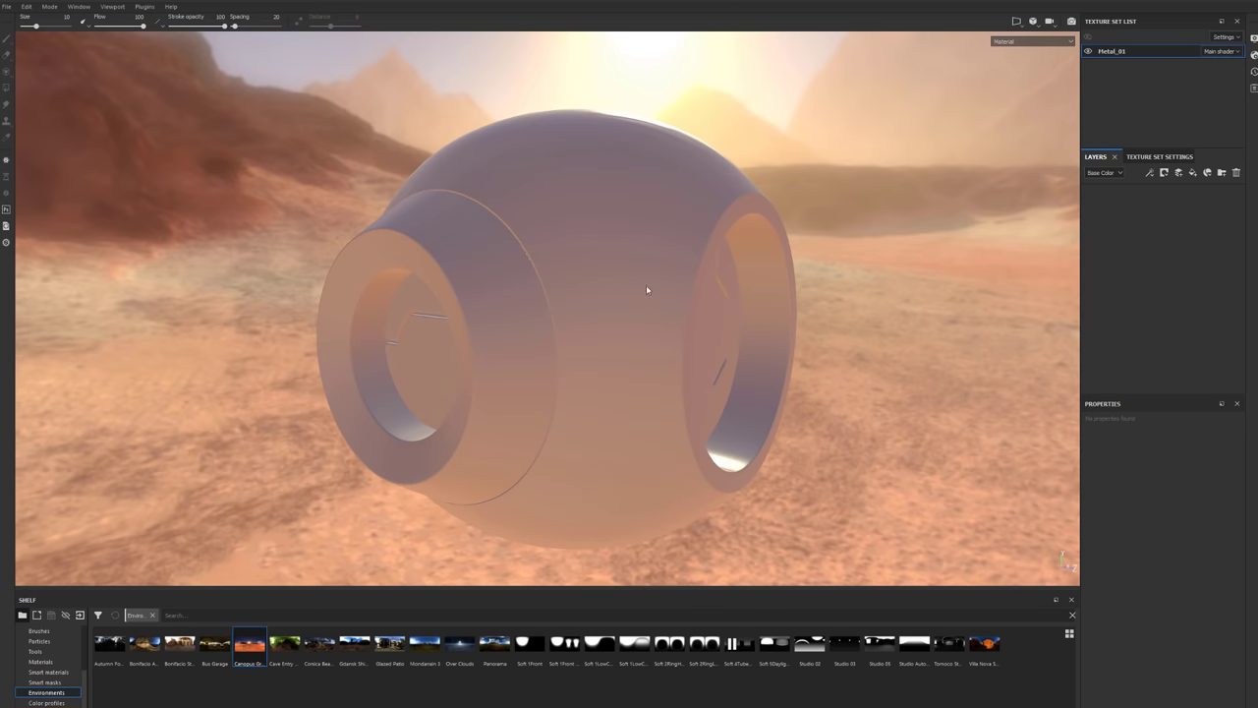
pyautogui.keyDown('alt'); pyautogui.moveTo(649, 291); pyautogui.dragTo(709, 272); pyautogui.keyUp('alt')
pyautogui.keyDown('shift'); pyautogui.moveTo(845, 201); pyautogui.dragTo(792, 194, button='right'); pyautogui.keyUp('shift')
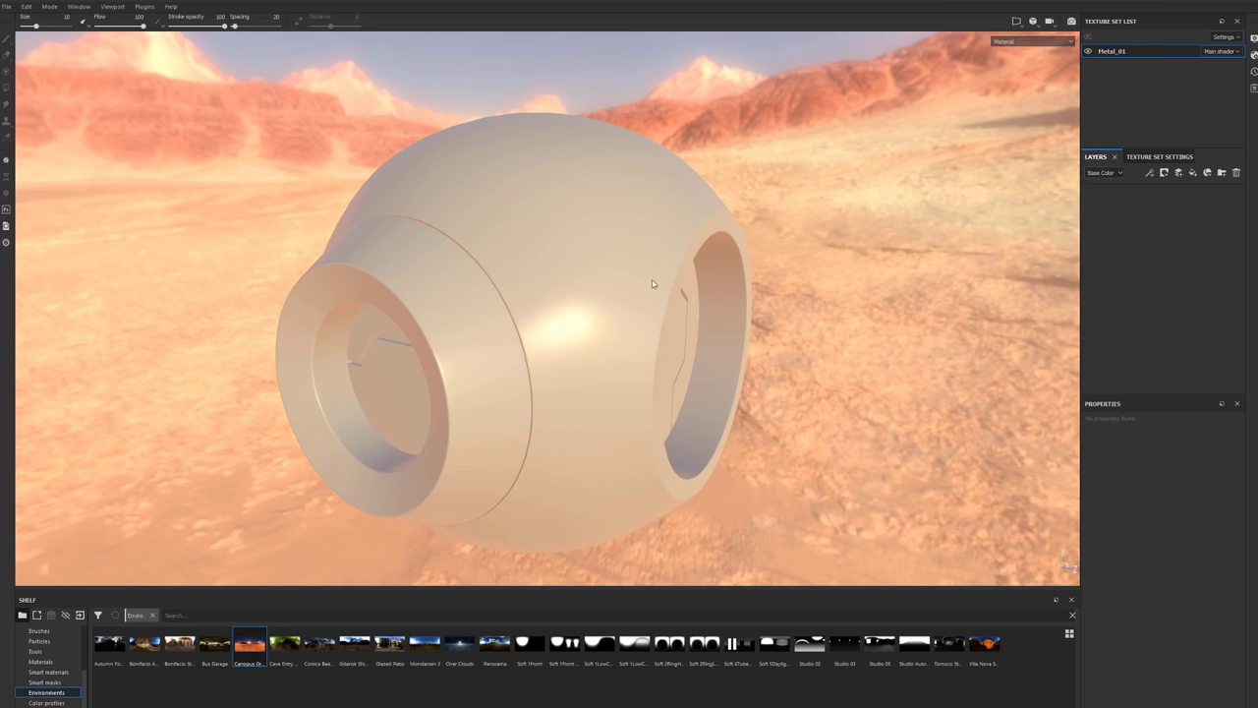
# Try the Cave Entry, Panorama and Soft 1Front environments on the sphere.
pyautogui.moveTo(281, 660); pyautogui.dragTo(266, 265)
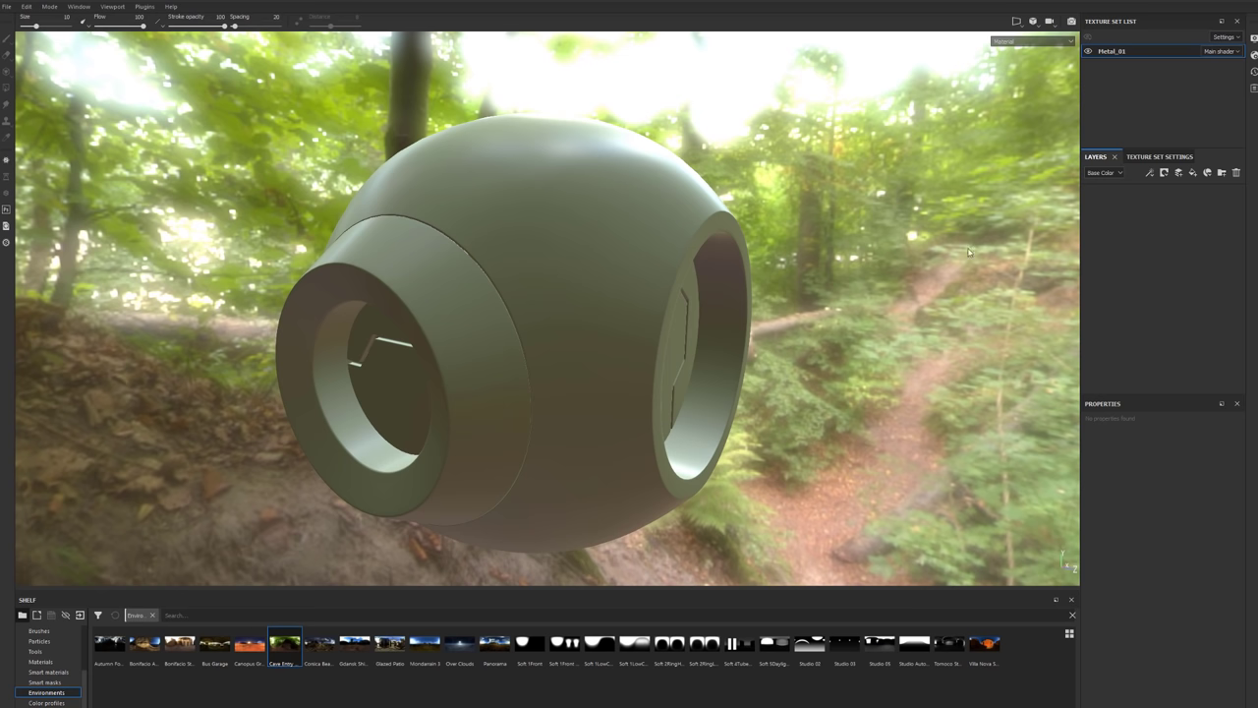
pyautogui.keyDown('alt'); pyautogui.moveTo(719, 289); pyautogui.dragTo(688, 329); pyautogui.keyUp('alt')
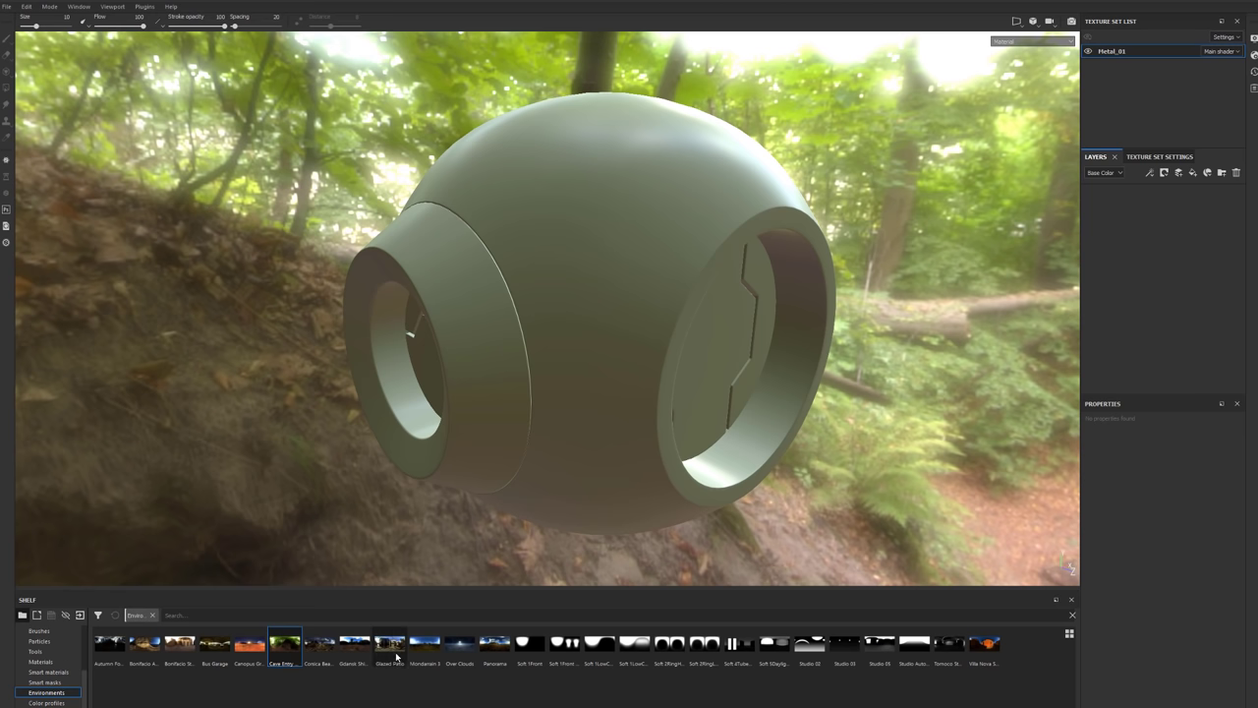
pyautogui.moveTo(494, 642); pyautogui.dragTo(576, 469)
pyautogui.moveTo(557, 649); pyautogui.dragTo(812, 345)
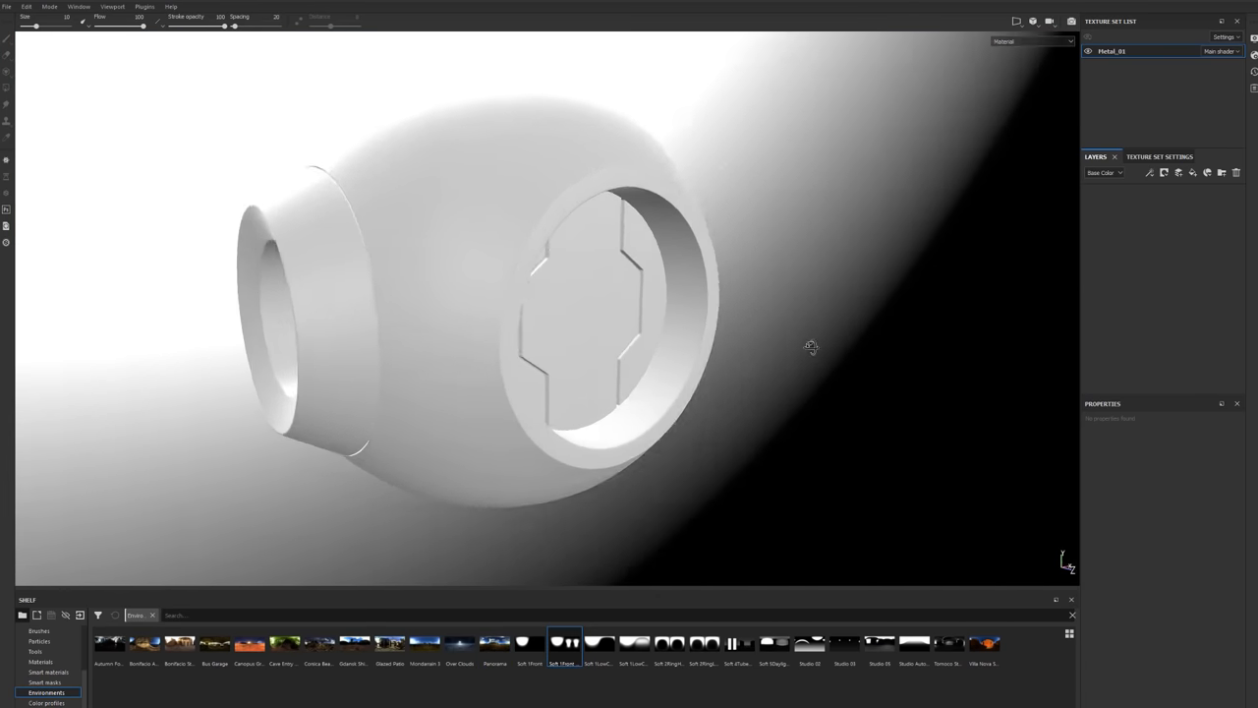
pyautogui.keyDown('shift'); pyautogui.moveTo(812, 345); pyautogui.dragTo(865, 275, button='right'); pyautogui.keyUp('shift')
pyautogui.keyDown('alt'); pyautogui.moveTo(865, 275); pyautogui.dragTo(843, 325); pyautogui.keyUp('alt')
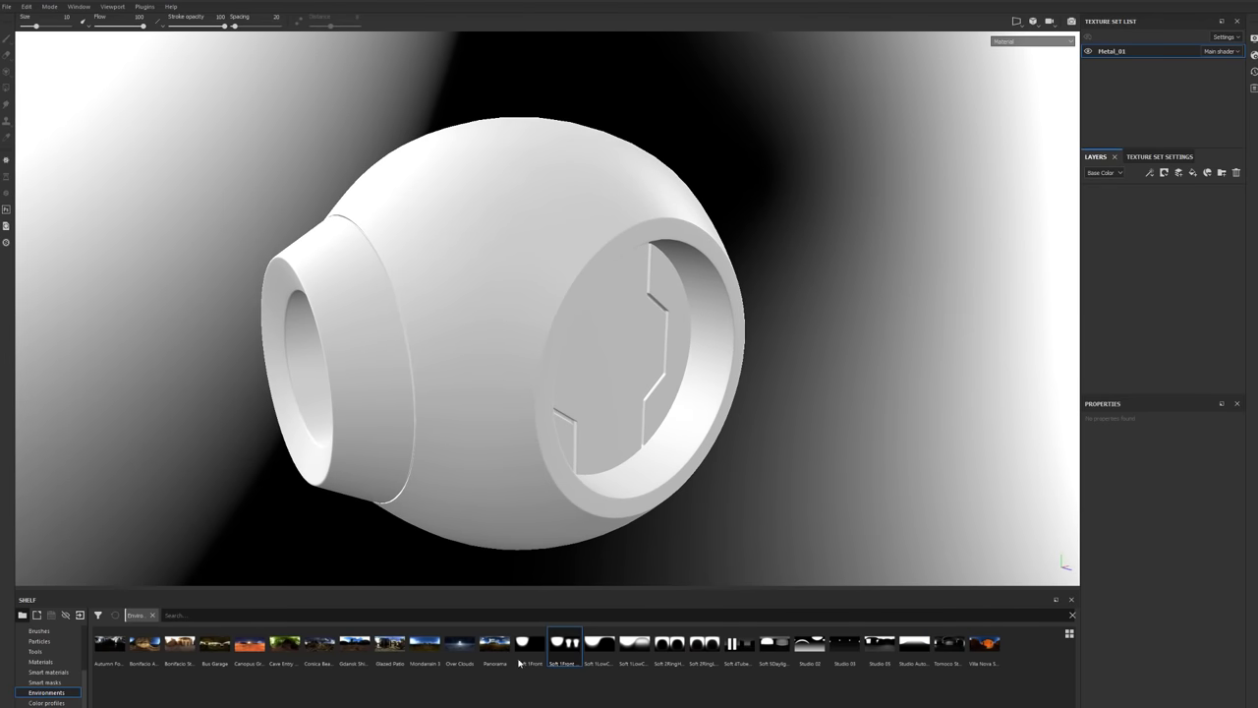
# Return to the Panorama grassland environment and search the shelf for 'panor'.
pyautogui.moveTo(494, 644); pyautogui.dragTo(211, 516)
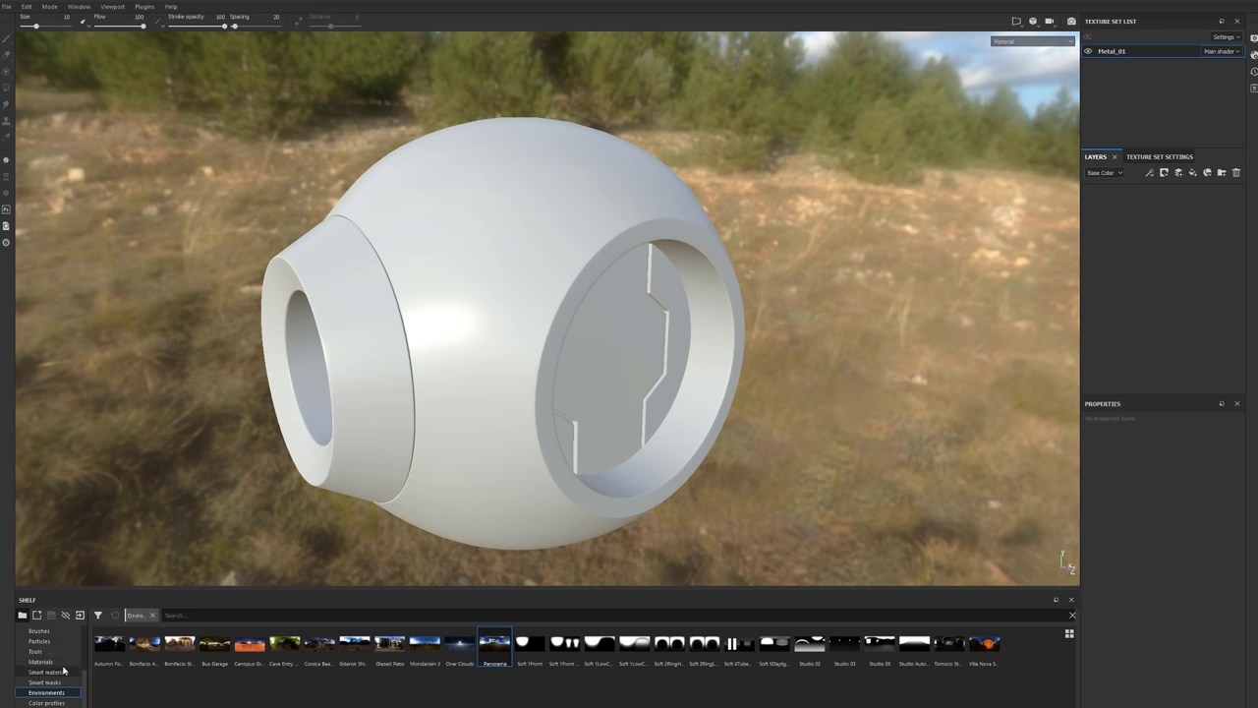
pyautogui.scroll(3, 35, 649)
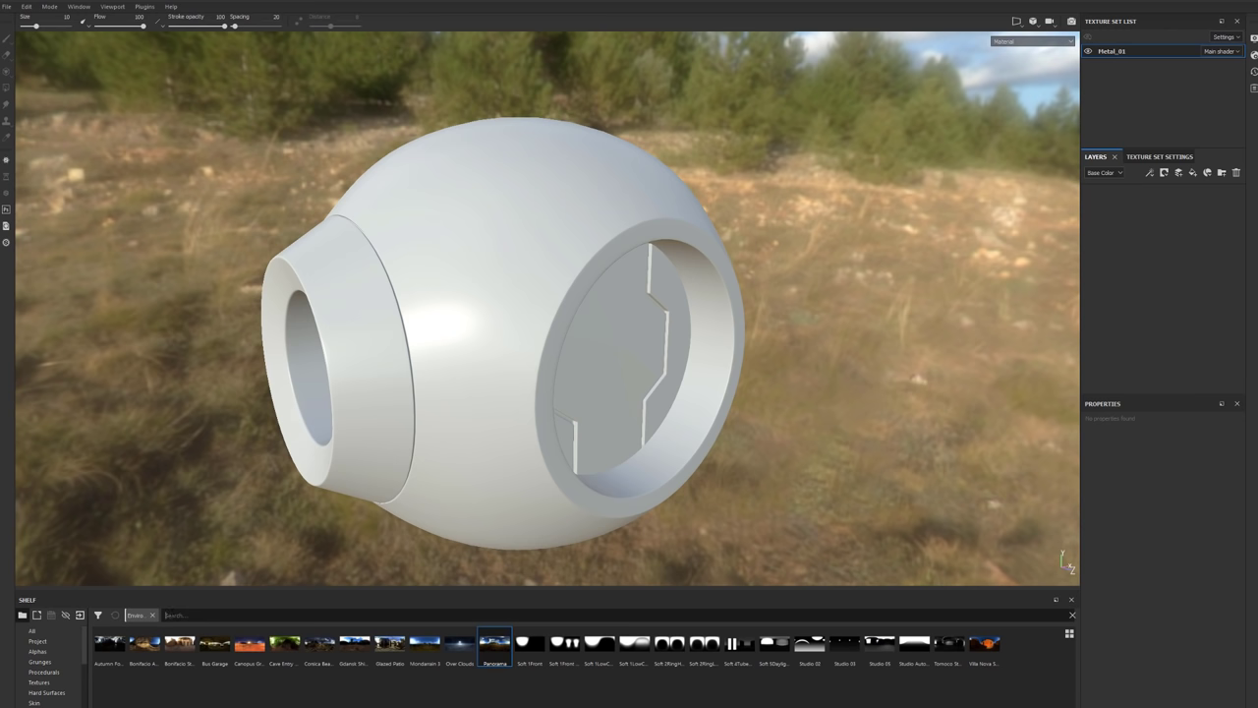
pyautogui.write('panorama')
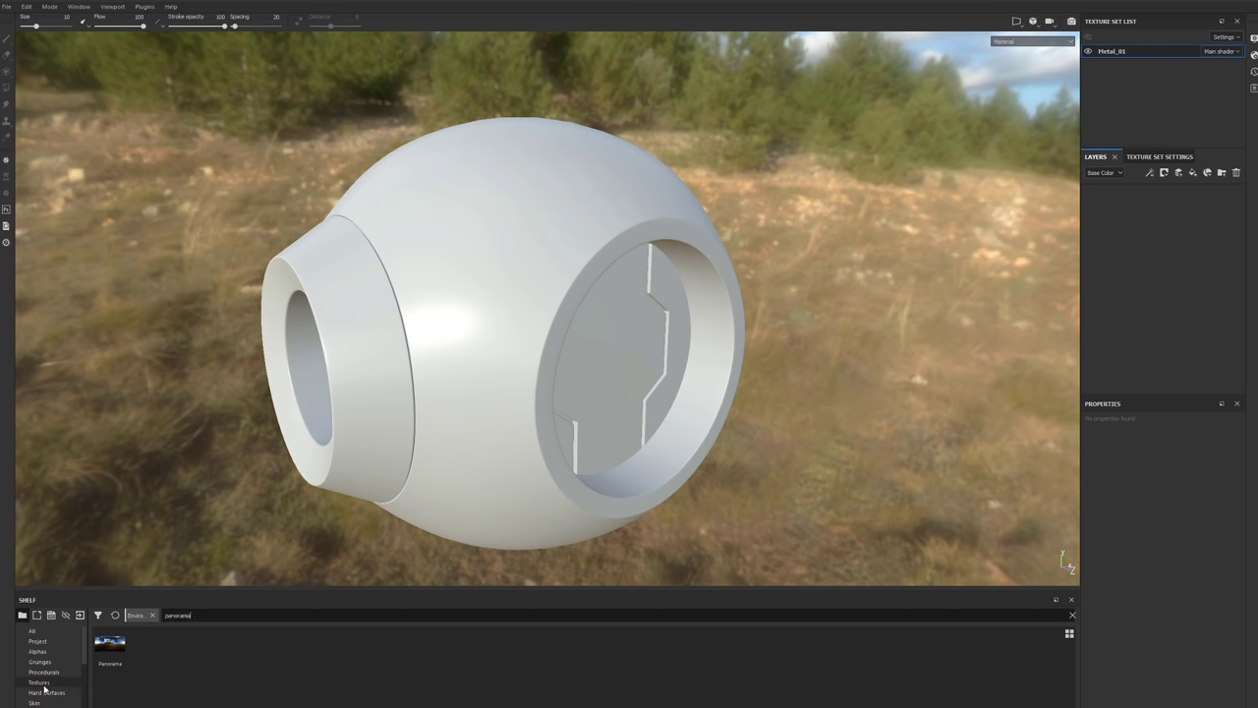
pyautogui.click(37, 650)
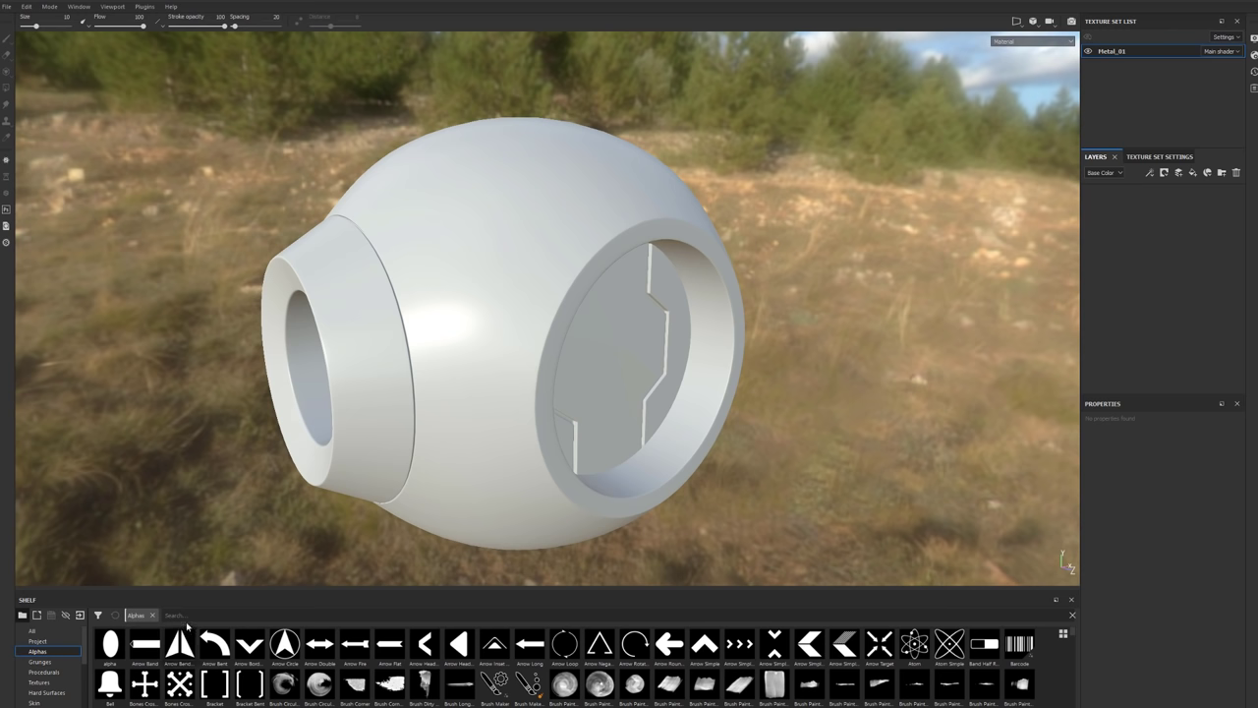
pyautogui.click(172, 615)
pyautogui.write('p')
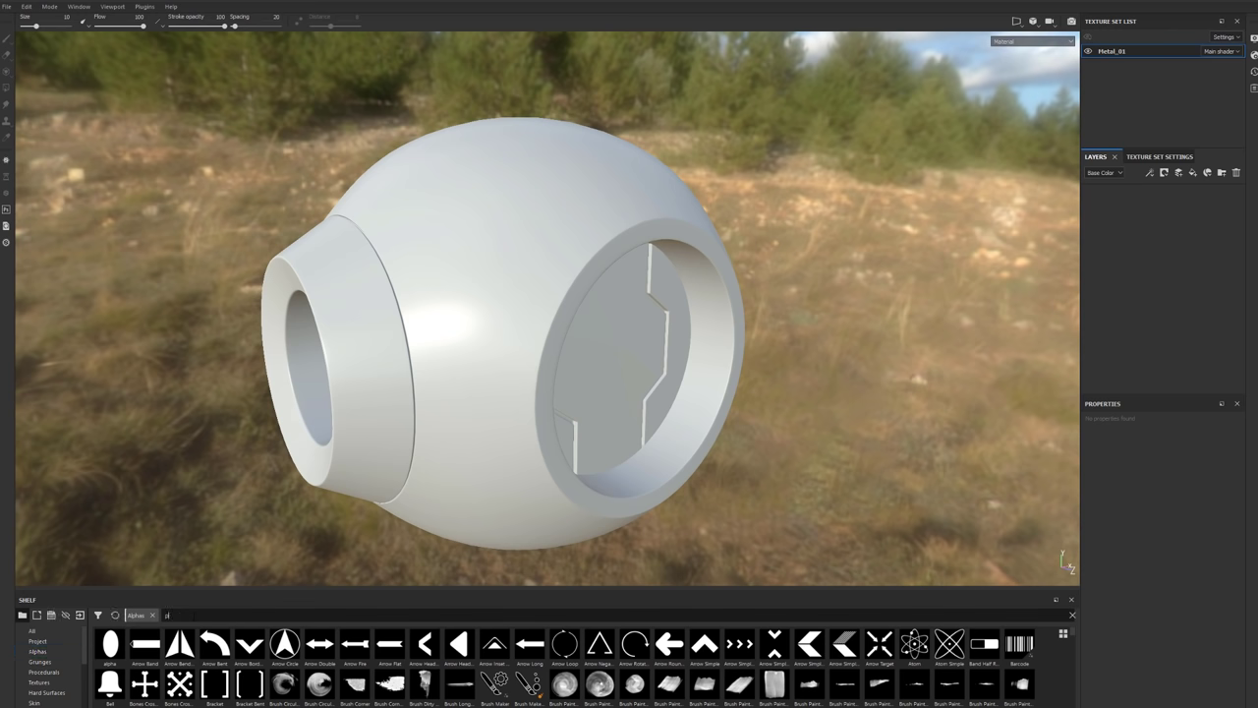
pyautogui.write('anorma')
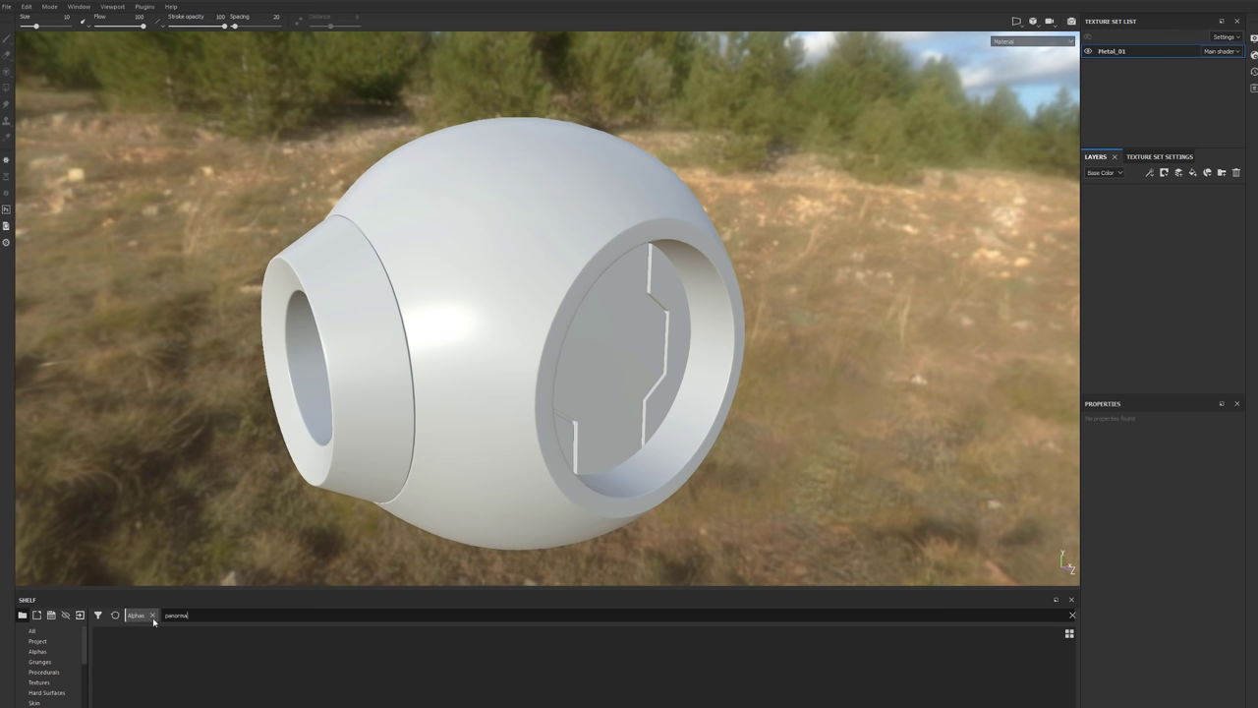
pyautogui.click(37, 651)
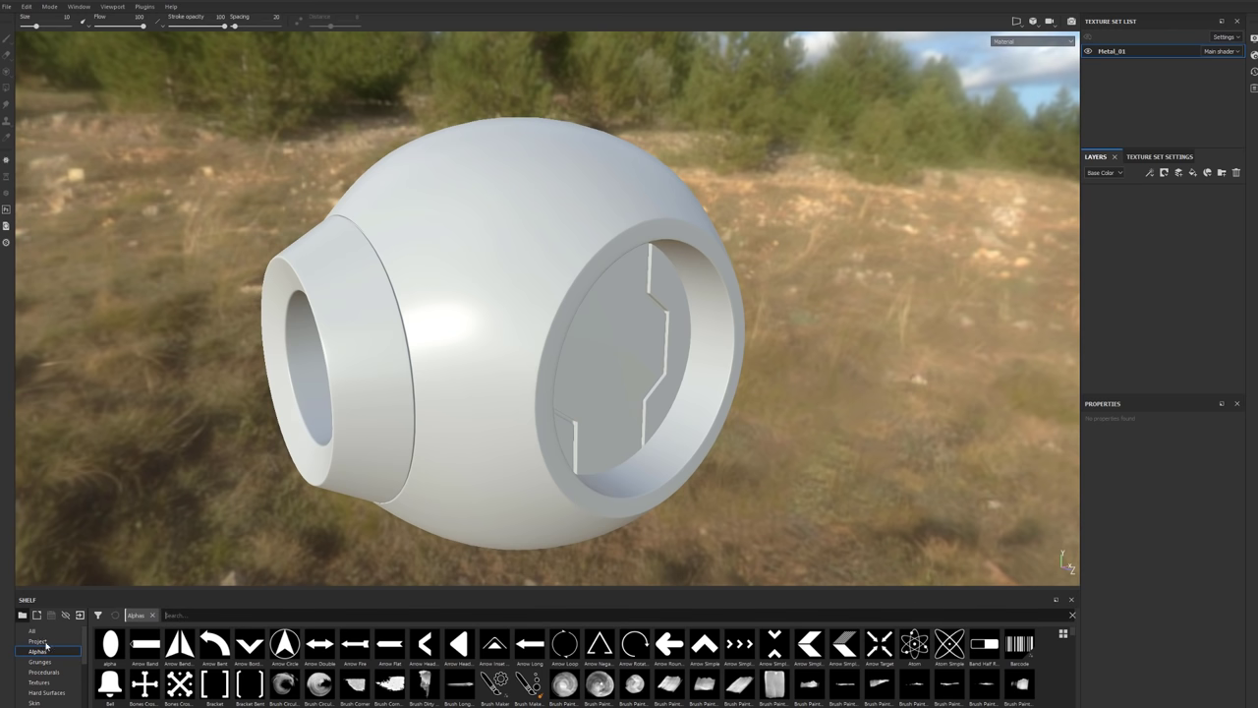
# Clear the shelf filter, browse the hard-surface and grunge assets, and save the project.
pyautogui.click(153, 614)
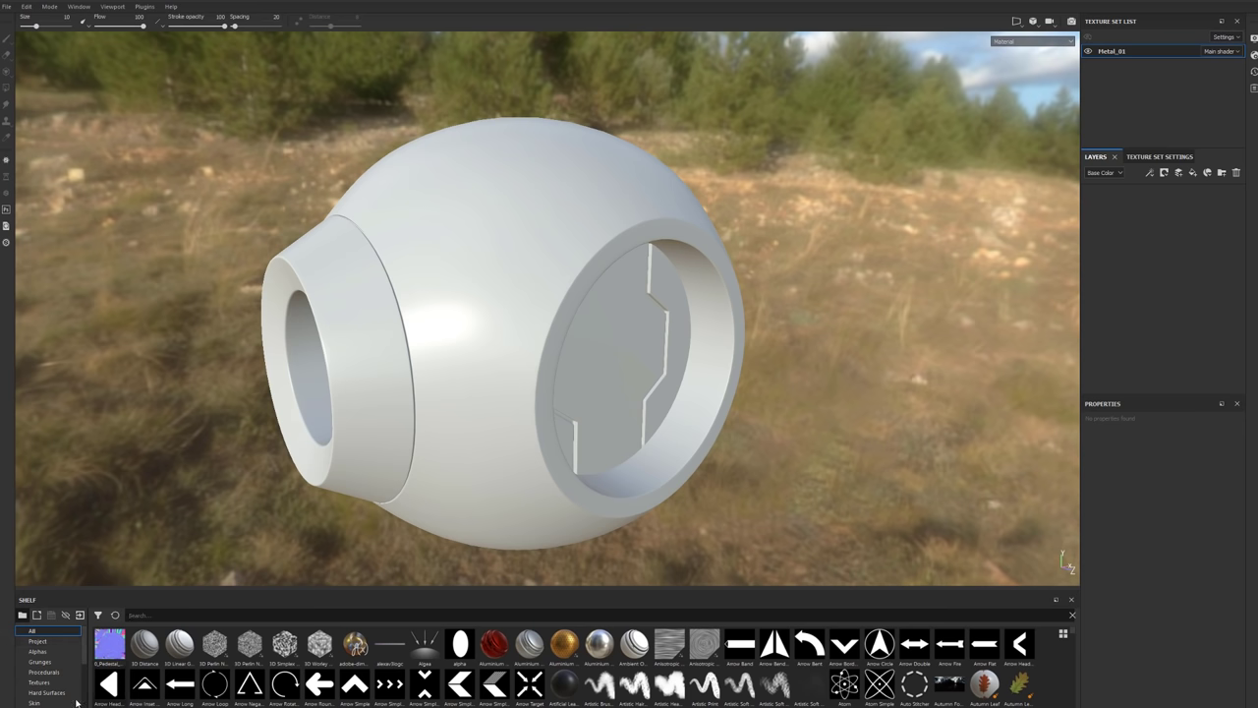
pyautogui.click(45, 691)
pyautogui.click(39, 661)
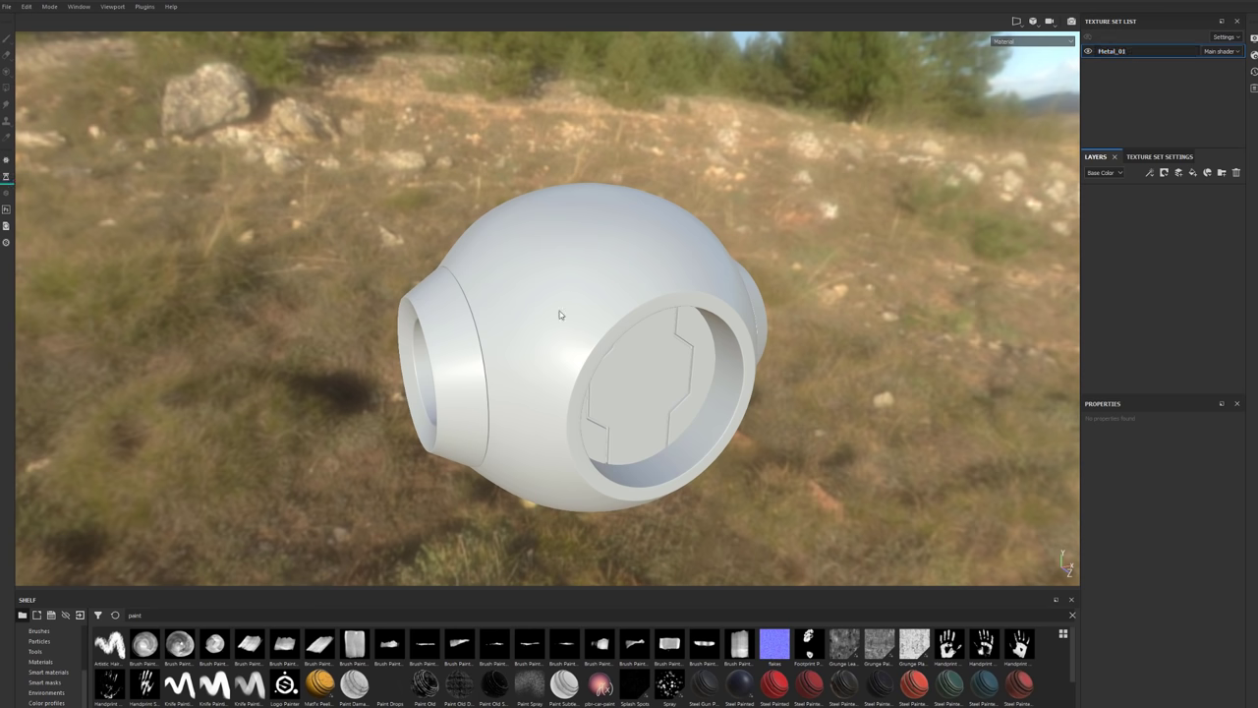
pyautogui.hotkey('ctrl', 's')
# Add a fill layer and toggle its channels, keeping colour on and normal and height off.
pyautogui.click(1192, 174)
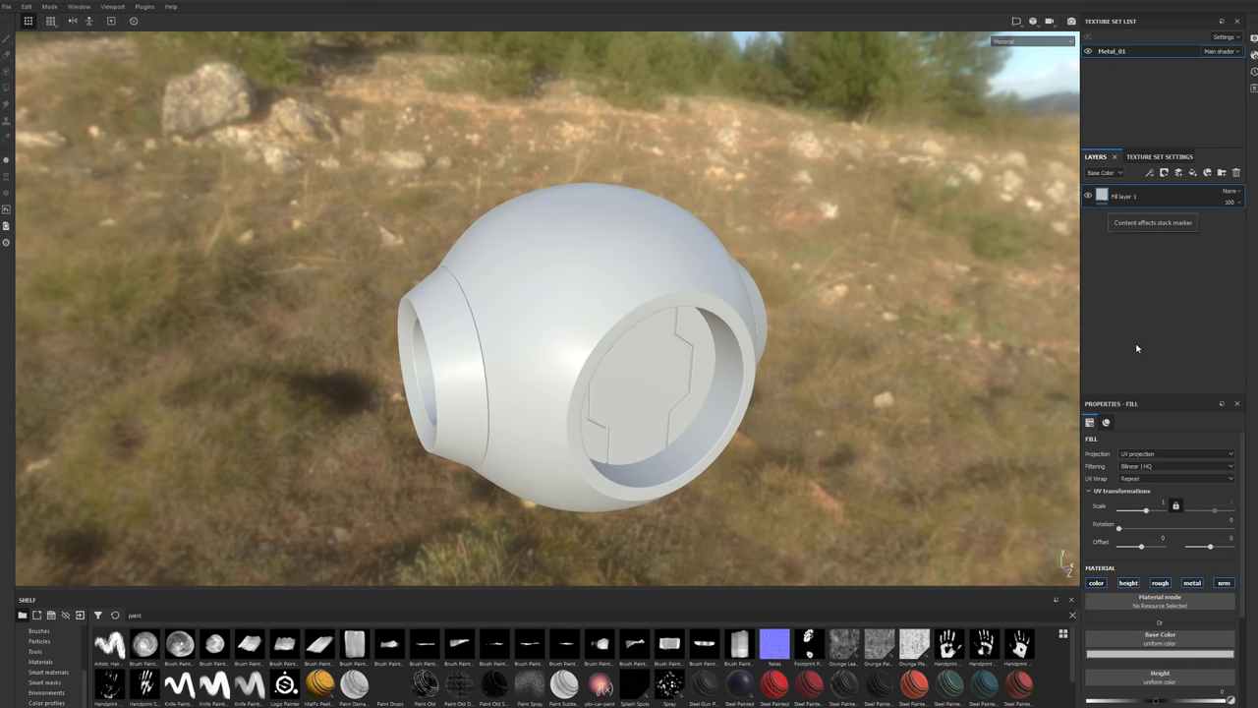
pyautogui.keyDown('alt'); pyautogui.moveTo(915, 470); pyautogui.dragTo(877, 447); pyautogui.keyUp('alt')
pyautogui.scroll(-3, 1086, 561)
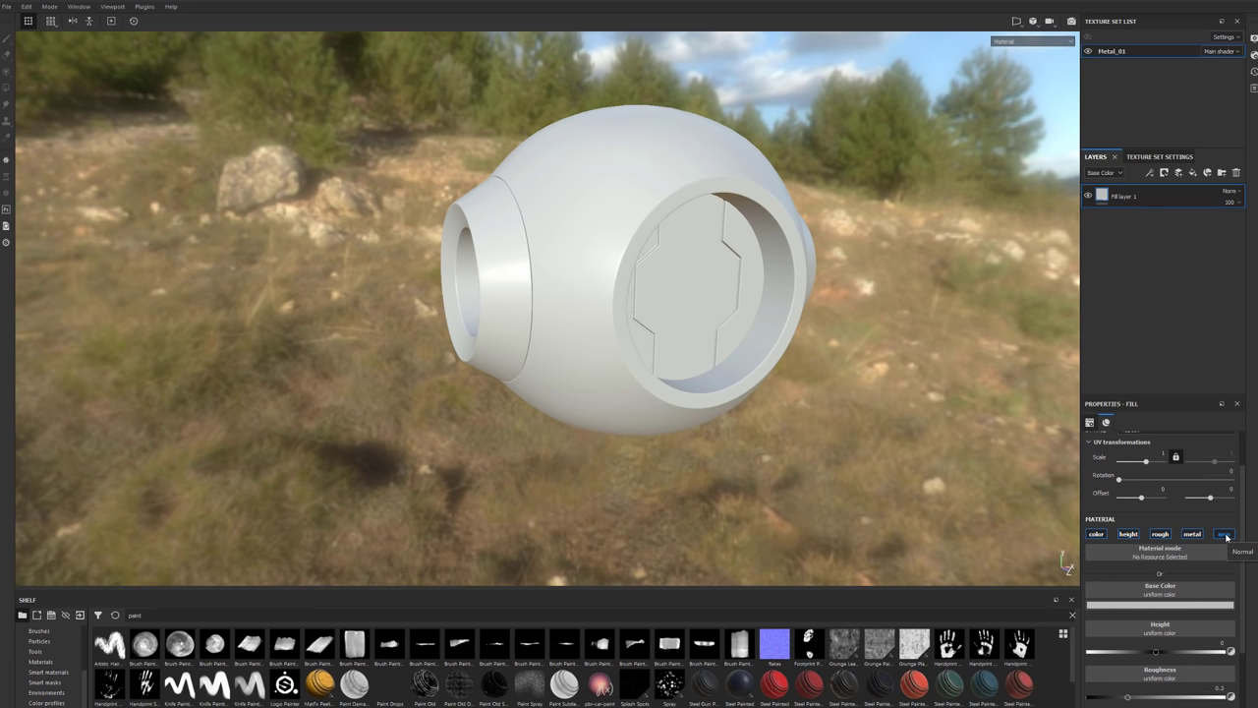
pyautogui.click(1096, 534)
pyautogui.click(1162, 533)
pyautogui.click(1192, 534)
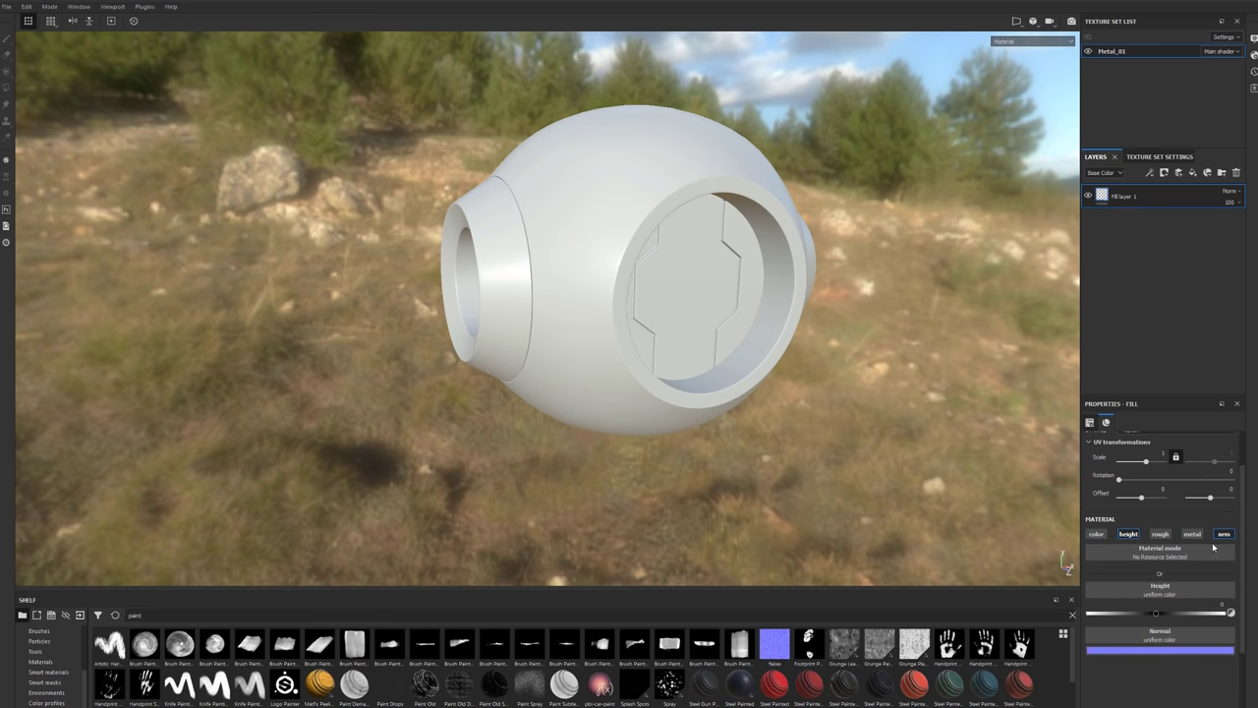
pyautogui.click(1223, 533)
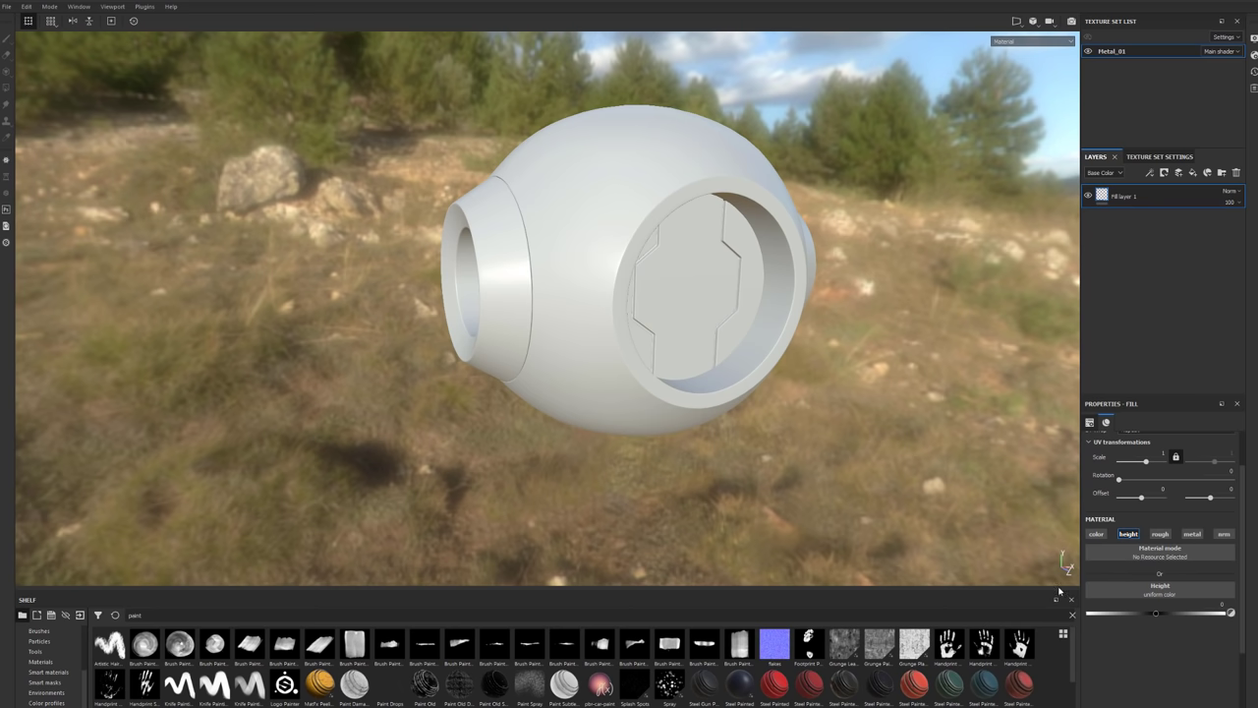
pyautogui.keyDown('alt'); pyautogui.moveTo(958, 397); pyautogui.dragTo(928, 437); pyautogui.keyUp('alt')
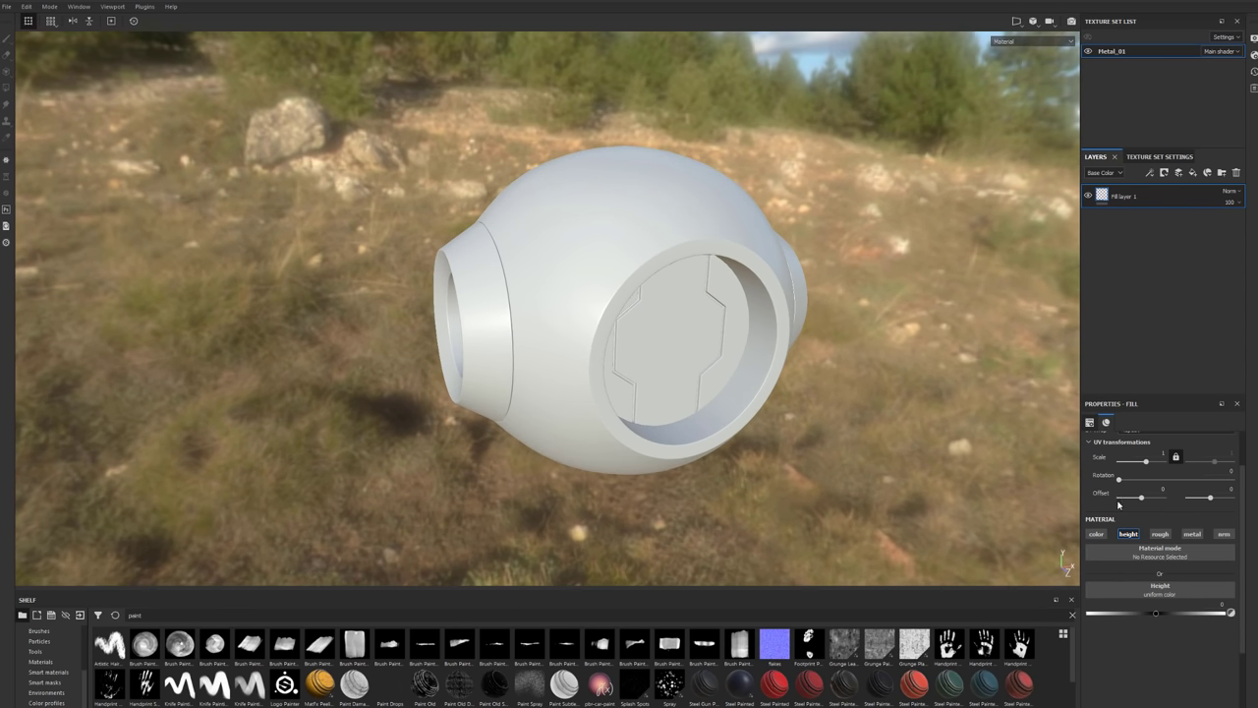
pyautogui.click(1097, 534)
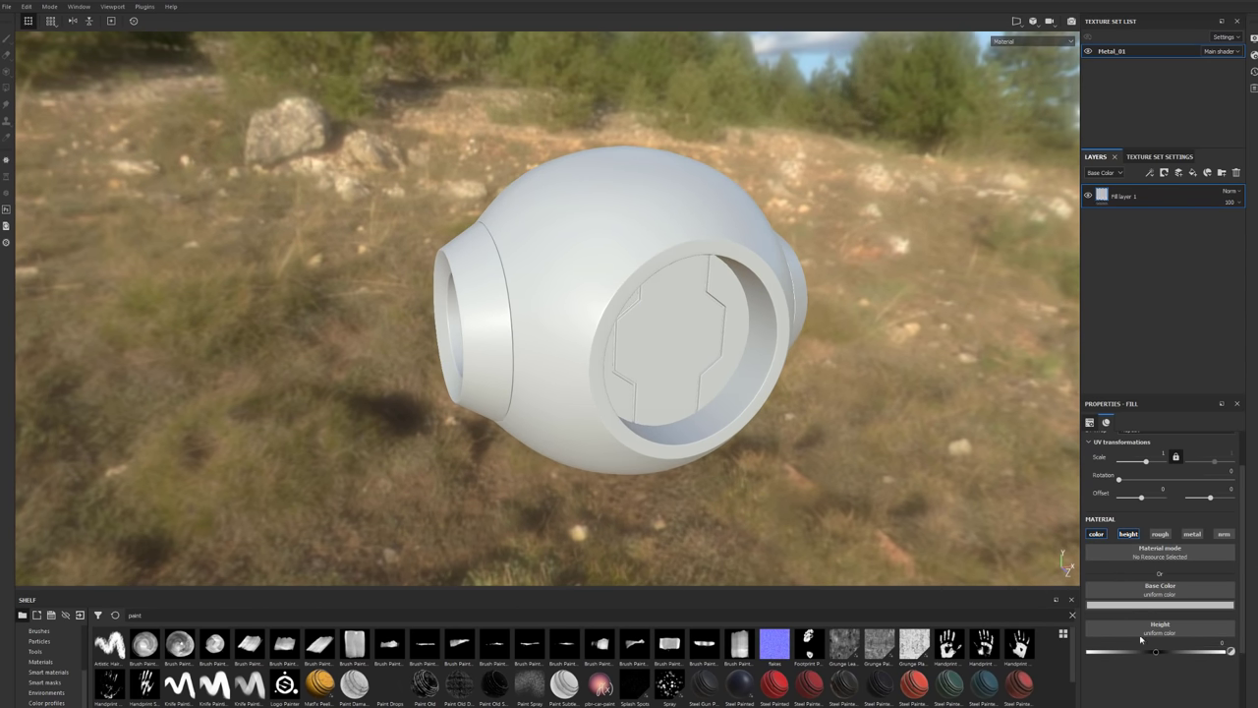
pyautogui.click(1129, 535)
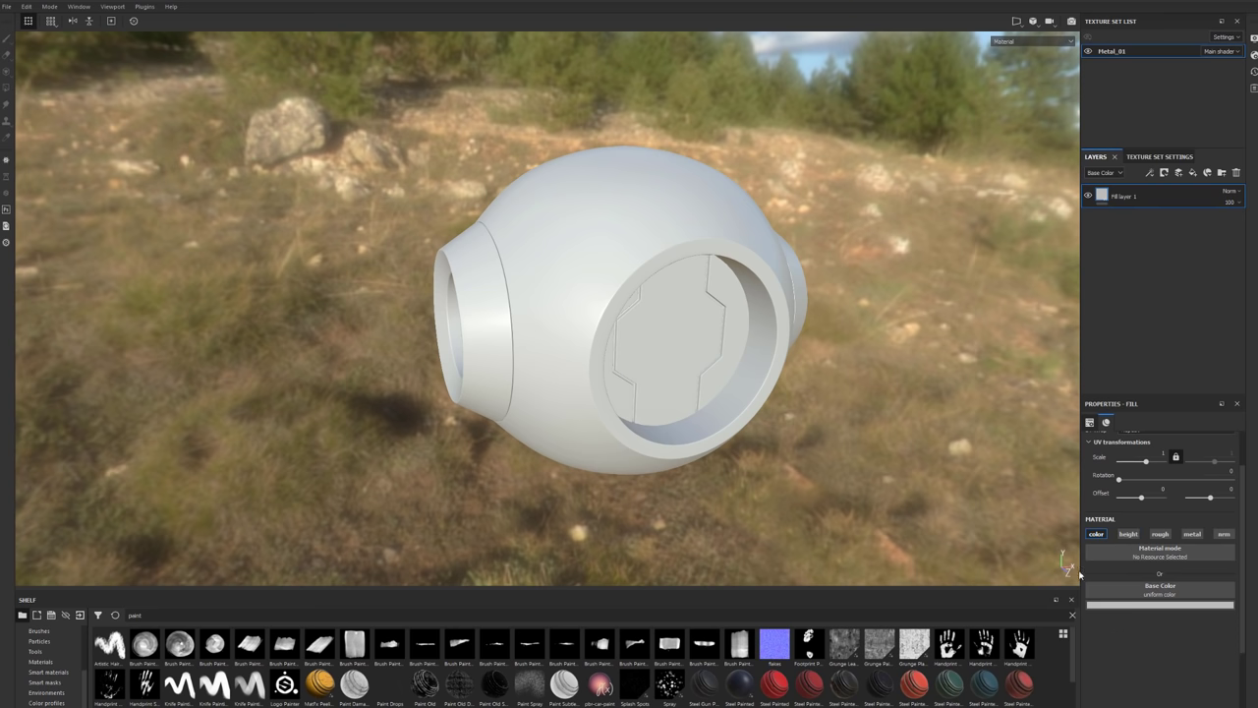
# Set the fill's base colour to green, leaving colour and metallic channels enabled.
pyautogui.click(1167, 605)
pyautogui.moveTo(1221, 549)
pyautogui.mouseDown()
pyautogui.moveTo(1216, 571)
pyautogui.moveTo(1214, 541)
pyautogui.moveTo(1231, 554)
pyautogui.moveTo(1222, 534)
pyautogui.mouseUp()
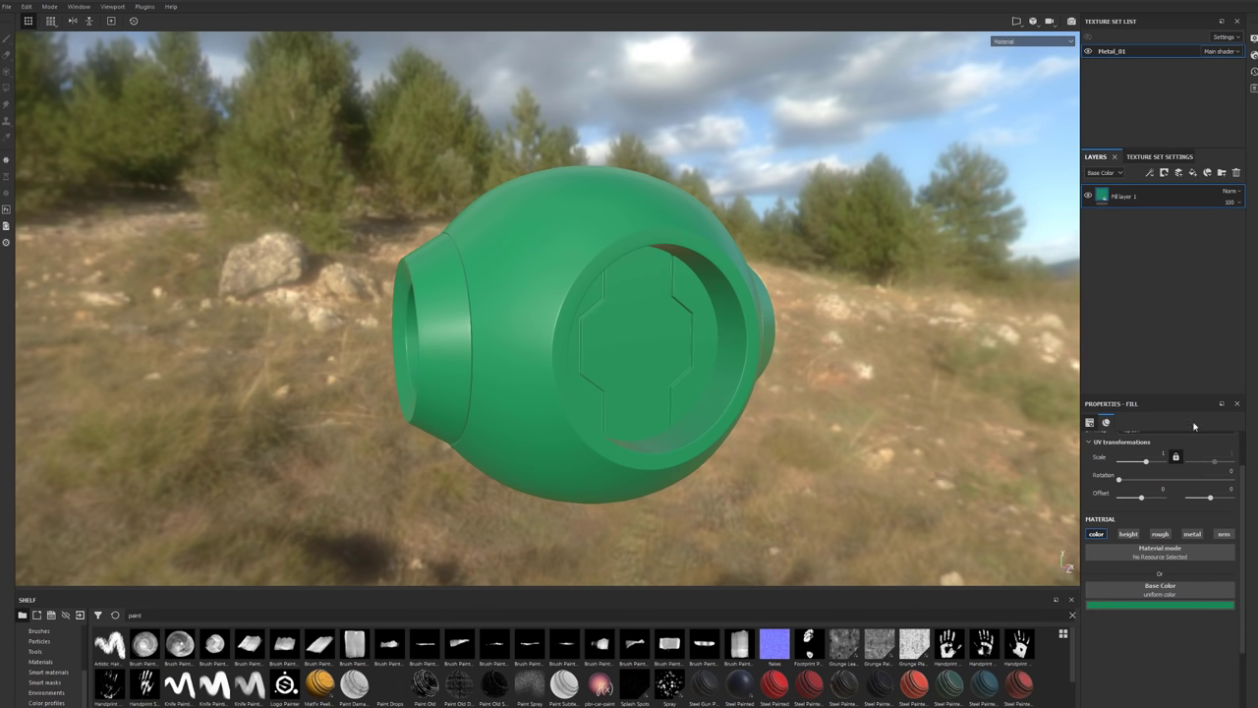
pyautogui.doubleClick(1121, 198)
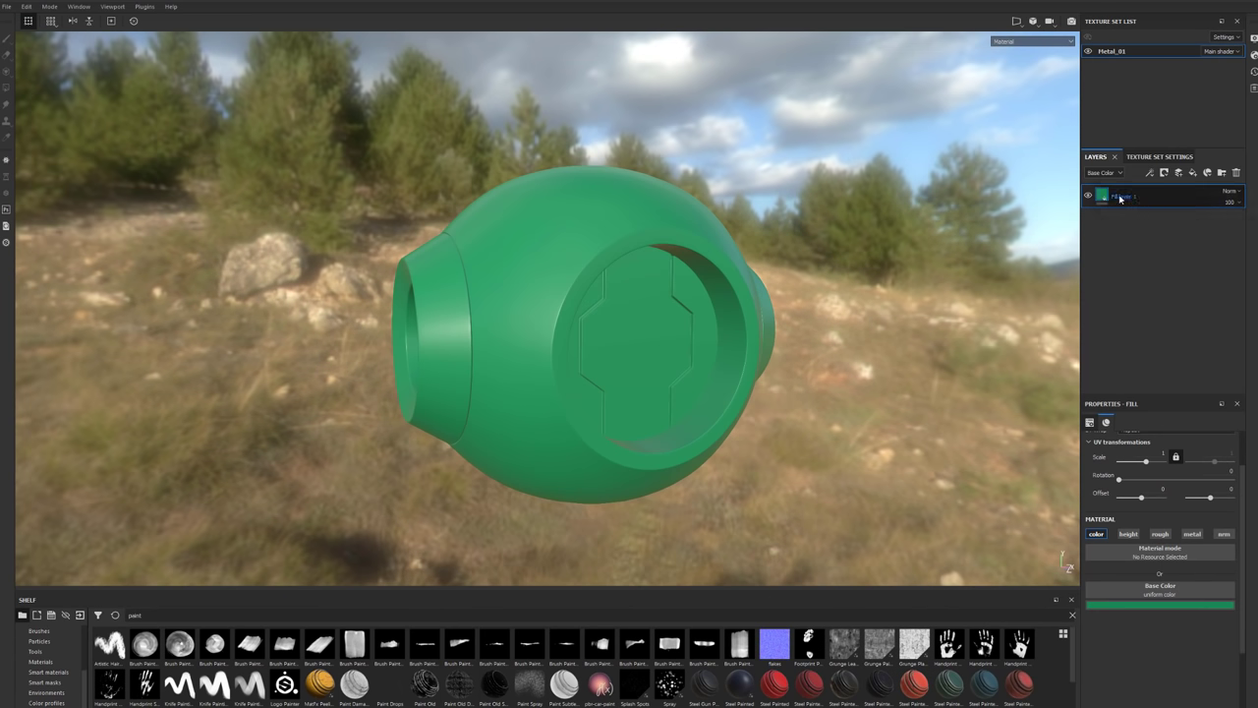
pyautogui.press('Return')
pyautogui.click(1124, 536)
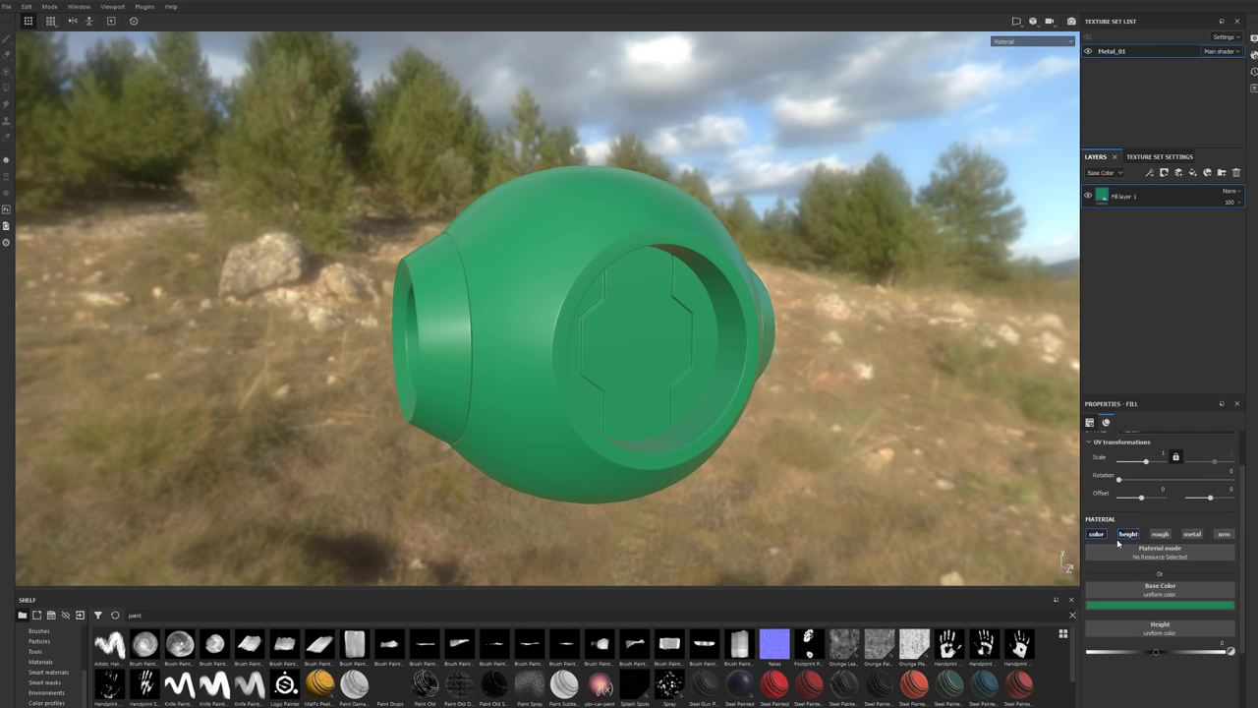
pyautogui.click(1159, 534)
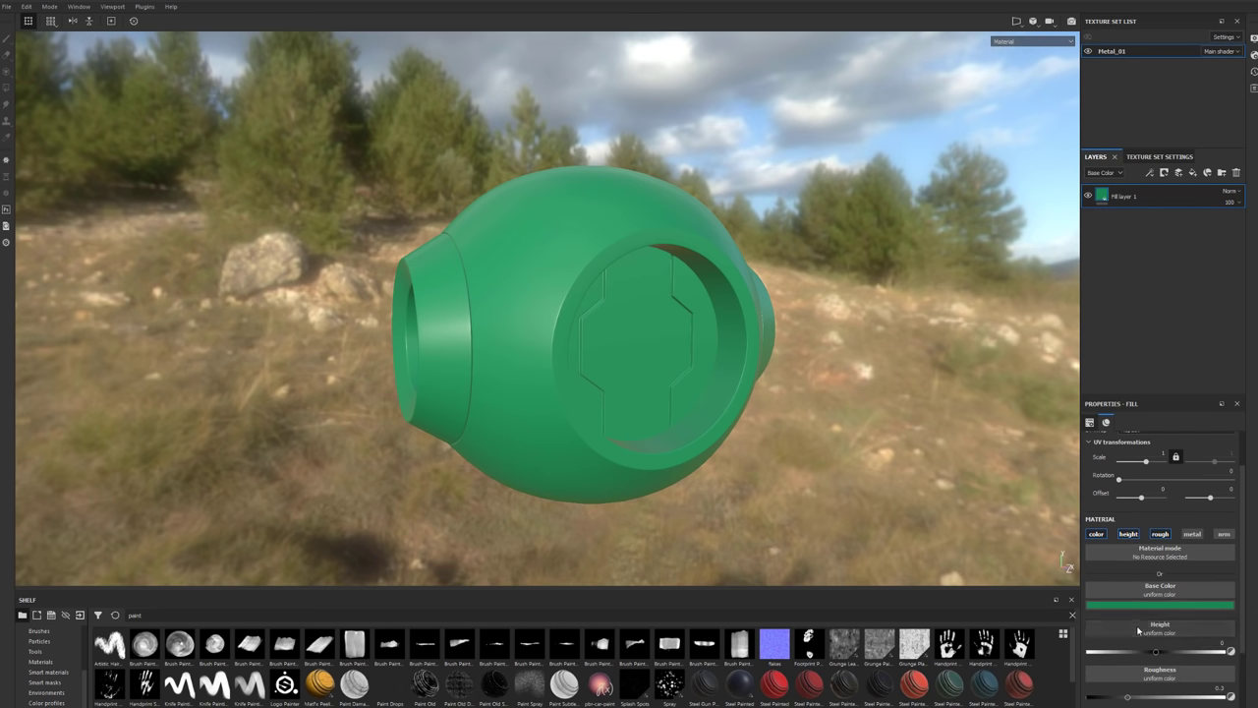
pyautogui.click(1191, 534)
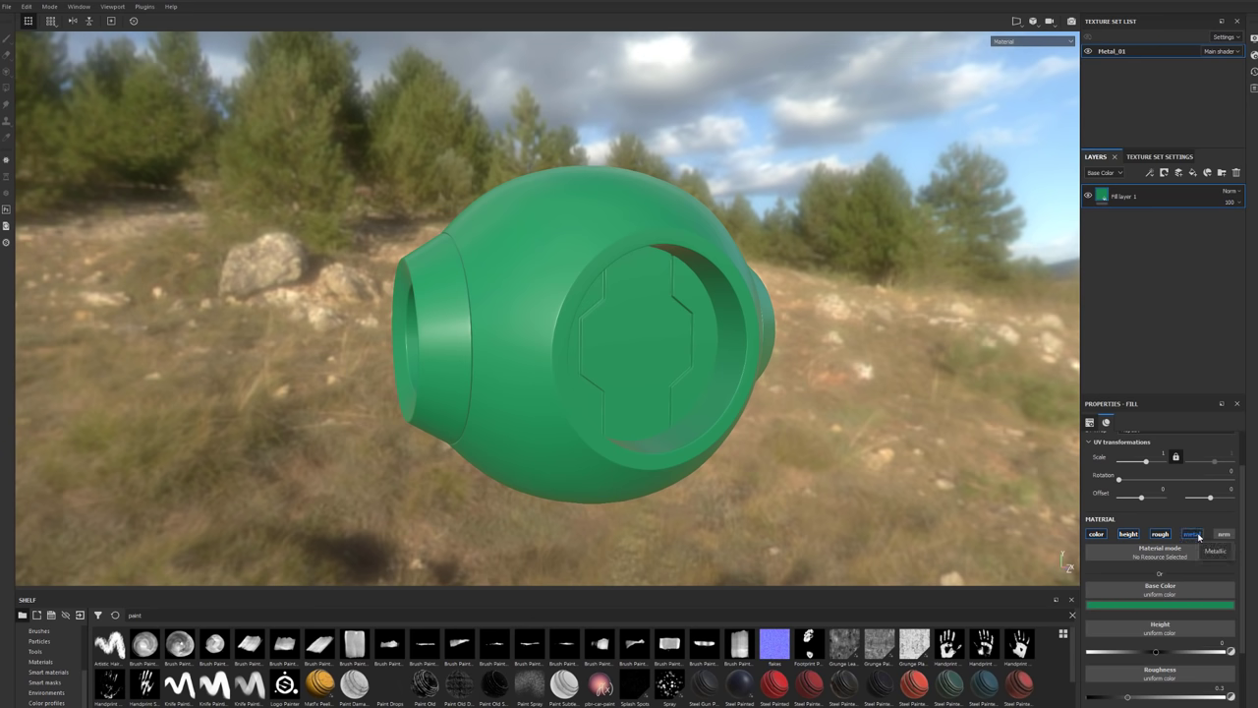
pyautogui.click(1161, 536)
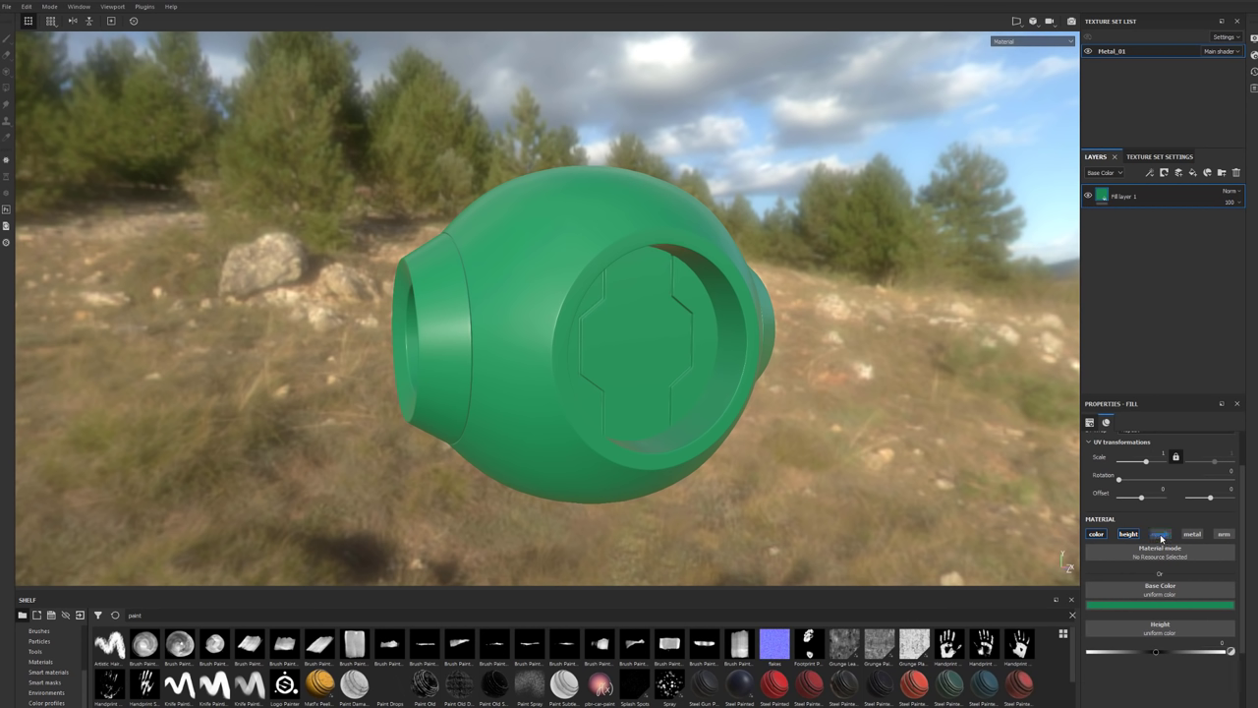
pyautogui.click(1128, 534)
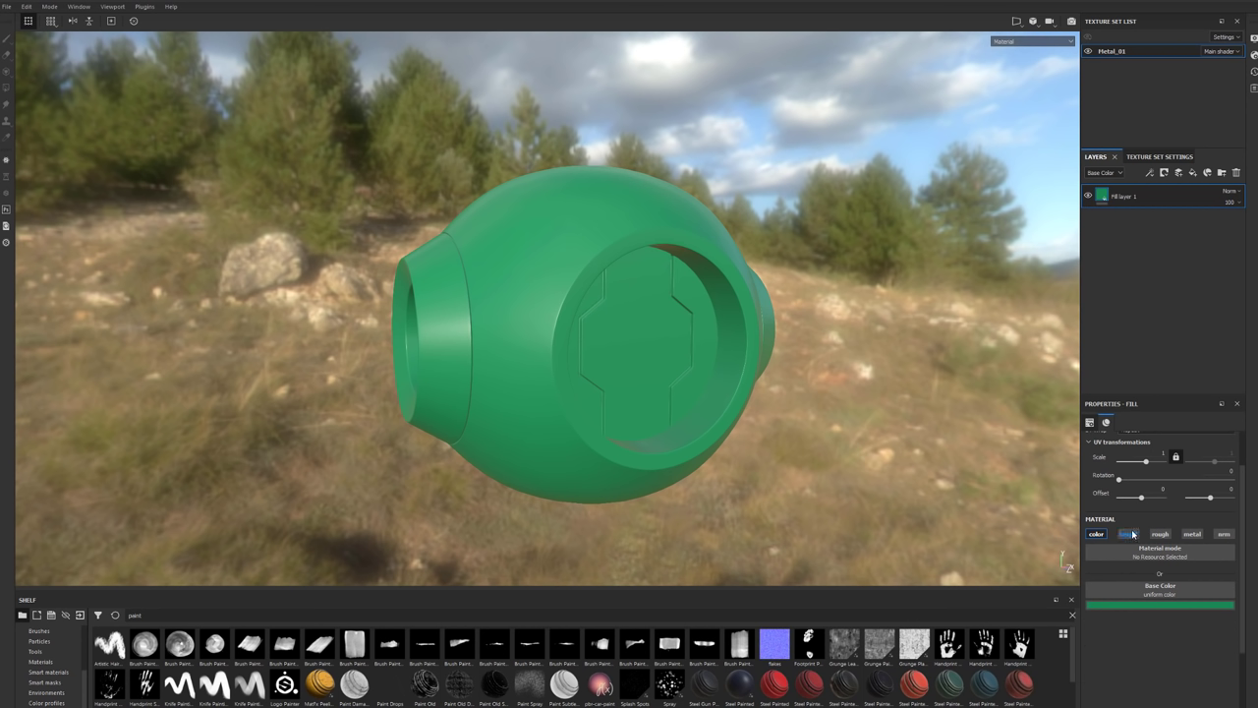
# Add a paint layer above the green fill and paint a white test stroke across the sphere.
pyautogui.click(1179, 174)
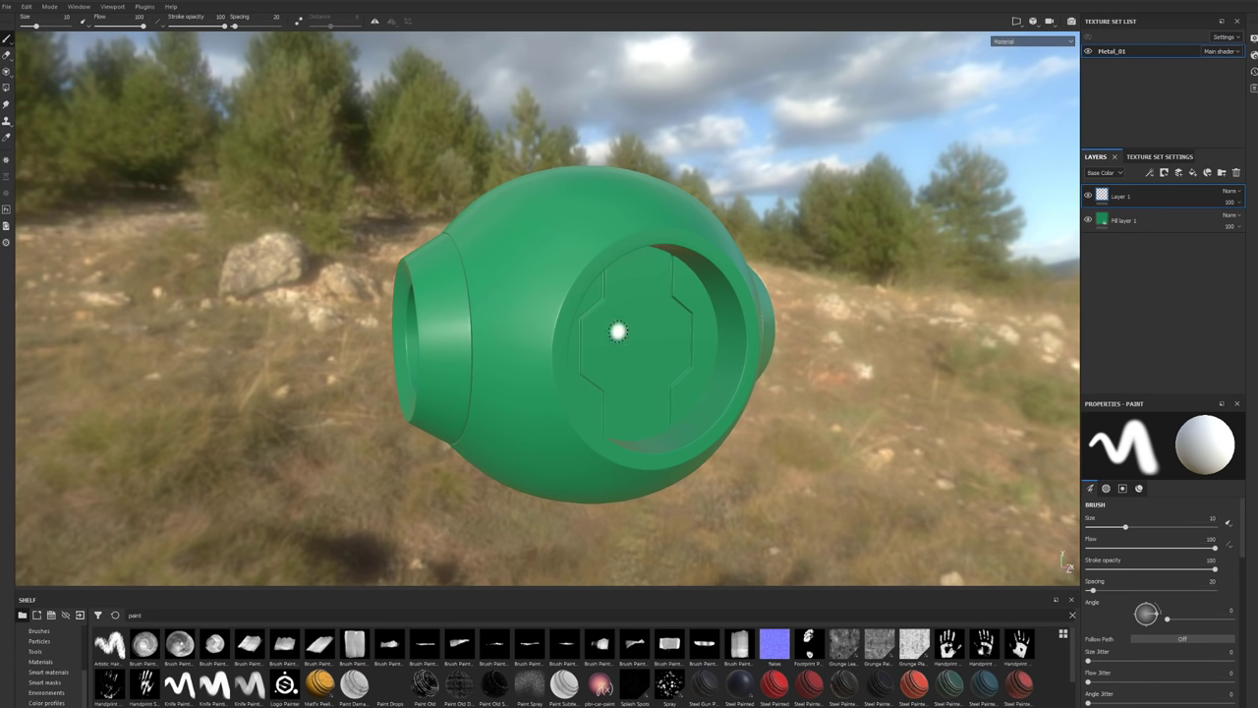
pyautogui.keyDown('alt'); pyautogui.moveTo(958, 188); pyautogui.dragTo(930, 295); pyautogui.keyUp('alt')
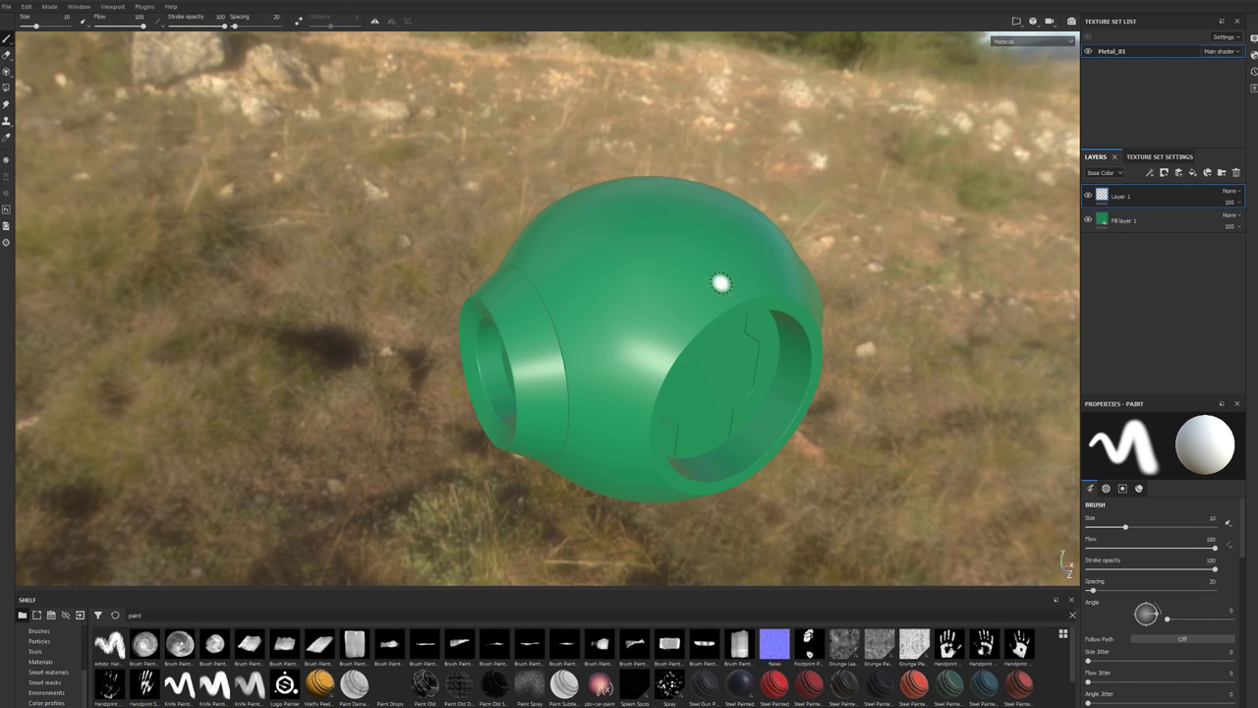
pyautogui.moveTo(703, 225); pyautogui.dragTo(629, 318)
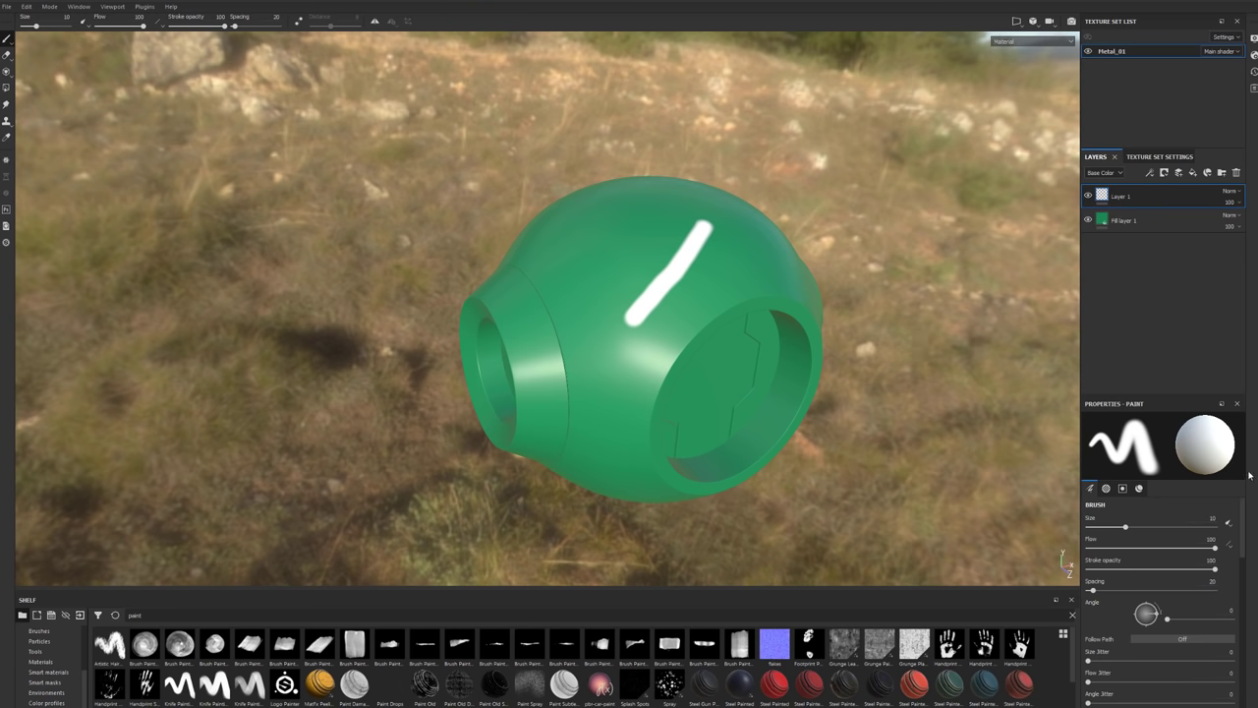
pyautogui.scroll(-10, 1233, 580)
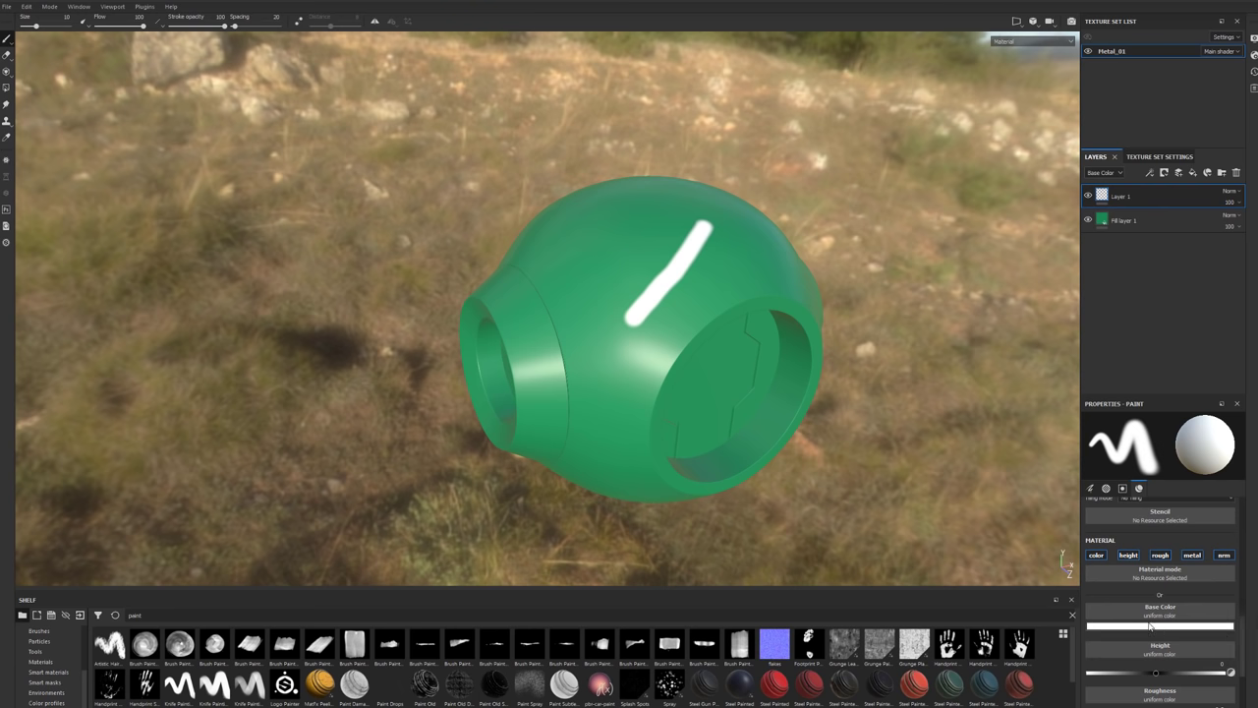
# Switch the brush colour to red, repaint the stroke as a red X, and exclude roughness.
pyautogui.click(1160, 626)
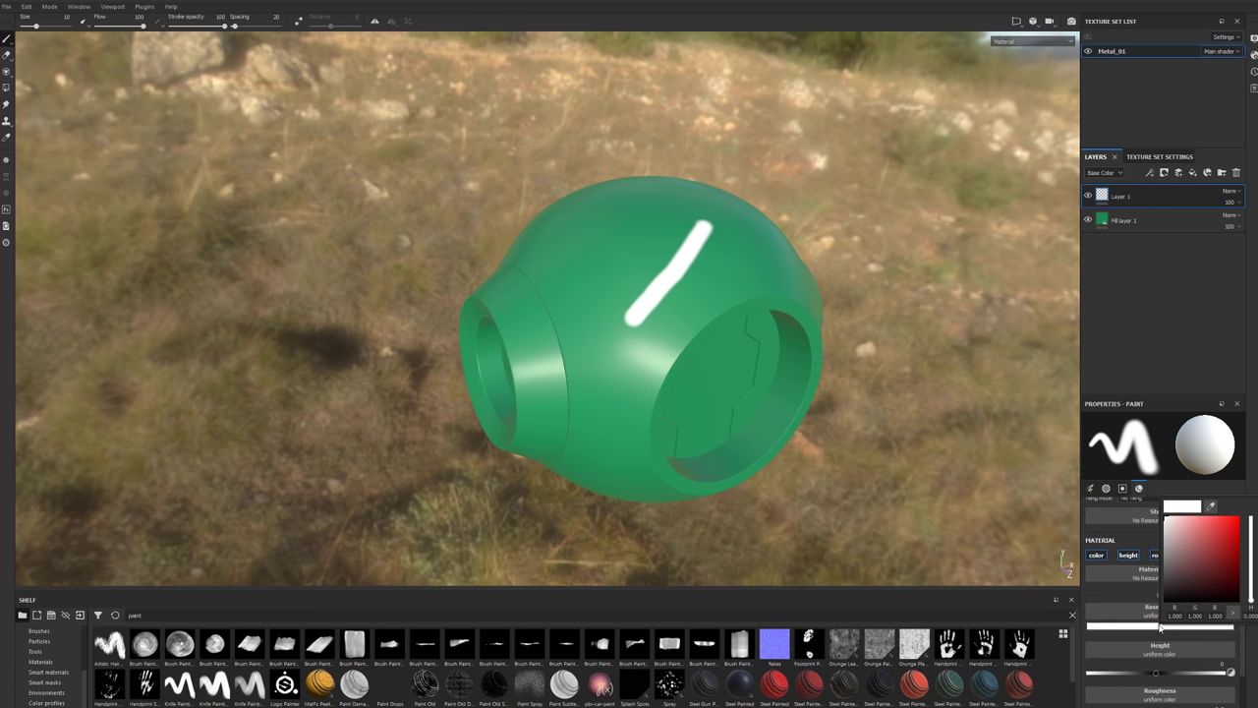
pyautogui.moveTo(1219, 539)
pyautogui.mouseDown()
pyautogui.moveTo(1216, 528)
pyautogui.moveTo(1222, 544)
pyautogui.mouseUp()
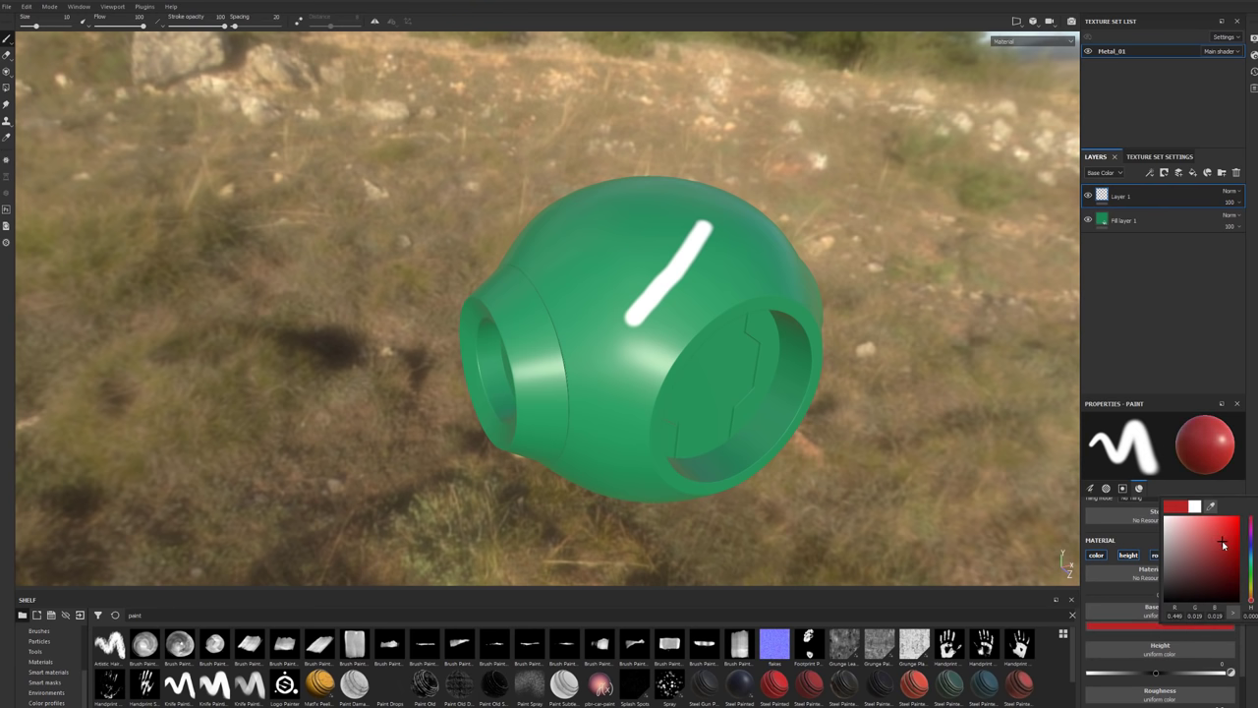
pyautogui.moveTo(643, 202)
pyautogui.mouseDown()
pyautogui.moveTo(576, 295)
pyautogui.moveTo(582, 337)
pyautogui.mouseUp()
pyautogui.moveTo(581, 338)
pyautogui.keyDown('alt'); pyautogui.mouseDown()
pyautogui.moveTo(654, 328)
pyautogui.moveTo(698, 370)
pyautogui.moveTo(724, 317)
pyautogui.moveTo(710, 253)
pyautogui.moveTo(681, 316)
pyautogui.moveTo(740, 324)
pyautogui.mouseUp(); pyautogui.keyUp('alt')
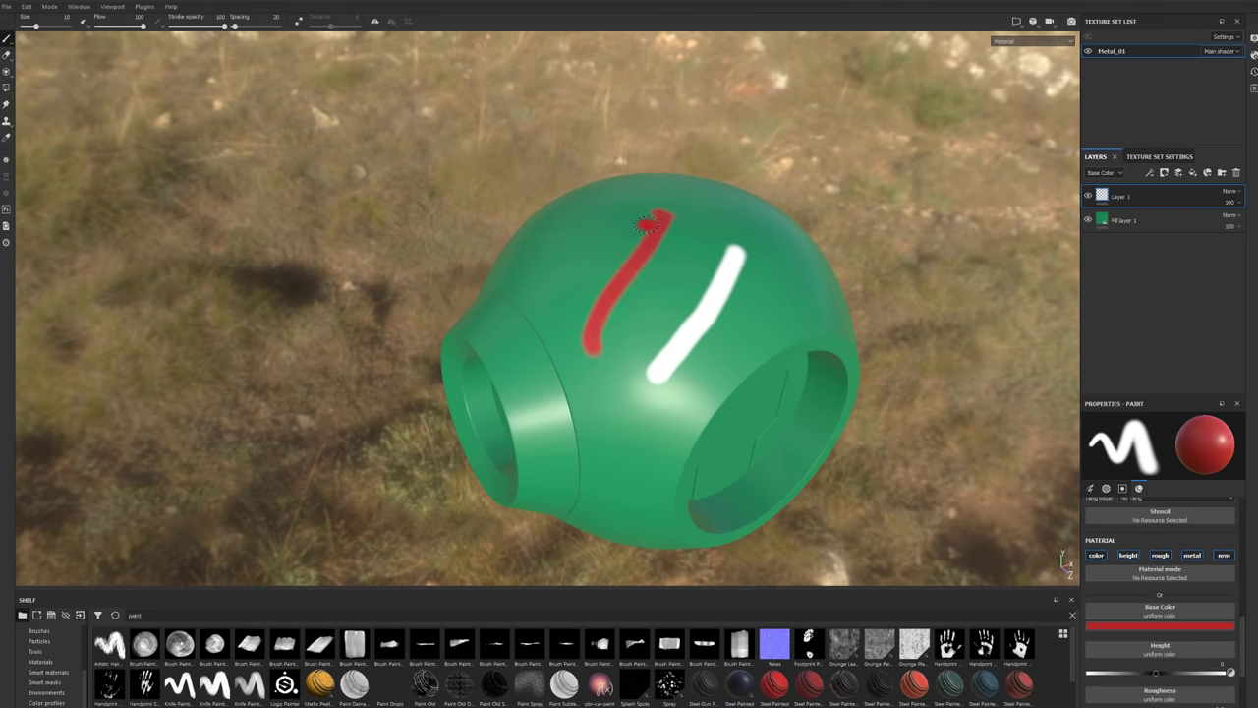
pyautogui.hotkey('ctrl', 'z')
pyautogui.hotkey('ctrl', 'z')
pyautogui.moveTo(728, 212); pyautogui.dragTo(638, 318)
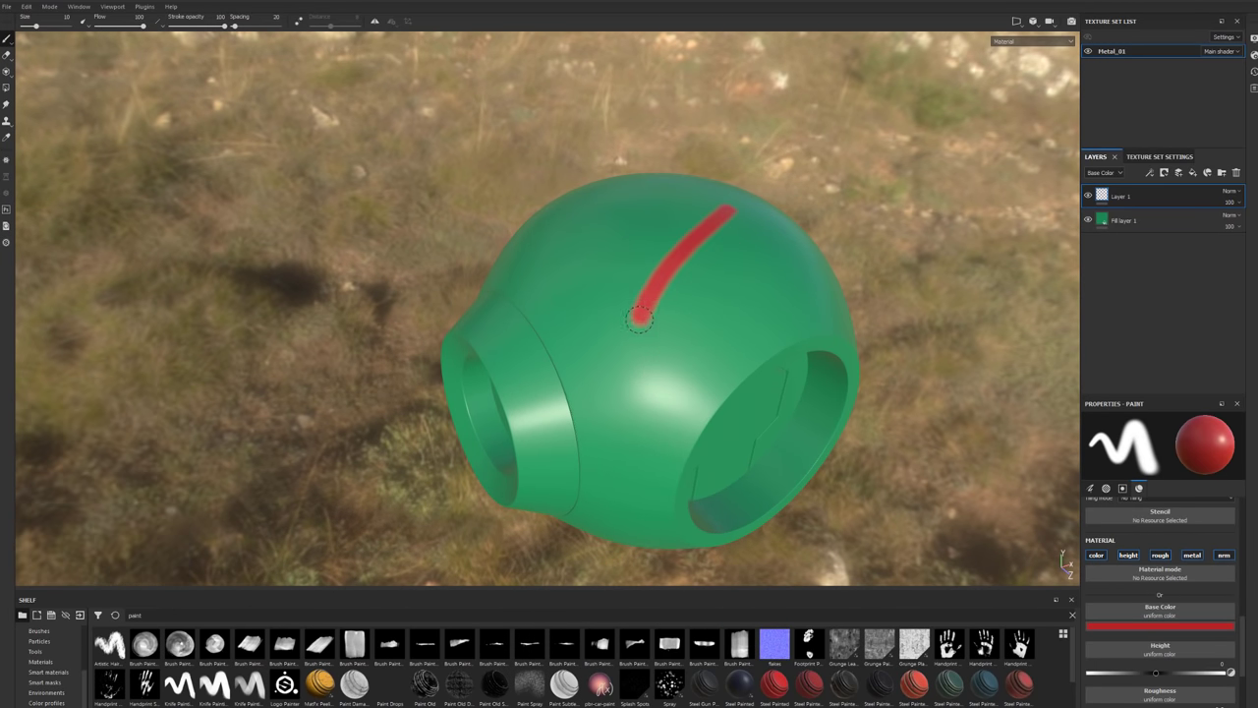
pyautogui.moveTo(585, 211)
pyautogui.mouseDown()
pyautogui.moveTo(772, 316)
pyautogui.moveTo(744, 308)
pyautogui.moveTo(798, 292)
pyautogui.moveTo(753, 281)
pyautogui.moveTo(786, 295)
pyautogui.mouseUp()
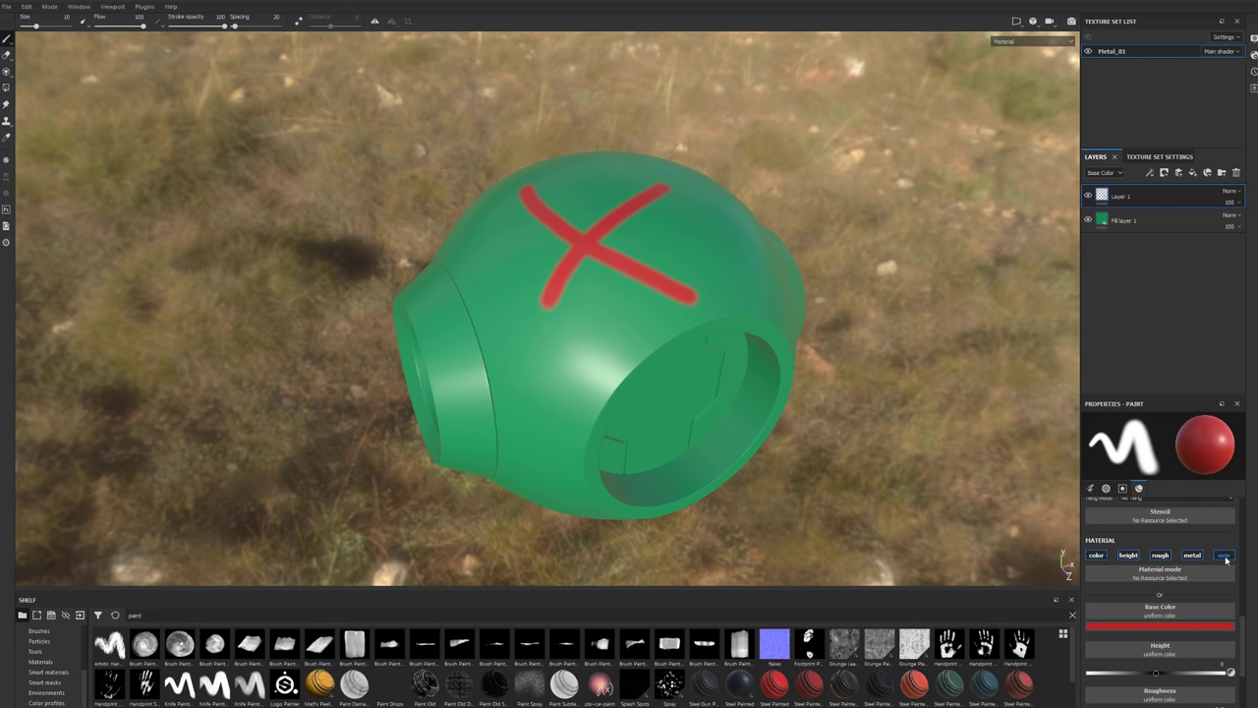
pyautogui.click(1160, 556)
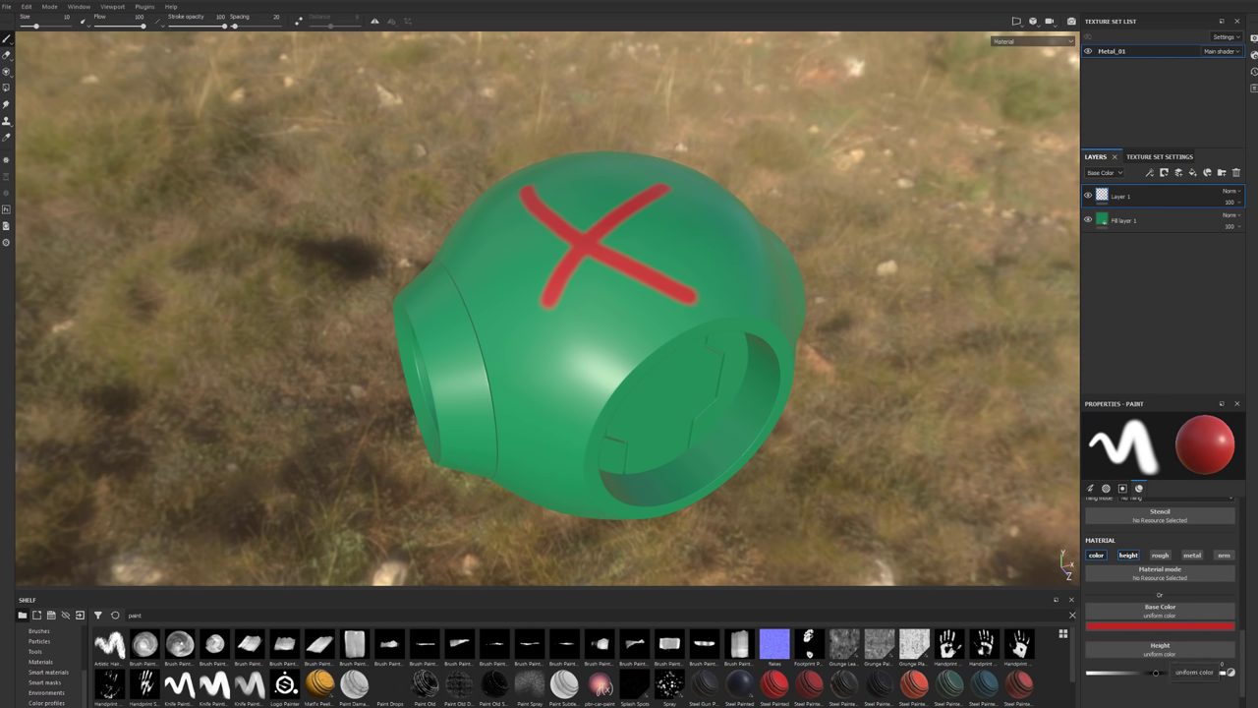
# Set the brush height to about -0.32 and repaint the X as a pressed-in mark.
pyautogui.hotkey('ctrl', 'z')
pyautogui.click(1160, 673)
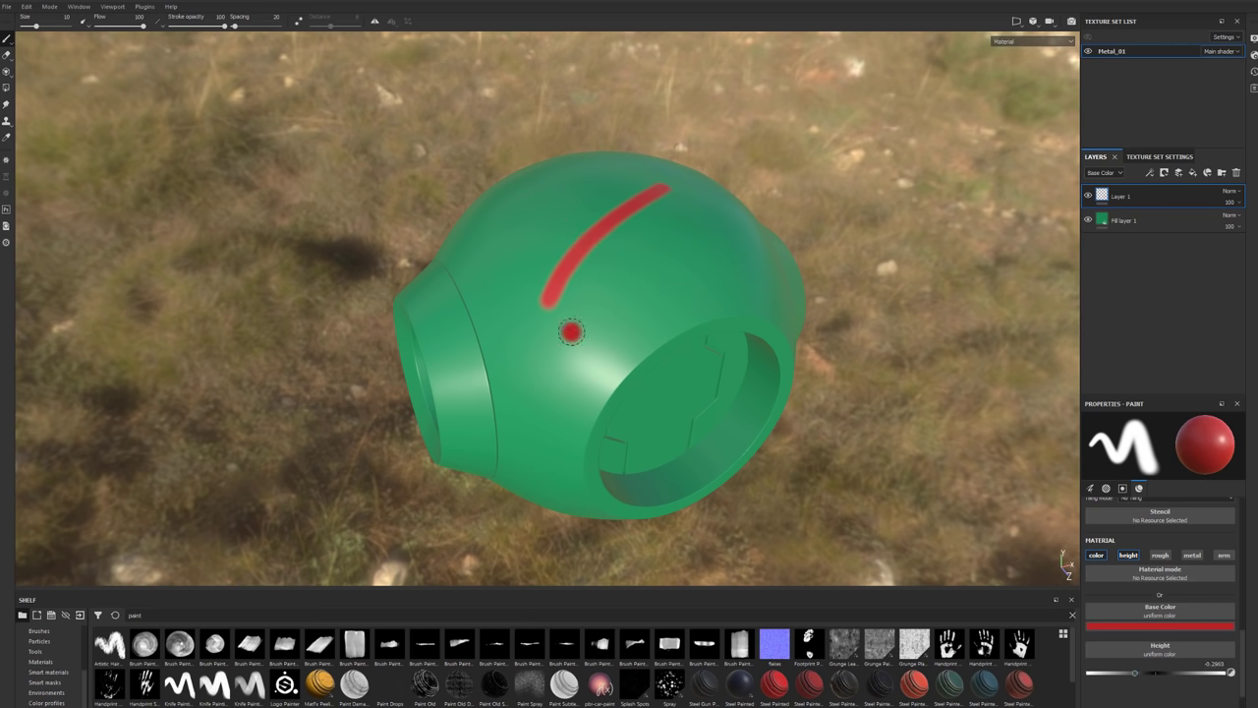
pyautogui.hotkey('ctrl', 'z')
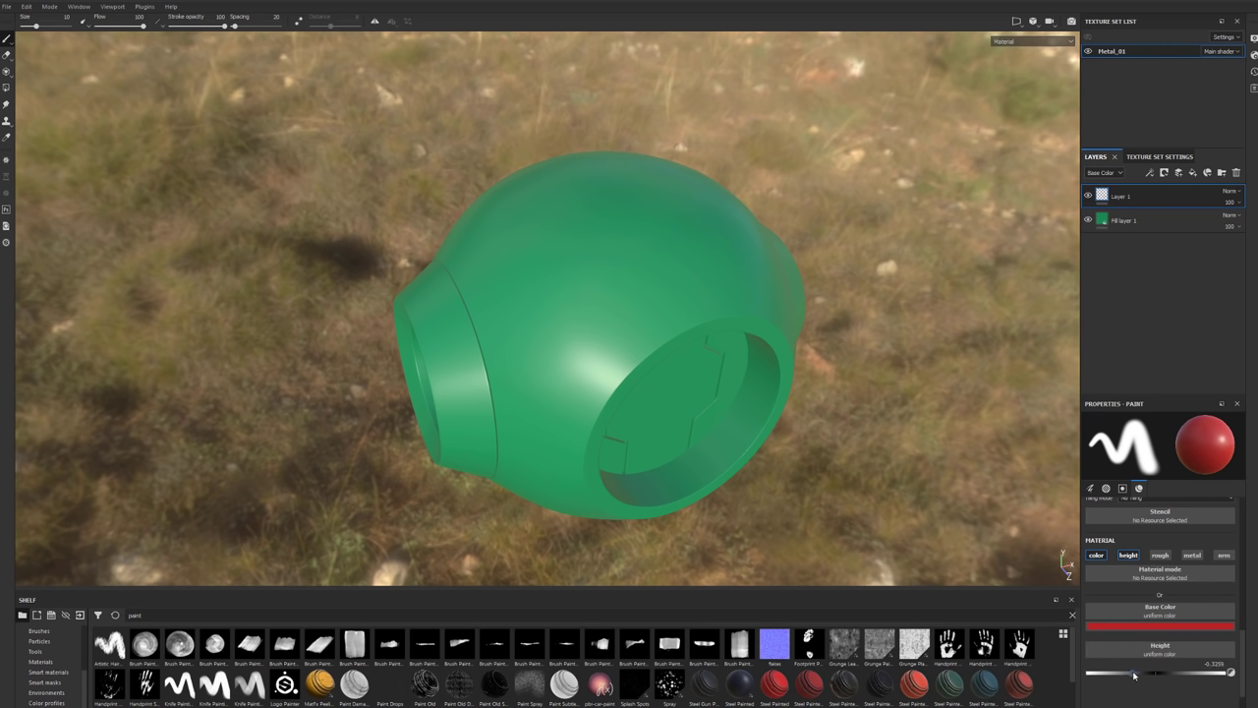
pyautogui.moveTo(641, 187); pyautogui.dragTo(566, 319)
pyautogui.scroll(10, 671, 300)
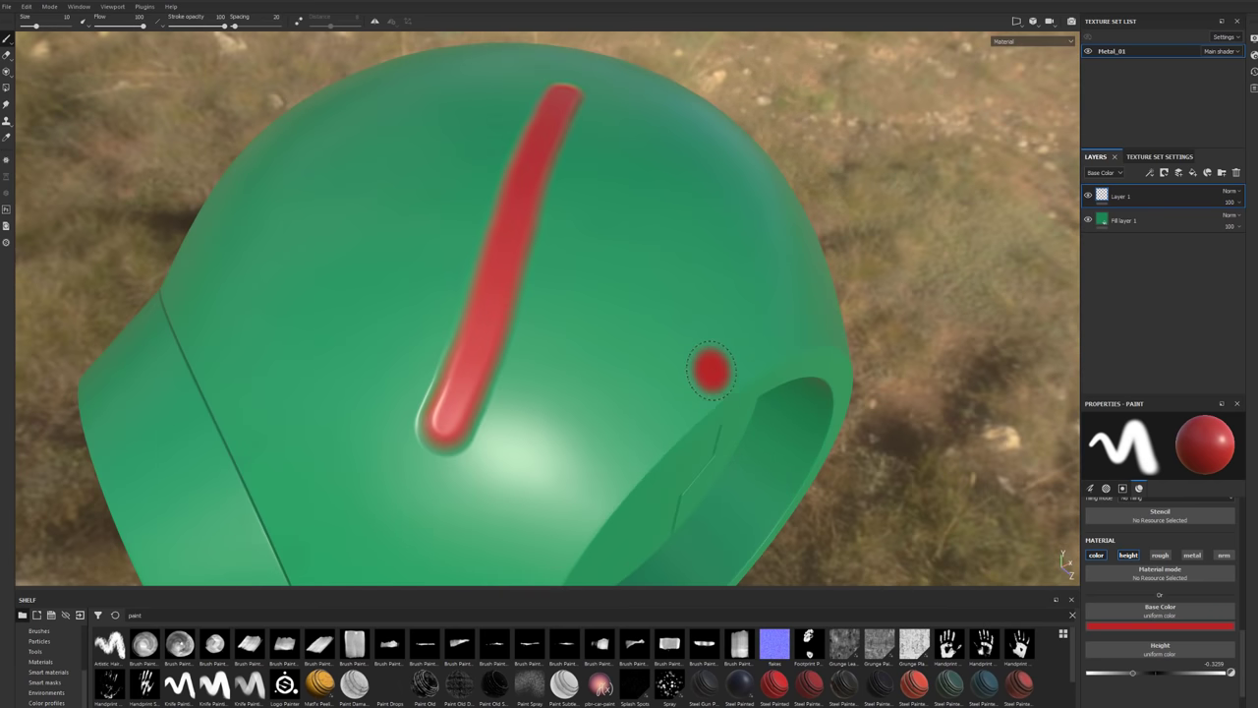
pyautogui.moveTo(365, 197)
pyautogui.mouseDown()
pyautogui.moveTo(663, 303)
pyautogui.moveTo(655, 385)
pyautogui.moveTo(674, 239)
pyautogui.mouseUp()
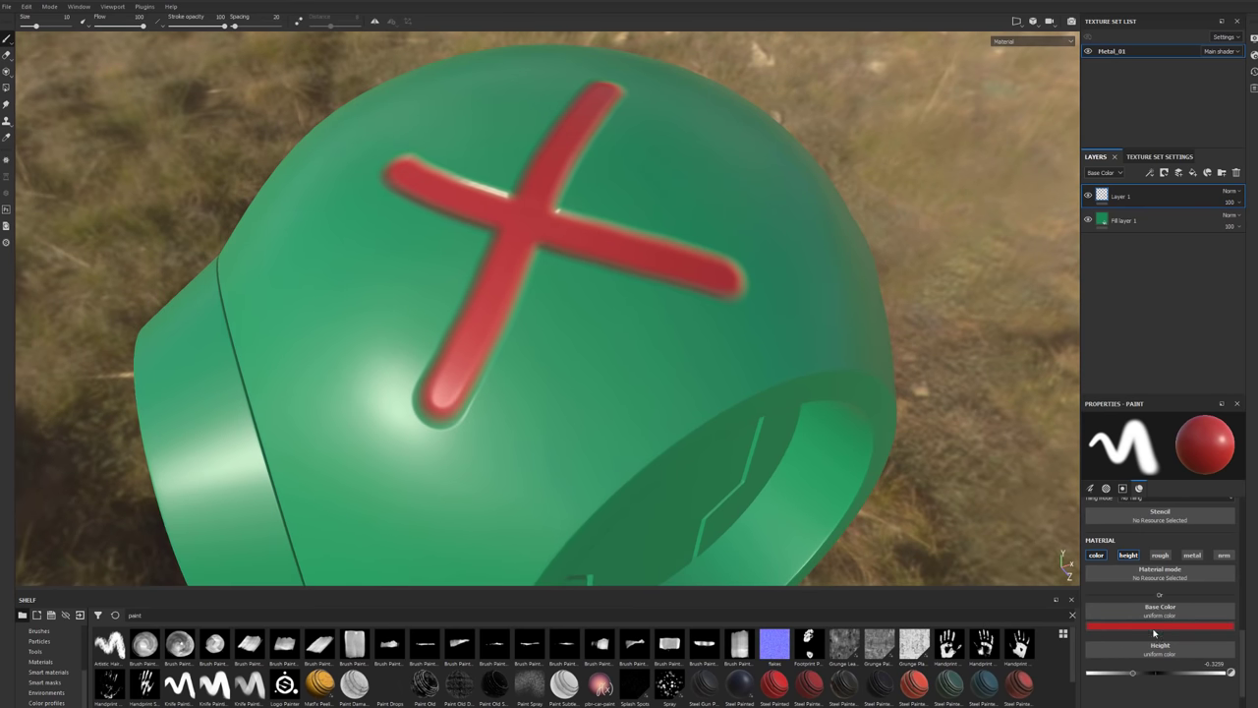
# Re-enable roughness painting and orbit to view the sphere's left opening.
pyautogui.scroll(-6, 728, 462)
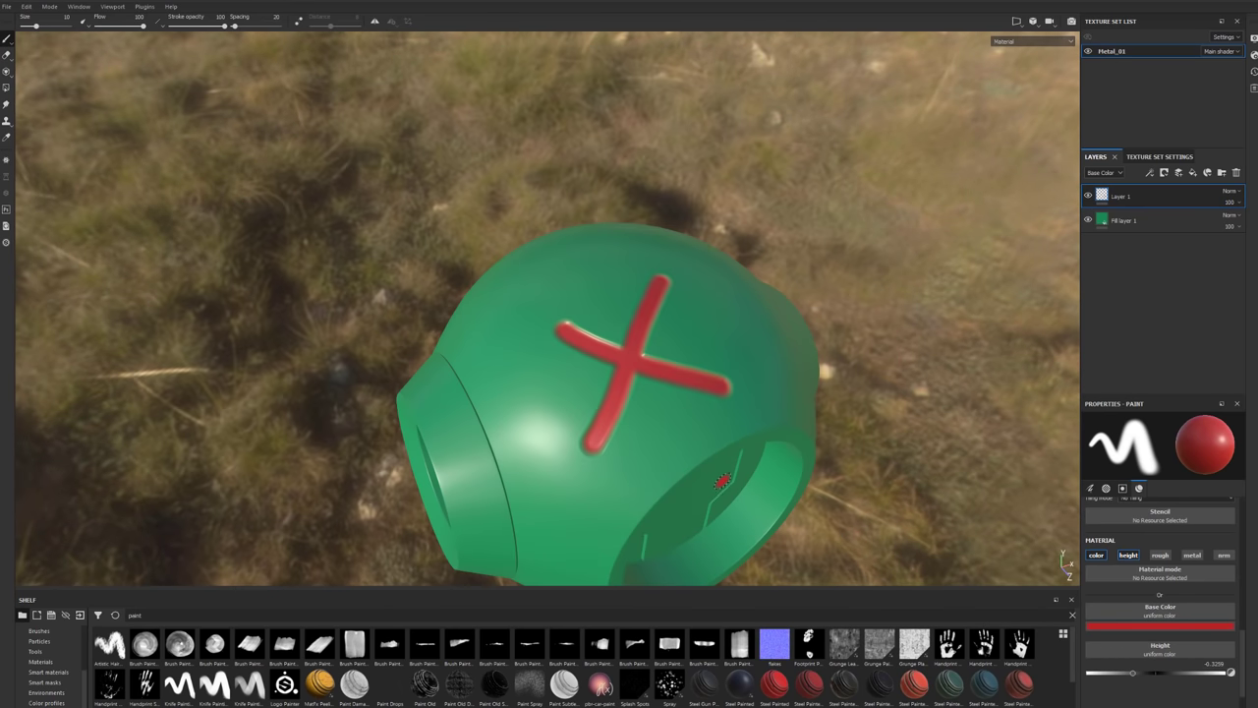
pyautogui.moveTo(753, 486)
pyautogui.keyDown('alt'); pyautogui.mouseDown()
pyautogui.moveTo(854, 351)
pyautogui.moveTo(727, 433)
pyautogui.moveTo(789, 435)
pyautogui.mouseUp(); pyautogui.keyUp('alt')
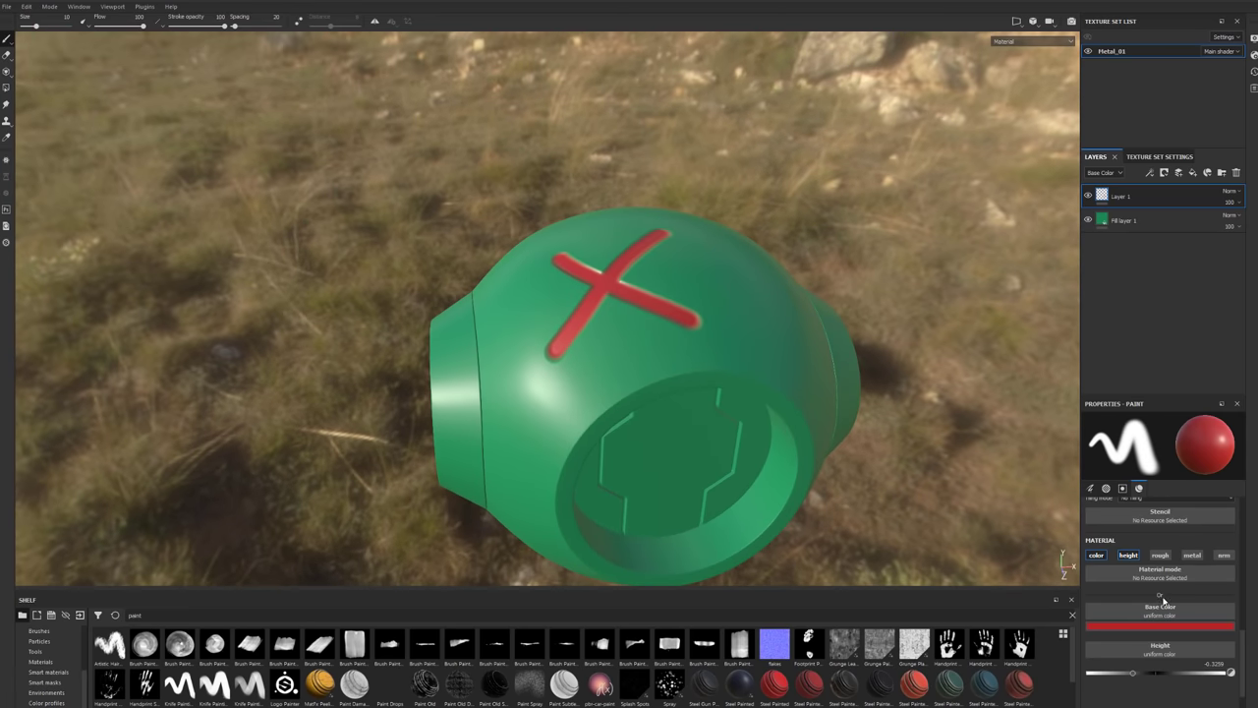
pyautogui.click(1162, 557)
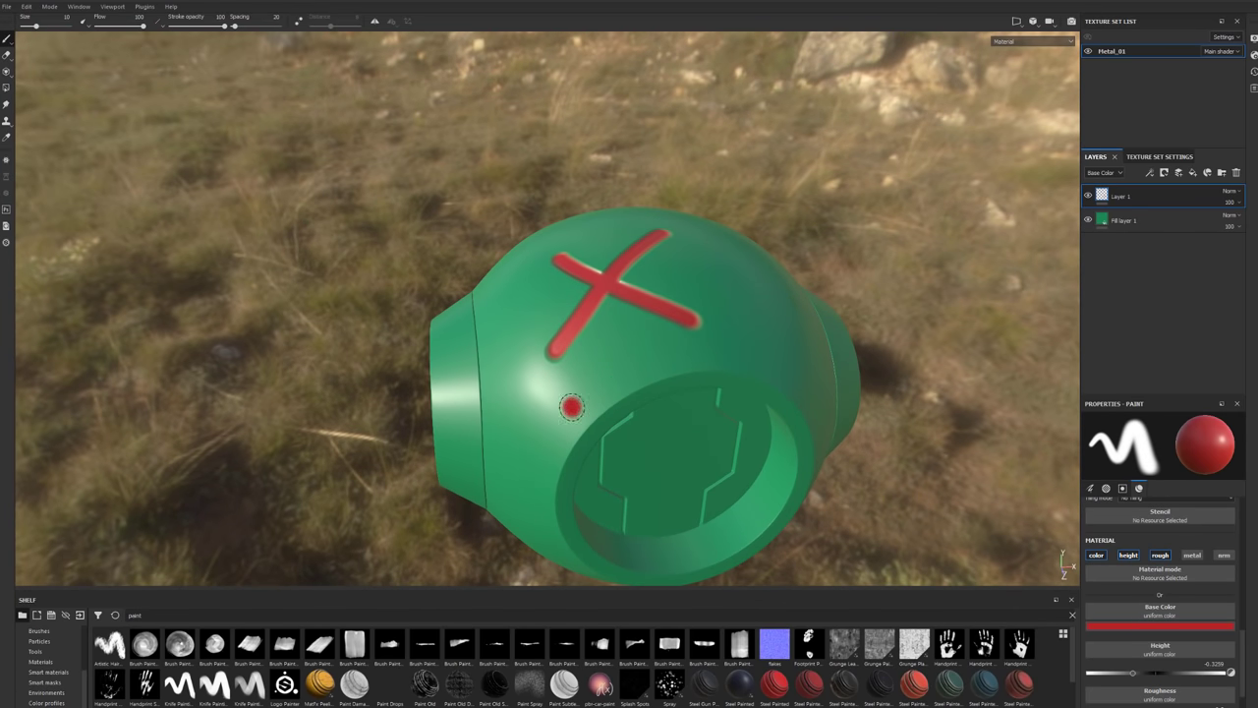
pyautogui.keyDown('alt'); pyautogui.moveTo(572, 406); pyautogui.dragTo(731, 412); pyautogui.keyUp('alt')
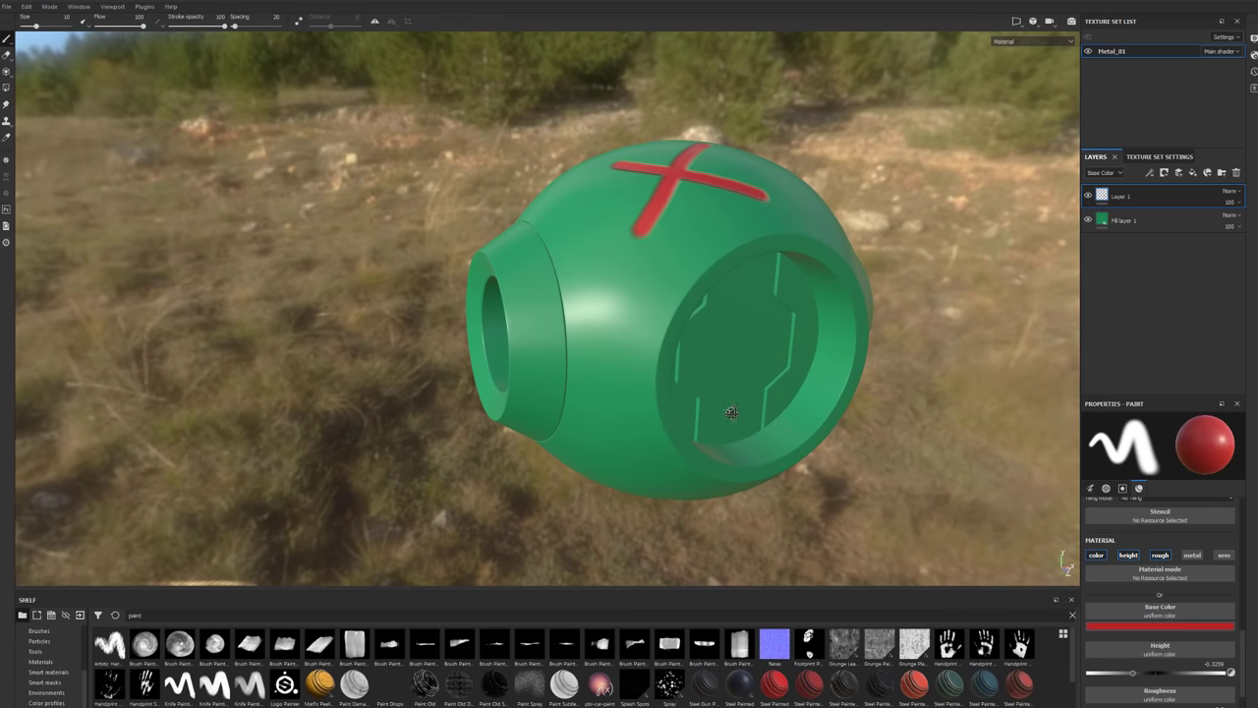
# Paint several more red dabs, strokes and a blob on the sphere.
pyautogui.scroll(-1, 1224, 634)
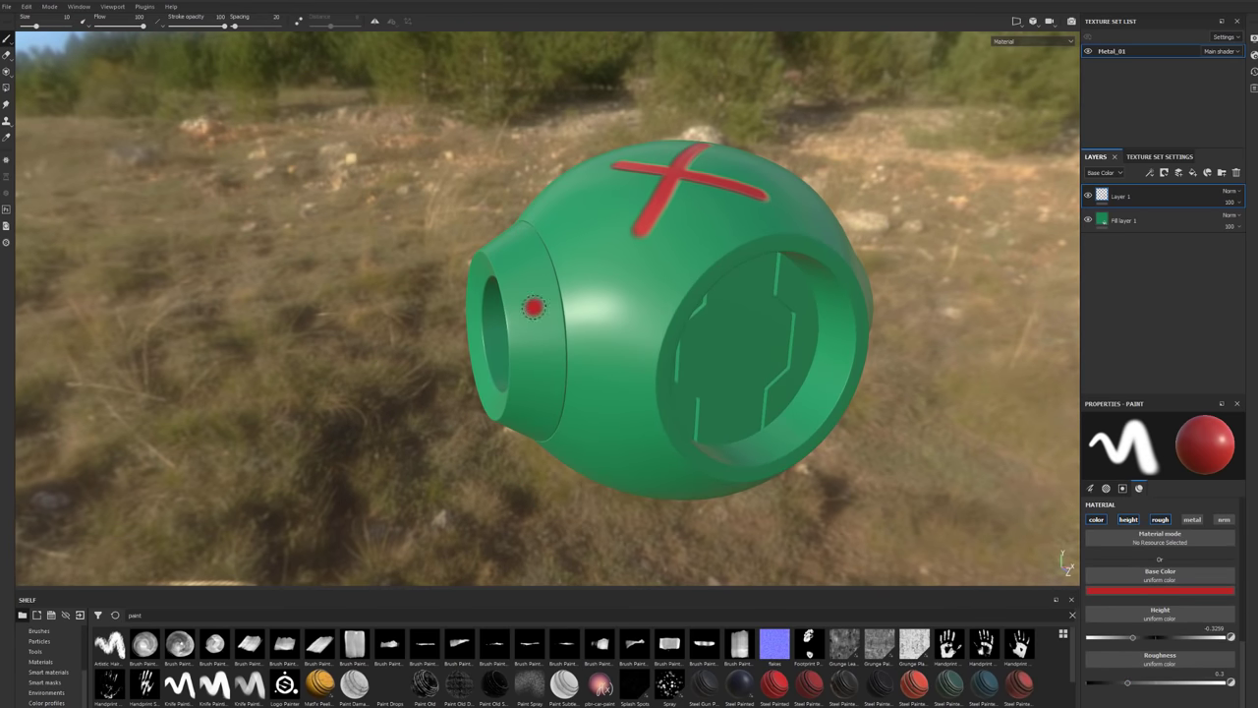
pyautogui.moveTo(722, 318)
pyautogui.keyDown('alt'); pyautogui.mouseDown()
pyautogui.moveTo(760, 354)
pyautogui.moveTo(792, 349)
pyautogui.mouseUp(); pyautogui.keyUp('alt')
pyautogui.click(737, 420)
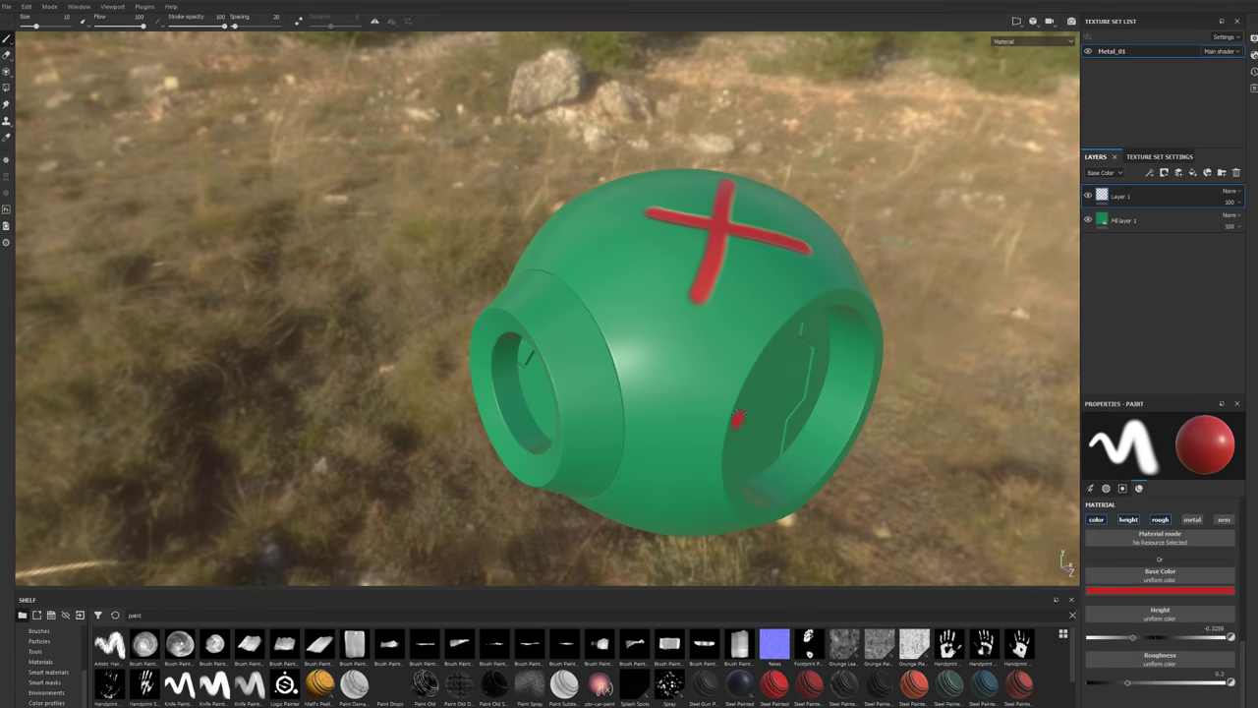
pyautogui.keyDown('alt'); pyautogui.moveTo(694, 234); pyautogui.dragTo(679, 273); pyautogui.keyUp('alt')
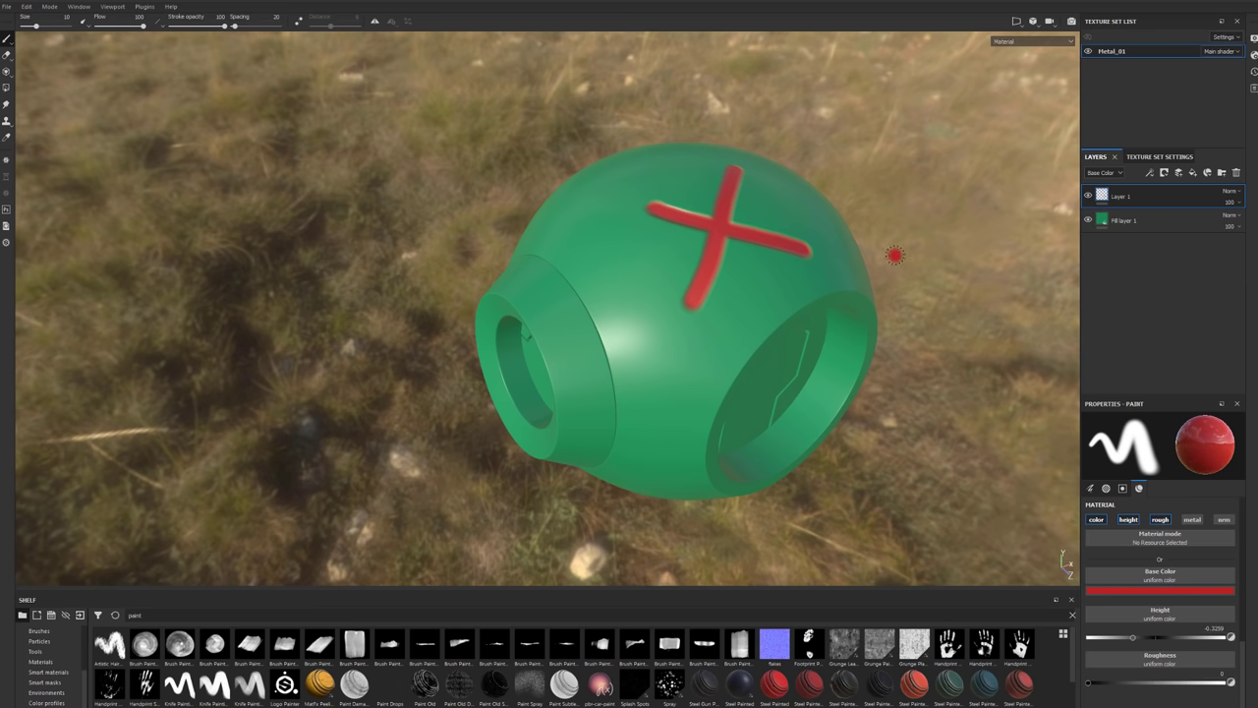
pyautogui.moveTo(629, 248)
pyautogui.mouseDown()
pyautogui.moveTo(680, 372)
pyautogui.moveTo(606, 367)
pyautogui.moveTo(556, 382)
pyautogui.moveTo(546, 348)
pyautogui.moveTo(623, 353)
pyautogui.moveTo(711, 390)
pyautogui.moveTo(629, 304)
pyautogui.mouseUp()
pyautogui.scroll(-3, 693, 368)
pyautogui.scroll(3, 693, 367)
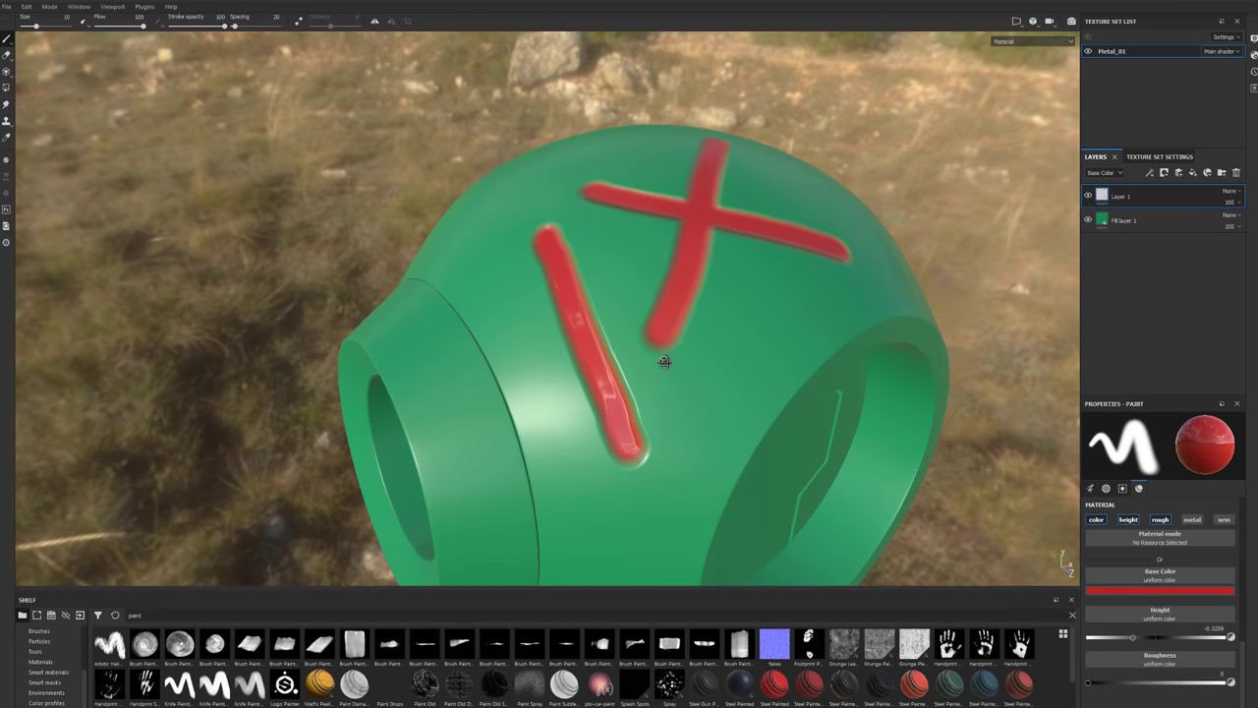
pyautogui.click(591, 257)
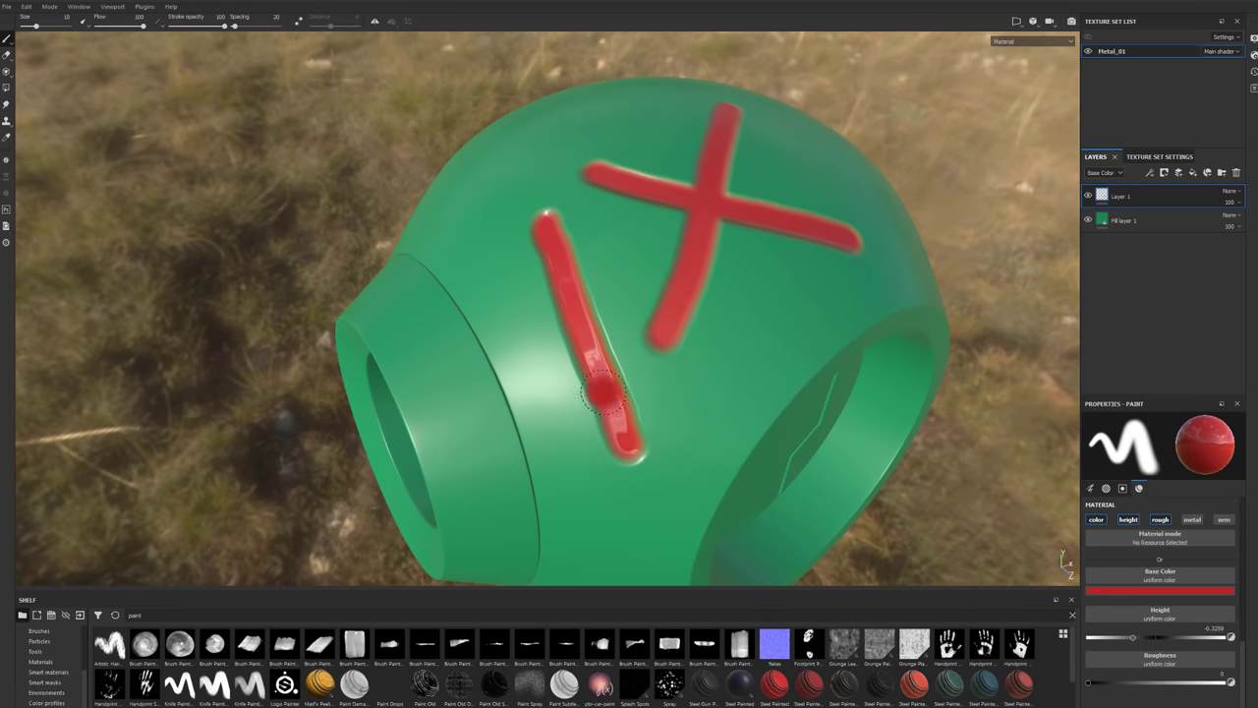
pyautogui.moveTo(632, 275)
pyautogui.keyDown('alt'); pyautogui.mouseDown()
pyautogui.moveTo(638, 303)
pyautogui.moveTo(664, 297)
pyautogui.moveTo(678, 329)
pyautogui.moveTo(686, 284)
pyautogui.moveTo(678, 295)
pyautogui.mouseUp(); pyautogui.keyUp('alt')
pyautogui.moveTo(609, 363)
pyautogui.mouseDown()
pyautogui.moveTo(659, 370)
pyautogui.moveTo(629, 371)
pyautogui.moveTo(632, 353)
pyautogui.moveTo(617, 374)
pyautogui.moveTo(646, 377)
pyautogui.moveTo(626, 380)
pyautogui.moveTo(672, 300)
pyautogui.mouseUp()
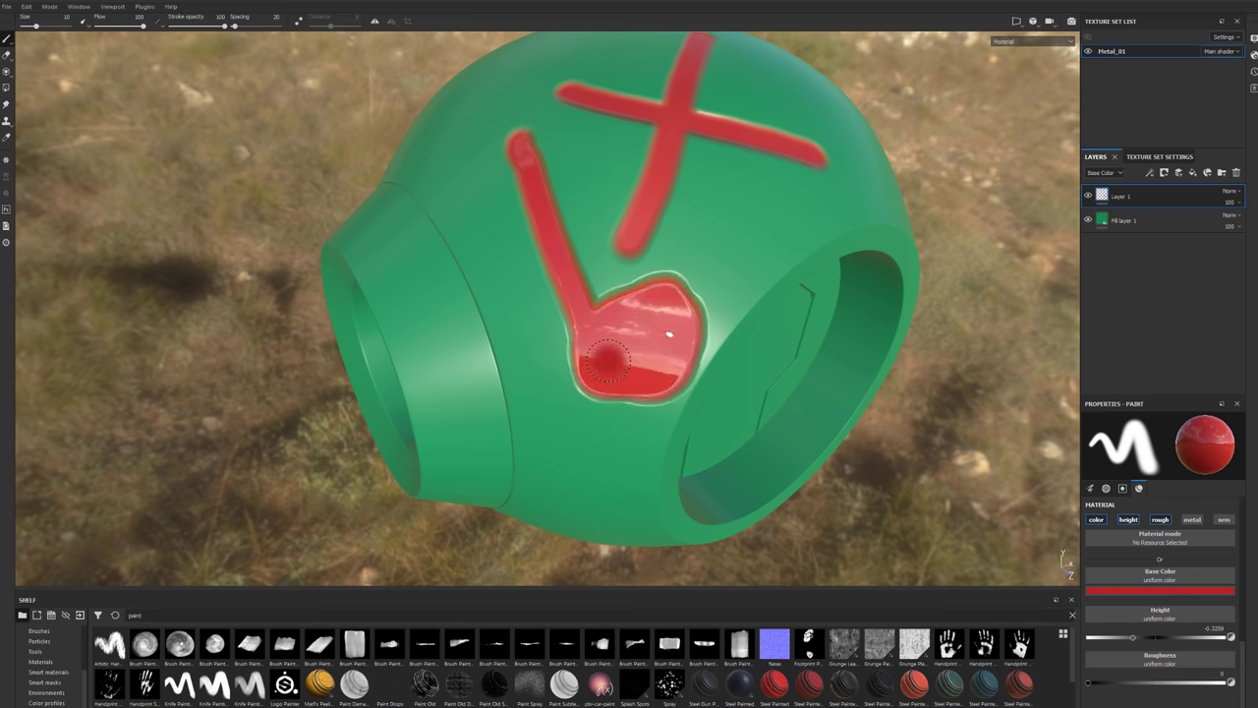
pyautogui.moveTo(608, 361)
pyautogui.keyDown('alt'); pyautogui.mouseDown()
pyautogui.moveTo(598, 351)
pyautogui.moveTo(613, 364)
pyautogui.moveTo(697, 351)
pyautogui.moveTo(691, 372)
pyautogui.moveTo(640, 321)
pyautogui.mouseUp(); pyautogui.keyUp('alt')
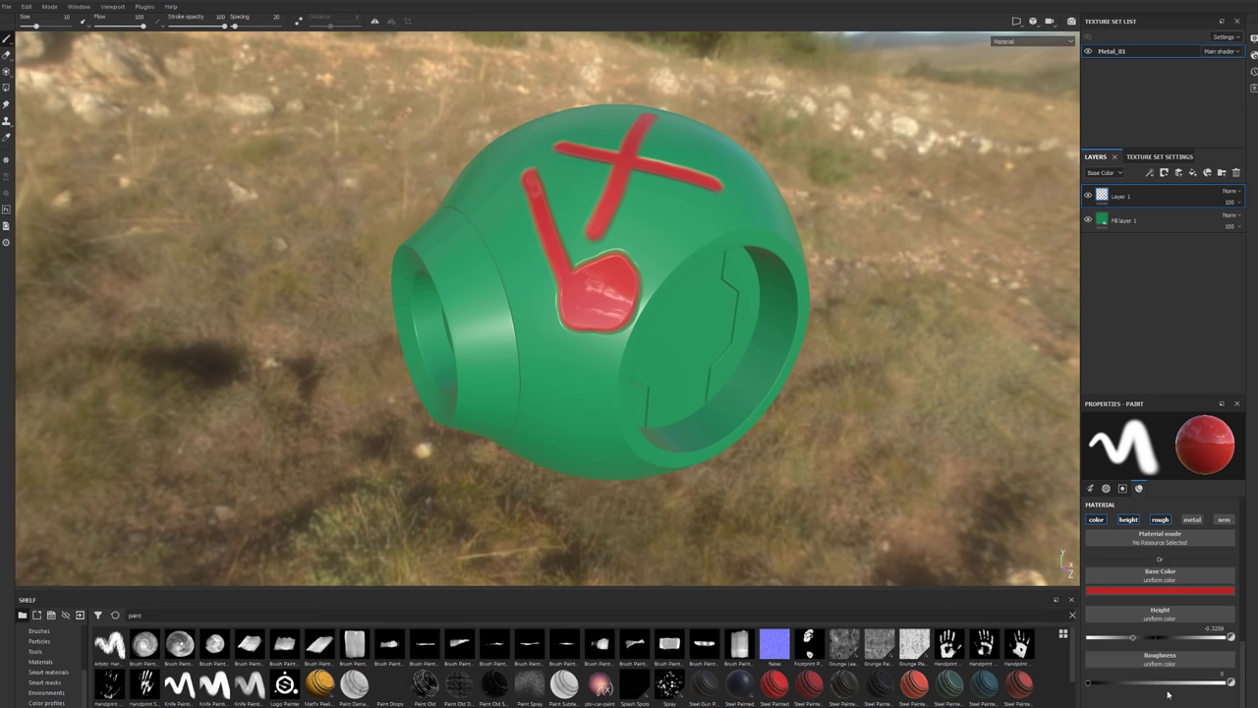
# Paint a matte patch at roughness 0.85, enable height and metal, then delete Layer 1.
pyautogui.moveTo(1090, 682); pyautogui.dragTo(1218, 681)
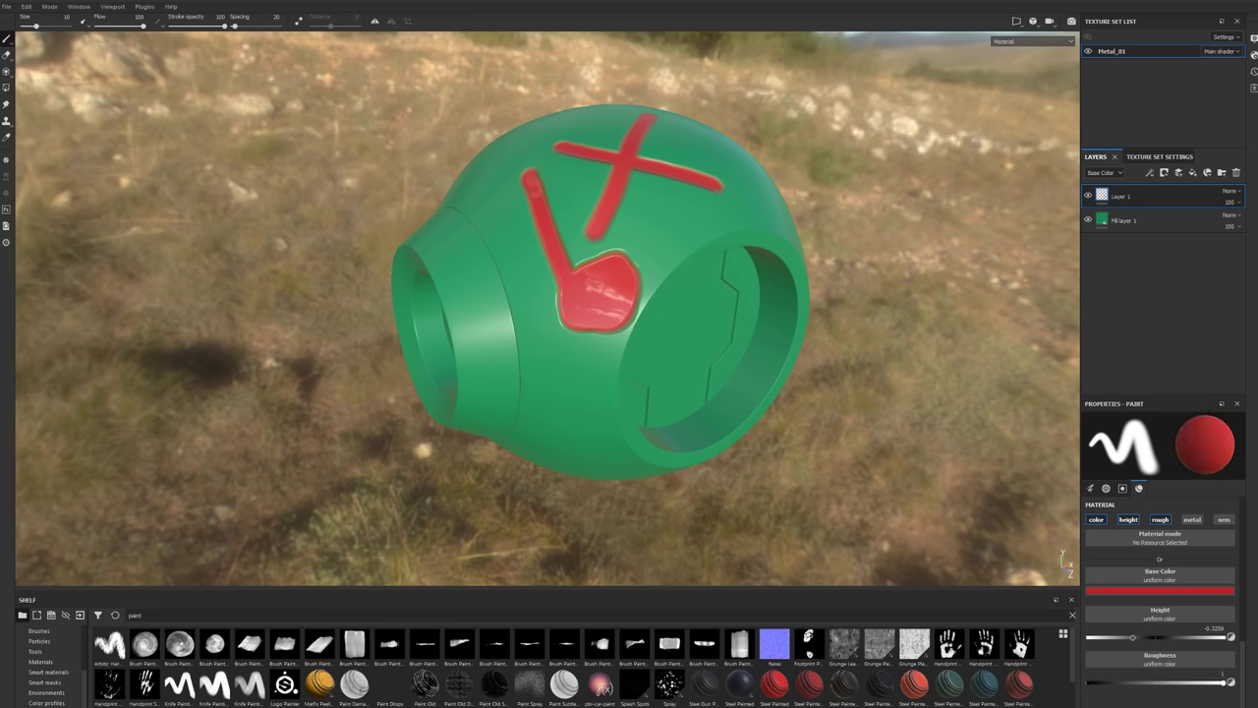
pyautogui.moveTo(923, 522)
pyautogui.keyDown('alt'); pyautogui.mouseDown()
pyautogui.moveTo(1016, 494)
pyautogui.moveTo(865, 453)
pyautogui.moveTo(825, 482)
pyautogui.mouseUp(); pyautogui.keyUp('alt')
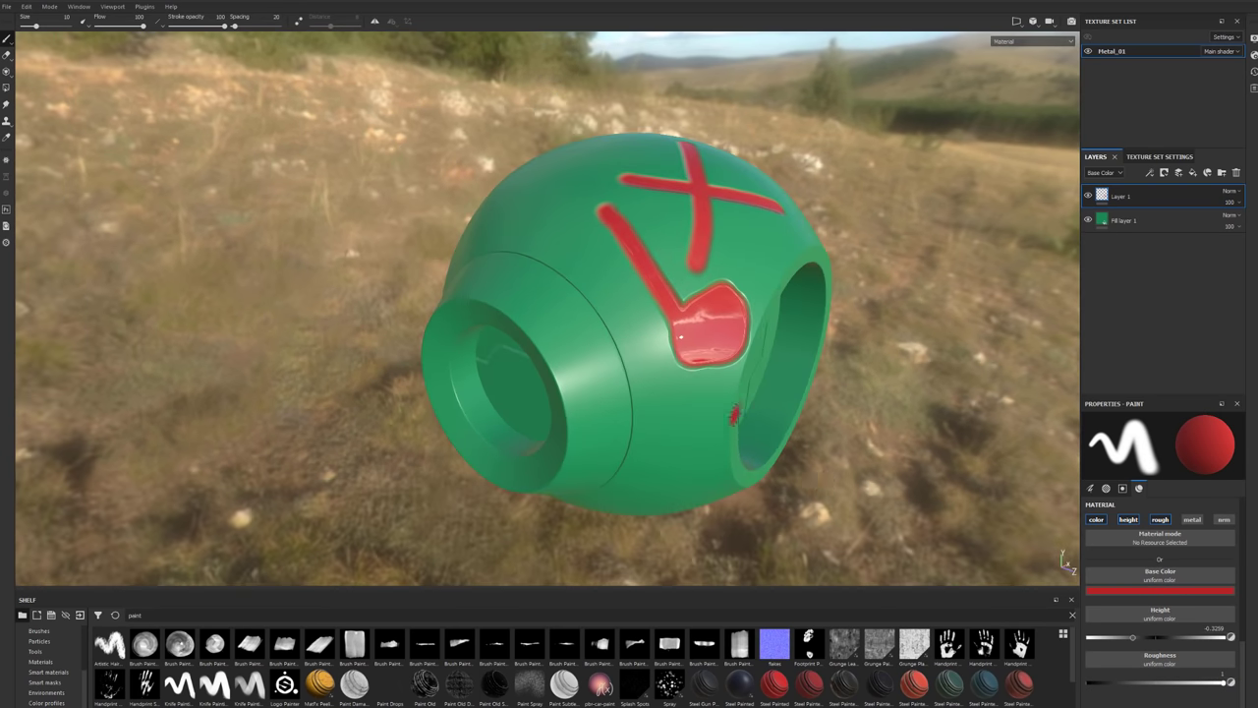
pyautogui.moveTo(733, 413)
pyautogui.keyDown('alt'); pyautogui.mouseDown()
pyautogui.moveTo(662, 457)
pyautogui.moveTo(662, 415)
pyautogui.moveTo(634, 385)
pyautogui.moveTo(602, 433)
pyautogui.moveTo(639, 438)
pyautogui.moveTo(660, 366)
pyautogui.mouseUp(); pyautogui.keyUp('alt')
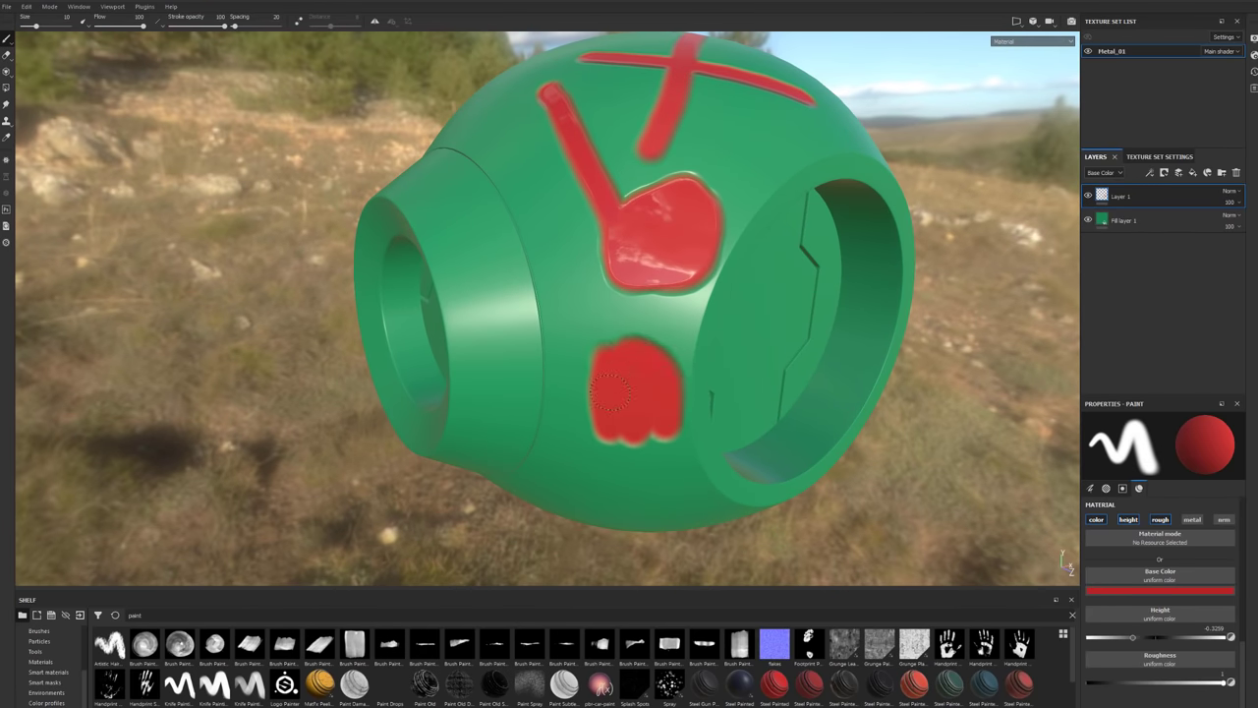
pyautogui.keyDown('alt'); pyautogui.moveTo(657, 424); pyautogui.dragTo(629, 422); pyautogui.keyUp('alt')
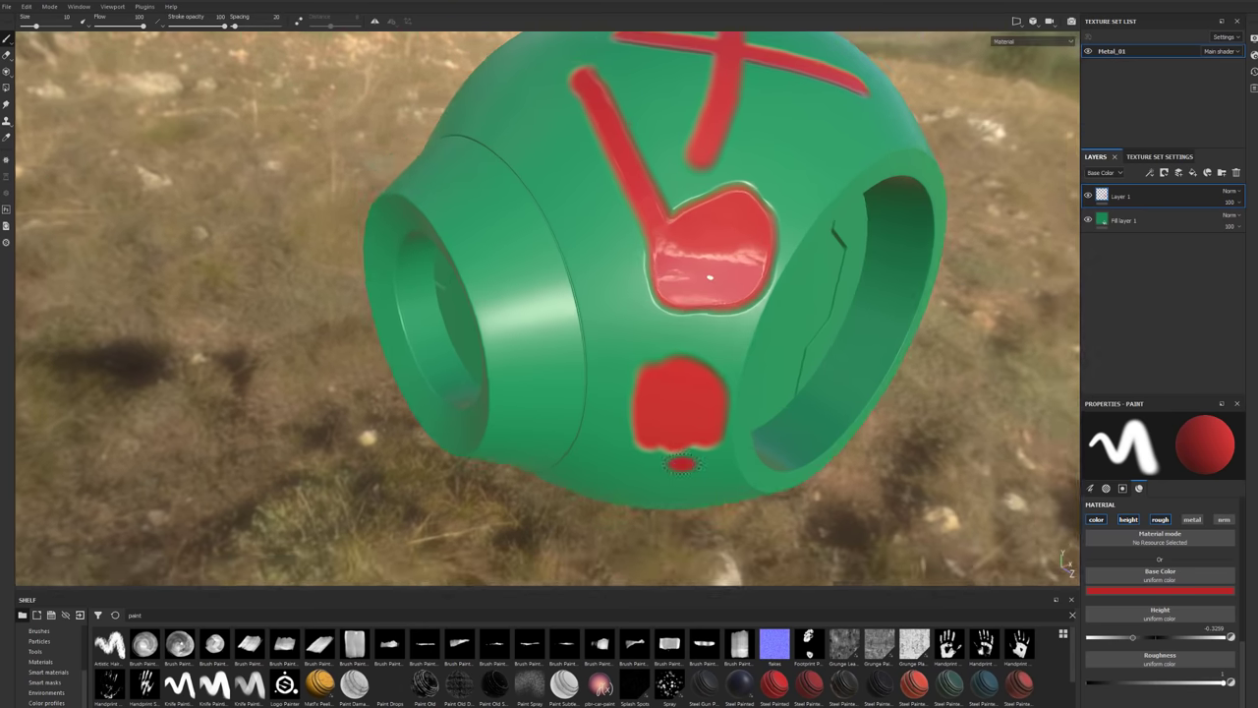
pyautogui.click(1126, 520)
pyautogui.click(1192, 519)
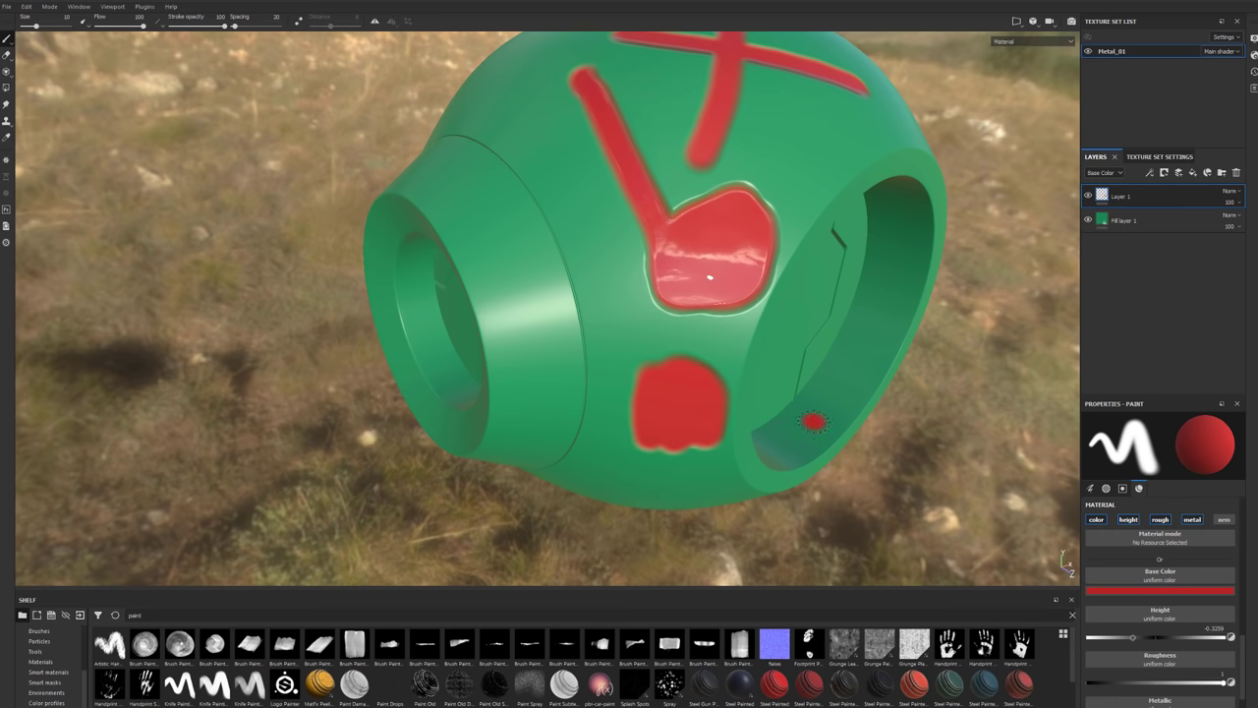
pyautogui.keyDown('alt'); pyautogui.moveTo(814, 423); pyautogui.dragTo(607, 396); pyautogui.keyUp('alt')
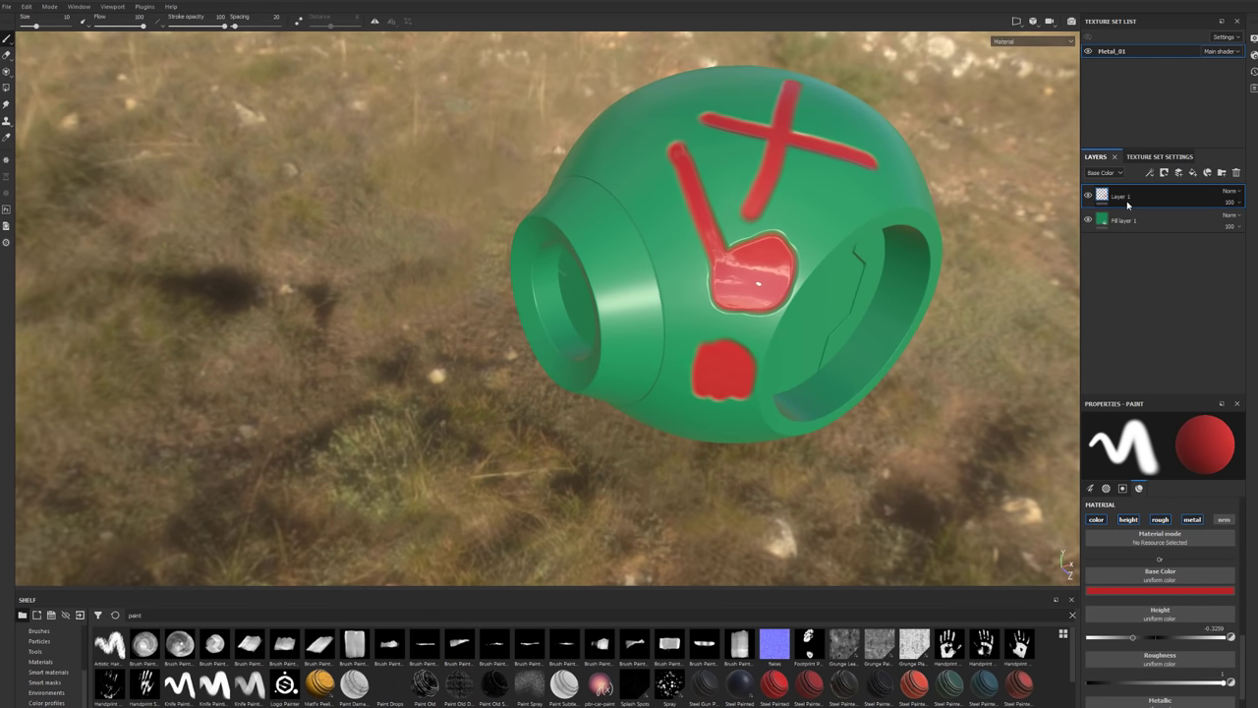
pyautogui.click(1237, 172)
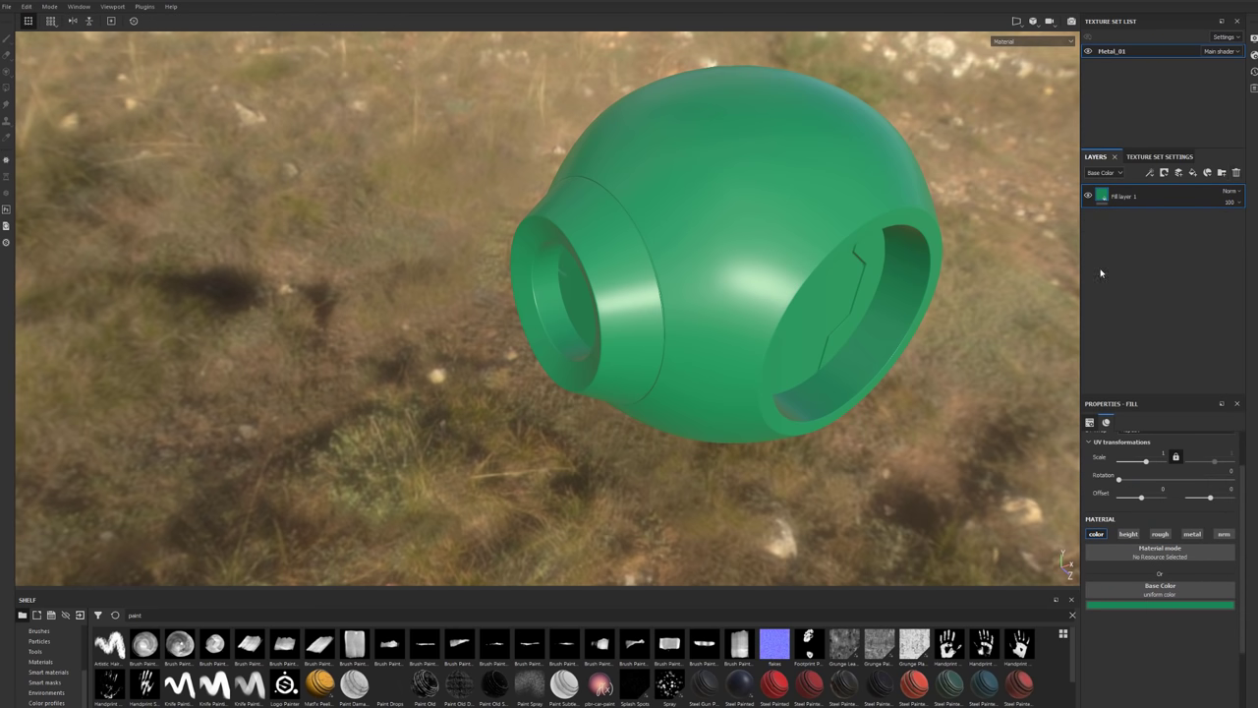
# Add a paint layer painting only fully metallic, and paint a metallic stroke on the sphere.
pyautogui.click(1181, 172)
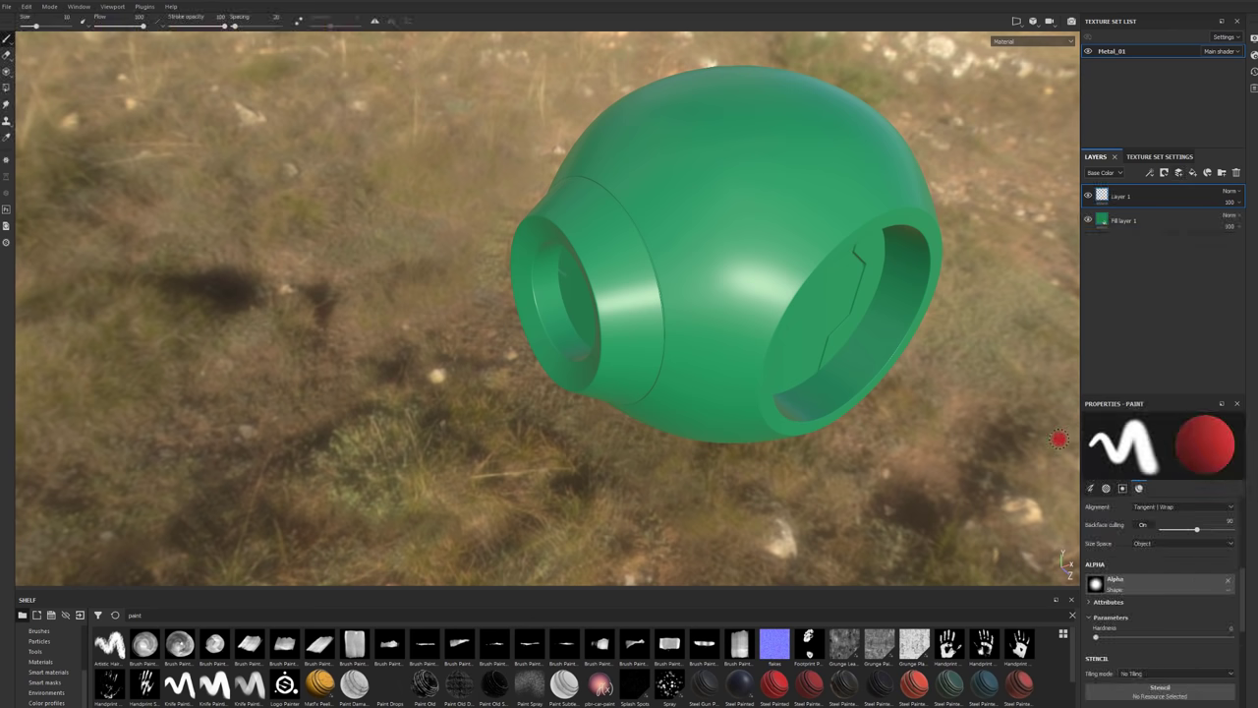
pyautogui.scroll(-3, 1137, 629)
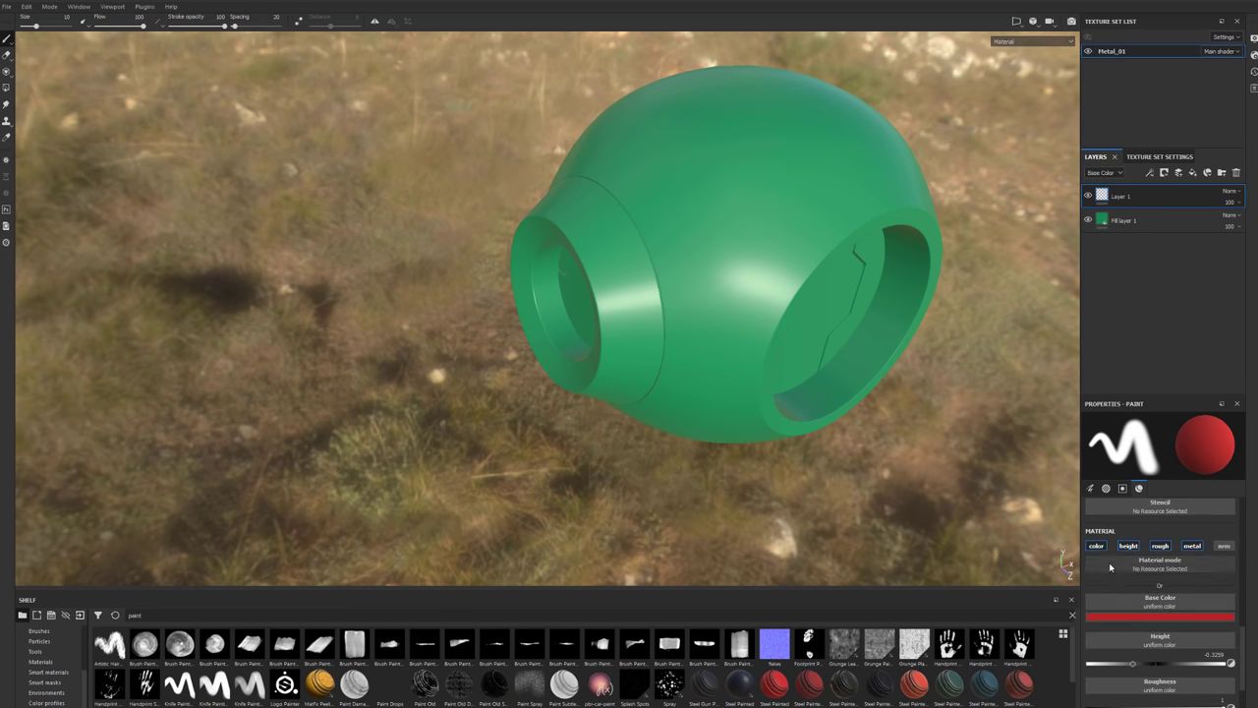
pyautogui.click(1101, 546)
pyautogui.click(1124, 546)
pyautogui.click(1160, 546)
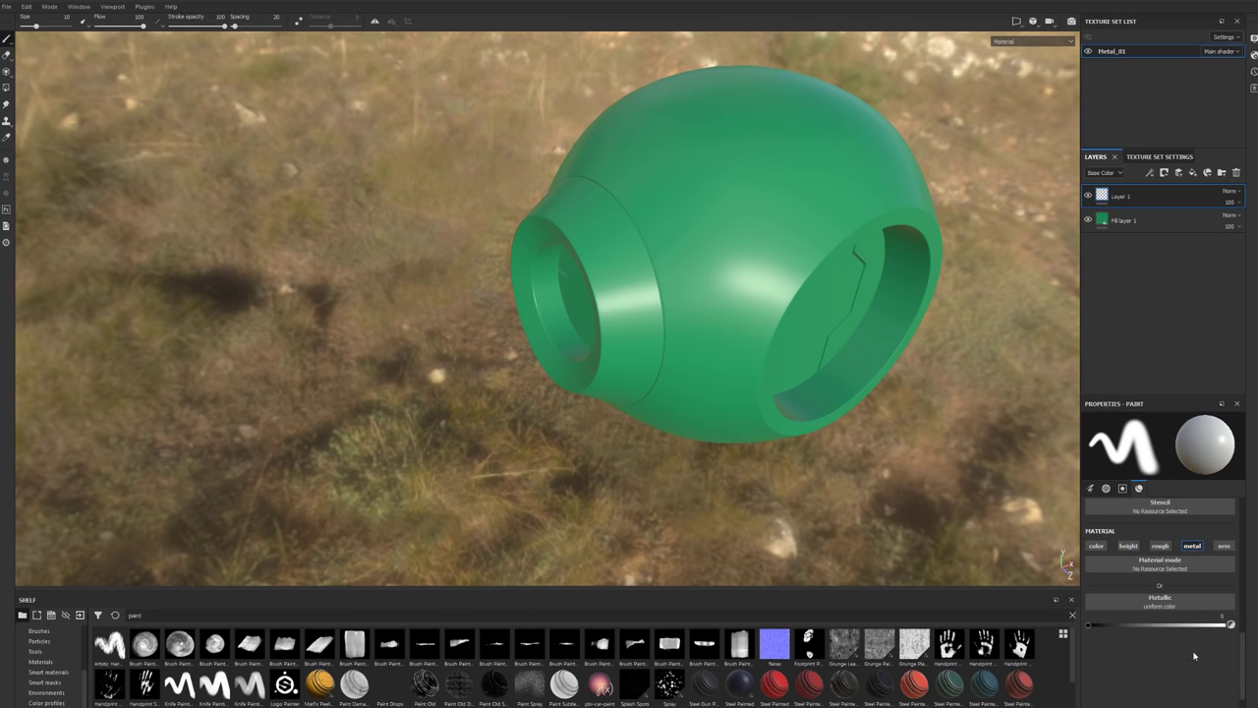
pyautogui.moveTo(1115, 619); pyautogui.dragTo(1246, 633)
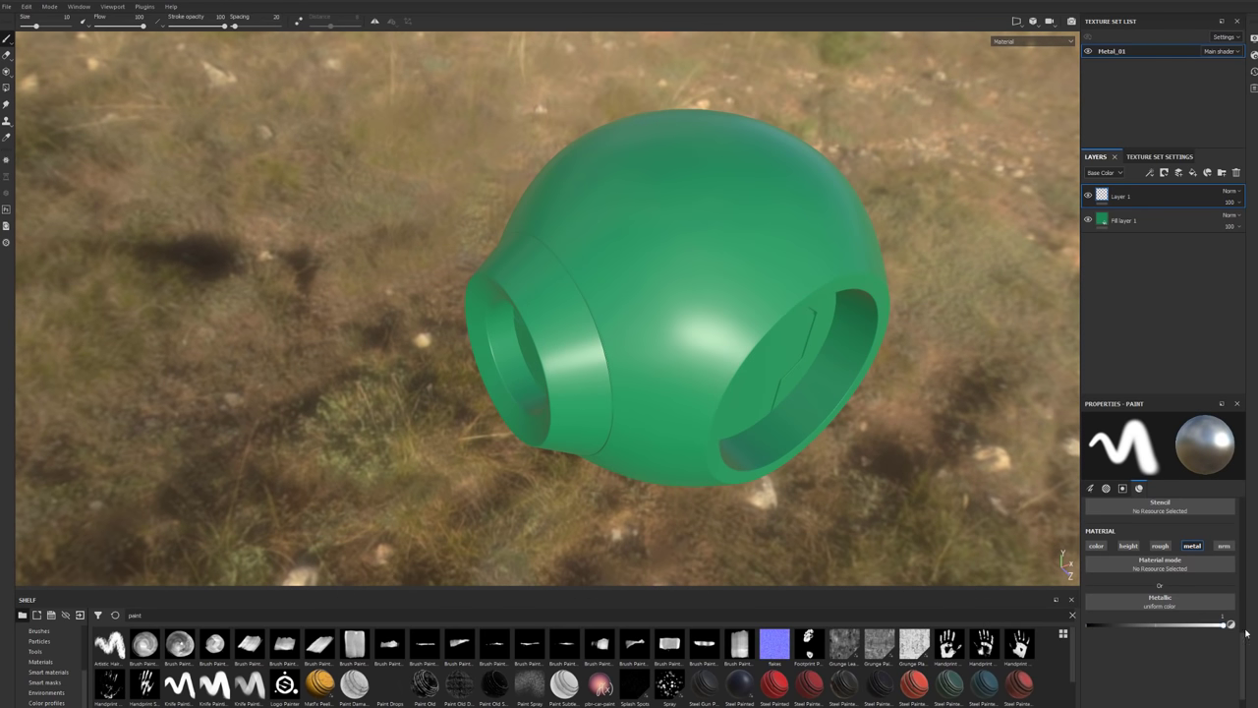
pyautogui.moveTo(691, 280)
pyautogui.mouseDown()
pyautogui.moveTo(729, 224)
pyautogui.moveTo(667, 290)
pyautogui.moveTo(752, 246)
pyautogui.moveTo(784, 197)
pyautogui.moveTo(688, 236)
pyautogui.moveTo(762, 187)
pyautogui.moveTo(748, 275)
pyautogui.moveTo(769, 230)
pyautogui.moveTo(764, 303)
pyautogui.moveTo(764, 275)
pyautogui.moveTo(693, 347)
pyautogui.moveTo(703, 383)
pyautogui.moveTo(688, 364)
pyautogui.mouseUp()
# Set the paint's metallic value to 0 and paint a non-metallic stroke.
pyautogui.scroll(-2, 703, 384)
pyautogui.scroll(6, 705, 425)
pyautogui.scroll(-2, 704, 425)
pyautogui.click(1158, 625)
pyautogui.click(1089, 625)
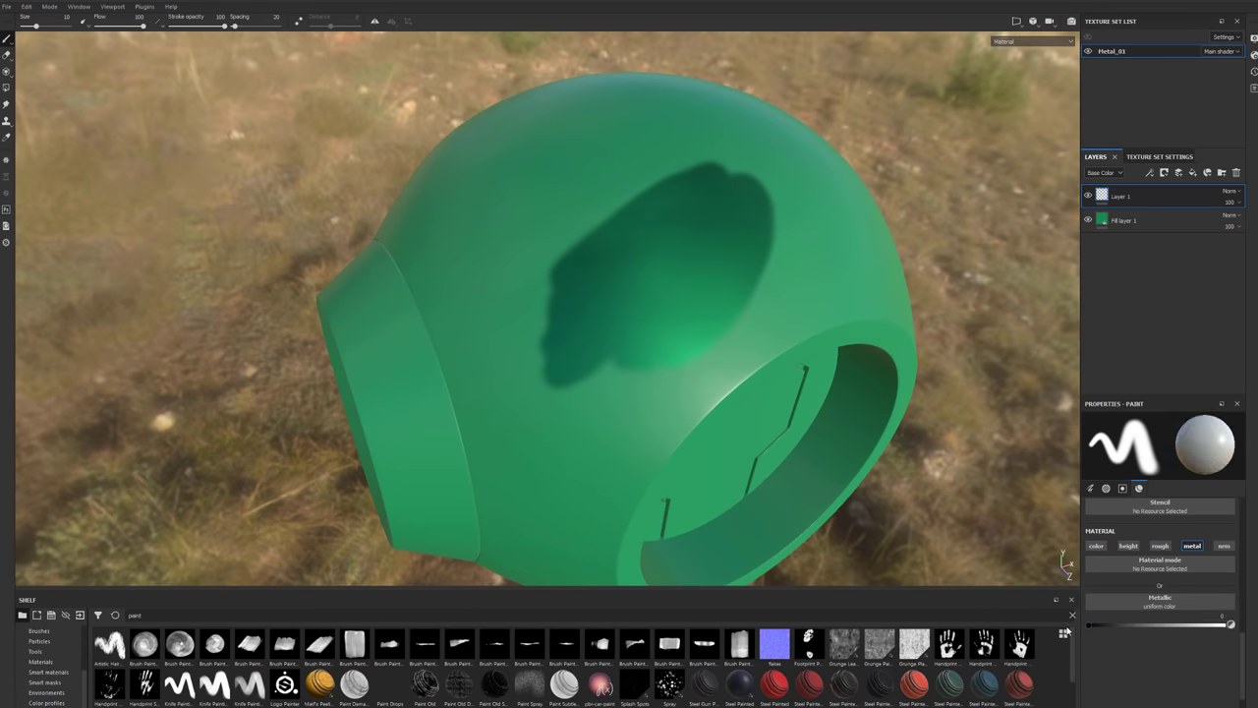
pyautogui.moveTo(641, 299)
pyautogui.mouseDown()
pyautogui.moveTo(617, 227)
pyautogui.moveTo(644, 202)
pyautogui.moveTo(732, 187)
pyautogui.moveTo(705, 208)
pyautogui.moveTo(705, 247)
pyautogui.moveTo(761, 266)
pyautogui.mouseUp()
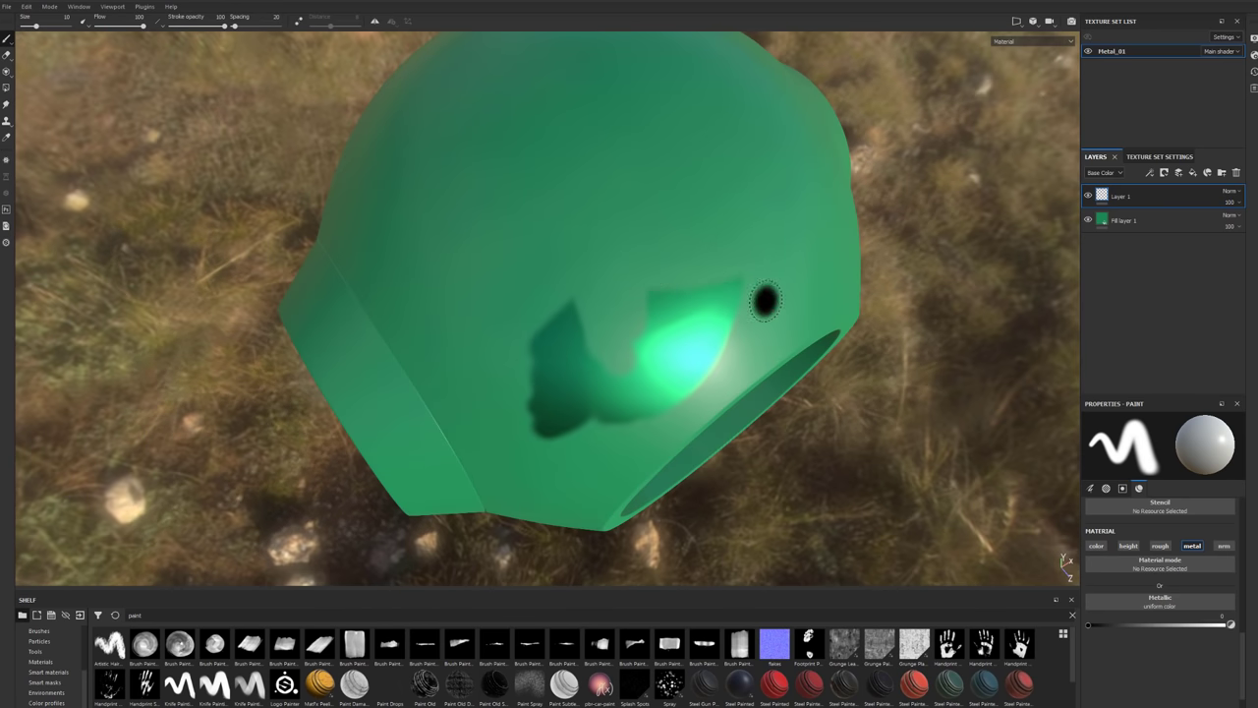
# Toggle the normal channel on and off, then delete the test paint layer.
pyautogui.click(1224, 547)
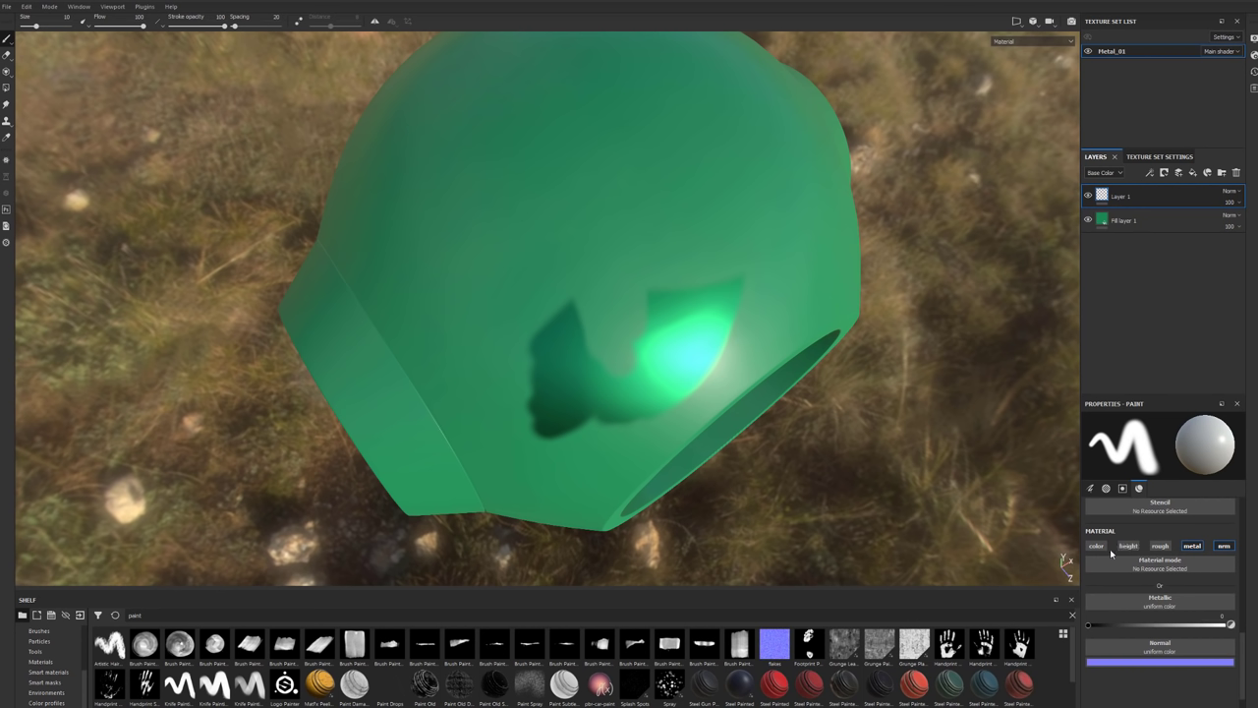
pyautogui.click(1229, 545)
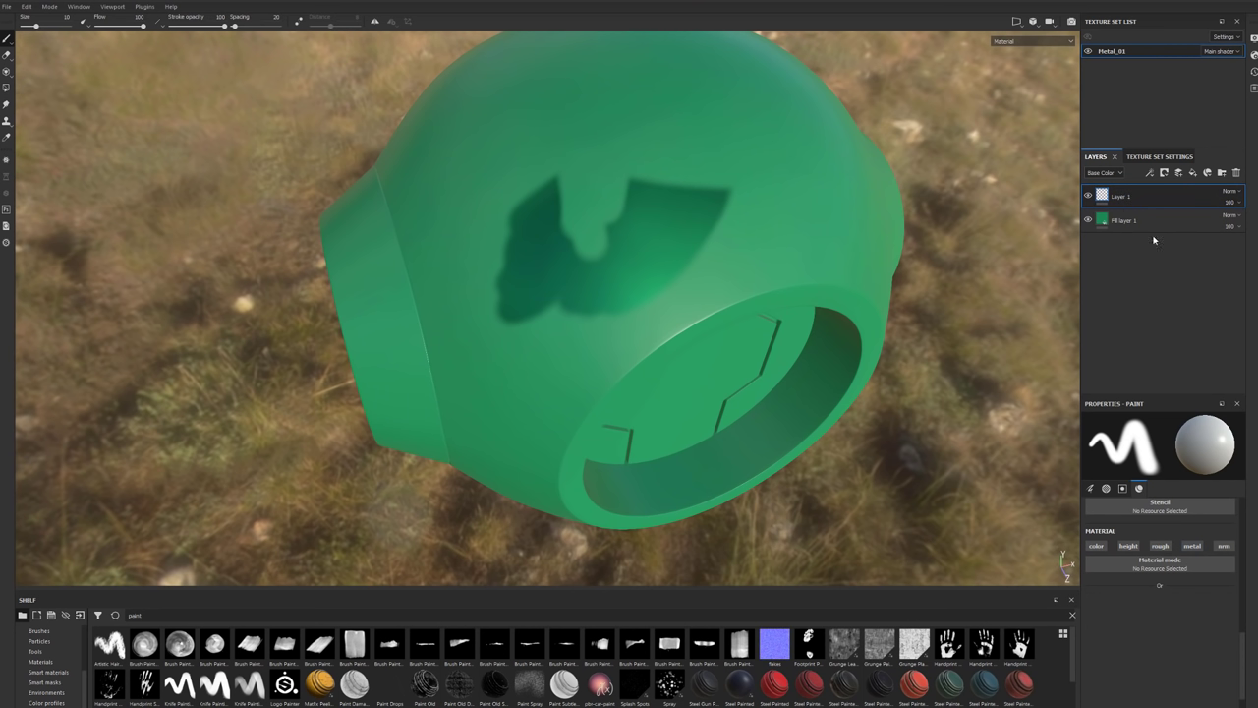
pyautogui.click(1237, 173)
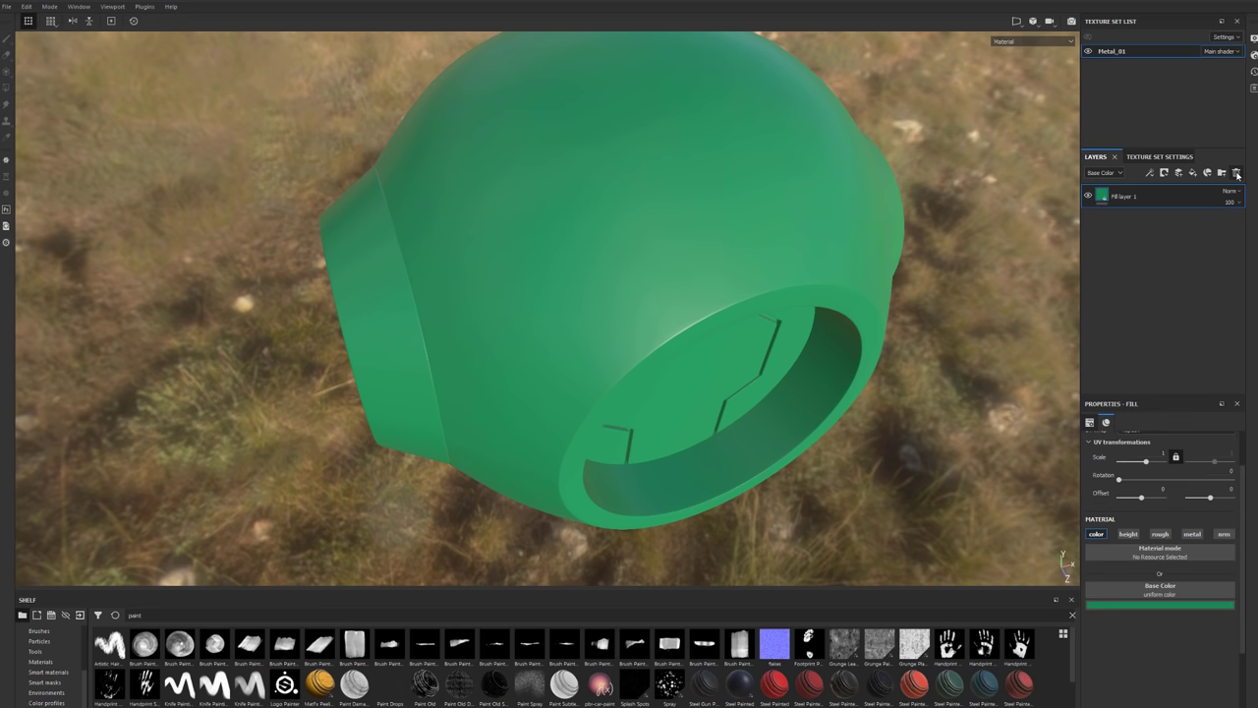
# Add a new paint layer with black base colour and paint a large black patch on the sphere.
pyautogui.click(1178, 173)
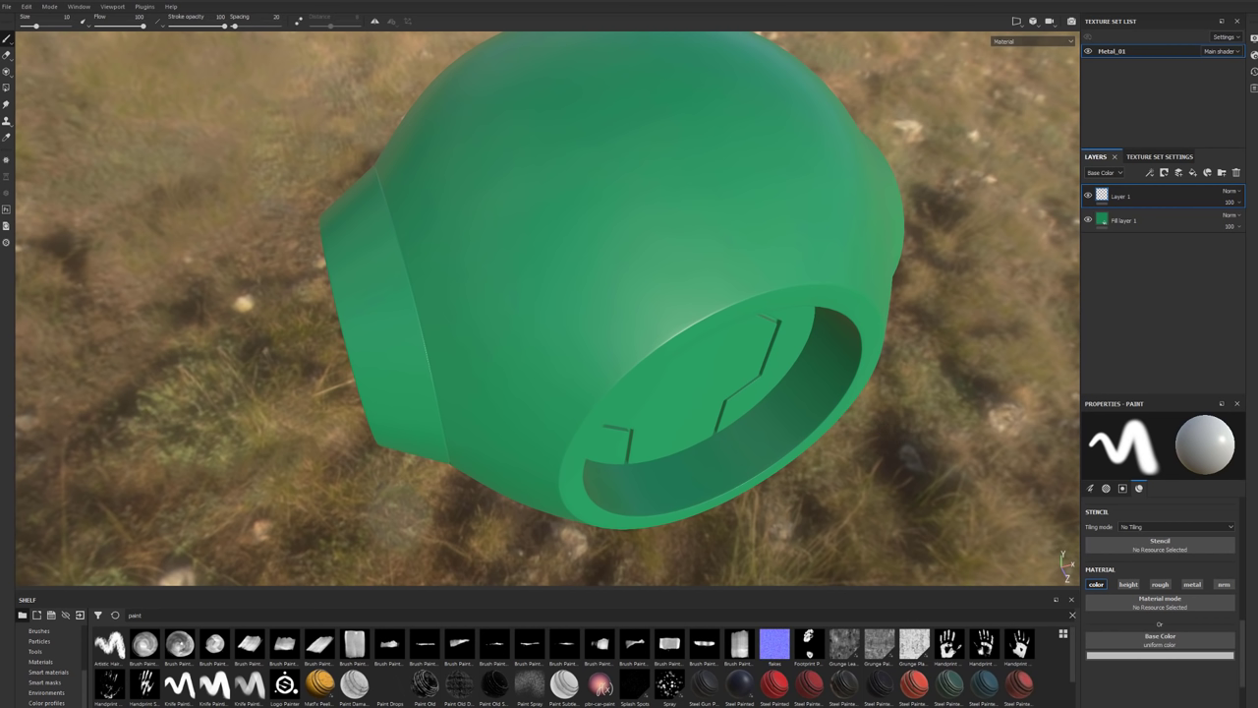
pyautogui.click(1129, 583)
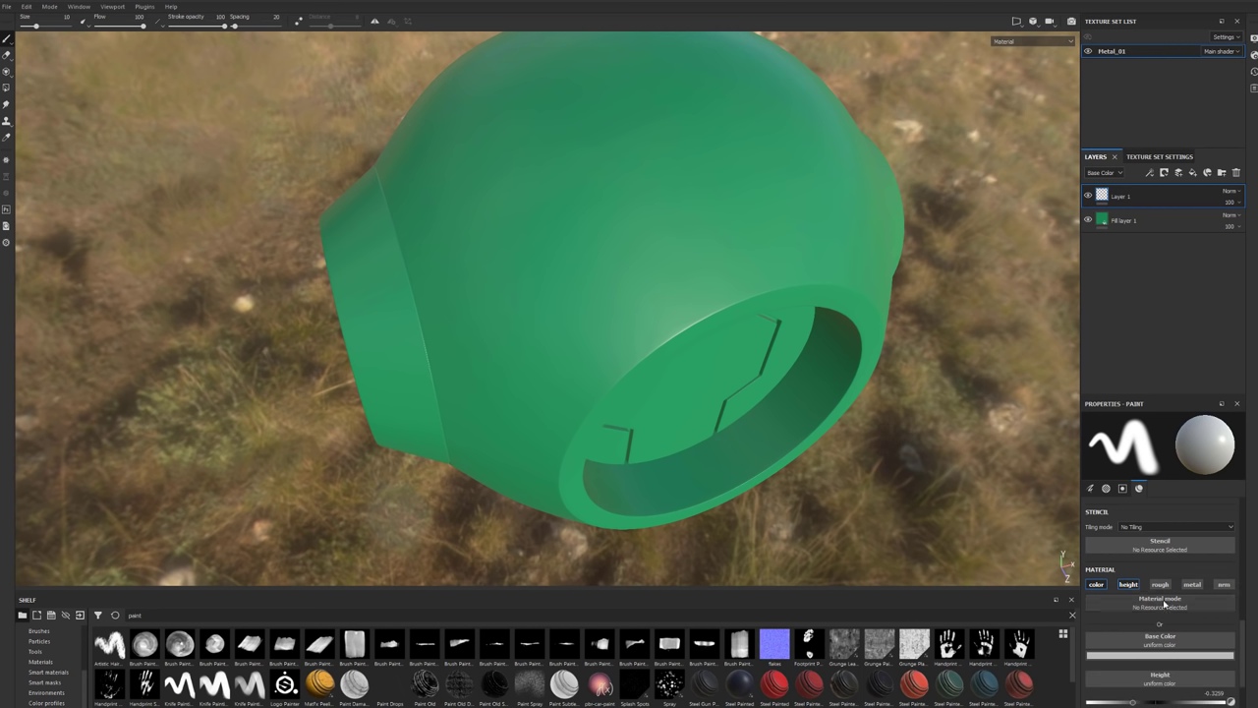
pyautogui.click(1126, 585)
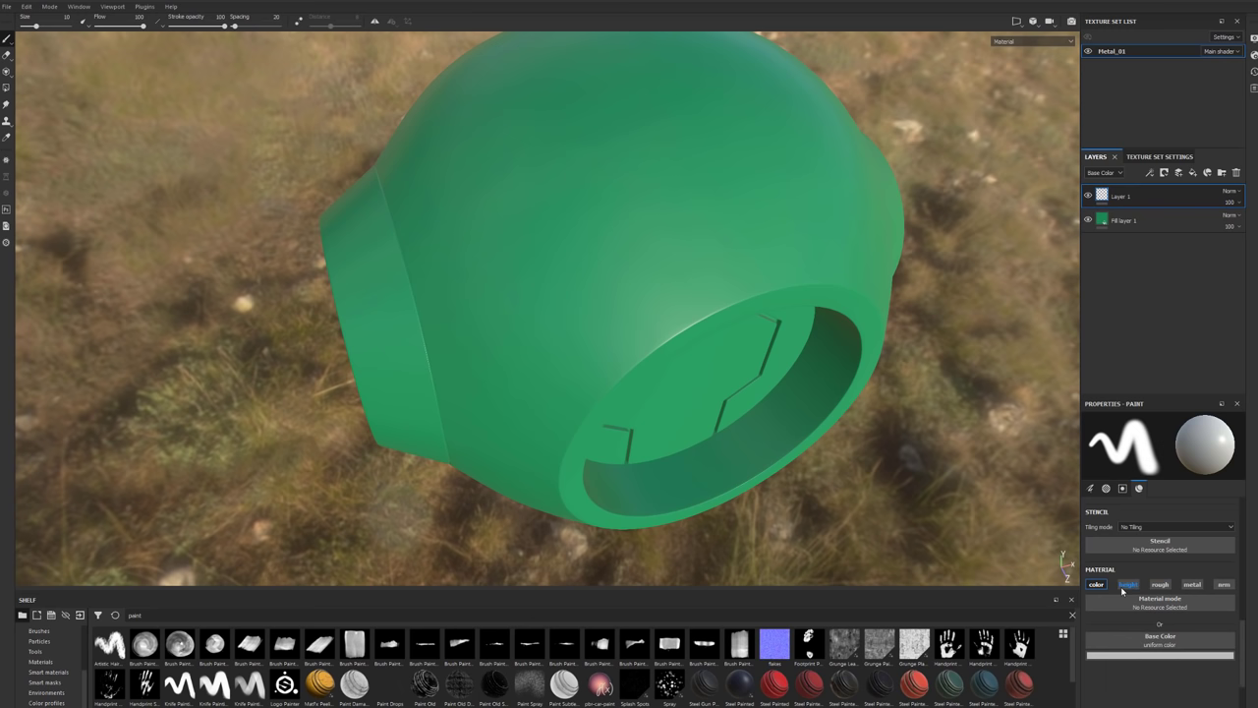
pyautogui.click(1150, 654)
pyautogui.moveTo(1182, 584); pyautogui.dragTo(1106, 670)
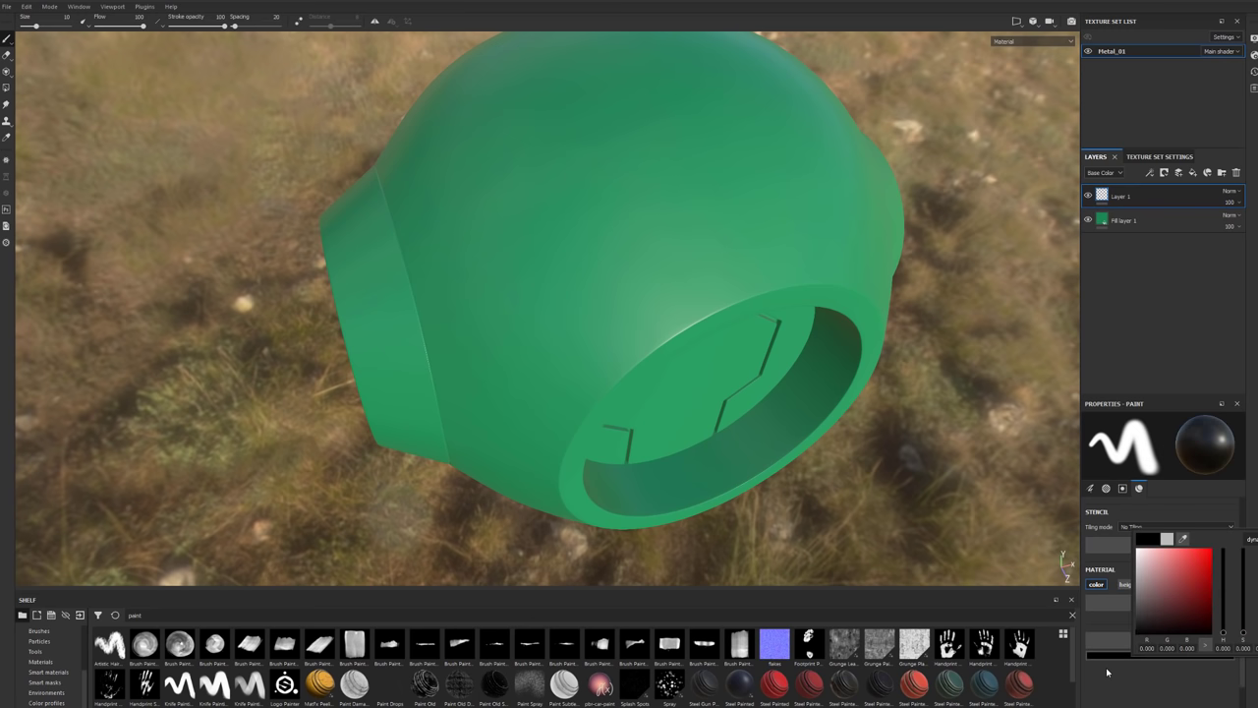
pyautogui.click(634, 167)
pyautogui.click(629, 122)
pyautogui.moveTo(633, 122)
pyautogui.mouseDown()
pyautogui.moveTo(576, 281)
pyautogui.moveTo(705, 138)
pyautogui.moveTo(744, 202)
pyautogui.moveTo(569, 328)
pyautogui.moveTo(742, 158)
pyautogui.moveTo(697, 183)
pyautogui.mouseUp()
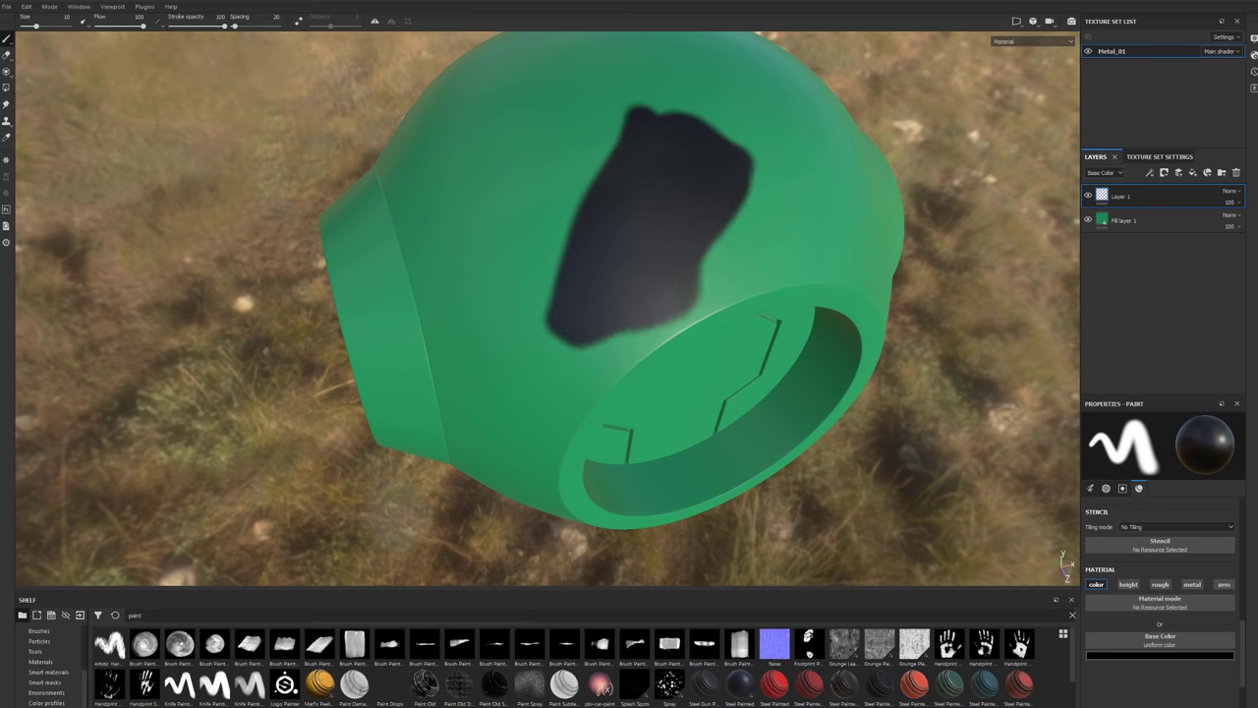
# Lower Layer 1's opacity, toggle its visibility to compare, and set it to Multiply blending.
pyautogui.moveTo(1244, 204)
pyautogui.mouseDown()
pyautogui.moveTo(1244, 222)
pyautogui.moveTo(1226, 223)
pyautogui.moveTo(1257, 222)
pyautogui.mouseUp()
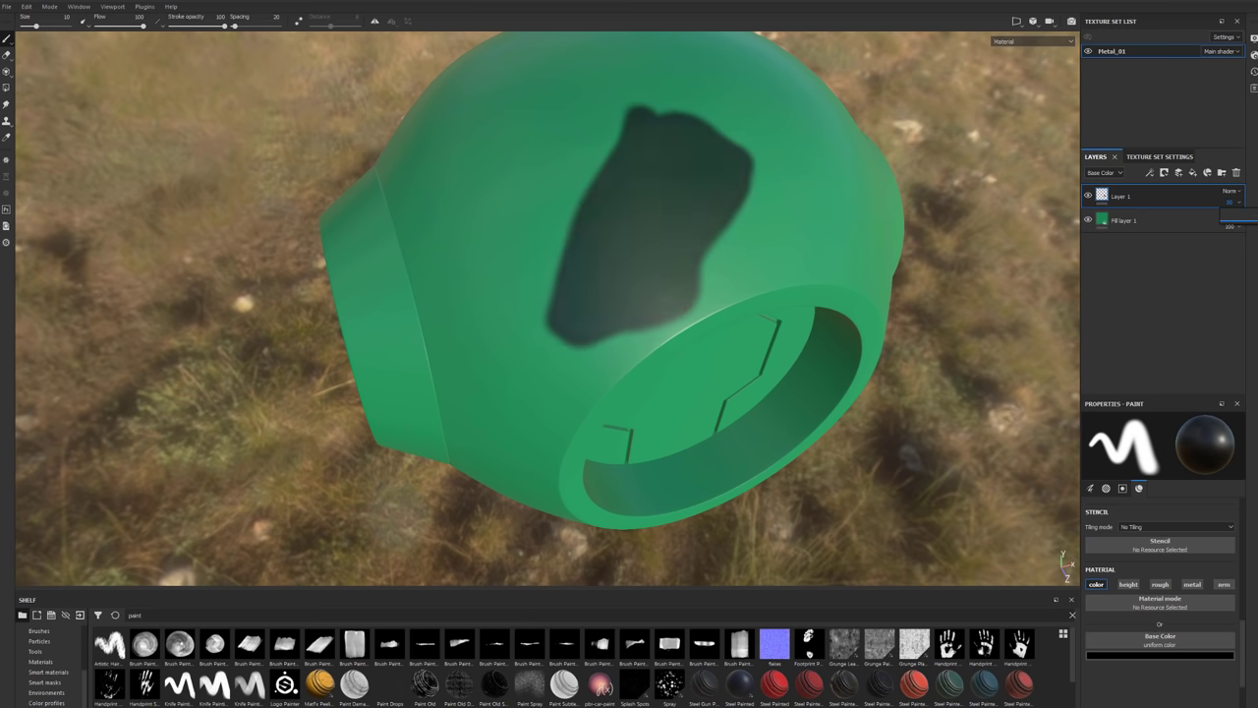
pyautogui.click(1087, 196)
pyautogui.click(1087, 195)
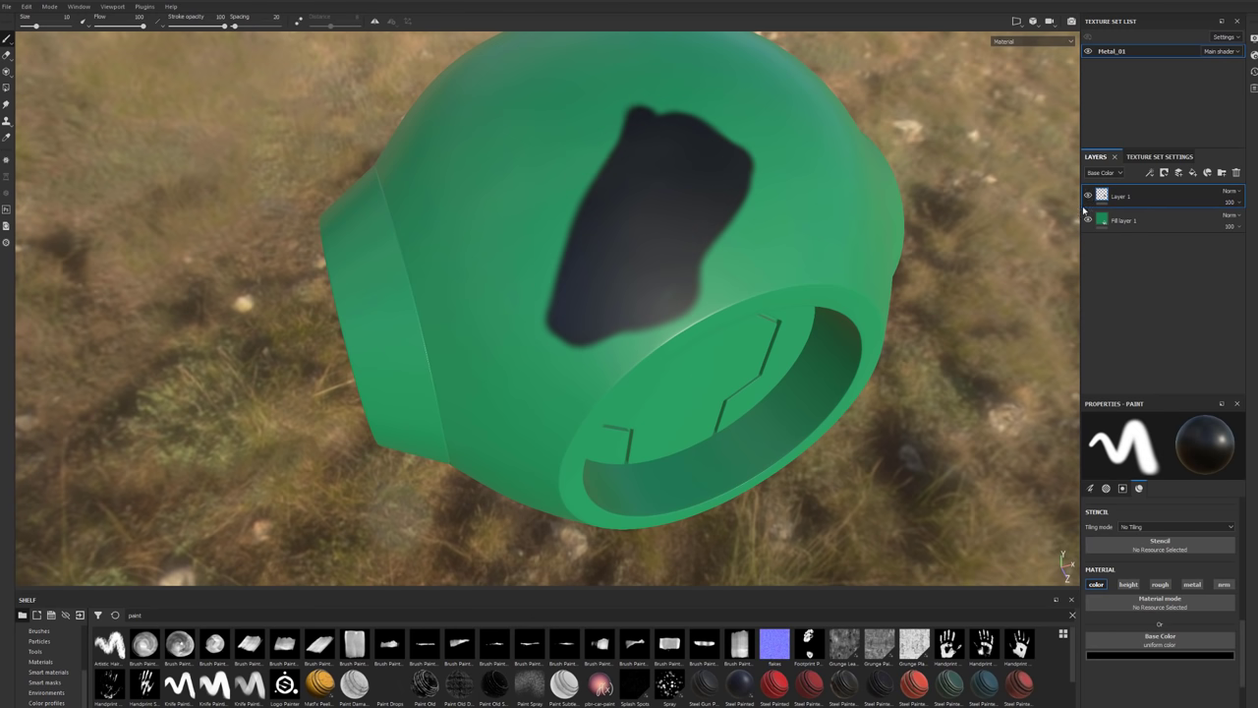
pyautogui.click(1236, 191)
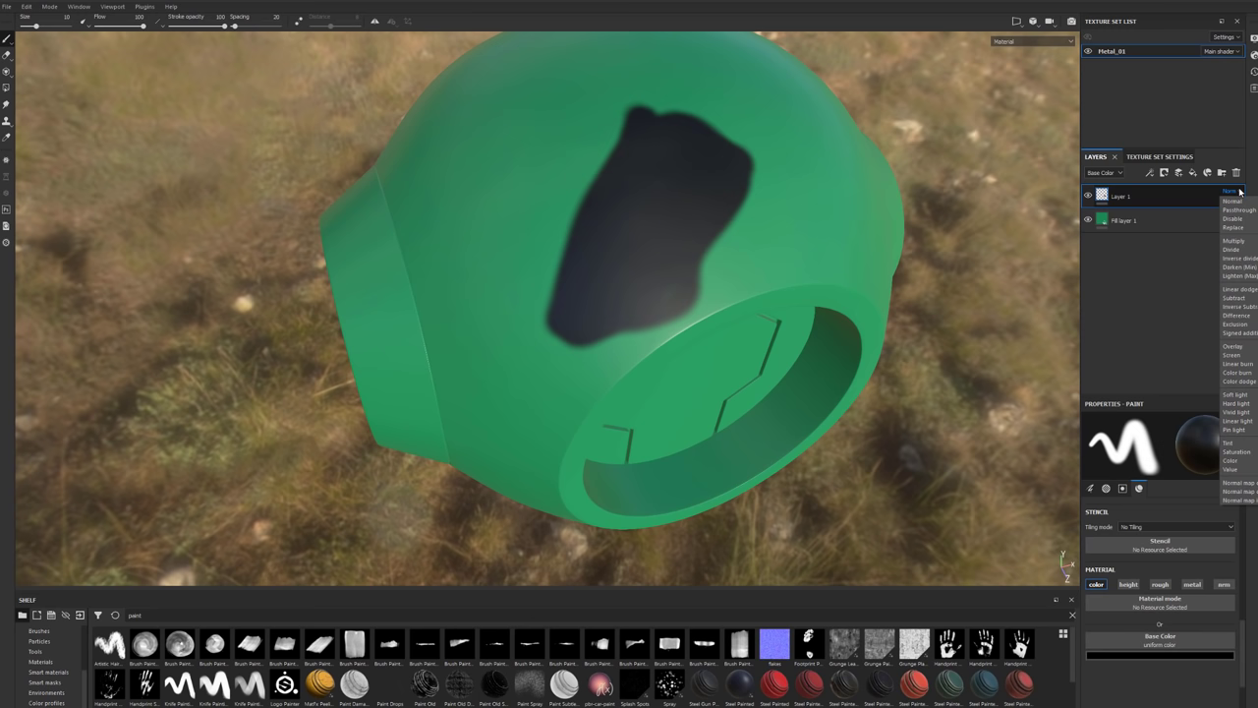
pyautogui.click(1241, 242)
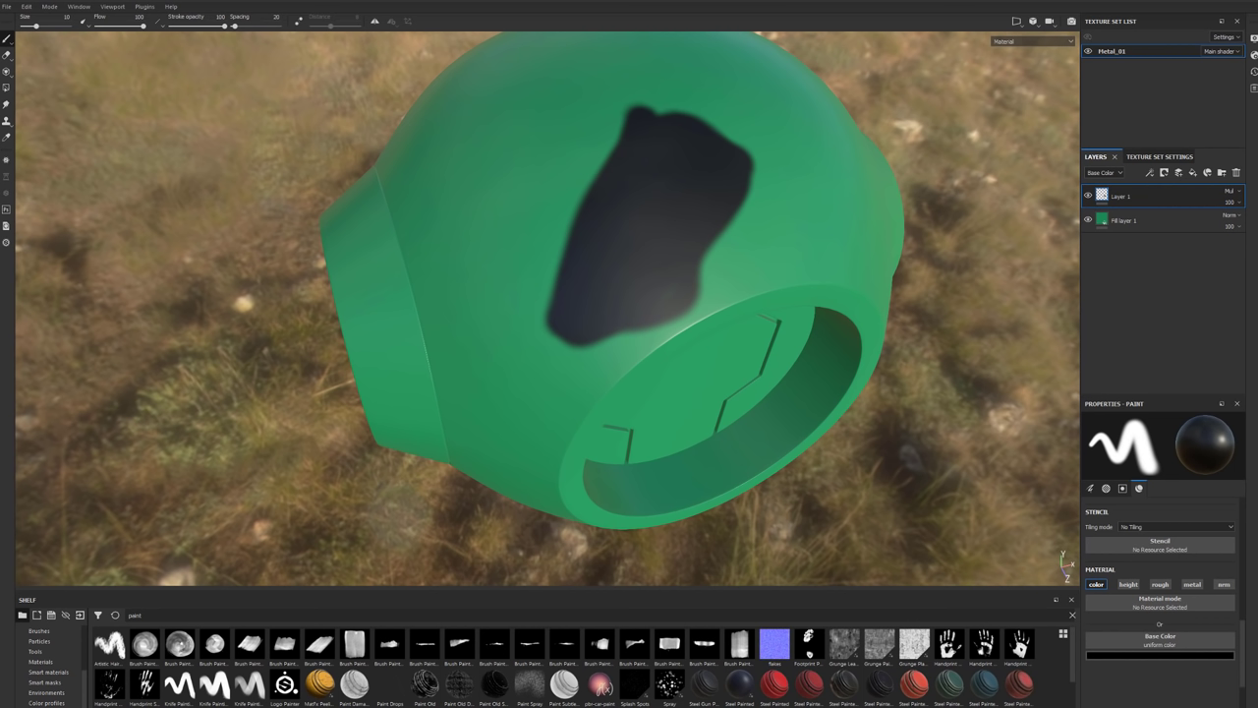
pyautogui.click(1236, 202)
pyautogui.moveTo(1241, 225); pyautogui.dragTo(1238, 225)
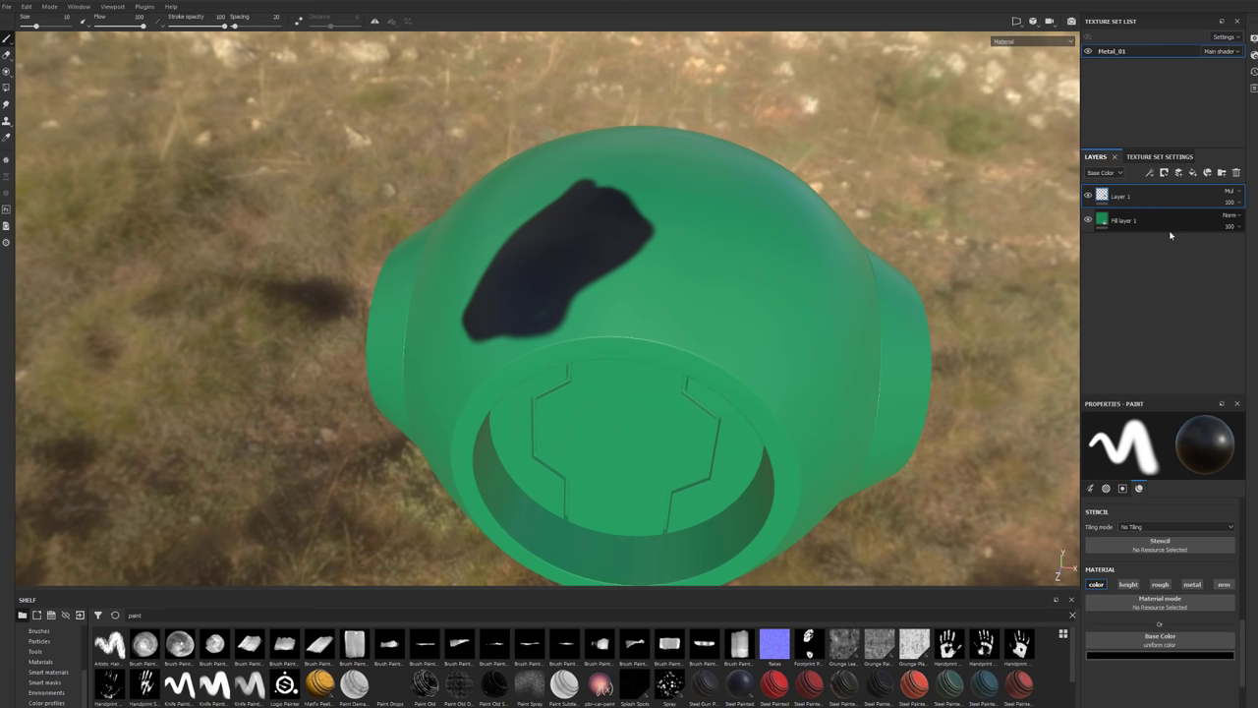
# Group Layer 1 into a new Folder 1, keeping the default folder name.
pyautogui.click(1149, 218)
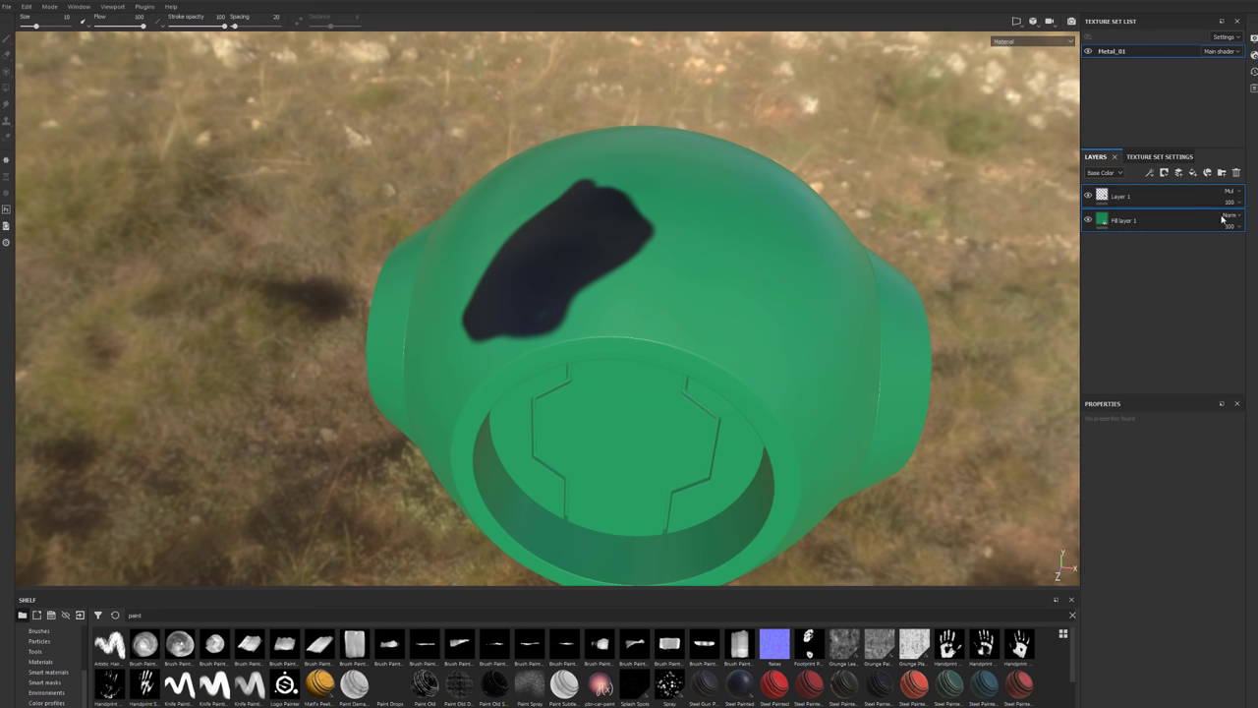
pyautogui.rightClick(1144, 202)
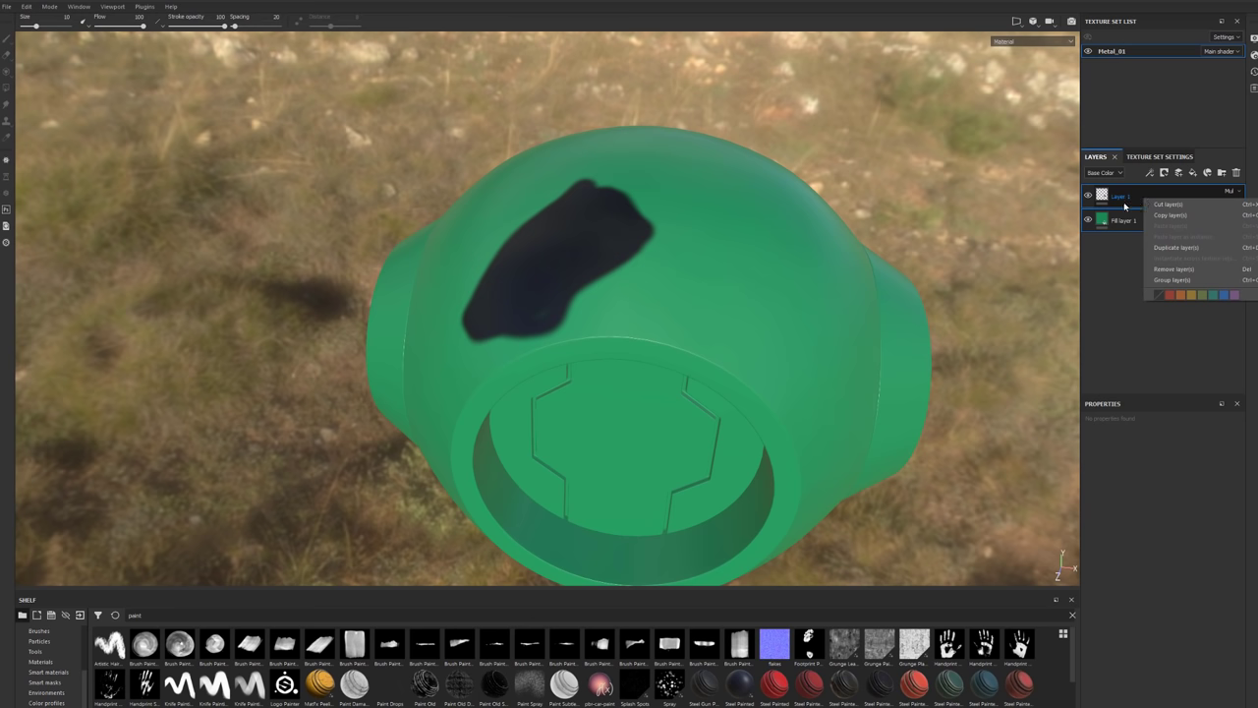
pyautogui.click(1170, 280)
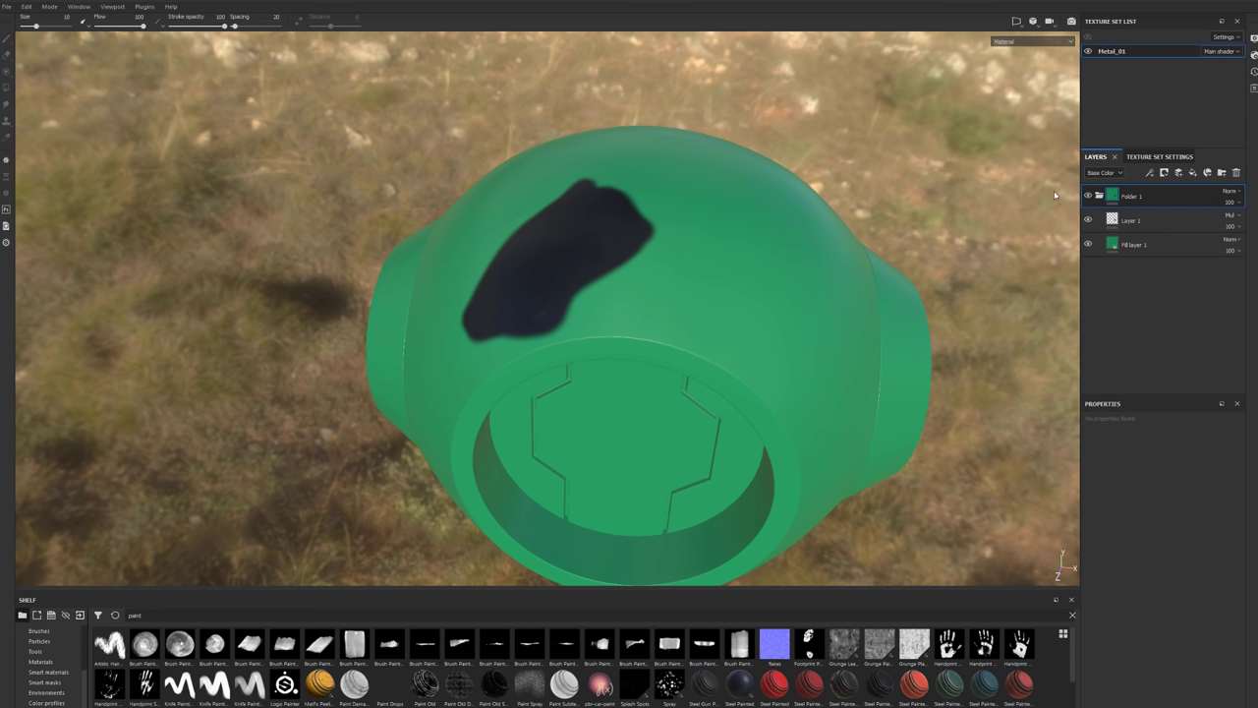
pyautogui.doubleClick(1147, 198)
pyautogui.press('Return')
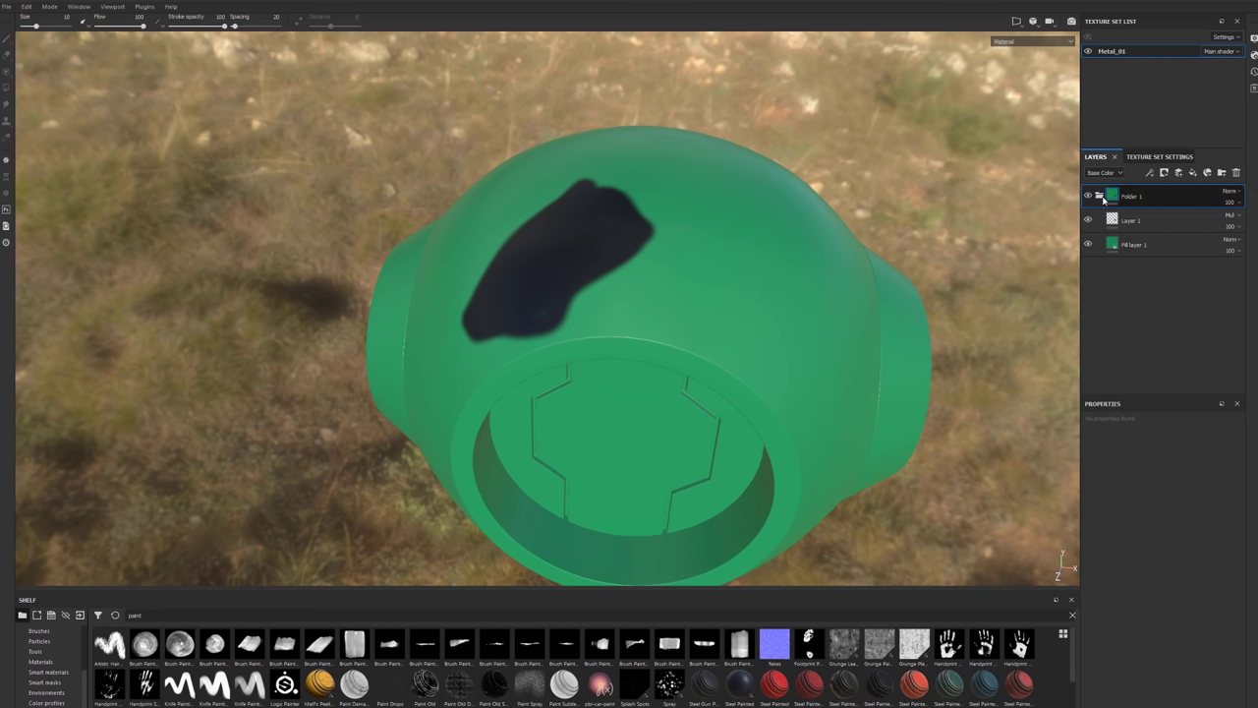
# Move Layer 1 back out of Folder 1 and delete it.
pyautogui.keyDown('shift'); pyautogui.click(1133, 242); pyautogui.keyUp('shift')
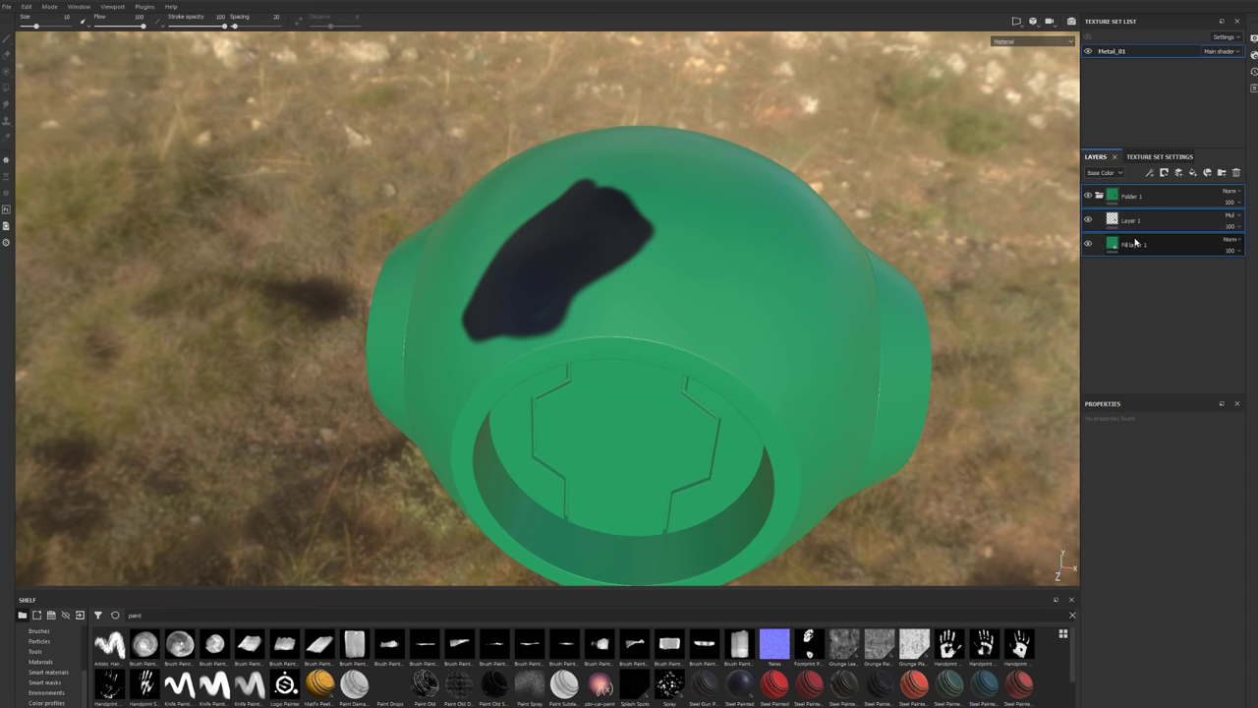
pyautogui.click(1137, 265)
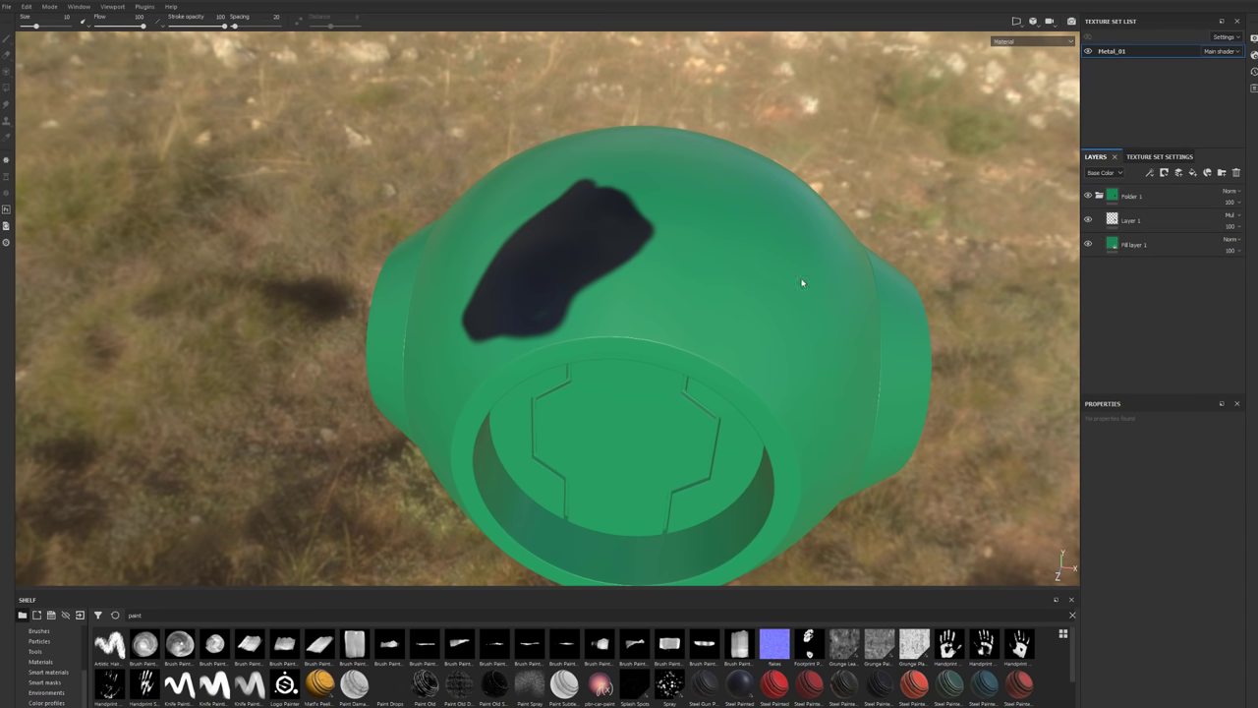
pyautogui.keyDown('alt'); pyautogui.moveTo(773, 192); pyautogui.dragTo(828, 190); pyautogui.keyUp('alt')
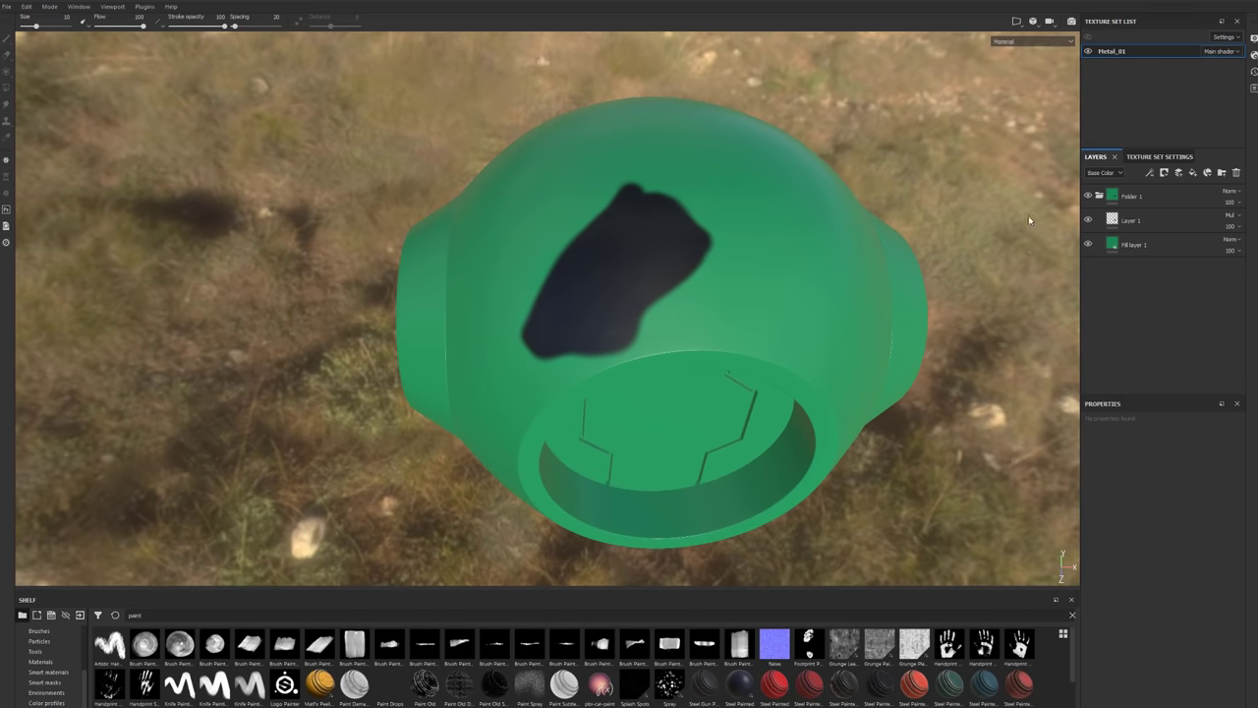
pyautogui.click(1163, 227)
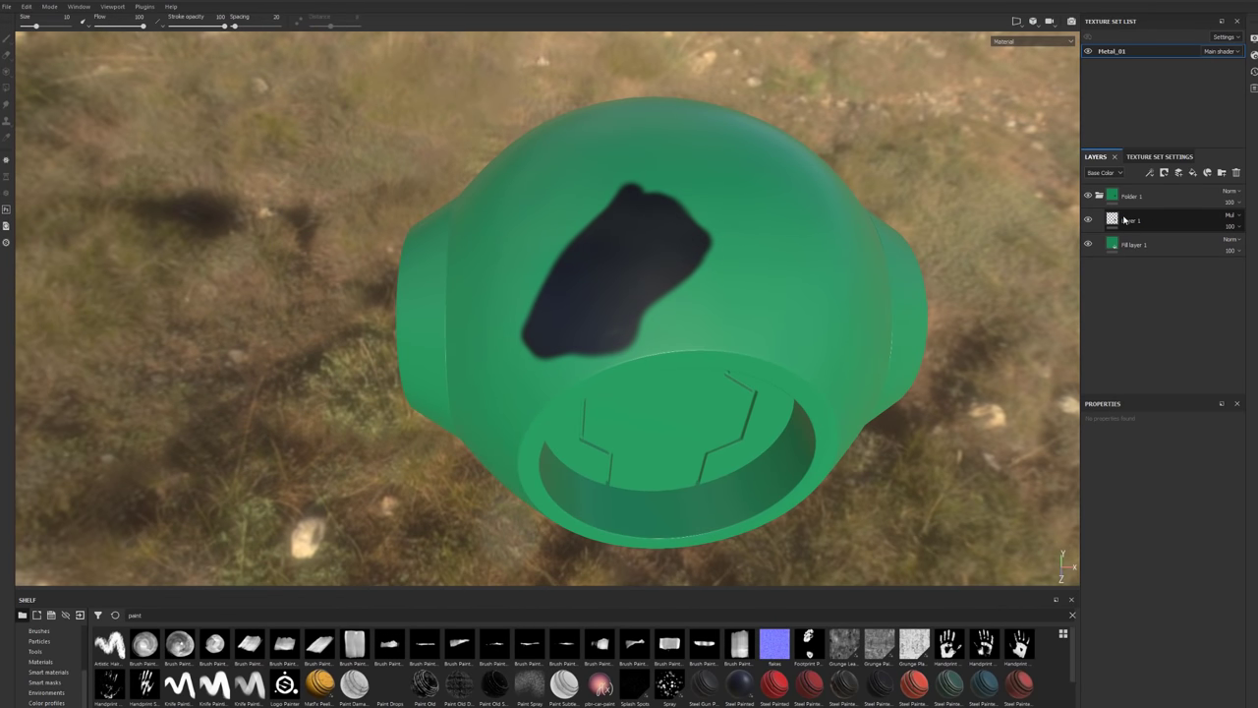
pyautogui.moveTo(1125, 220); pyautogui.dragTo(1128, 201)
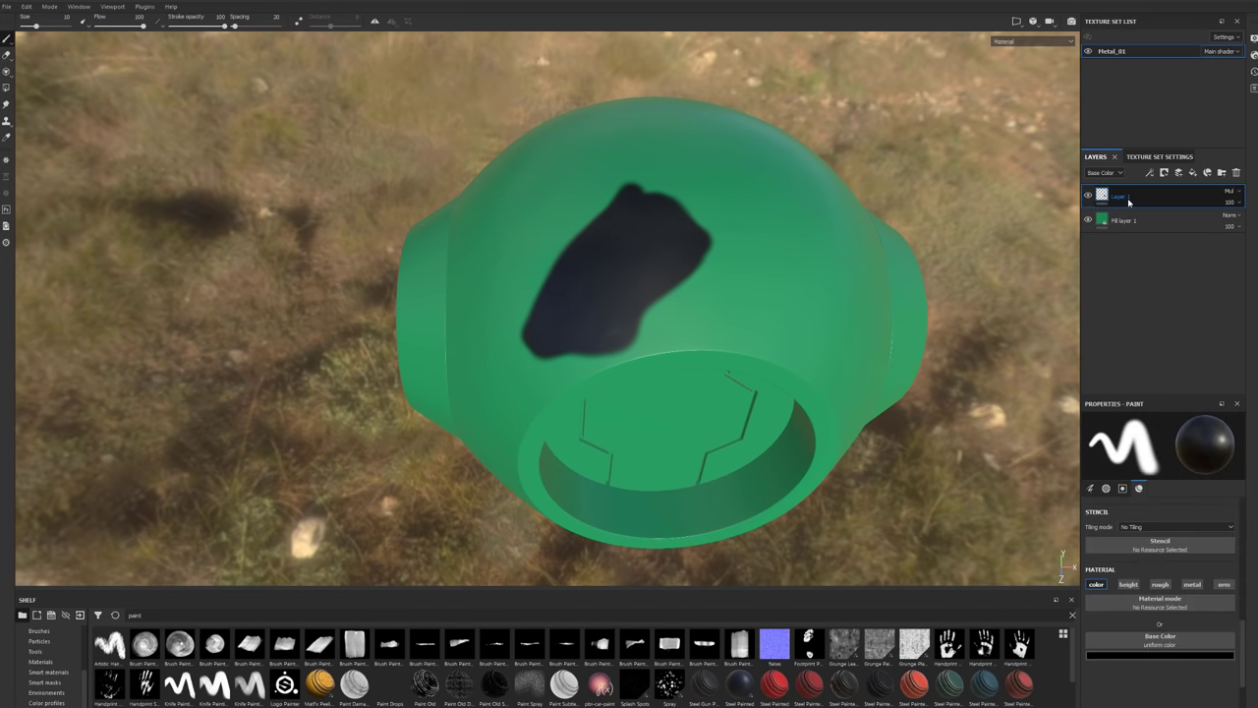
pyautogui.press('Delete')
pyautogui.keyDown('alt'); pyautogui.moveTo(820, 308); pyautogui.dragTo(732, 295); pyautogui.keyUp('alt')
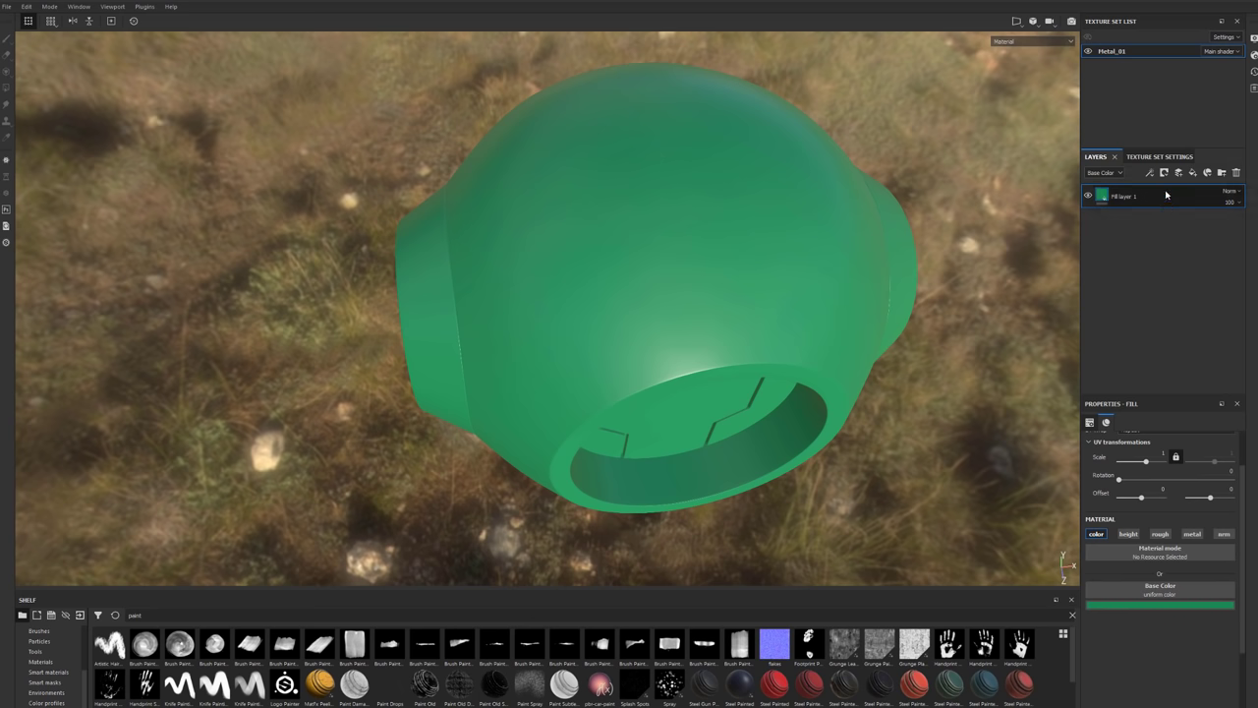
# Add a white mask to Fill layer 1, trying a black mask before restoring white.
pyautogui.rightClick(1166, 194)
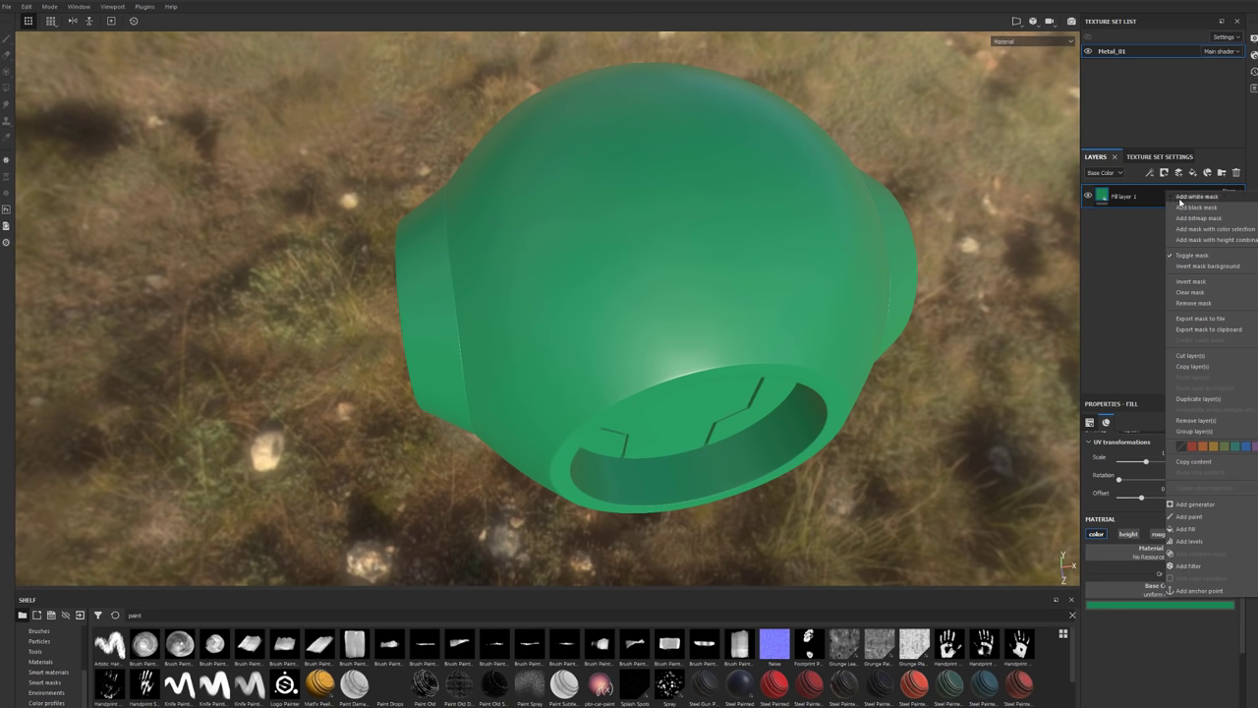
pyautogui.click(1179, 199)
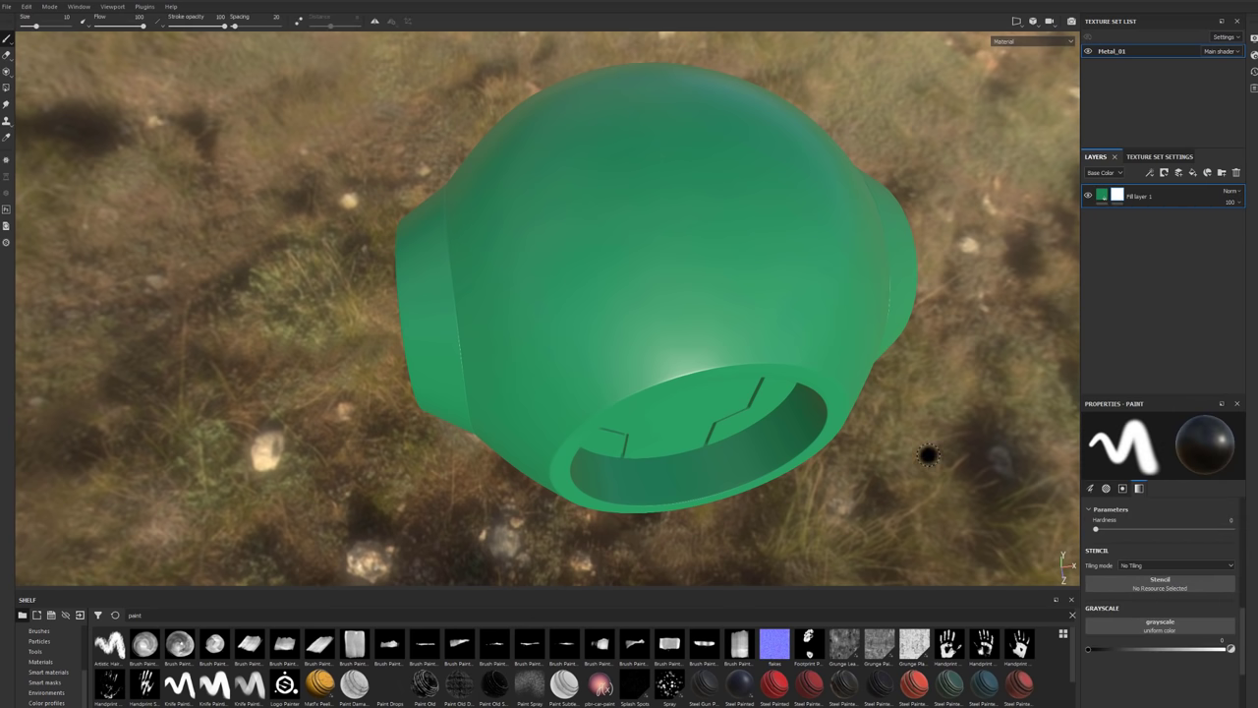
pyautogui.rightClick(1116, 195)
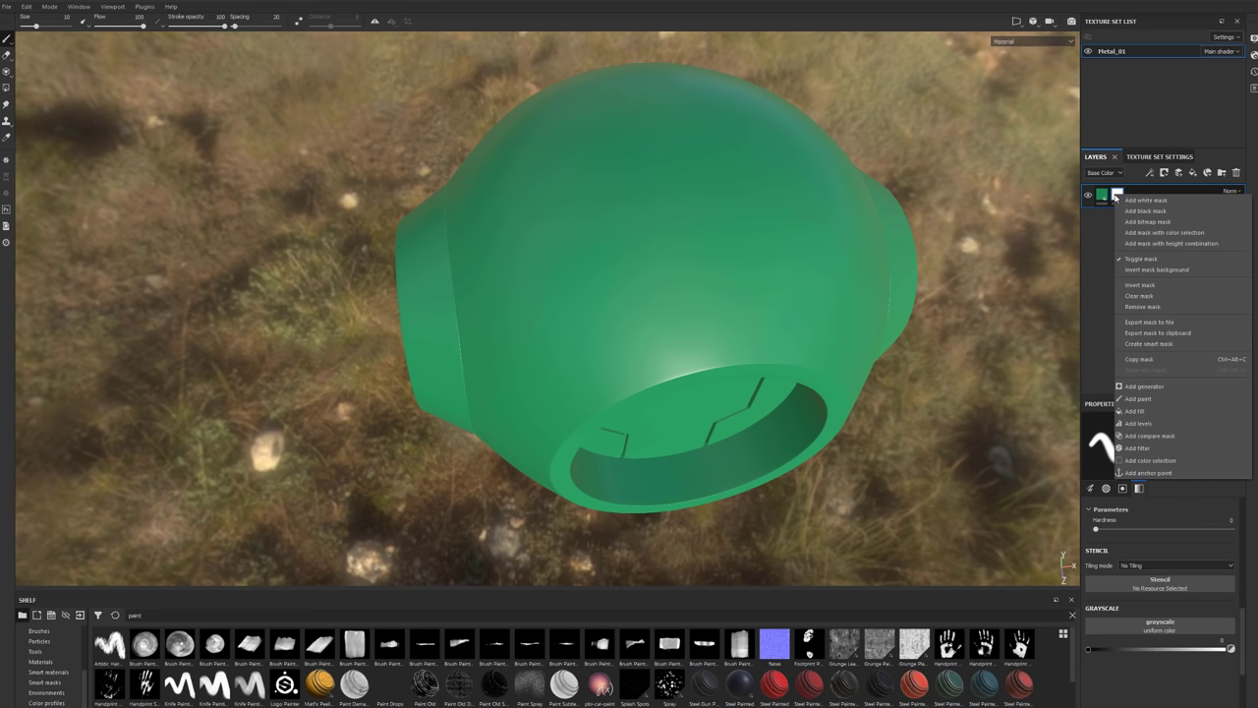
pyautogui.click(1137, 214)
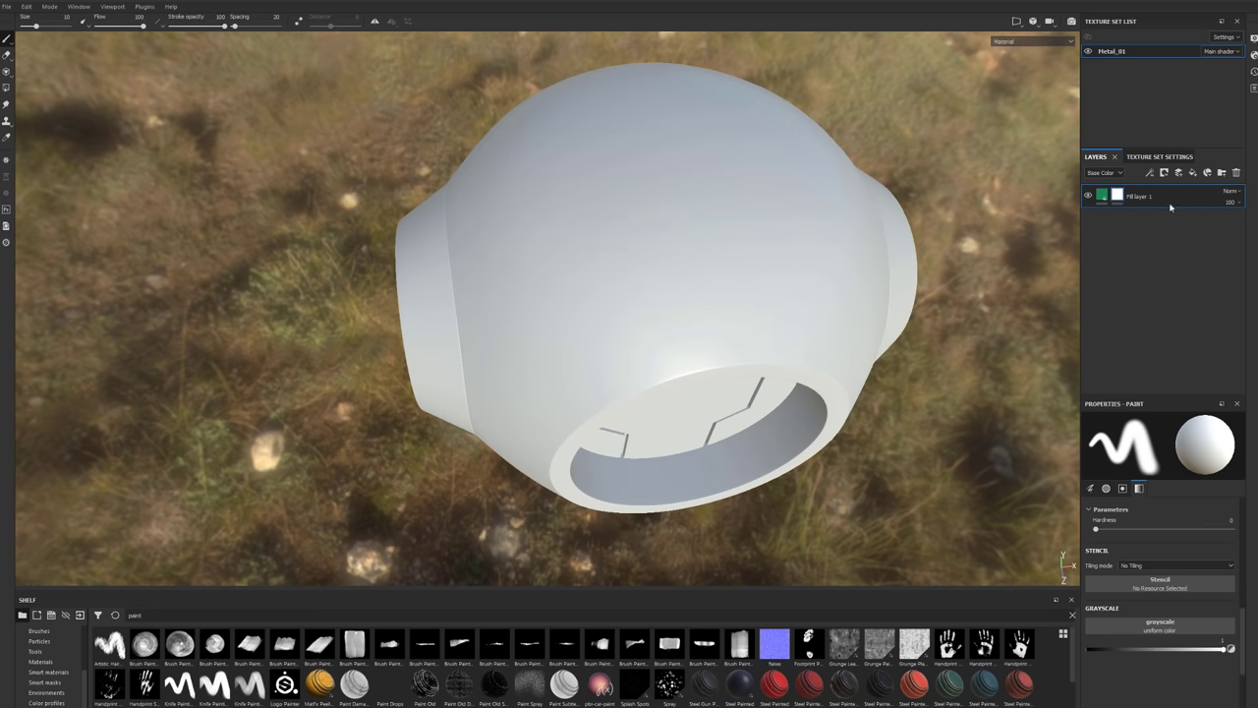
pyautogui.click(1102, 194)
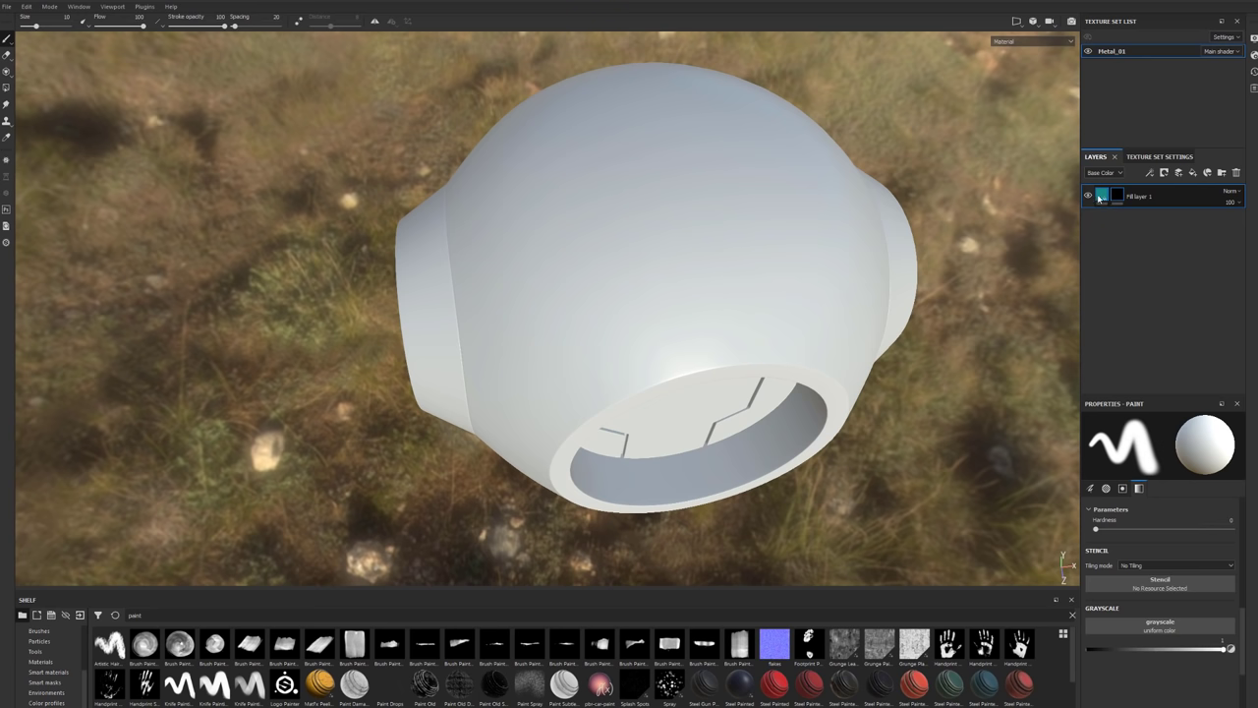
pyautogui.rightClick(1117, 195)
pyautogui.click(1150, 201)
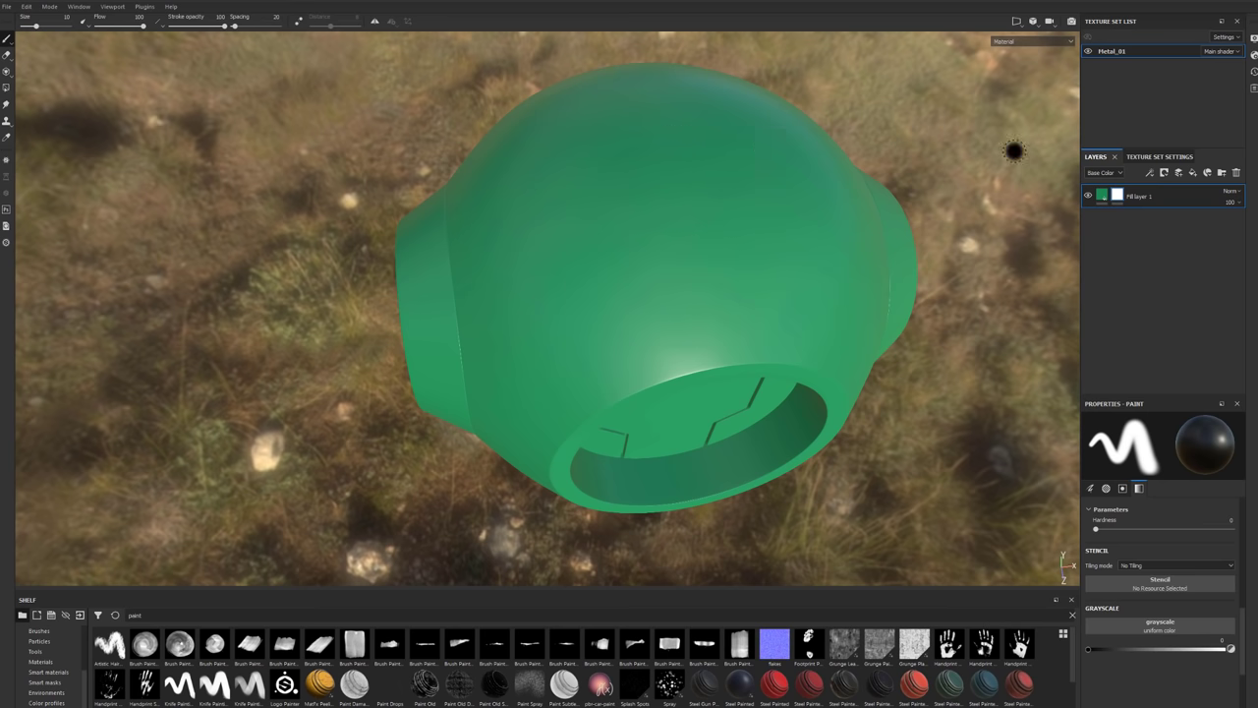
# Paint a white X and three dots on the sphere, then undo them all.
pyautogui.moveTo(820, 195)
pyautogui.mouseDown()
pyautogui.moveTo(579, 234)
pyautogui.moveTo(646, 197)
pyautogui.mouseUp()
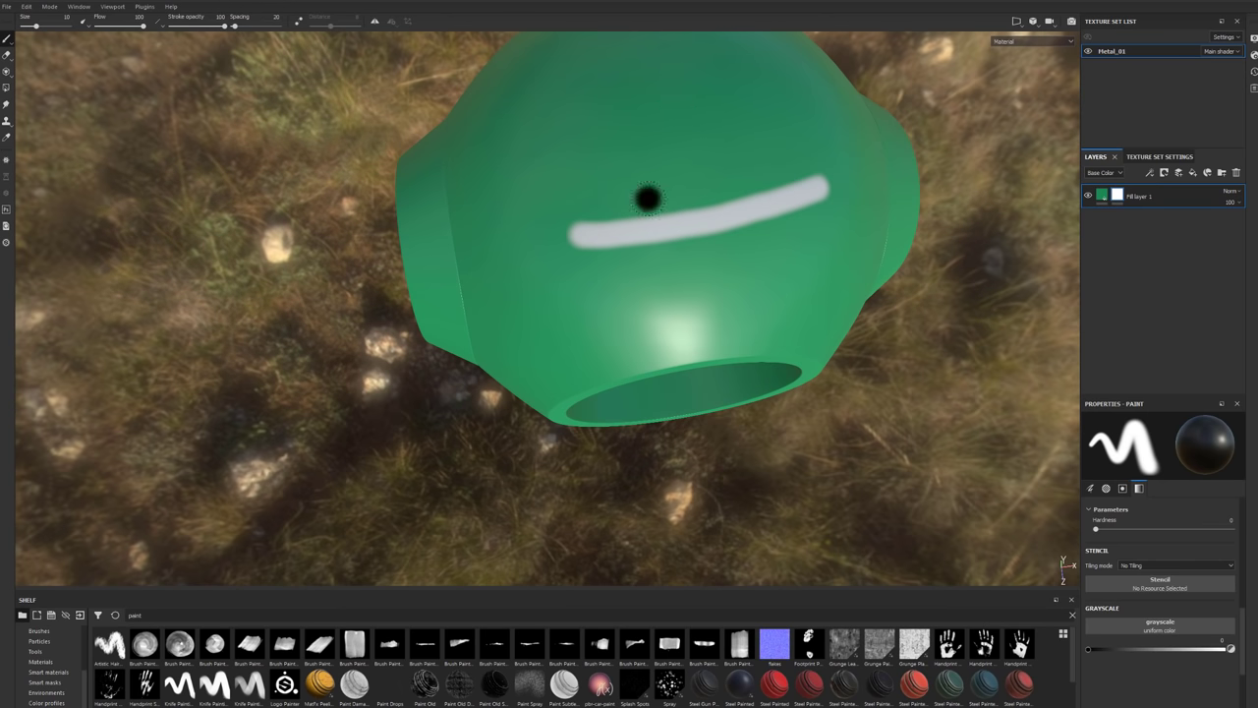
pyautogui.moveTo(674, 98)
pyautogui.mouseDown()
pyautogui.moveTo(694, 313)
pyautogui.moveTo(682, 233)
pyautogui.moveTo(779, 249)
pyautogui.mouseUp()
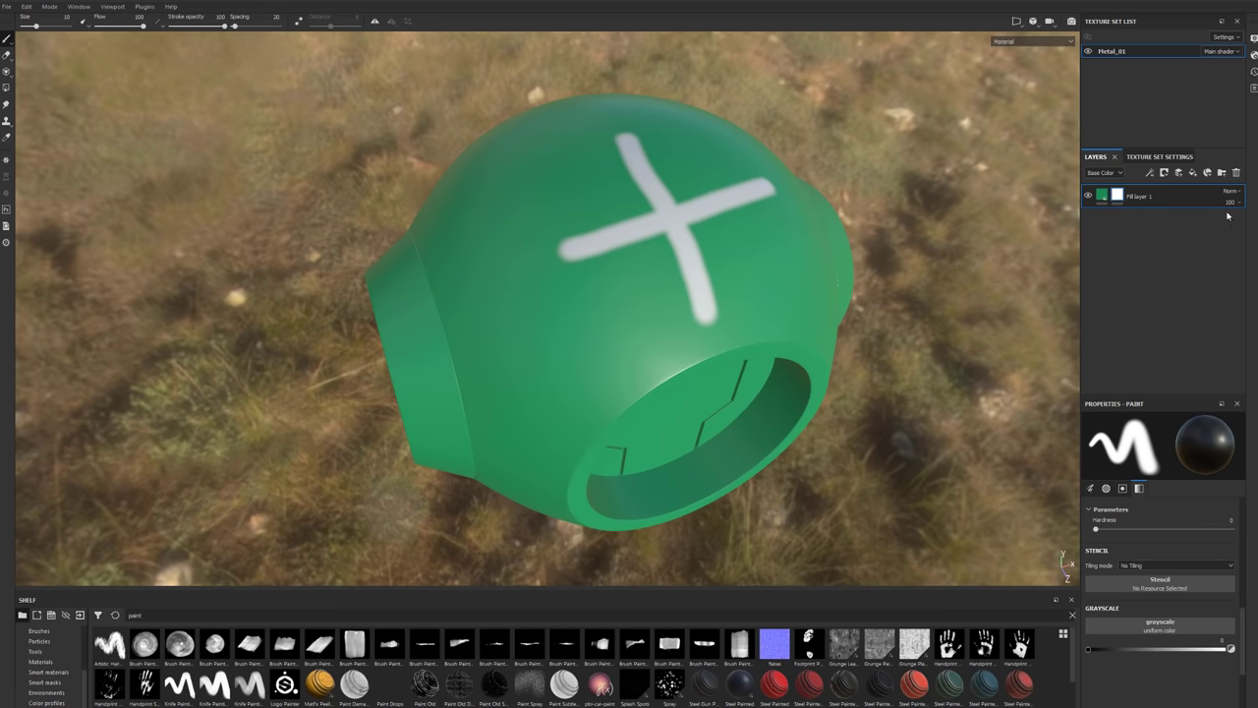
pyautogui.click(576, 344)
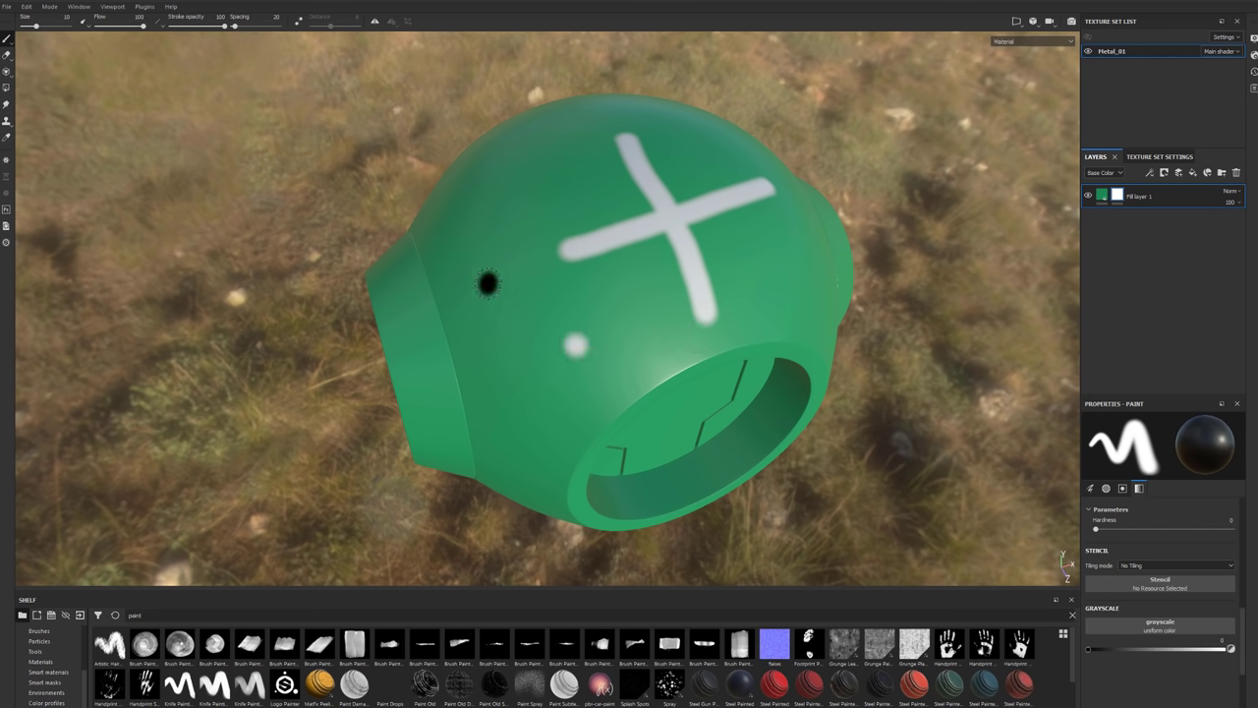
pyautogui.click(482, 266)
pyautogui.click(506, 167)
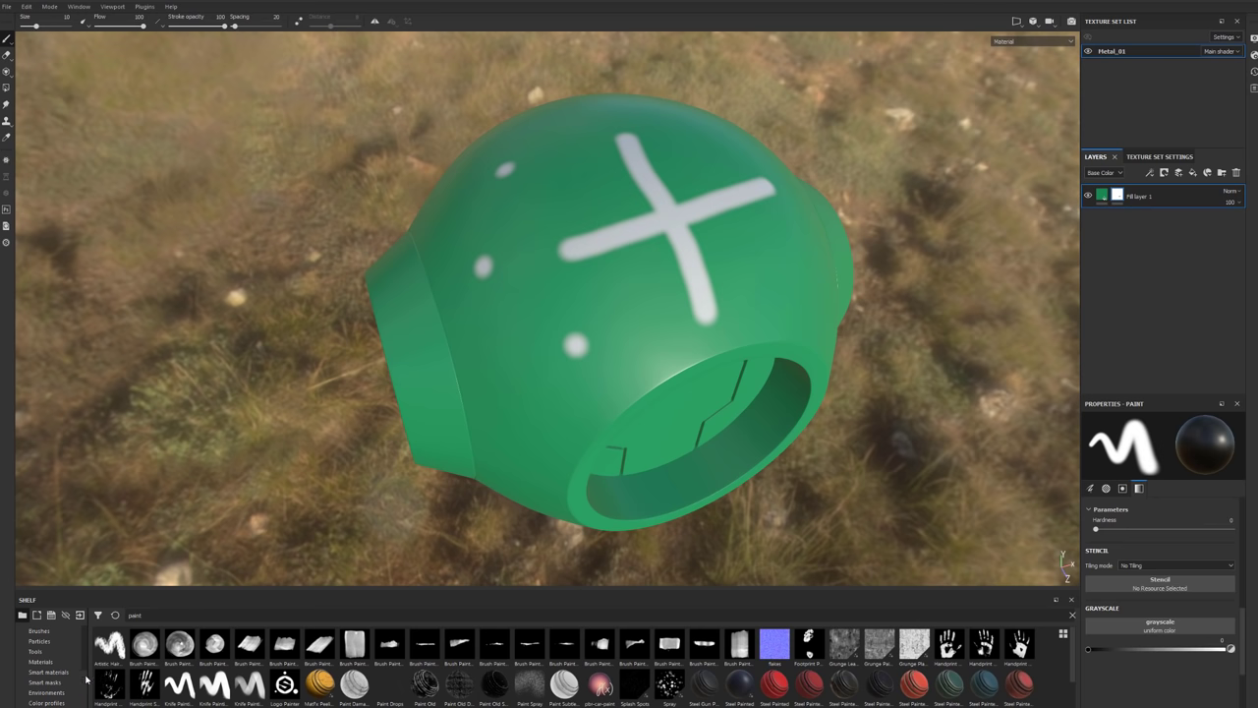
pyautogui.hotkey('ctrl', 'z')
pyautogui.hotkey('ctrl', 'z')
pyautogui.hotkey('ctrl', 'z')
pyautogui.hotkey('ctrl', 'z')
pyautogui.hotkey('ctrl', 'z')
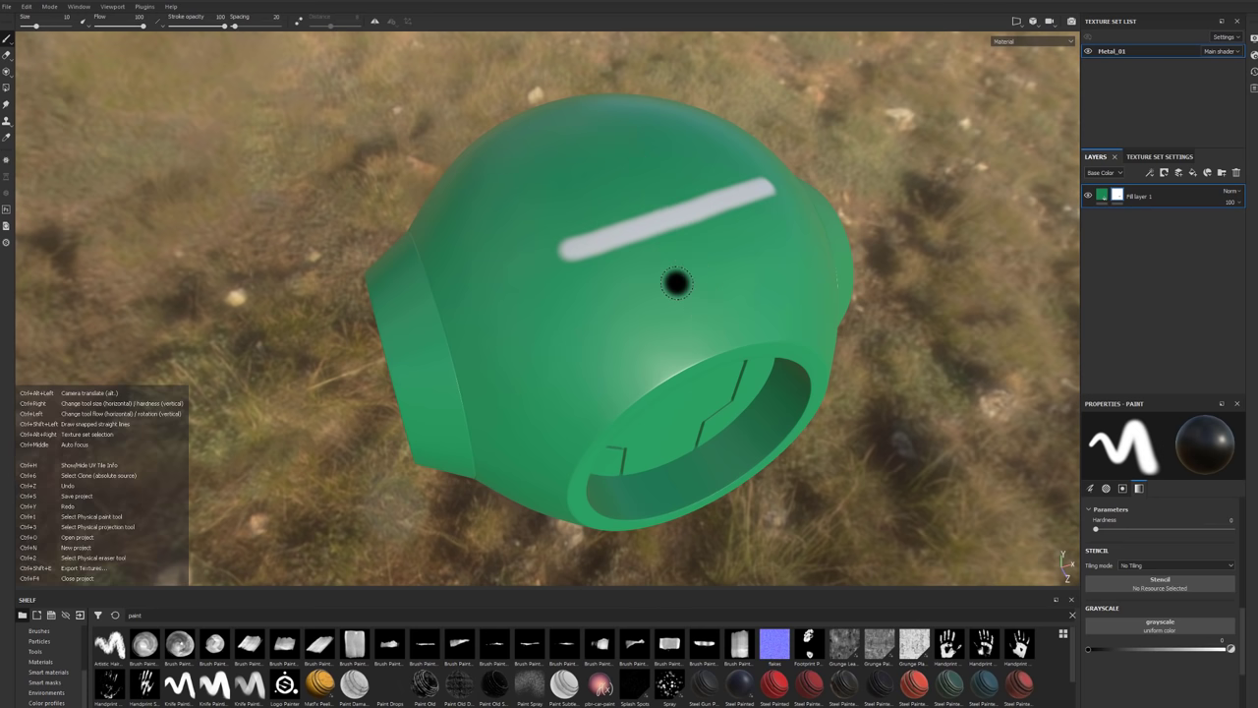
pyautogui.keyDown('alt'); pyautogui.moveTo(711, 234); pyautogui.dragTo(640, 253); pyautogui.keyUp('alt')
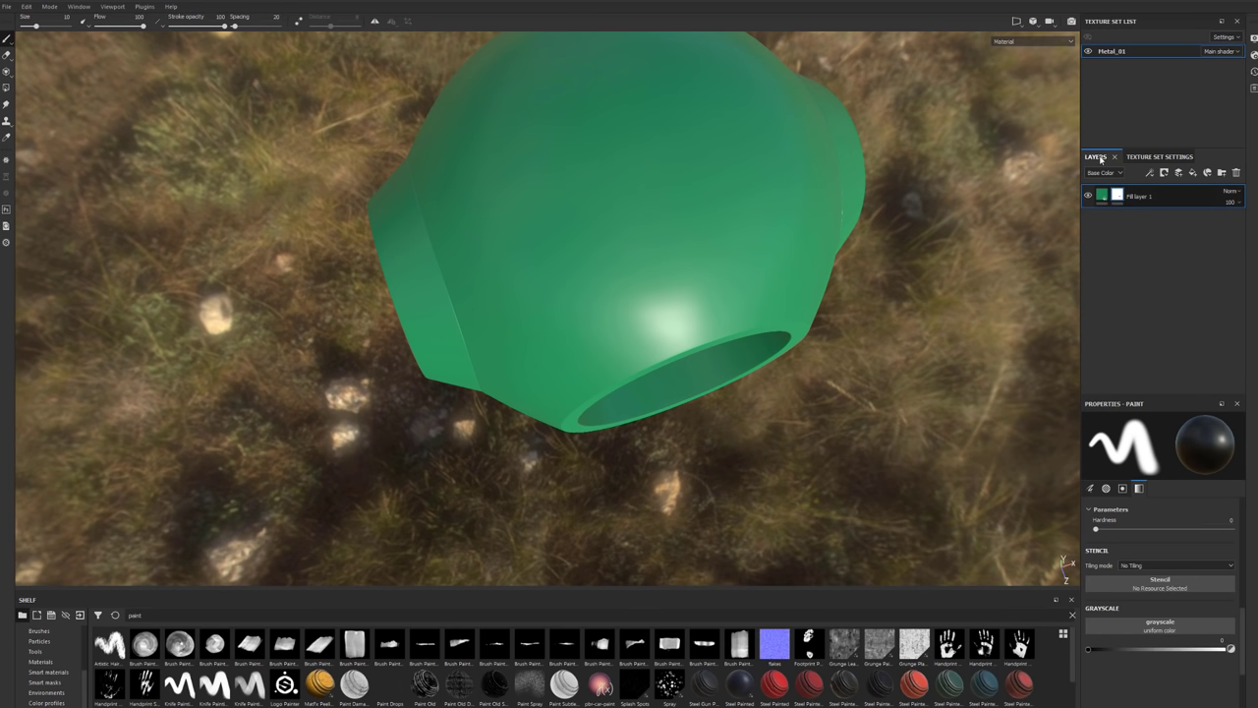
pyautogui.keyDown('alt'); pyautogui.moveTo(724, 213); pyautogui.dragTo(592, 241); pyautogui.keyUp('alt')
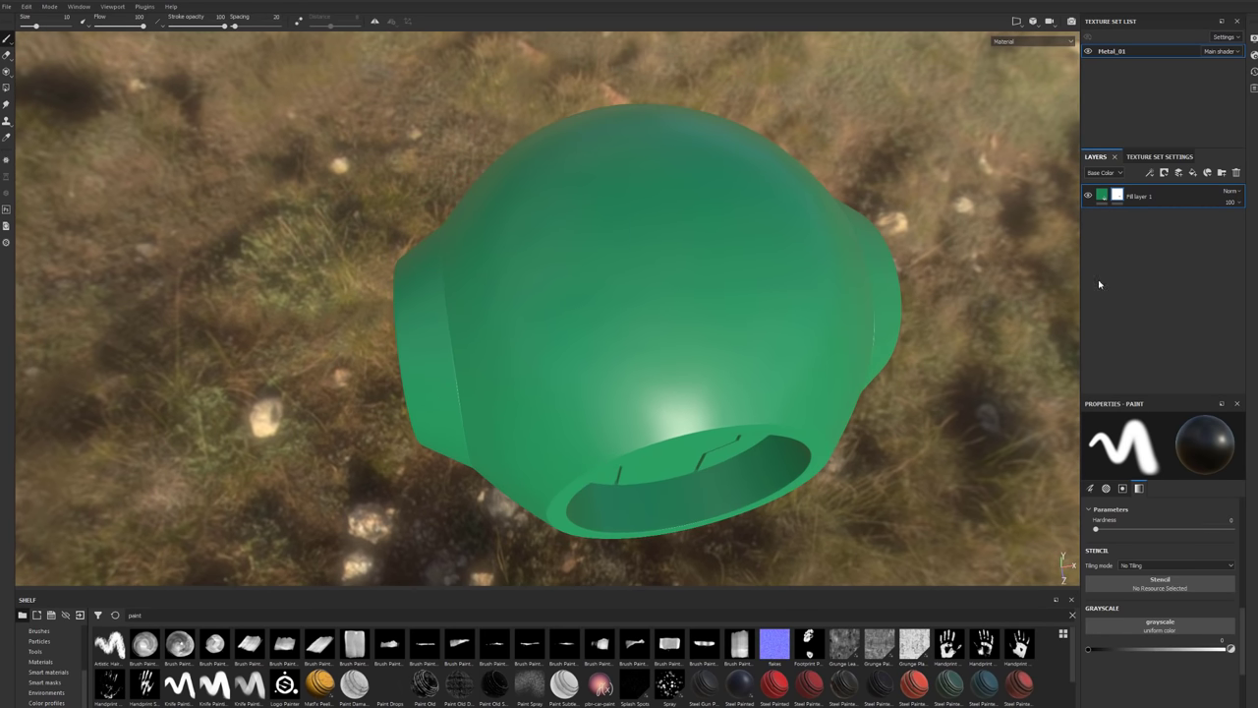
# Search the Materials shelf for 'metal' and drop Iron Raw Damaged onto the mechSphere.
pyautogui.click(40, 662)
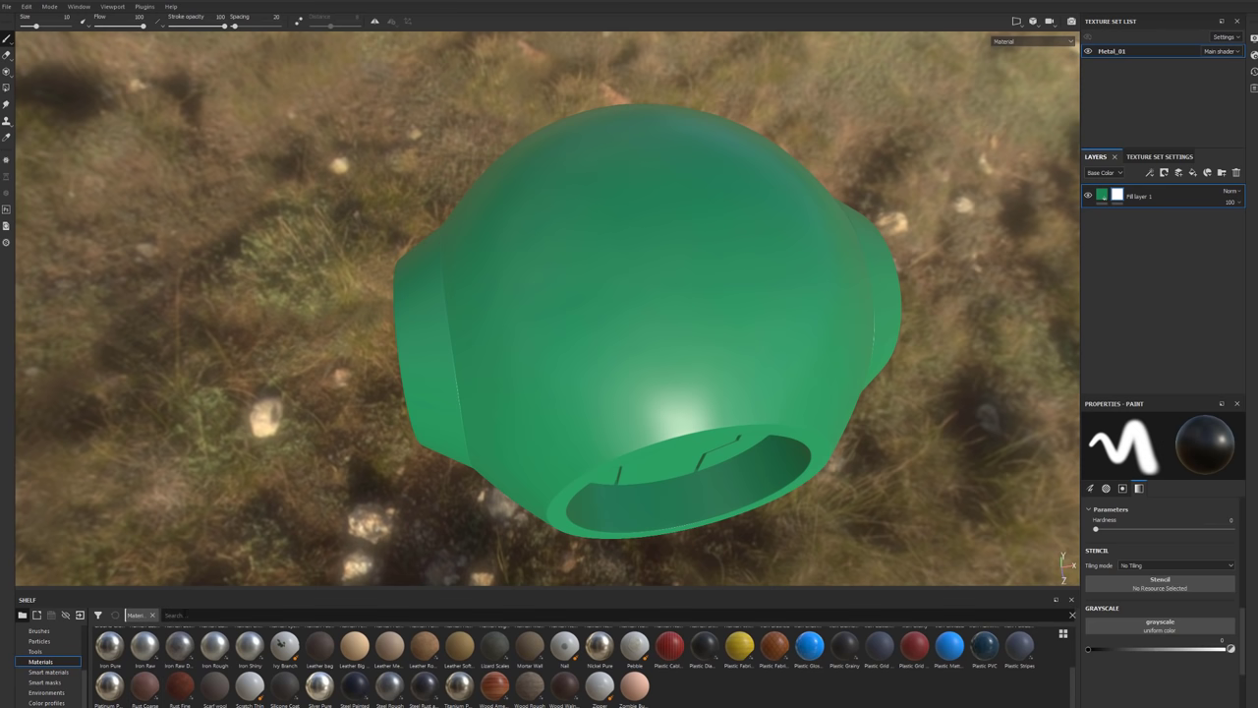
pyautogui.write('metal')
pyautogui.moveTo(739, 655)
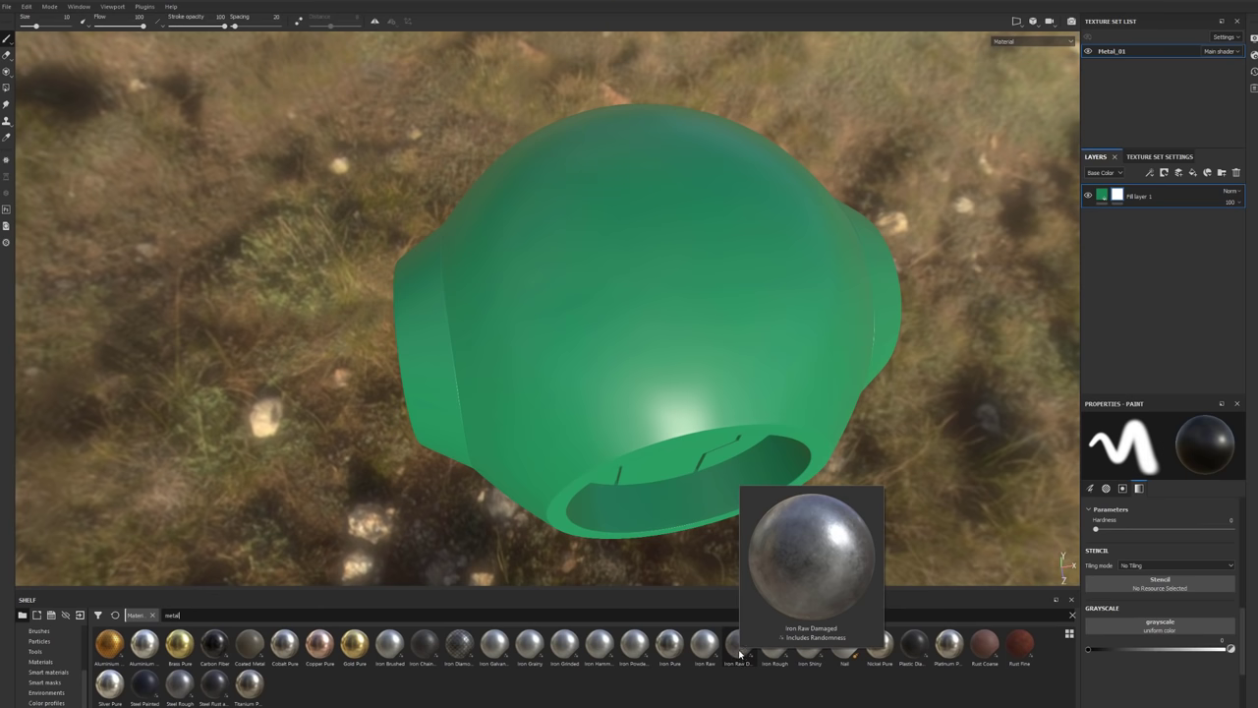
pyautogui.moveTo(739, 656); pyautogui.dragTo(632, 395)
pyautogui.keyDown('alt'); pyautogui.moveTo(792, 278); pyautogui.dragTo(774, 345); pyautogui.keyUp('alt')
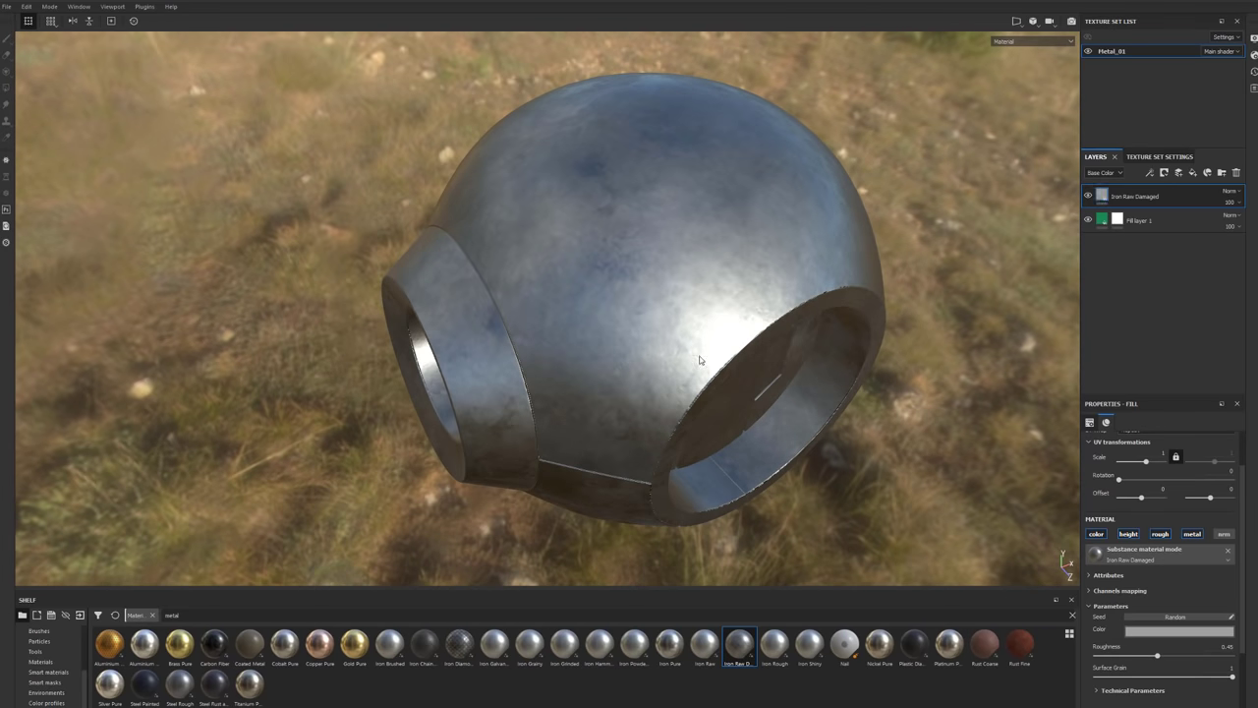
pyautogui.moveTo(715, 268)
pyautogui.keyDown('alt'); pyautogui.mouseDown()
pyautogui.moveTo(645, 269)
pyautogui.moveTo(727, 287)
pyautogui.mouseUp(); pyautogui.keyUp('alt')
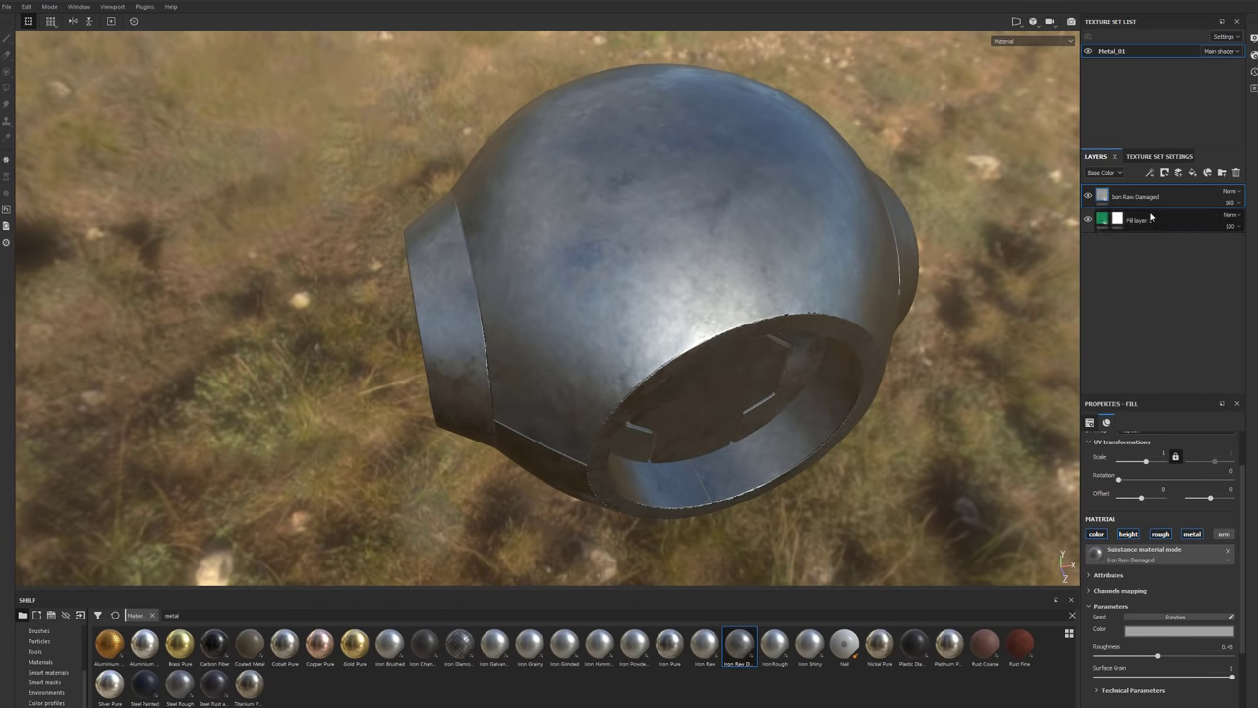
# Move Fill layer 1 above Iron Raw Damaged and set the paint grayscale value to 0.
pyautogui.moveTo(1146, 217); pyautogui.dragTo(1140, 192)
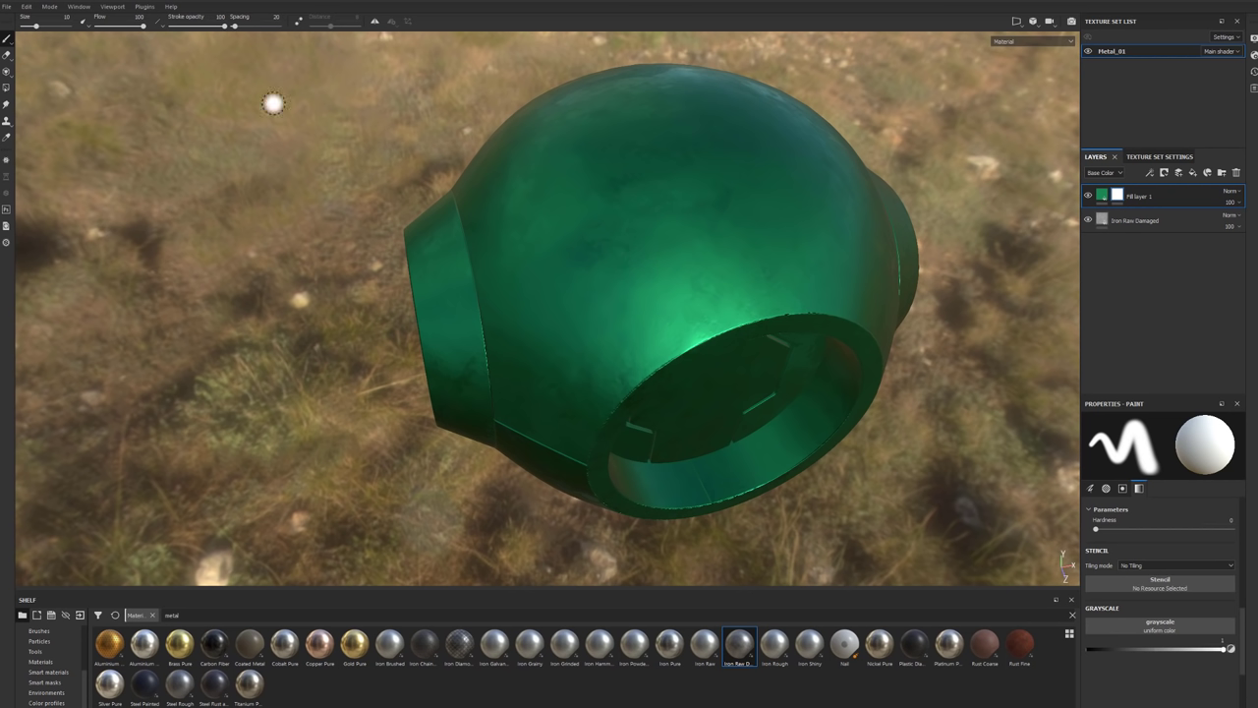
pyautogui.click(7, 37)
pyautogui.moveTo(1223, 675); pyautogui.dragTo(1088, 674)
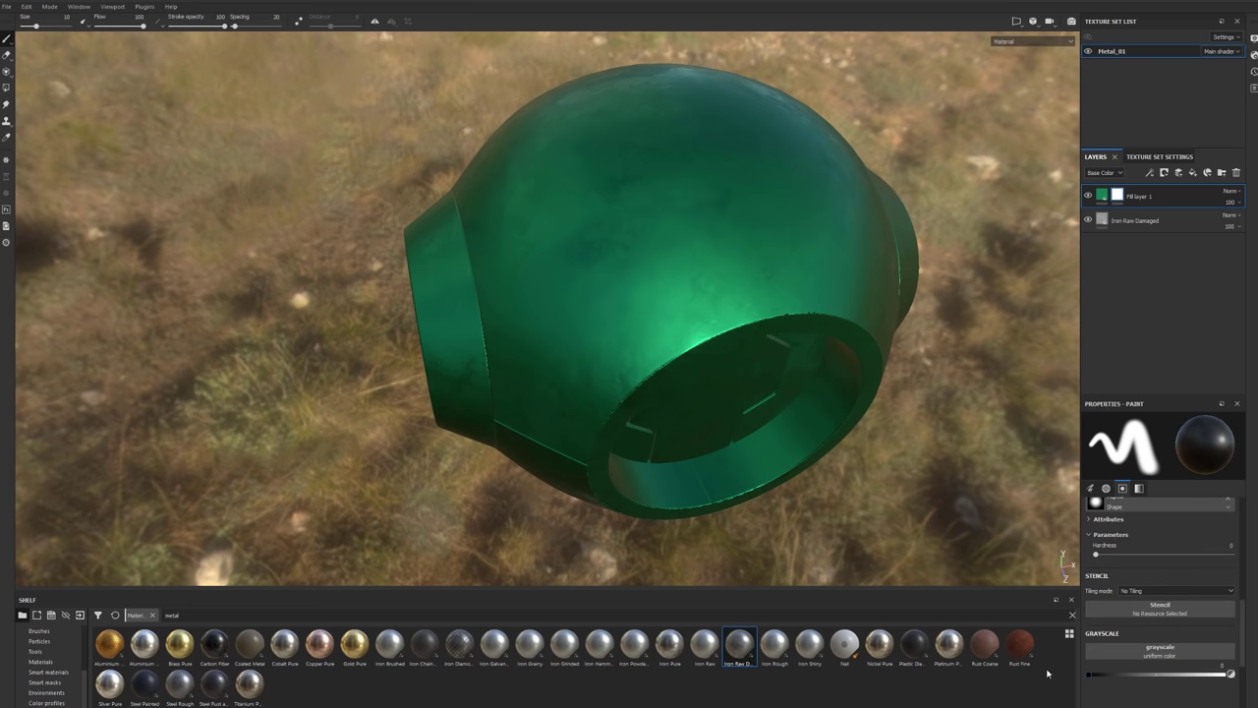
# Paint two test strokes on the mask, then undo them.
pyautogui.moveTo(710, 141)
pyautogui.keyDown('alt'); pyautogui.mouseDown()
pyautogui.moveTo(719, 180)
pyautogui.moveTo(691, 228)
pyautogui.moveTo(705, 208)
pyautogui.mouseUp(); pyautogui.keyUp('alt')
pyautogui.moveTo(700, 160); pyautogui.dragTo(656, 316)
pyautogui.moveTo(590, 178); pyautogui.dragTo(641, 206)
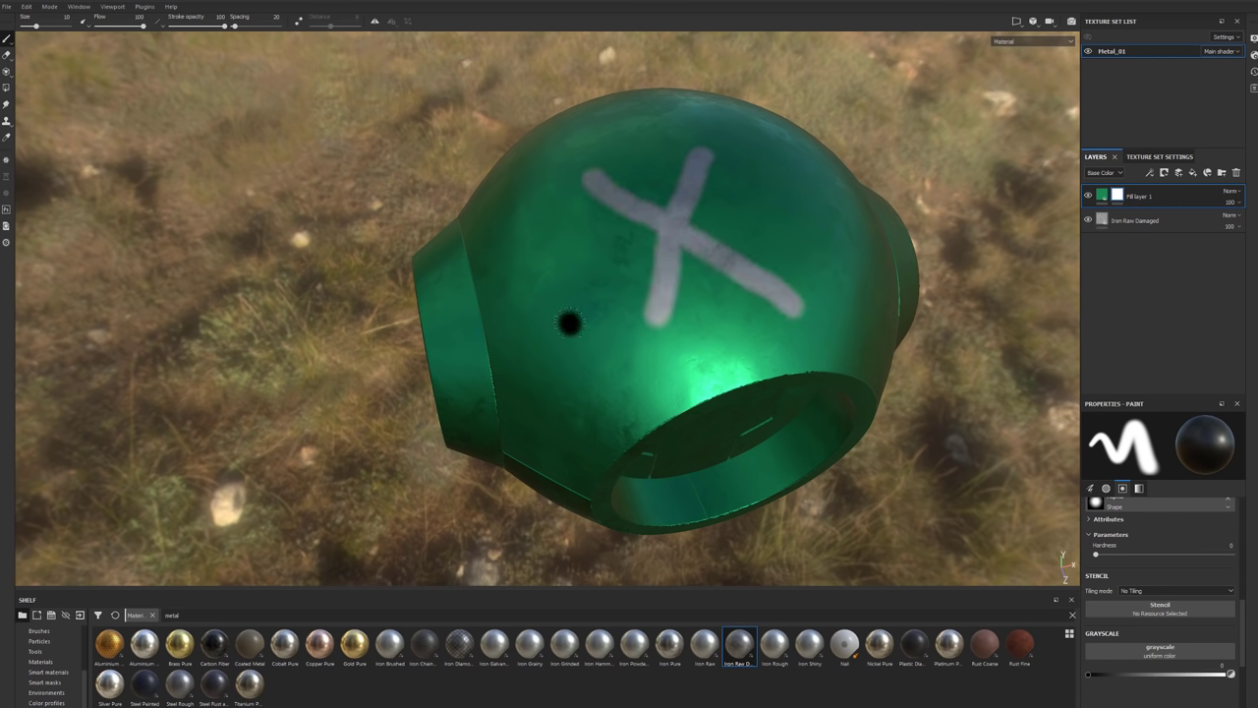
pyautogui.keyDown('alt'); pyautogui.moveTo(637, 308); pyautogui.dragTo(764, 219); pyautogui.keyUp('alt')
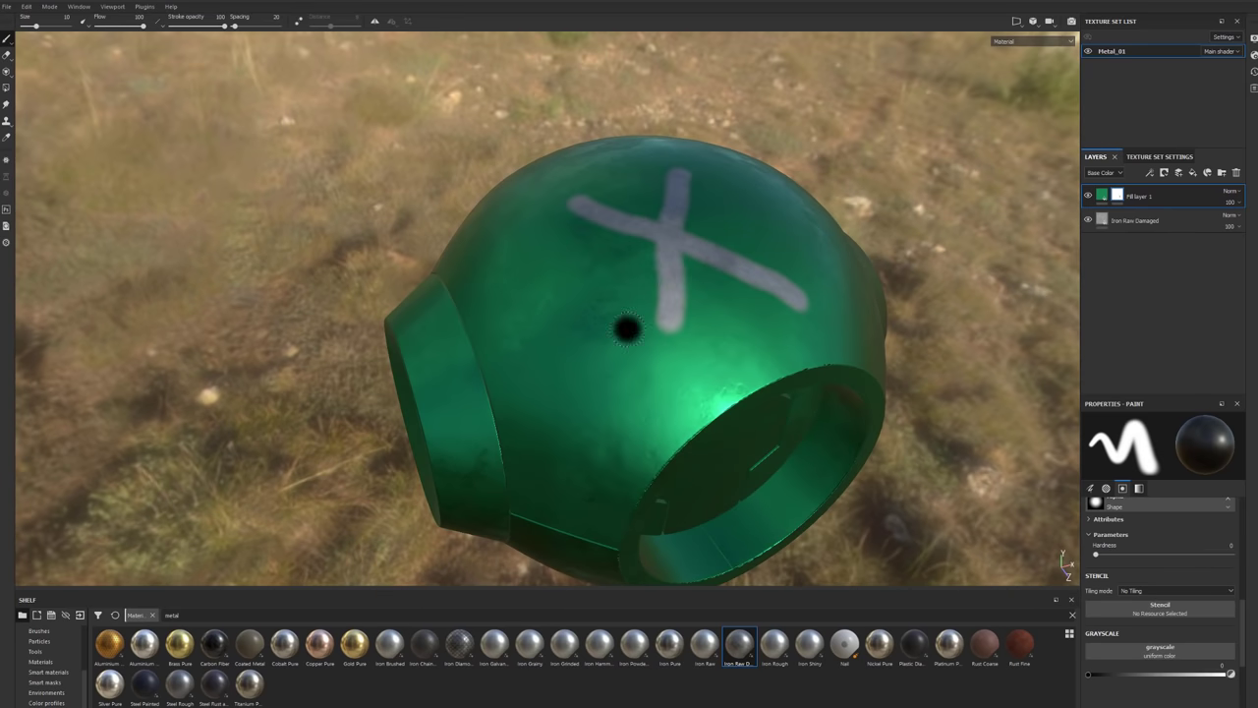
pyautogui.hotkey('ctrl', 'z')
pyautogui.hotkey('ctrl', 'z')
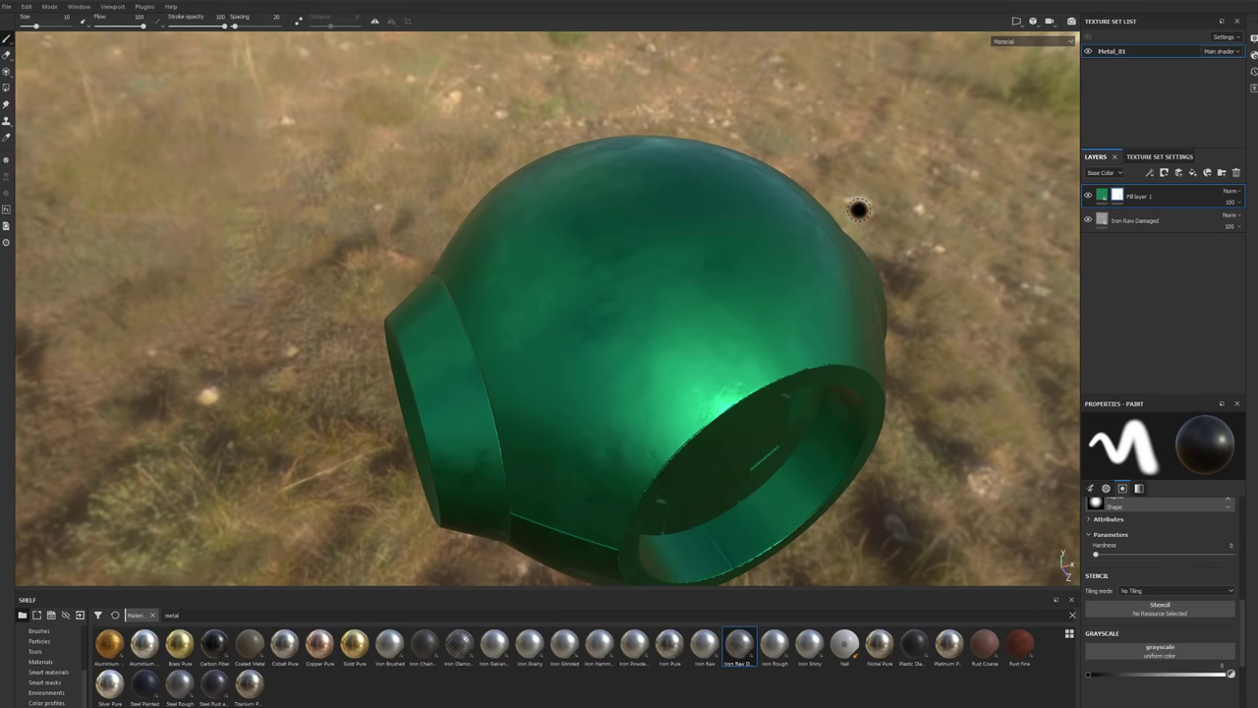
pyautogui.hotkey('ctrl', 'y')
pyautogui.hotkey('ctrl', 'y')
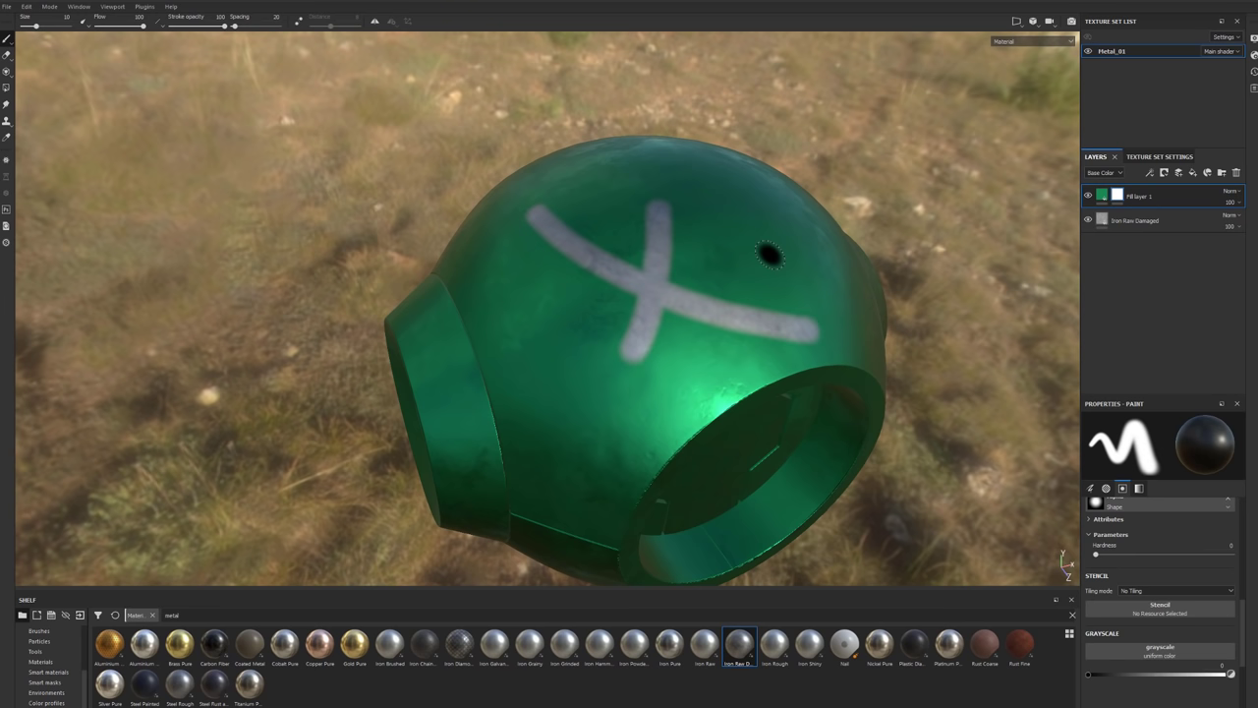
pyautogui.hotkey('ctrl', 'z')
pyautogui.hotkey('ctrl', 'z')
pyautogui.keyDown('alt'); pyautogui.moveTo(665, 265); pyautogui.dragTo(635, 291); pyautogui.keyUp('alt')
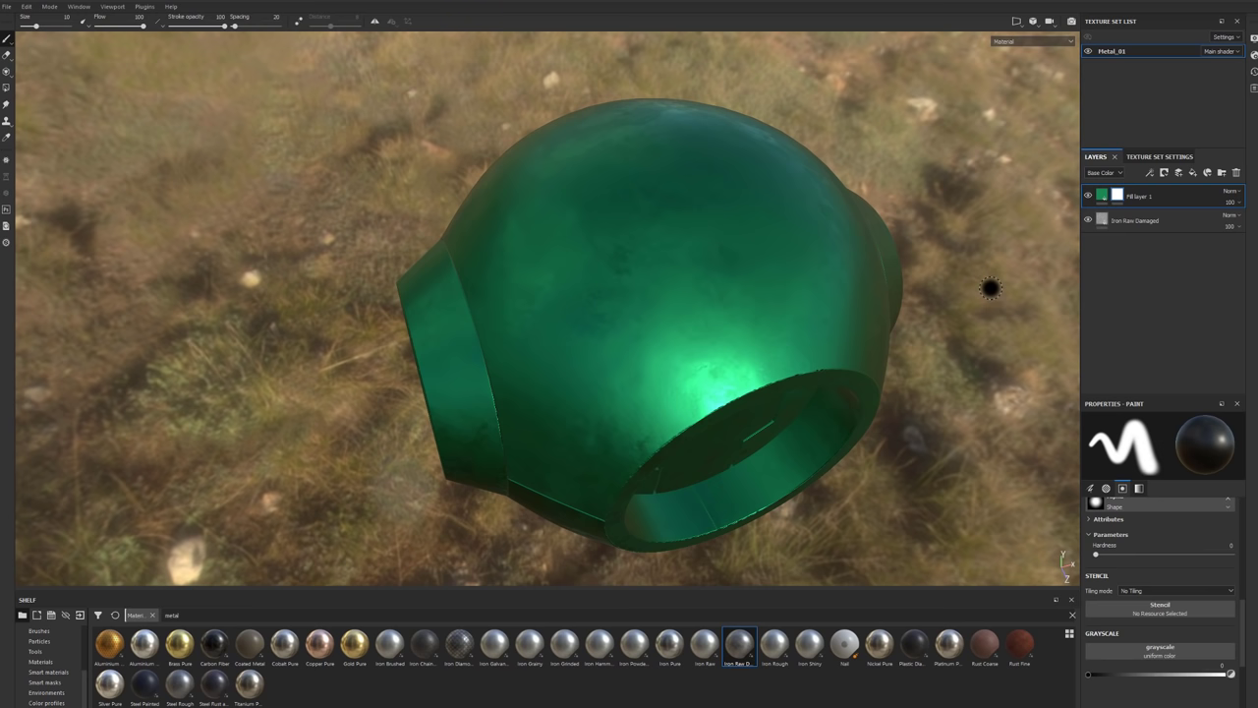
# Choose the Arrow Bend Split alpha for the paint brush.
pyautogui.scroll(2, 1172, 589)
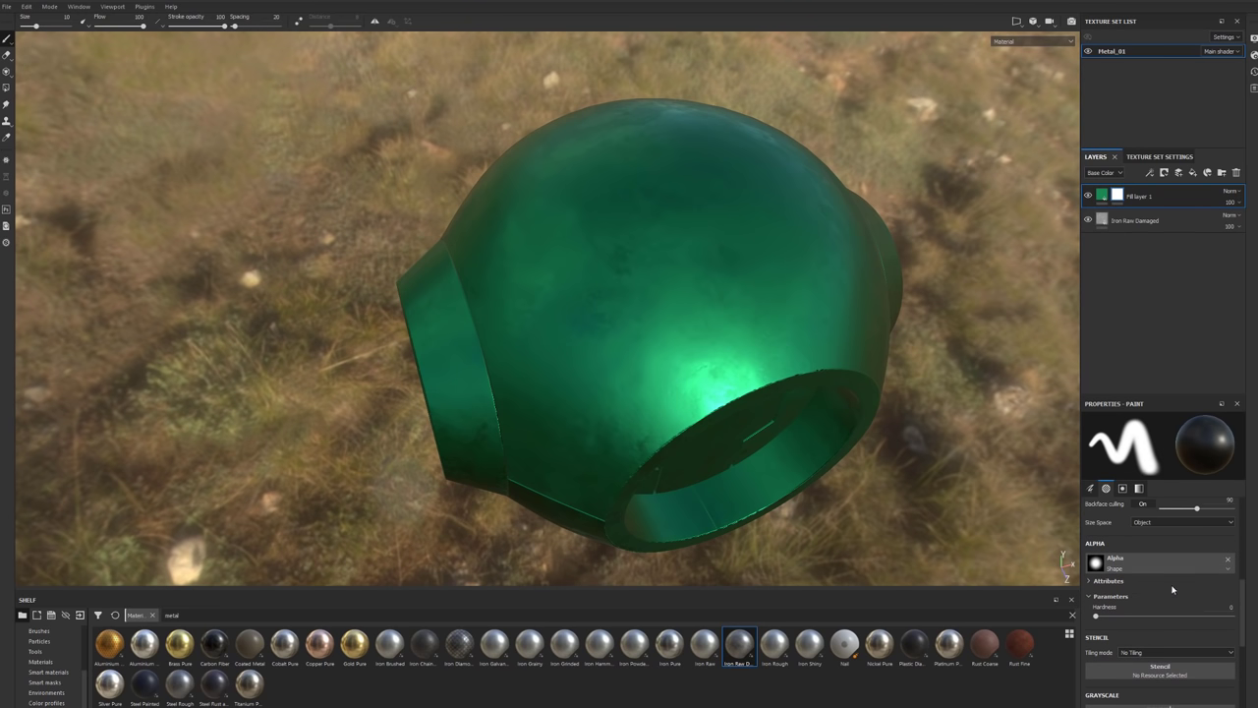
pyautogui.click(1096, 563)
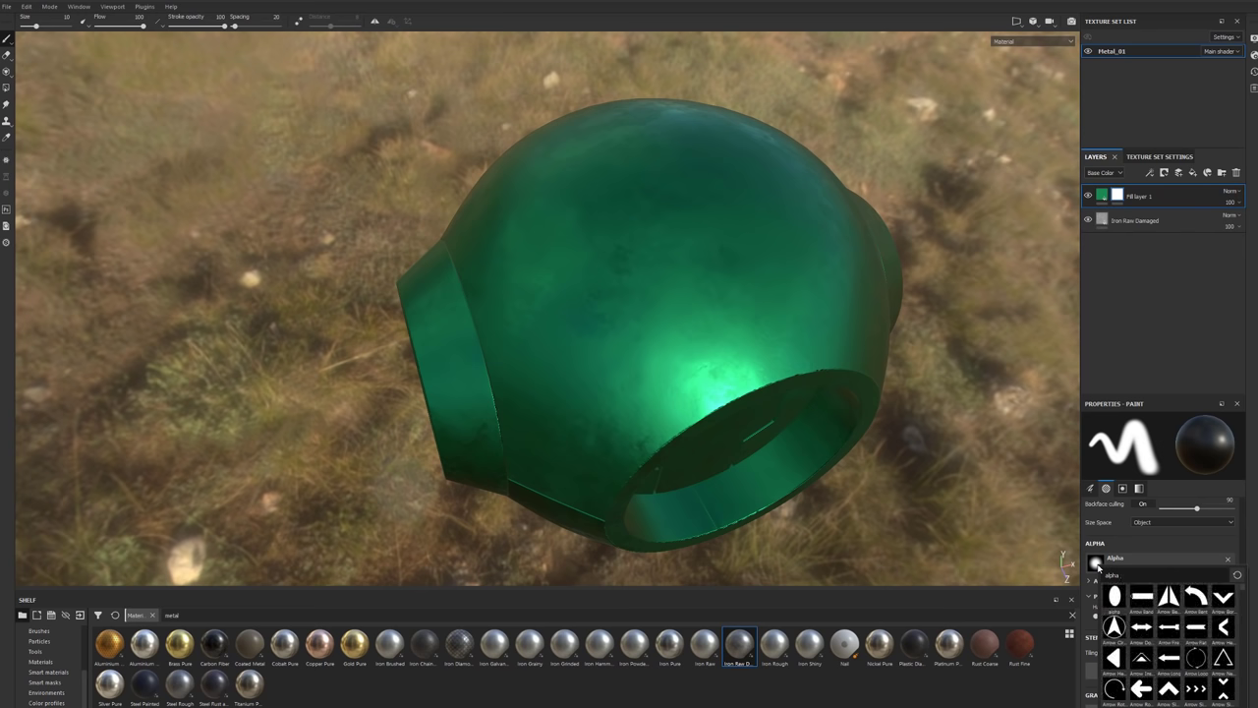
pyautogui.moveTo(1169, 597)
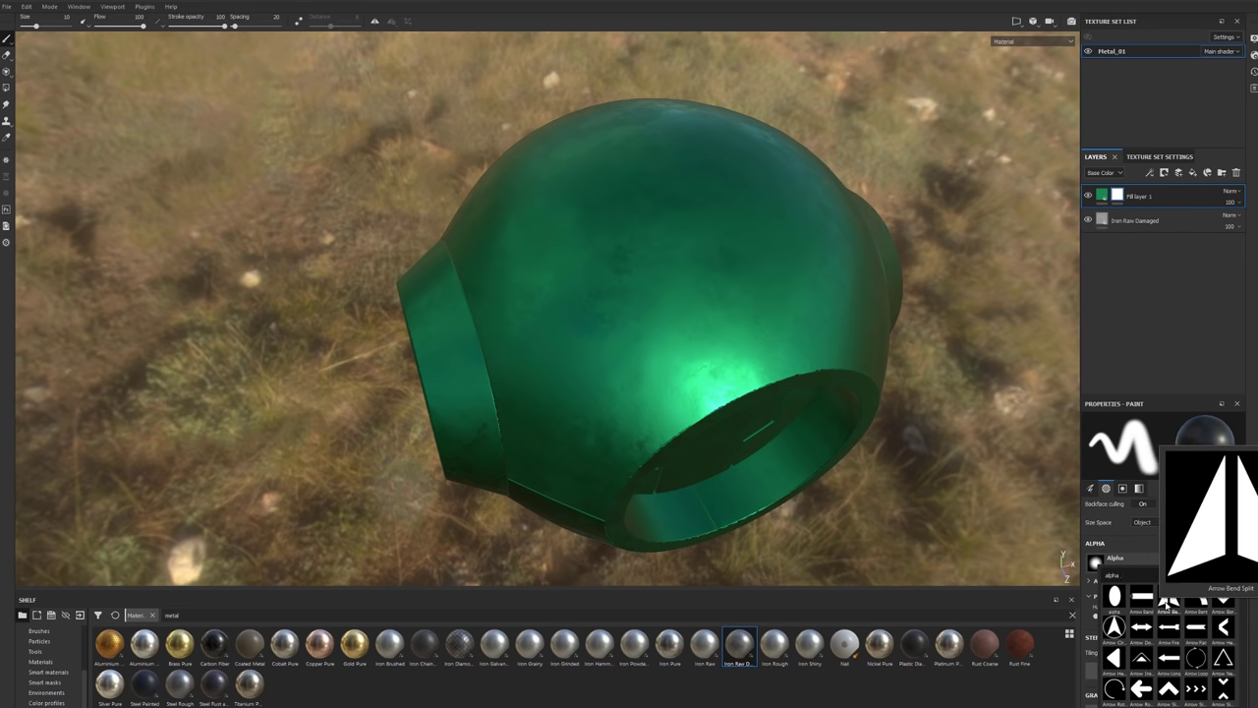
pyautogui.click(1168, 597)
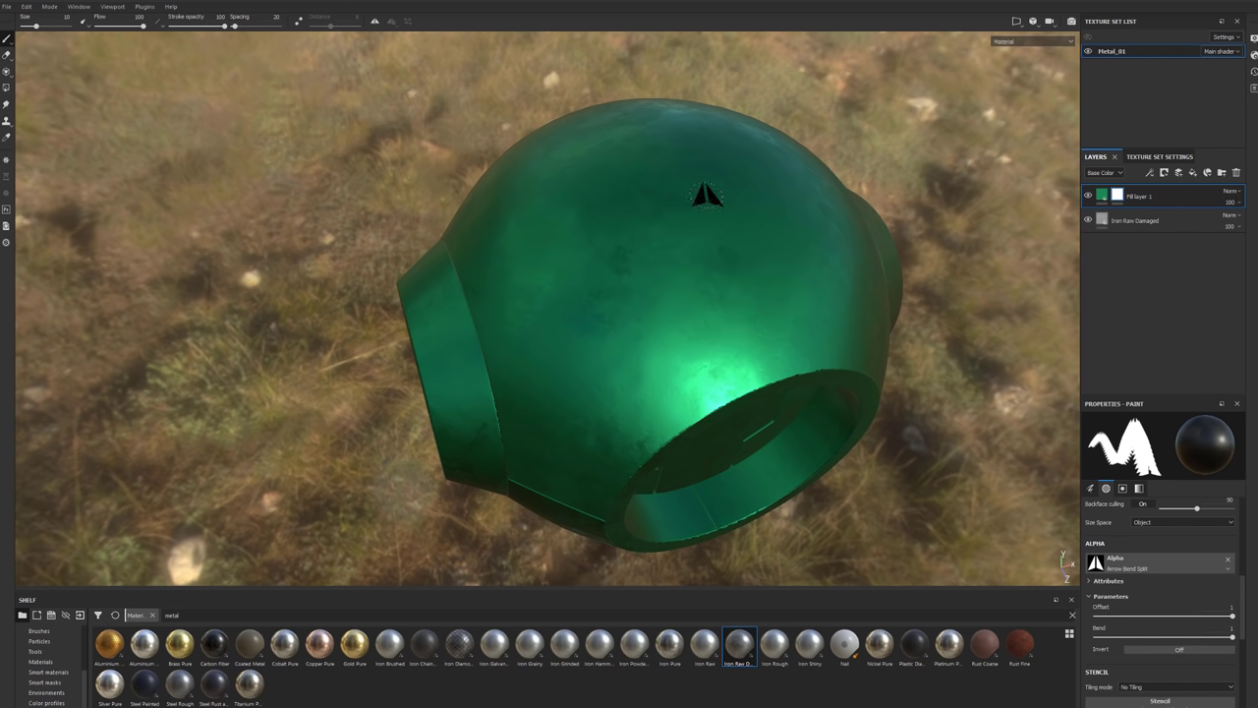
# Test an arrow stroke on the sphere, undo it, and reorient the view.
pyautogui.moveTo(688, 235)
pyautogui.mouseDown()
pyautogui.moveTo(706, 332)
pyautogui.moveTo(768, 214)
pyautogui.moveTo(612, 254)
pyautogui.mouseUp()
pyautogui.hotkey('ctrl', 'z')
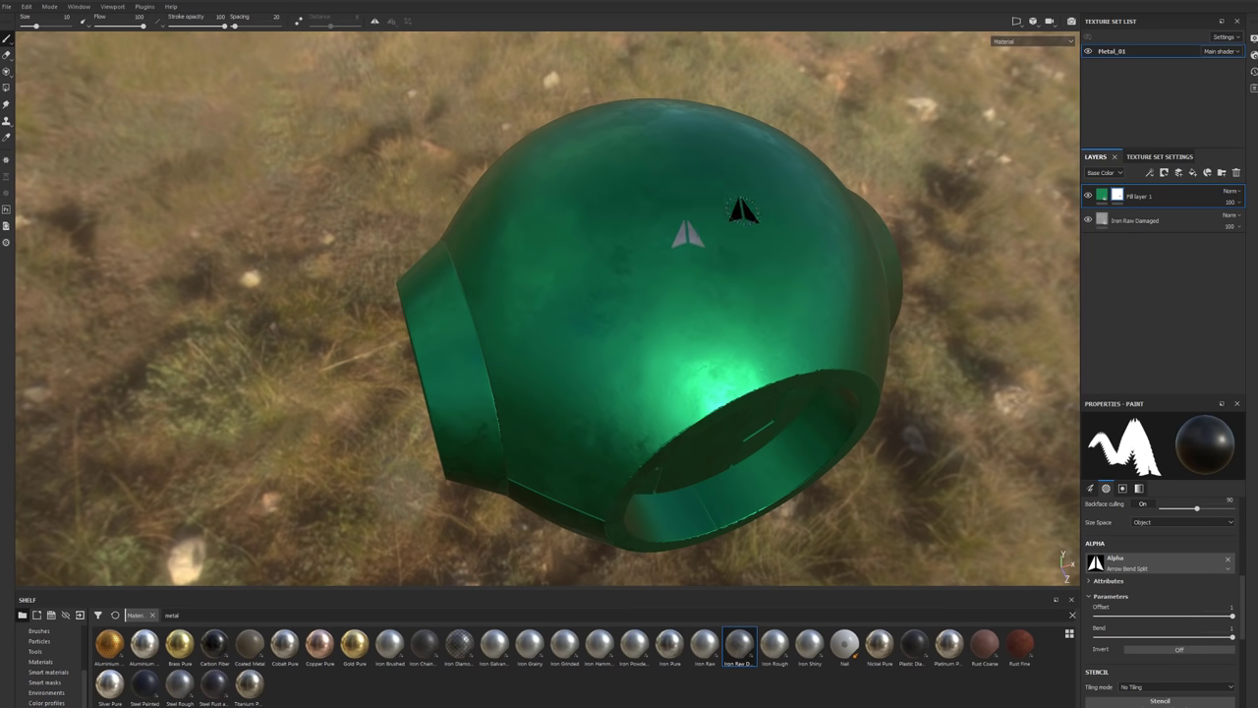
pyautogui.keyDown('alt'); pyautogui.moveTo(741, 216); pyautogui.dragTo(711, 285); pyautogui.keyUp('alt')
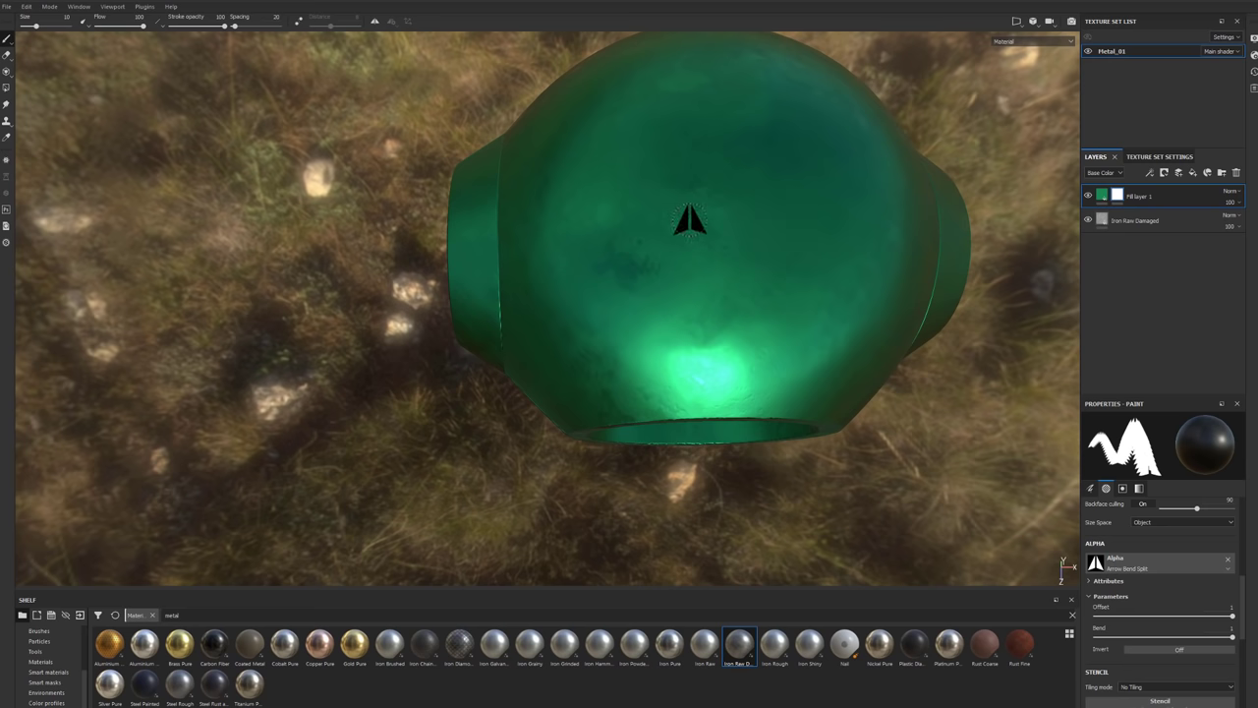
pyautogui.keyDown('alt'); pyautogui.moveTo(690, 220); pyautogui.dragTo(691, 209); pyautogui.keyUp('alt')
pyautogui.scroll(3, 1164, 552)
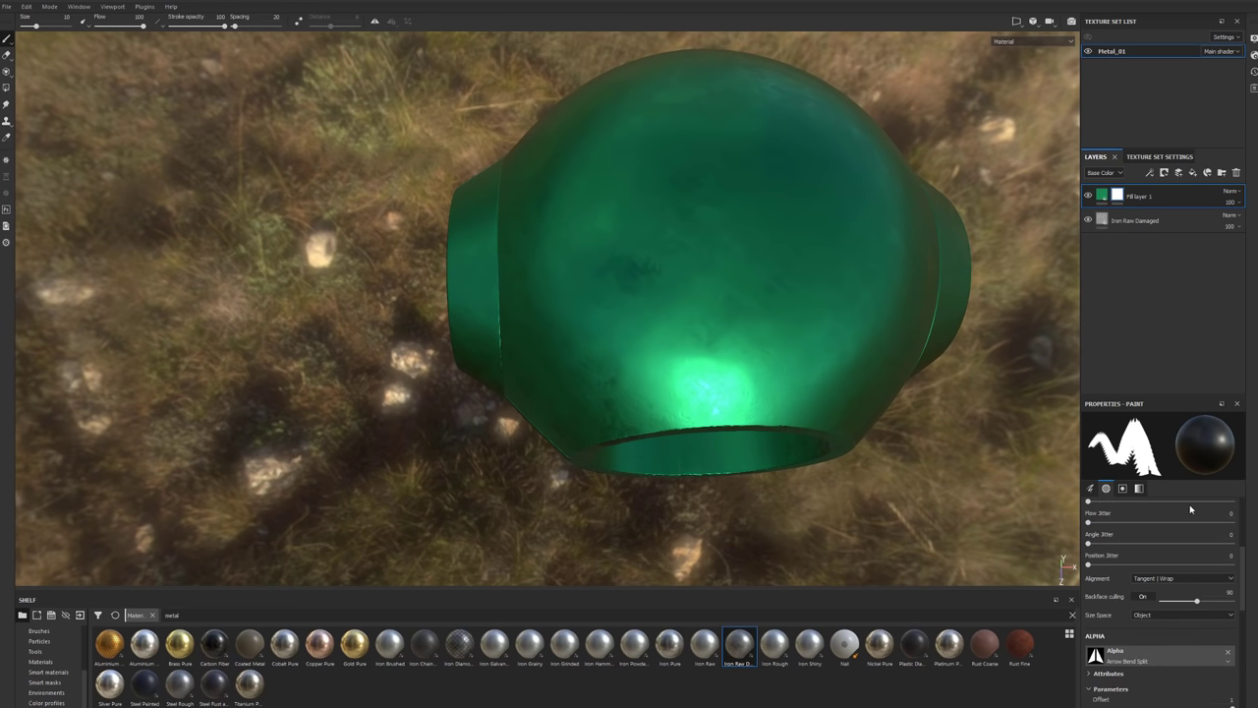
pyautogui.scroll(3, 1100, 551)
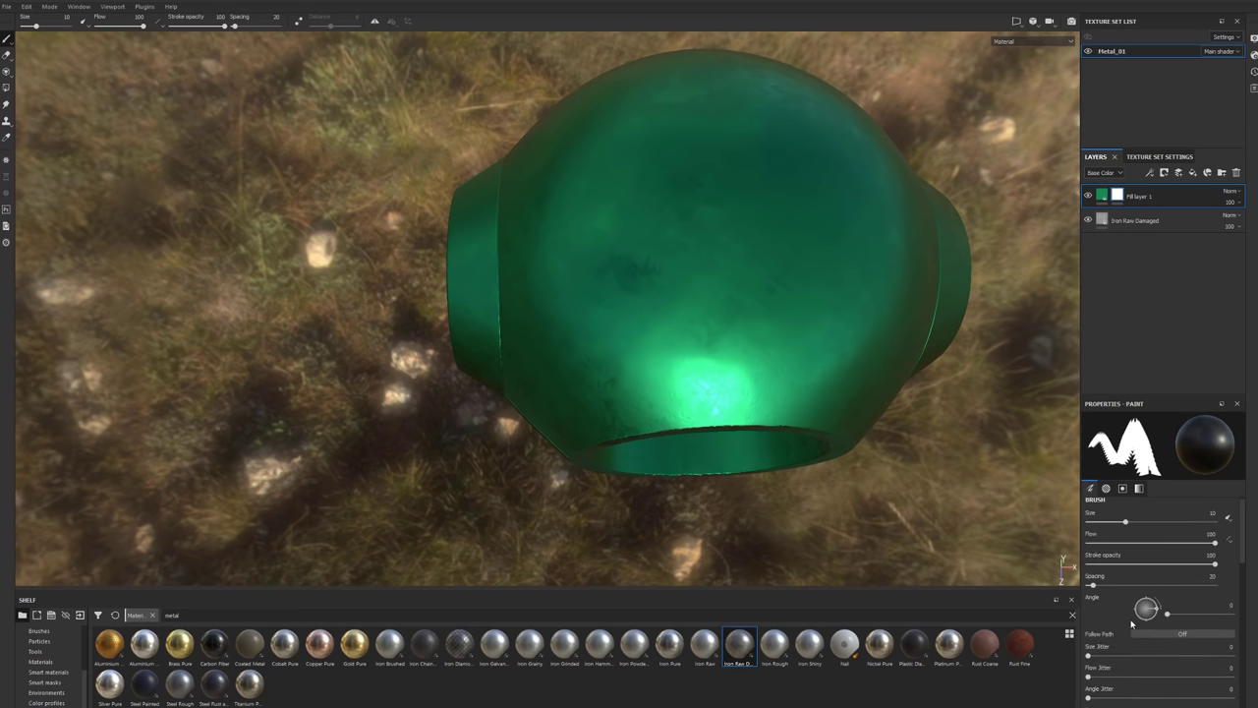
# Enlarge the brush to a size of about 51.6.
pyautogui.moveTo(1127, 526); pyautogui.dragTo(1148, 531)
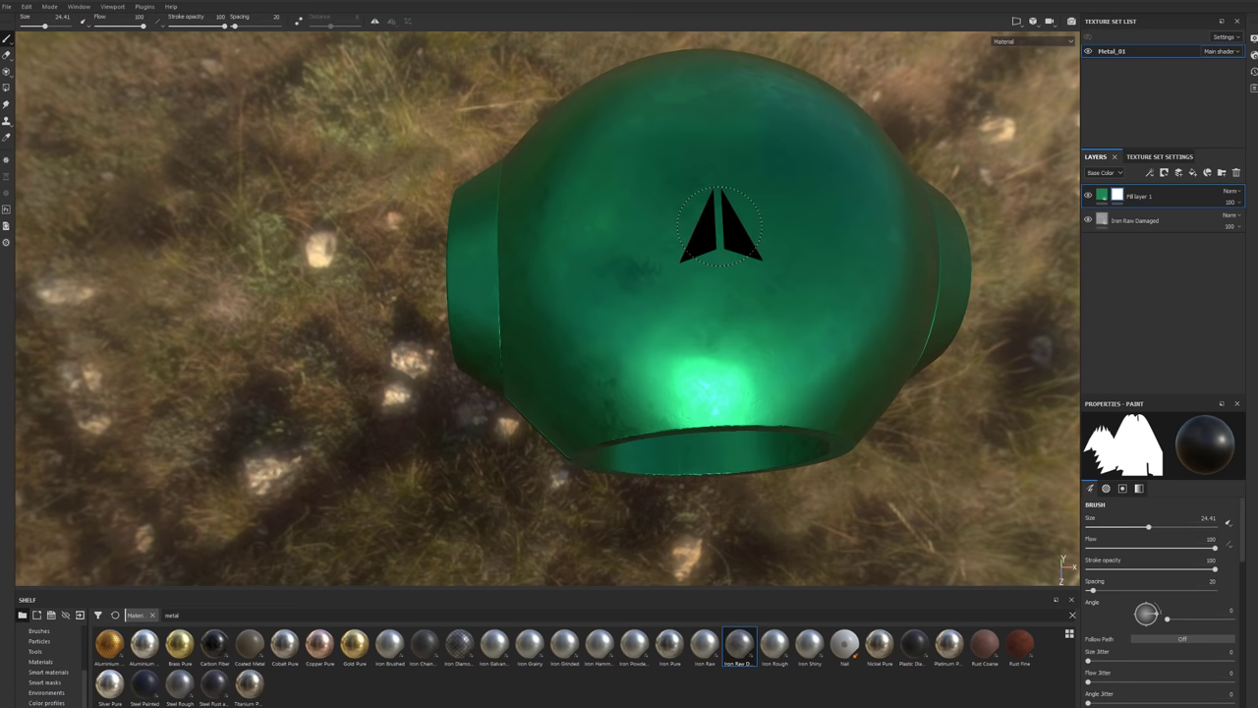
pyautogui.press(']')
pyautogui.press('[')
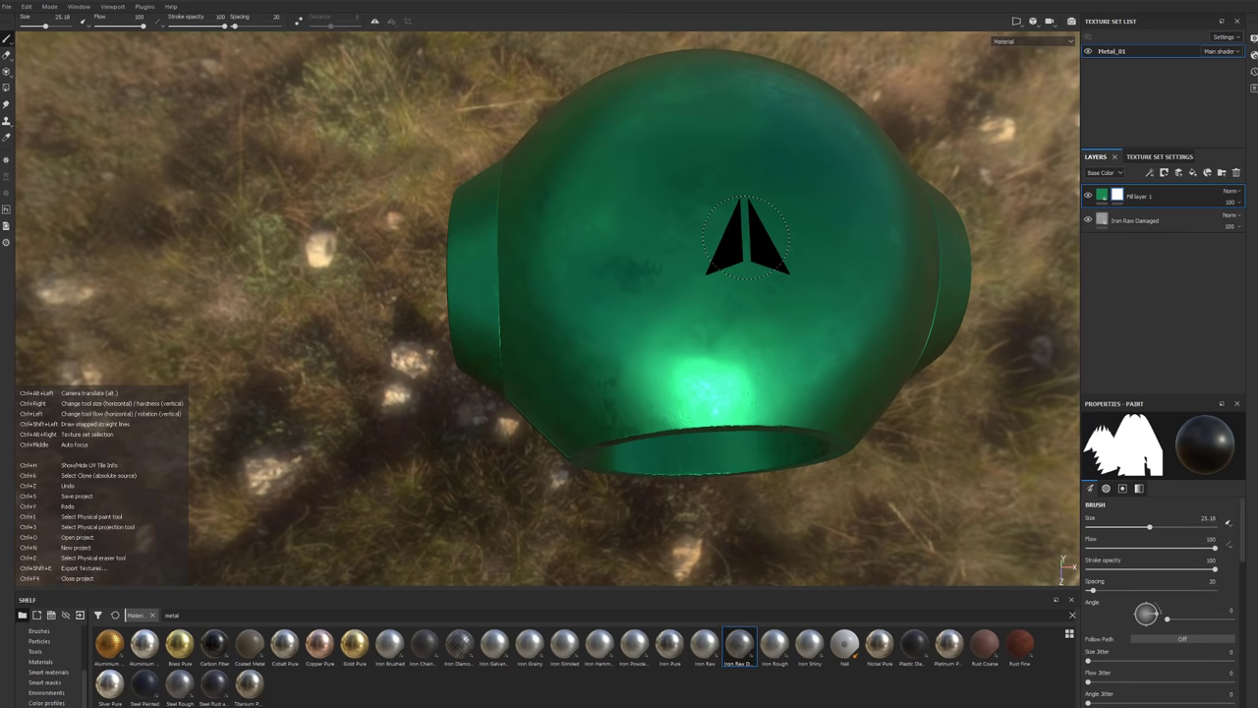
pyautogui.press('[')
pyautogui.press('[')
pyautogui.press('[')
pyautogui.press(']')
pyautogui.press(']')
pyautogui.press(']')
pyautogui.press(']')
pyautogui.press(']')
pyautogui.press(']')
pyautogui.press(']')
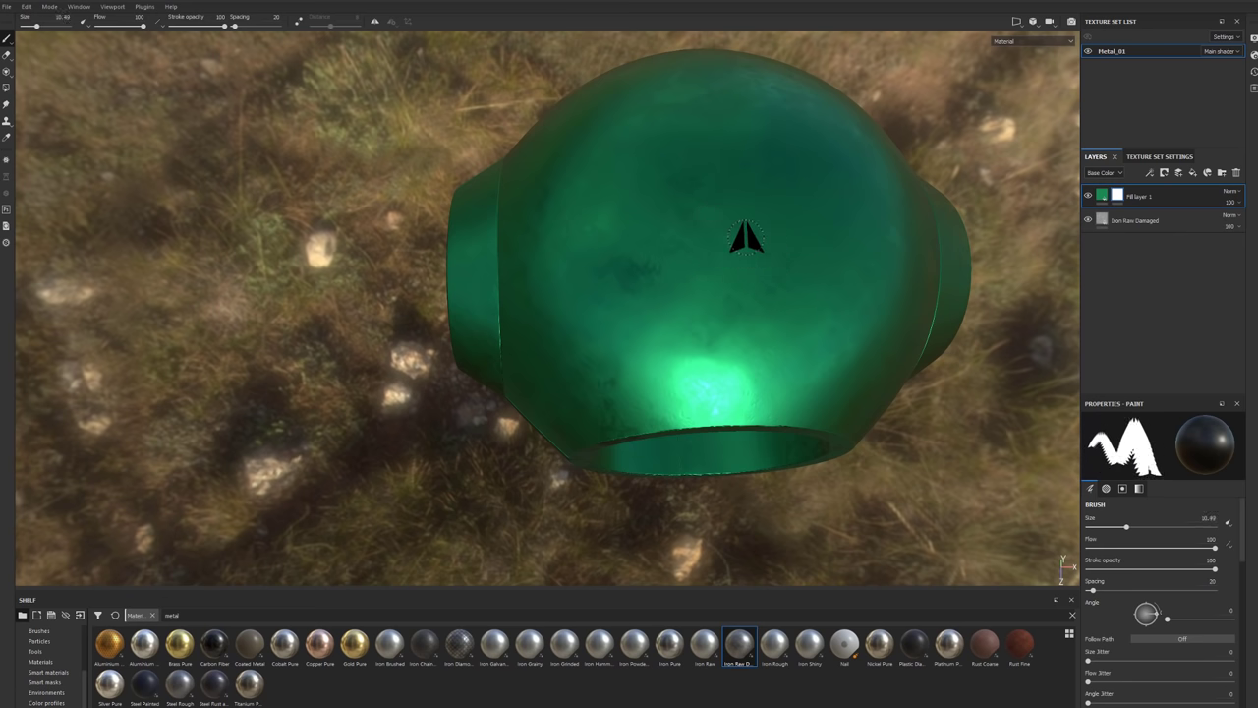
pyautogui.press(']')
pyautogui.press(']')
pyautogui.press(']')
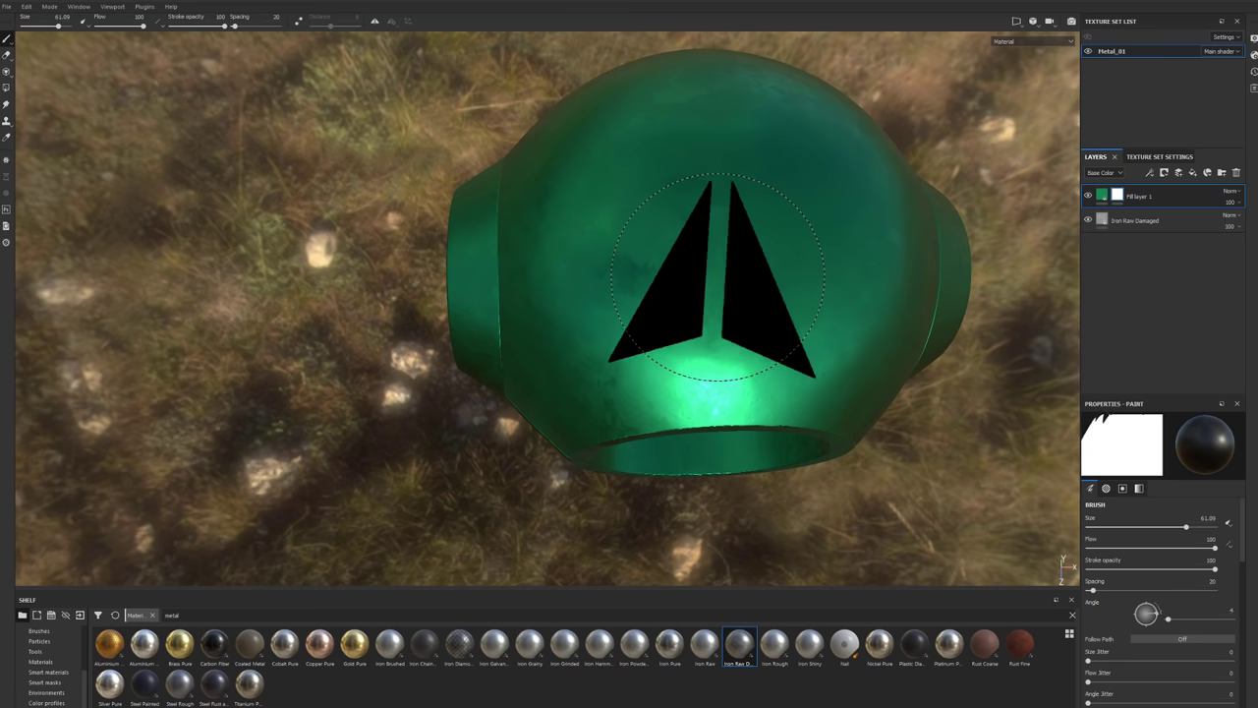
# Rotate the arrow, keep flow at 100, and stamp it on top of the sphere.
pyautogui.keyDown('ctrl'); pyautogui.moveTo(718, 277); pyautogui.dragTo(727, 271); pyautogui.keyUp('ctrl')
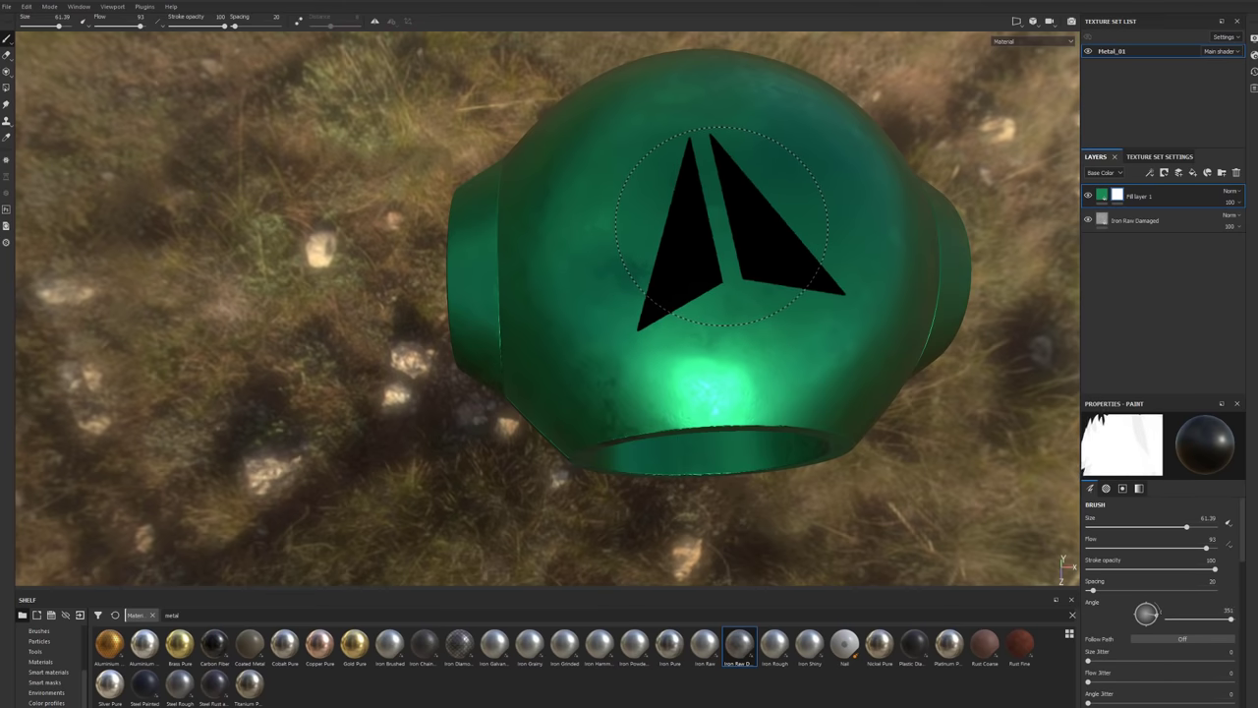
pyautogui.keyDown('ctrl'); pyautogui.moveTo(753, 259); pyautogui.dragTo(707, 259); pyautogui.keyUp('ctrl')
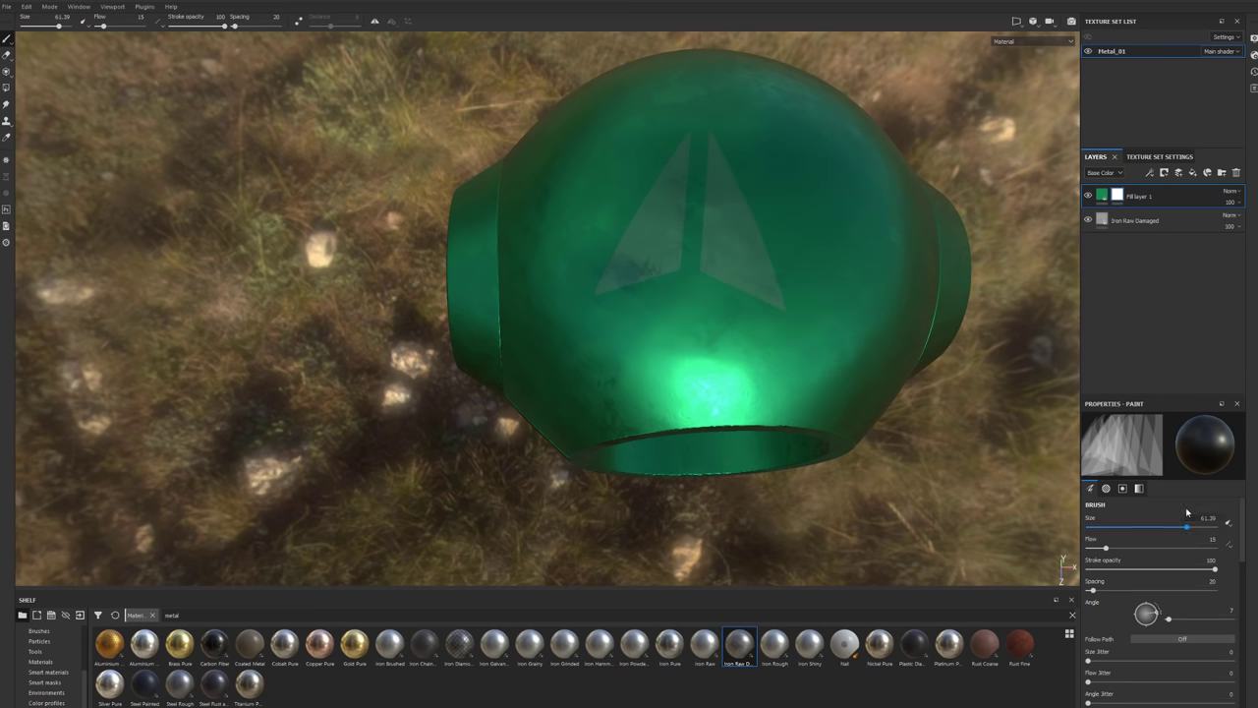
pyautogui.moveTo(1113, 548); pyautogui.dragTo(1218, 548)
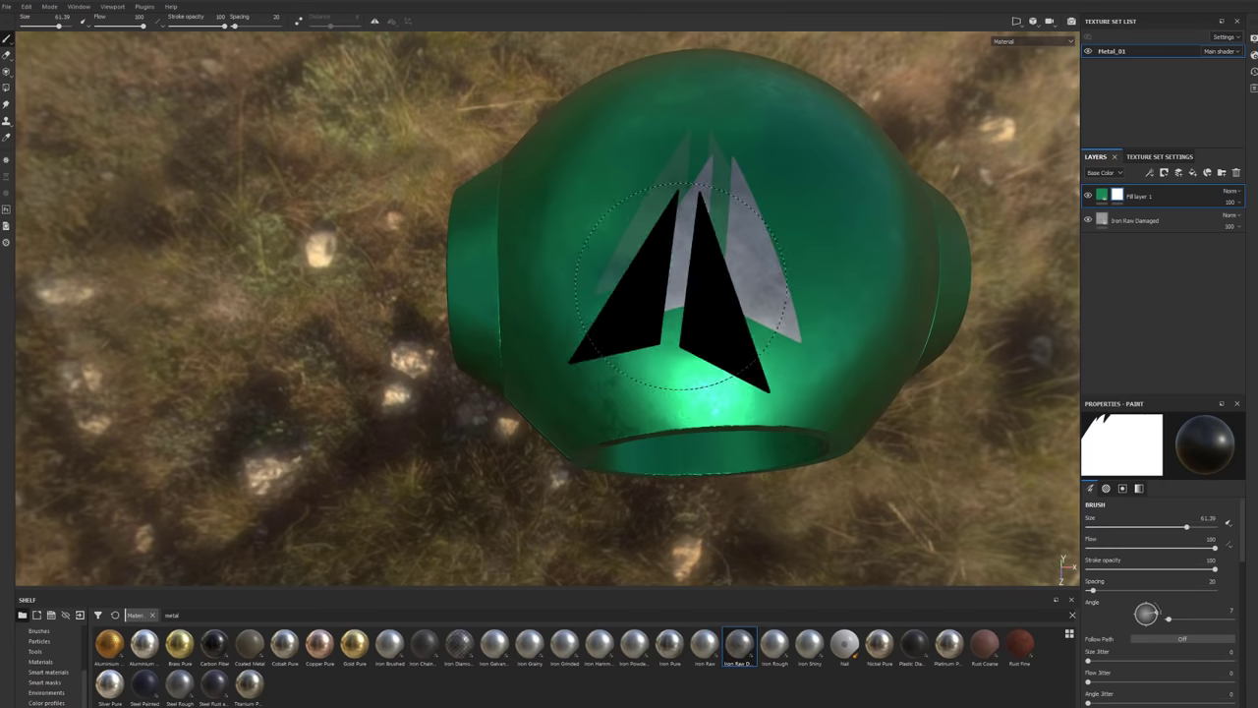
pyautogui.moveTo(674, 253)
pyautogui.keyDown('alt'); pyautogui.mouseDown()
pyautogui.moveTo(674, 224)
pyautogui.moveTo(723, 184)
pyautogui.mouseUp(); pyautogui.keyUp('alt')
pyautogui.click(722, 185)
pyautogui.moveTo(688, 394)
pyautogui.keyDown('alt'); pyautogui.mouseDown()
pyautogui.moveTo(747, 324)
pyautogui.moveTo(672, 289)
pyautogui.moveTo(771, 332)
pyautogui.moveTo(725, 353)
pyautogui.moveTo(688, 309)
pyautogui.mouseUp(); pyautogui.keyUp('alt')
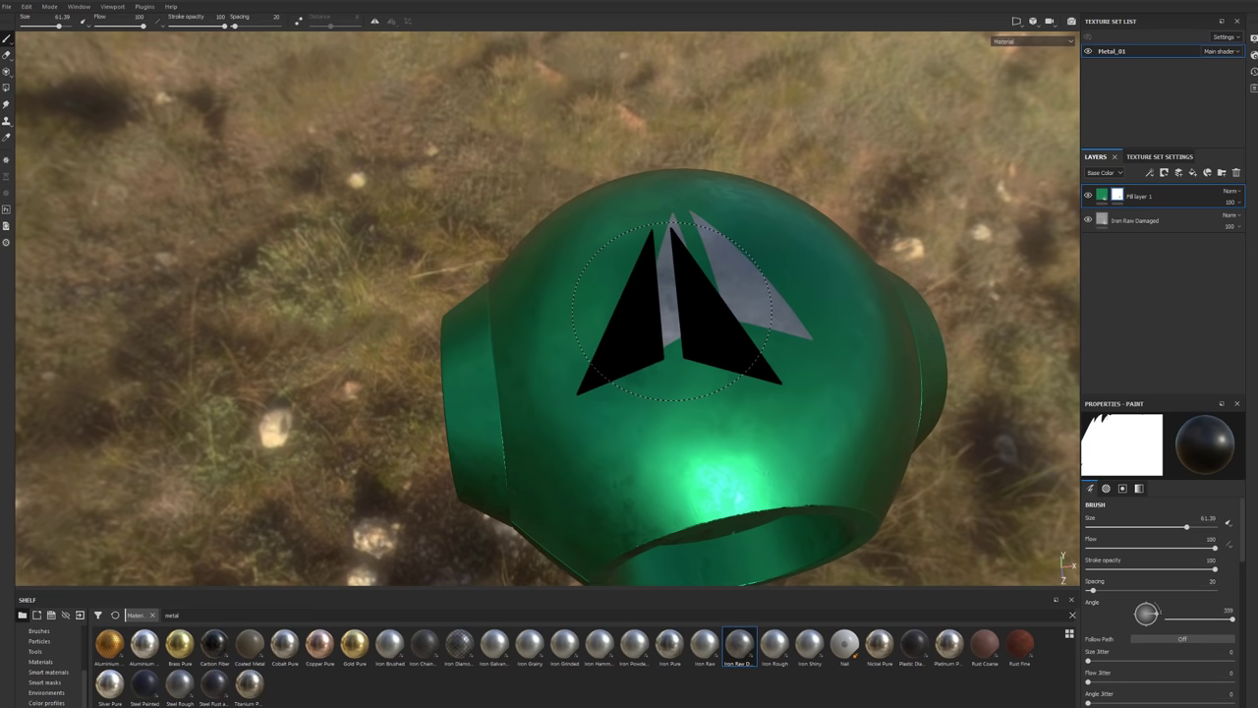
pyautogui.moveTo(688, 309); pyautogui.dragTo(758, 351, button='middle')
# Enable the height channel on Fill layer 1 and set its height to about -0.37.
pyautogui.click(1160, 194)
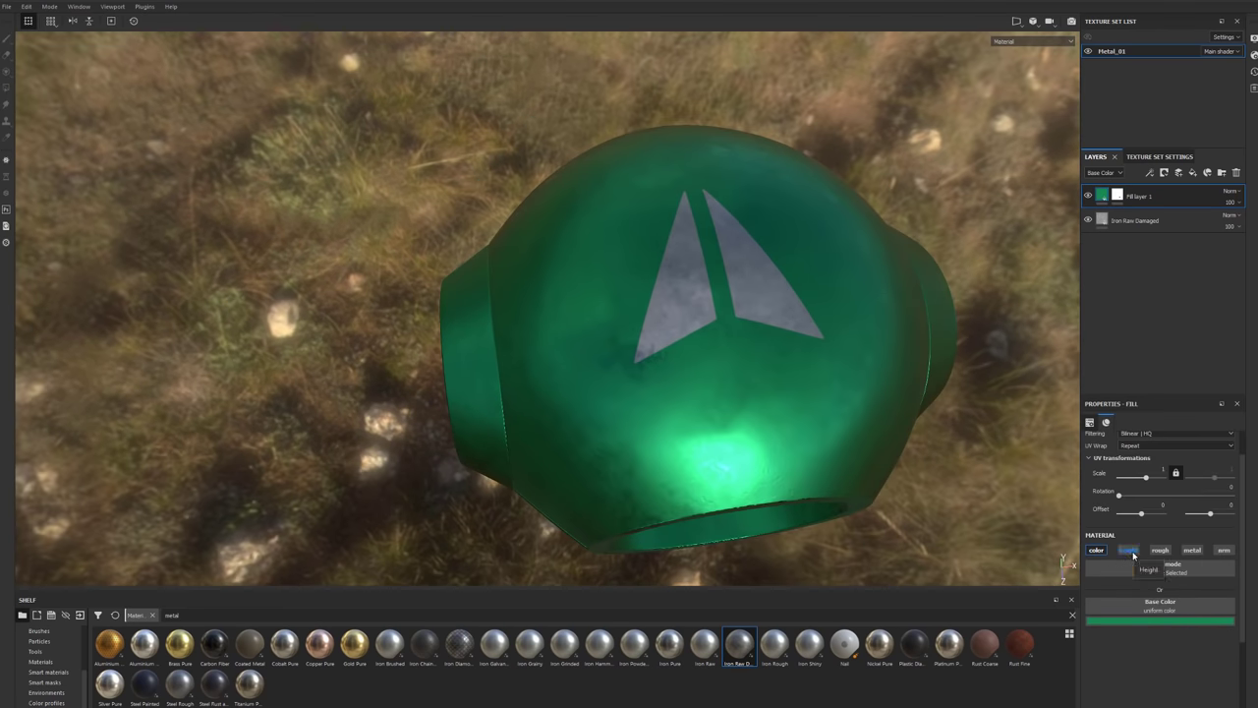
pyautogui.click(1128, 550)
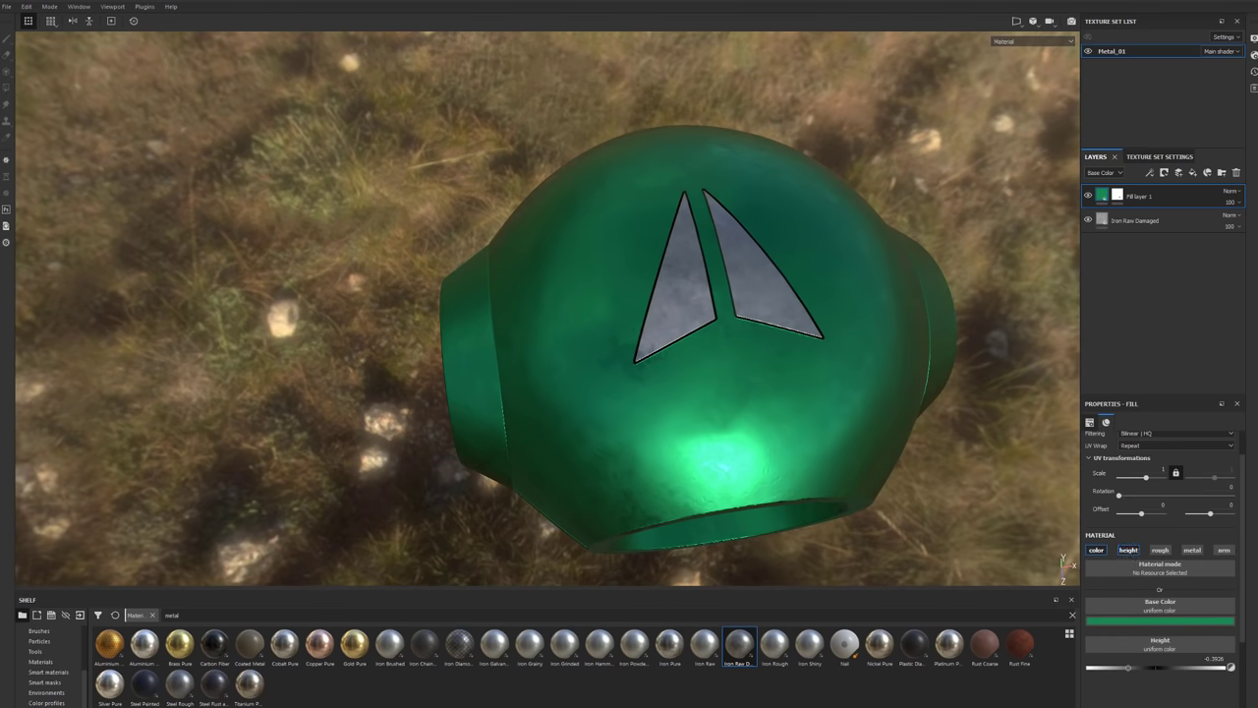
pyautogui.doubleClick(1167, 200)
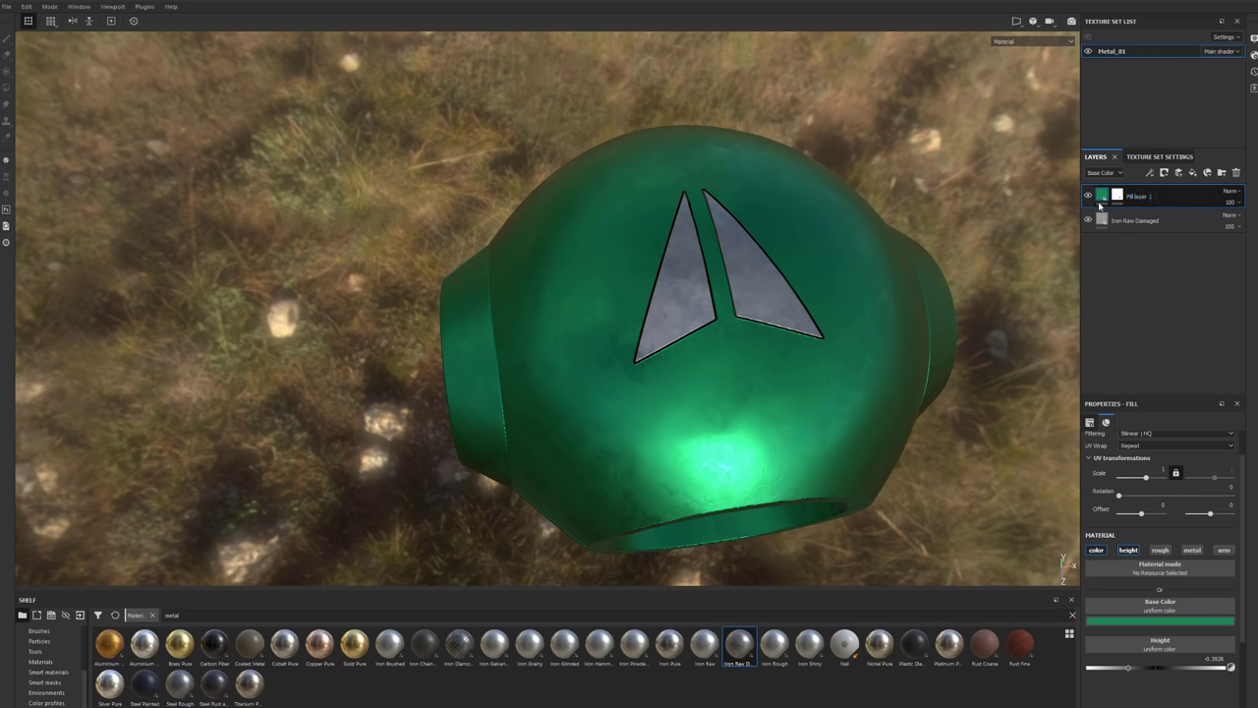
pyautogui.click(1122, 196)
pyautogui.click(1097, 193)
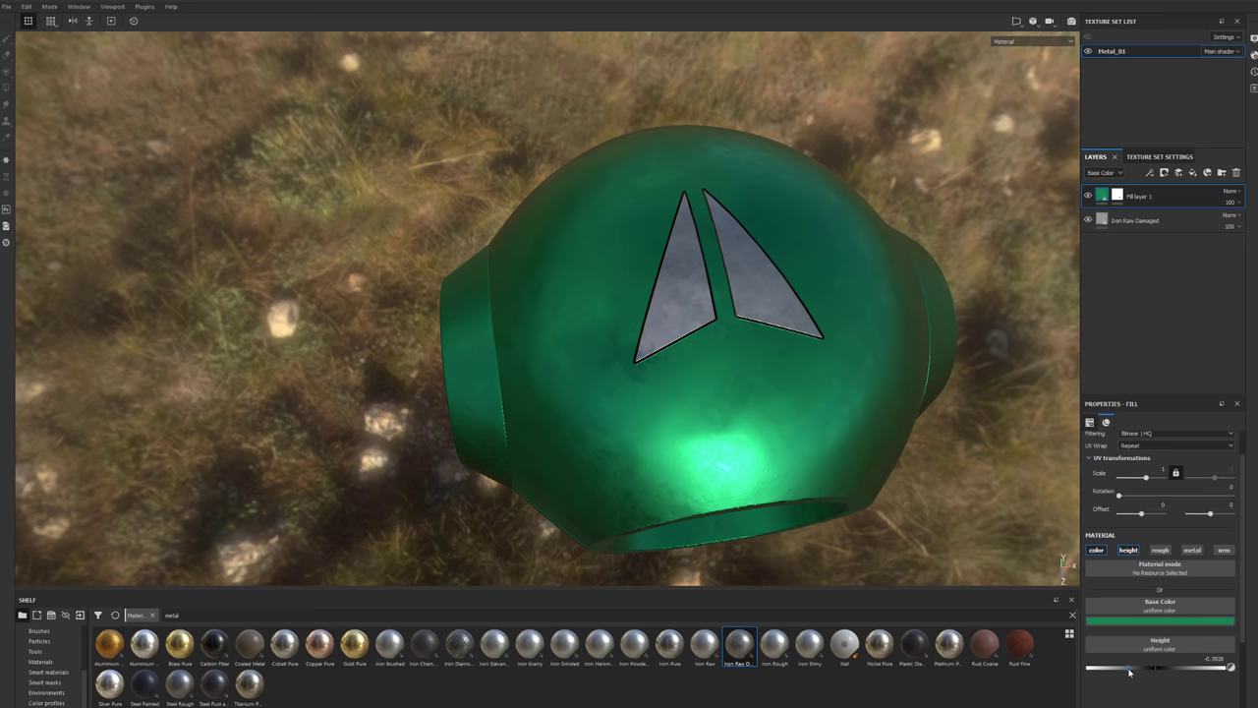
pyautogui.moveTo(1137, 669); pyautogui.dragTo(1140, 671)
pyautogui.moveTo(785, 339)
pyautogui.keyDown('alt'); pyautogui.mouseDown()
pyautogui.moveTo(766, 314)
pyautogui.moveTo(747, 324)
pyautogui.moveTo(725, 273)
pyautogui.mouseUp(); pyautogui.keyUp('alt')
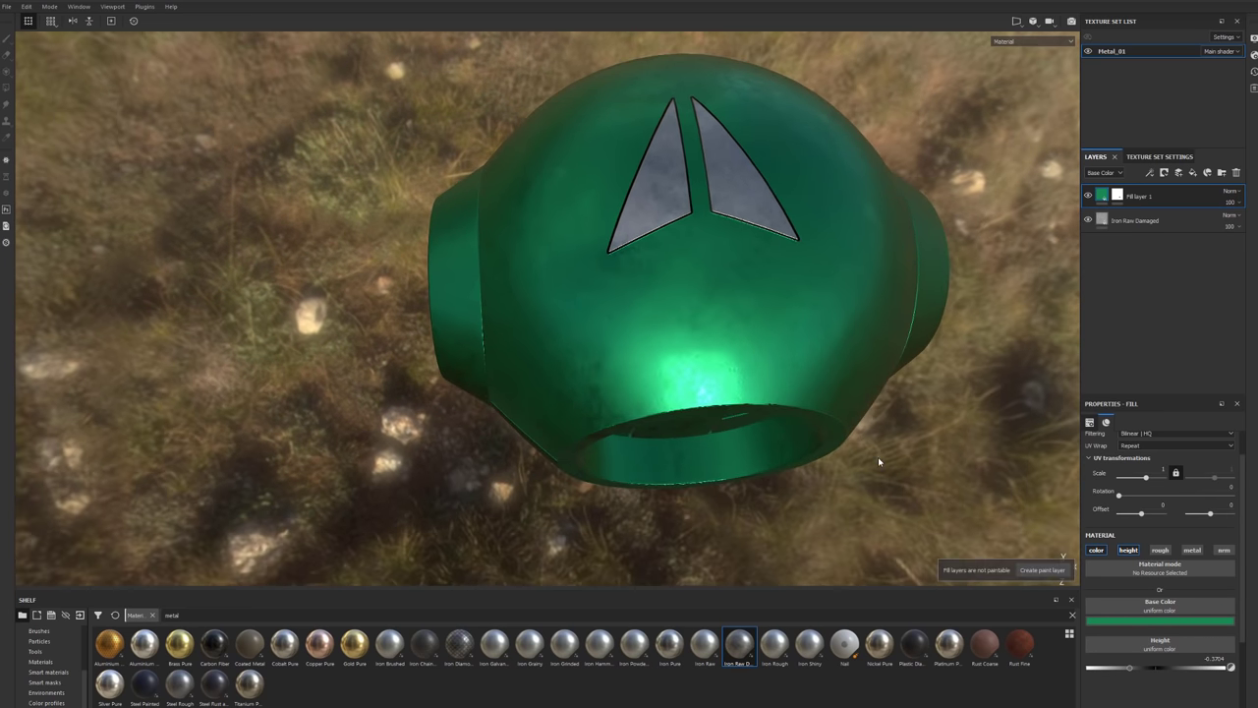
# Switch to painting and select Fill layer 1's mask, opening its mask options.
pyautogui.press('1')
pyautogui.click(1118, 197)
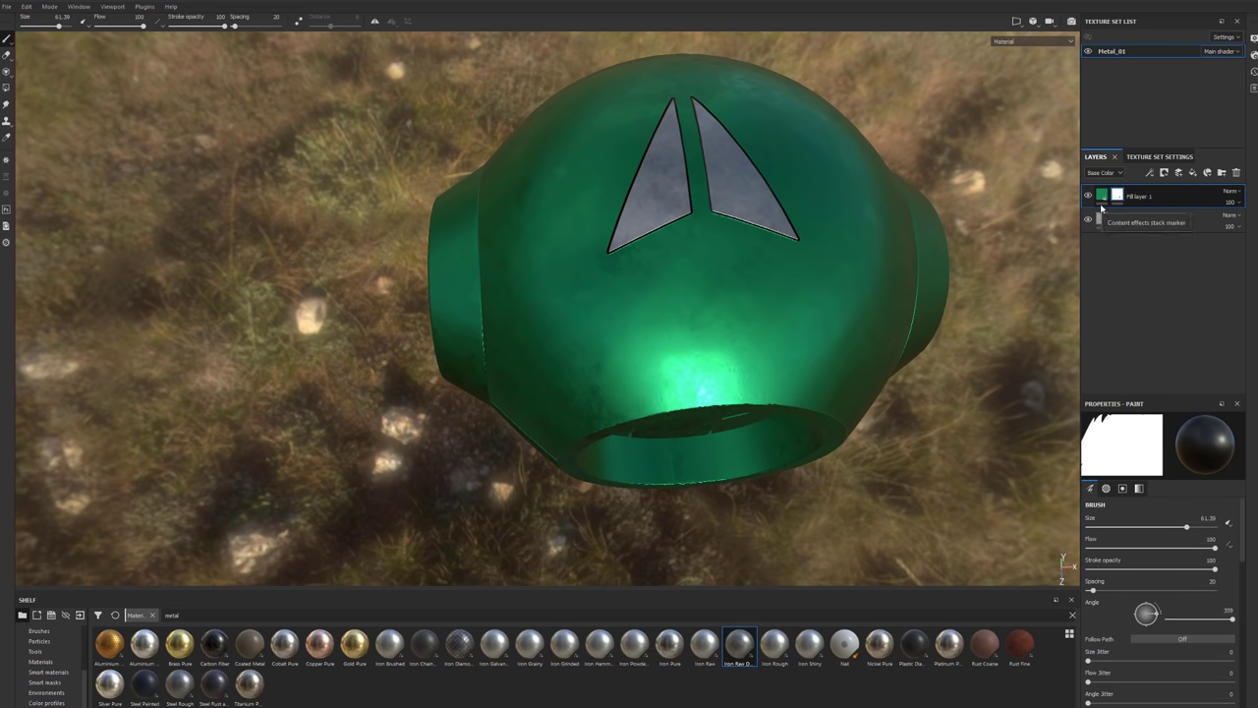
pyautogui.click(1103, 196)
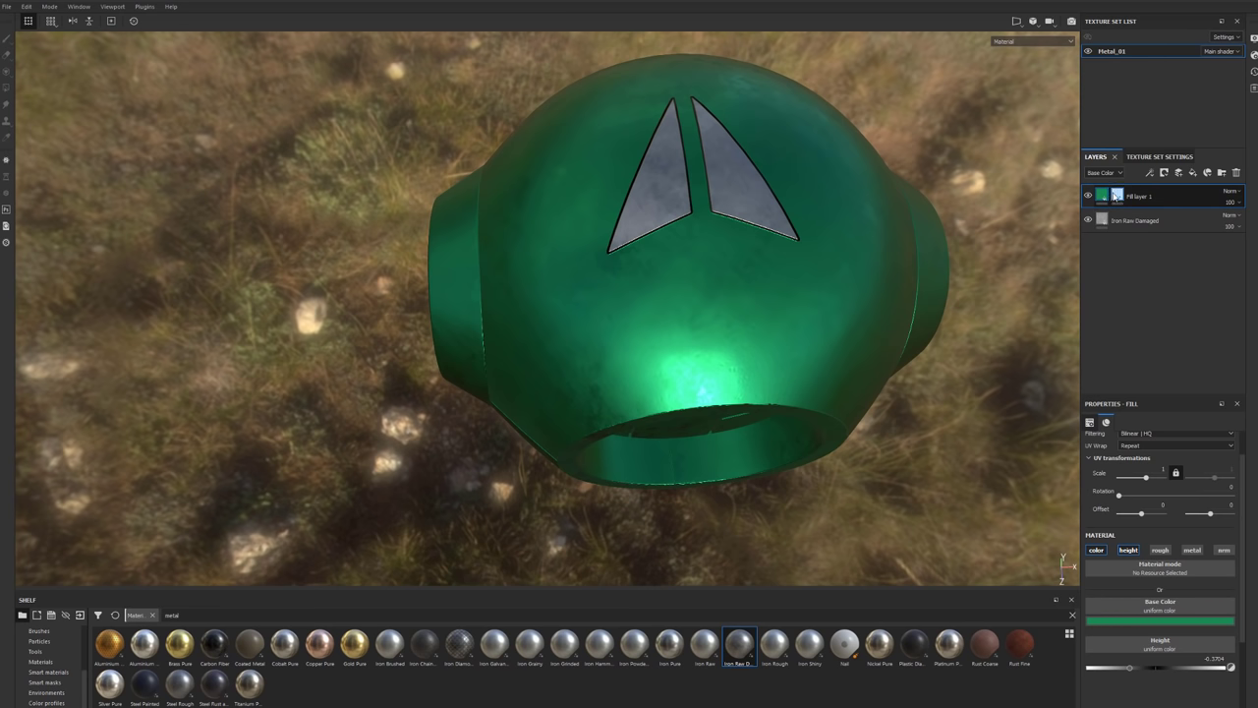
pyautogui.click(1117, 195)
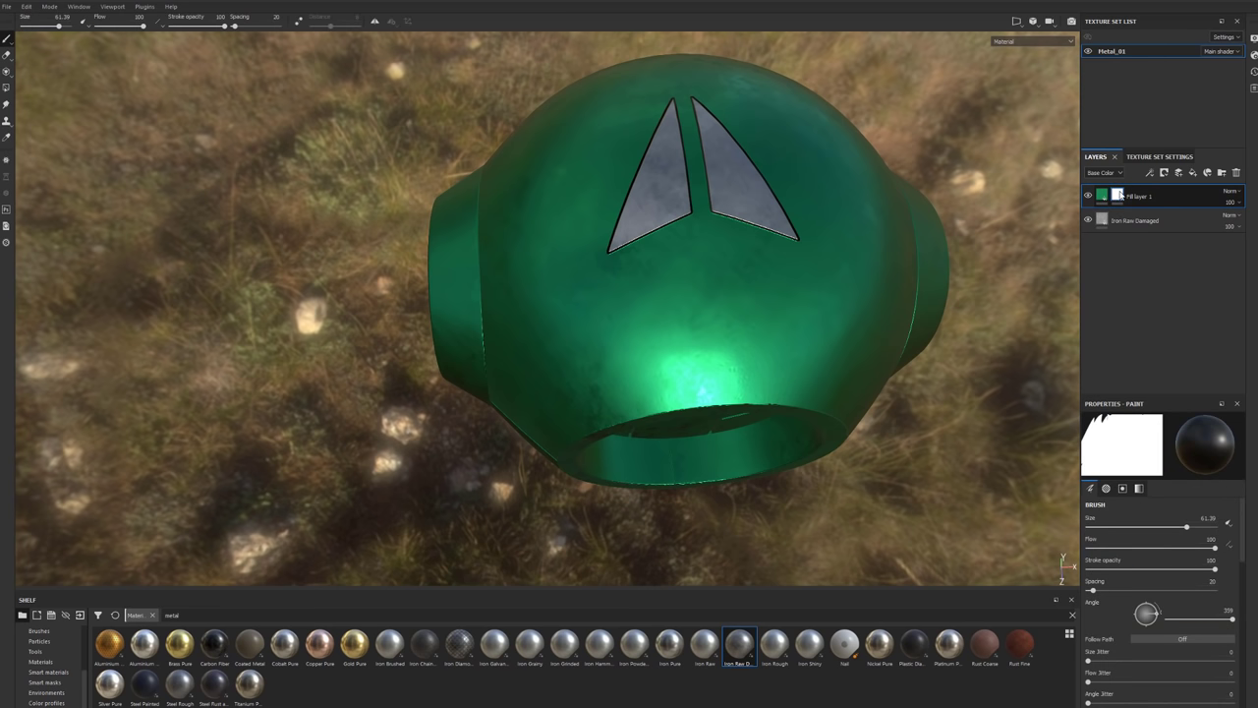
pyautogui.rightClick(1120, 194)
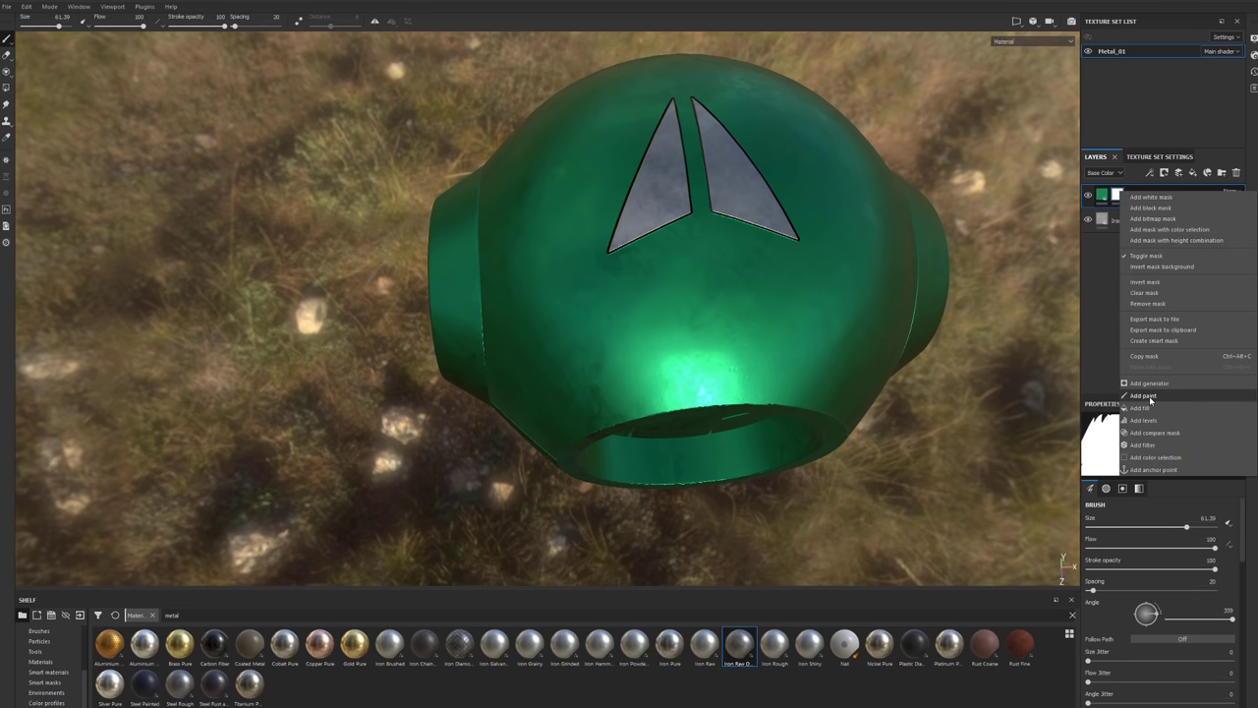
# Rotate and shrink the arrow alpha, then stamp a downward arrow into the mask below the first.
pyautogui.click(1103, 196)
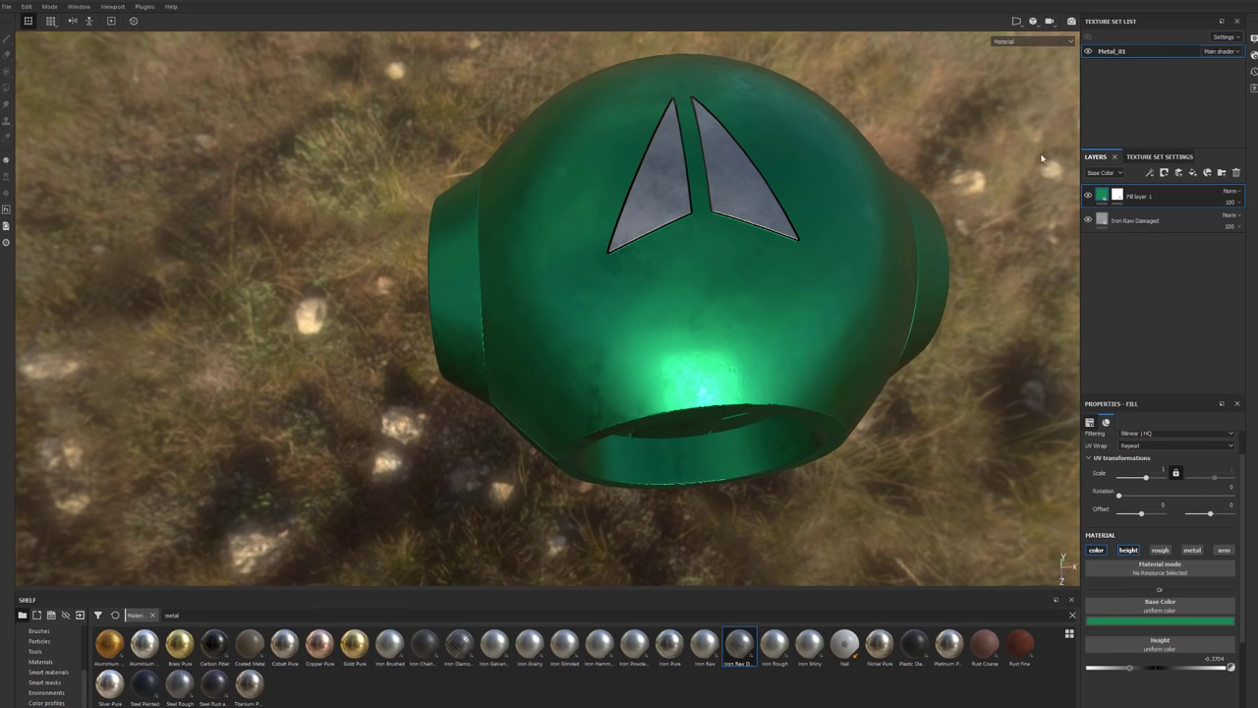
pyautogui.click(1117, 196)
pyautogui.press('1')
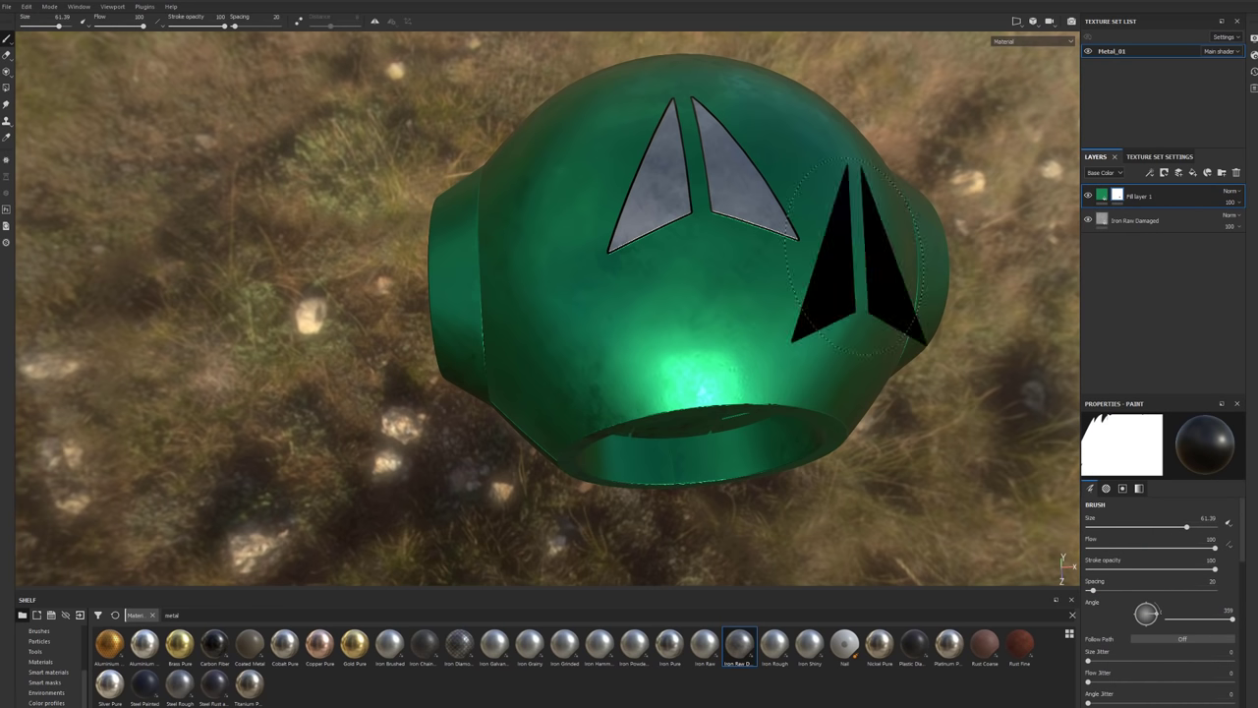
pyautogui.moveTo(855, 255)
pyautogui.keyDown('alt'); pyautogui.mouseDown()
pyautogui.moveTo(652, 289)
pyautogui.moveTo(702, 309)
pyautogui.moveTo(682, 269)
pyautogui.moveTo(706, 307)
pyautogui.mouseUp(); pyautogui.keyUp('alt')
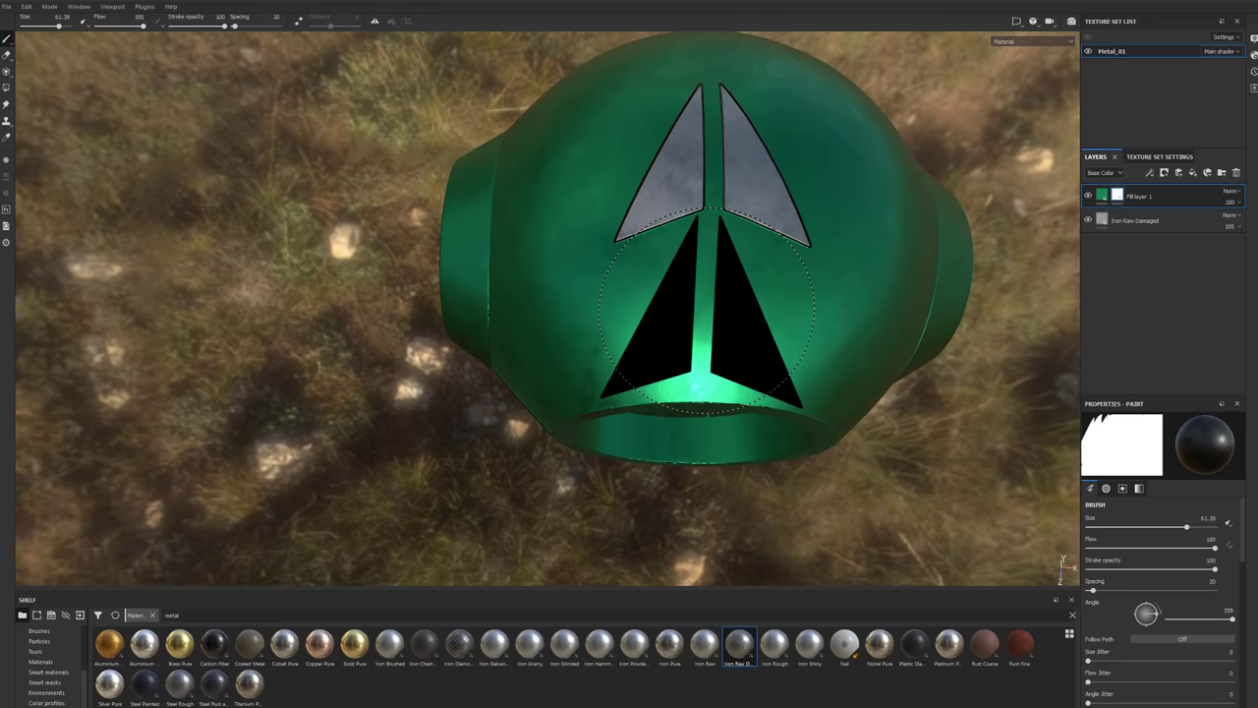
pyautogui.moveTo(707, 307)
pyautogui.keyDown('shift'); pyautogui.mouseDown(button='right')
pyautogui.moveTo(639, 307)
pyautogui.moveTo(678, 307)
pyautogui.mouseUp(button='right'); pyautogui.keyUp('shift')
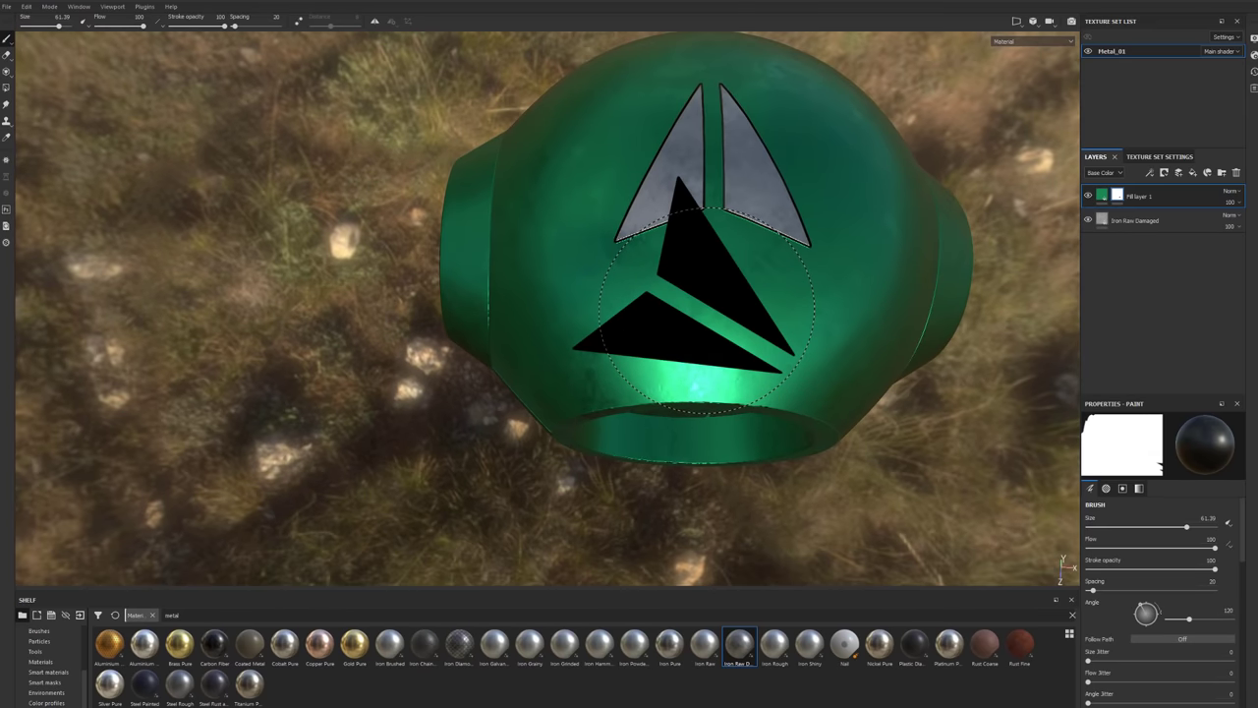
pyautogui.keyDown('ctrl'); pyautogui.moveTo(705, 310); pyautogui.dragTo(699, 334); pyautogui.keyUp('ctrl')
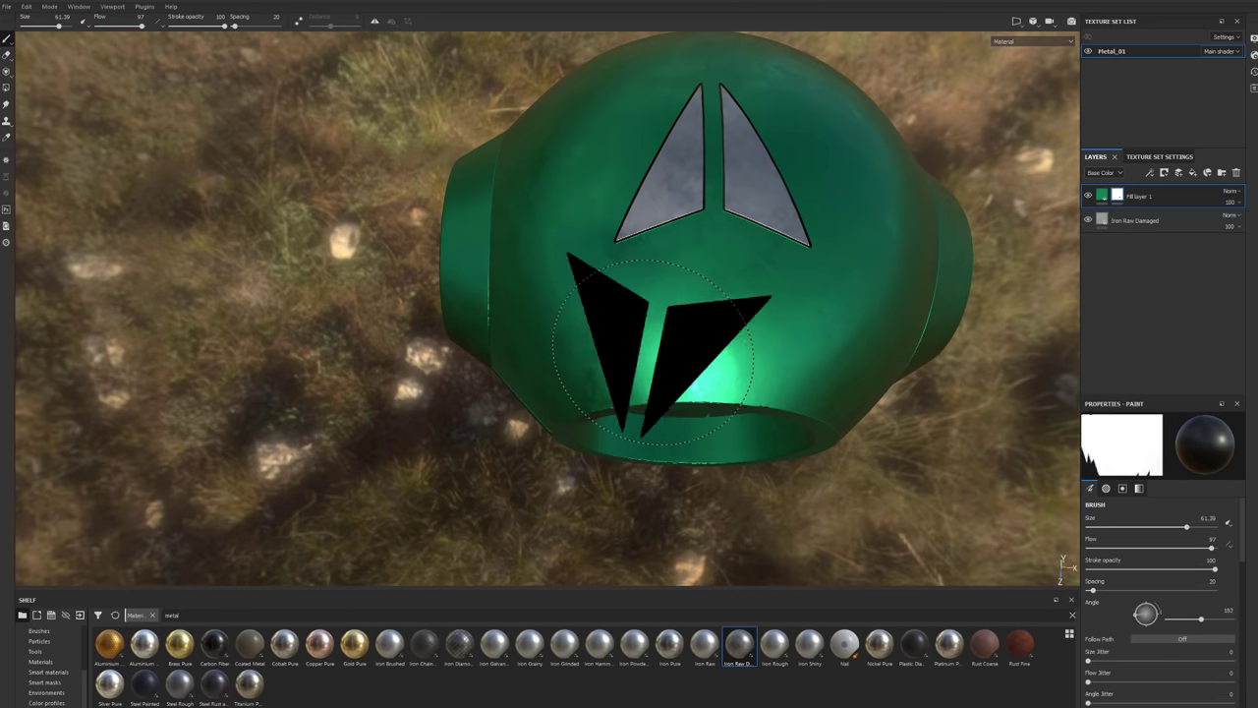
pyautogui.keyDown('ctrl'); pyautogui.moveTo(653, 351); pyautogui.dragTo(609, 344, button='right'); pyautogui.keyUp('ctrl')
pyautogui.keyDown('shift'); pyautogui.moveTo(714, 302); pyautogui.dragTo(703, 302, button='right'); pyautogui.keyUp('shift')
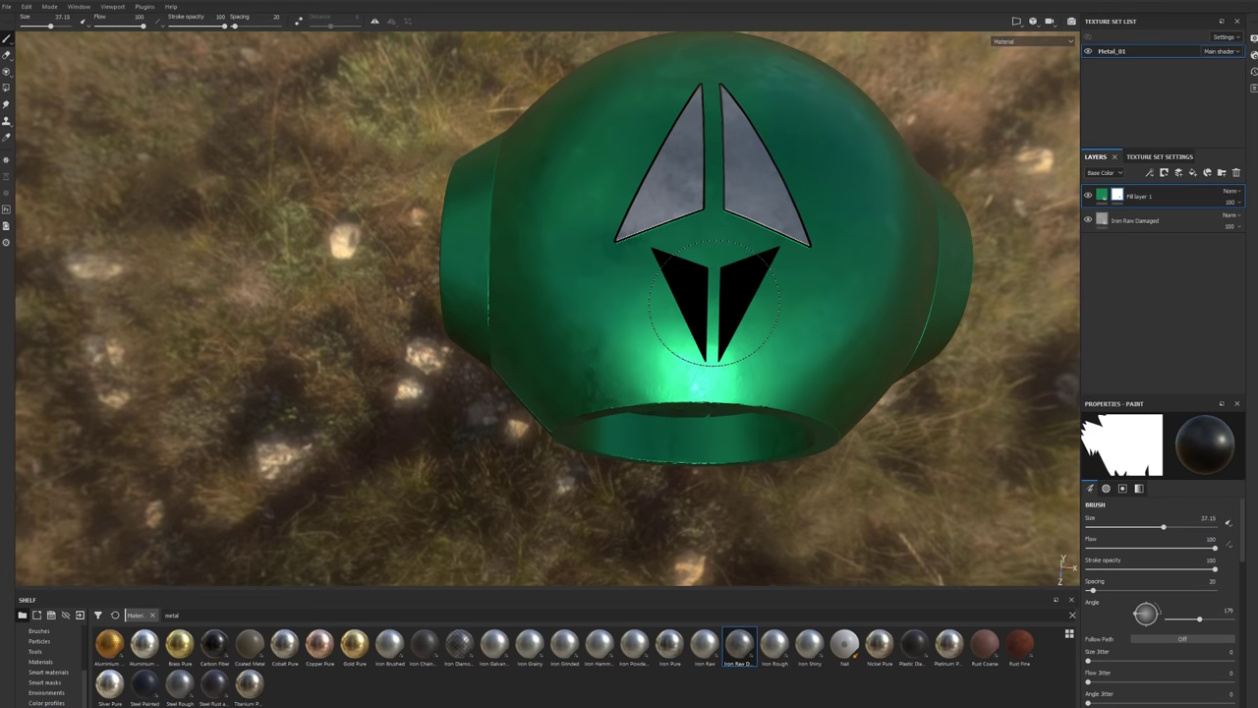
# Rotate the environment lighting and orbit the sphere back to a frontal view.
pyautogui.moveTo(710, 307)
pyautogui.keyDown('alt'); pyautogui.mouseDown()
pyautogui.moveTo(629, 324)
pyautogui.moveTo(688, 285)
pyautogui.mouseUp(); pyautogui.keyUp('alt')
pyautogui.keyDown('shift'); pyautogui.moveTo(688, 413); pyautogui.dragTo(599, 419, button='right'); pyautogui.keyUp('shift')
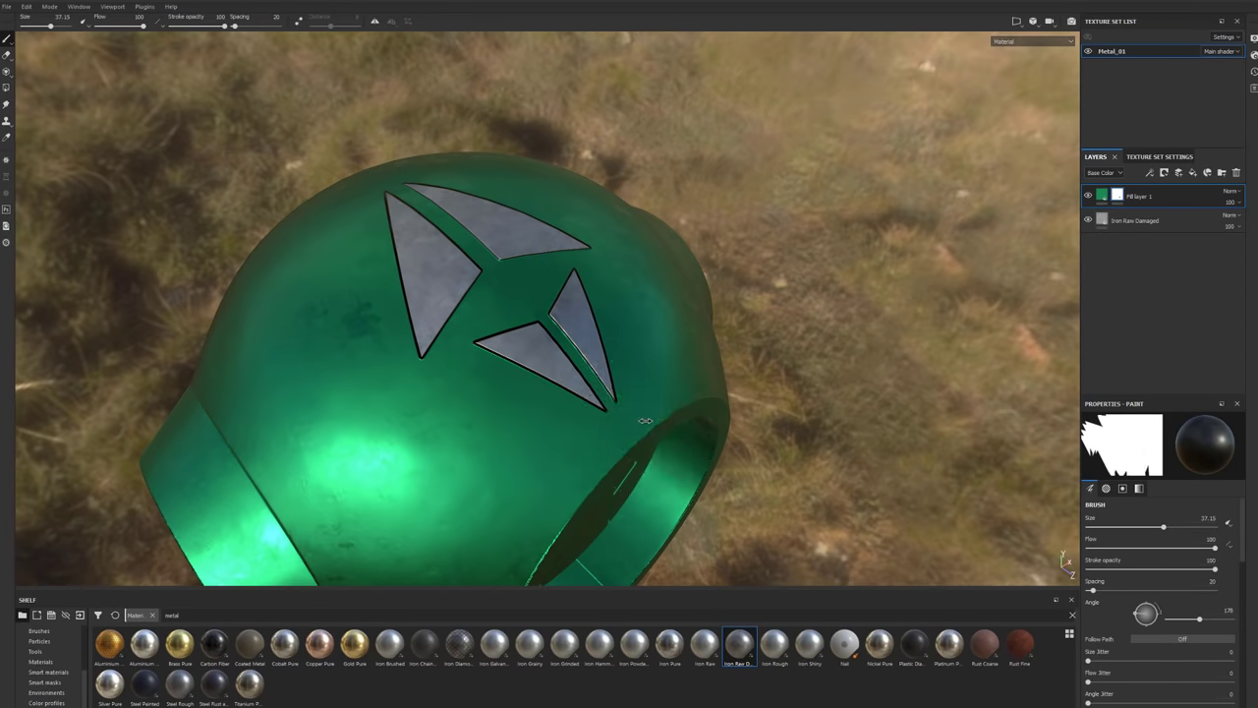
pyautogui.moveTo(599, 419)
pyautogui.keyDown('alt'); pyautogui.mouseDown()
pyautogui.moveTo(655, 398)
pyautogui.moveTo(593, 372)
pyautogui.mouseUp(); pyautogui.keyUp('alt')
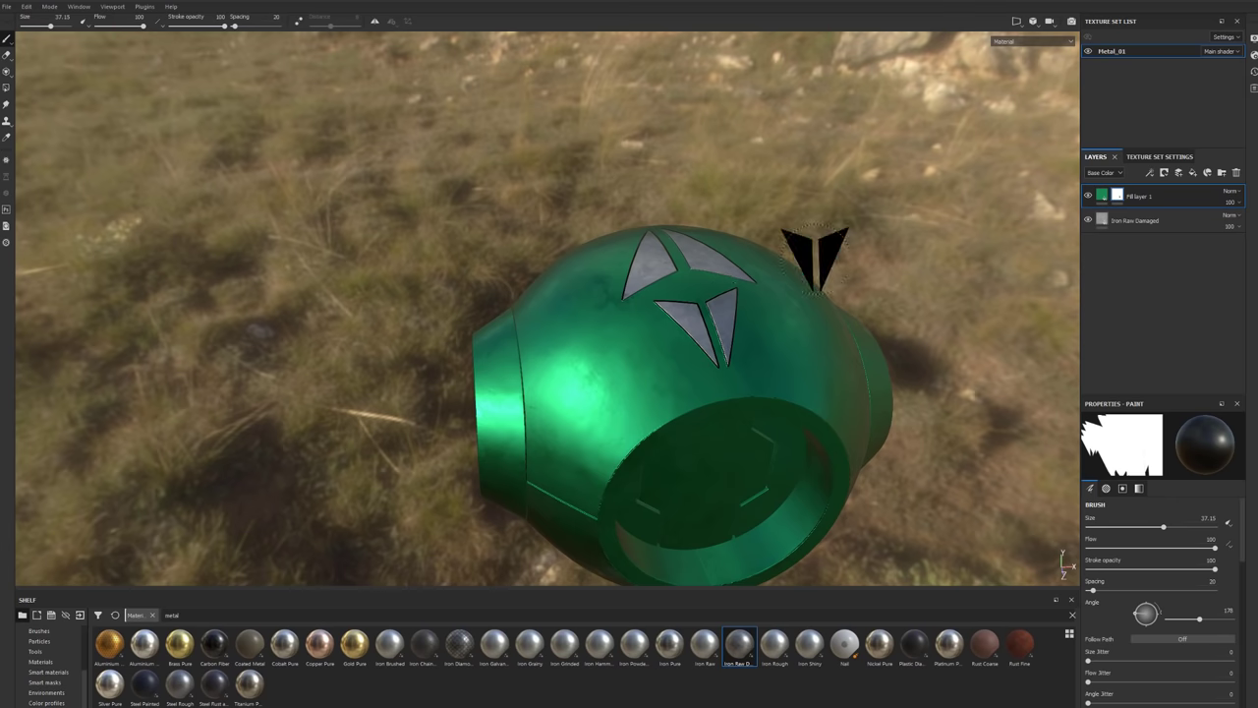
pyautogui.moveTo(722, 351)
pyautogui.keyDown('alt'); pyautogui.mouseDown()
pyautogui.moveTo(717, 316)
pyautogui.moveTo(736, 272)
pyautogui.mouseUp(); pyautogui.keyUp('alt')
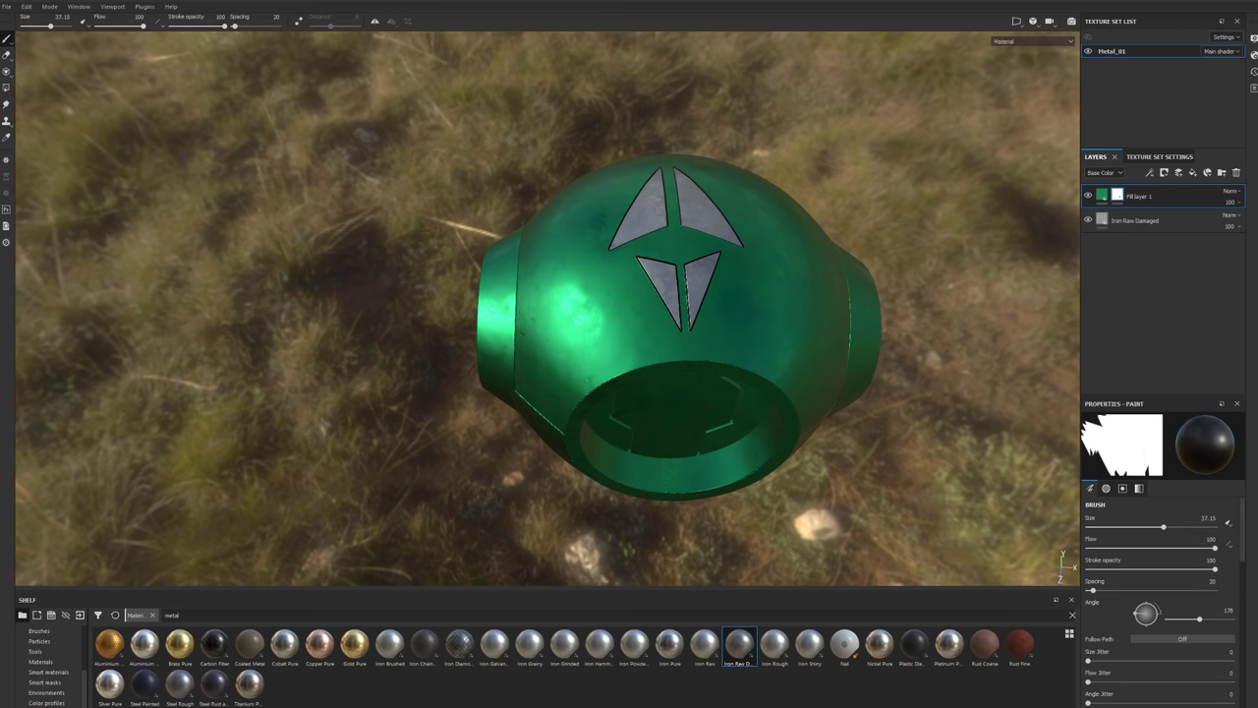
pyautogui.keyDown('alt'); pyautogui.moveTo(815, 154); pyautogui.dragTo(365, 162); pyautogui.keyUp('alt')
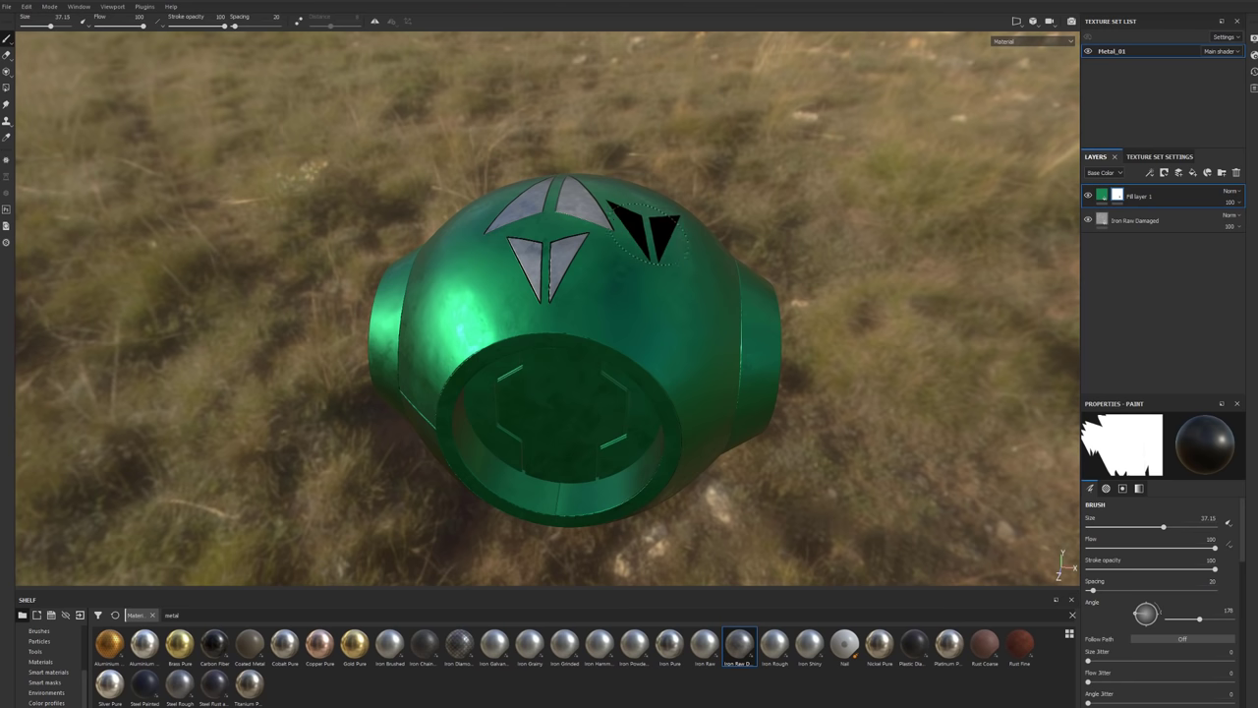
pyautogui.click(1015, 23)
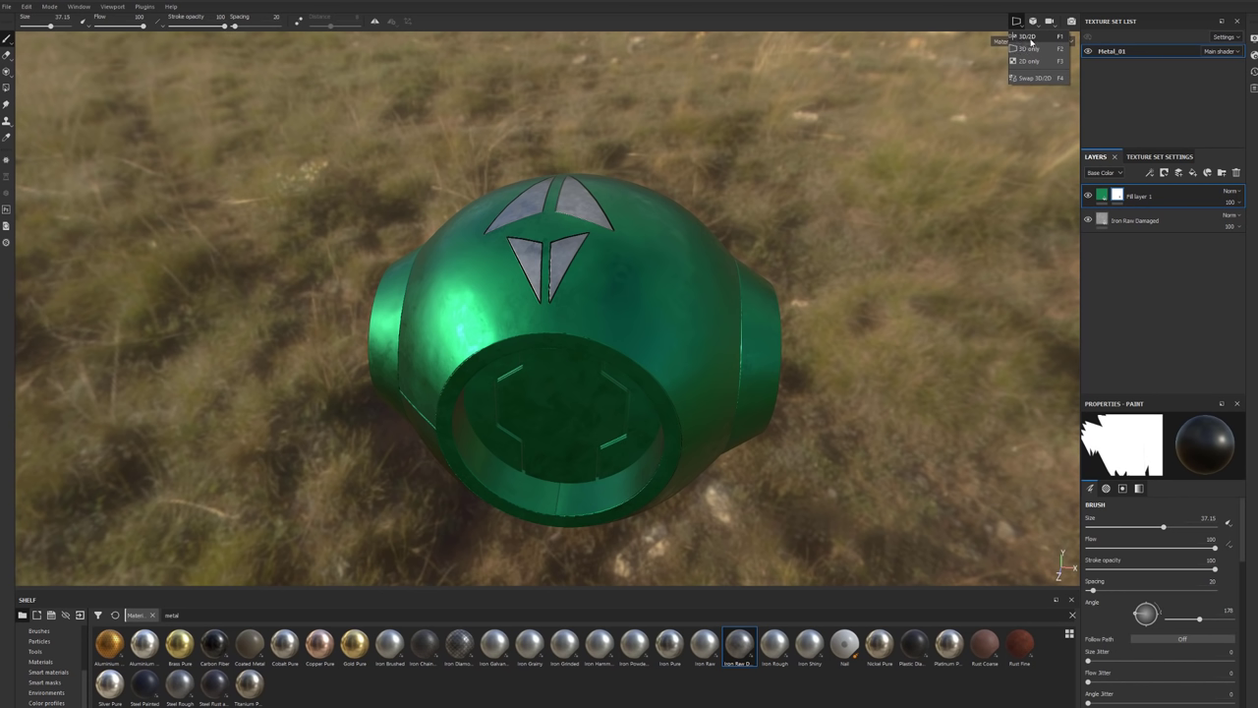
# Switch the viewport to the 3D/2D side-by-side layout and frame the UV tile.
pyautogui.click(1028, 36)
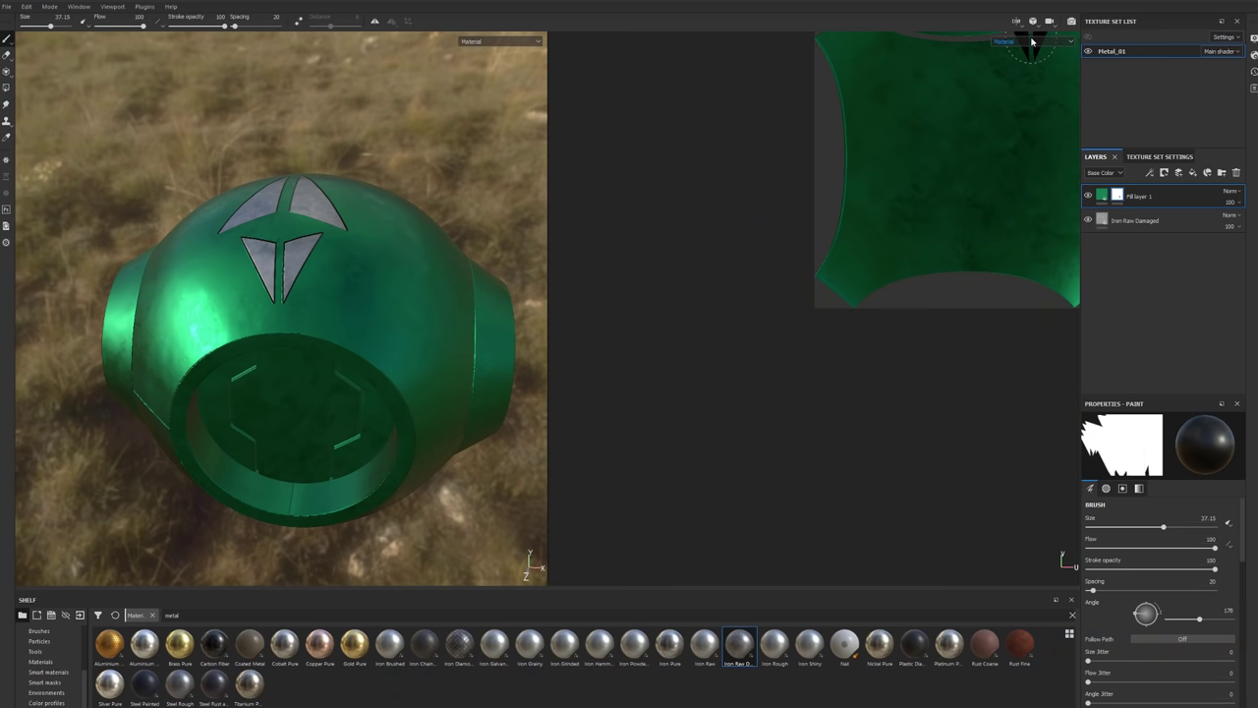
pyautogui.click(1013, 21)
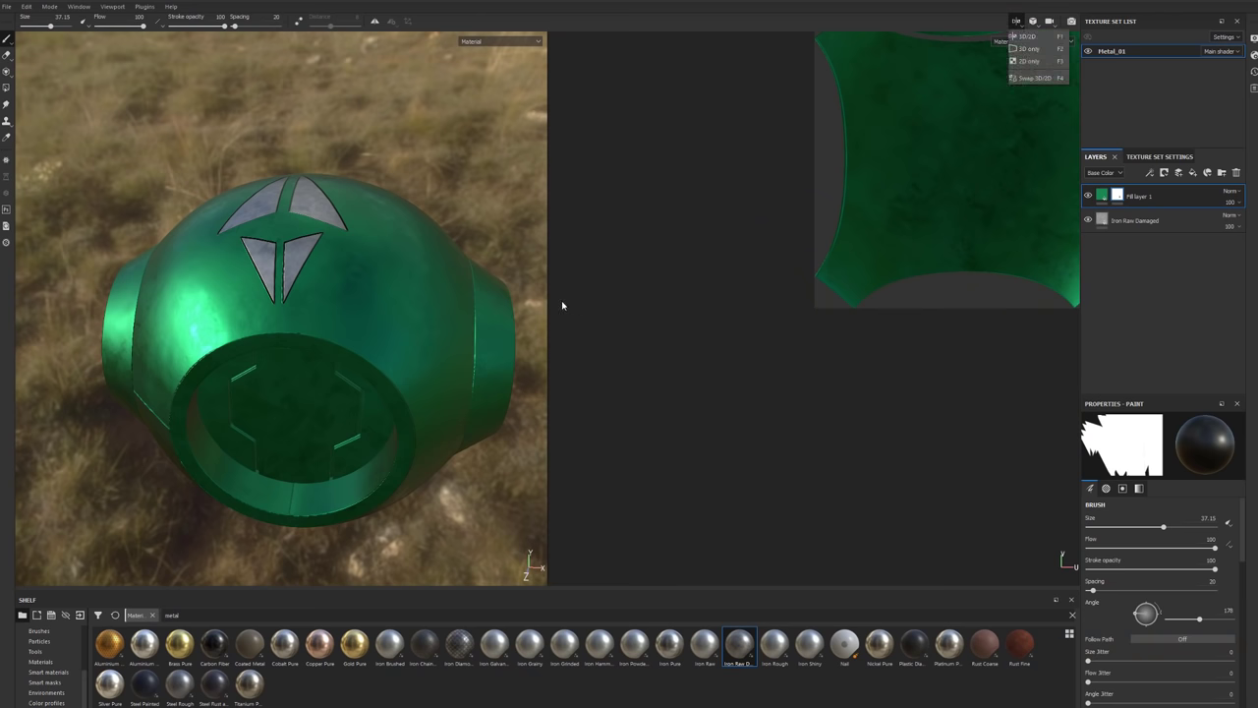
pyautogui.click(782, 277)
pyautogui.press('f')
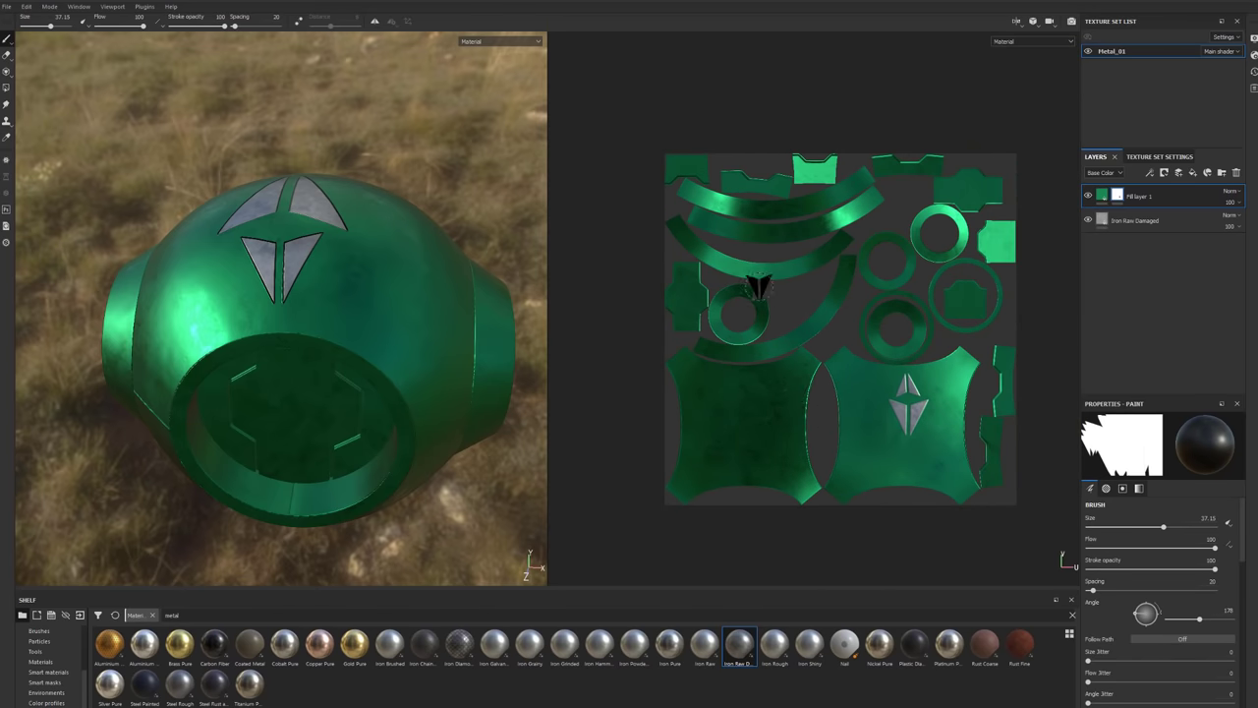
pyautogui.keyDown('alt'); pyautogui.moveTo(334, 354); pyautogui.dragTo(393, 373); pyautogui.keyUp('alt')
pyautogui.scroll(3, 364, 281)
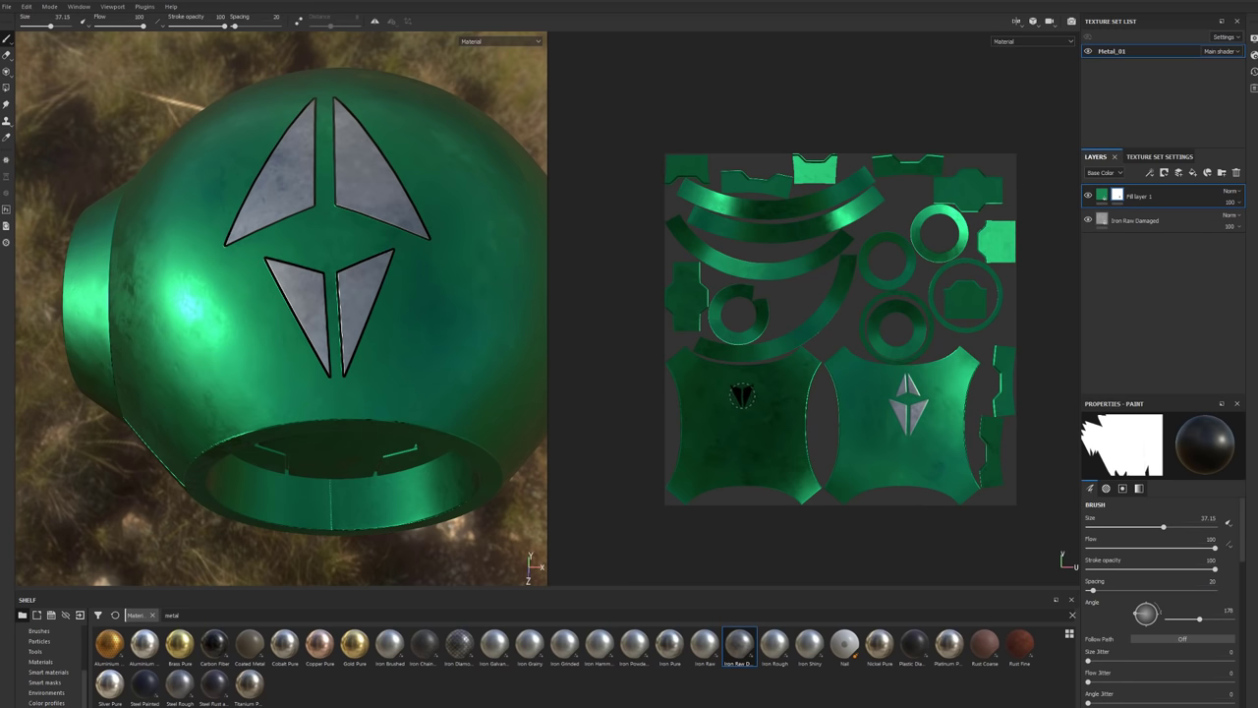
# Rotate the environment lighting and orbit to look down on the sphere.
pyautogui.keyDown('shift'); pyautogui.moveTo(786, 387); pyautogui.dragTo(725, 388, button='right'); pyautogui.keyUp('shift')
pyautogui.keyDown('alt'); pyautogui.moveTo(393, 324); pyautogui.dragTo(412, 345); pyautogui.keyUp('alt')
pyautogui.keyDown('shift'); pyautogui.moveTo(411, 345); pyautogui.dragTo(393, 393, button='right'); pyautogui.keyUp('shift')
pyautogui.keyDown('shift'); pyautogui.moveTo(871, 370); pyautogui.dragTo(857, 372, button='right'); pyautogui.keyUp('shift')
pyautogui.keyDown('shift'); pyautogui.moveTo(887, 267); pyautogui.dragTo(865, 269, button='right'); pyautogui.keyUp('shift')
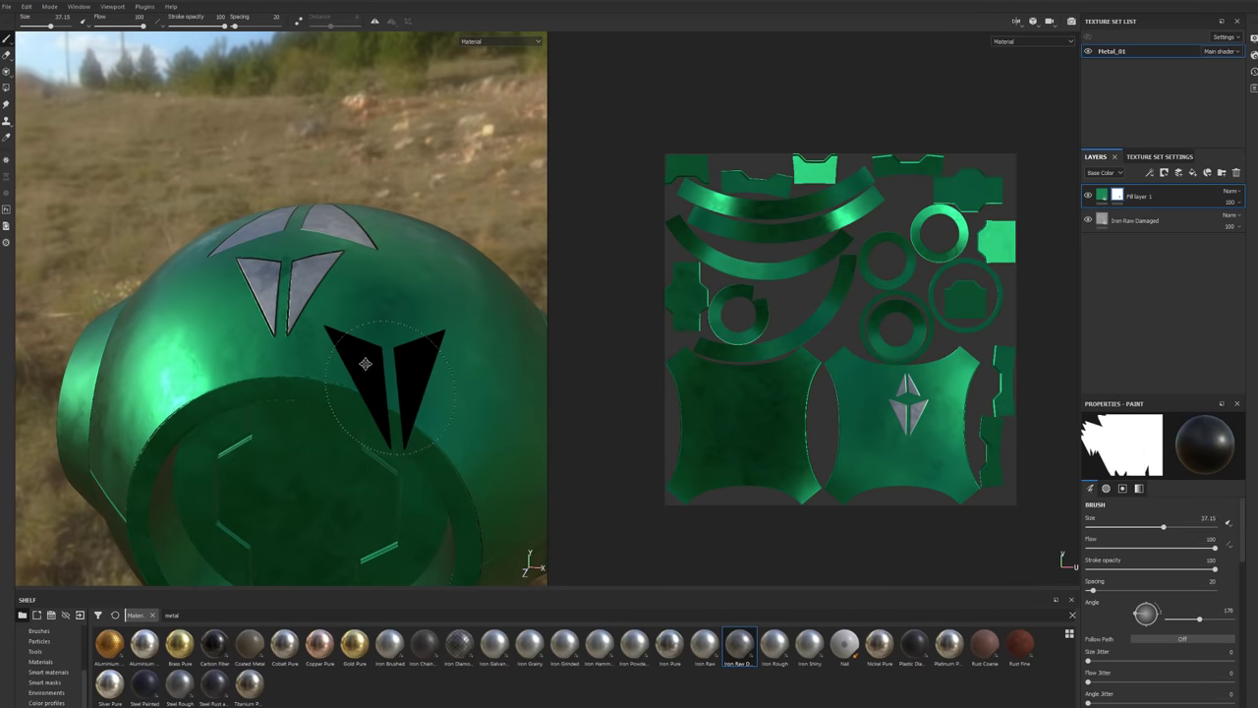
pyautogui.moveTo(365, 364)
pyautogui.keyDown('alt'); pyautogui.mouseDown()
pyautogui.moveTo(416, 364)
pyautogui.moveTo(368, 285)
pyautogui.mouseUp(); pyautogui.keyUp('alt')
# Stamp an arrow on the sphere, undo it, and restamp it on the UV layout.
pyautogui.click(368, 285)
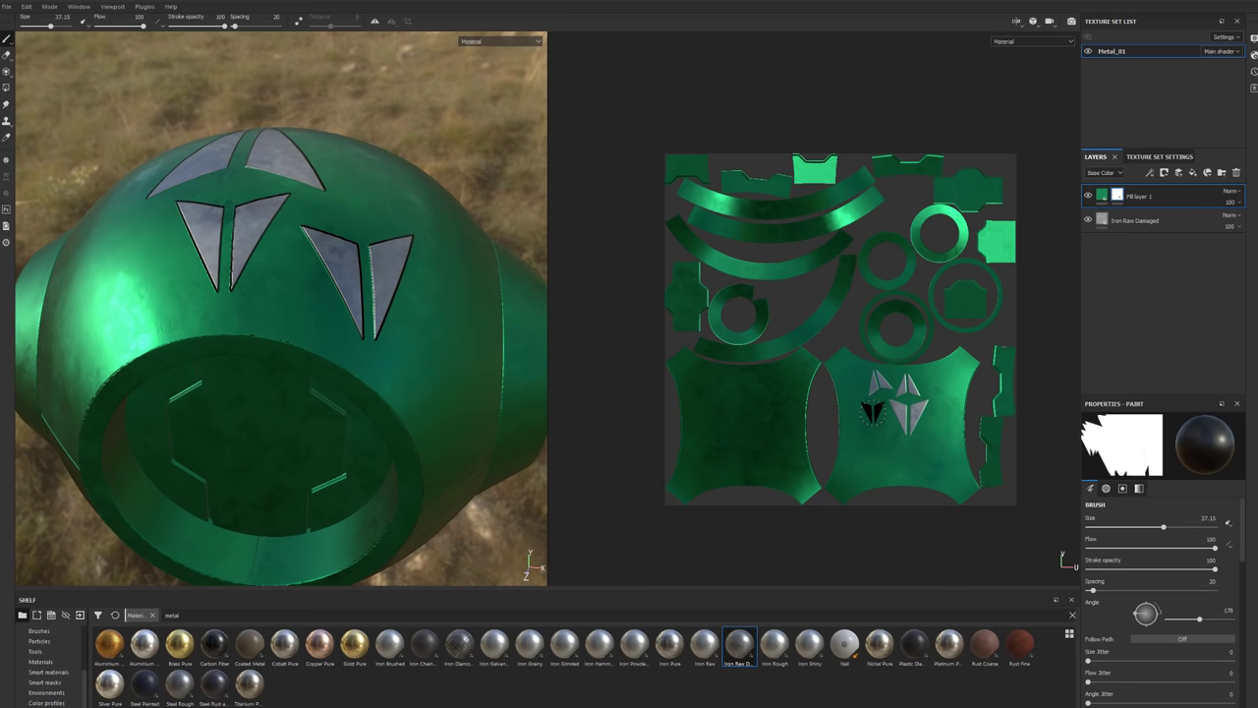
pyautogui.hotkey('ctrl', 'z')
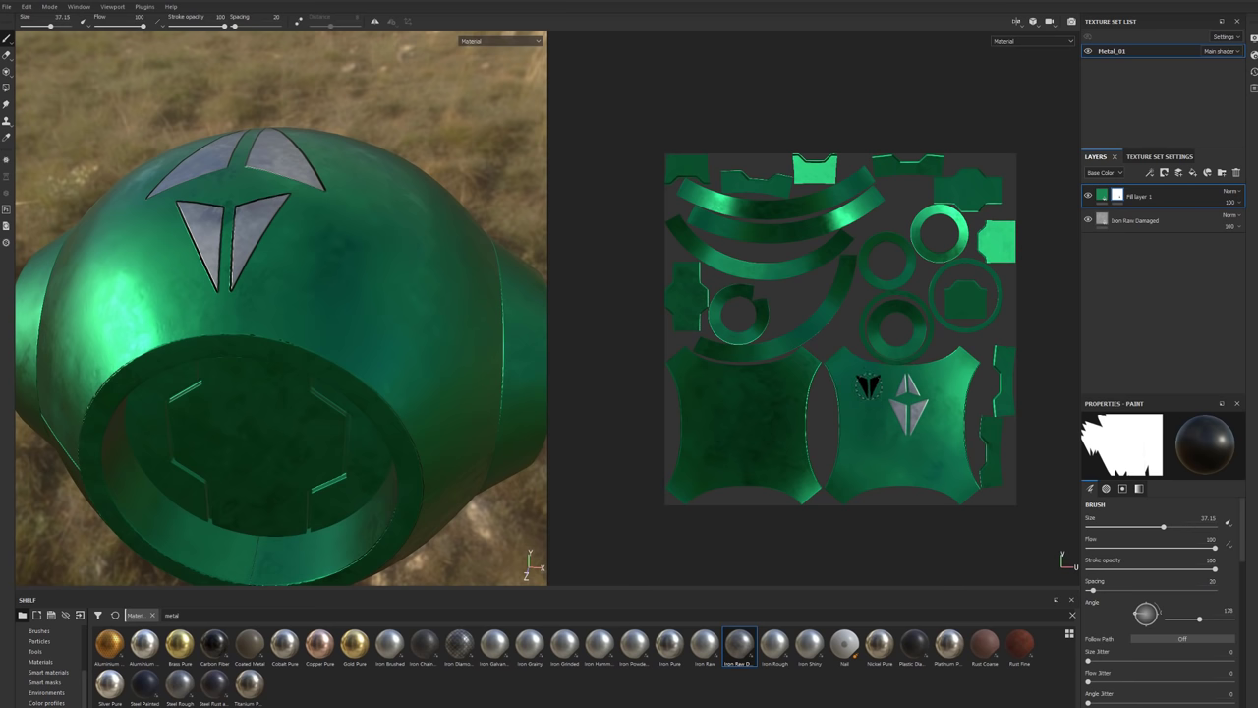
pyautogui.click(867, 386)
pyautogui.moveTo(423, 280)
pyautogui.keyDown('alt'); pyautogui.mouseDown()
pyautogui.moveTo(415, 378)
pyautogui.moveTo(385, 323)
pyautogui.mouseUp(); pyautogui.keyUp('alt')
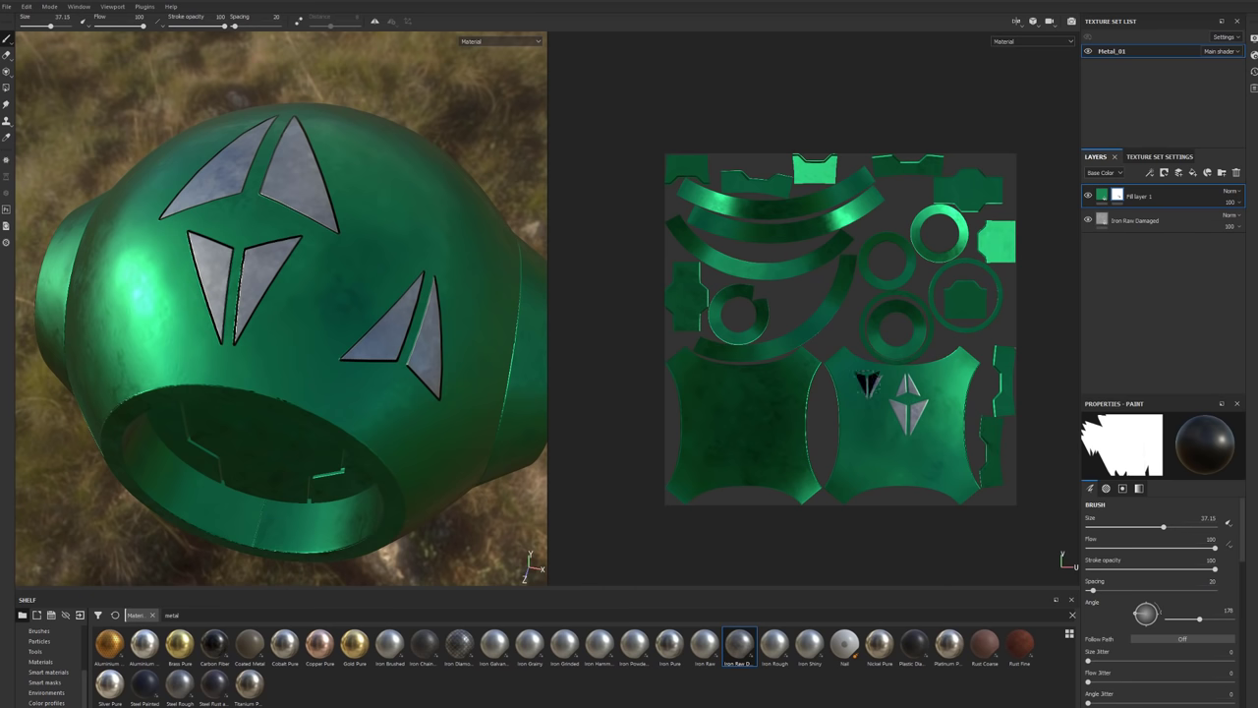
pyautogui.keyDown('alt'); pyautogui.moveTo(384, 315); pyautogui.dragTo(331, 343); pyautogui.keyUp('alt')
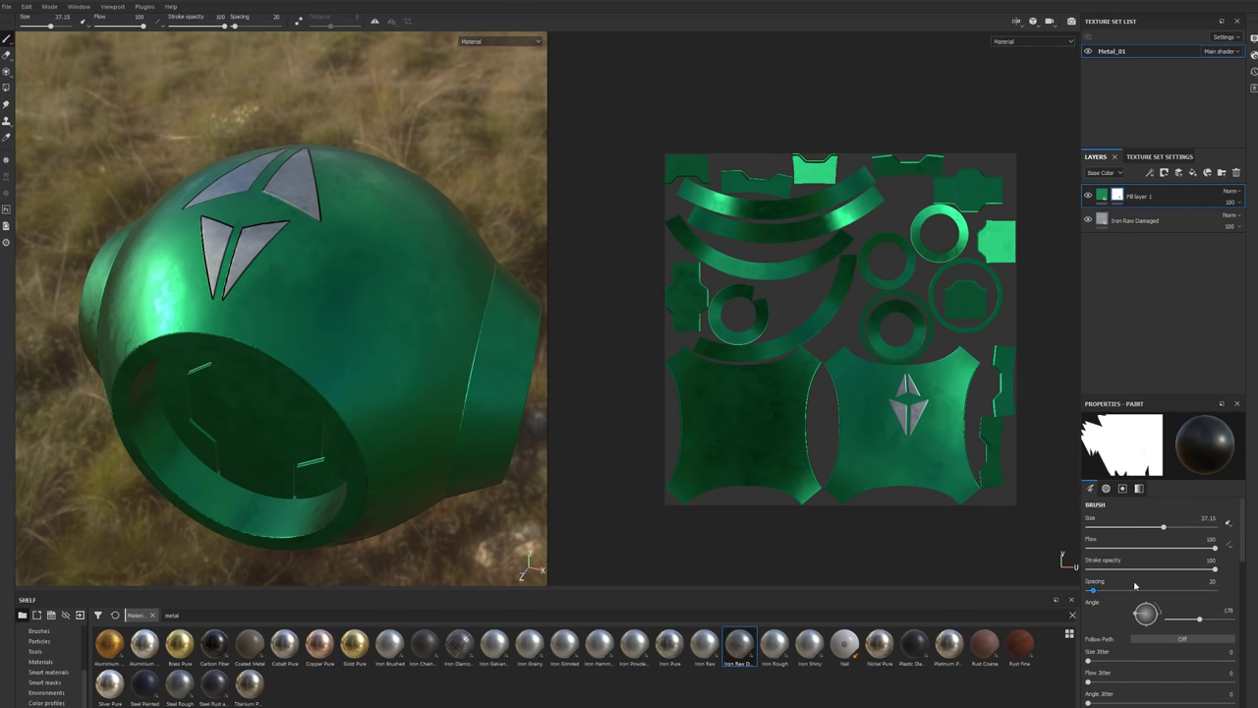
# Try Camera brush alignment, then set the stencil alignment to UV.
pyautogui.scroll(-2, 1135, 591)
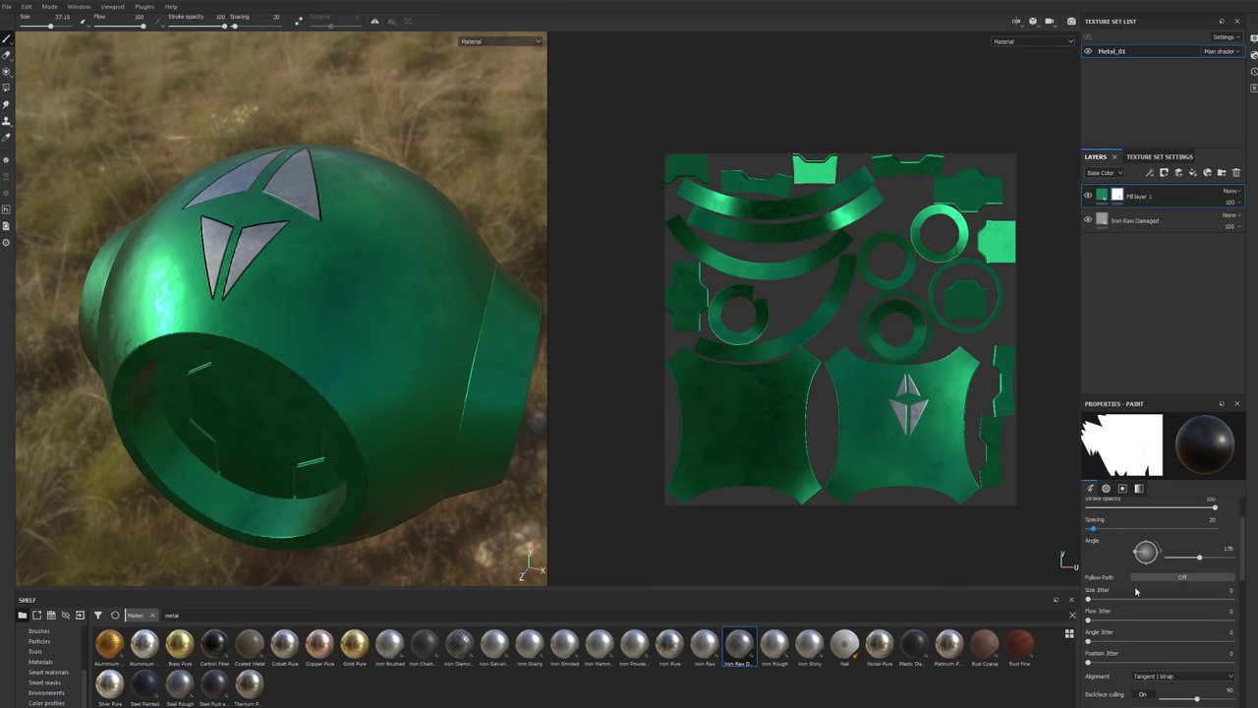
pyautogui.click(1161, 676)
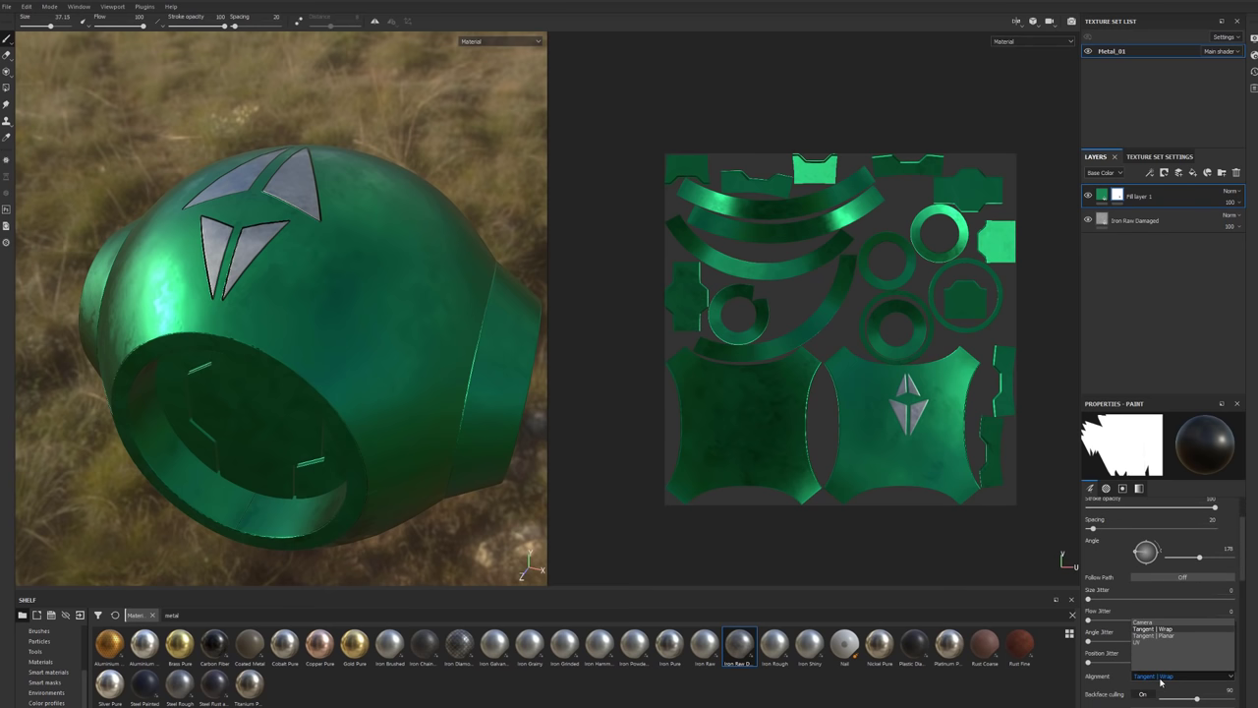
pyautogui.click(1141, 623)
pyautogui.moveTo(331, 359)
pyautogui.keyDown('alt'); pyautogui.mouseDown()
pyautogui.moveTo(317, 293)
pyautogui.moveTo(435, 332)
pyautogui.moveTo(407, 351)
pyautogui.moveTo(416, 360)
pyautogui.moveTo(456, 320)
pyautogui.mouseUp(); pyautogui.keyUp('alt')
pyautogui.scroll(5, 415, 359)
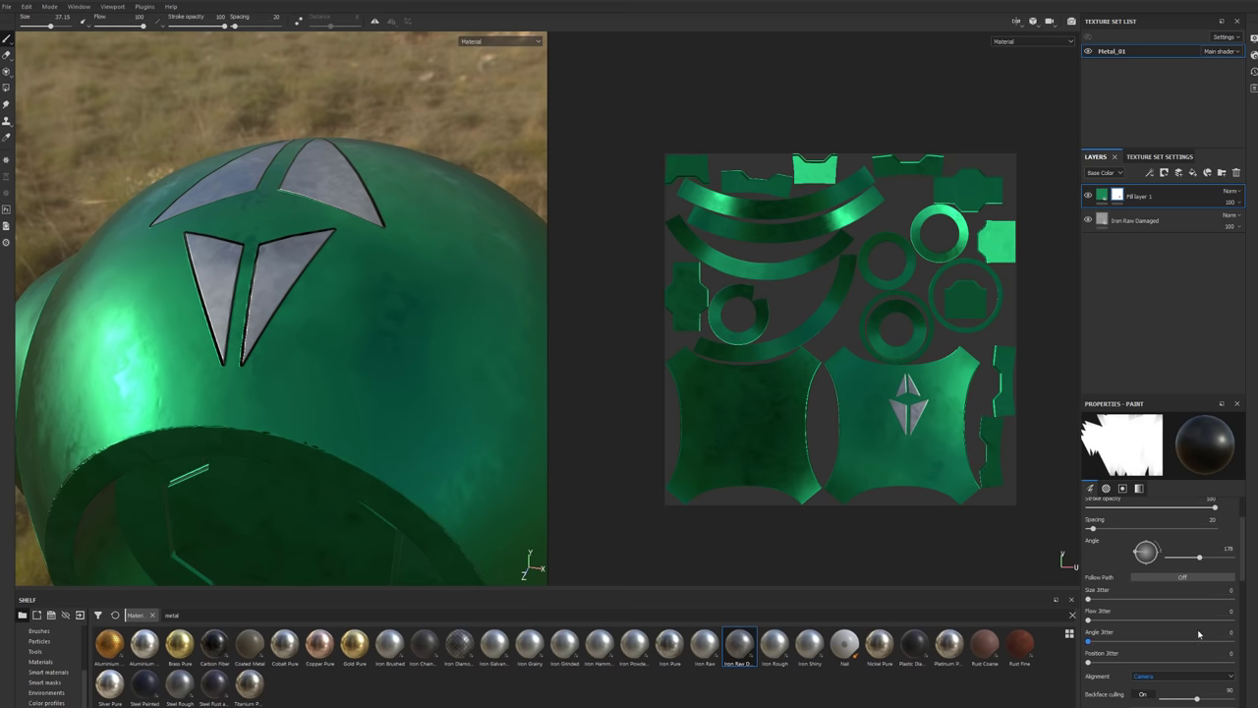
pyautogui.click(1160, 677)
pyautogui.click(1140, 645)
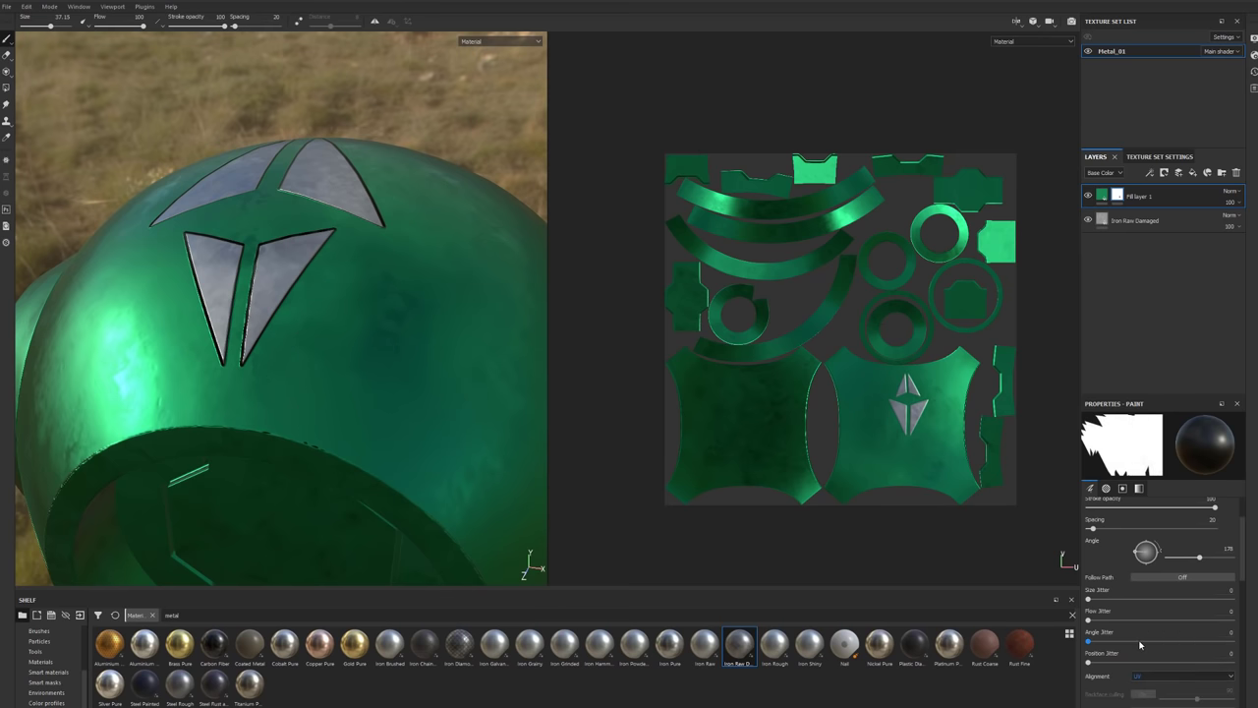
pyautogui.scroll(-3, 889, 447)
pyautogui.scroll(8, 875, 443)
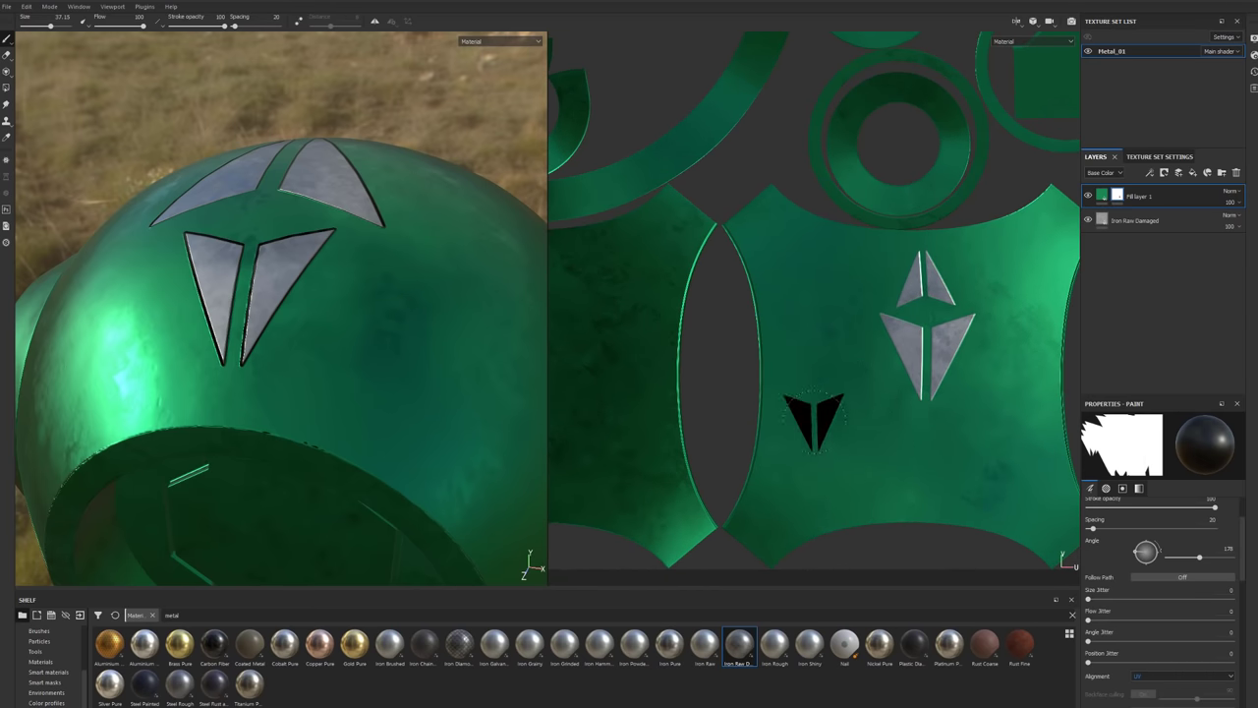
# Stamp a metallic arrow, undo it, and keep the stamp alignment on UV.
pyautogui.click(850, 366)
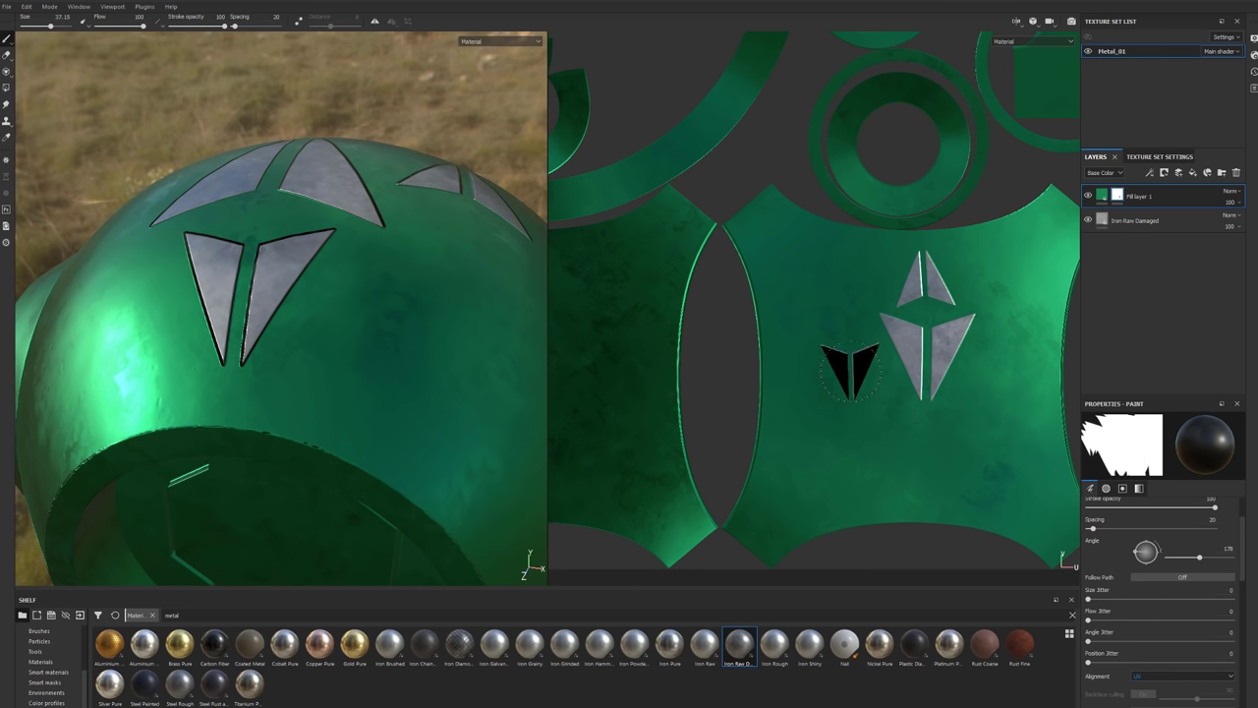
pyautogui.hotkey('ctrl', 'z')
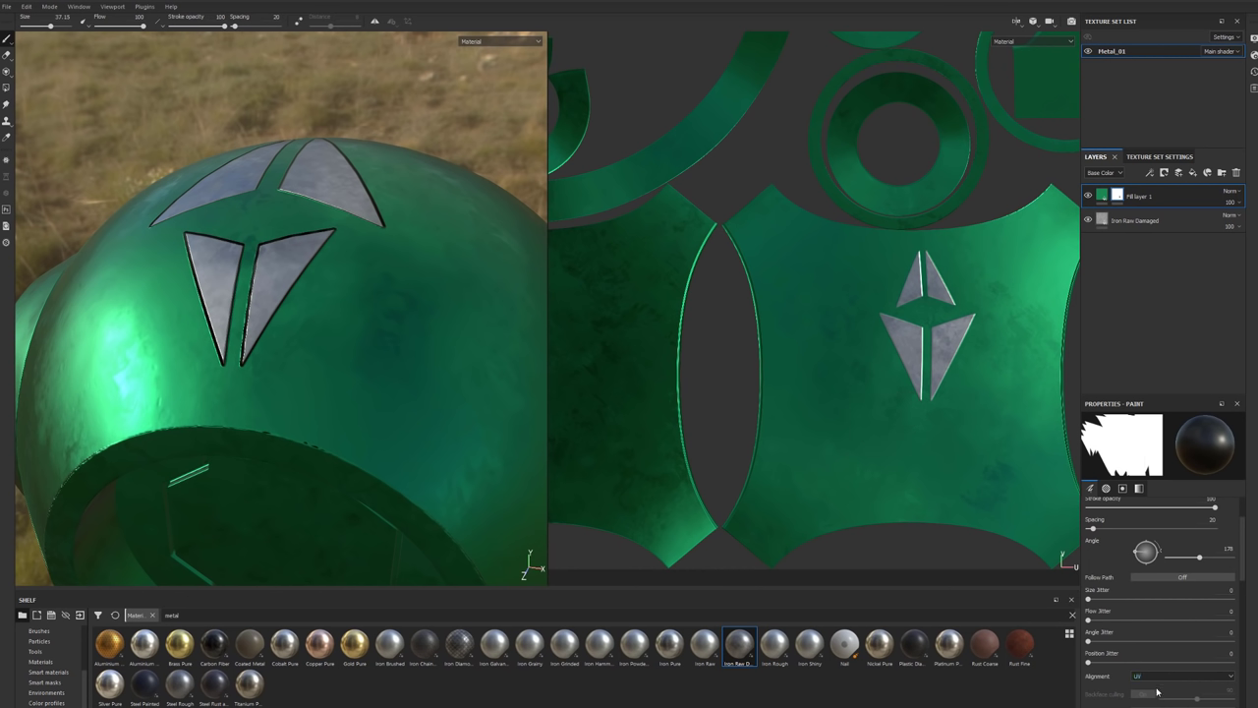
pyautogui.click(1180, 676)
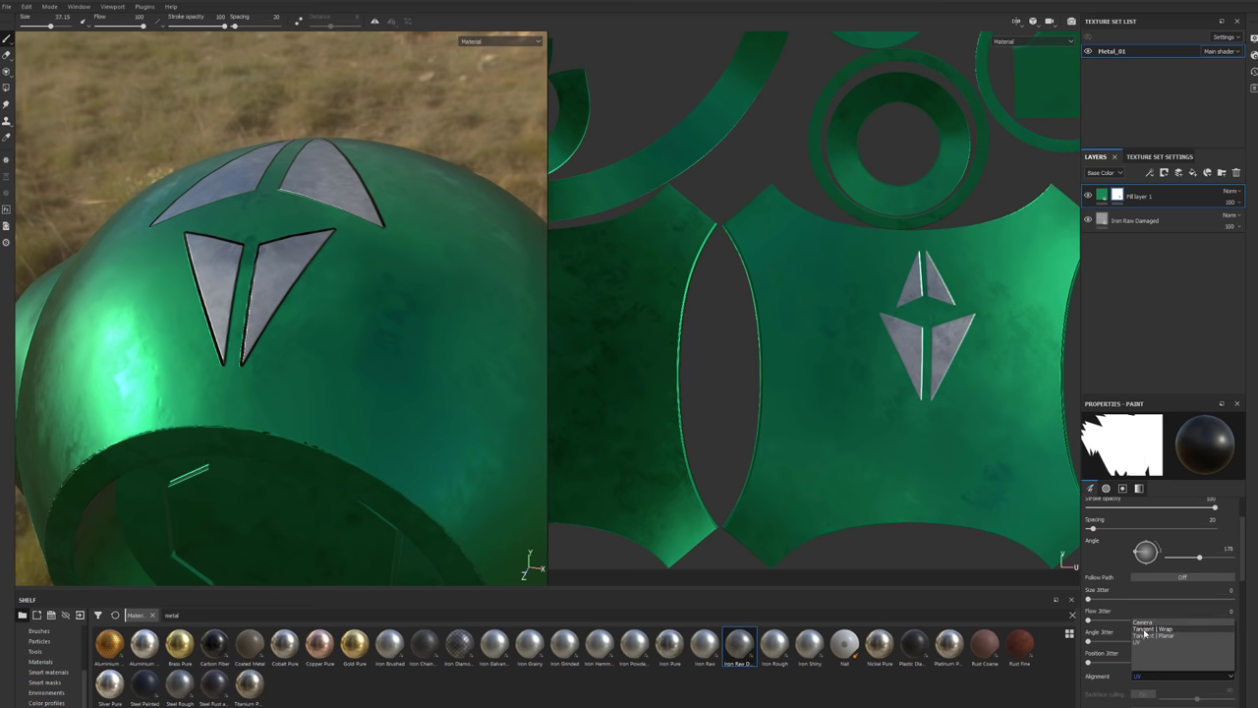
pyautogui.click(1144, 630)
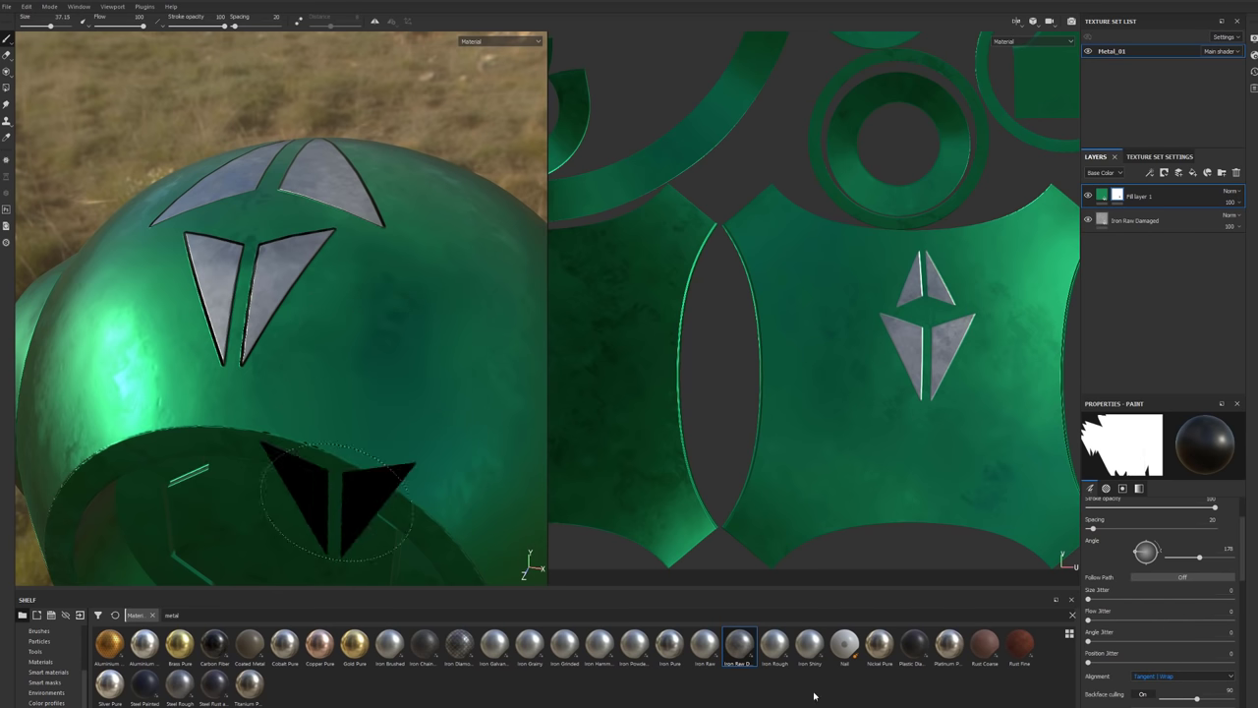
pyautogui.click(1179, 676)
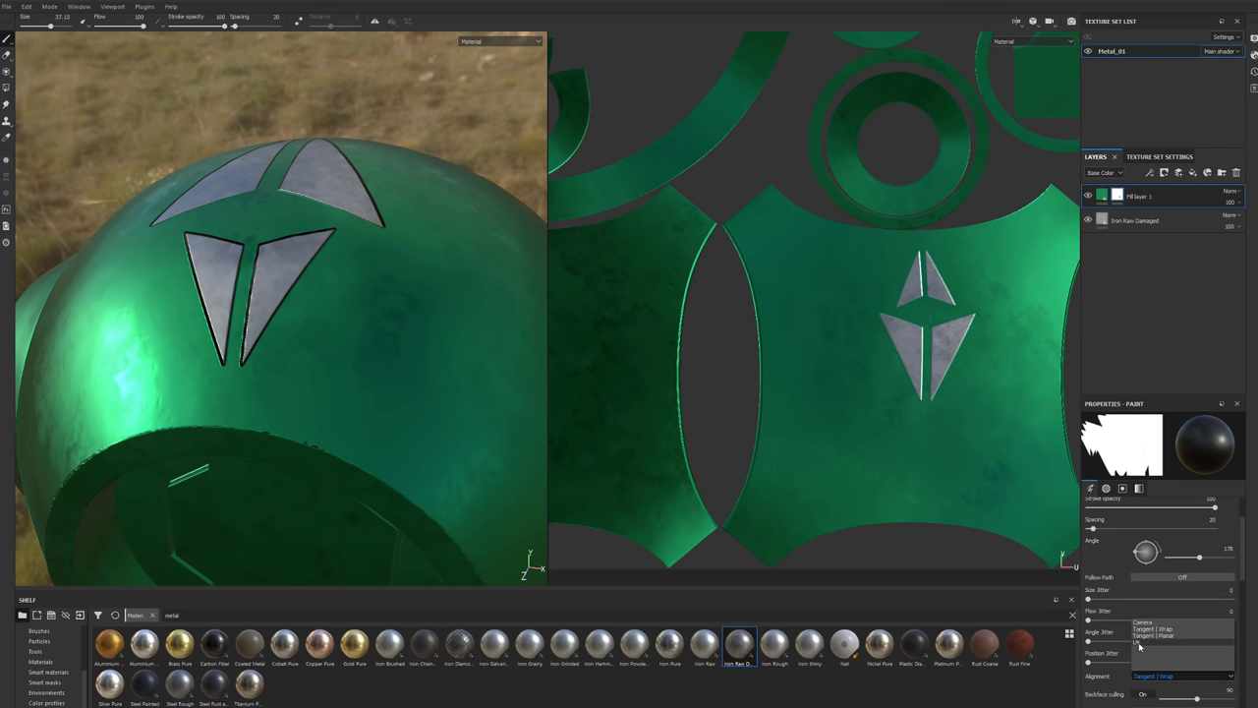
pyautogui.click(1140, 644)
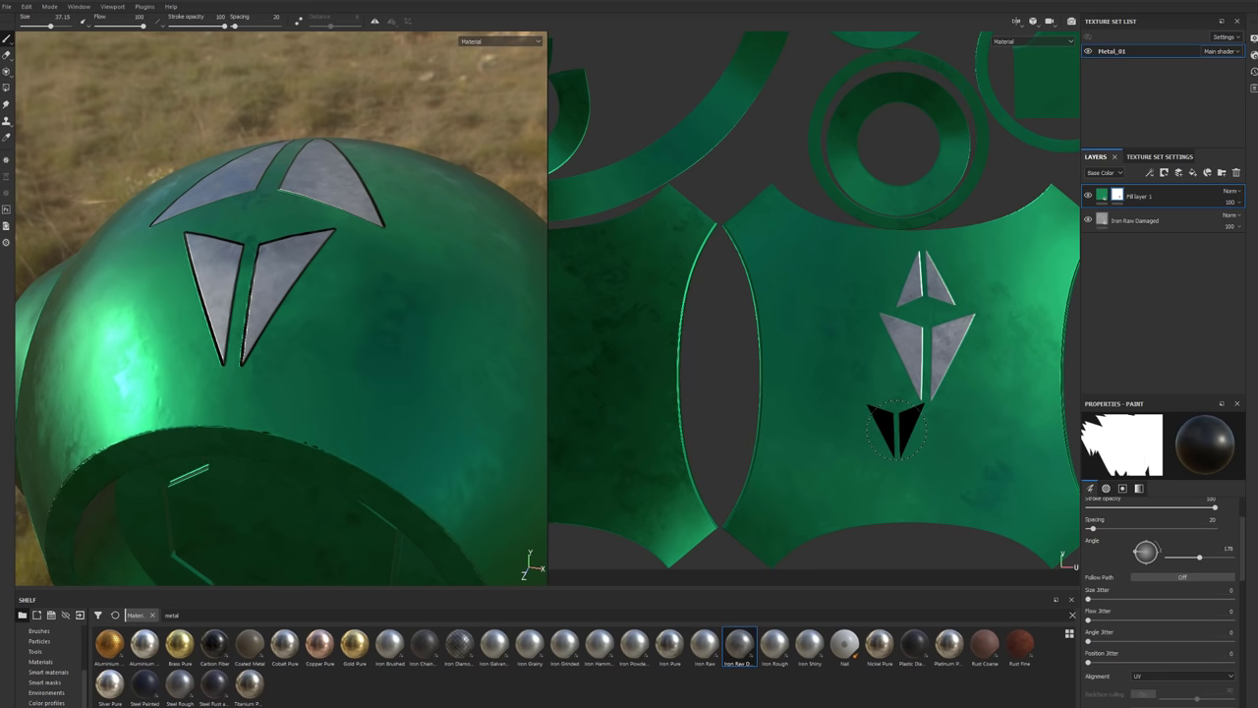
# Stamp a new pair of silver arrows beside the arrow, then set alignment to Tangent | Wrap.
pyautogui.click(873, 393)
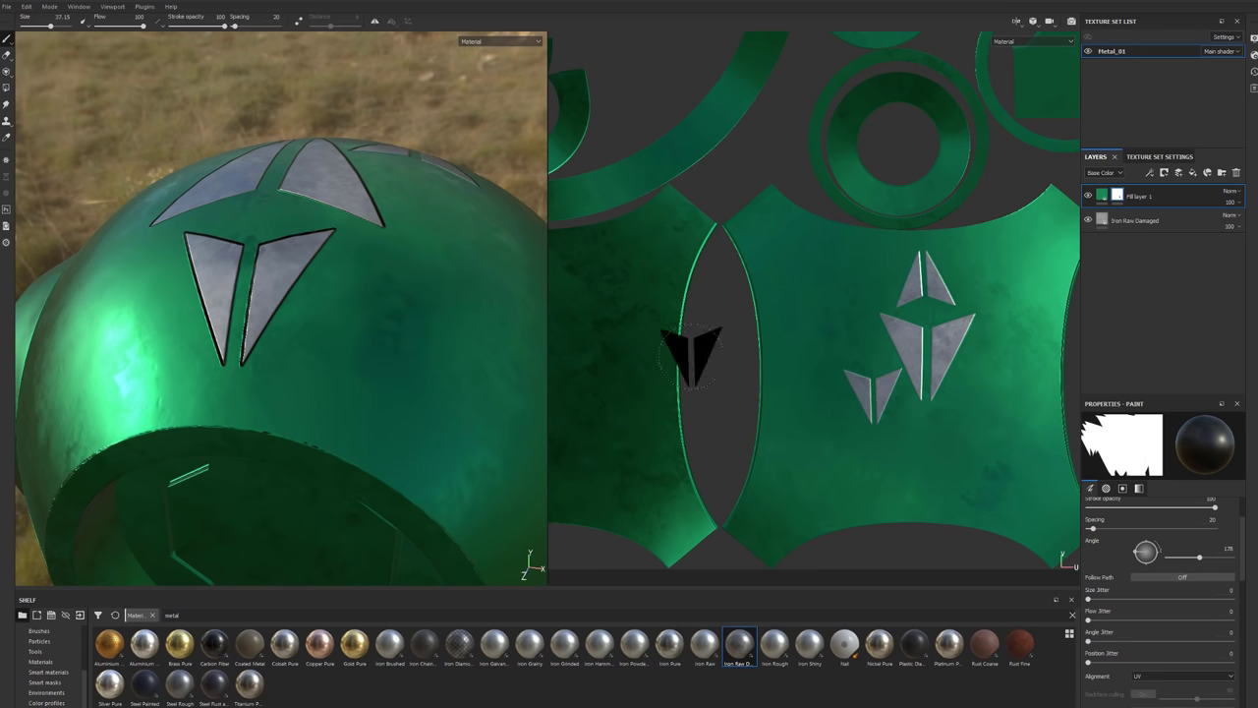
pyautogui.keyDown('alt'); pyautogui.moveTo(472, 285); pyautogui.dragTo(432, 344); pyautogui.keyUp('alt')
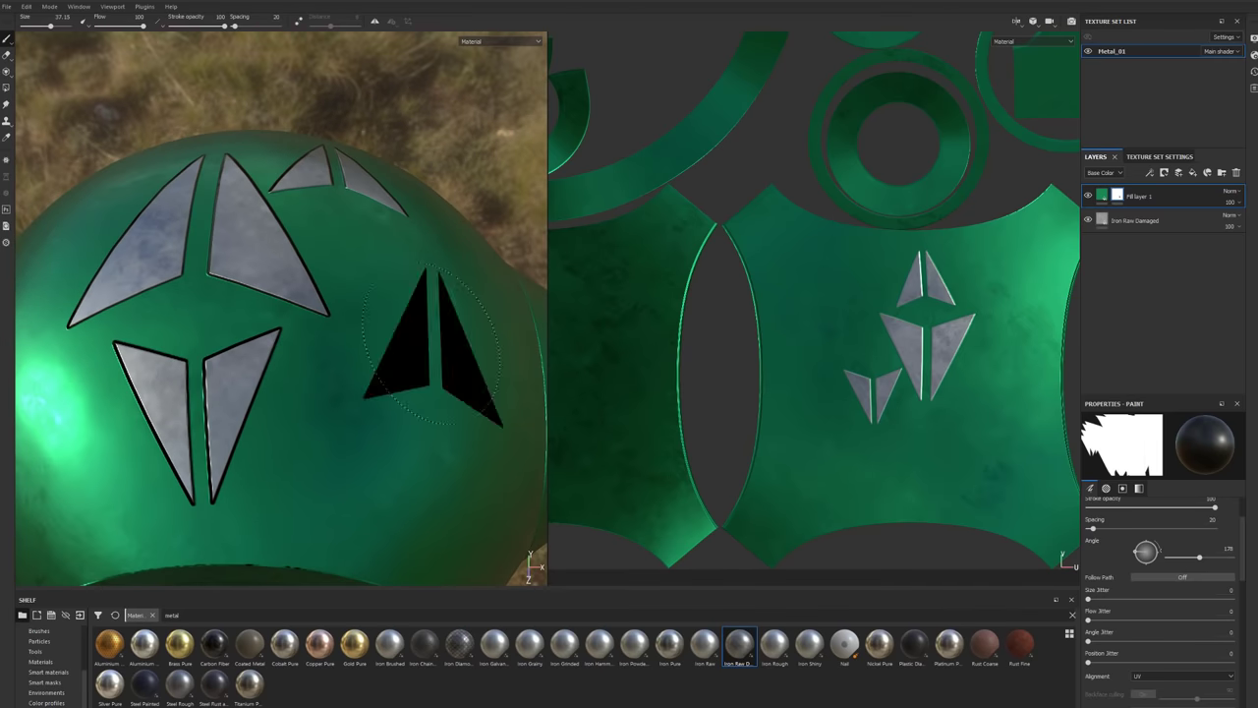
pyautogui.click(1146, 677)
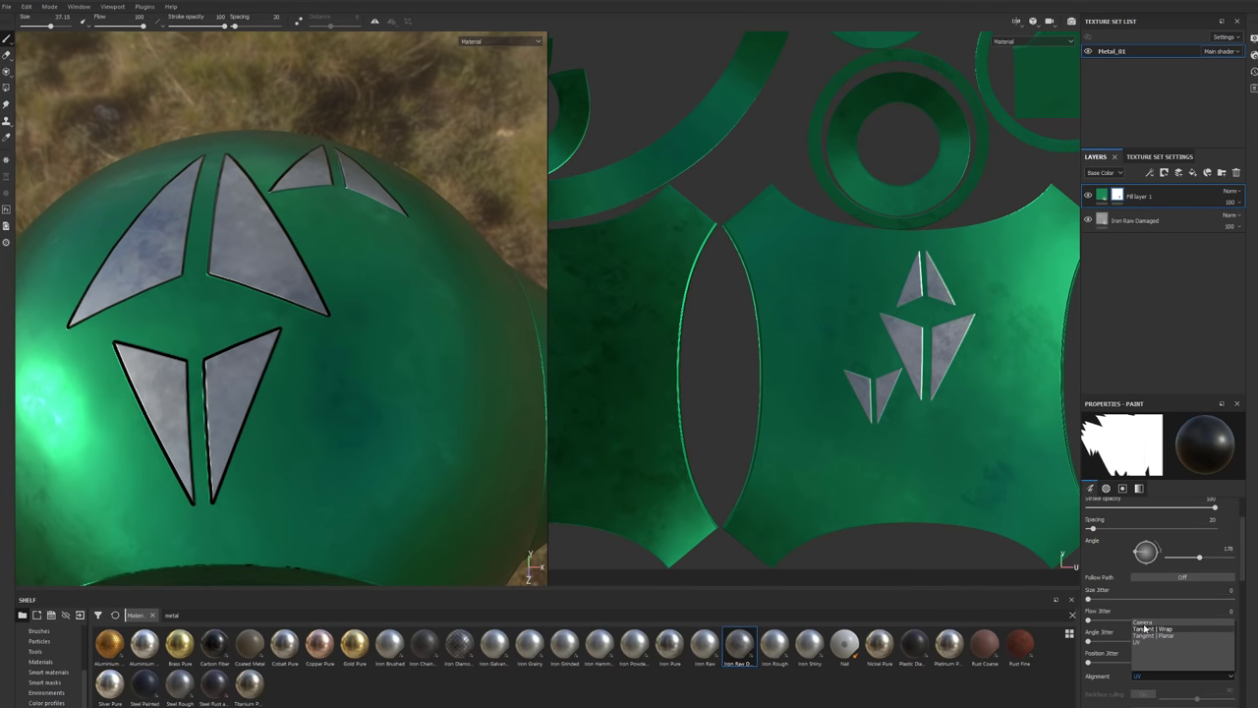
pyautogui.click(1146, 630)
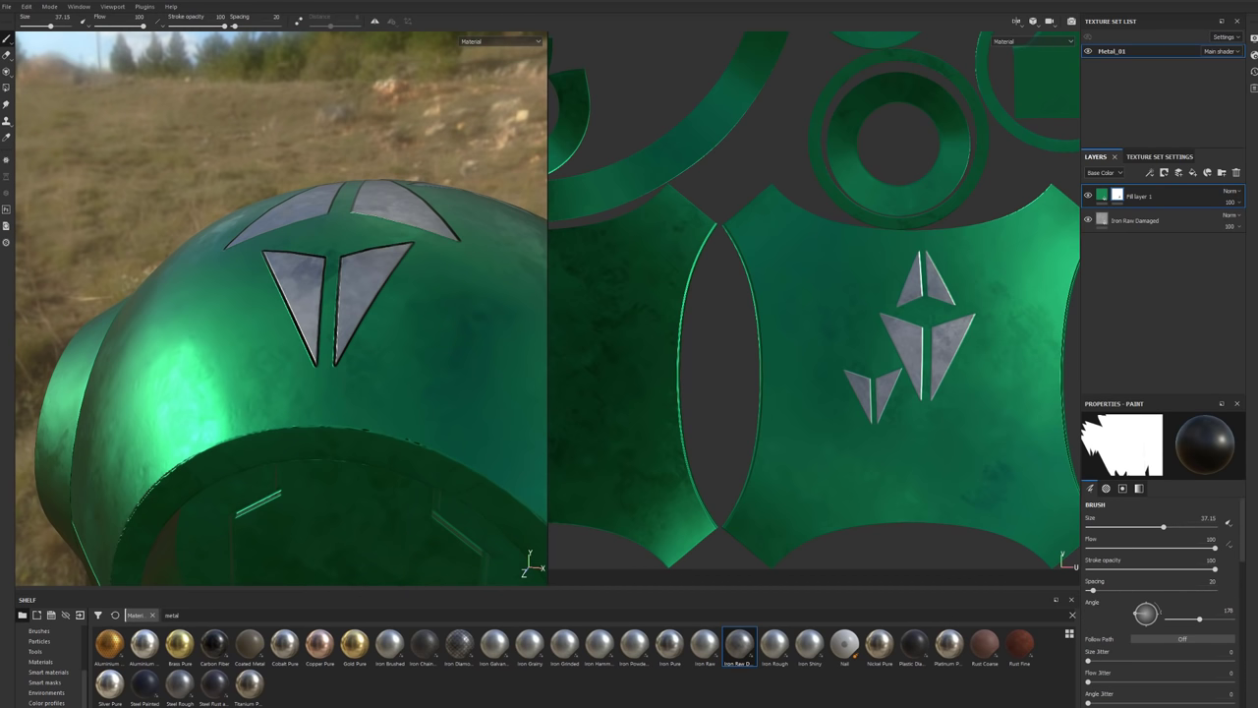
# Open Display Settings and switch the viewport to show only the 3D view.
pyautogui.click(1253, 39)
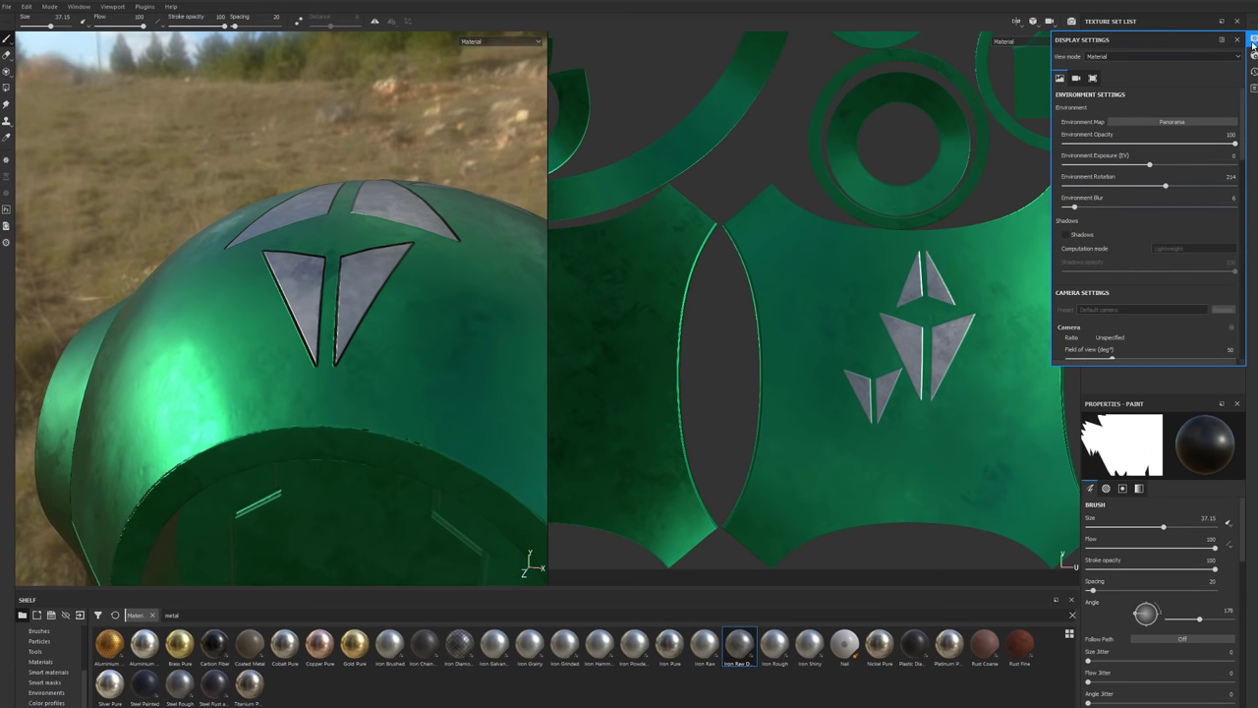
pyautogui.click(1075, 77)
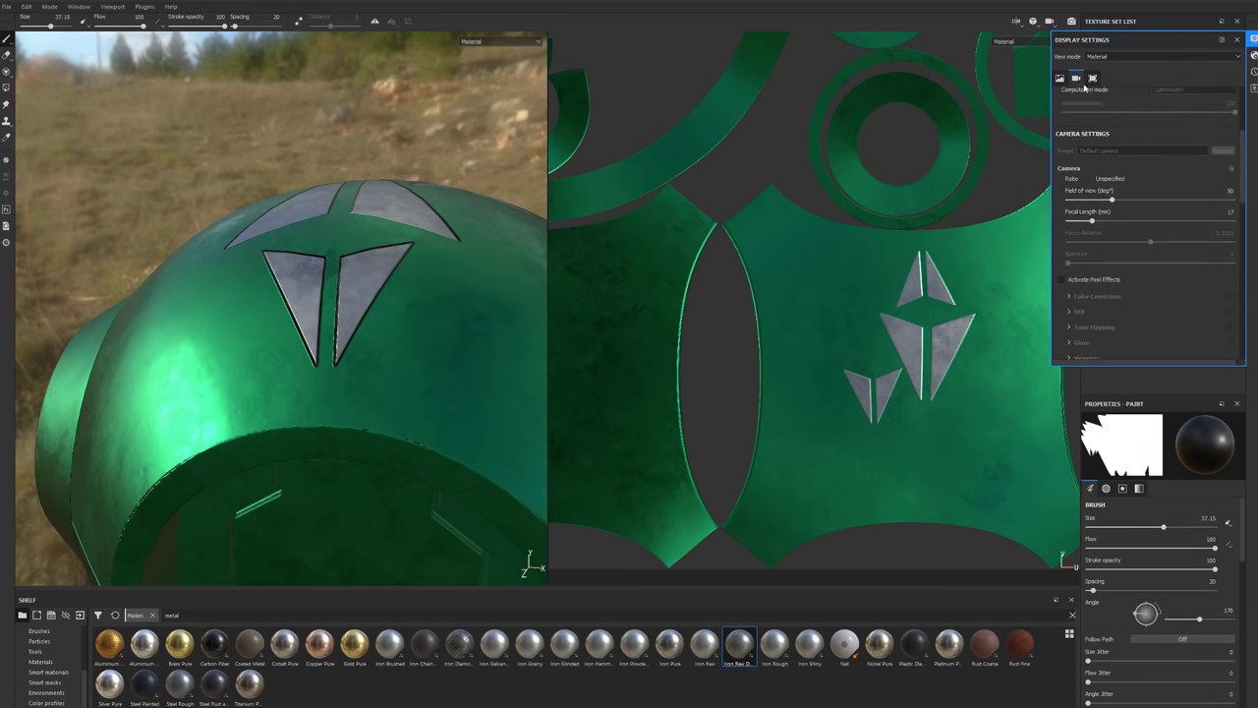
pyautogui.click(1091, 78)
pyautogui.scroll(5, 1140, 187)
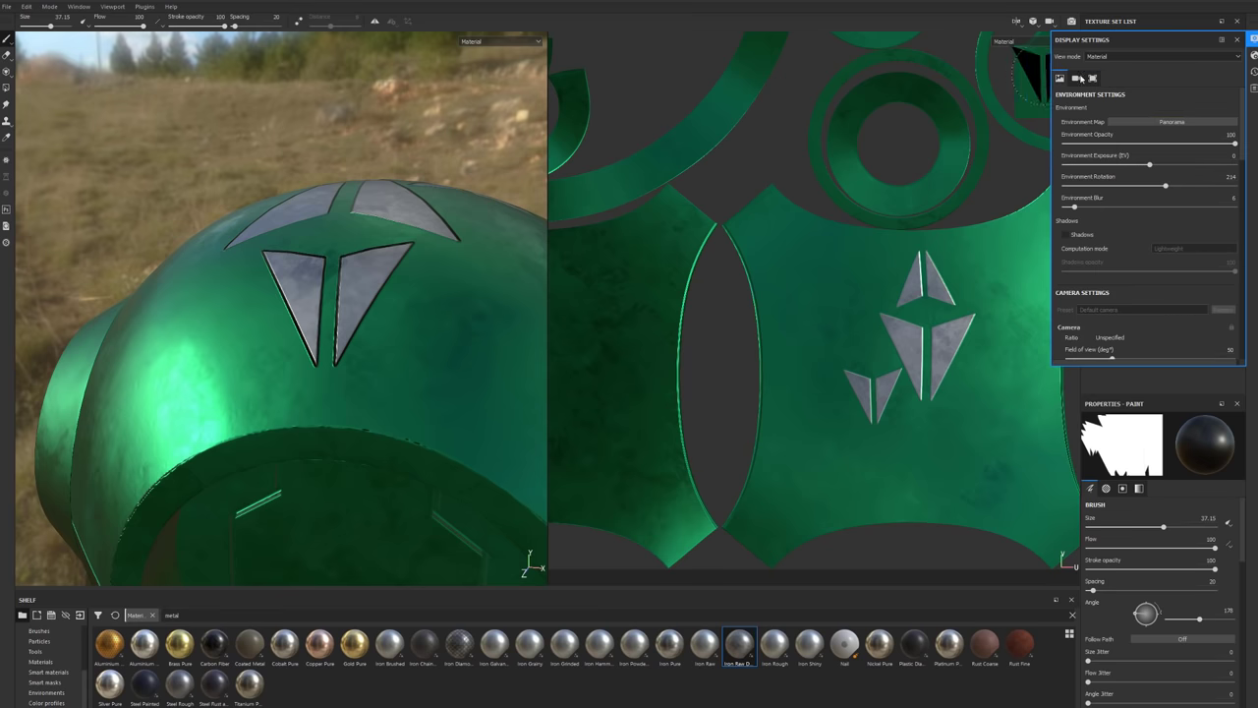
pyautogui.scroll(5, 1135, 207)
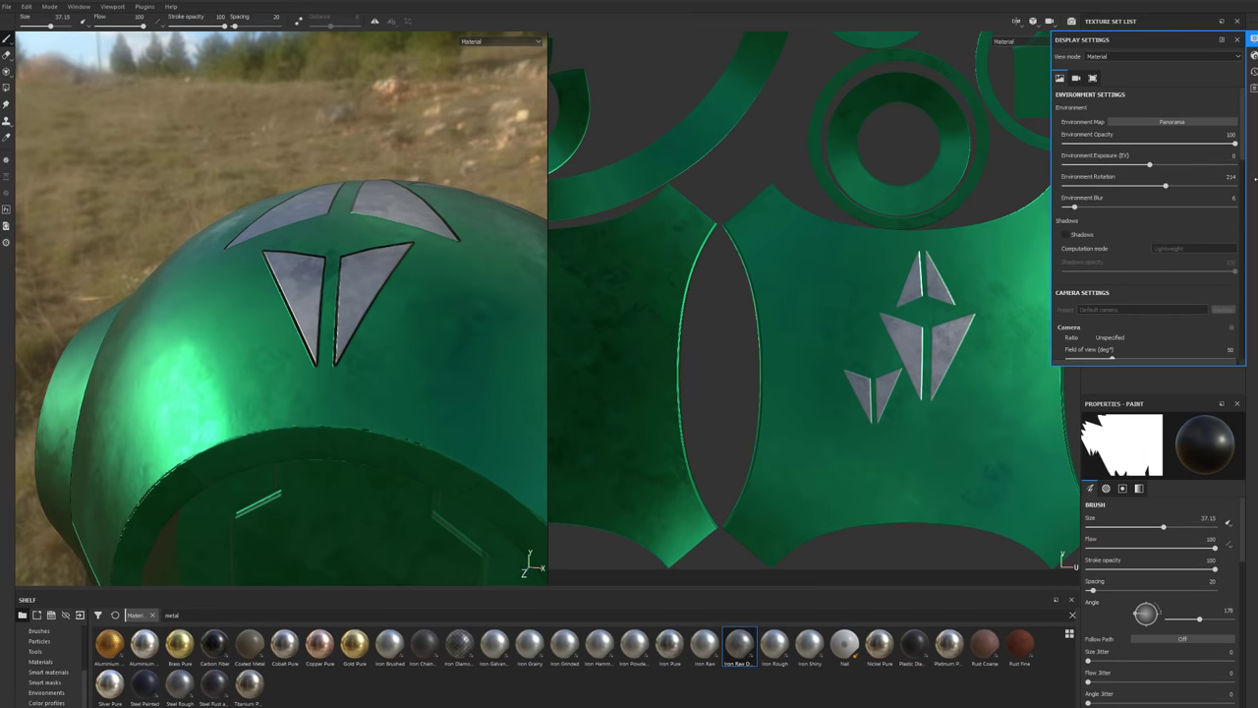
pyautogui.keyDown('alt'); pyautogui.moveTo(186, 285); pyautogui.dragTo(236, 283); pyautogui.keyUp('alt')
pyautogui.scroll(-5, 236, 283)
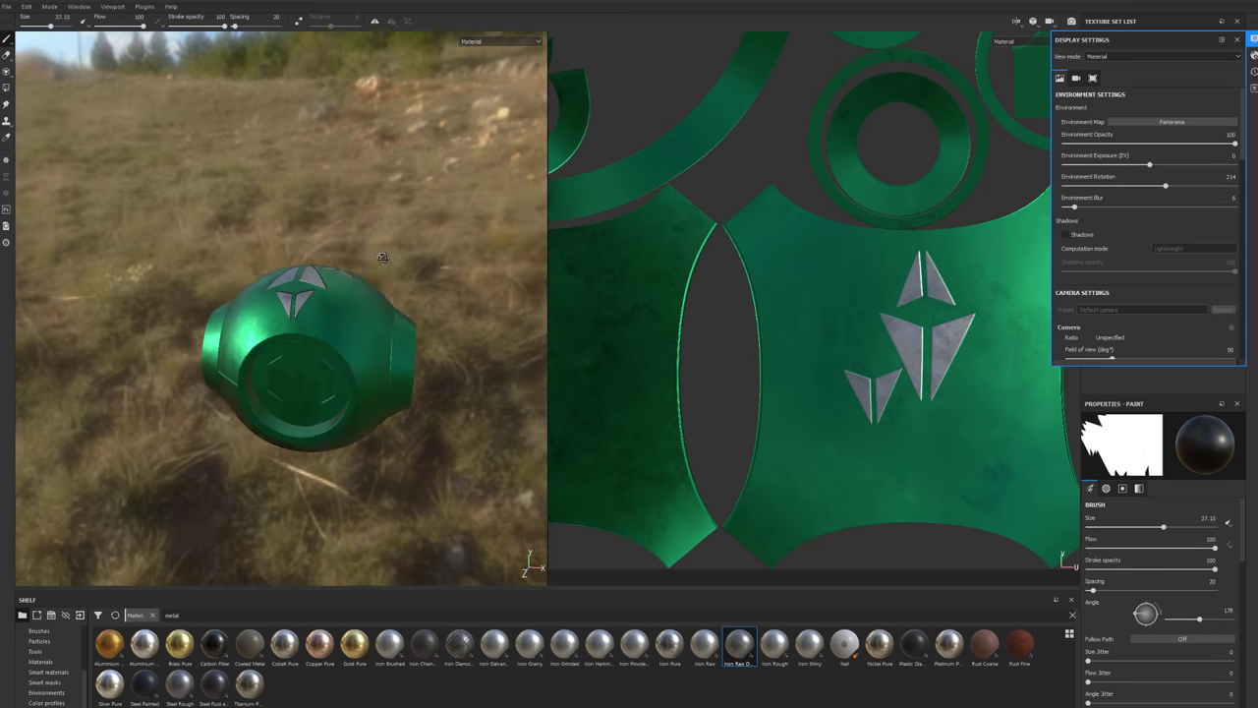
pyautogui.click(1034, 21)
pyautogui.click(1016, 20)
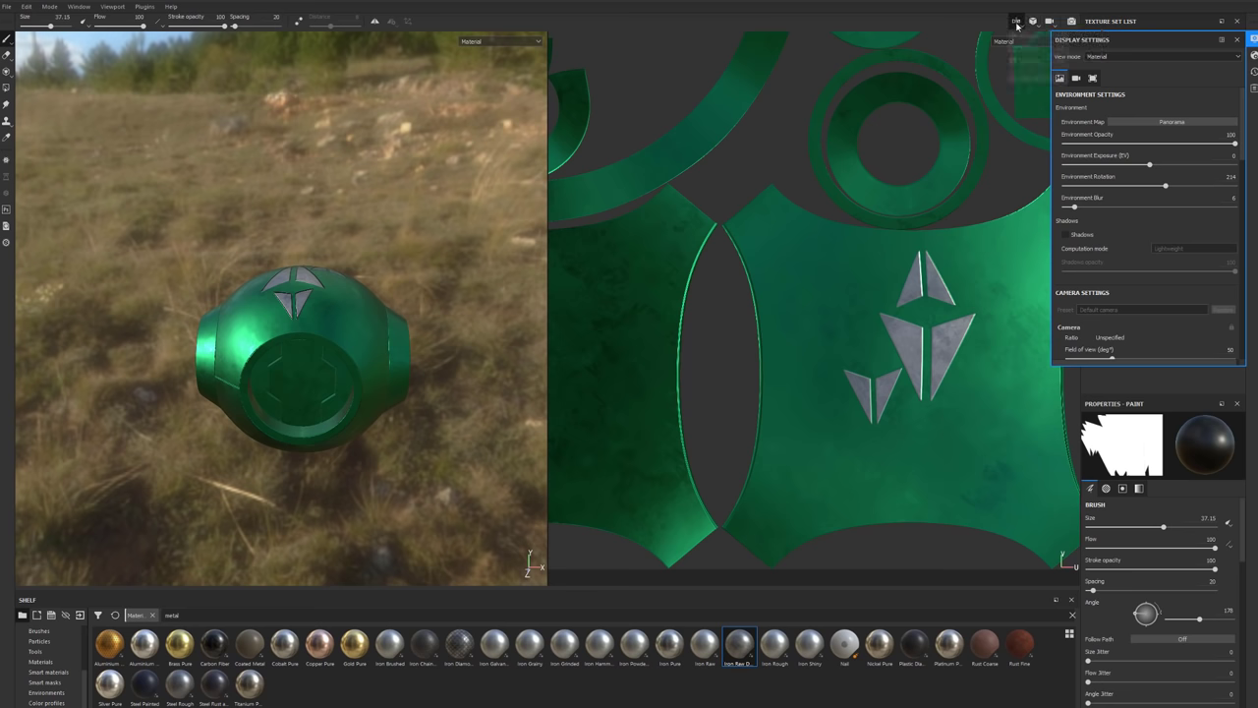
pyautogui.click(1026, 51)
pyautogui.moveTo(660, 305)
pyautogui.keyDown('alt'); pyautogui.mouseDown()
pyautogui.moveTo(822, 294)
pyautogui.moveTo(792, 265)
pyautogui.mouseUp(); pyautogui.keyUp('alt')
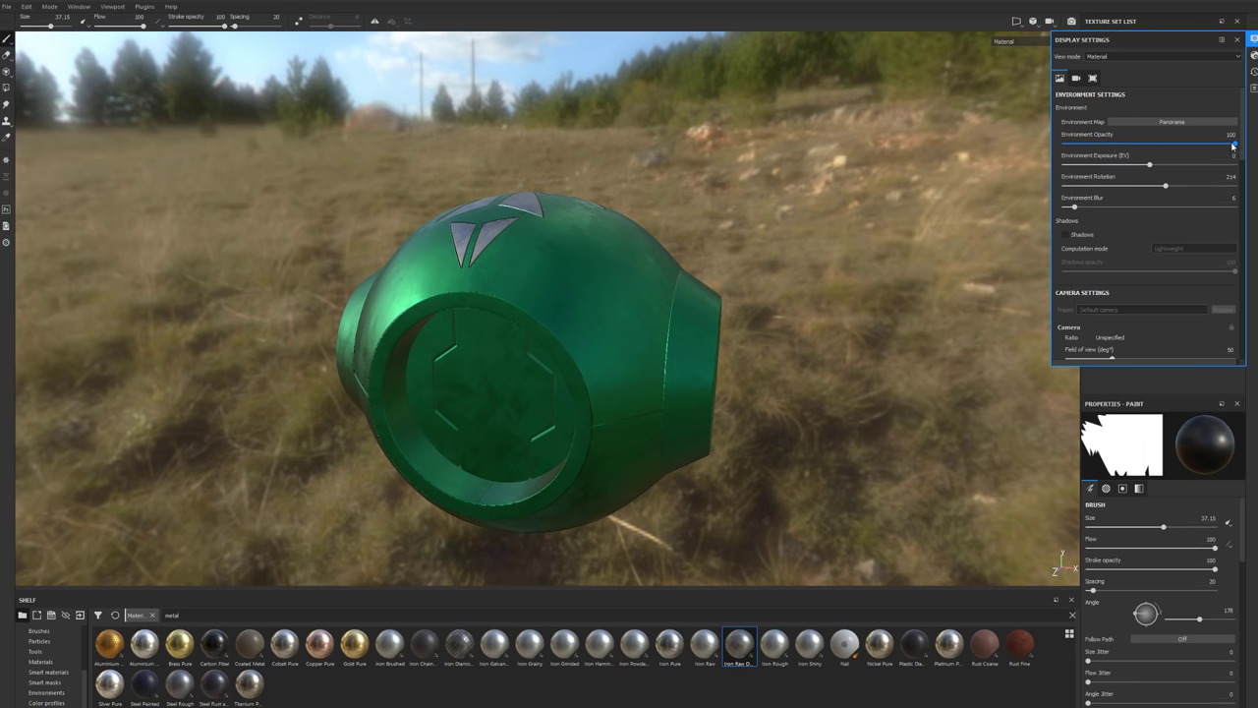
# Fade the environment opacity out, then bring the panorama back to full opacity.
pyautogui.moveTo(1234, 145); pyautogui.dragTo(1064, 144)
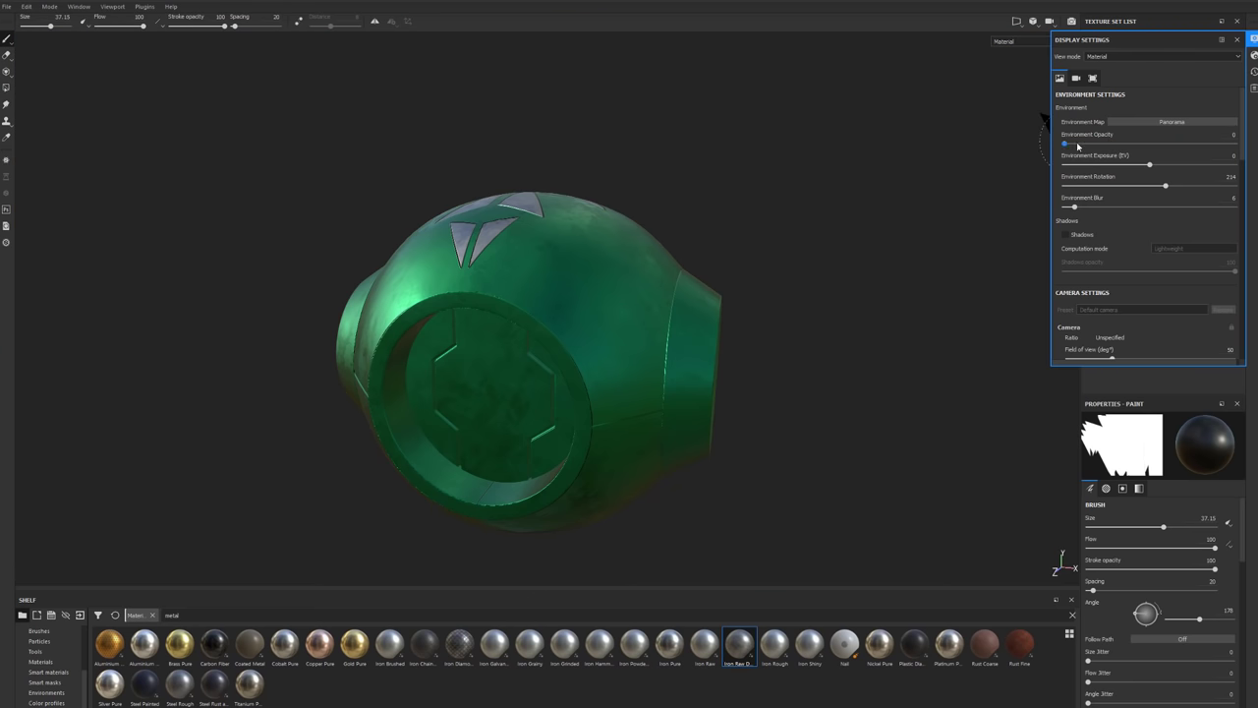
pyautogui.keyDown('alt'); pyautogui.moveTo(747, 210); pyautogui.dragTo(792, 246); pyautogui.keyUp('alt')
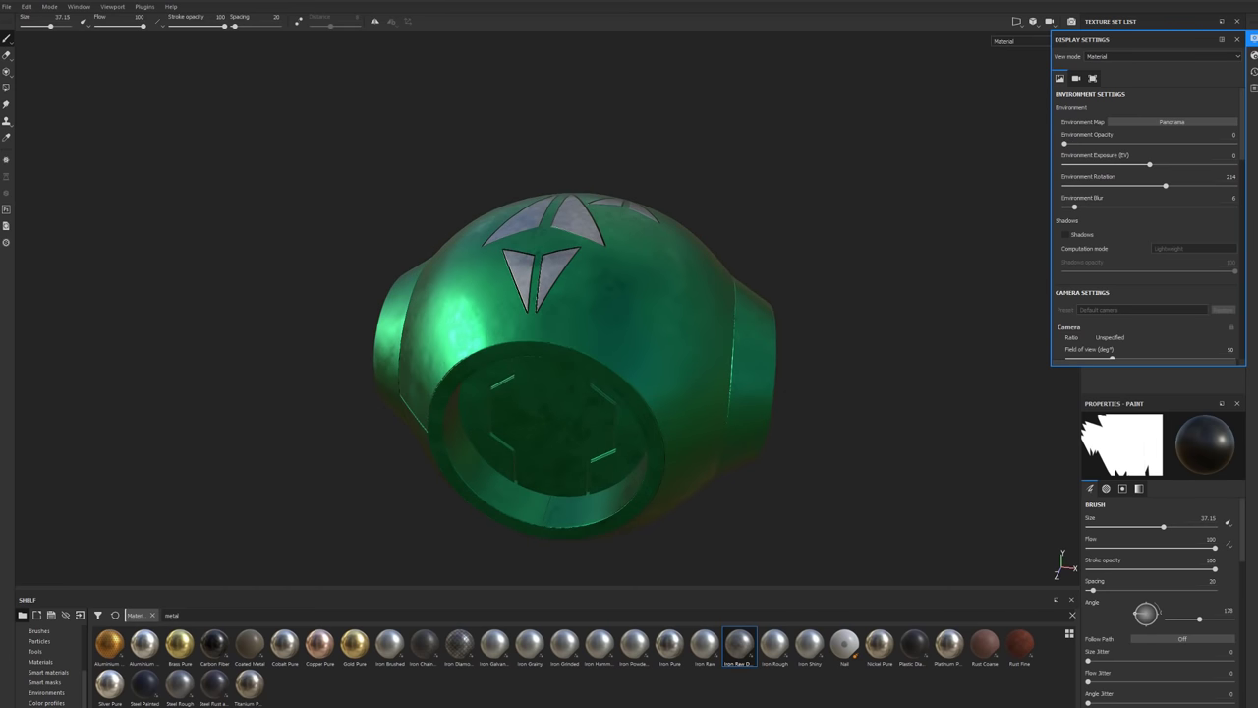
pyautogui.keyDown('shift'); pyautogui.moveTo(722, 171); pyautogui.dragTo(744, 162, button='right'); pyautogui.keyUp('shift')
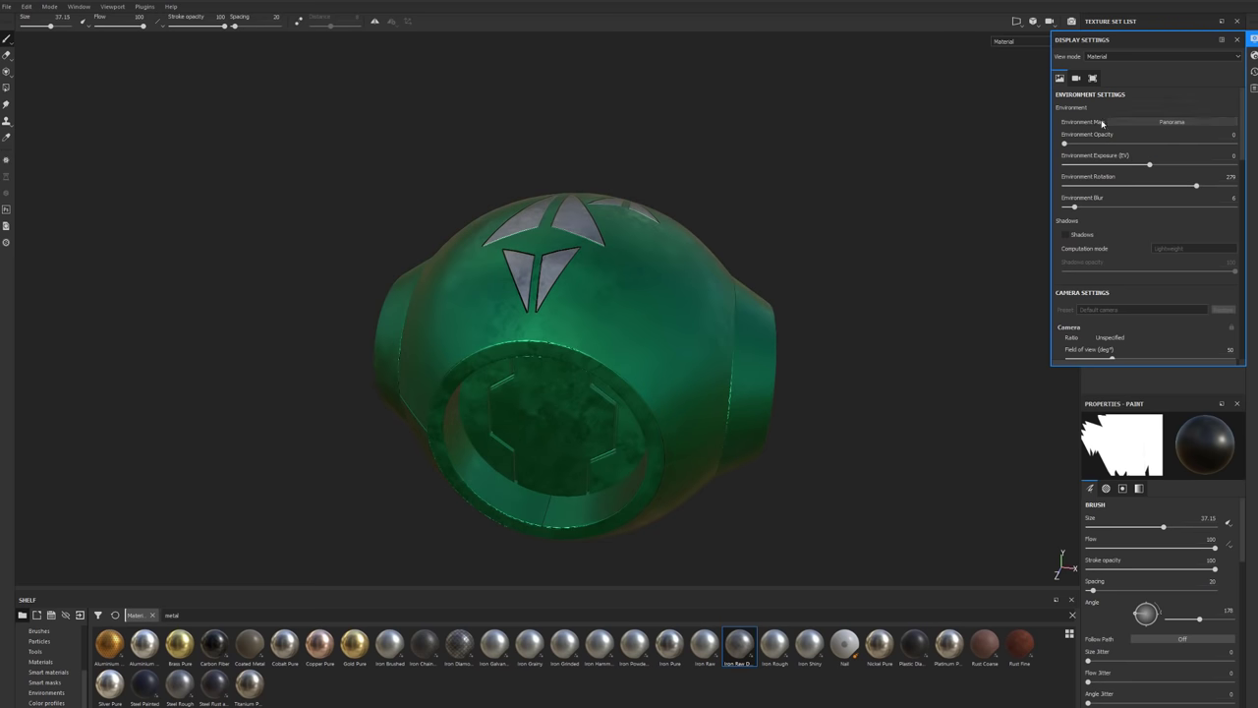
pyautogui.moveTo(1064, 144); pyautogui.dragTo(1236, 144)
pyautogui.moveTo(806, 325)
pyautogui.keyDown('alt'); pyautogui.mouseDown()
pyautogui.moveTo(724, 272)
pyautogui.moveTo(757, 328)
pyautogui.moveTo(728, 314)
pyautogui.moveTo(688, 354)
pyautogui.moveTo(724, 329)
pyautogui.moveTo(779, 329)
pyautogui.moveTo(758, 339)
pyautogui.mouseUp(); pyautogui.keyUp('alt')
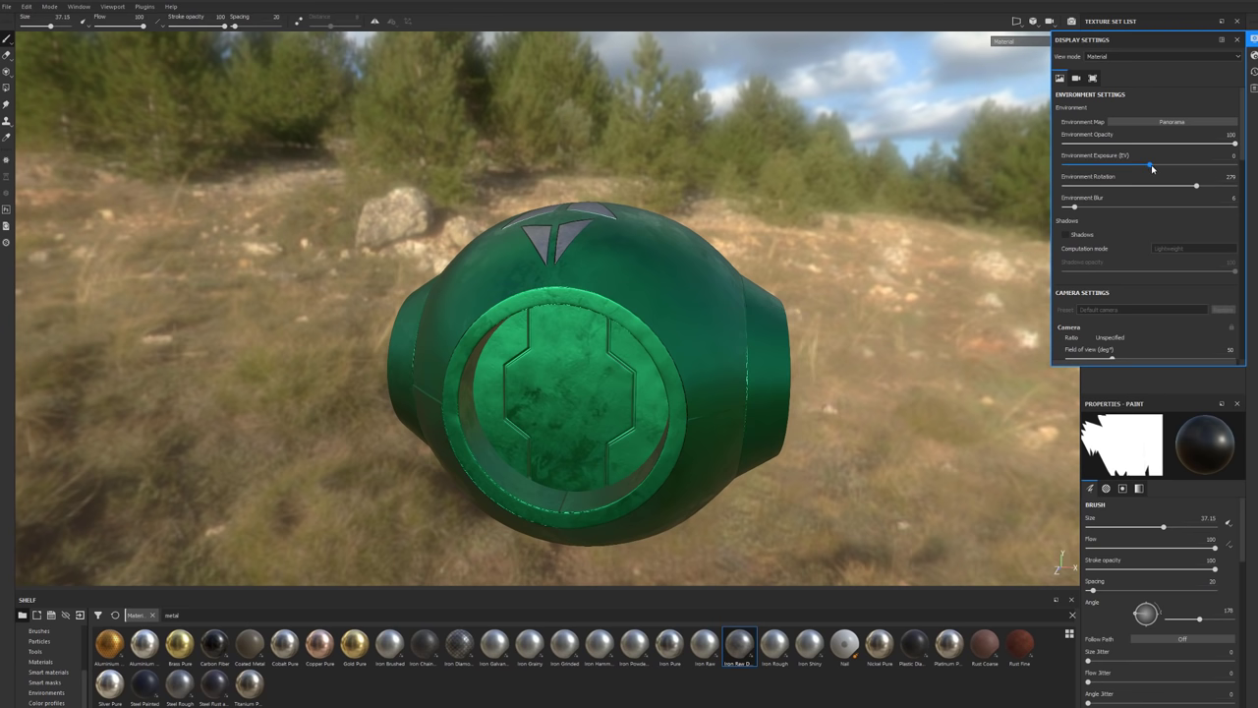
# Set environment exposure to 1, rotation to 339 and background blur to 14.
pyautogui.moveTo(1153, 168); pyautogui.dragTo(1165, 167)
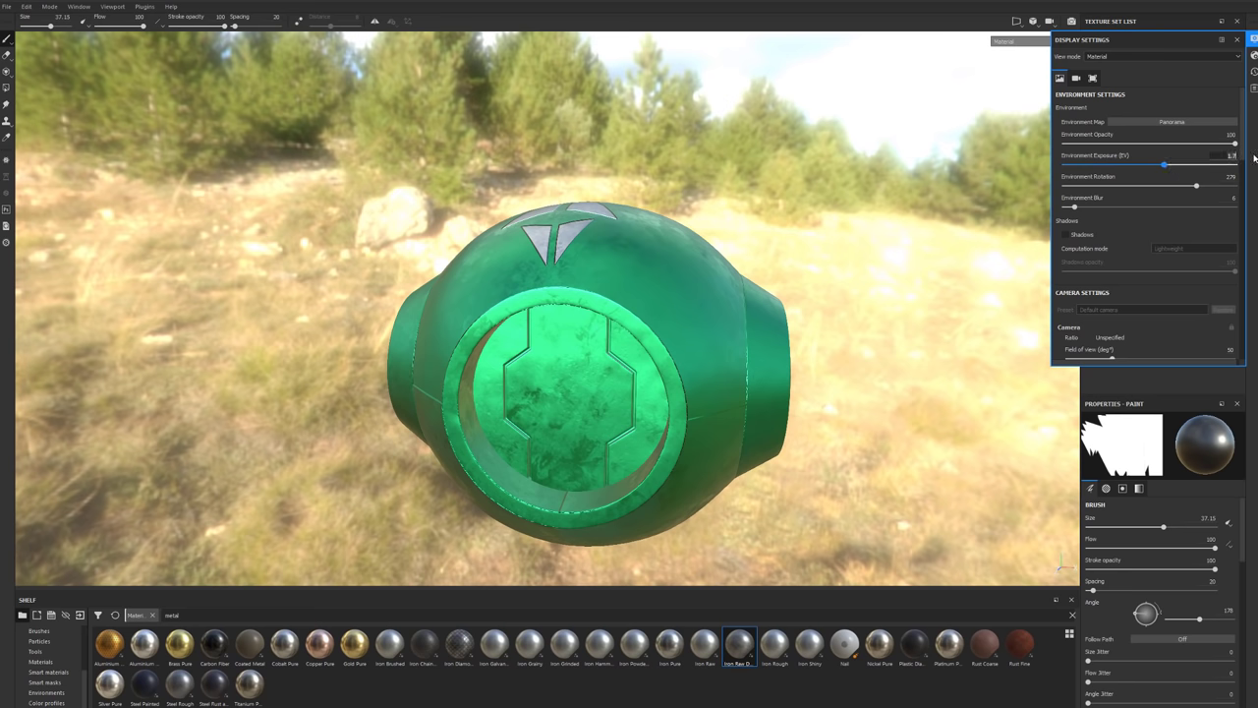
pyautogui.press('Return')
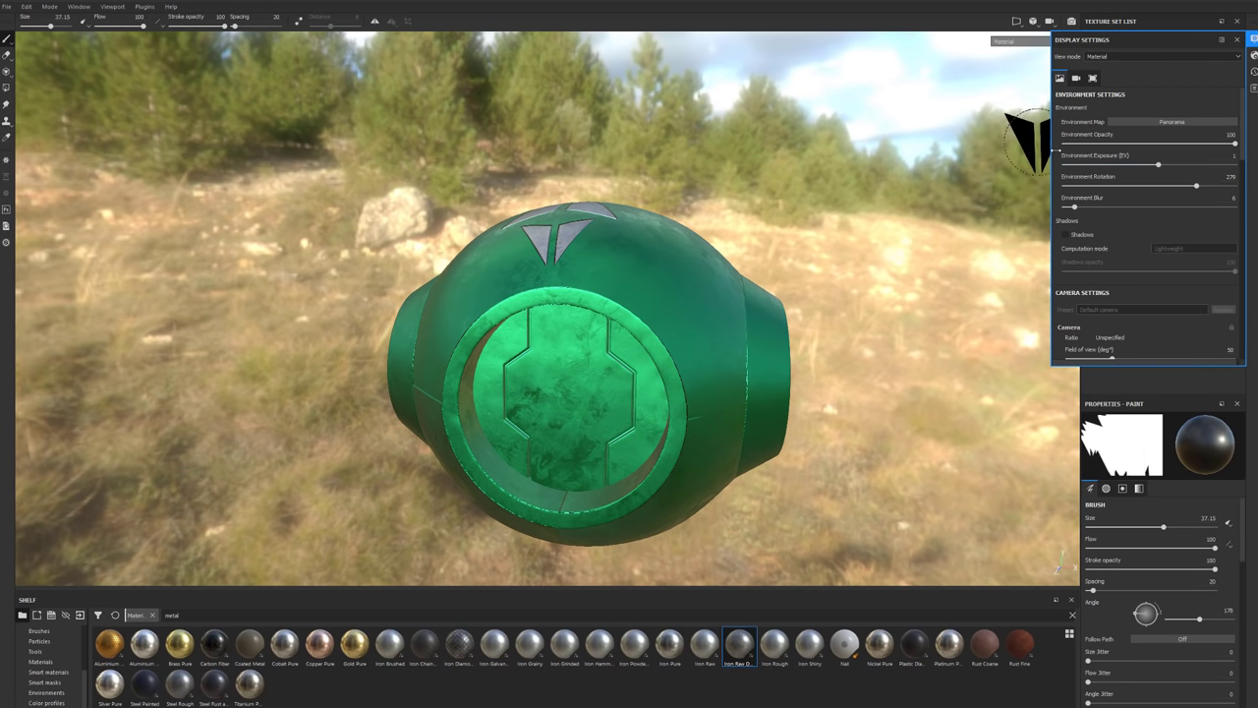
pyautogui.moveTo(579, 208)
pyautogui.keyDown('shift'); pyautogui.mouseDown(button='right')
pyautogui.moveTo(736, 163)
pyautogui.moveTo(870, 168)
pyautogui.moveTo(721, 173)
pyautogui.moveTo(792, 147)
pyautogui.moveTo(865, 167)
pyautogui.moveTo(926, 163)
pyautogui.moveTo(766, 170)
pyautogui.moveTo(789, 186)
pyautogui.moveTo(780, 171)
pyautogui.moveTo(910, 174)
pyautogui.moveTo(789, 174)
pyautogui.moveTo(792, 197)
pyautogui.mouseUp(button='right'); pyautogui.keyUp('shift')
pyautogui.moveTo(1077, 205); pyautogui.dragTo(1086, 207)
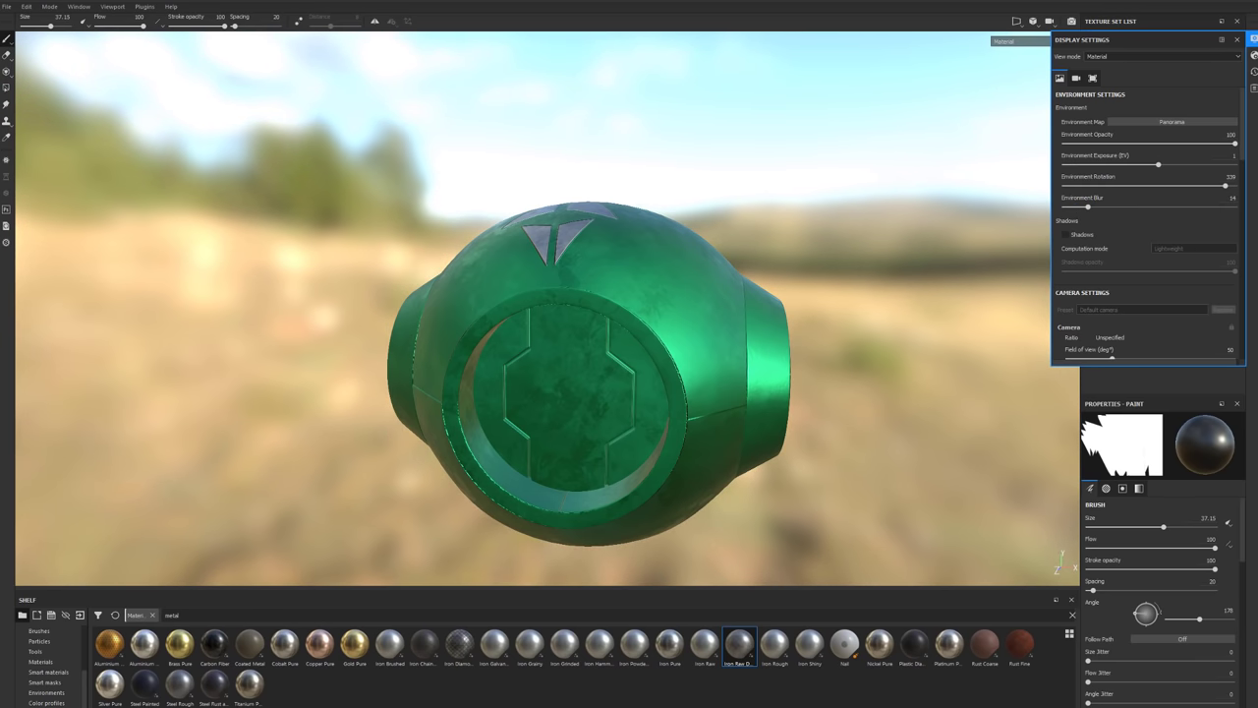
pyautogui.keyDown('alt'); pyautogui.moveTo(688, 245); pyautogui.dragTo(796, 228); pyautogui.keyUp('alt')
pyautogui.scroll(-3, 1057, 210)
# Adjust the camera focal length, typing 77 along the way, settling at 35 mm with 25° FOV.
pyautogui.scroll(-1, 1091, 292)
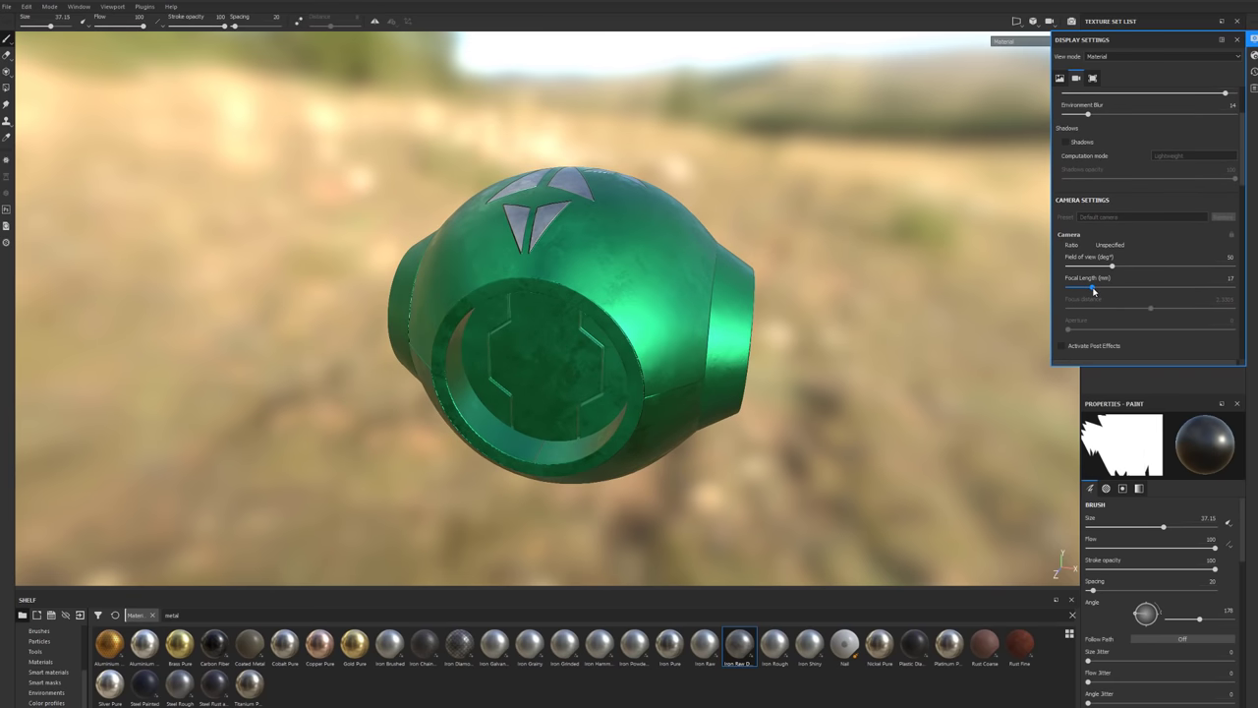
pyautogui.moveTo(1093, 290); pyautogui.dragTo(1074, 290)
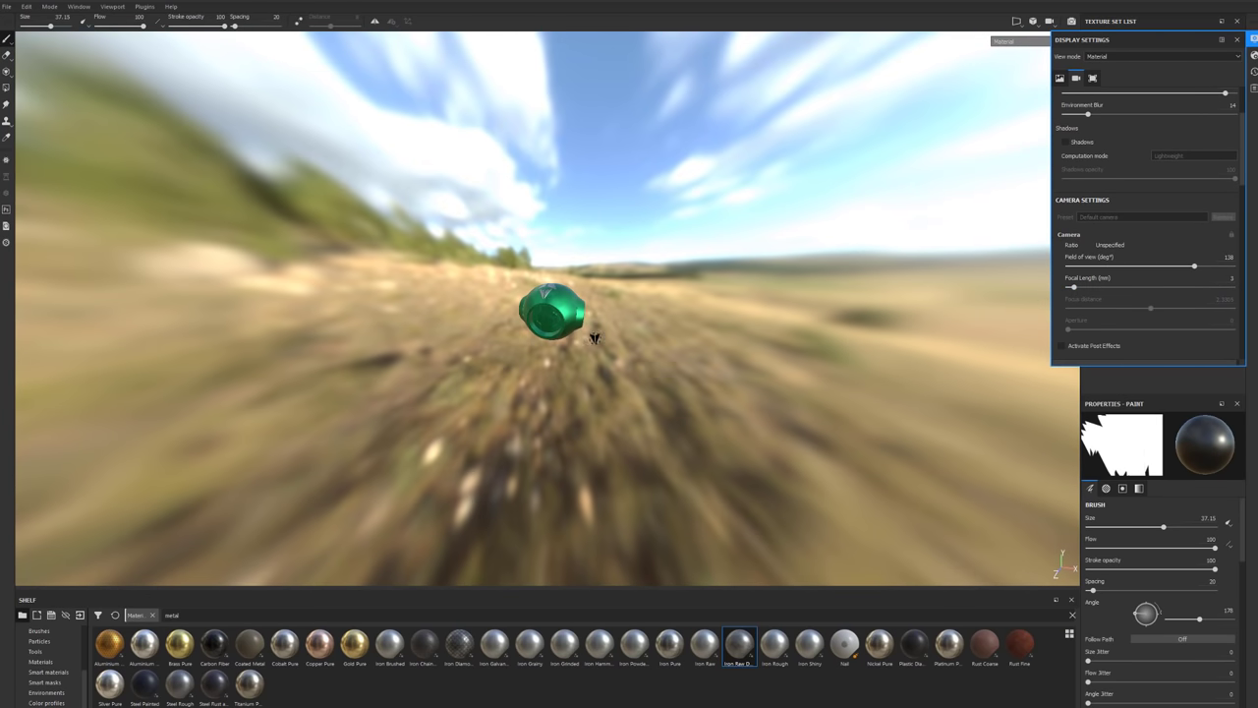
pyautogui.scroll(5, 597, 339)
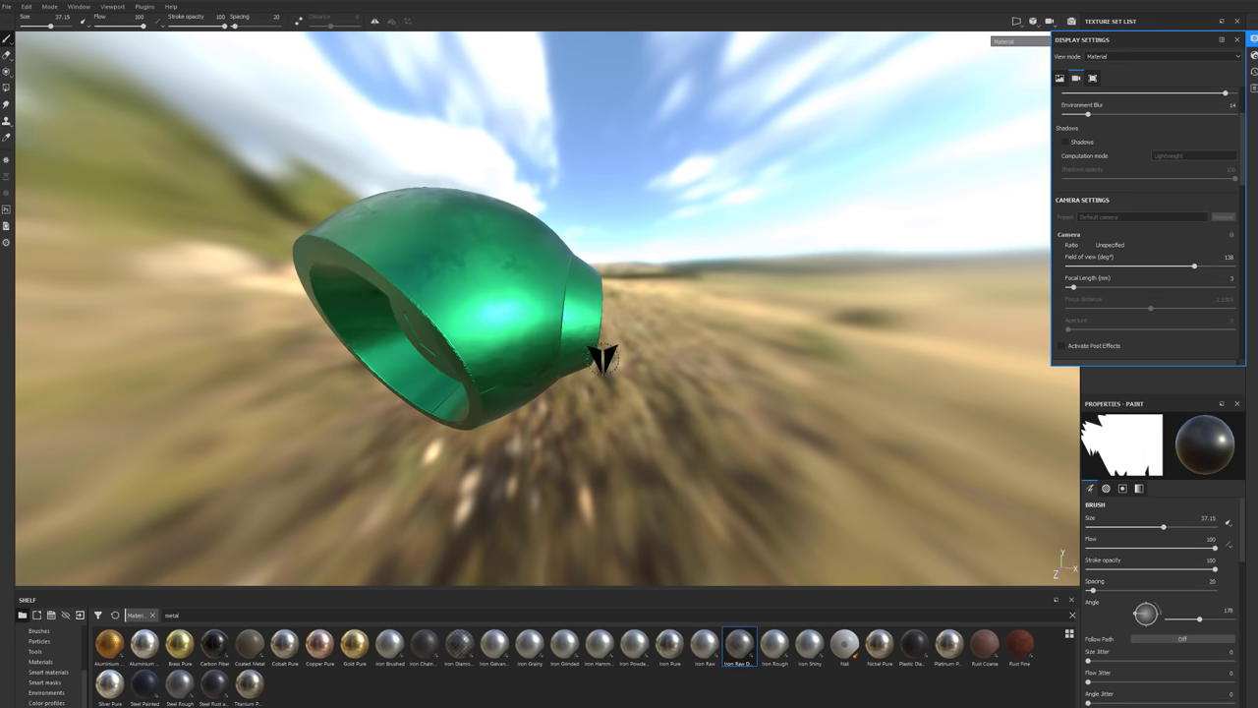
pyautogui.moveTo(603, 356)
pyautogui.keyDown('alt'); pyautogui.mouseDown()
pyautogui.moveTo(651, 289)
pyautogui.moveTo(1045, 259)
pyautogui.moveTo(1105, 287)
pyautogui.moveTo(1146, 287)
pyautogui.moveTo(533, 337)
pyautogui.moveTo(618, 337)
pyautogui.moveTo(644, 315)
pyautogui.moveTo(449, 282)
pyautogui.moveTo(654, 258)
pyautogui.moveTo(669, 284)
pyautogui.moveTo(619, 263)
pyautogui.moveTo(681, 228)
pyautogui.moveTo(688, 202)
pyautogui.mouseUp(); pyautogui.keyUp('alt')
pyautogui.press('f')
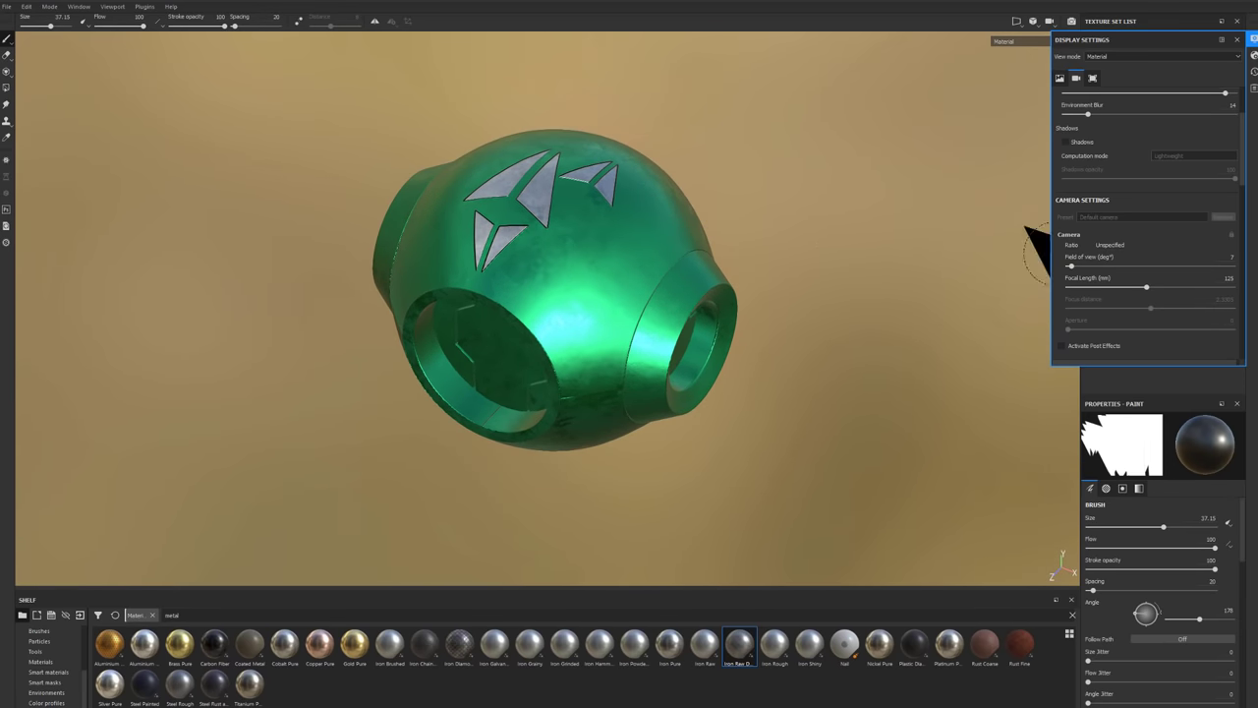
pyautogui.click(1228, 279)
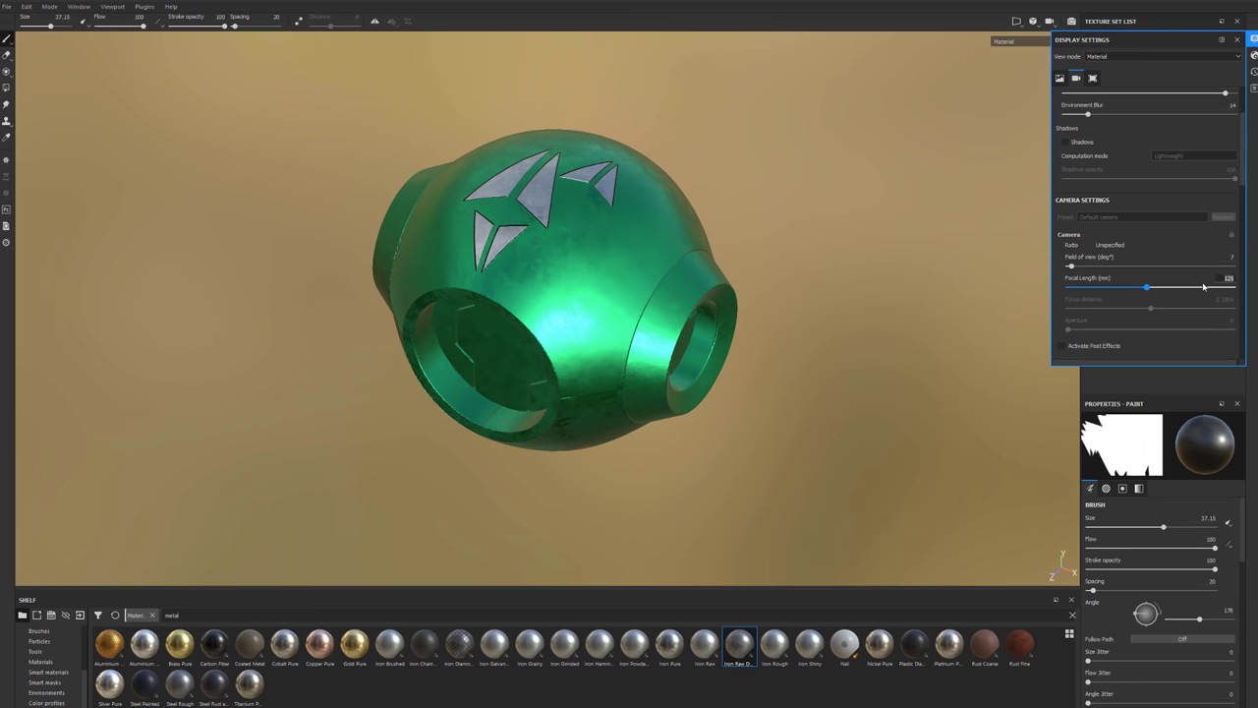
pyautogui.write('77')
pyautogui.press('Return')
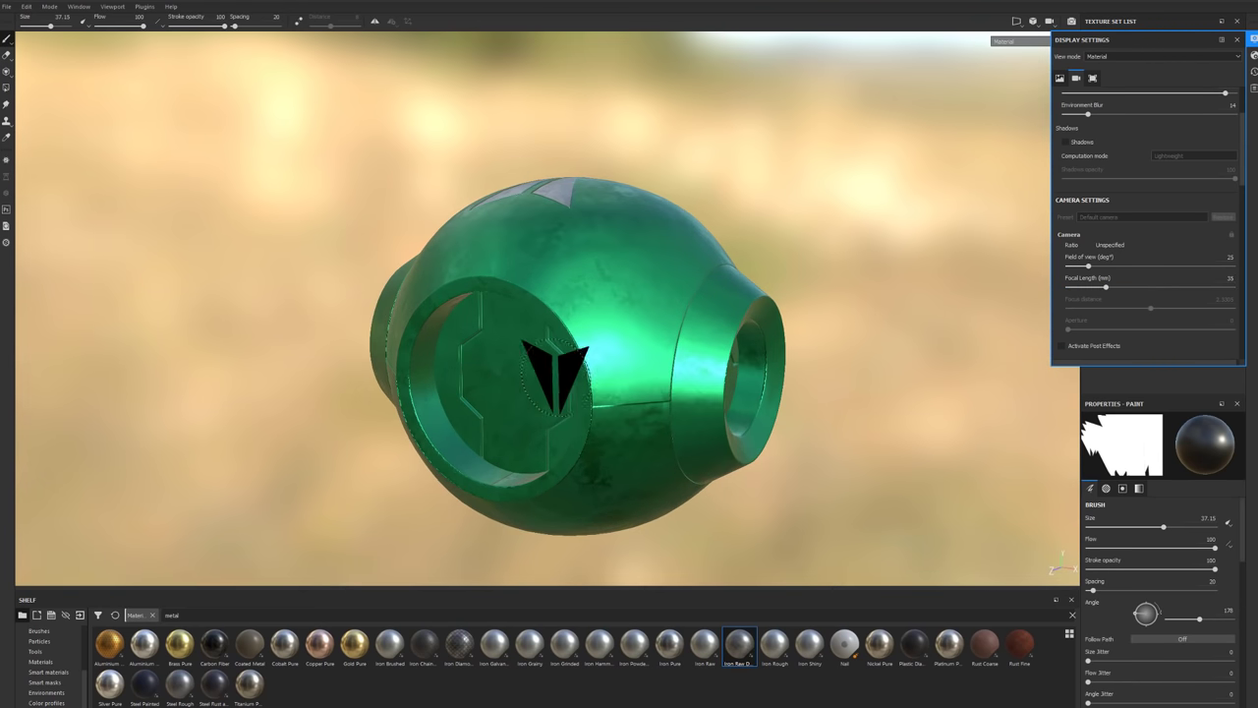
pyautogui.keyDown('alt'); pyautogui.moveTo(570, 394); pyautogui.dragTo(590, 360); pyautogui.keyUp('alt')
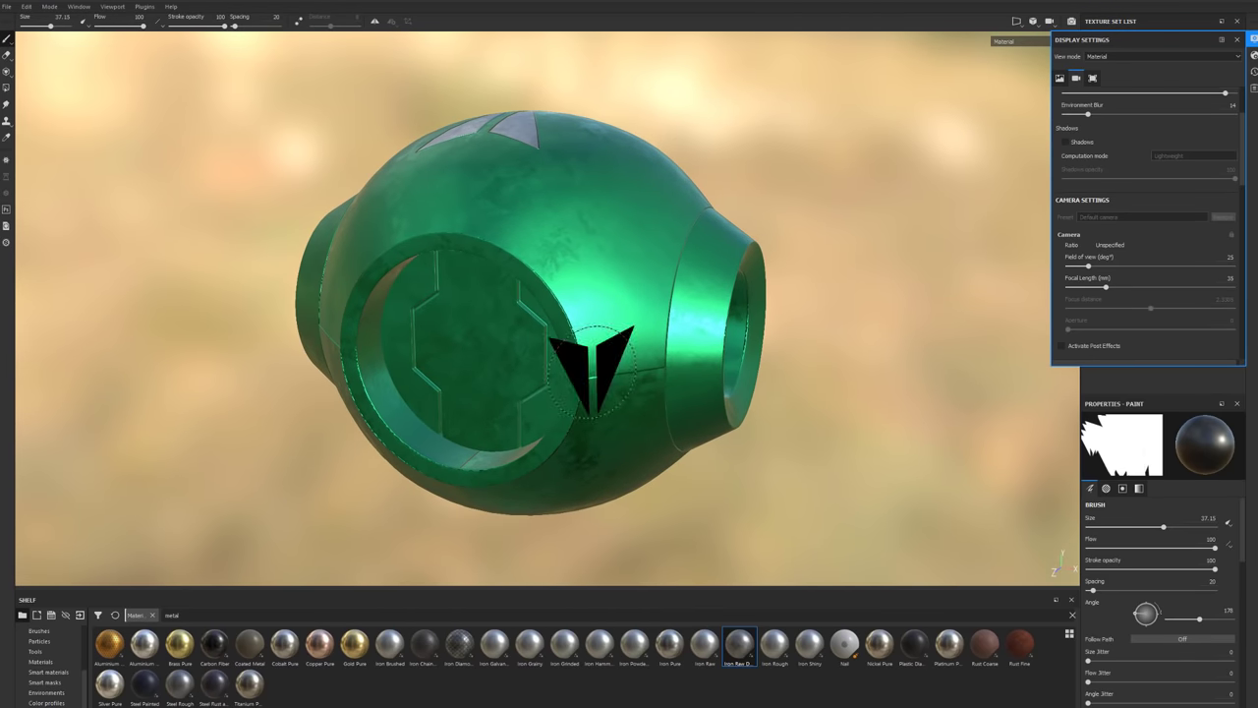
# Activate post effects, preview Lens Distortion and Glare, and switch both back off.
pyautogui.scroll(-4, 1116, 281)
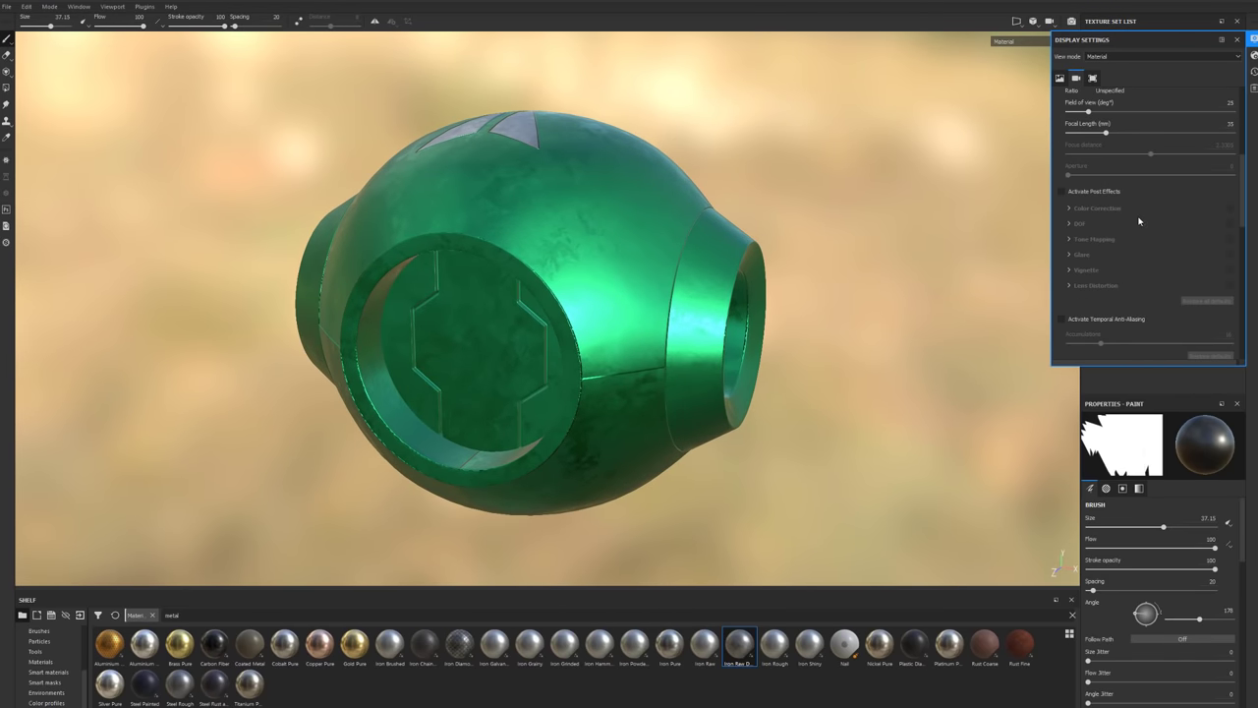
pyautogui.click(1062, 191)
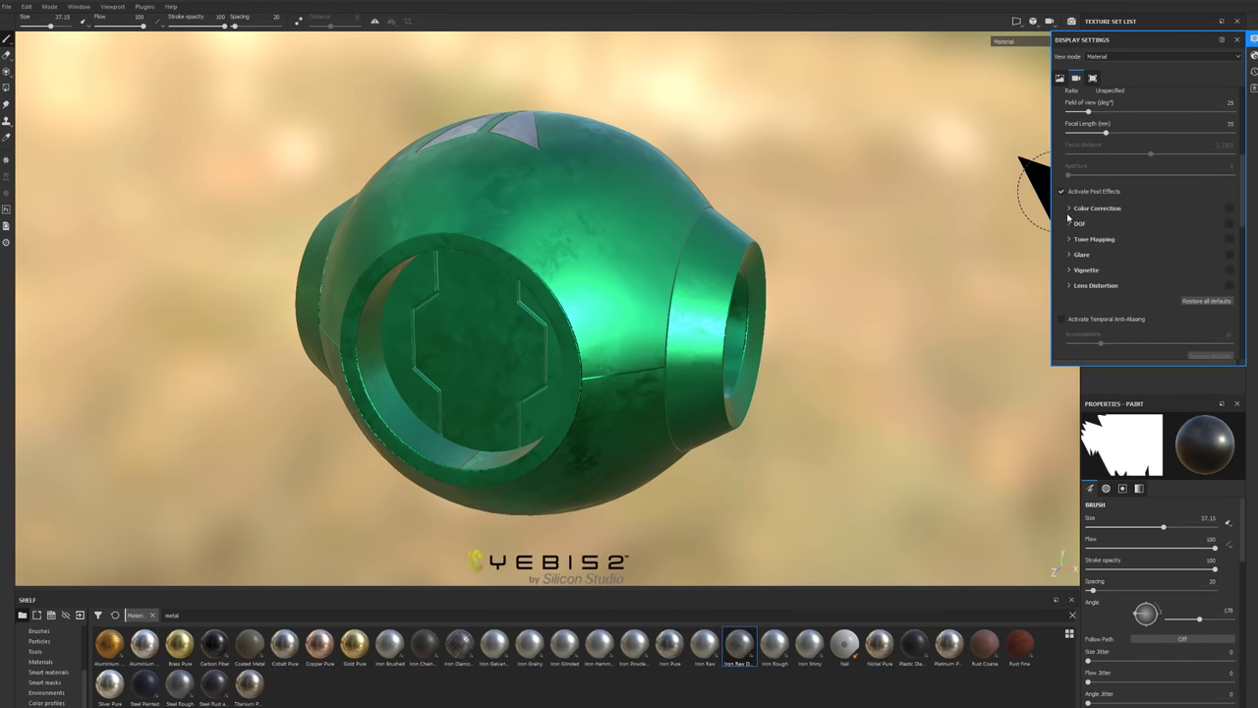
pyautogui.click(1229, 286)
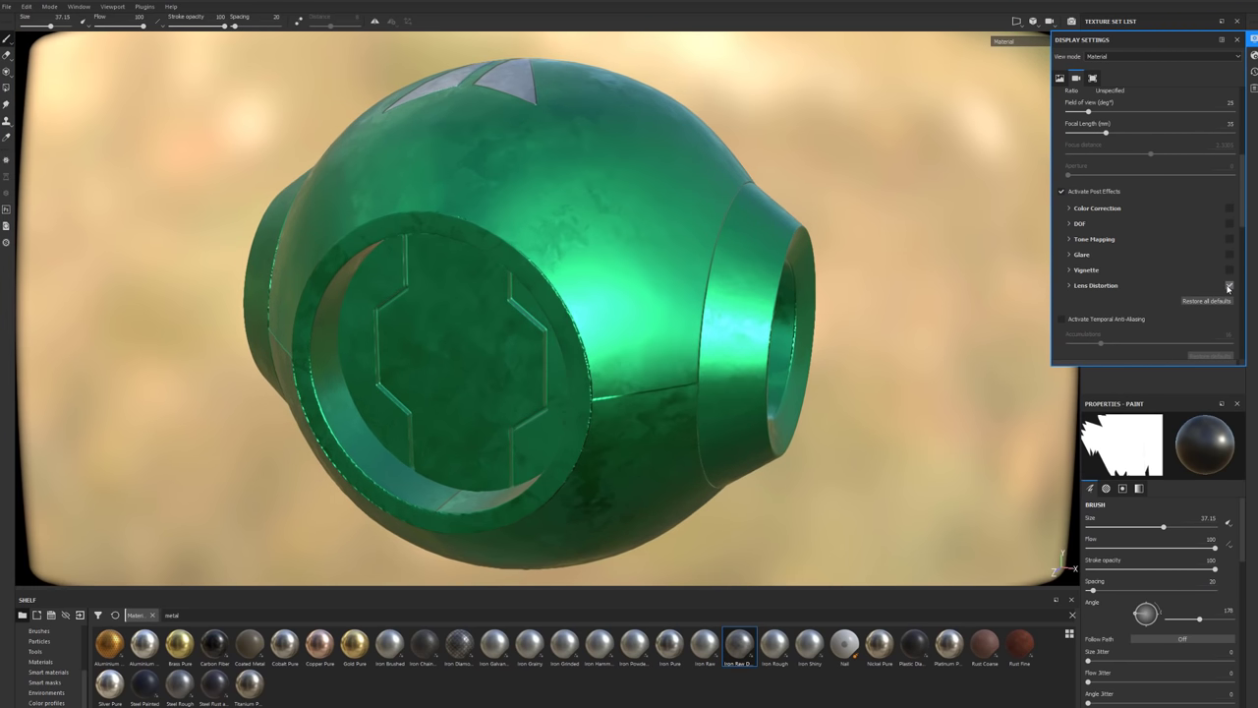
pyautogui.click(1229, 286)
pyautogui.click(1229, 254)
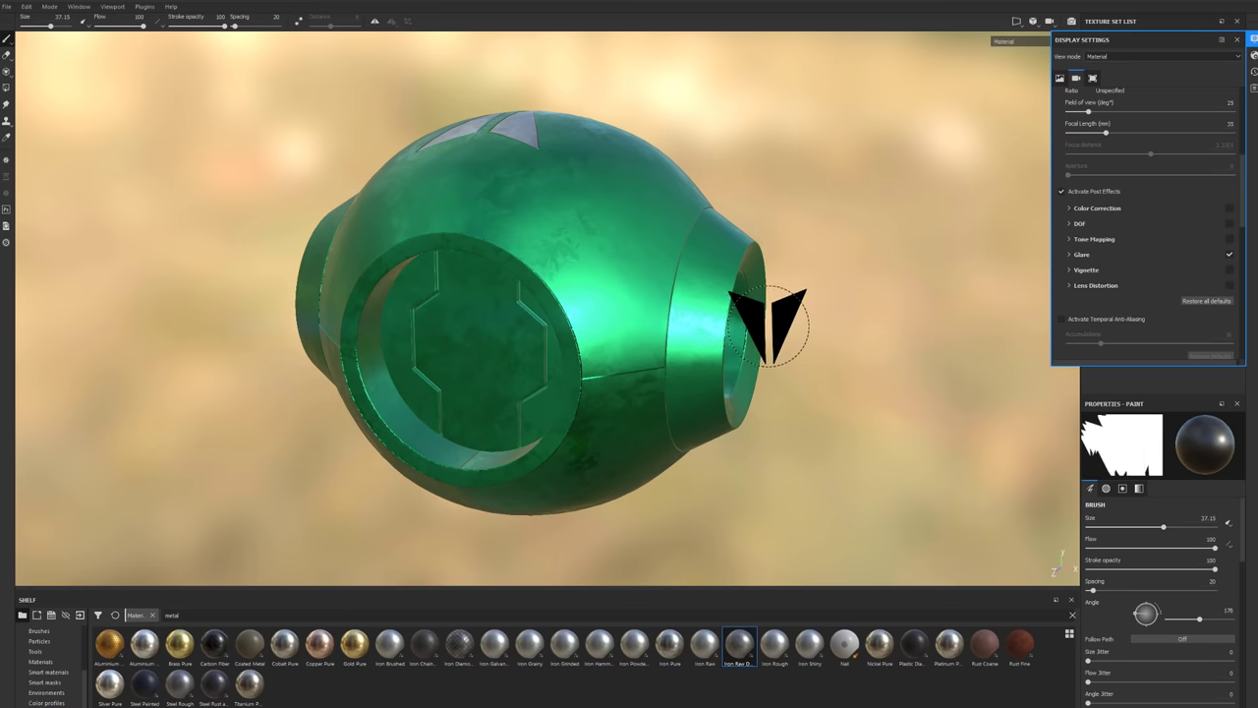
pyautogui.keyDown('alt'); pyautogui.moveTo(763, 315); pyautogui.dragTo(738, 272); pyautogui.keyUp('alt')
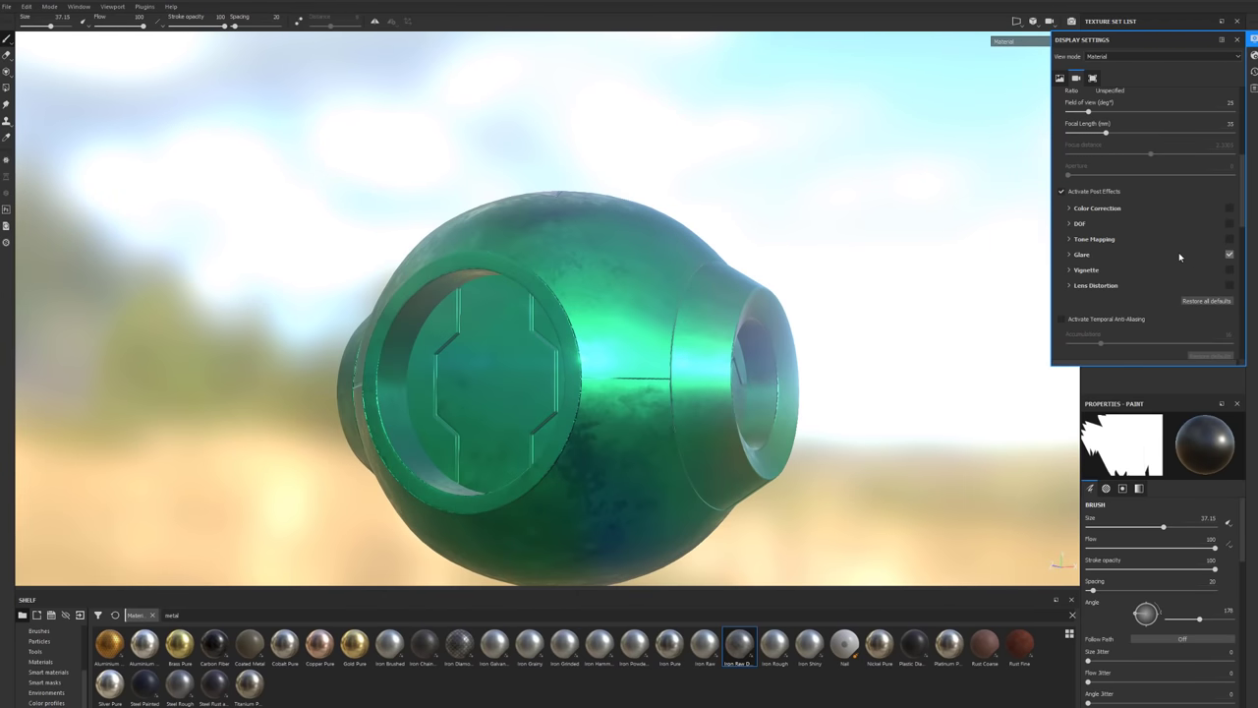
pyautogui.click(1229, 255)
pyautogui.keyDown('alt'); pyautogui.moveTo(754, 245); pyautogui.dragTo(1012, 309); pyautogui.keyUp('alt')
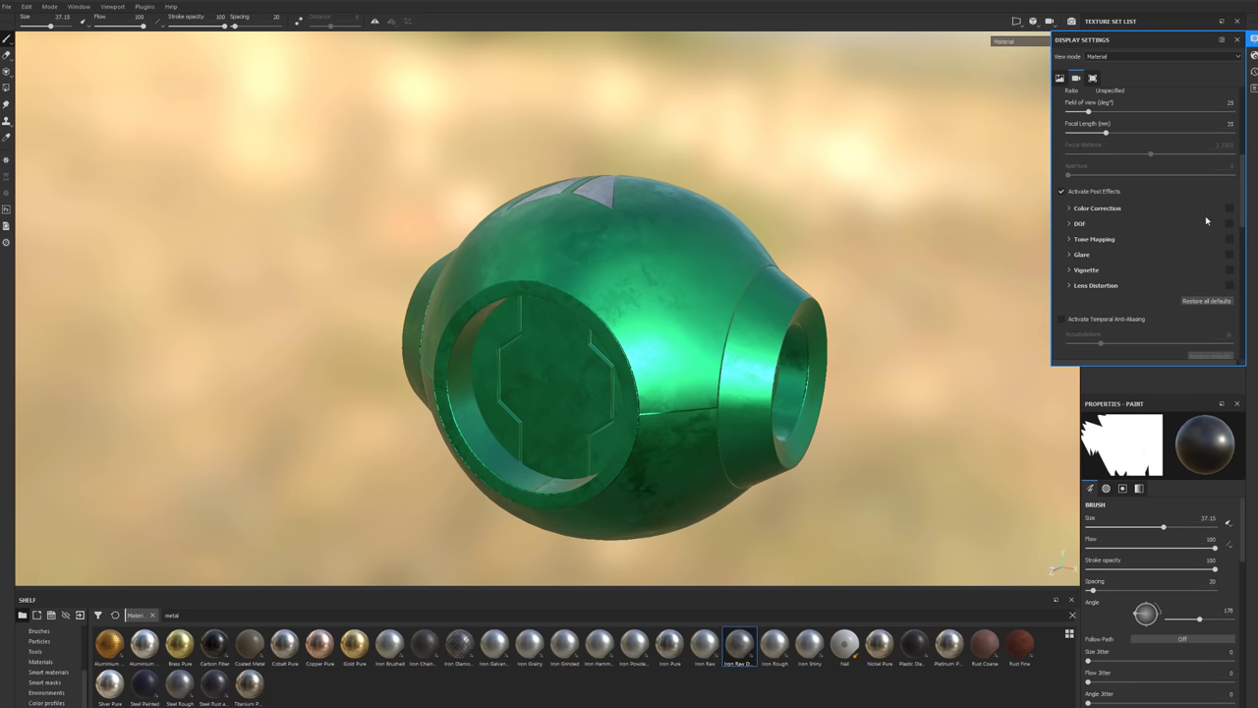
# Turn post effects off and toggle temporal anti-aliasing on and back off.
pyautogui.click(1062, 193)
pyautogui.scroll(-3, 1106, 250)
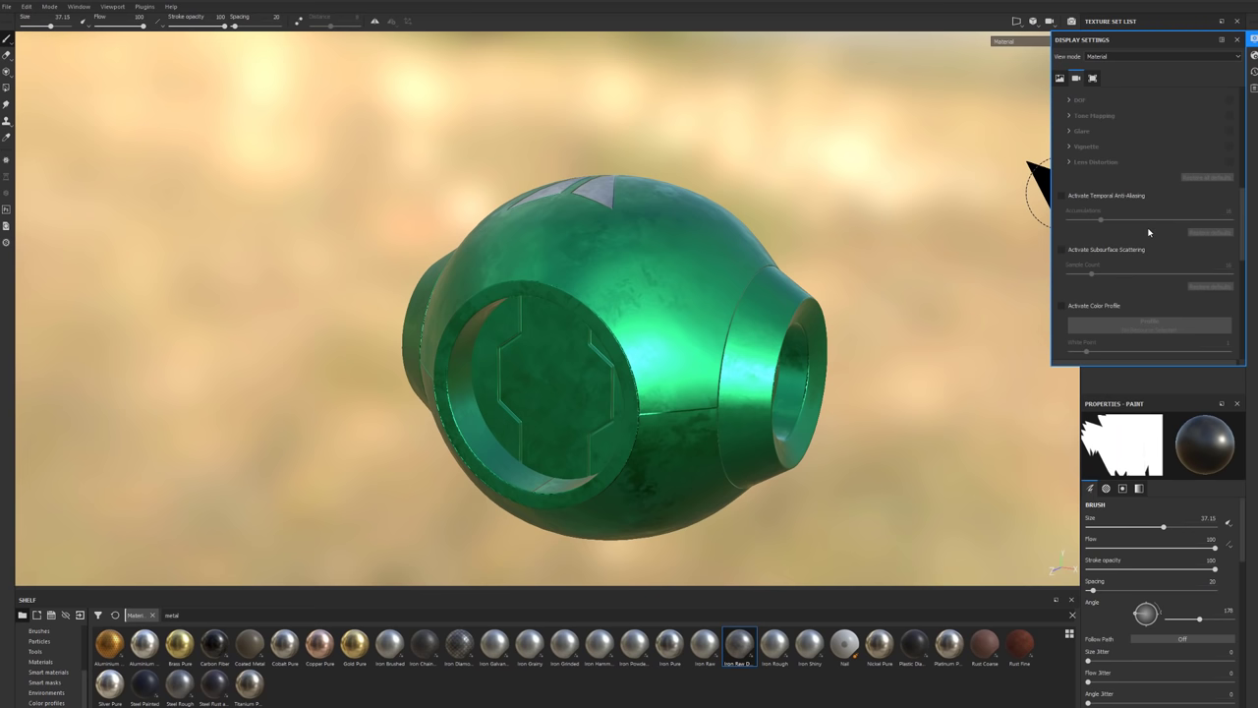
pyautogui.scroll(-2, 1148, 232)
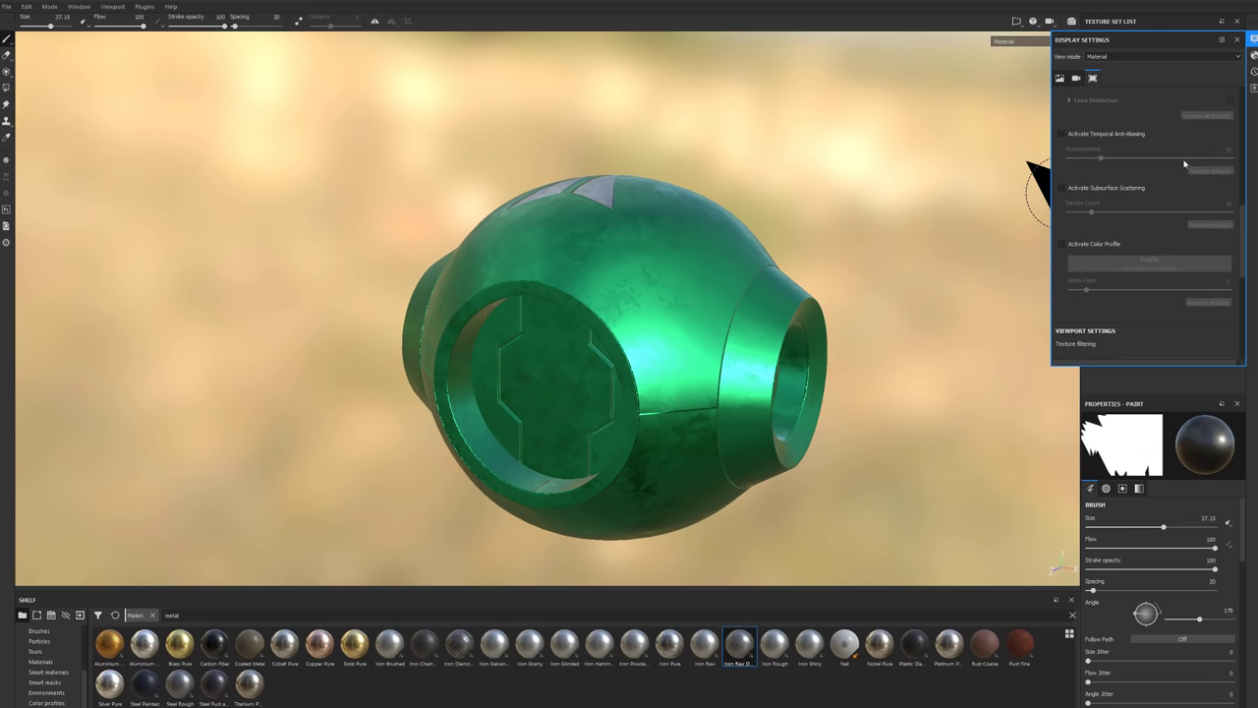
pyautogui.click(1062, 134)
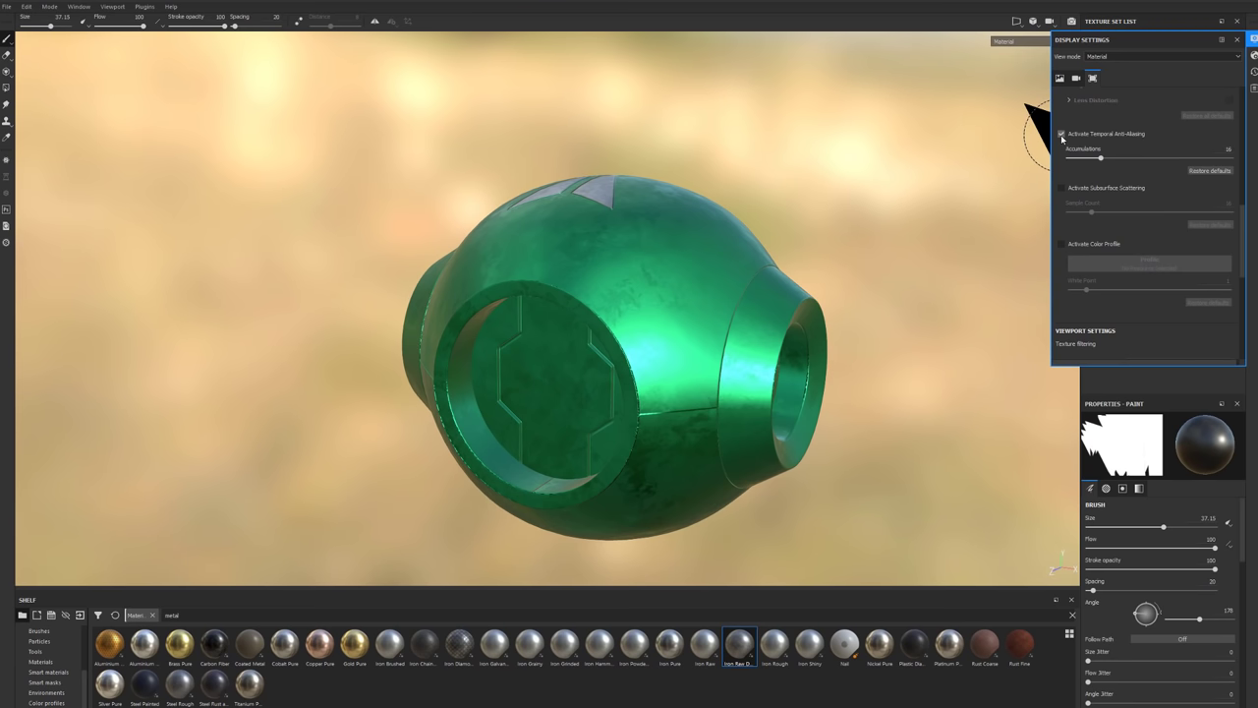
pyautogui.click(1062, 135)
# Rotate the environment lighting around the sphere.
pyautogui.moveTo(1085, 188)
pyautogui.moveTo(1142, 190)
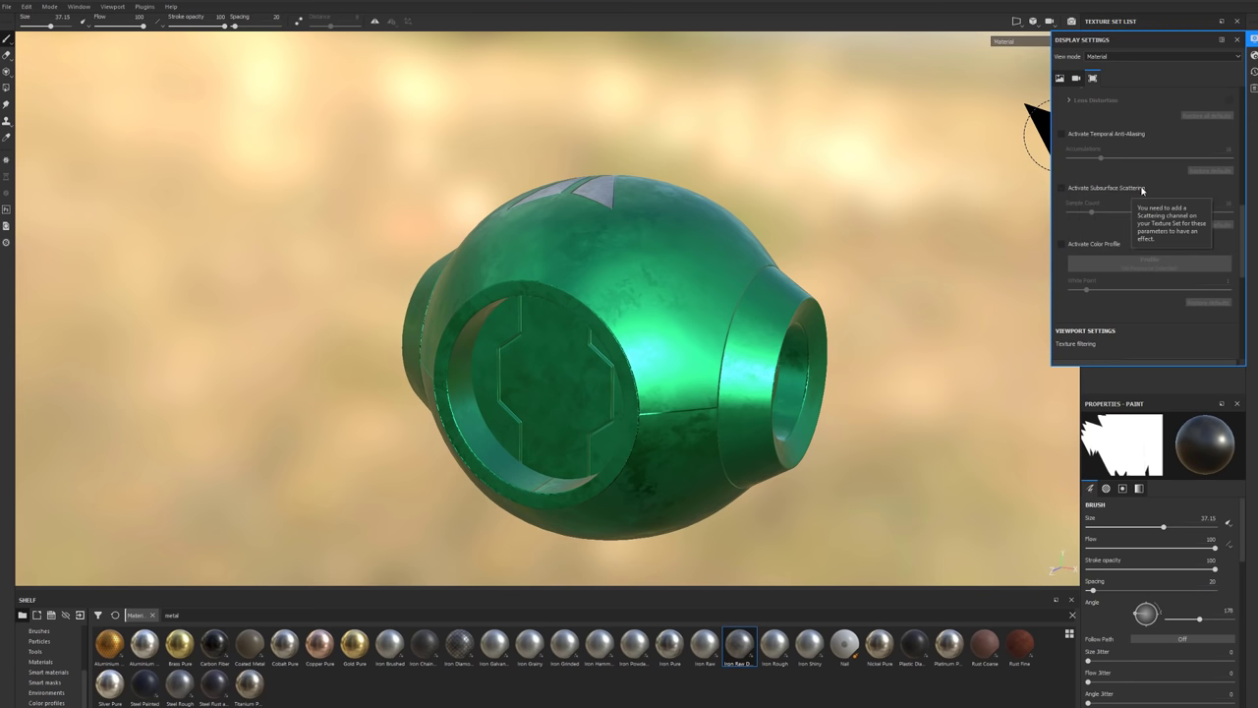
pyautogui.keyDown('shift'); pyautogui.moveTo(648, 206); pyautogui.dragTo(1044, 183, button='right'); pyautogui.keyUp('shift')
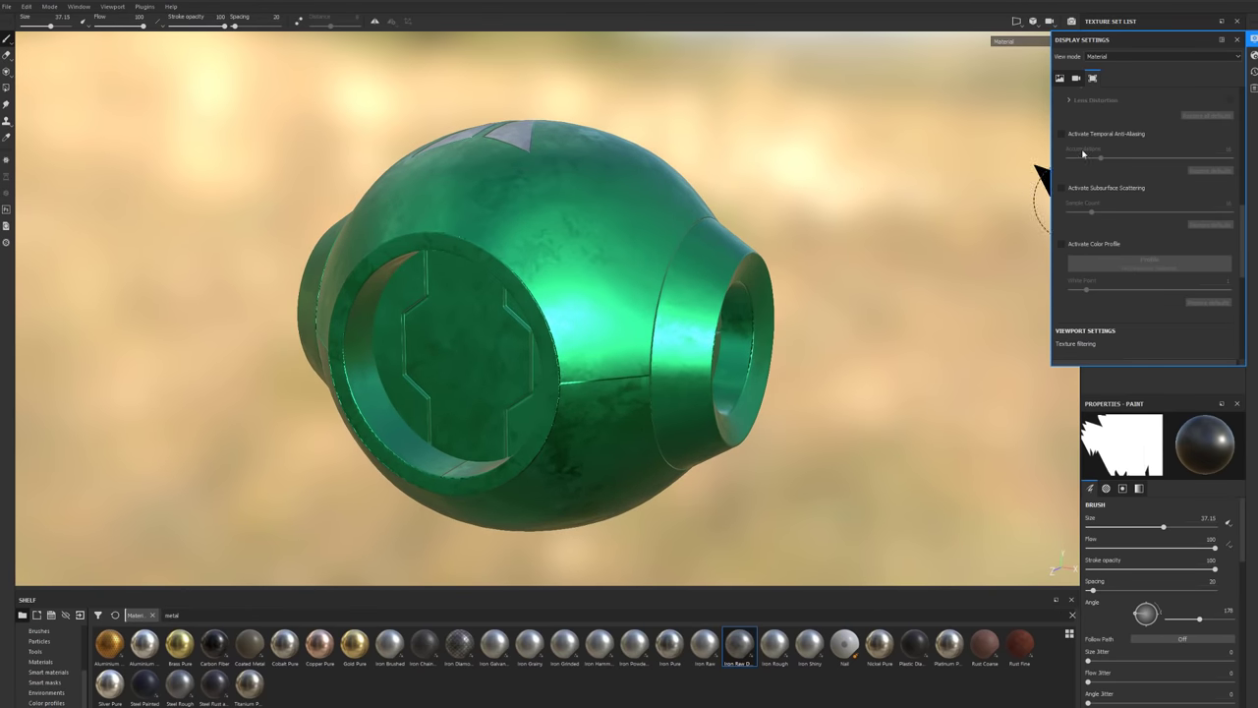
# Show the mesh wireframe on the sphere and set its colour to white.
pyautogui.scroll(-3, 1117, 209)
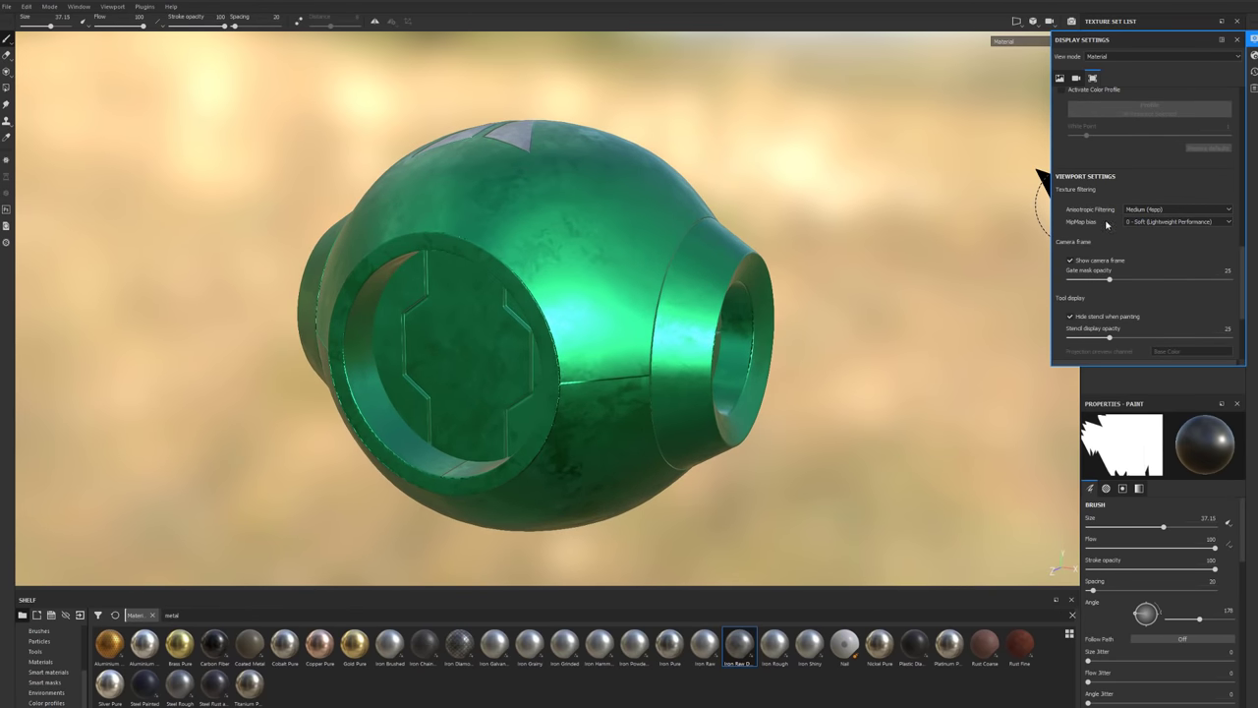
pyautogui.scroll(-2, 1118, 194)
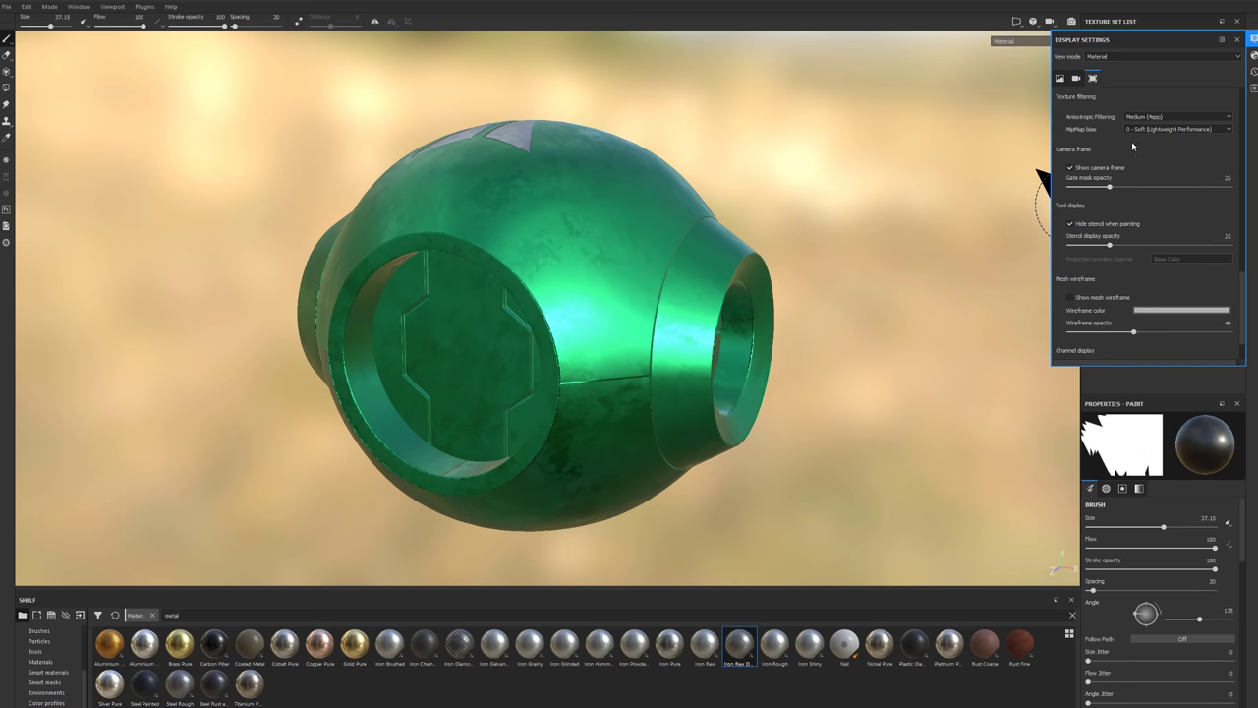
pyautogui.scroll(-1, 1103, 246)
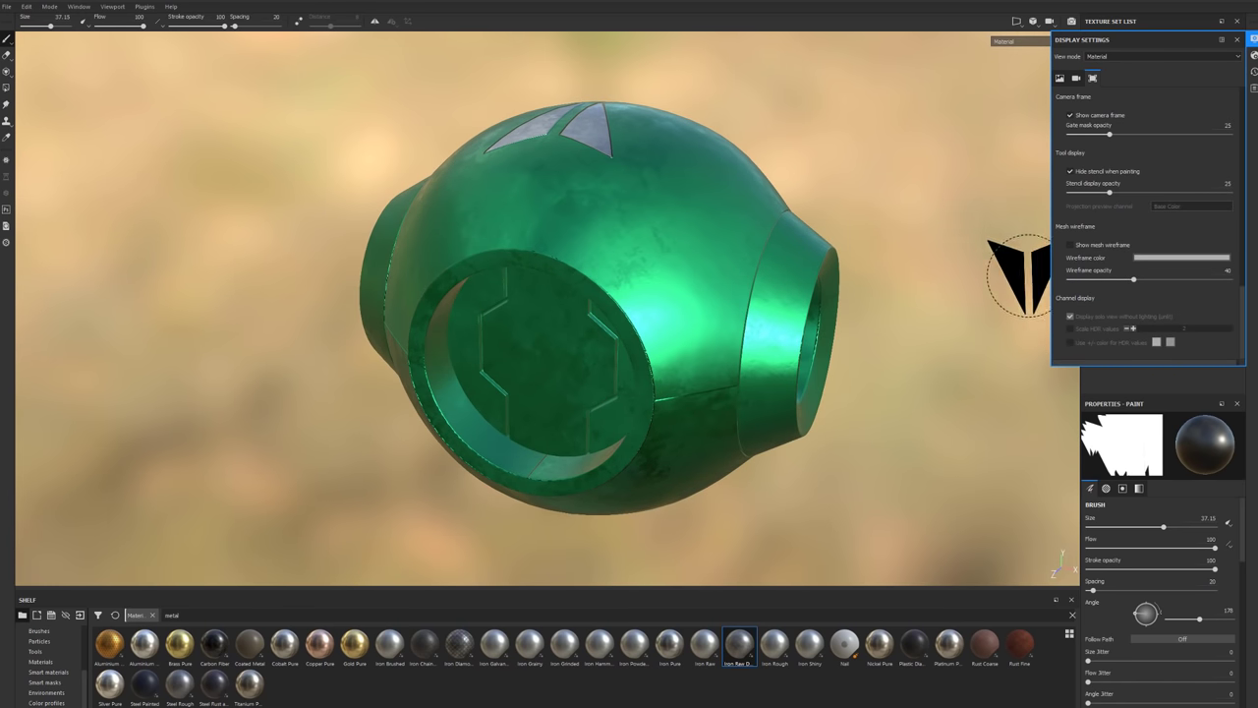
pyautogui.click(1070, 245)
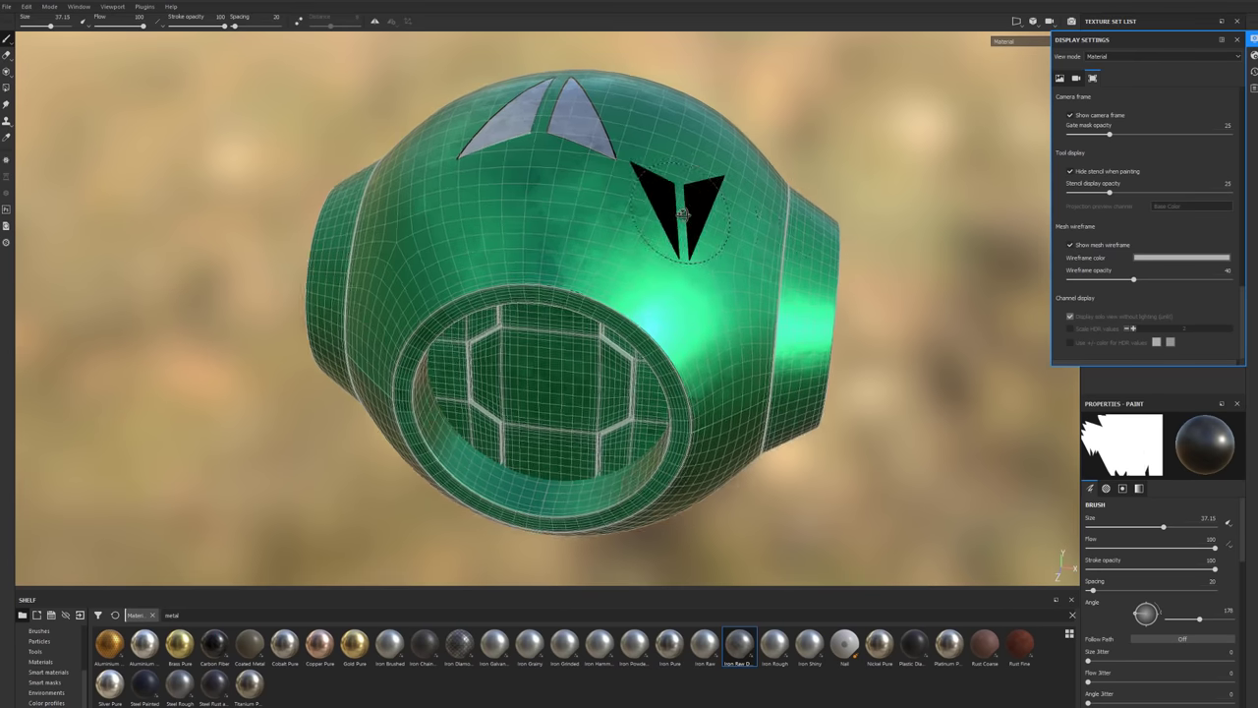
pyautogui.keyDown('alt'); pyautogui.moveTo(682, 214); pyautogui.dragTo(727, 236); pyautogui.keyUp('alt')
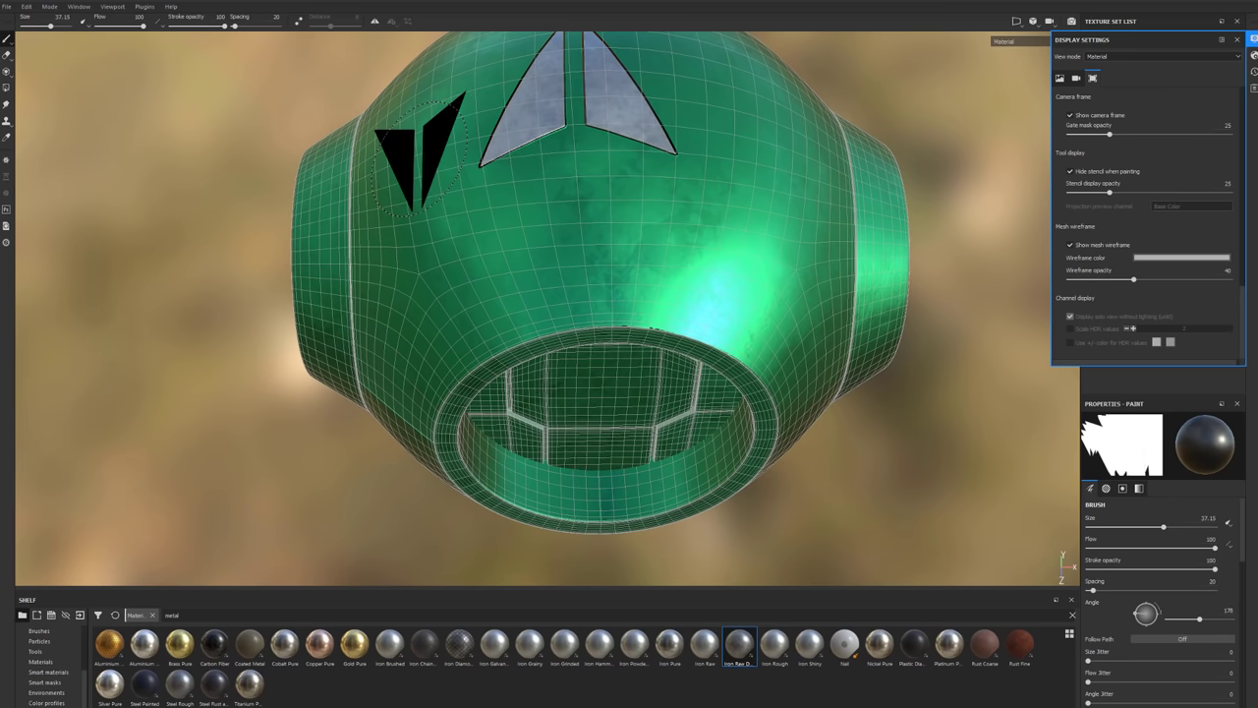
pyautogui.keyDown('alt'); pyautogui.moveTo(614, 219); pyautogui.dragTo(621, 262); pyautogui.keyUp('alt')
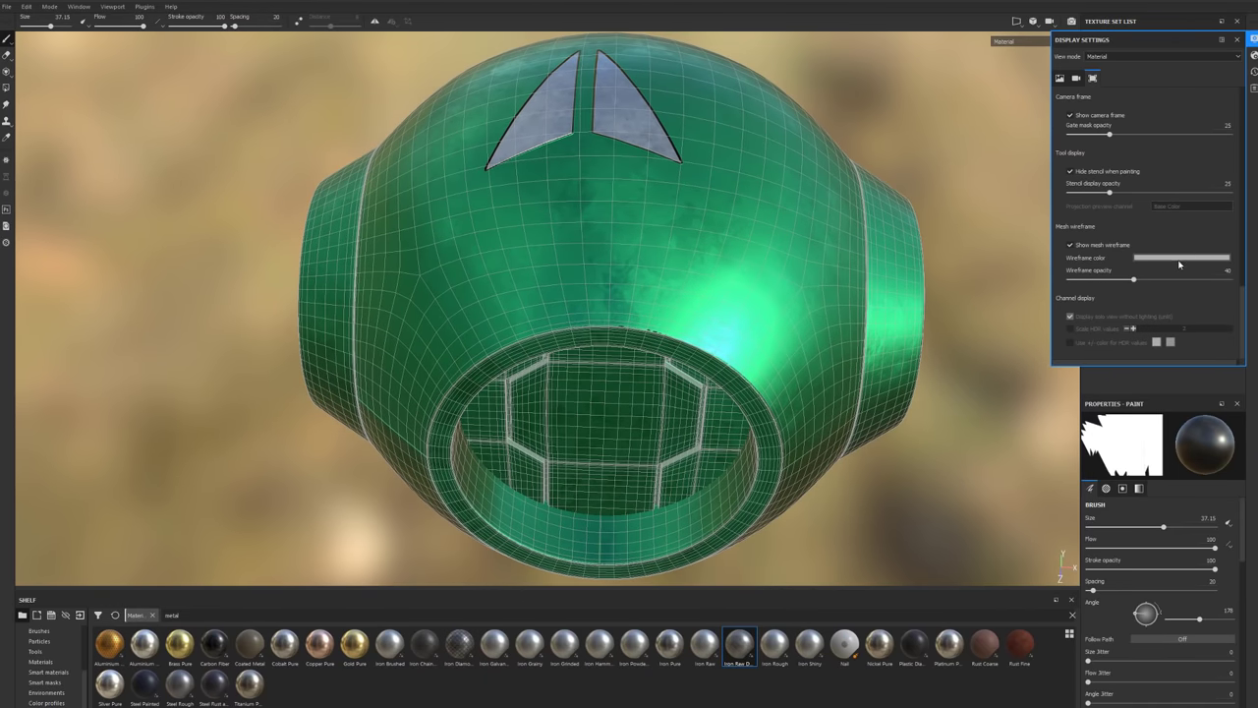
pyautogui.click(1180, 258)
pyautogui.moveTo(1206, 304); pyautogui.dragTo(1186, 285)
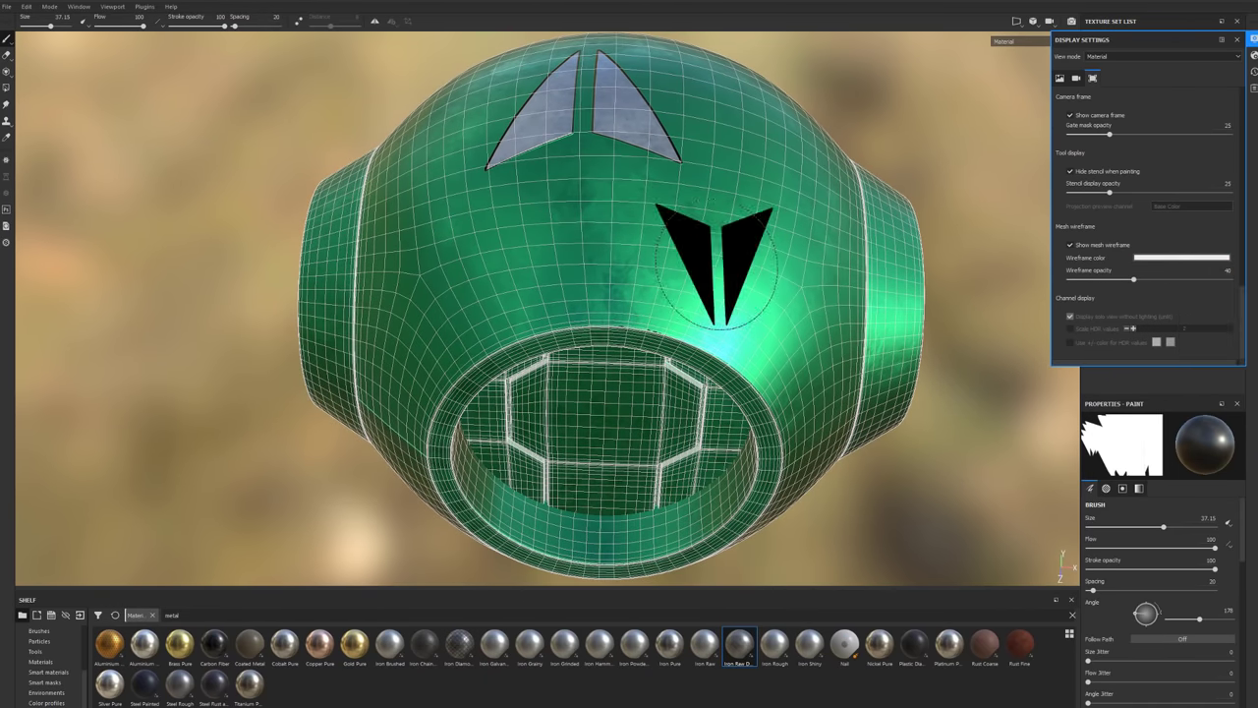
pyautogui.keyDown('alt'); pyautogui.moveTo(716, 267); pyautogui.dragTo(609, 248); pyautogui.keyUp('alt')
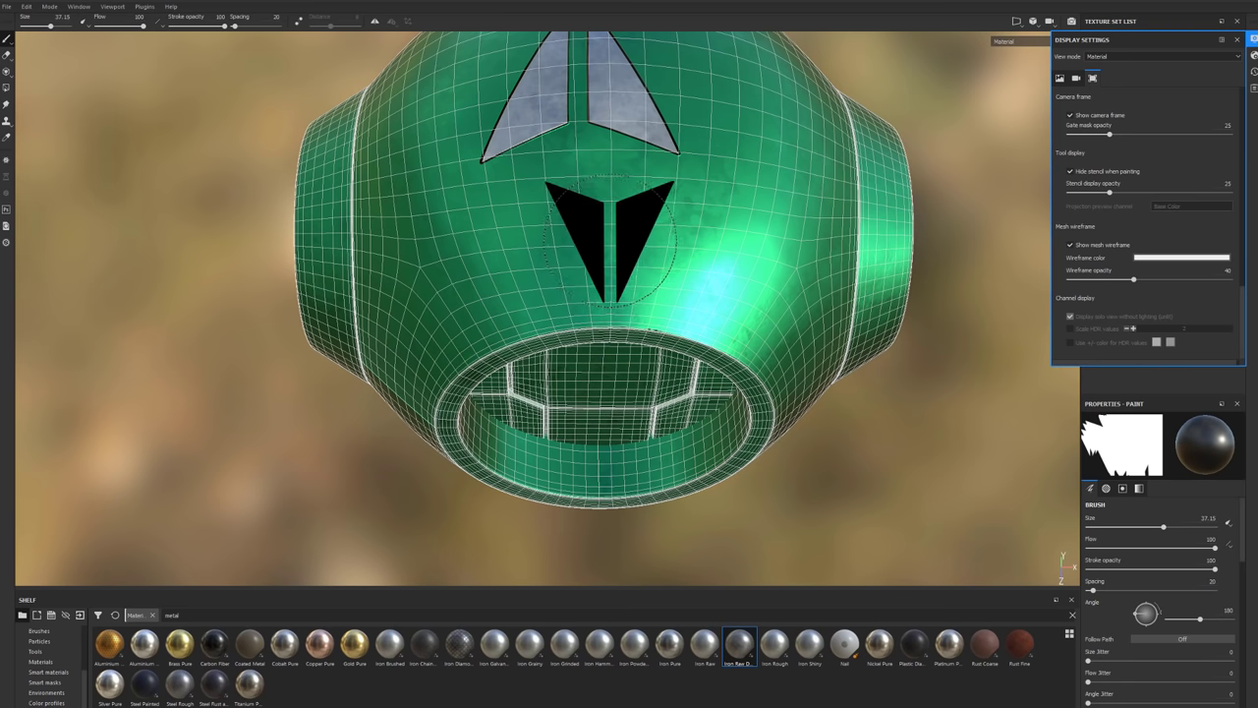
# Hide the mesh wireframe again and undo an accidental arrow stamp.
pyautogui.keyDown('alt'); pyautogui.moveTo(609, 236); pyautogui.dragTo(615, 191); pyautogui.keyUp('alt')
pyautogui.click(1069, 246)
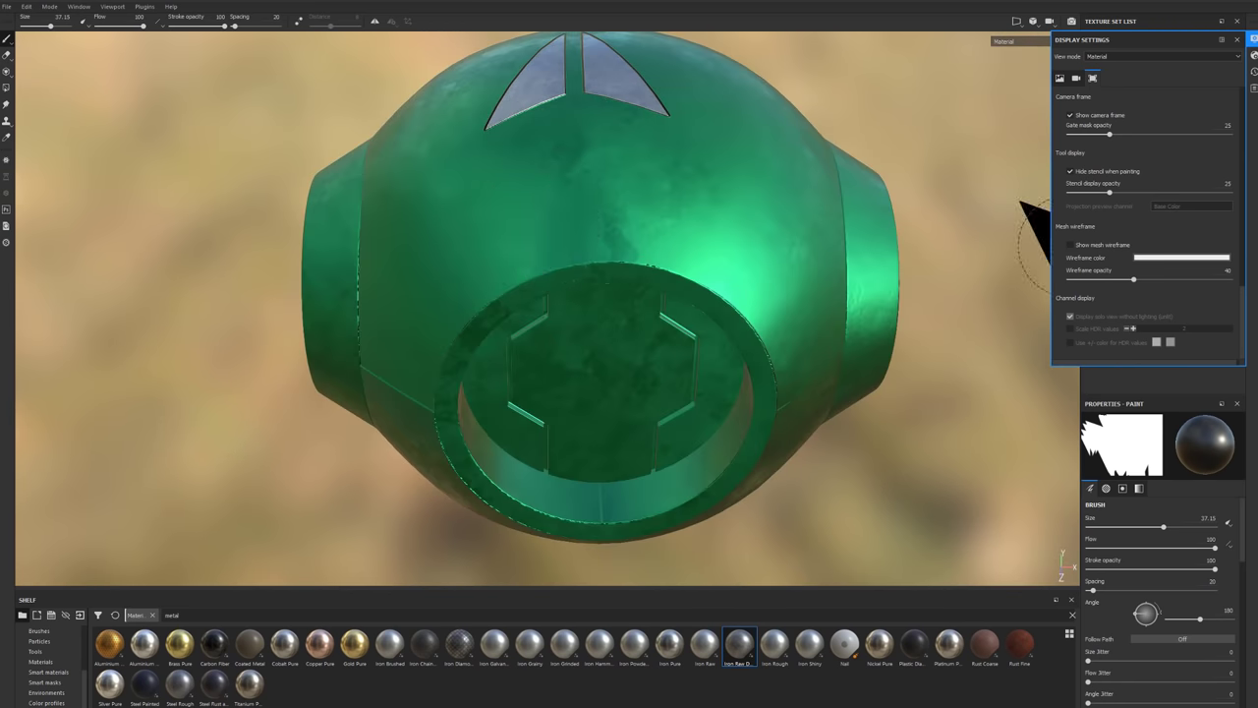
pyautogui.keyDown('alt'); pyautogui.moveTo(700, 157); pyautogui.dragTo(700, 182); pyautogui.keyUp('alt')
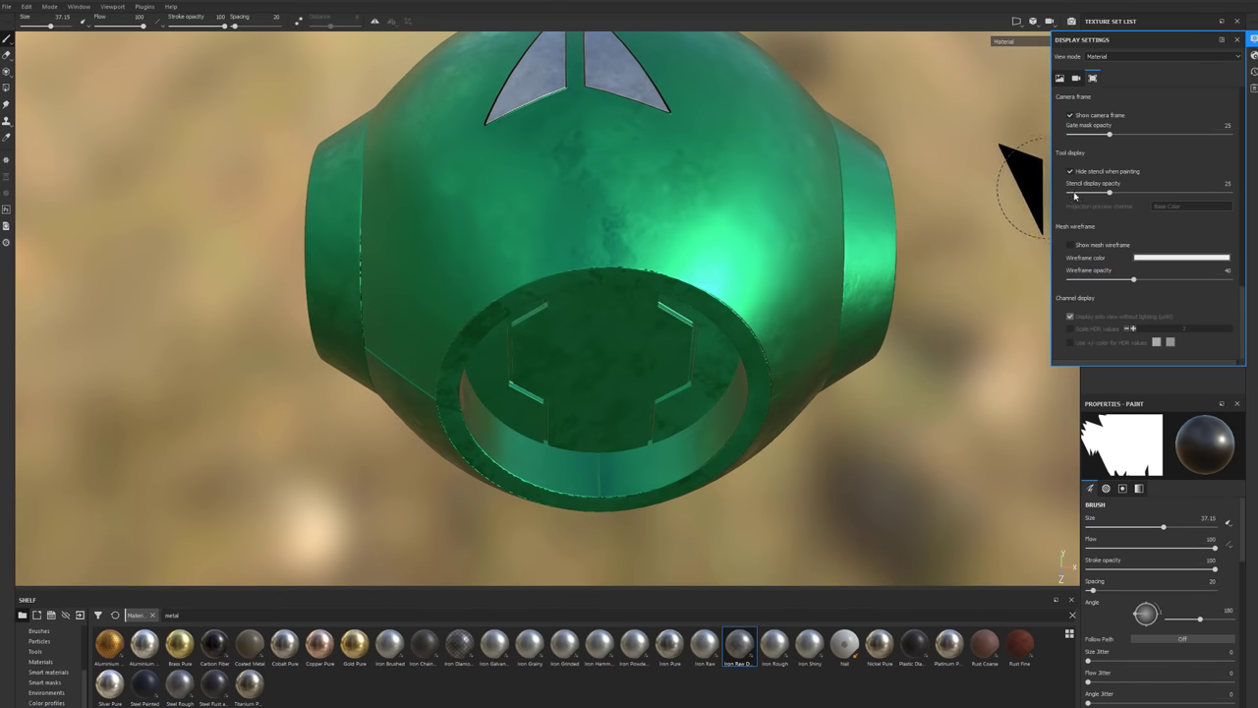
pyautogui.click(539, 182)
pyautogui.hotkey('ctrl', 'z')
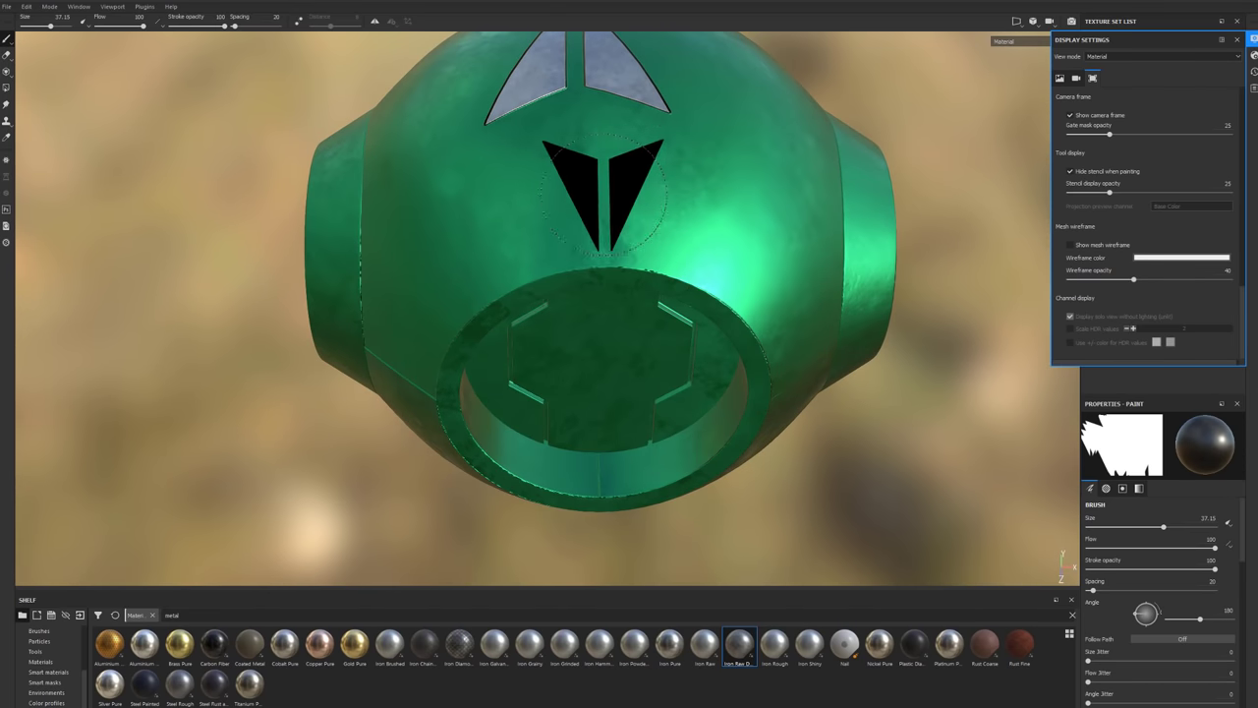
# Toggle Displacement & Tessellation off and on in Shader Settings, then show the History panel.
pyautogui.click(1254, 56)
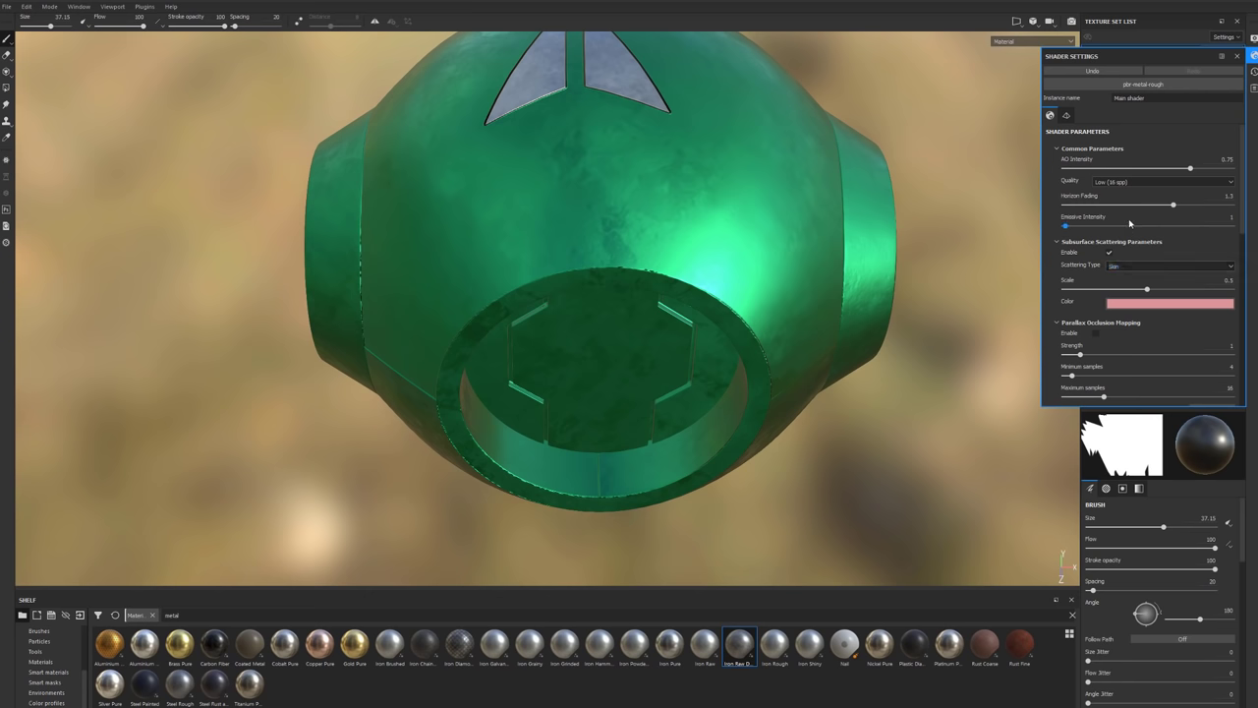
pyautogui.scroll(-3, 1066, 258)
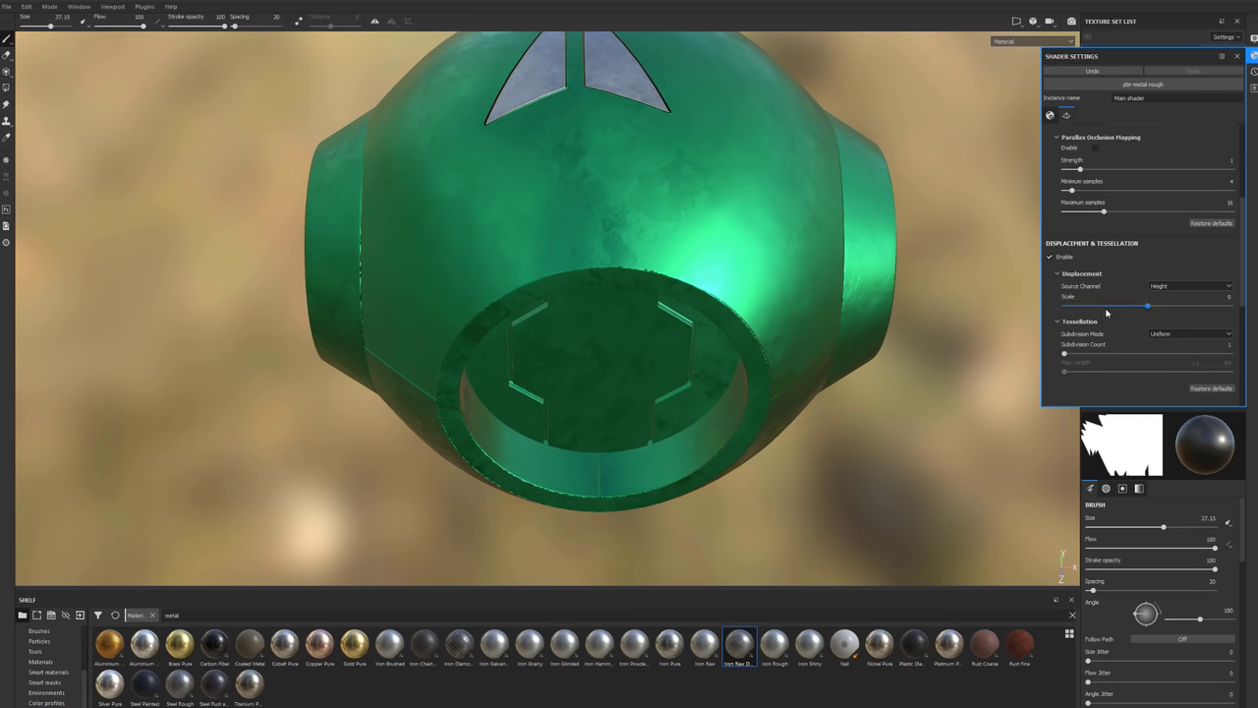
pyautogui.click(1051, 257)
pyautogui.click(1051, 257)
pyautogui.click(1253, 72)
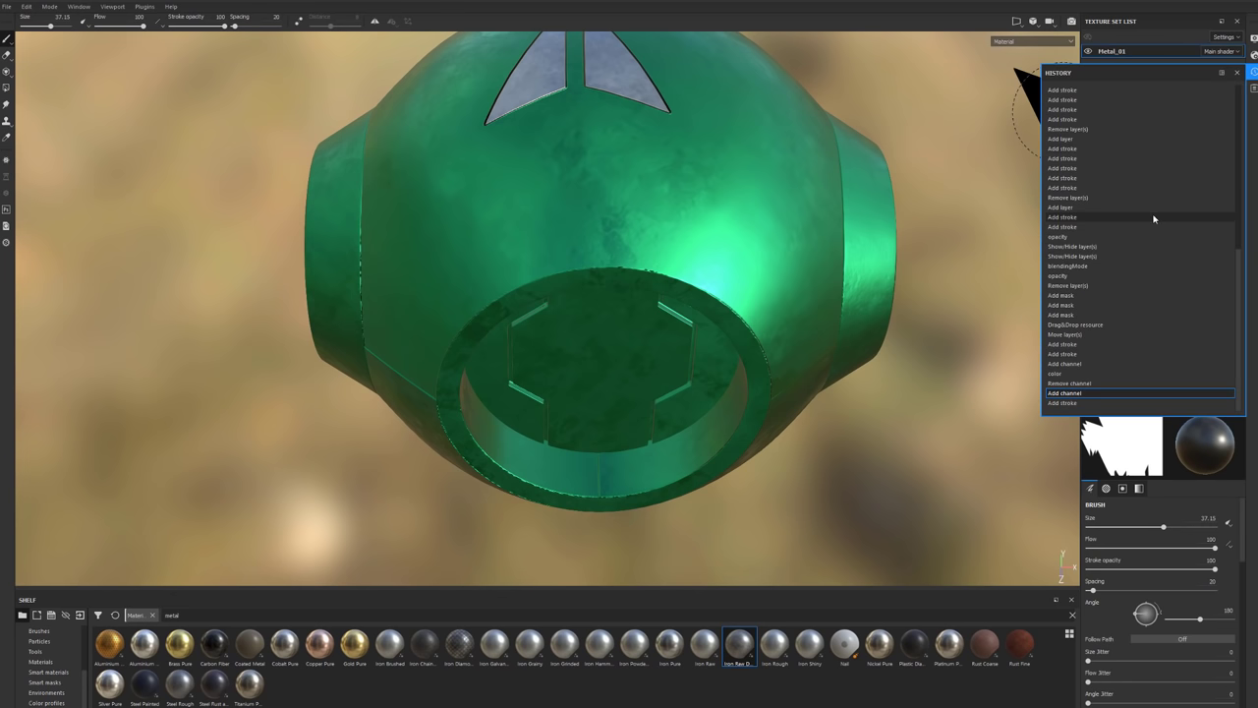
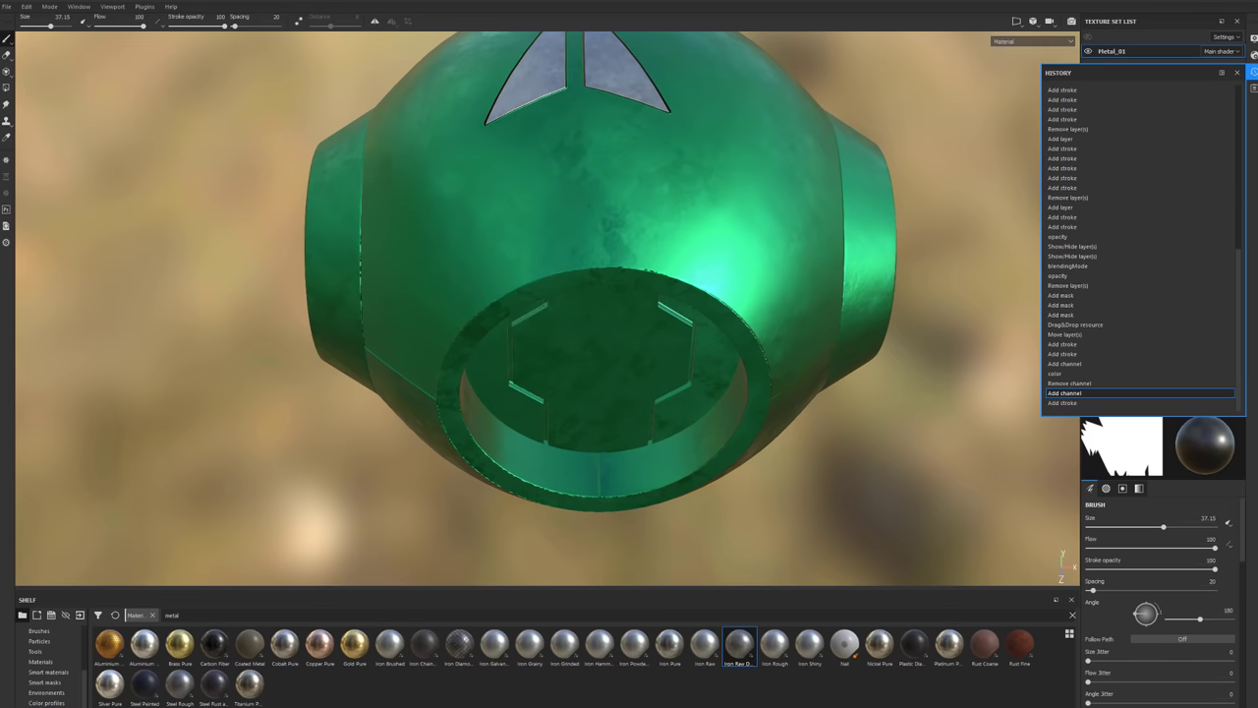
# Close the History and Log flyouts so the layer stack is showing again.
pyautogui.click(1253, 89)
pyautogui.click(1253, 88)
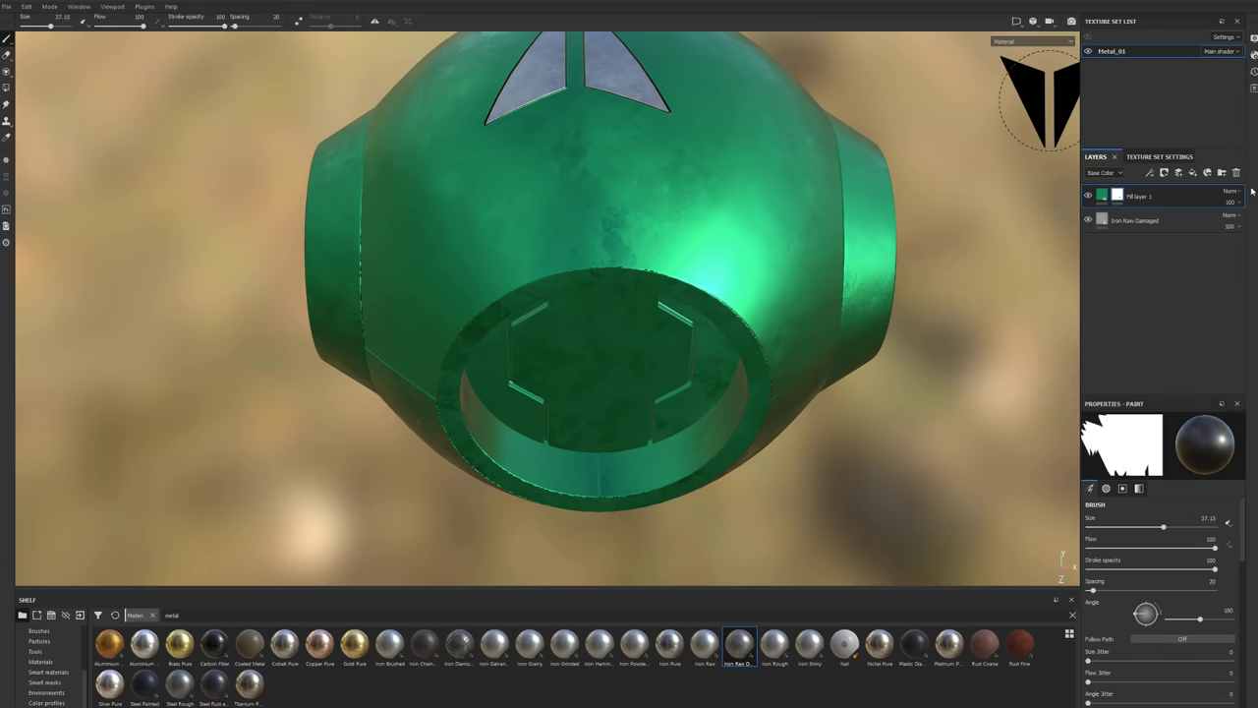
pyautogui.click(1253, 88)
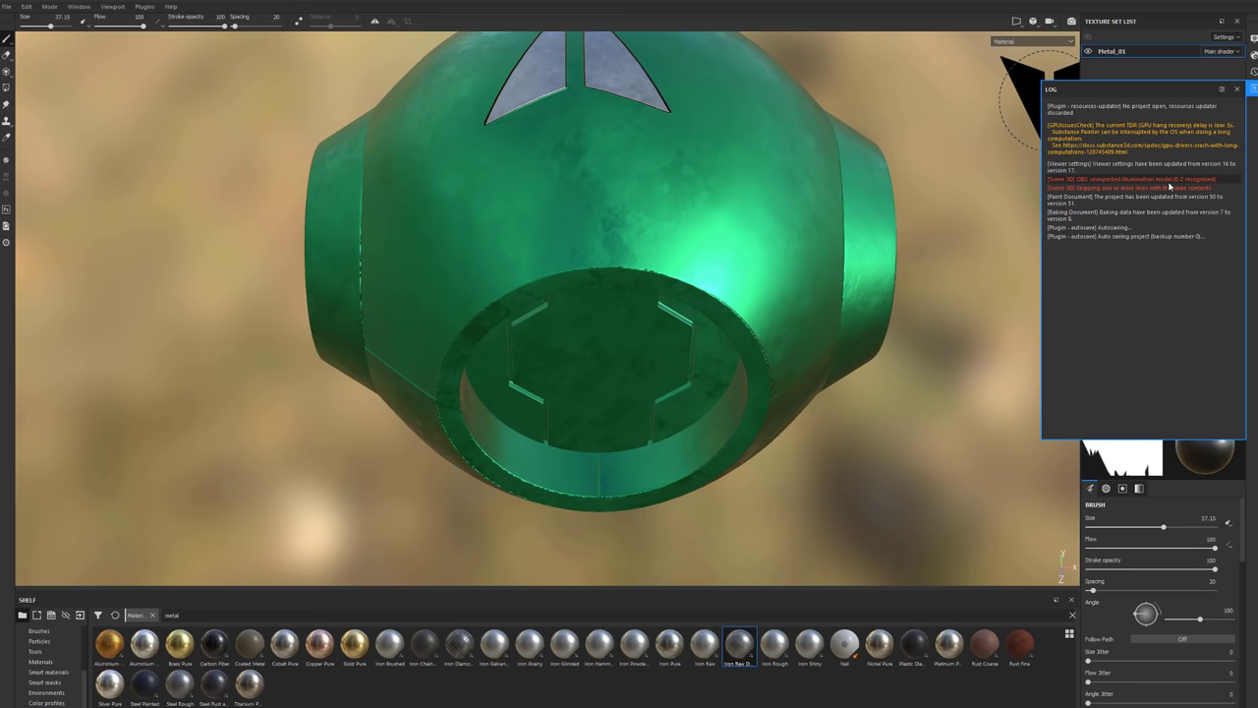
pyautogui.keyDown('alt'); pyautogui.moveTo(845, 413); pyautogui.dragTo(899, 442); pyautogui.keyUp('alt')
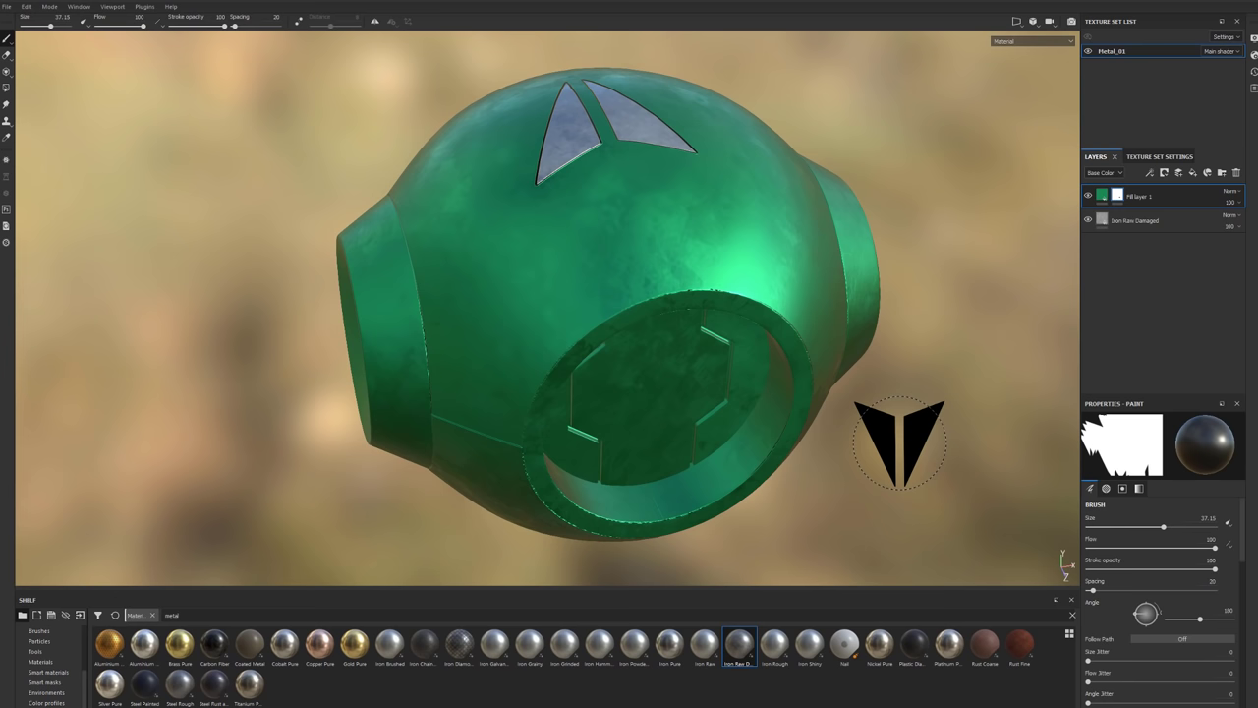
# Delete the green fill layer and the Iron Raw Damaged layer, leaving a bare white sphere.
pyautogui.doubleClick(1150, 198)
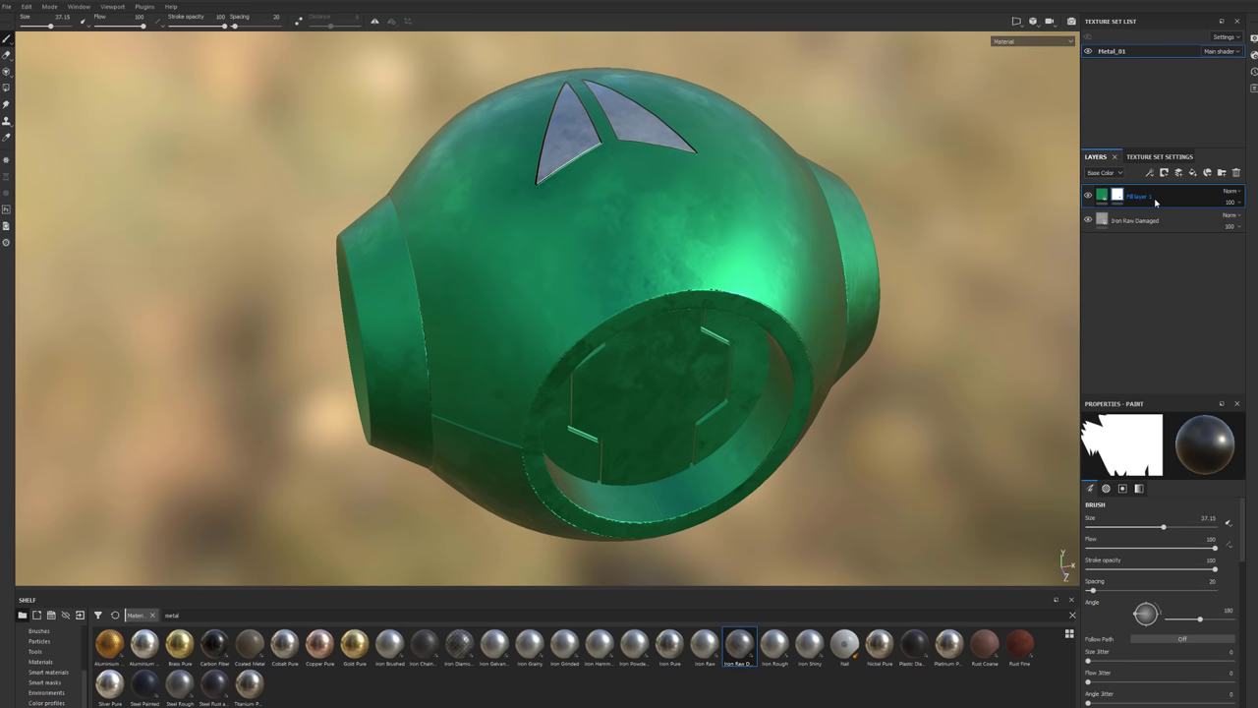
pyautogui.press('Delete')
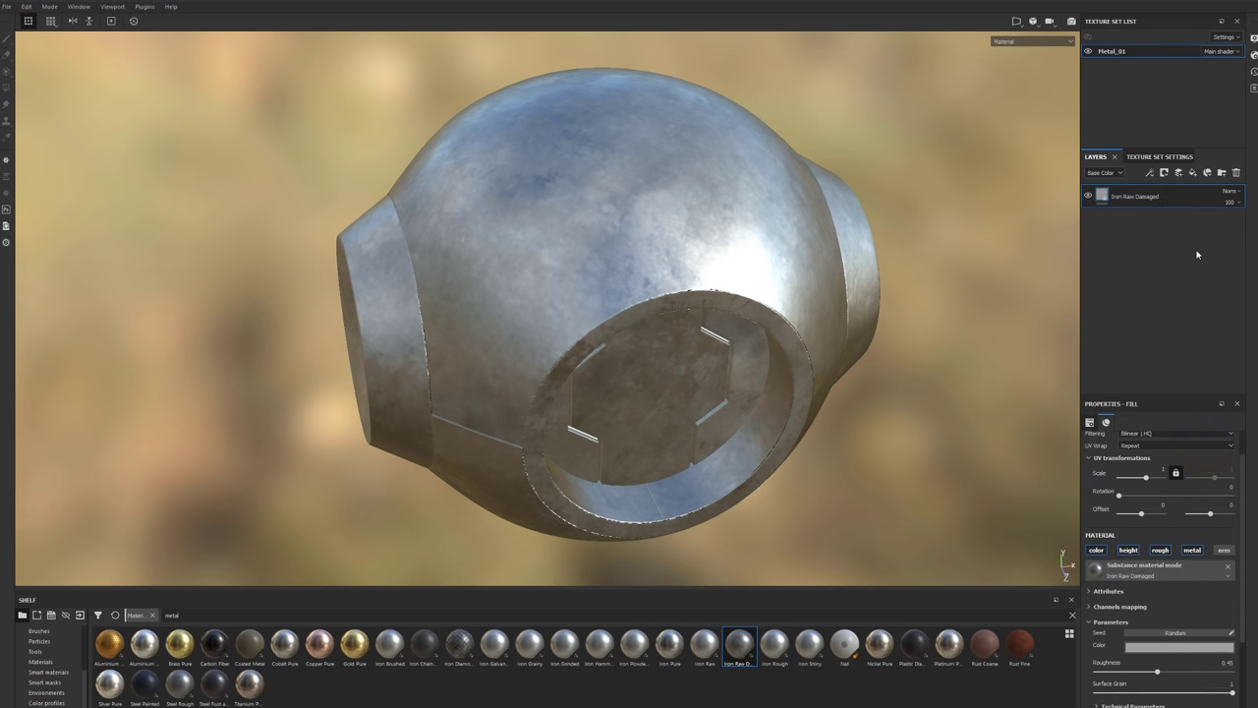
pyautogui.doubleClick(1145, 198)
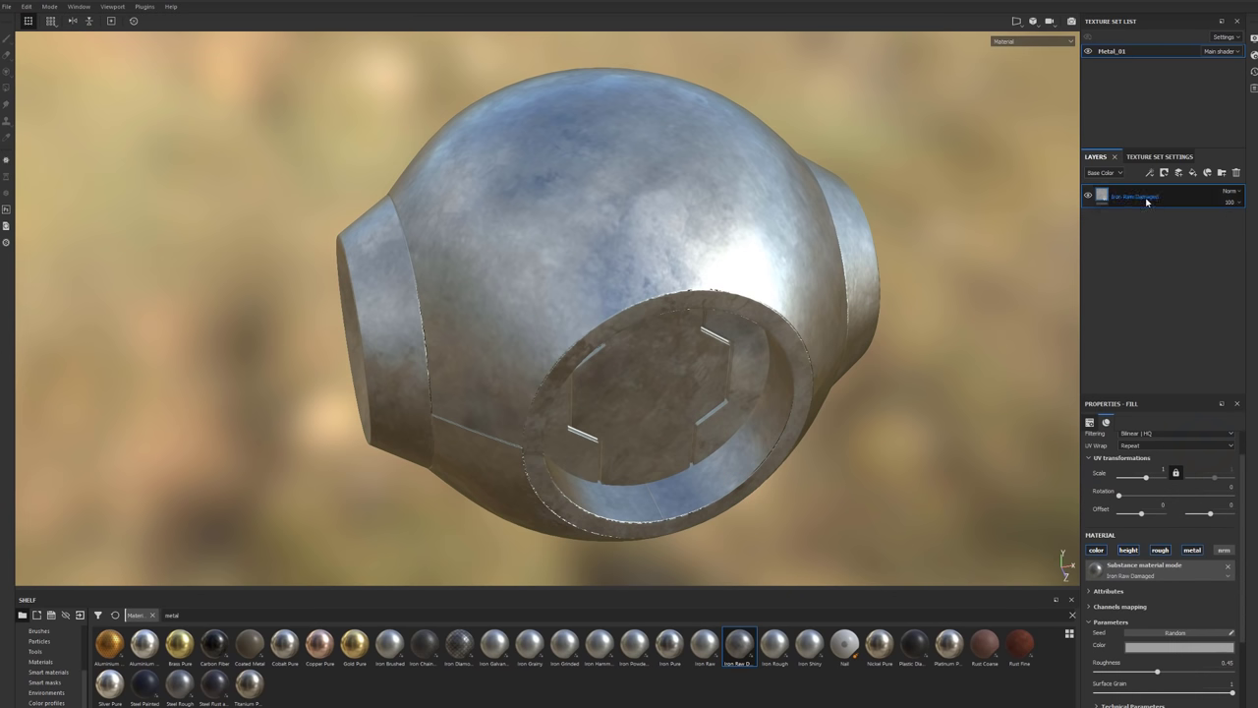
pyautogui.press('Delete')
pyautogui.keyDown('alt'); pyautogui.moveTo(885, 373); pyautogui.dragTo(944, 380); pyautogui.keyUp('alt')
pyautogui.keyDown('alt'); pyautogui.moveTo(870, 342); pyautogui.dragTo(794, 339); pyautogui.keyUp('alt')
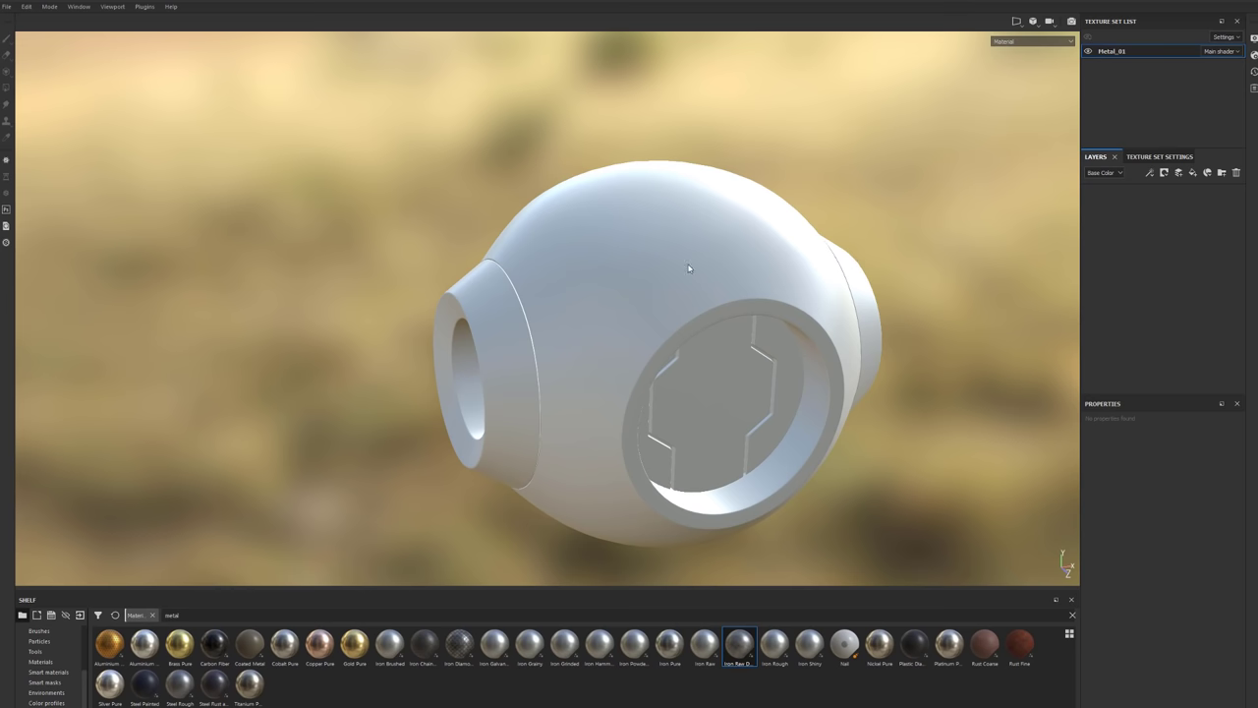
# Search the smart materials for 'paint' and drop Steel Painted onto the sphere.
pyautogui.keyDown('alt'); pyautogui.moveTo(647, 226); pyautogui.dragTo(1019, 317); pyautogui.keyUp('alt')
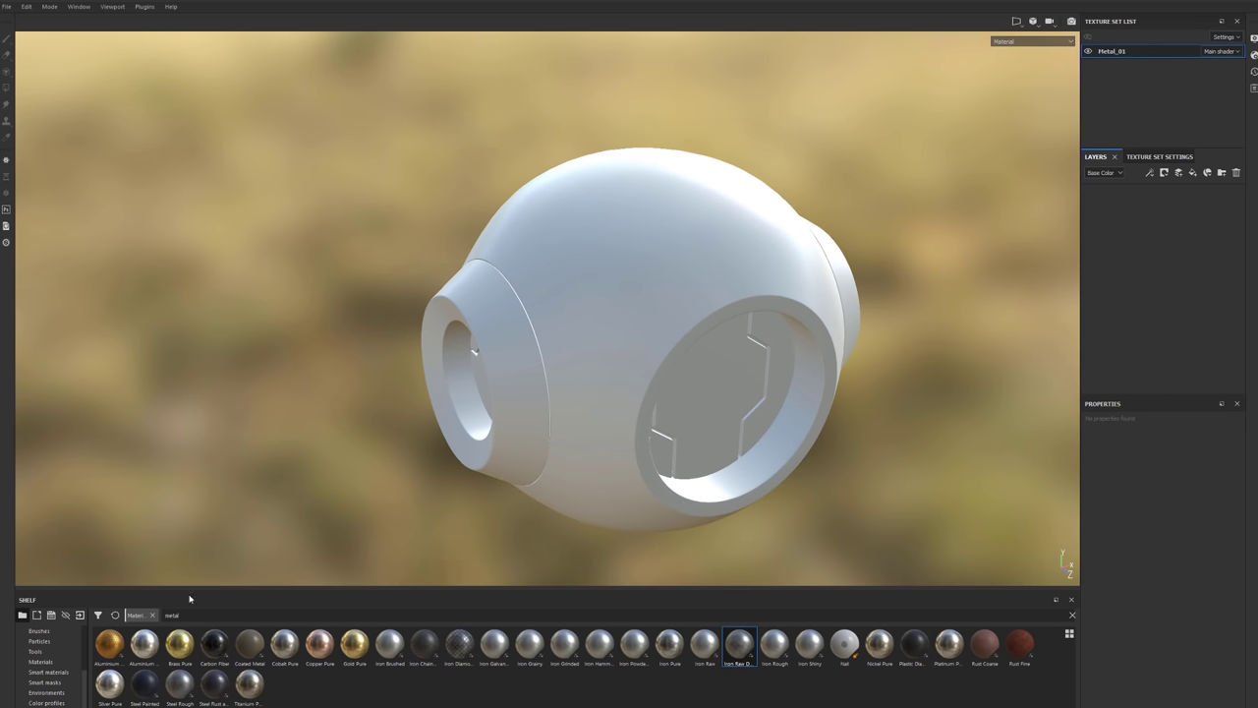
pyautogui.click(48, 671)
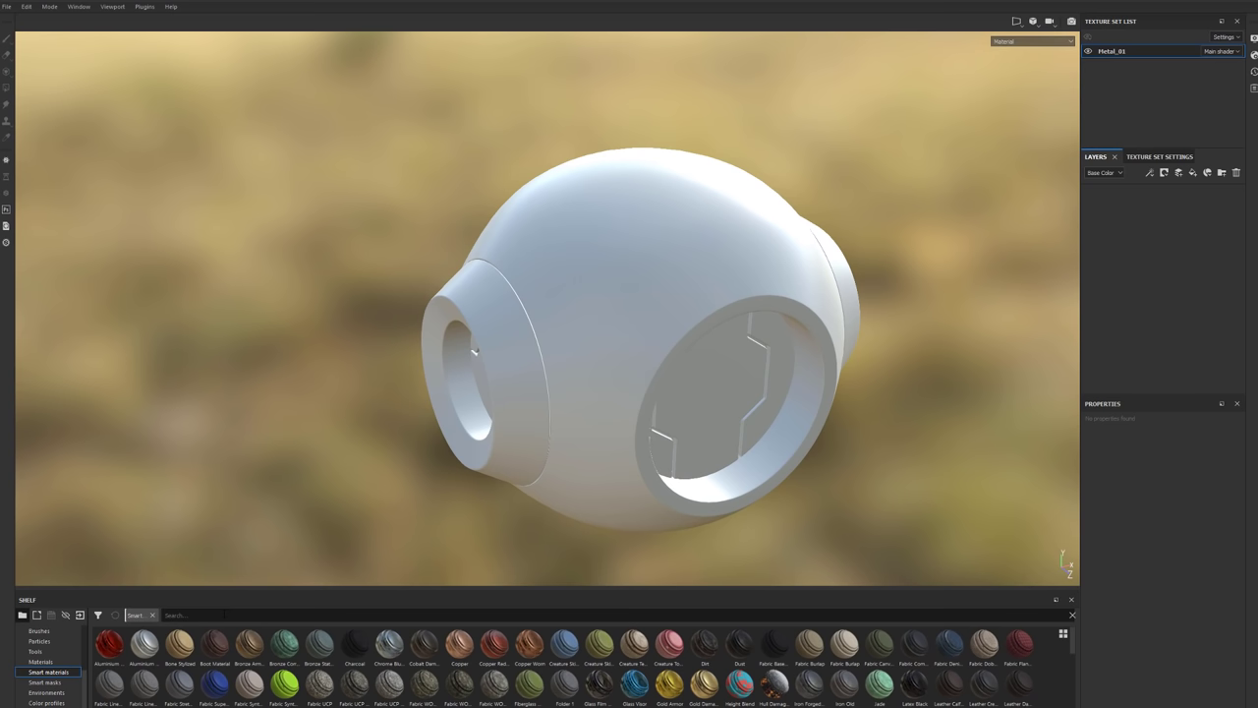
pyautogui.write('paint')
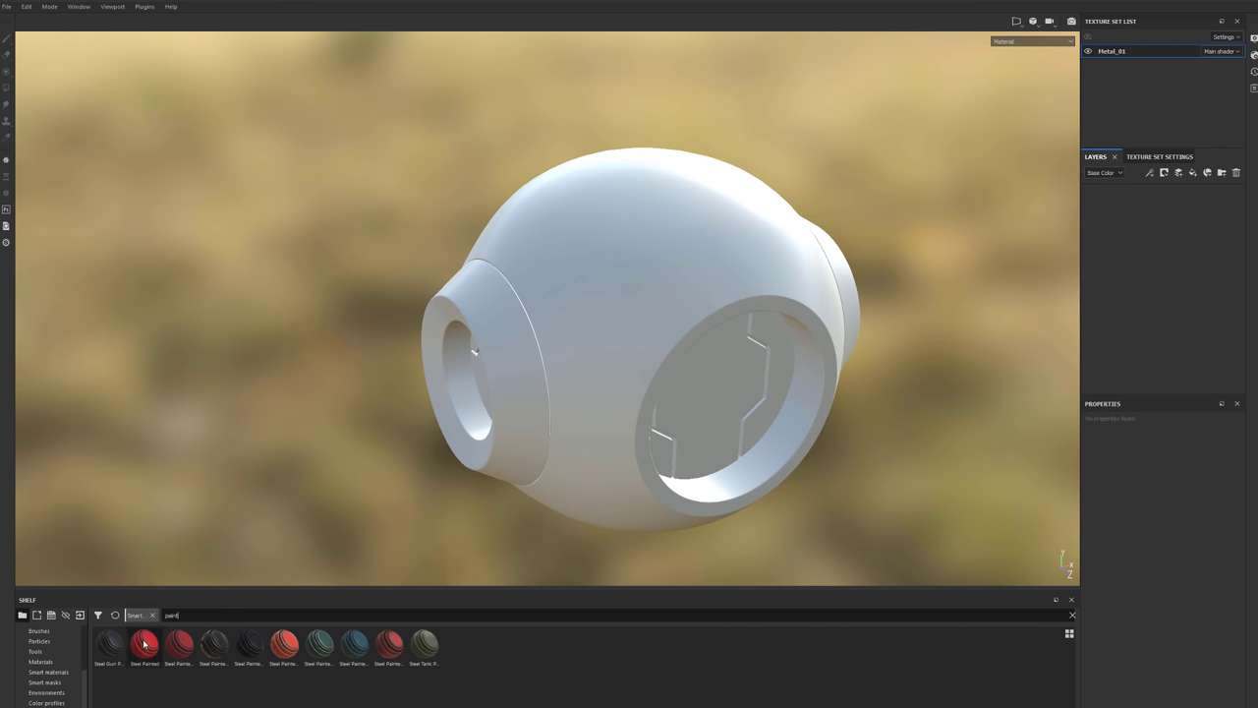
pyautogui.moveTo(144, 644)
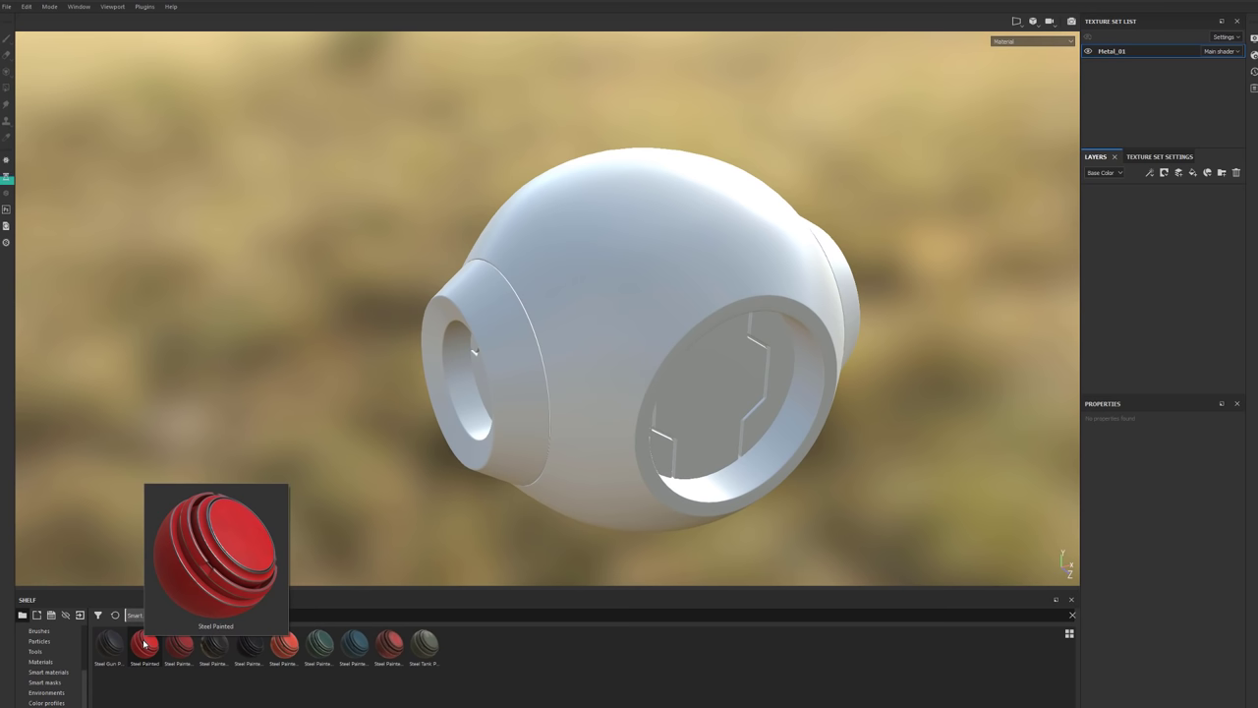
pyautogui.moveTo(145, 643)
pyautogui.mouseDown()
pyautogui.moveTo(205, 654)
pyautogui.moveTo(689, 360)
pyautogui.mouseUp()
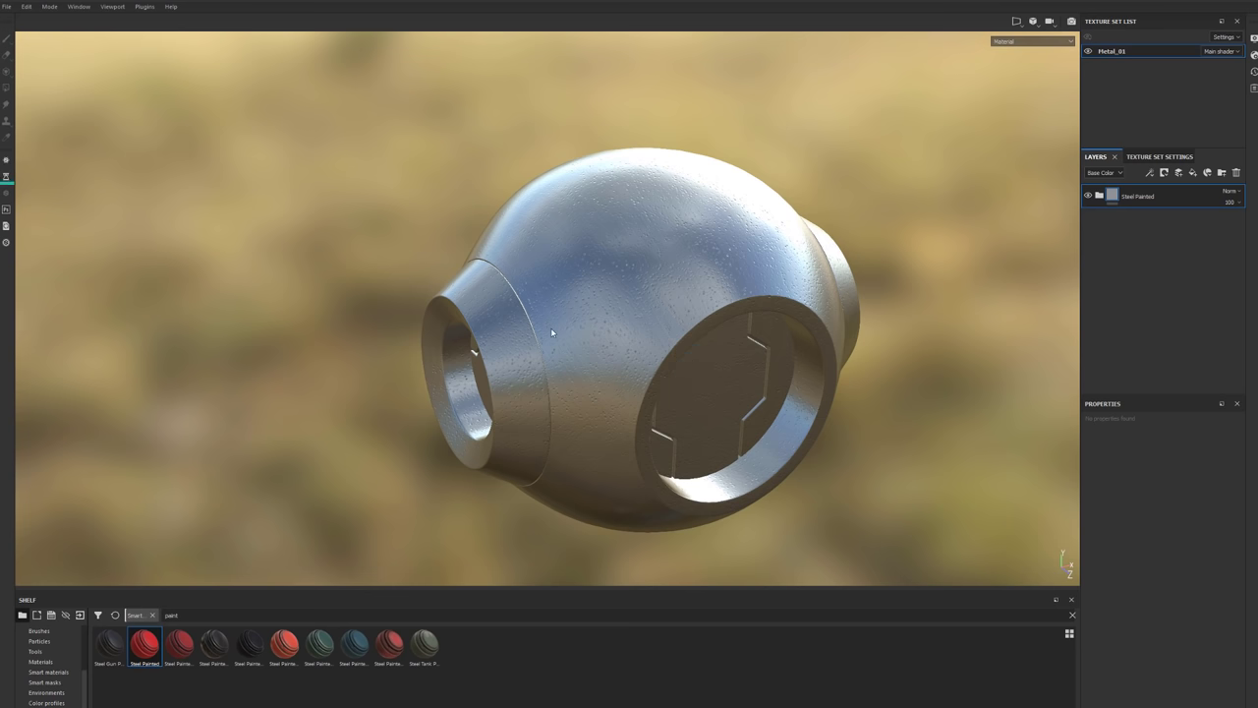
# Rotate the environment lighting, then show the Texture Set Settings channels and mesh-map slots.
pyautogui.moveTo(555, 333)
pyautogui.keyDown('shift'); pyautogui.mouseDown(button='right')
pyautogui.moveTo(590, 331)
pyautogui.moveTo(595, 357)
pyautogui.mouseUp(button='right'); pyautogui.keyUp('shift')
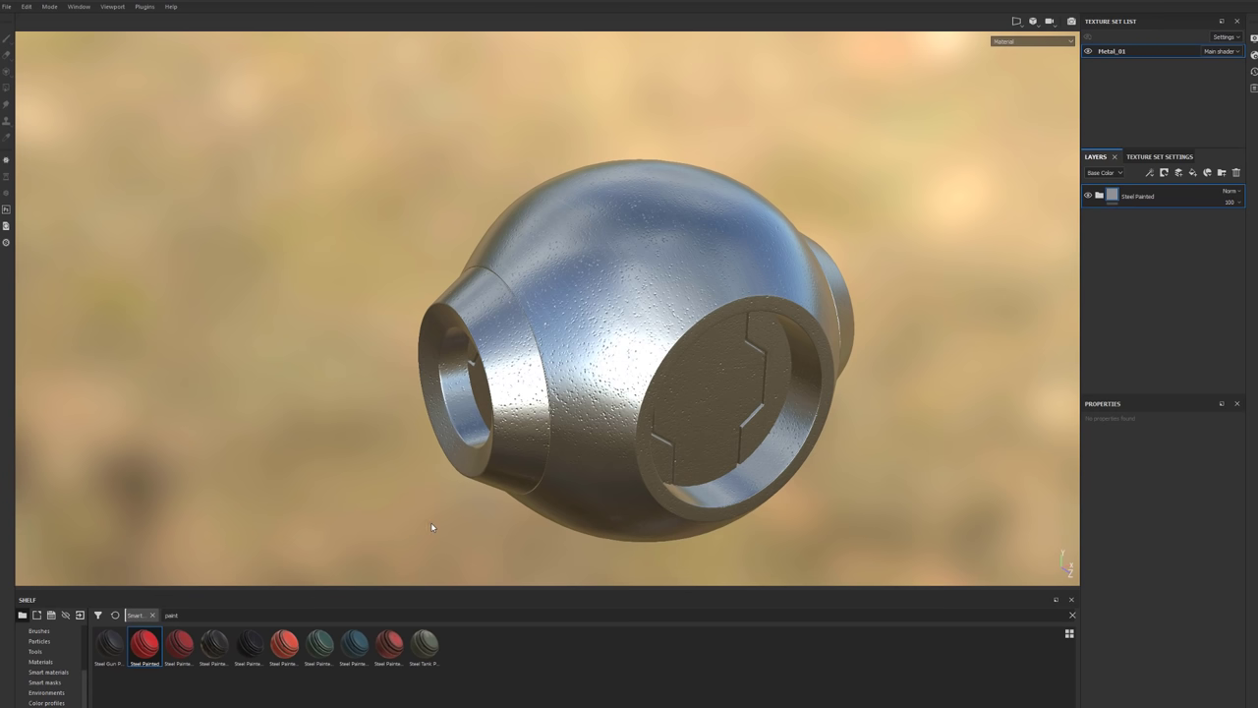
pyautogui.click(1151, 157)
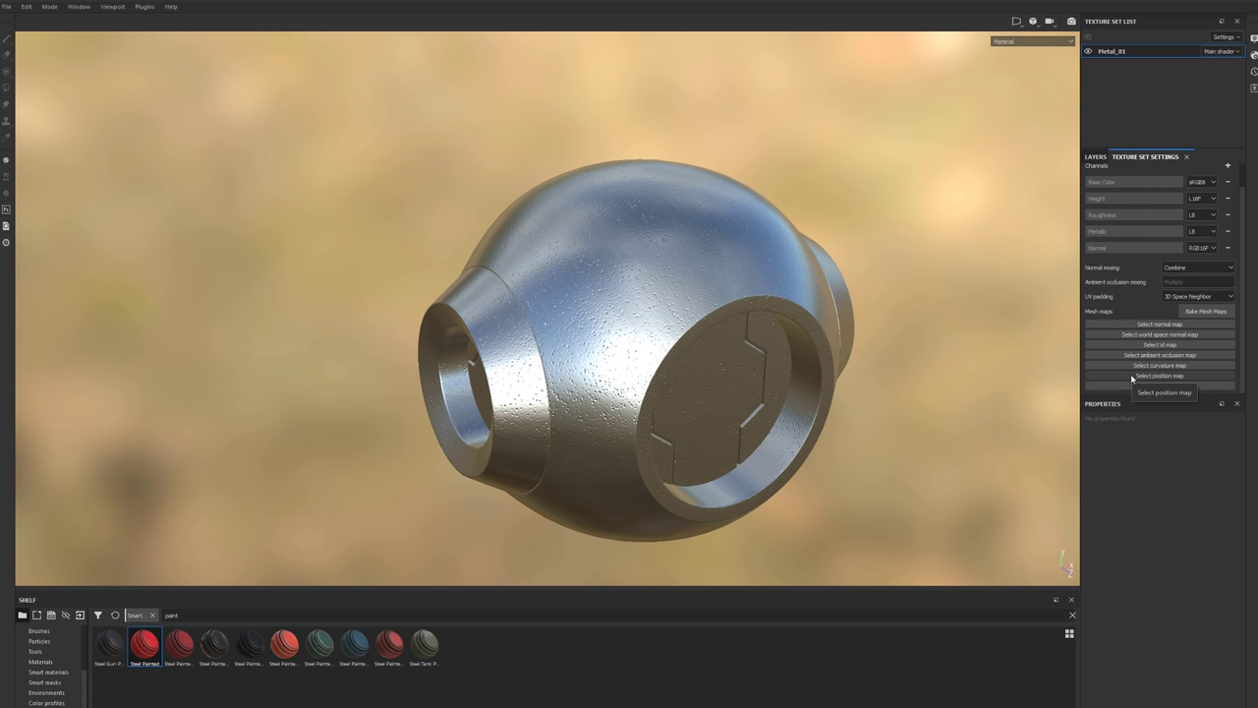
# Open the Baking dialog for the Metal_01 mesh maps from Texture Set Settings.
pyautogui.click(1207, 310)
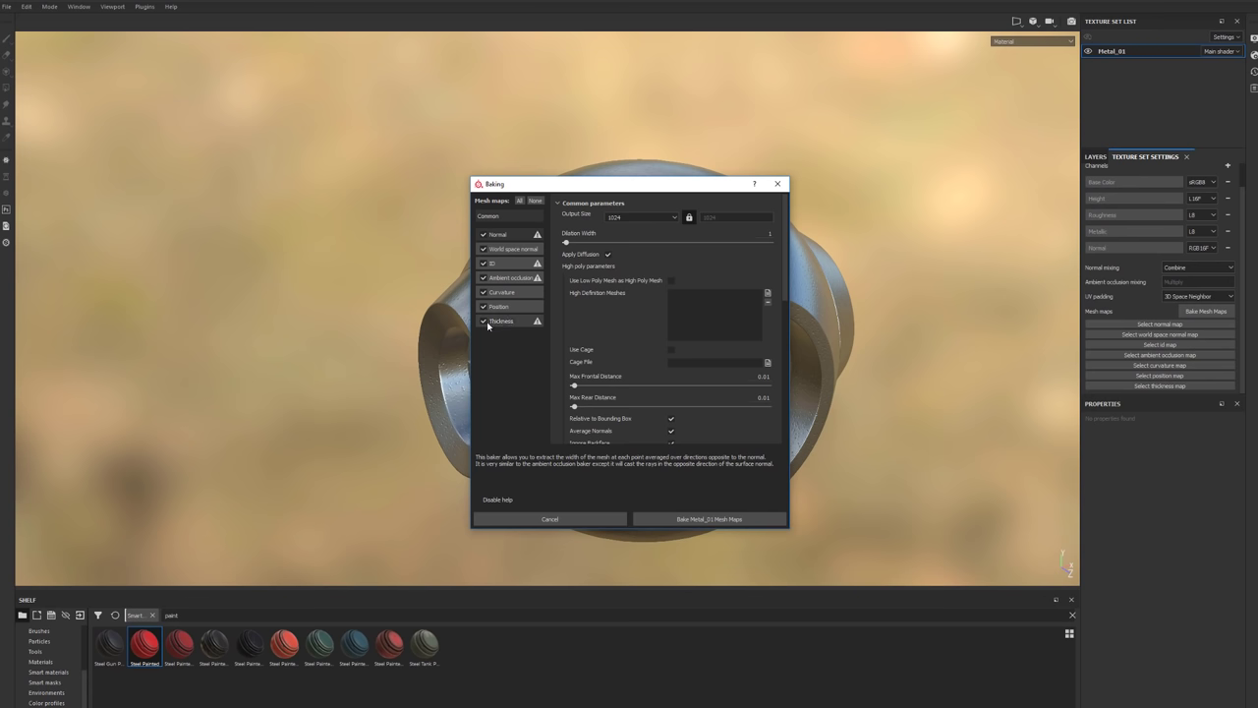
# Exclude the Thickness and Normal maps from the bake.
pyautogui.click(482, 322)
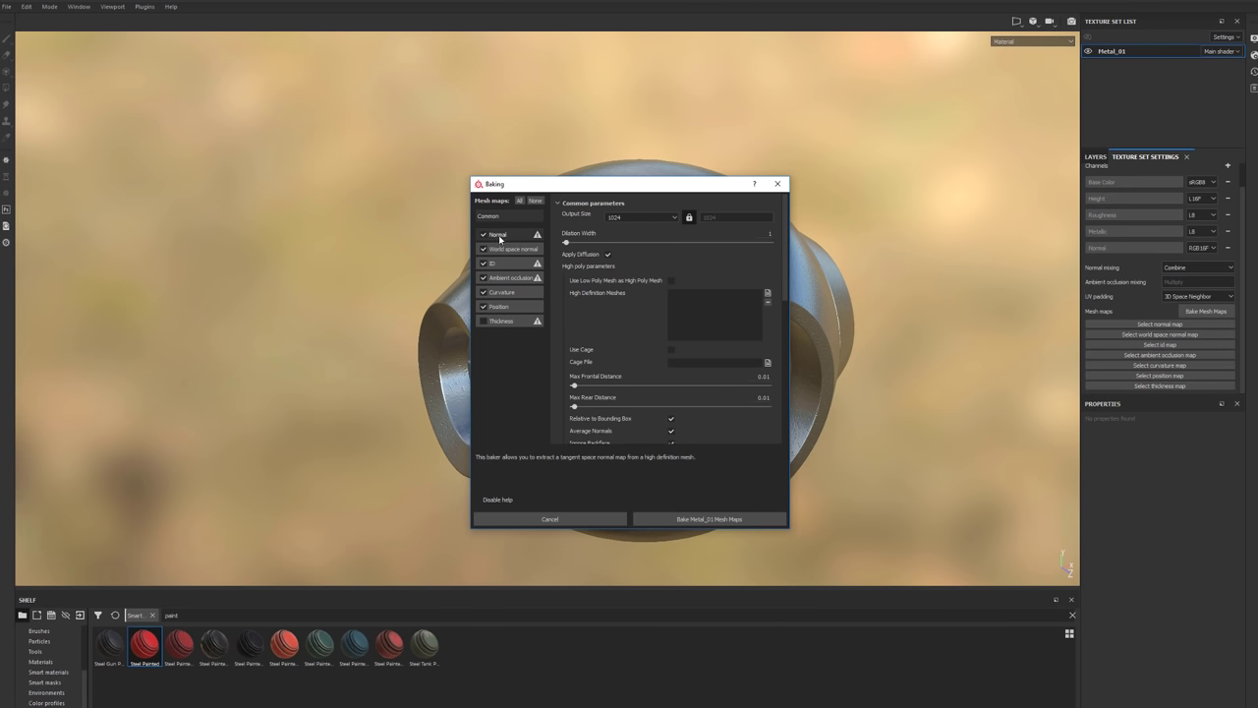
pyautogui.moveTo(555, 193); pyautogui.dragTo(163, 124)
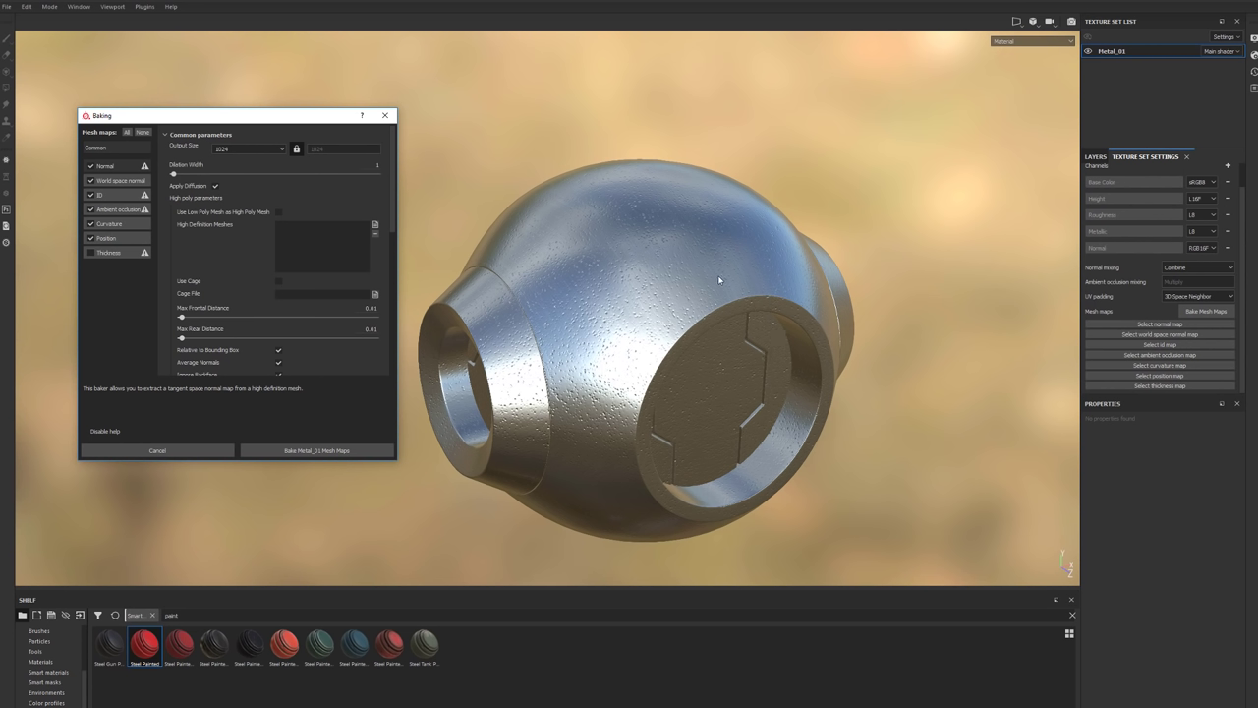
pyautogui.click(92, 167)
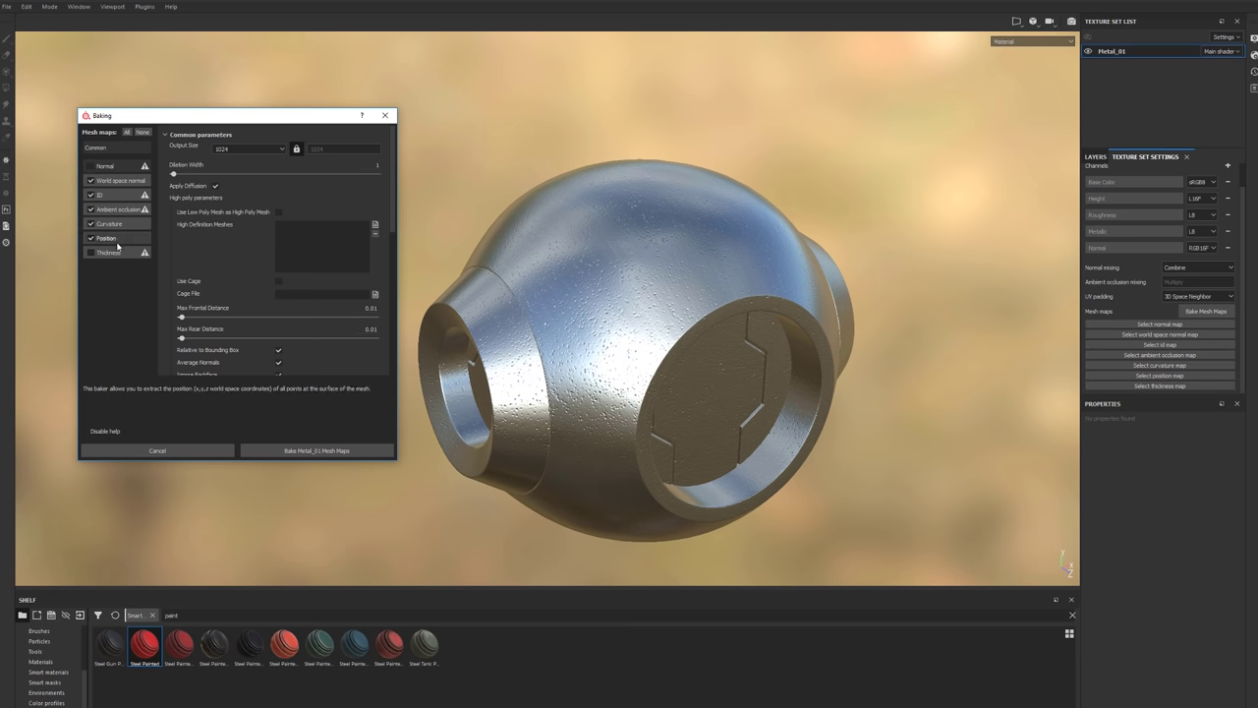
pyautogui.moveTo(196, 115); pyautogui.dragTo(159, 91)
# Review the World space normal and ID baker parameters.
pyautogui.click(84, 156)
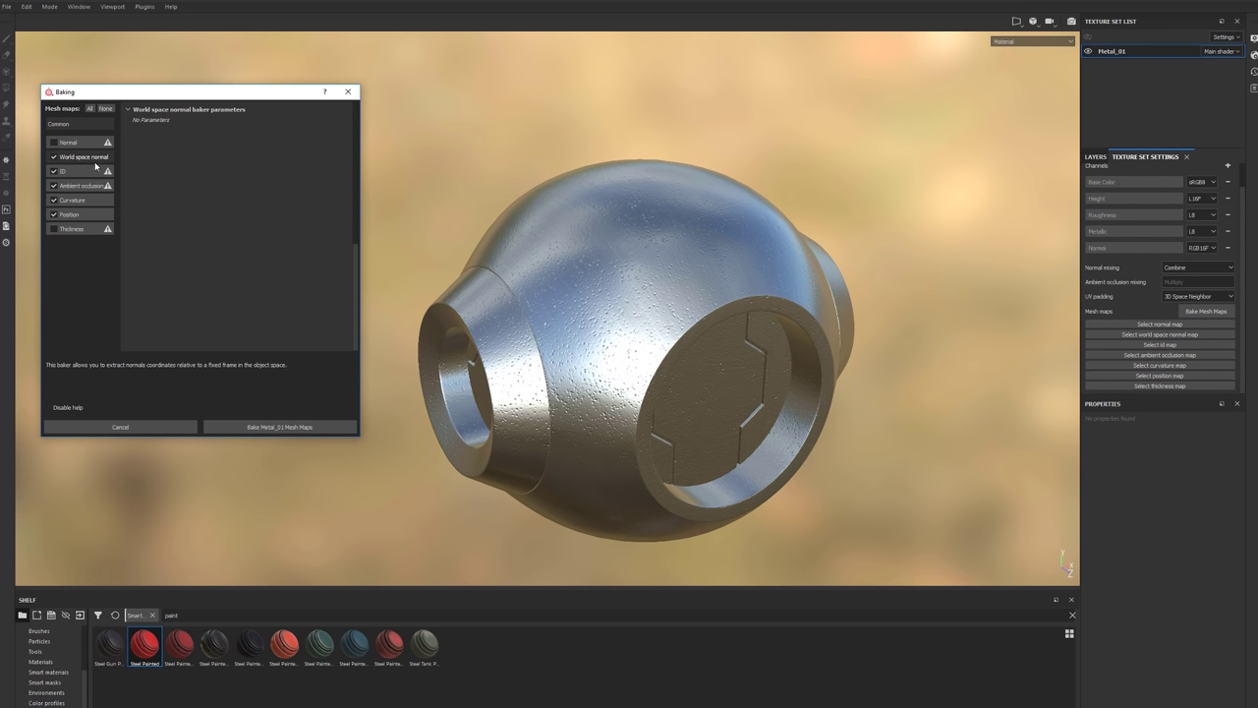
pyautogui.click(88, 174)
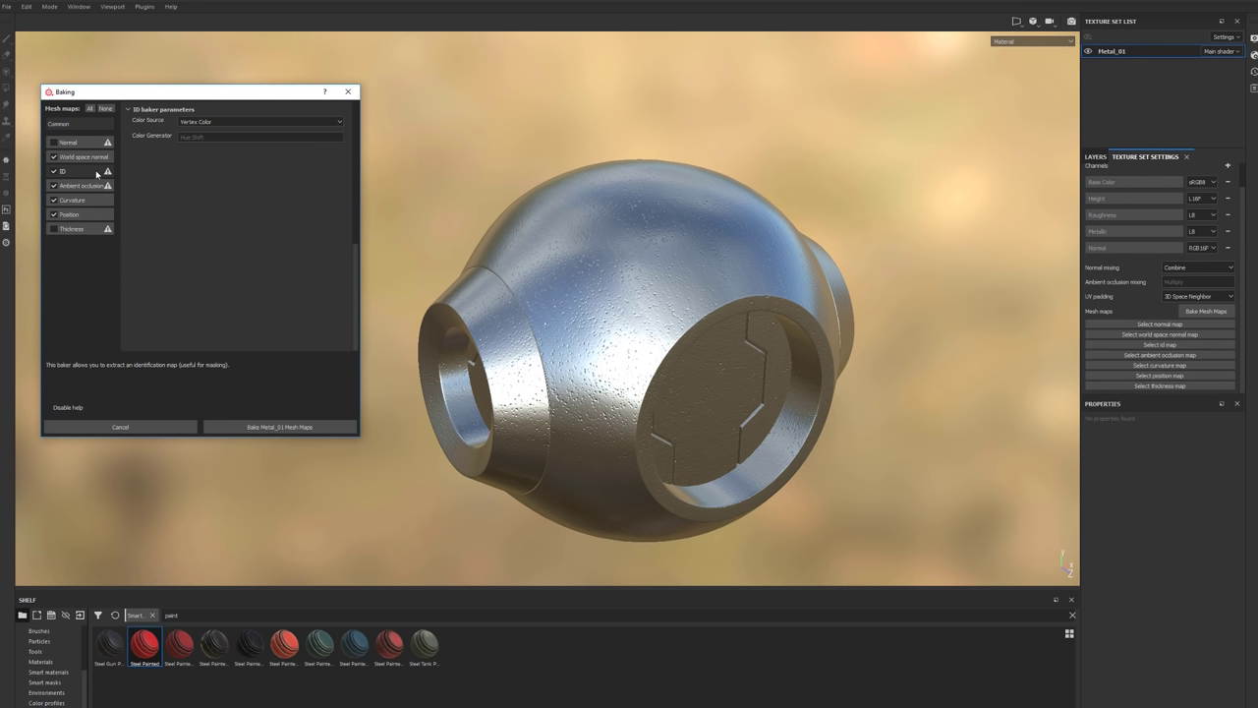
pyautogui.moveTo(152, 91); pyautogui.dragTo(166, 61)
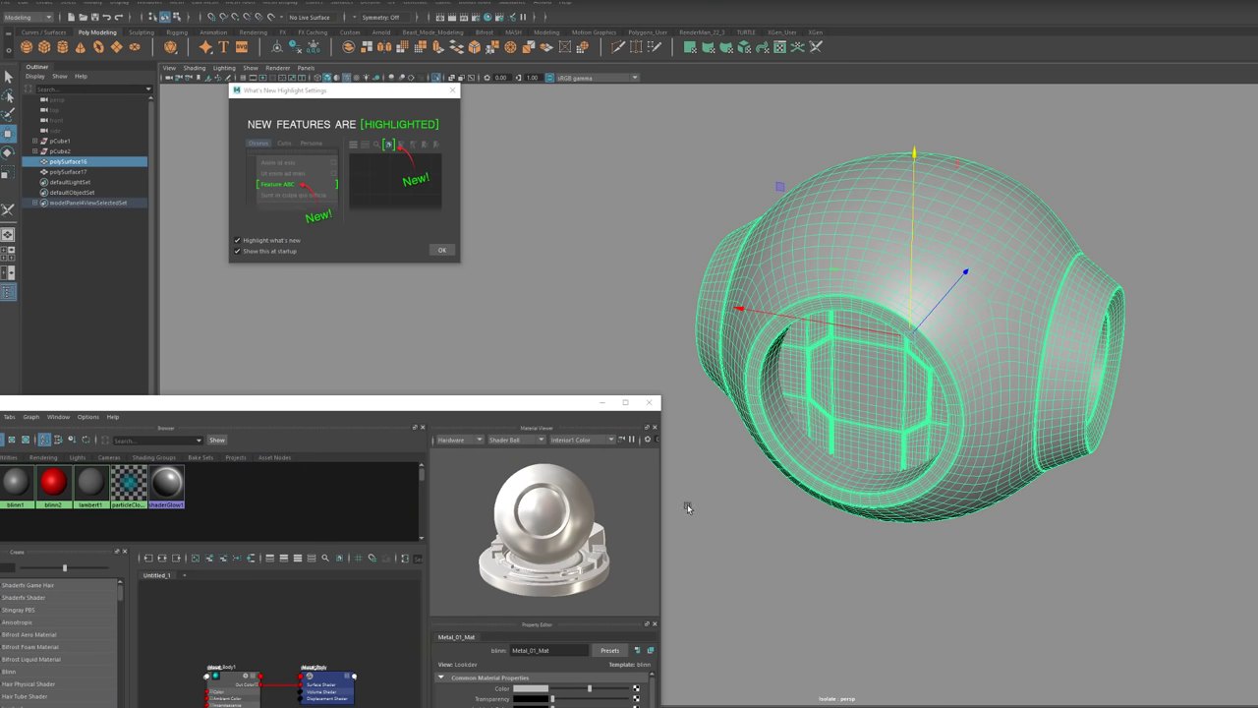
# In Maya, close the Hypershade, inspect the red hatch opening, and select polySurface17.
pyautogui.click(701, 486)
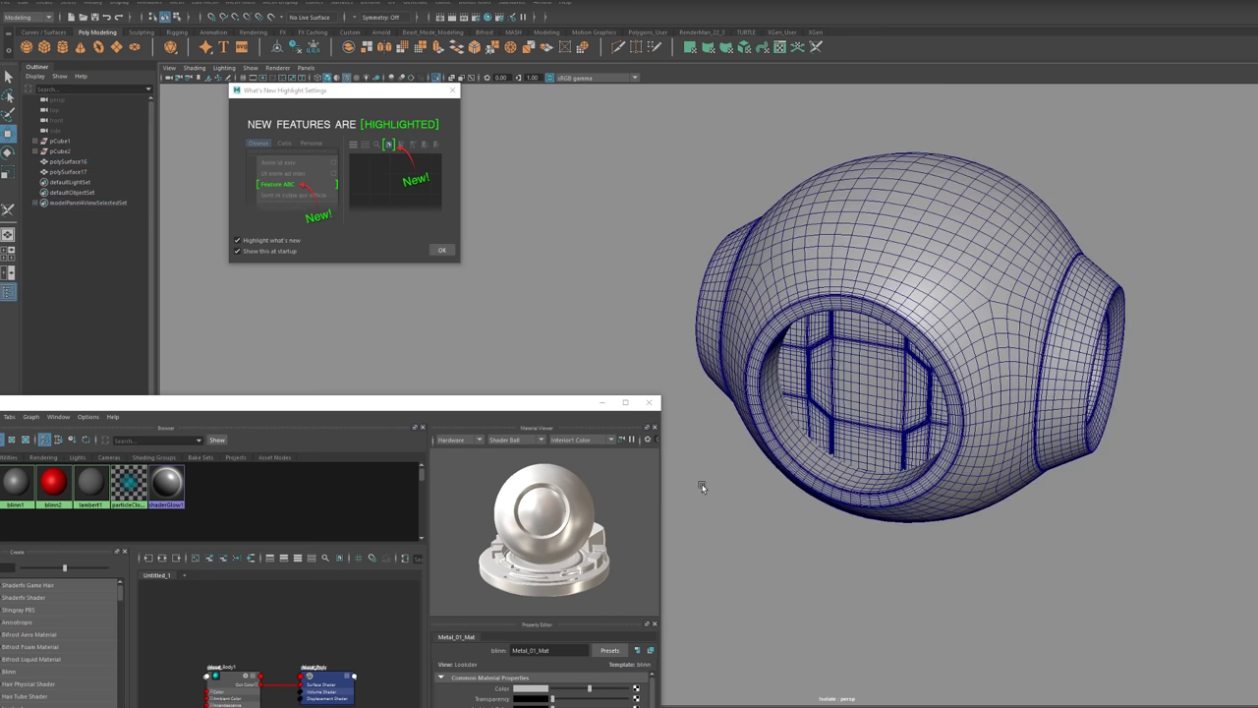
pyautogui.click(833, 285)
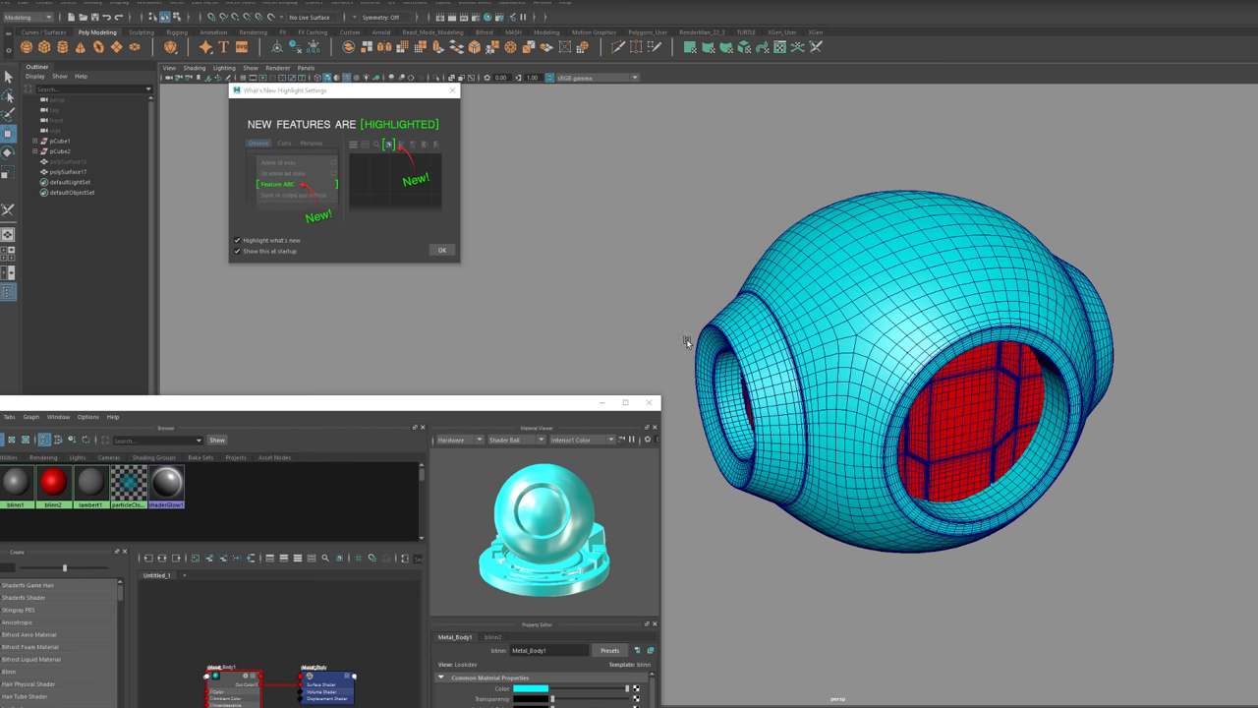
pyautogui.click(603, 402)
pyautogui.keyDown('alt'); pyautogui.moveTo(629, 412); pyautogui.dragTo(947, 355); pyautogui.keyUp('alt')
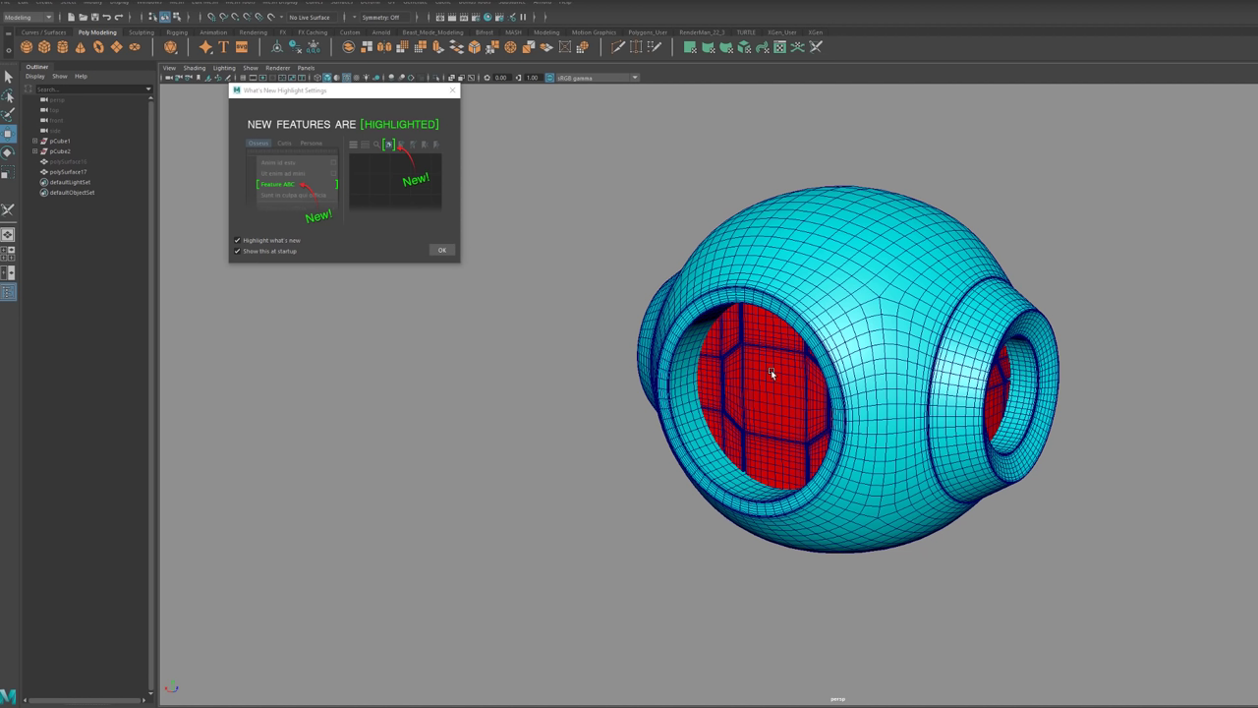
pyautogui.click(854, 287)
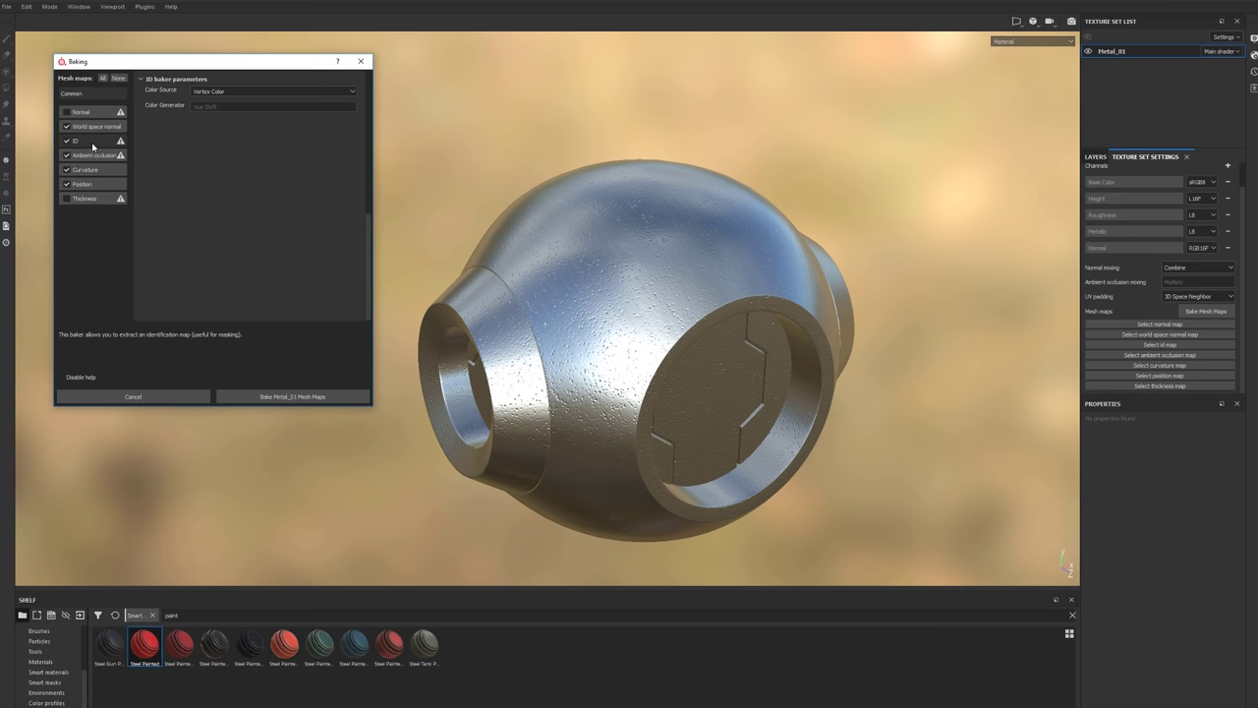
# Set the ID colour source to Material Color and load ID_model as the high-poly mesh.
pyautogui.click(201, 93)
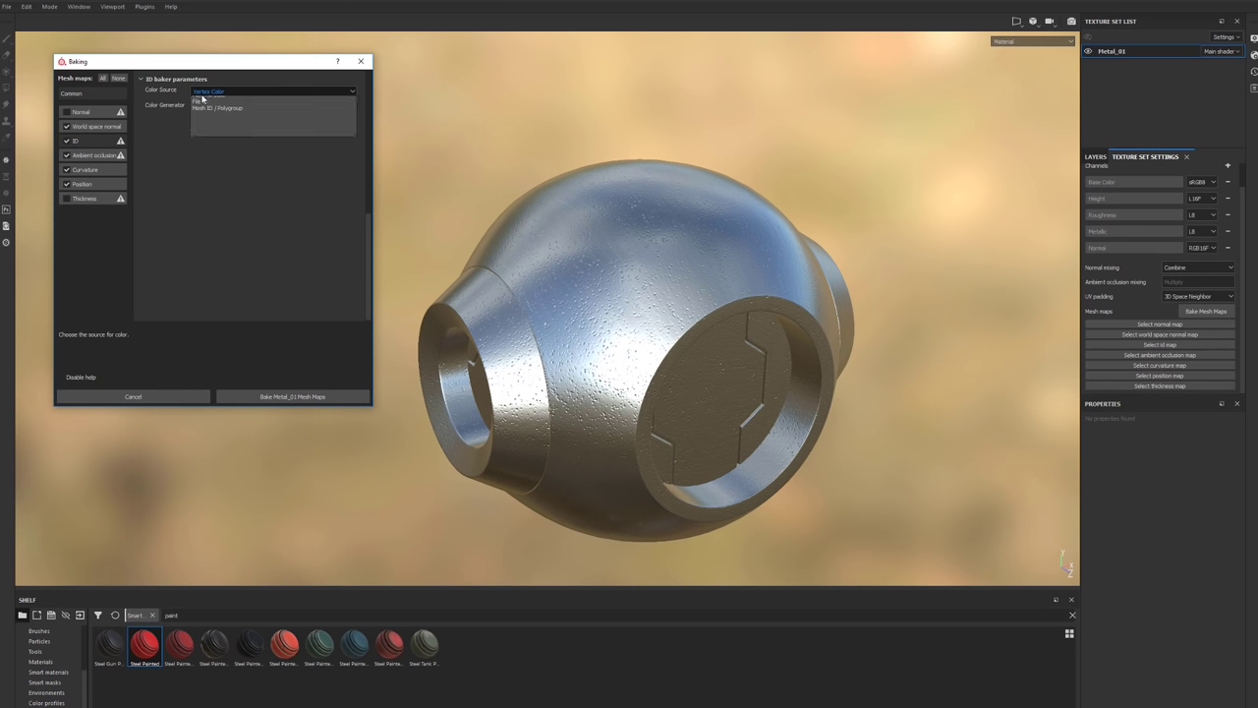
pyautogui.click(212, 106)
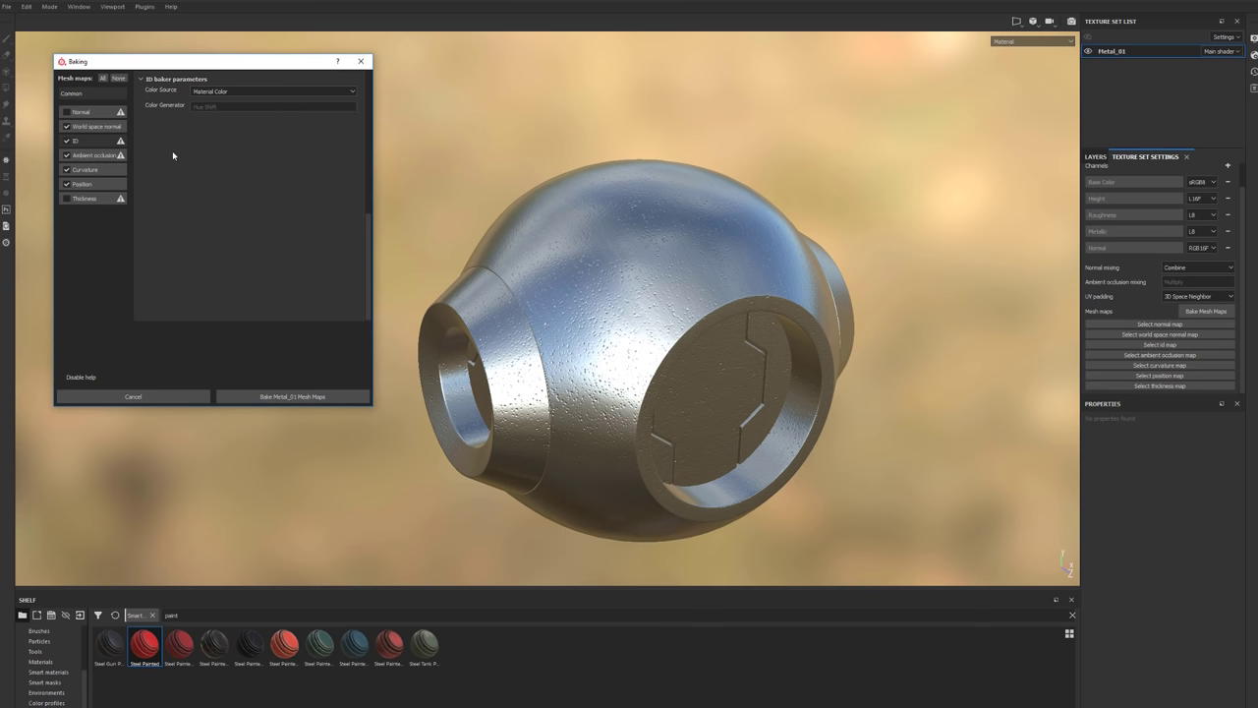
pyautogui.scroll(15, 172, 150)
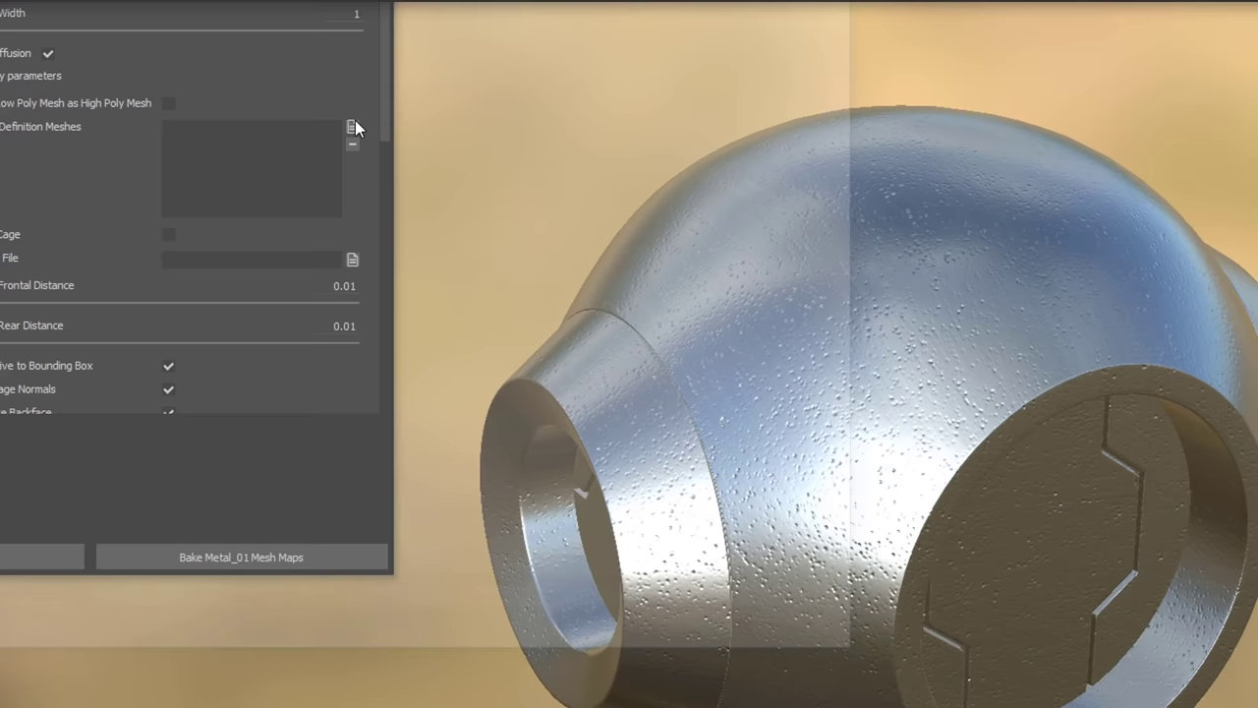
pyautogui.click(355, 128)
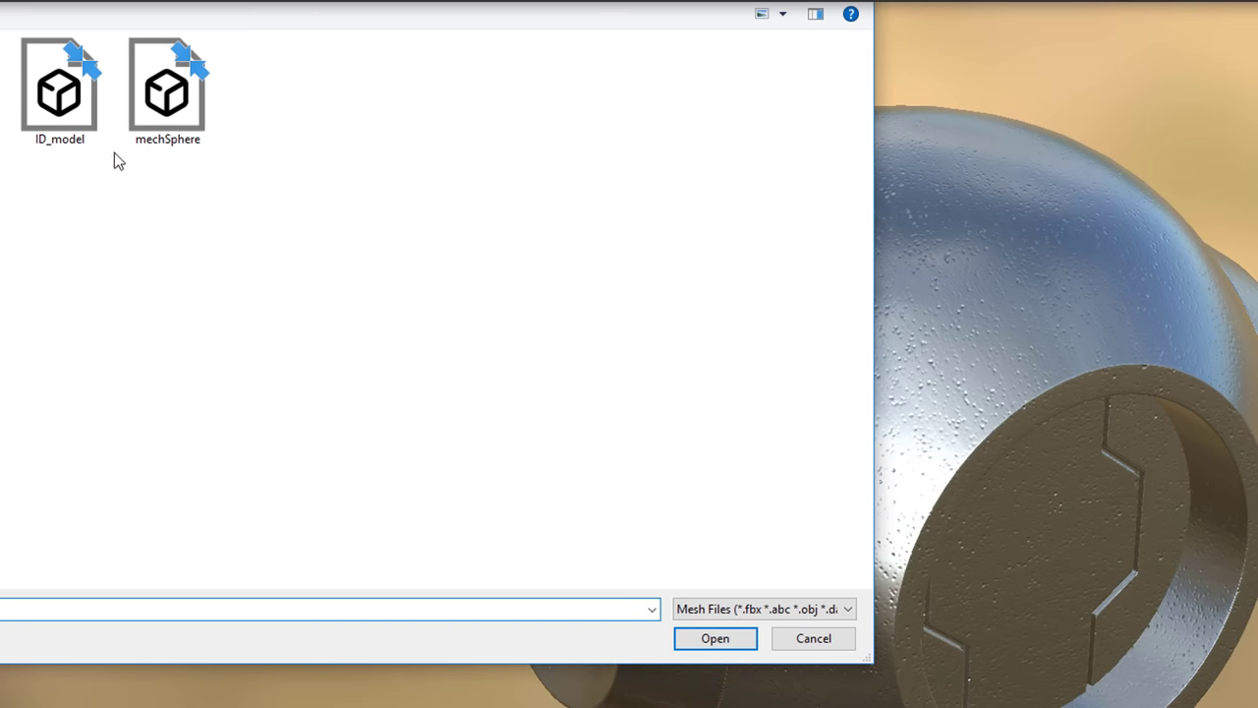
pyautogui.click(39, 84)
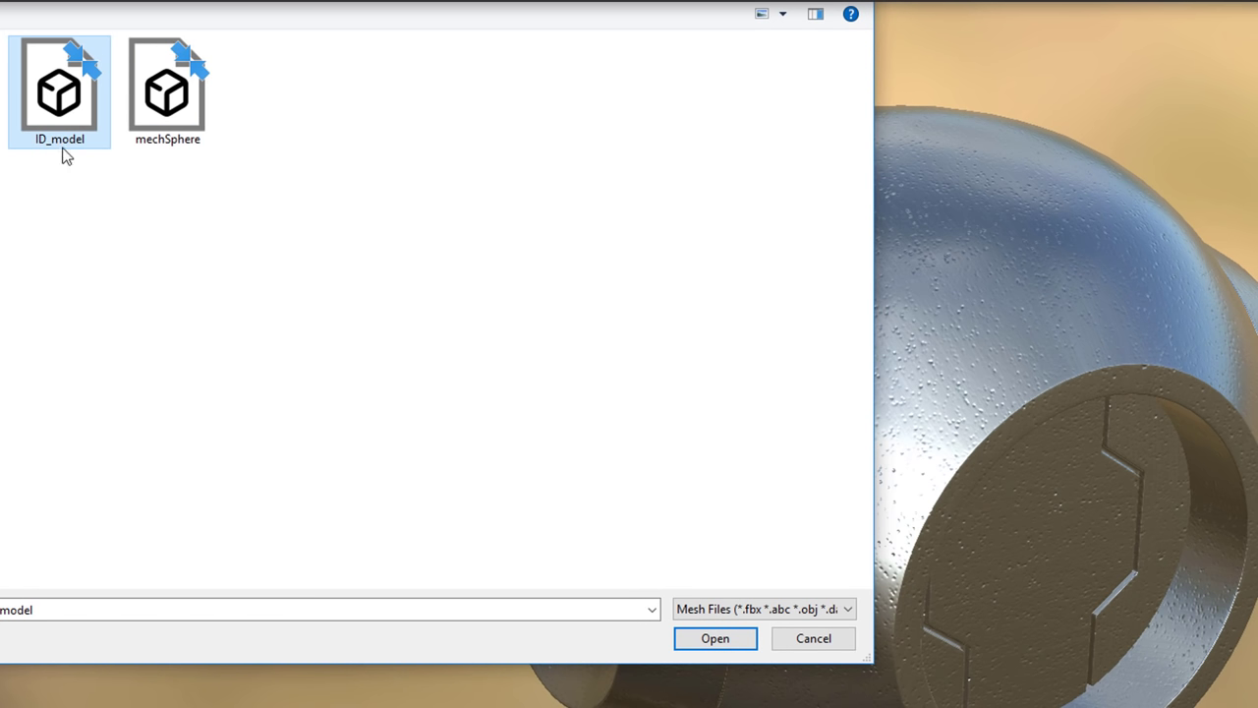
pyautogui.click(727, 641)
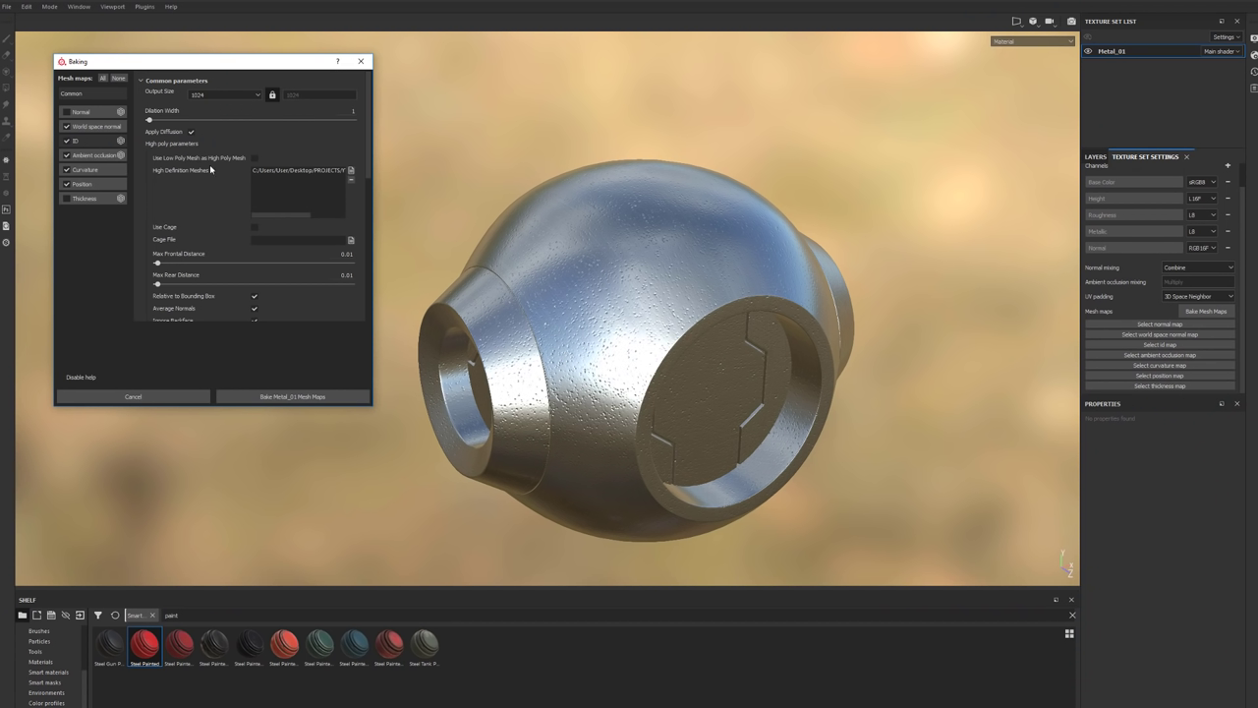
# Raise the bake output size to 2048 and show the Ambient occlusion baker settings.
pyautogui.click(191, 95)
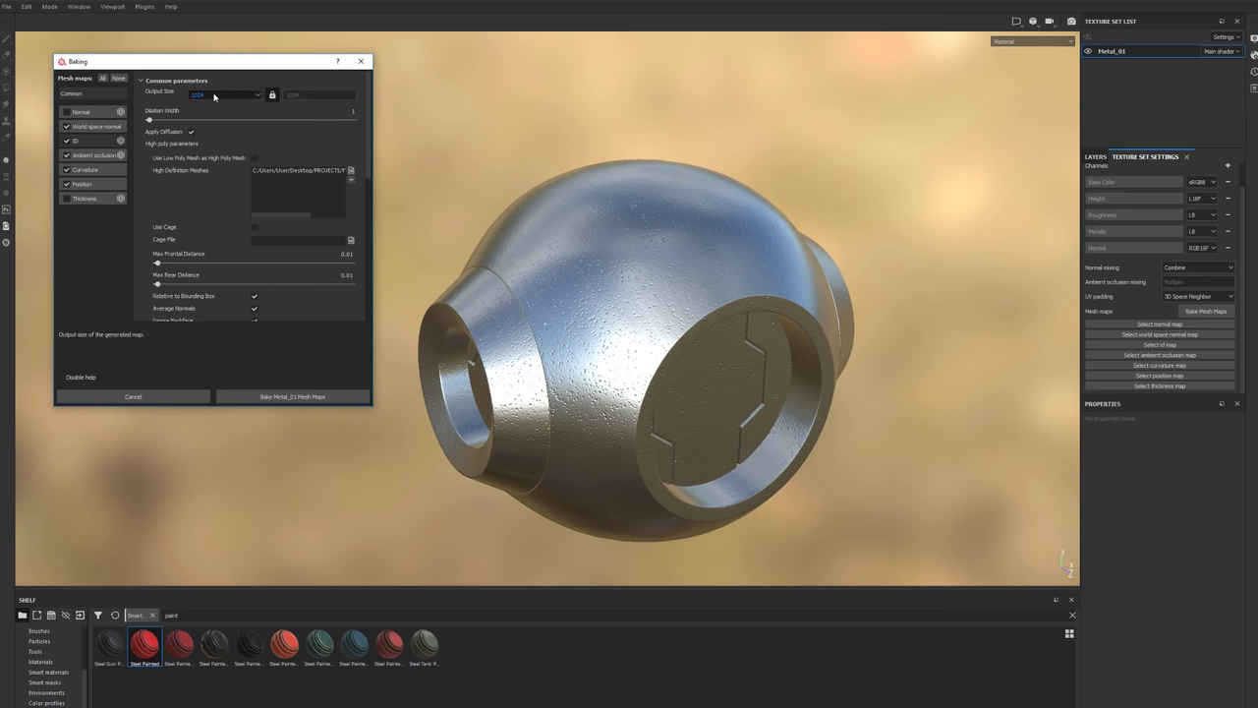
pyautogui.click(208, 95)
pyautogui.click(221, 137)
pyautogui.moveTo(235, 61); pyautogui.dragTo(422, 59)
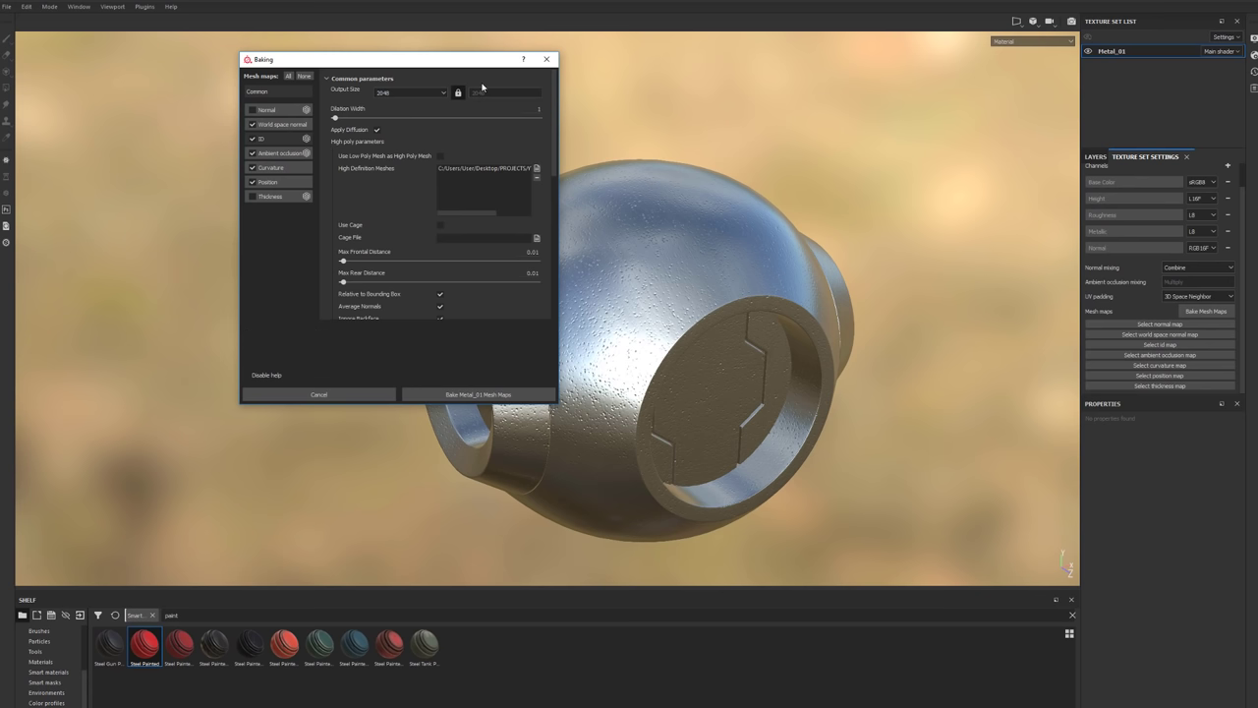
pyautogui.click(282, 153)
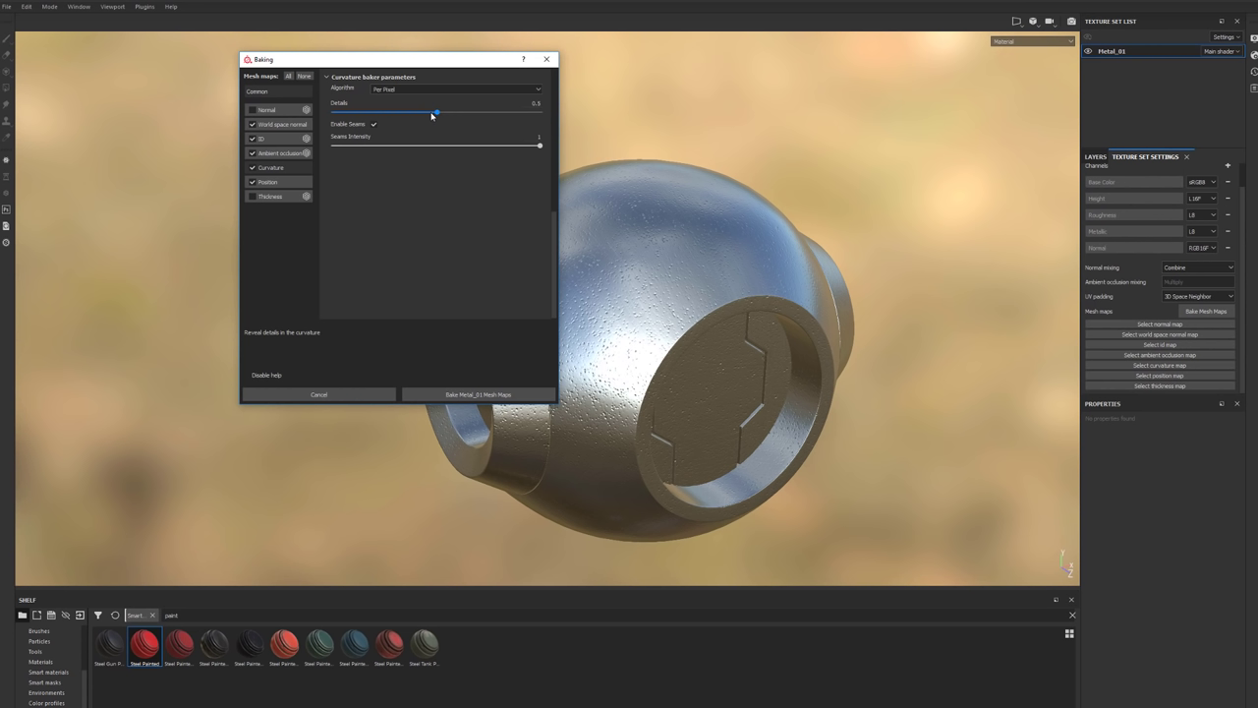
# Keep the Curvature algorithm at Per Pixel and show the Position baker parameters.
pyautogui.click(407, 91)
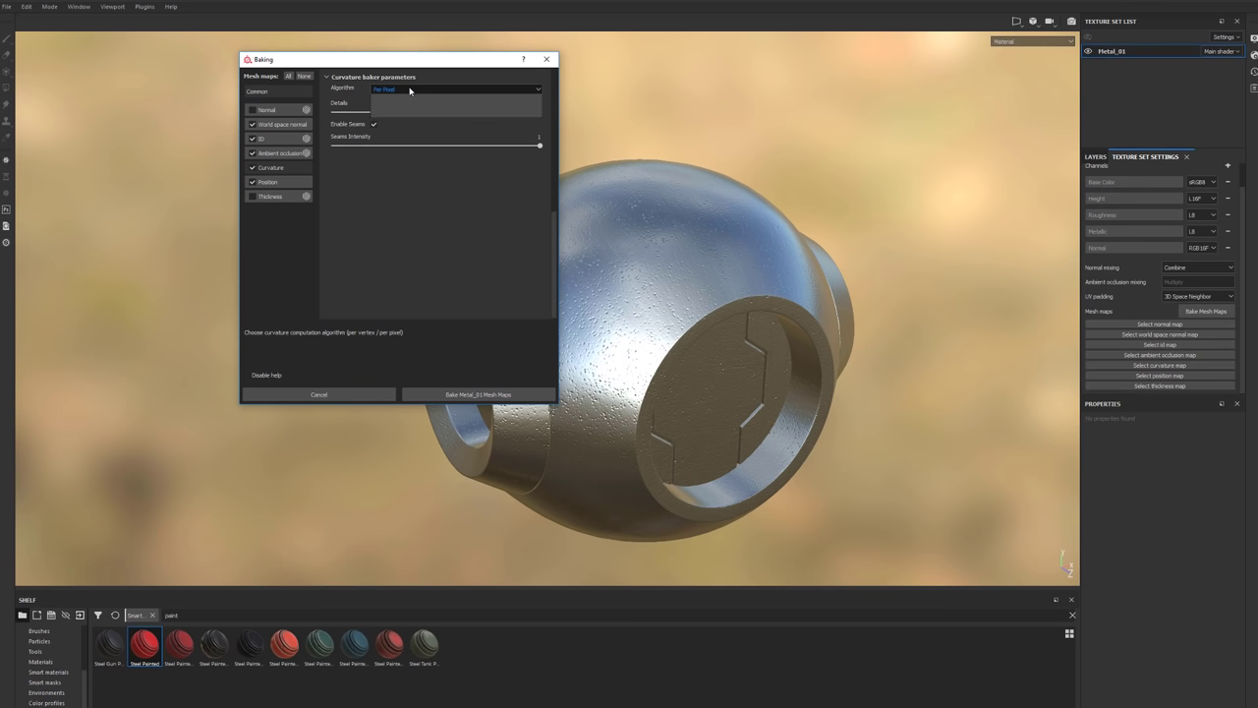
pyautogui.click(410, 90)
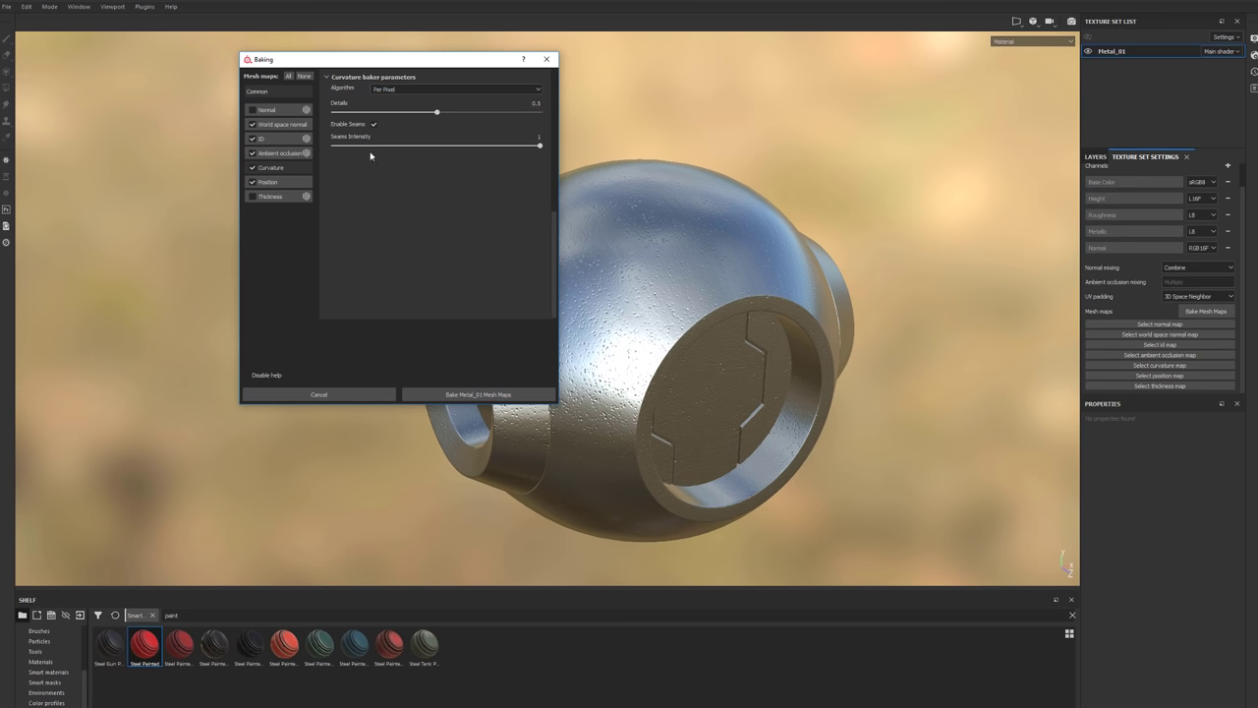
pyautogui.click(274, 185)
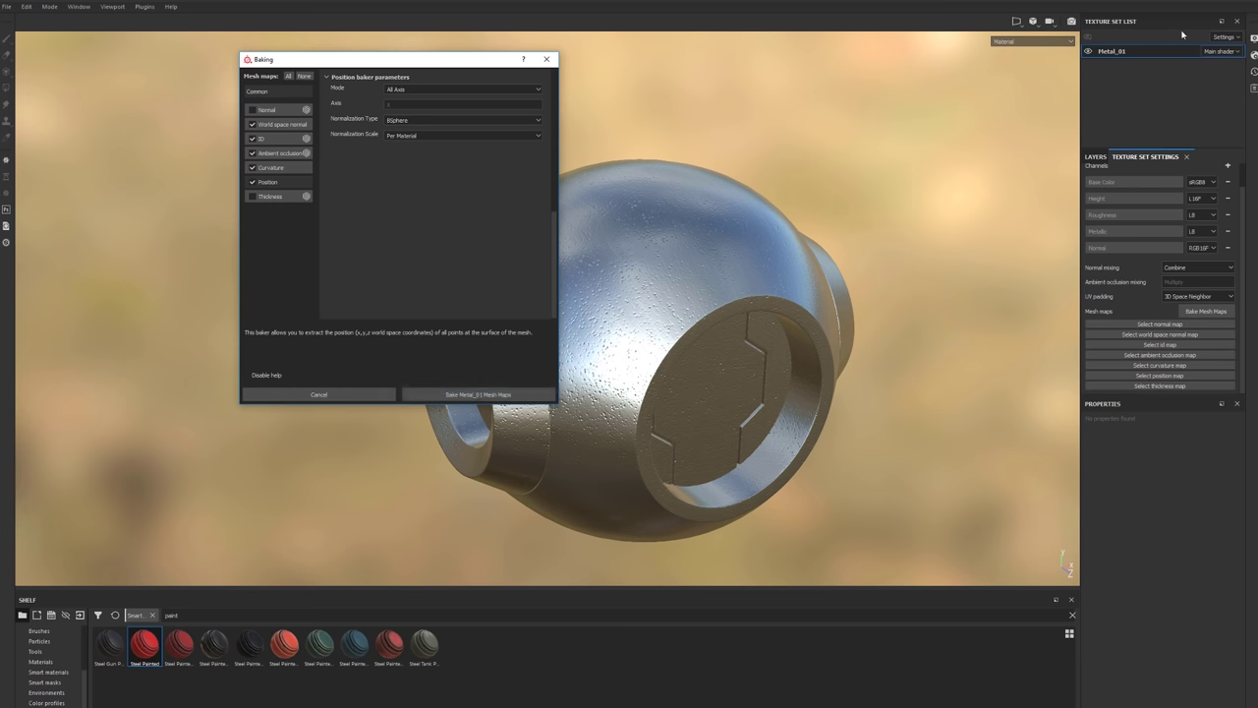
# Bake all five Metal_01 mesh maps, dismiss the finished report, and inspect the result.
pyautogui.click(469, 395)
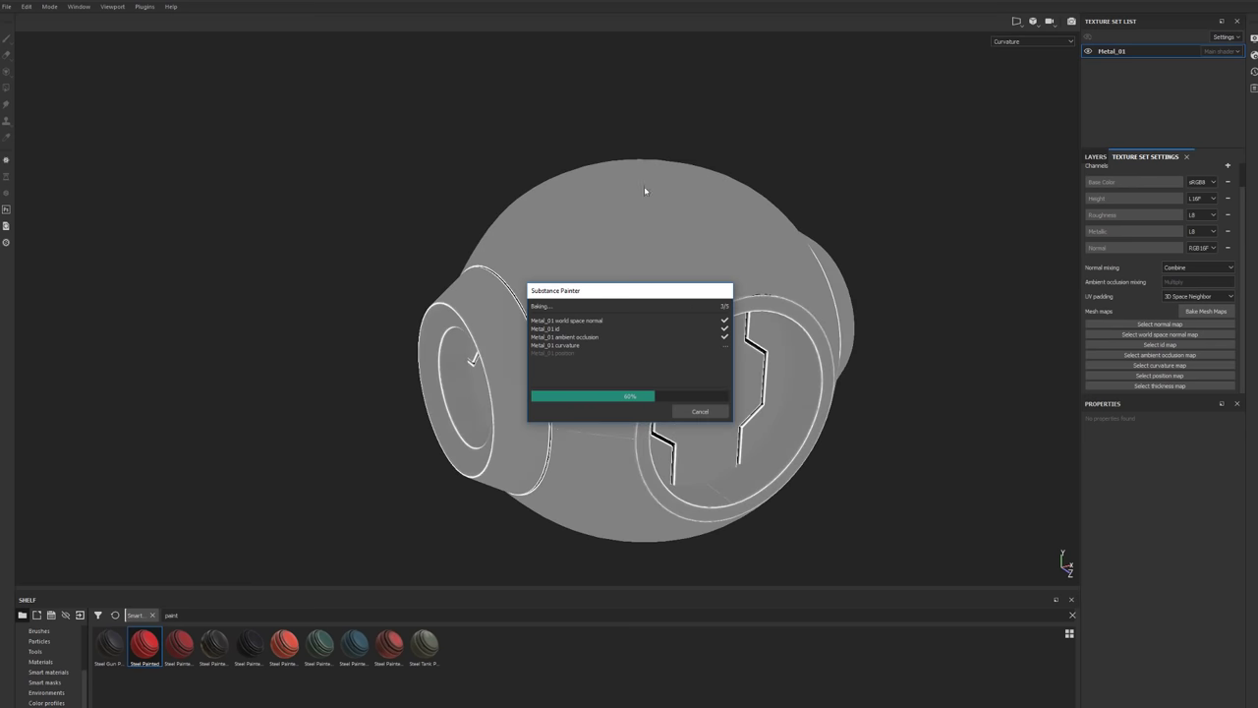
pyautogui.moveTo(624, 294); pyautogui.dragTo(338, 161)
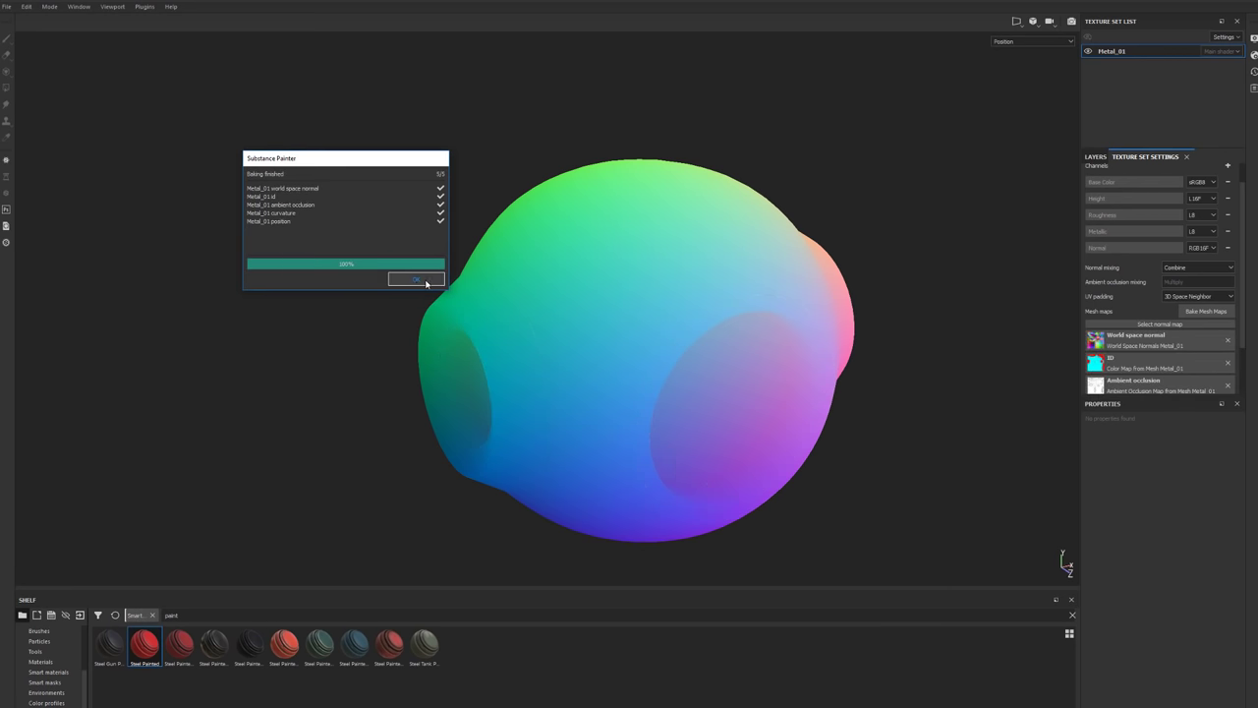
pyautogui.click(429, 281)
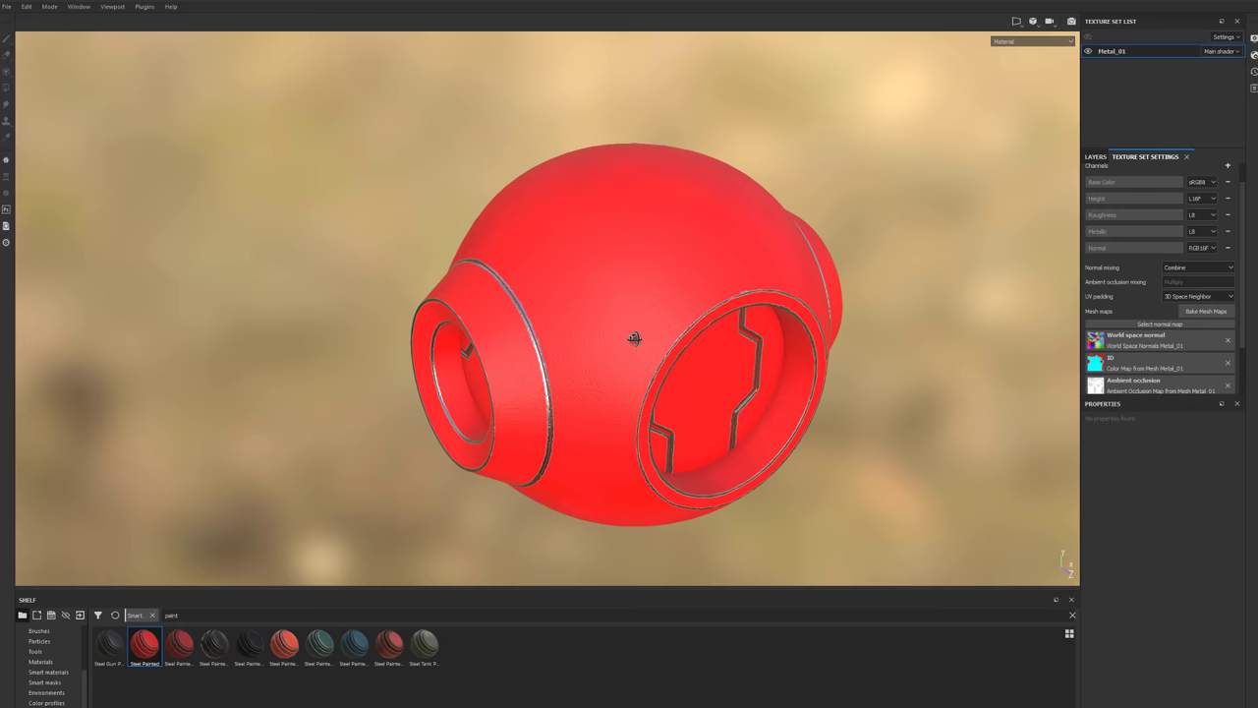
pyautogui.keyDown('alt'); pyautogui.moveTo(635, 334); pyautogui.dragTo(550, 238); pyautogui.keyUp('alt')
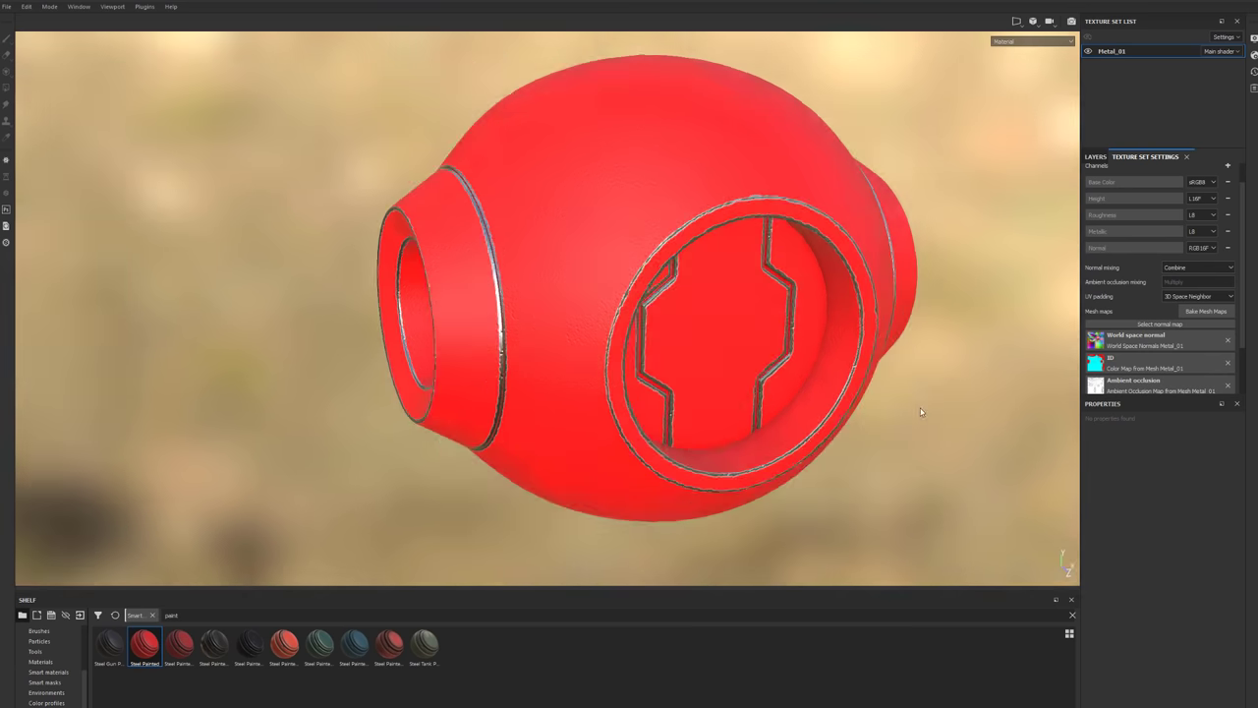
# Expand the Steel Painted layer group and hide its Base Steel layer.
pyautogui.keyDown('alt'); pyautogui.moveTo(920, 408); pyautogui.dragTo(887, 407); pyautogui.keyUp('alt')
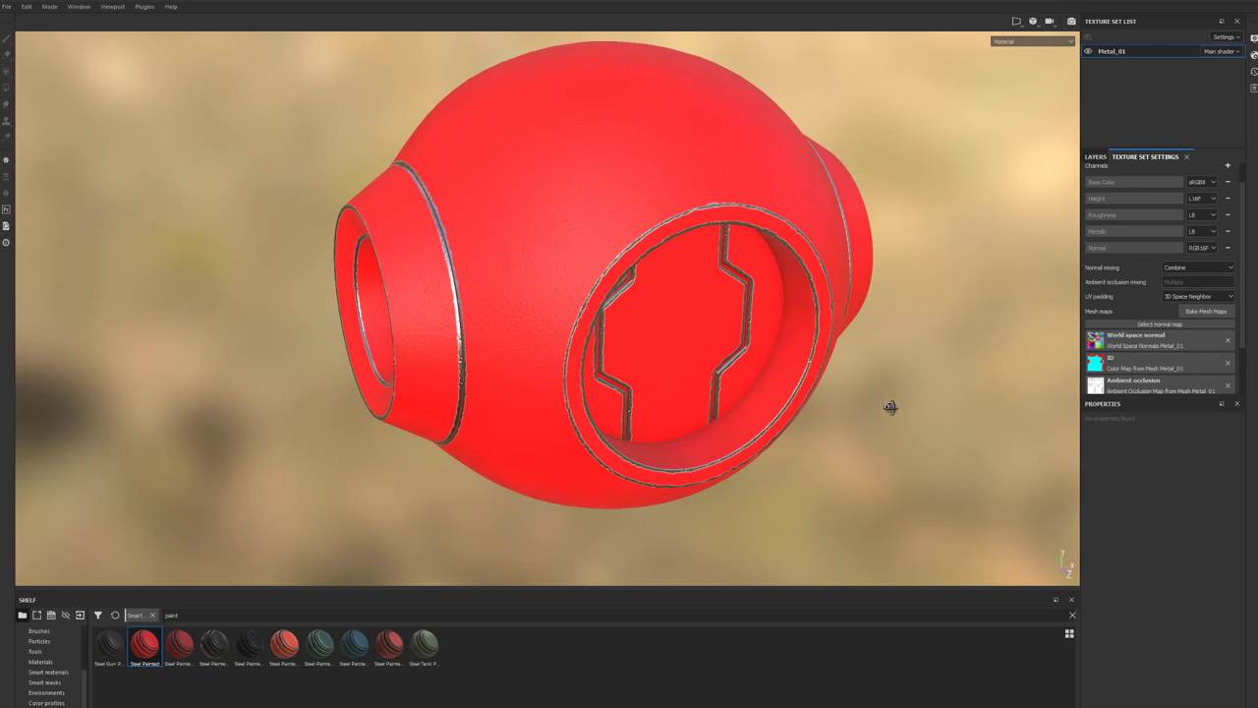
pyautogui.click(1096, 157)
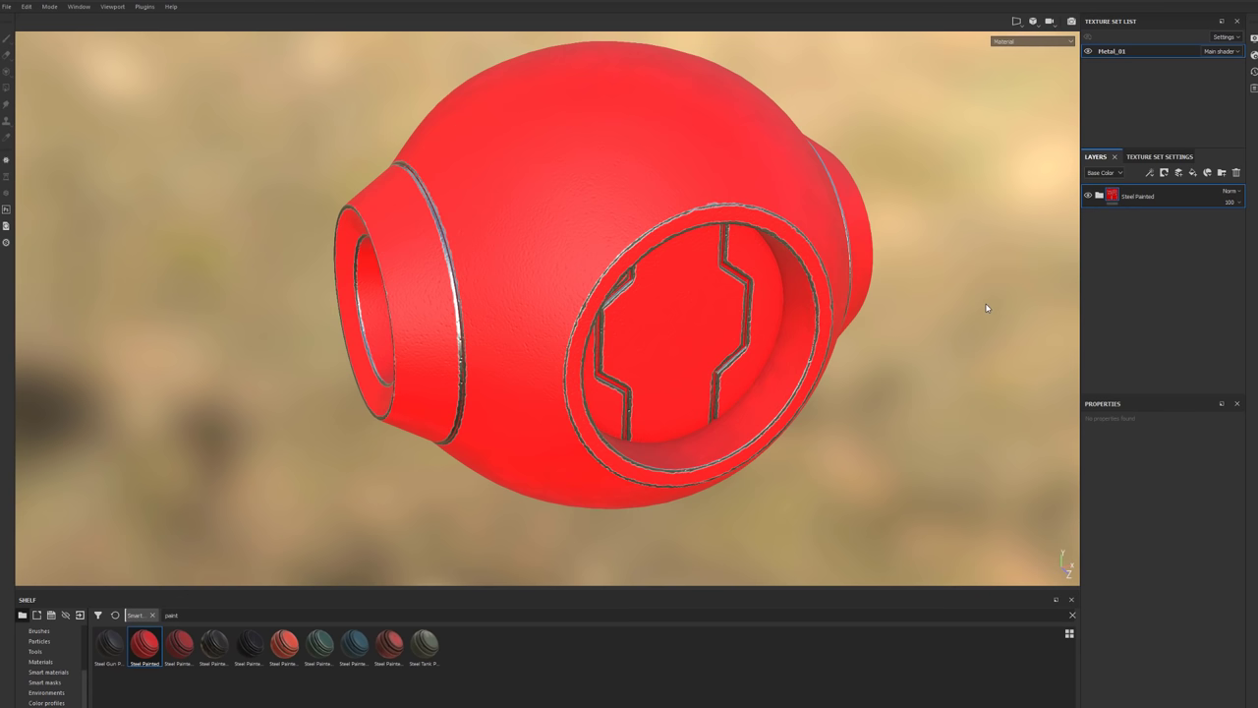
pyautogui.click(1099, 196)
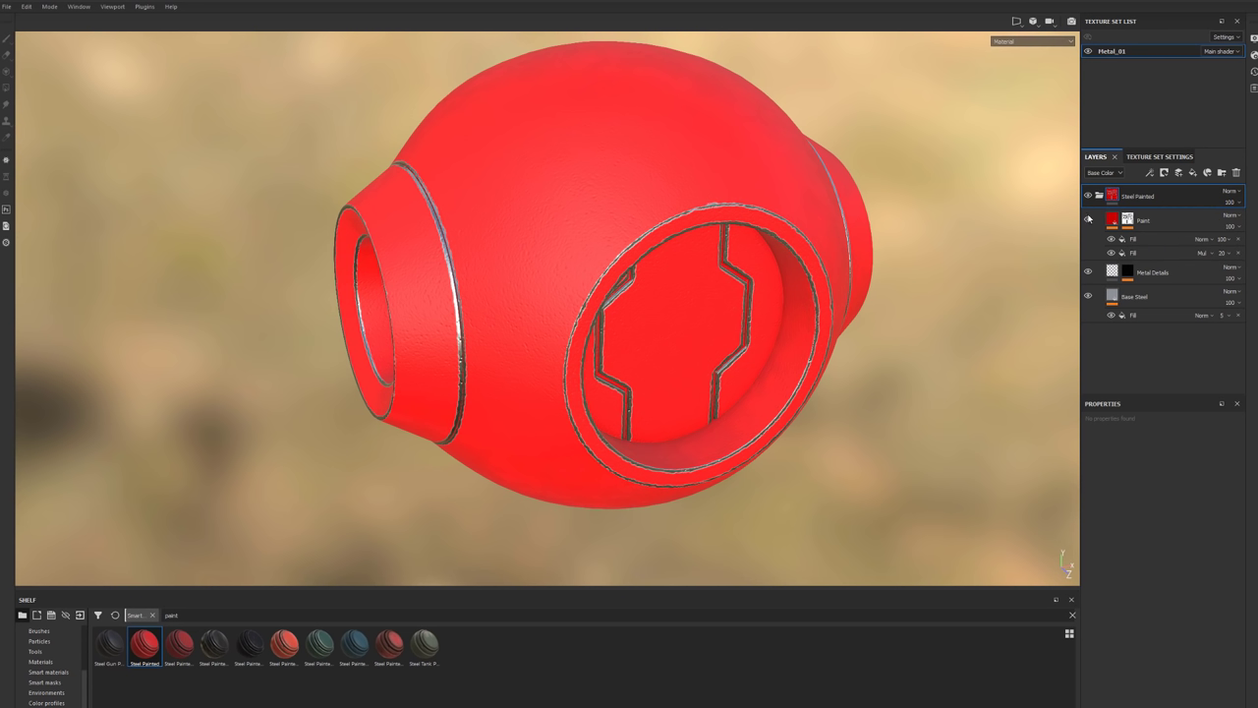
pyautogui.click(1087, 295)
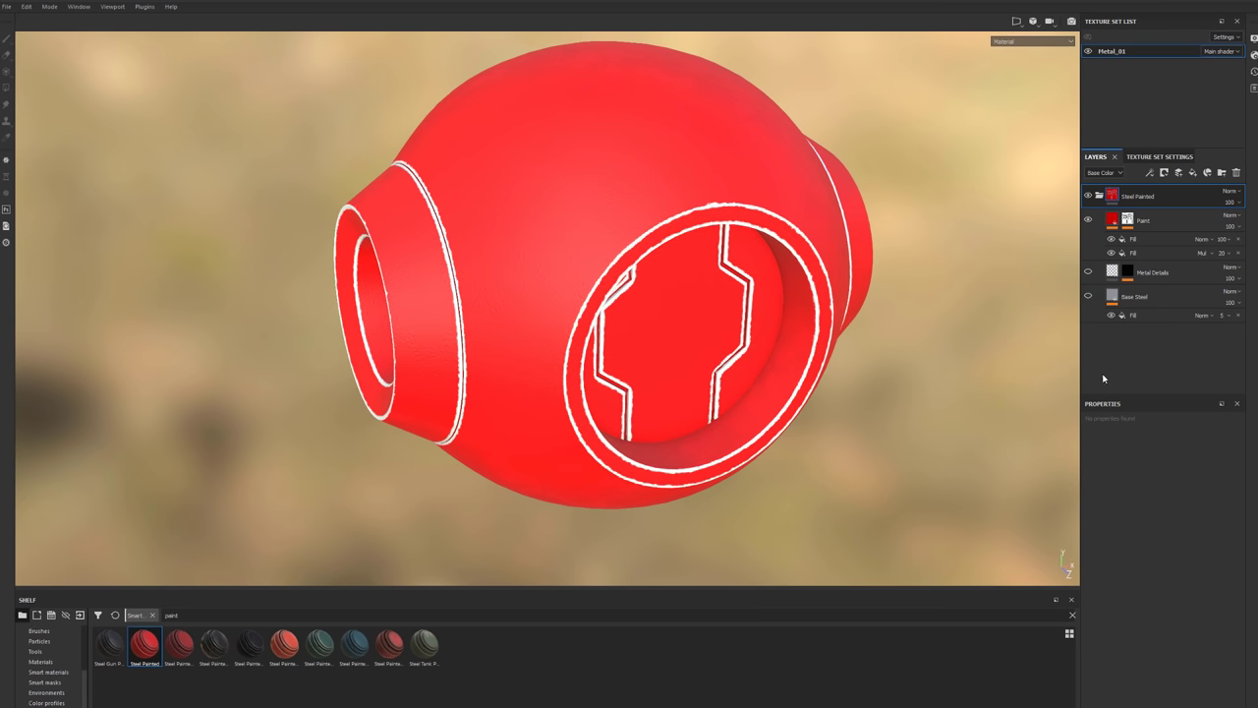
# Select the Paint layer and open its mask to see the white worn edges.
pyautogui.click(1161, 218)
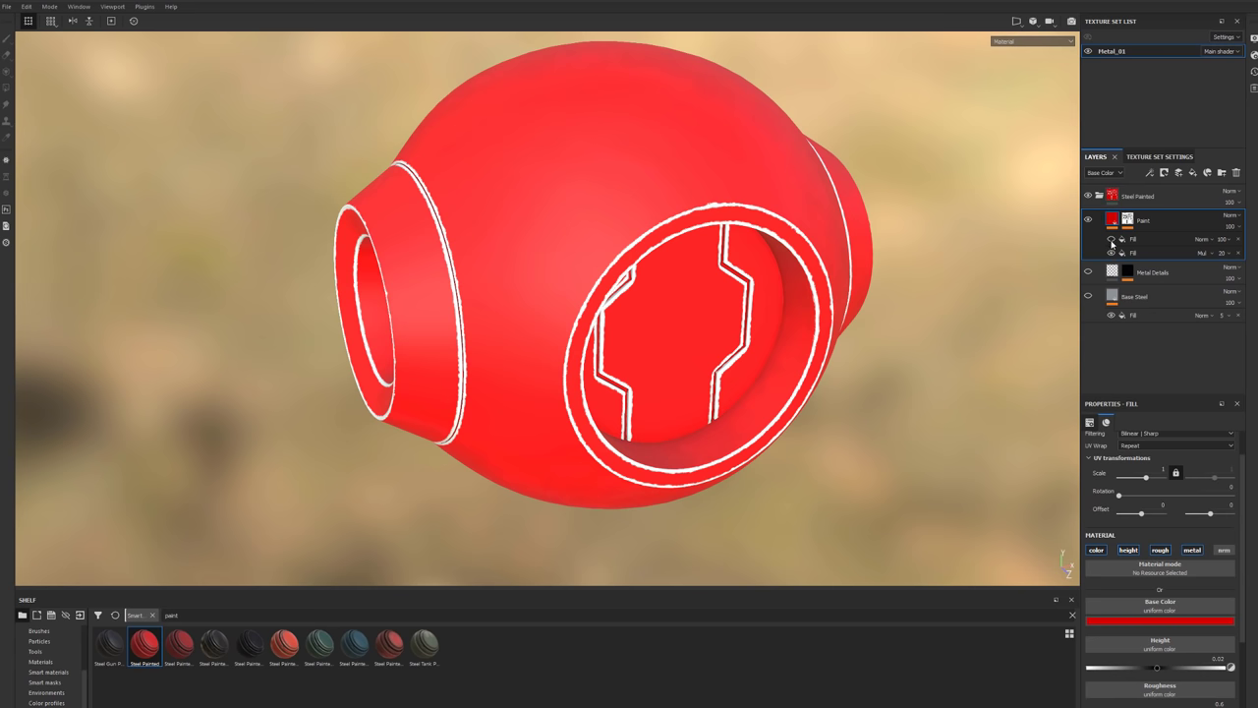
pyautogui.moveTo(934, 319); pyautogui.dragTo(1063, 290, button='middle')
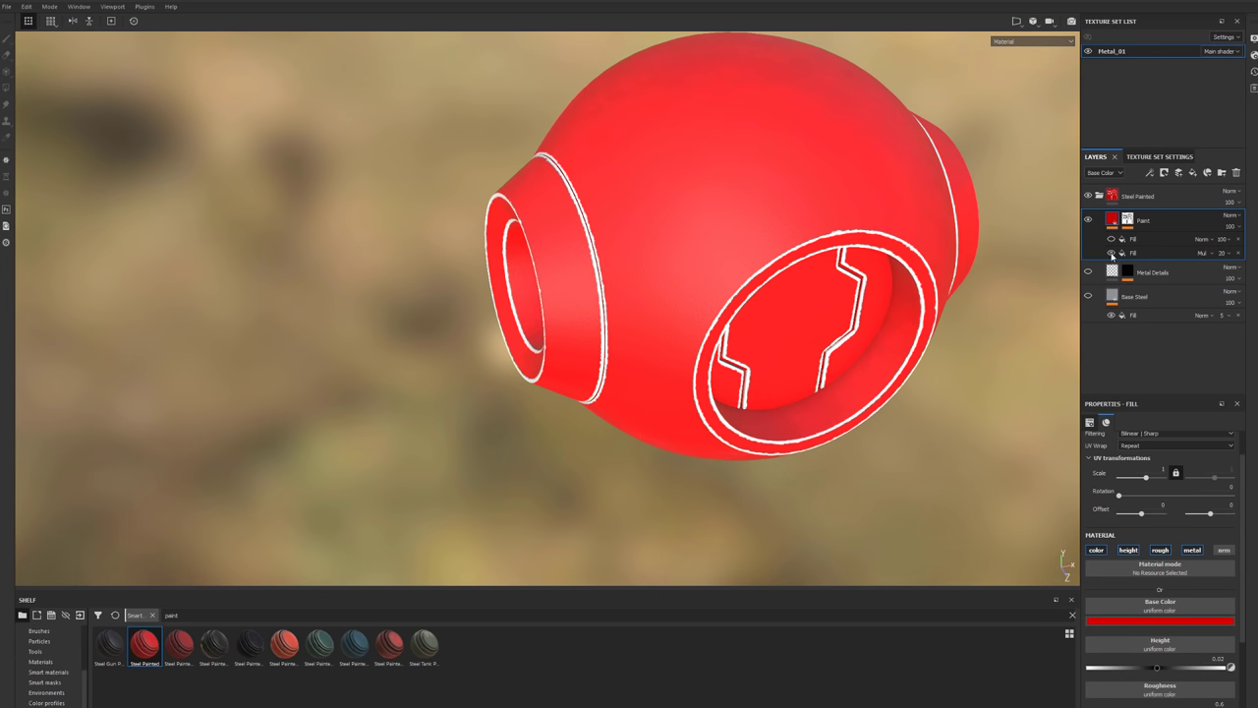
pyautogui.keyDown('alt'); pyautogui.moveTo(920, 291); pyautogui.dragTo(679, 276); pyautogui.keyUp('alt')
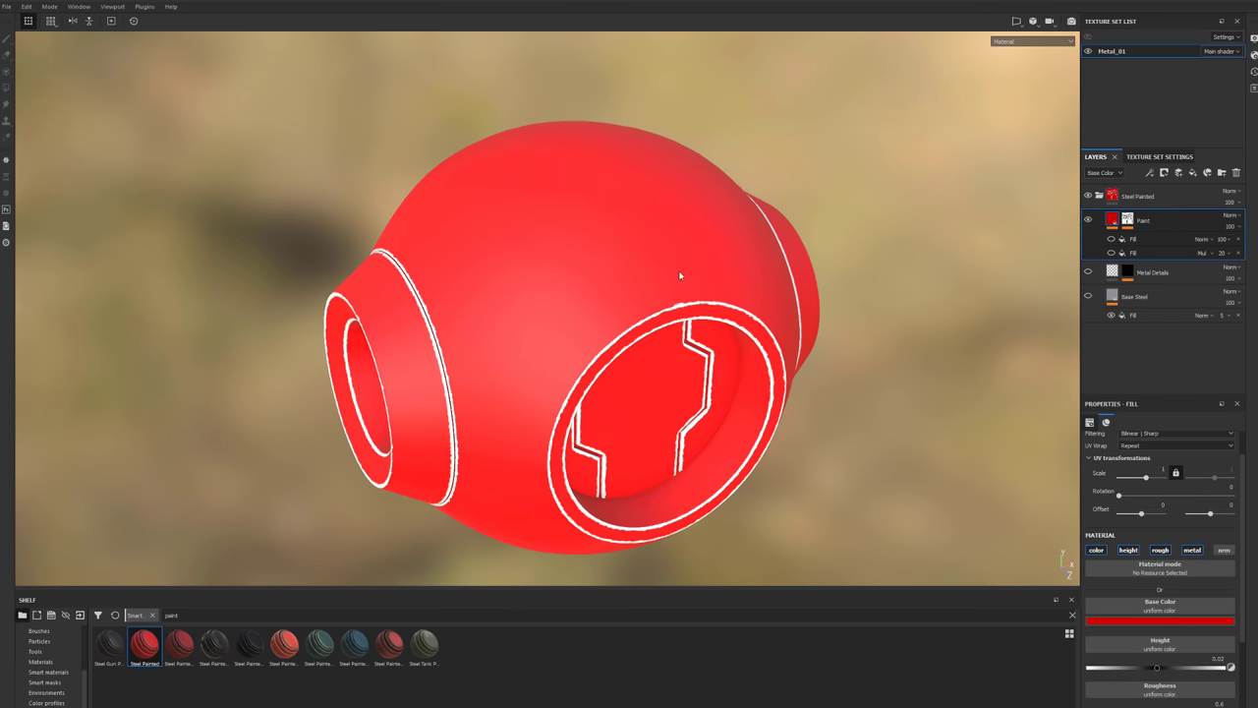
pyautogui.click(1129, 227)
pyautogui.moveTo(1130, 226)
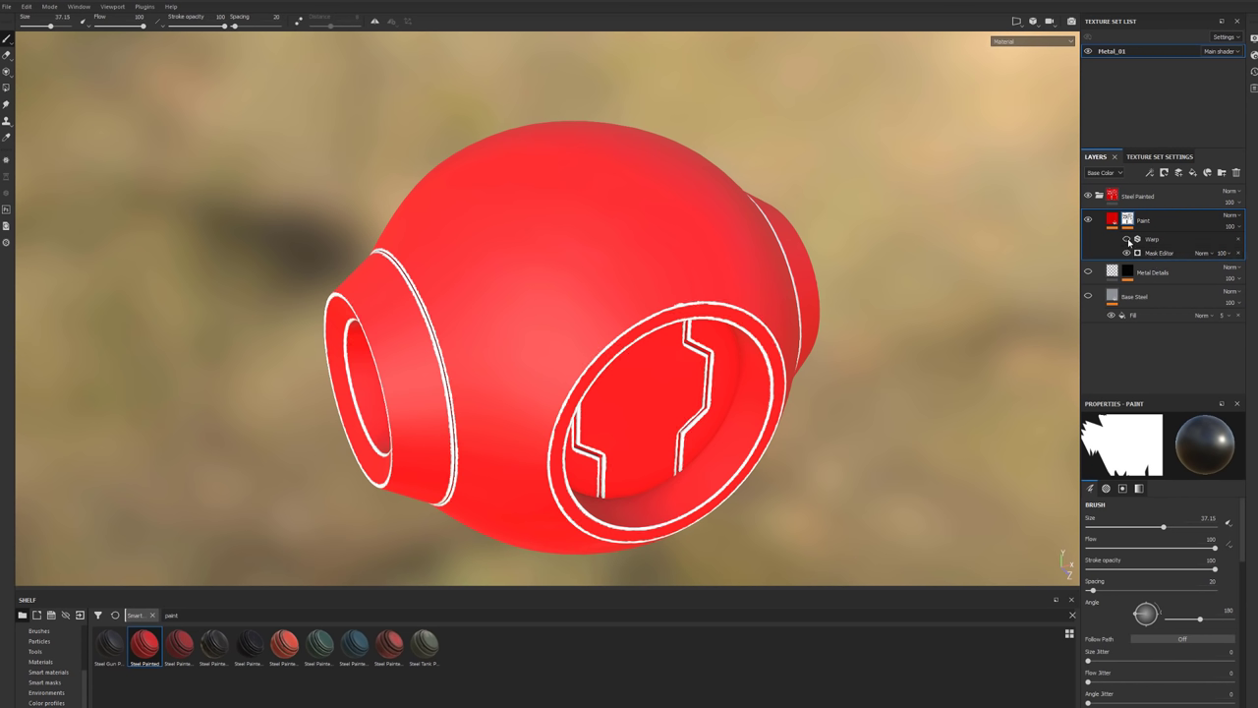
# Toggle the paint mask's Warp filter and Mask Editor generator off and on to compare.
pyautogui.click(1128, 240)
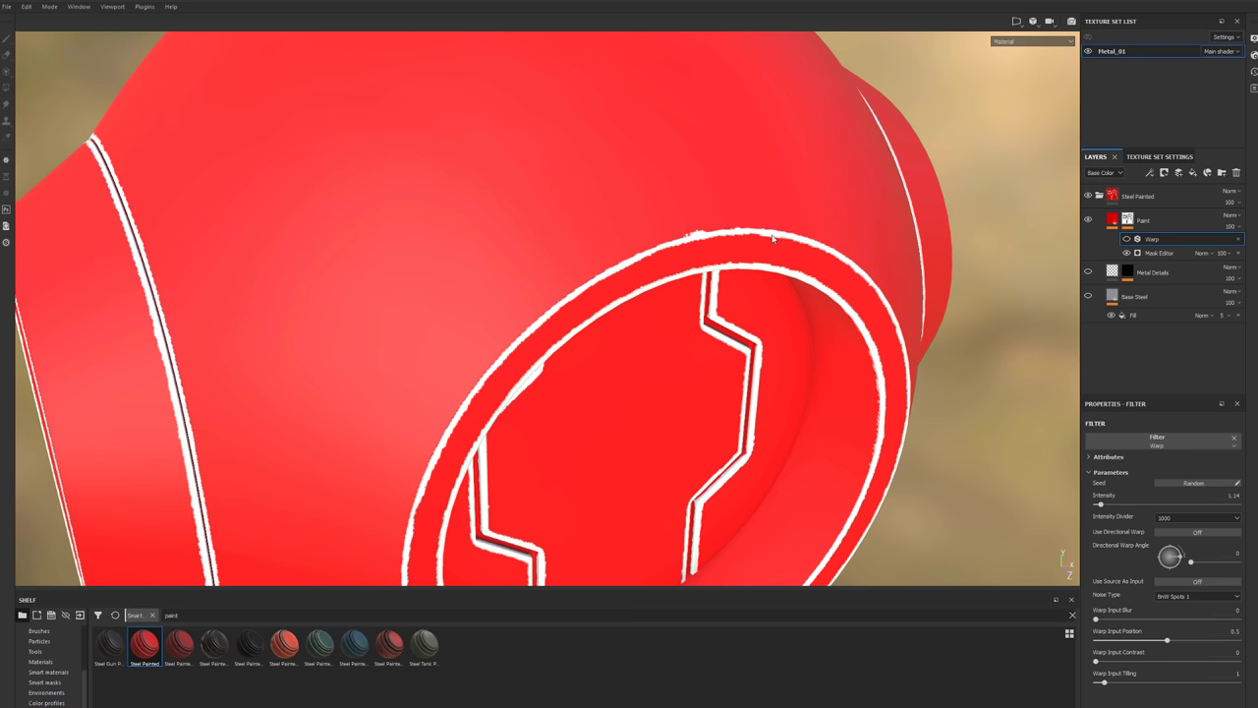
pyautogui.click(1126, 239)
pyautogui.click(1126, 239)
pyautogui.click(1126, 253)
pyautogui.click(1126, 253)
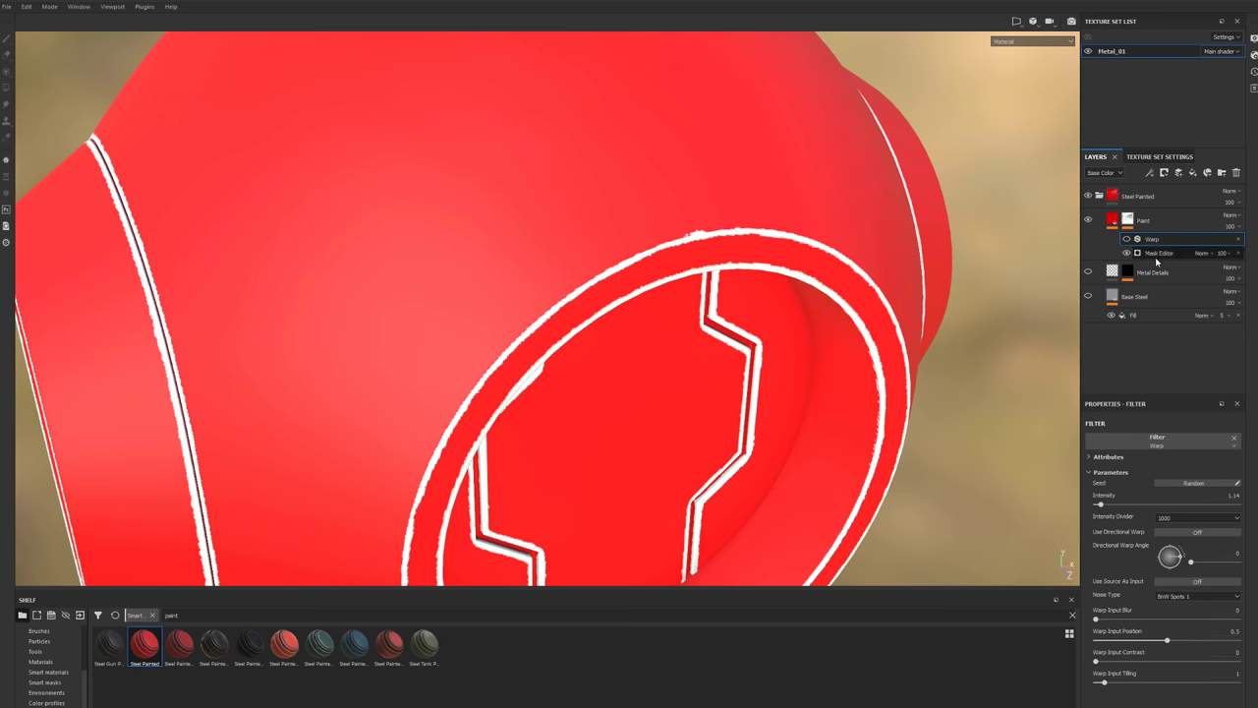
pyautogui.click(1127, 221)
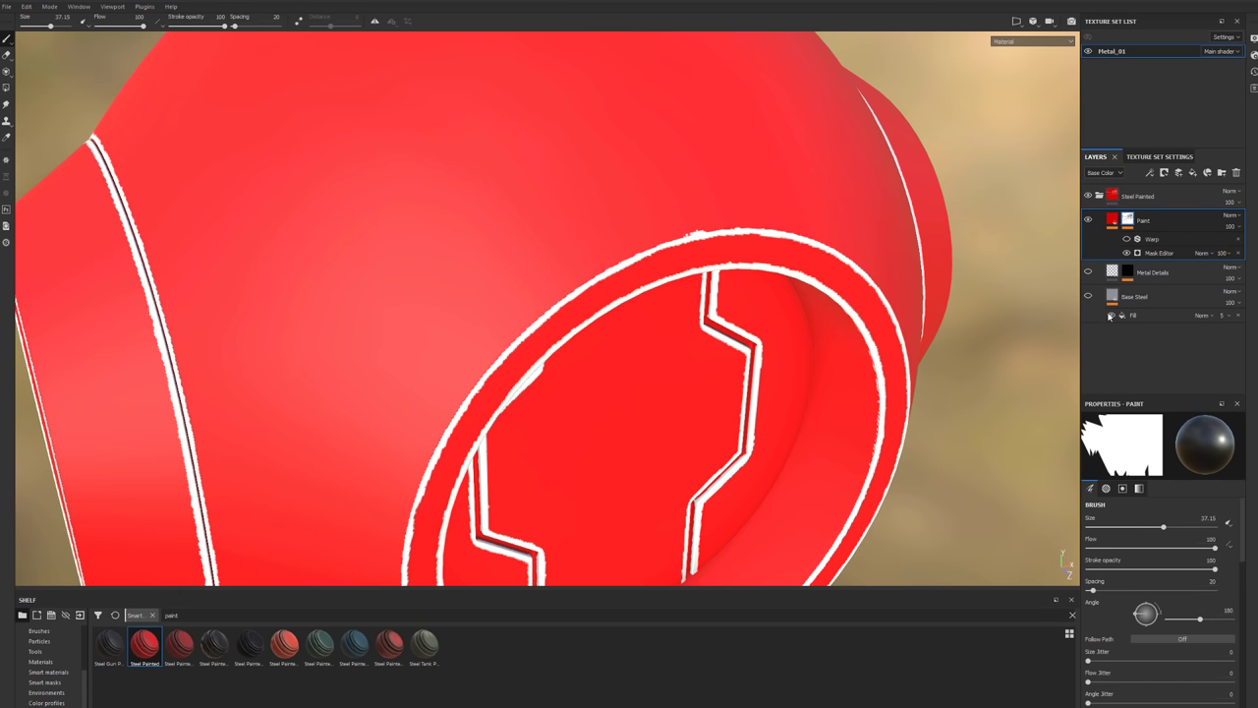
# Clear the Mask Editor's World Space Normals, Position Gradient, Thickness and Ambient Occlusion inputs.
pyautogui.click(1145, 253)
pyautogui.scroll(-10, 1162, 543)
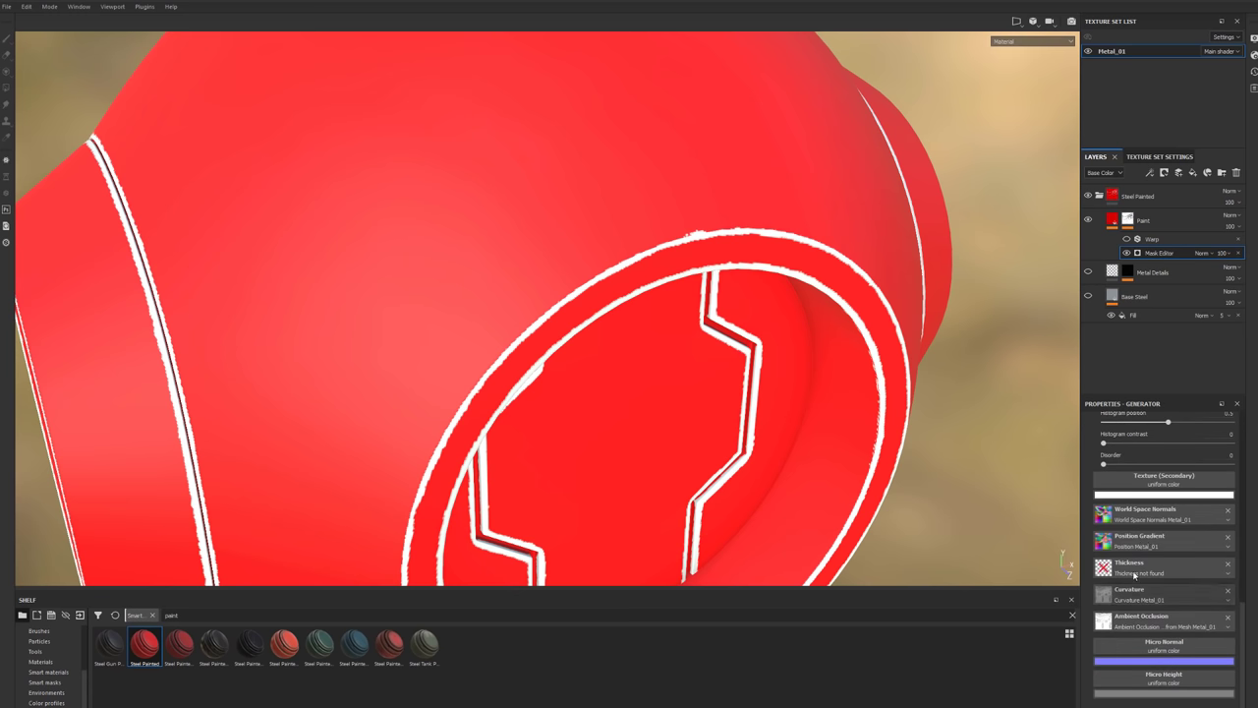
pyautogui.click(1230, 511)
pyautogui.click(1228, 544)
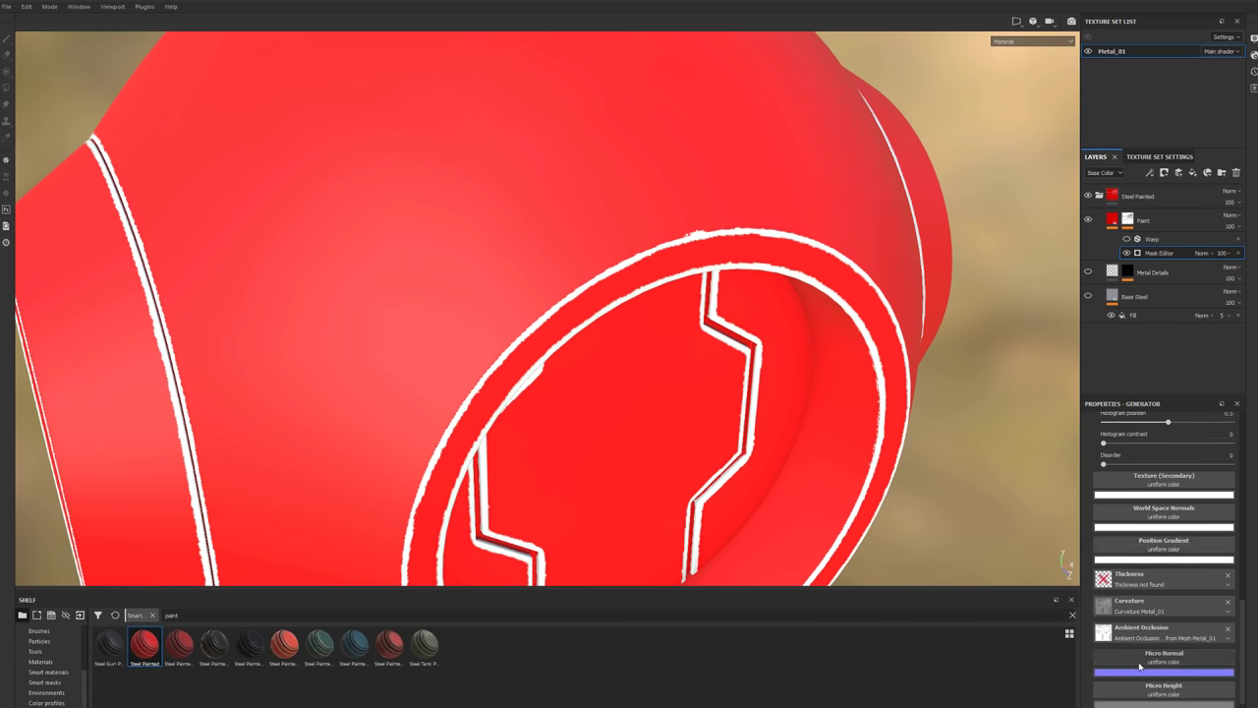
pyautogui.click(1228, 575)
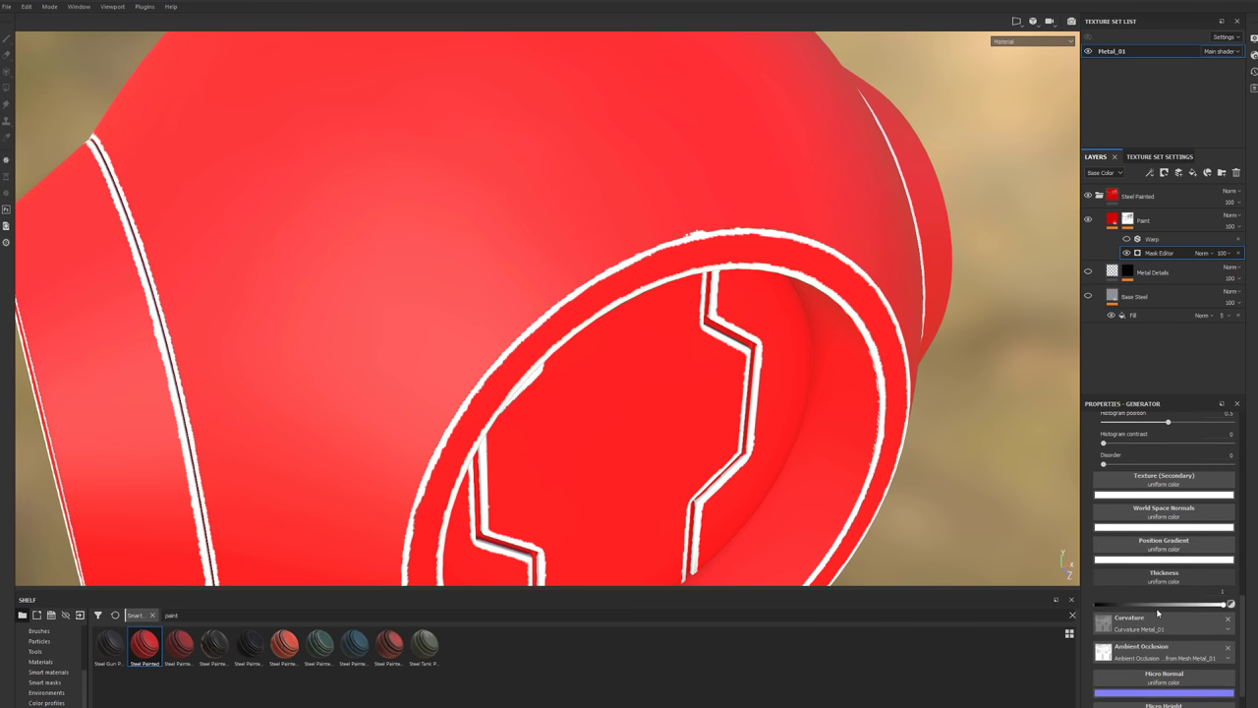
pyautogui.click(1228, 639)
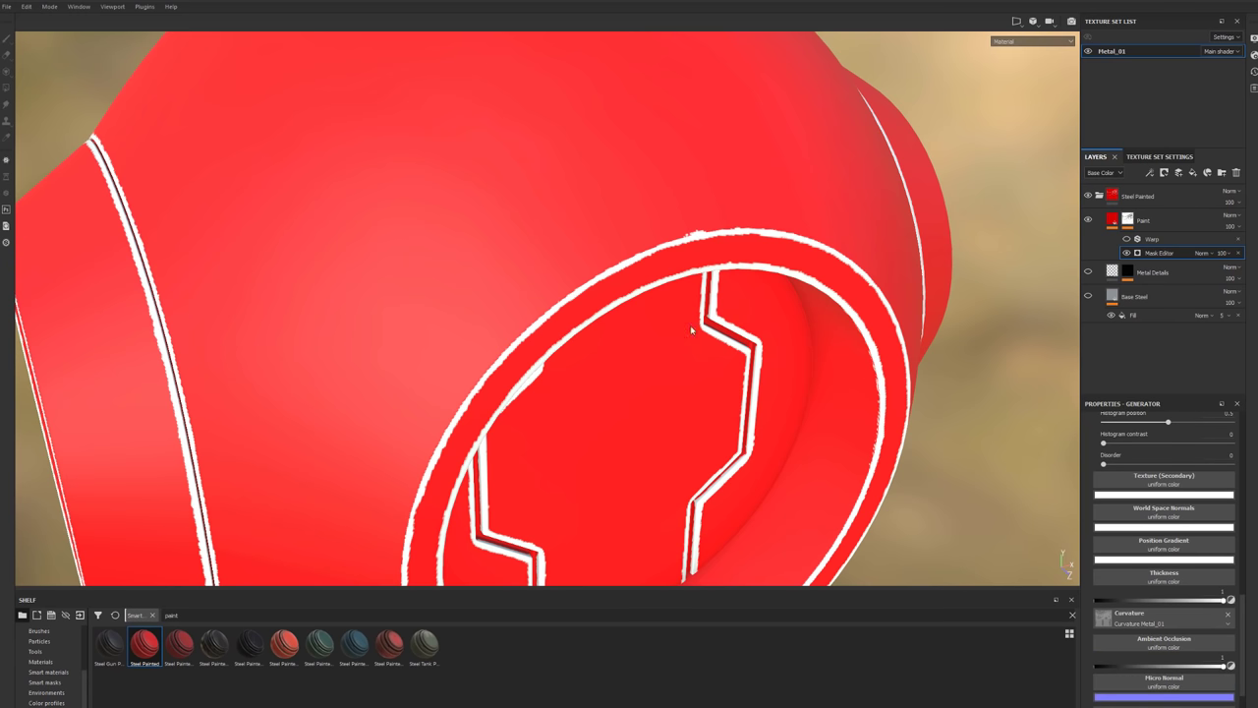
pyautogui.click(1229, 614)
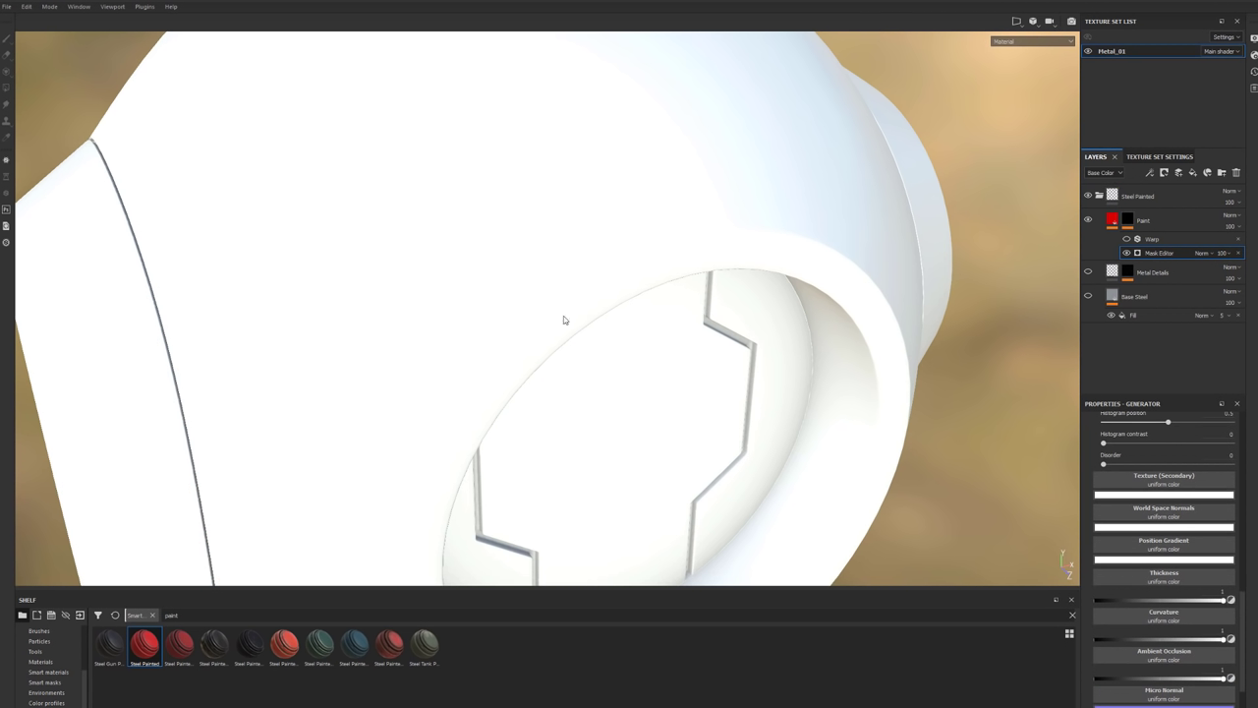
pyautogui.hotkey('ctrl', 'z')
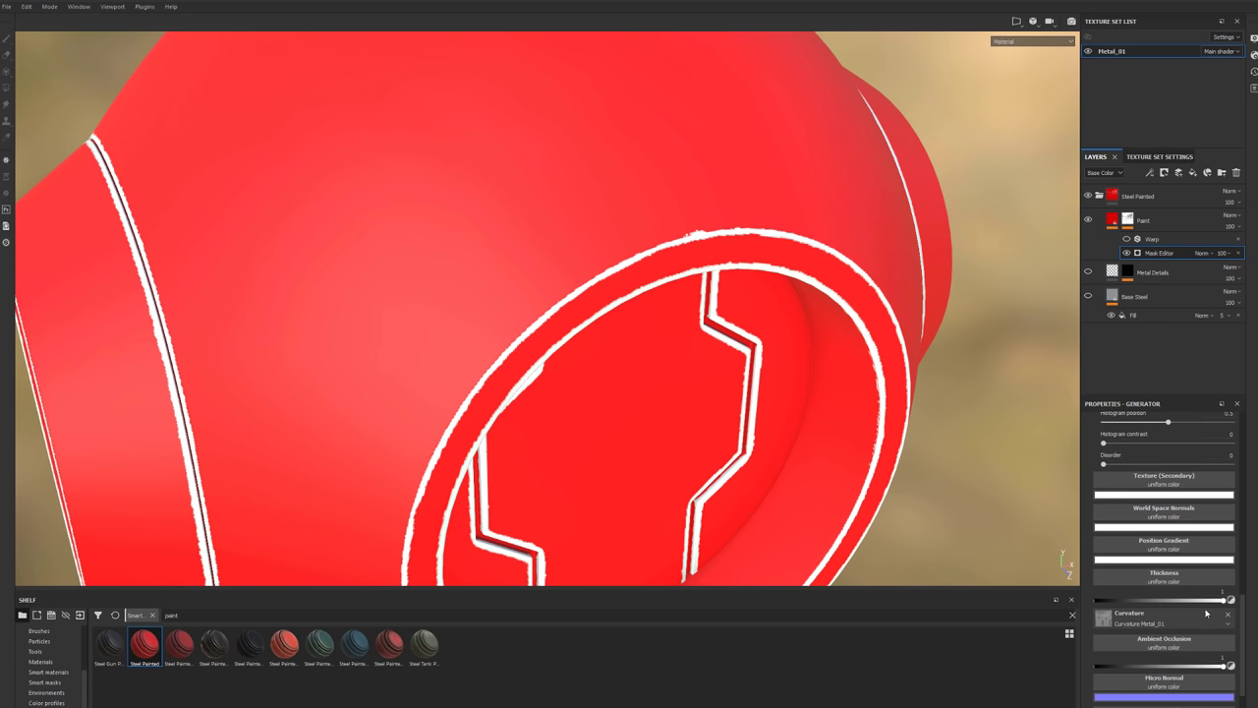
# Adjust the Mask Editor's Curvature slider, settling at 1.
pyautogui.scroll(10, 1214, 619)
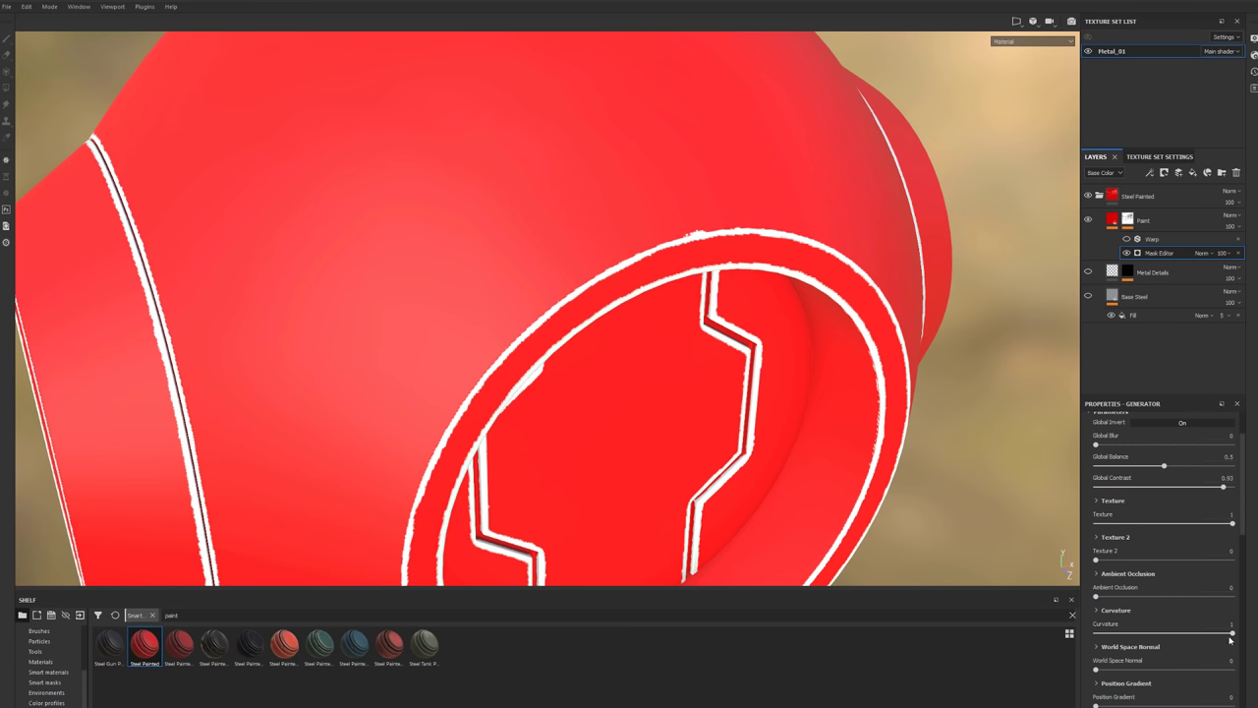
pyautogui.moveTo(1231, 632)
pyautogui.mouseDown()
pyautogui.moveTo(1101, 635)
pyautogui.moveTo(1234, 634)
pyautogui.mouseUp()
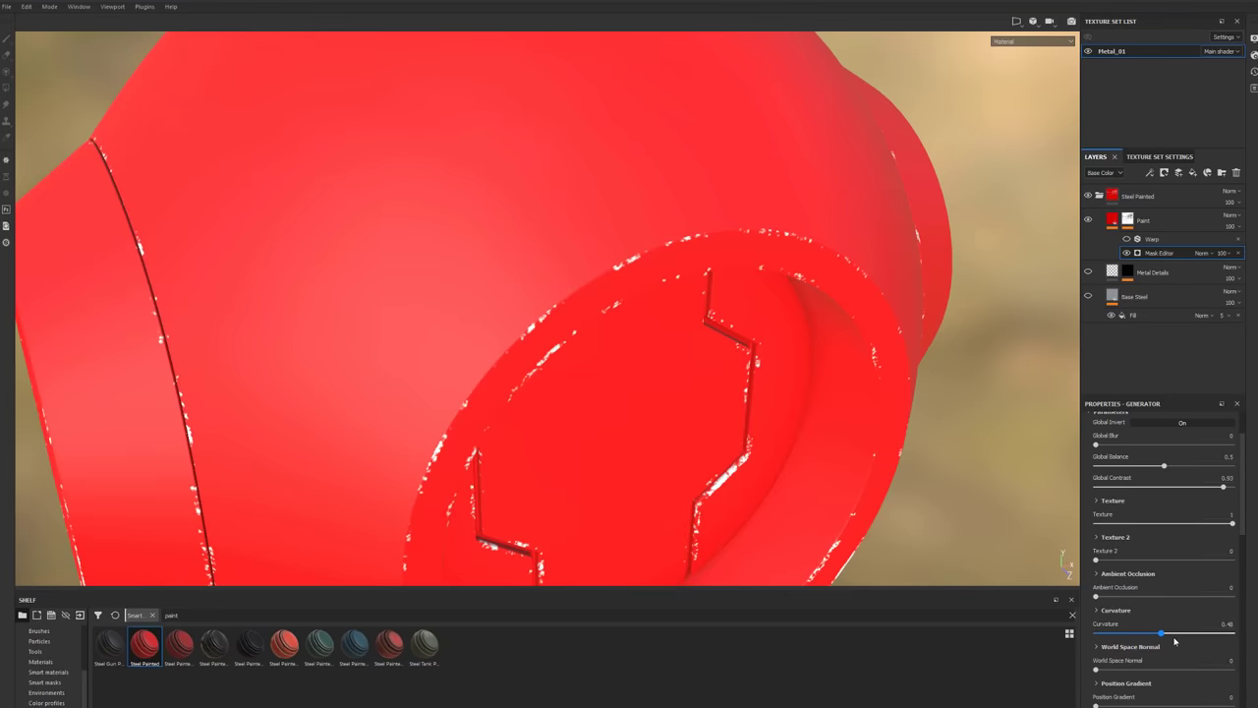
pyautogui.click(1233, 633)
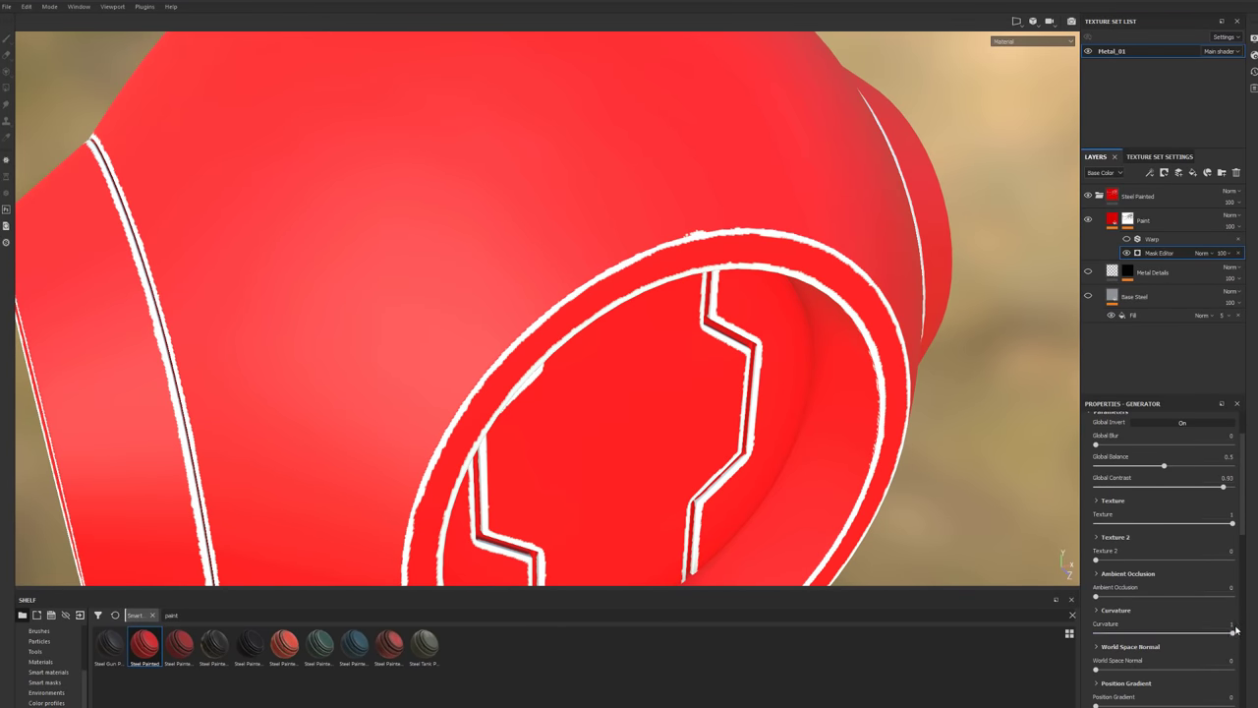
pyautogui.moveTo(1232, 632)
pyautogui.mouseDown()
pyautogui.moveTo(1093, 634)
pyautogui.moveTo(1232, 633)
pyautogui.mouseUp()
pyautogui.scroll(-3, 1169, 559)
pyautogui.scroll(5, 1130, 678)
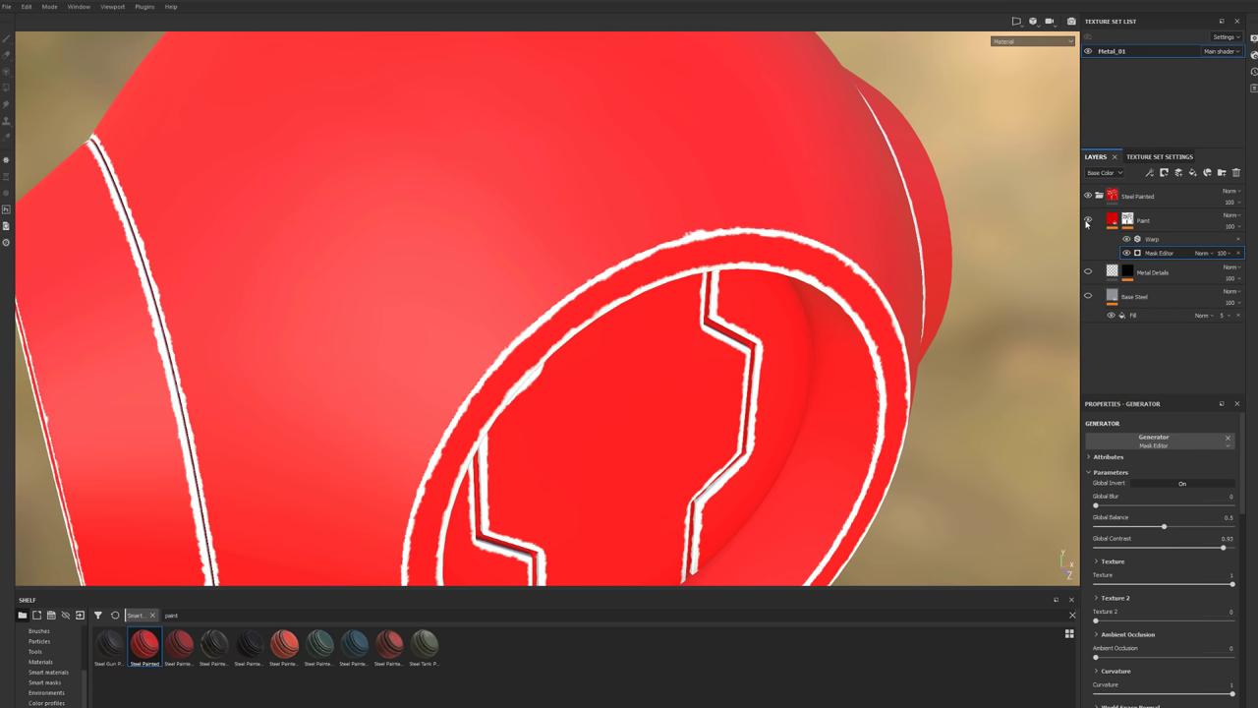
# Select the first fill effect inside the Paint layer.
pyautogui.press('b')
pyautogui.click(1151, 273)
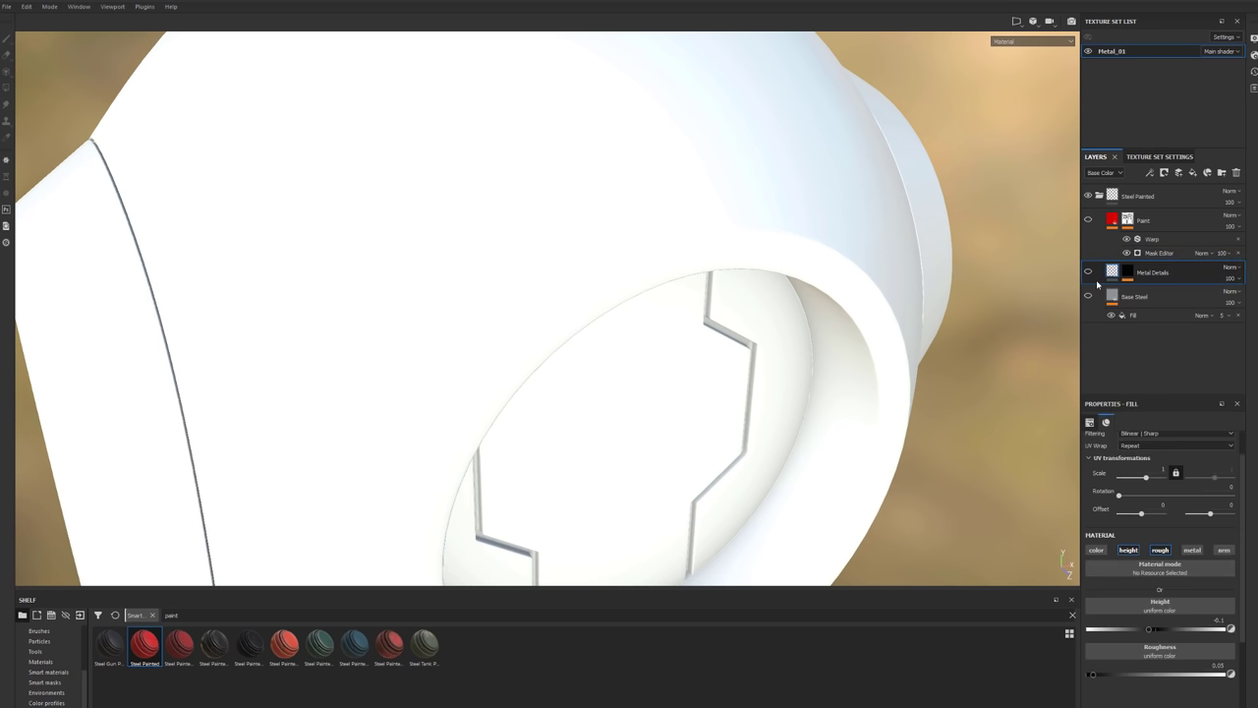
pyautogui.click(1113, 221)
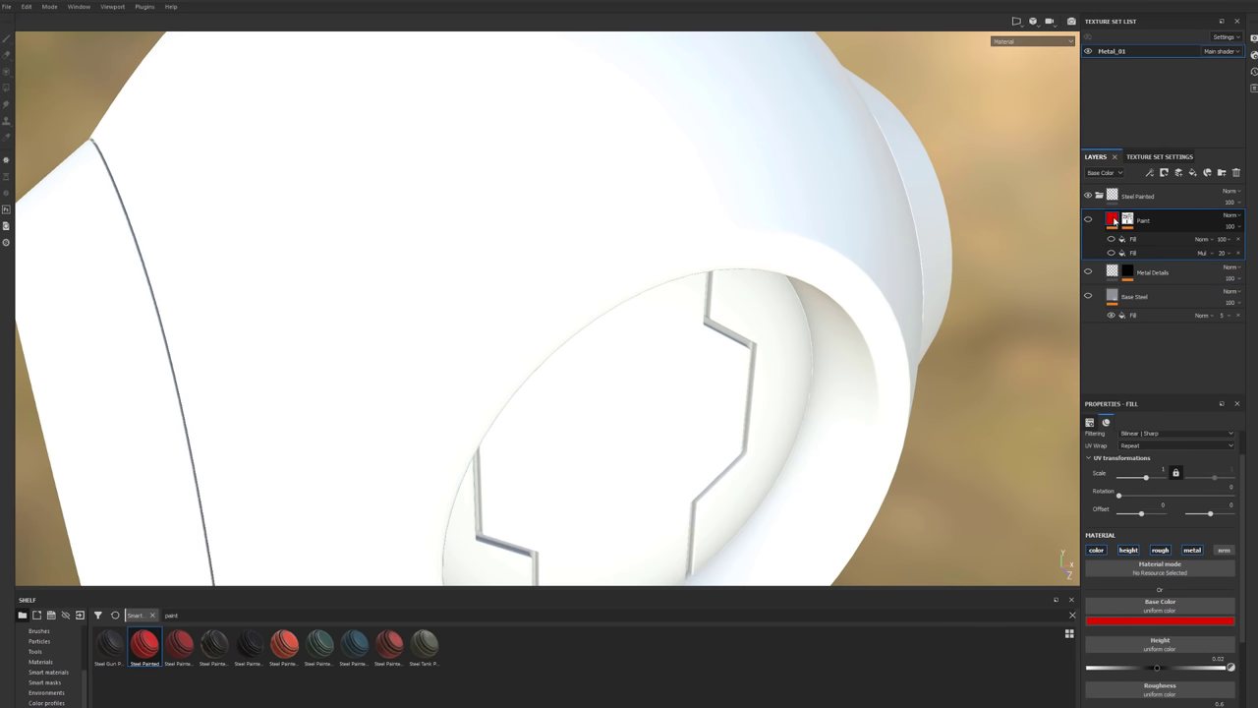
pyautogui.press('m')
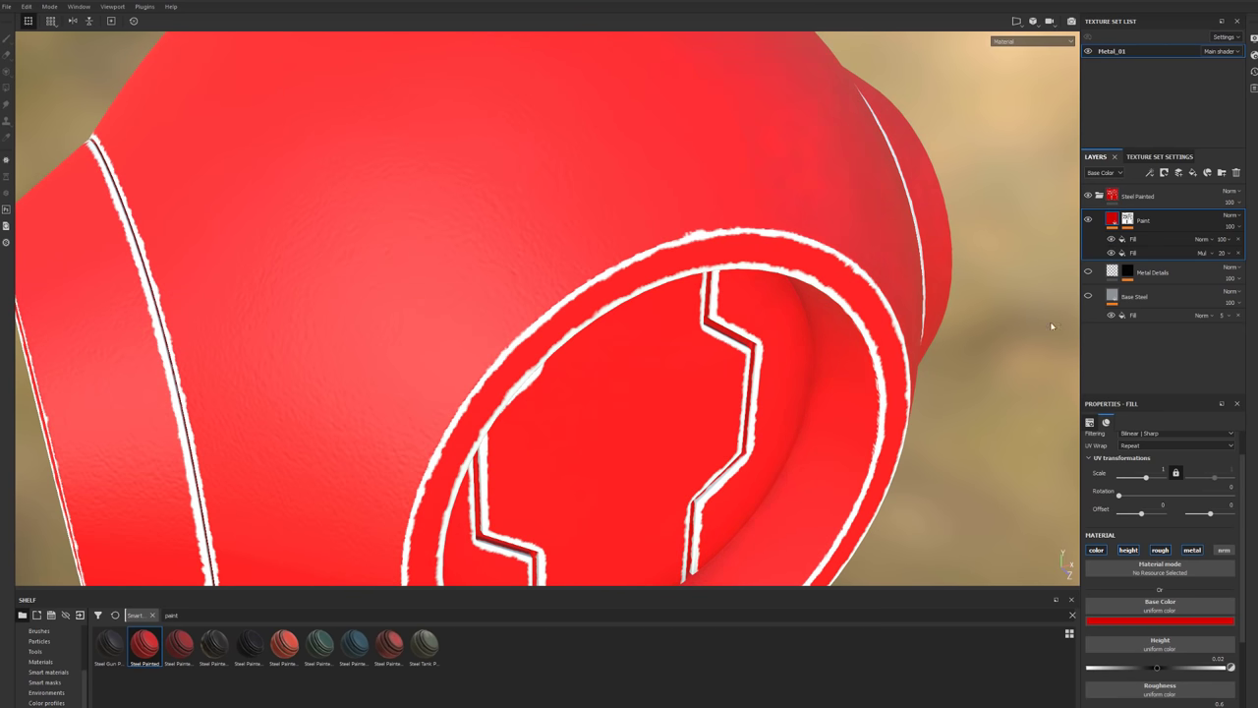
pyautogui.click(1140, 239)
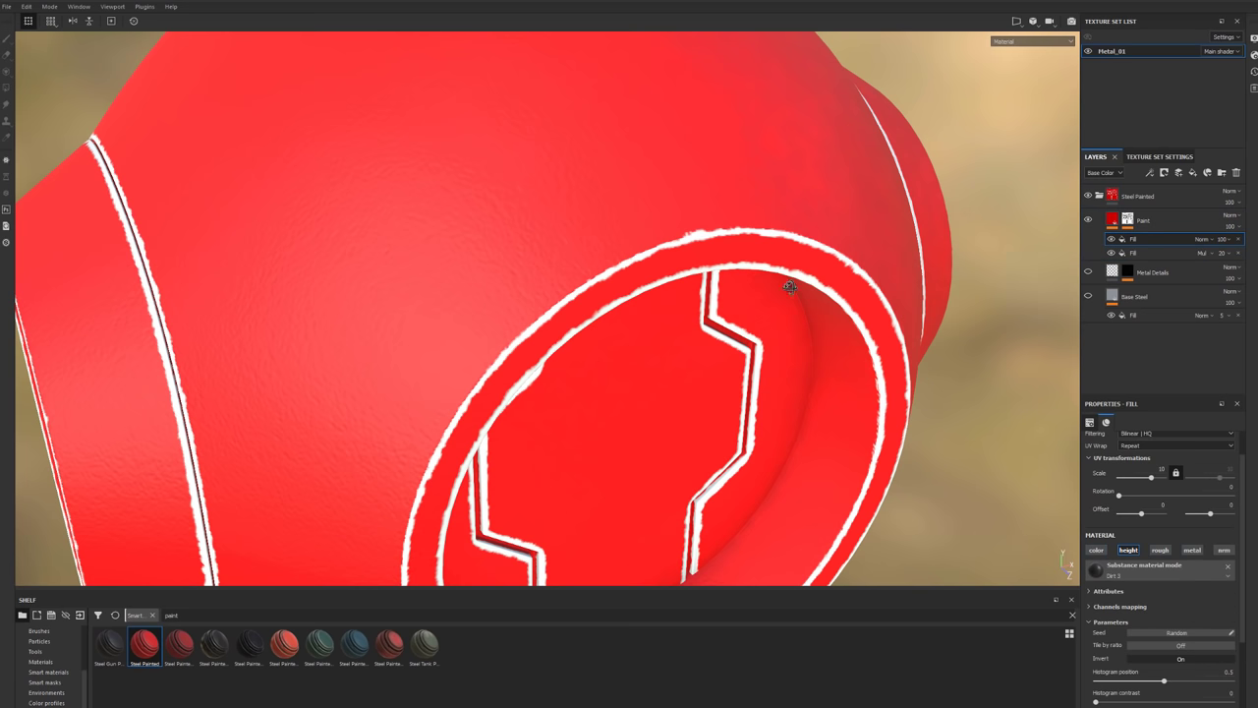
pyautogui.moveTo(789, 278)
pyautogui.keyDown('alt'); pyautogui.mouseDown()
pyautogui.moveTo(570, 317)
pyautogui.moveTo(1062, 340)
pyautogui.mouseUp(); pyautogui.keyUp('alt')
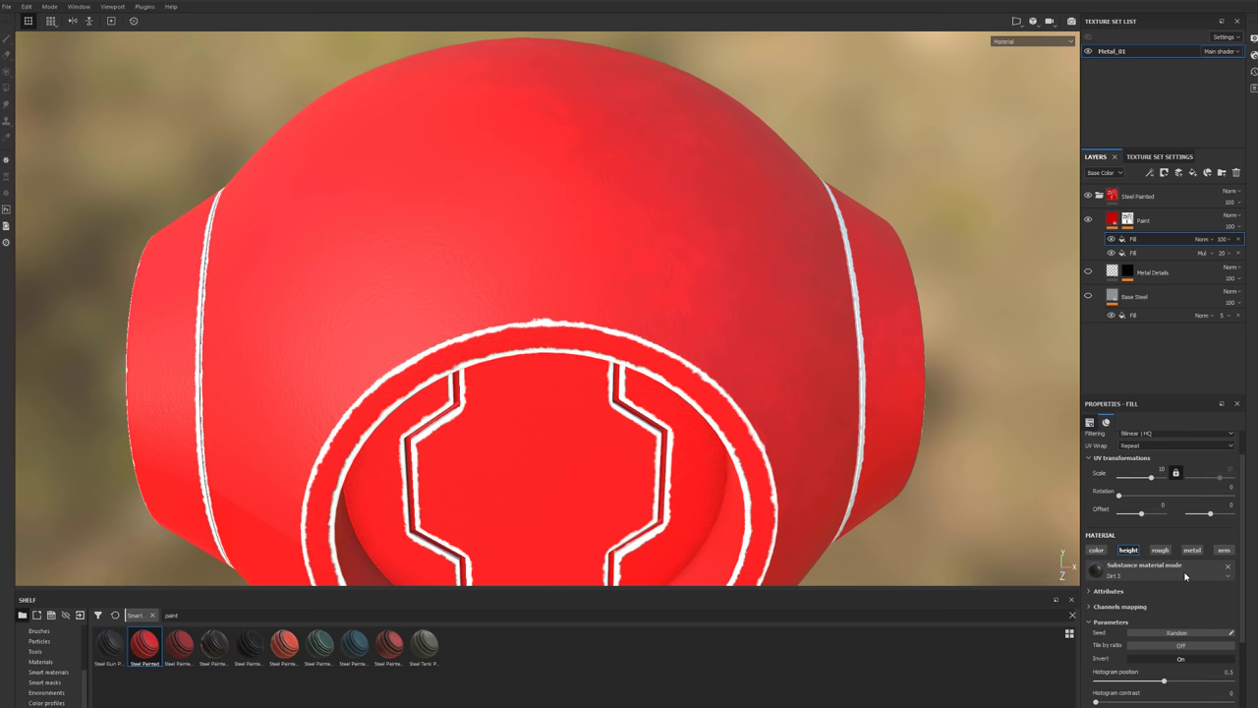
# Load Concrete Dusty into the fill and disable its color channel, toggling roughness and metallic.
pyautogui.click(1130, 576)
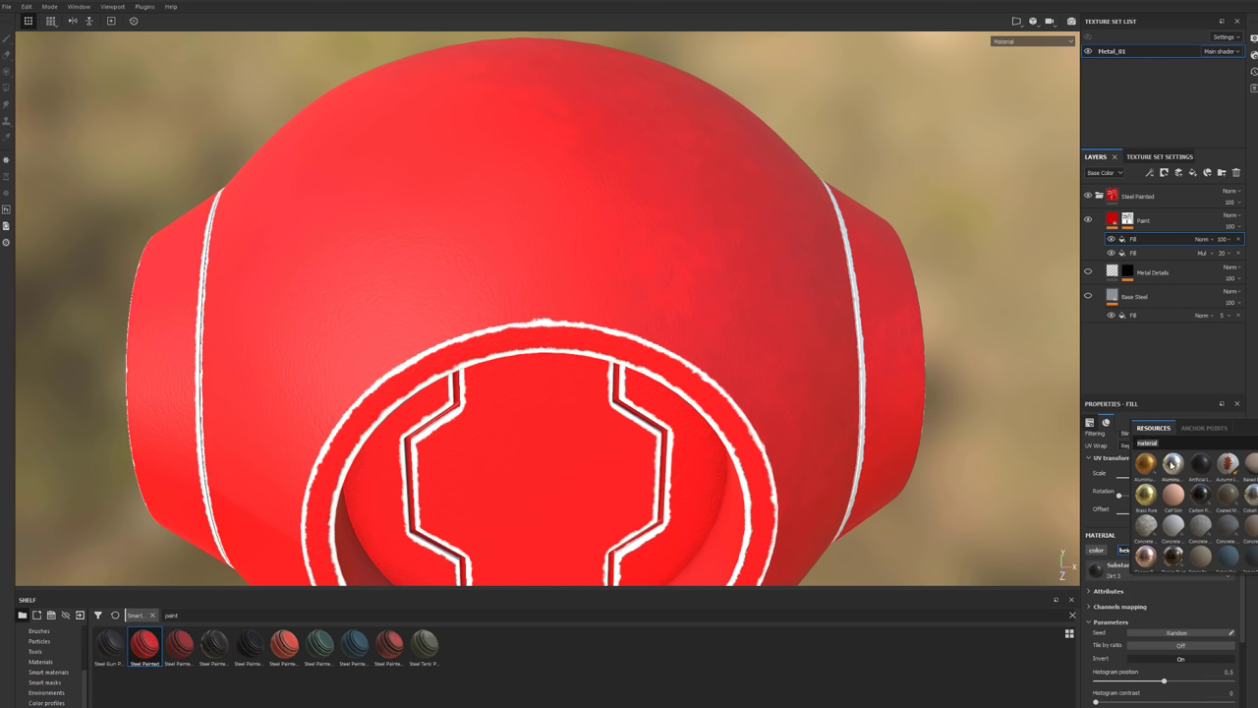
pyautogui.click(1205, 531)
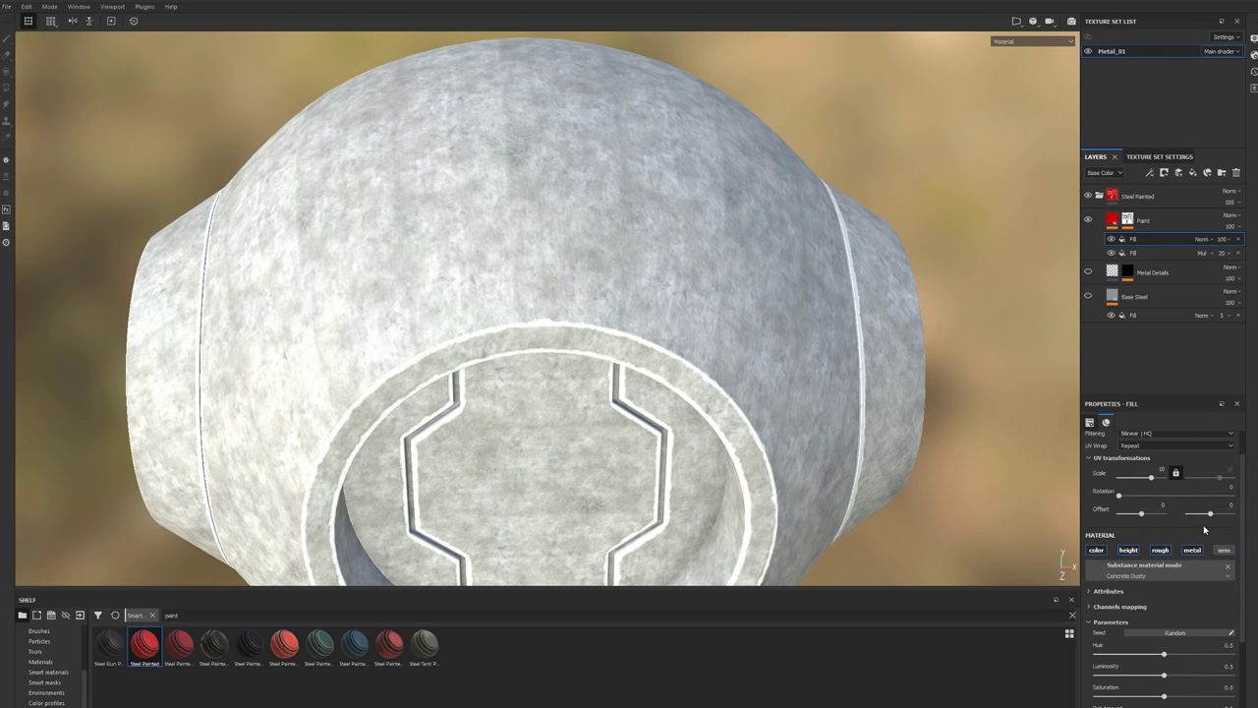
pyautogui.click(1097, 551)
pyautogui.click(1159, 550)
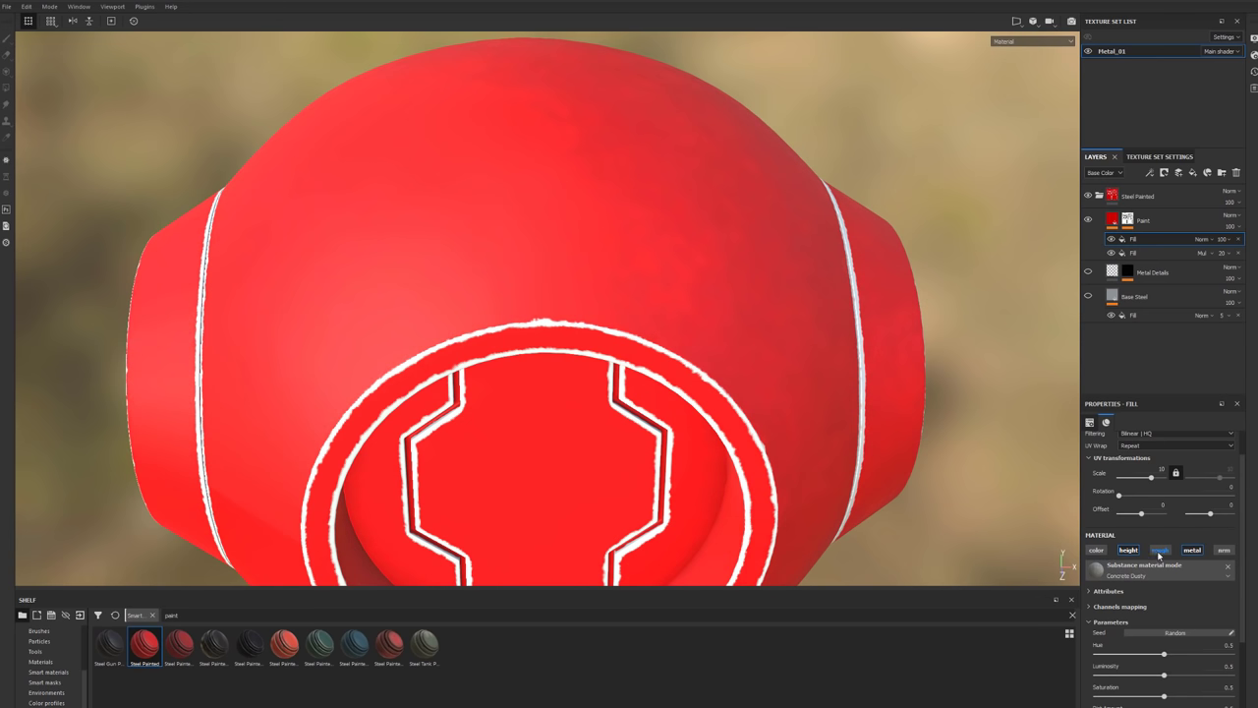
pyautogui.click(1200, 550)
pyautogui.keyDown('alt'); pyautogui.moveTo(815, 416); pyautogui.dragTo(773, 351); pyautogui.keyUp('alt')
pyautogui.scroll(-3, 736, 357)
pyautogui.scroll(5, 750, 374)
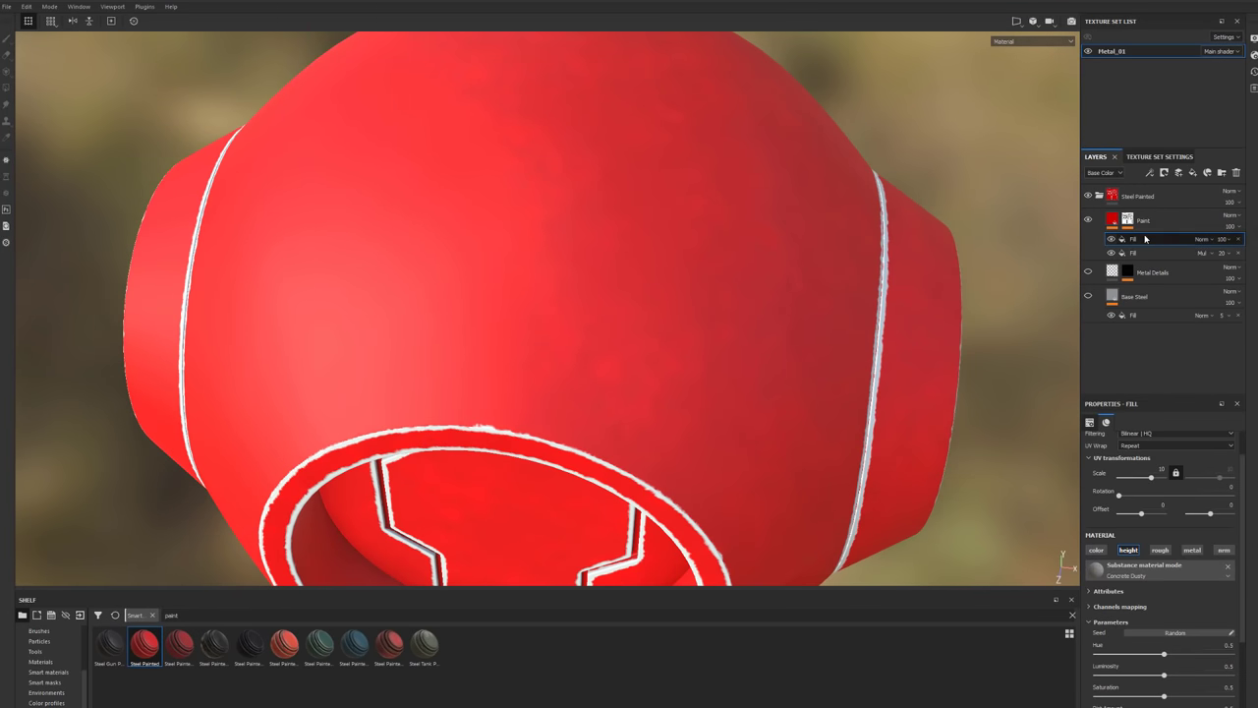
# Add and then delete an extra fill in the Paint layer, then hide the Paint layer.
pyautogui.rightClick(1141, 240)
pyautogui.click(1158, 263)
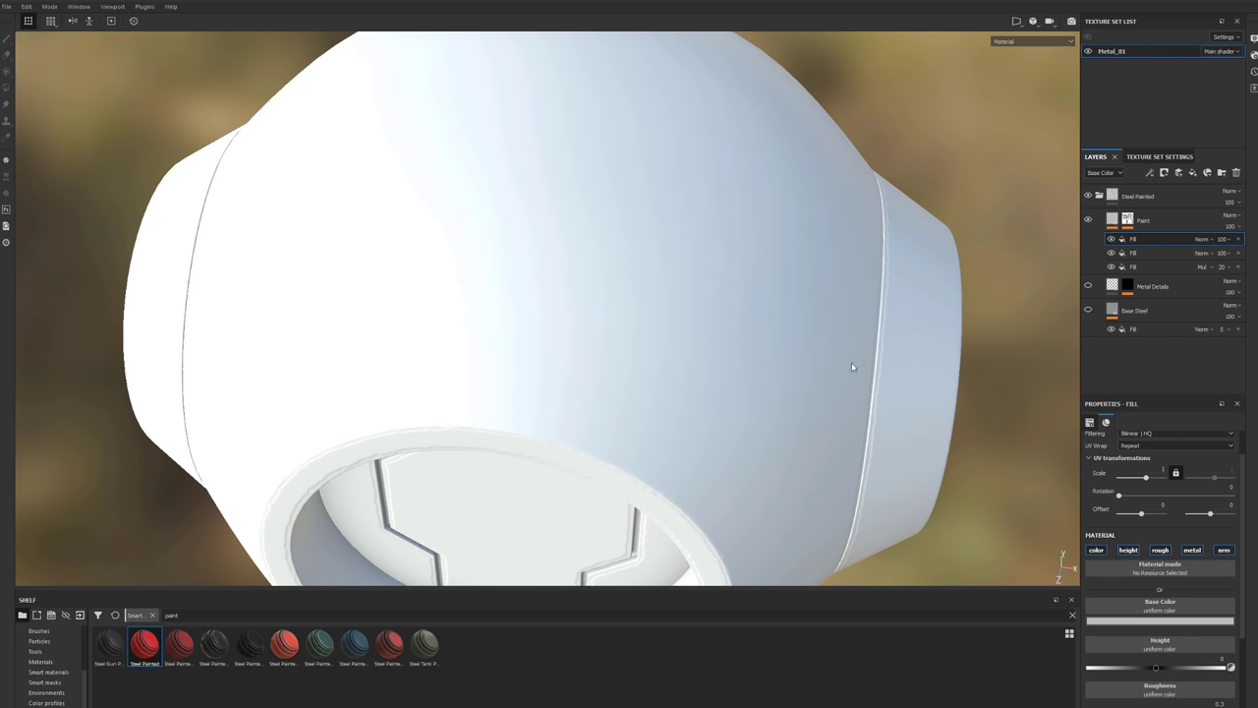
pyautogui.keyDown('alt'); pyautogui.moveTo(851, 366); pyautogui.dragTo(879, 317); pyautogui.keyUp('alt')
pyautogui.press('Delete')
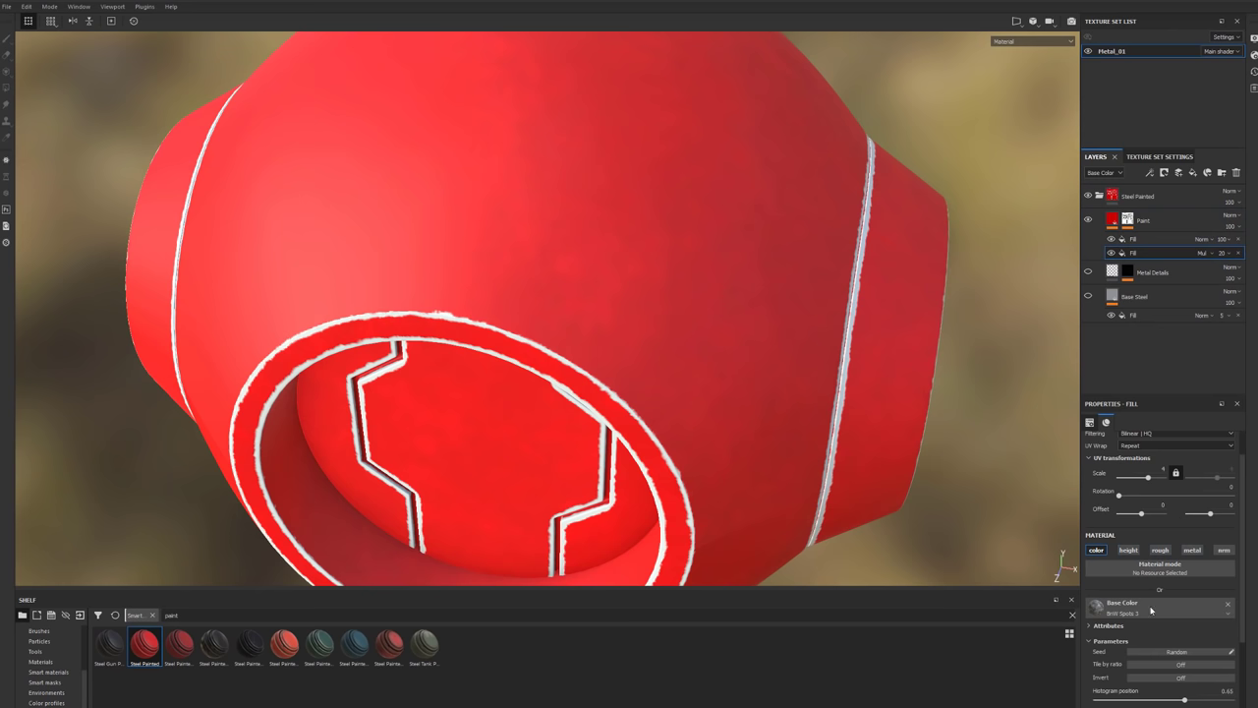
pyautogui.click(1099, 609)
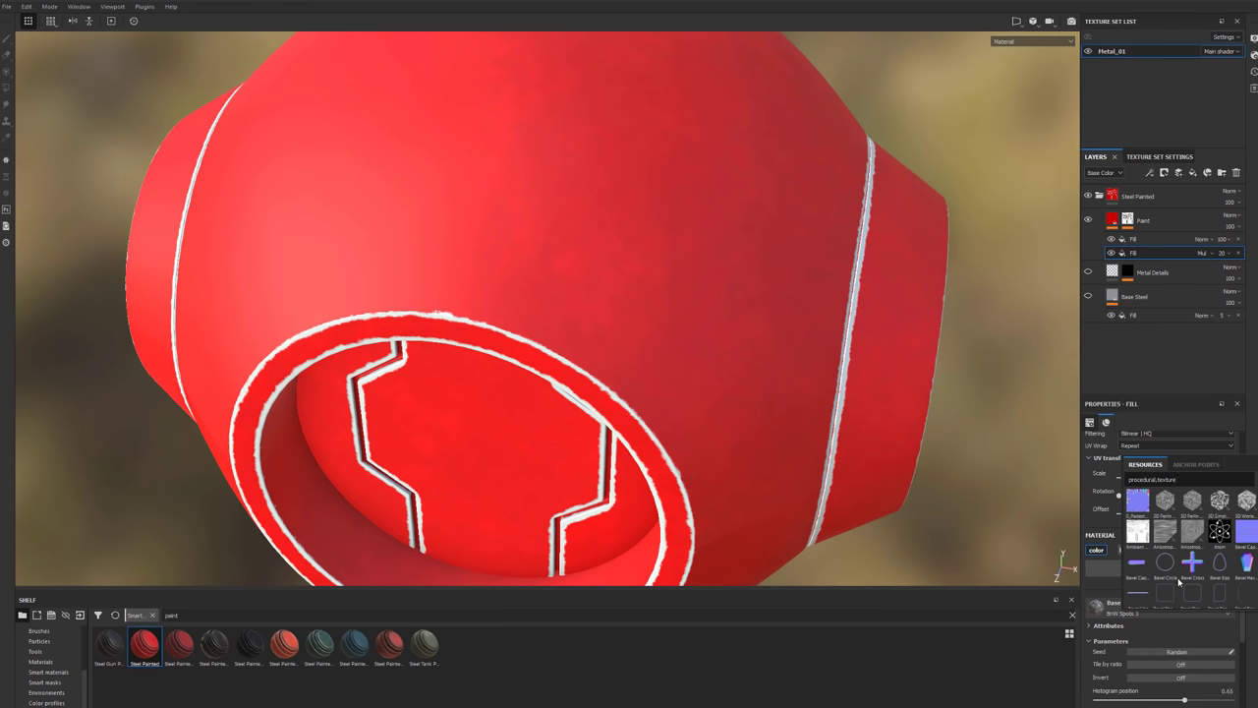
pyautogui.click(1073, 242)
pyautogui.click(1087, 219)
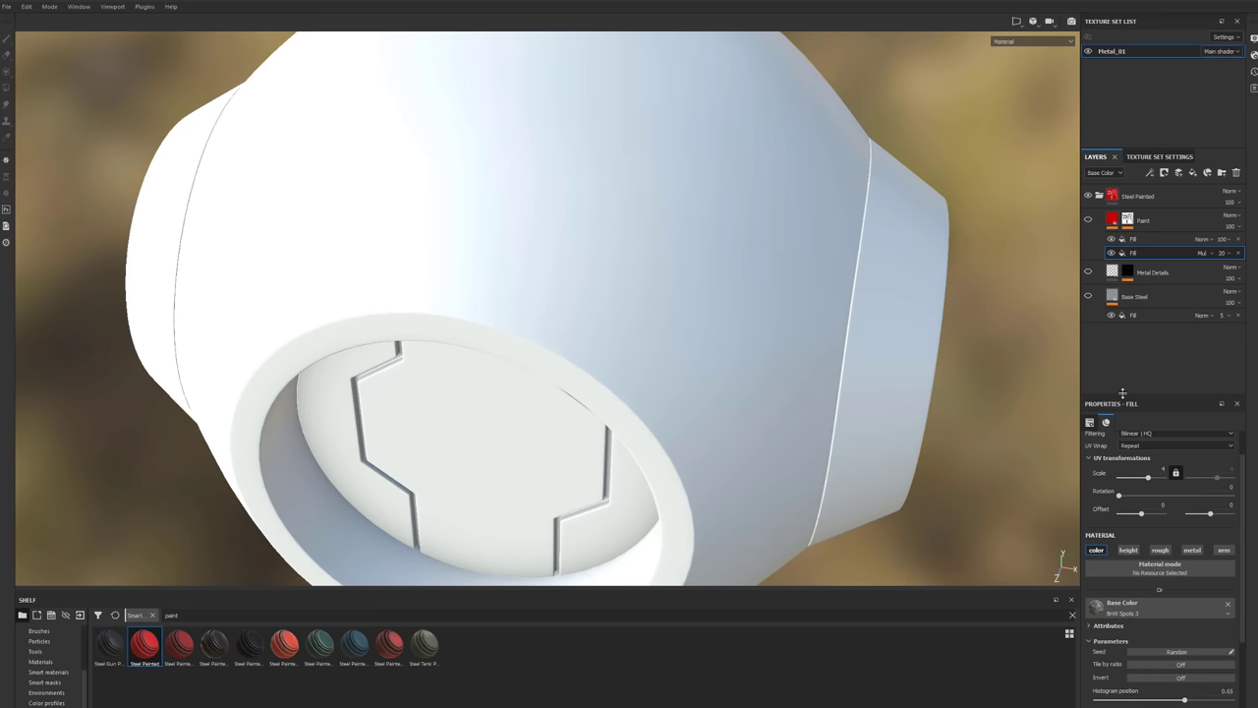
# Show Base Steel and compare its brushed anisotropic noise fill on and off.
pyautogui.click(1088, 298)
pyautogui.keyDown('alt'); pyautogui.moveTo(836, 407); pyautogui.dragTo(822, 316); pyautogui.keyUp('alt')
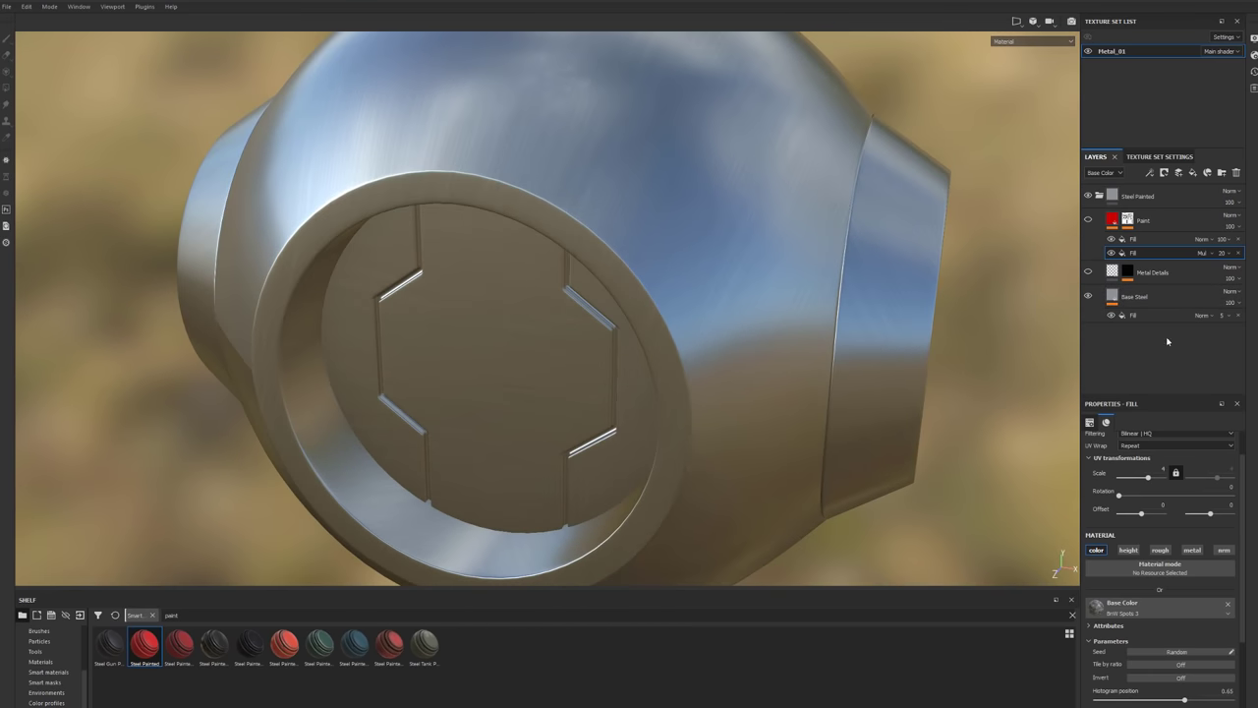
pyautogui.click(1145, 315)
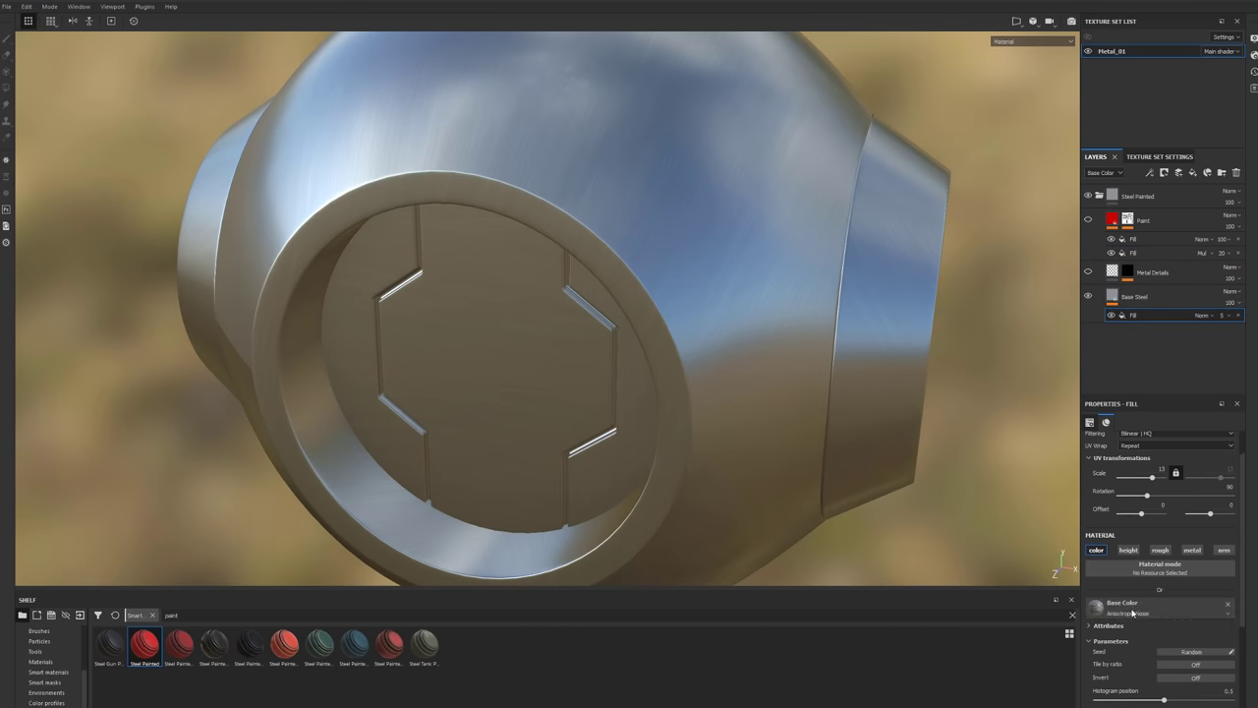
pyautogui.click(1112, 315)
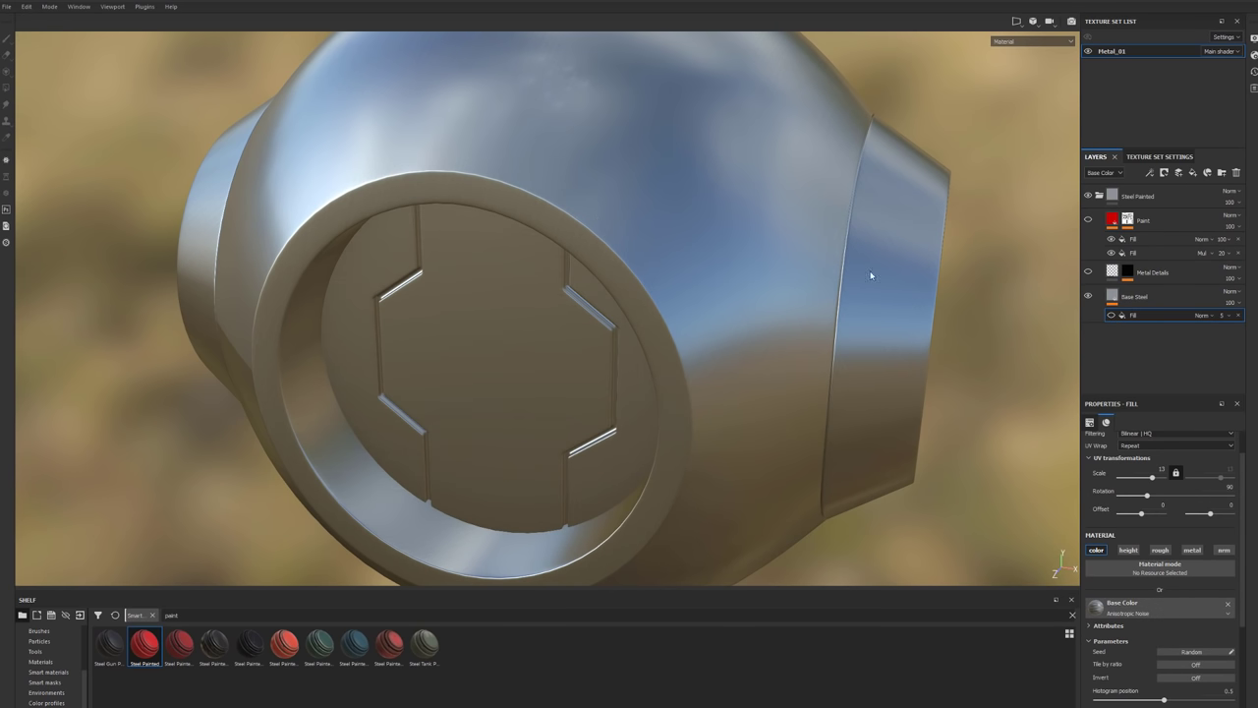
pyautogui.click(1112, 316)
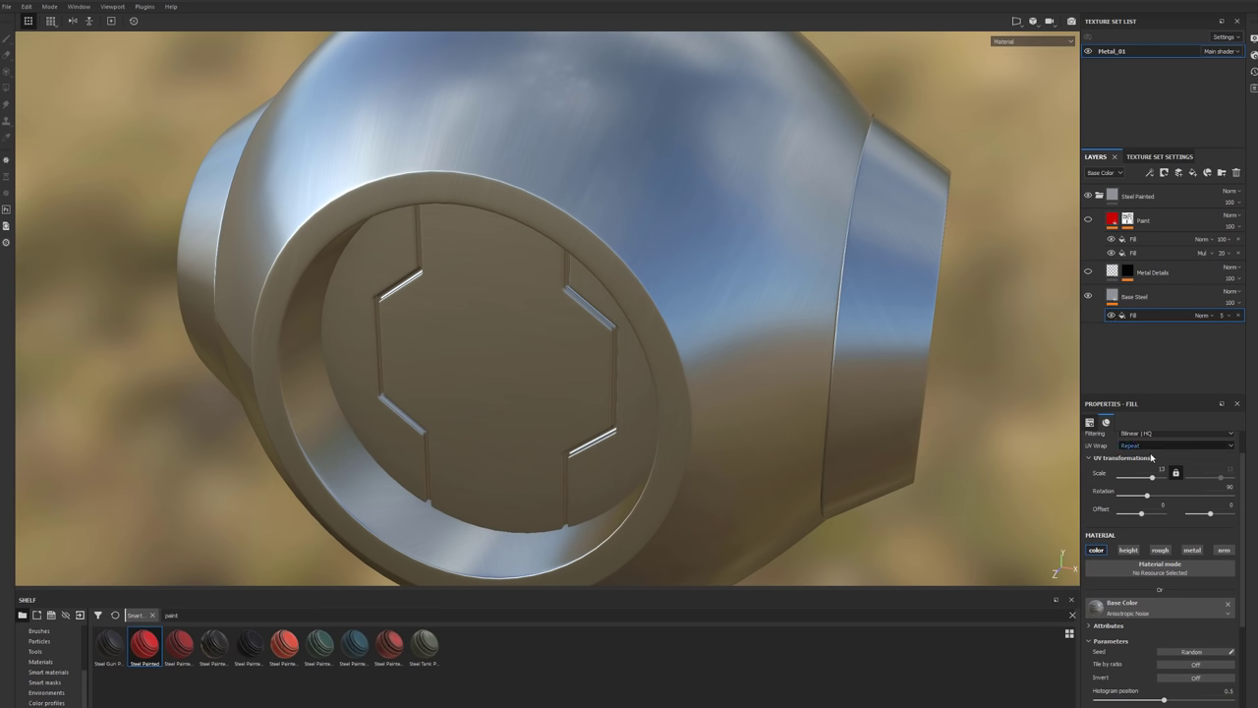
pyautogui.click(1135, 614)
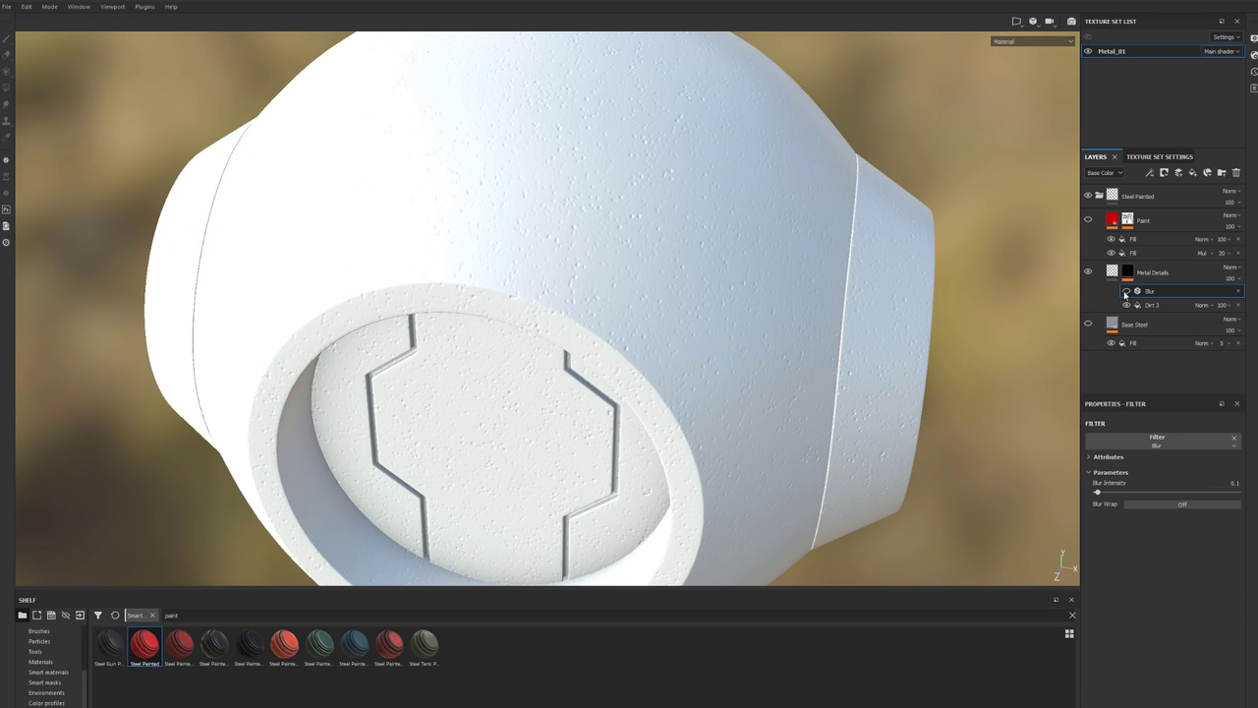
# Turn off the Blur on the Dirt 3 speckles and search Dirt 3's texture slot for 'dirt'.
pyautogui.click(1126, 291)
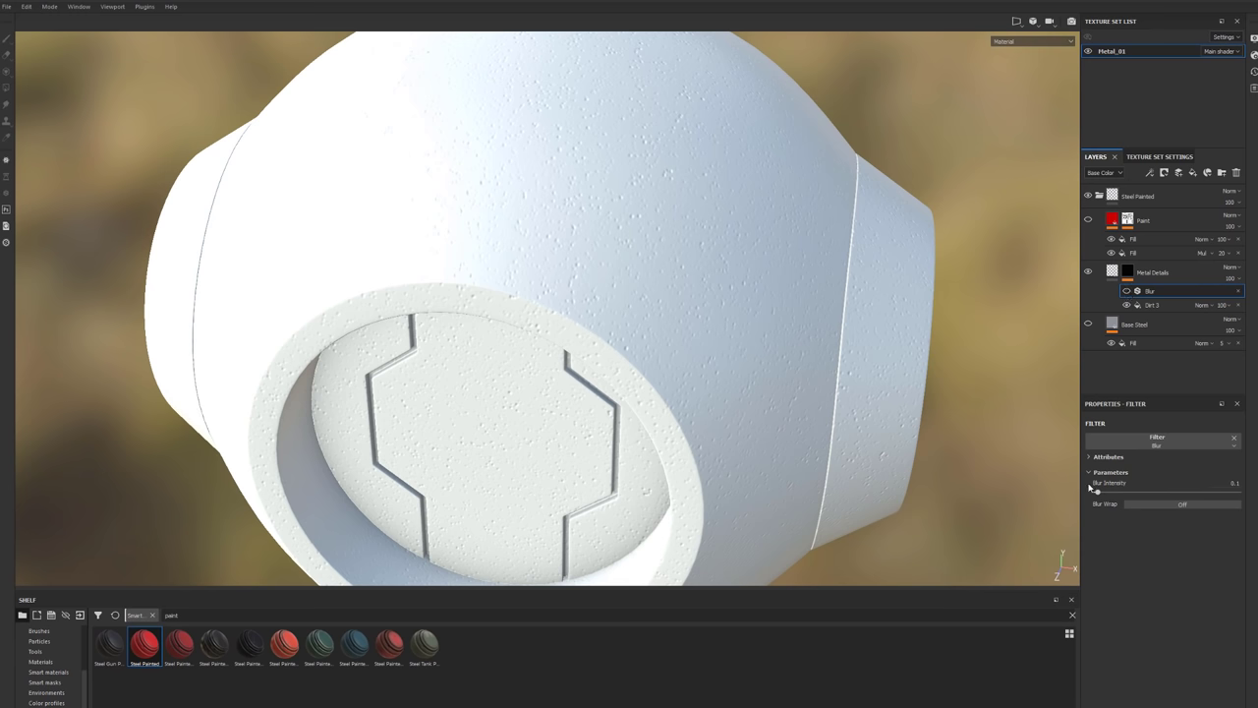
pyautogui.click(1145, 307)
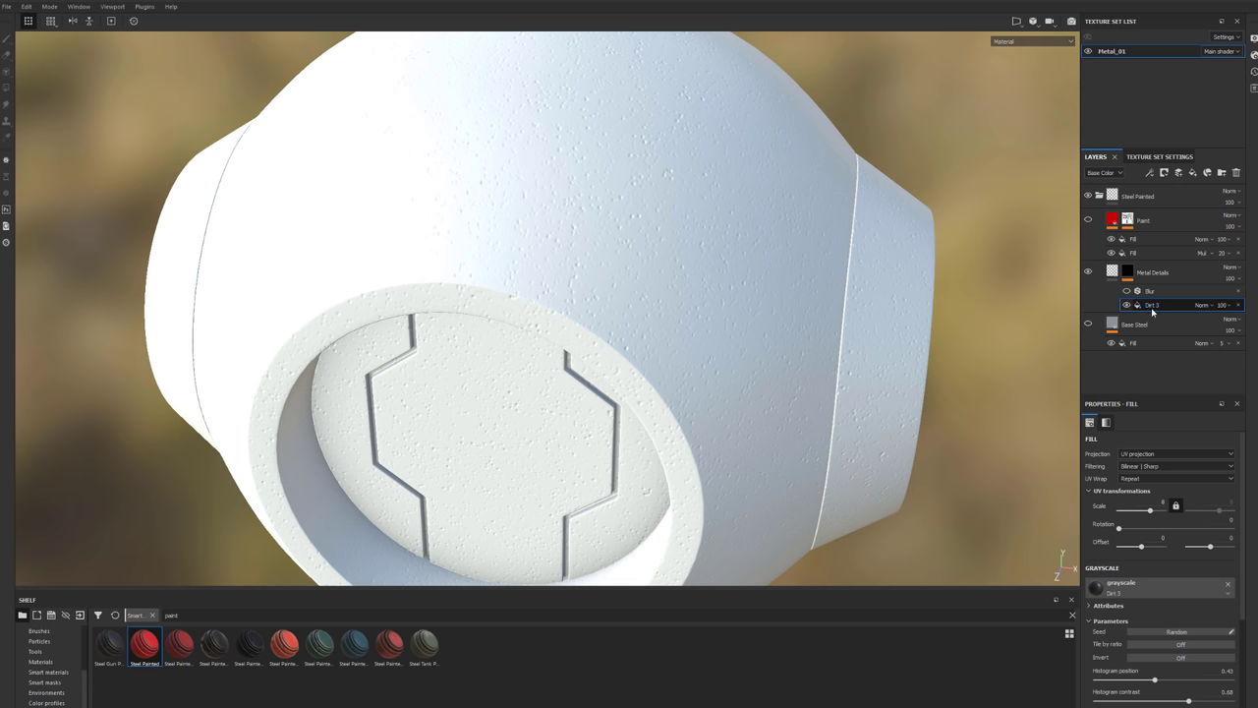
pyautogui.click(1133, 253)
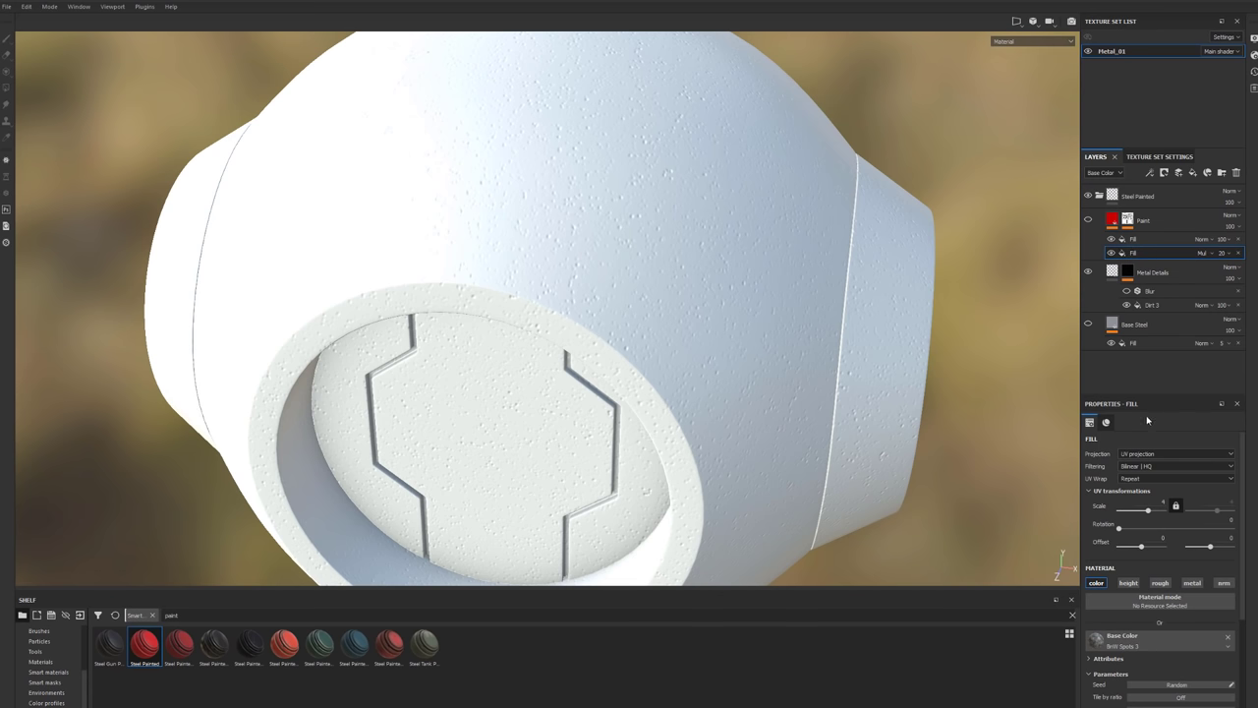
pyautogui.click(1153, 305)
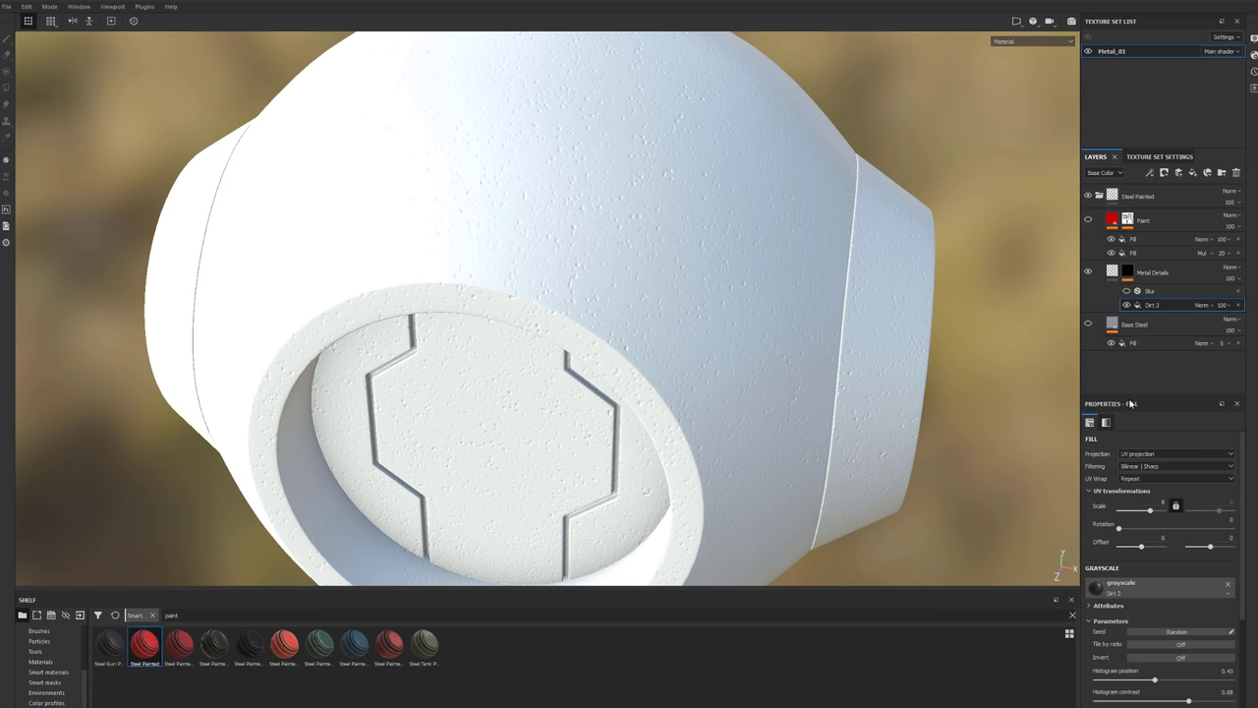
pyautogui.click(1117, 588)
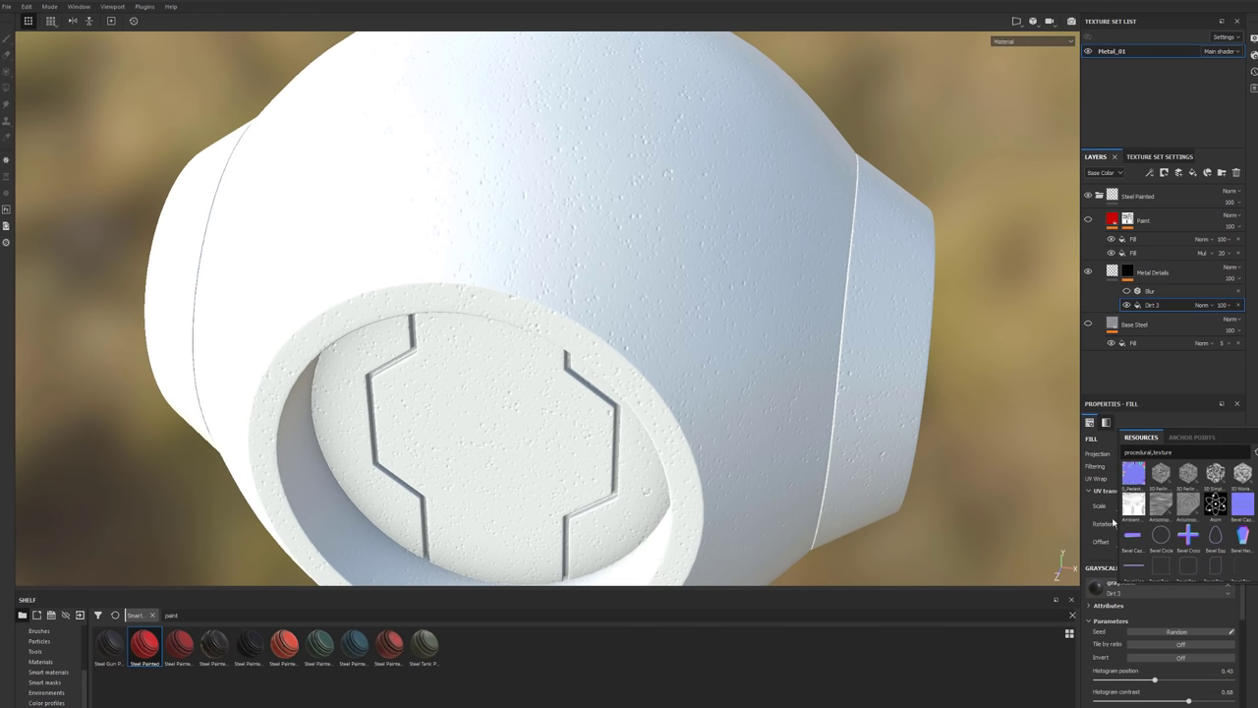
pyautogui.hotkey('ctrl', 'a')
pyautogui.write('d')
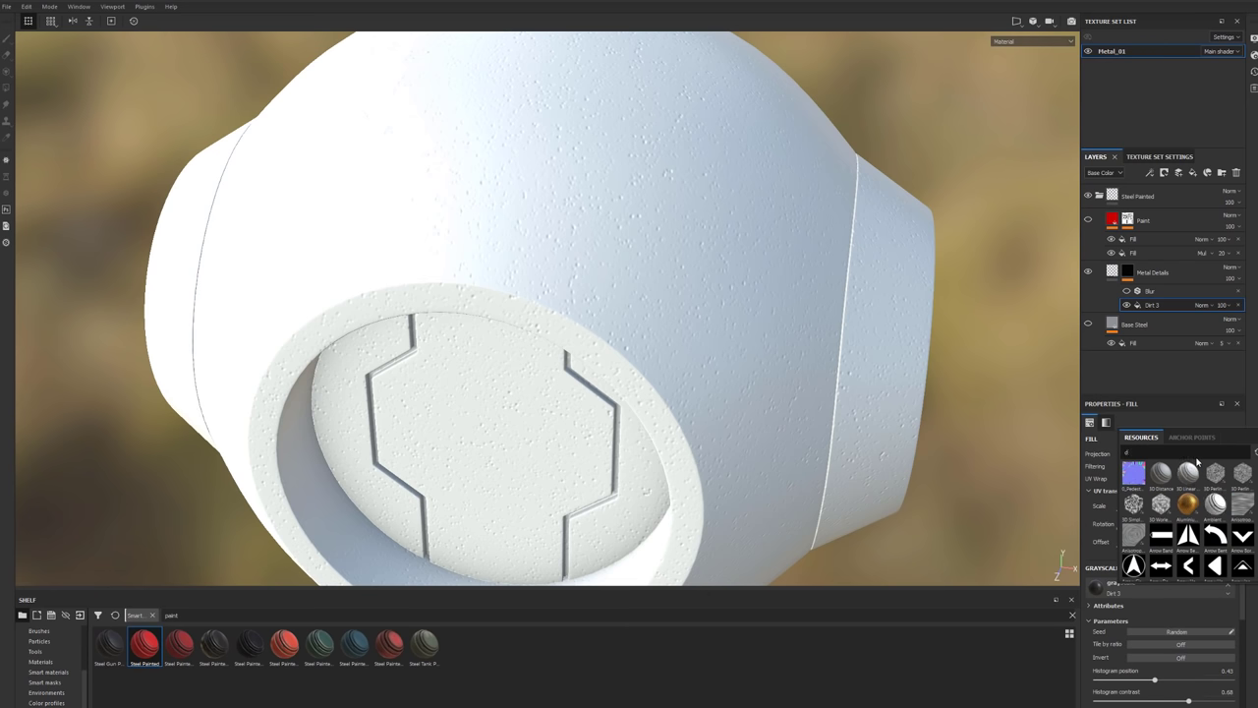
pyautogui.write('irt')
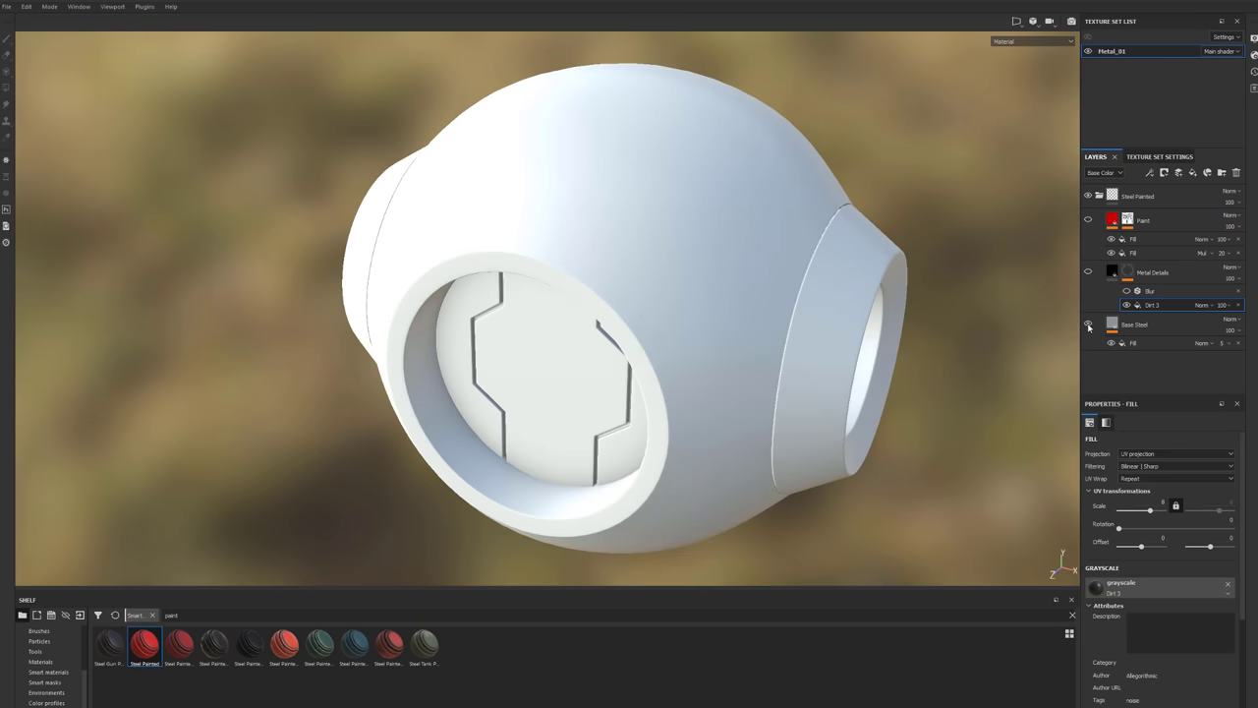
# Re-show Base Steel and Paint, then delete the whole Steel Painted folder.
pyautogui.click(1088, 326)
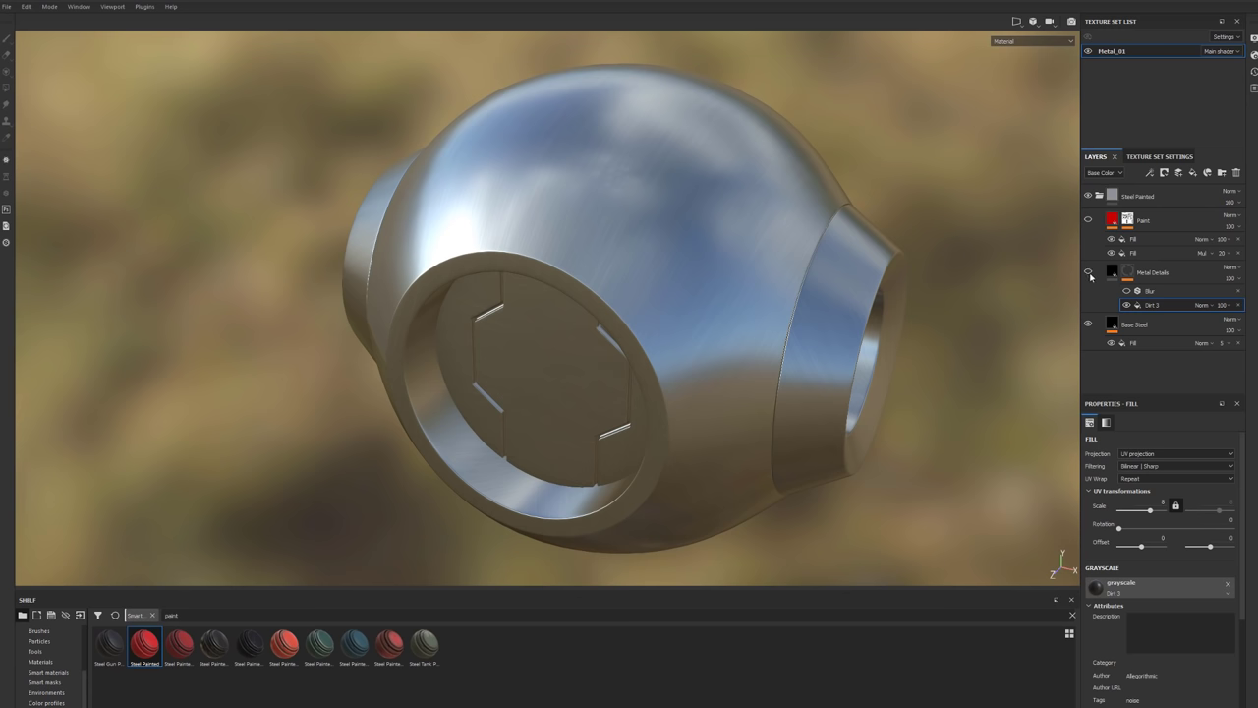
pyautogui.click(1088, 220)
pyautogui.moveTo(798, 287)
pyautogui.keyDown('alt'); pyautogui.mouseDown()
pyautogui.moveTo(707, 281)
pyautogui.moveTo(897, 270)
pyautogui.moveTo(760, 260)
pyautogui.moveTo(758, 301)
pyautogui.moveTo(1180, 258)
pyautogui.mouseUp(); pyautogui.keyUp('alt')
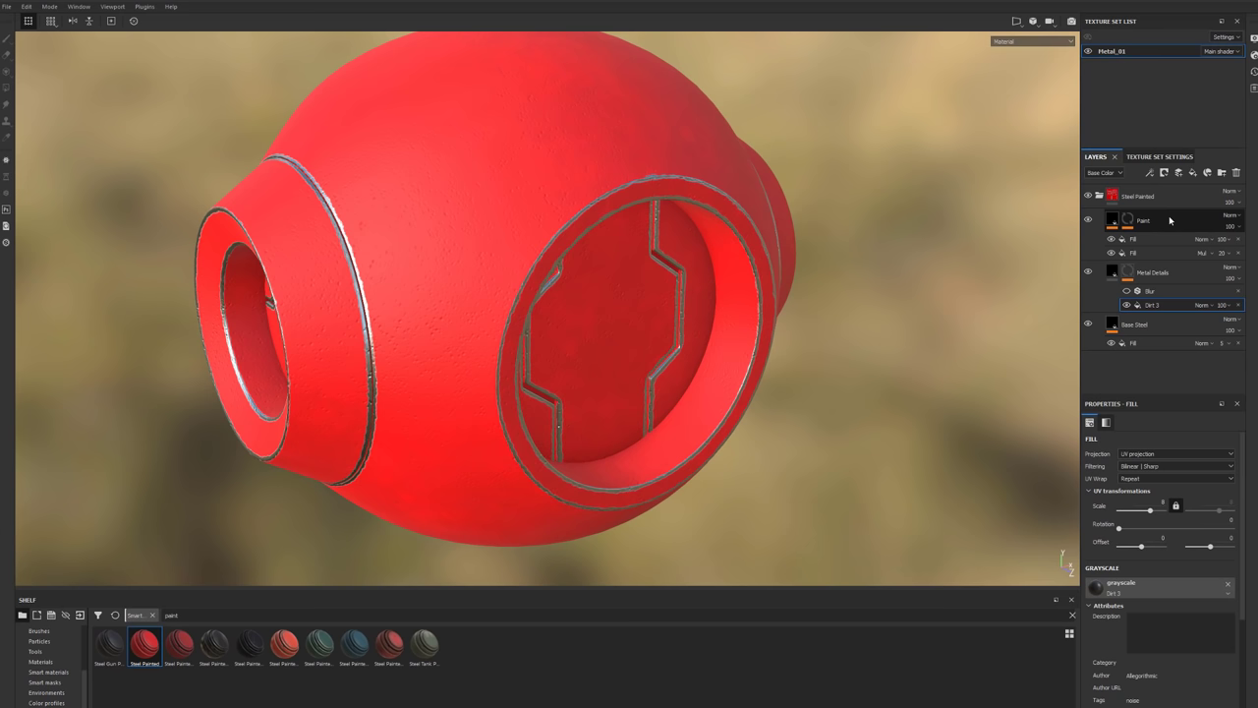
pyautogui.doubleClick(1139, 197)
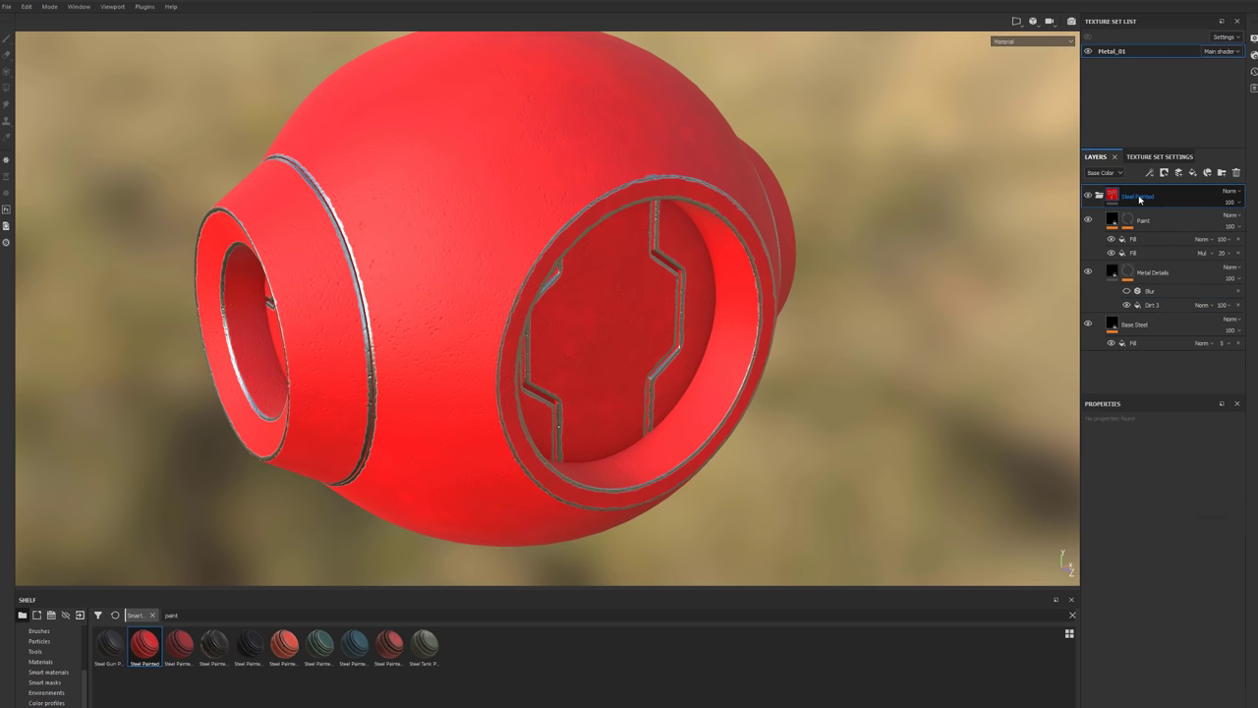
pyautogui.press('Delete')
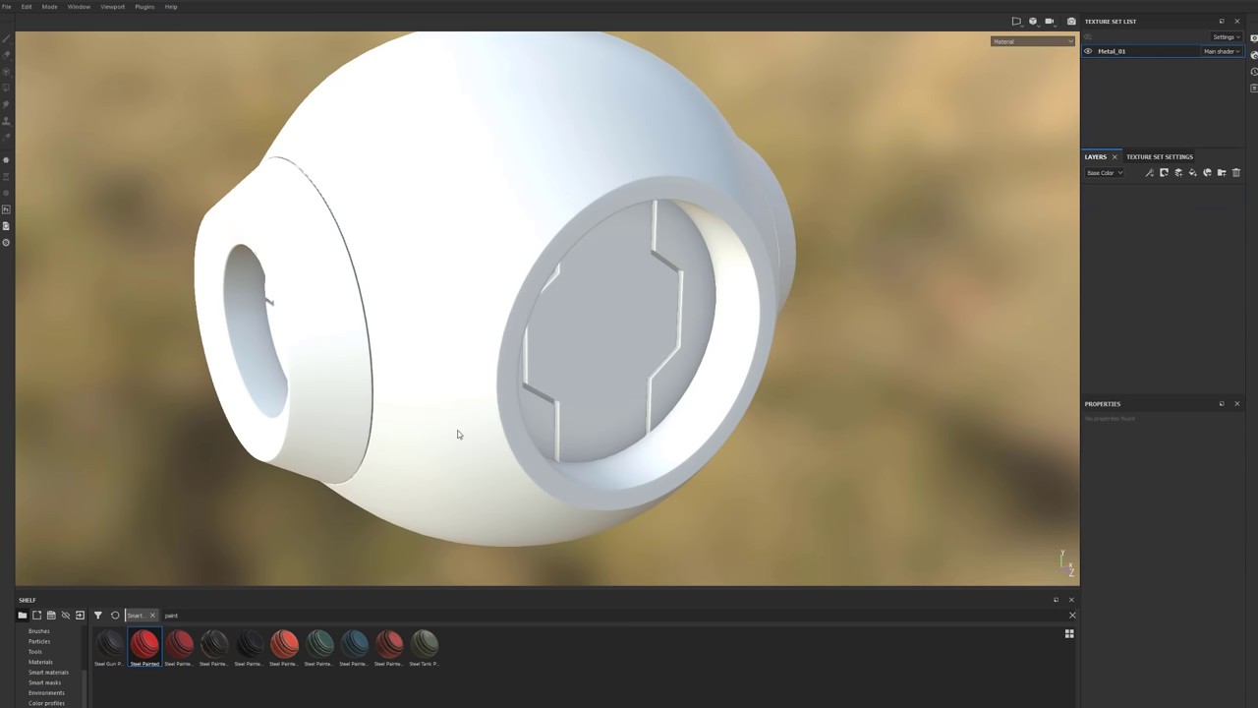
# Search the Materials shelf for 'steel' and drag Steel Rough onto the sphere.
pyautogui.click(152, 616)
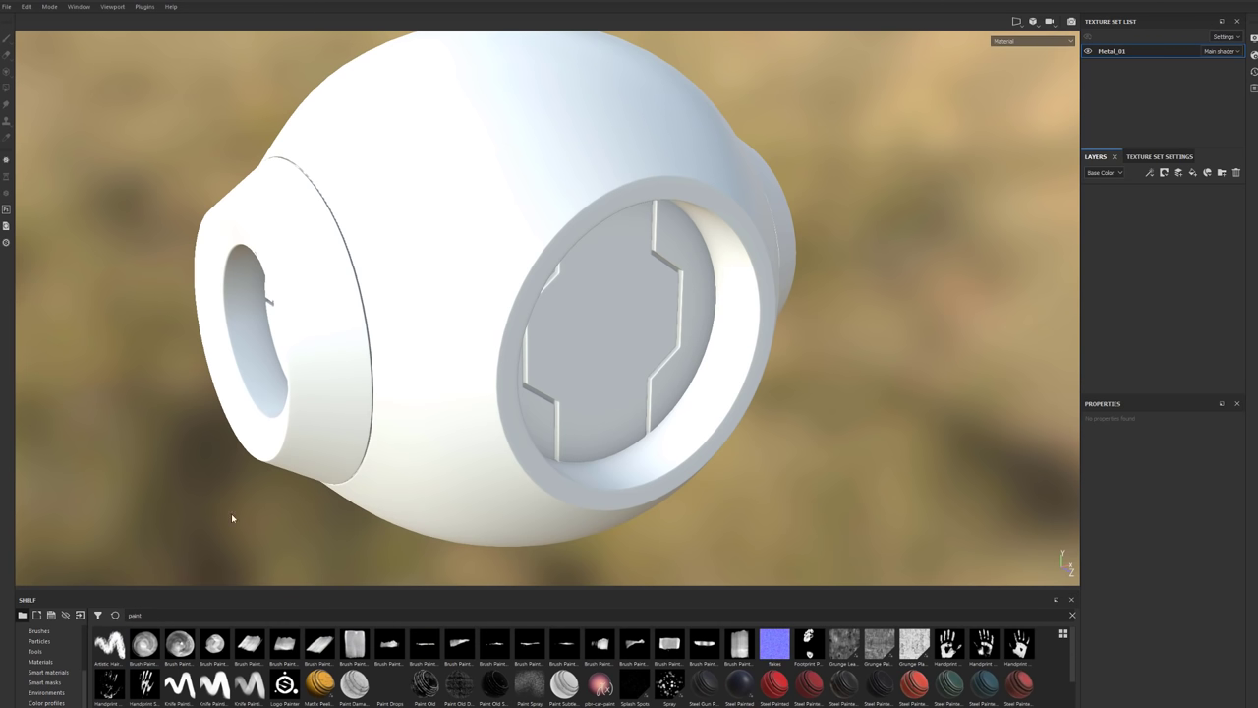
pyautogui.click(41, 662)
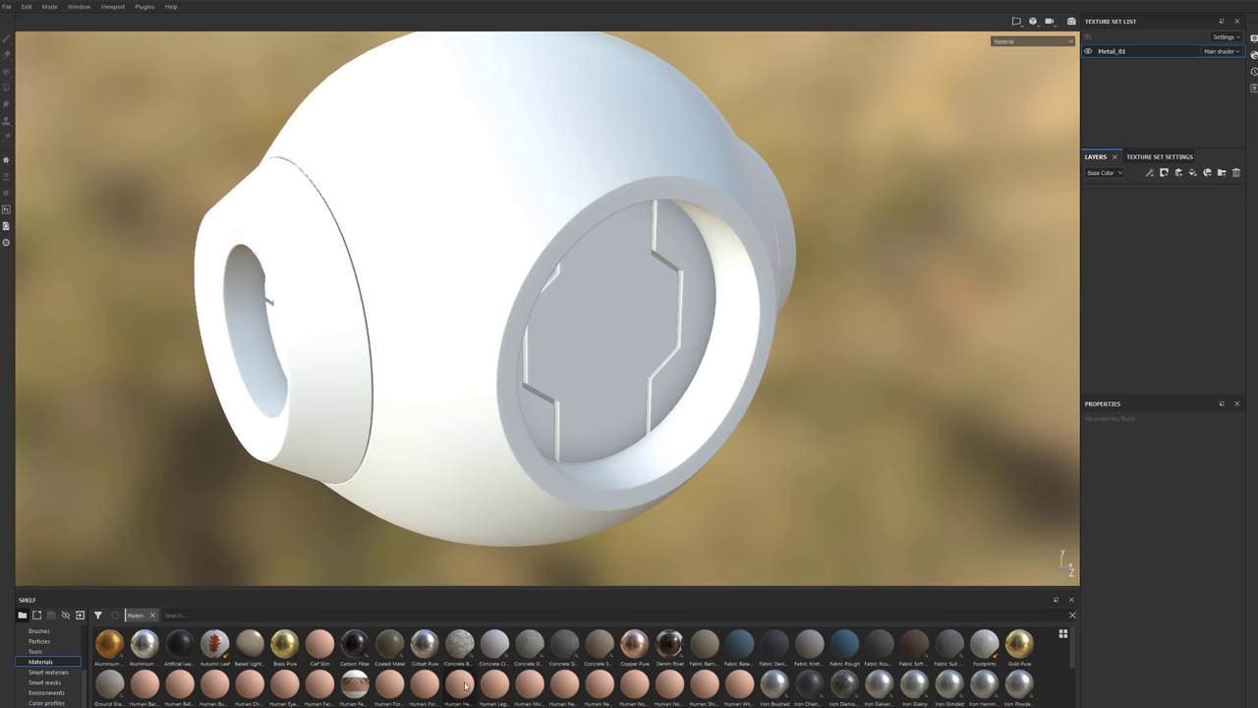
pyautogui.click(255, 611)
pyautogui.write('steel')
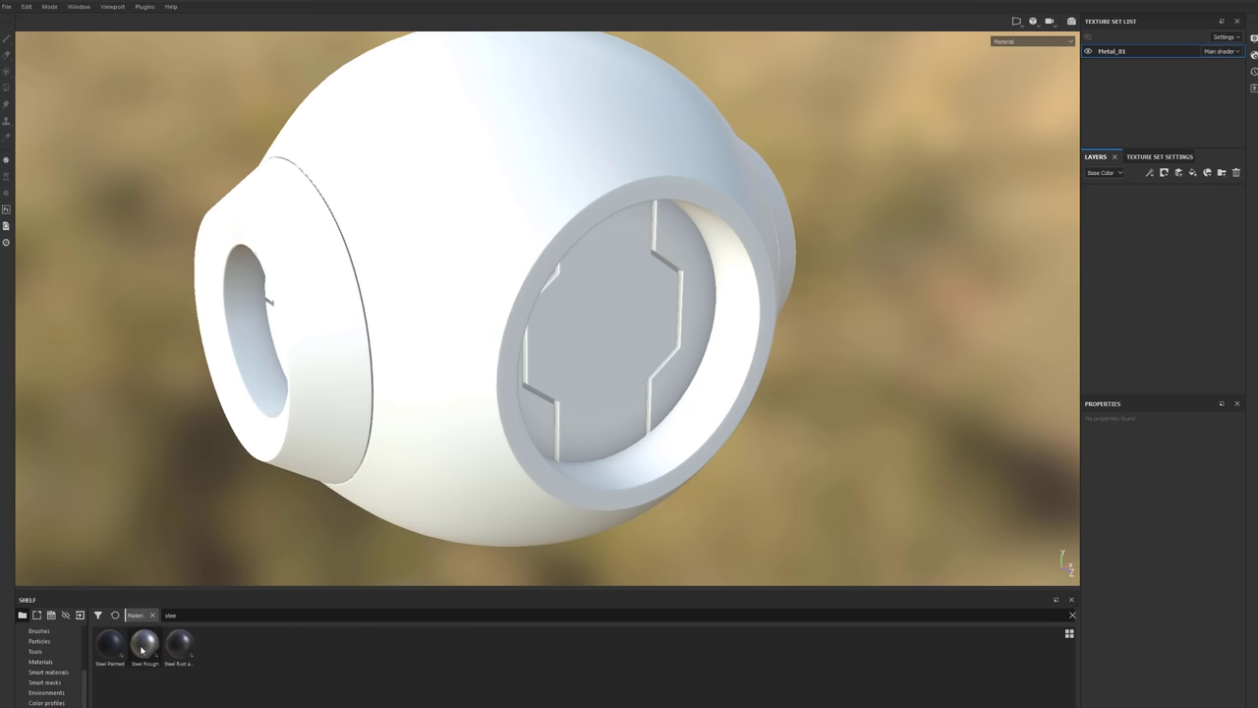
pyautogui.moveTo(145, 644); pyautogui.dragTo(615, 424)
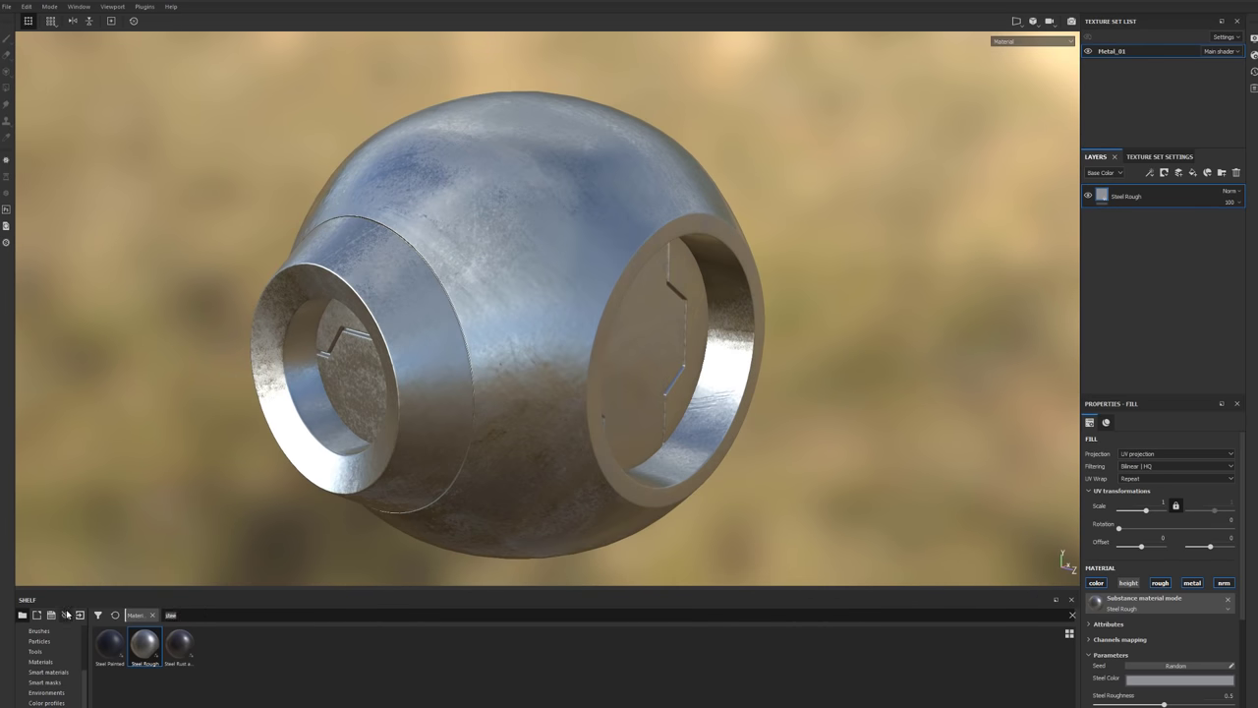
# Search the shelf for 'metal' and drag Iron Raw Damaged onto the sphere as a new layer.
pyautogui.doubleClick(171, 615)
pyautogui.write('metal')
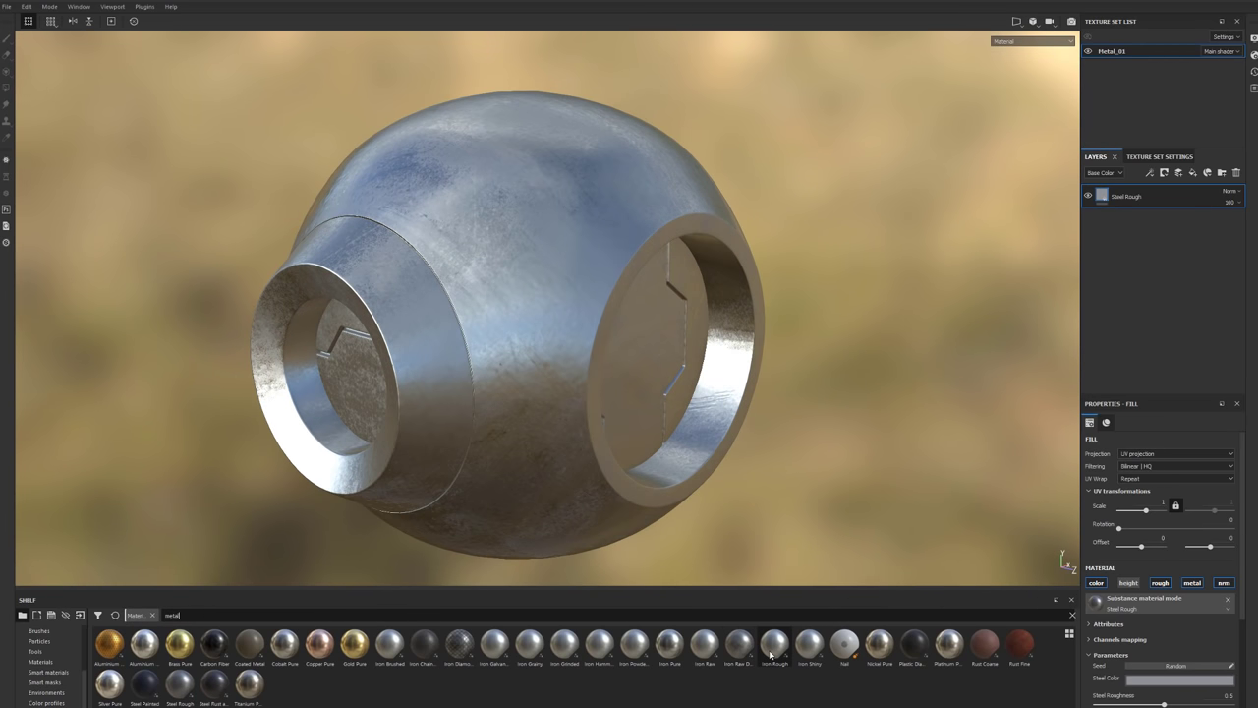
pyautogui.moveTo(734, 655)
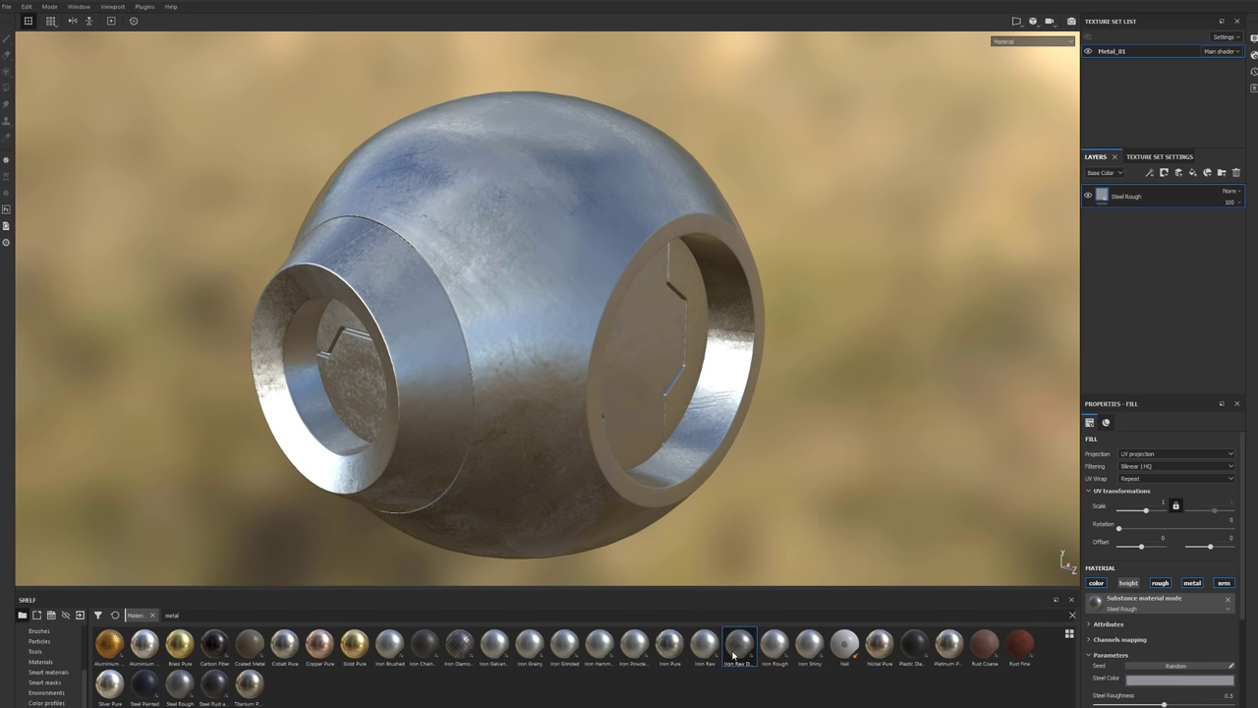
pyautogui.moveTo(735, 653); pyautogui.dragTo(450, 367)
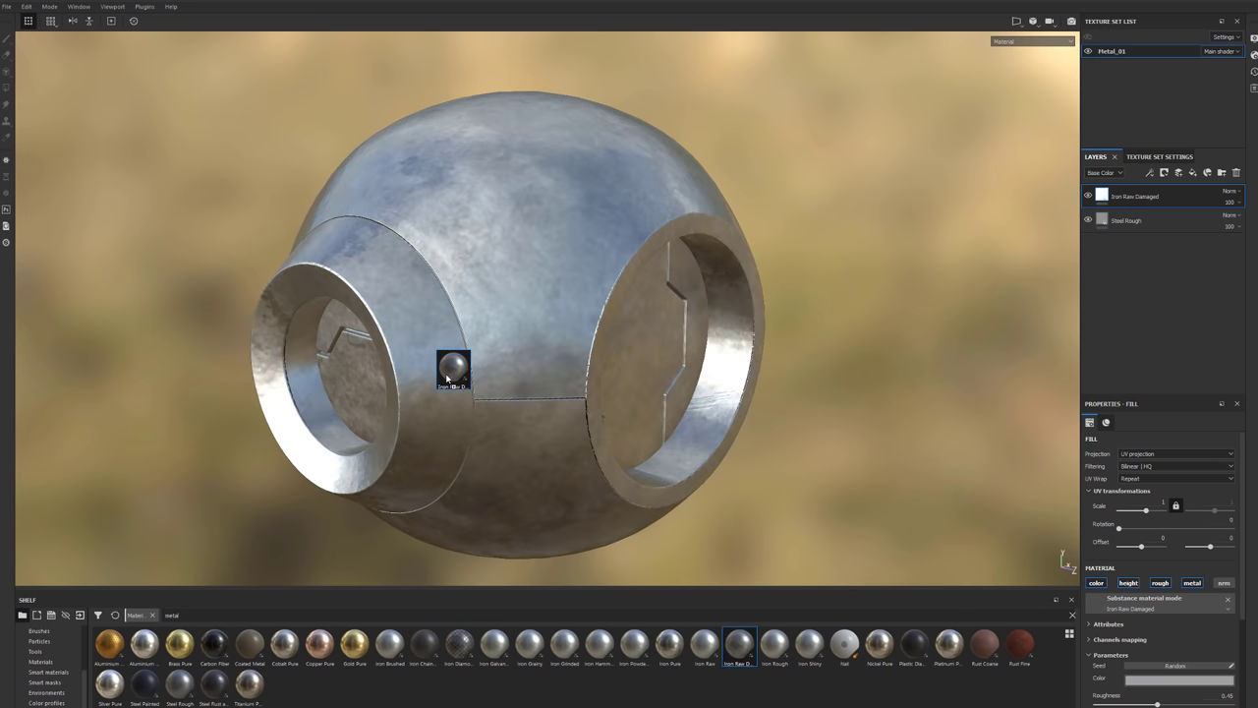
pyautogui.keyDown('alt'); pyautogui.moveTo(568, 385); pyautogui.dragTo(517, 417); pyautogui.keyUp('alt')
# Delete the Steel Rough layer, leaving Iron Raw Damaged alone.
pyautogui.click(1145, 221)
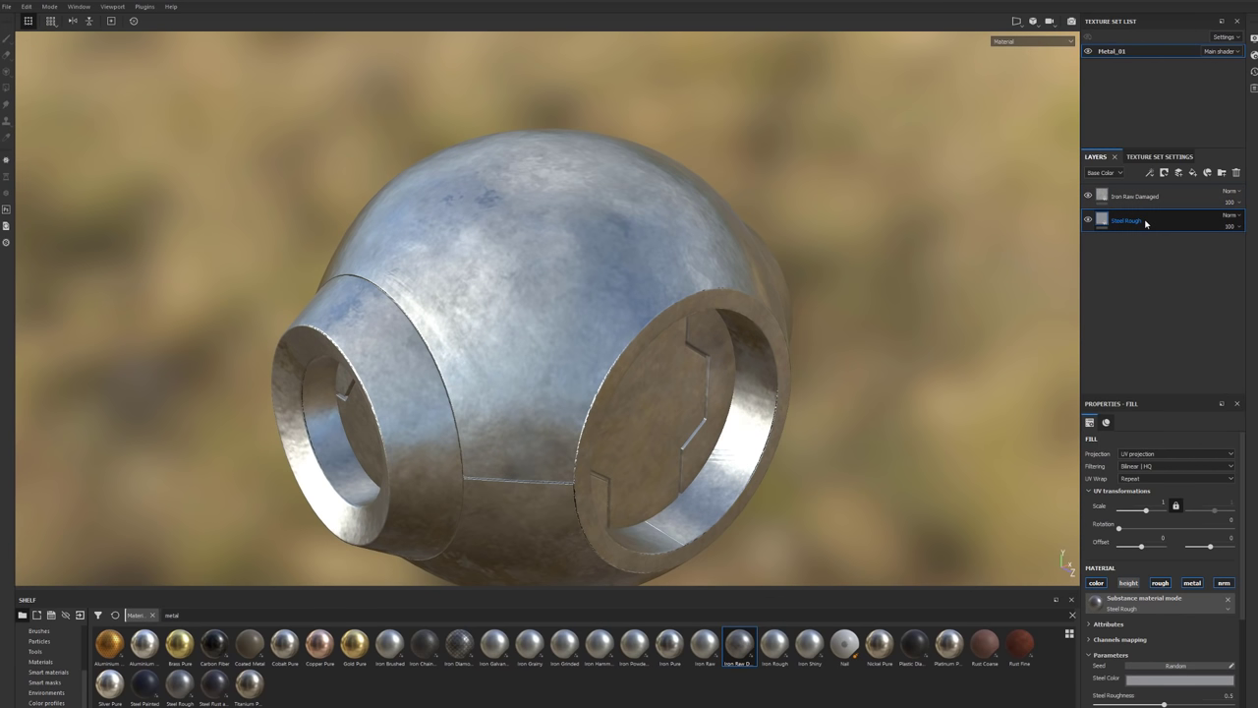
pyautogui.press('Delete')
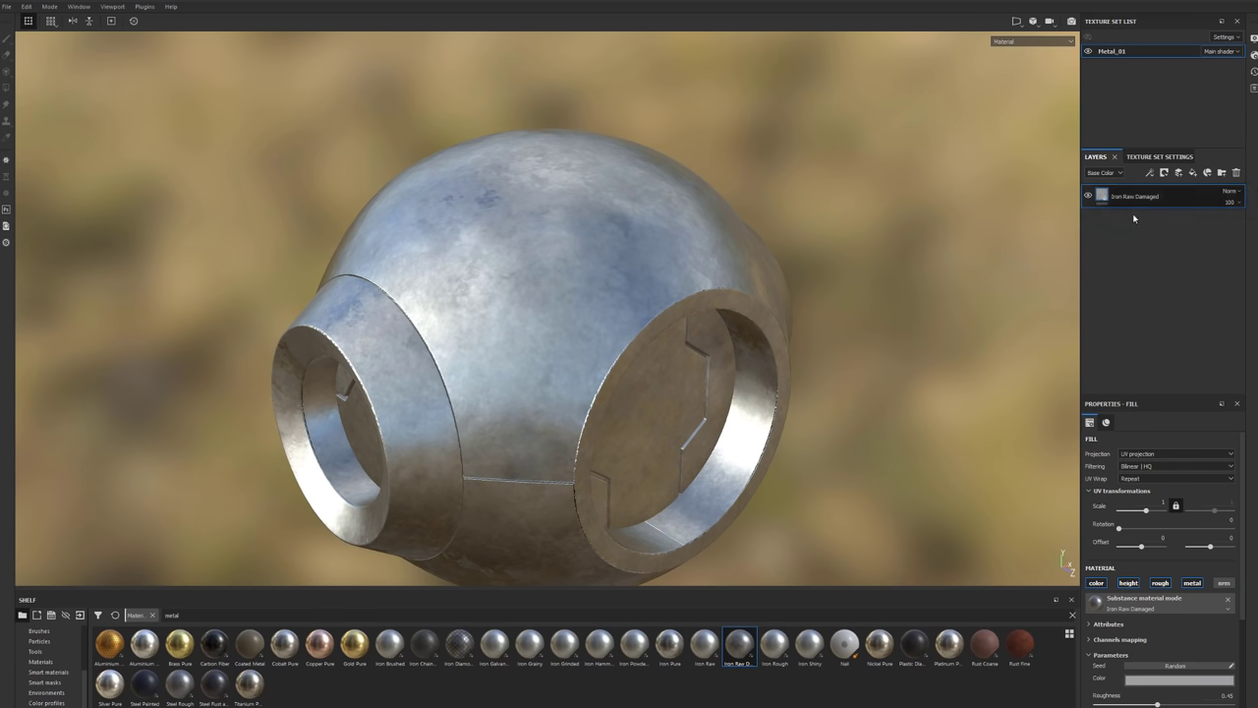
pyautogui.hotkey('ctrl', 'z')
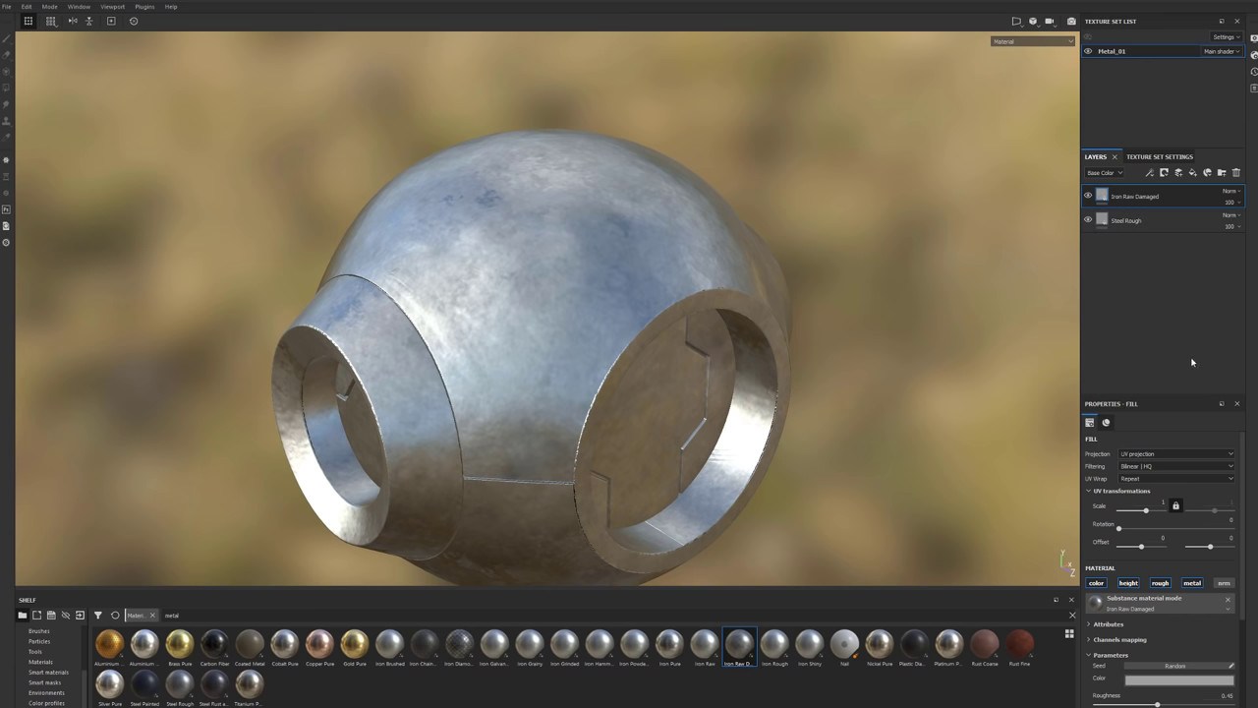
pyautogui.click(1143, 225)
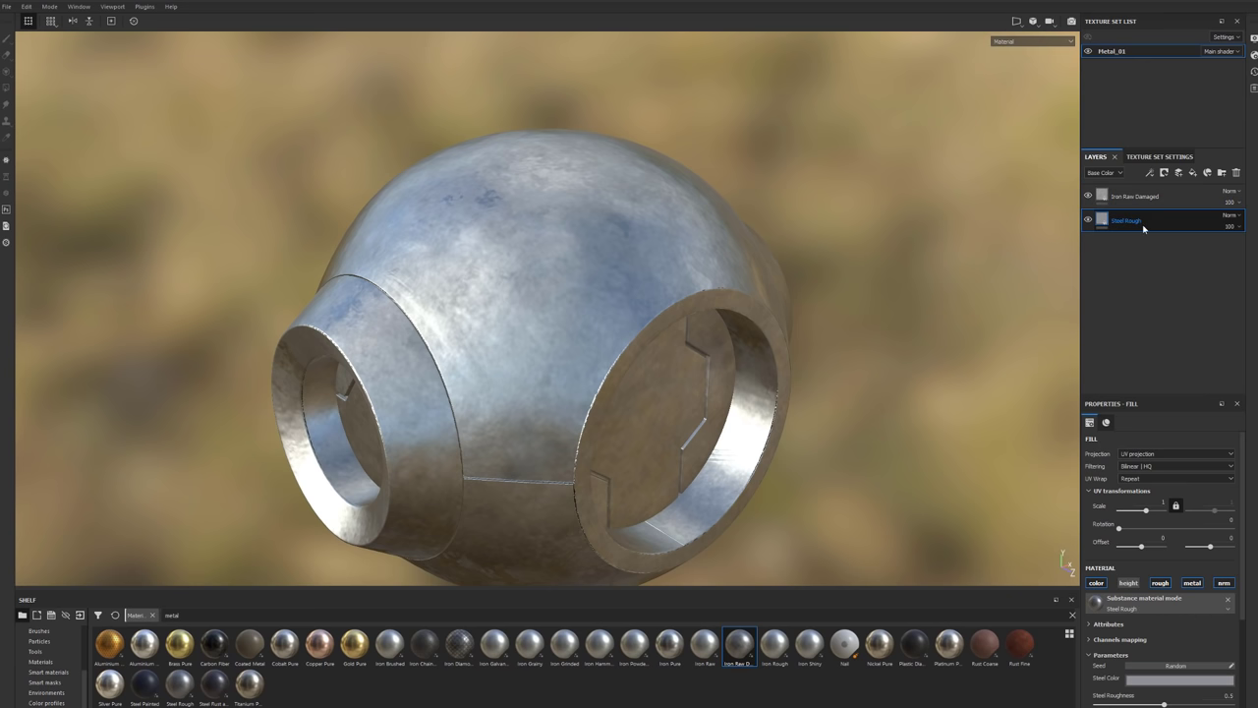
pyautogui.click(1236, 172)
pyautogui.moveTo(949, 302)
pyautogui.keyDown('alt'); pyautogui.mouseDown()
pyautogui.moveTo(887, 331)
pyautogui.moveTo(934, 330)
pyautogui.mouseUp(); pyautogui.keyUp('alt')
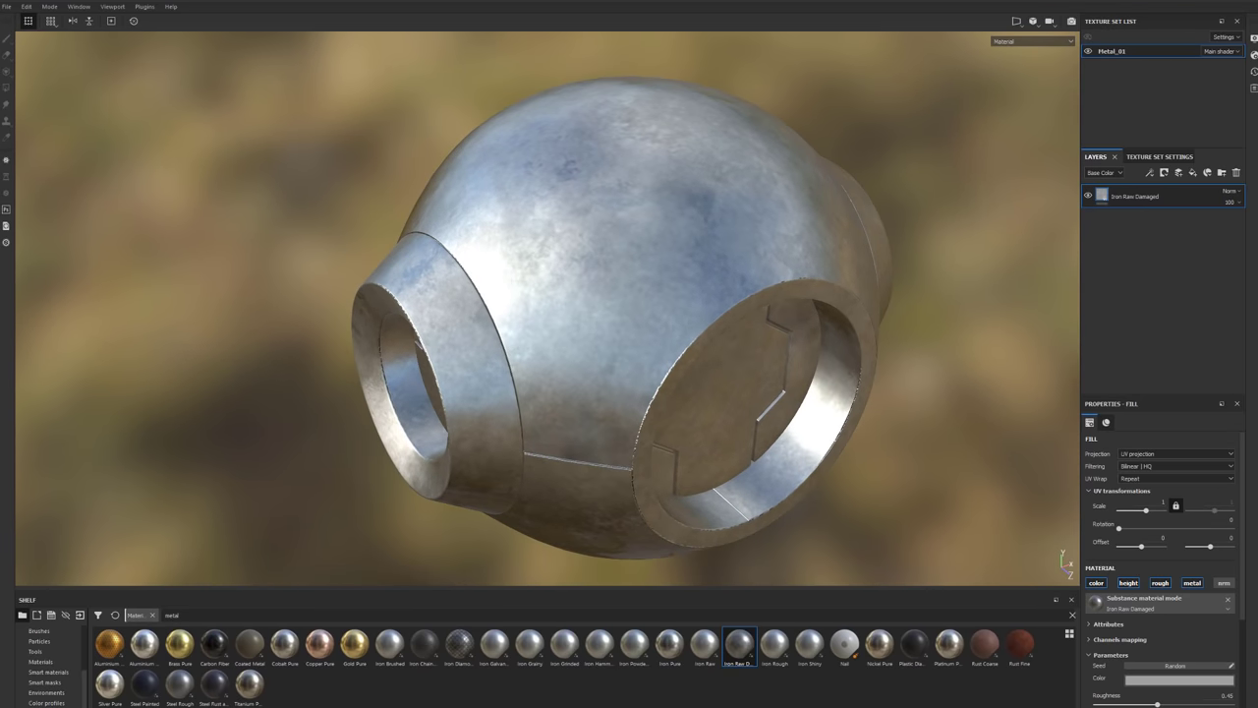
# Add Fill layer 1 above Iron Raw Damaged and set its base colour to bright yellow.
pyautogui.click(1192, 174)
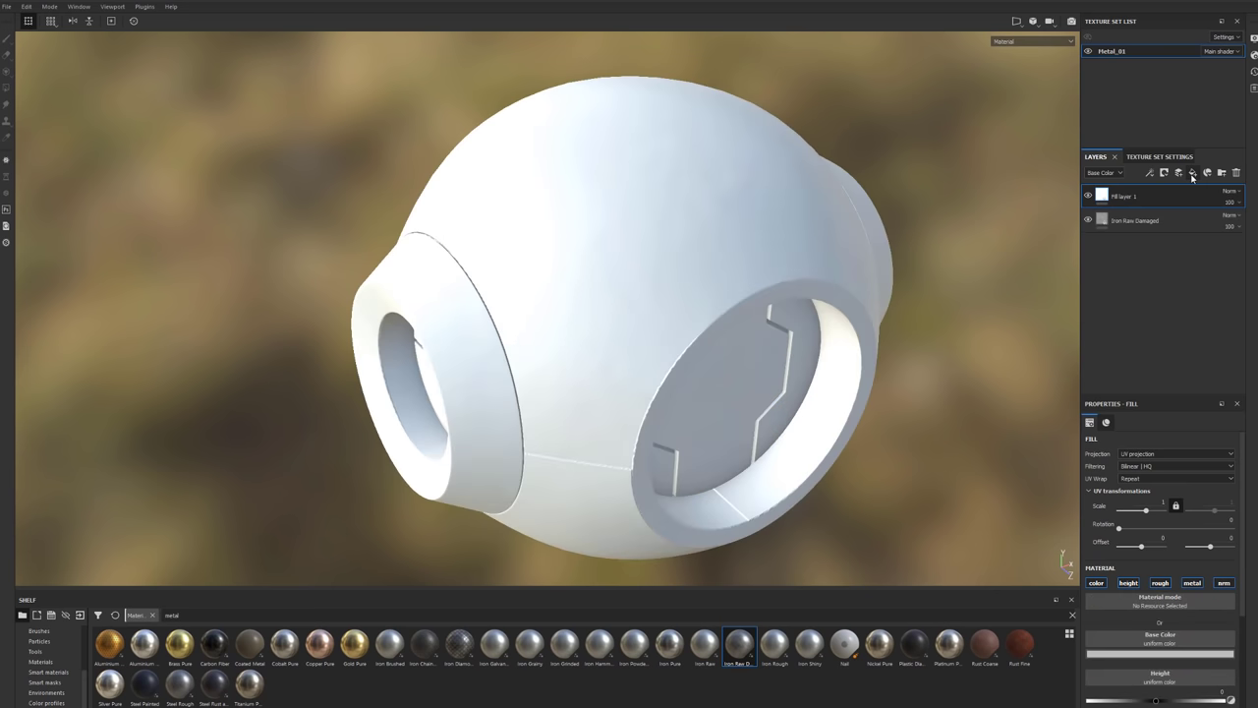
pyautogui.keyDown('alt'); pyautogui.moveTo(439, 402); pyautogui.dragTo(515, 426); pyautogui.keyUp('alt')
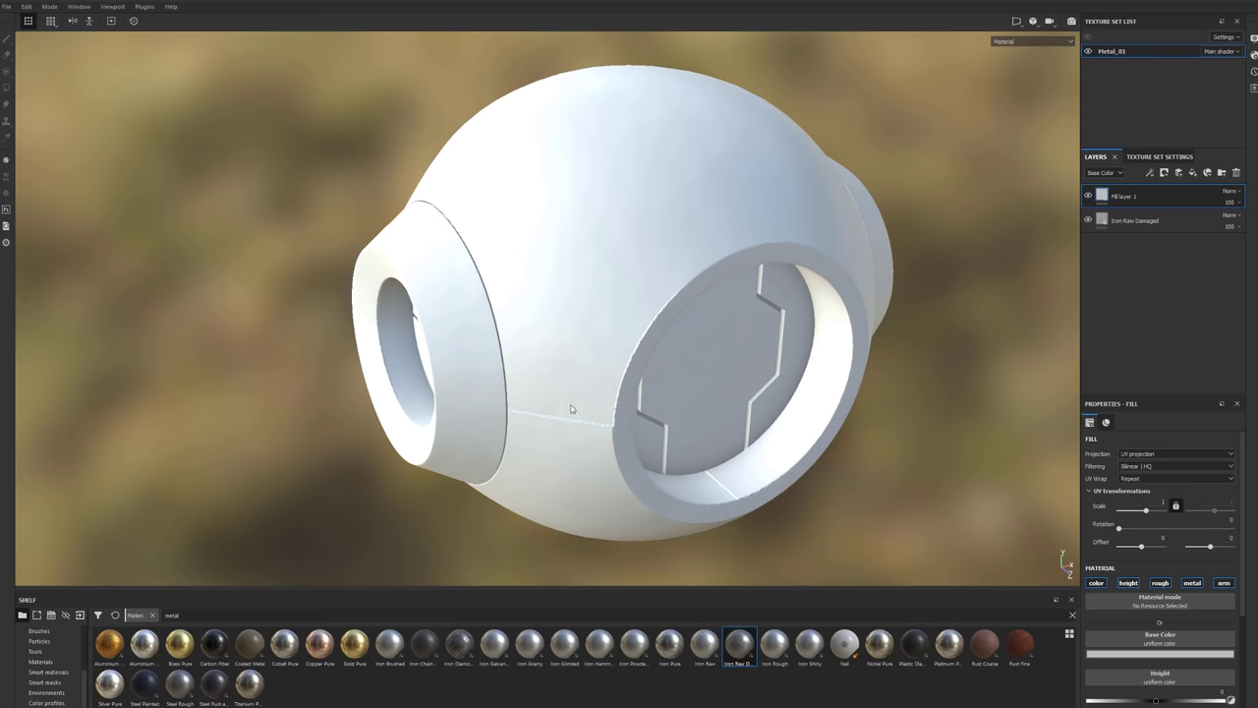
pyautogui.click(1148, 653)
pyautogui.moveTo(1193, 576); pyautogui.dragTo(1186, 563)
pyautogui.moveTo(1239, 625); pyautogui.dragTo(1237, 614)
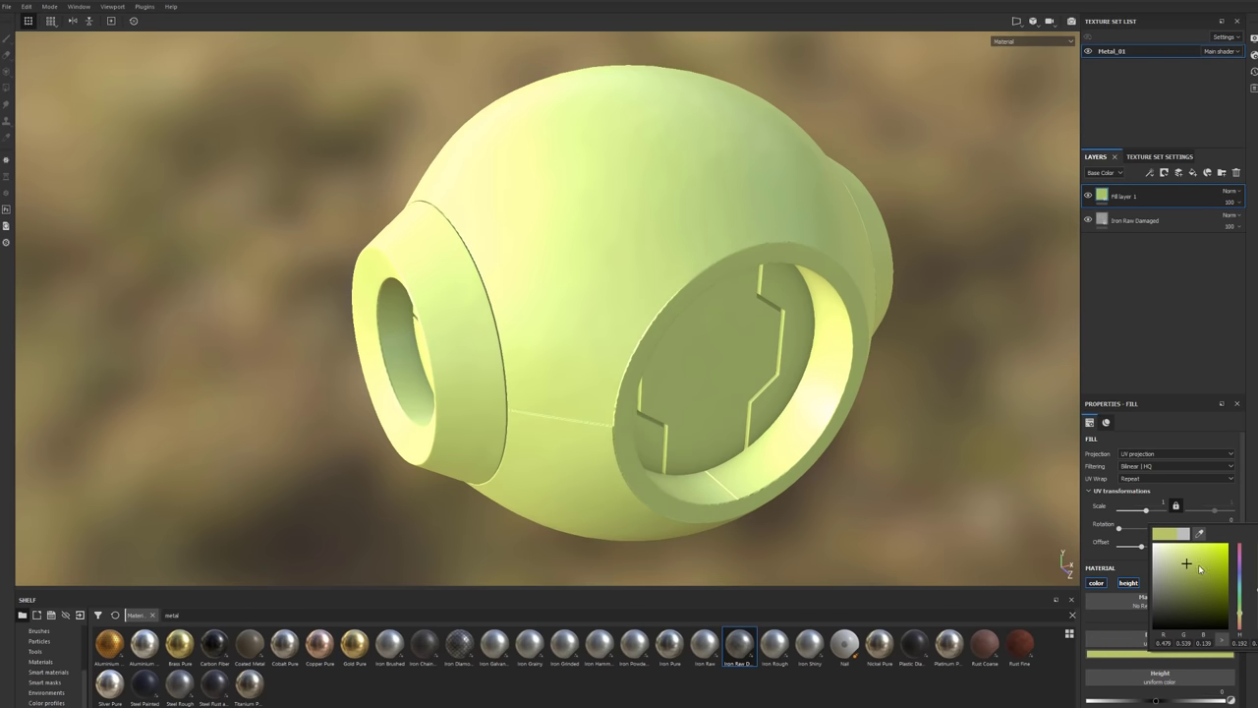
pyautogui.moveTo(1198, 564); pyautogui.dragTo(1200, 577)
pyautogui.moveTo(1237, 621); pyautogui.dragTo(1238, 618)
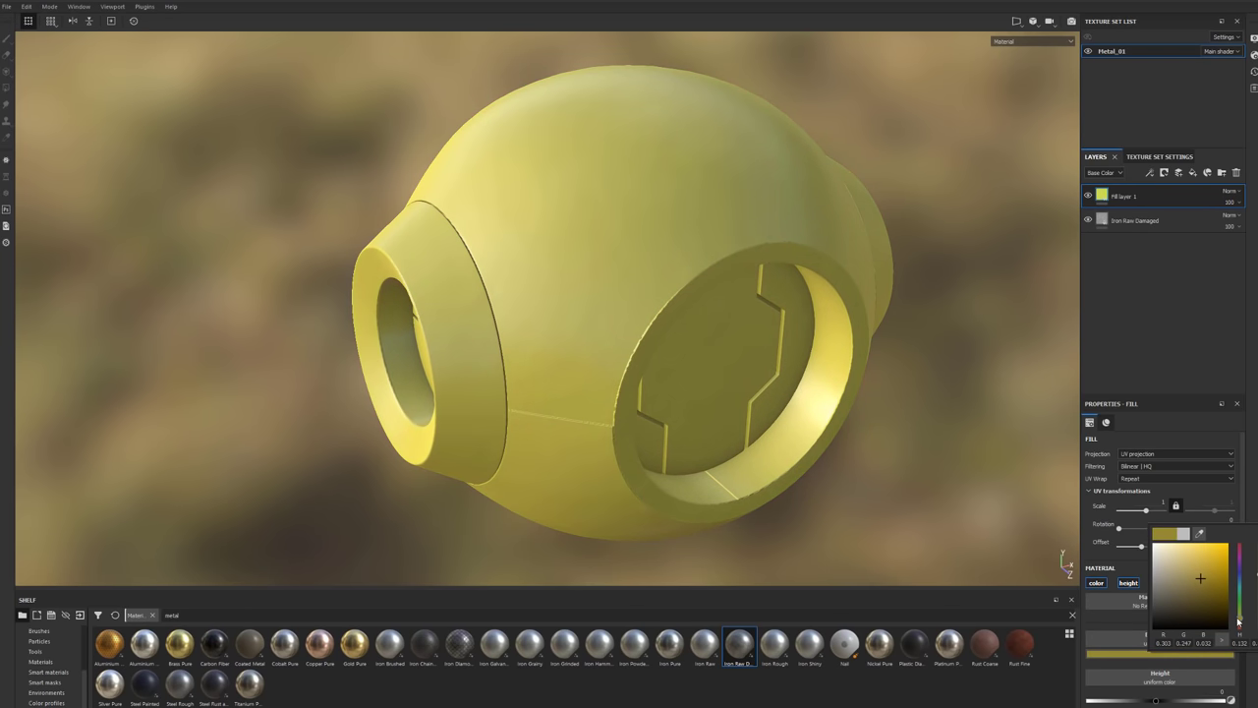
pyautogui.click(1210, 574)
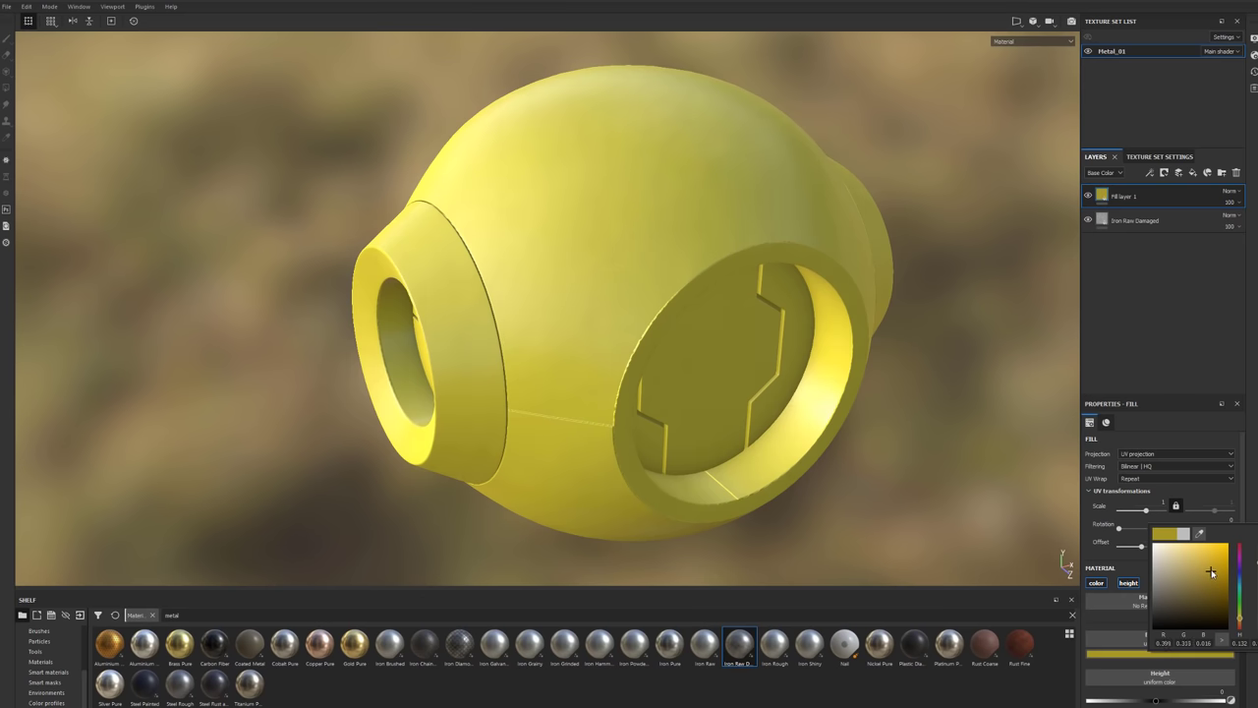
pyautogui.moveTo(747, 334)
pyautogui.keyDown('alt'); pyautogui.mouseDown()
pyautogui.moveTo(823, 383)
pyautogui.moveTo(795, 324)
pyautogui.moveTo(744, 353)
pyautogui.moveTo(721, 326)
pyautogui.moveTo(808, 347)
pyautogui.moveTo(635, 365)
pyautogui.moveTo(789, 368)
pyautogui.mouseUp(); pyautogui.keyUp('alt')
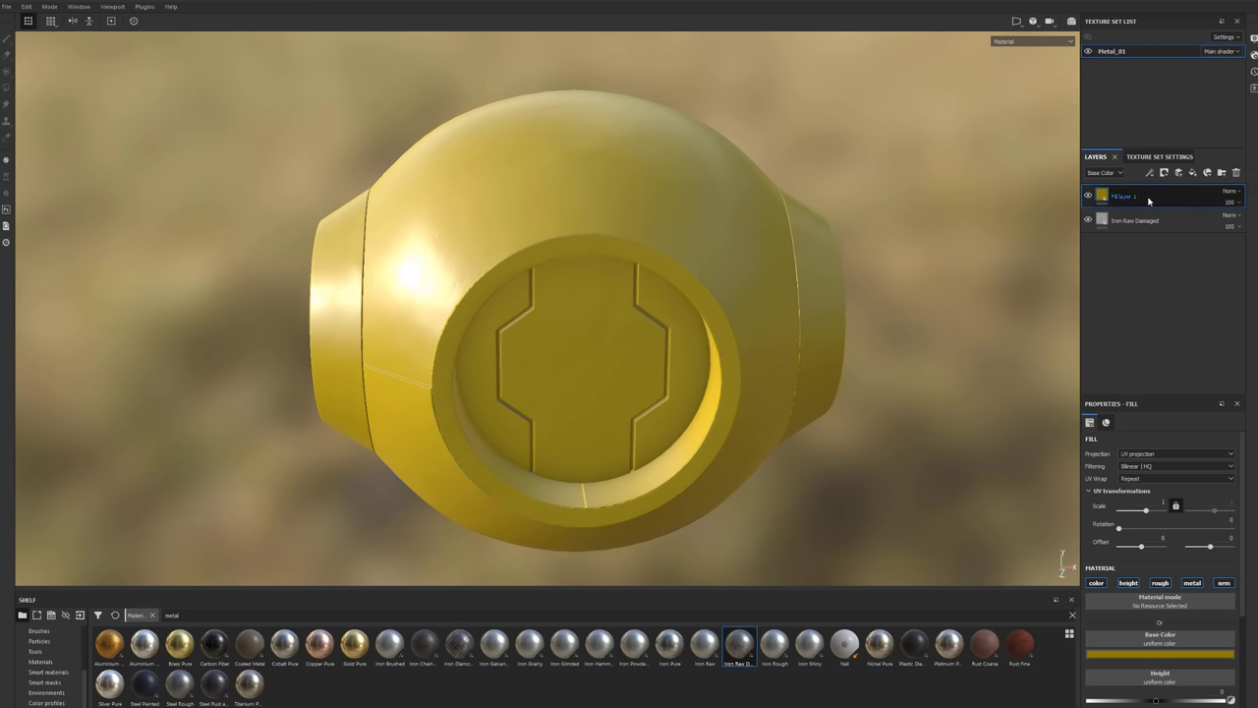
# Add a white mask to Fill layer 1 and insert an empty generator into it.
pyautogui.rightClick(1149, 201)
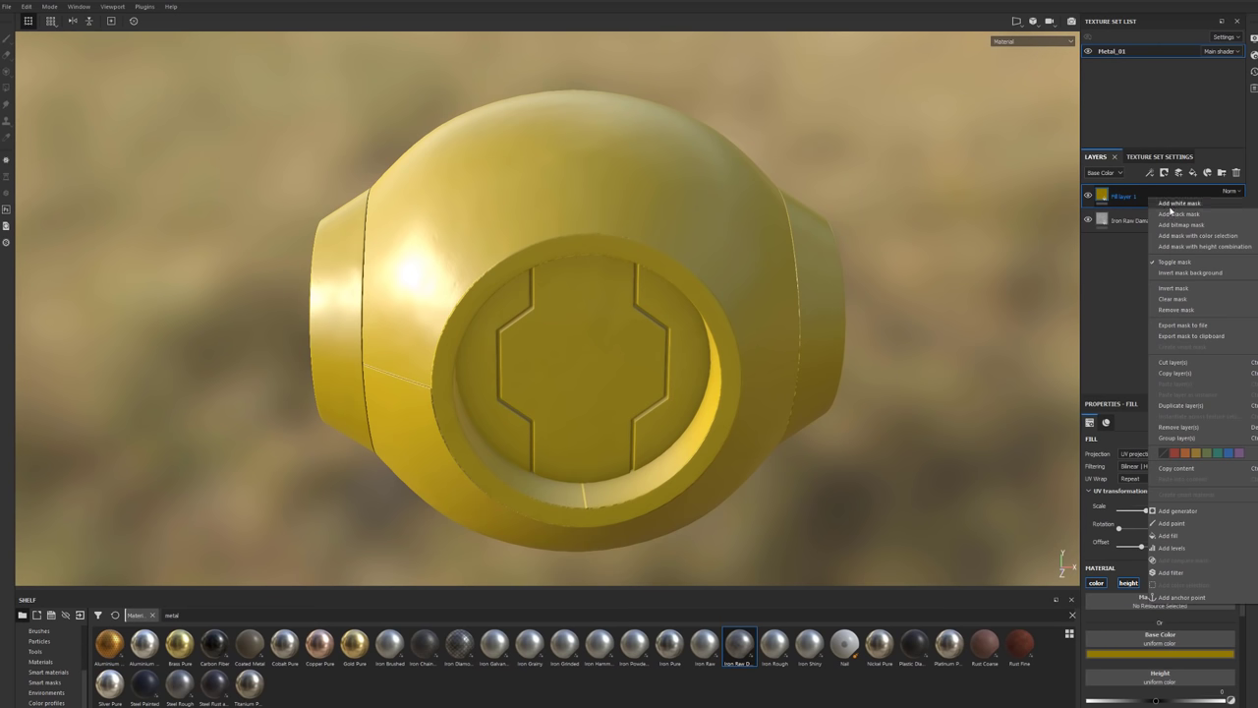
pyautogui.click(1172, 206)
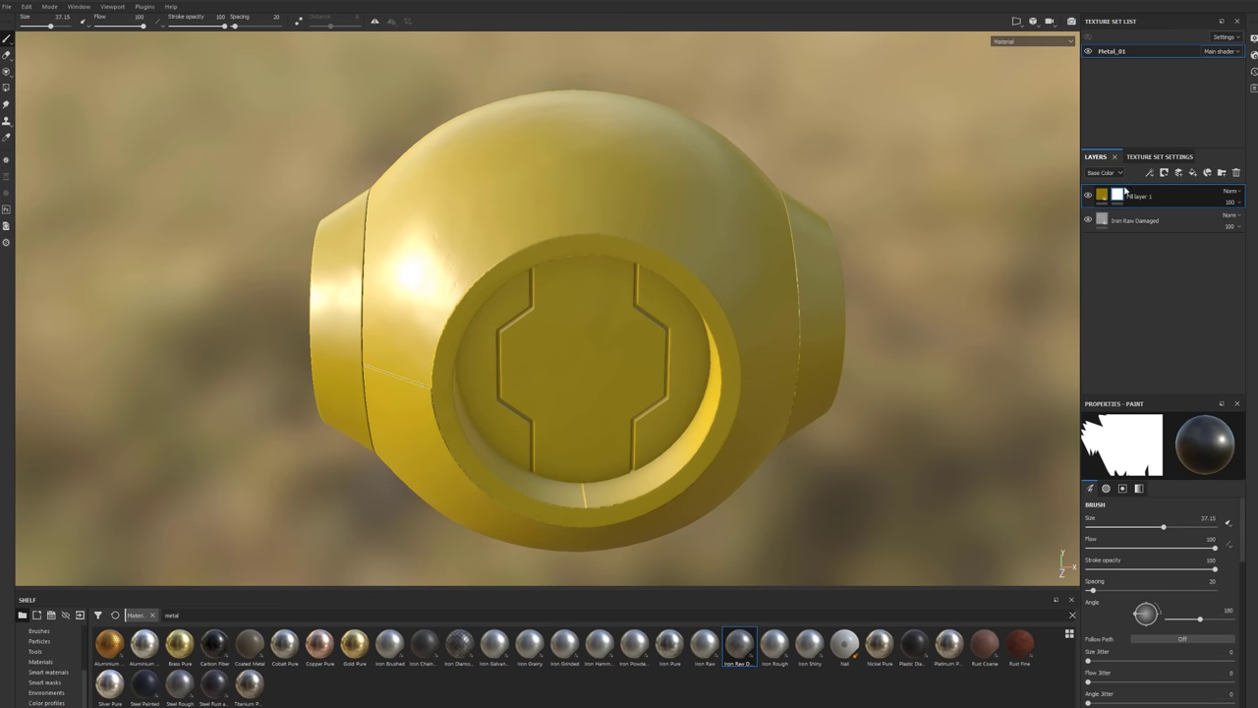
pyautogui.moveTo(584, 154)
pyautogui.keyDown('alt'); pyautogui.mouseDown()
pyautogui.moveTo(697, 191)
pyautogui.moveTo(467, 245)
pyautogui.mouseUp(); pyautogui.keyUp('alt')
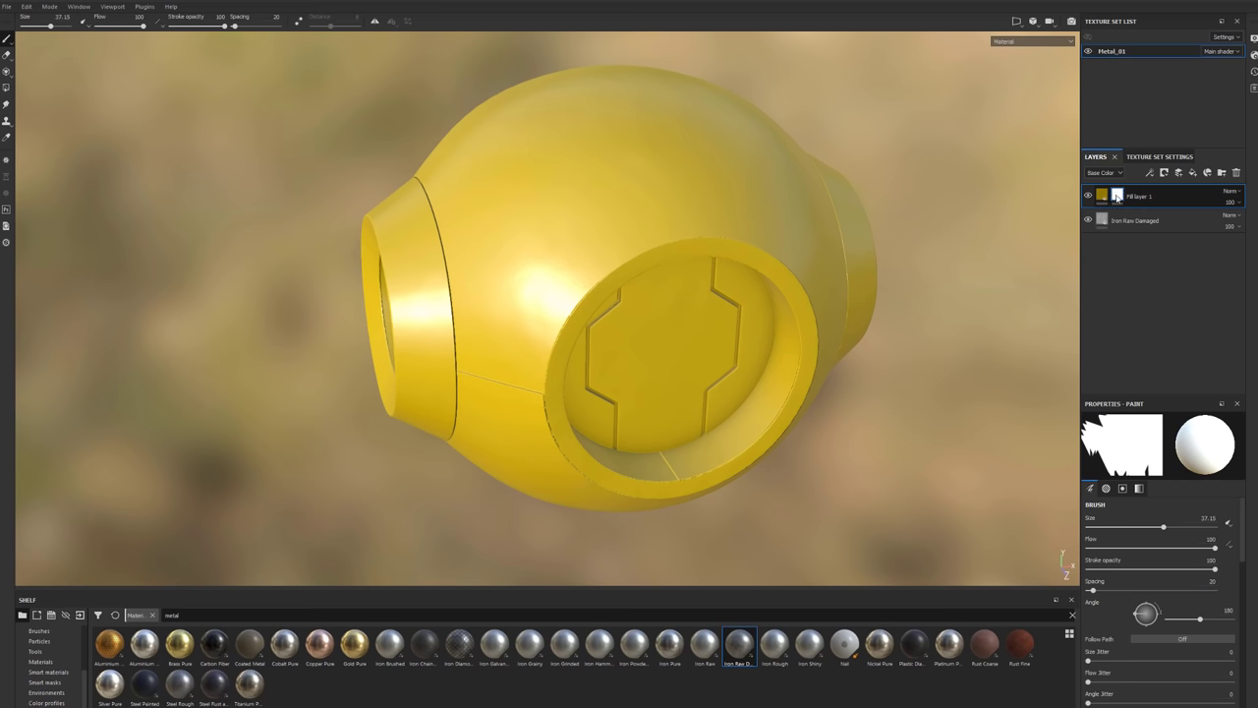
pyautogui.rightClick(1116, 196)
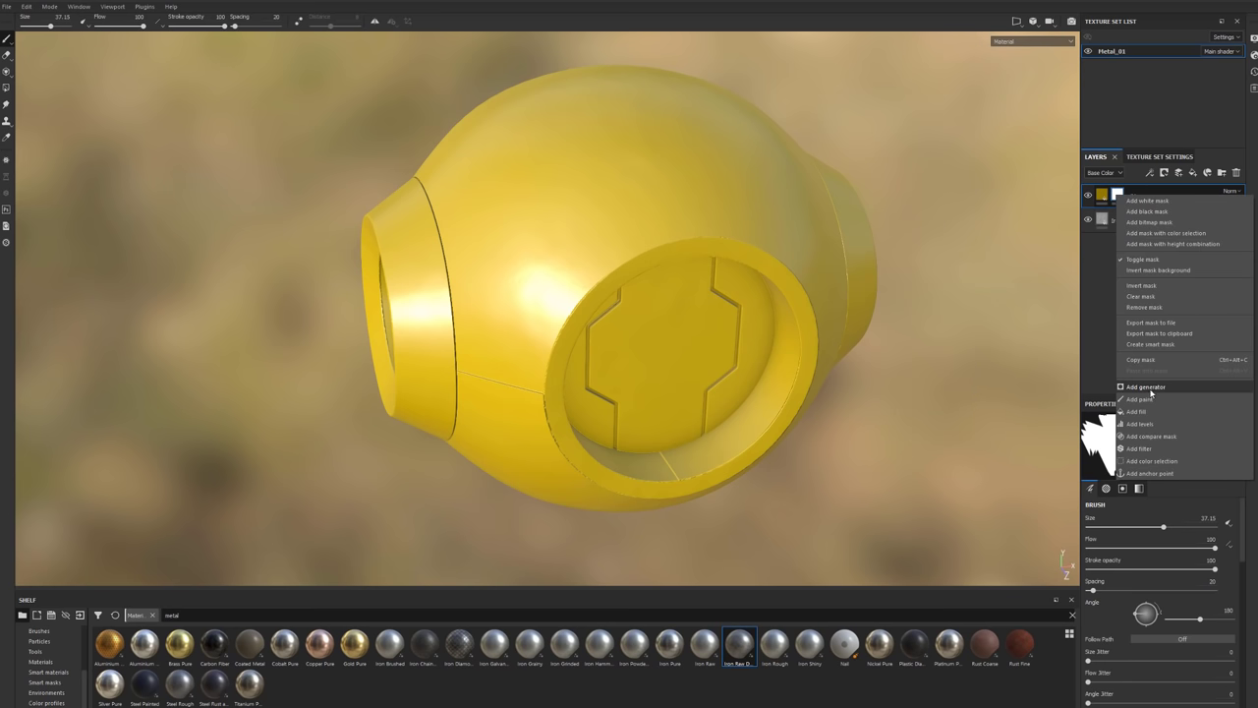
pyautogui.click(1146, 387)
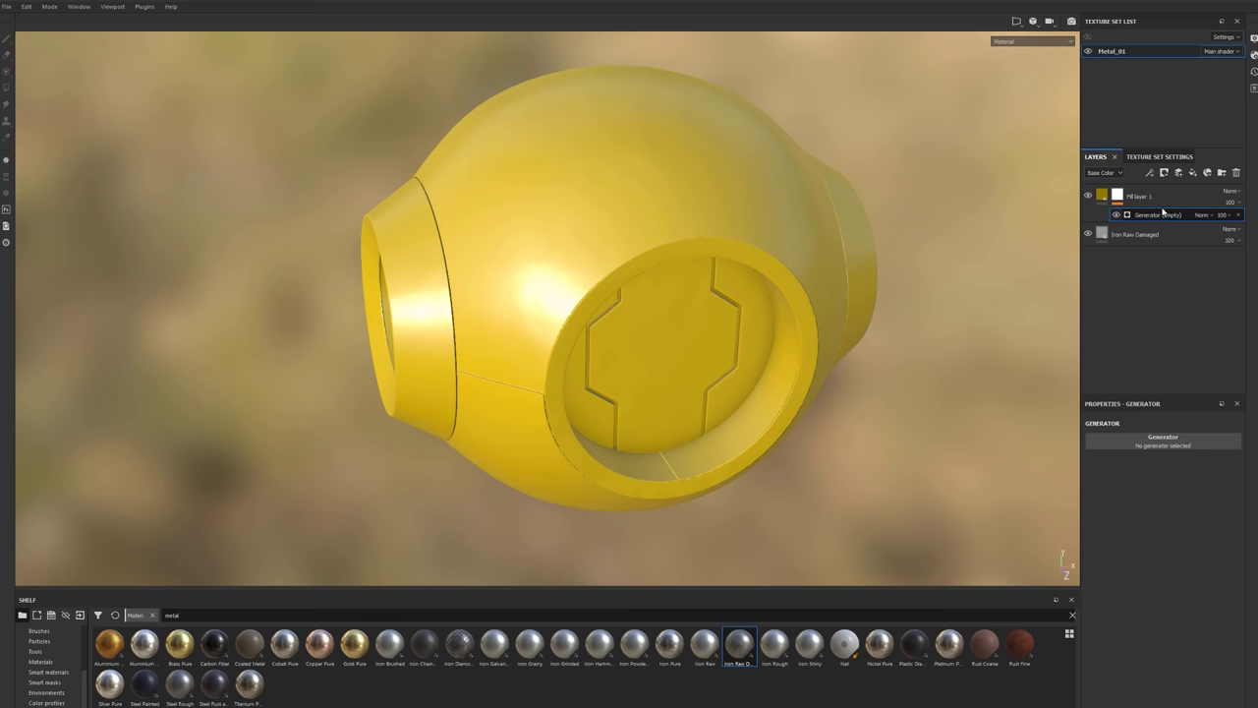
# Choose Metal Edge Wear as the Fill layer 1 mask's generator.
pyautogui.click(1157, 436)
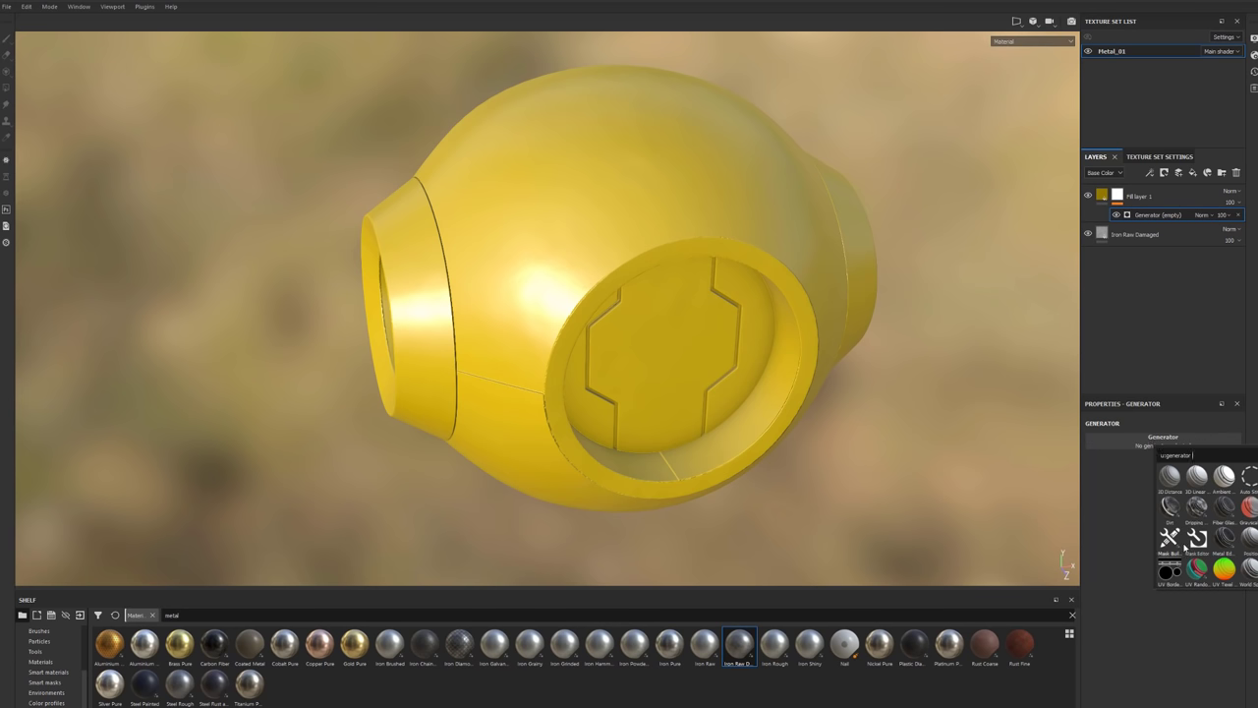
pyautogui.moveTo(1227, 551)
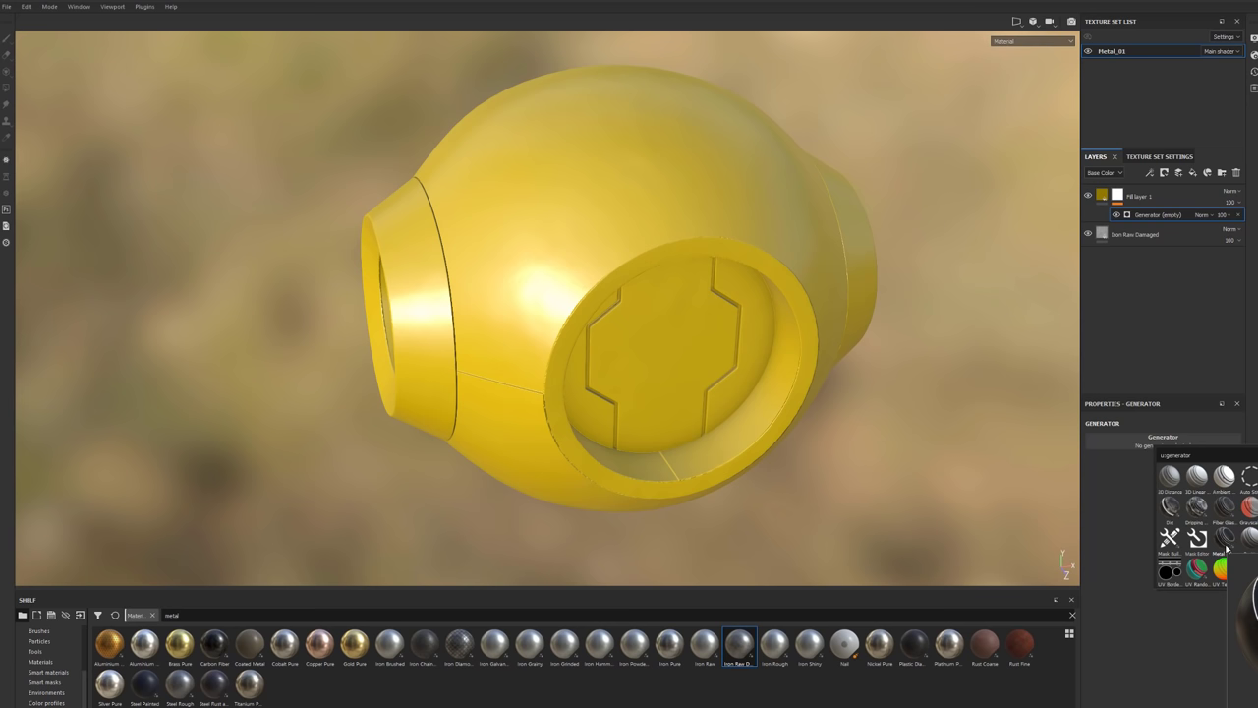
pyautogui.click(1223, 537)
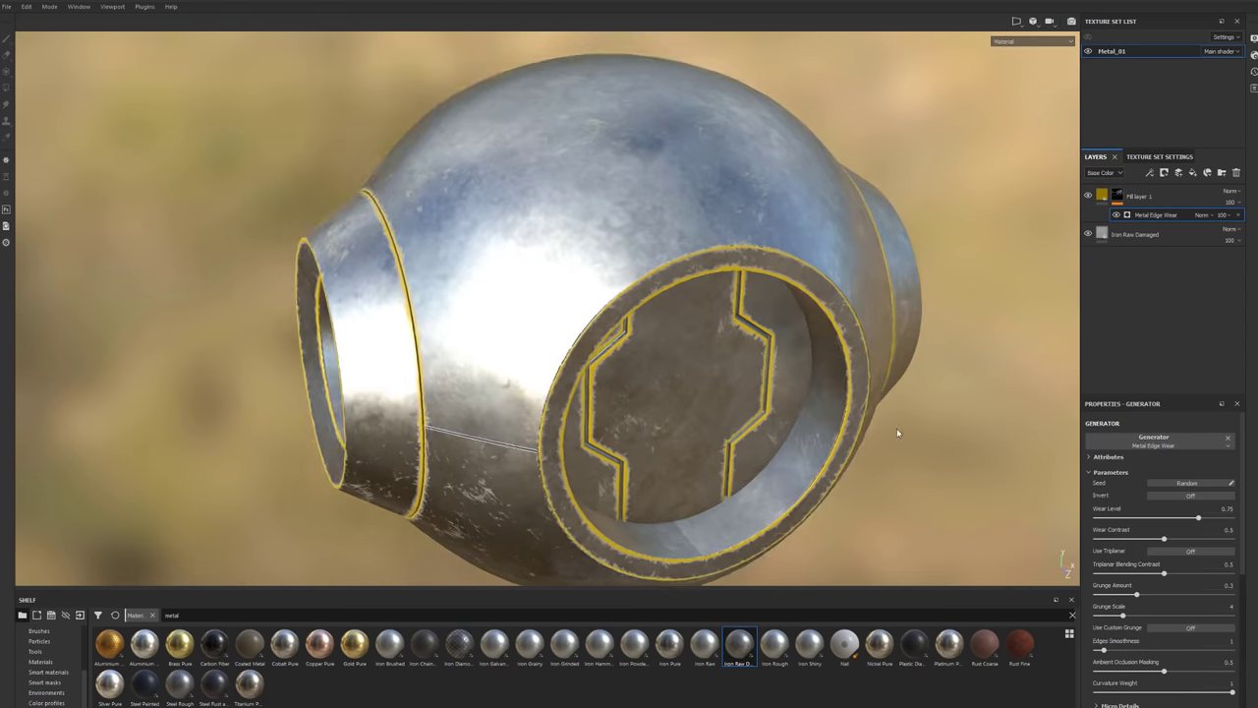
# Dismiss the Metal Edge Wear menu and open the add-effect menu on Fill layer 1's mask.
pyautogui.keyDown('alt'); pyautogui.moveTo(896, 432); pyautogui.dragTo(873, 388); pyautogui.keyUp('alt')
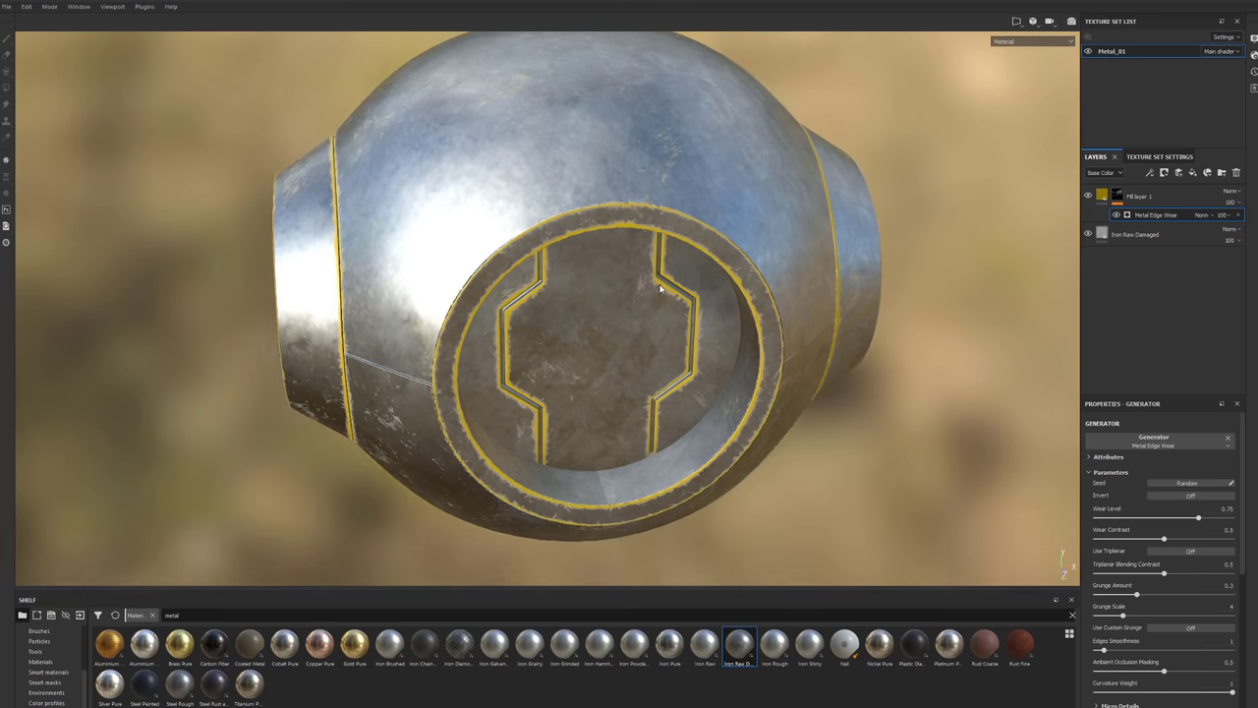
pyautogui.rightClick(1152, 218)
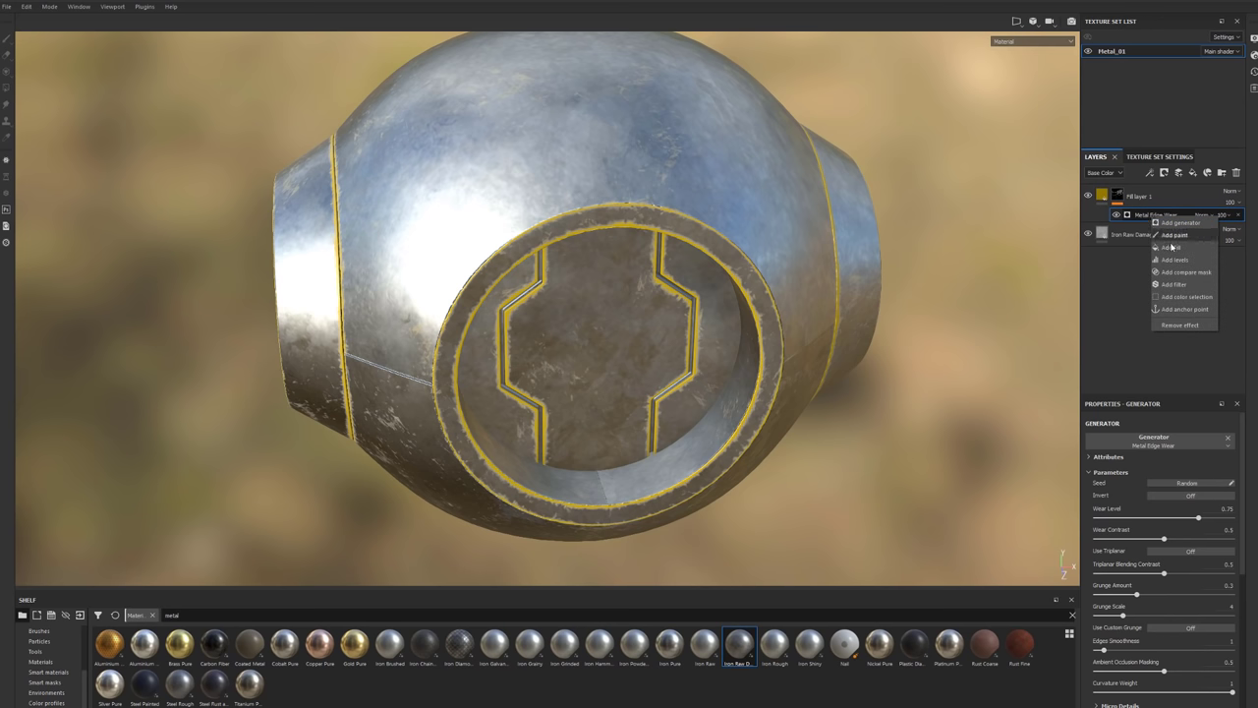
pyautogui.click(1174, 235)
pyautogui.rightClick(1120, 198)
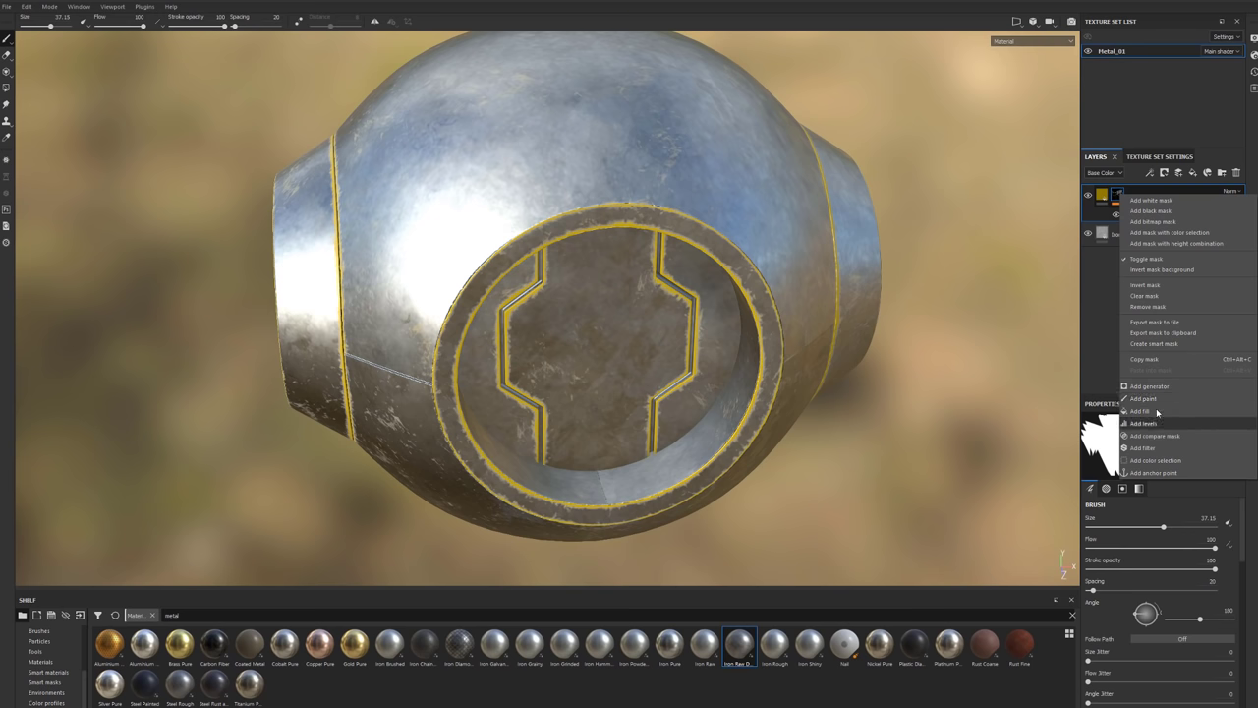
# Add a Levels effect to Fill layer 1's mask and toggle the layer to compare.
pyautogui.click(1151, 307)
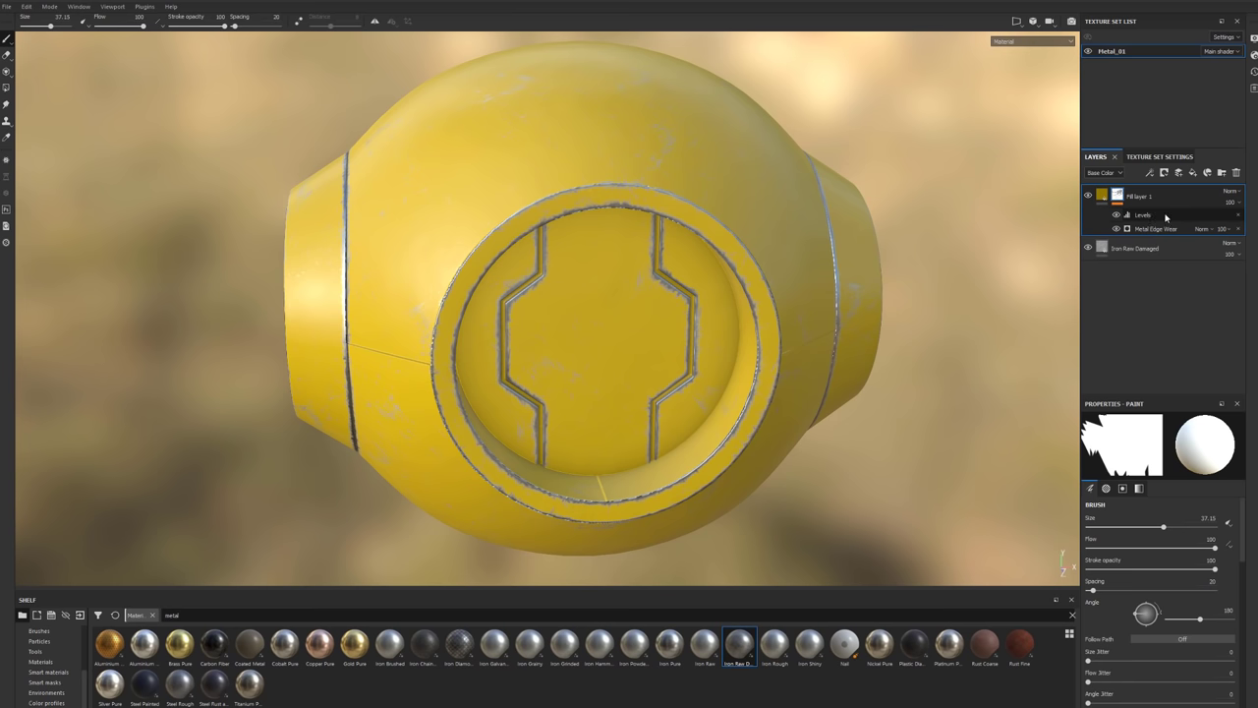
pyautogui.moveTo(609, 275)
pyautogui.keyDown('alt'); pyautogui.mouseDown()
pyautogui.moveTo(735, 295)
pyautogui.moveTo(761, 355)
pyautogui.moveTo(753, 380)
pyautogui.moveTo(815, 281)
pyautogui.moveTo(646, 364)
pyautogui.moveTo(685, 398)
pyautogui.moveTo(758, 331)
pyautogui.moveTo(724, 331)
pyautogui.moveTo(776, 324)
pyautogui.mouseUp(); pyautogui.keyUp('alt')
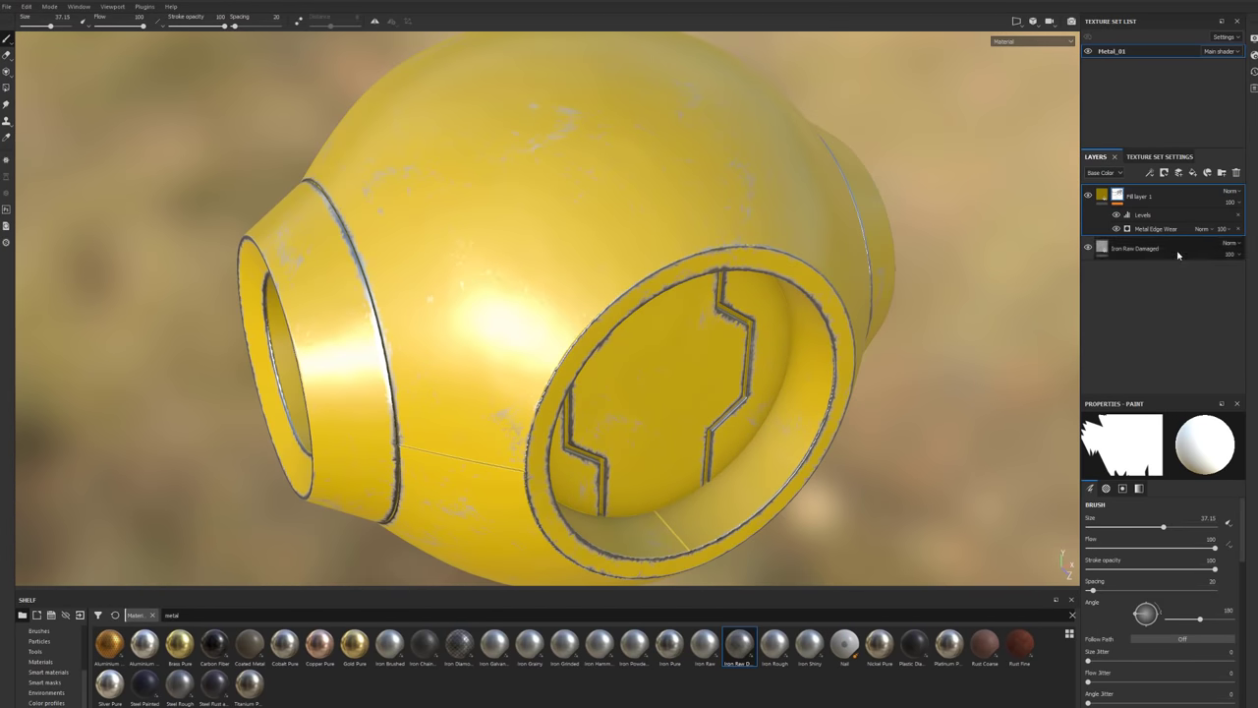
pyautogui.click(1088, 195)
pyautogui.click(1088, 196)
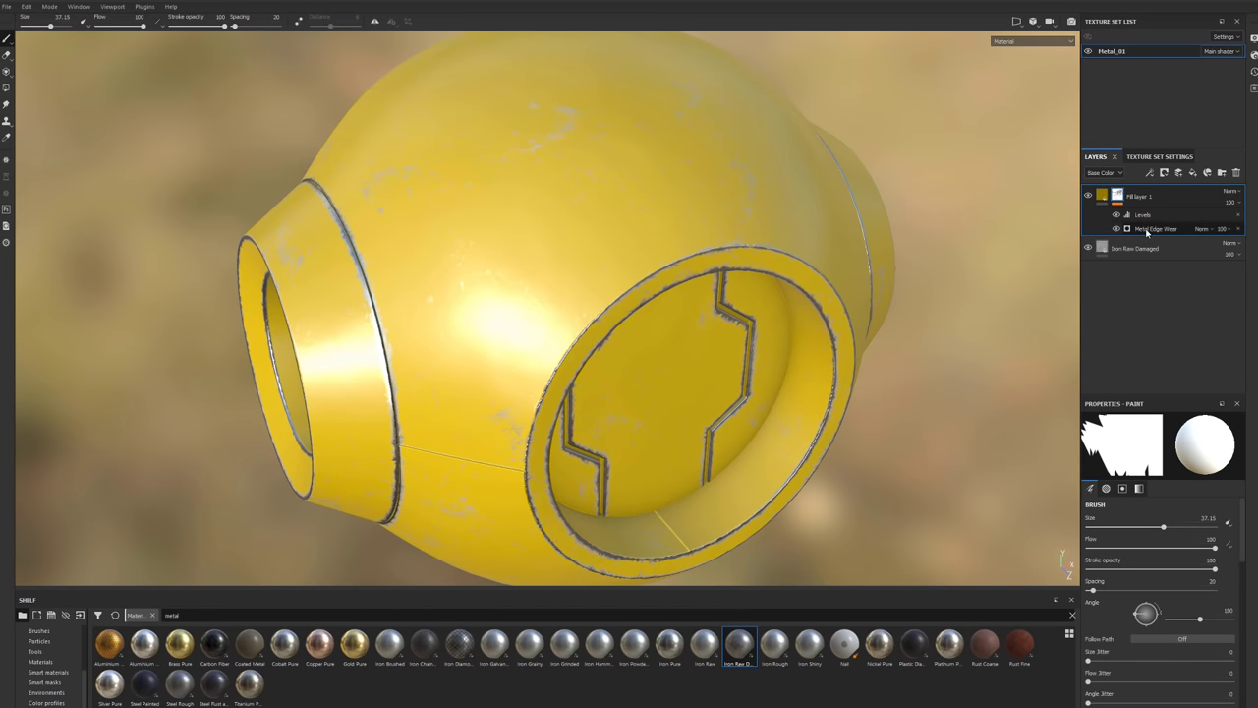
# In Metal Edge Wear, clear then restore the Ambient Occlusion input, and clear the Curvature input.
pyautogui.click(1157, 229)
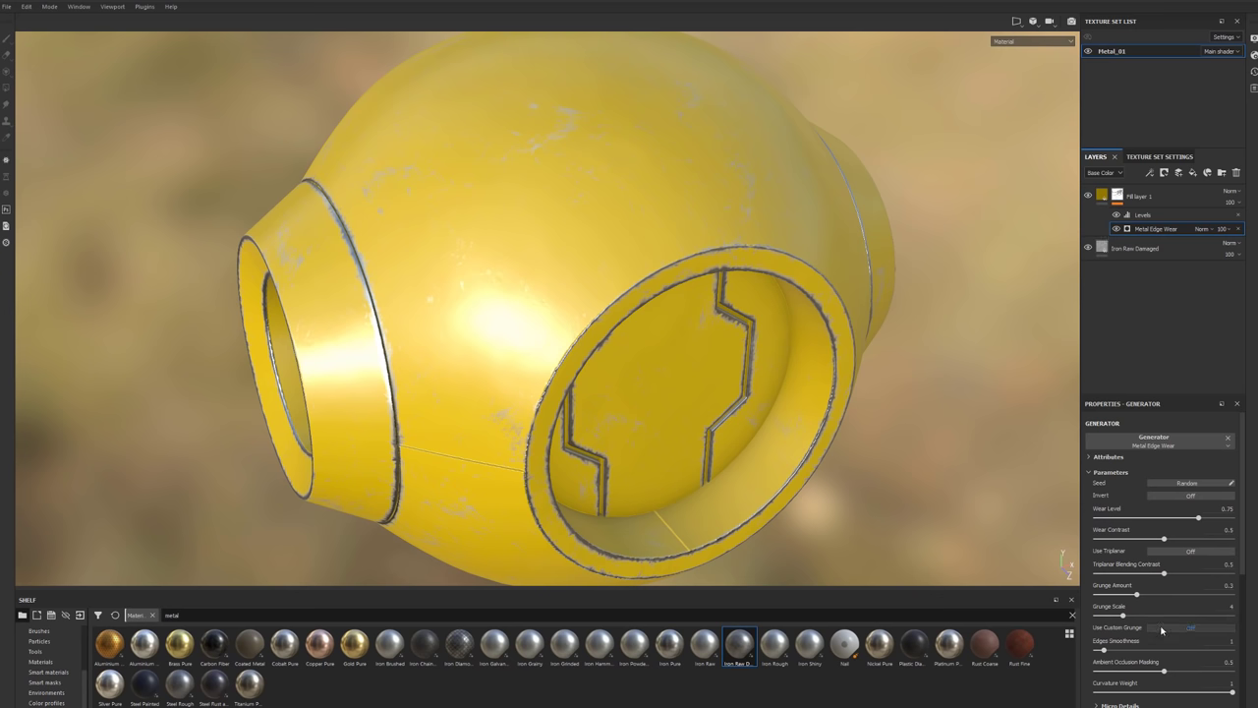
pyautogui.scroll(-2, 1145, 569)
pyautogui.scroll(-2, 1143, 570)
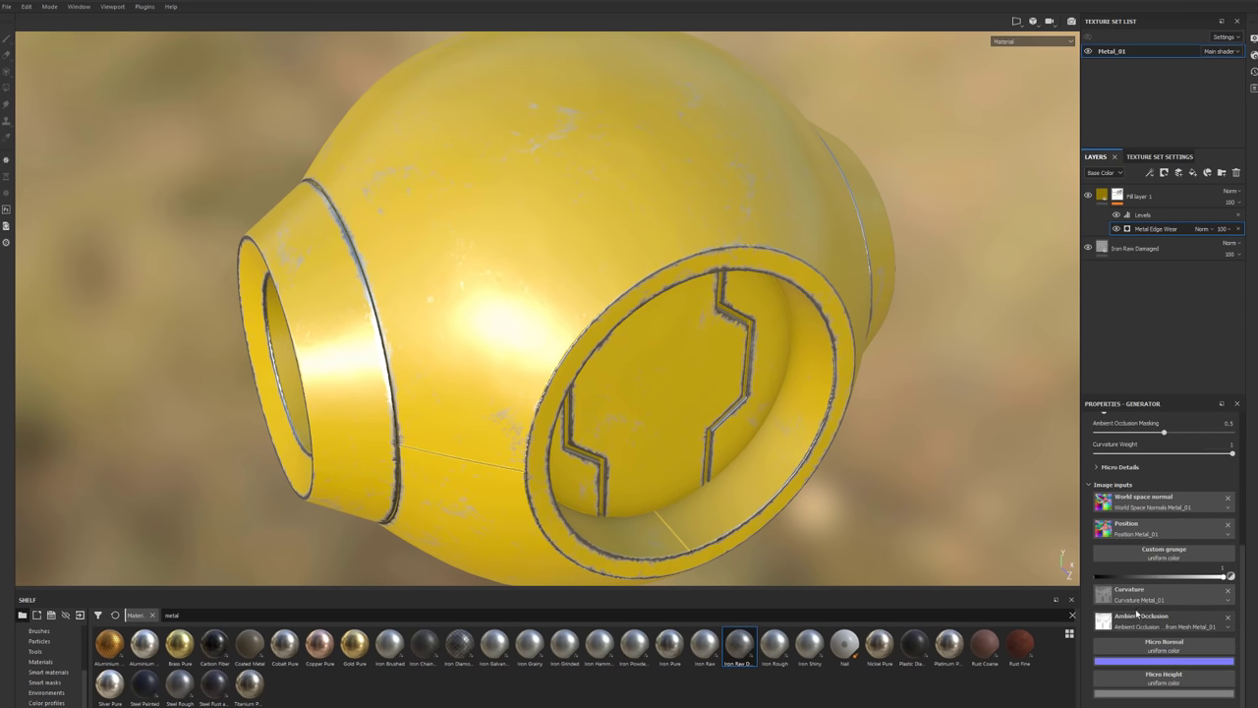
pyautogui.keyDown('alt'); pyautogui.moveTo(983, 511); pyautogui.dragTo(825, 425); pyautogui.keyUp('alt')
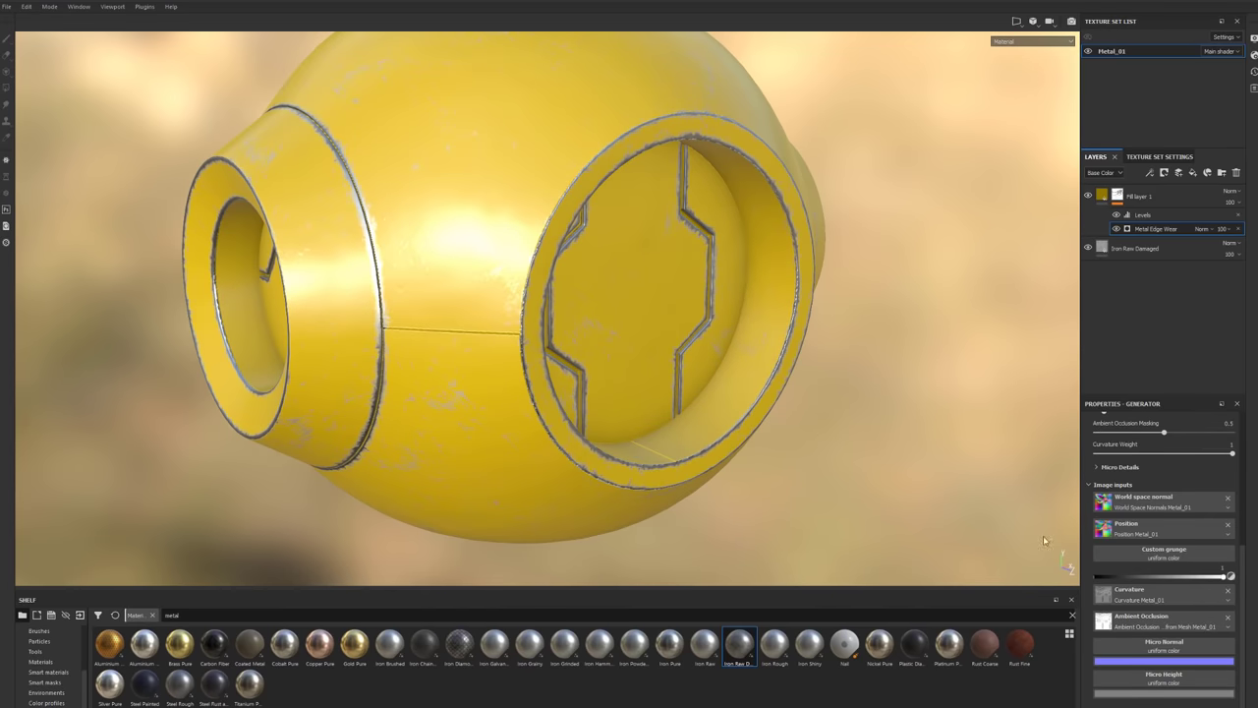
pyautogui.click(1227, 616)
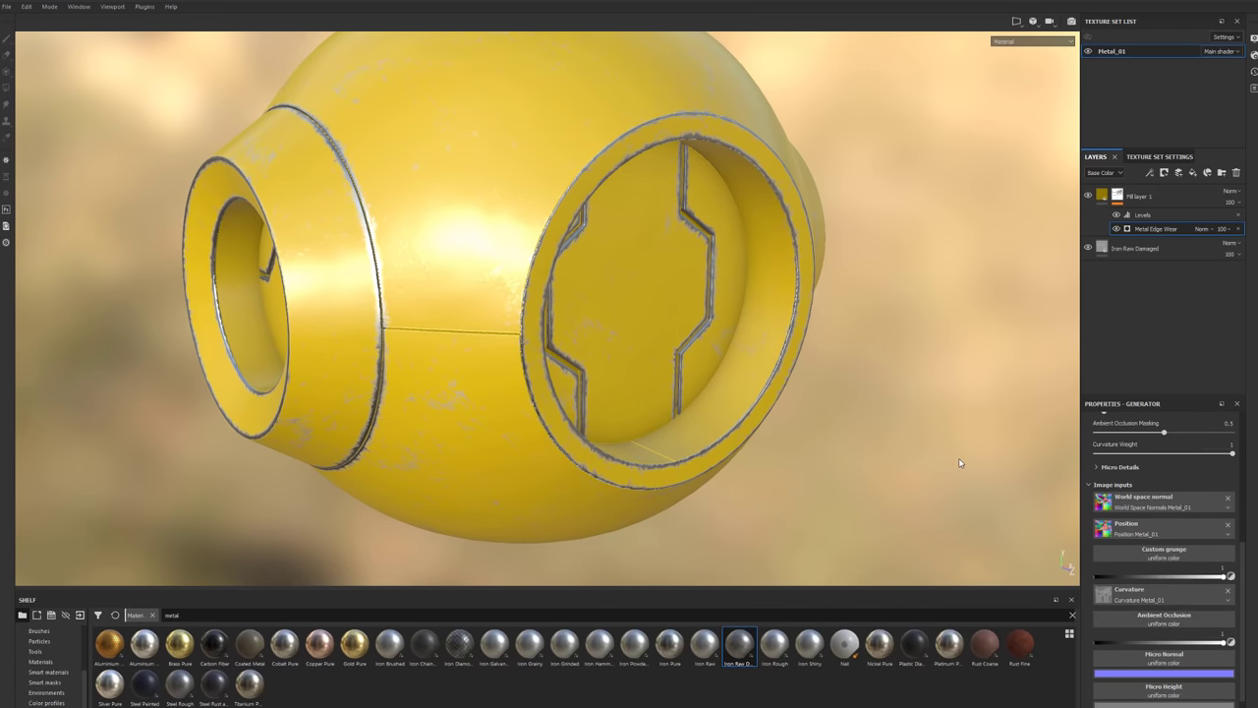
pyautogui.hotkey('ctrl', 'z')
pyautogui.keyDown('alt'); pyautogui.moveTo(960, 463); pyautogui.dragTo(1005, 532); pyautogui.keyUp('alt')
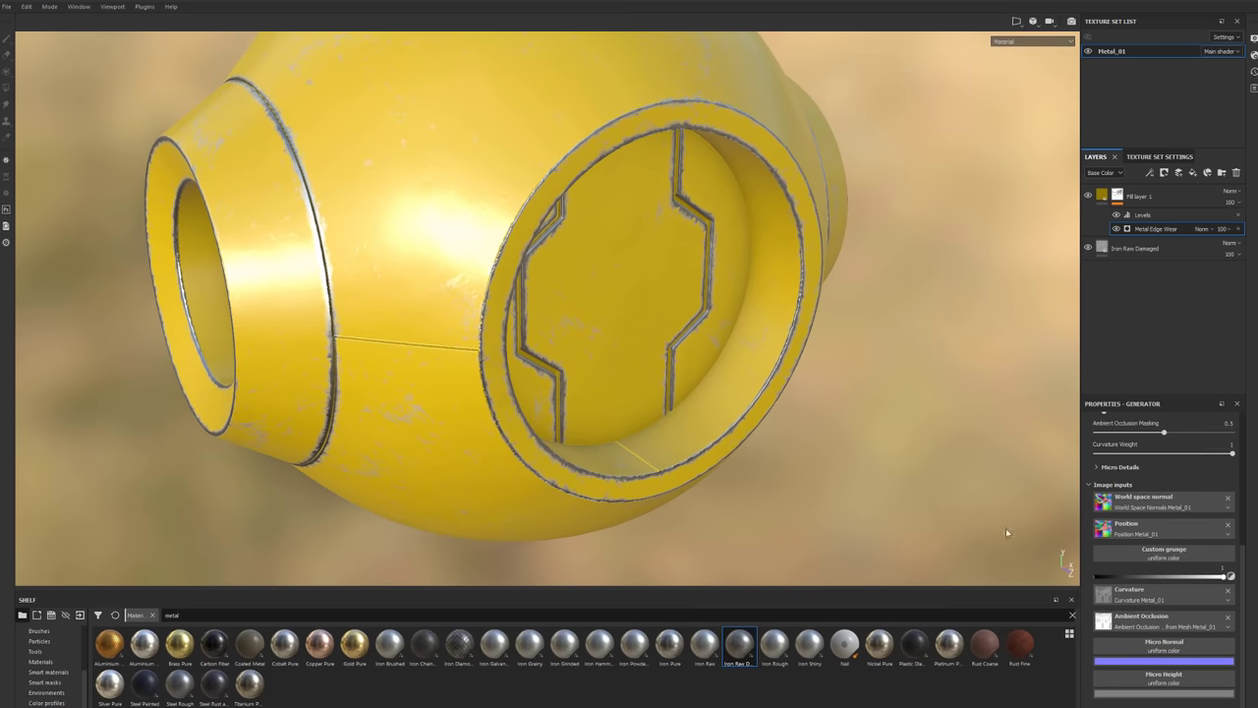
pyautogui.click(1227, 593)
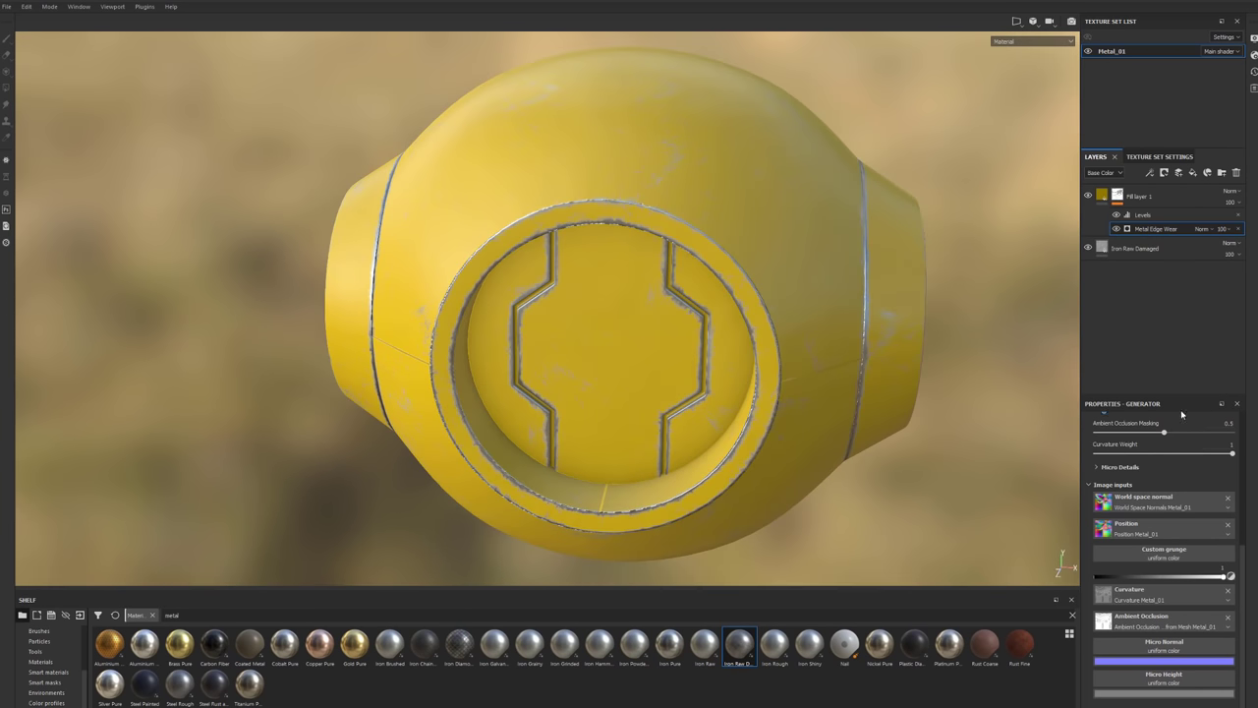
pyautogui.scroll(5, 1139, 448)
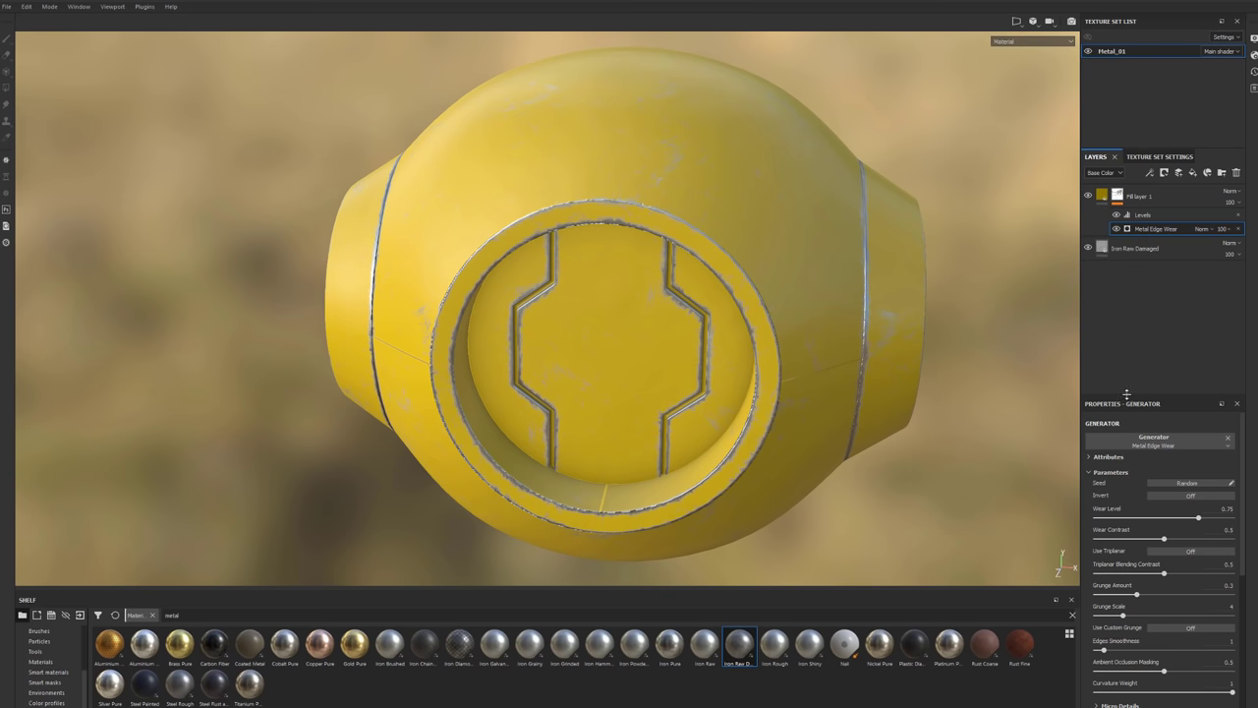
# Raise Metal Edge Wear's Wear Level to 0.82 and set Grunge Amount to 0.31.
pyautogui.keyDown('alt'); pyautogui.moveTo(781, 431); pyautogui.dragTo(973, 485); pyautogui.keyUp('alt')
pyautogui.moveTo(1185, 516); pyautogui.dragTo(1163, 540)
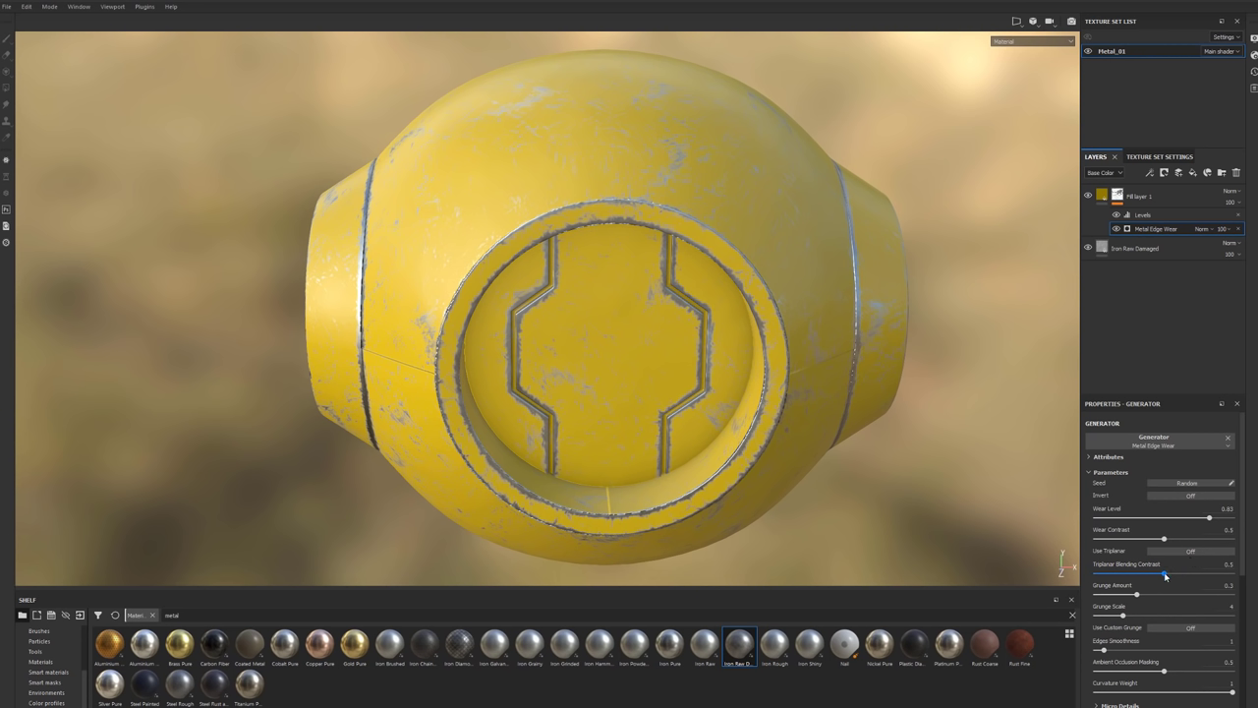
pyautogui.moveTo(1149, 574); pyautogui.dragTo(1161, 575)
pyautogui.moveTo(1137, 594)
pyautogui.mouseDown()
pyautogui.moveTo(1117, 593)
pyautogui.moveTo(1137, 596)
pyautogui.mouseUp()
pyautogui.click(1119, 618)
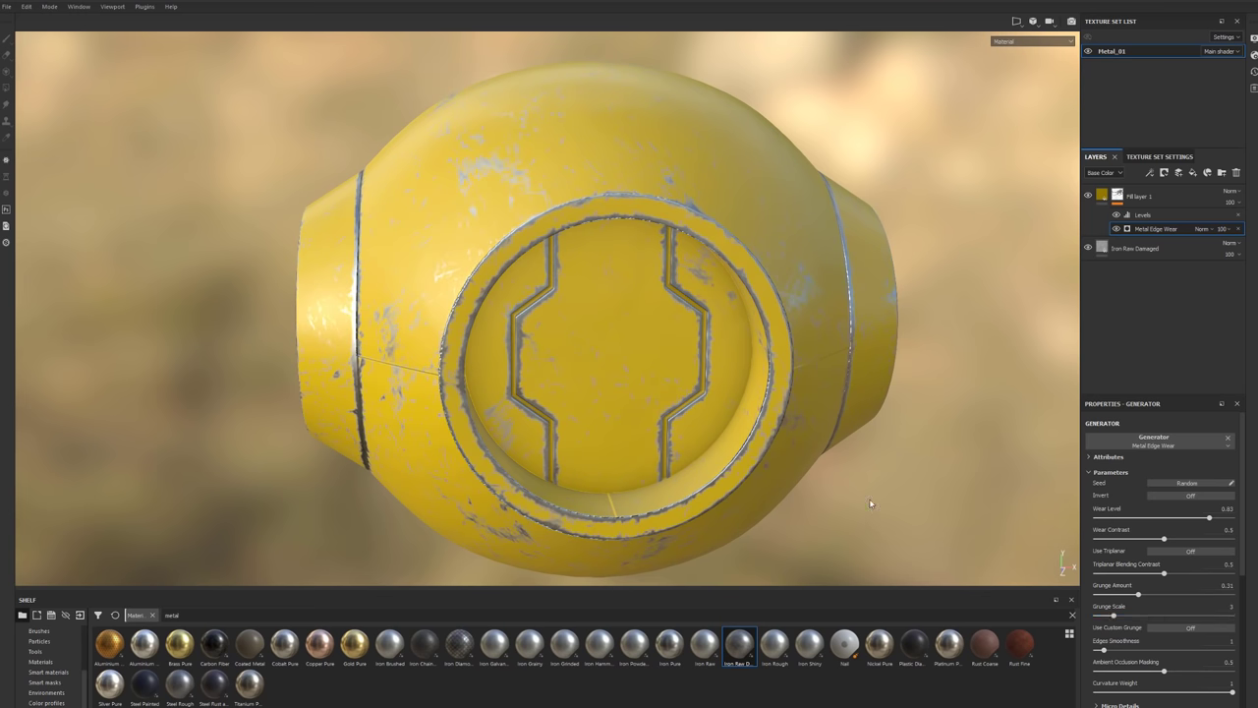
# Set Grunge Scale to 2, checking the denser wear from several angles.
pyautogui.keyDown('alt'); pyautogui.moveTo(868, 499); pyautogui.dragTo(792, 497); pyautogui.keyUp('alt')
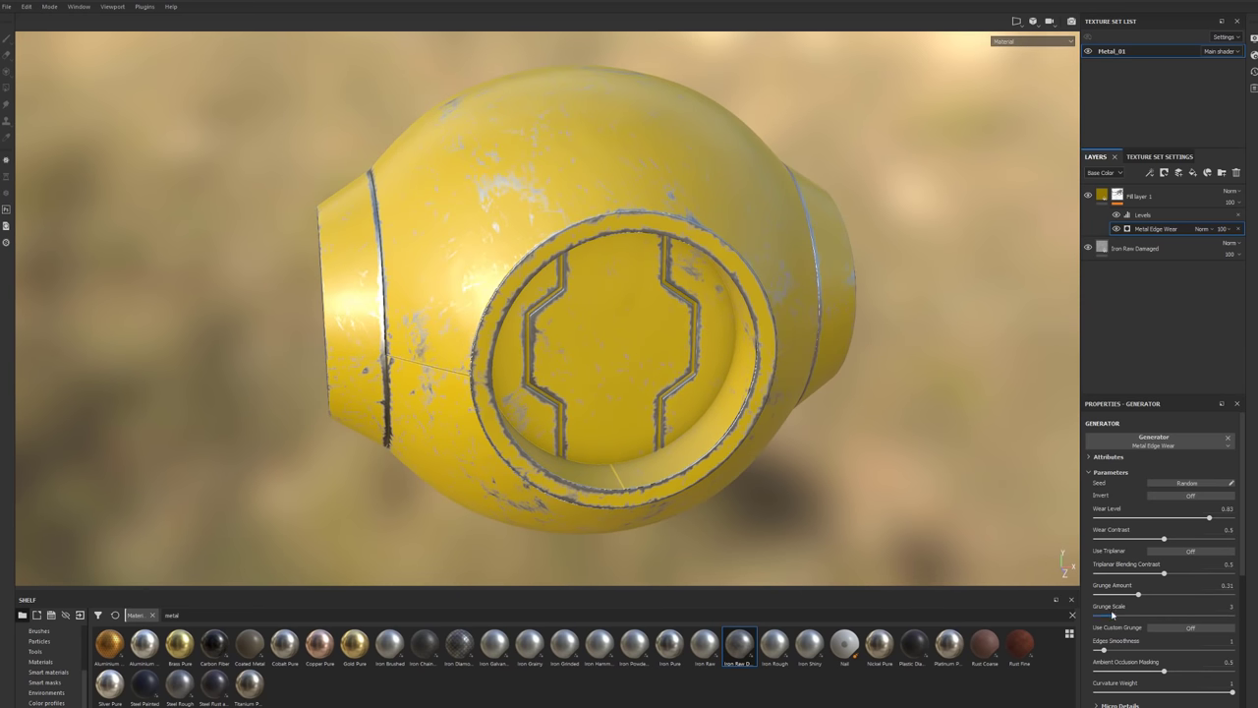
pyautogui.moveTo(1115, 617); pyautogui.dragTo(1236, 621)
pyautogui.keyDown('alt'); pyautogui.moveTo(1052, 586); pyautogui.dragTo(541, 279); pyautogui.keyUp('alt')
pyautogui.moveTo(1232, 616); pyautogui.dragTo(1094, 615)
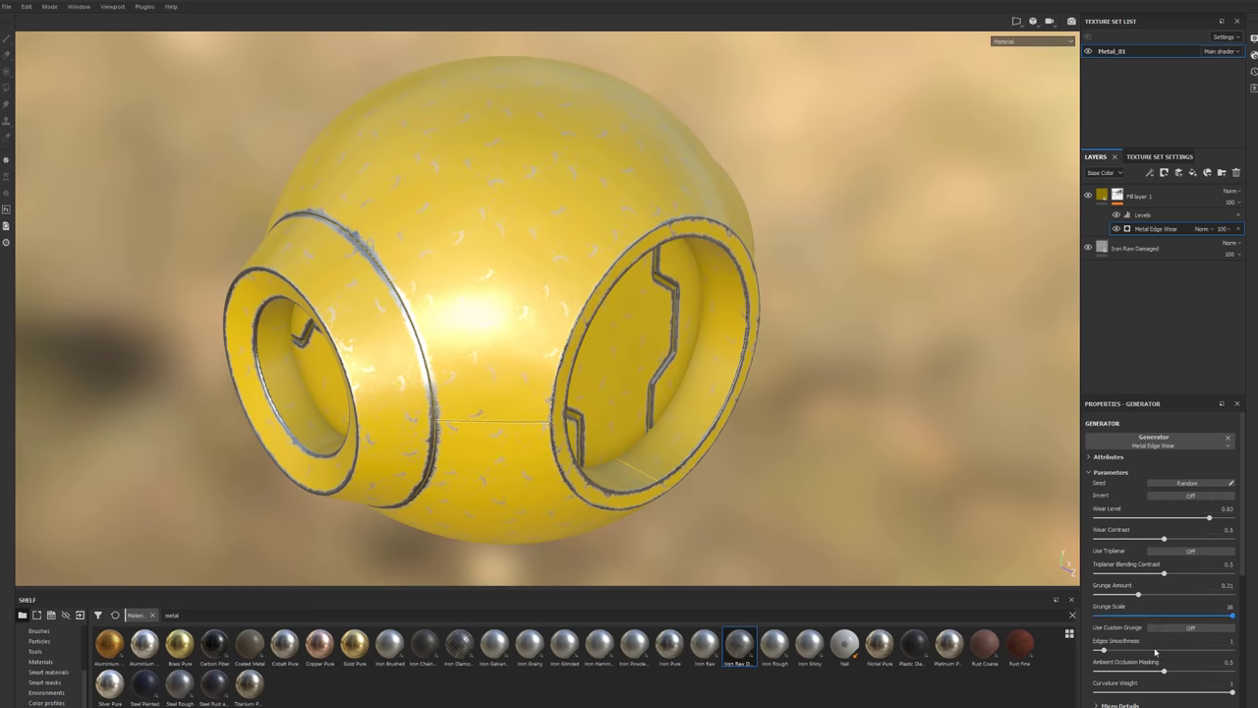
pyautogui.keyDown('alt'); pyautogui.moveTo(924, 491); pyautogui.dragTo(863, 484); pyautogui.keyUp('alt')
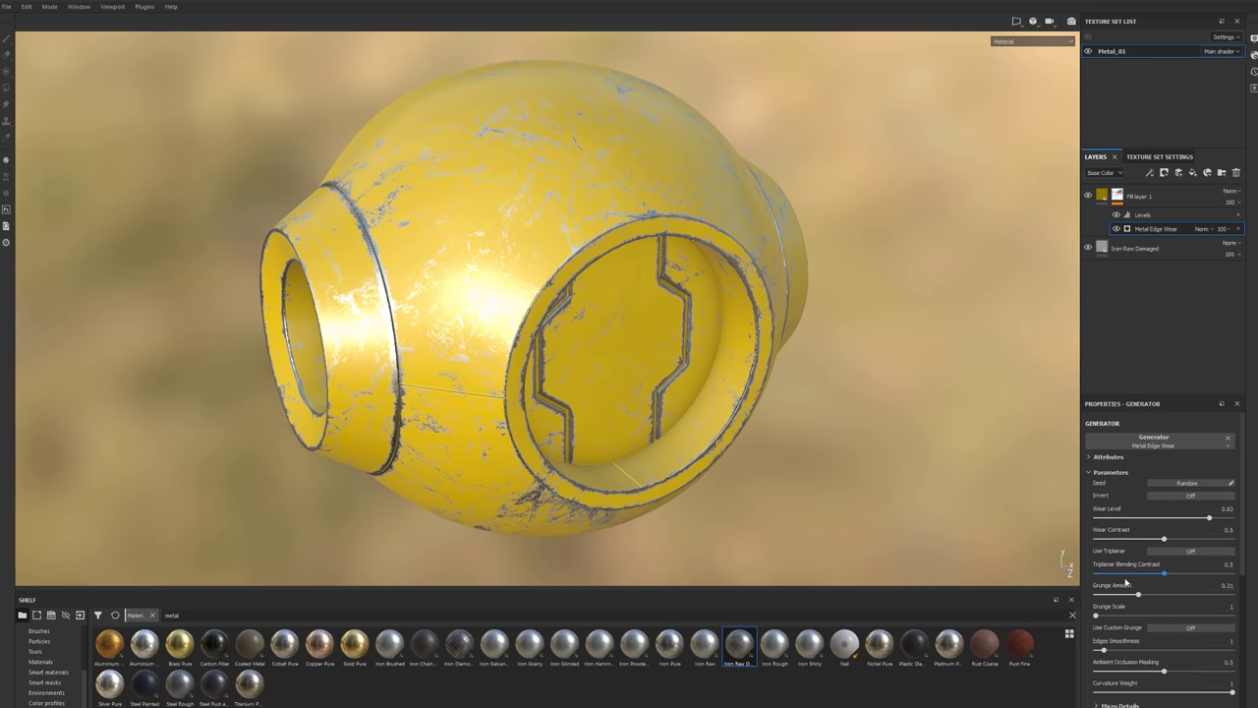
pyautogui.moveTo(1098, 616); pyautogui.dragTo(1106, 617)
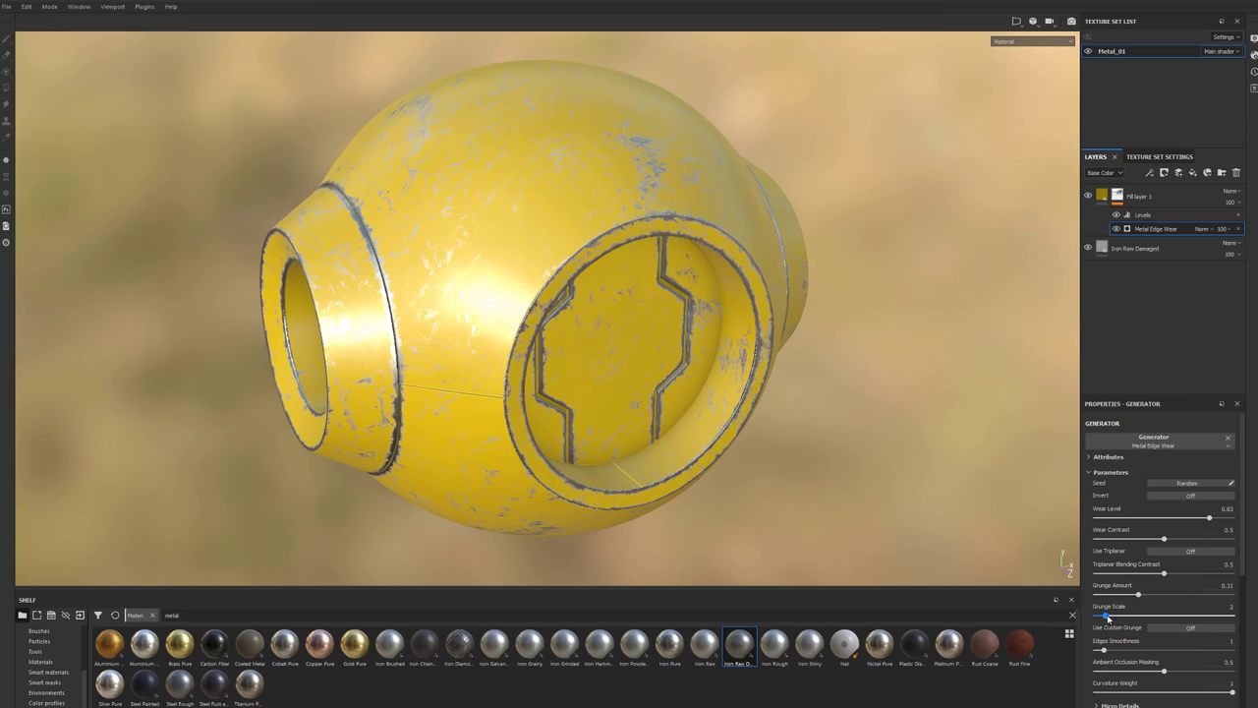
pyautogui.keyDown('alt'); pyautogui.moveTo(1018, 554); pyautogui.dragTo(923, 406); pyautogui.keyUp('alt')
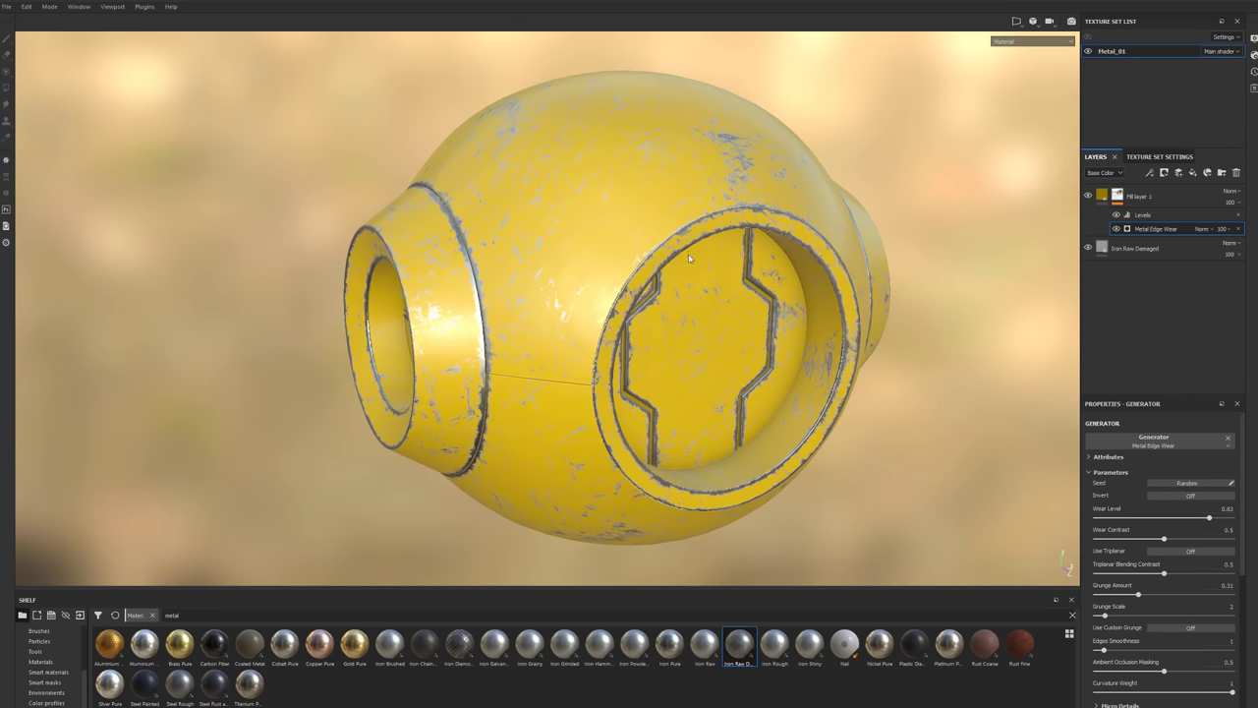
# Increase Curvature Weight to strengthen rim wear, then inspect the sphere from around.
pyautogui.scroll(-2, 1102, 617)
pyautogui.moveTo(1111, 588); pyautogui.dragTo(1127, 590)
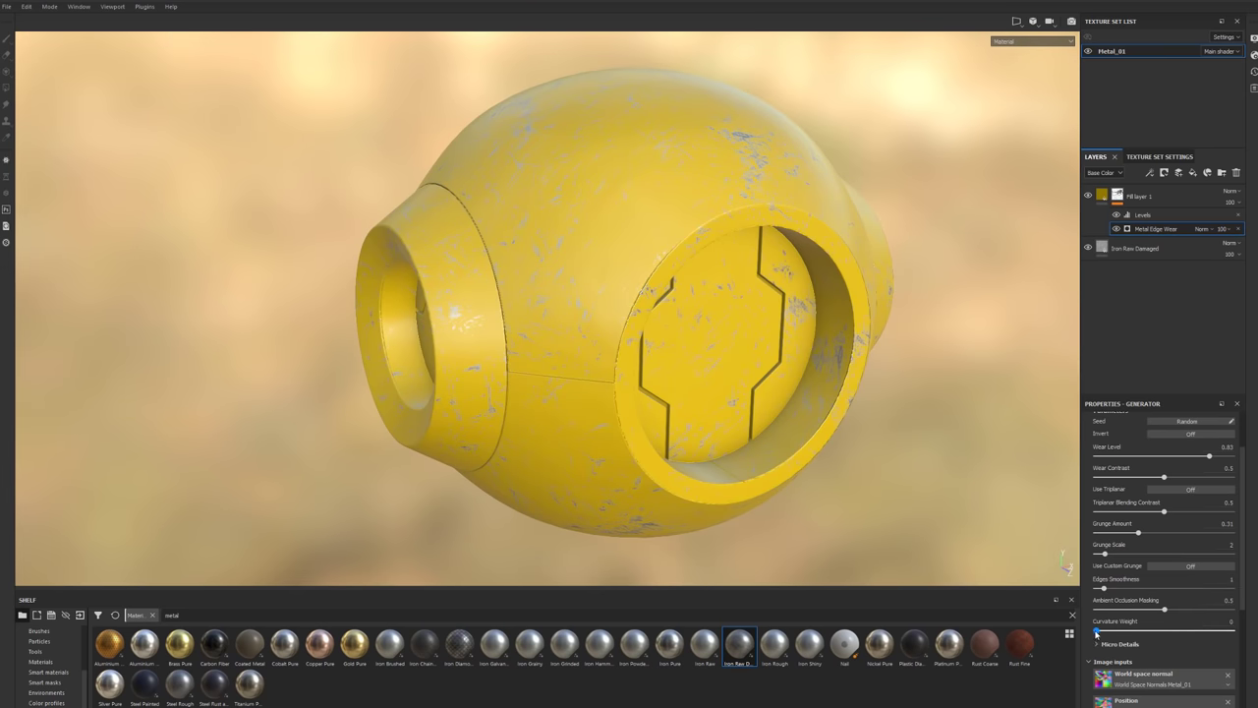
pyautogui.moveTo(1097, 631); pyautogui.dragTo(1236, 634)
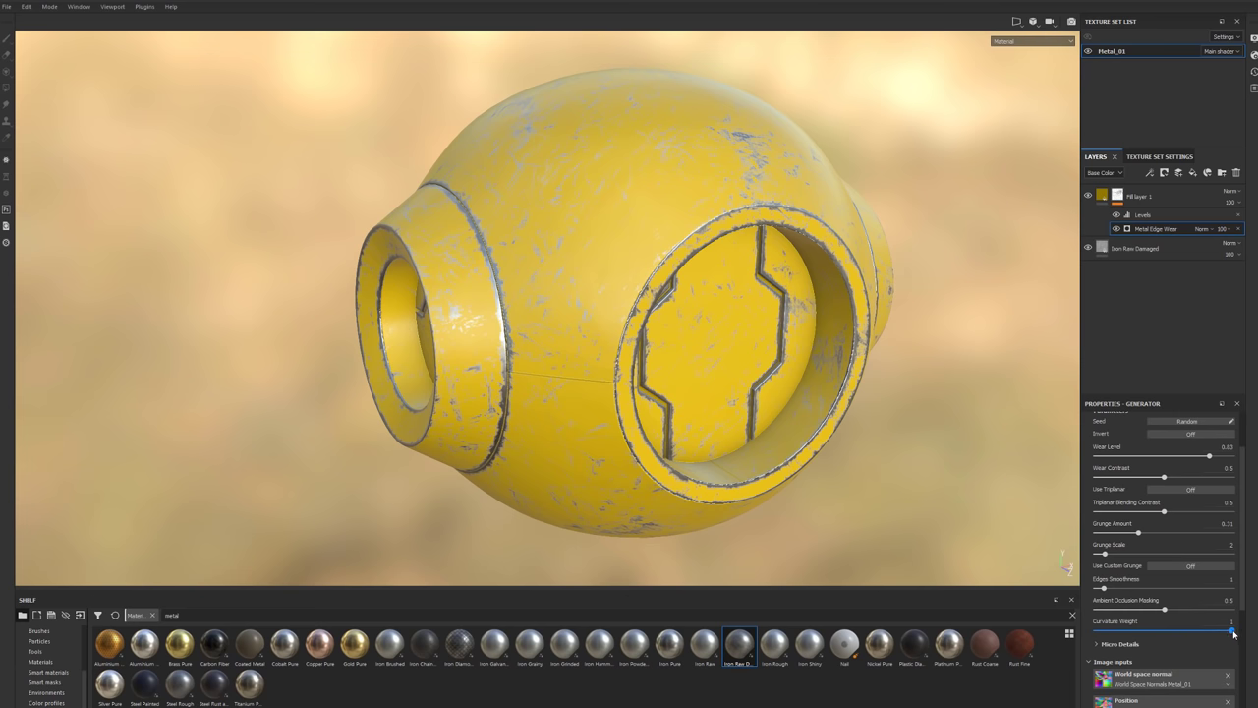
pyautogui.keyDown('alt'); pyautogui.moveTo(926, 450); pyautogui.dragTo(727, 462); pyautogui.keyUp('alt')
pyautogui.moveTo(727, 462)
pyautogui.keyDown('shift'); pyautogui.mouseDown(button='right')
pyautogui.moveTo(678, 460)
pyautogui.moveTo(725, 460)
pyautogui.mouseUp(button='right'); pyautogui.keyUp('shift')
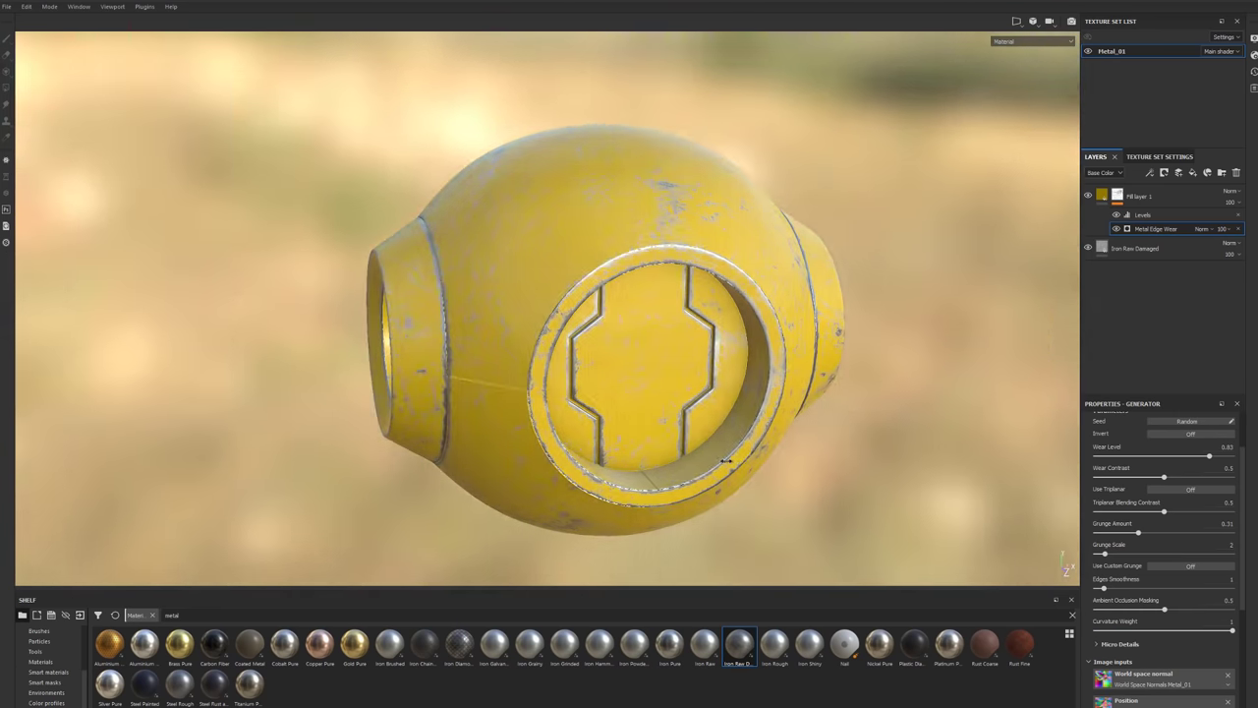
pyautogui.keyDown('alt'); pyautogui.moveTo(725, 460); pyautogui.dragTo(750, 319); pyautogui.keyUp('alt')
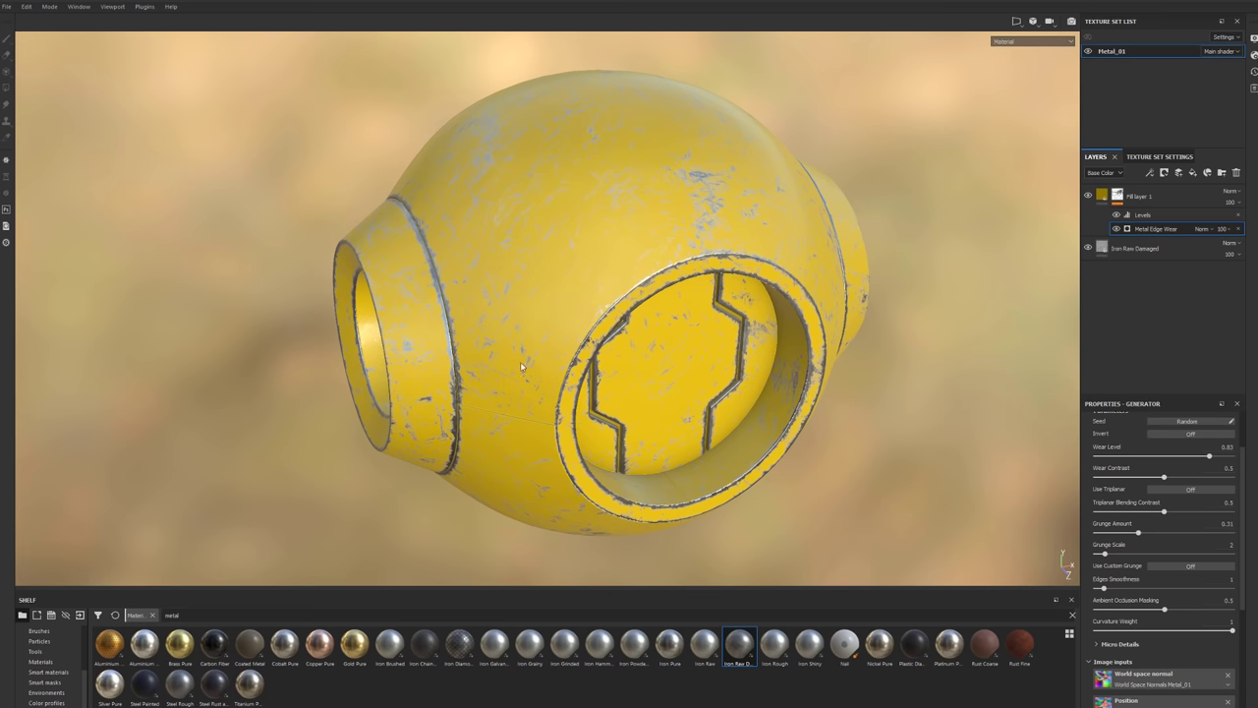
pyautogui.keyDown('alt'); pyautogui.moveTo(739, 210); pyautogui.dragTo(845, 349); pyautogui.keyUp('alt')
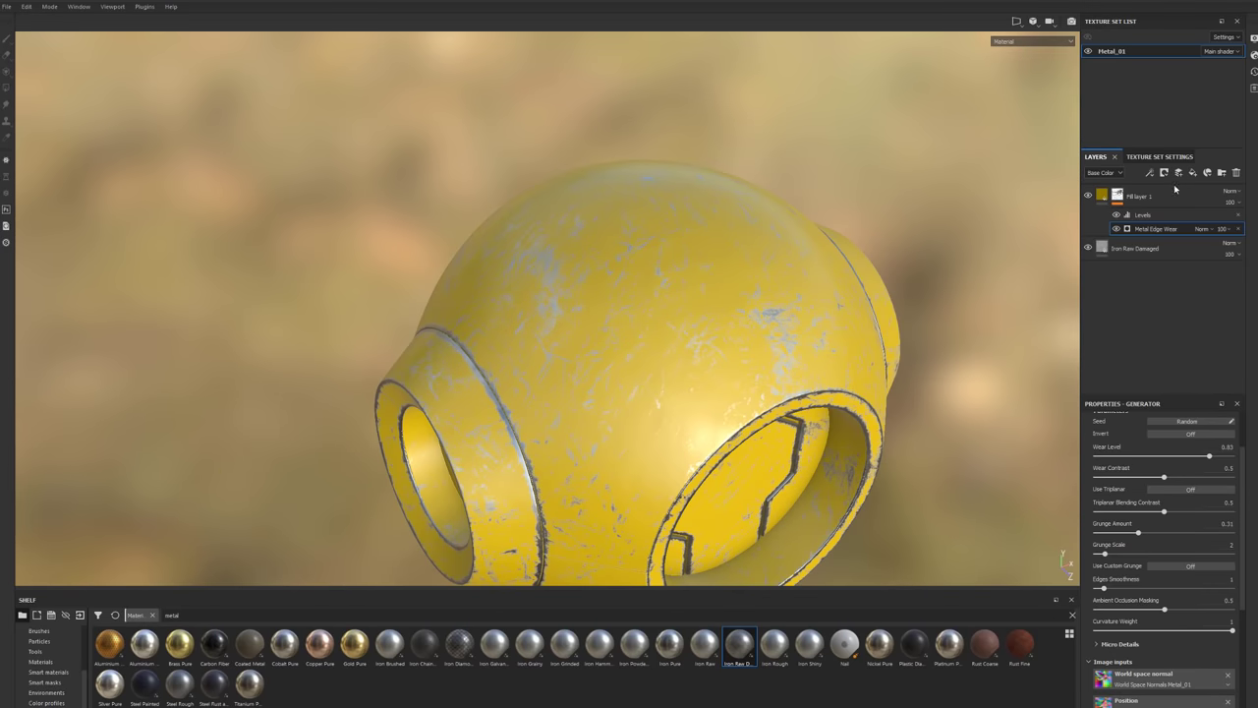
pyautogui.keyDown('alt'); pyautogui.moveTo(705, 358); pyautogui.dragTo(574, 406); pyautogui.keyUp('alt')
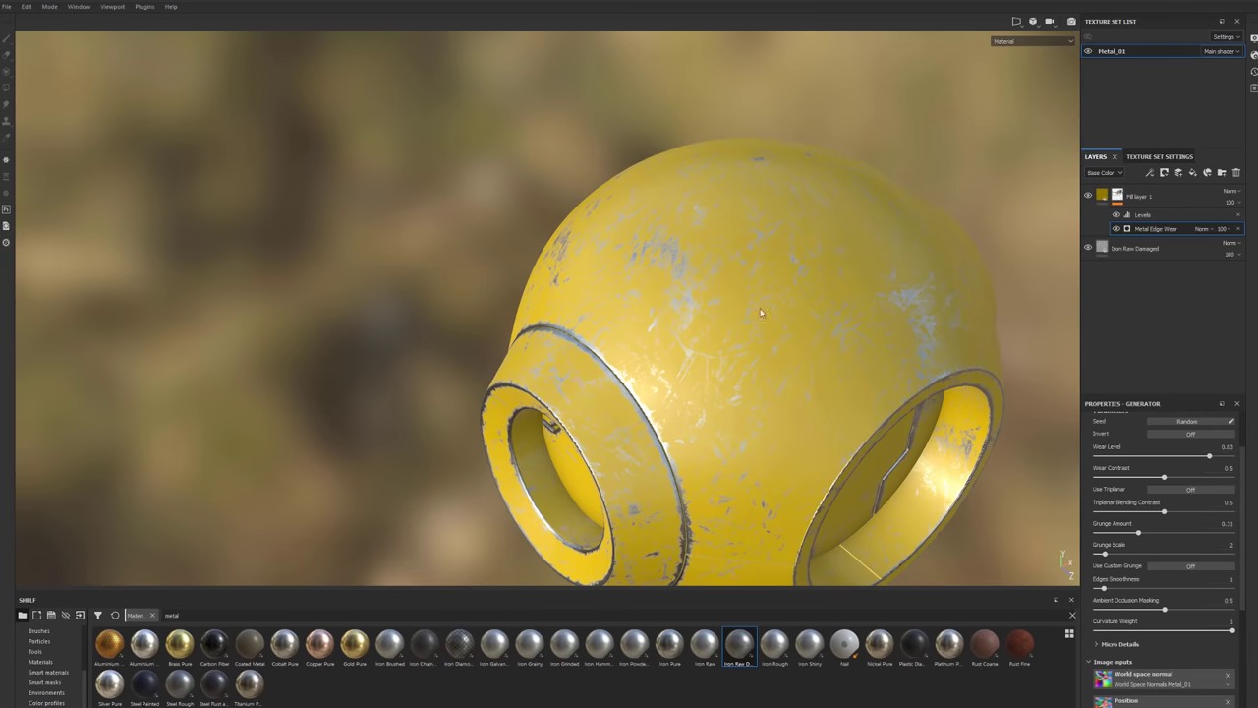
pyautogui.moveTo(811, 252)
pyautogui.keyDown('alt'); pyautogui.mouseDown()
pyautogui.moveTo(687, 286)
pyautogui.moveTo(831, 300)
pyautogui.moveTo(643, 289)
pyautogui.moveTo(867, 354)
pyautogui.moveTo(659, 317)
pyautogui.moveTo(601, 281)
pyautogui.moveTo(650, 319)
pyautogui.moveTo(623, 343)
pyautogui.moveTo(656, 328)
pyautogui.moveTo(629, 350)
pyautogui.moveTo(675, 335)
pyautogui.moveTo(600, 335)
pyautogui.moveTo(612, 342)
pyautogui.moveTo(579, 284)
pyautogui.moveTo(627, 310)
pyautogui.mouseUp(); pyautogui.keyUp('alt')
# Add a Paint effect to Fill layer 1's mask.
pyautogui.click(1118, 197)
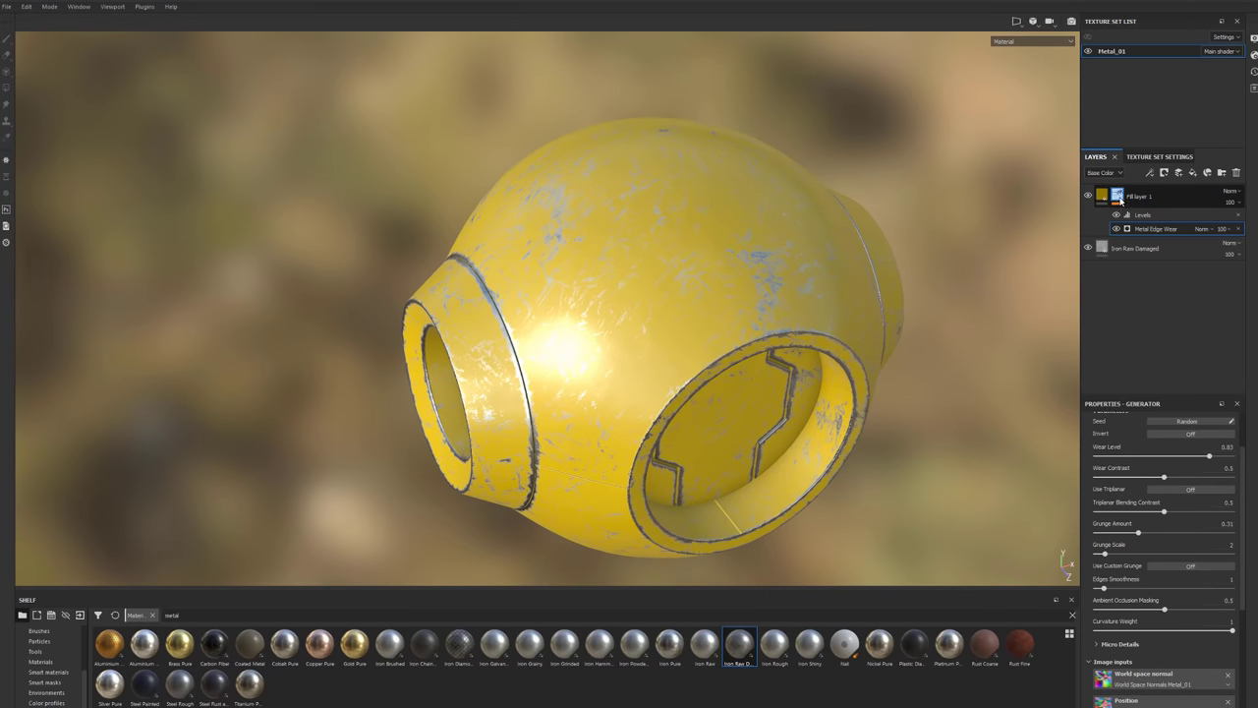
pyautogui.rightClick(1123, 199)
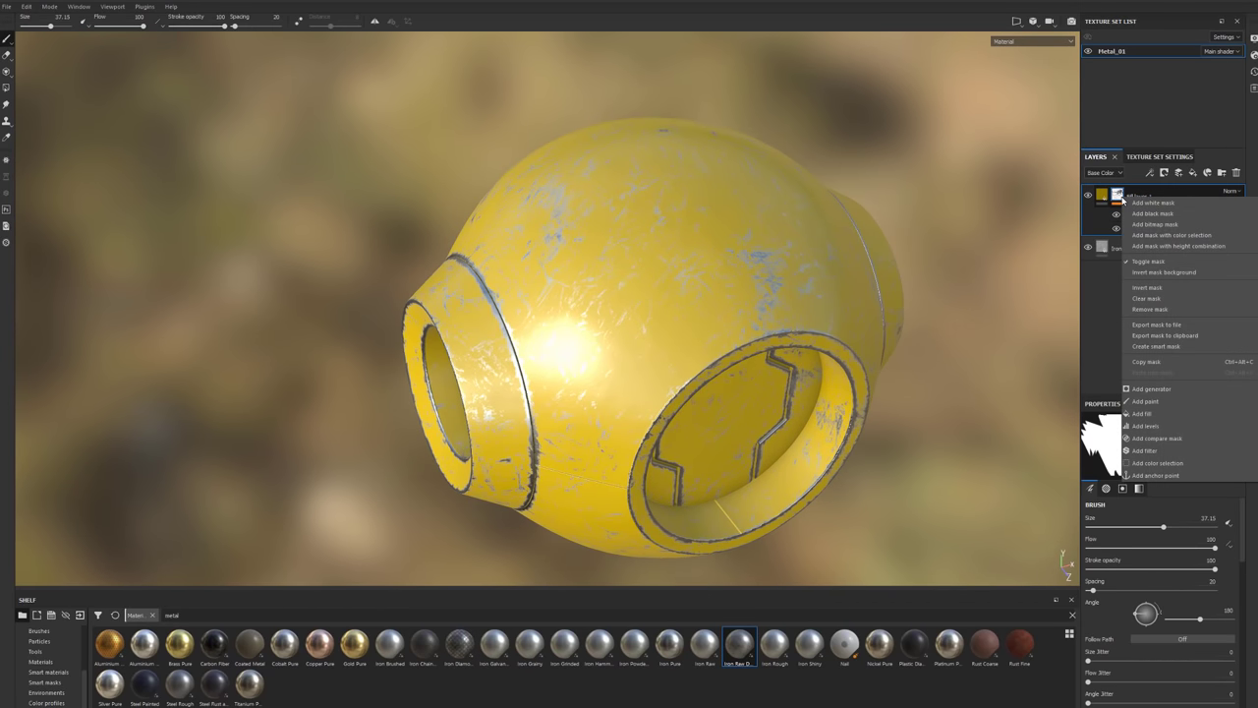
pyautogui.click(1146, 401)
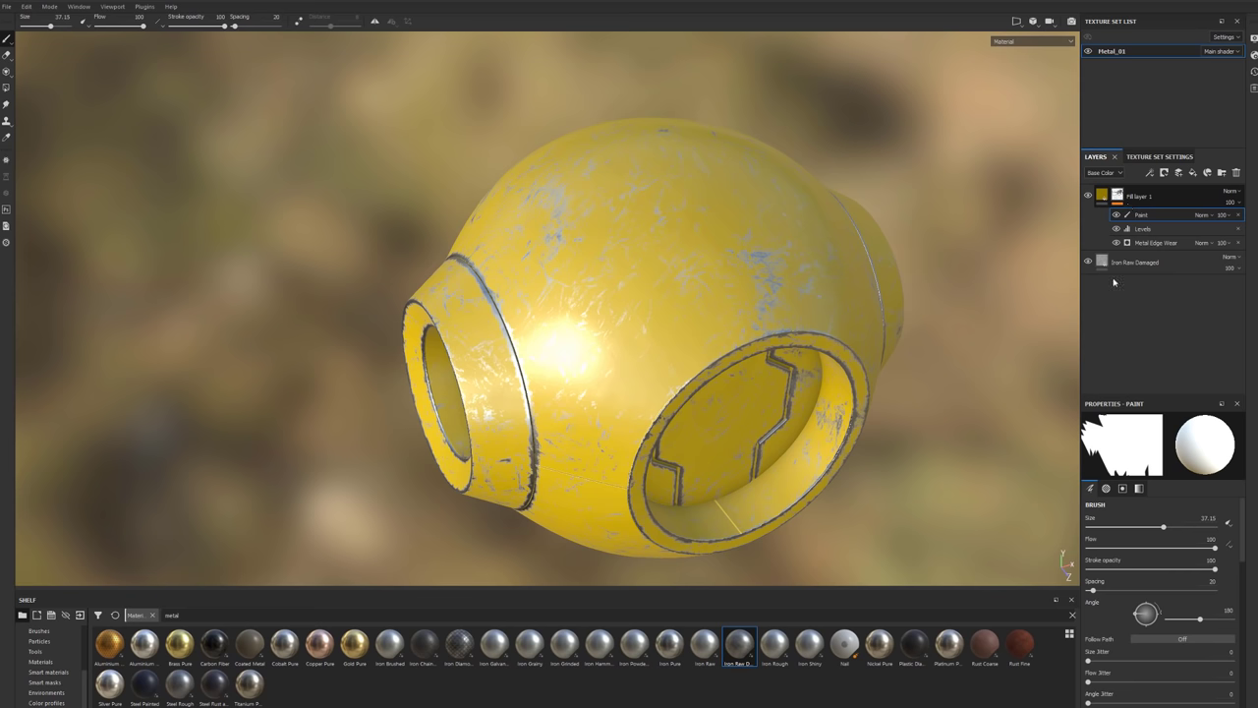
# Keep the Paint effect's name unchanged, then delete it from the mask.
pyautogui.keyDown('alt'); pyautogui.moveTo(598, 261); pyautogui.dragTo(675, 239); pyautogui.keyUp('alt')
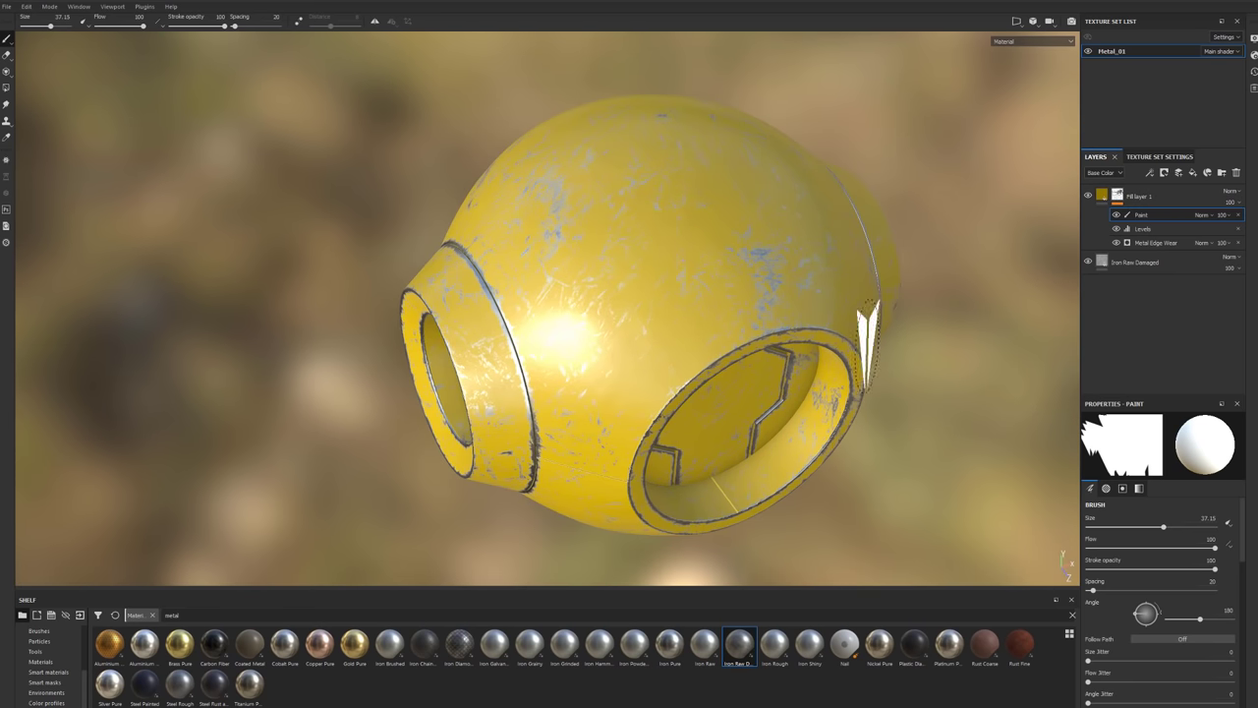
pyautogui.doubleClick(1141, 216)
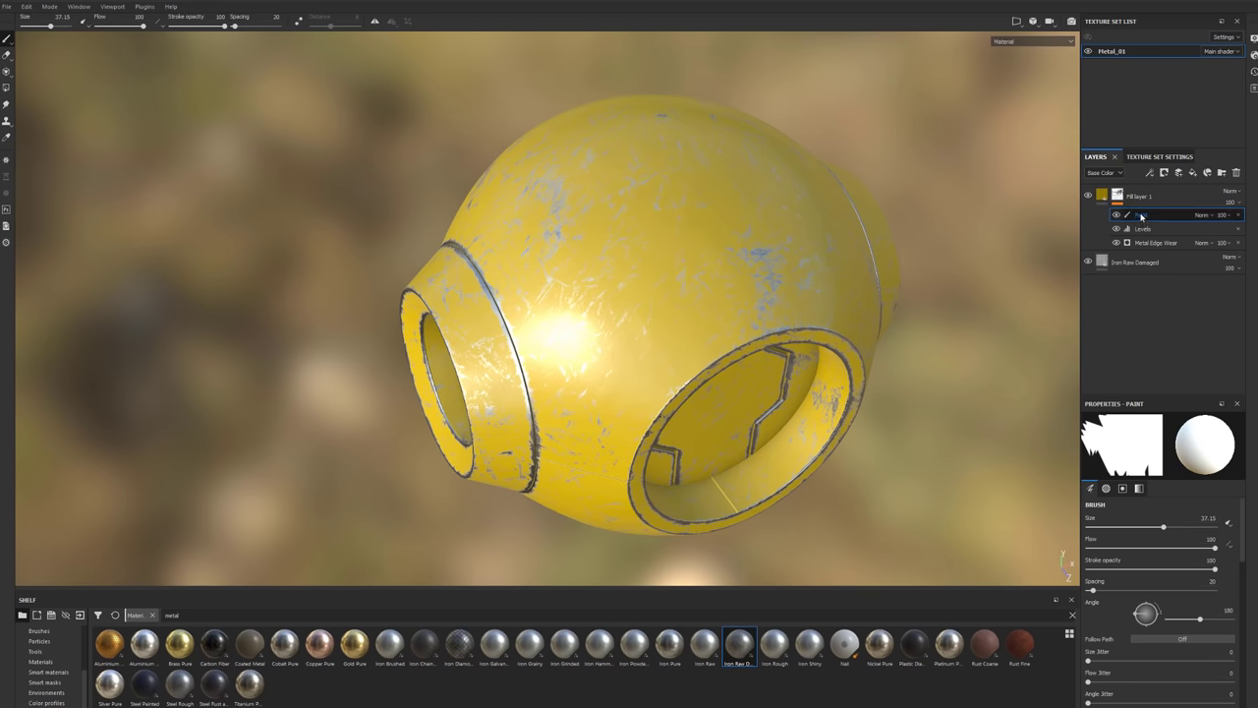
pyautogui.press('Return')
pyautogui.keyDown('alt'); pyautogui.moveTo(632, 282); pyautogui.dragTo(642, 339, button='right'); pyautogui.keyUp('alt')
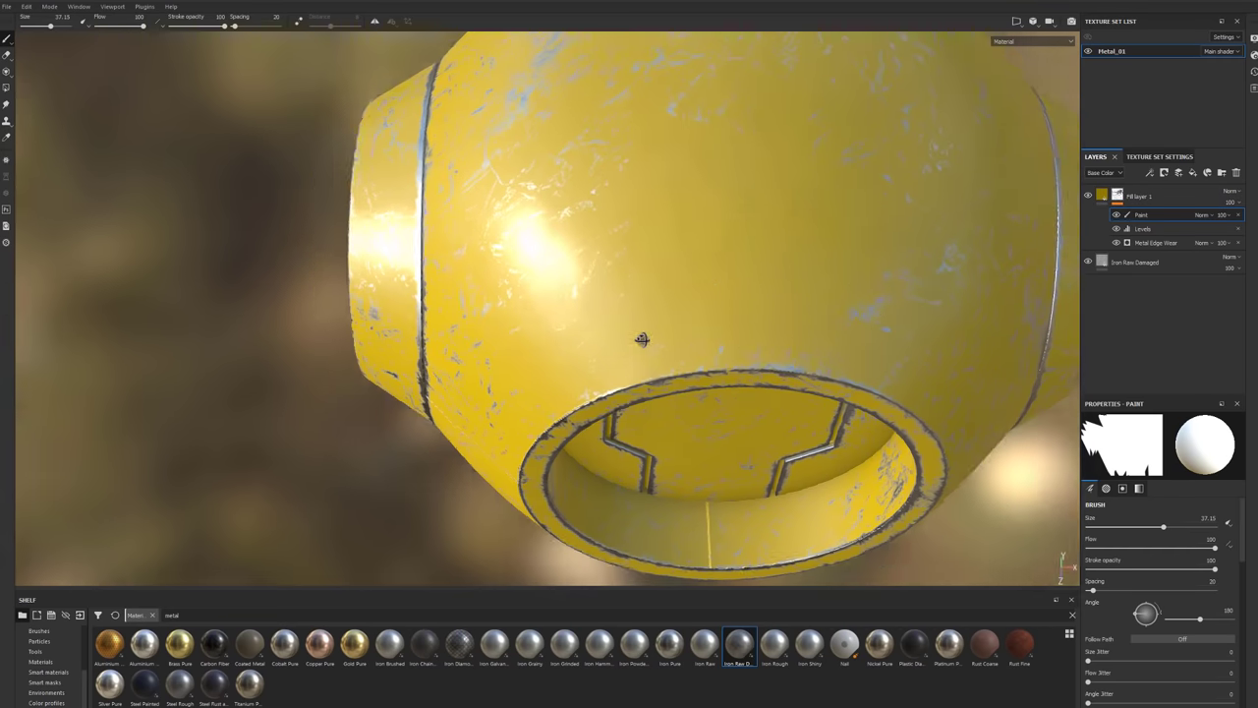
pyautogui.keyDown('alt'); pyautogui.moveTo(642, 339); pyautogui.dragTo(800, 309); pyautogui.keyUp('alt')
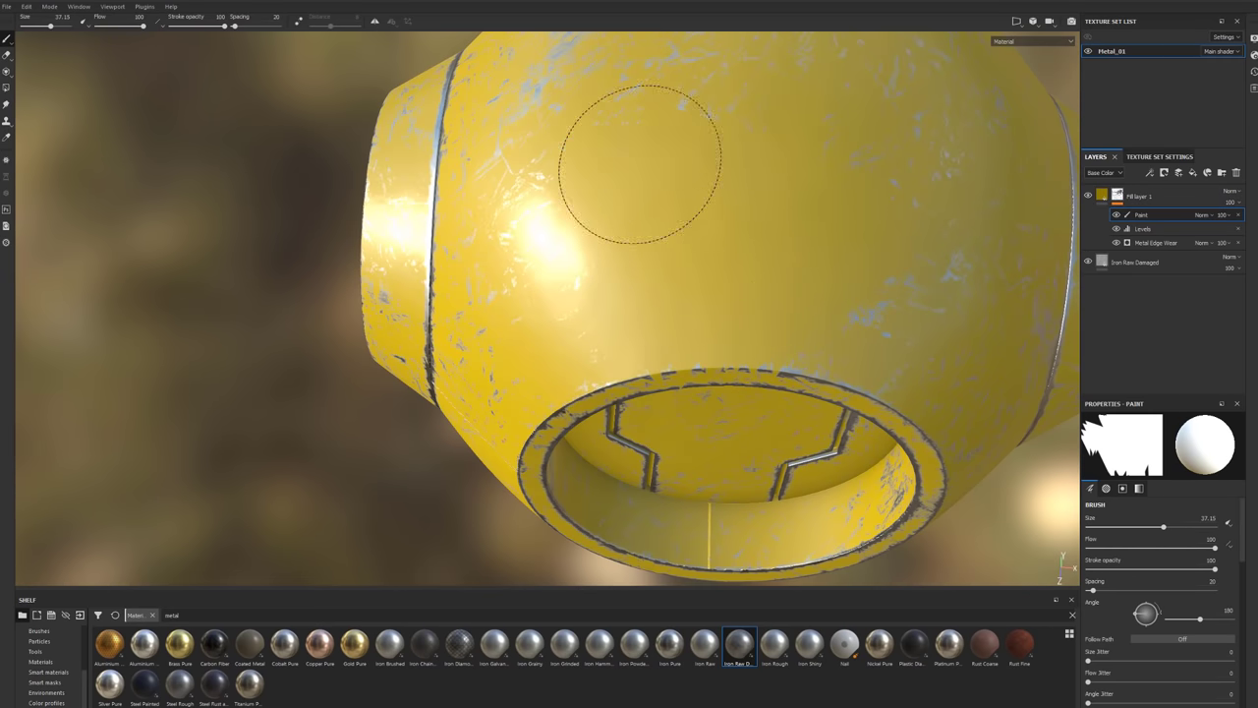
pyautogui.press('ctrl')
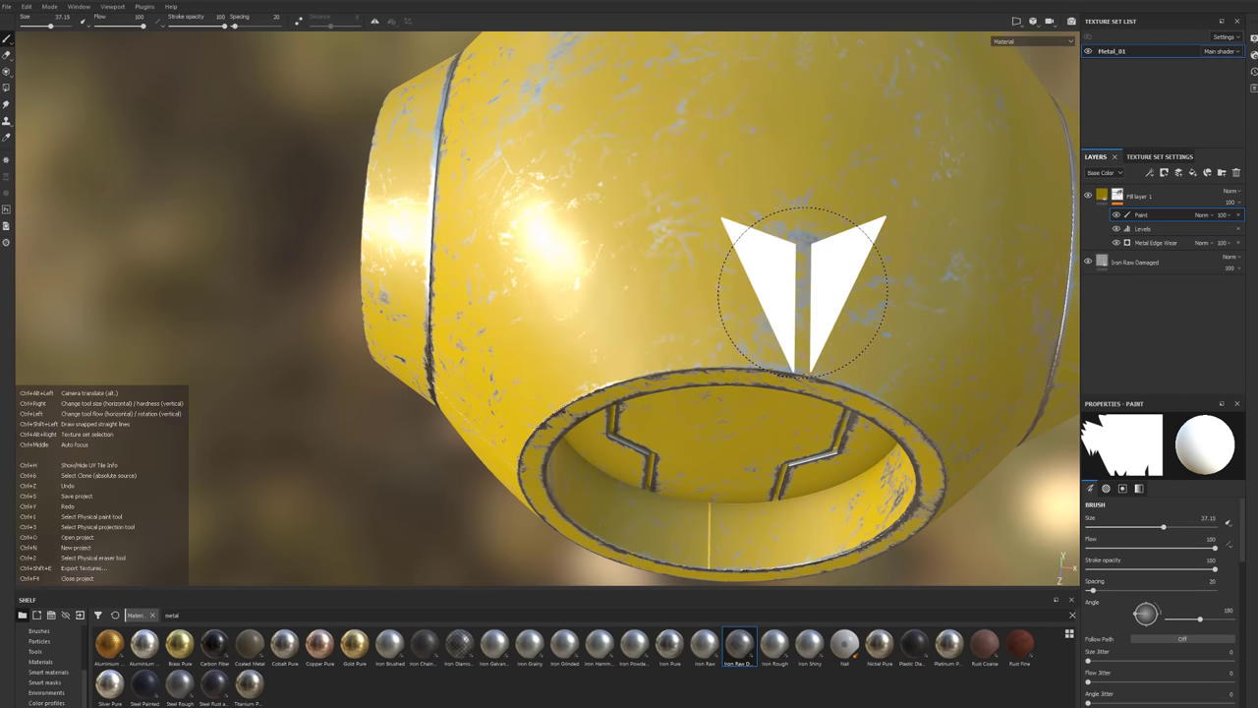
pyautogui.moveTo(716, 219)
pyautogui.keyDown('alt'); pyautogui.mouseDown()
pyautogui.moveTo(822, 239)
pyautogui.moveTo(733, 230)
pyautogui.moveTo(717, 168)
pyautogui.mouseUp(); pyautogui.keyUp('alt')
pyautogui.press('Delete')
# Add a new Paint effect above Levels and give its brush the Alpha Dirt 03 alpha.
pyautogui.rightClick(1149, 215)
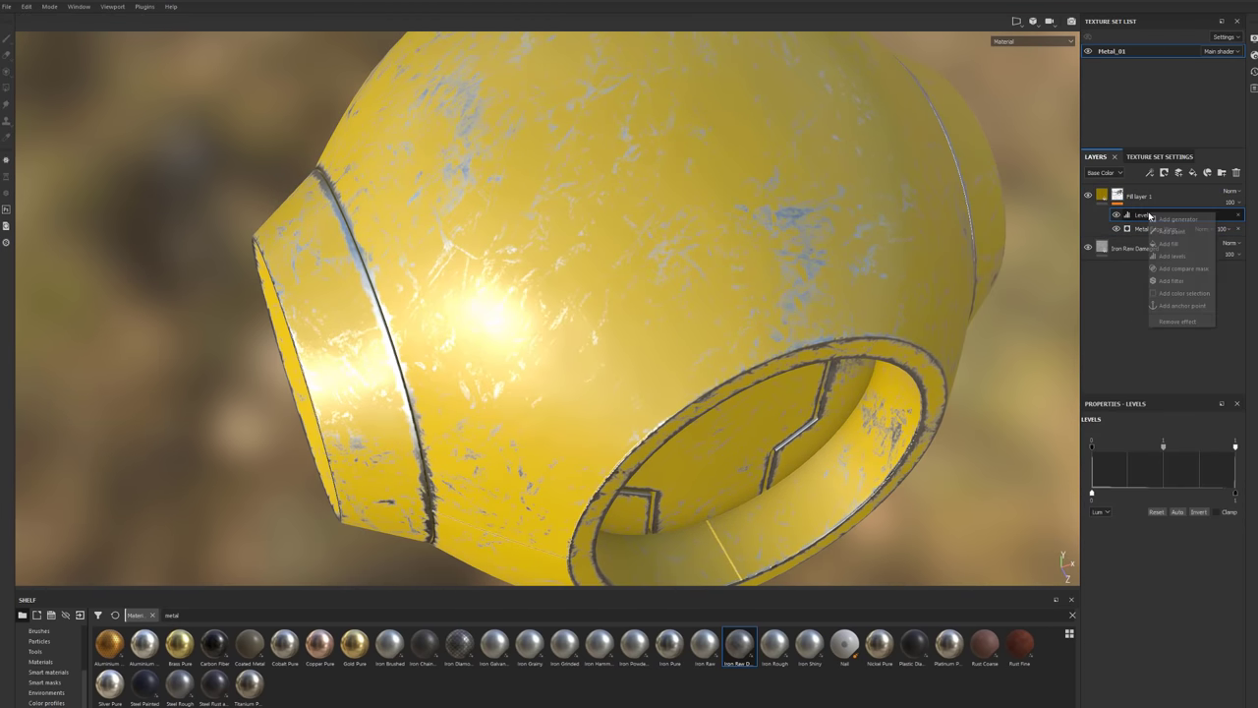
pyautogui.click(1171, 231)
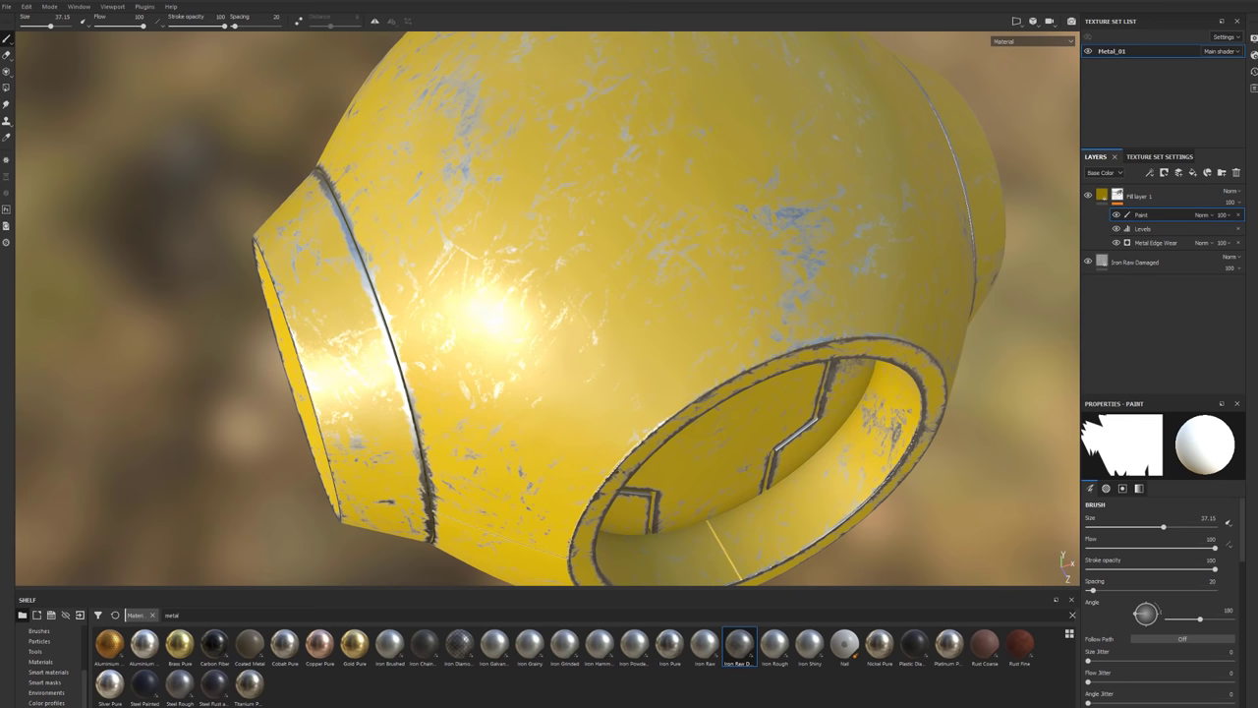
pyautogui.scroll(-5, 1241, 613)
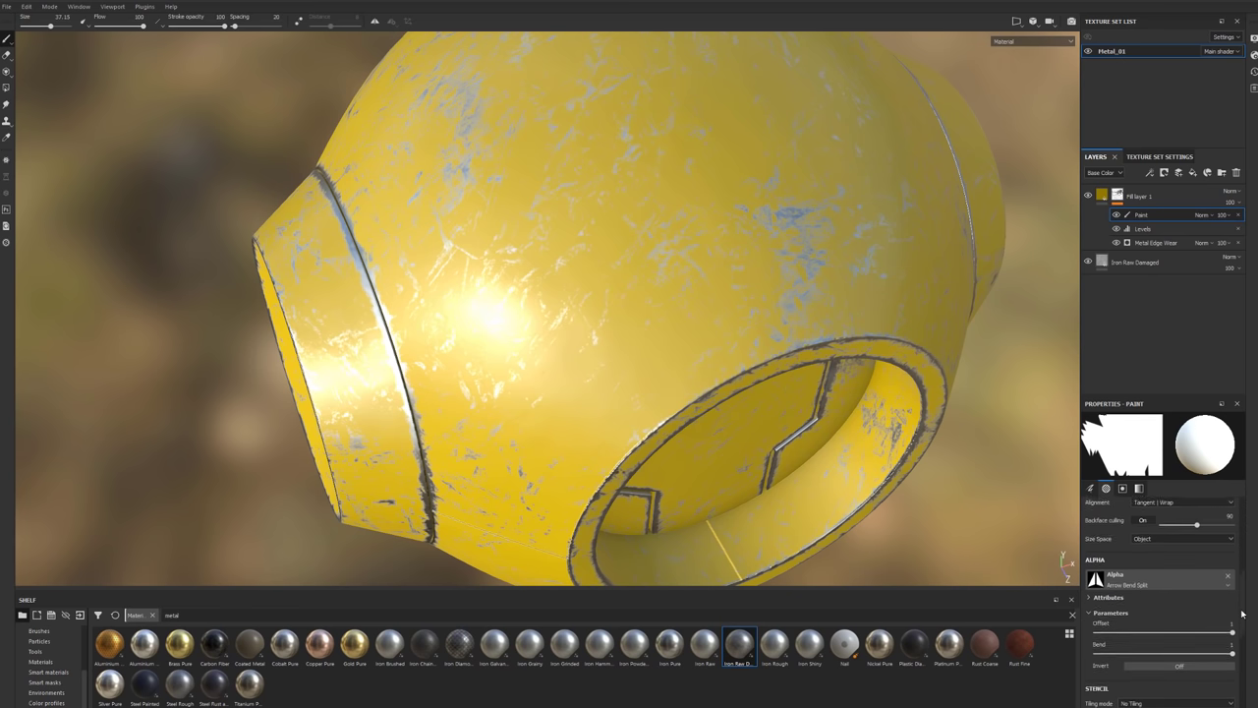
pyautogui.scroll(-1, 1241, 613)
pyautogui.click(1226, 573)
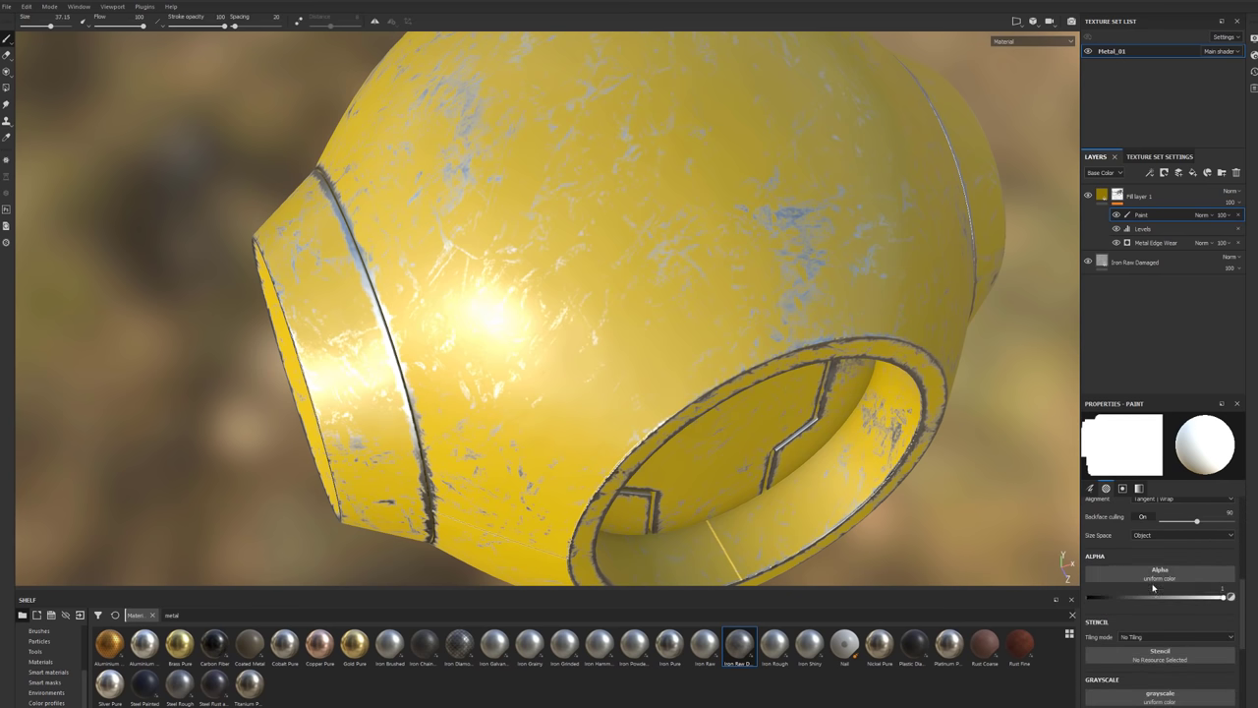
pyautogui.click(1145, 572)
pyautogui.click(1189, 620)
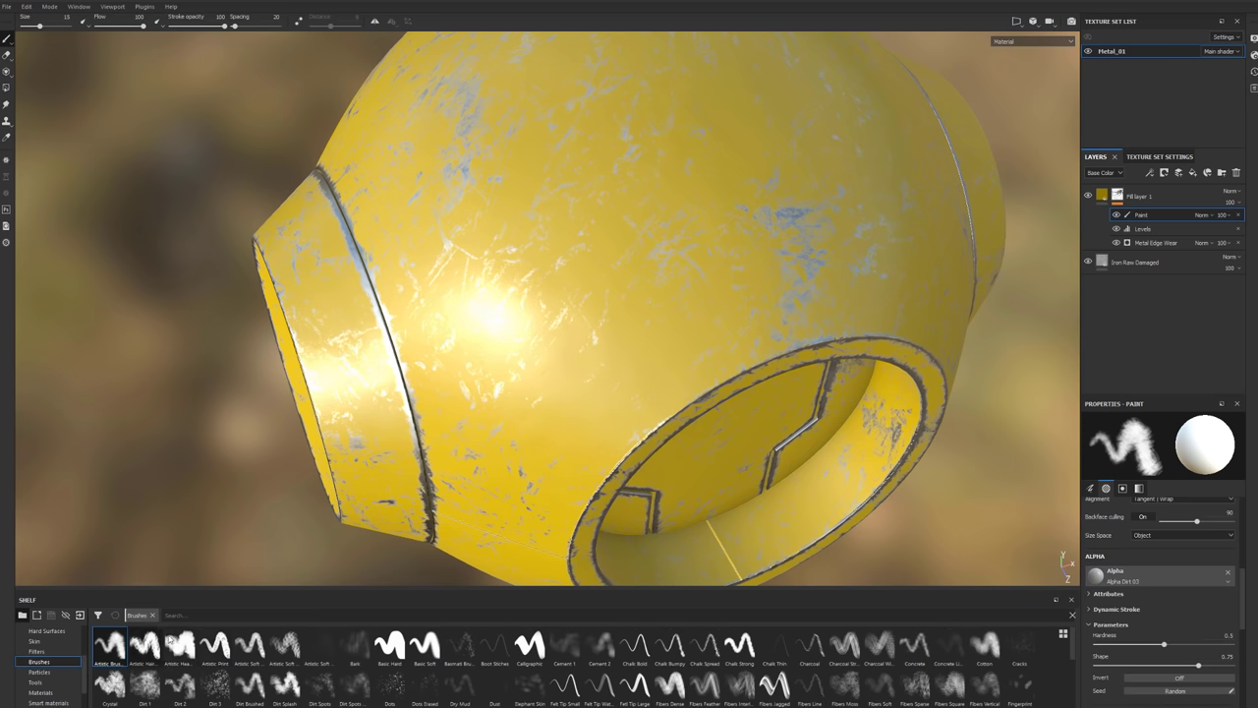
# Load the Dirt 3 brush preset and enlarge it to about 50.
pyautogui.click(222, 691)
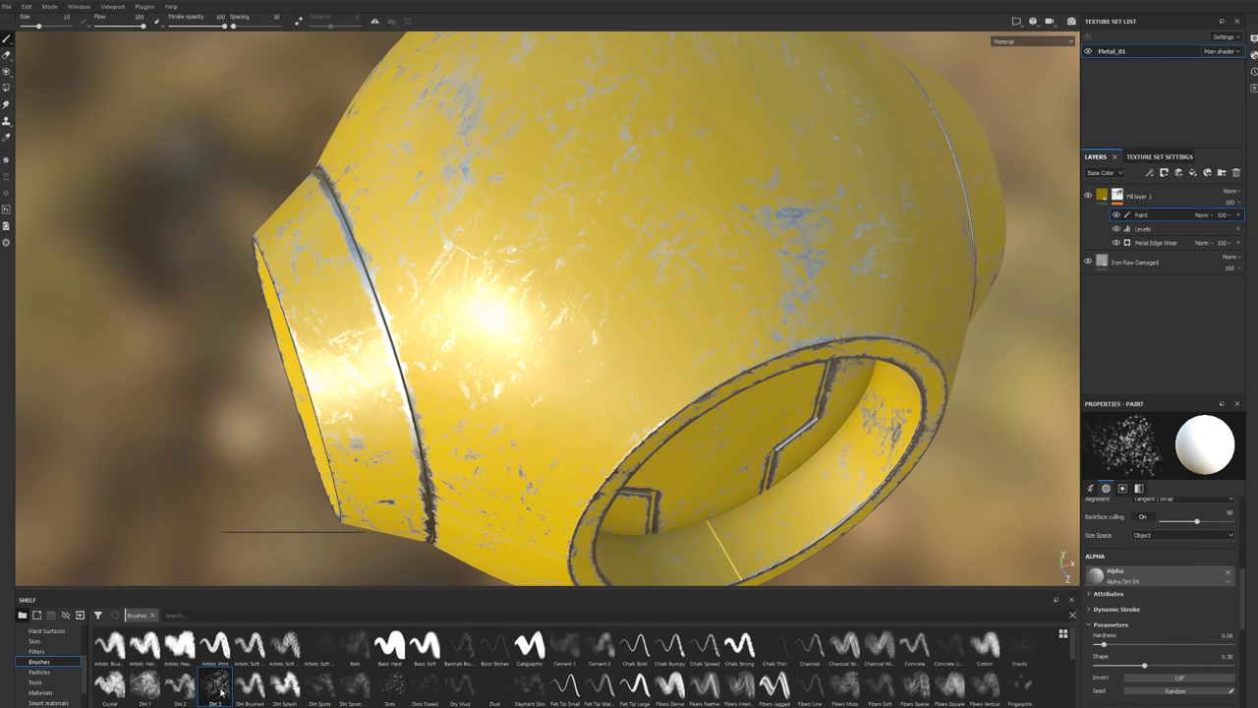
pyautogui.moveTo(222, 691)
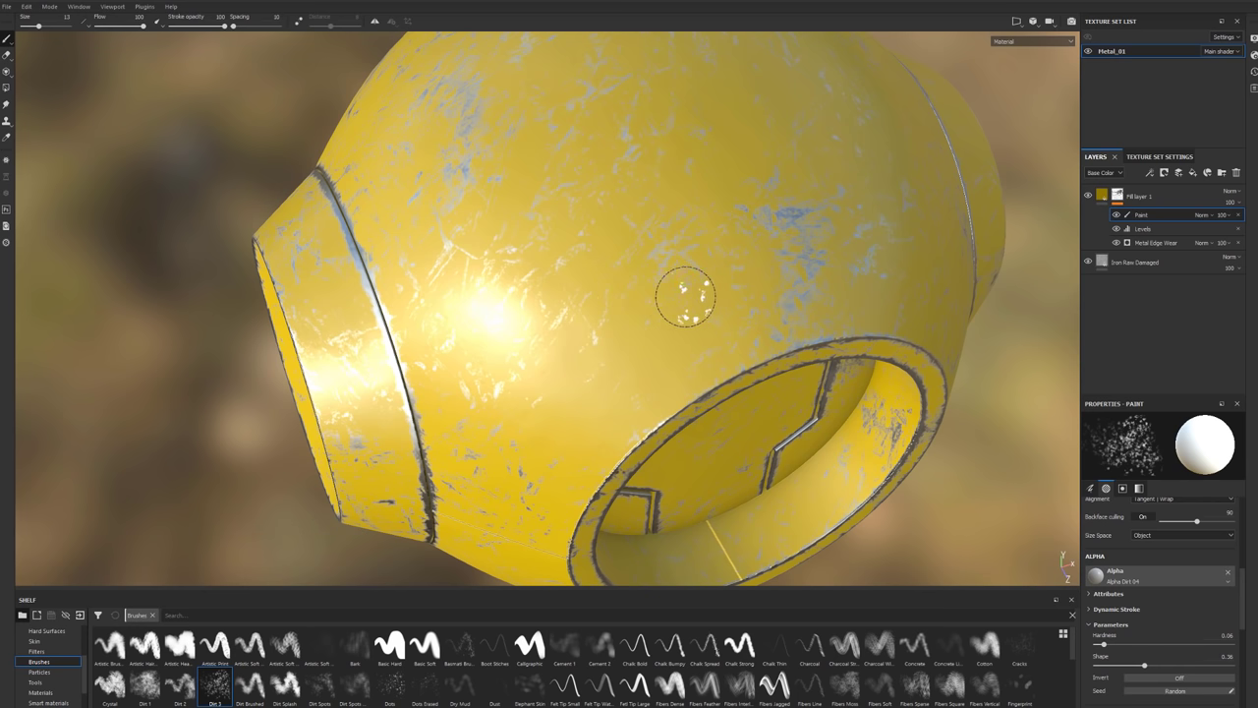
pyautogui.keyDown('alt'); pyautogui.moveTo(691, 291); pyautogui.dragTo(666, 304); pyautogui.keyUp('alt')
pyautogui.keyDown('ctrl'); pyautogui.moveTo(667, 303); pyautogui.dragTo(702, 304, button='right'); pyautogui.keyUp('ctrl')
pyautogui.keyDown('alt'); pyautogui.moveTo(666, 304); pyautogui.dragTo(629, 305); pyautogui.keyUp('alt')
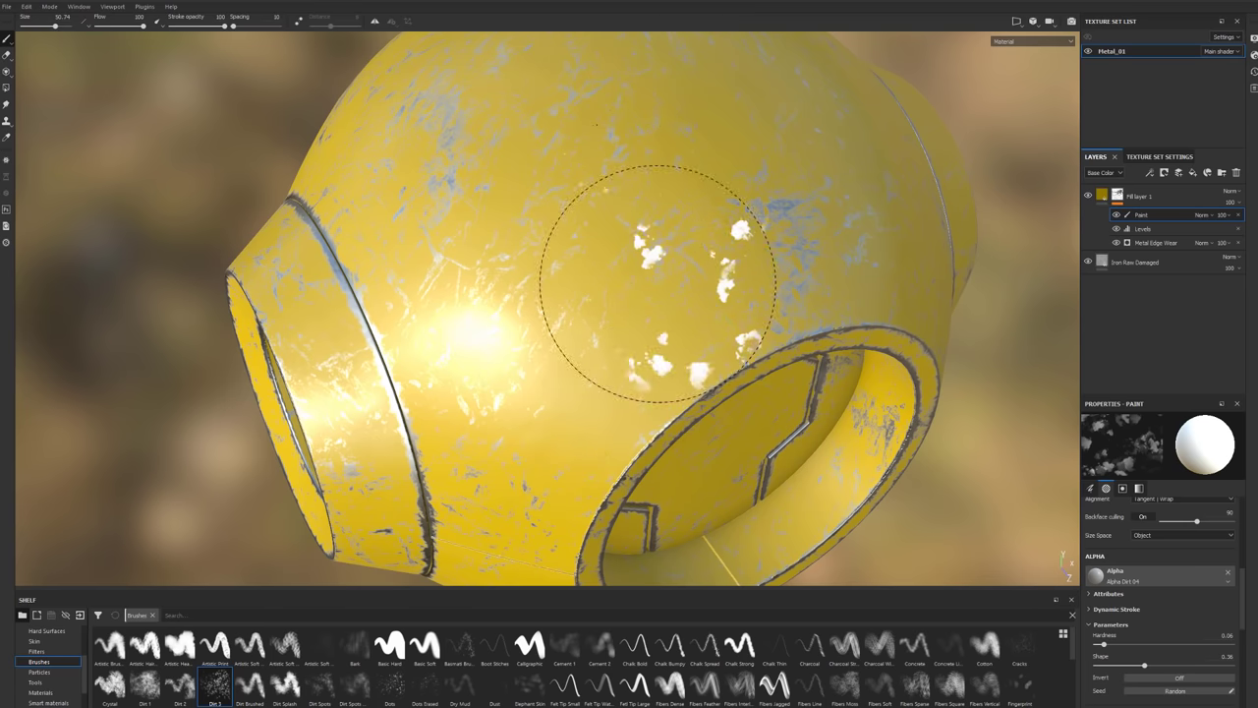
pyautogui.scroll(-5, 1194, 597)
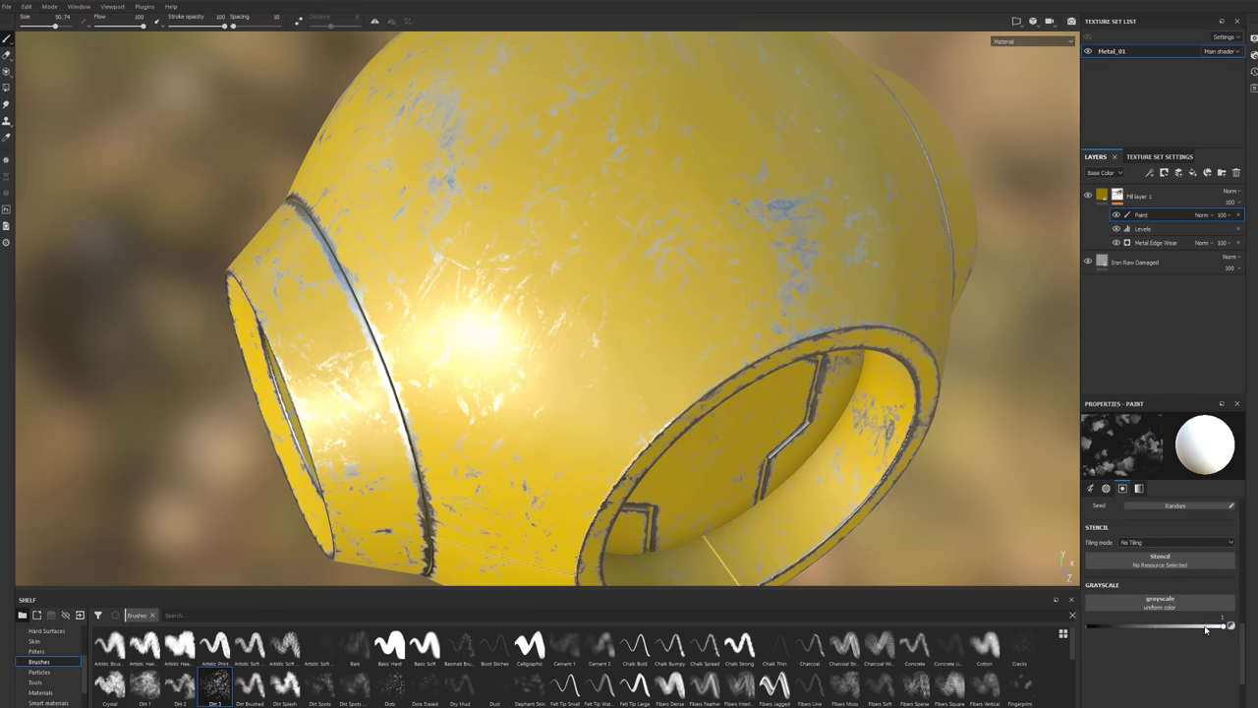
# Set the painting value to black, shrink the brush to about 16.67, and close in on a ring edge.
pyautogui.moveTo(1206, 626); pyautogui.dragTo(1087, 626)
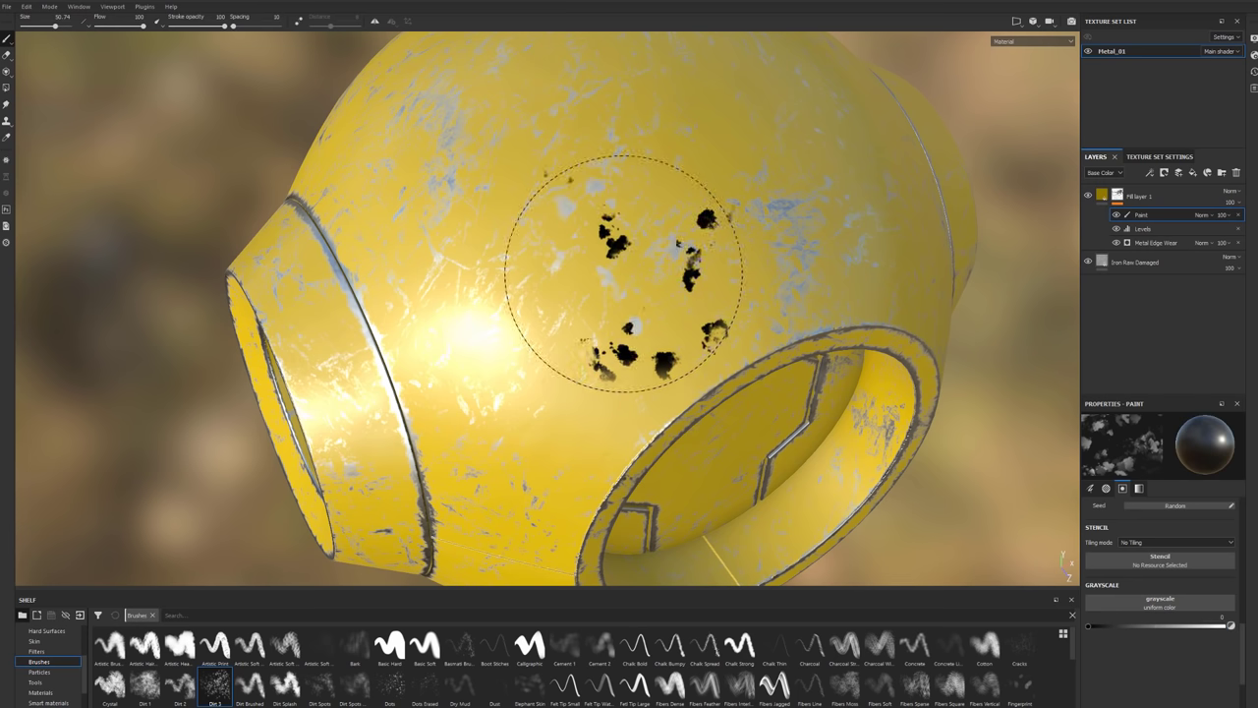
pyautogui.keyDown('alt'); pyautogui.moveTo(624, 273); pyautogui.dragTo(590, 351); pyautogui.keyUp('alt')
pyautogui.press('[')
pyautogui.press('[')
pyautogui.press('[')
pyautogui.press('[')
pyautogui.press('[')
pyautogui.press('[')
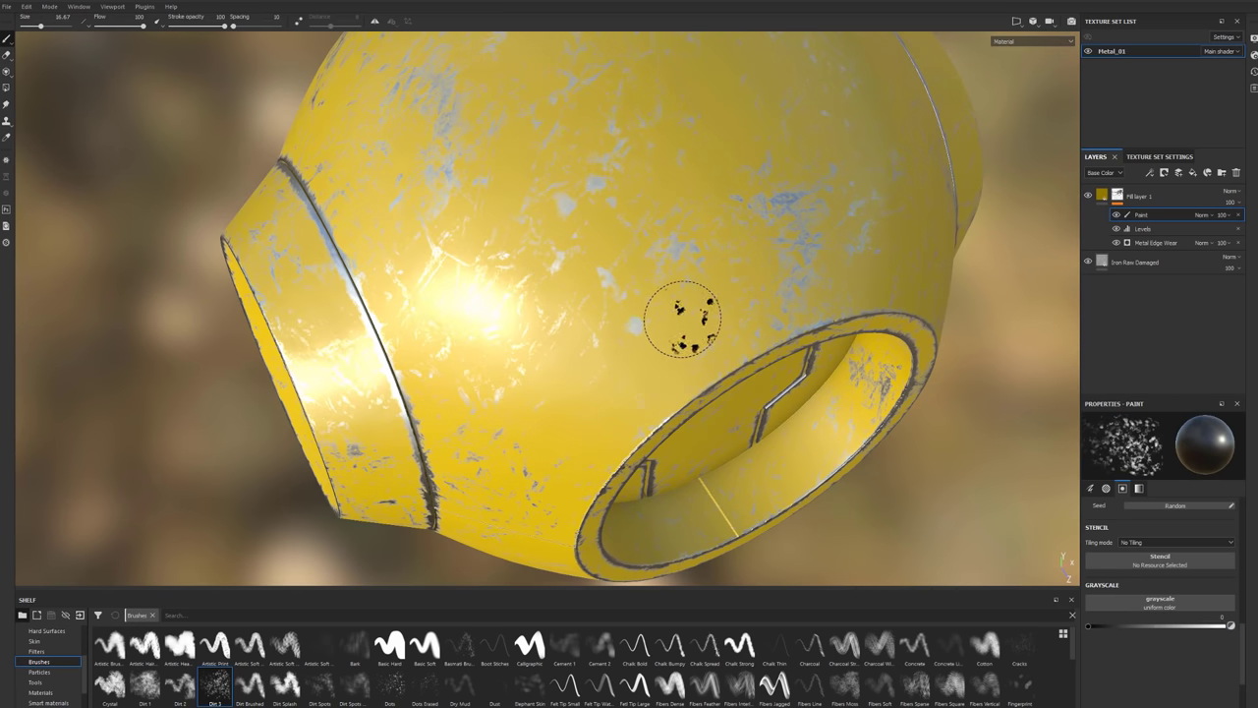
pyautogui.moveTo(631, 390)
pyautogui.keyDown('alt'); pyautogui.mouseDown()
pyautogui.moveTo(565, 473)
pyautogui.moveTo(673, 353)
pyautogui.moveTo(842, 351)
pyautogui.moveTo(678, 437)
pyautogui.moveTo(562, 407)
pyautogui.moveTo(685, 365)
pyautogui.moveTo(662, 427)
pyautogui.moveTo(596, 396)
pyautogui.moveTo(601, 427)
pyautogui.moveTo(698, 388)
pyautogui.mouseUp(); pyautogui.keyUp('alt')
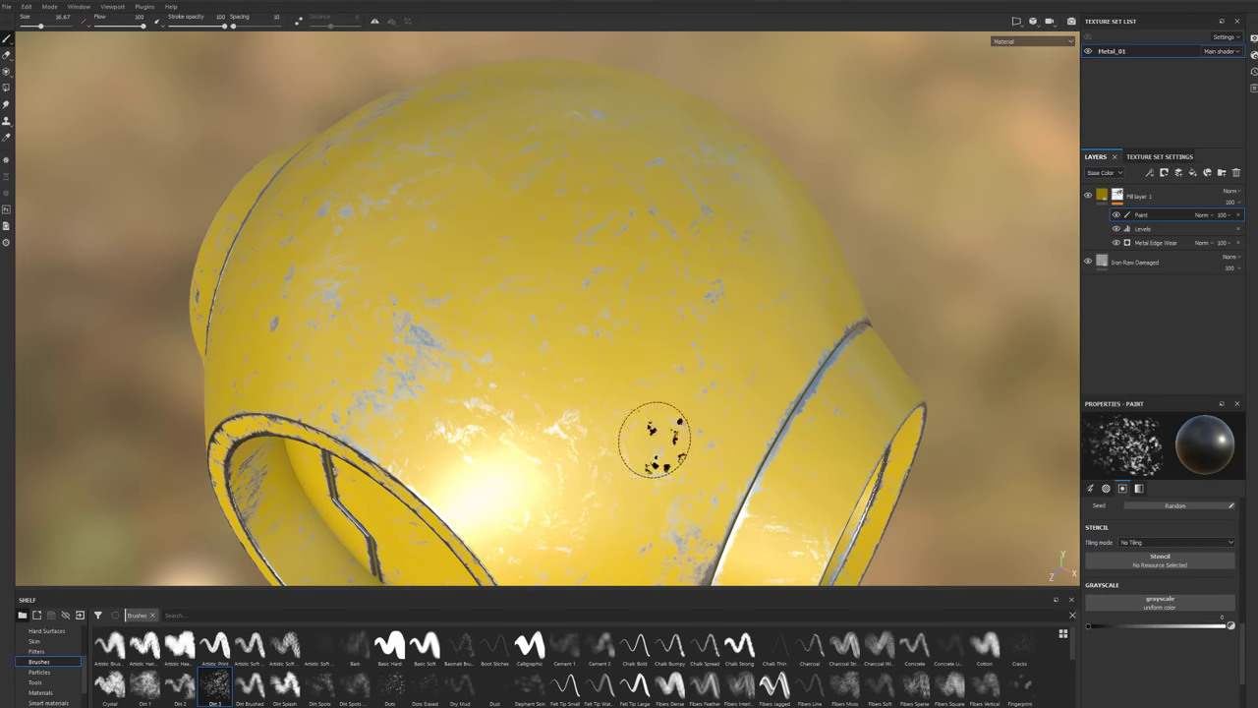
pyautogui.keyDown('alt'); pyautogui.moveTo(654, 439); pyautogui.dragTo(613, 324, button='right'); pyautogui.keyUp('alt')
pyautogui.keyDown('alt'); pyautogui.moveTo(652, 441); pyautogui.dragTo(614, 422, button='right'); pyautogui.keyUp('alt')
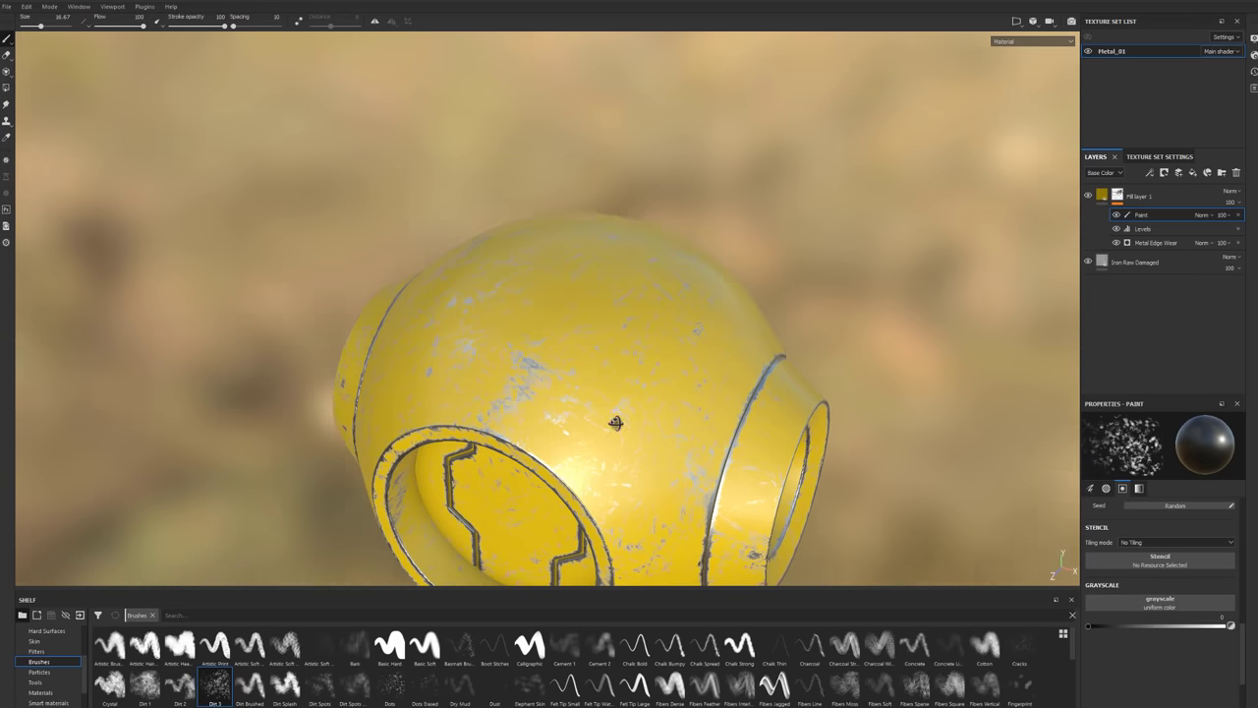
pyautogui.keyDown('alt'); pyautogui.moveTo(616, 423); pyautogui.dragTo(647, 435); pyautogui.keyUp('alt')
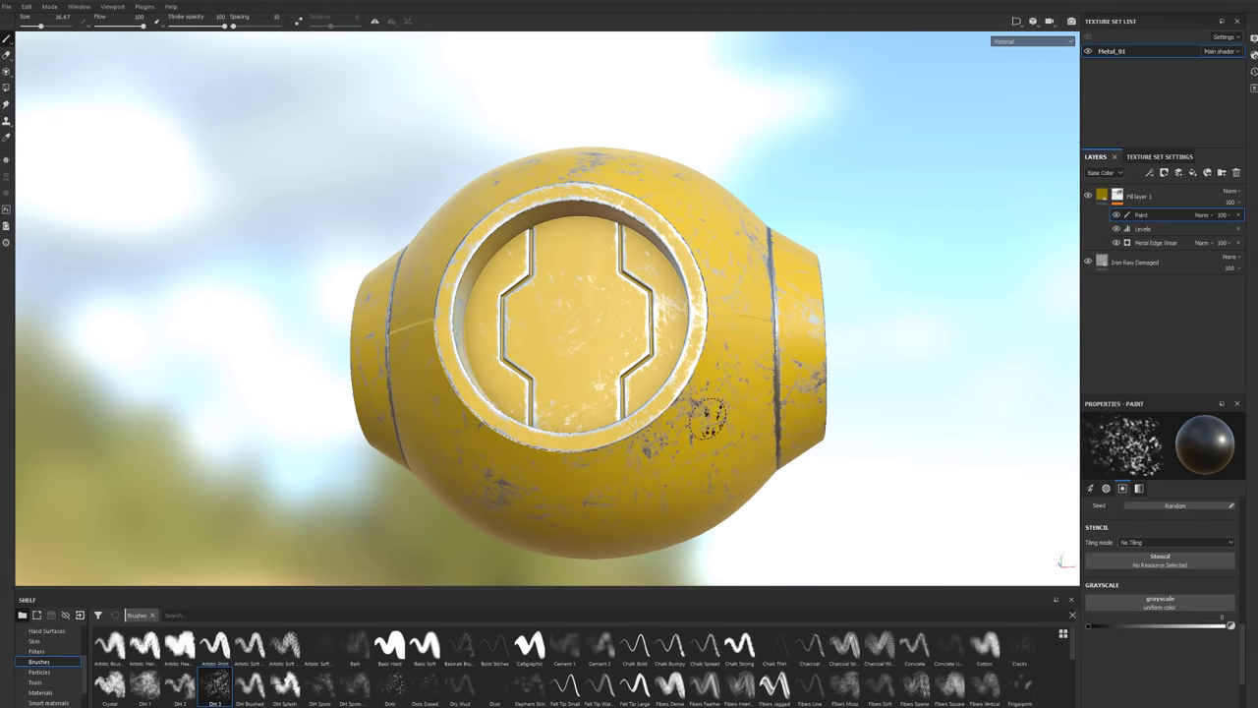
pyautogui.keyDown('alt'); pyautogui.moveTo(568, 478); pyautogui.dragTo(688, 472); pyautogui.keyUp('alt')
pyautogui.scroll(-3, 688, 472)
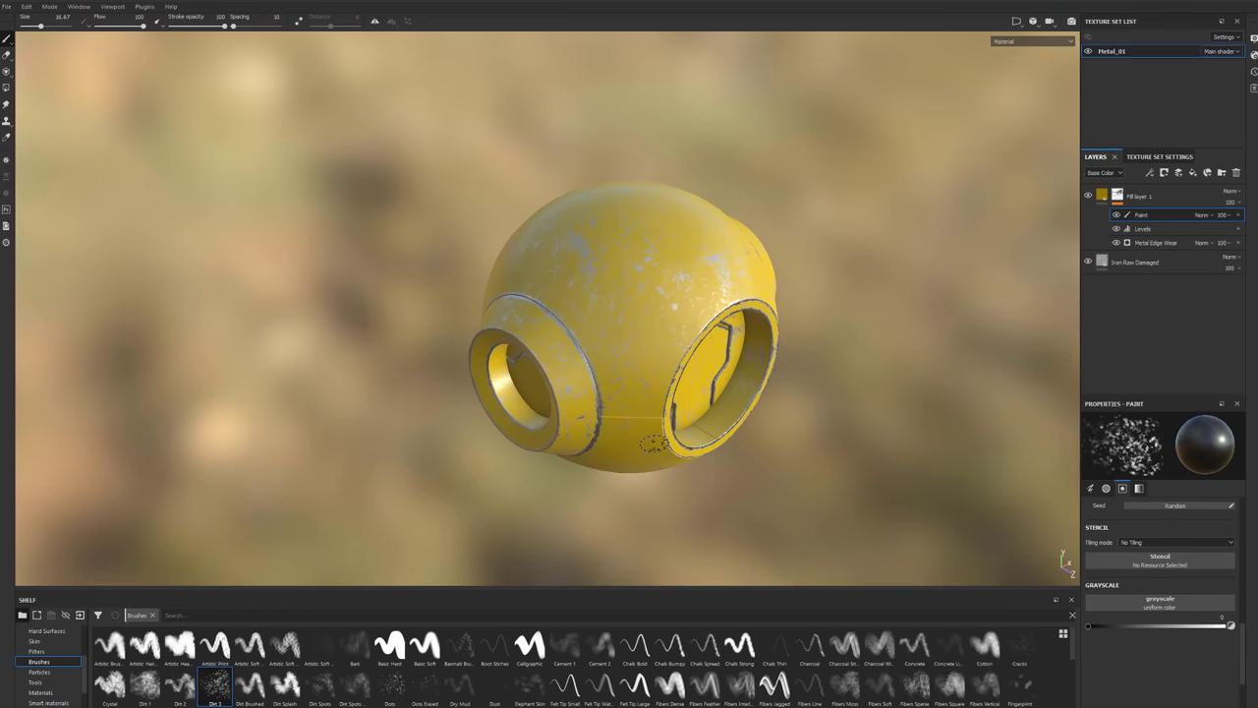
pyautogui.scroll(10, 644, 363)
pyautogui.keyDown('alt'); pyautogui.moveTo(644, 364); pyautogui.dragTo(505, 267); pyautogui.keyUp('alt')
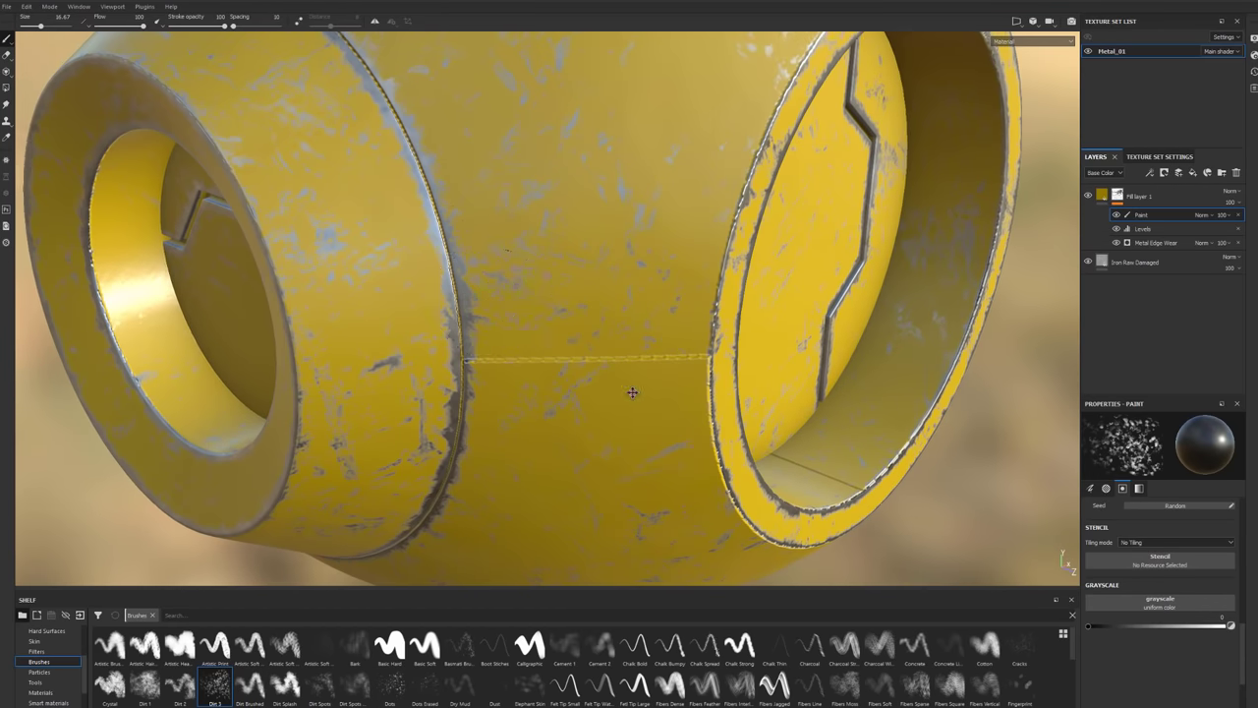
pyautogui.keyDown('alt'); pyautogui.moveTo(632, 393); pyautogui.dragTo(633, 327); pyautogui.keyUp('alt')
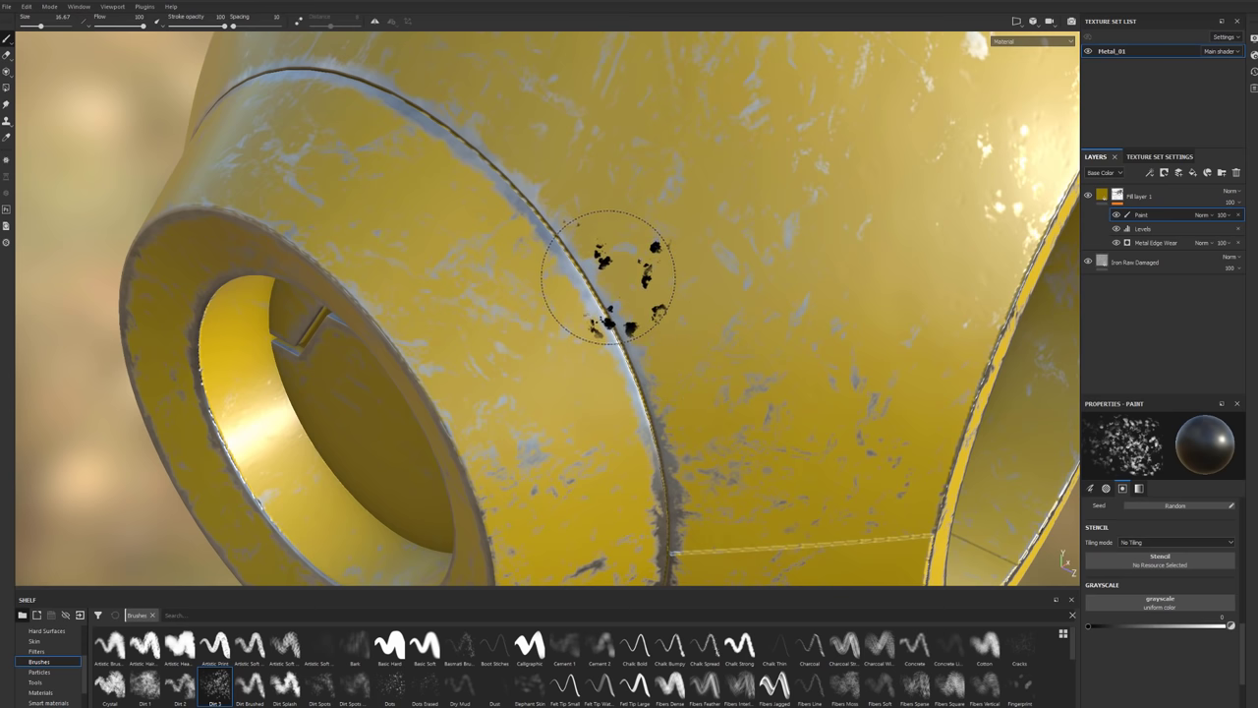
# Shrink the brush to 7.43 and switch the painting value to white.
pyautogui.keyDown('ctrl'); pyautogui.moveTo(605, 276); pyautogui.dragTo(570, 276, button='right'); pyautogui.keyUp('ctrl')
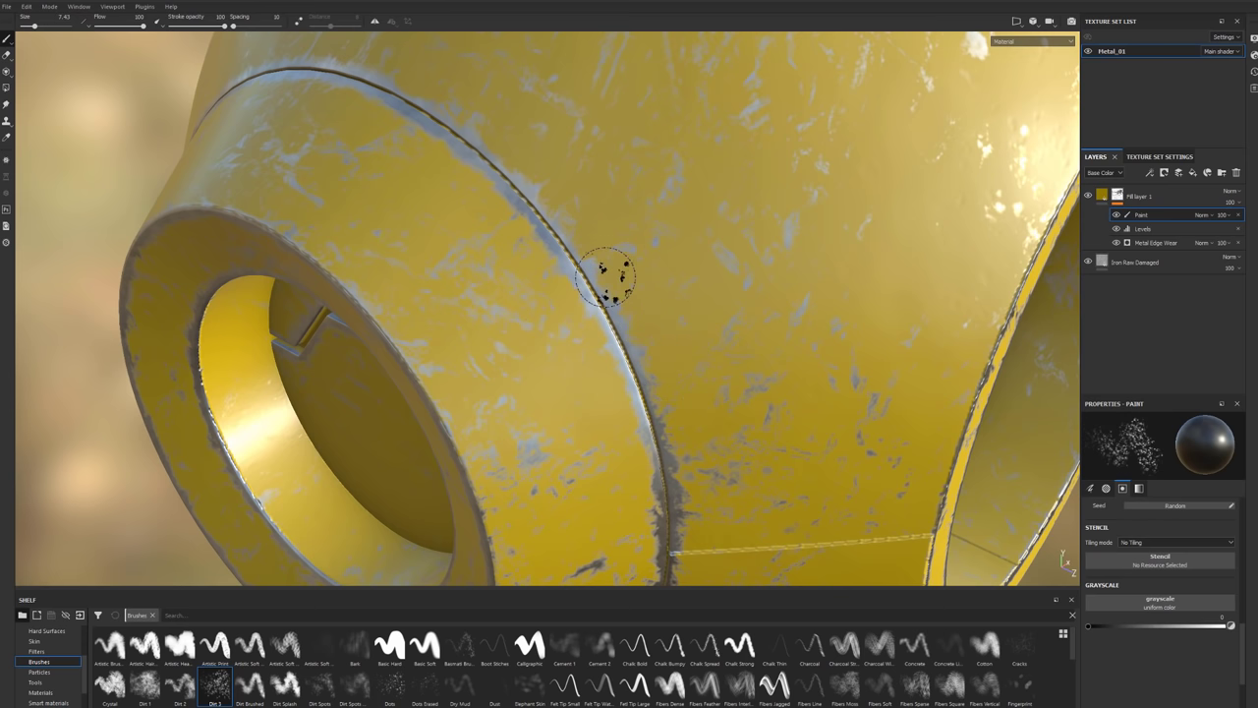
pyautogui.press('x')
pyautogui.moveTo(1093, 629); pyautogui.dragTo(1228, 627)
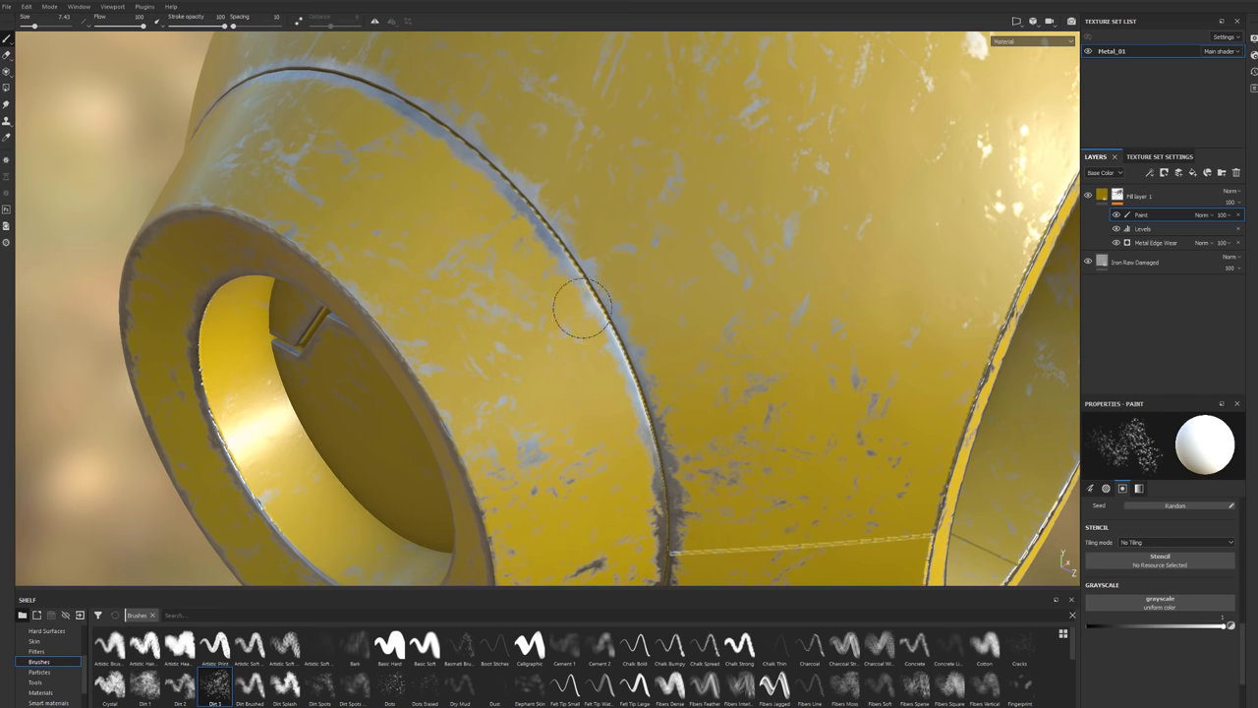
pyautogui.hotkey('ctrl', 'z')
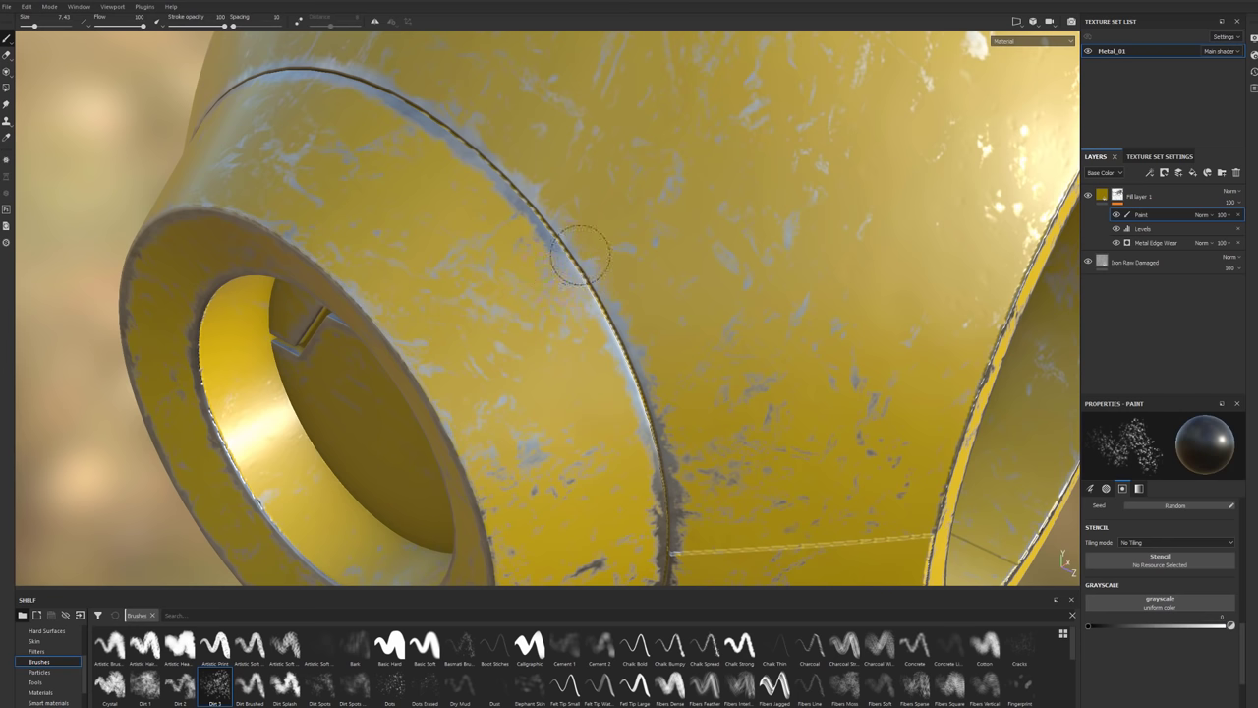
pyautogui.hotkey('ctrl', 'y')
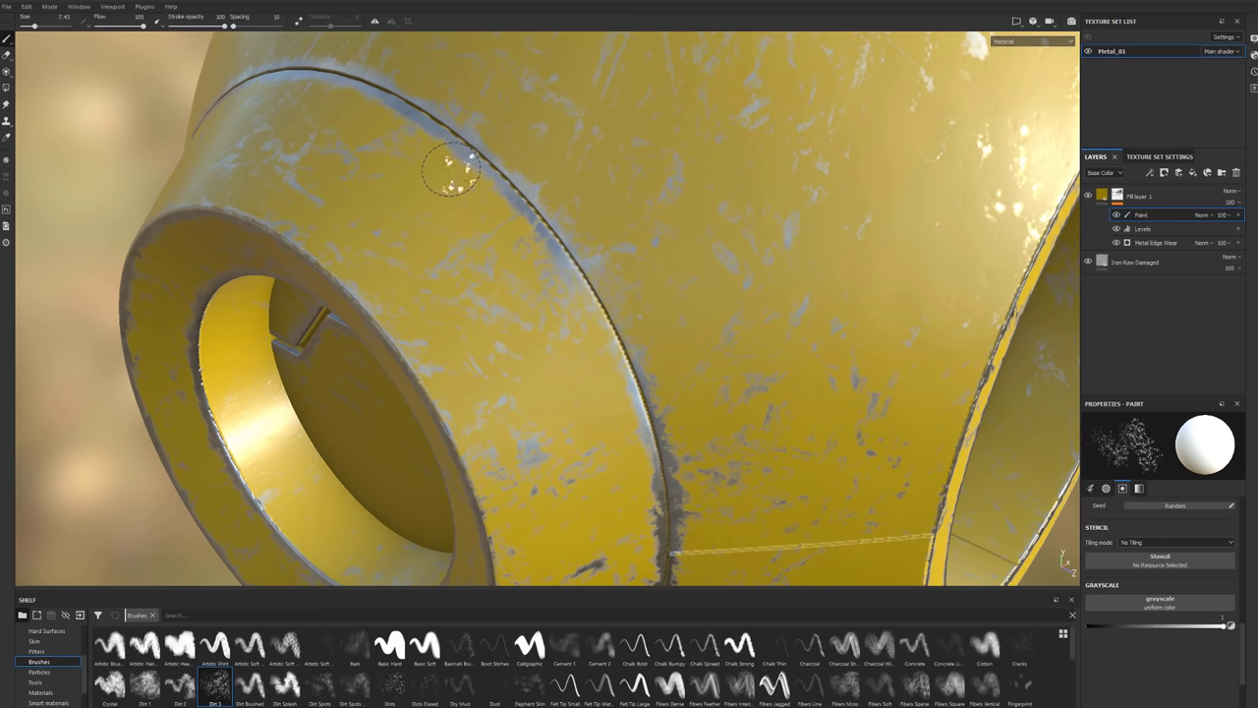
# Enlarge the brush to about 34.64 and select the Iron Raw Damaged layer.
pyautogui.keyDown('alt'); pyautogui.moveTo(487, 224); pyautogui.dragTo(644, 298); pyautogui.keyUp('alt')
pyautogui.scroll(-5, 623, 288)
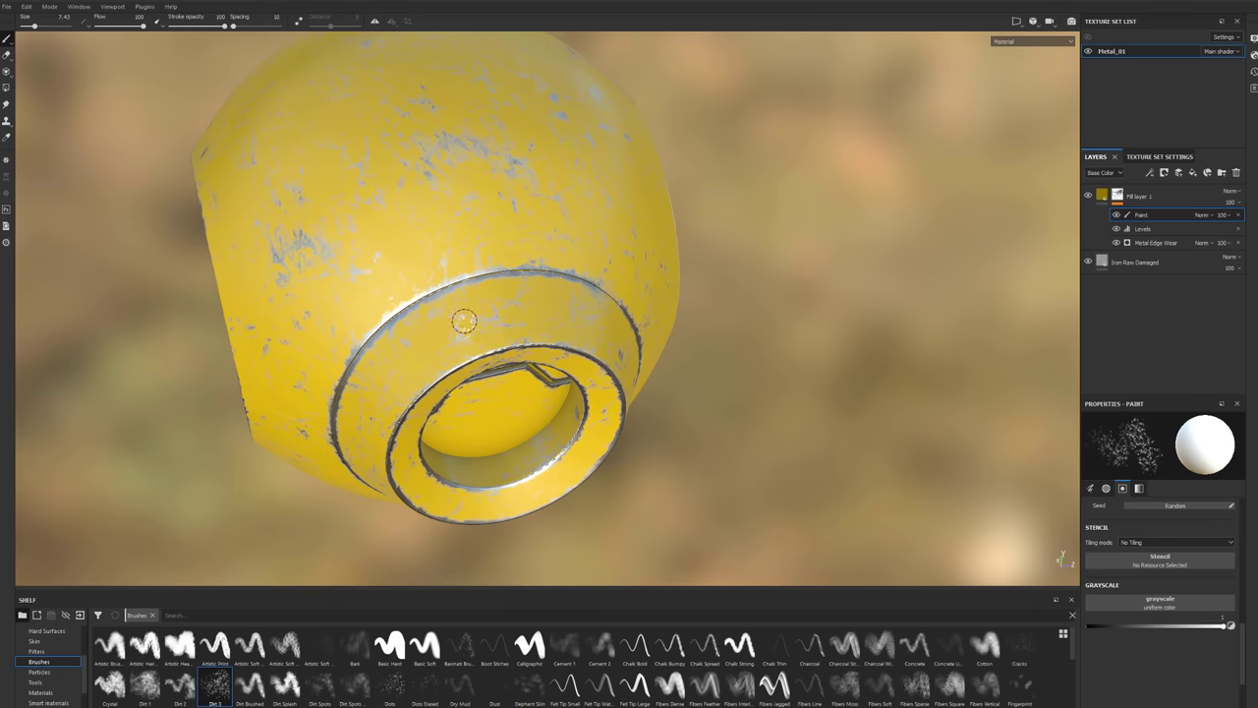
pyautogui.keyDown('alt'); pyautogui.moveTo(466, 323); pyautogui.dragTo(550, 295); pyautogui.keyUp('alt')
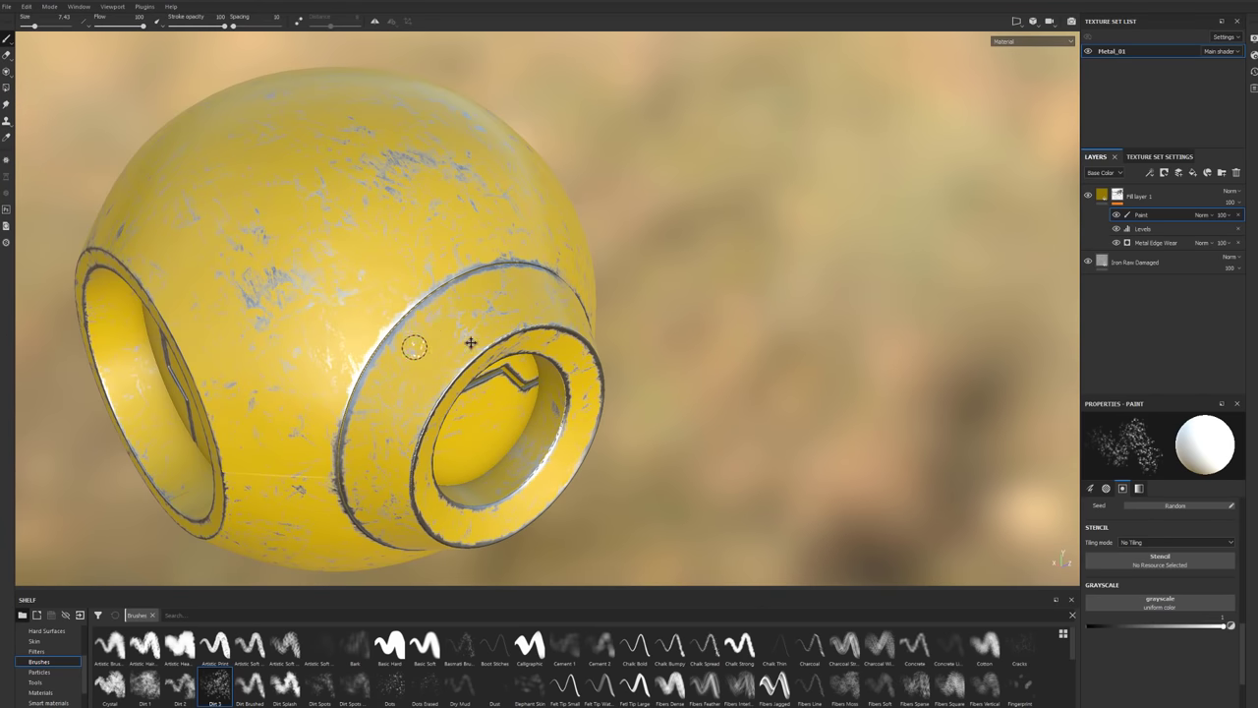
pyautogui.moveTo(413, 345)
pyautogui.keyDown('alt'); pyautogui.mouseDown()
pyautogui.moveTo(590, 319)
pyautogui.moveTo(542, 325)
pyautogui.moveTo(533, 250)
pyautogui.mouseUp(); pyautogui.keyUp('alt')
pyautogui.keyDown('ctrl'); pyautogui.moveTo(532, 250); pyautogui.dragTo(500, 266, button='right'); pyautogui.keyUp('ctrl')
pyautogui.keyDown('alt'); pyautogui.moveTo(668, 319); pyautogui.dragTo(619, 334); pyautogui.keyUp('alt')
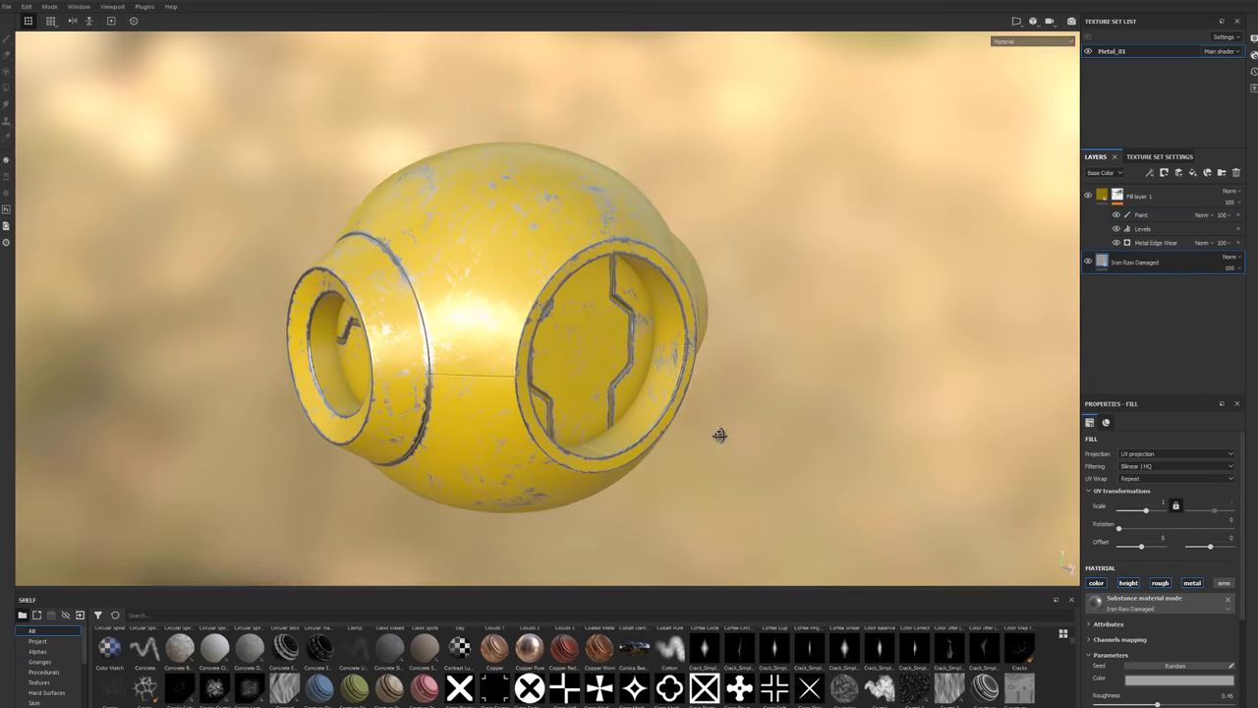
pyautogui.keyDown('alt'); pyautogui.moveTo(719, 434); pyautogui.dragTo(584, 416); pyautogui.keyUp('alt')
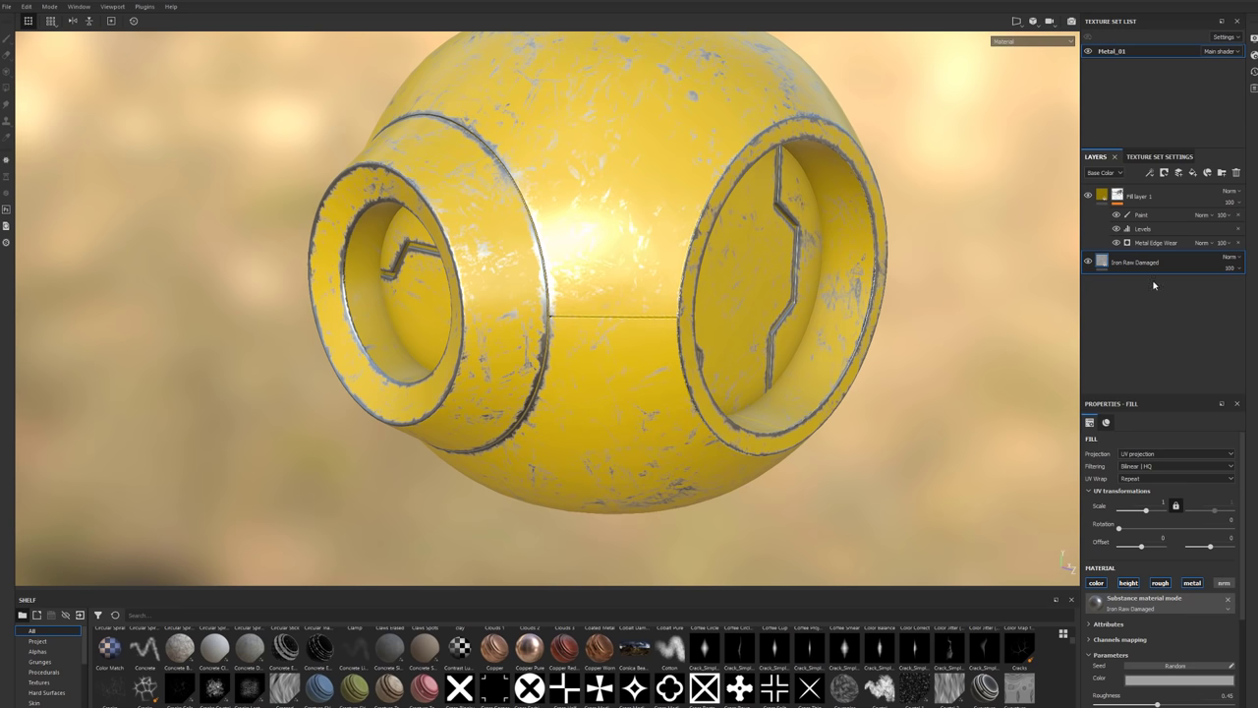
# Hide Fill layer 1 to reveal the bare metal underneath.
pyautogui.click(1088, 195)
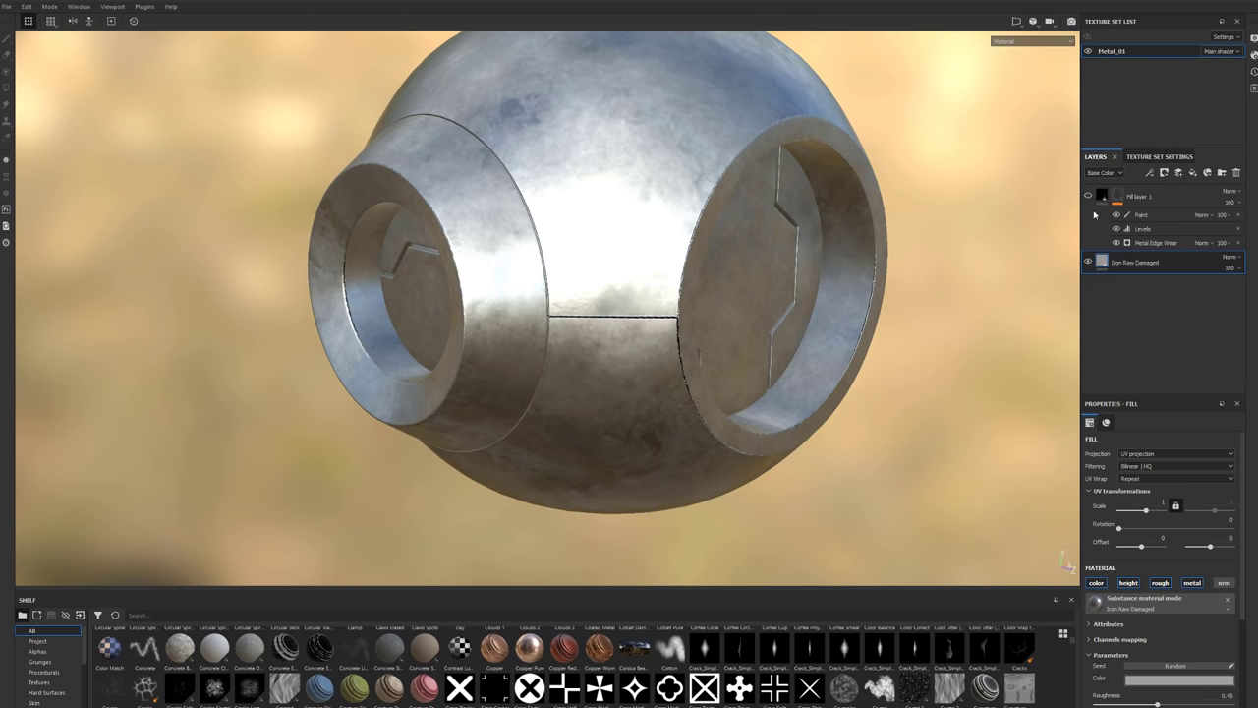
pyautogui.moveTo(674, 344)
pyautogui.keyDown('alt'); pyautogui.mouseDown()
pyautogui.moveTo(764, 299)
pyautogui.moveTo(677, 306)
pyautogui.moveTo(656, 330)
pyautogui.mouseUp(); pyautogui.keyUp('alt')
pyautogui.scroll(3, 692, 341)
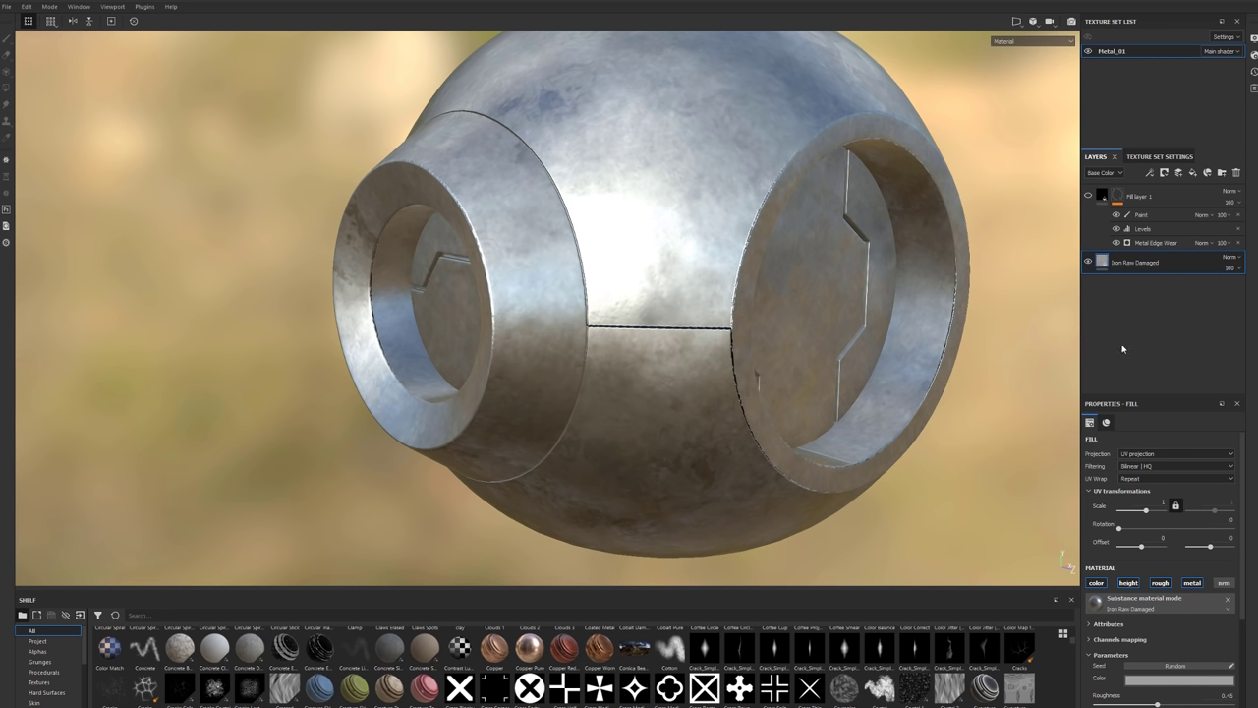
# Set the Iron Raw Damaged fill's projection to Tri-planar and inspect the sphere.
pyautogui.click(1169, 455)
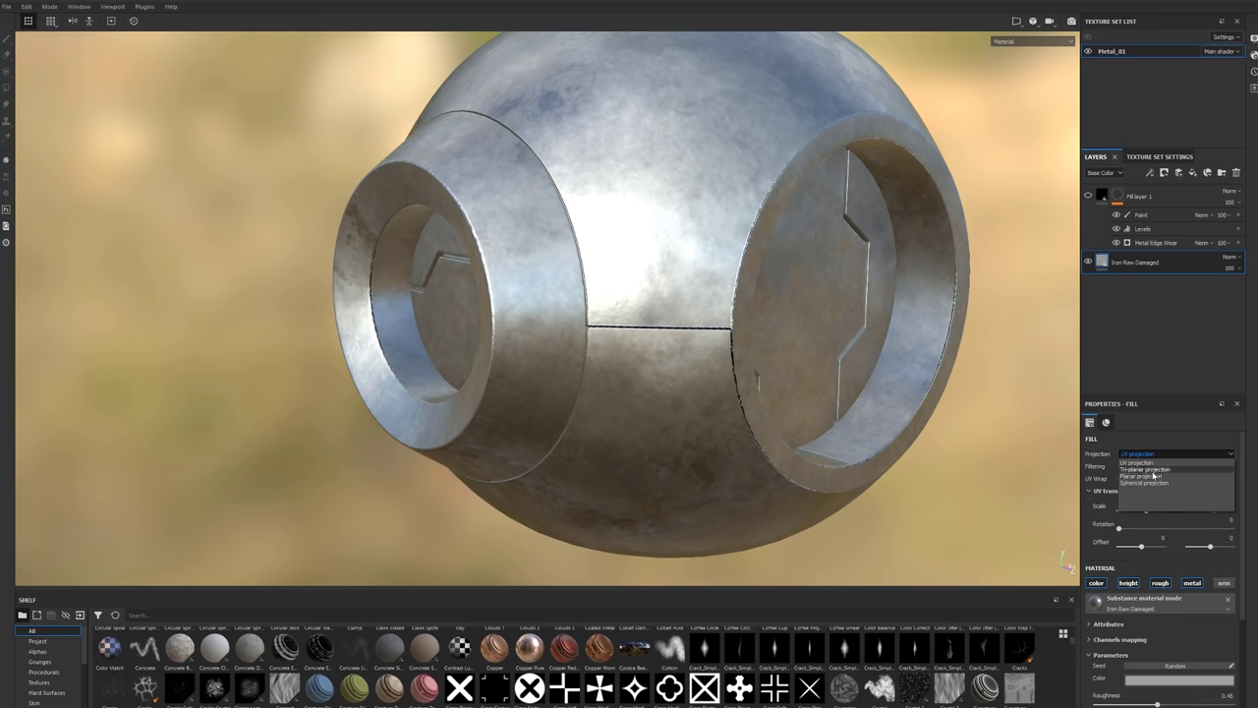
pyautogui.click(1145, 469)
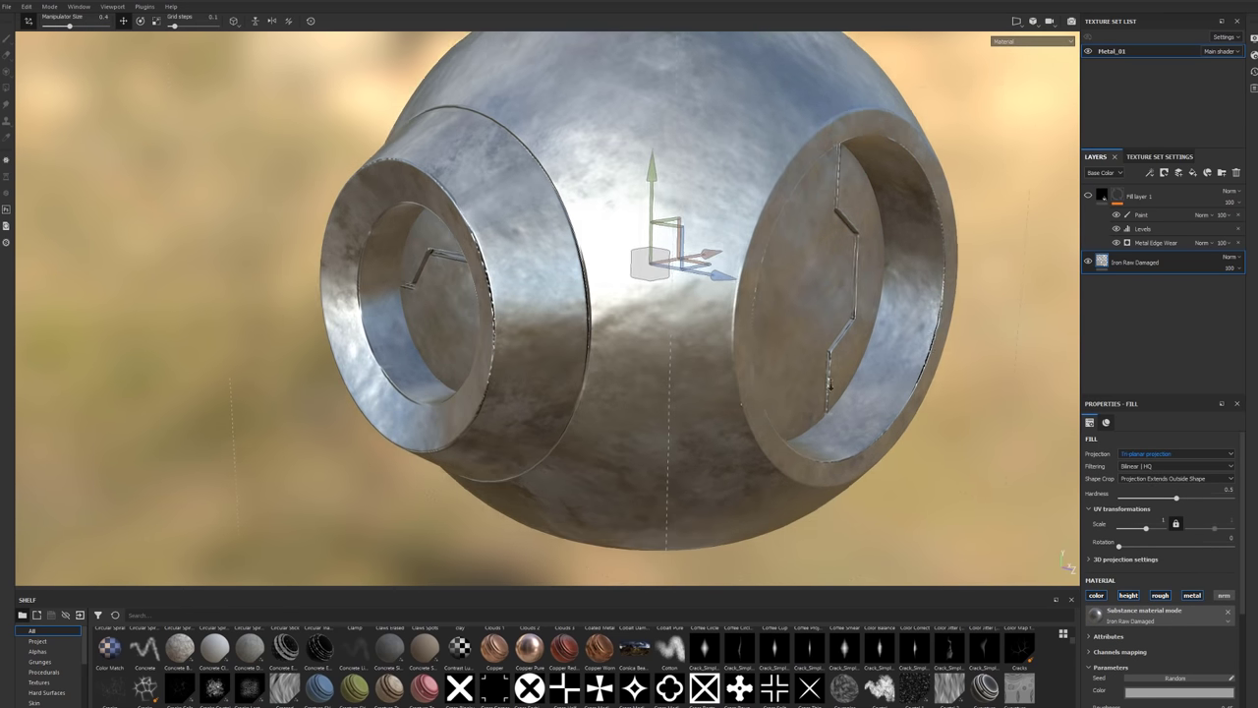
pyautogui.scroll(-5, 493, 390)
pyautogui.keyDown('alt'); pyautogui.moveTo(492, 390); pyautogui.dragTo(580, 390); pyautogui.keyUp('alt')
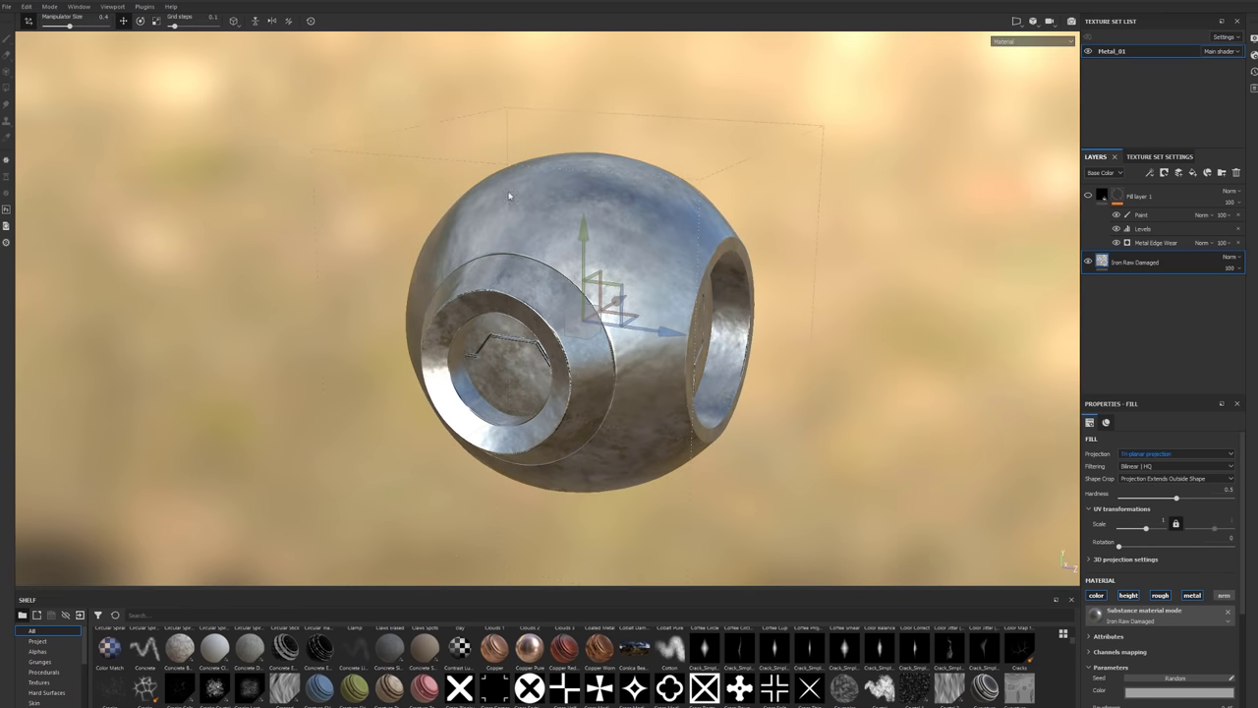
pyautogui.scroll(-2, 555, 355)
pyautogui.scroll(6, 555, 355)
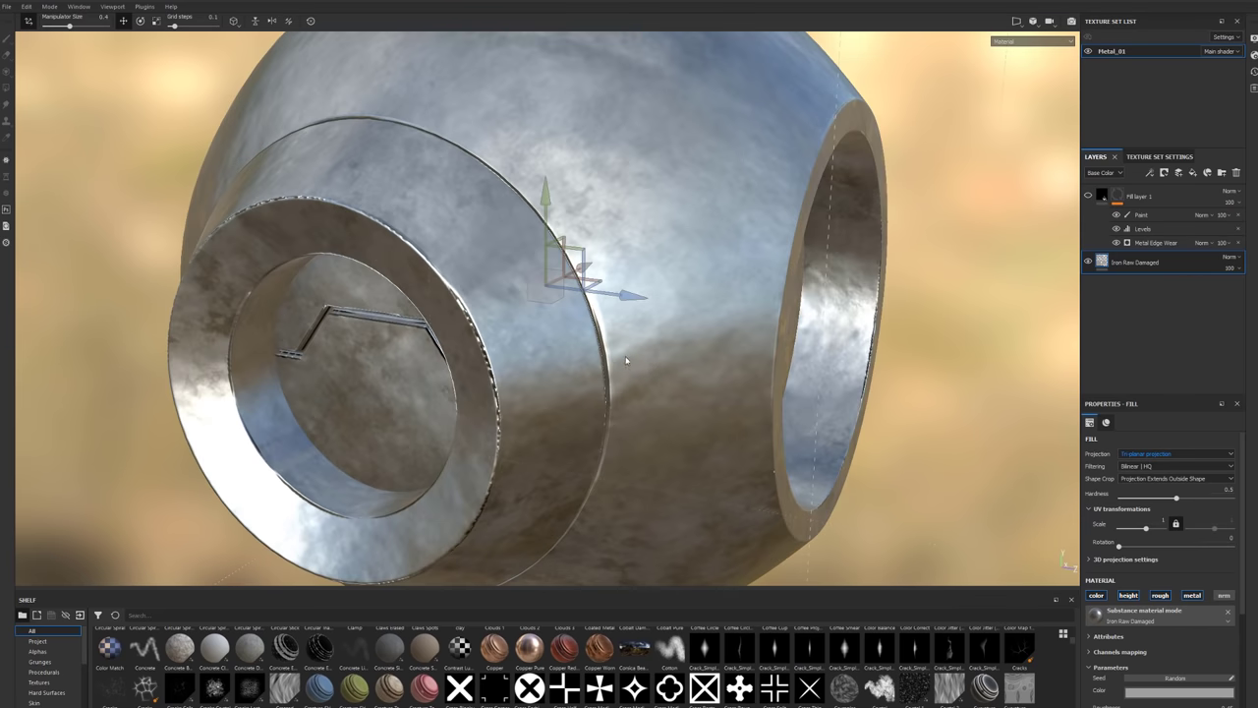
pyautogui.keyDown('alt'); pyautogui.moveTo(556, 356); pyautogui.dragTo(580, 371); pyautogui.keyUp('alt')
pyautogui.scroll(2, 532, 319)
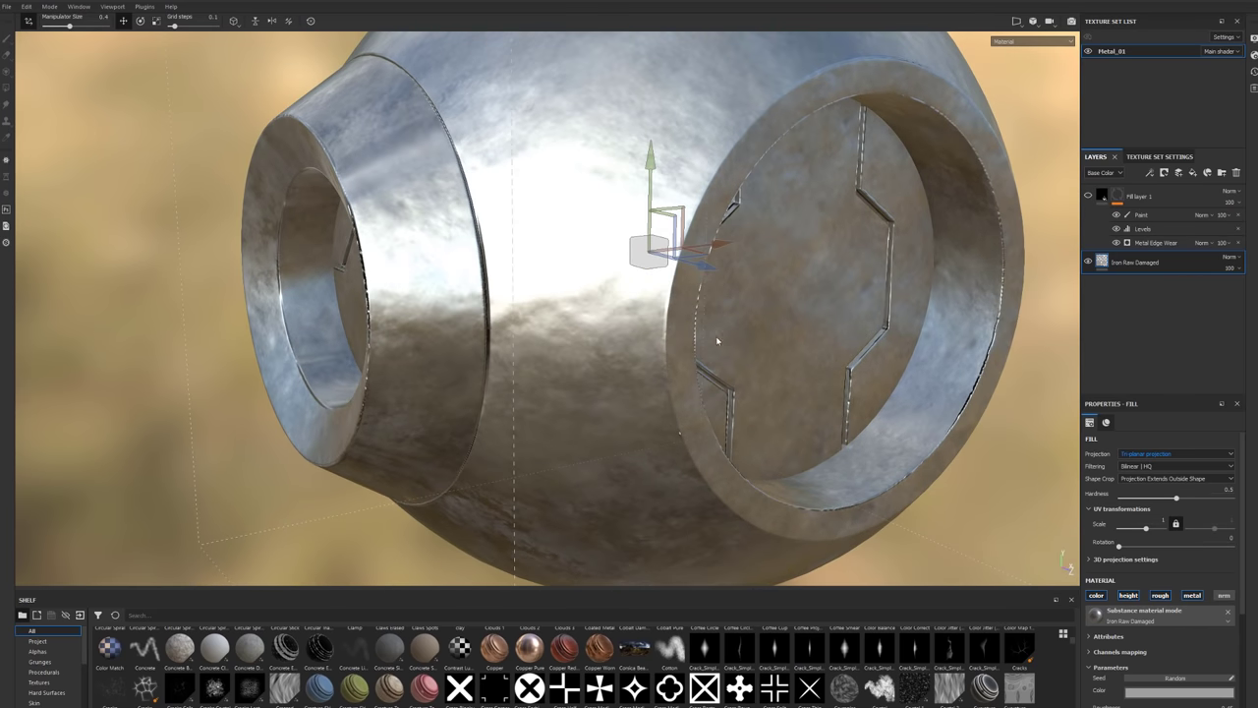
pyautogui.scroll(-3, 717, 341)
pyautogui.keyDown('alt'); pyautogui.moveTo(718, 341); pyautogui.dragTo(435, 422); pyautogui.keyUp('alt')
pyautogui.scroll(-2, 545, 366)
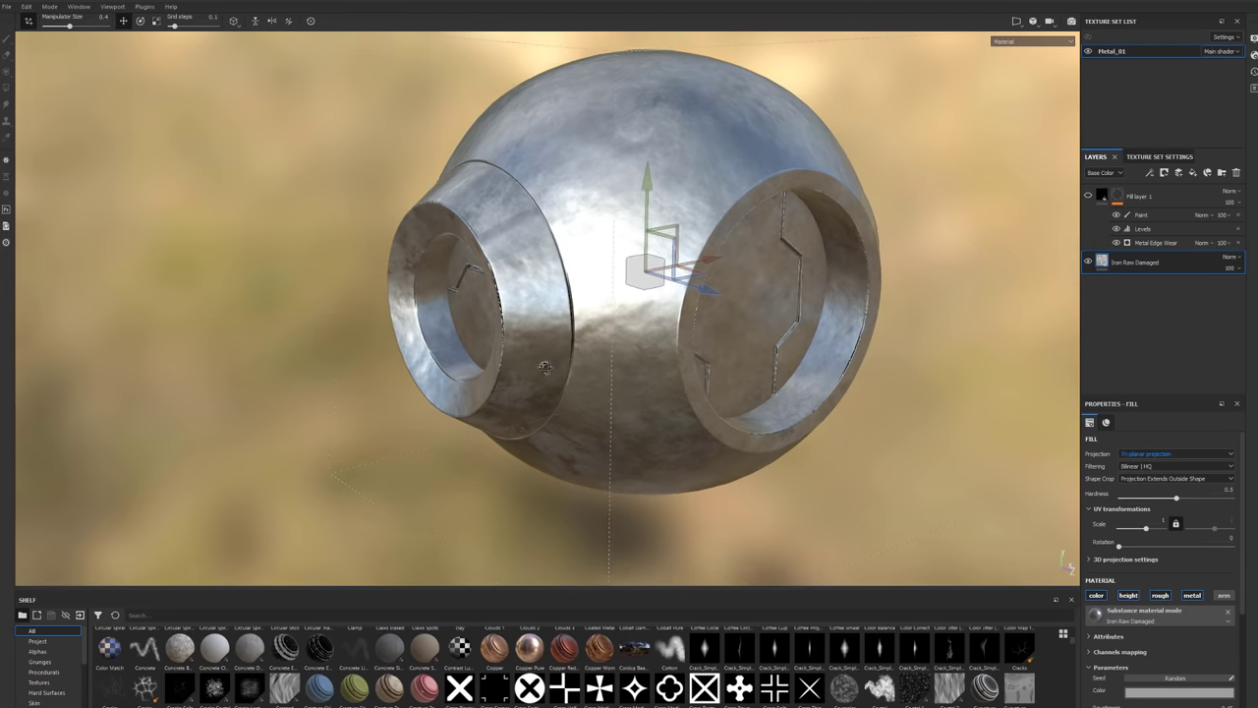
pyautogui.keyDown('alt'); pyautogui.moveTo(544, 367); pyautogui.dragTo(557, 425); pyautogui.keyUp('alt')
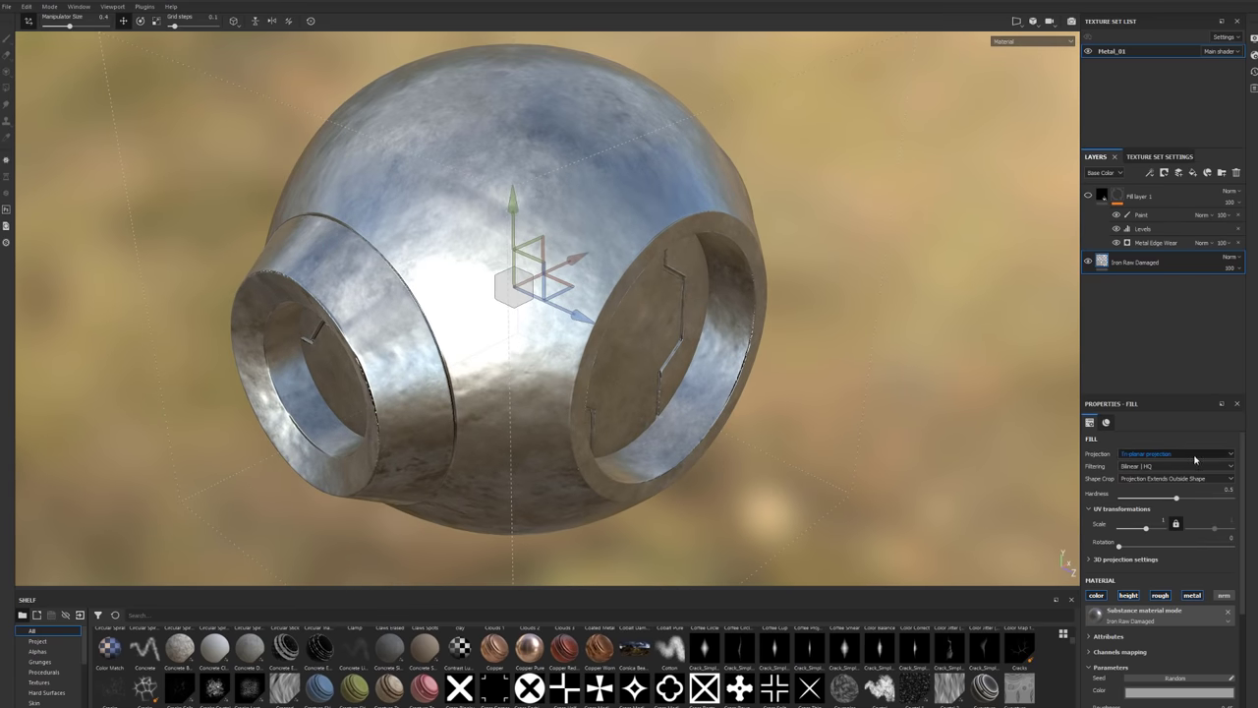
# Turn Fill layer 1's visibility back on and multi-select it with Iron Raw Damaged.
pyautogui.click(1087, 197)
pyautogui.moveTo(766, 369)
pyautogui.keyDown('alt'); pyautogui.mouseDown()
pyautogui.moveTo(754, 354)
pyautogui.moveTo(868, 351)
pyautogui.moveTo(647, 345)
pyautogui.moveTo(600, 295)
pyautogui.moveTo(715, 230)
pyautogui.mouseUp(); pyautogui.keyUp('alt')
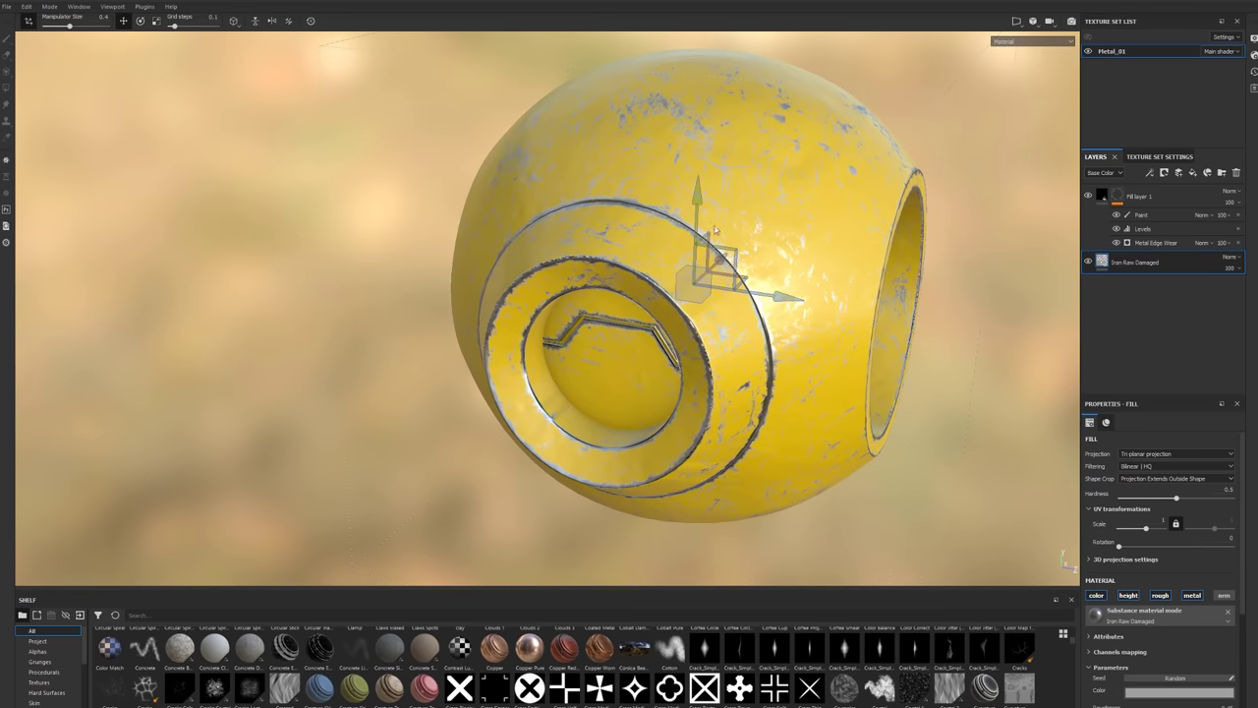
pyautogui.keyDown('alt'); pyautogui.moveTo(662, 177); pyautogui.dragTo(732, 367); pyautogui.keyUp('alt')
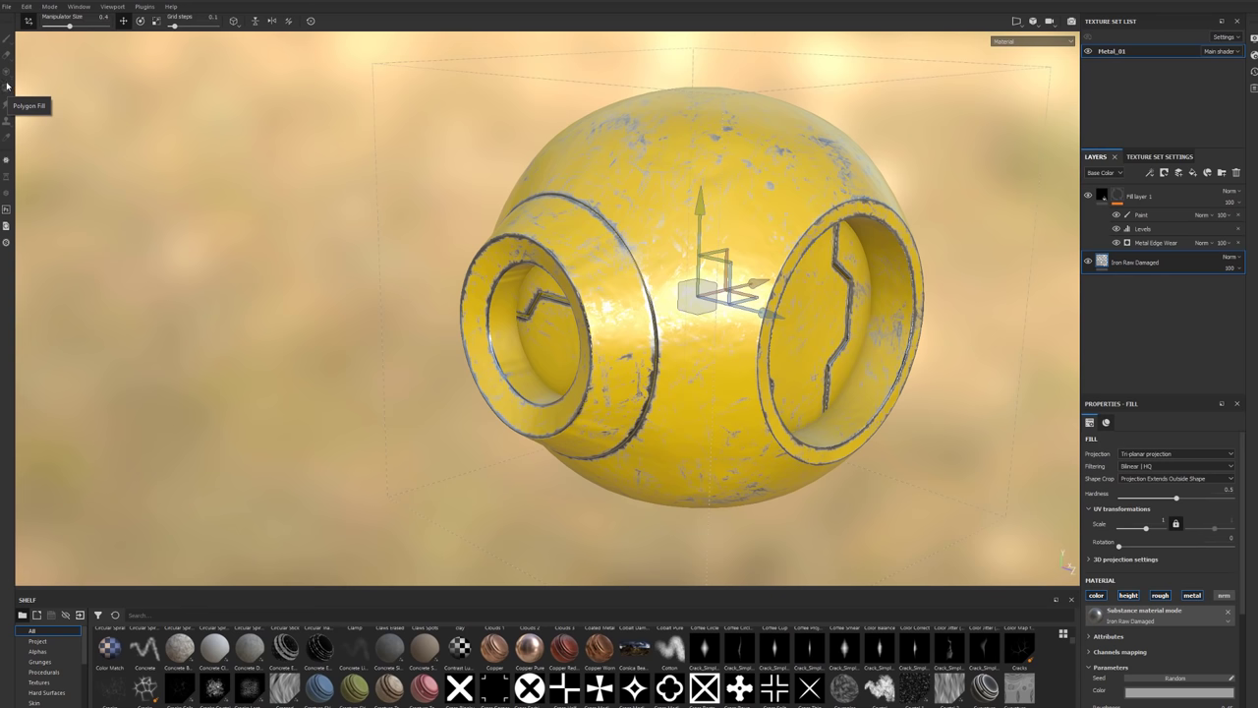
pyautogui.click(1140, 196)
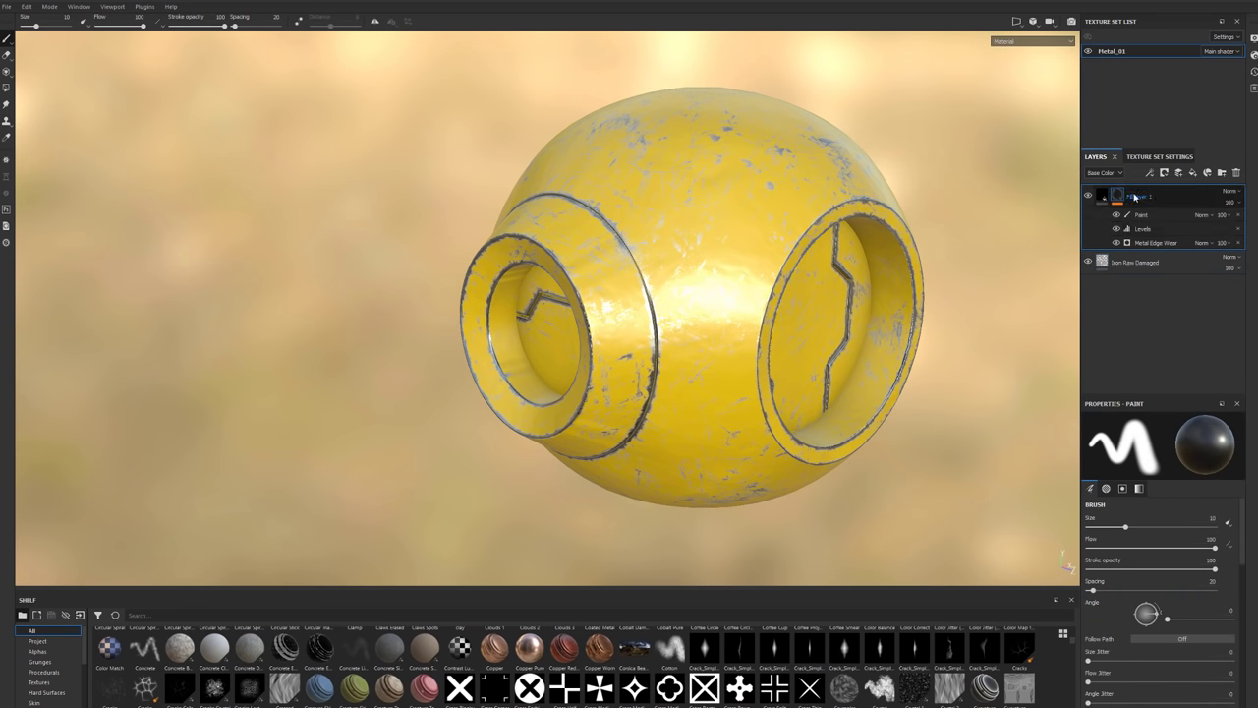
pyautogui.keyDown('ctrl'); pyautogui.click(1146, 263); pyautogui.keyUp('ctrl')
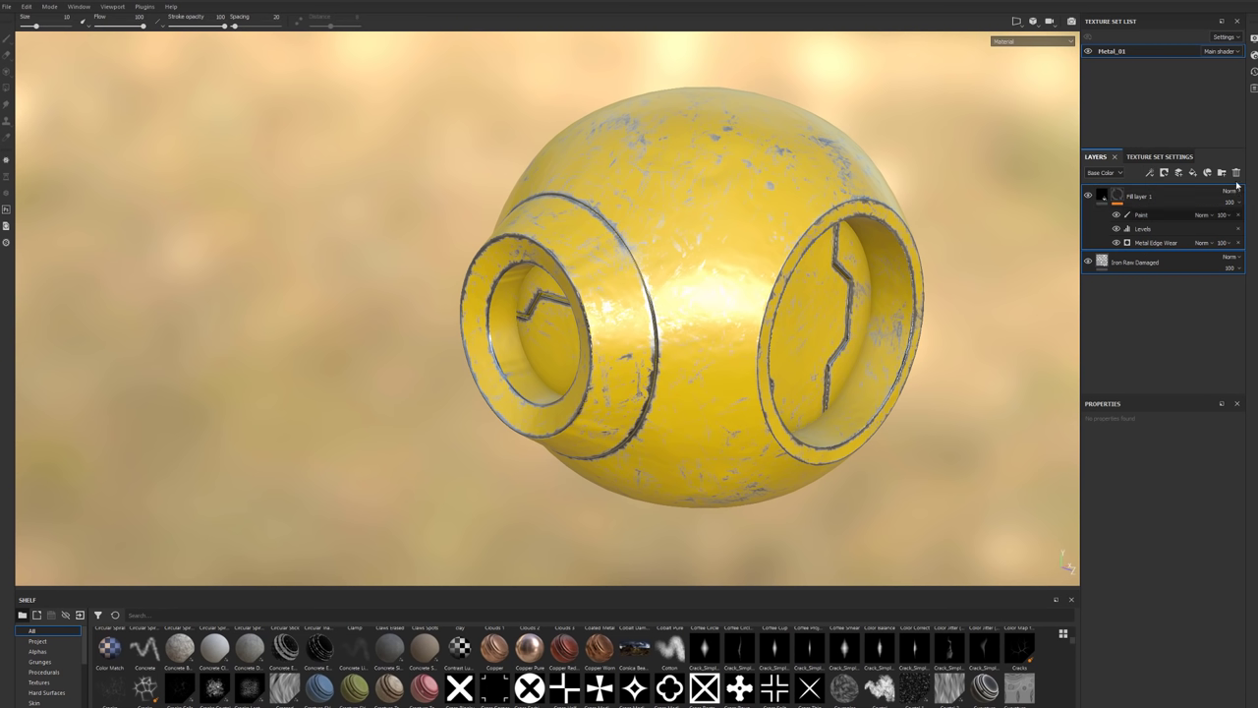
# Group Fill layer 1 and Iron Raw Damaged into a folder named 'Yellow Paint', then collapse and hide it.
pyautogui.rightClick(1180, 204)
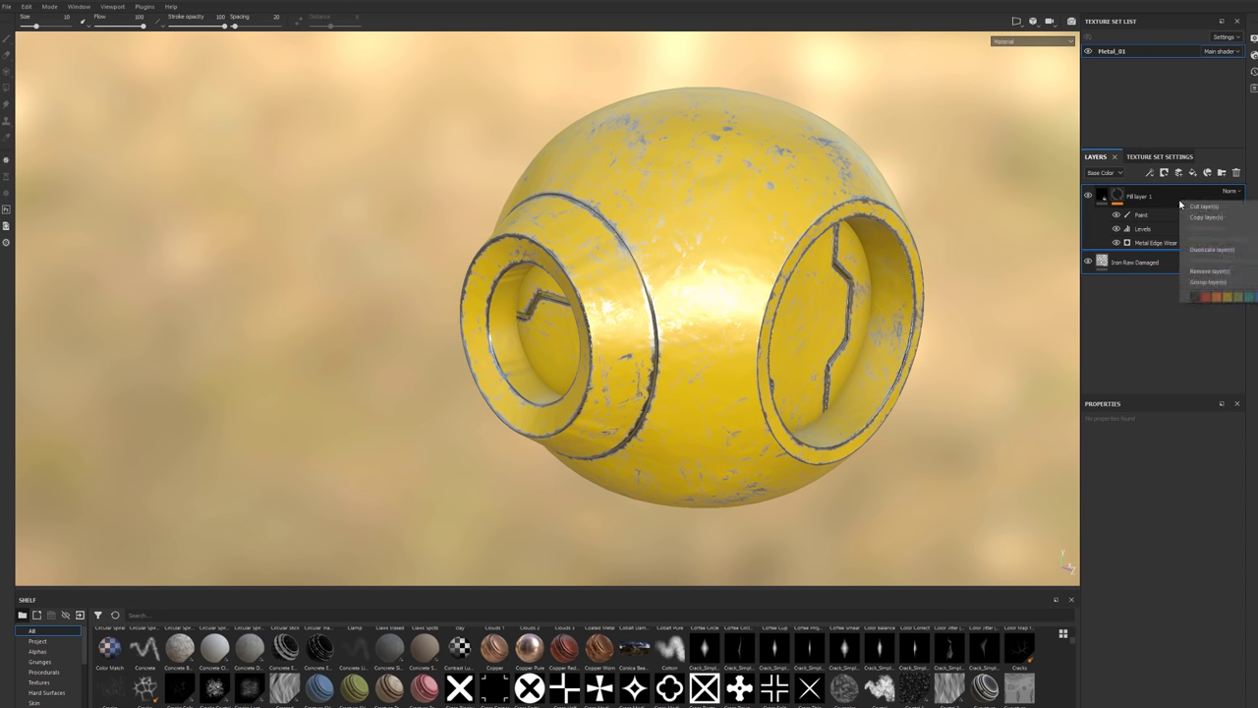
pyautogui.click(1214, 284)
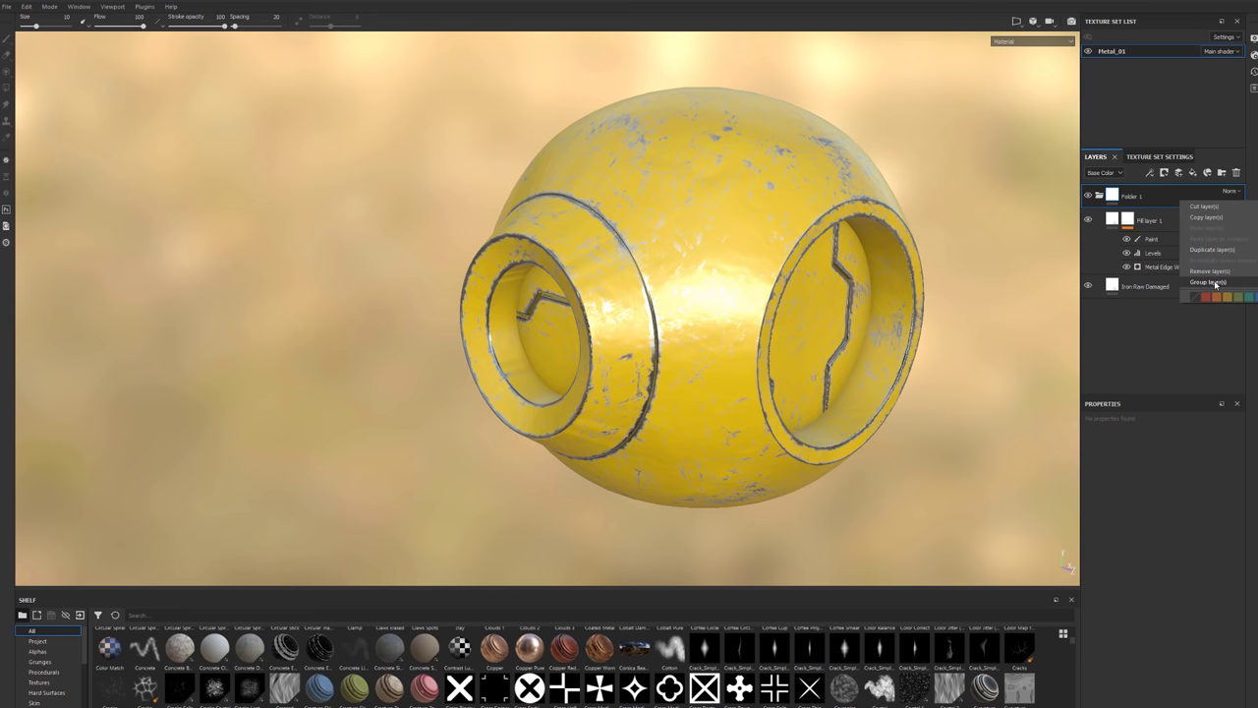
pyautogui.doubleClick(1132, 196)
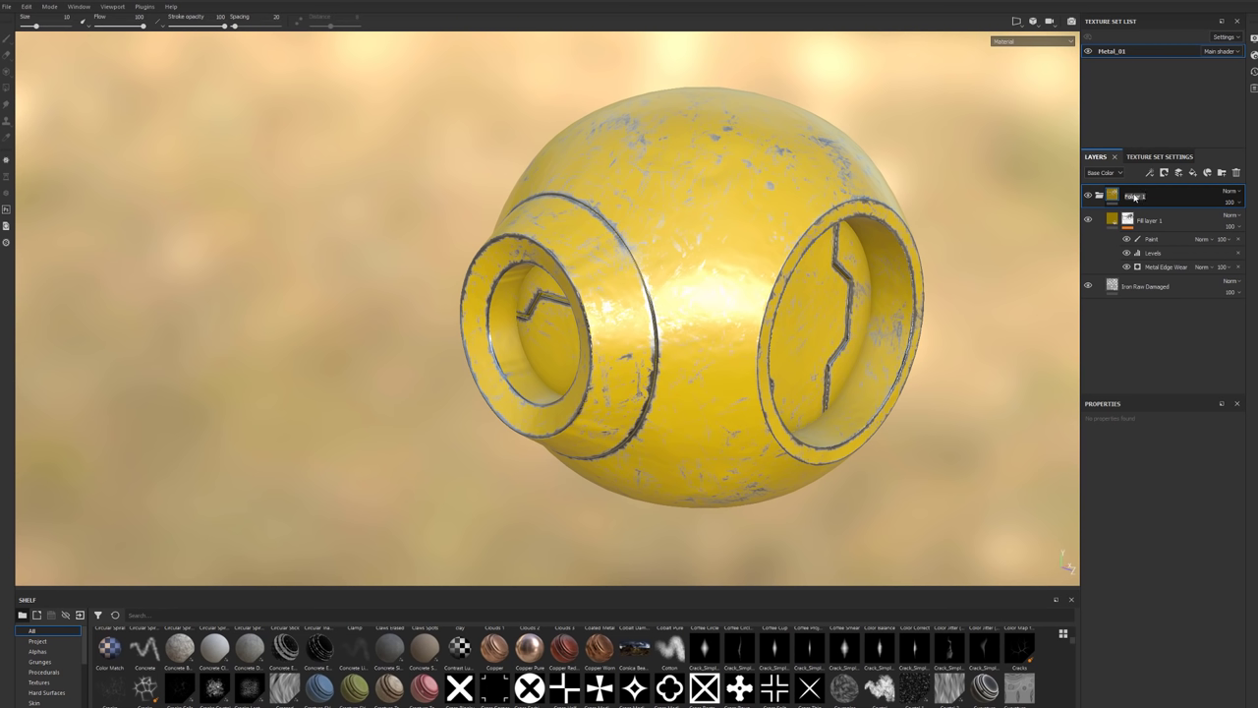
pyautogui.write('Yellow Paint')
pyautogui.click(1099, 195)
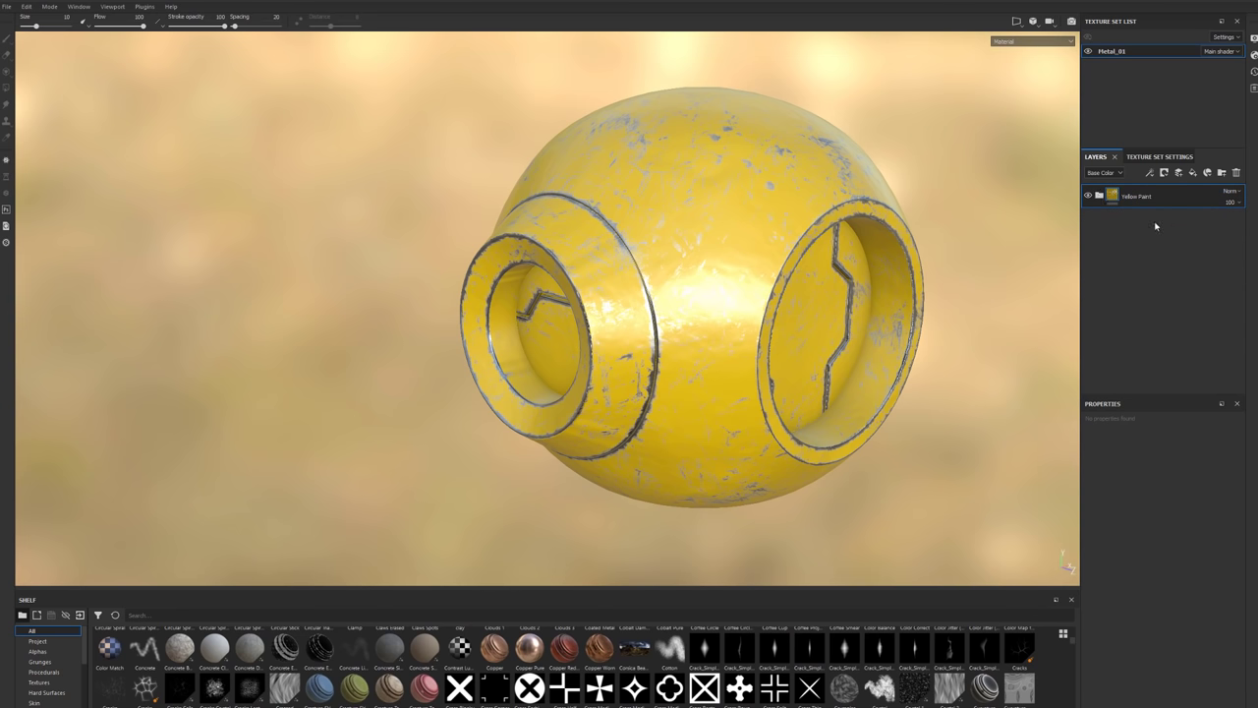
pyautogui.click(1087, 196)
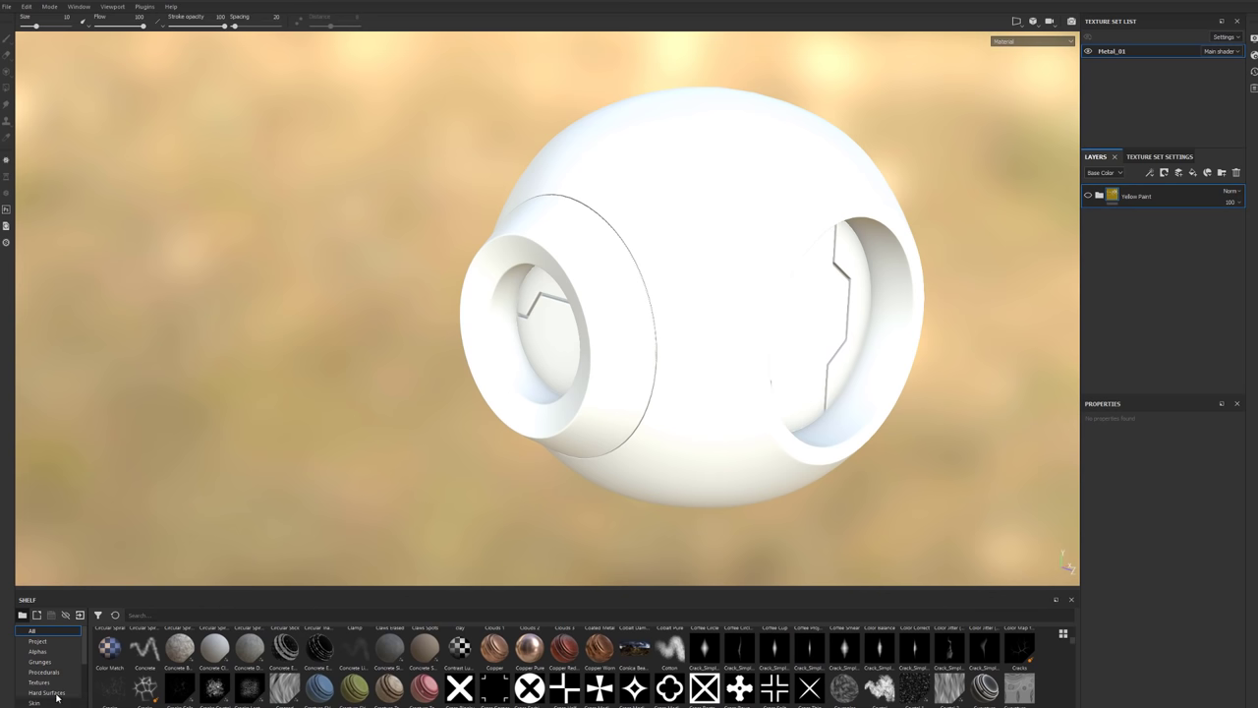
# Filter the shelf to Materials, search 'metal', and drop Steel Rust and Wear onto the sphere.
pyautogui.scroll(-3, 56, 693)
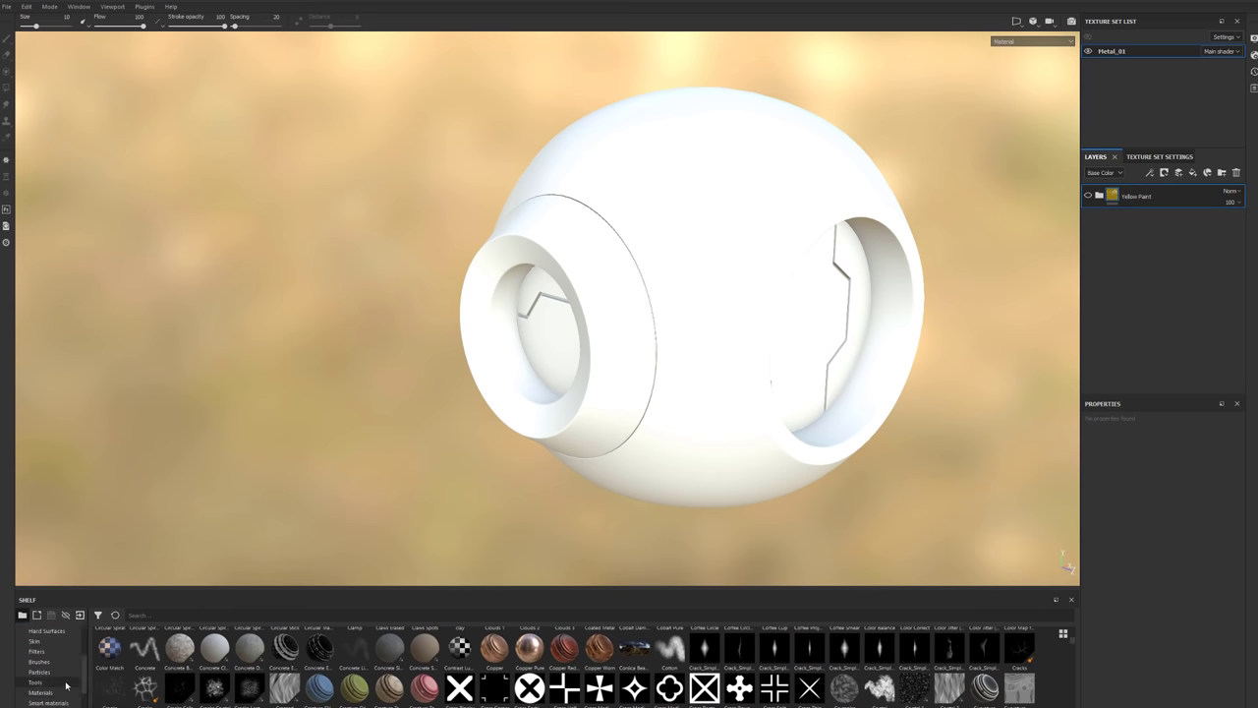
pyautogui.click(40, 692)
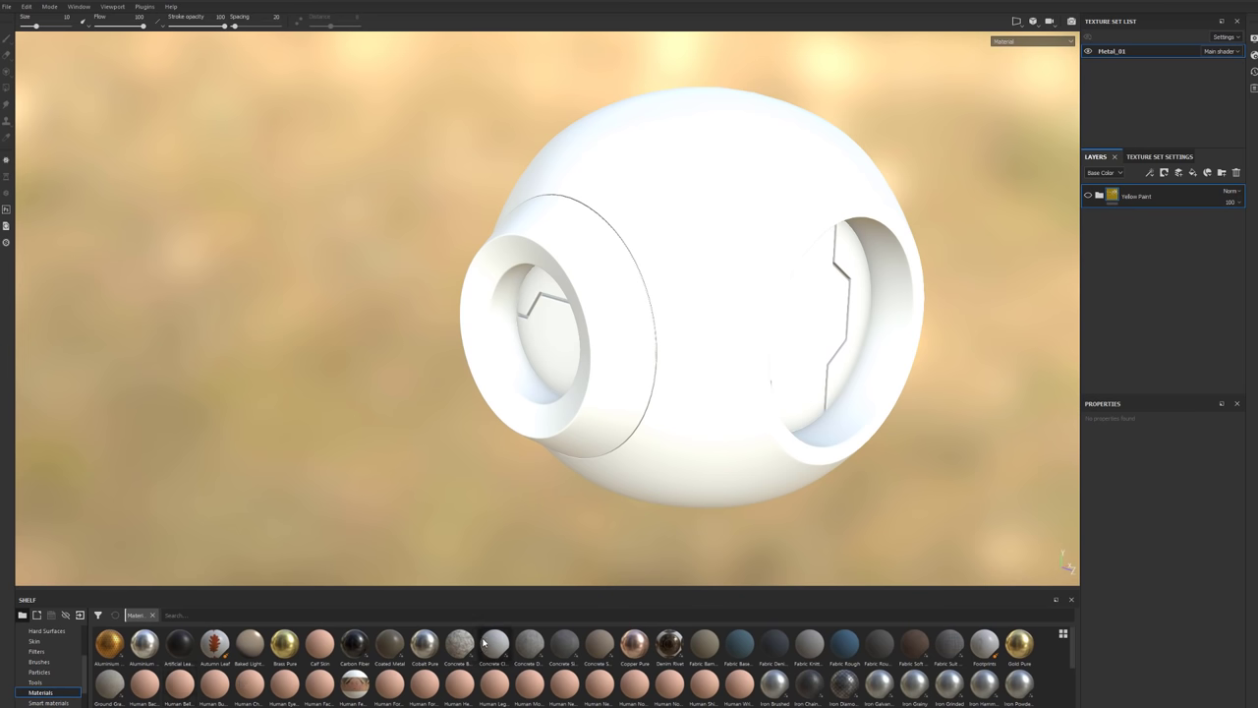
pyautogui.click(259, 615)
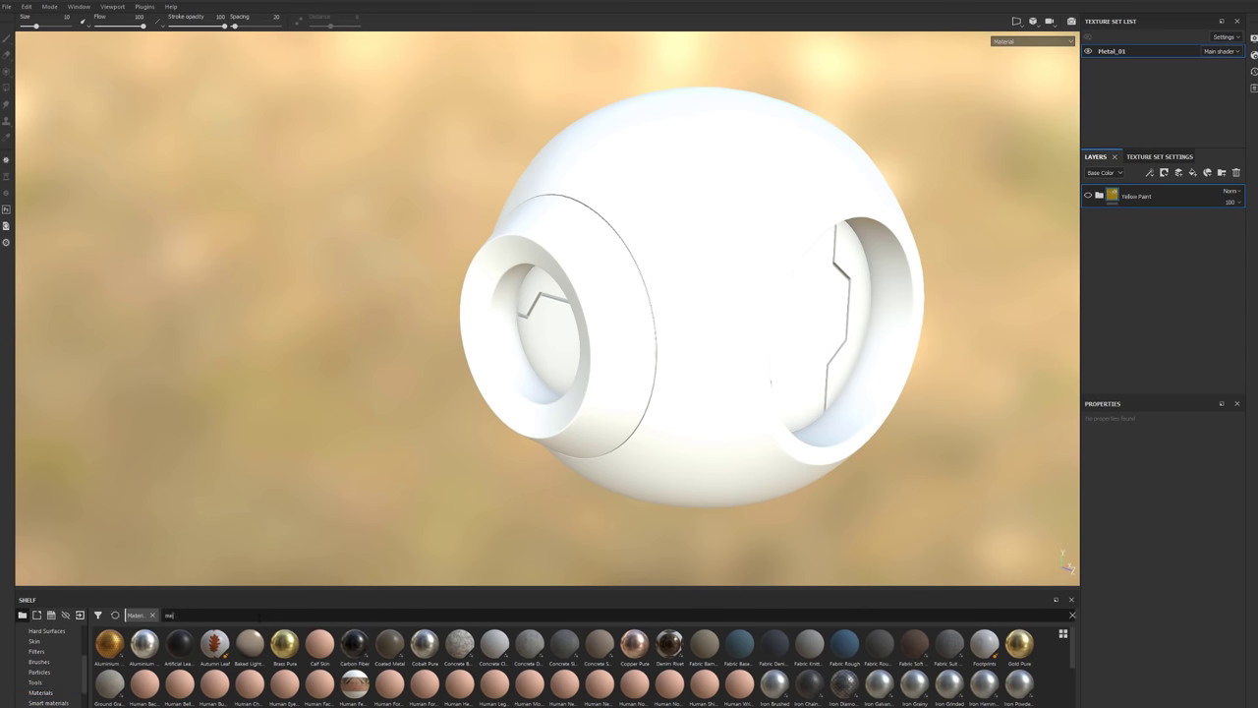
pyautogui.write('metal')
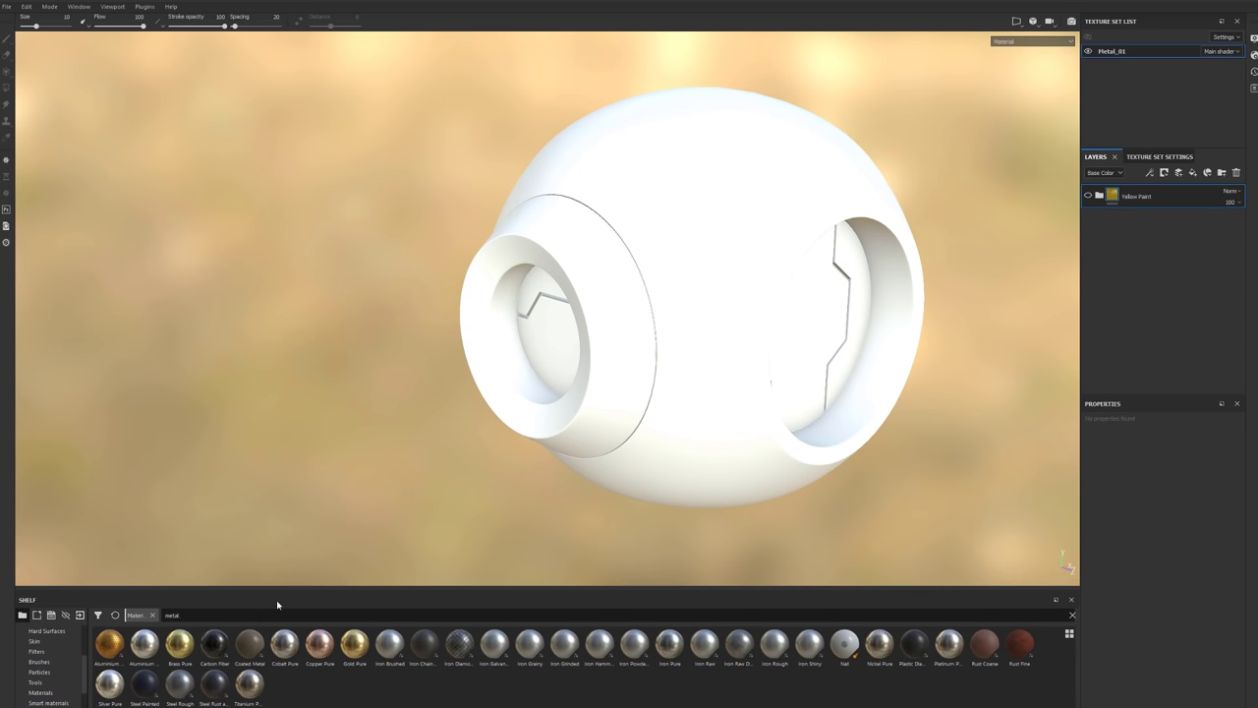
pyautogui.moveTo(179, 689)
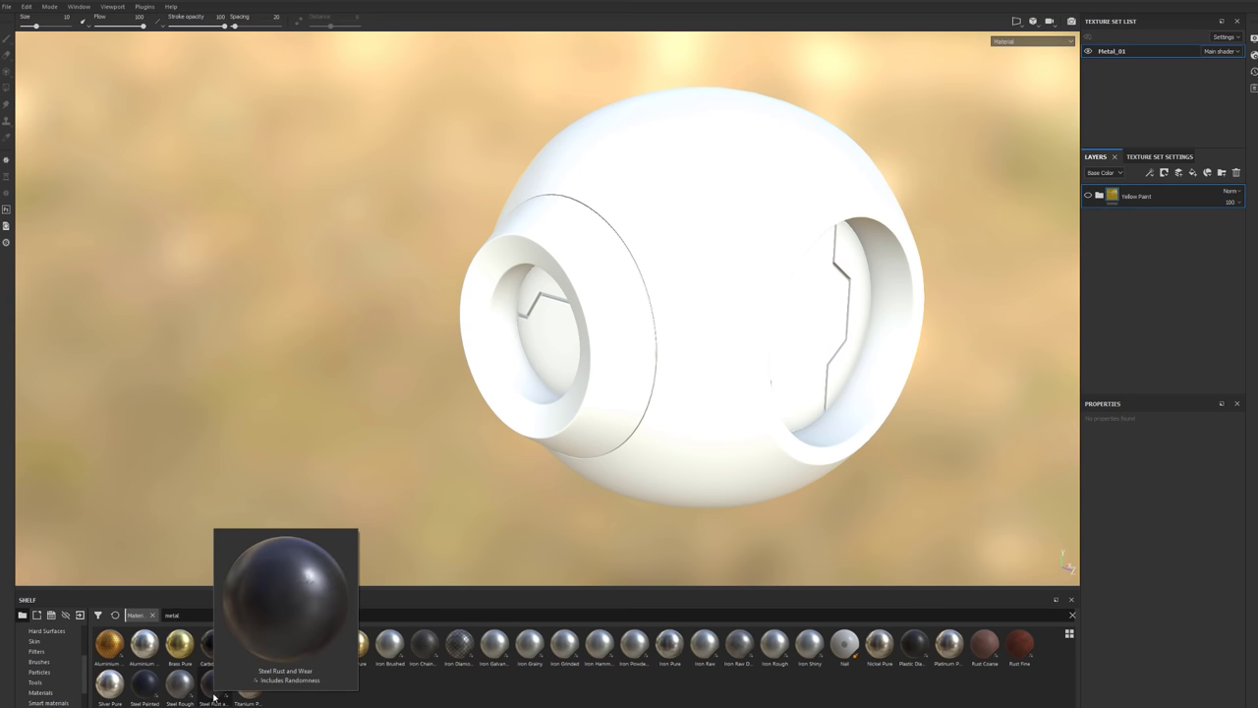
pyautogui.moveTo(213, 696); pyautogui.dragTo(527, 356)
pyautogui.moveTo(572, 466)
pyautogui.keyDown('alt'); pyautogui.mouseDown()
pyautogui.moveTo(620, 402)
pyautogui.moveTo(688, 418)
pyautogui.moveTo(675, 431)
pyautogui.moveTo(678, 408)
pyautogui.moveTo(723, 418)
pyautogui.mouseUp(); pyautogui.keyUp('alt')
pyautogui.moveTo(1130, 196); pyautogui.dragTo(1133, 222)
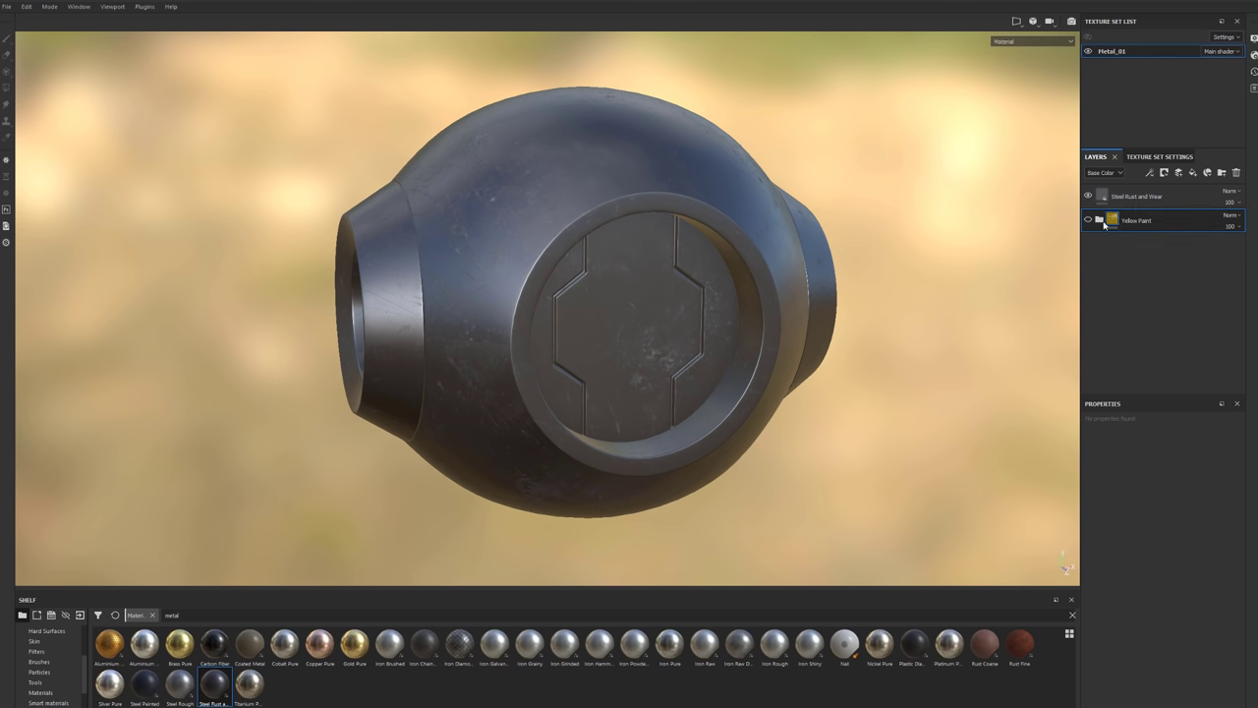
# Move the Yellow Paint folder above Steel Rust and Wear, then orbit to check the yellow sphere.
pyautogui.moveTo(1135, 226); pyautogui.dragTo(1136, 196)
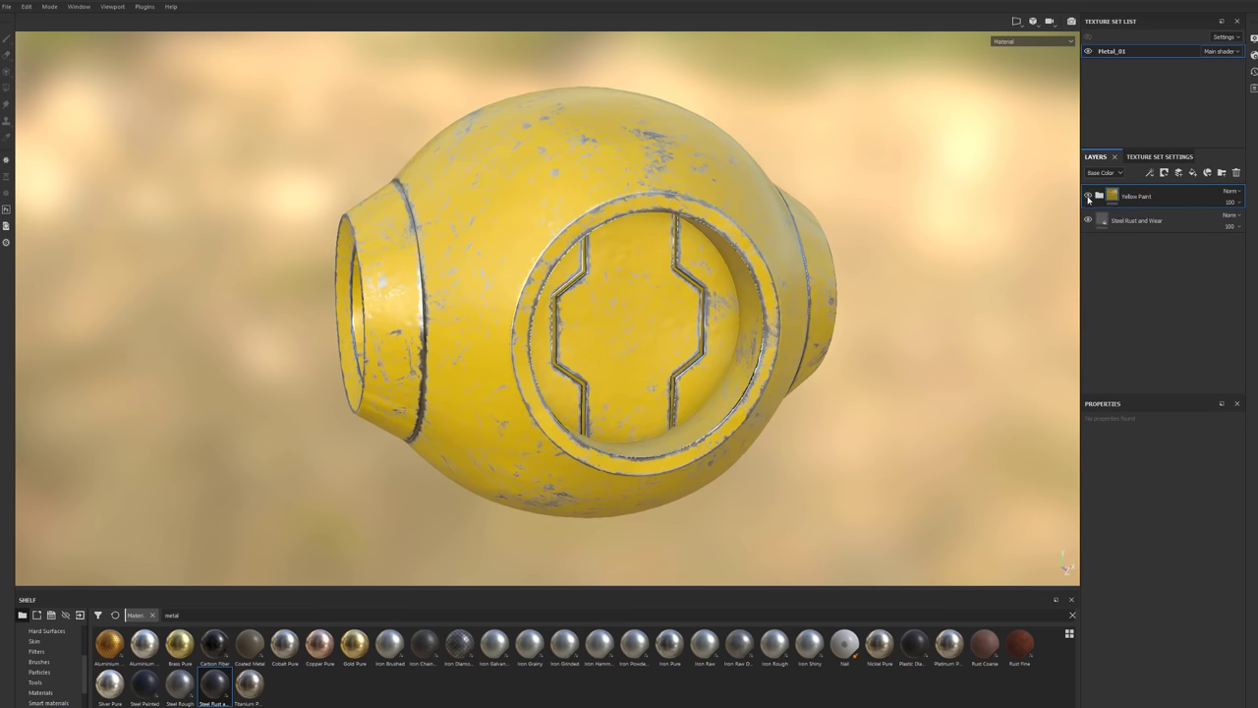
pyautogui.keyDown('alt'); pyautogui.moveTo(630, 342); pyautogui.dragTo(1020, 372); pyautogui.keyUp('alt')
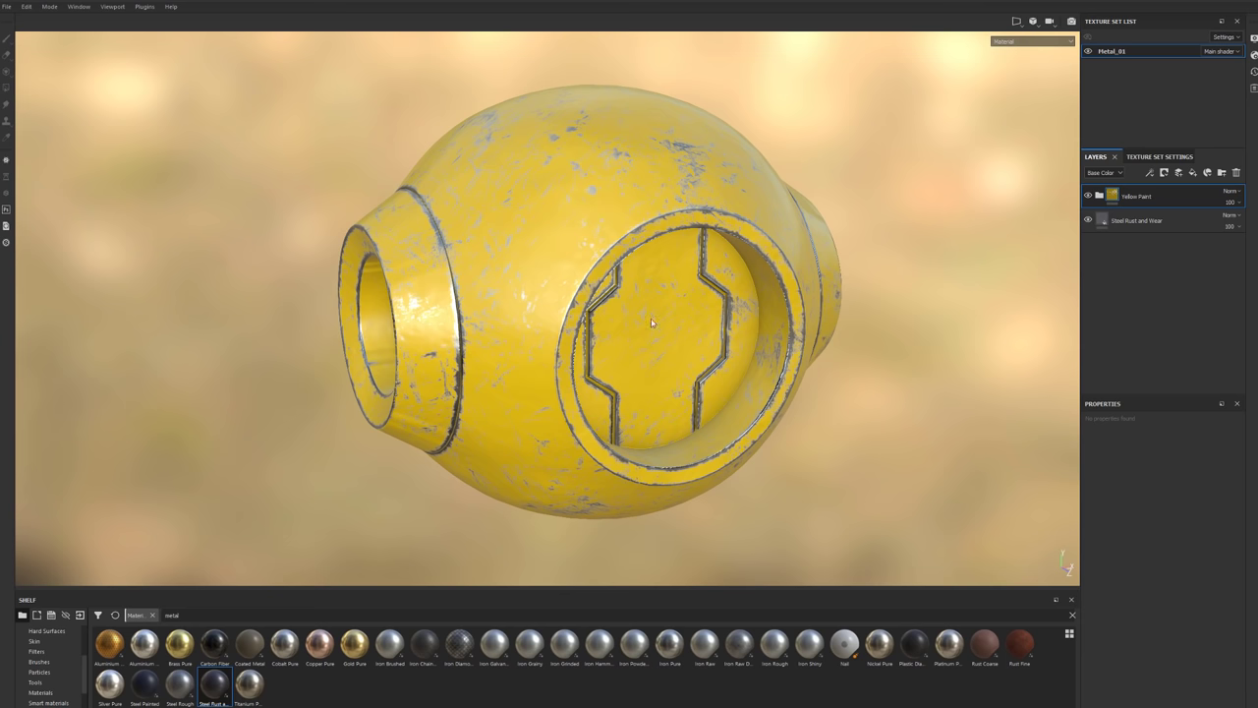
pyautogui.keyDown('alt'); pyautogui.moveTo(690, 395); pyautogui.dragTo(672, 283); pyautogui.keyUp('alt')
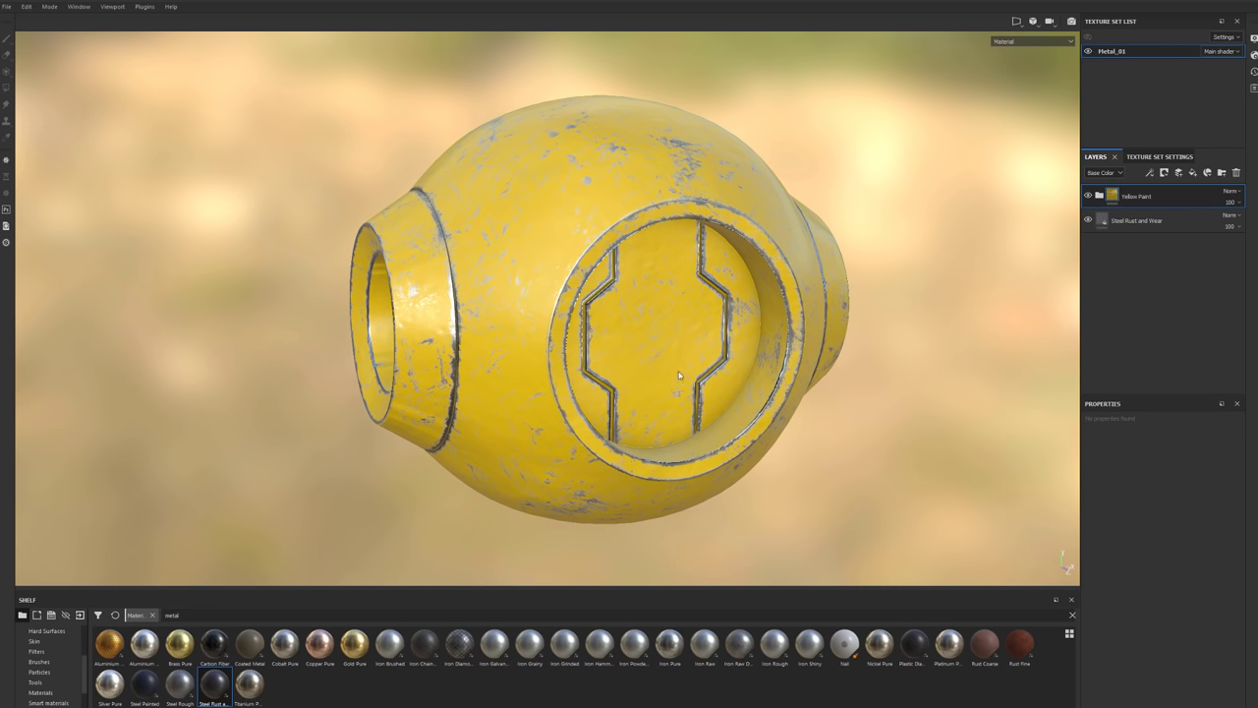
# Add a white mask to the Yellow Paint folder and choose polygon filling for the mask.
pyautogui.rightClick(1181, 198)
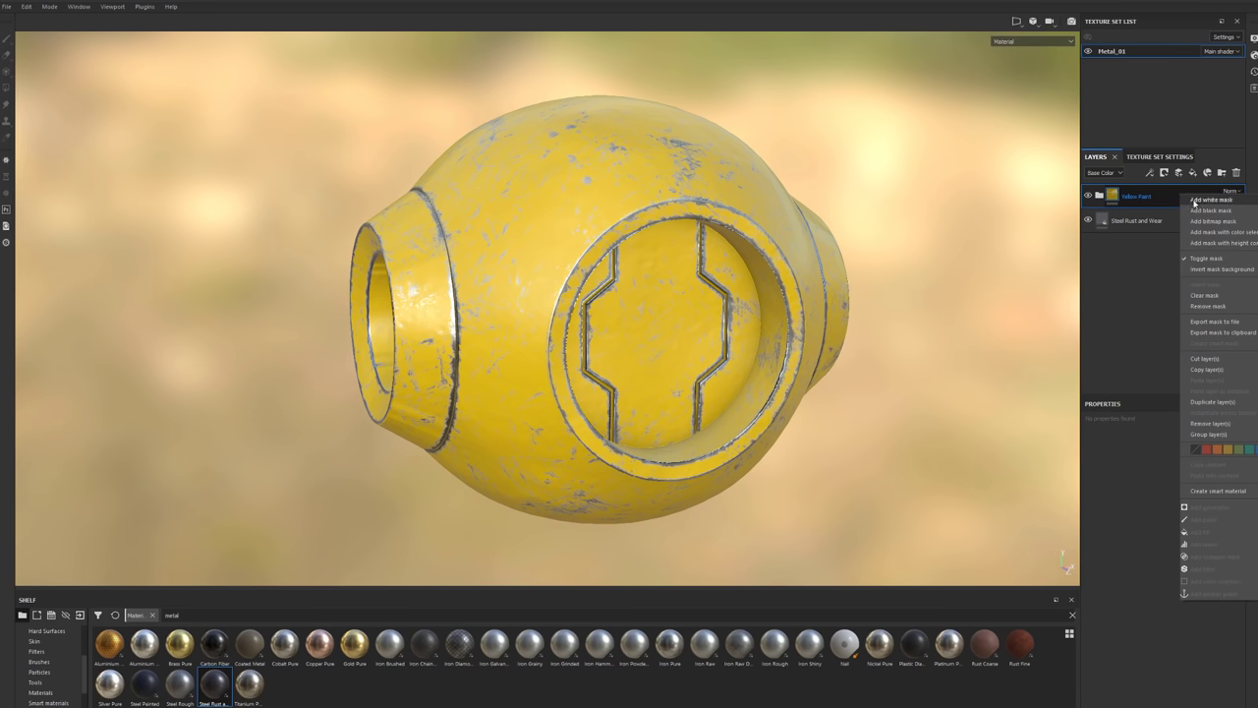
pyautogui.click(1193, 200)
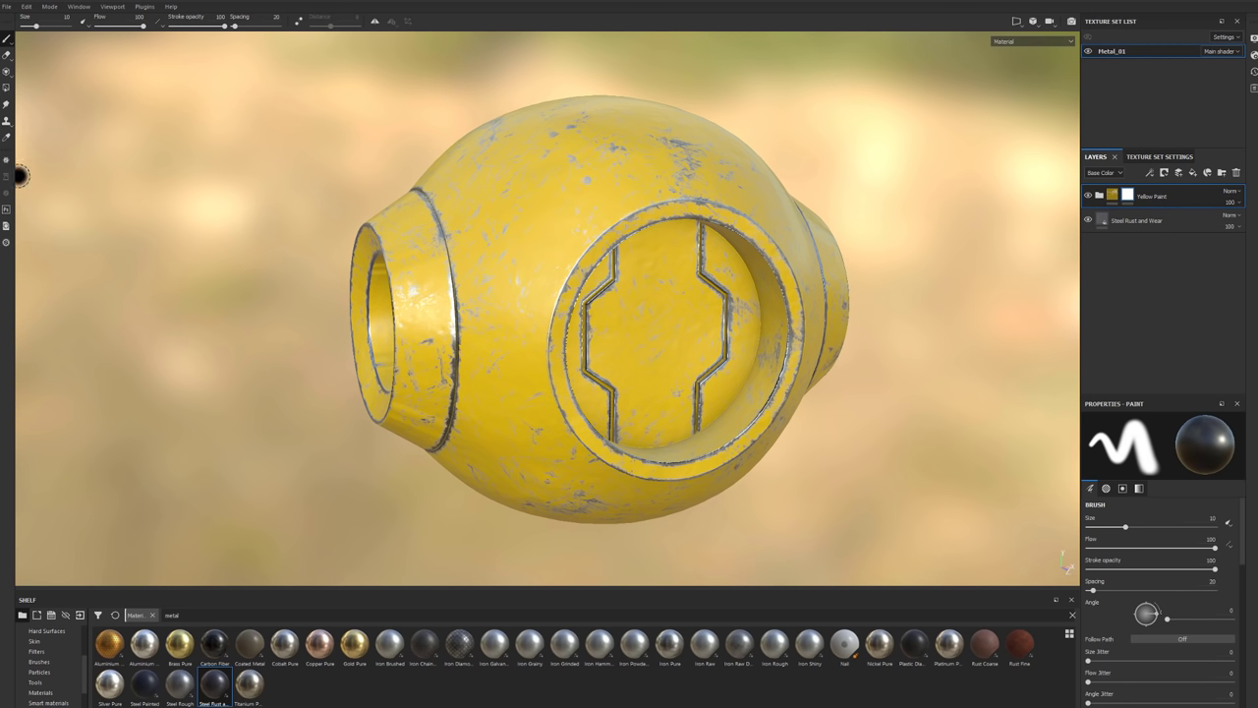
pyautogui.click(5, 87)
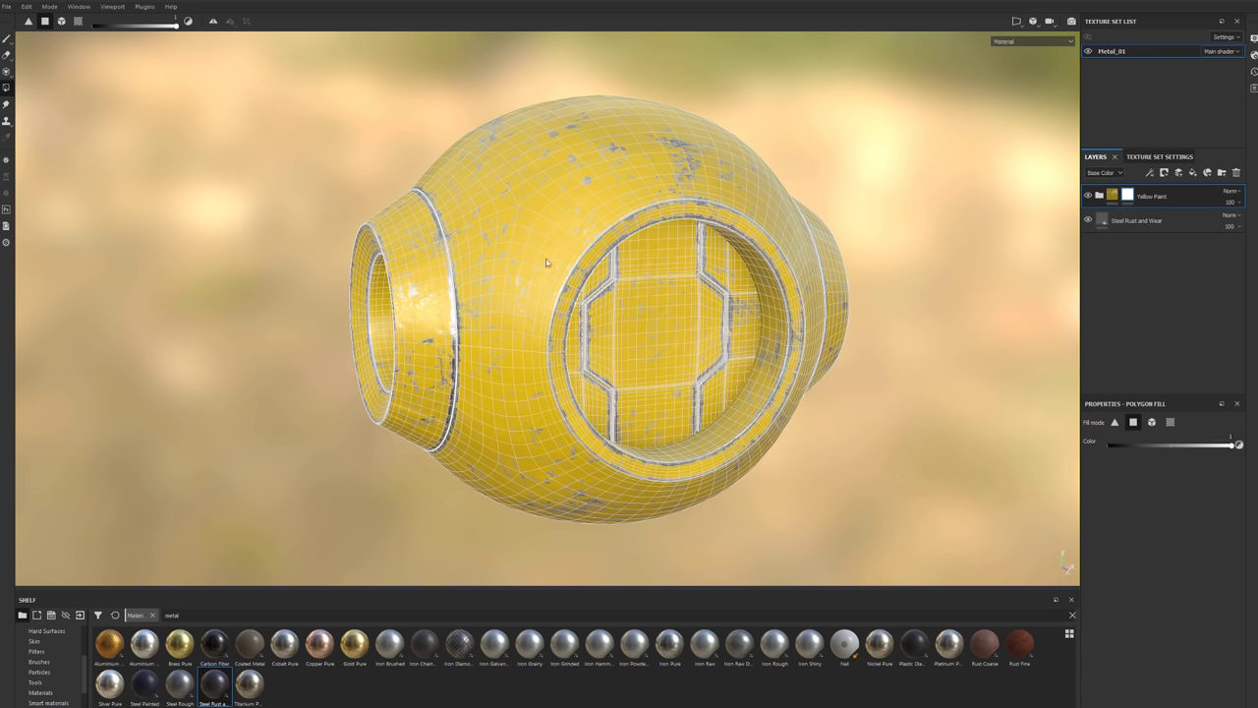
# Set Polygon Fill to triangle mode with colour value 0, framing the hatch centre.
pyautogui.keyDown('alt'); pyautogui.moveTo(503, 338); pyautogui.dragTo(798, 305); pyautogui.keyUp('alt')
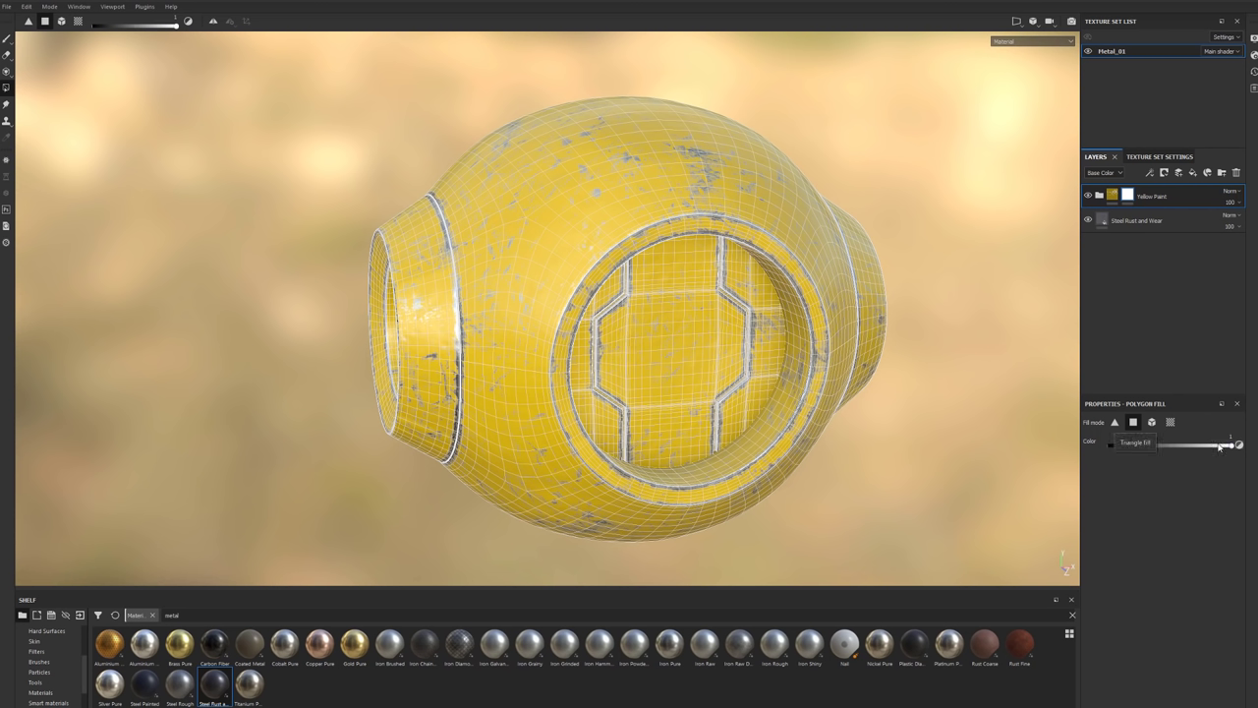
pyautogui.moveTo(1236, 444)
pyautogui.mouseDown()
pyautogui.moveTo(1159, 450)
pyautogui.moveTo(1245, 447)
pyautogui.mouseUp()
pyautogui.moveTo(1226, 445); pyautogui.dragTo(1094, 445)
pyautogui.click(1115, 422)
pyautogui.scroll(10, 661, 342)
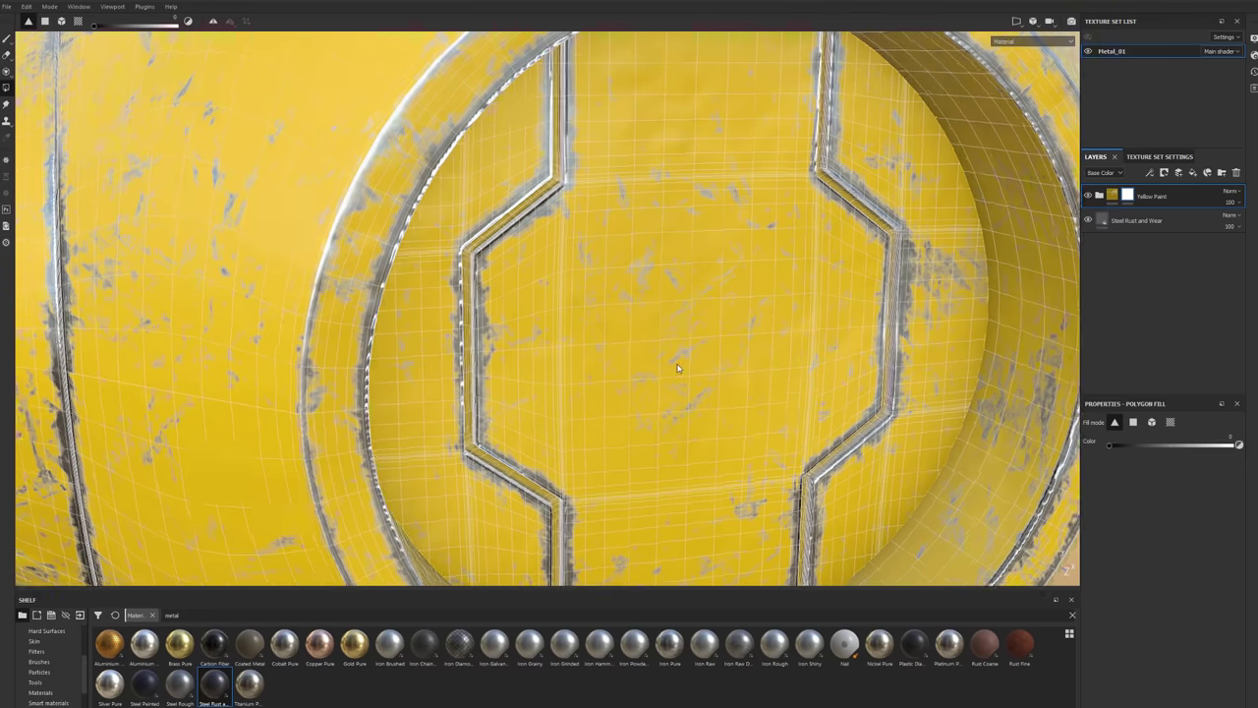
pyautogui.keyDown('alt'); pyautogui.moveTo(658, 337); pyautogui.dragTo(637, 329); pyautogui.keyUp('alt')
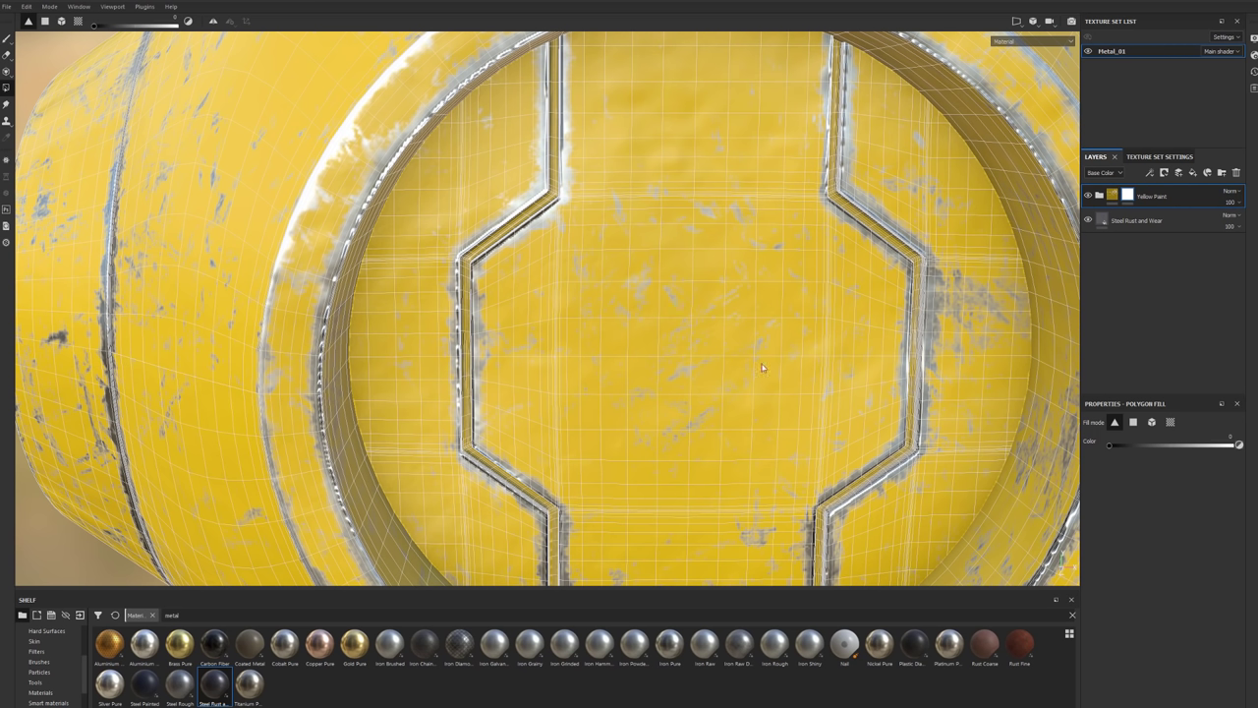
# Mask out the centre faces of the hatch with triangle, then quad, polygon fill.
pyautogui.click(670, 297)
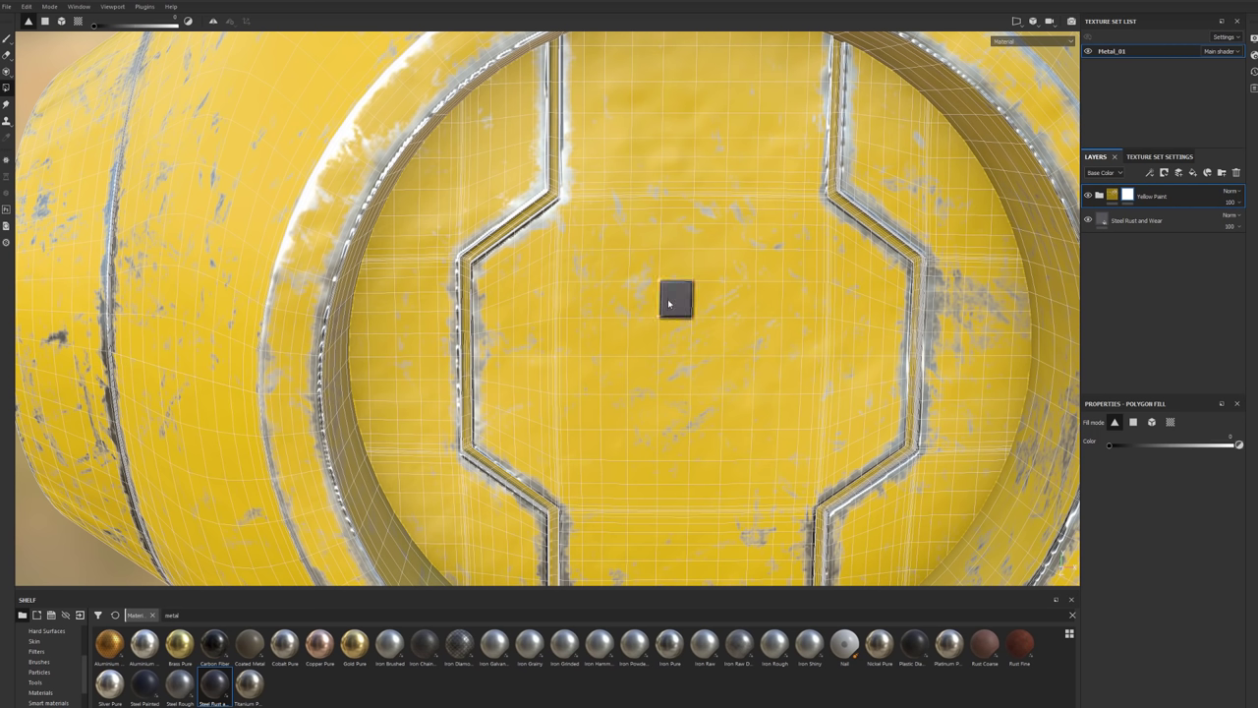
pyautogui.click(668, 274)
pyautogui.click(692, 258)
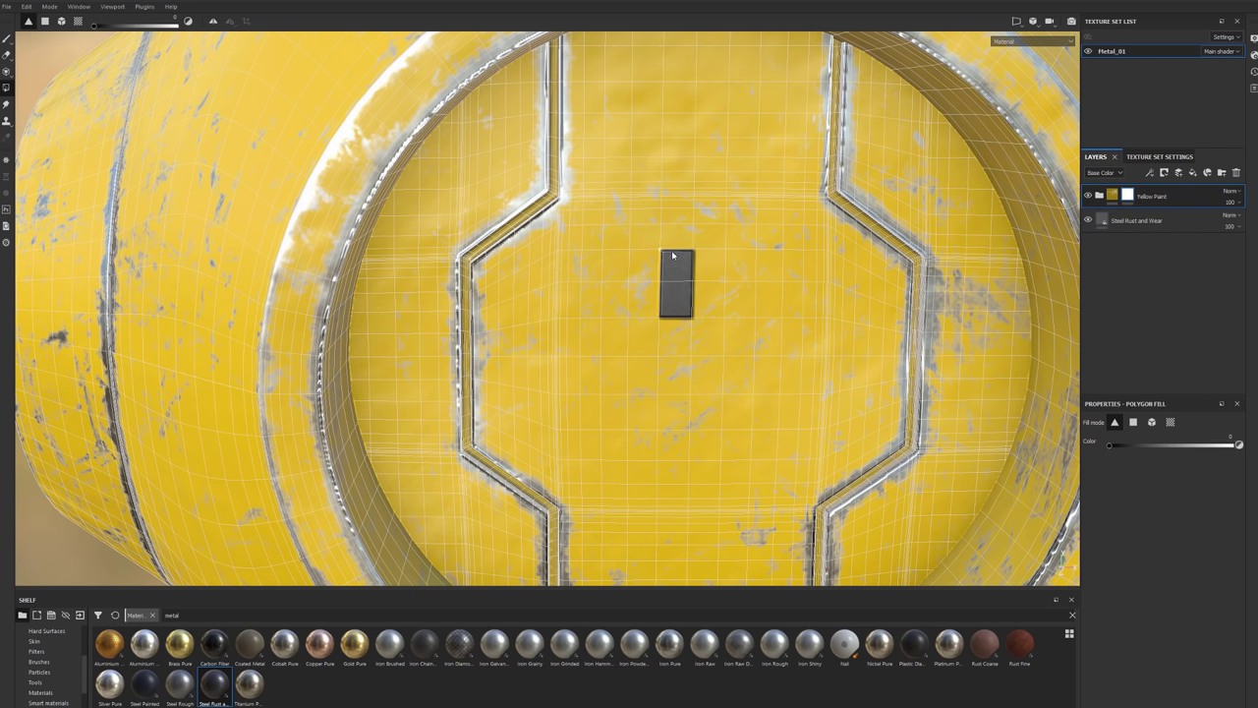
pyautogui.click(1132, 423)
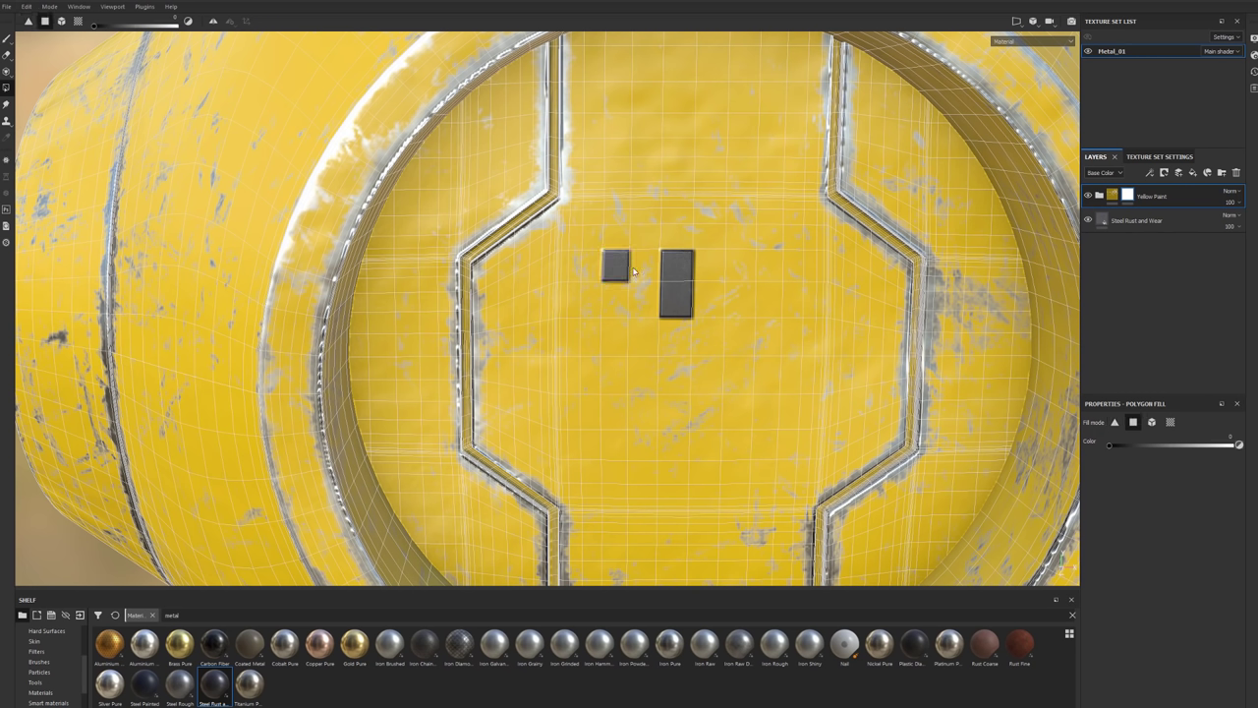
pyautogui.click(637, 300)
pyautogui.click(643, 279)
# Switch Polygon Fill to Mesh mode and mask out the hatch's entire inner disc.
pyautogui.keyDown('alt'); pyautogui.moveTo(643, 281); pyautogui.dragTo(630, 256); pyautogui.keyUp('alt')
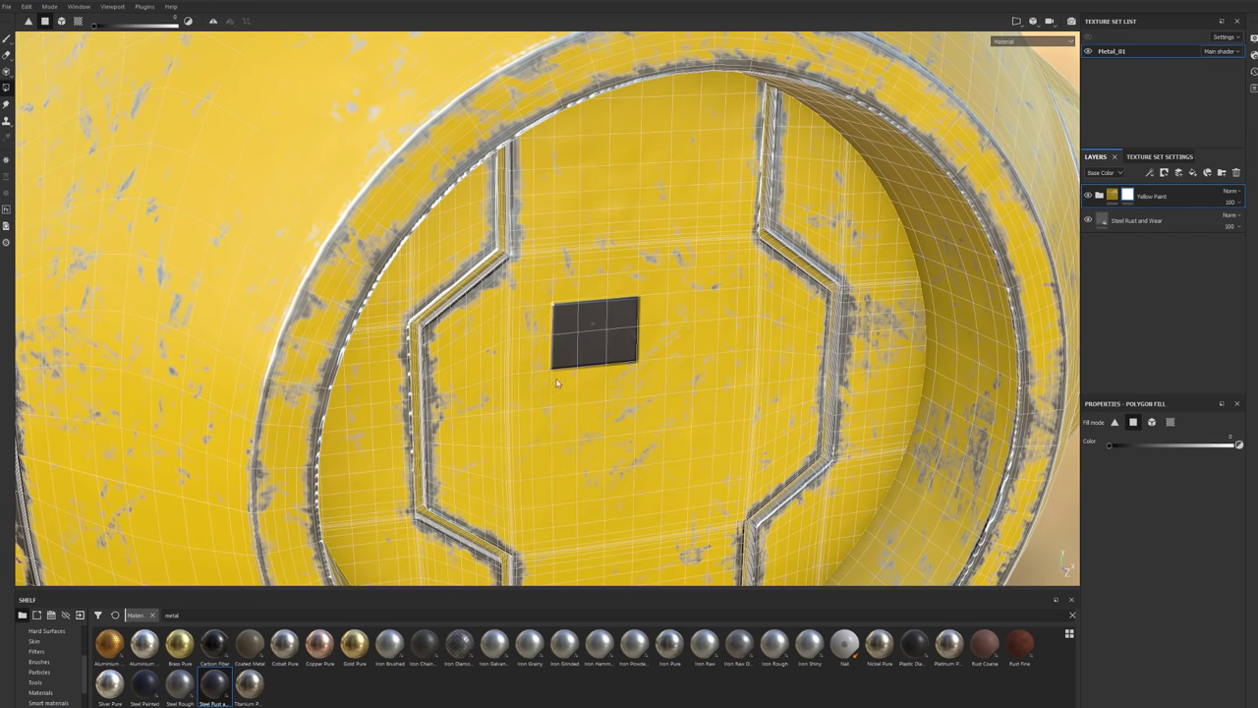
pyautogui.keyDown('alt'); pyautogui.moveTo(556, 382); pyautogui.dragTo(760, 360); pyautogui.keyUp('alt')
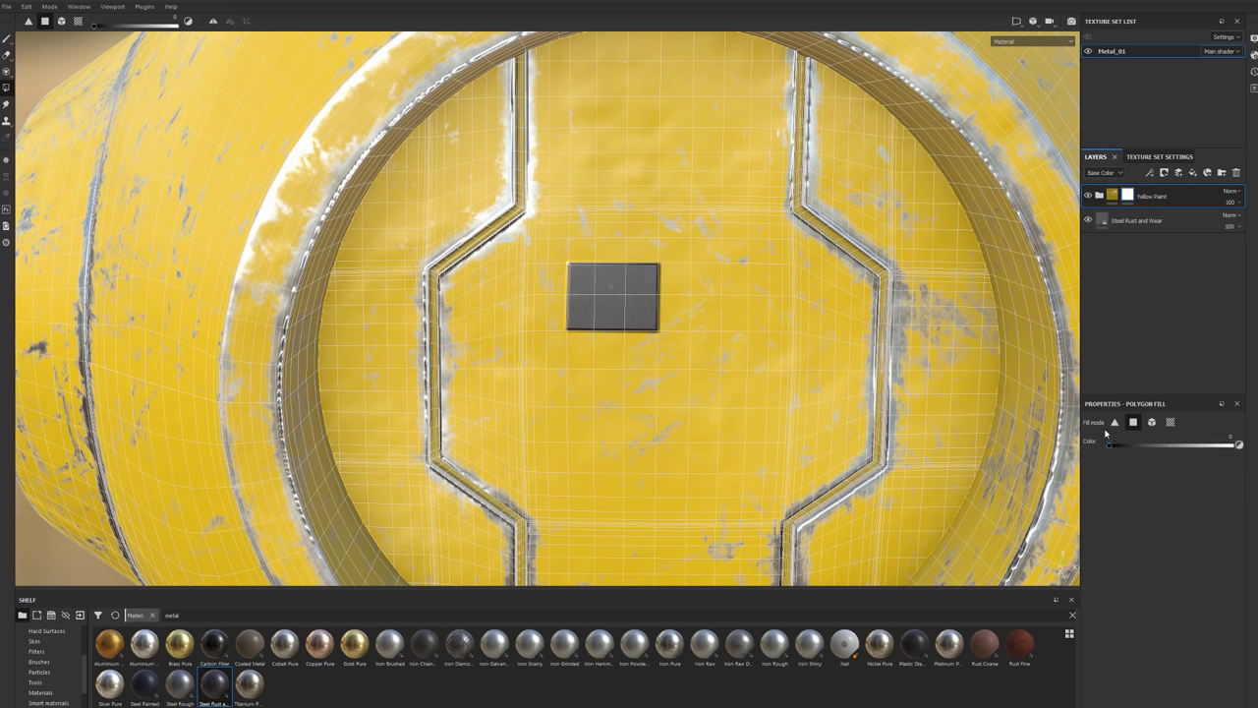
pyautogui.click(1152, 422)
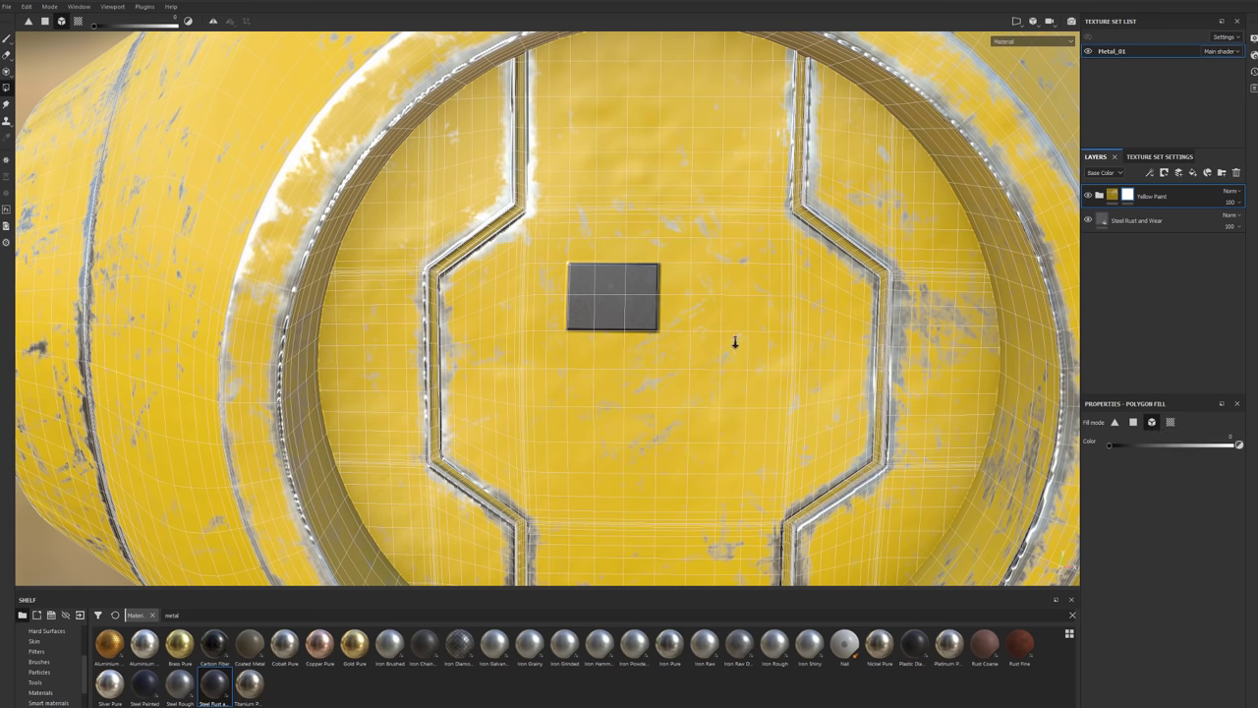
pyautogui.keyDown('alt'); pyautogui.moveTo(733, 343); pyautogui.dragTo(618, 388); pyautogui.keyUp('alt')
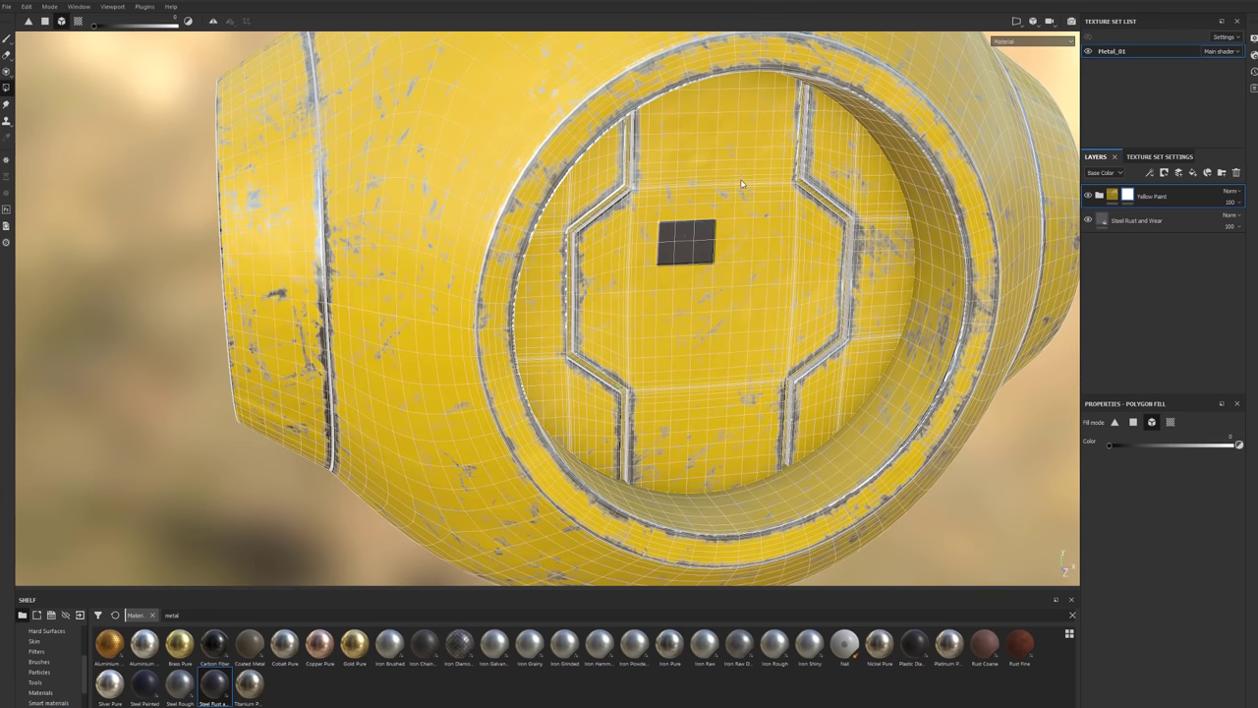
pyautogui.click(746, 271)
pyautogui.scroll(-5, 720, 316)
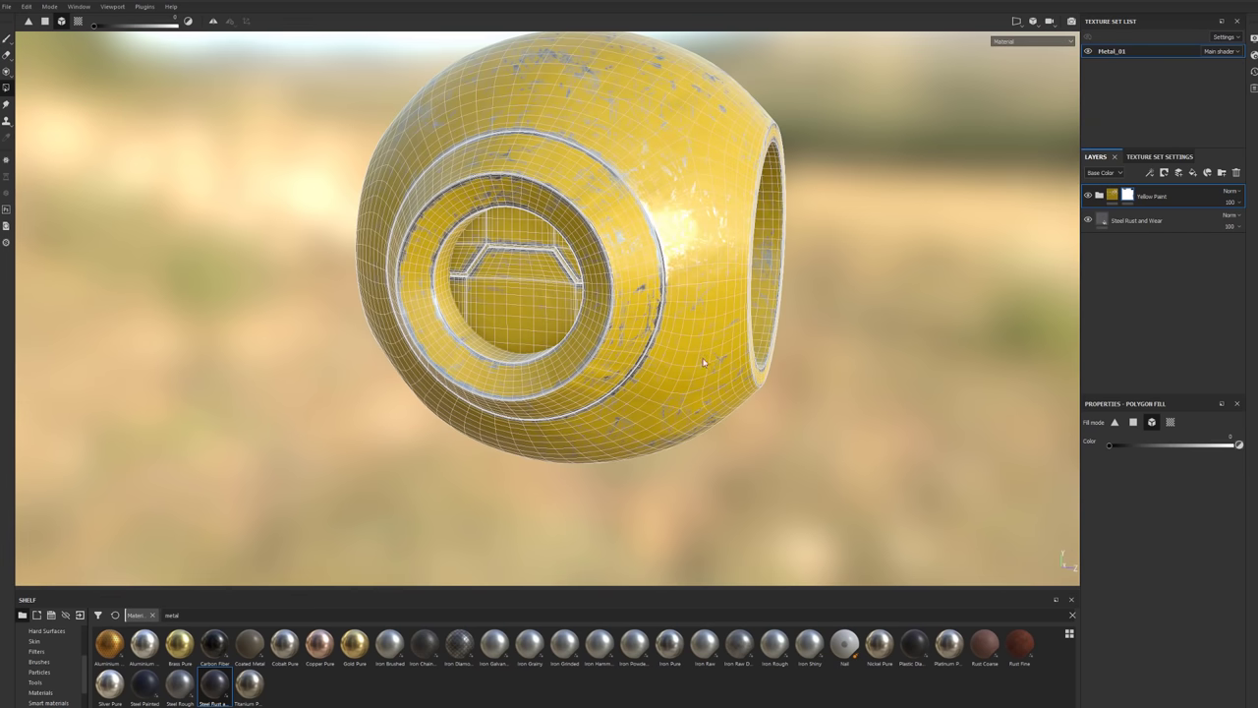
pyautogui.keyDown('alt'); pyautogui.moveTo(525, 297); pyautogui.dragTo(845, 339); pyautogui.keyUp('alt')
pyautogui.scroll(3, 665, 357)
pyautogui.scroll(-4, 771, 365)
# Show the 2D/3D split view and set Polygon Fill to UV chunk mode.
pyautogui.click(1031, 25)
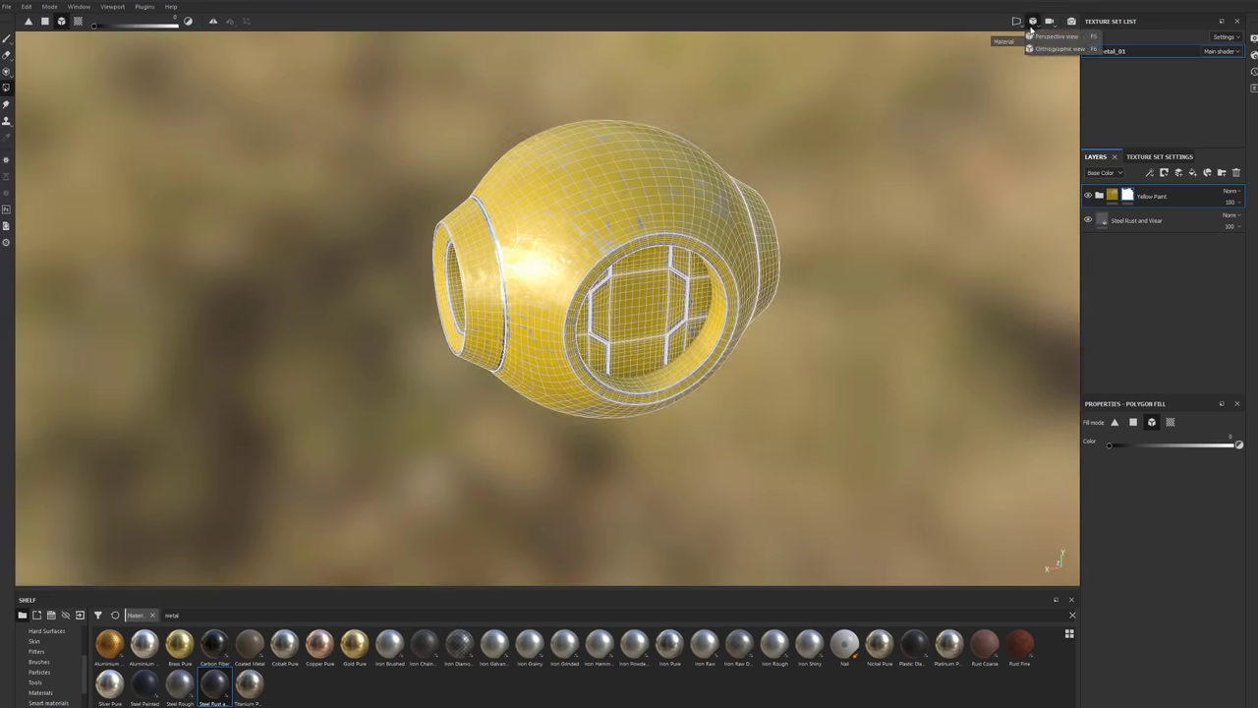
pyautogui.click(1049, 22)
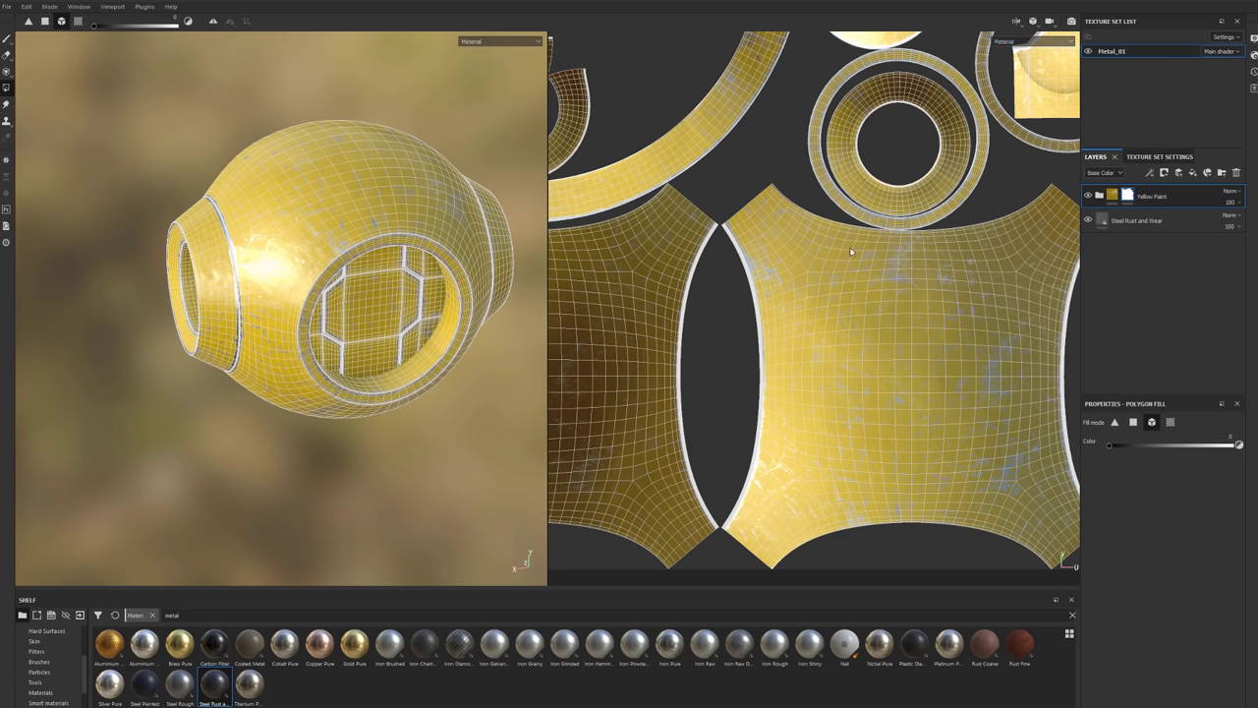
pyautogui.scroll(-5, 848, 285)
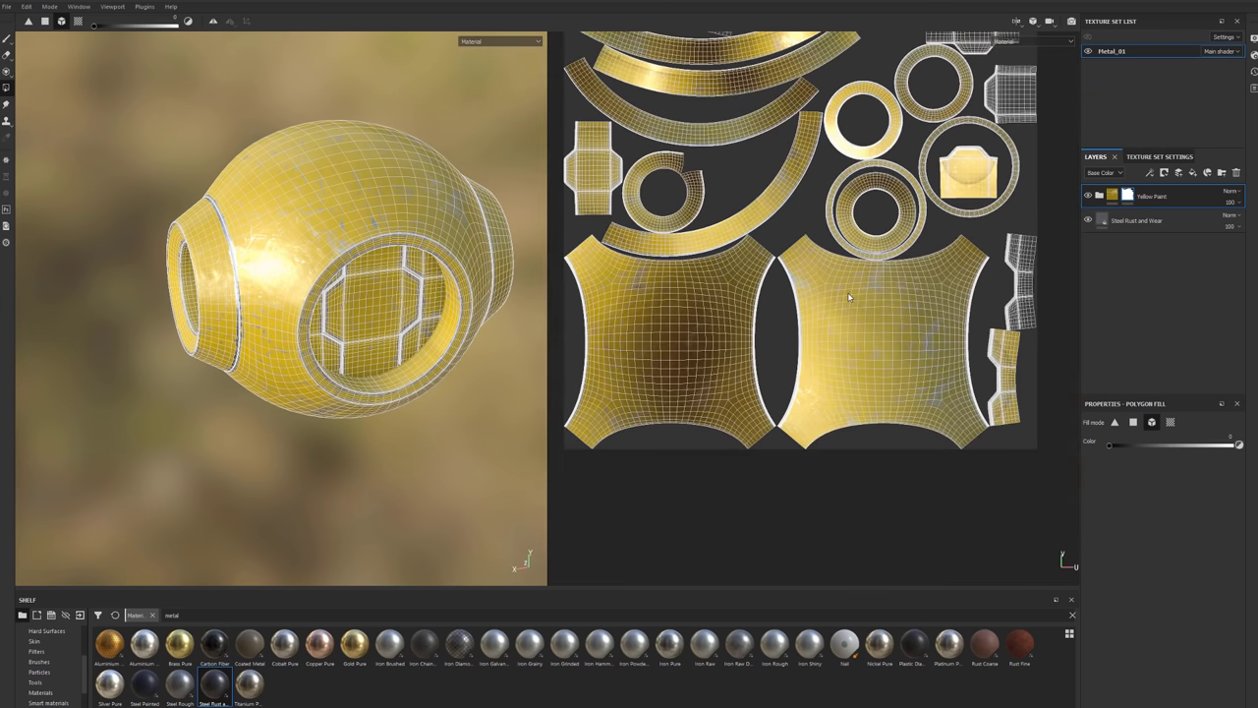
pyautogui.click(1170, 423)
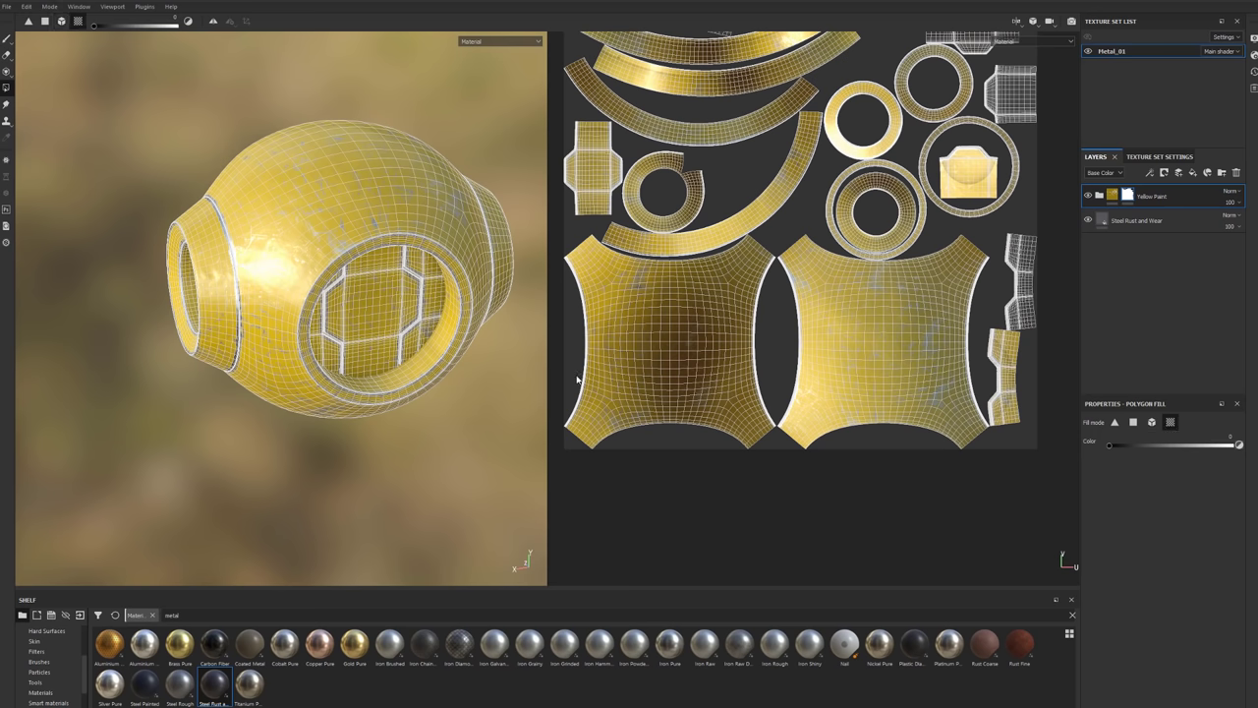
pyautogui.keyDown('alt'); pyautogui.moveTo(322, 332); pyautogui.dragTo(194, 299); pyautogui.keyUp('alt')
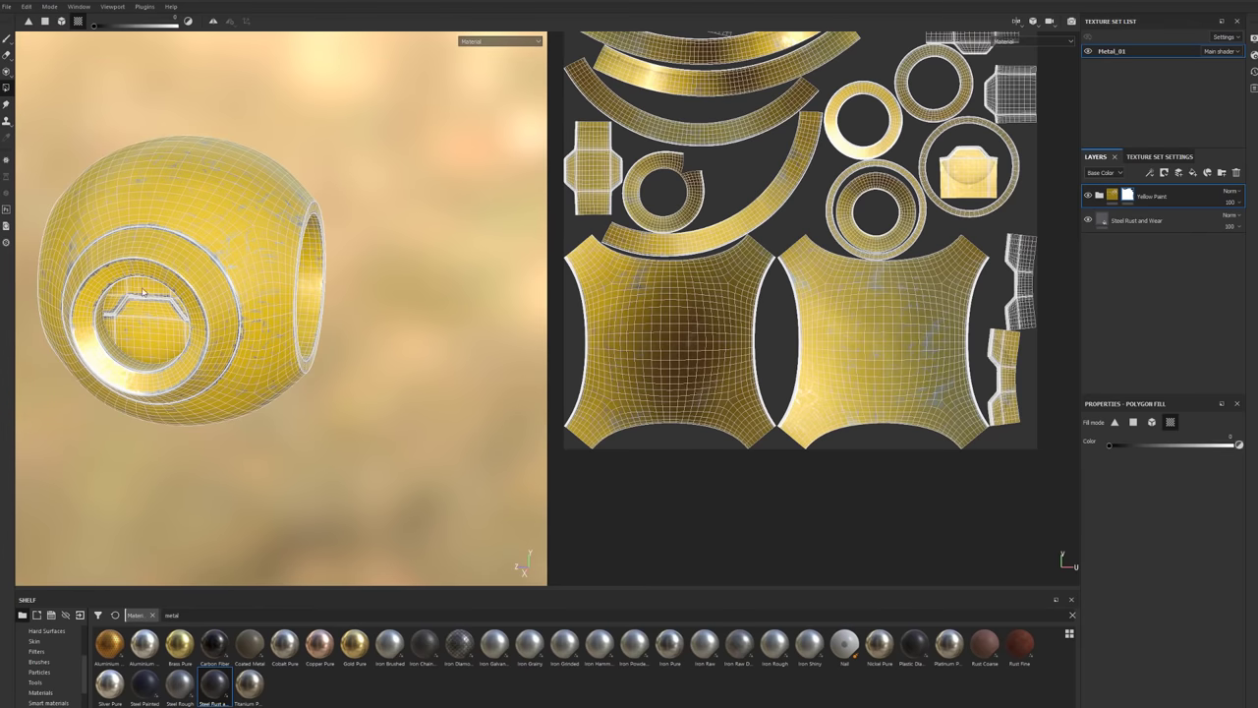
pyautogui.moveTo(1003, 272); pyautogui.dragTo(942, 317, button='middle')
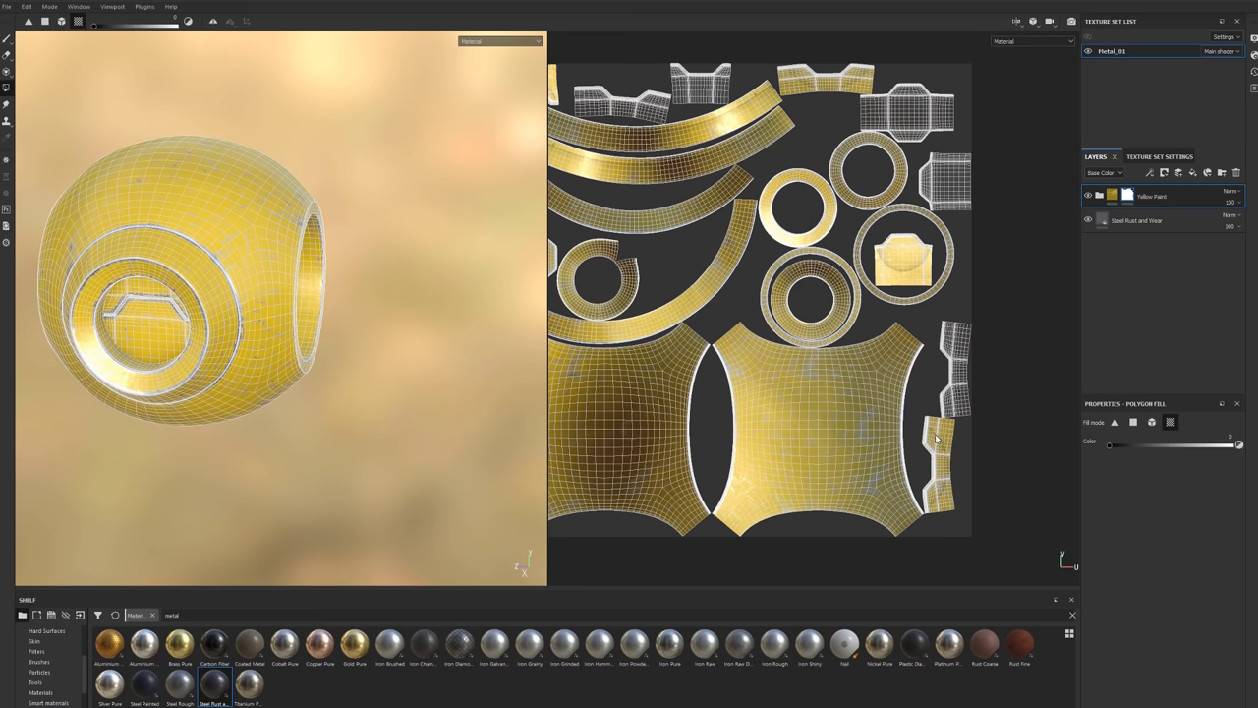
pyautogui.keyDown('alt'); pyautogui.moveTo(333, 356); pyautogui.dragTo(280, 344); pyautogui.keyUp('alt')
pyautogui.keyDown('alt'); pyautogui.moveTo(898, 309); pyautogui.dragTo(882, 225); pyautogui.keyUp('alt')
pyautogui.keyDown('alt'); pyautogui.moveTo(866, 296); pyautogui.dragTo(802, 94); pyautogui.keyUp('alt')
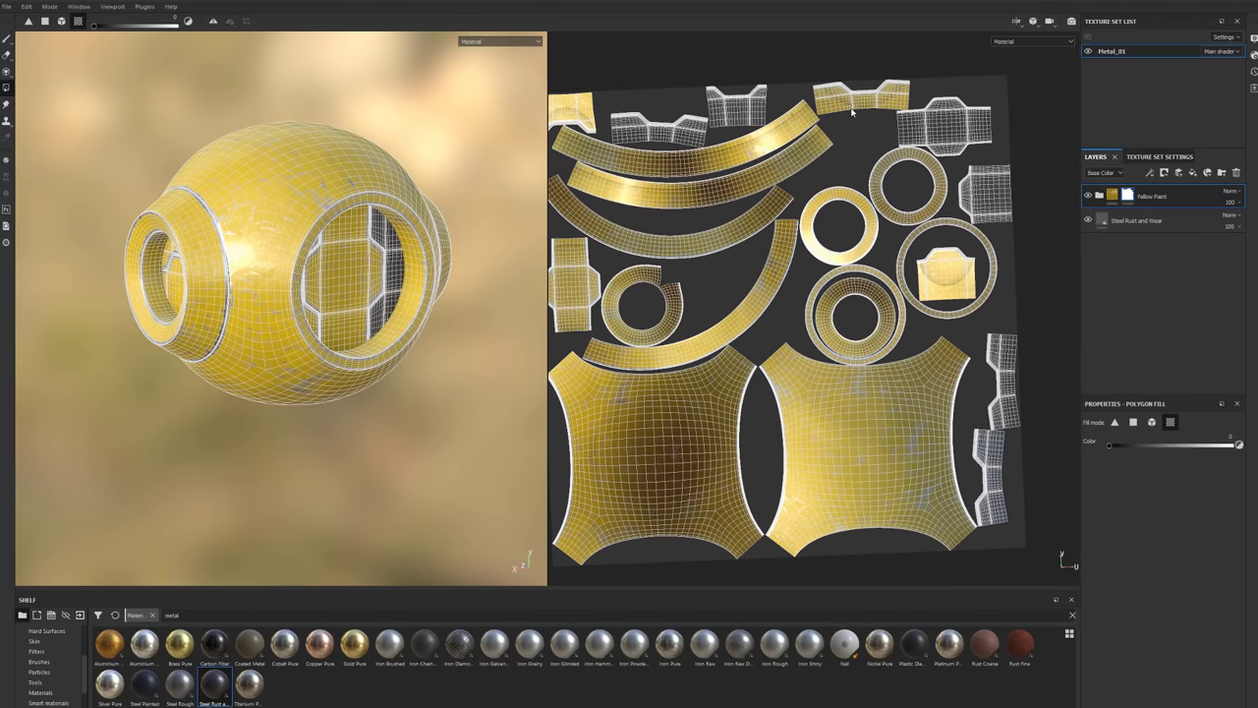
pyautogui.keyDown('alt'); pyautogui.moveTo(261, 318); pyautogui.dragTo(204, 311); pyautogui.keyUp('alt')
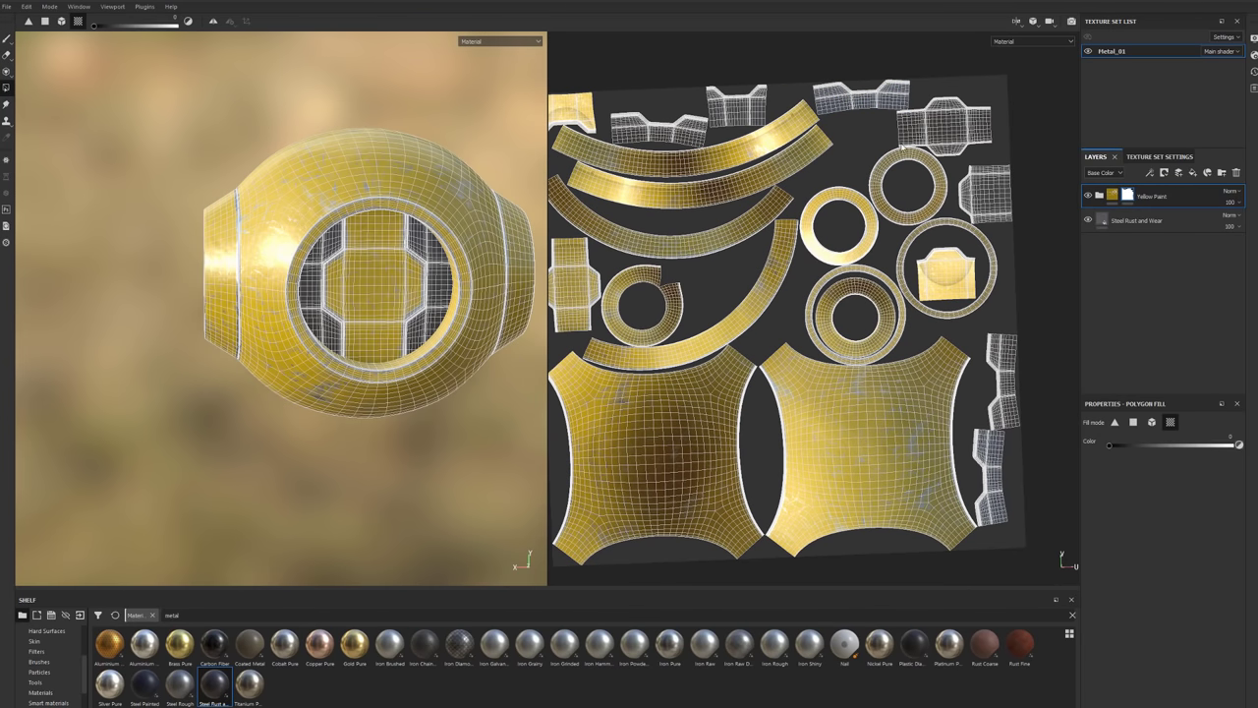
# Return to Mesh fill, fill the inner window mesh, and raise the fill colour to 1.
pyautogui.press('3')
pyautogui.keyDown('shift'); pyautogui.click(945, 273); pyautogui.keyUp('shift')
pyautogui.keyDown('alt'); pyautogui.moveTo(452, 341); pyautogui.dragTo(446, 462); pyautogui.keyUp('alt')
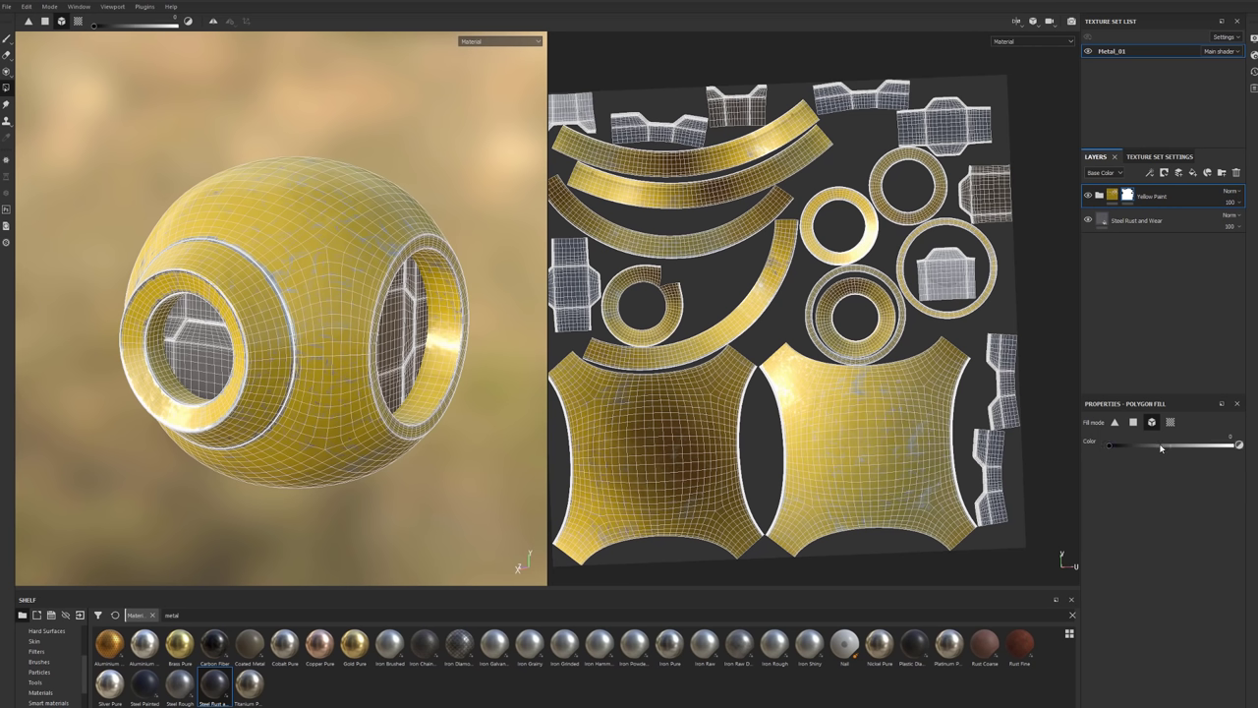
pyautogui.moveTo(1161, 447); pyautogui.dragTo(1230, 445)
pyautogui.keyDown('alt'); pyautogui.moveTo(215, 351); pyautogui.dragTo(259, 350); pyautogui.keyUp('alt')
pyautogui.keyDown('alt'); pyautogui.moveTo(402, 418); pyautogui.dragTo(385, 349); pyautogui.keyUp('alt')
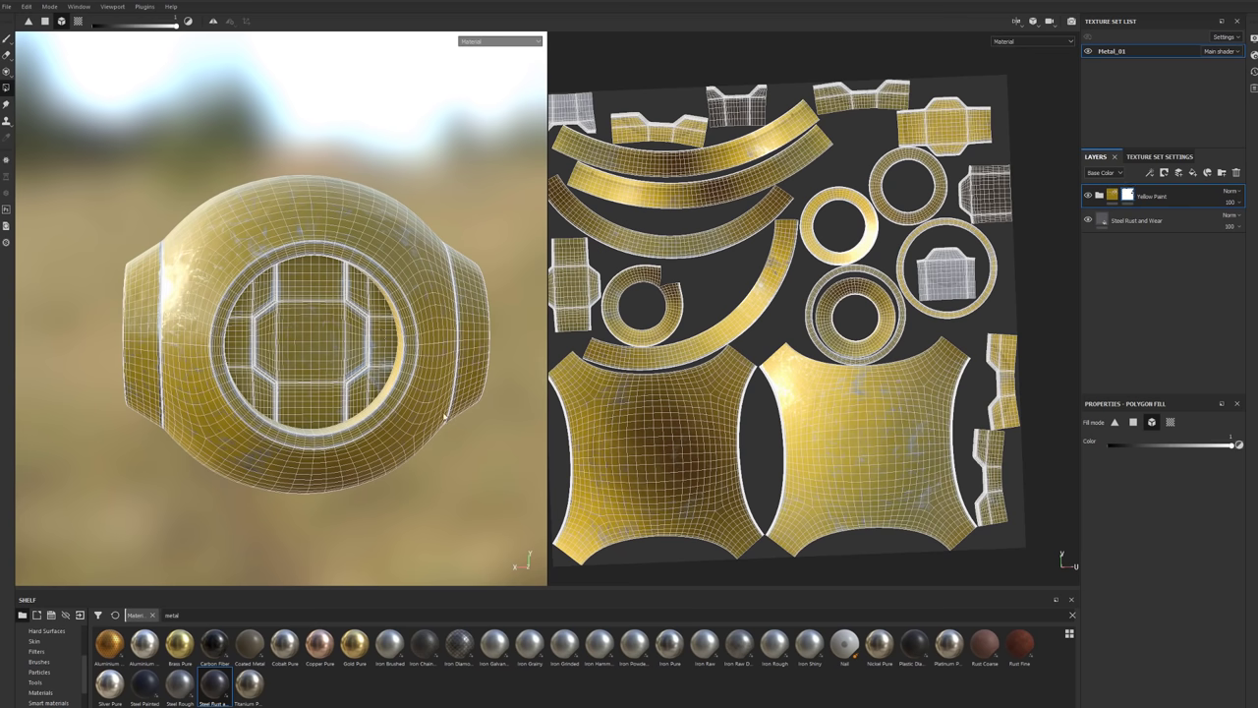
pyautogui.keyDown('alt'); pyautogui.moveTo(346, 372); pyautogui.dragTo(494, 458); pyautogui.keyUp('alt')
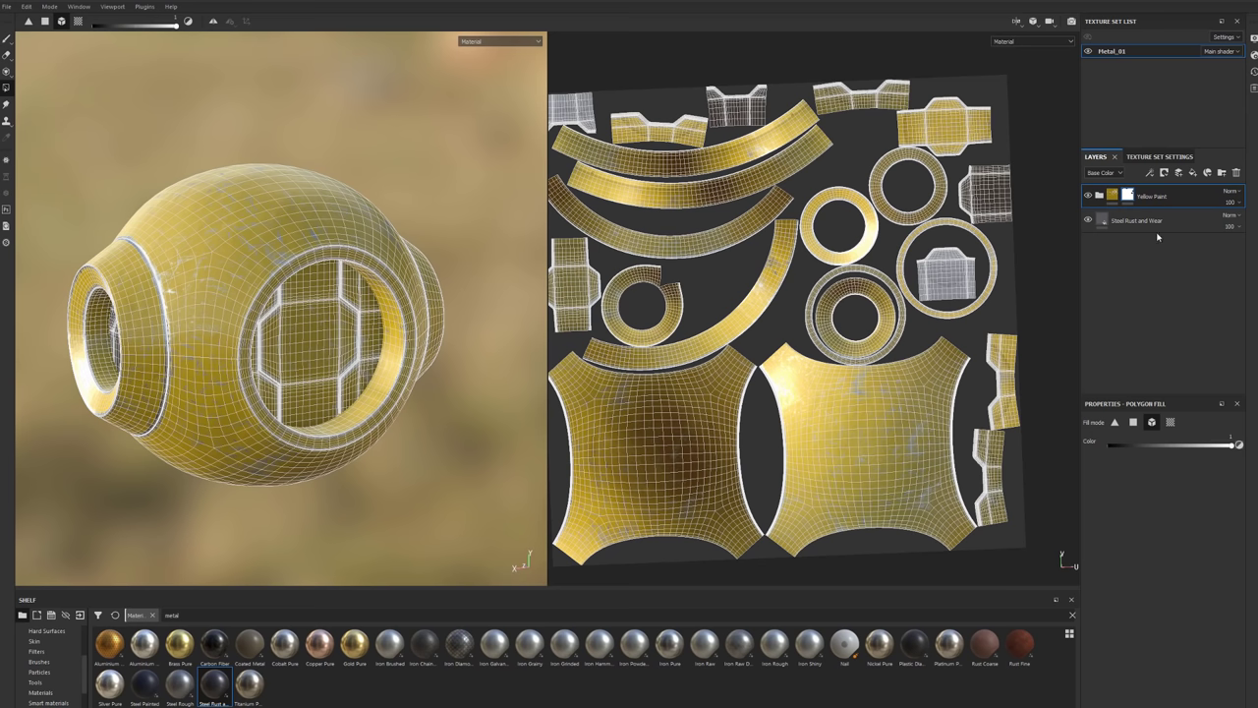
# Add a colour-selection mask to Yellow Paint and pick the cyan ID colour.
pyautogui.rightClick(1128, 194)
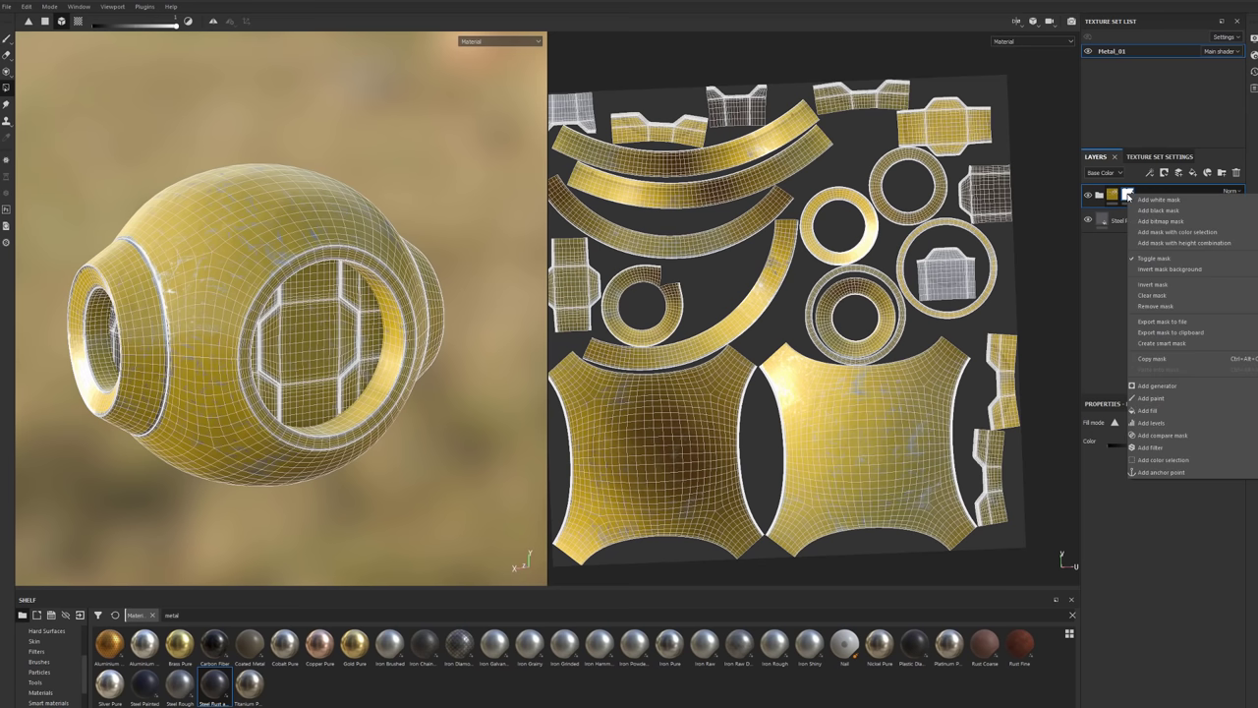
pyautogui.click(1169, 233)
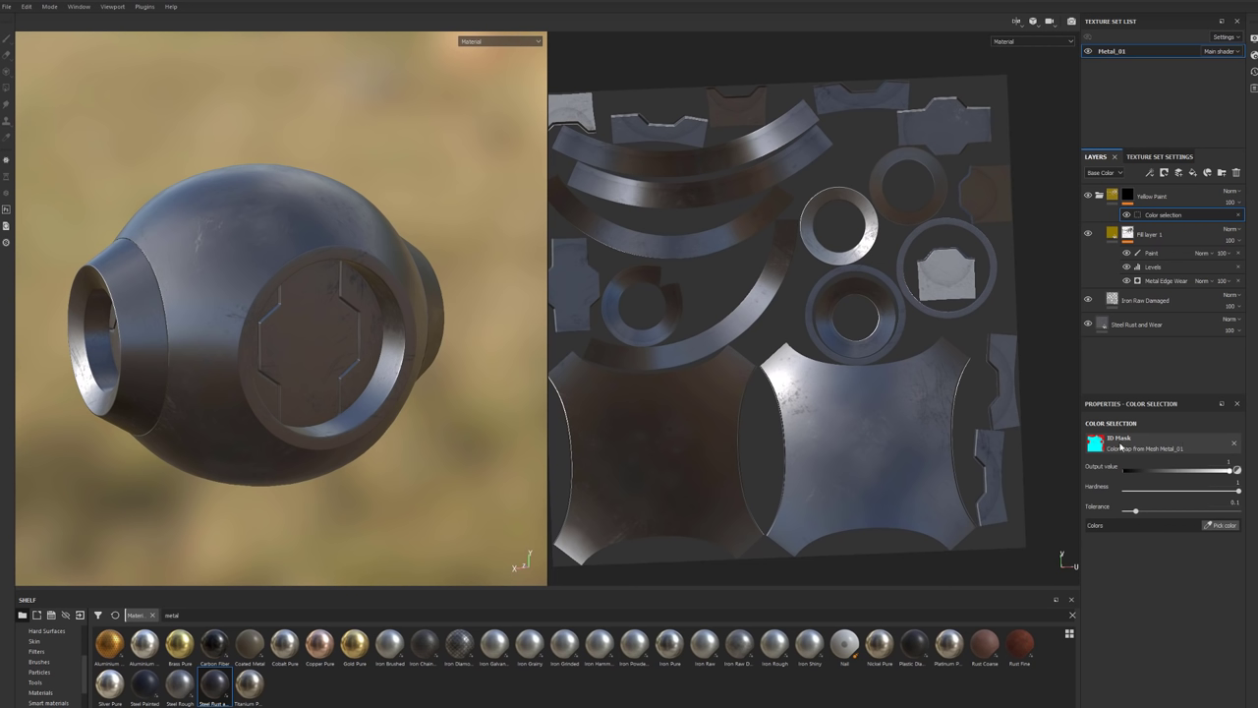
pyautogui.rightClick(1131, 200)
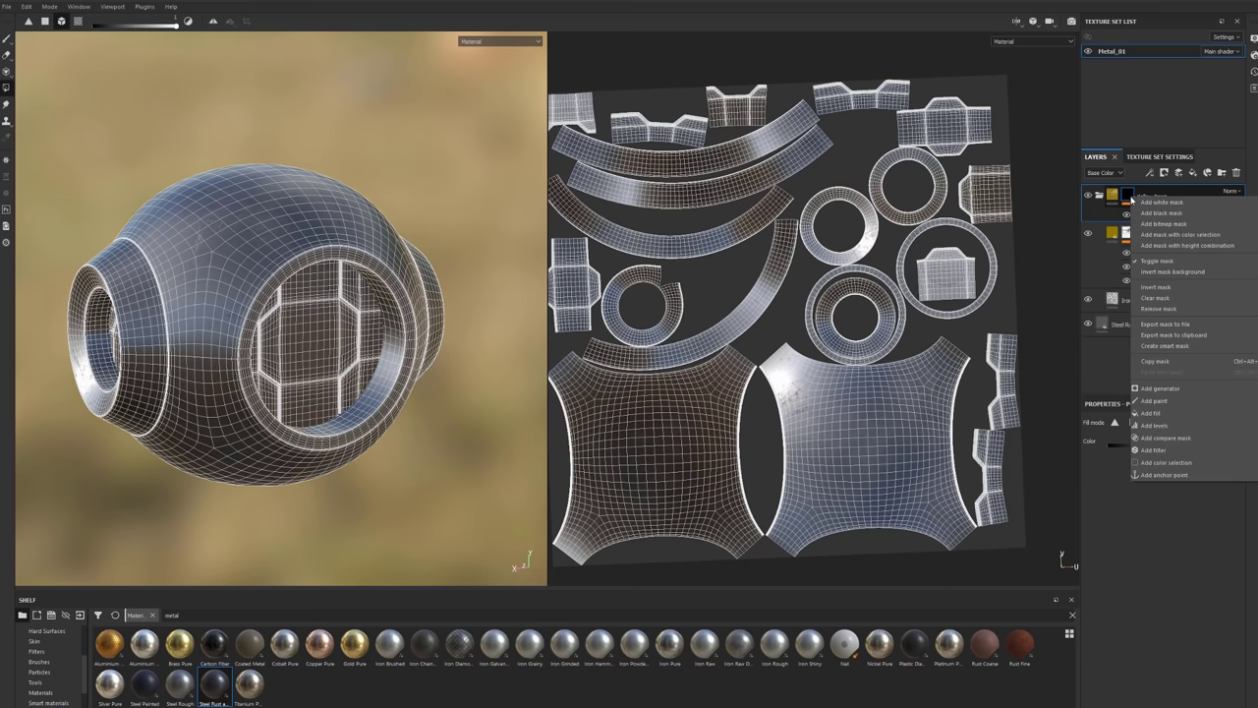
pyautogui.click(1168, 238)
pyautogui.moveTo(380, 245)
pyautogui.keyDown('alt'); pyautogui.mouseDown()
pyautogui.moveTo(416, 306)
pyautogui.moveTo(456, 309)
pyautogui.mouseUp(); pyautogui.keyUp('alt')
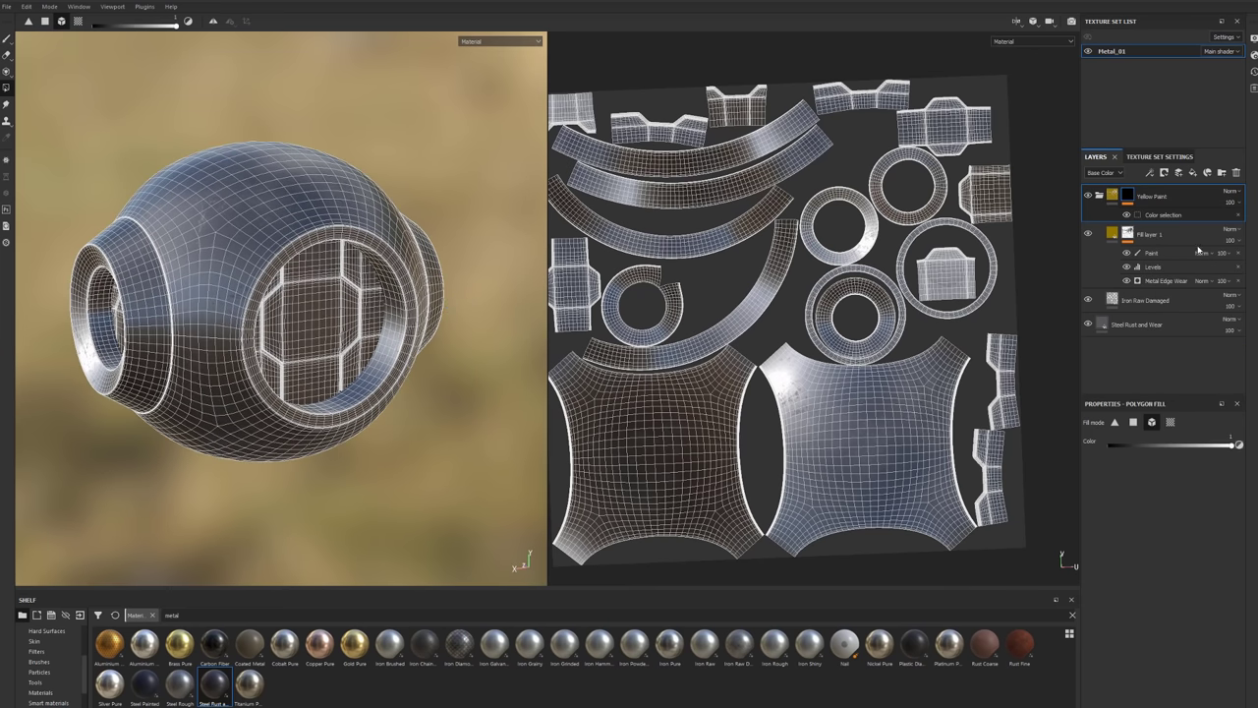
pyautogui.click(1157, 218)
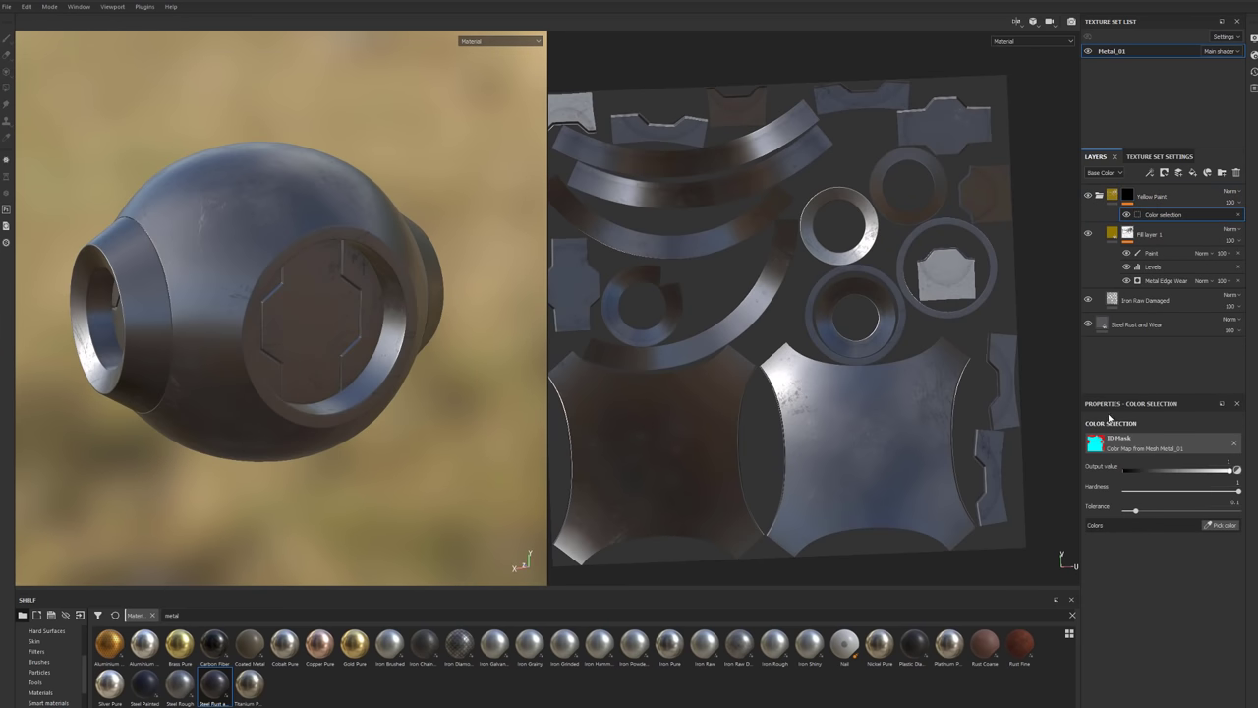
pyautogui.click(1229, 527)
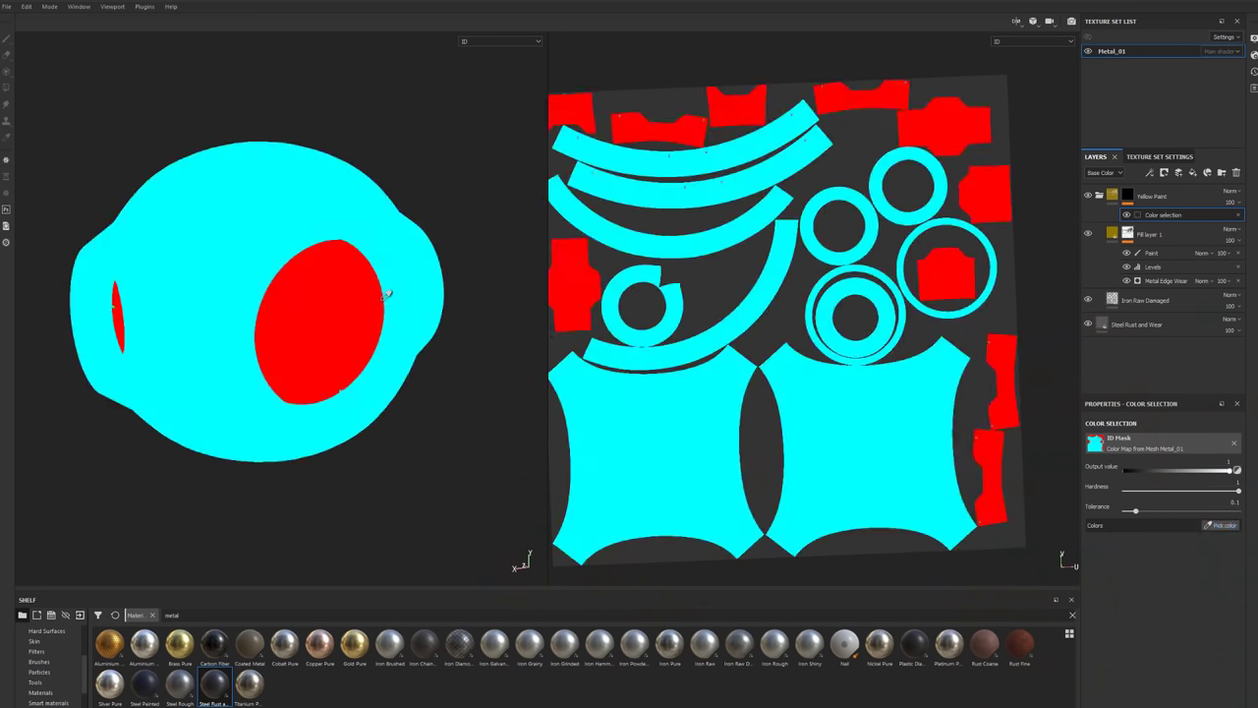
pyautogui.click(272, 186)
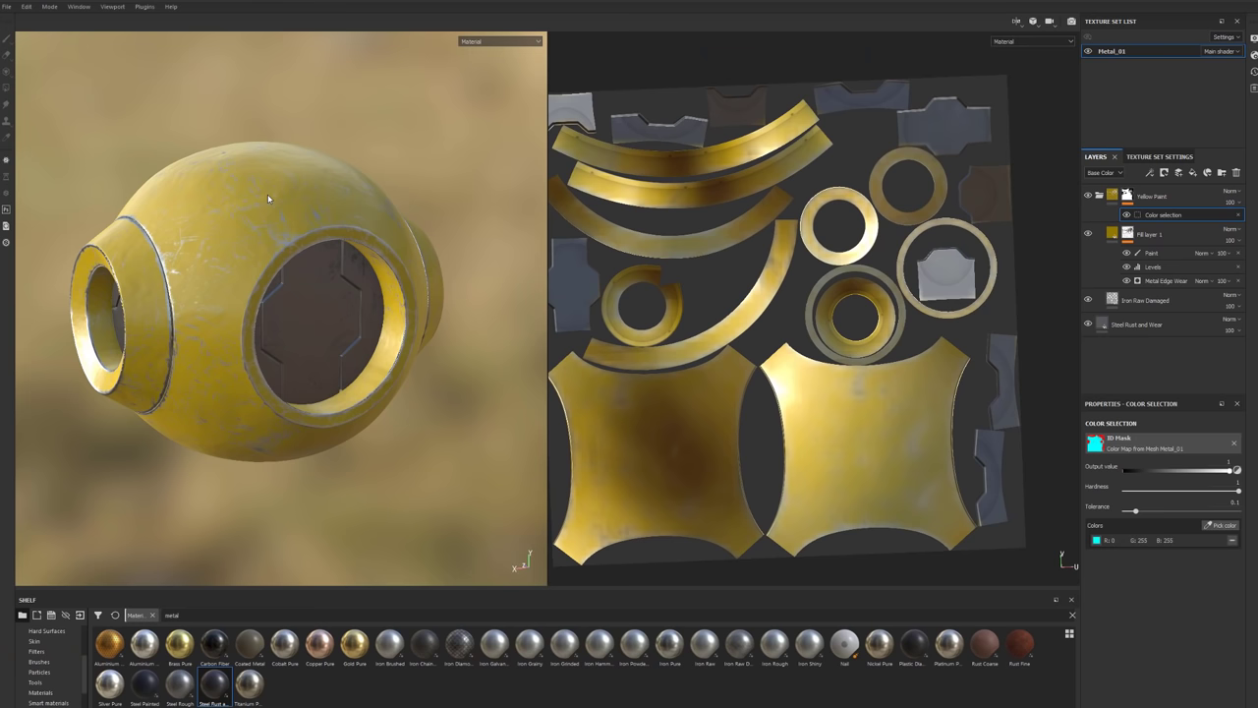
pyautogui.keyDown('alt'); pyautogui.moveTo(267, 194); pyautogui.dragTo(390, 261); pyautogui.keyUp('alt')
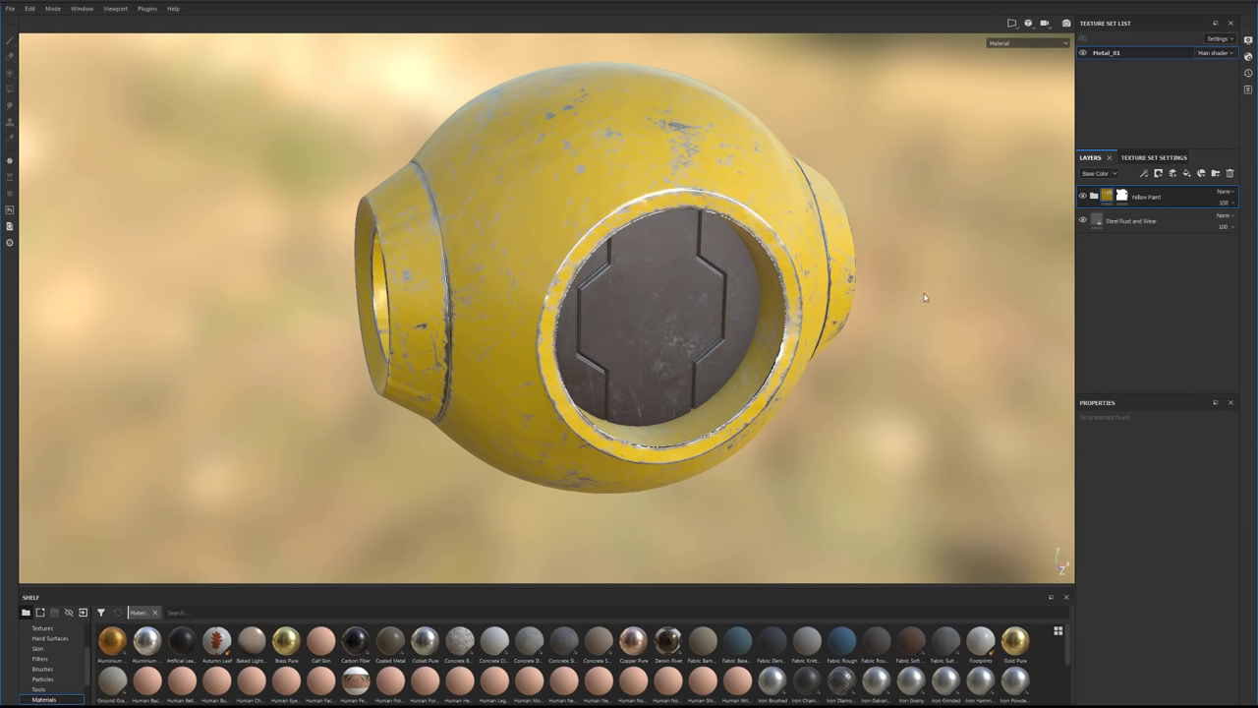
pyautogui.keyDown('alt'); pyautogui.moveTo(693, 336); pyautogui.dragTo(718, 329); pyautogui.keyUp('alt')
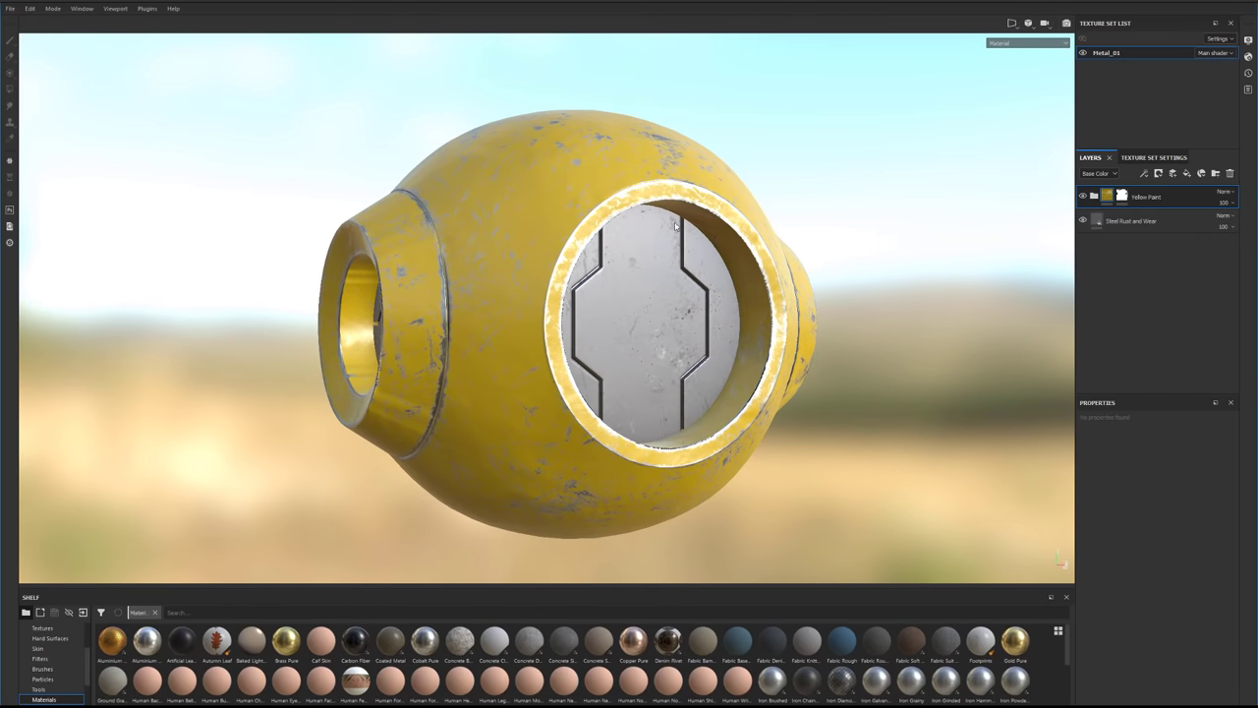
pyautogui.keyDown('alt'); pyautogui.moveTo(696, 417); pyautogui.dragTo(590, 404); pyautogui.keyUp('alt')
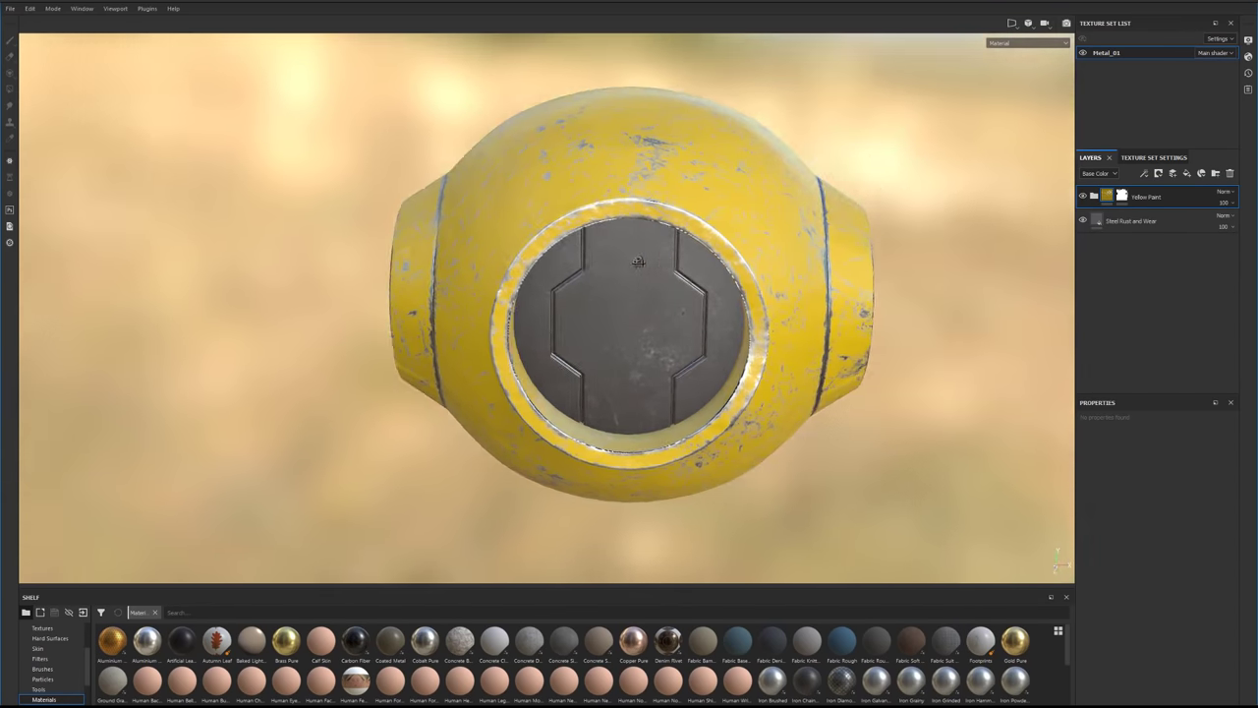
pyautogui.keyDown('alt'); pyautogui.moveTo(639, 261); pyautogui.dragTo(487, 363); pyautogui.keyUp('alt')
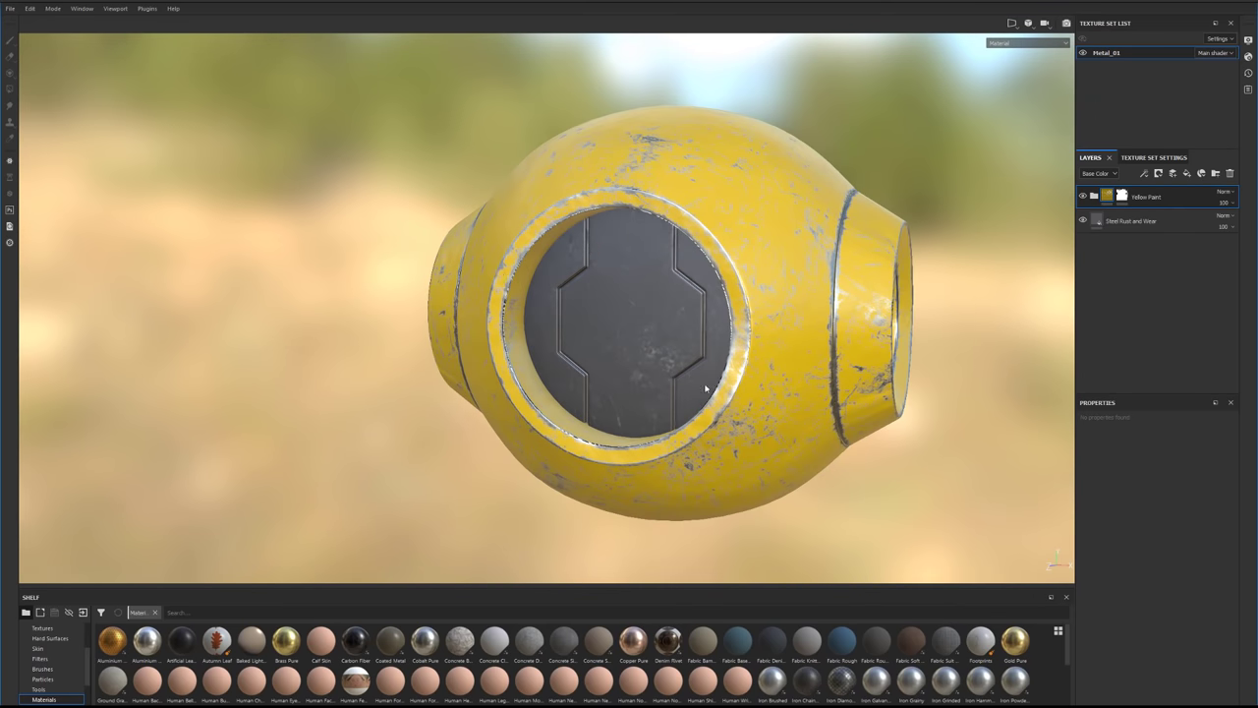
pyautogui.keyDown('alt'); pyautogui.moveTo(618, 318); pyautogui.dragTo(806, 372); pyautogui.keyUp('alt')
pyautogui.moveTo(806, 372); pyautogui.dragTo(850, 419, button='middle')
pyautogui.keyDown('alt'); pyautogui.moveTo(850, 419); pyautogui.dragTo(806, 420); pyautogui.keyUp('alt')
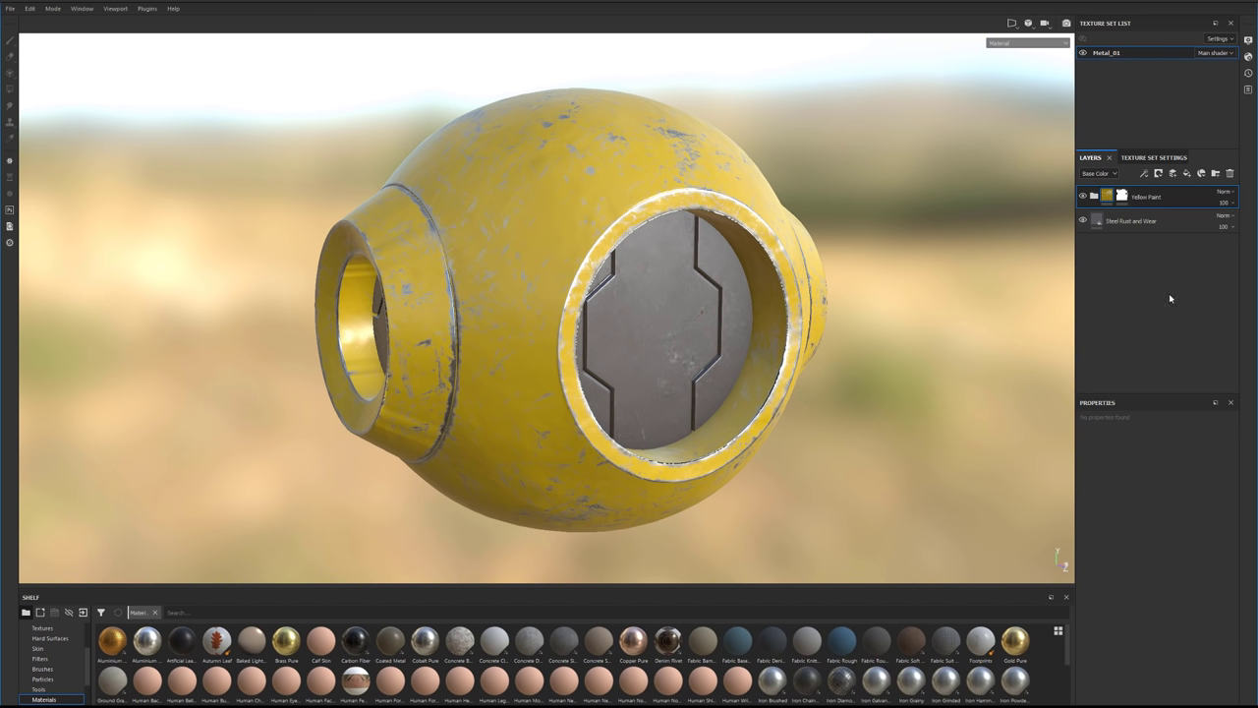
# Add a new fill layer above Yellow Paint and give it a white mask.
pyautogui.click(1172, 174)
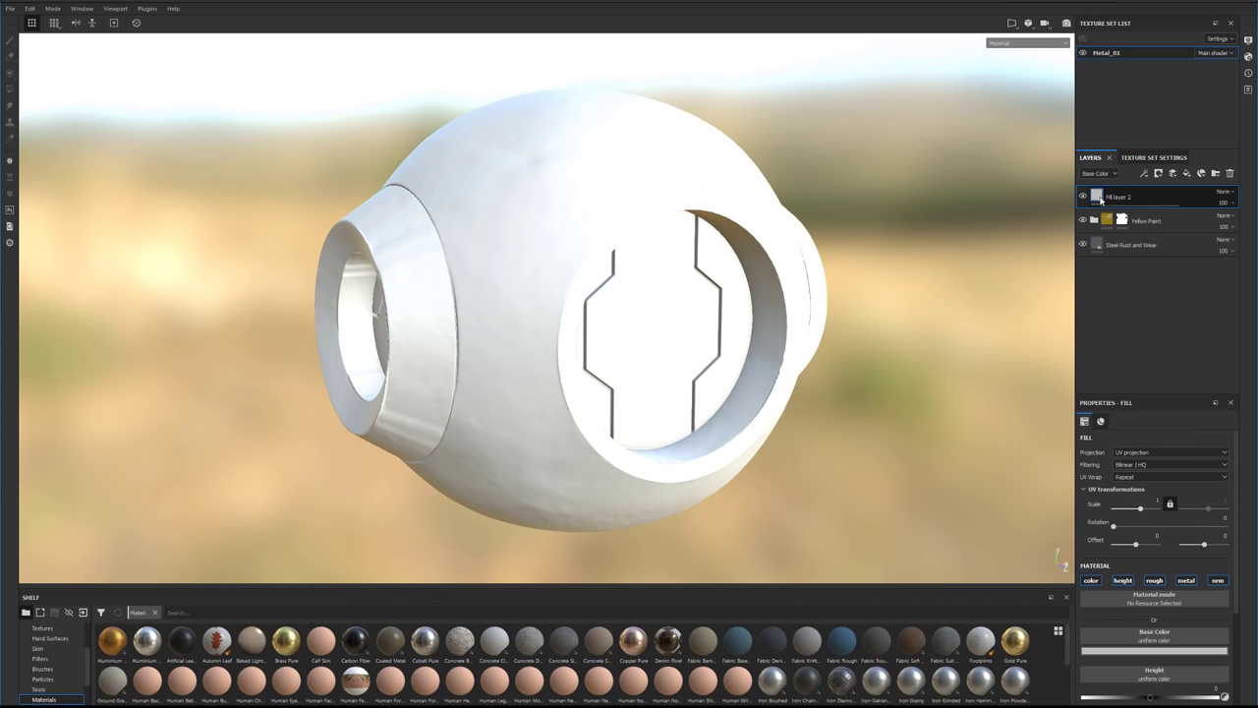
pyautogui.moveTo(1099, 200)
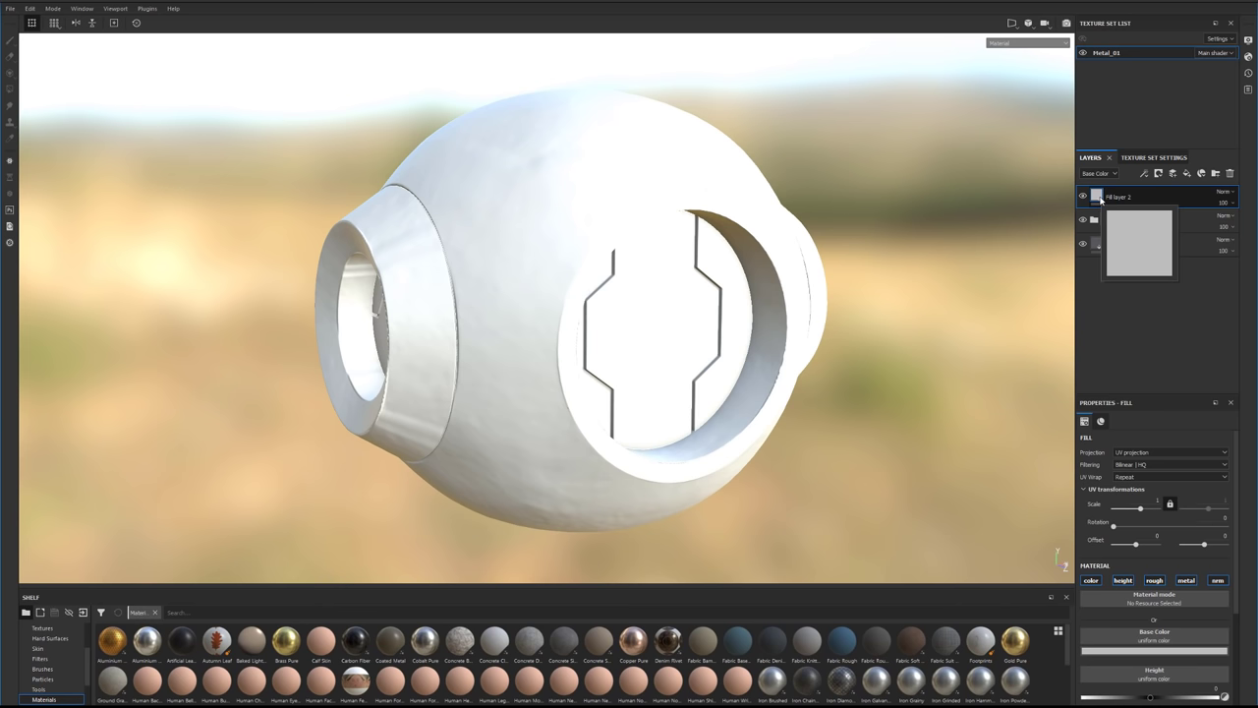
pyautogui.rightClick(1148, 199)
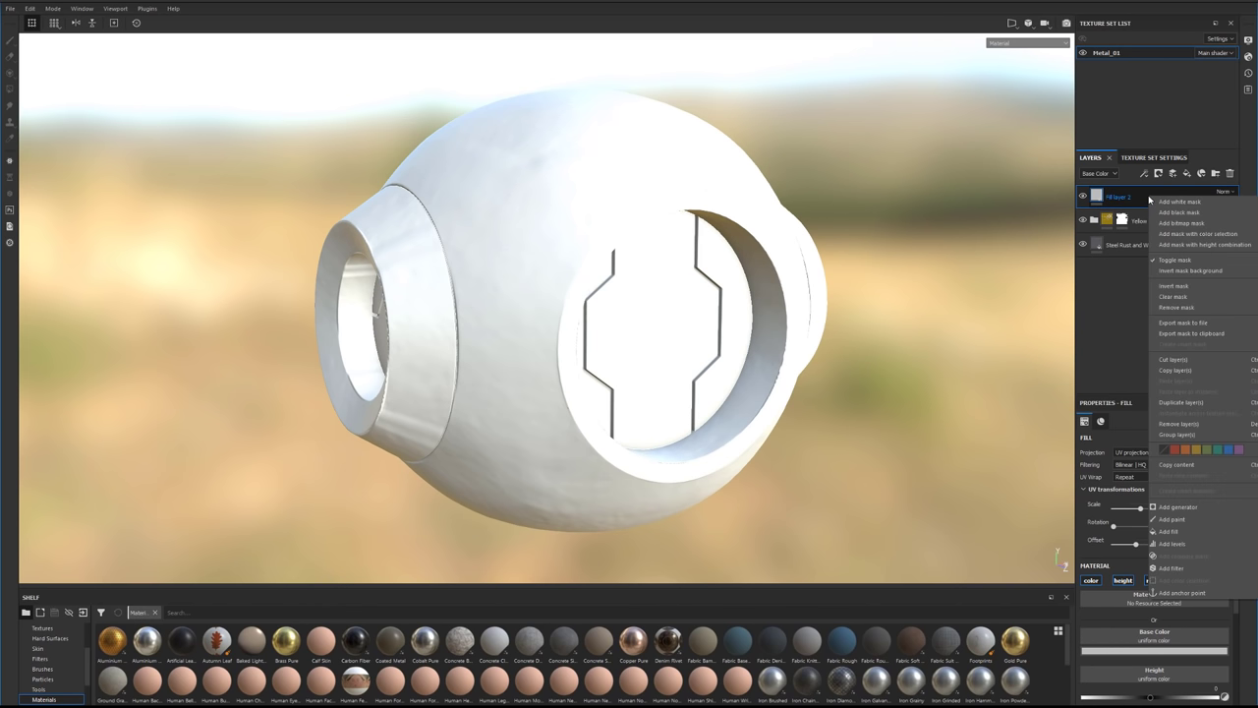
pyautogui.click(1179, 201)
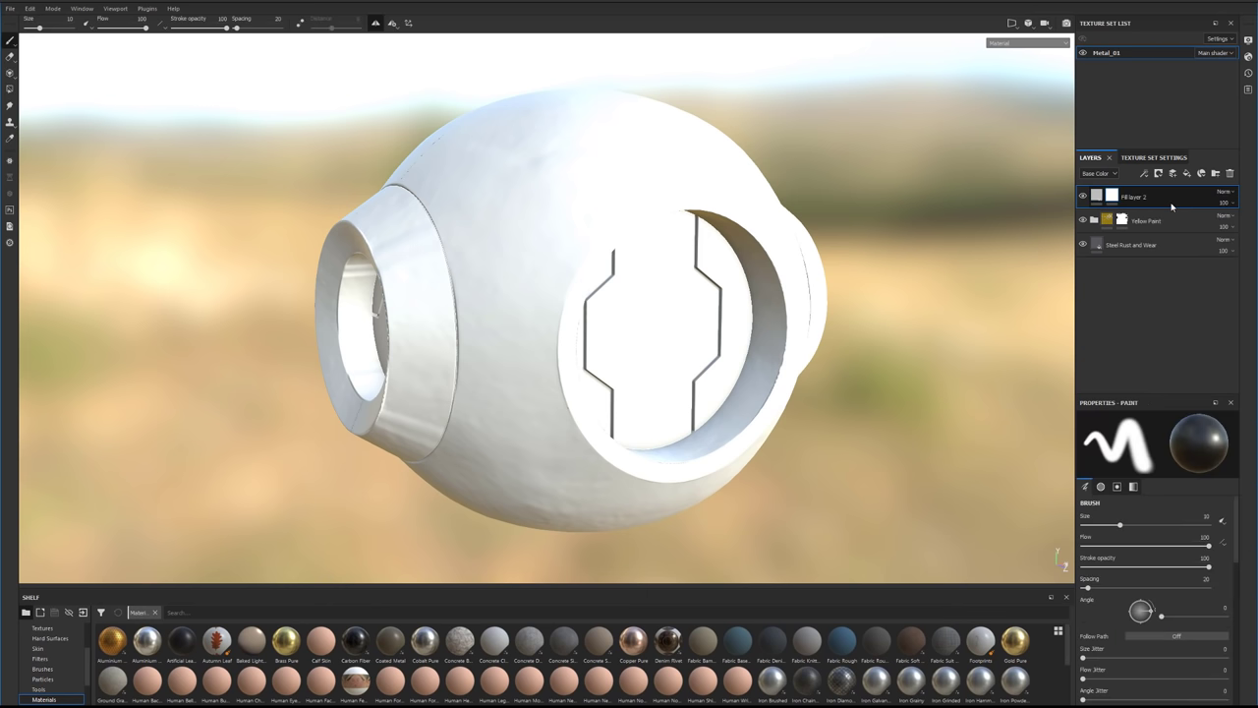
# Set the fill's Base Color to the Dirt 1 texture and orbit to inspect the speckles.
pyautogui.click(1097, 195)
pyautogui.click(1149, 636)
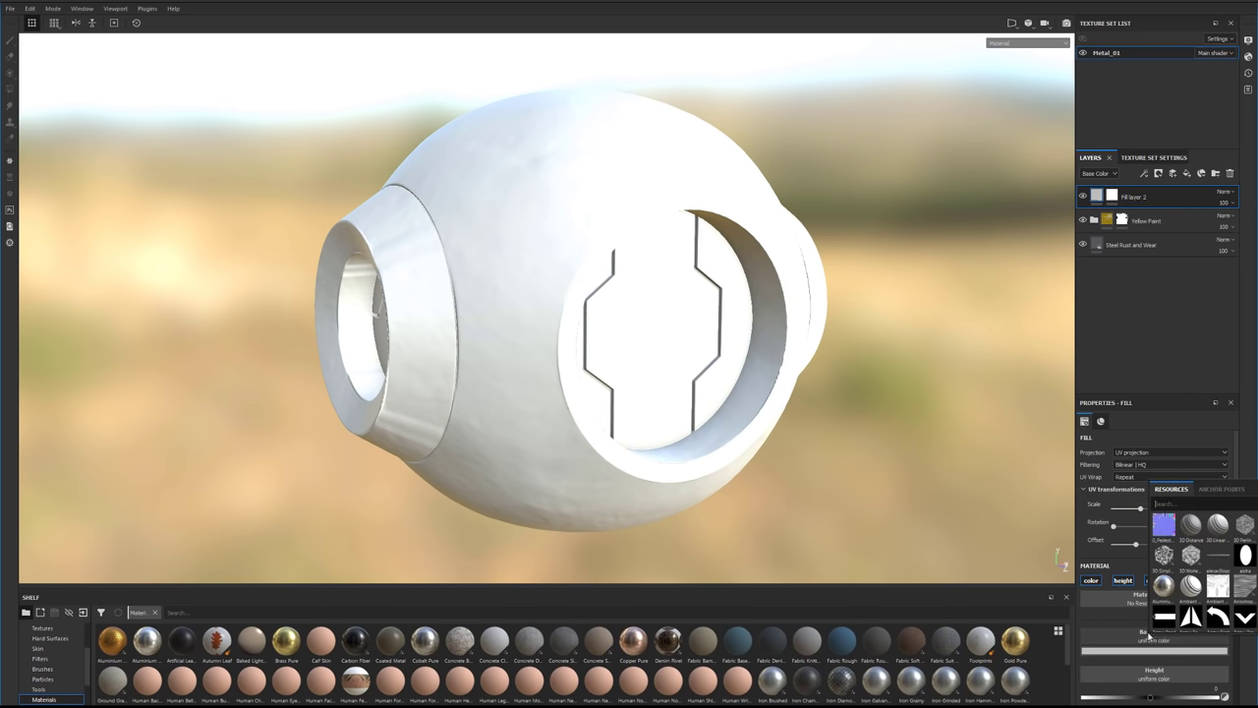
pyautogui.write('dirt')
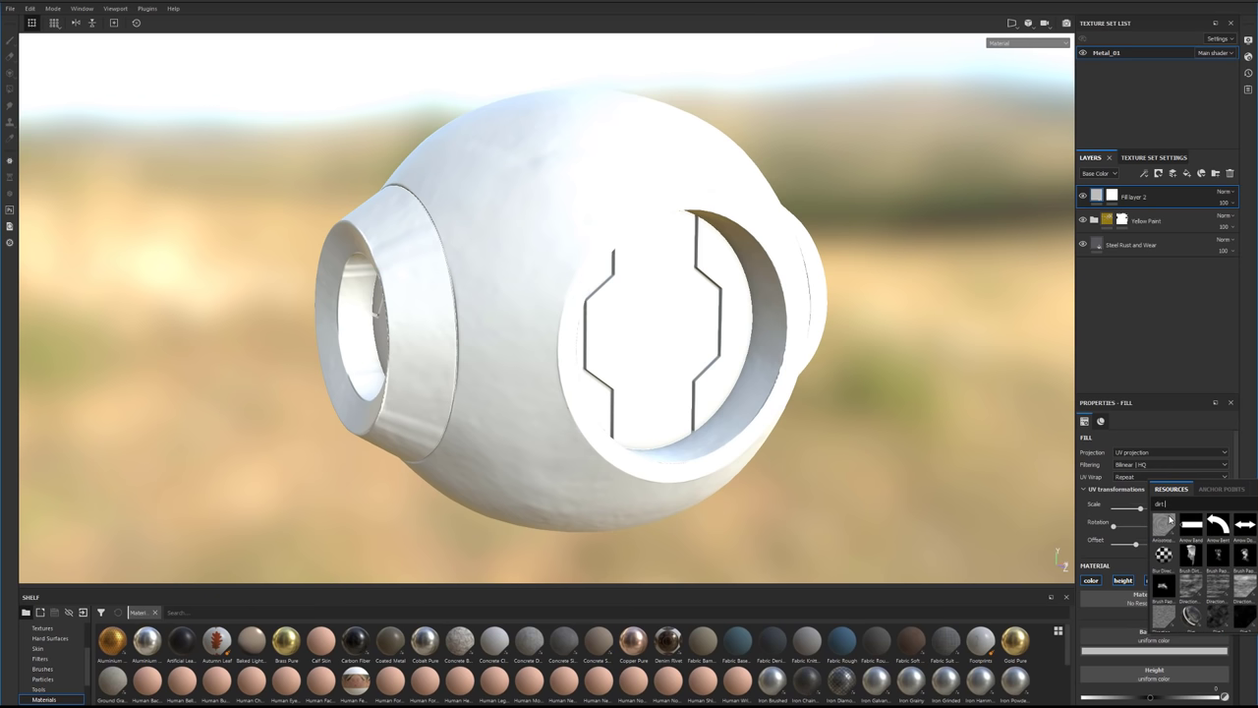
pyautogui.click(1170, 519)
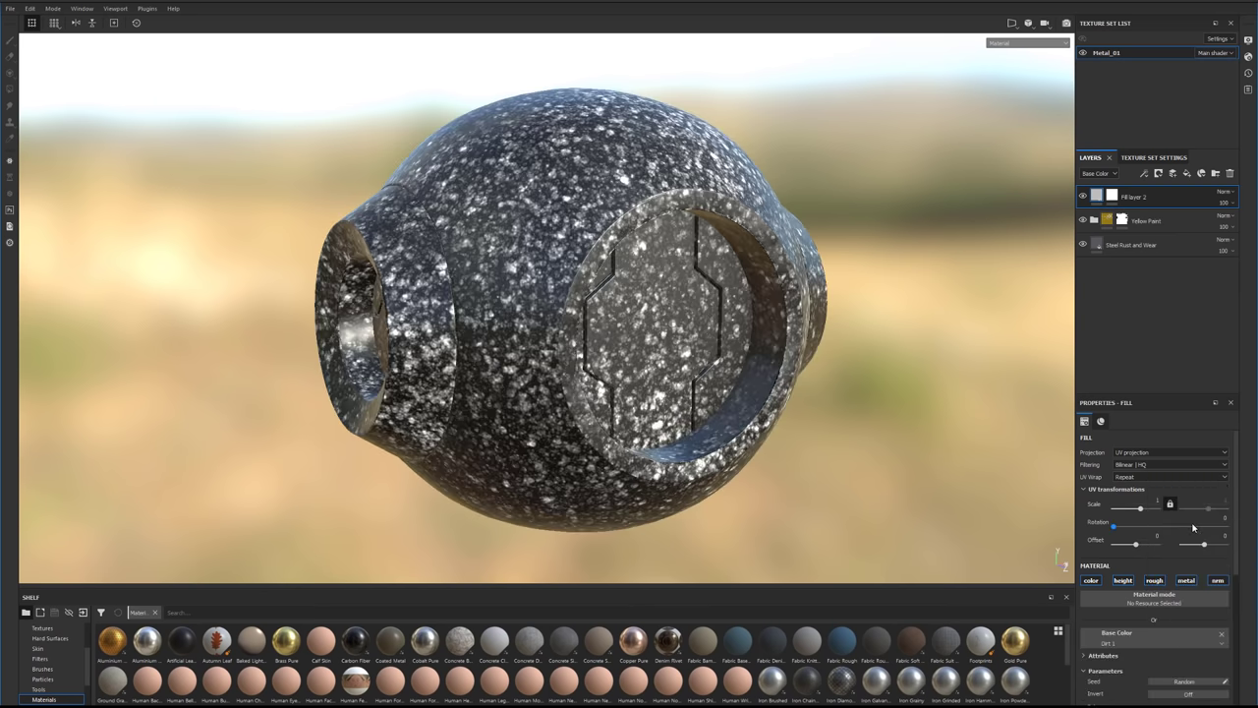
pyautogui.keyDown('alt'); pyautogui.moveTo(831, 379); pyautogui.dragTo(801, 414); pyautogui.keyUp('alt')
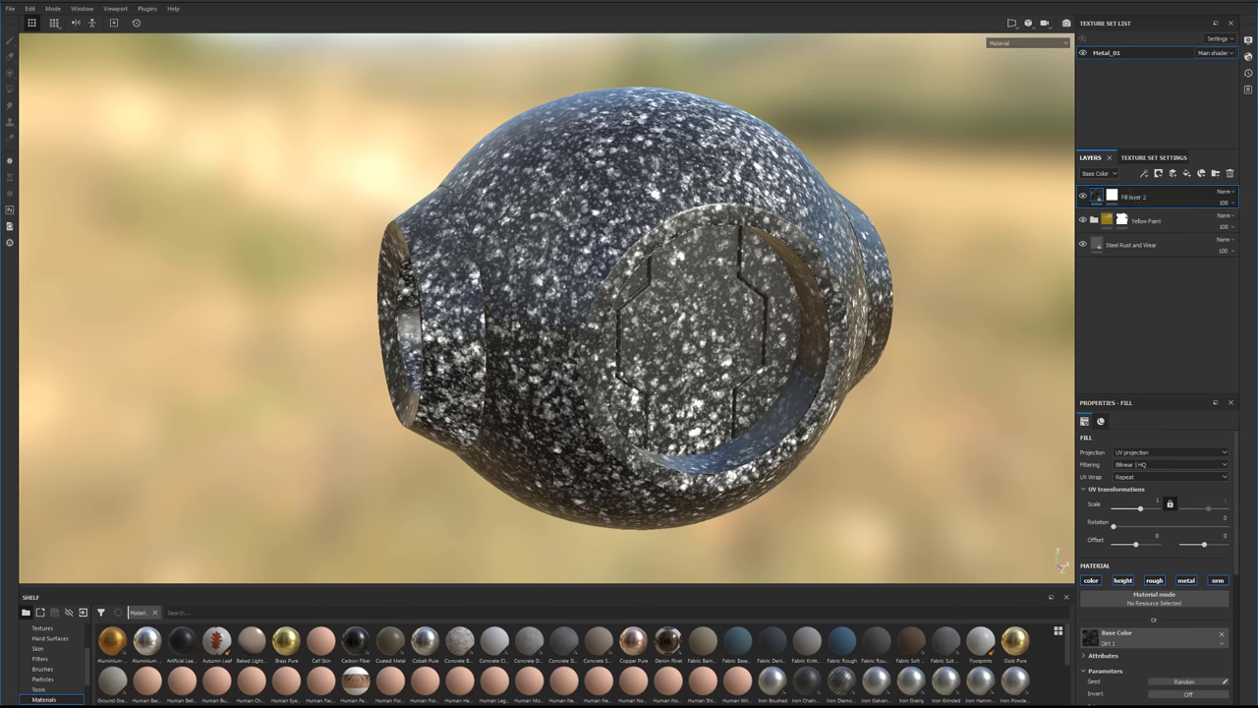
pyautogui.keyDown('alt'); pyautogui.moveTo(821, 236); pyautogui.dragTo(794, 231); pyautogui.keyUp('alt')
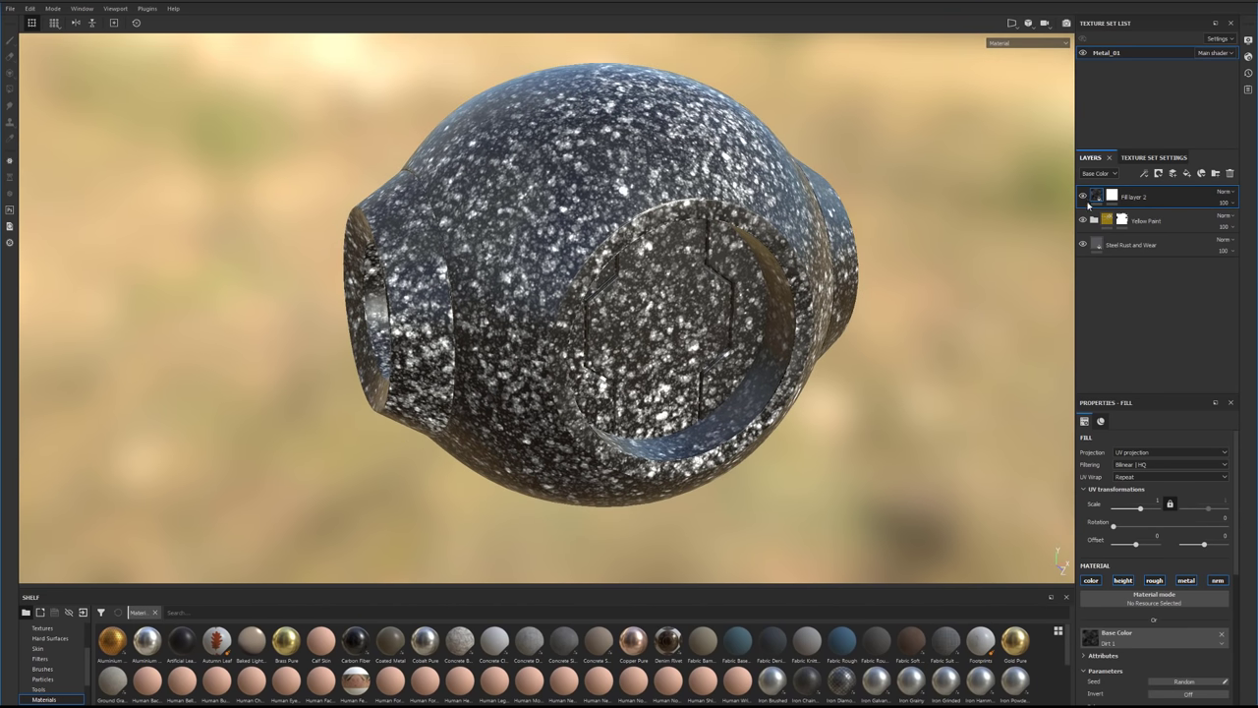
# Add a Dirt generator to Fill layer 2's mask.
pyautogui.click(1111, 196)
pyautogui.rightClick(1113, 196)
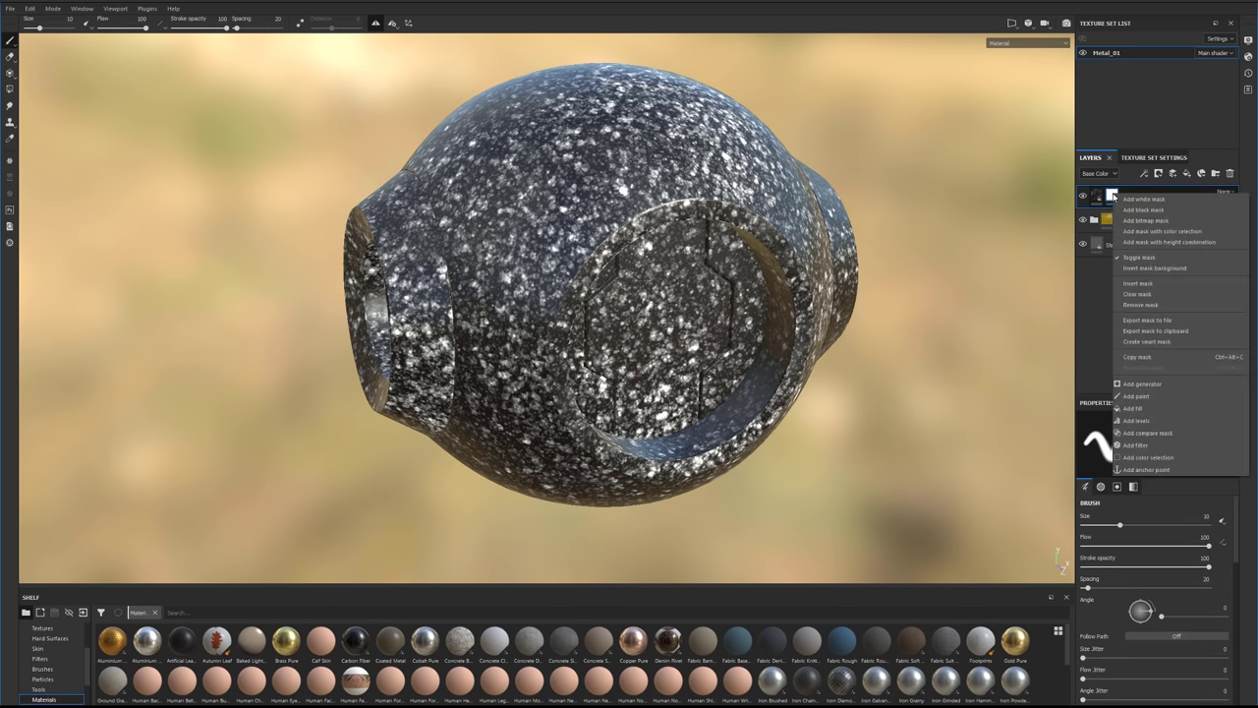
pyautogui.click(1141, 384)
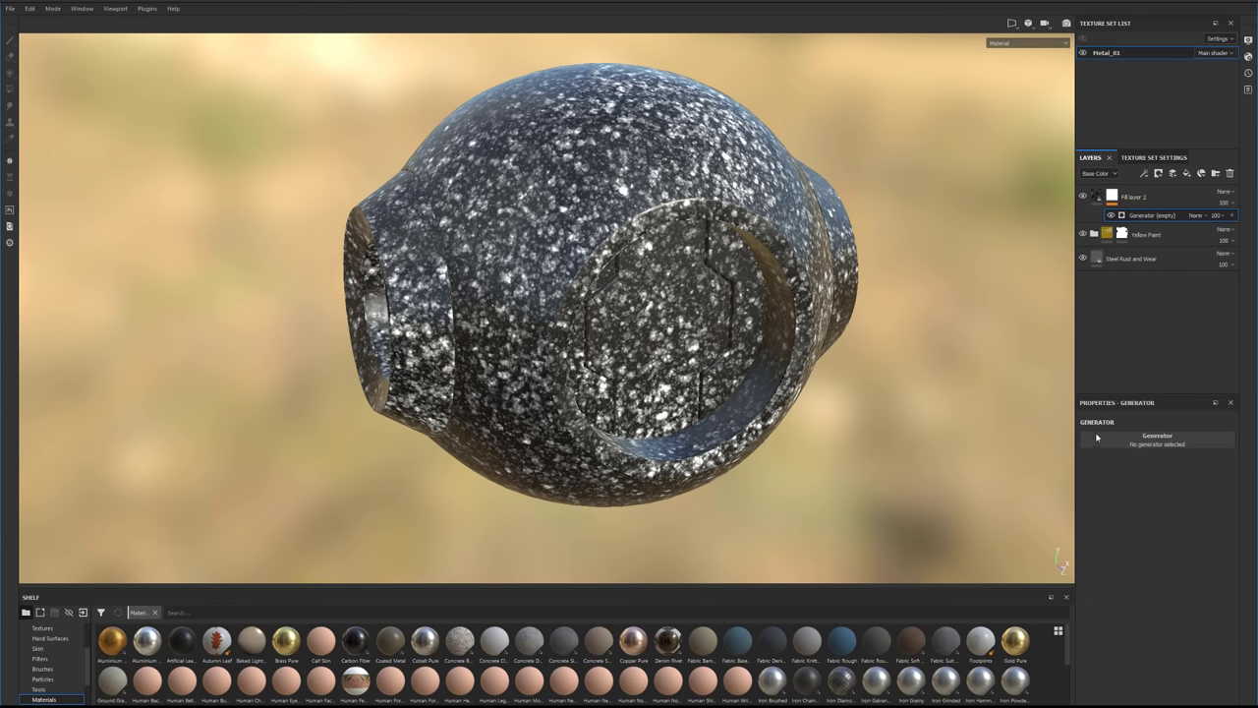
pyautogui.click(1147, 438)
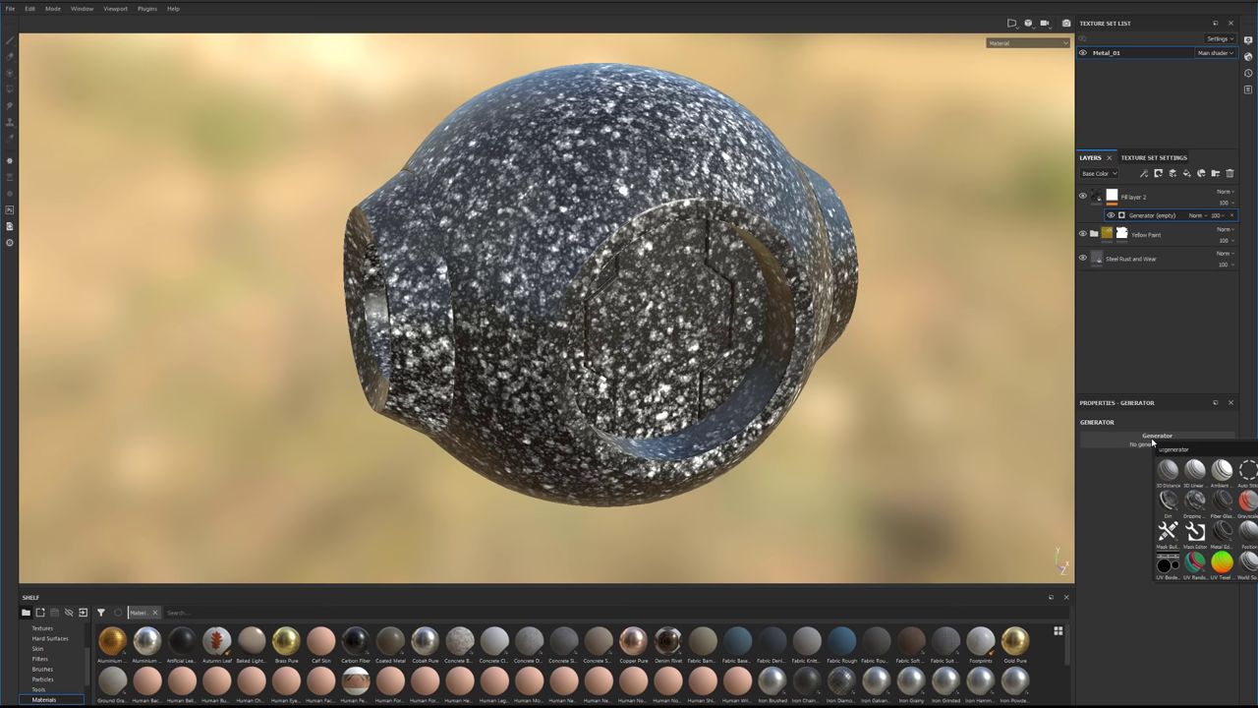
pyautogui.click(1170, 501)
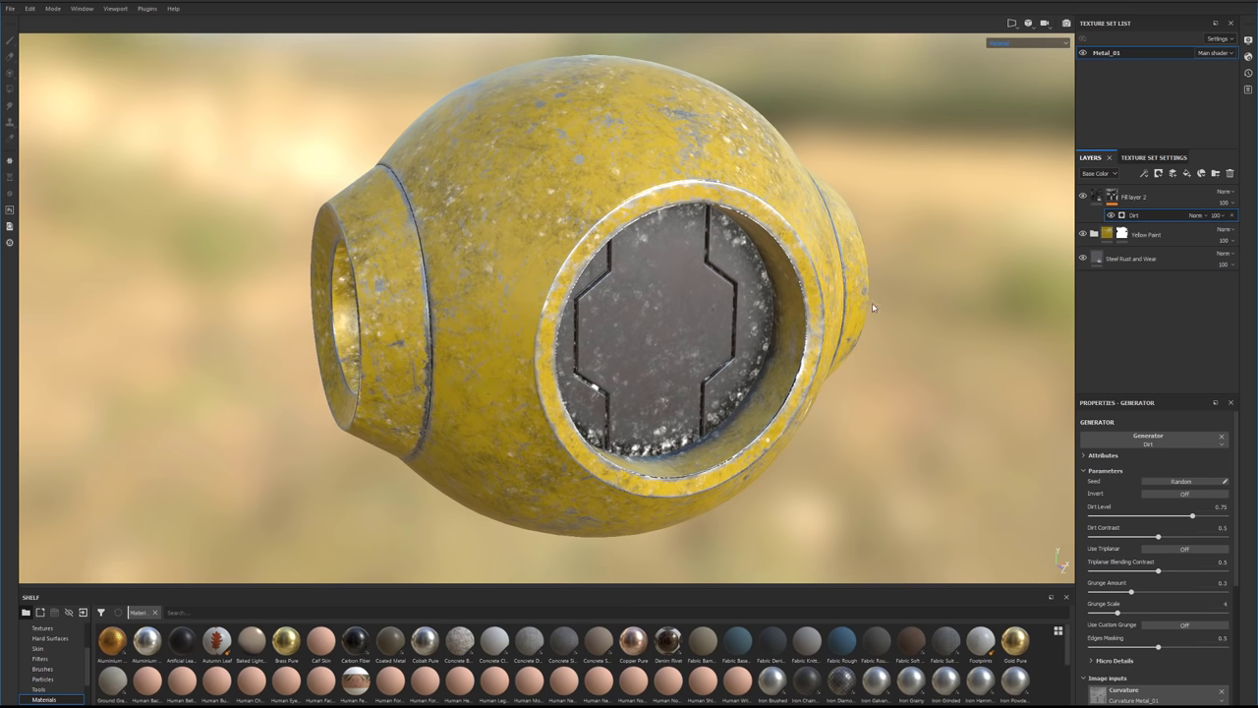
# Lower the Dirt generator's Dirt Level to 0.68 and Dirt Contrast to 0.41.
pyautogui.keyDown('alt'); pyautogui.moveTo(872, 302); pyautogui.dragTo(863, 297); pyautogui.keyUp('alt')
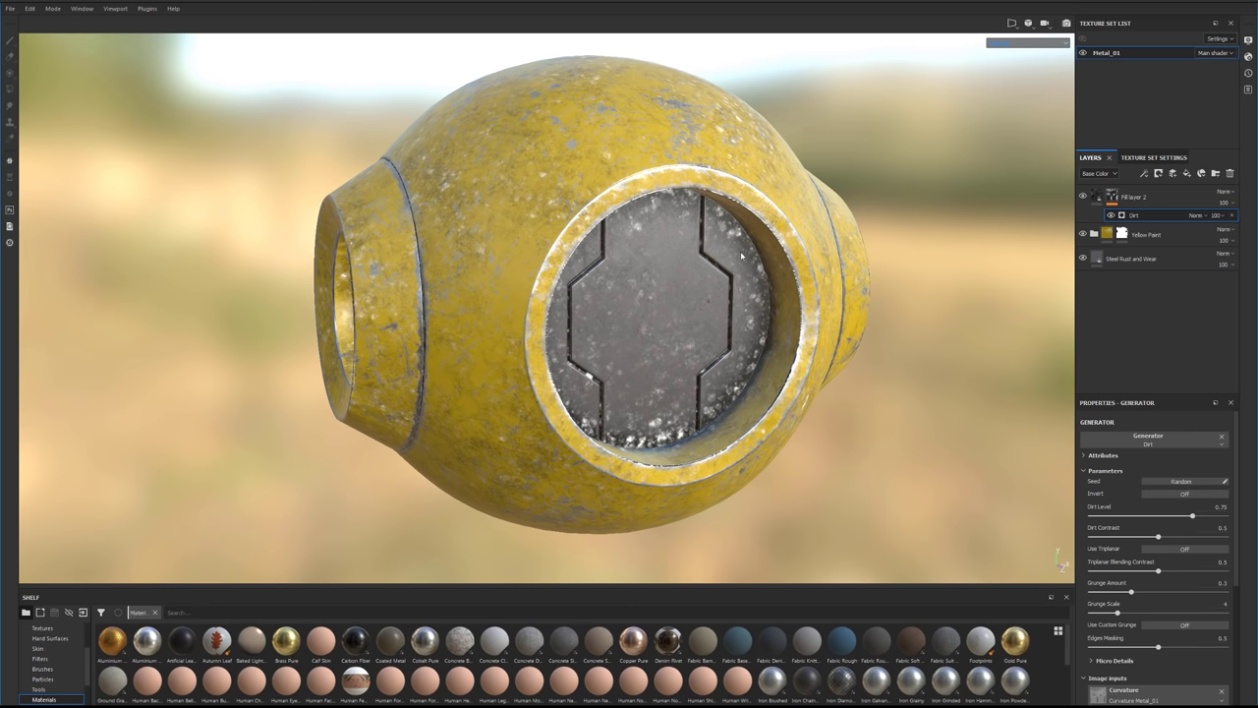
pyautogui.keyDown('alt'); pyautogui.moveTo(742, 258); pyautogui.dragTo(590, 283); pyautogui.keyUp('alt')
pyautogui.keyDown('shift'); pyautogui.moveTo(590, 283); pyautogui.dragTo(577, 279, button='right'); pyautogui.keyUp('shift')
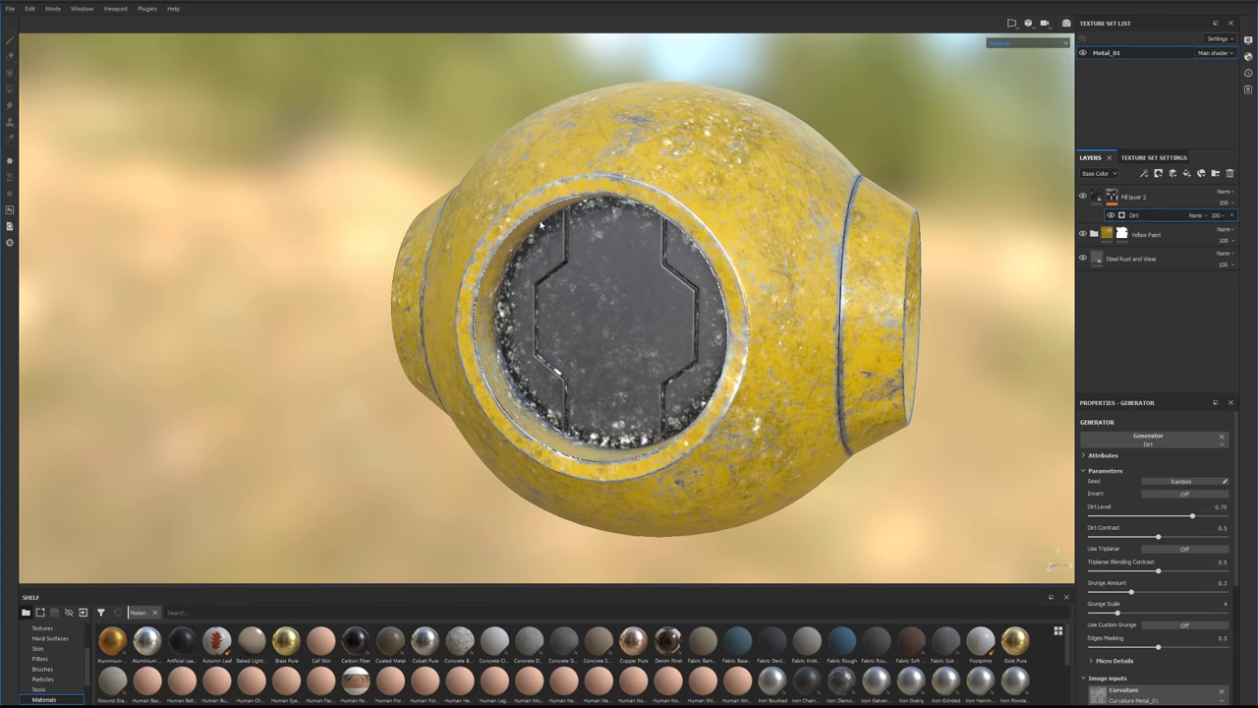
pyautogui.keyDown('alt'); pyautogui.moveTo(493, 257); pyautogui.dragTo(590, 280); pyautogui.keyUp('alt')
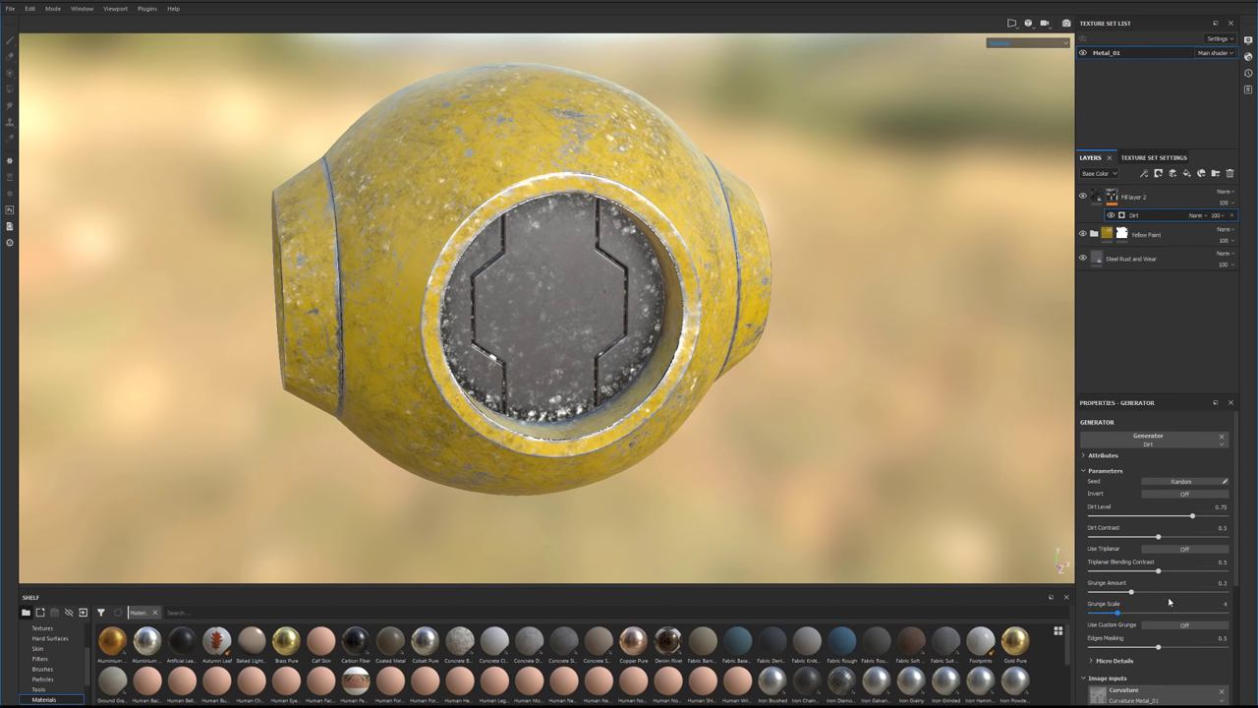
pyautogui.moveTo(1192, 516); pyautogui.dragTo(1146, 540)
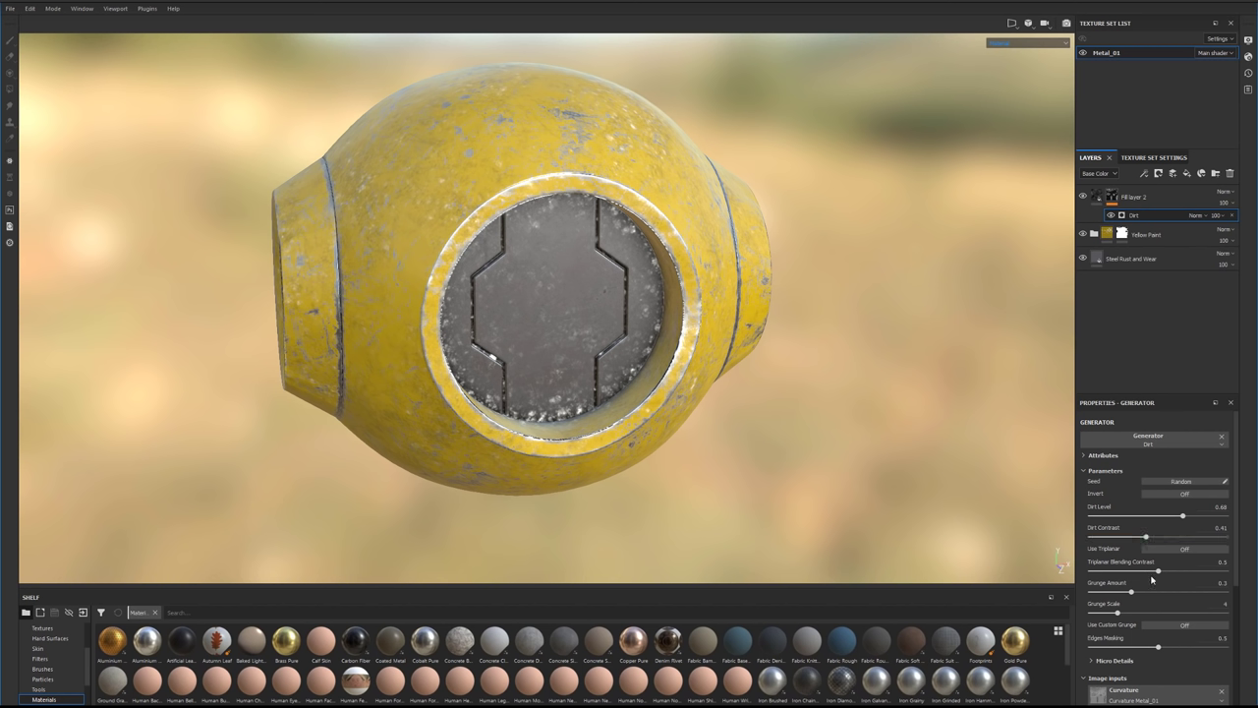
pyautogui.moveTo(1131, 593); pyautogui.dragTo(1135, 593)
# Add a Gradient filter to Fill layer 2 and set its Color 1 to dark red.
pyautogui.click(1130, 197)
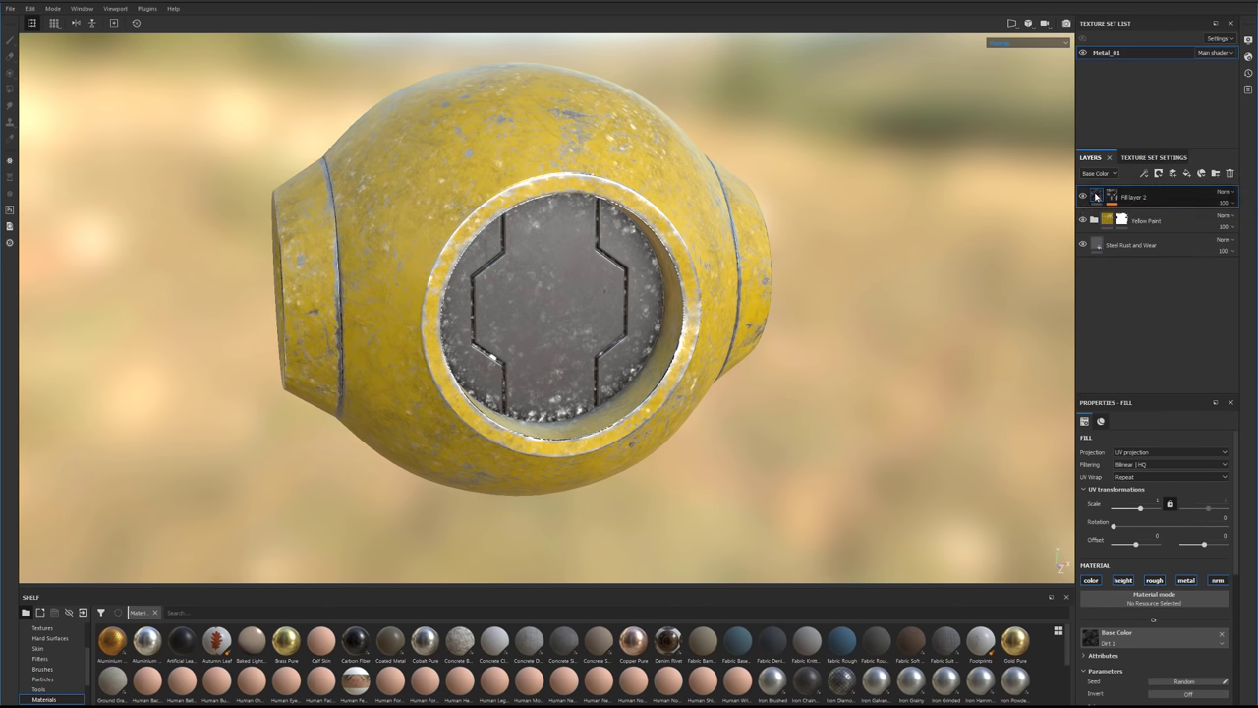
pyautogui.rightClick(1099, 194)
pyautogui.click(1120, 449)
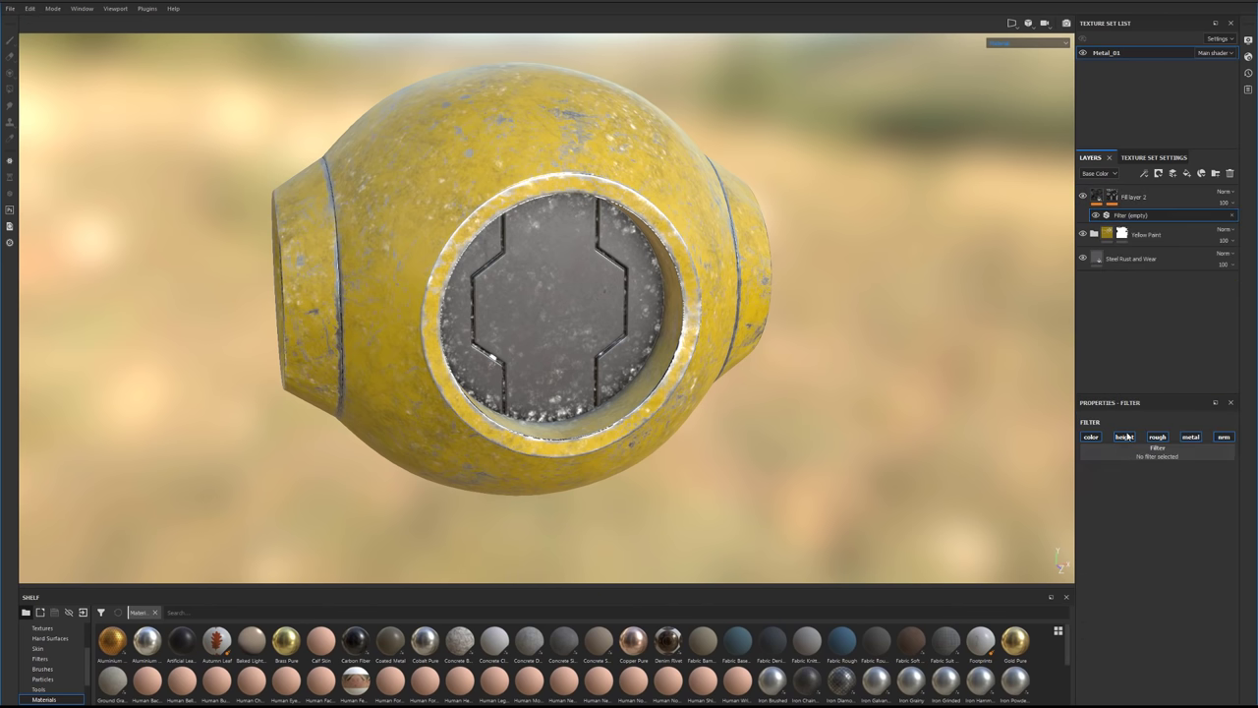
pyautogui.click(1140, 456)
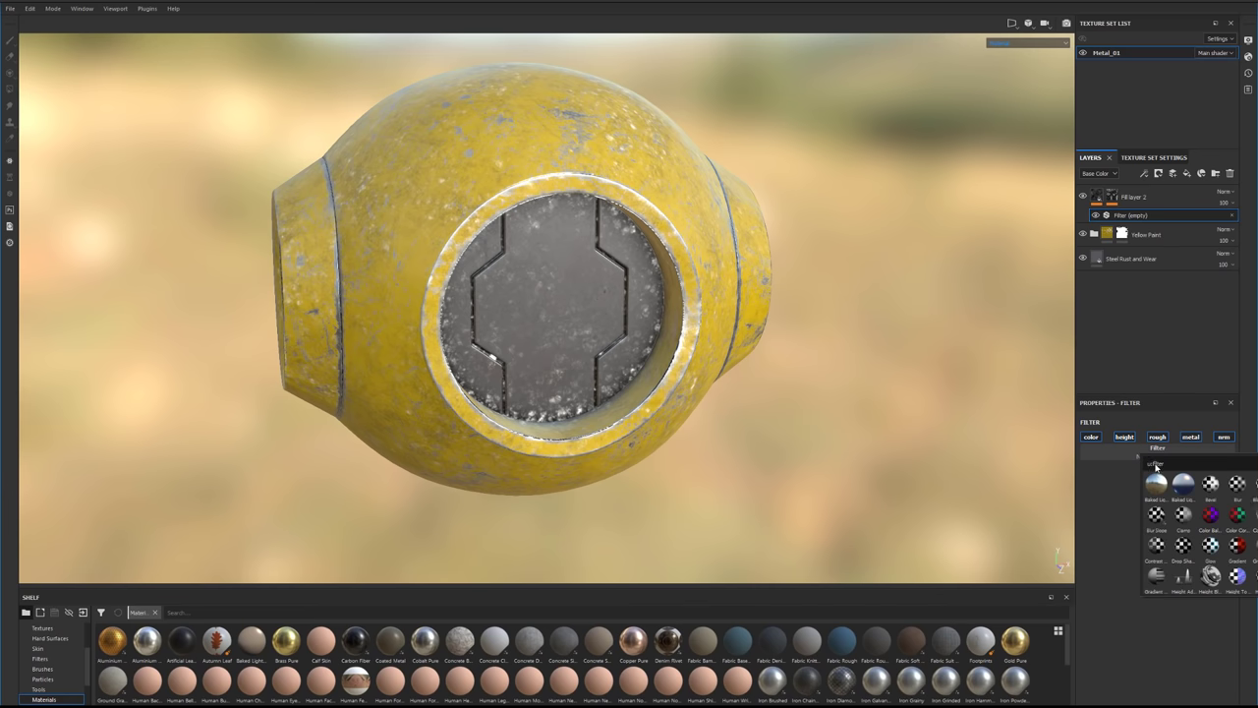
pyautogui.click(1237, 548)
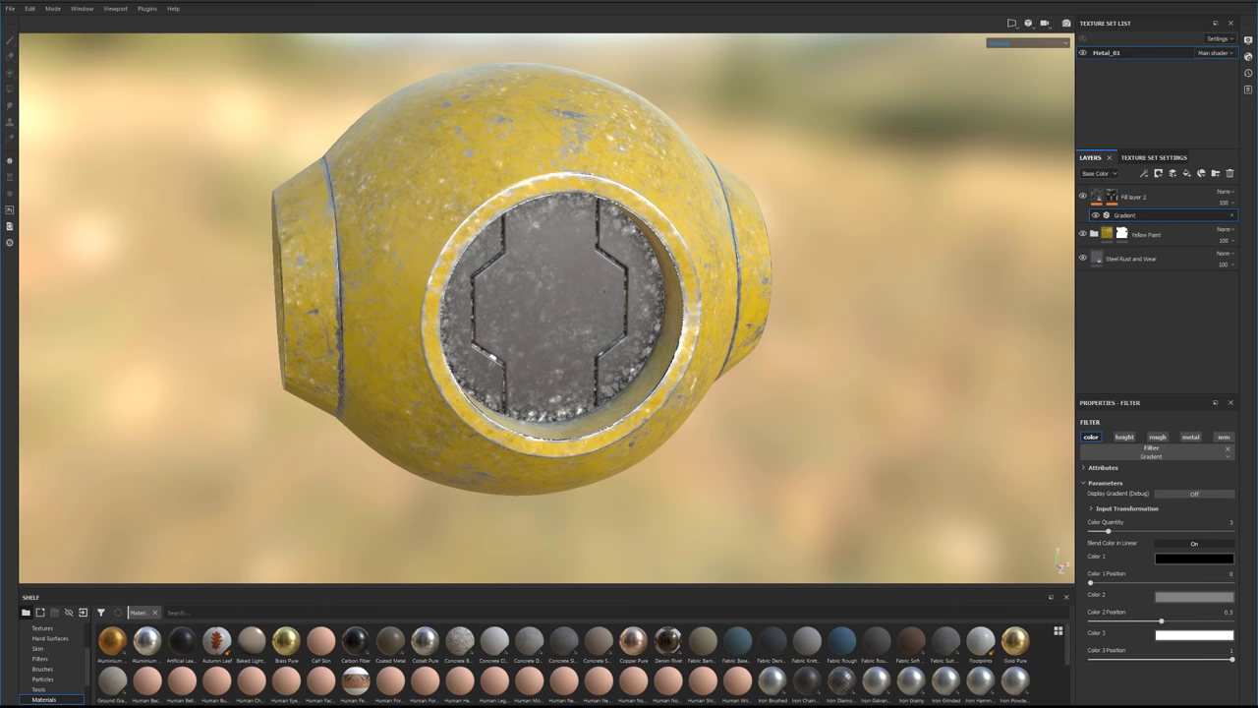
pyautogui.click(1172, 560)
pyautogui.moveTo(1216, 611)
pyautogui.mouseDown()
pyautogui.moveTo(1231, 647)
pyautogui.moveTo(1222, 630)
pyautogui.mouseUp()
# Set the Dirt generator to Grunge Amount 0.44, Dirt Level 0.64 and Dirt Contrast 0.5.
pyautogui.scroll(4, 1221, 630)
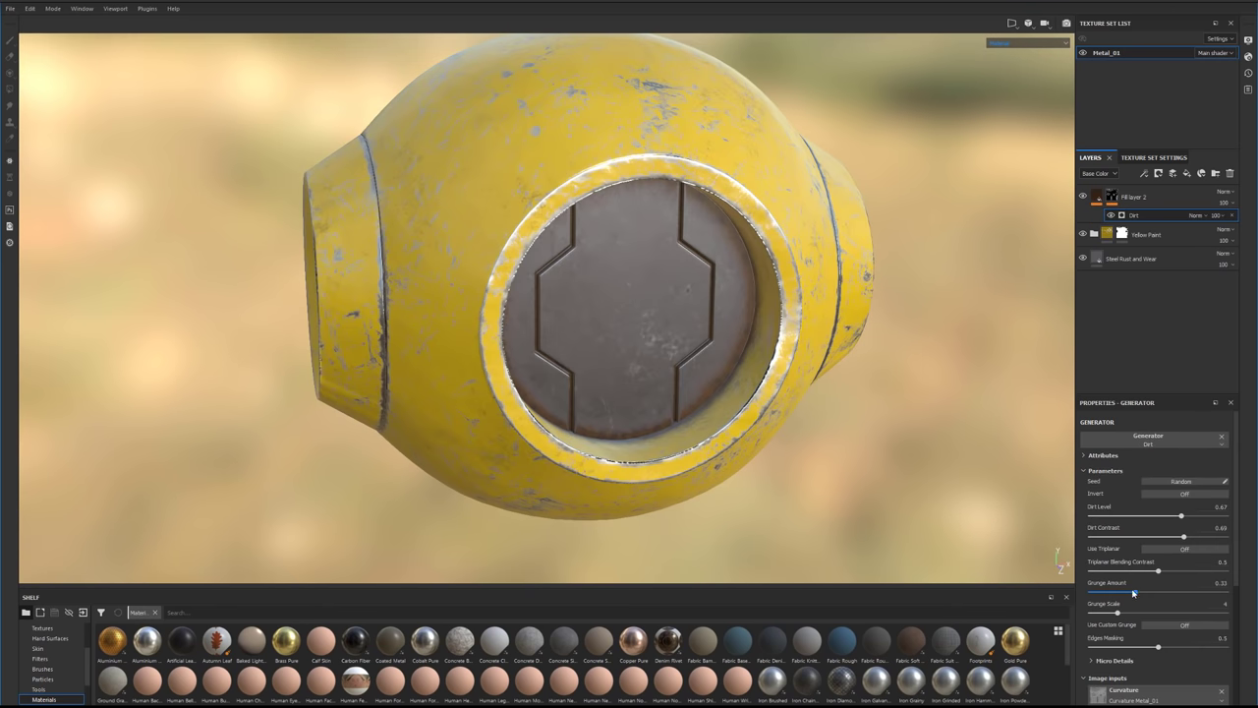
pyautogui.moveTo(1139, 593)
pyautogui.mouseDown()
pyautogui.moveTo(1175, 595)
pyautogui.moveTo(1148, 595)
pyautogui.mouseUp()
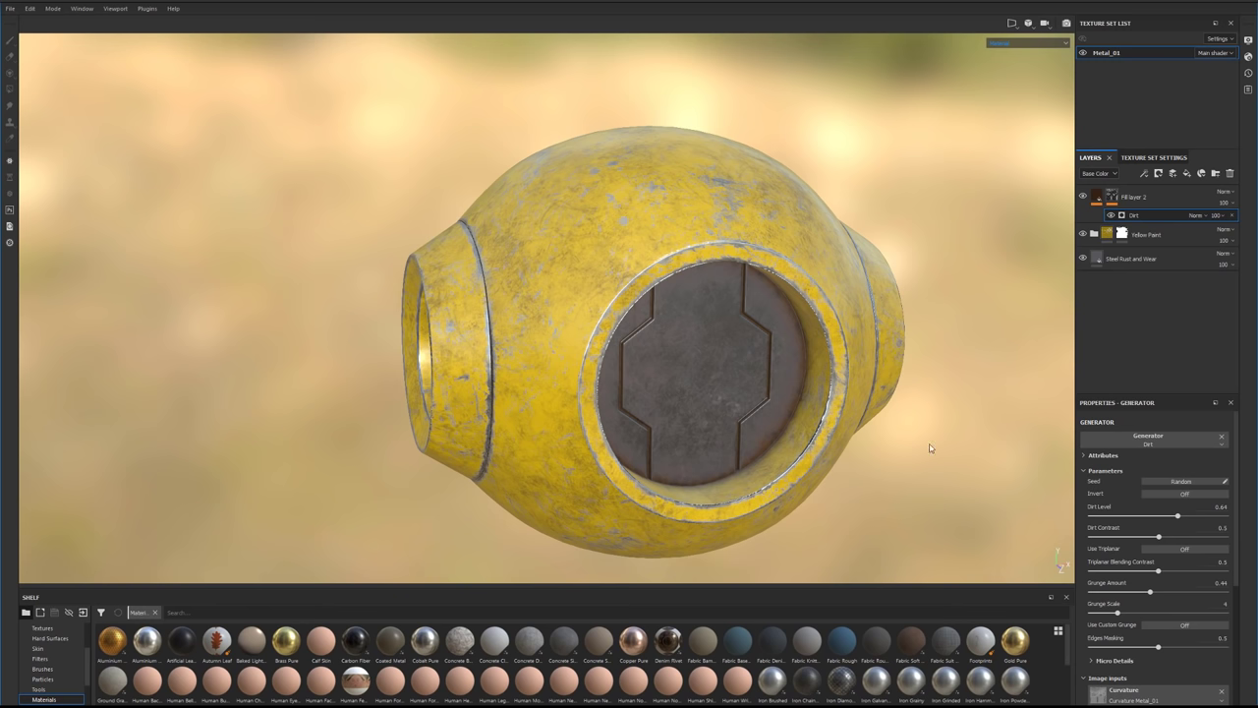
pyautogui.moveTo(932, 448)
pyautogui.keyDown('alt'); pyautogui.mouseDown()
pyautogui.moveTo(946, 448)
pyautogui.moveTo(930, 435)
pyautogui.moveTo(954, 466)
pyautogui.moveTo(918, 424)
pyautogui.moveTo(935, 456)
pyautogui.mouseUp(); pyautogui.keyUp('alt')
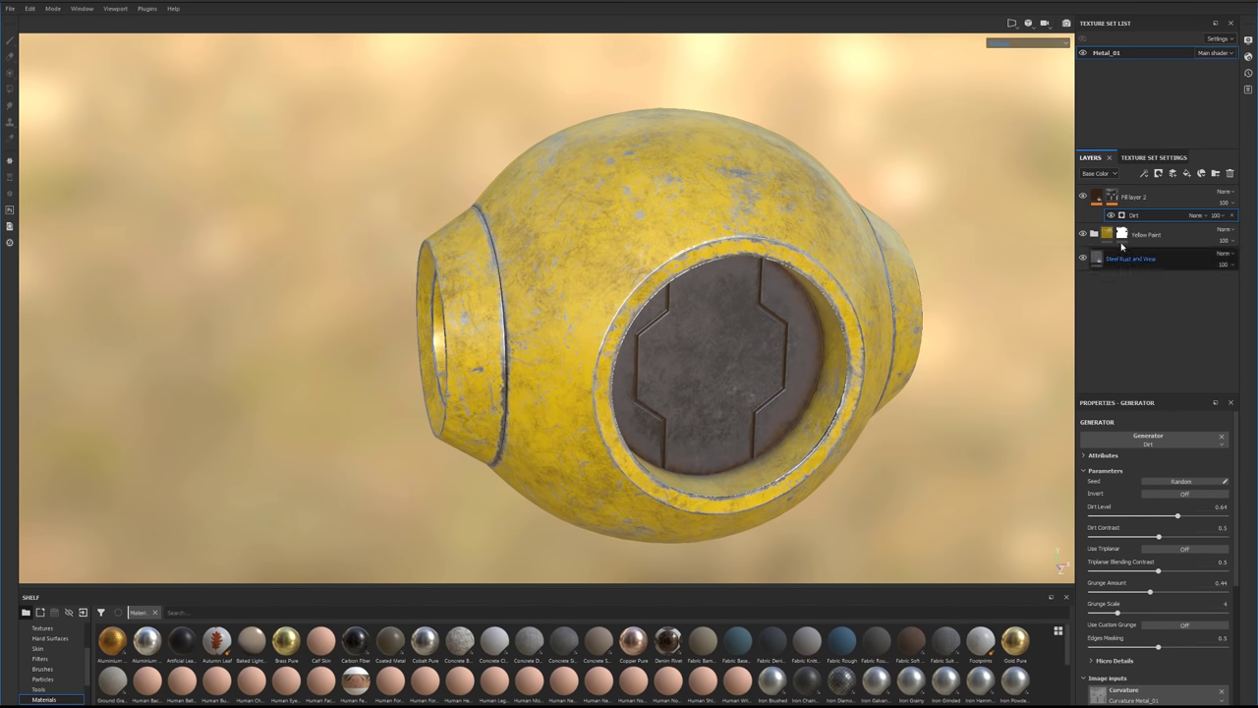
pyautogui.keyDown('alt'); pyautogui.moveTo(679, 306); pyautogui.dragTo(721, 318); pyautogui.keyUp('alt')
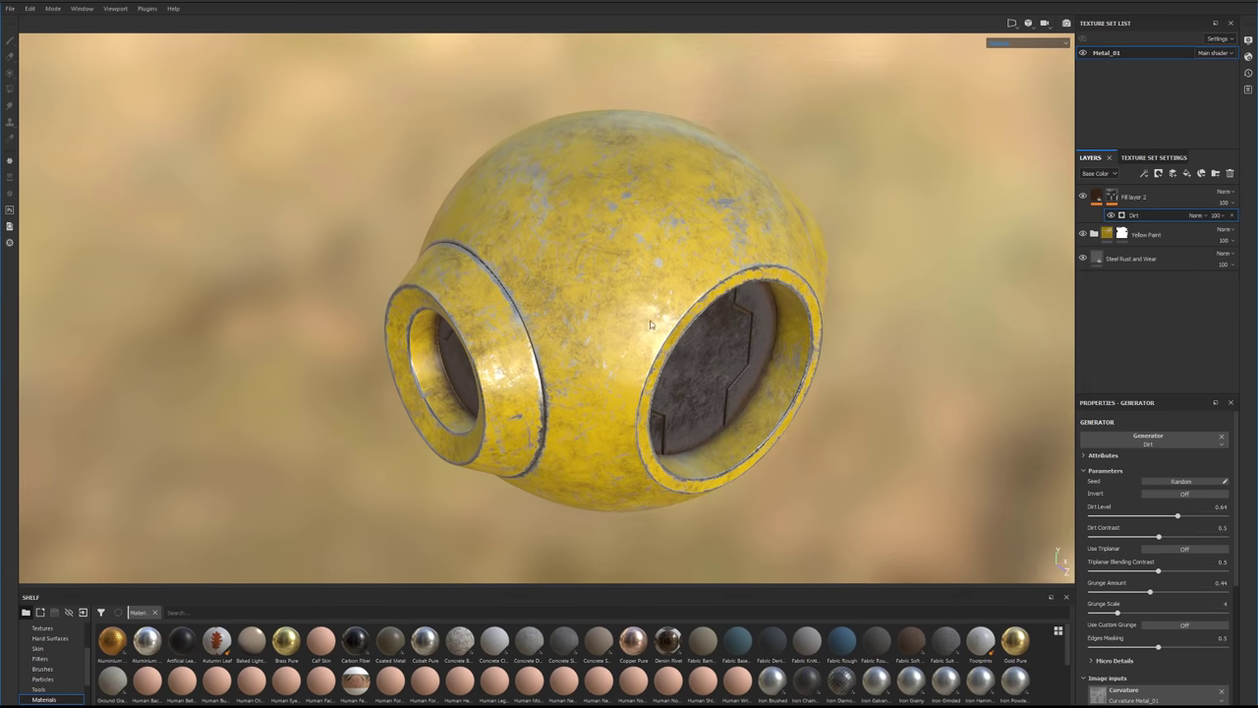
# Orbit the sphere and rotate the environment lighting to inspect the dirt from new angles.
pyautogui.keyDown('alt'); pyautogui.moveTo(792, 383); pyautogui.dragTo(757, 393); pyautogui.keyUp('alt')
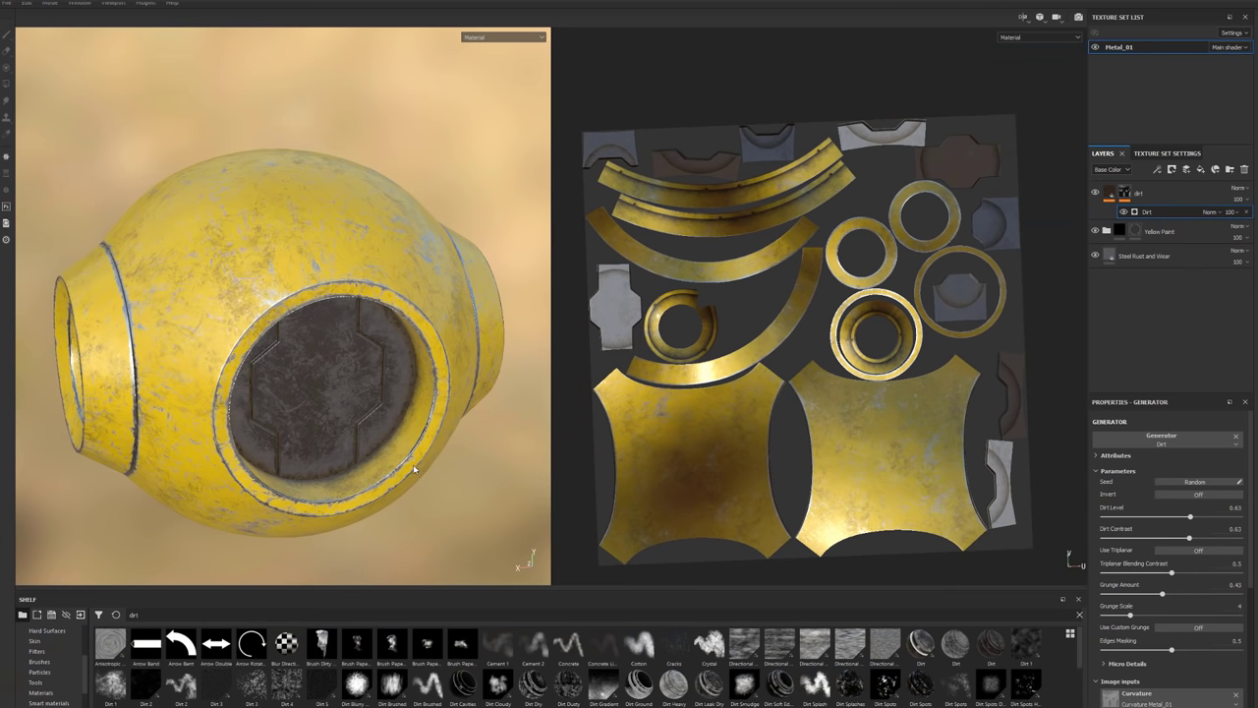
pyautogui.moveTo(395, 439)
pyautogui.keyDown('alt'); pyautogui.mouseDown()
pyautogui.moveTo(452, 432)
pyautogui.moveTo(401, 424)
pyautogui.mouseUp(); pyautogui.keyUp('alt')
pyautogui.keyDown('shift'); pyautogui.moveTo(401, 423); pyautogui.dragTo(402, 430, button='right'); pyautogui.keyUp('shift')
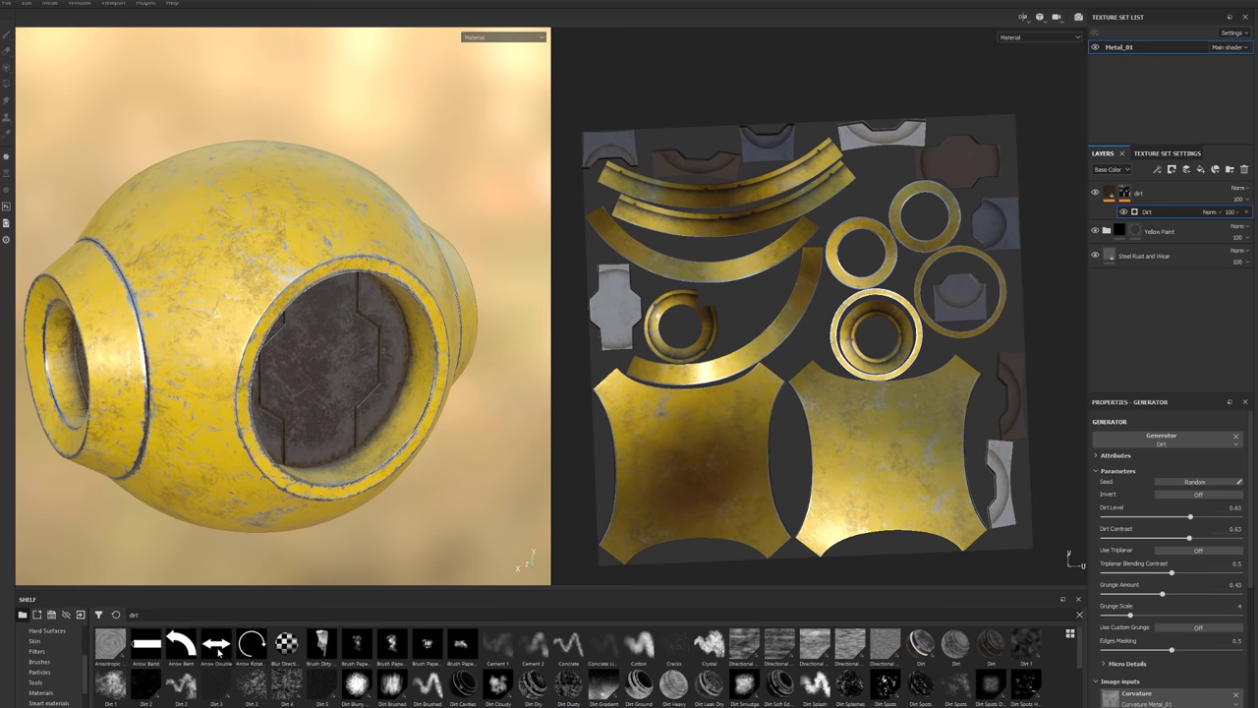
# Switch to the browser showing the JROTools Gumroad store with its 49 products.
pyautogui.moveTo(219, 654)
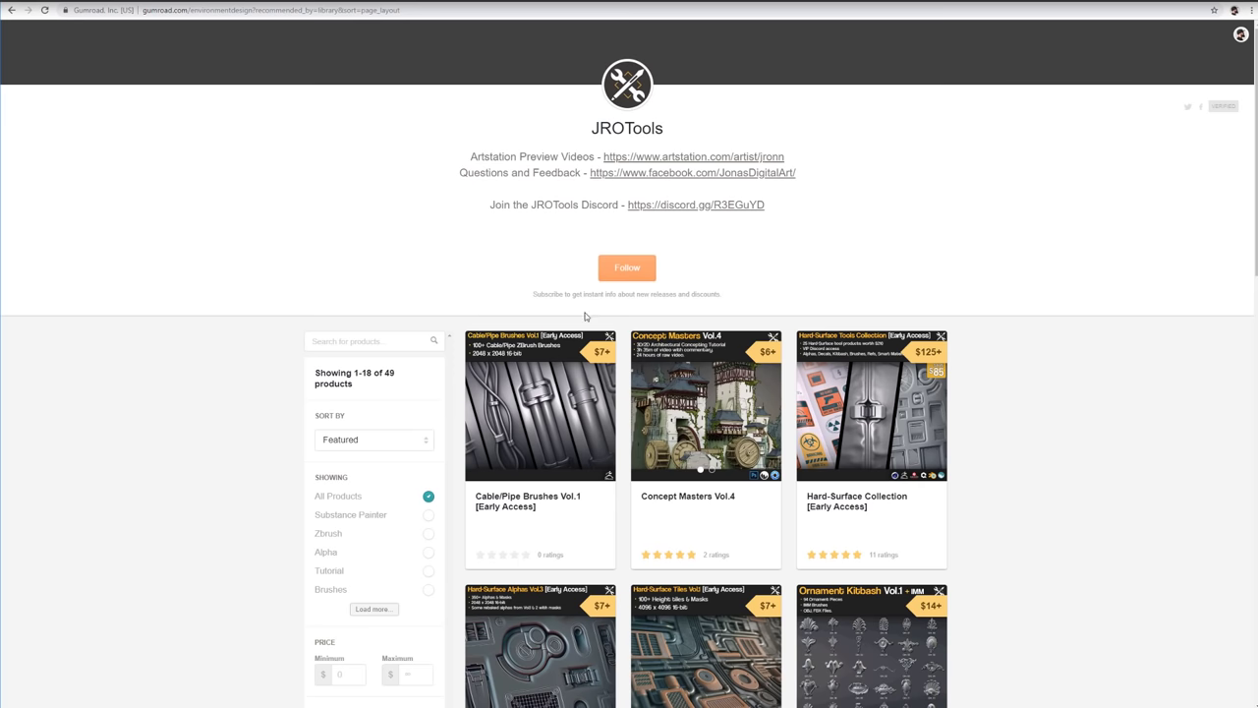
# Browse the JROTools store and open the SP/ZBrush 325 Hardsurface Height/Alpha product page.
pyautogui.scroll(-4, 540, 334)
pyautogui.scroll(2, 538, 336)
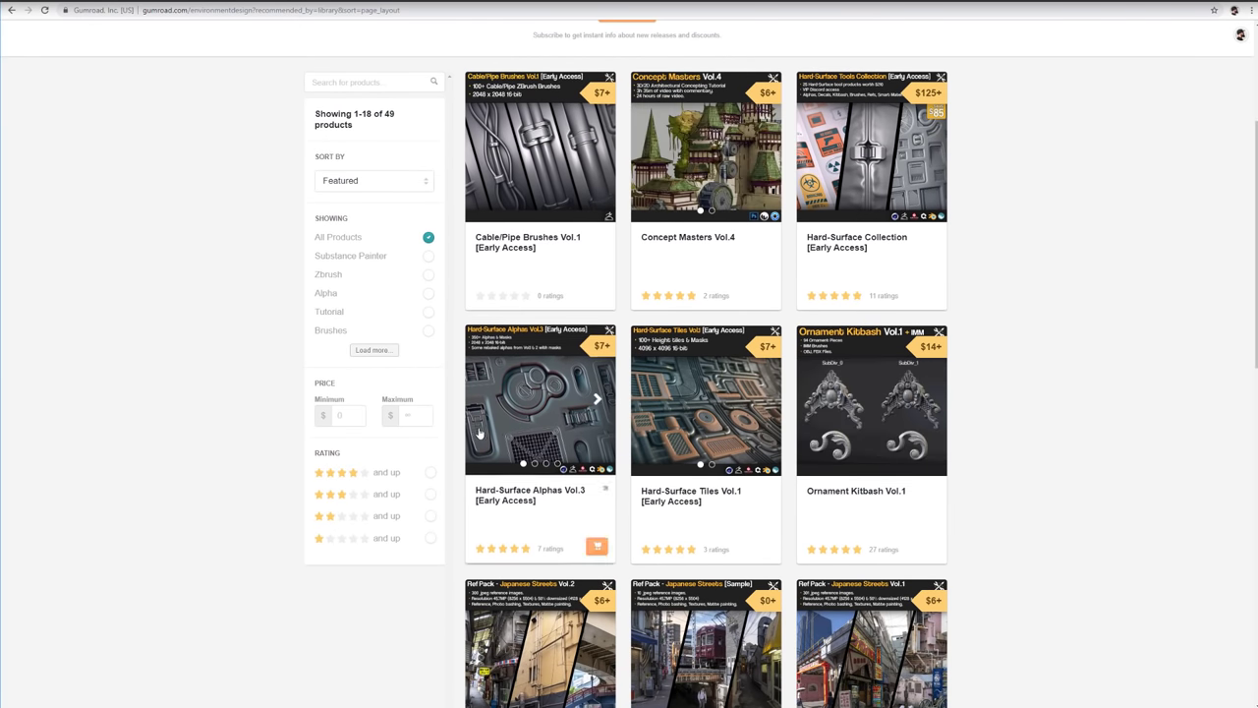
pyautogui.scroll(-10, 755, 432)
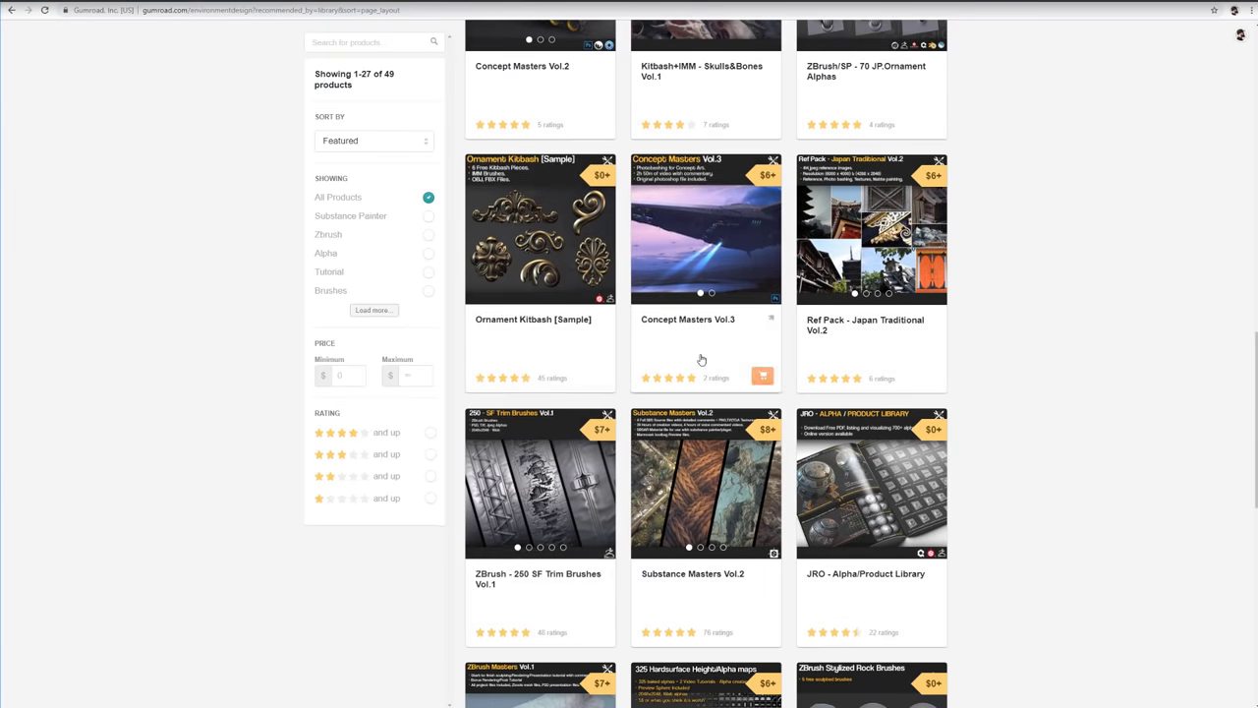
pyautogui.scroll(-1, 549, 442)
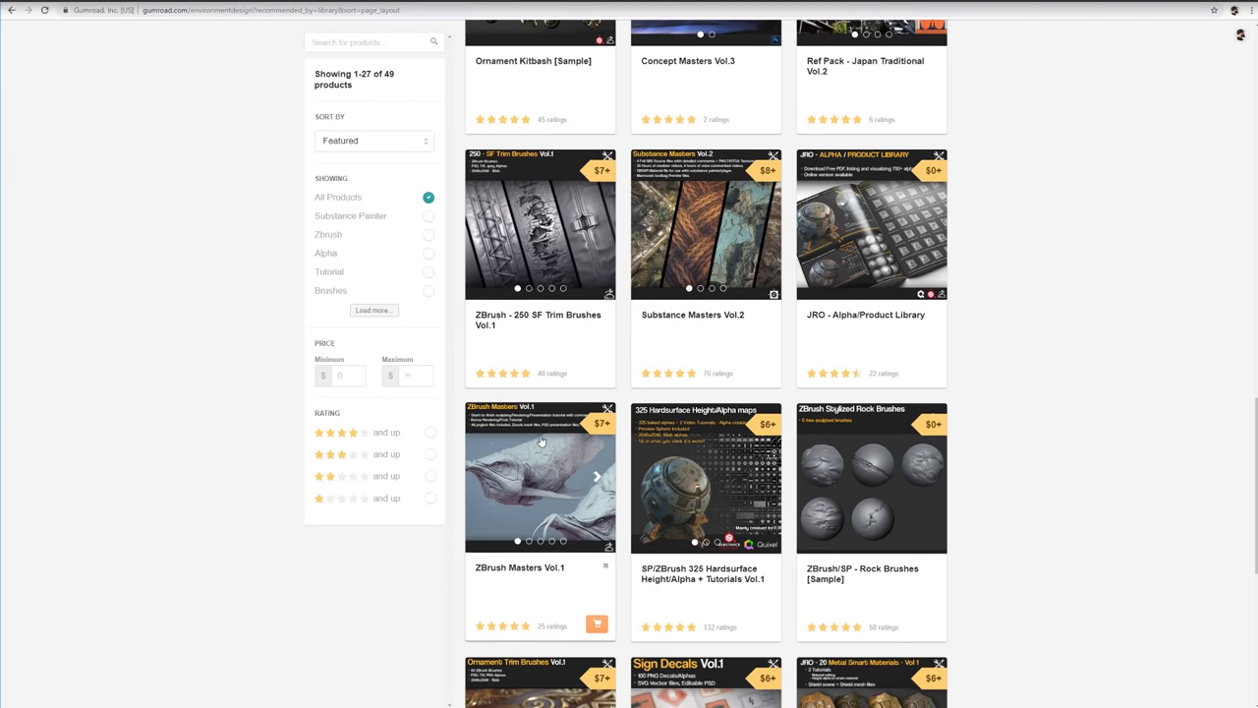
pyautogui.click(685, 444)
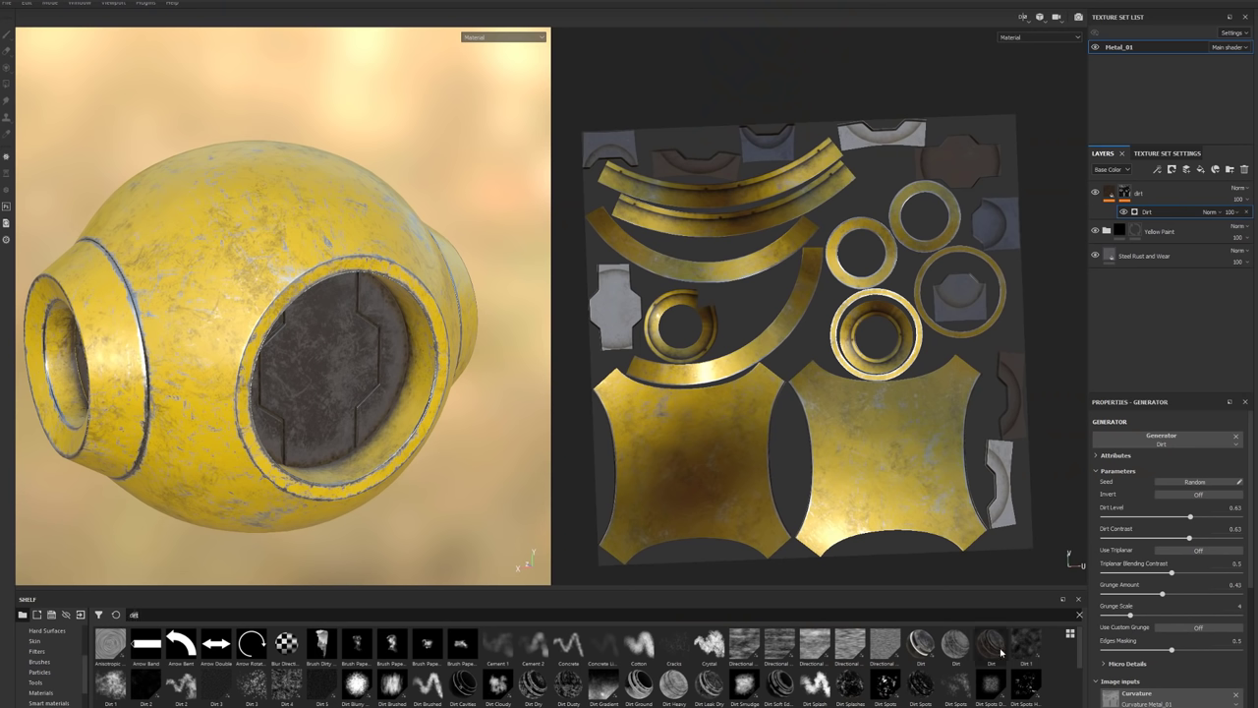
# Clear the 'dirt' search, filter the shelf to Alphas and search 'jro' for the JRO_Base alphas.
pyautogui.click(1079, 614)
pyautogui.scroll(3, 63, 643)
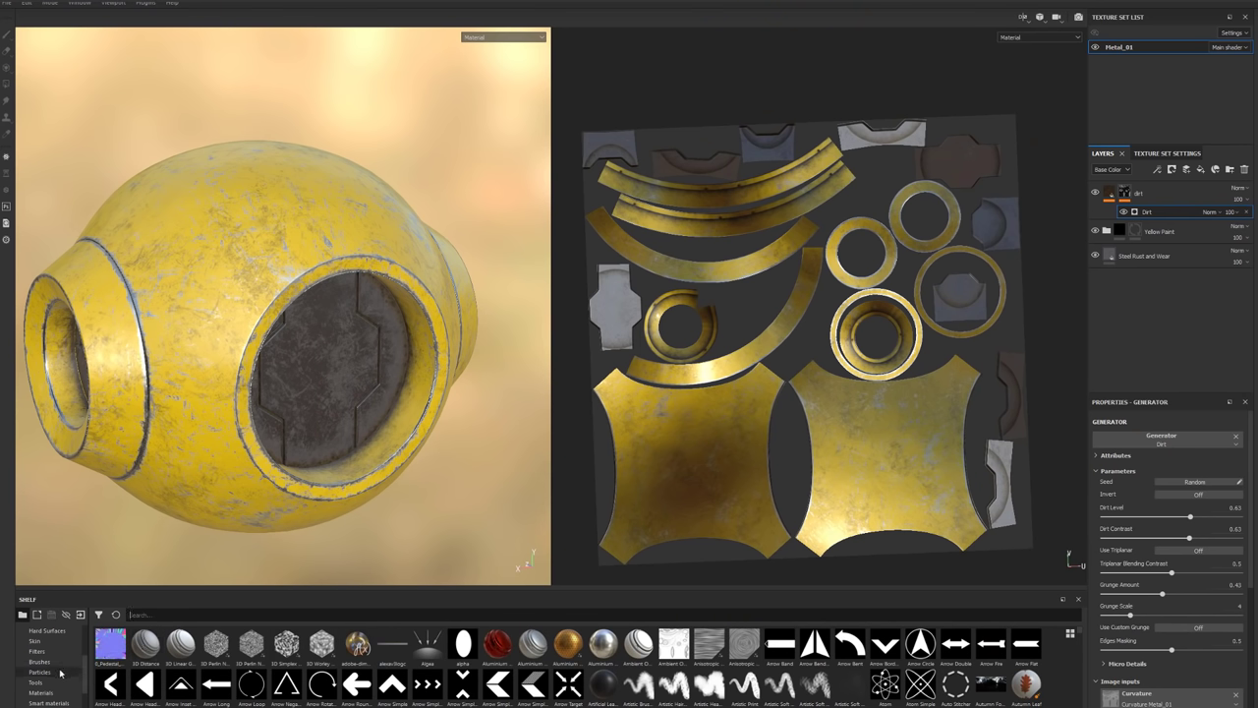
pyautogui.click(39, 651)
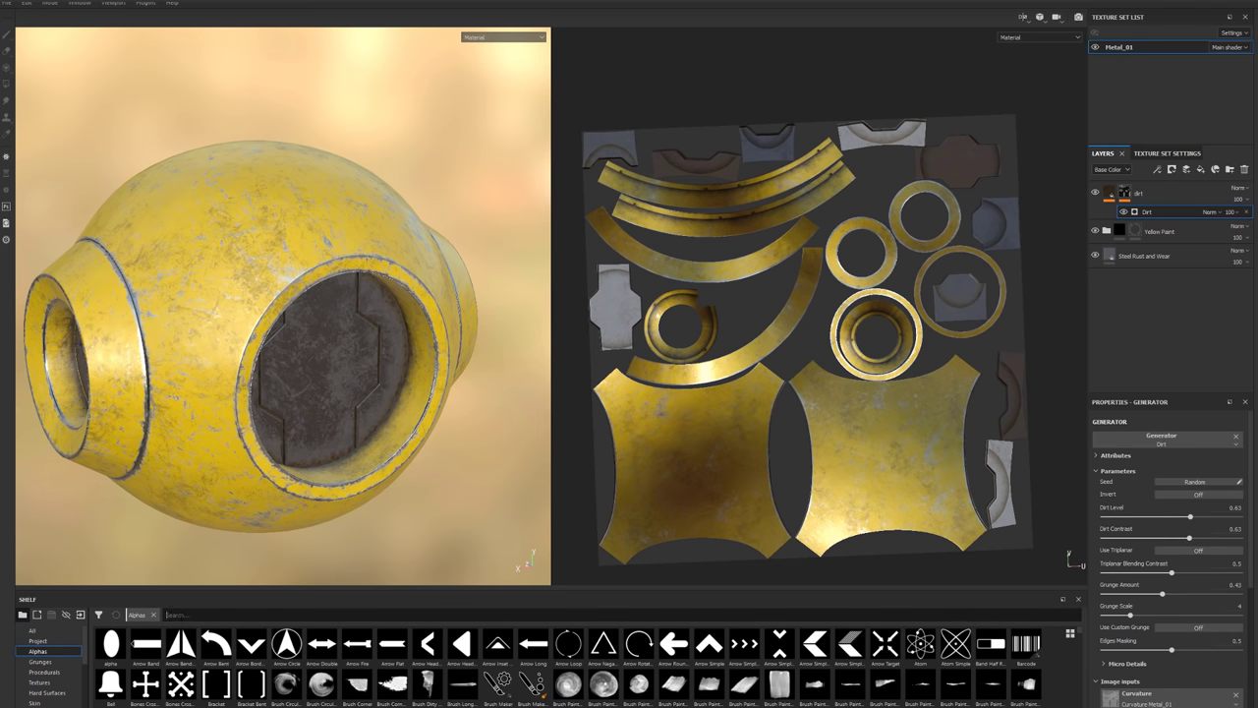
pyautogui.write('iro')
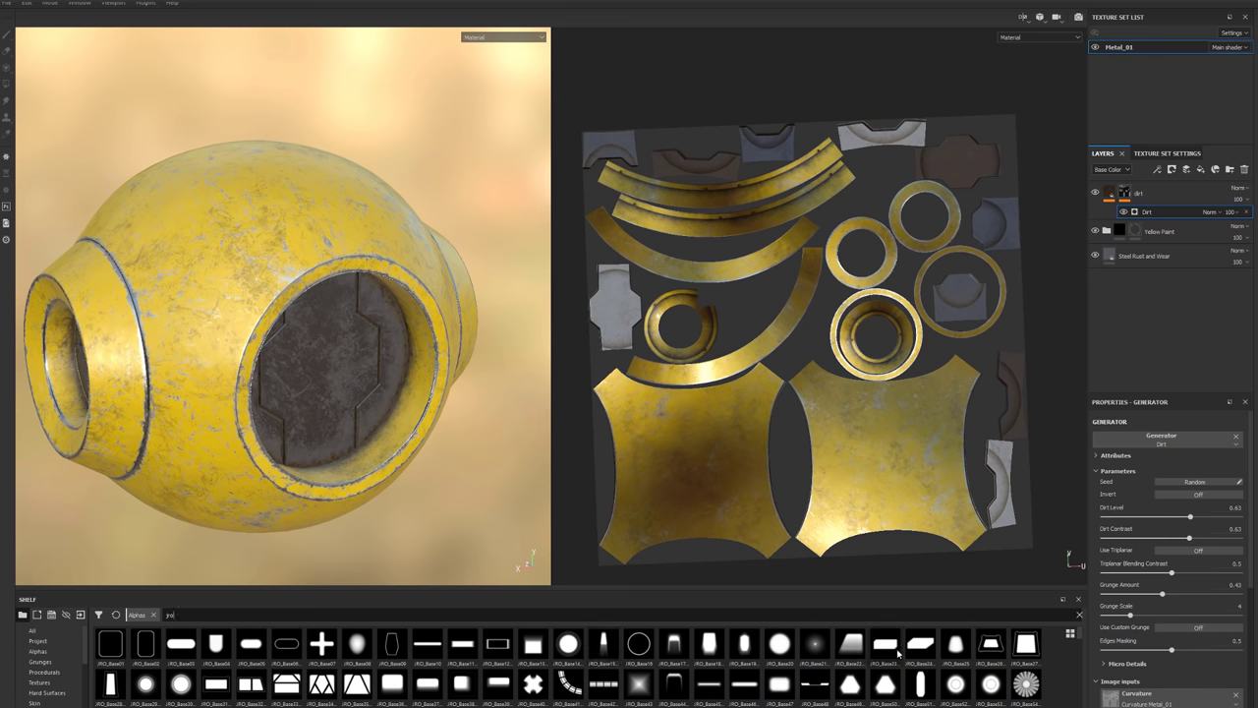
pyautogui.scroll(-3, 531, 654)
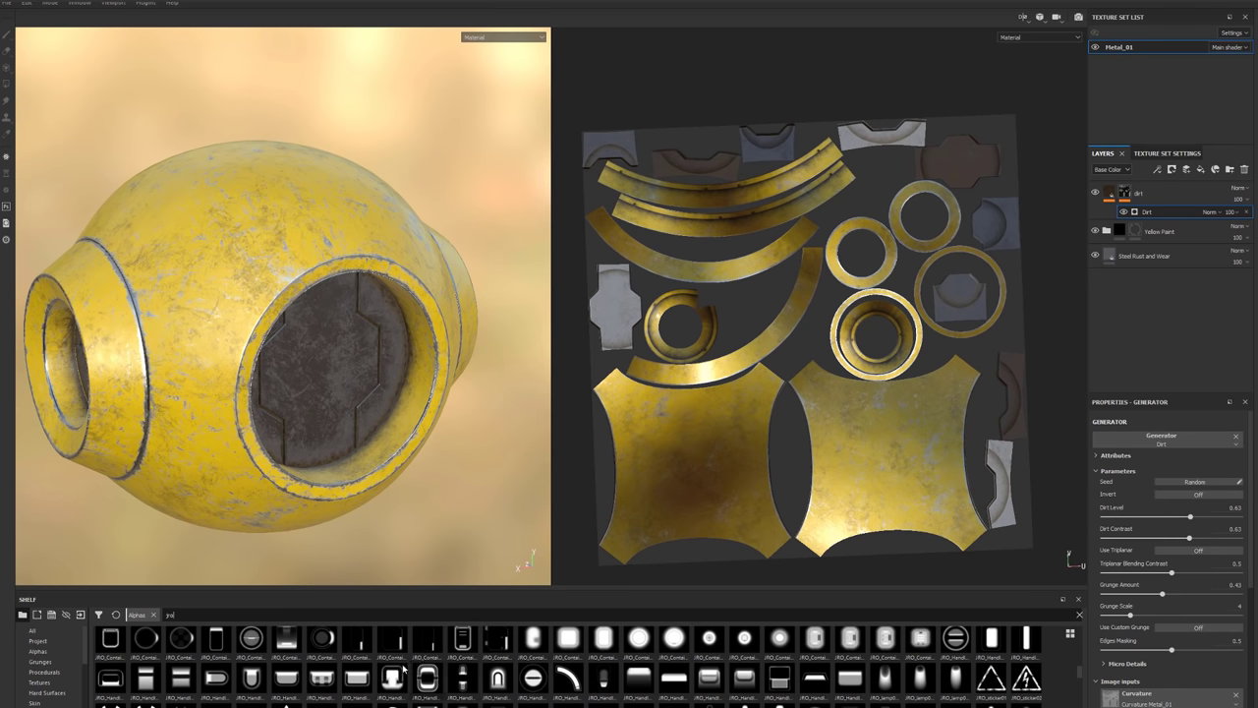
pyautogui.scroll(4, 403, 668)
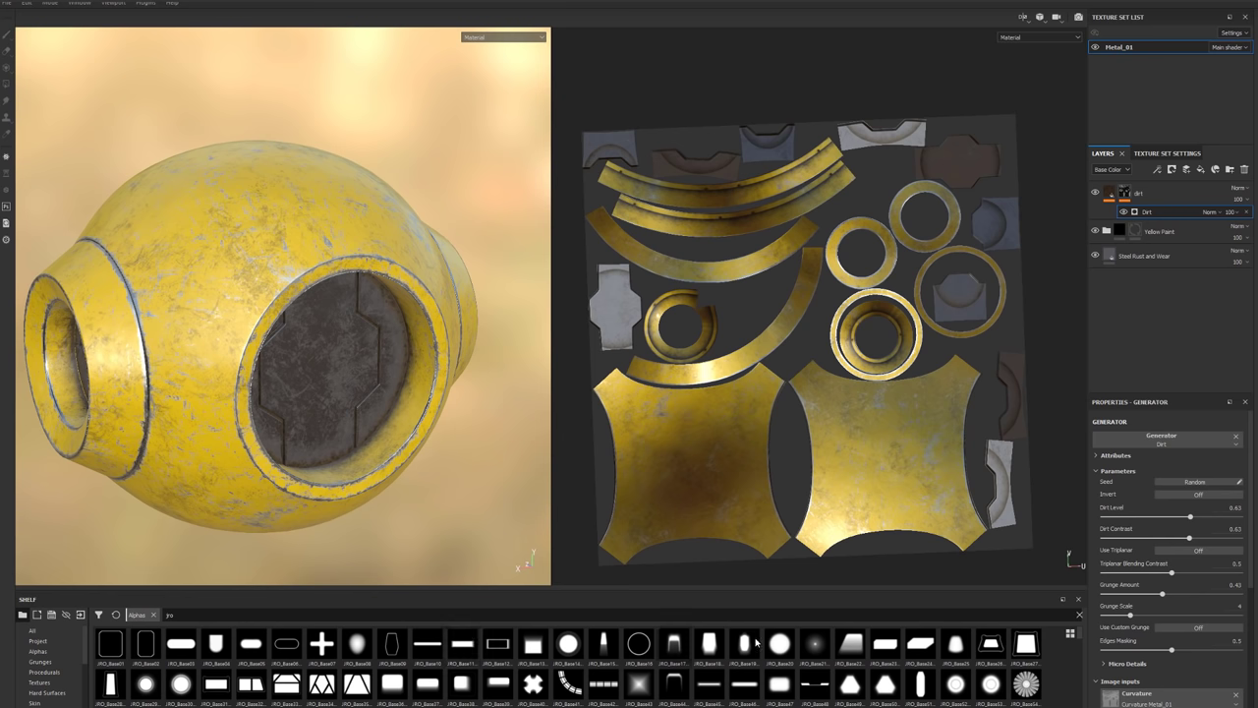
pyautogui.moveTo(262, 665)
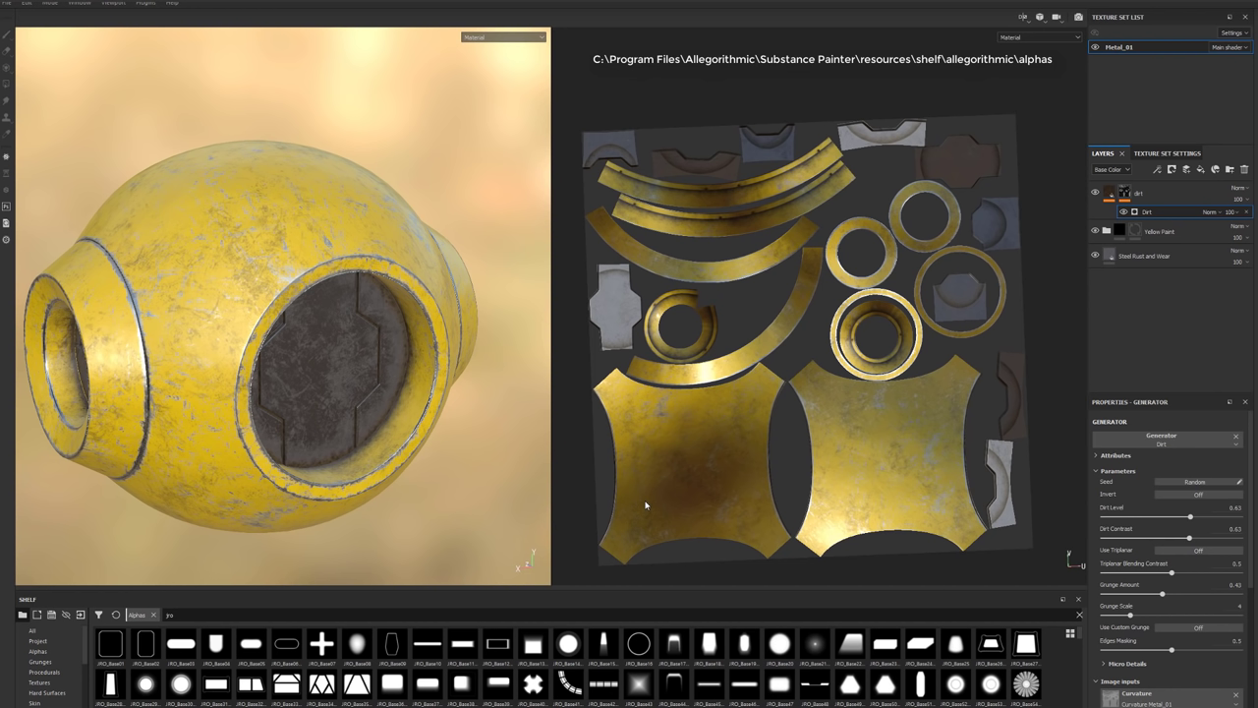
# Hide the Steel Rust and Wear, Yellow Paint and dirt layers, then add a Height_Panels paint layer on top.
pyautogui.click(1126, 193)
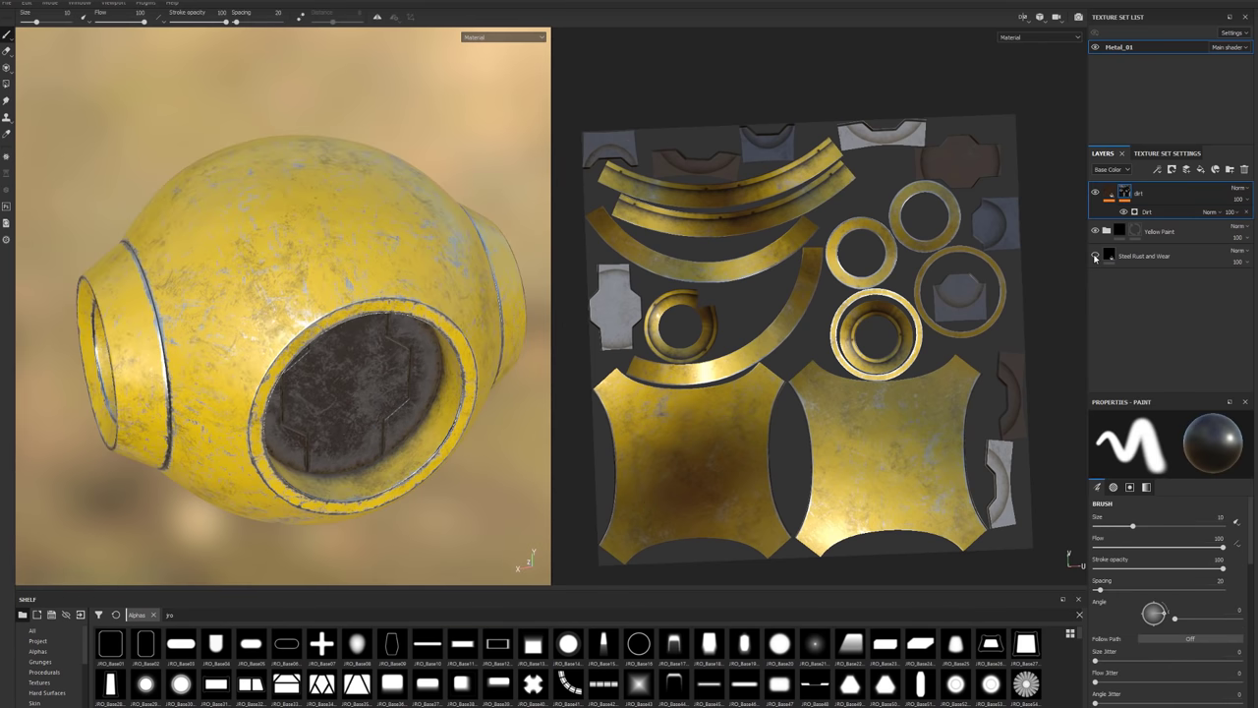
pyautogui.click(1095, 256)
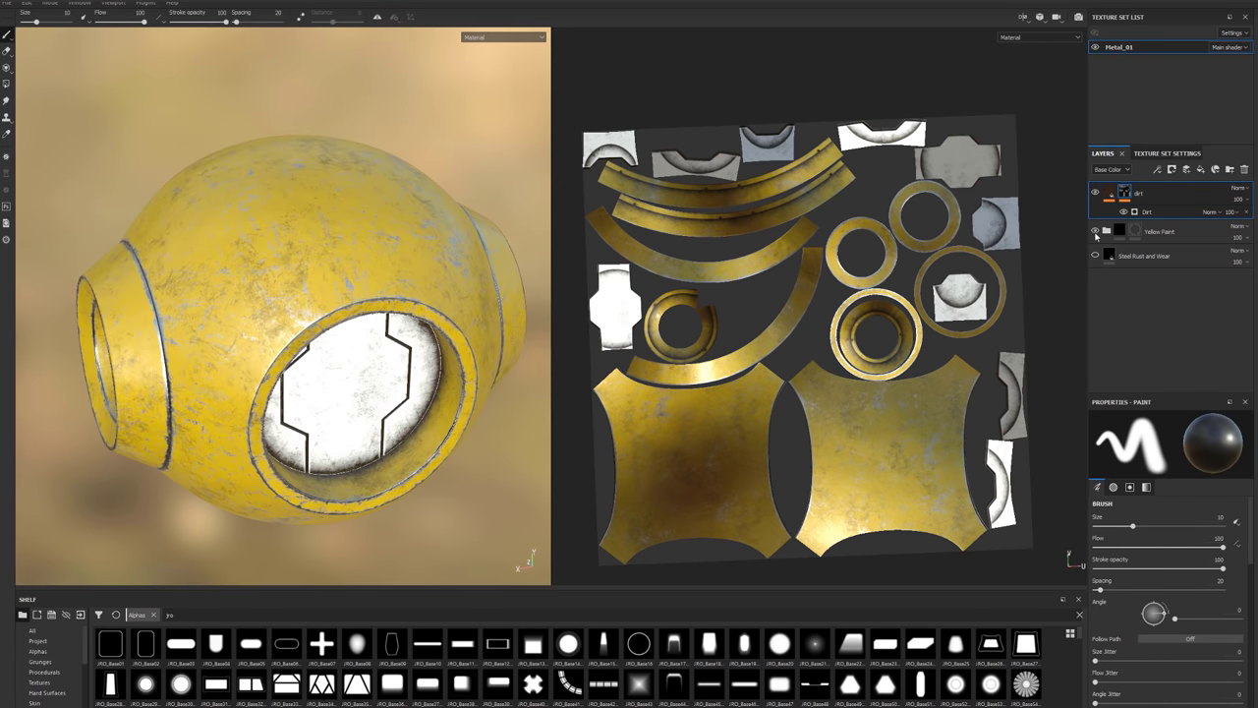
pyautogui.click(1095, 231)
pyautogui.click(1096, 194)
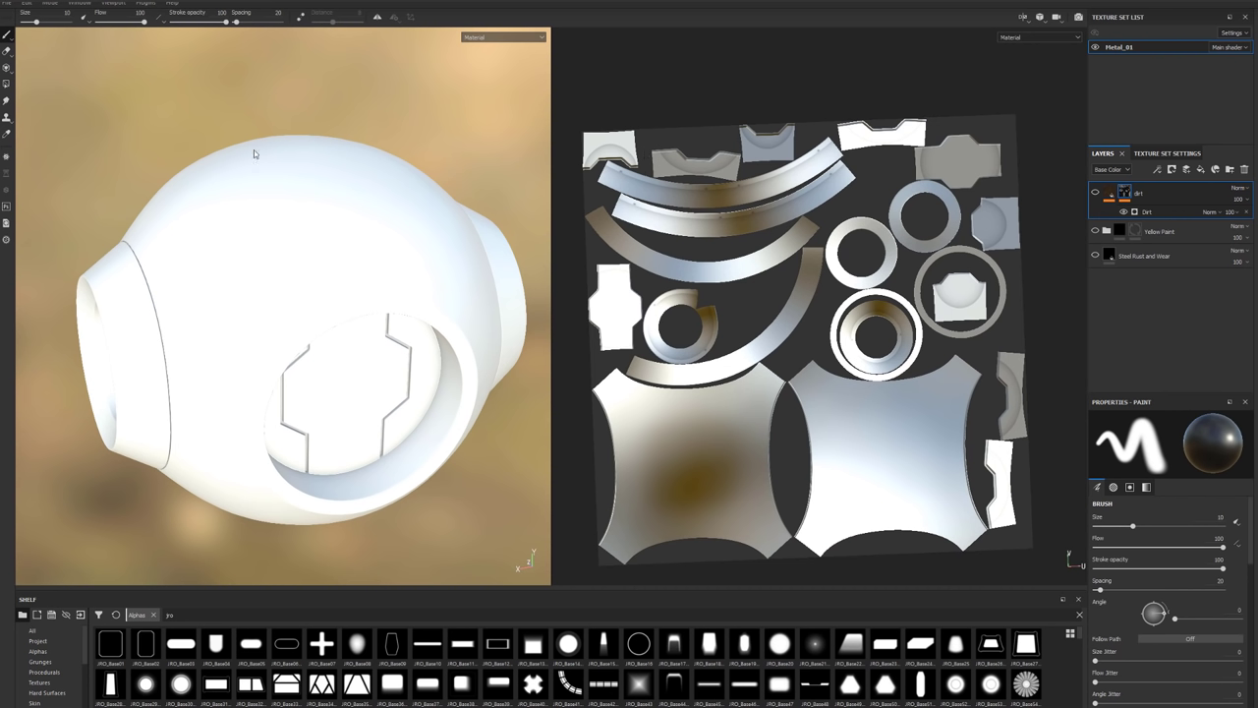
pyautogui.click(1187, 170)
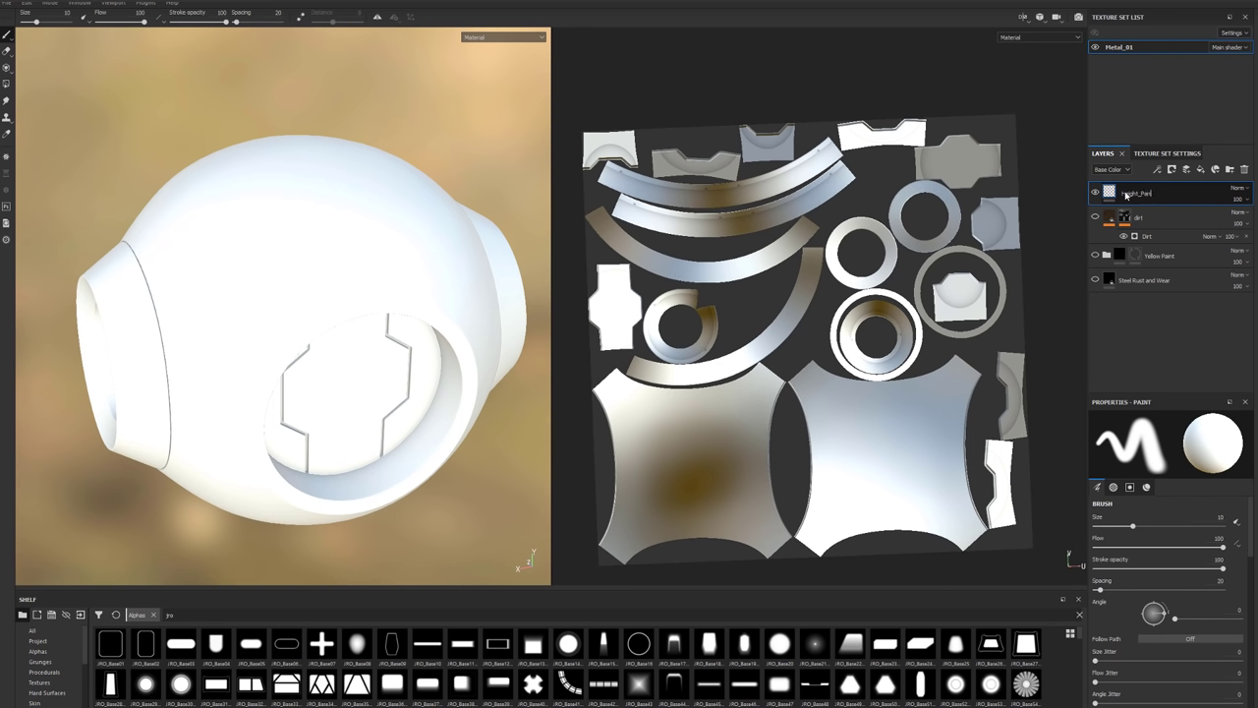
pyautogui.press('Return')
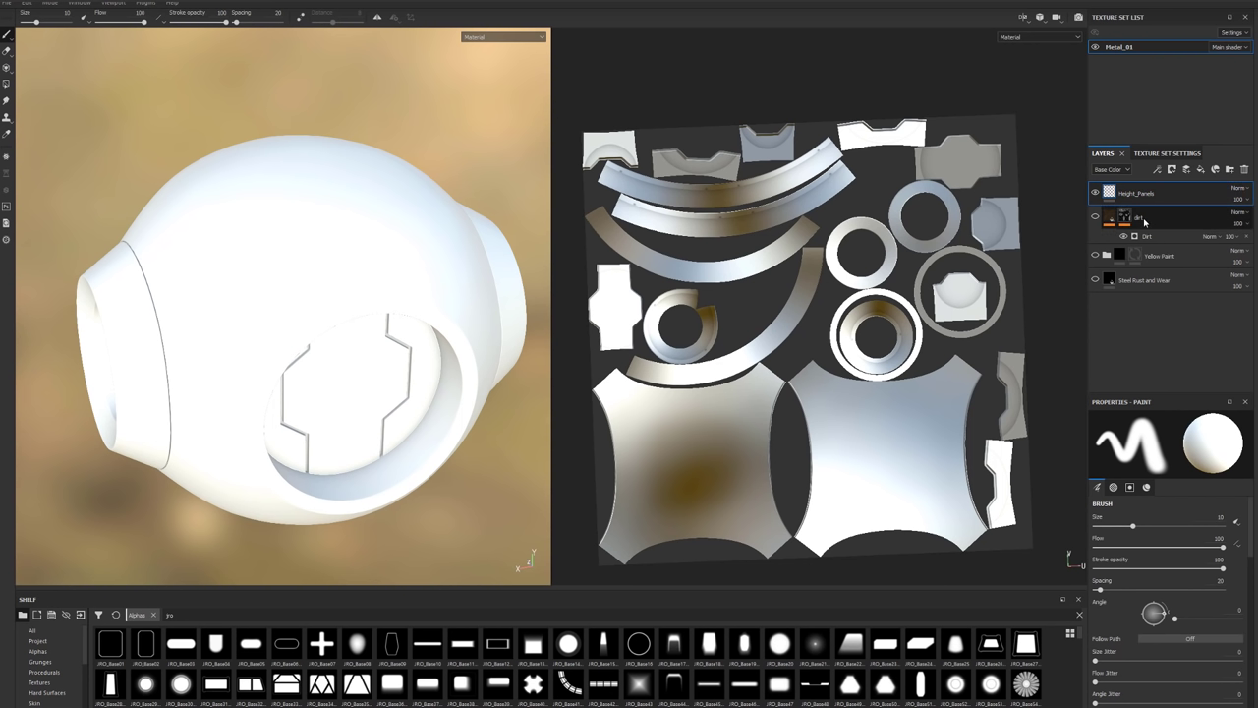
# Add a fill layer and move Height_Panels back above it.
pyautogui.click(1201, 171)
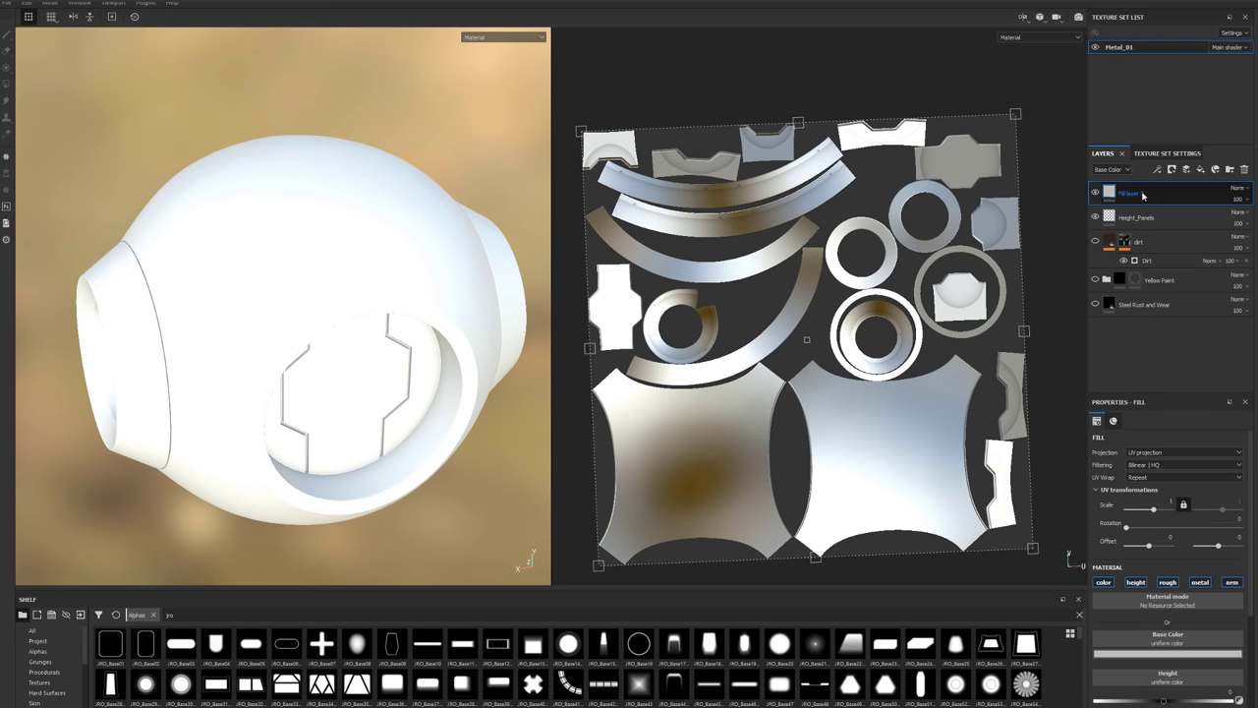
pyautogui.moveTo(1142, 225); pyautogui.dragTo(1140, 188)
pyautogui.scroll(3, 1149, 619)
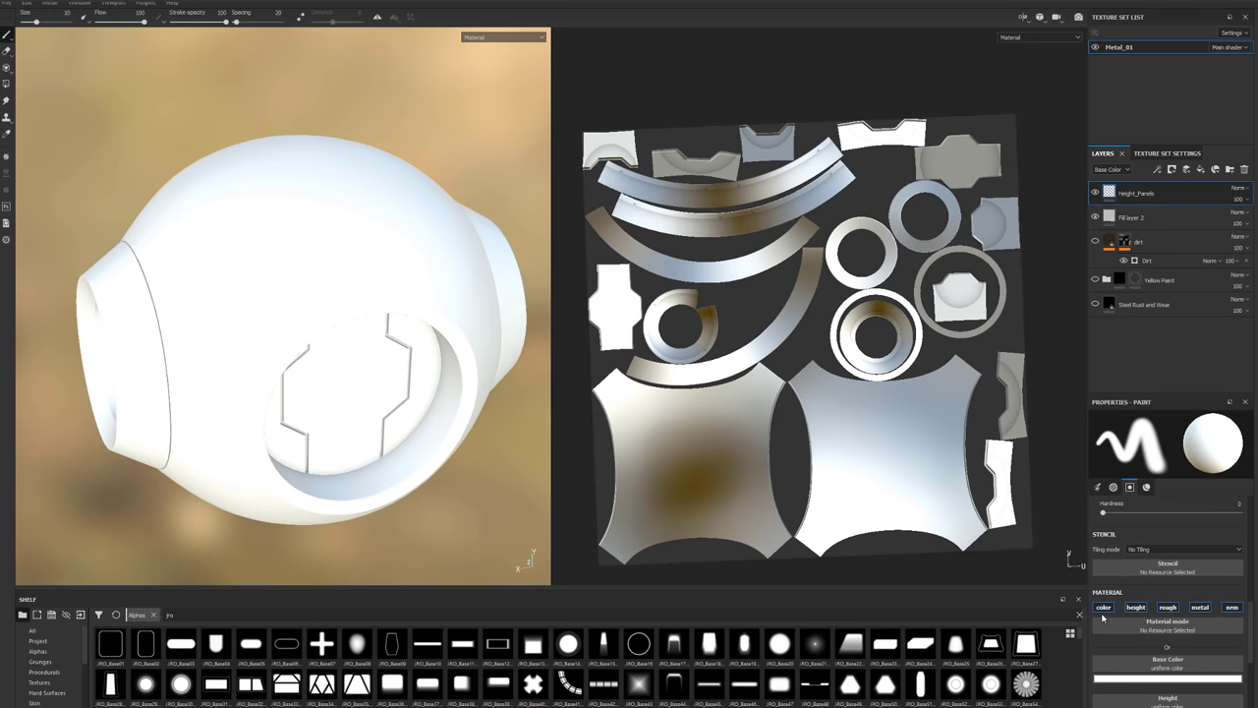
# Disable the brush's color, roughness and metal channels so it paints height only.
pyautogui.click(1102, 609)
pyautogui.click(1167, 607)
pyautogui.click(1200, 607)
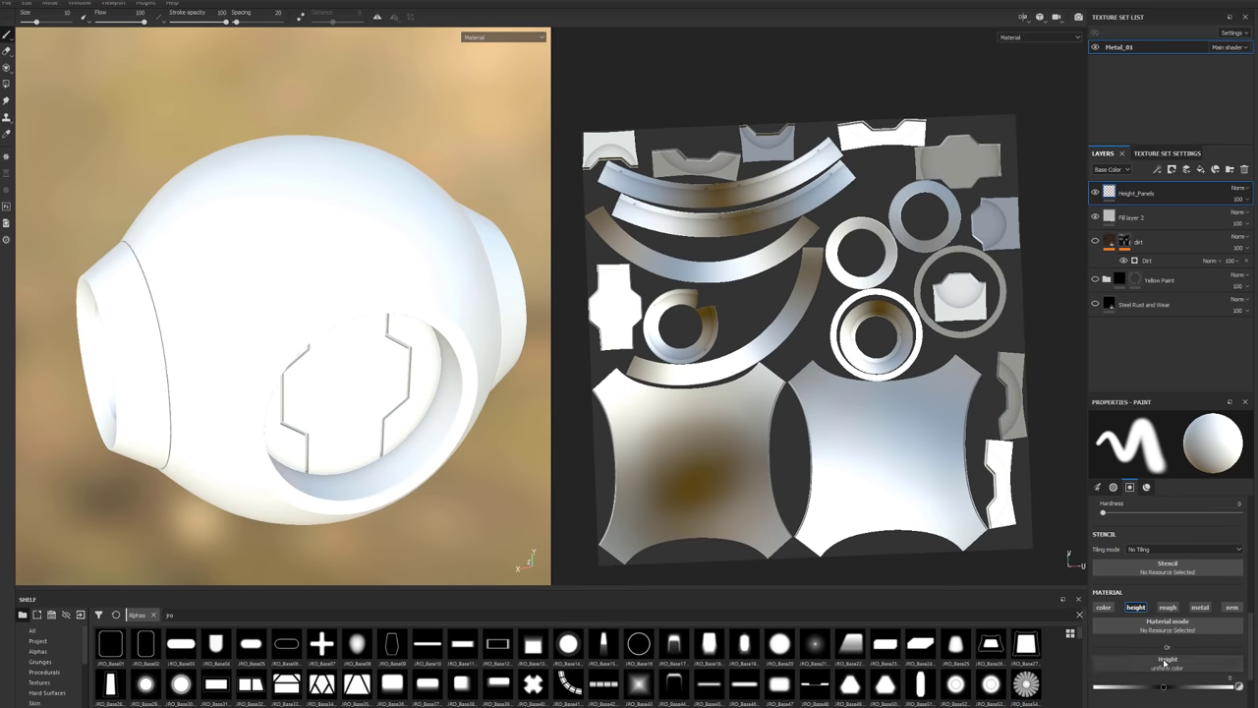
pyautogui.scroll(-1, 1179, 686)
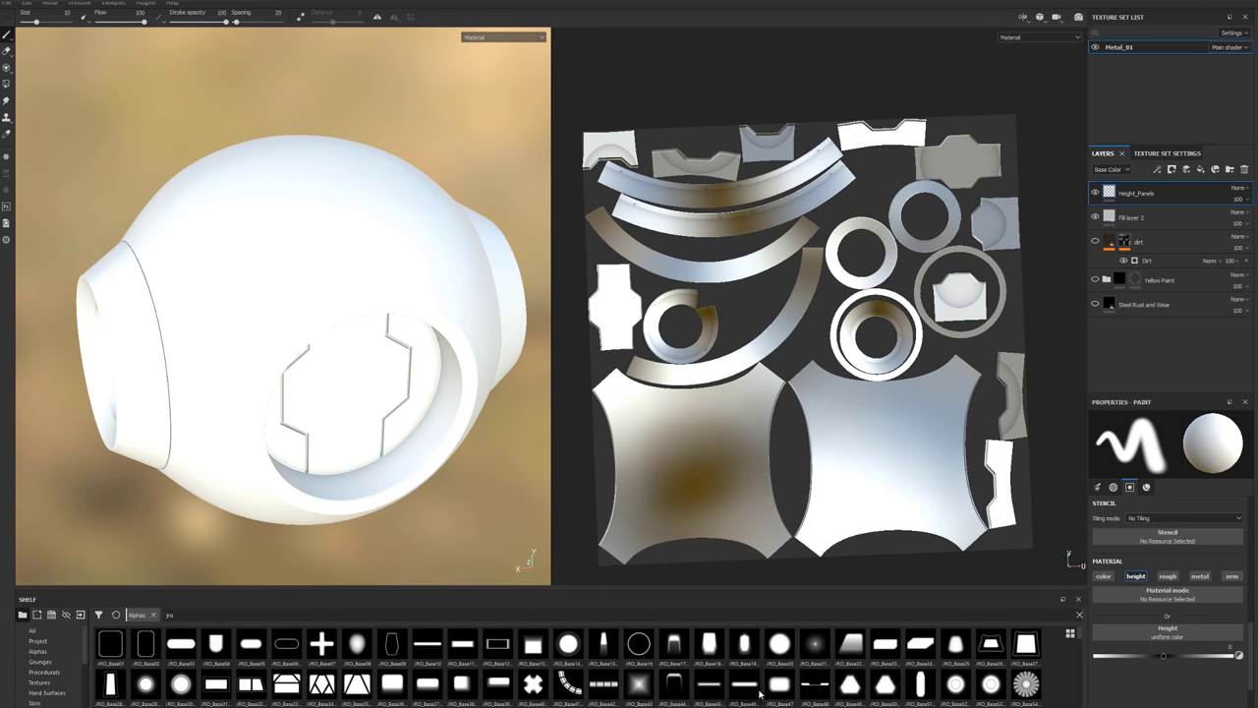
pyautogui.scroll(-5, 214, 671)
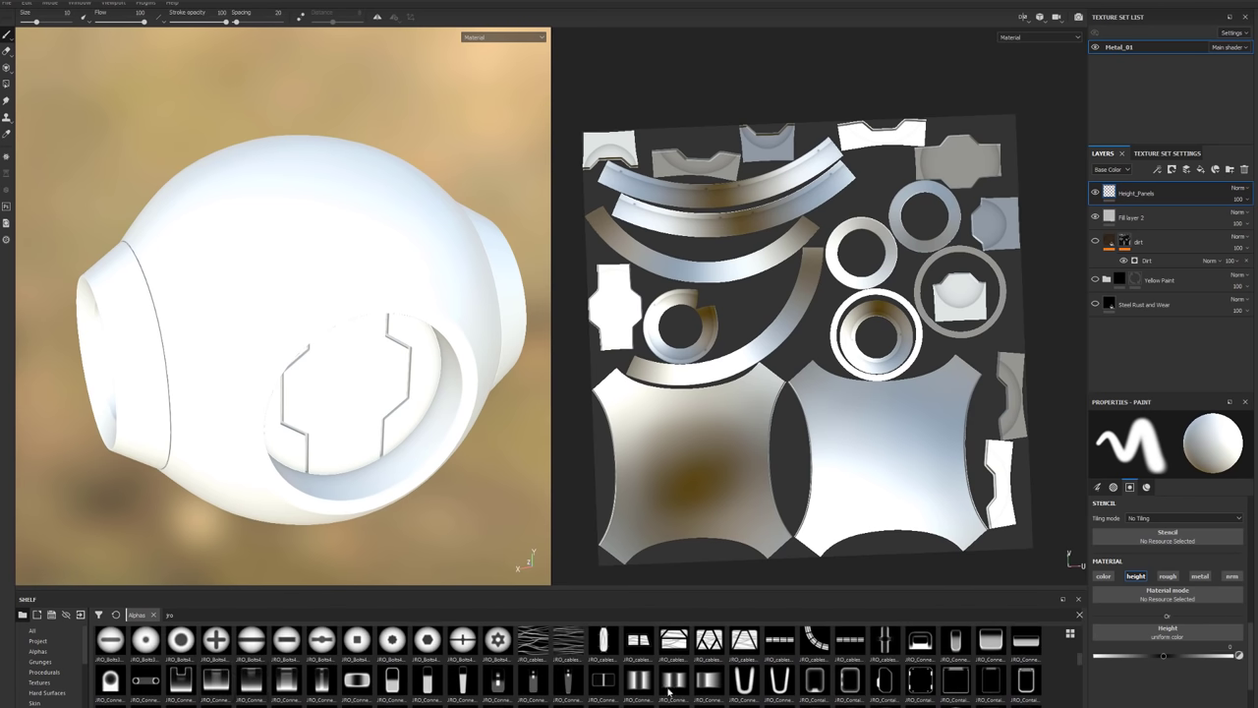
pyautogui.moveTo(845, 685)
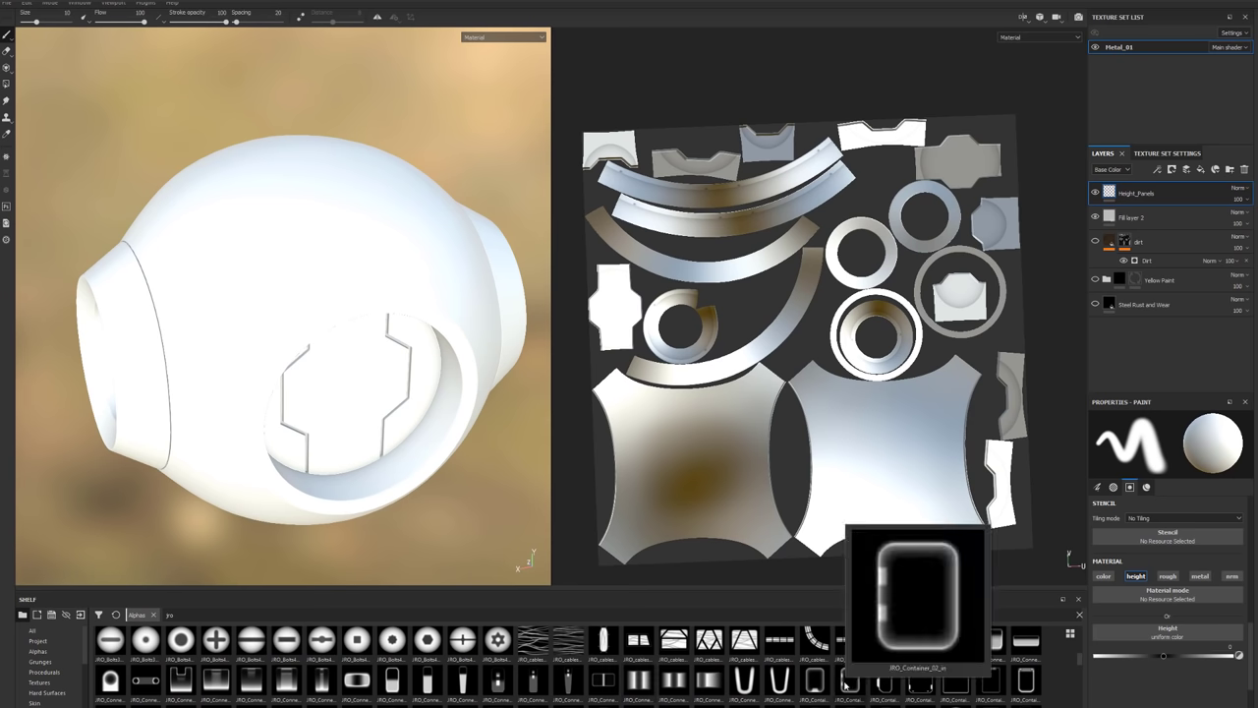
# Load the JRO container alpha at height -0.4889 and stamp a recessed panel onto the sphere.
pyautogui.click(845, 685)
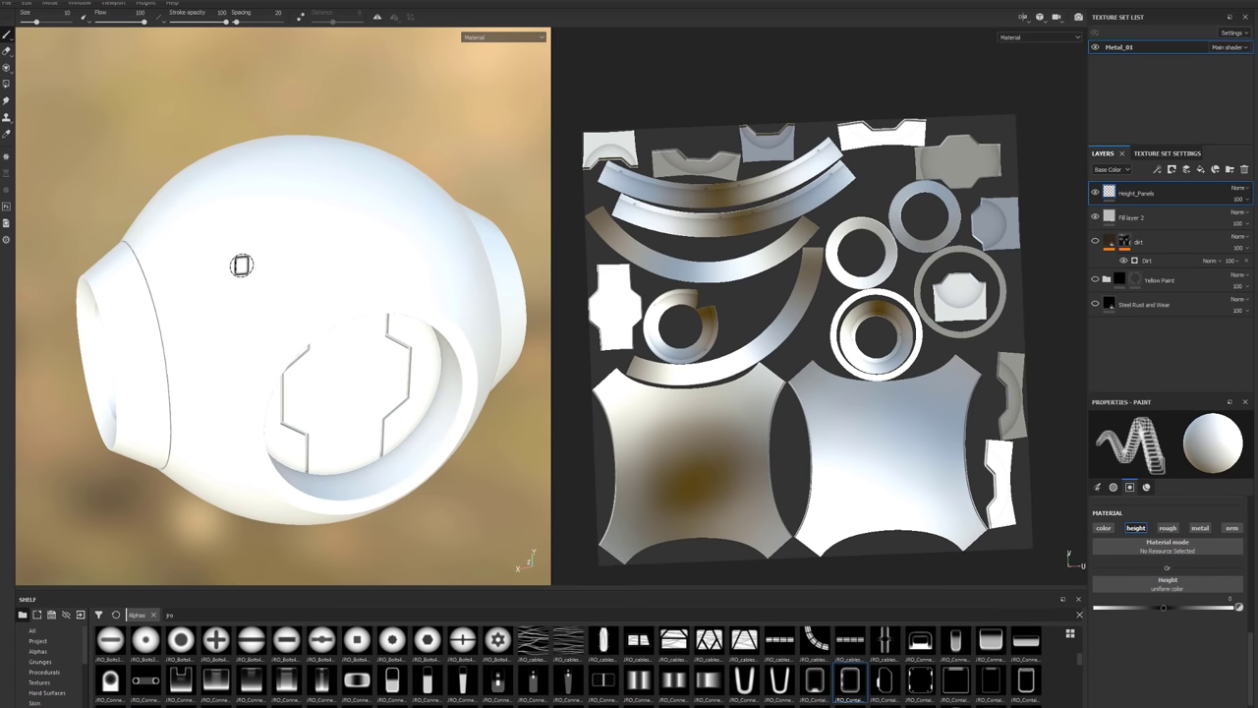
pyautogui.scroll(8, 302, 302)
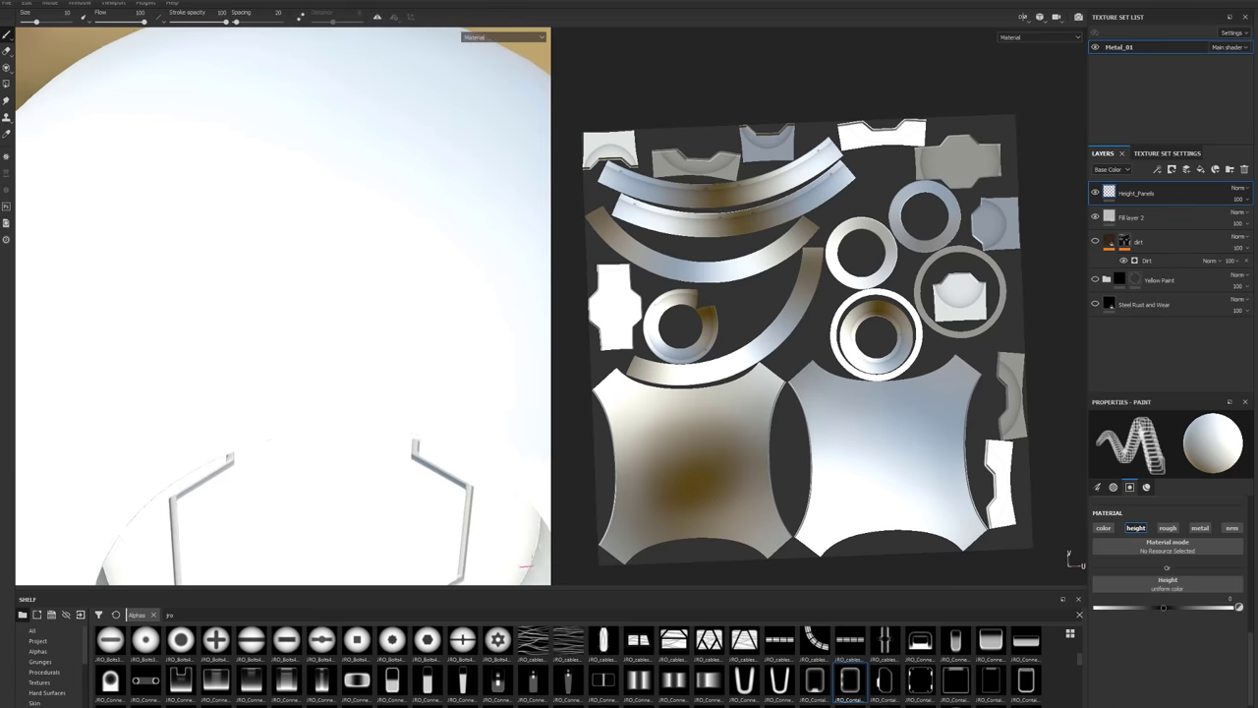
pyautogui.keyDown('alt'); pyautogui.moveTo(328, 360); pyautogui.dragTo(311, 304); pyautogui.keyUp('alt')
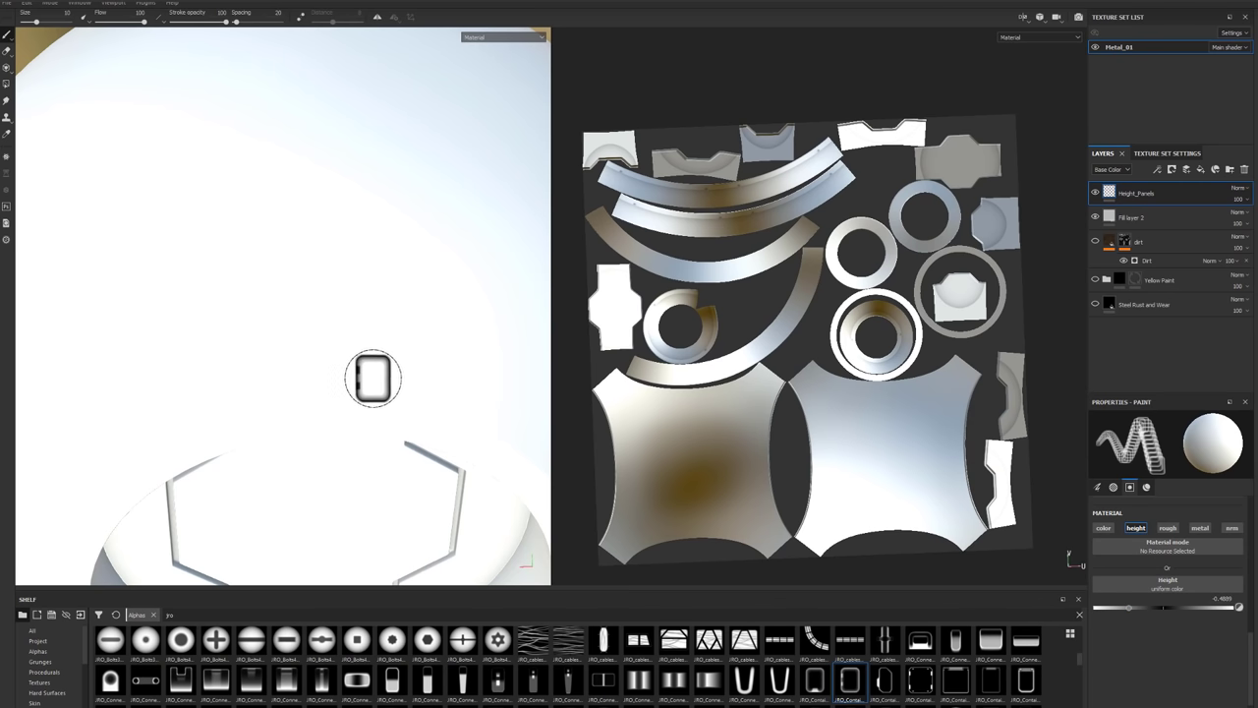
pyautogui.click(337, 284)
pyautogui.moveTo(295, 385)
pyautogui.keyDown('alt'); pyautogui.mouseDown()
pyautogui.moveTo(402, 342)
pyautogui.moveTo(317, 384)
pyautogui.moveTo(328, 365)
pyautogui.moveTo(346, 418)
pyautogui.moveTo(289, 442)
pyautogui.moveTo(177, 442)
pyautogui.moveTo(343, 483)
pyautogui.mouseUp(); pyautogui.keyUp('alt')
pyautogui.moveTo(343, 393)
pyautogui.keyDown('alt'); pyautogui.mouseDown()
pyautogui.moveTo(283, 399)
pyautogui.moveTo(295, 427)
pyautogui.mouseUp(); pyautogui.keyUp('alt')
pyautogui.press('f')
pyautogui.keyDown('alt'); pyautogui.moveTo(292, 276); pyautogui.dragTo(367, 281); pyautogui.keyUp('alt')
pyautogui.keyDown('alt'); pyautogui.moveTo(232, 429); pyautogui.dragTo(314, 328); pyautogui.keyUp('alt')
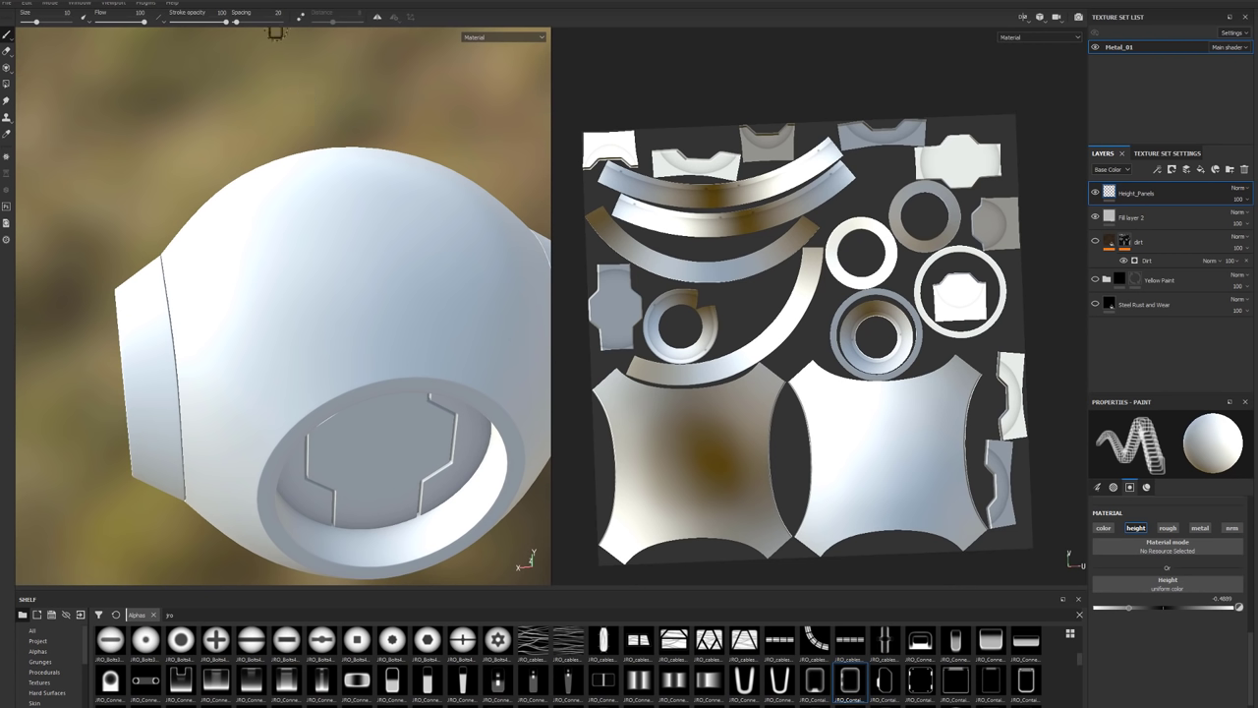
# Turn on mirrored painting, stamp a mirrored pair of small panels, then undo them.
pyautogui.click(377, 17)
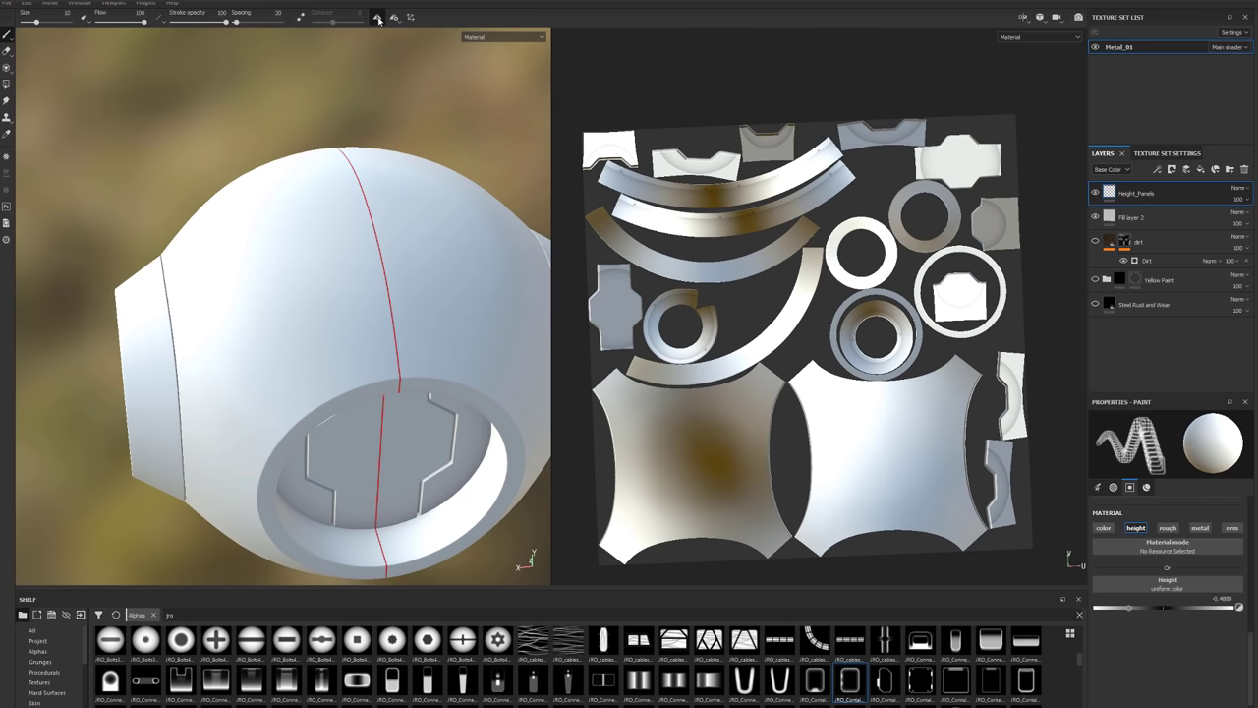
pyautogui.click(377, 17)
pyautogui.click(377, 18)
pyautogui.click(393, 17)
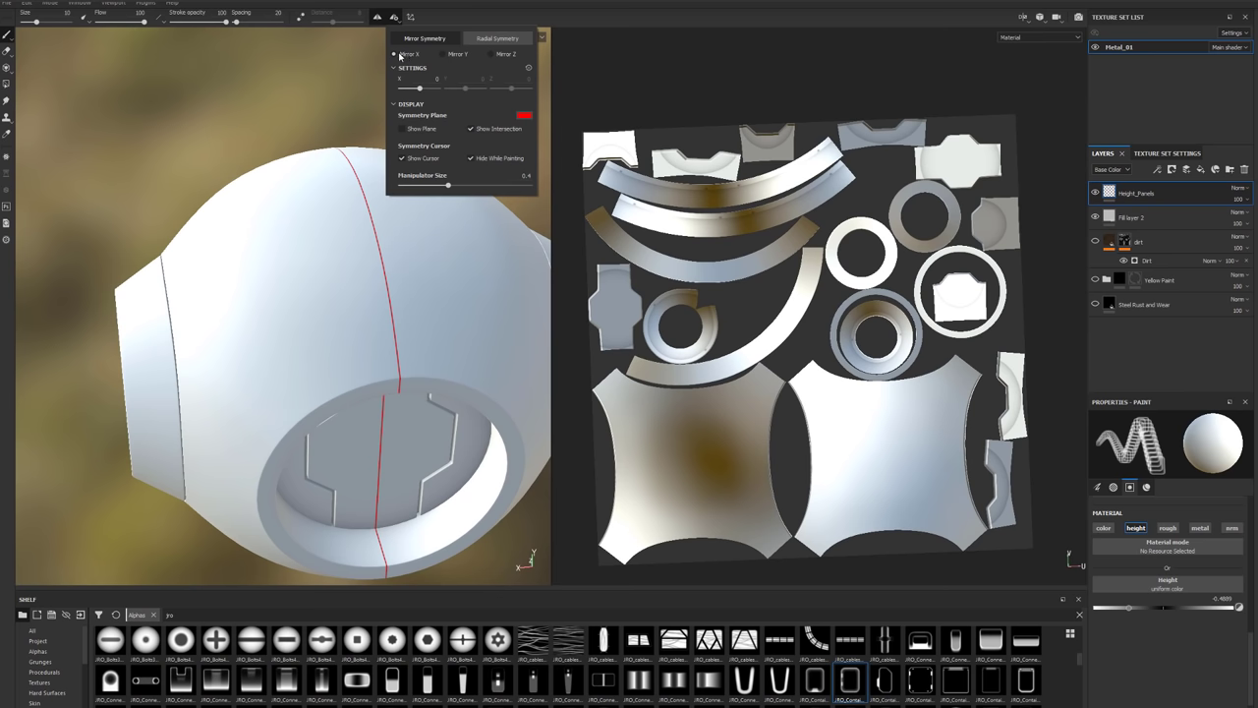
pyautogui.click(326, 332)
pyautogui.moveTo(298, 340)
pyautogui.keyDown('alt'); pyautogui.mouseDown()
pyautogui.moveTo(441, 295)
pyautogui.moveTo(300, 351)
pyautogui.mouseUp(); pyautogui.keyUp('alt')
pyautogui.hotkey('ctrl', 'z')
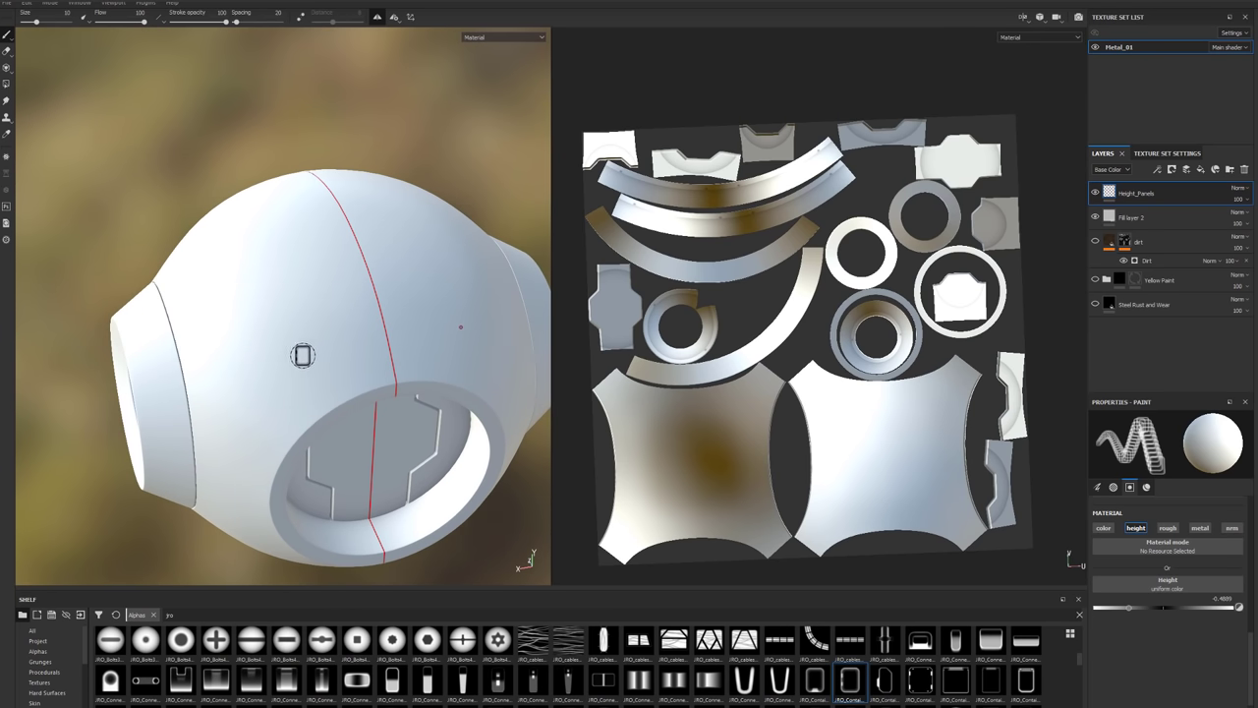
# Set brush size 22.47, switch to the corner-bracket container alpha and stamp a panel on the sphere.
pyautogui.keyDown('ctrl'); pyautogui.moveTo(301, 351); pyautogui.dragTo(295, 368, button='right'); pyautogui.keyUp('ctrl')
pyautogui.moveTo(295, 368)
pyautogui.keyDown('alt'); pyautogui.mouseDown()
pyautogui.moveTo(331, 357)
pyautogui.moveTo(357, 500)
pyautogui.moveTo(404, 416)
pyautogui.moveTo(298, 359)
pyautogui.moveTo(383, 403)
pyautogui.moveTo(364, 422)
pyautogui.moveTo(373, 426)
pyautogui.moveTo(359, 420)
pyautogui.mouseUp(); pyautogui.keyUp('alt')
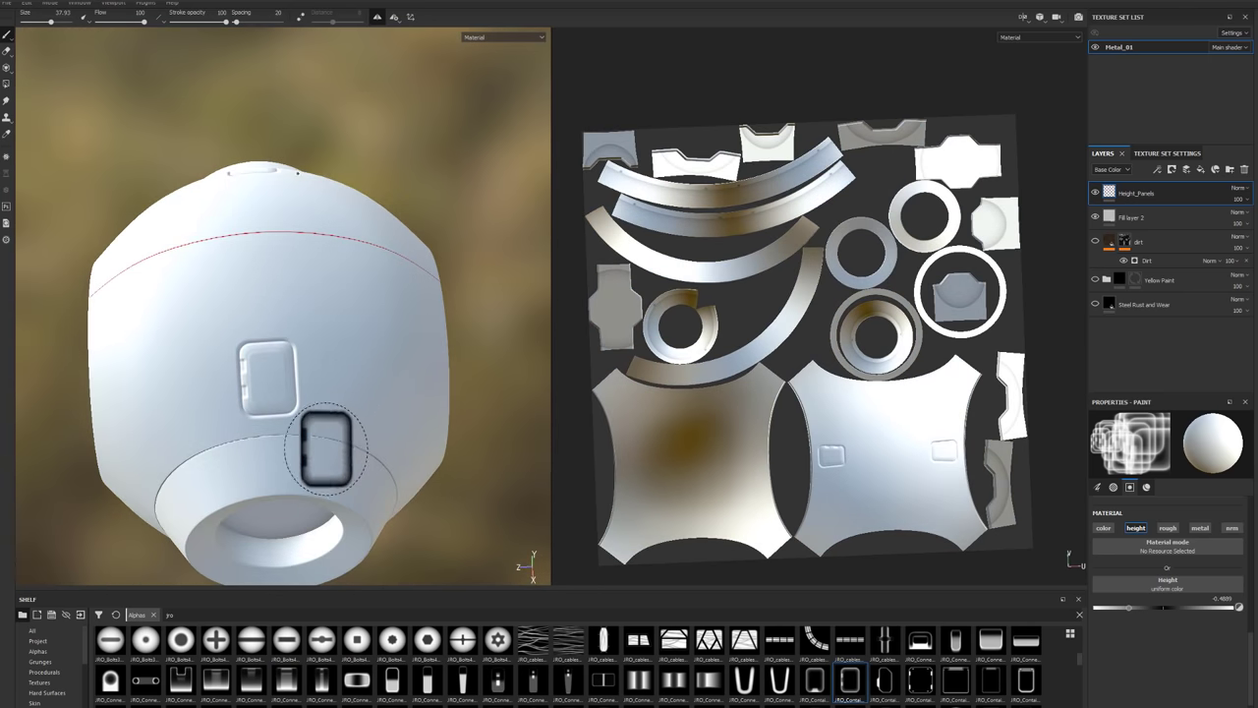
pyautogui.keyDown('alt'); pyautogui.moveTo(315, 444); pyautogui.dragTo(892, 591, button='right'); pyautogui.keyUp('alt')
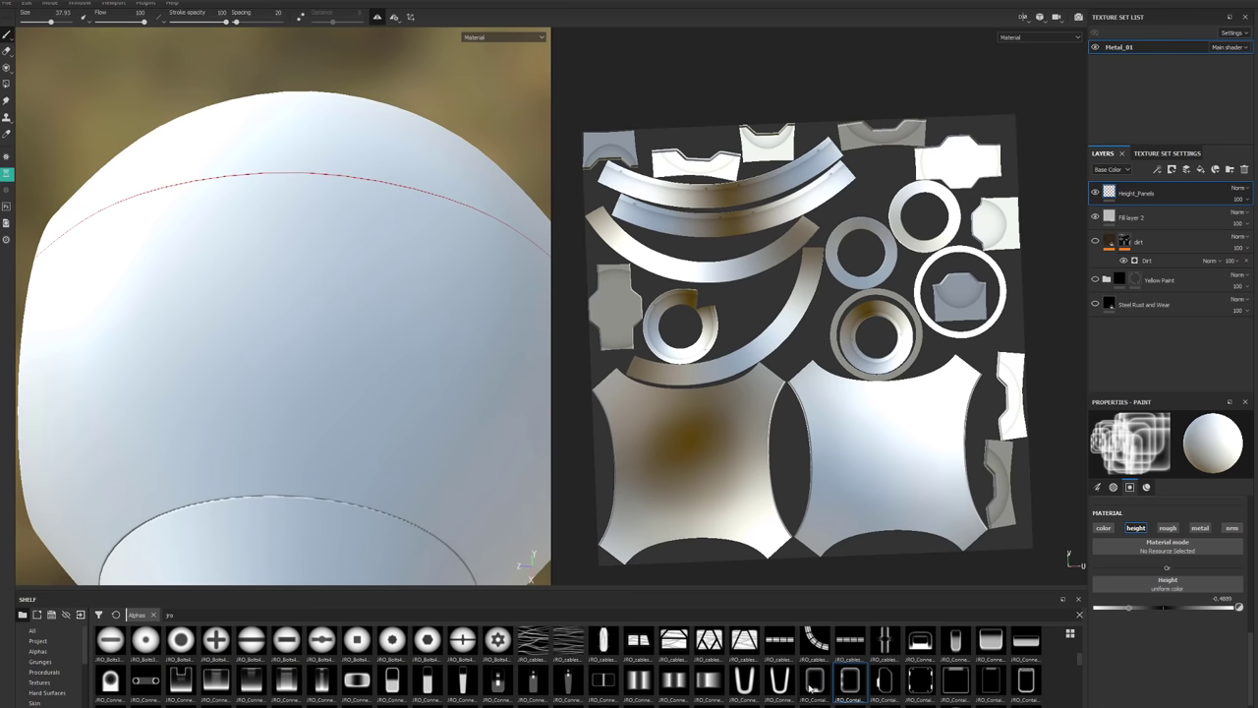
pyautogui.moveTo(815, 679)
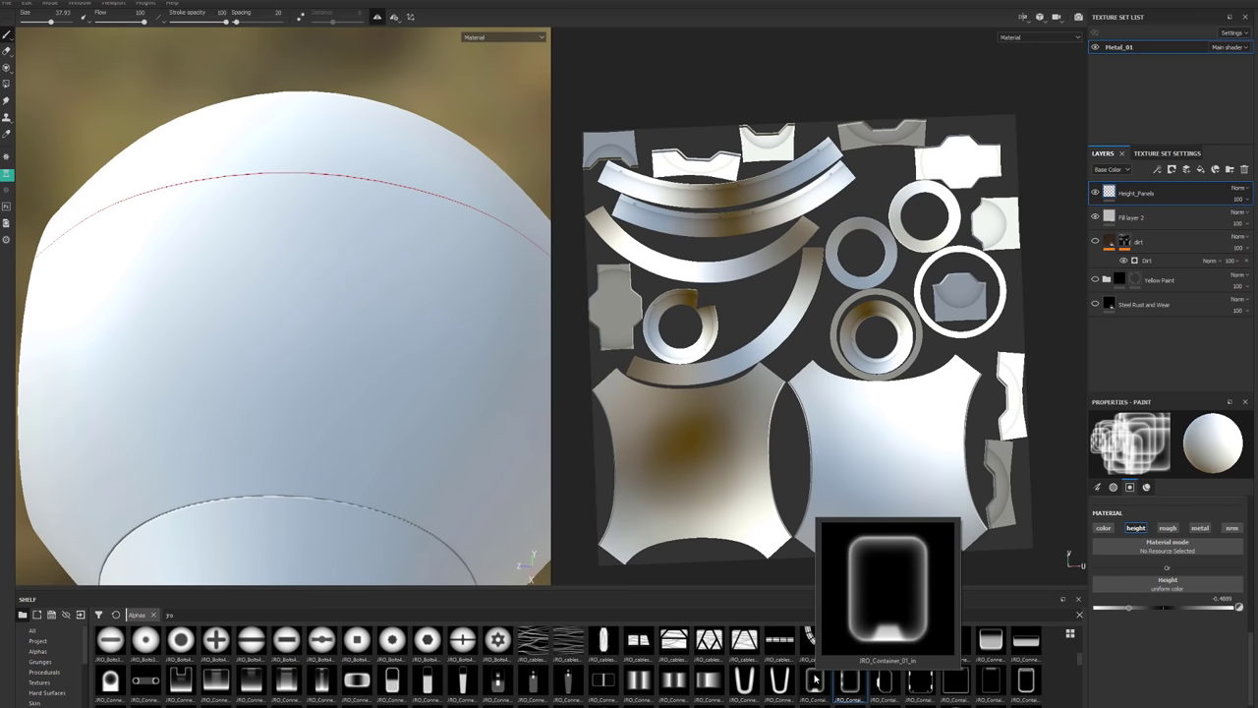
pyautogui.click(924, 683)
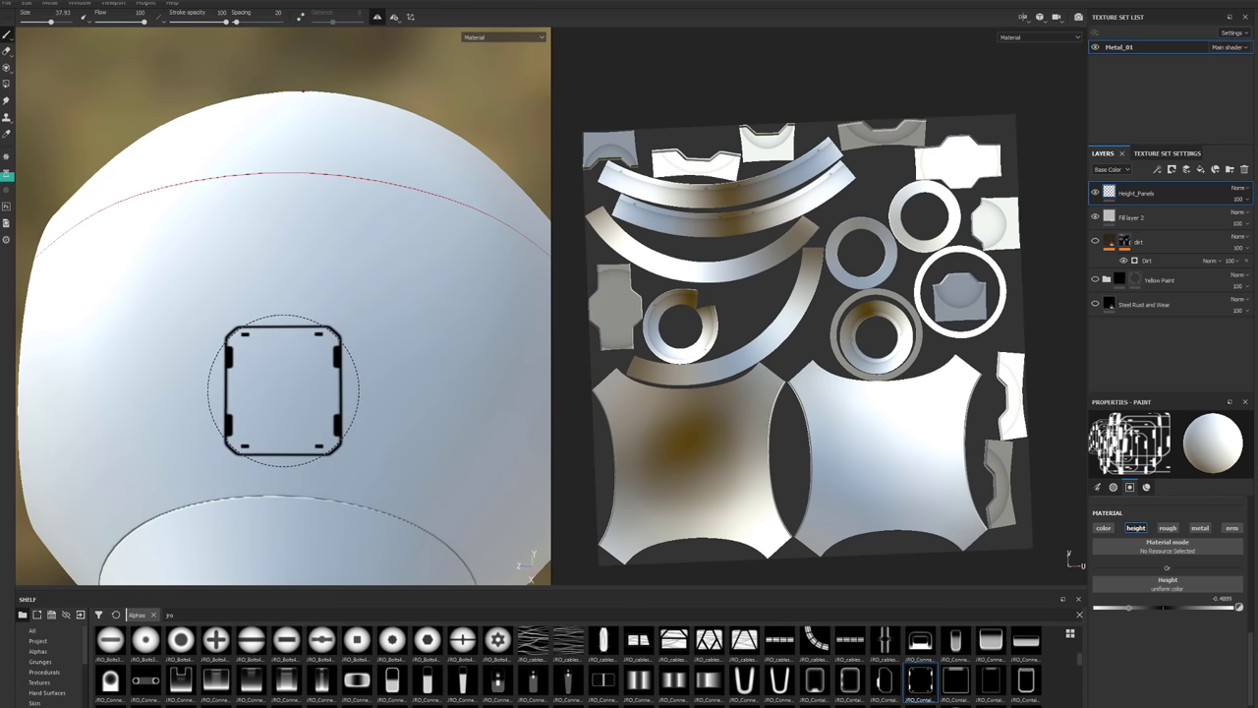
pyautogui.click(282, 387)
pyautogui.moveTo(374, 520)
pyautogui.keyDown('alt'); pyautogui.mouseDown()
pyautogui.moveTo(359, 443)
pyautogui.moveTo(331, 416)
pyautogui.moveTo(366, 402)
pyautogui.moveTo(340, 381)
pyautogui.mouseUp(); pyautogui.keyUp('alt')
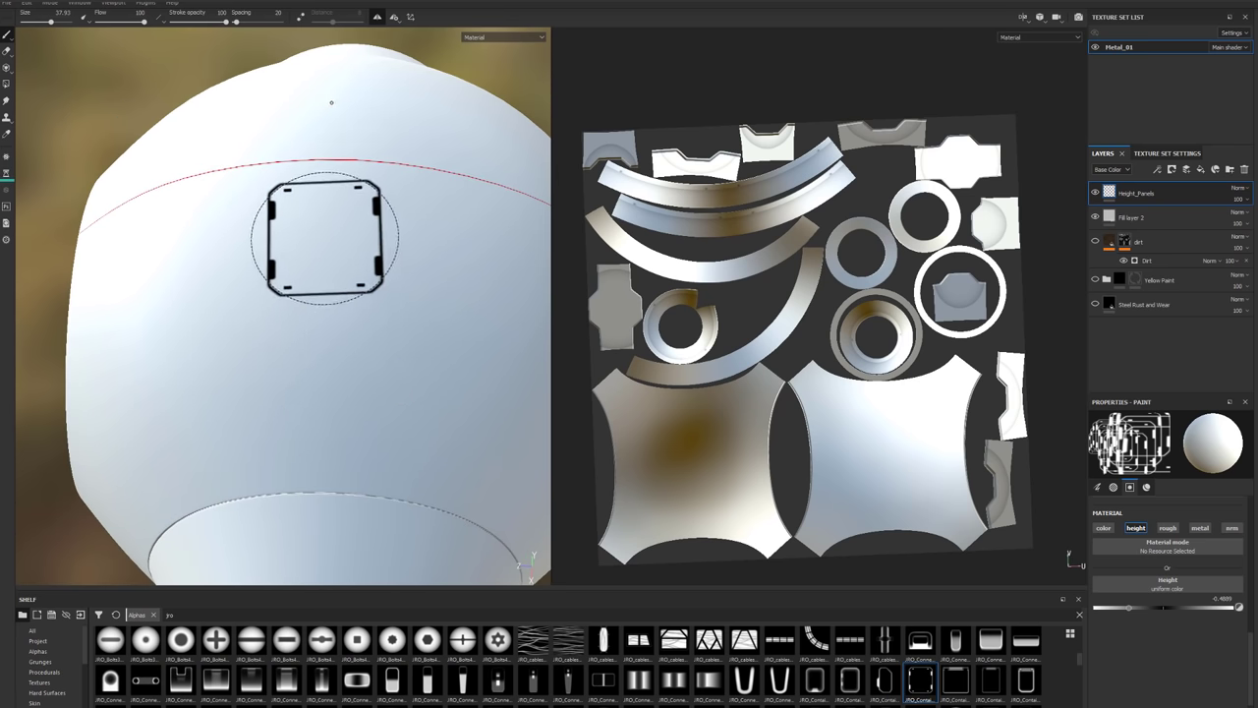
# Enable Show mesh wireframe in Display Settings and set the wireframe colour to dark grey.
pyautogui.click(1058, 17)
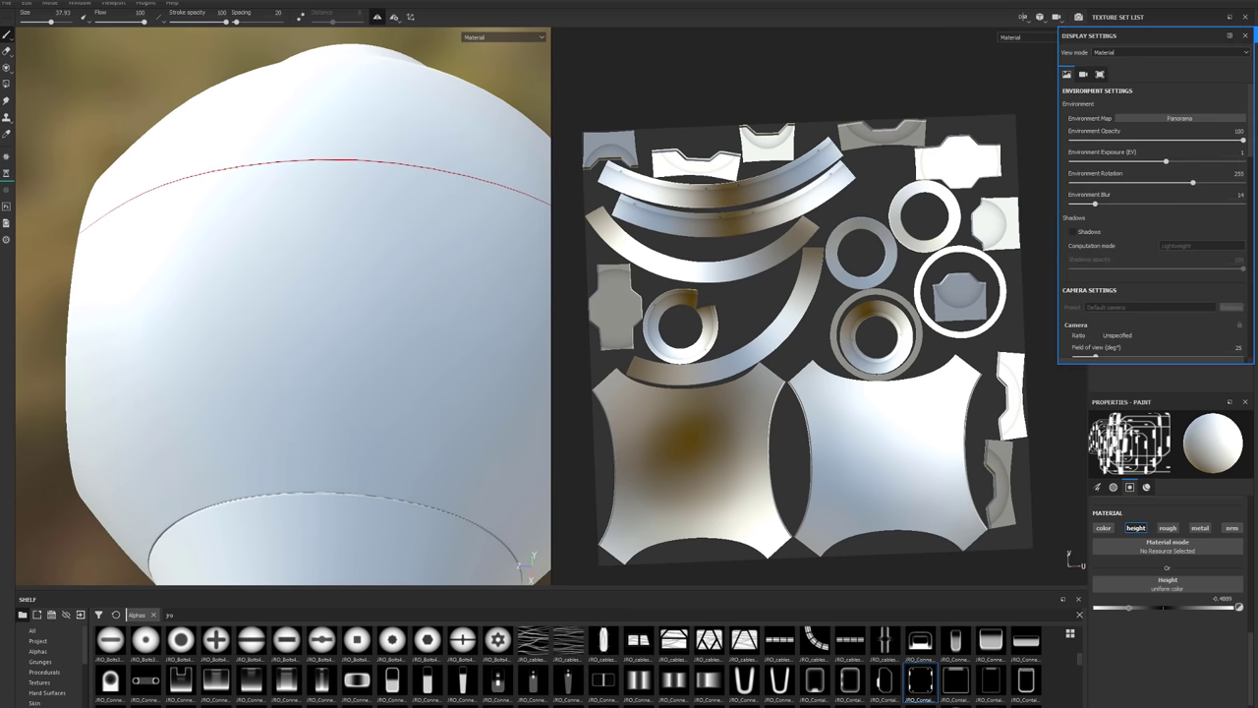
pyautogui.scroll(-5, 1086, 248)
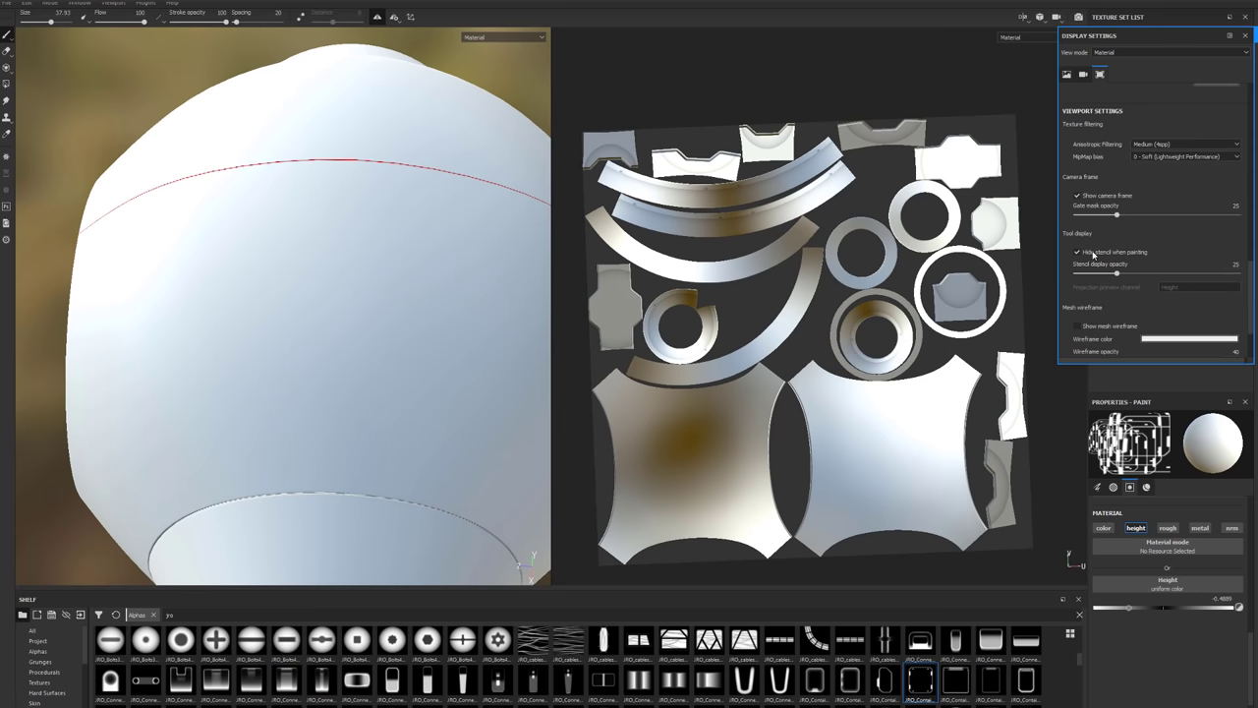
pyautogui.click(1078, 326)
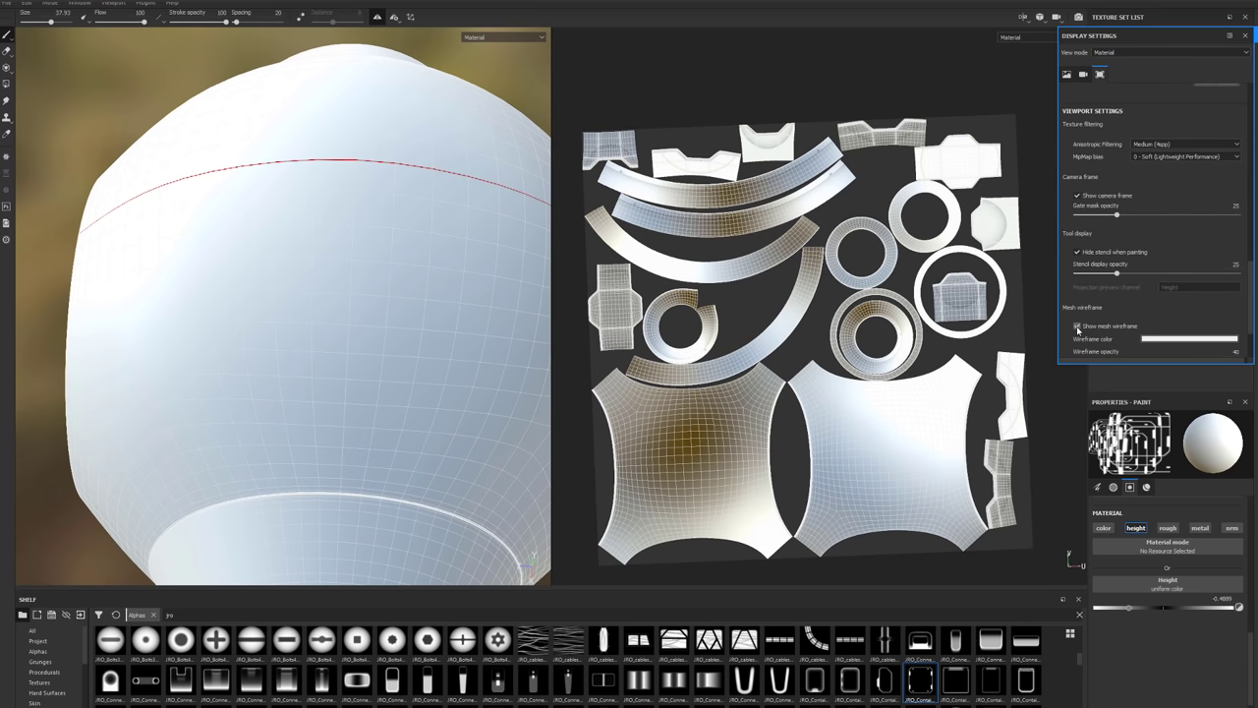
pyautogui.click(1183, 339)
pyautogui.moveTo(1207, 401); pyautogui.dragTo(1186, 441)
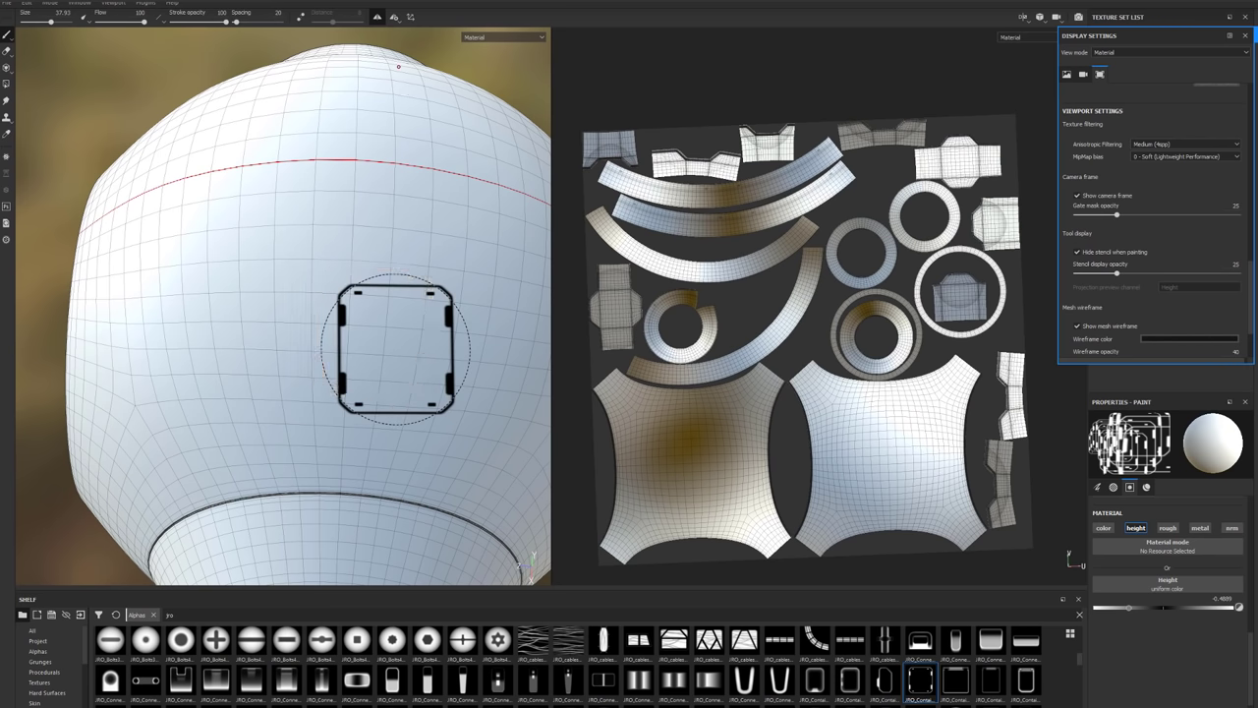
pyautogui.moveTo(373, 339)
pyautogui.keyDown('alt'); pyautogui.mouseDown()
pyautogui.moveTo(337, 383)
pyautogui.moveTo(354, 348)
pyautogui.moveTo(348, 370)
pyautogui.moveTo(334, 360)
pyautogui.moveTo(357, 373)
pyautogui.moveTo(346, 356)
pyautogui.moveTo(350, 382)
pyautogui.moveTo(347, 363)
pyautogui.mouseUp(); pyautogui.keyUp('alt')
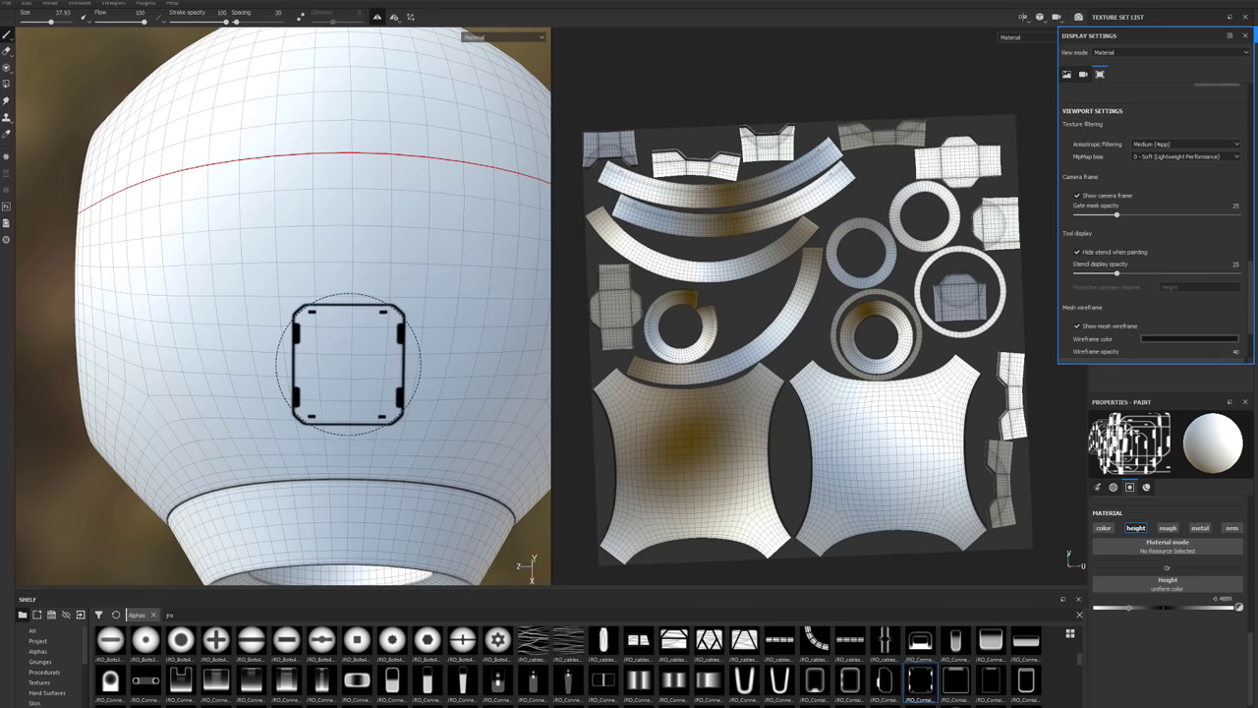
# Stamp the panel detail onto the sphere's side, then orbit in toward the bottom opening.
pyautogui.click(350, 356)
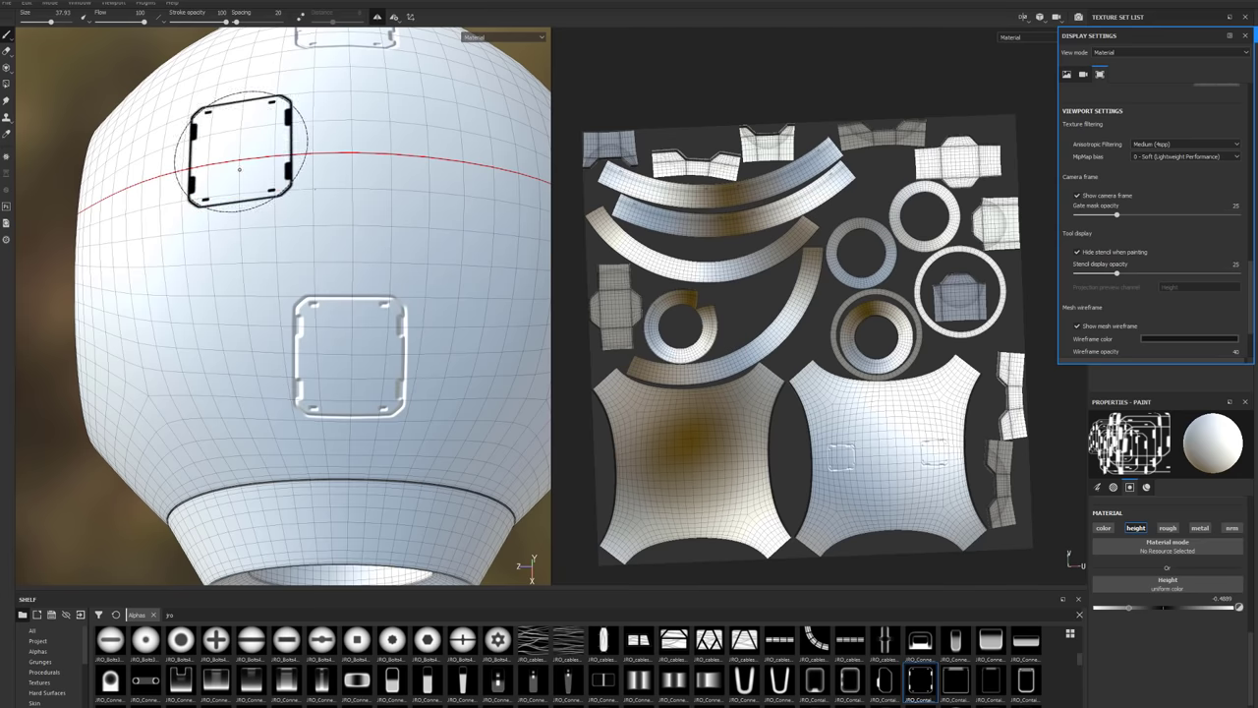
pyautogui.moveTo(311, 244)
pyautogui.keyDown('alt'); pyautogui.mouseDown()
pyautogui.moveTo(301, 174)
pyautogui.moveTo(359, 246)
pyautogui.moveTo(375, 317)
pyautogui.moveTo(412, 244)
pyautogui.moveTo(281, 246)
pyautogui.moveTo(452, 367)
pyautogui.moveTo(261, 307)
pyautogui.moveTo(416, 360)
pyautogui.moveTo(384, 334)
pyautogui.moveTo(336, 393)
pyautogui.moveTo(341, 365)
pyautogui.moveTo(315, 347)
pyautogui.moveTo(338, 421)
pyautogui.moveTo(357, 368)
pyautogui.moveTo(379, 429)
pyautogui.moveTo(477, 364)
pyautogui.moveTo(334, 345)
pyautogui.mouseUp(); pyautogui.keyUp('alt')
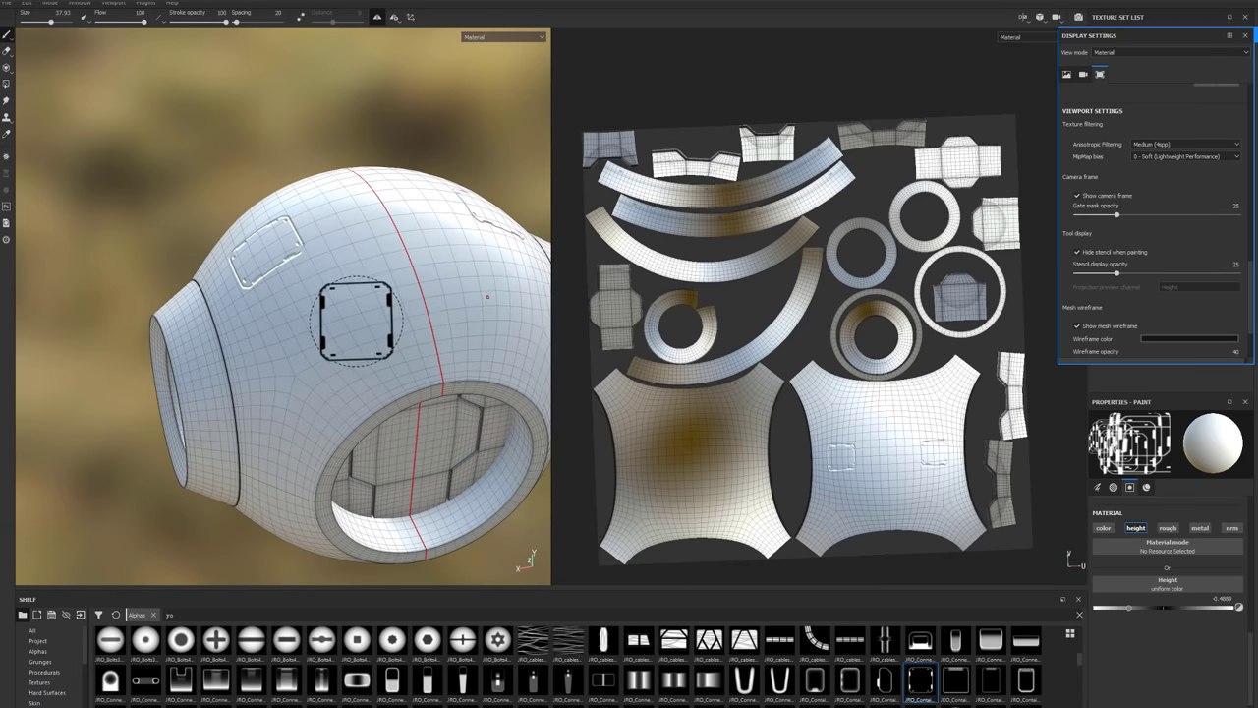
pyautogui.keyDown('alt'); pyautogui.moveTo(451, 374); pyautogui.dragTo(422, 314); pyautogui.keyUp('alt')
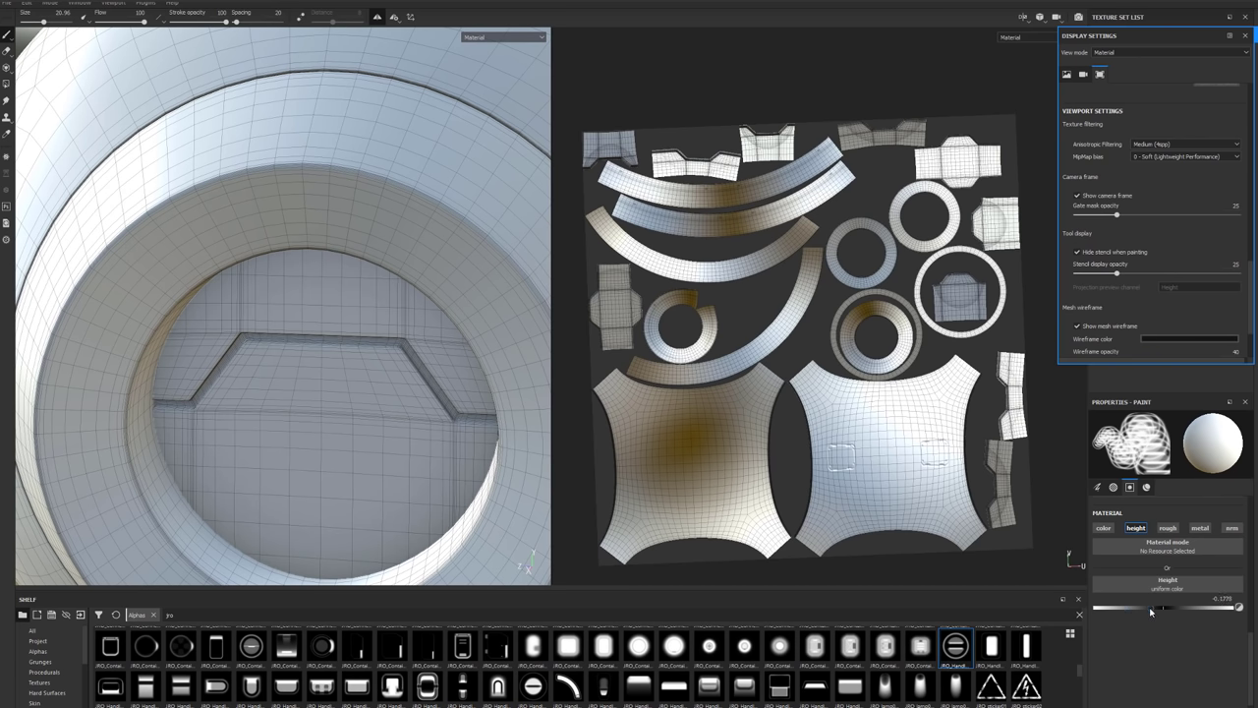
# Emboss the round handle at the centre of the plate inside the front opening.
pyautogui.moveTo(364, 478)
pyautogui.keyDown('alt'); pyautogui.mouseDown()
pyautogui.moveTo(367, 416)
pyautogui.moveTo(304, 436)
pyautogui.mouseUp(); pyautogui.keyUp('alt')
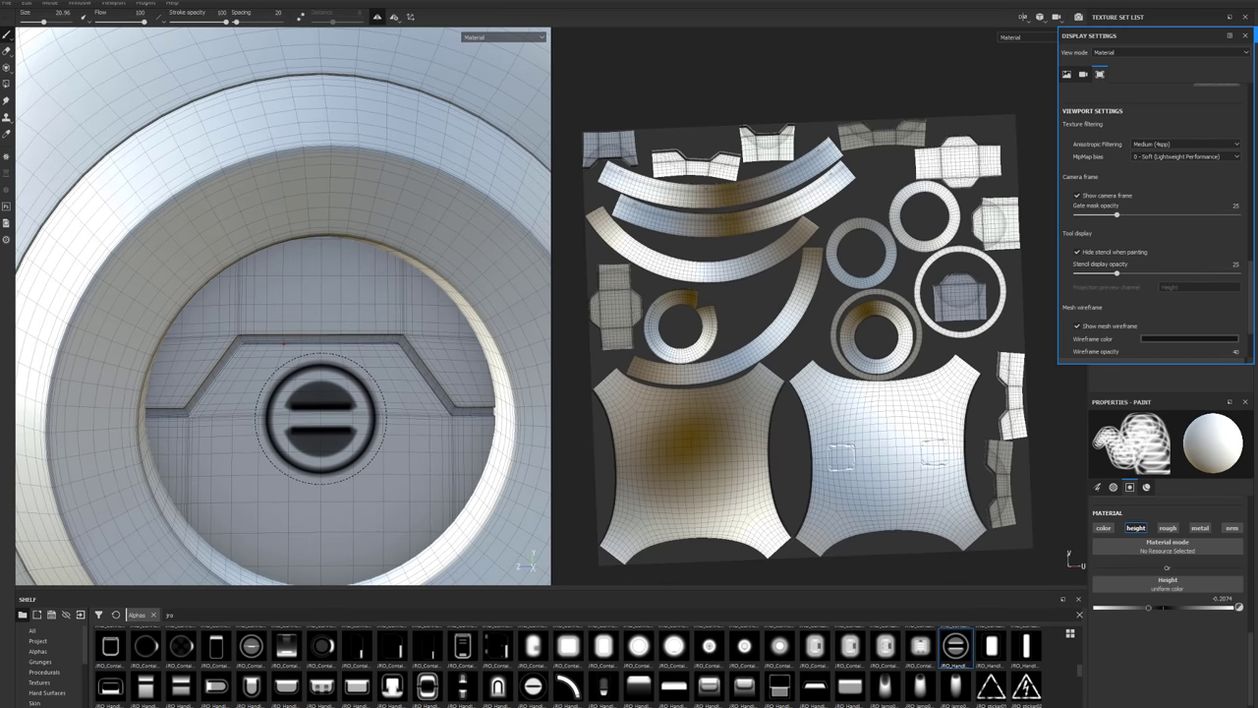
pyautogui.click(322, 417)
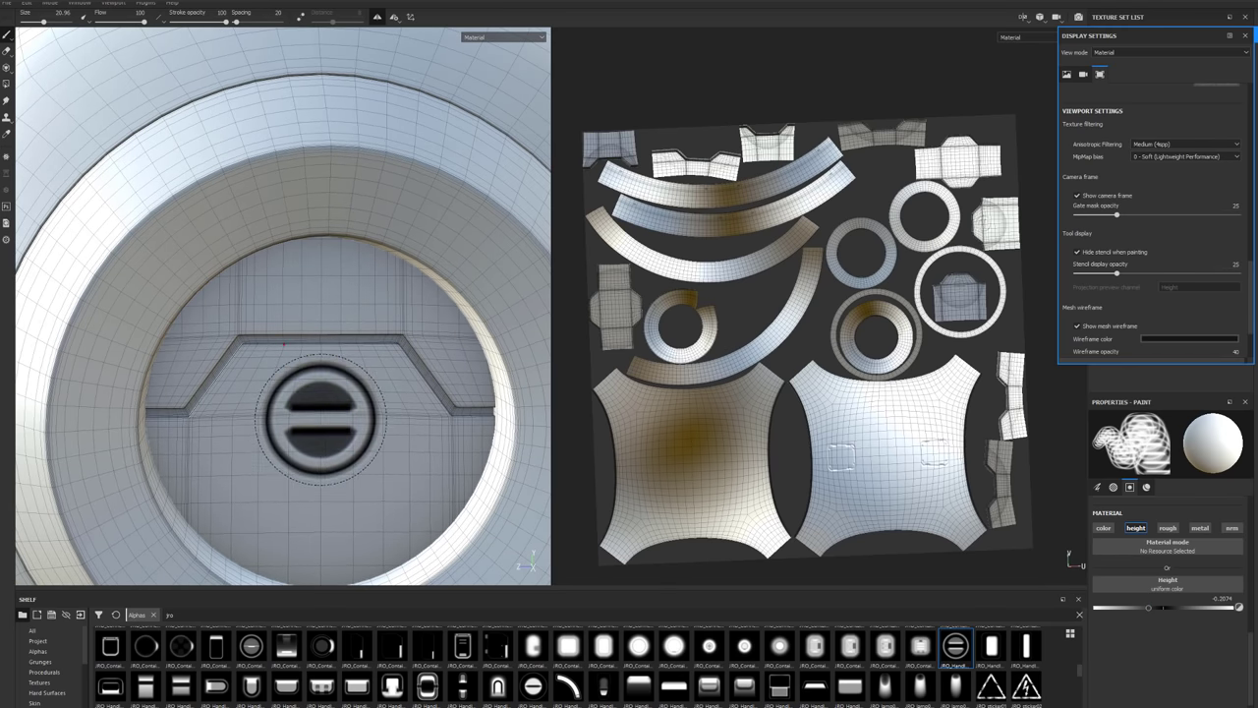
pyautogui.scroll(-5, 269, 443)
pyautogui.keyDown('alt'); pyautogui.moveTo(268, 443); pyautogui.dragTo(222, 383); pyautogui.keyUp('alt')
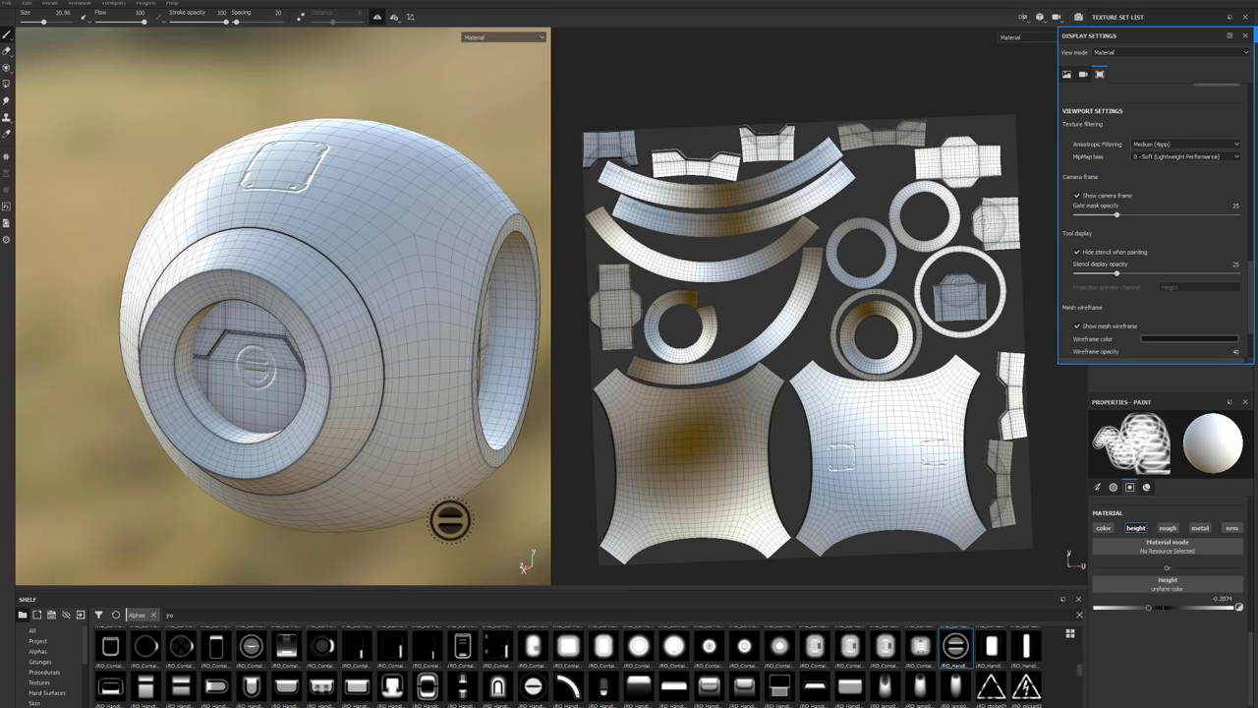
pyautogui.keyDown('alt'); pyautogui.moveTo(449, 531); pyautogui.dragTo(442, 565); pyautogui.keyUp('alt')
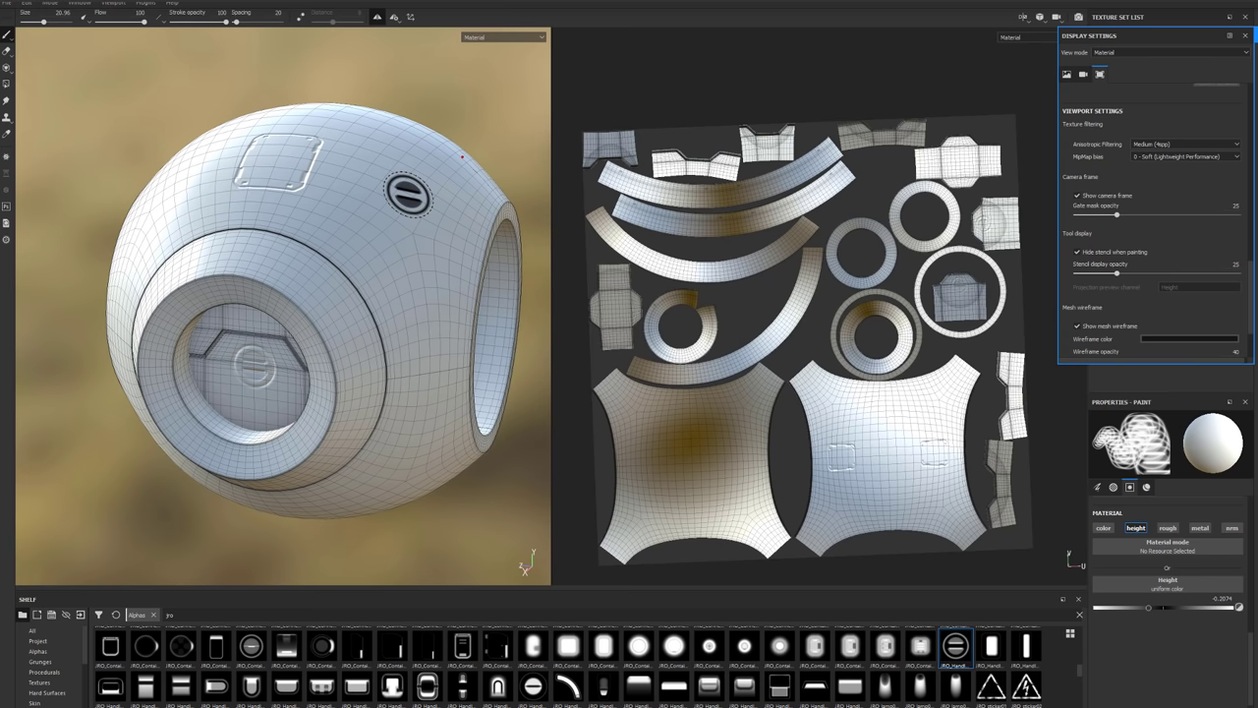
# Switch to the square box stamp, resizing the brush with the bracket keys.
pyautogui.press('[')
pyautogui.press('[')
pyautogui.press('[')
pyautogui.scroll(5, 168, 347)
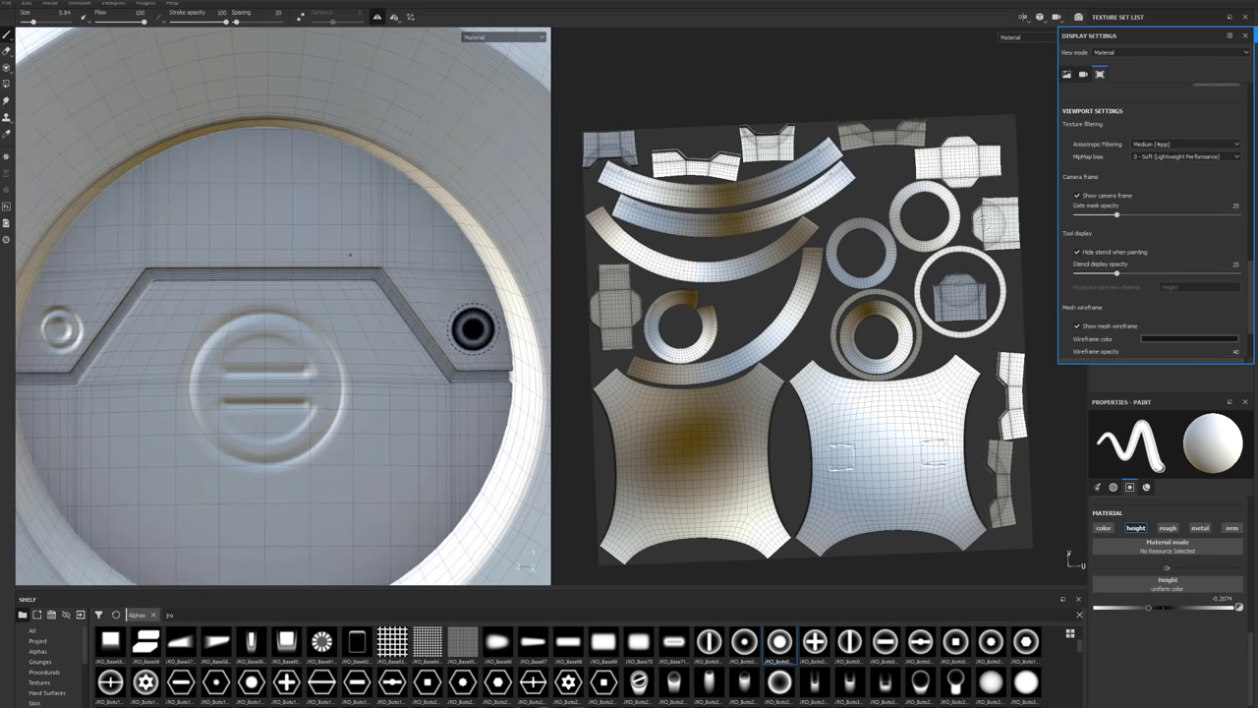
pyautogui.scroll(-3, 349, 255)
pyautogui.keyDown('alt'); pyautogui.moveTo(349, 254); pyautogui.dragTo(325, 324); pyautogui.keyUp('alt')
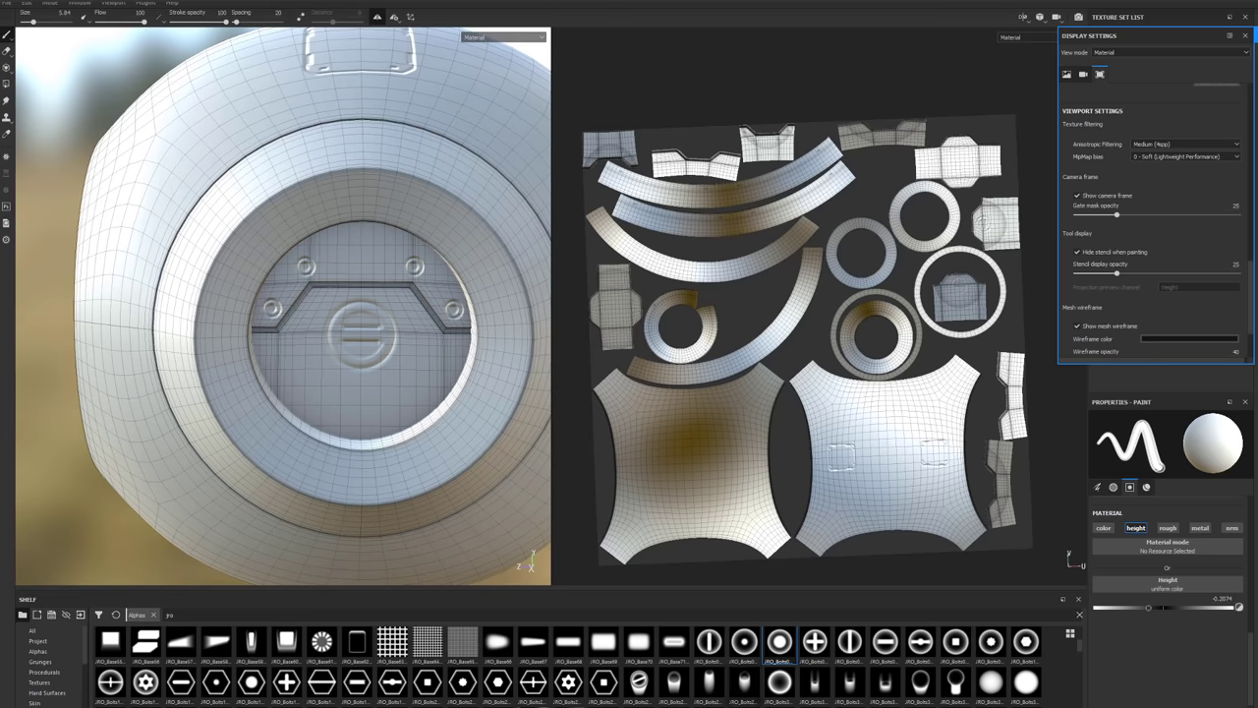
pyautogui.click(284, 645)
pyautogui.press(']')
pyautogui.press(']')
pyautogui.press(']')
pyautogui.scroll(-3, 379, 365)
pyautogui.moveTo(380, 365)
pyautogui.keyDown('alt'); pyautogui.mouseDown()
pyautogui.moveTo(324, 384)
pyautogui.moveTo(324, 413)
pyautogui.moveTo(359, 465)
pyautogui.moveTo(346, 507)
pyautogui.moveTo(324, 412)
pyautogui.mouseUp(); pyautogui.keyUp('alt')
pyautogui.scroll(3, 309, 386)
pyautogui.scroll(3, 346, 507)
pyautogui.scroll(3, 324, 413)
# Pick the bolt stamp at a smaller size, then load the JRO_Window03_in alpha at size 36.33.
pyautogui.click(780, 642)
pyautogui.press('[')
pyautogui.press('[')
pyautogui.press('[')
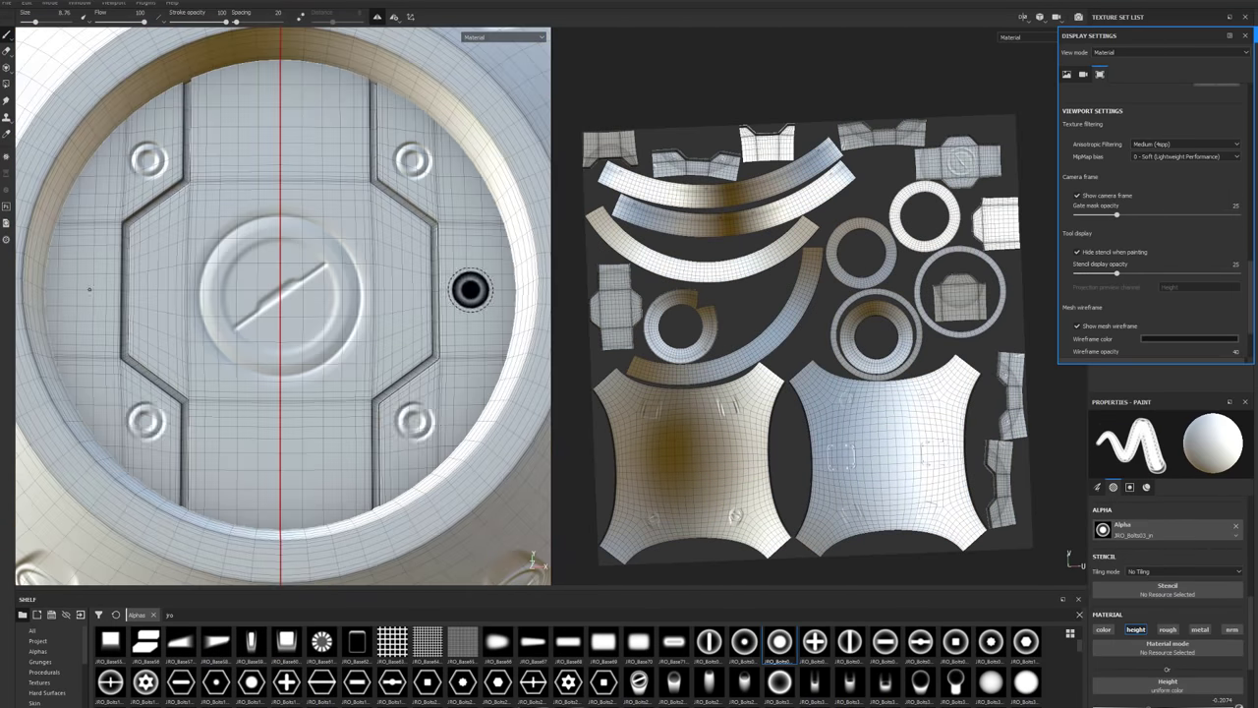
pyautogui.keyDown('alt'); pyautogui.moveTo(470, 289); pyautogui.dragTo(344, 310); pyautogui.keyUp('alt')
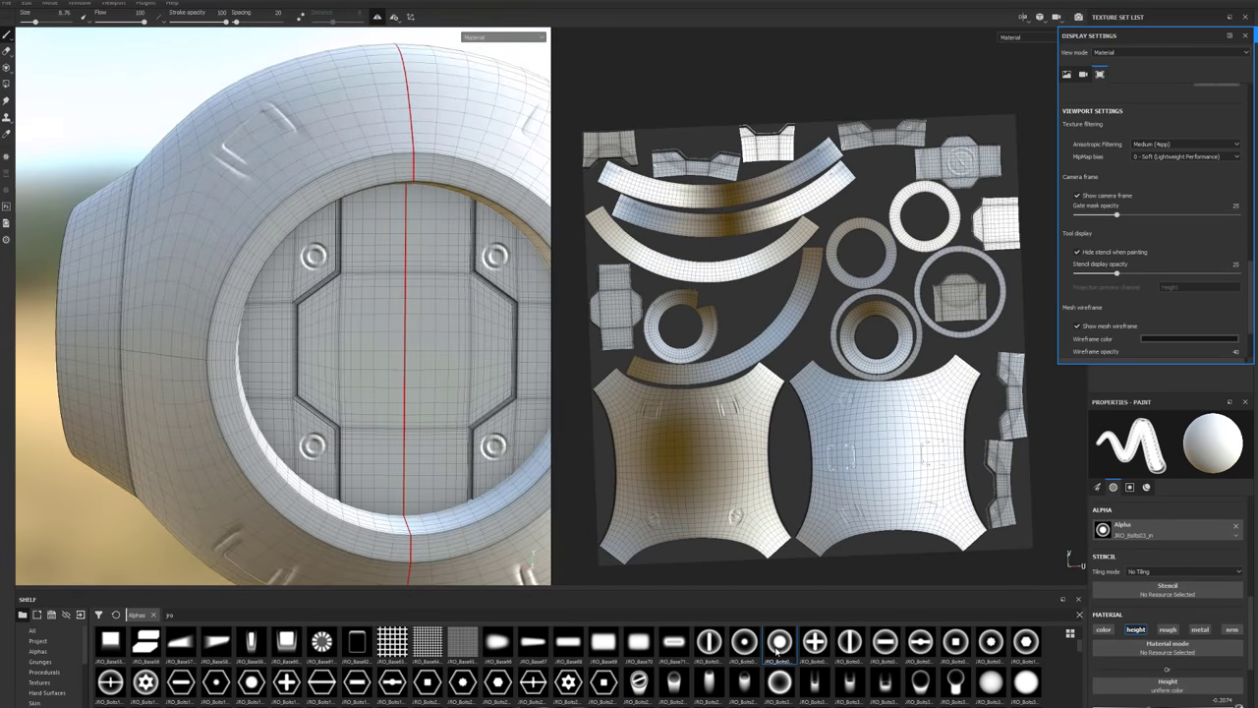
pyautogui.scroll(-2, 995, 653)
pyautogui.click(1026, 645)
pyautogui.keyDown('alt'); pyautogui.moveTo(295, 344); pyautogui.dragTo(357, 248); pyautogui.keyUp('alt')
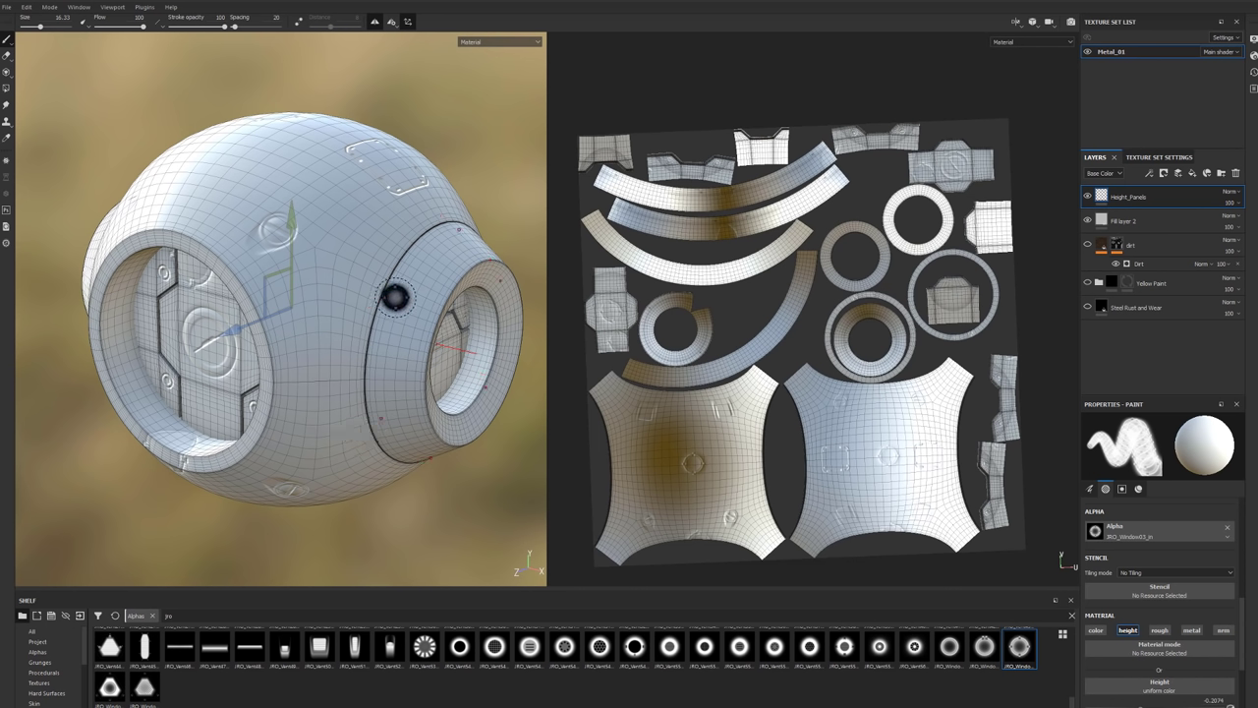
# Add a new paint layer named Height_Bolts above Height_Panels.
pyautogui.click(1178, 174)
pyautogui.doubleClick(1121, 198)
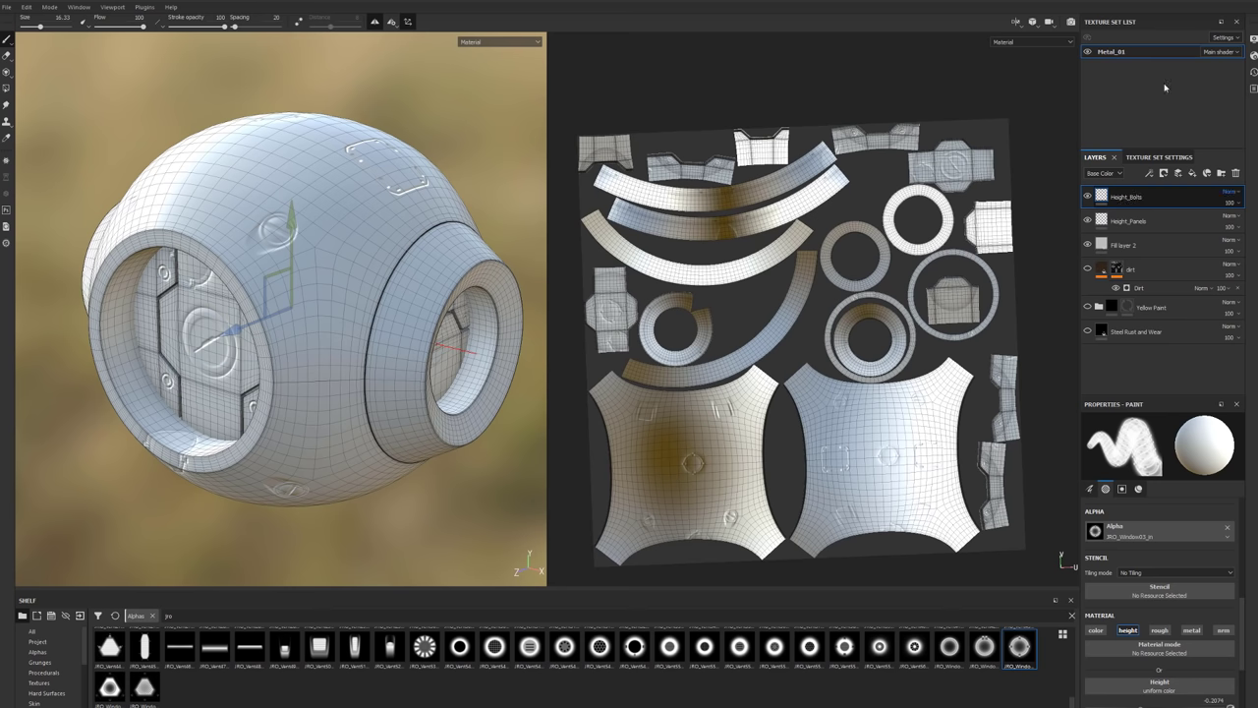
pyautogui.keyDown('alt'); pyautogui.moveTo(348, 230); pyautogui.dragTo(245, 258); pyautogui.keyUp('alt')
pyautogui.keyDown('alt'); pyautogui.moveTo(245, 258); pyautogui.dragTo(357, 220, button='right'); pyautogui.keyUp('alt')
# Select the Height_Panels layer and switch to the Eraser.
pyautogui.doubleClick(1136, 222)
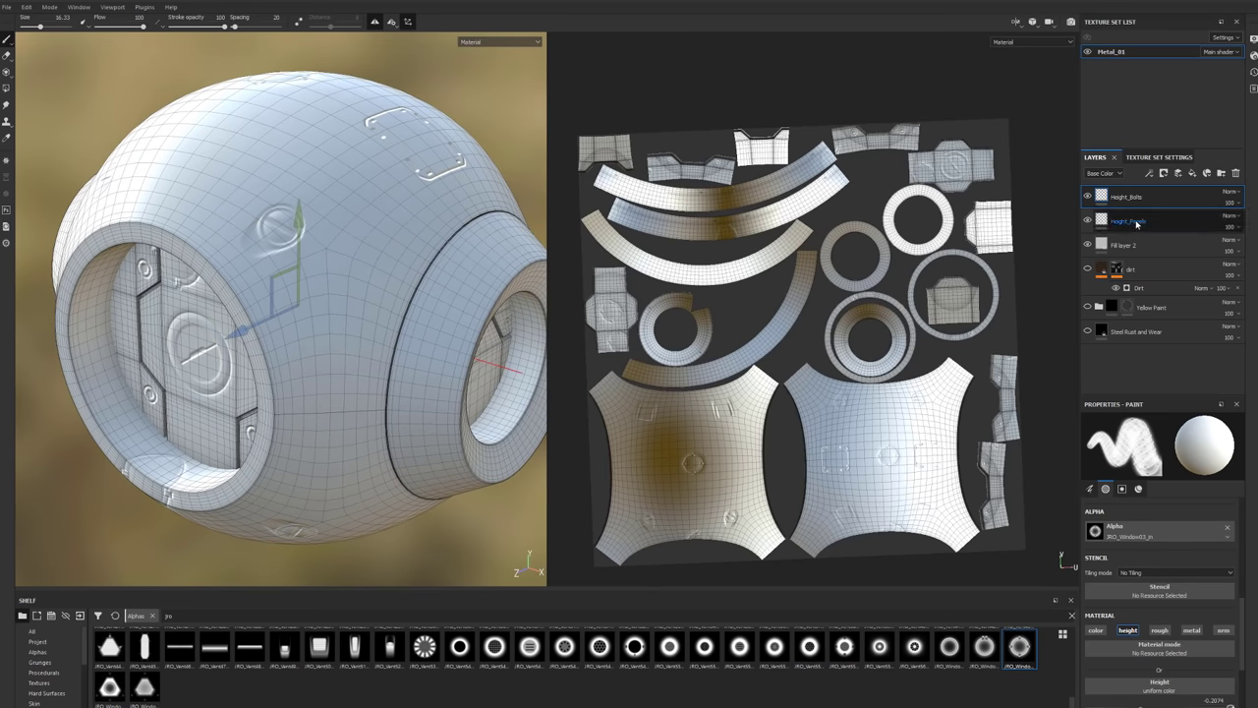
pyautogui.press('Return')
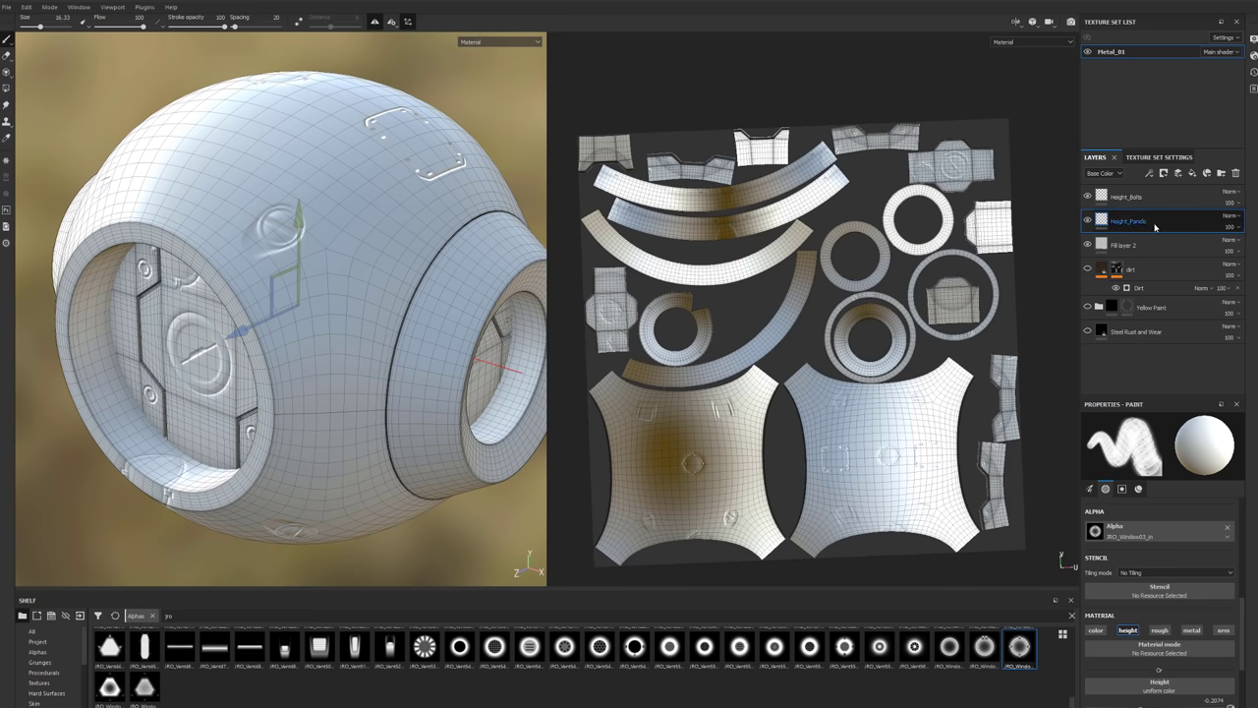
pyautogui.click(6, 56)
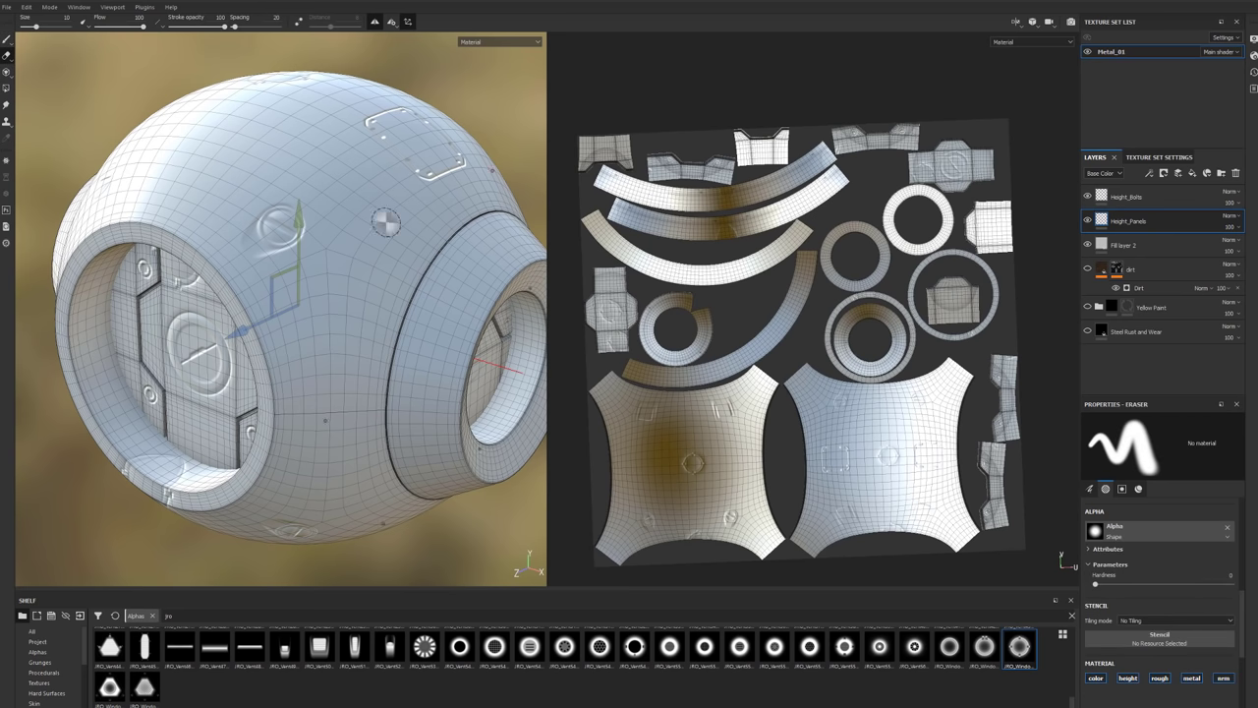
# Erase the stray swirl strokes and the upper bolt's slot detail from Height_Panels.
pyautogui.moveTo(285, 246)
pyautogui.mouseDown()
pyautogui.moveTo(252, 239)
pyautogui.moveTo(279, 227)
pyautogui.moveTo(258, 222)
pyautogui.moveTo(357, 240)
pyautogui.mouseUp()
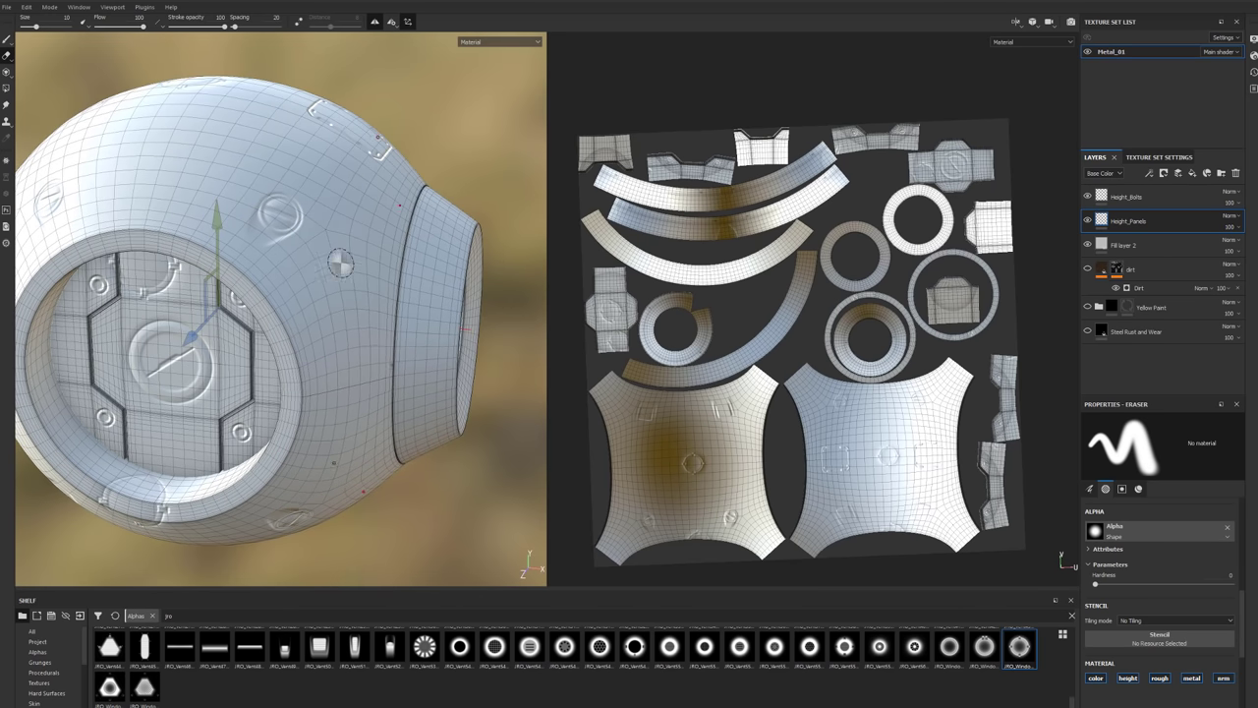
pyautogui.moveTo(275, 233)
pyautogui.mouseDown()
pyautogui.moveTo(307, 240)
pyautogui.moveTo(293, 206)
pyautogui.moveTo(269, 240)
pyautogui.moveTo(277, 195)
pyautogui.moveTo(299, 233)
pyautogui.moveTo(295, 179)
pyautogui.moveTo(311, 231)
pyautogui.mouseUp()
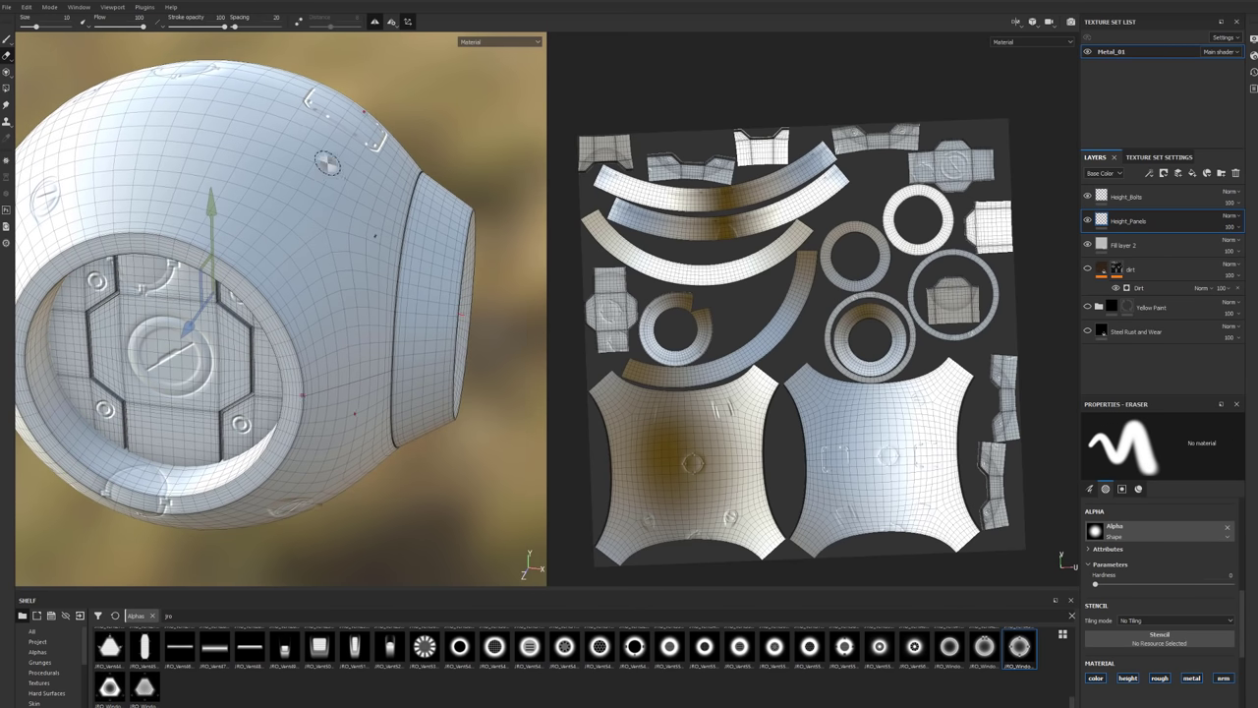
pyautogui.keyDown('alt'); pyautogui.moveTo(327, 163); pyautogui.dragTo(308, 288); pyautogui.keyUp('alt')
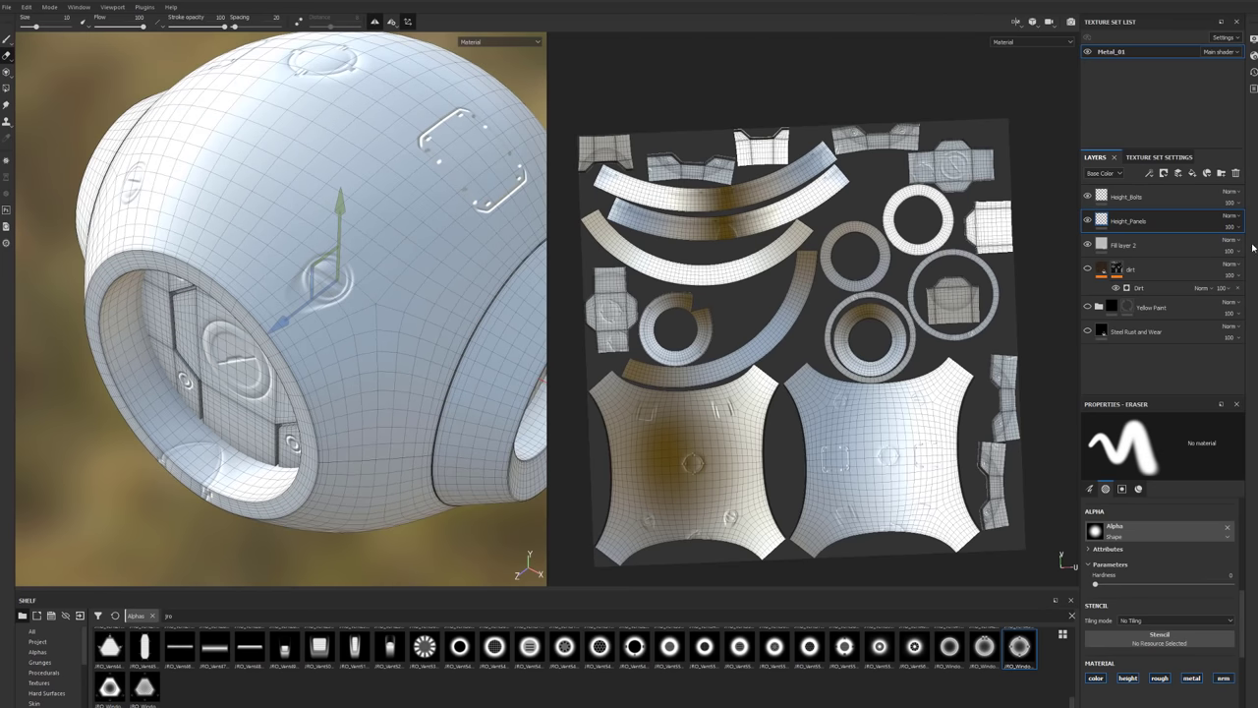
# Select Height_Bolts and show radial symmetry settings with count 6 over 360.
pyautogui.click(1126, 196)
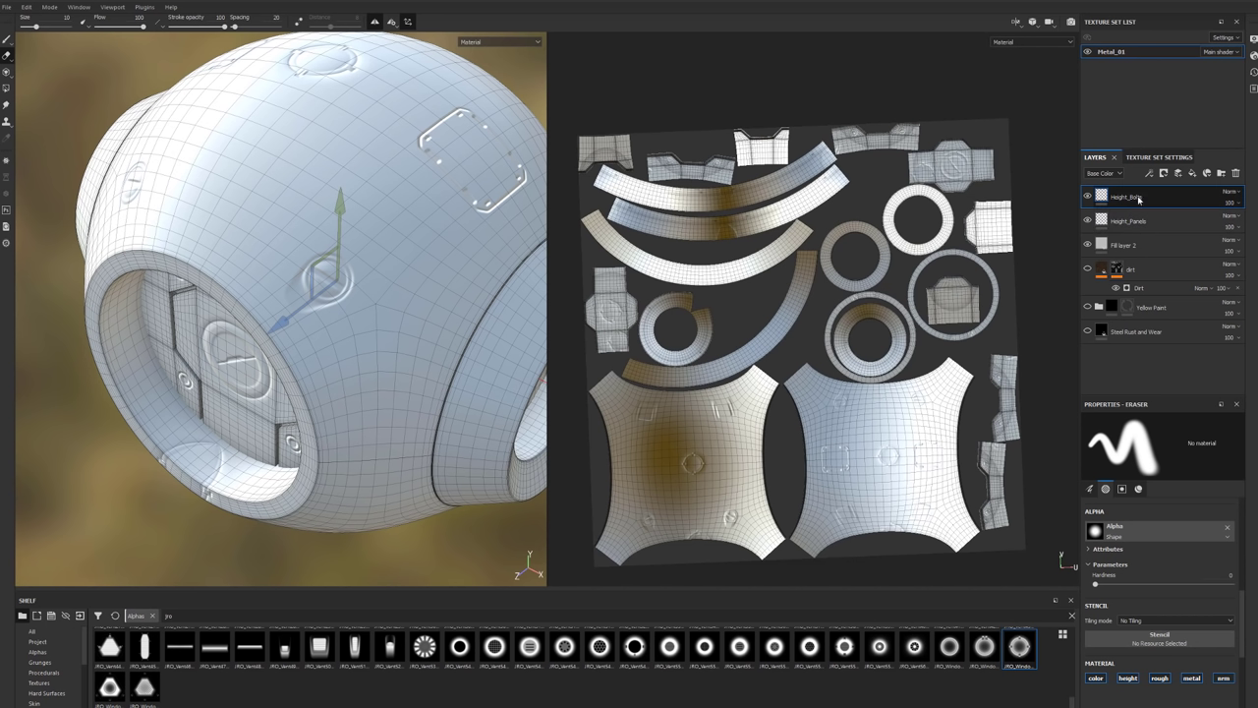
pyautogui.keyDown('alt'); pyautogui.moveTo(304, 117); pyautogui.dragTo(266, 120); pyautogui.keyUp('alt')
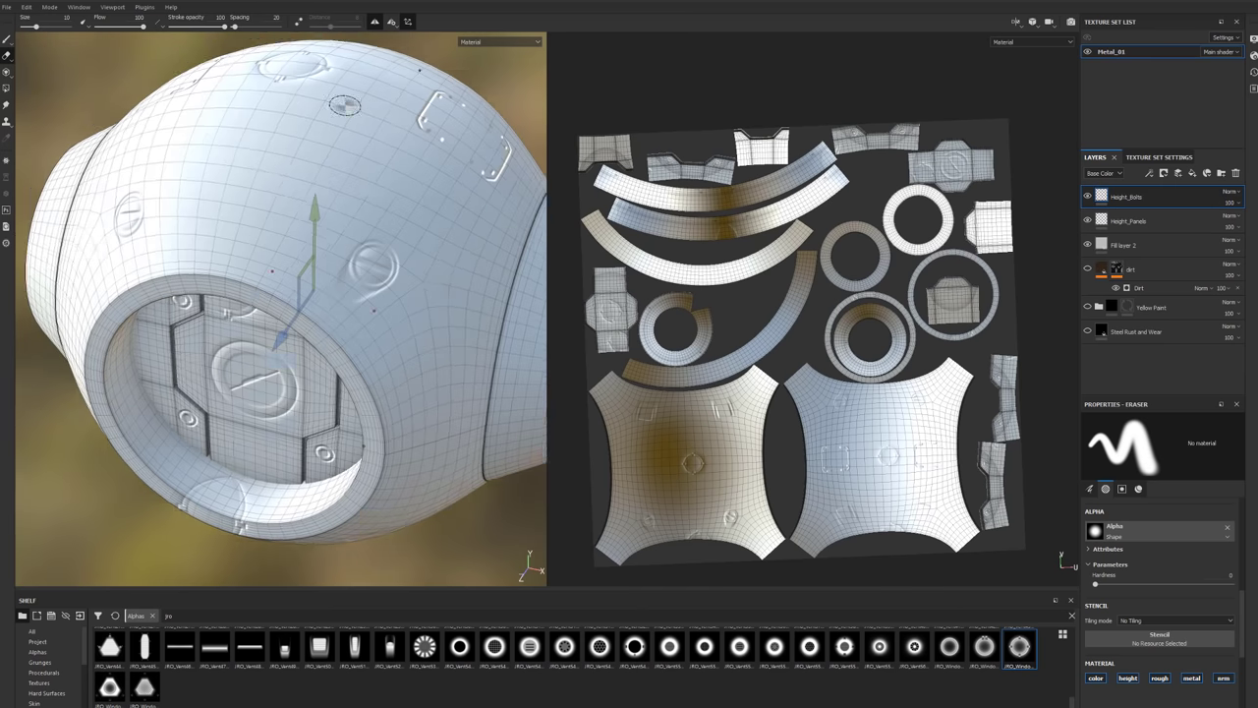
pyautogui.keyDown('alt'); pyautogui.moveTo(344, 105); pyautogui.dragTo(396, 54); pyautogui.keyUp('alt')
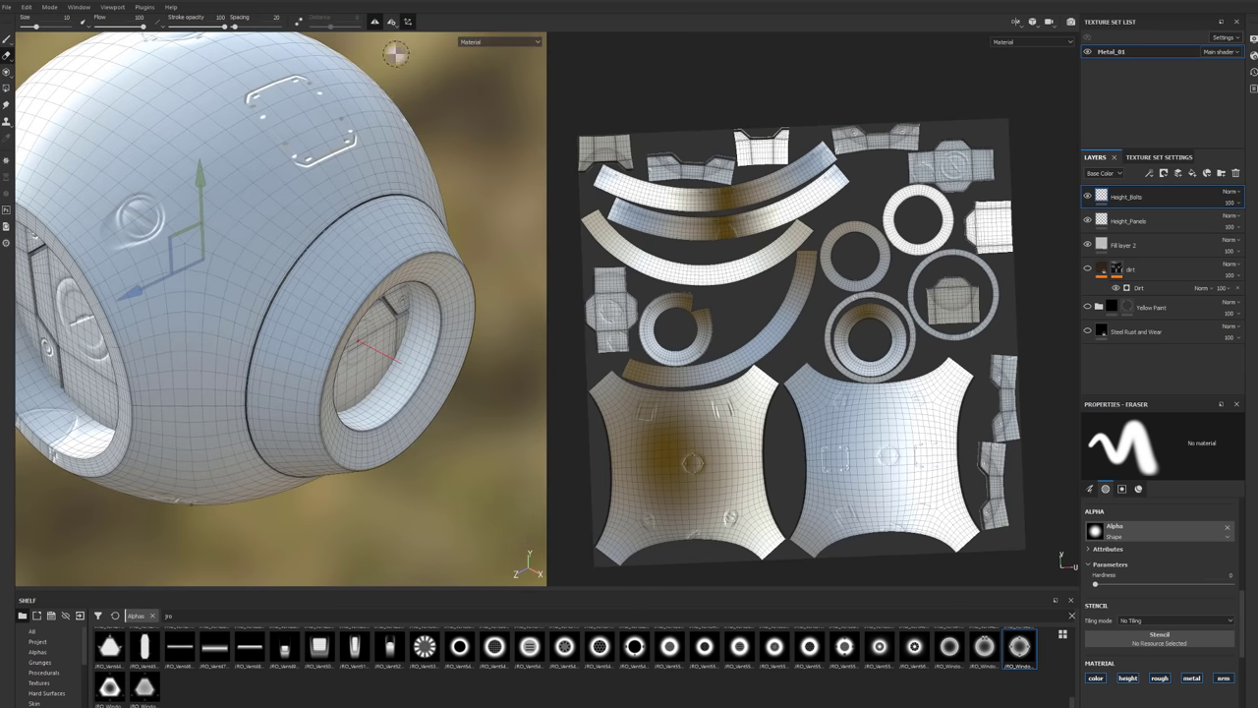
pyautogui.click(393, 25)
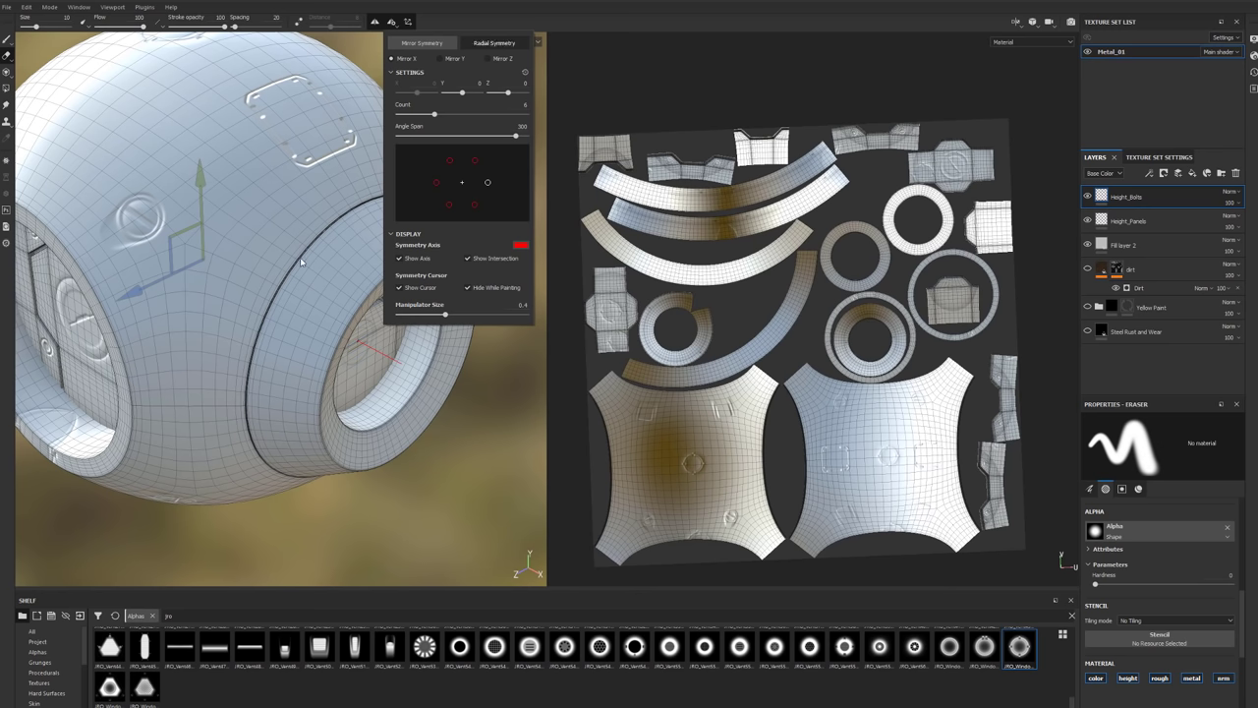
# Raise the radial symmetry count to 16 and load the IRO_Vent54 alpha.
pyautogui.moveTo(321, 275)
pyautogui.keyDown('alt'); pyautogui.mouseDown()
pyautogui.moveTo(356, 250)
pyautogui.moveTo(329, 245)
pyautogui.mouseUp(); pyautogui.keyUp('alt')
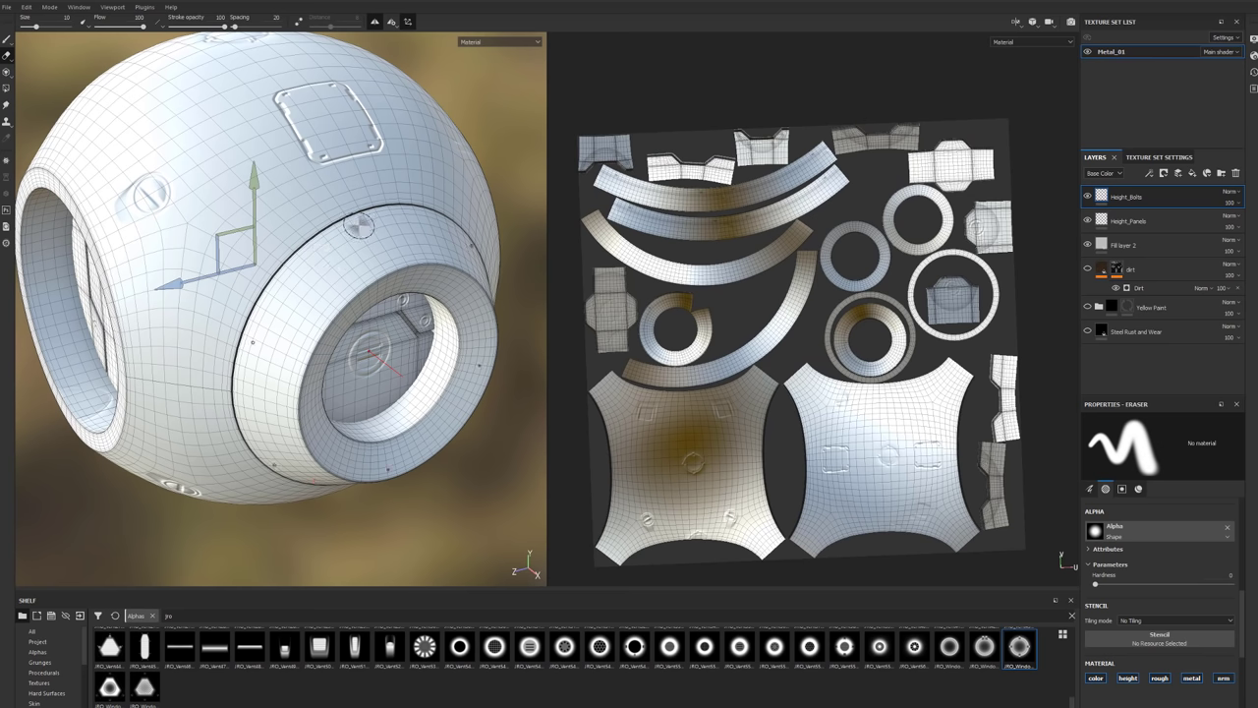
pyautogui.click(398, 27)
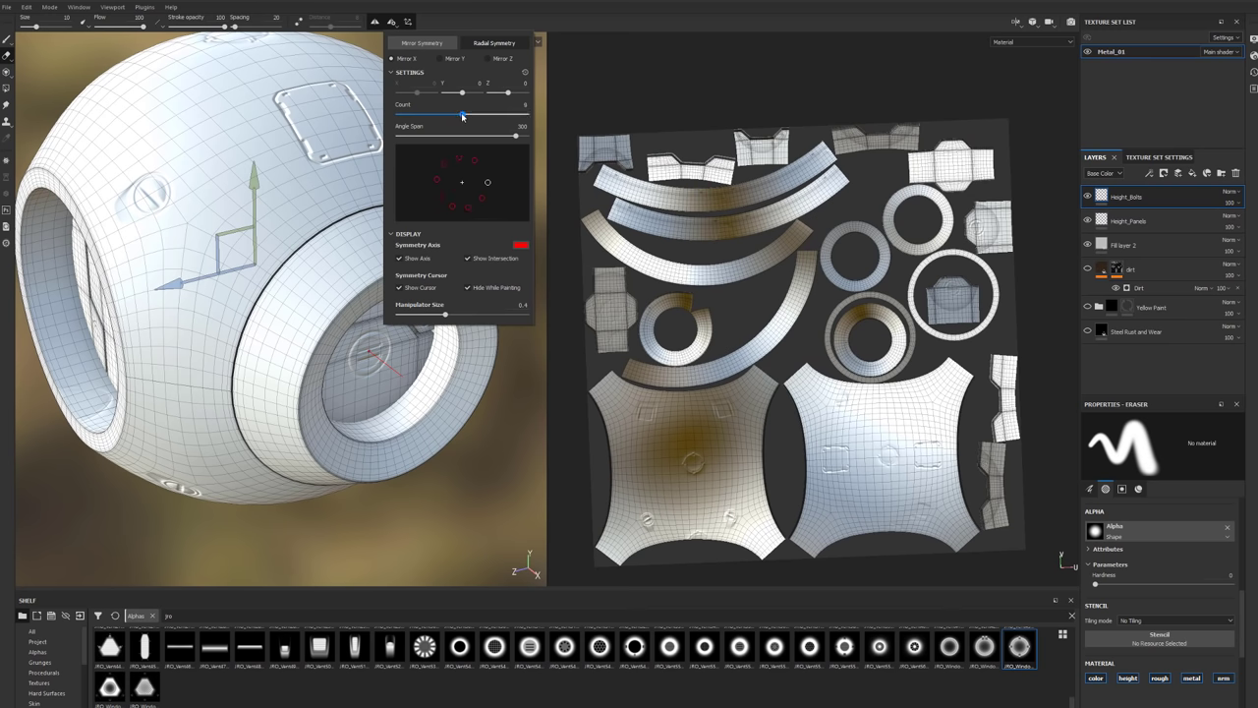
pyautogui.moveTo(488, 116); pyautogui.dragTo(490, 115)
pyautogui.keyDown('alt'); pyautogui.moveTo(334, 266); pyautogui.dragTo(374, 246); pyautogui.keyUp('alt')
pyautogui.click(395, 23)
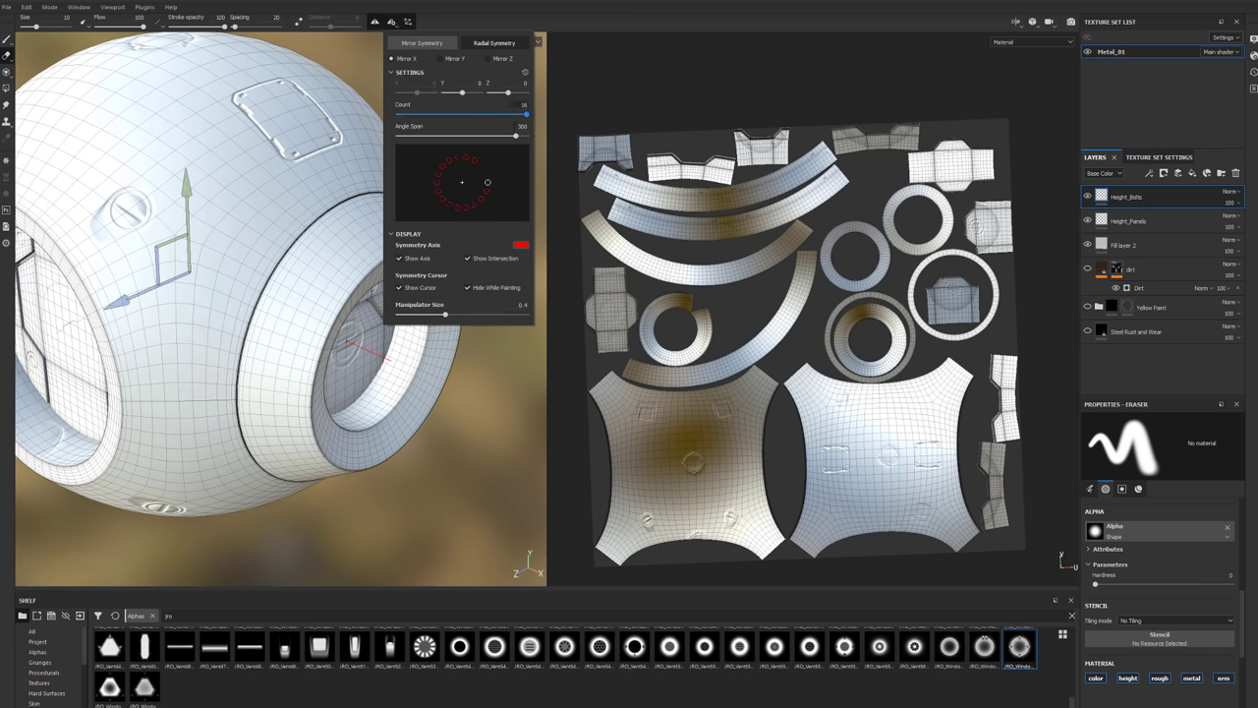
pyautogui.click(459, 645)
# Stamp a radially repeated ring of IRO_Bolts40_out bolts around the opening's collar, slightly smaller brush.
pyautogui.scroll(3, 724, 655)
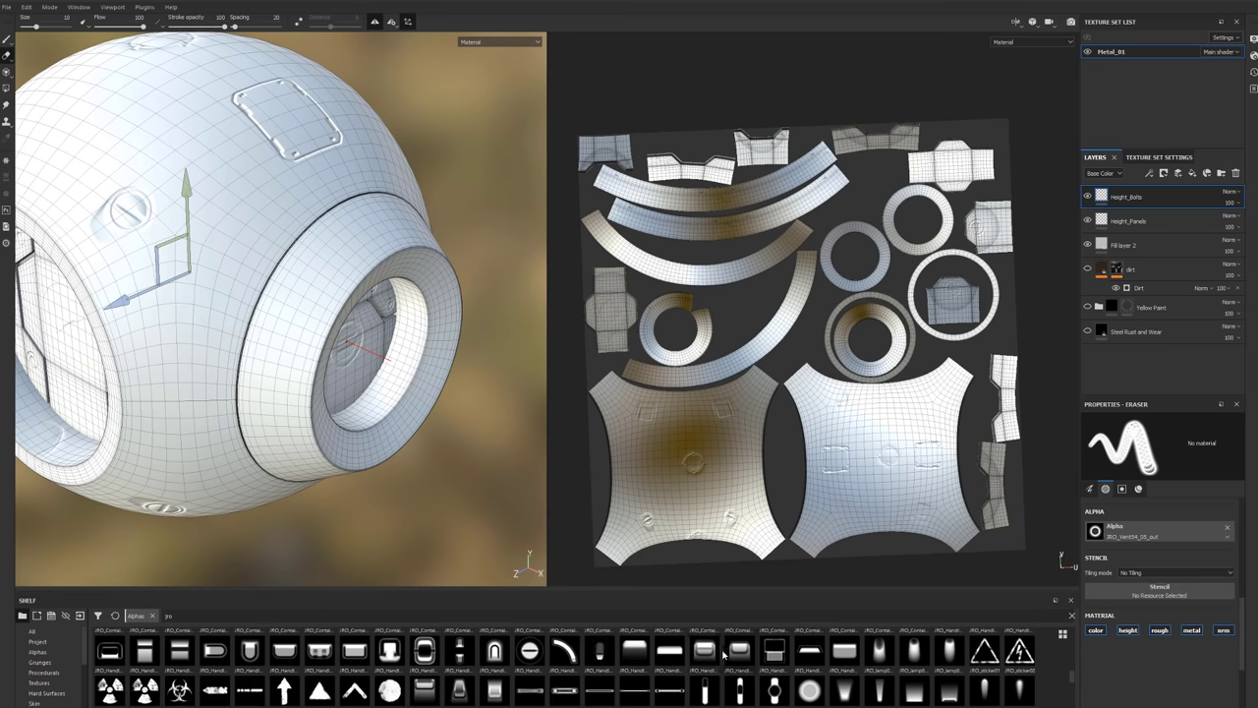
pyautogui.scroll(-5, 633, 654)
pyautogui.click(180, 695)
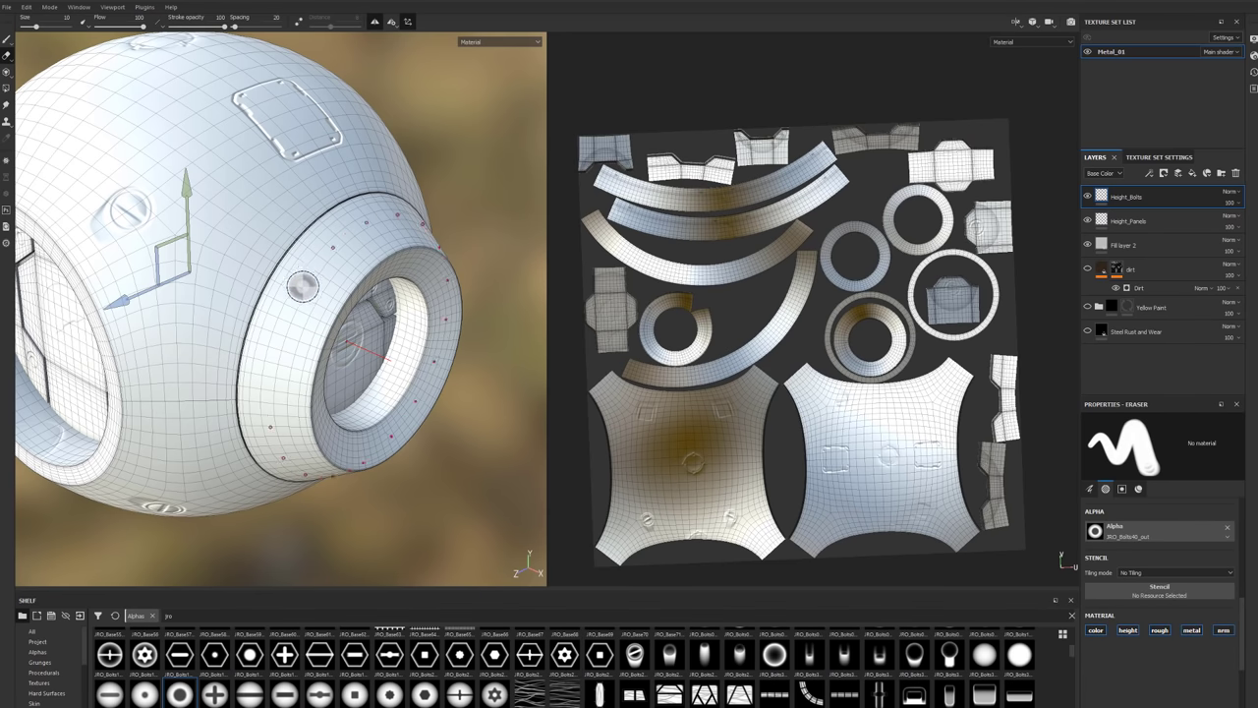
pyautogui.press('1')
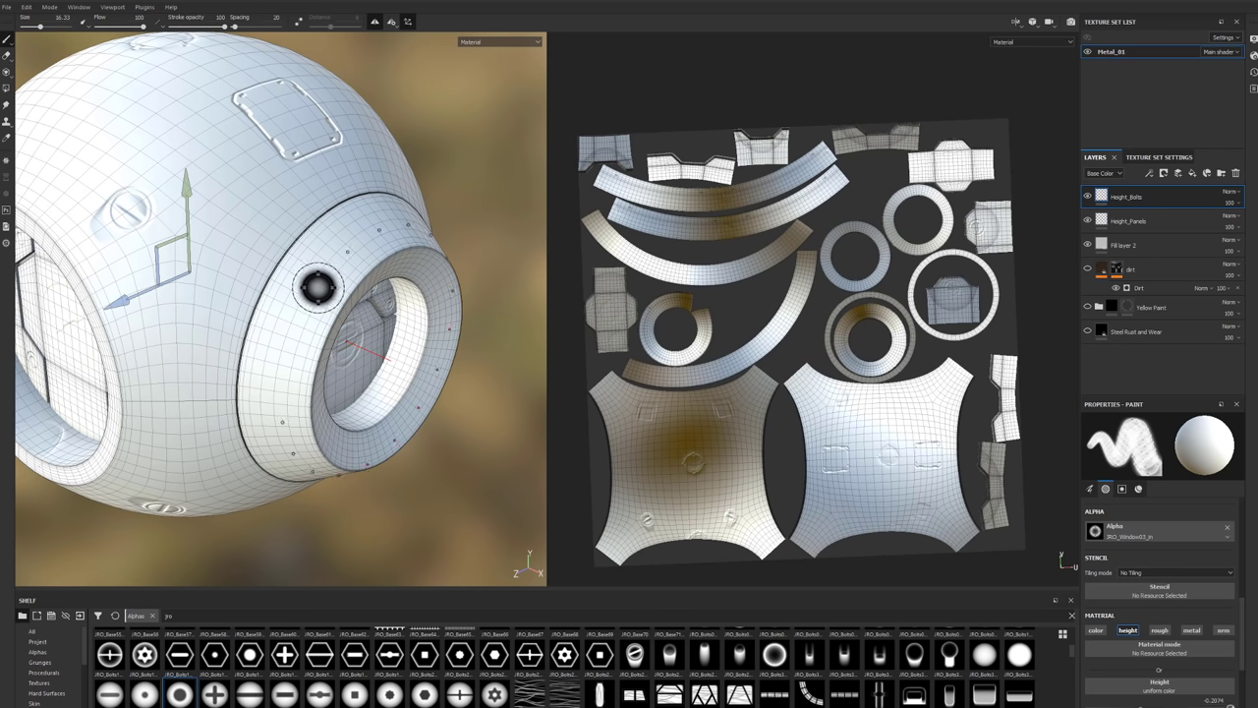
pyautogui.click(316, 276)
pyautogui.moveTo(317, 276)
pyautogui.keyDown('alt'); pyautogui.mouseDown()
pyautogui.moveTo(305, 295)
pyautogui.moveTo(317, 302)
pyautogui.mouseUp(); pyautogui.keyUp('alt')
pyautogui.hotkey('ctrl', 'z')
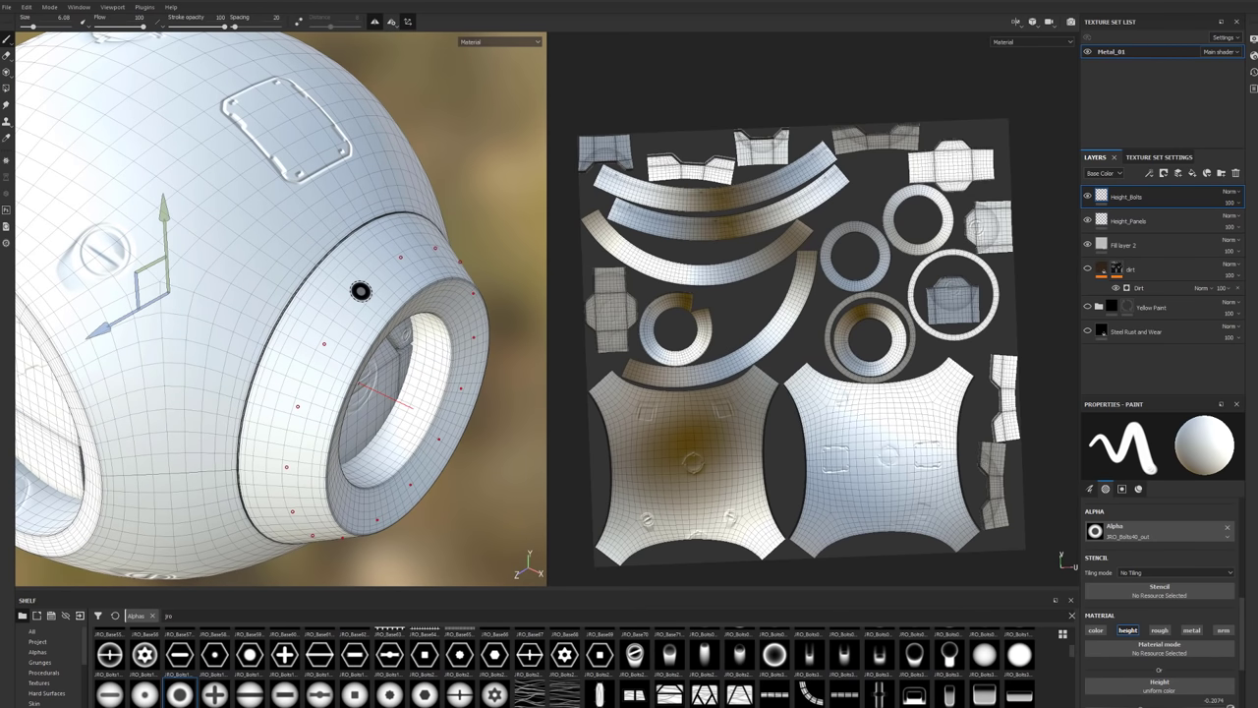
pyautogui.click(360, 297)
pyautogui.moveTo(360, 297)
pyautogui.keyDown('alt'); pyautogui.mouseDown()
pyautogui.moveTo(264, 351)
pyautogui.moveTo(285, 357)
pyautogui.mouseUp(); pyautogui.keyUp('alt')
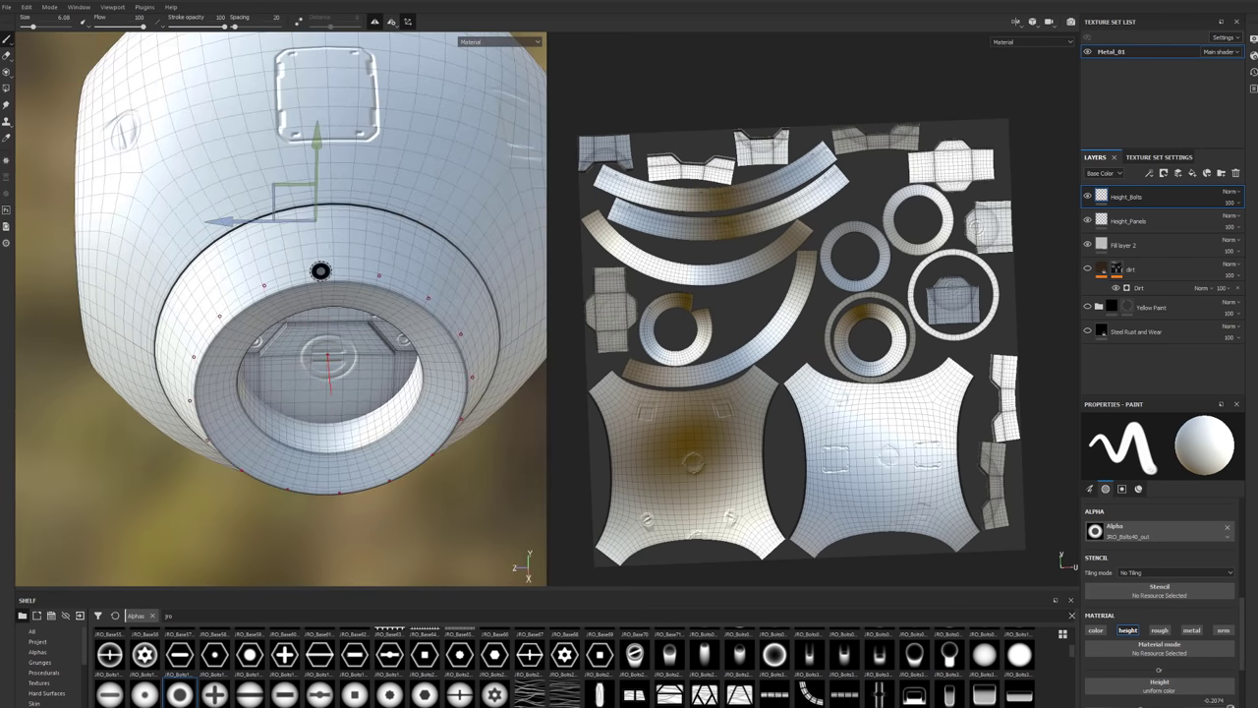
pyautogui.press('[')
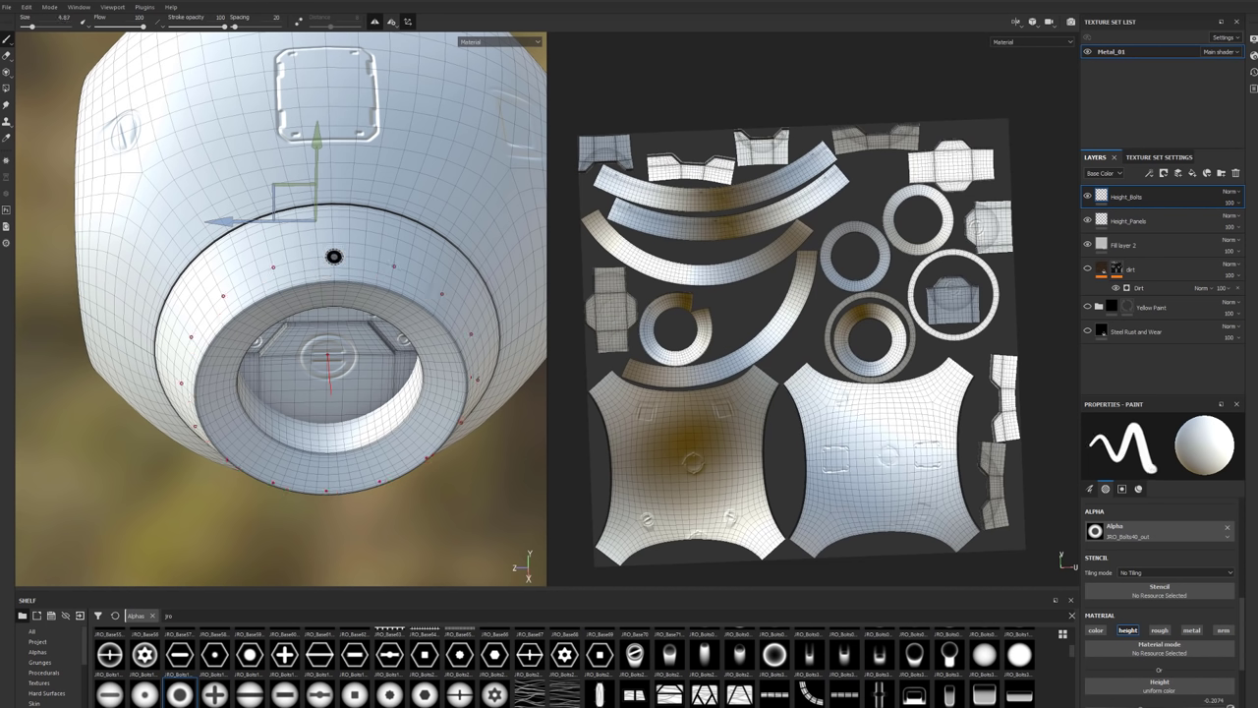
pyautogui.moveTo(332, 266)
pyautogui.keyDown('alt'); pyautogui.mouseDown()
pyautogui.moveTo(430, 306)
pyautogui.moveTo(491, 292)
pyautogui.moveTo(488, 324)
pyautogui.moveTo(354, 324)
pyautogui.moveTo(286, 394)
pyautogui.moveTo(366, 341)
pyautogui.moveTo(334, 295)
pyautogui.moveTo(351, 281)
pyautogui.moveTo(197, 318)
pyautogui.moveTo(376, 324)
pyautogui.moveTo(295, 351)
pyautogui.moveTo(246, 441)
pyautogui.moveTo(229, 356)
pyautogui.moveTo(186, 363)
pyautogui.mouseUp(); pyautogui.keyUp('alt')
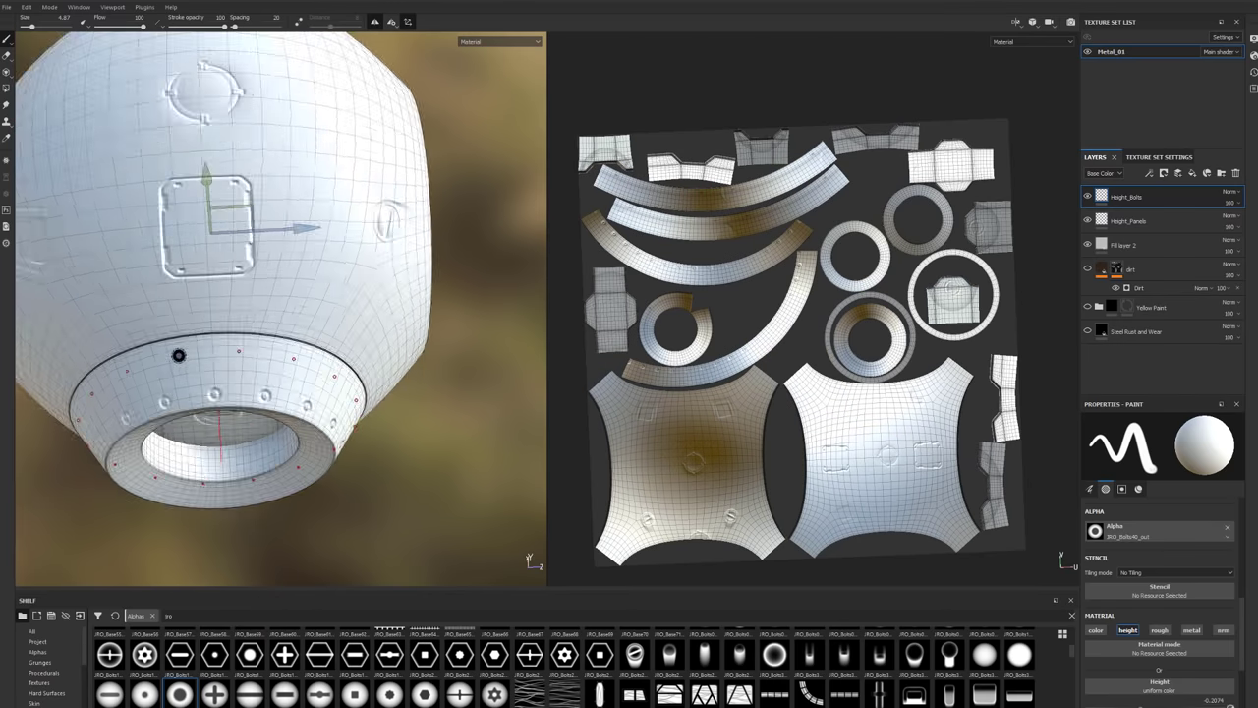
pyautogui.scroll(3, 177, 355)
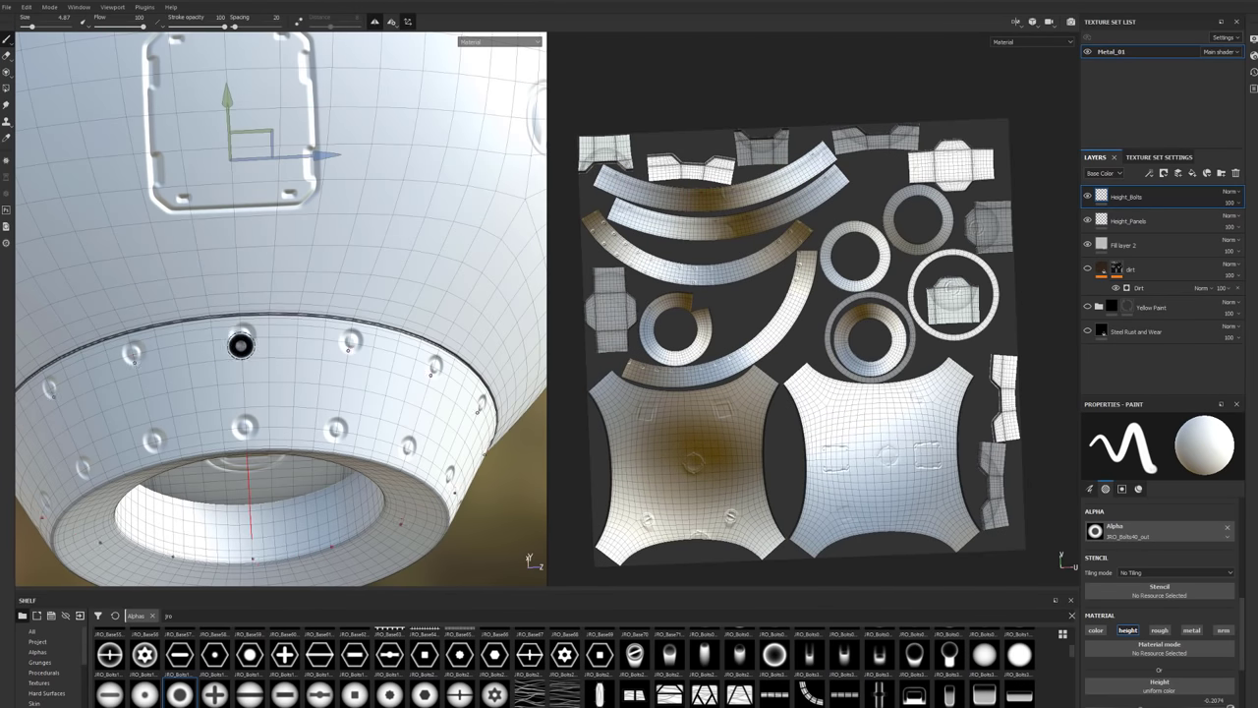
pyautogui.keyDown('alt'); pyautogui.moveTo(241, 345); pyautogui.dragTo(197, 307); pyautogui.keyUp('alt')
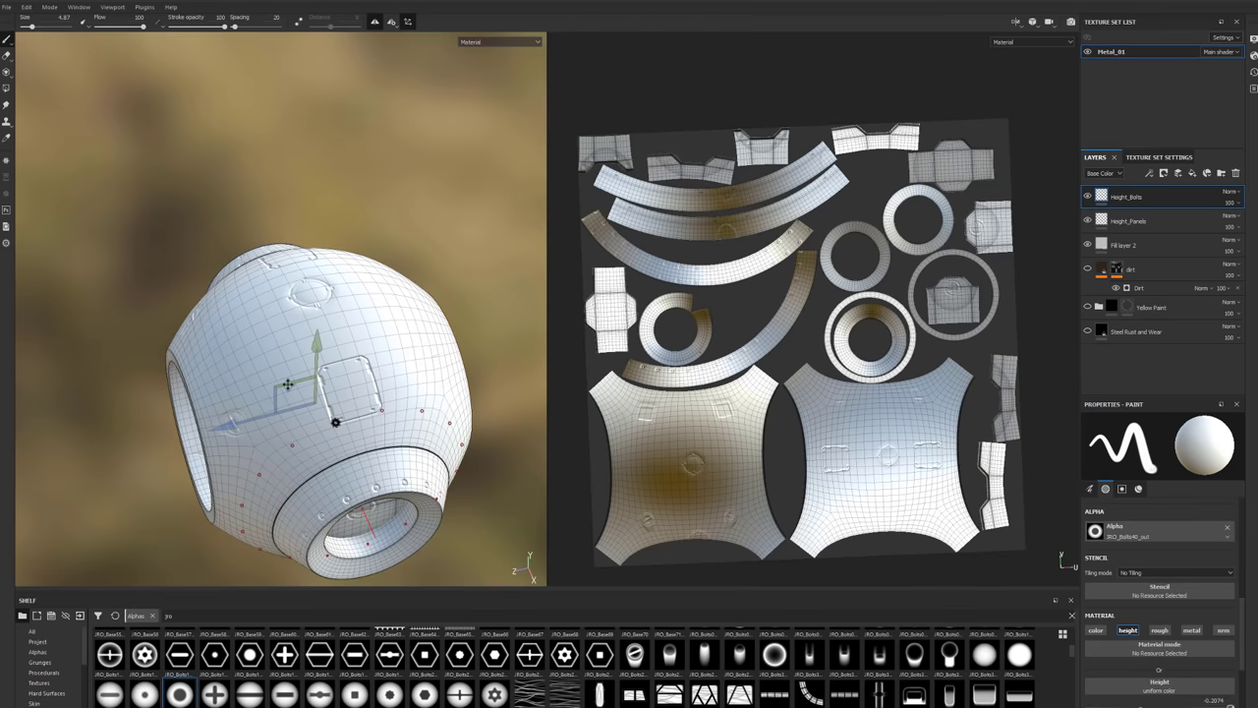
pyautogui.scroll(5, 335, 422)
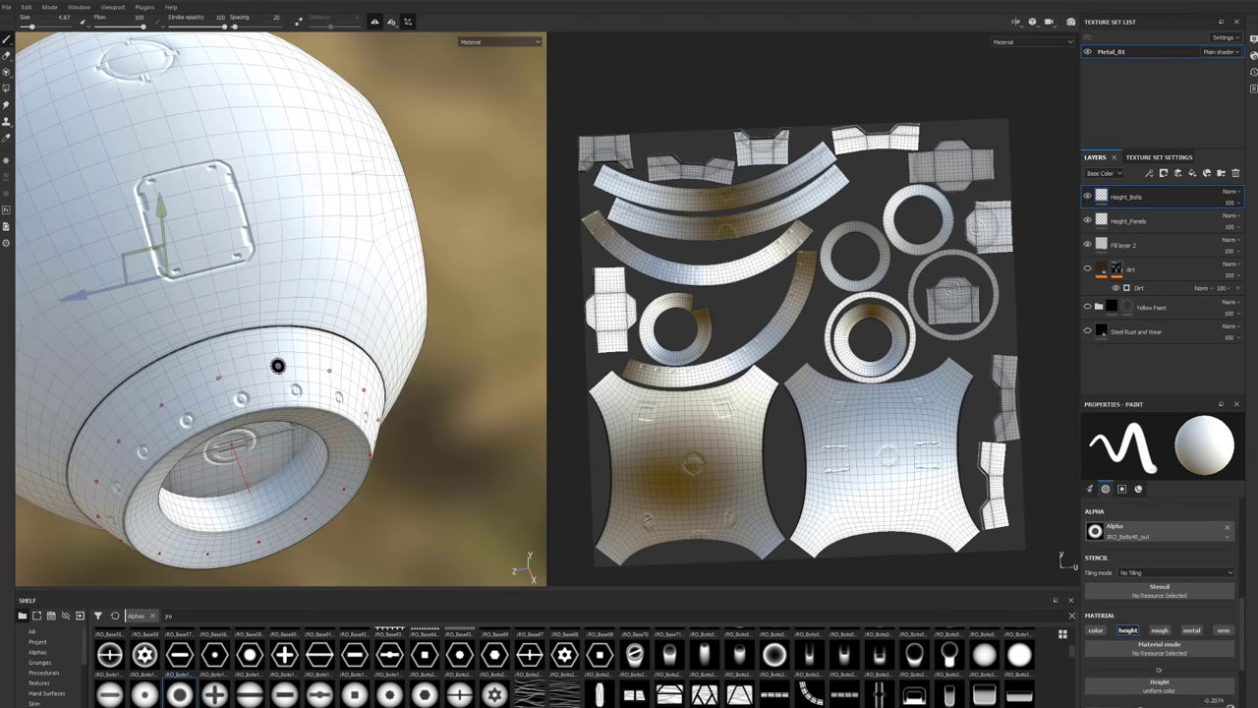
pyautogui.keyDown('alt'); pyautogui.moveTo(247, 364); pyautogui.dragTo(250, 334); pyautogui.keyUp('alt')
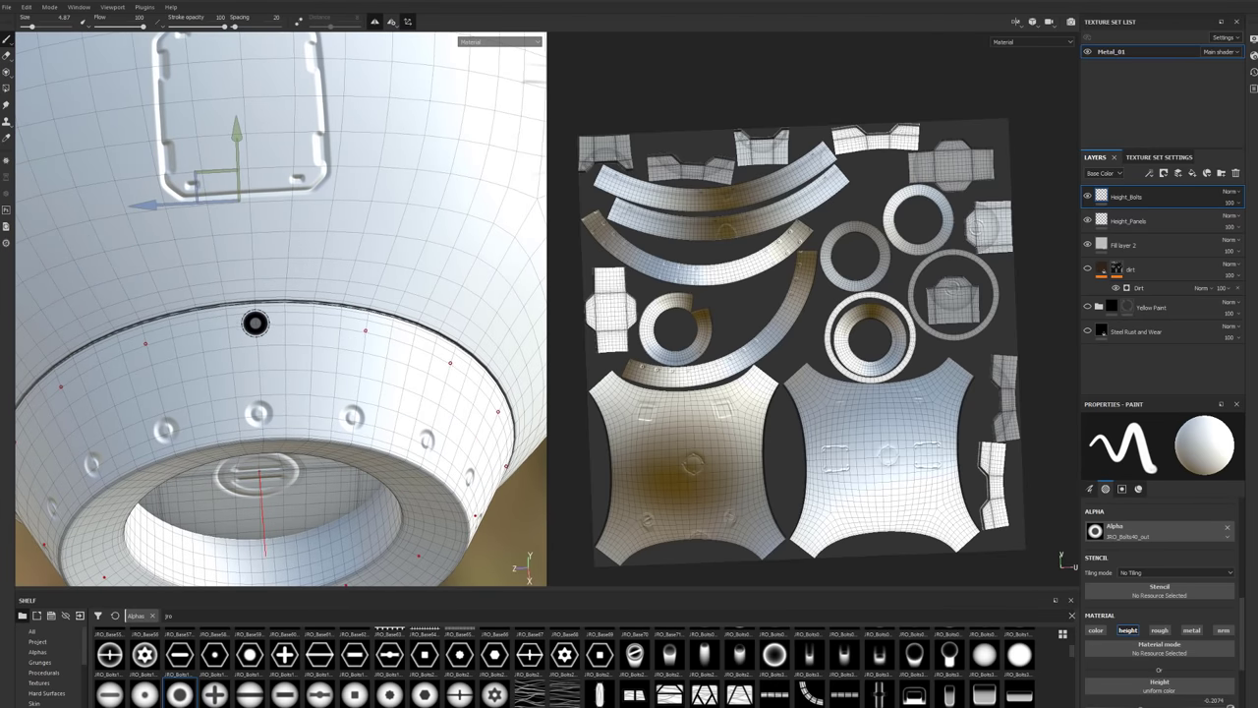
pyautogui.keyDown('alt'); pyautogui.moveTo(326, 341); pyautogui.dragTo(294, 197); pyautogui.keyUp('alt')
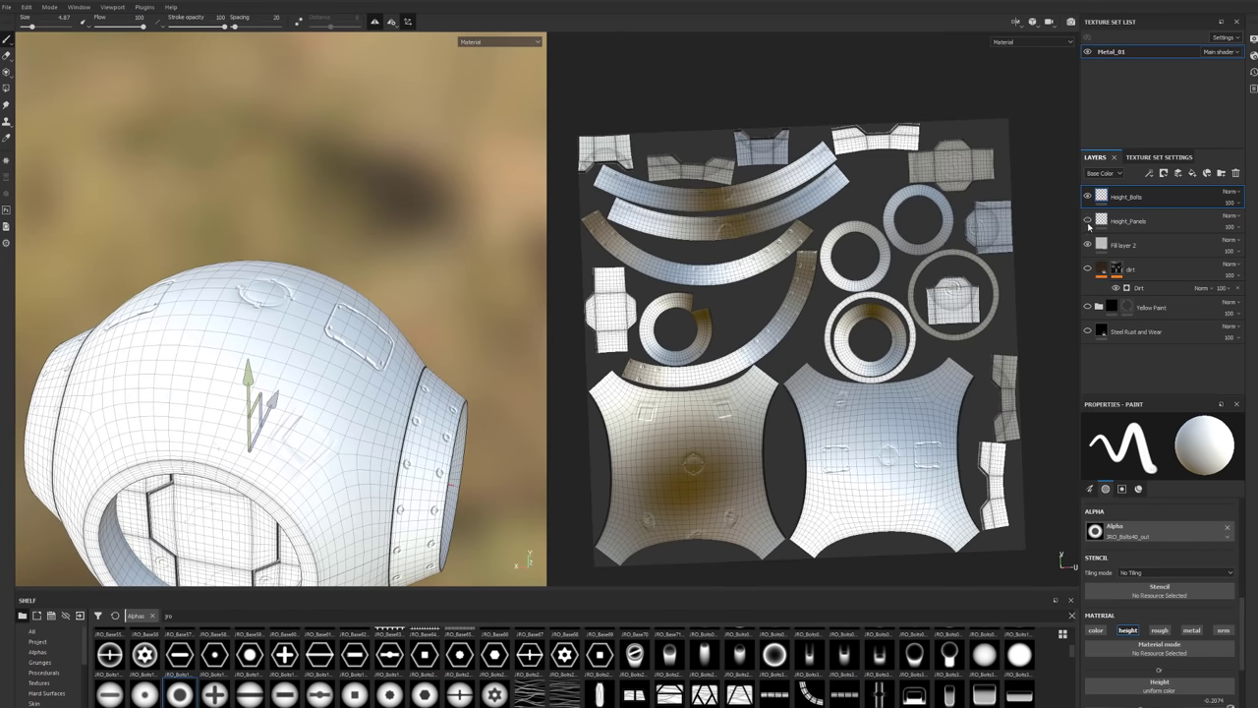
pyautogui.keyDown('alt'); pyautogui.moveTo(399, 281); pyautogui.dragTo(408, 363); pyautogui.keyUp('alt')
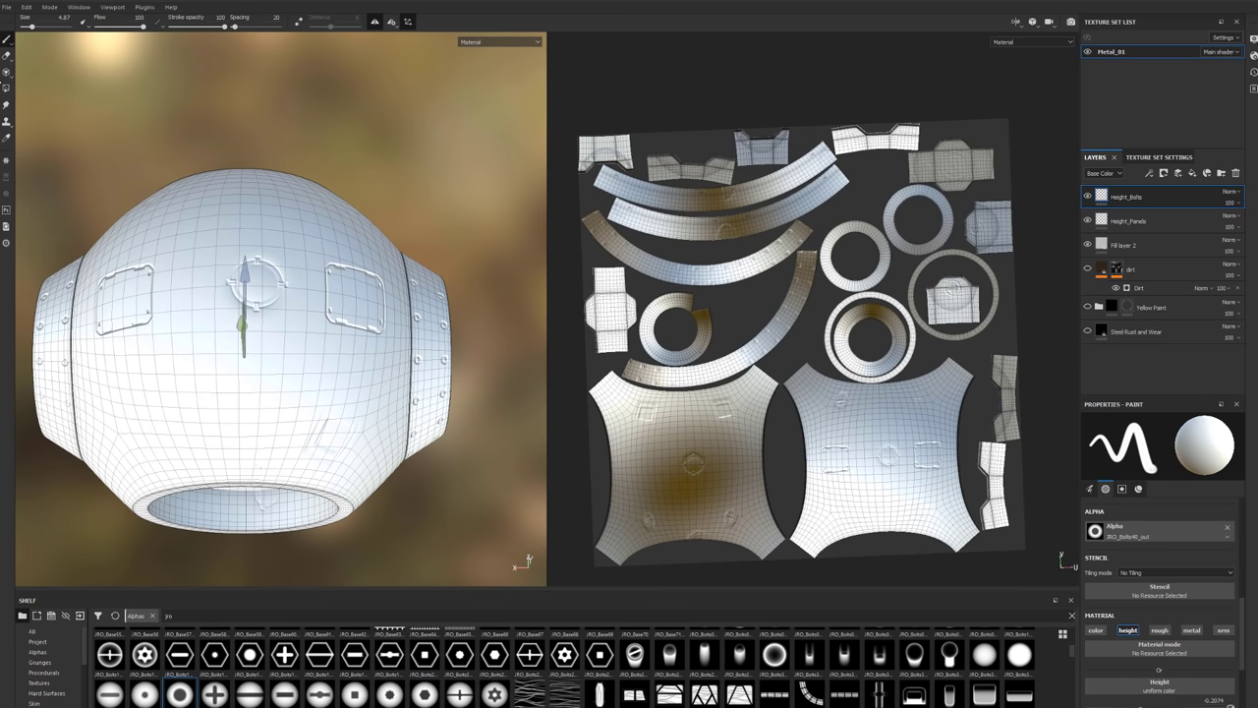
# Using the Eraser with mirror symmetry, erase the crosshair emblem from Height_Panels.
pyautogui.press('e')
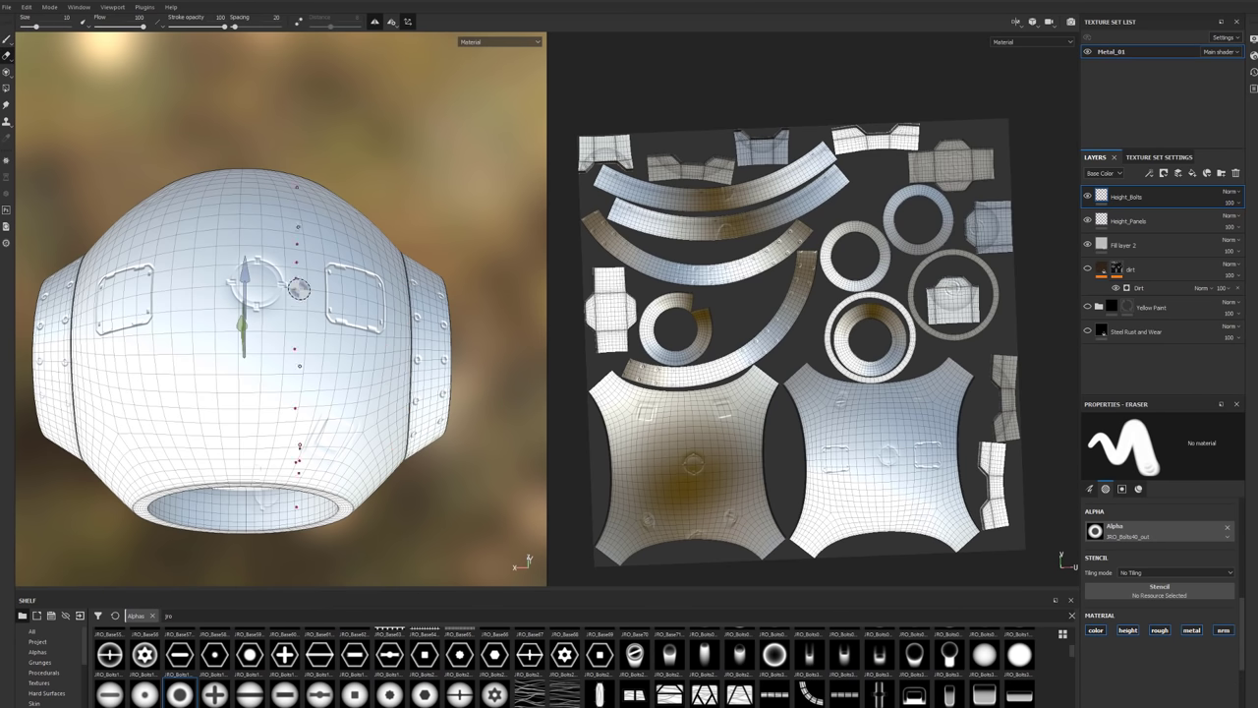
pyautogui.click(393, 23)
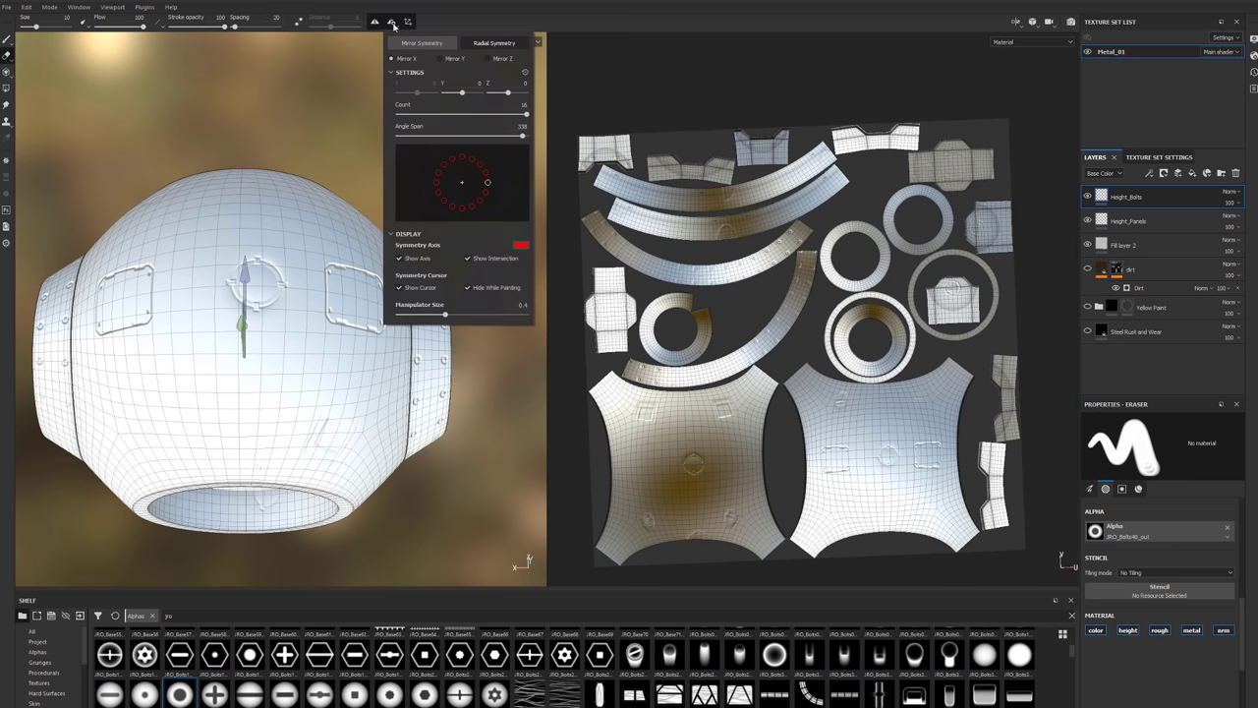
pyautogui.click(443, 44)
pyautogui.click(376, 24)
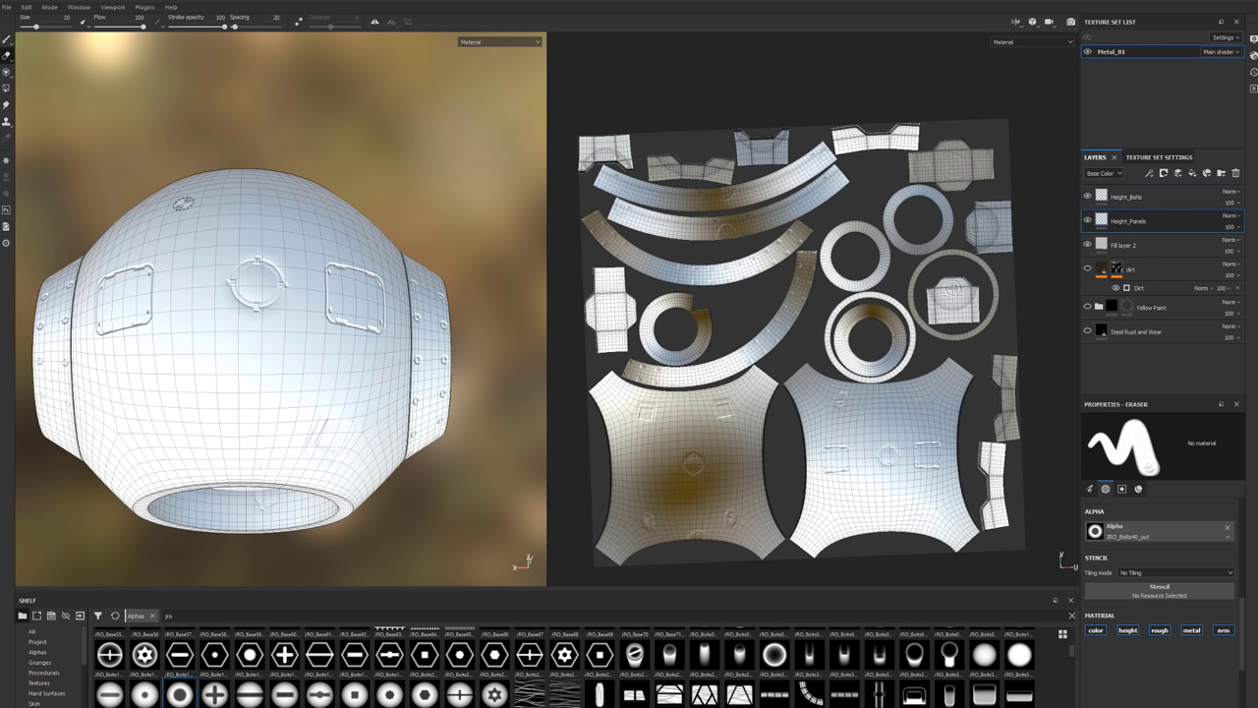
pyautogui.click(1127, 221)
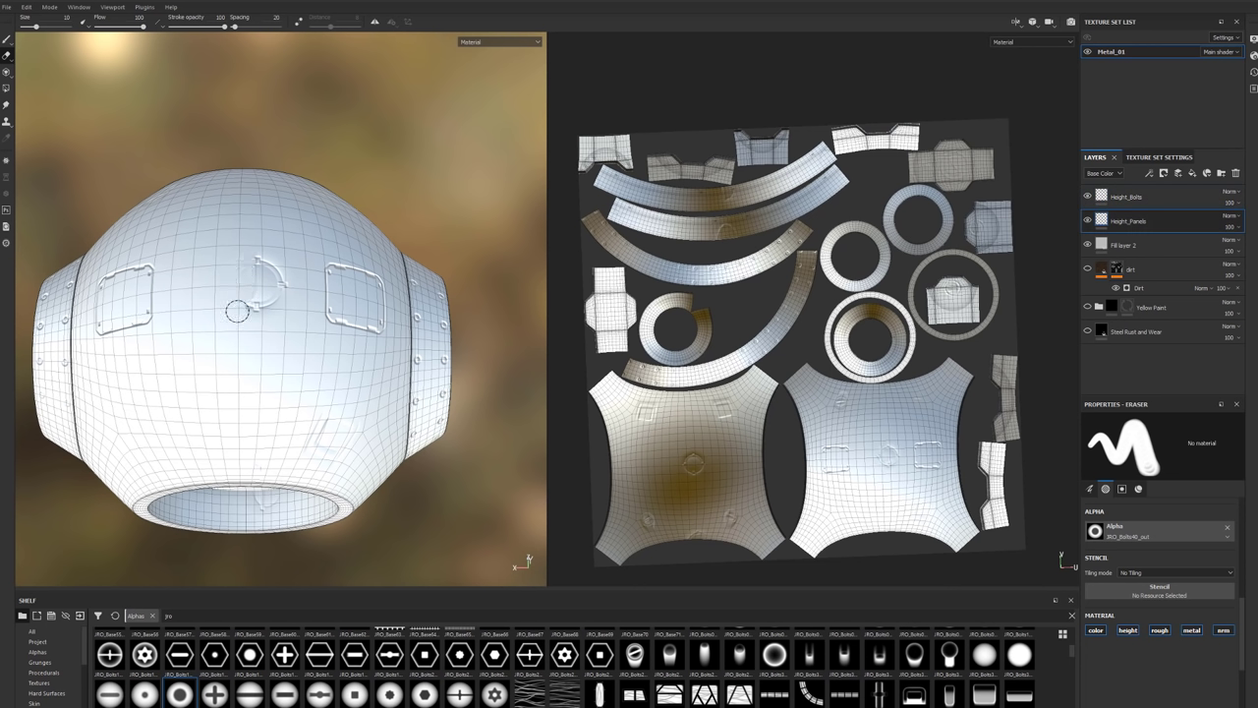
pyautogui.moveTo(237, 308); pyautogui.dragTo(329, 299)
# Add a new paint layer named 'Height_Panel Lines'.
pyautogui.click(1178, 173)
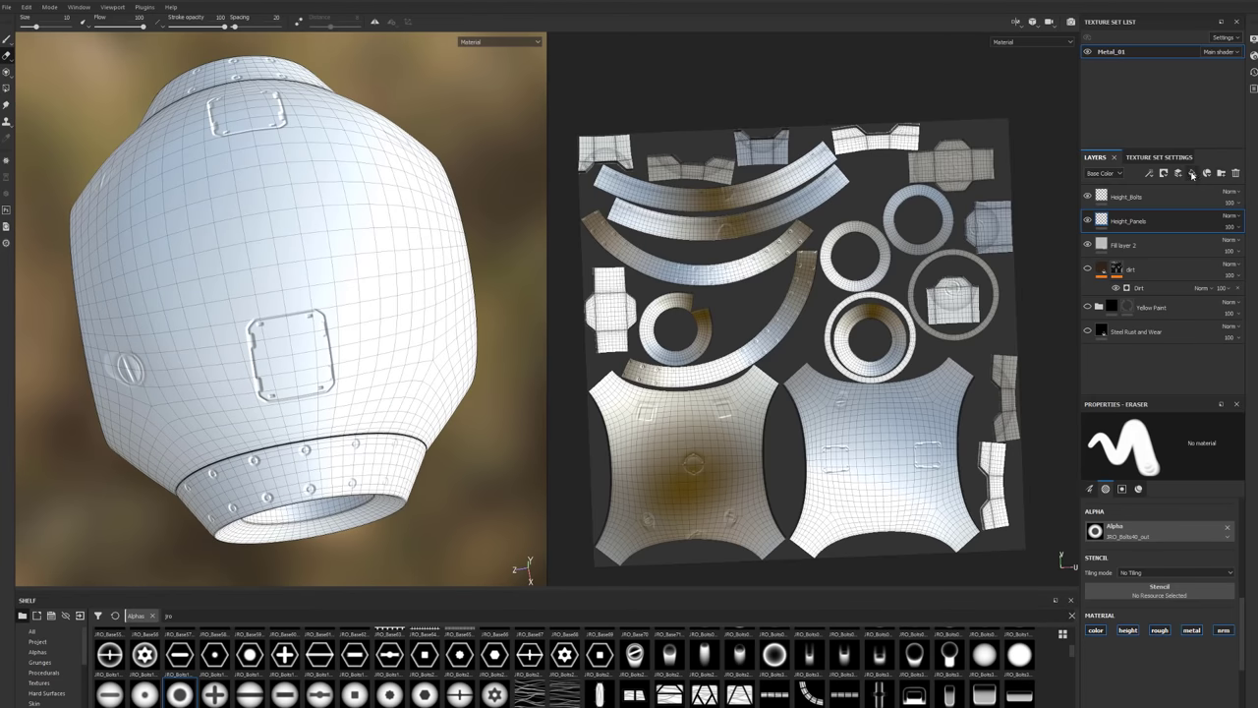
pyautogui.doubleClick(1122, 223)
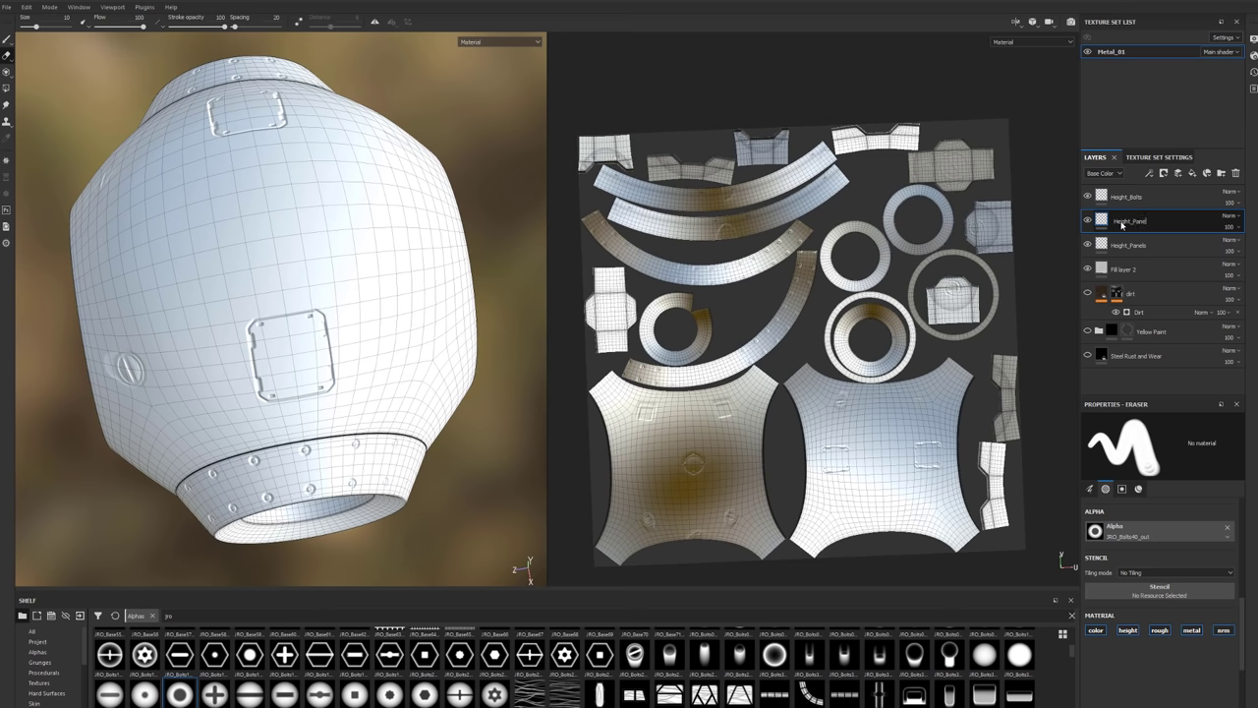
pyautogui.write('Height_Panel Lines')
pyautogui.press('Return')
# Paint with the IRO_Base20 round alpha and undo a straight test stroke.
pyautogui.scroll(3, 688, 688)
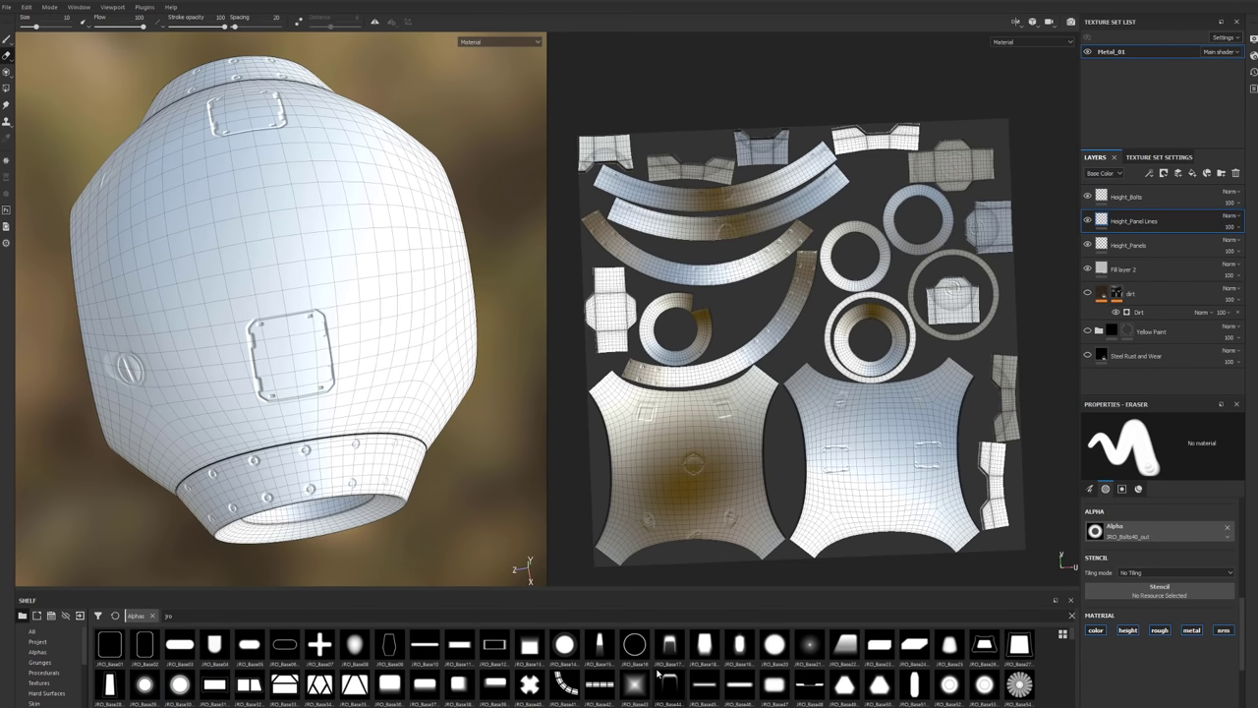
pyautogui.click(775, 645)
pyautogui.press('1')
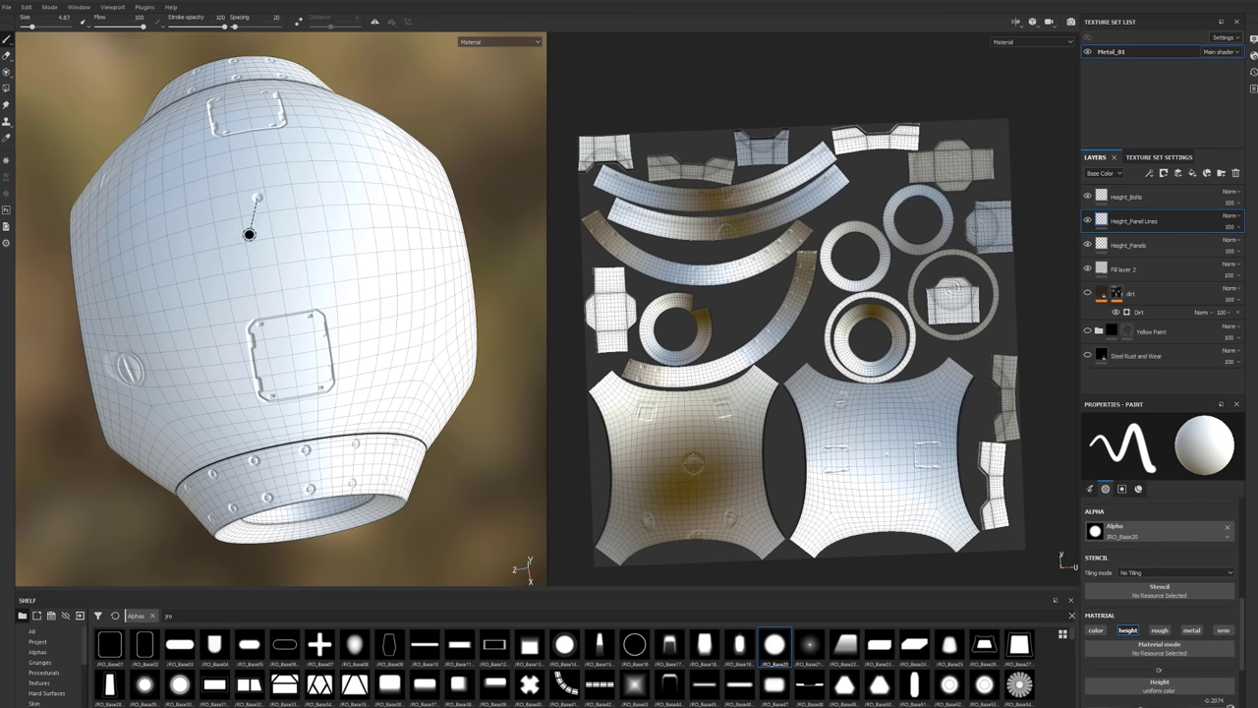
pyautogui.keyDown('shift'); pyautogui.click(249, 266); pyautogui.keyUp('shift')
pyautogui.keyDown('alt'); pyautogui.moveTo(247, 289); pyautogui.dragTo(261, 322); pyautogui.keyUp('alt')
pyautogui.hotkey('ctrl', 'z')
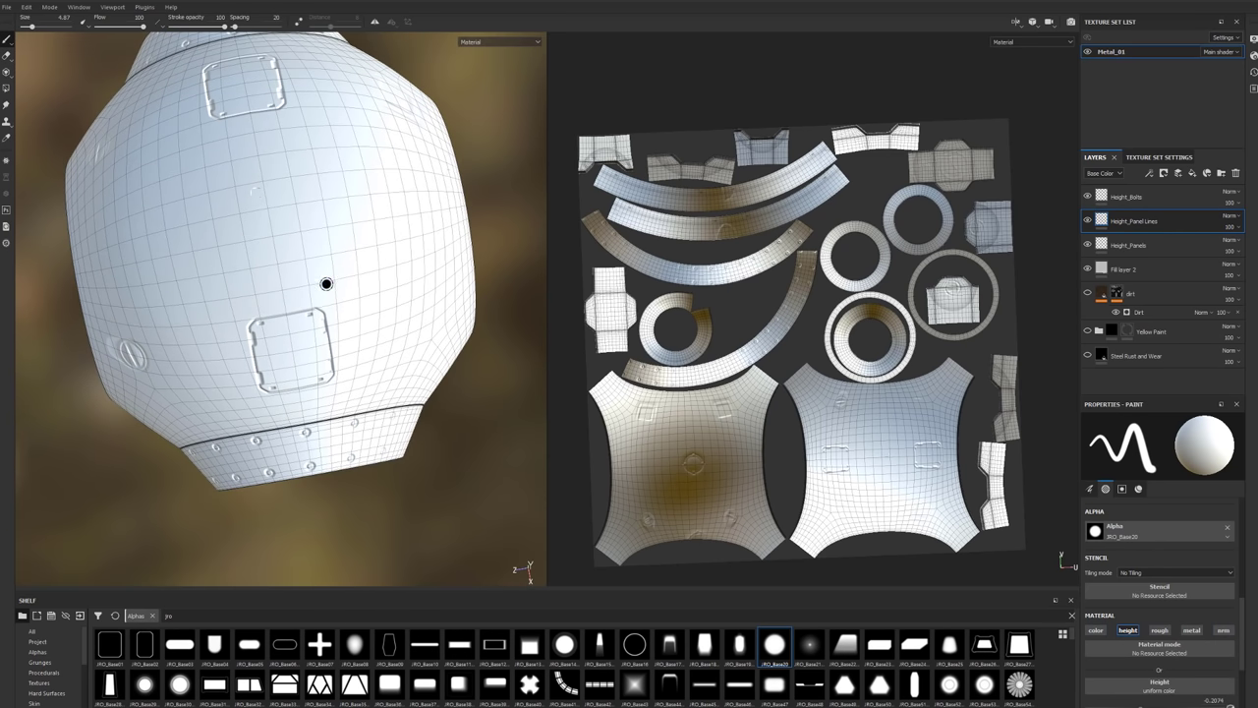
# Undo another test stroke and lower the brush size to about 2.75.
pyautogui.scroll(5, 275, 295)
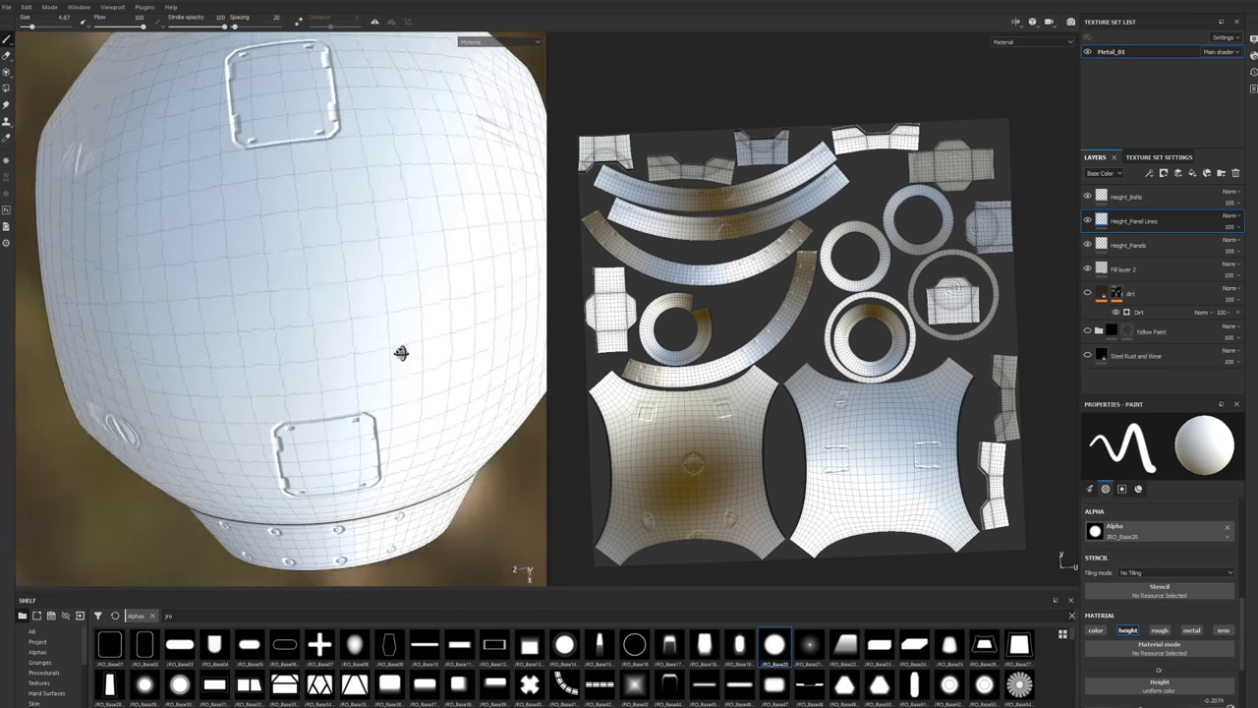
pyautogui.keyDown('alt'); pyautogui.moveTo(401, 352); pyautogui.dragTo(402, 318); pyautogui.keyUp('alt')
pyautogui.moveTo(351, 195)
pyautogui.mouseDown()
pyautogui.moveTo(326, 335)
pyautogui.moveTo(175, 214)
pyautogui.moveTo(150, 251)
pyautogui.moveTo(216, 213)
pyautogui.moveTo(330, 377)
pyautogui.moveTo(286, 196)
pyautogui.moveTo(462, 167)
pyautogui.mouseUp()
pyautogui.hotkey('ctrl', 'z')
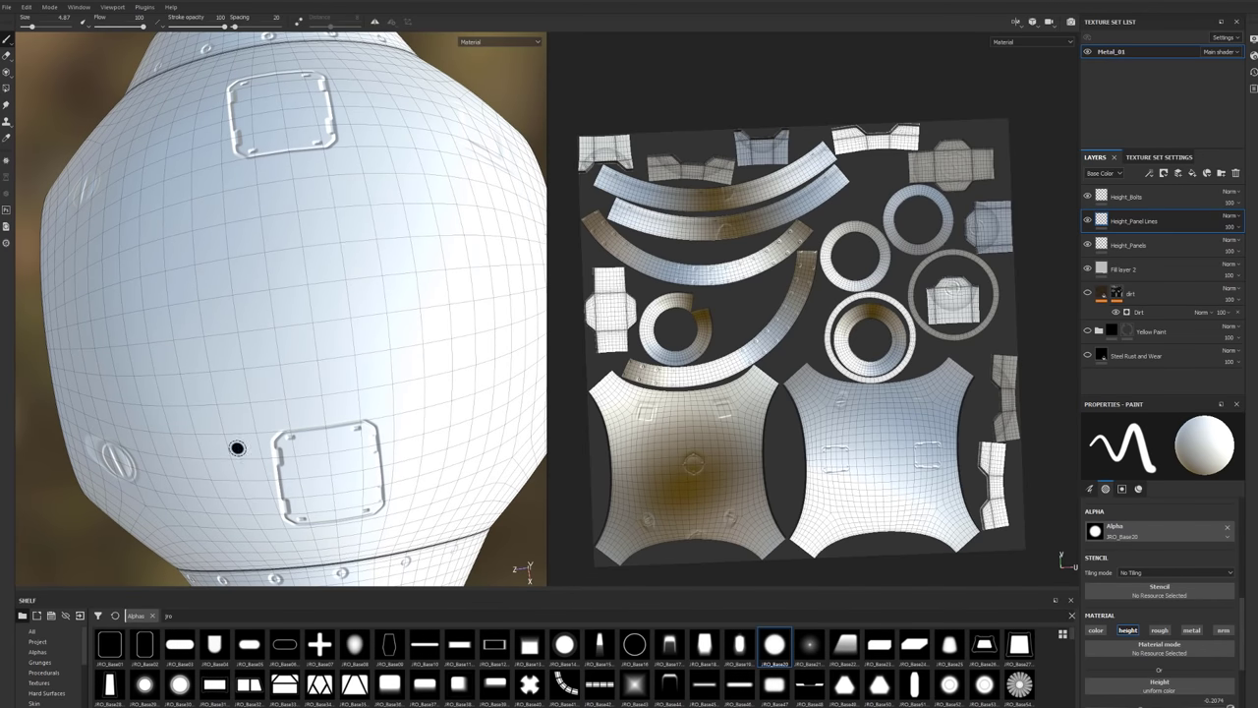
pyautogui.moveTo(206, 374)
pyautogui.keyDown('alt'); pyautogui.mouseDown()
pyautogui.moveTo(301, 357)
pyautogui.moveTo(281, 323)
pyautogui.moveTo(242, 324)
pyautogui.moveTo(244, 295)
pyautogui.mouseUp(); pyautogui.keyUp('alt')
pyautogui.keyDown('alt'); pyautogui.moveTo(245, 295); pyautogui.dragTo(284, 318, button='middle'); pyautogui.keyUp('alt')
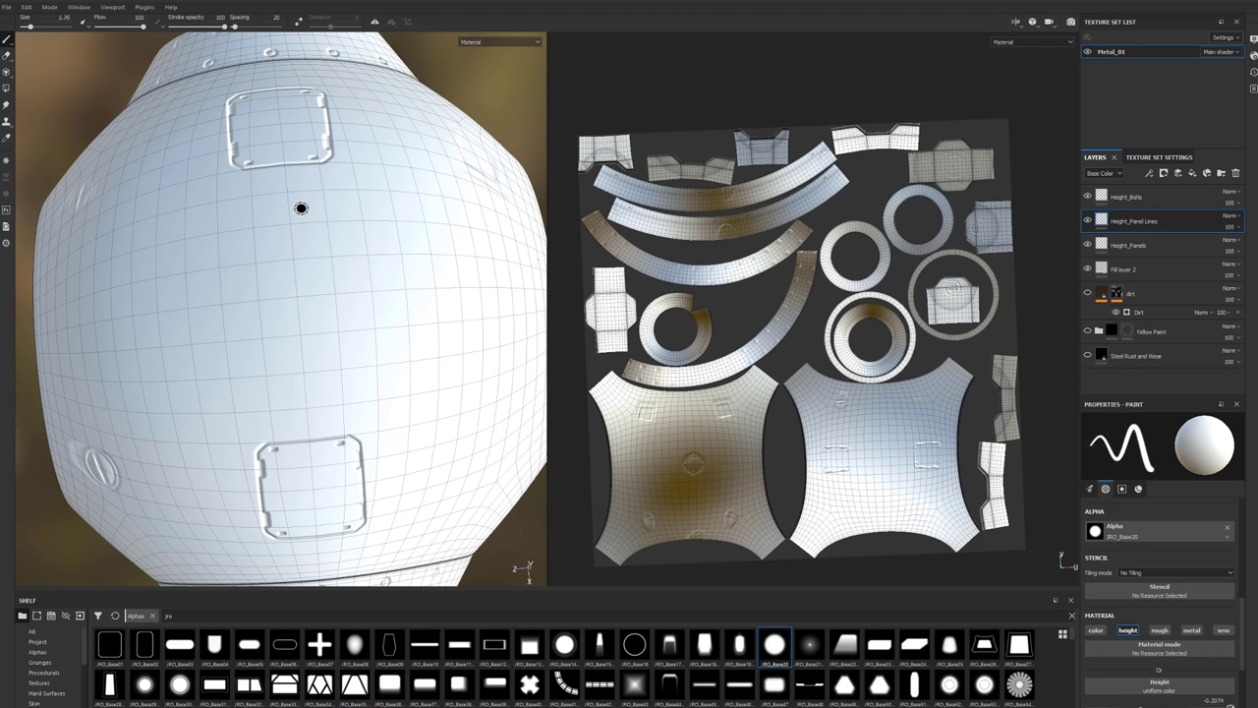
pyautogui.keyDown('ctrl'); pyautogui.moveTo(300, 208); pyautogui.dragTo(295, 207, button='right'); pyautogui.keyUp('ctrl')
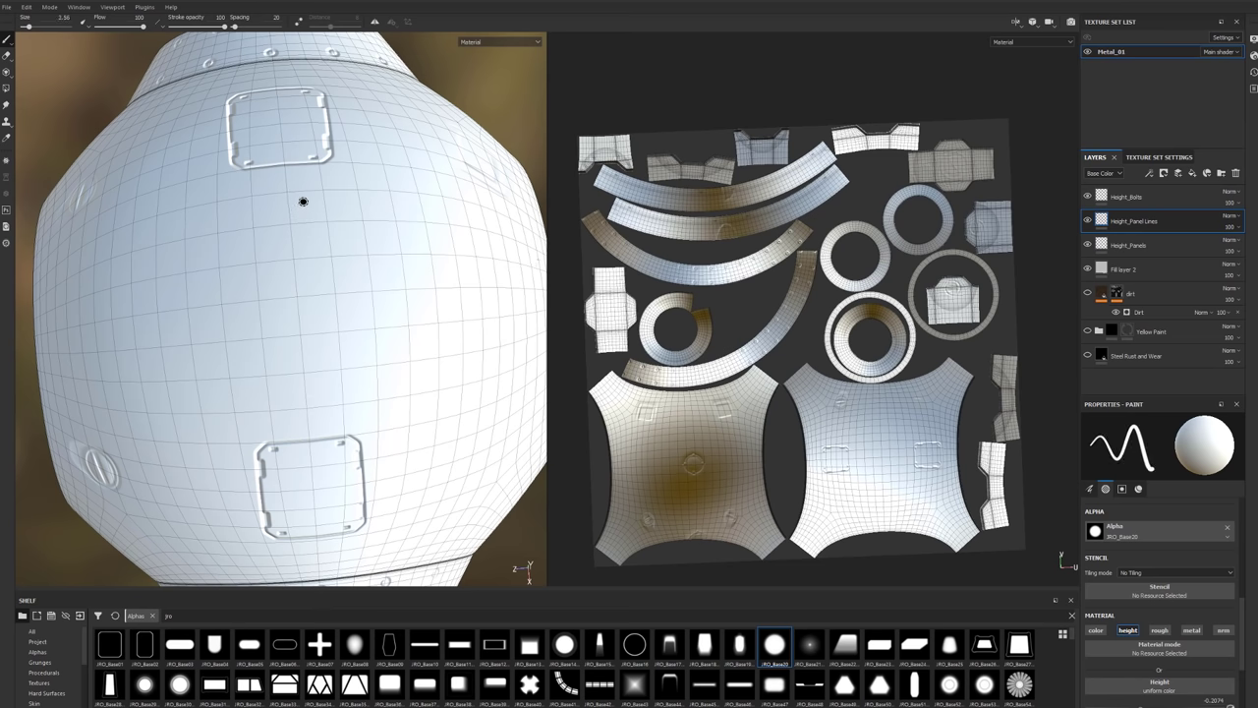
pyautogui.keyDown('alt'); pyautogui.moveTo(303, 201); pyautogui.dragTo(294, 170); pyautogui.keyUp('alt')
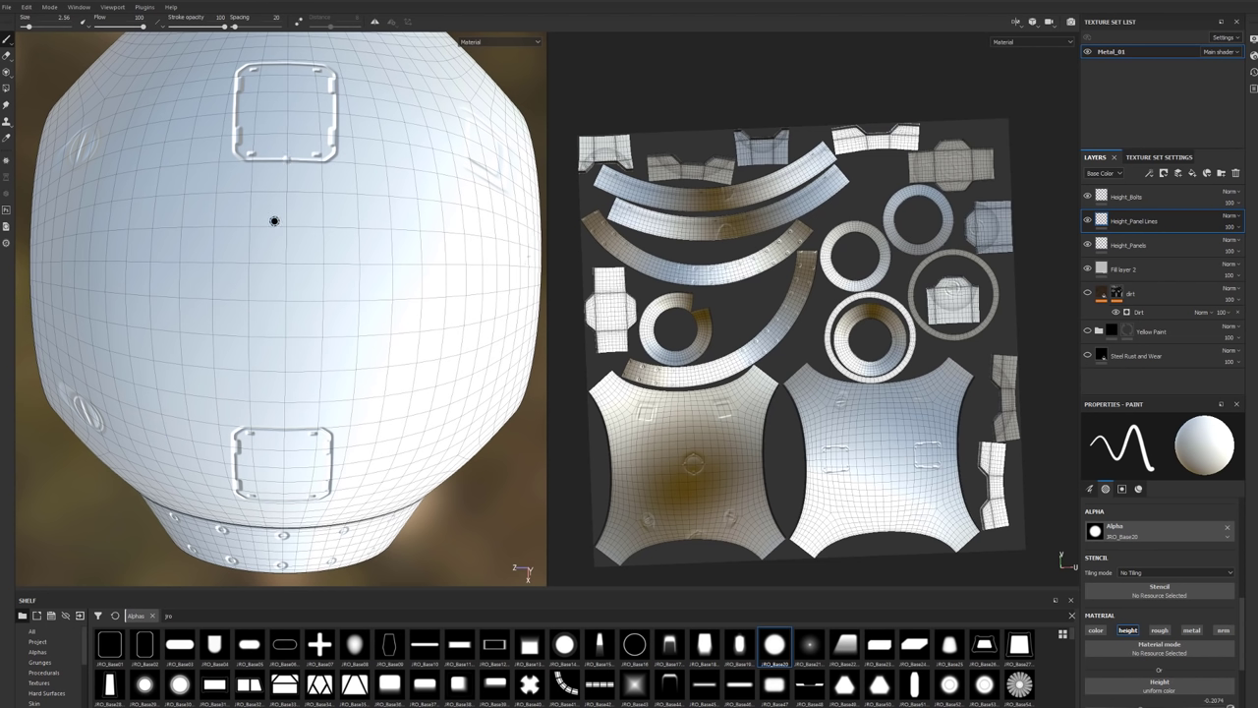
# Set the brush size to about 2 and frame the square panel island in UV view.
pyautogui.press('shift')
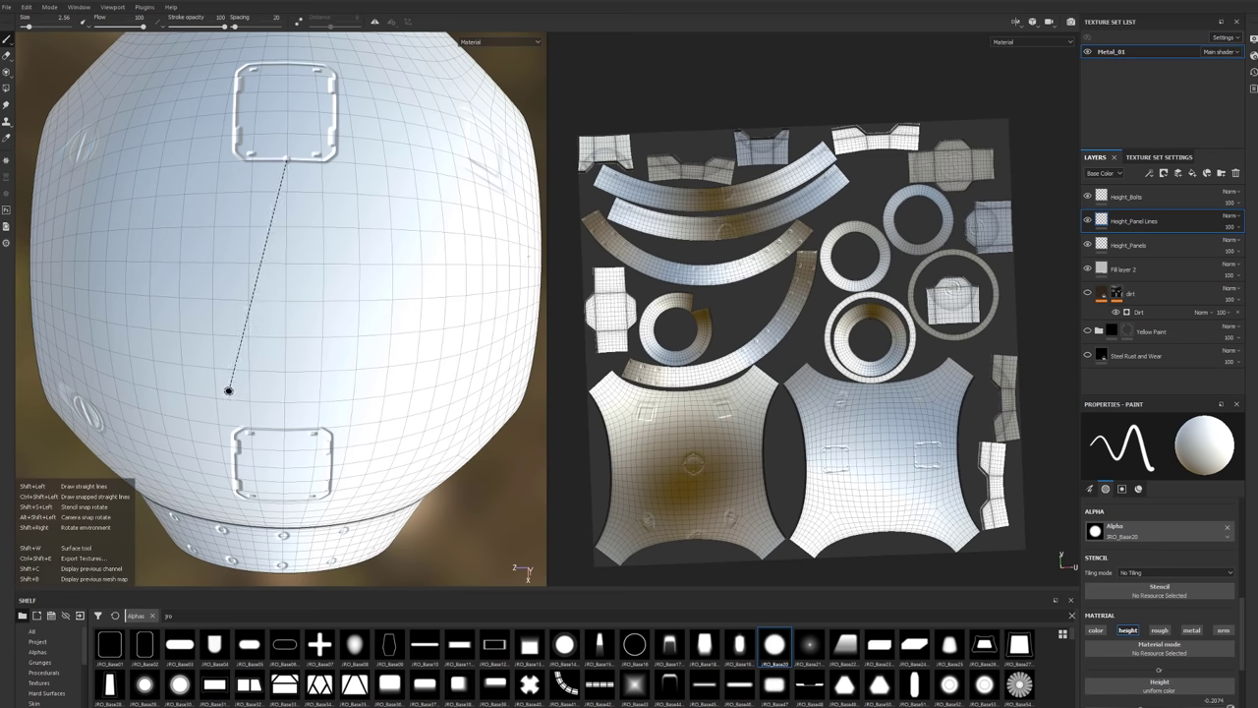
pyautogui.press('shift')
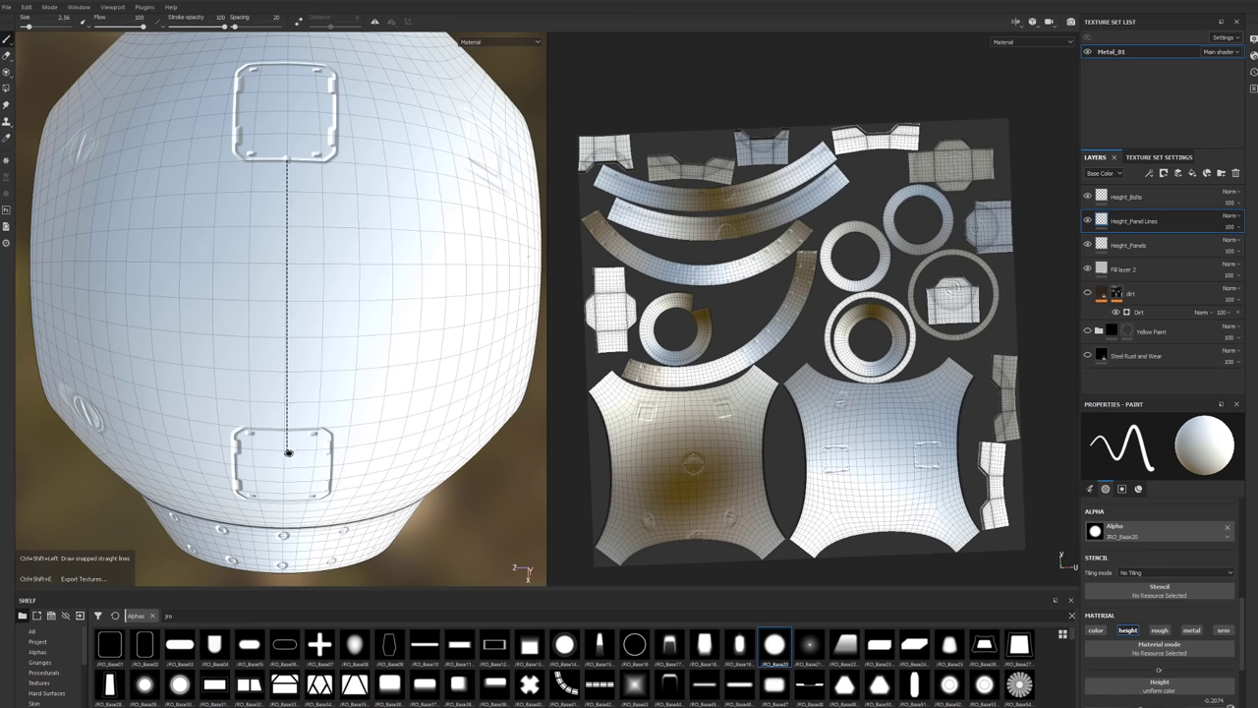
pyautogui.keyDown('alt'); pyautogui.moveTo(288, 453); pyautogui.dragTo(425, 395); pyautogui.keyUp('alt')
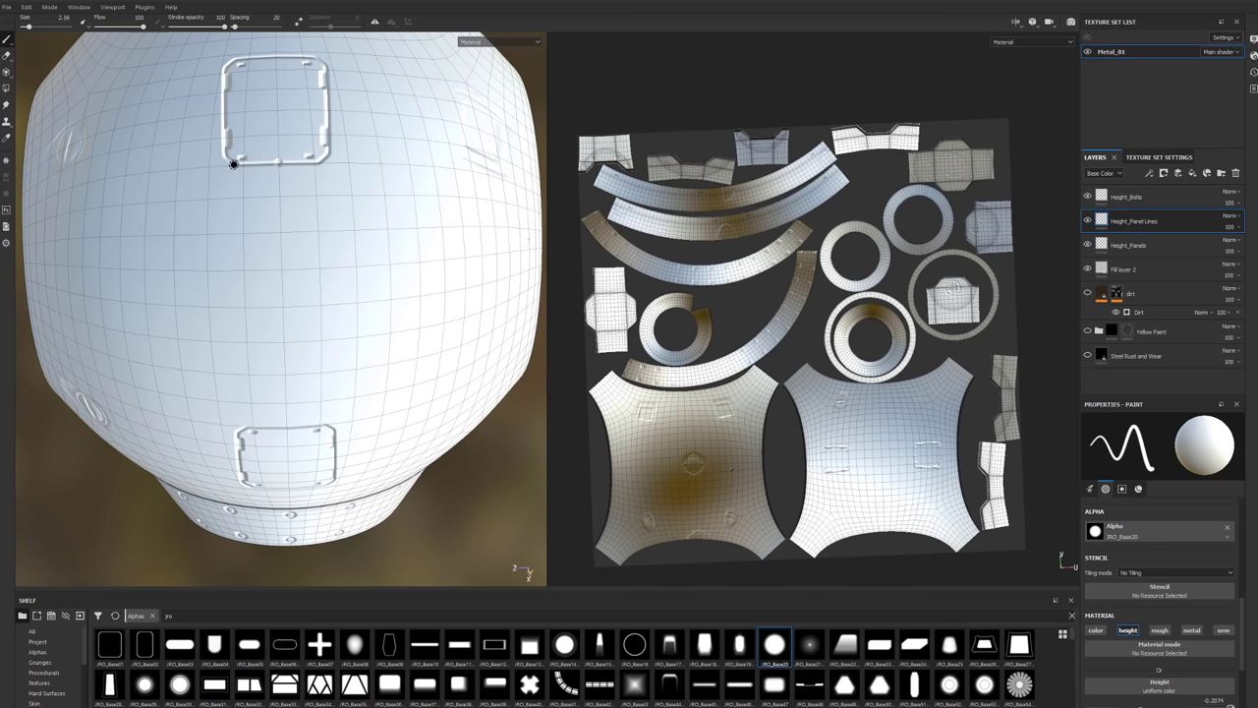
pyautogui.press('ctrl')
pyautogui.scroll(3, 892, 469)
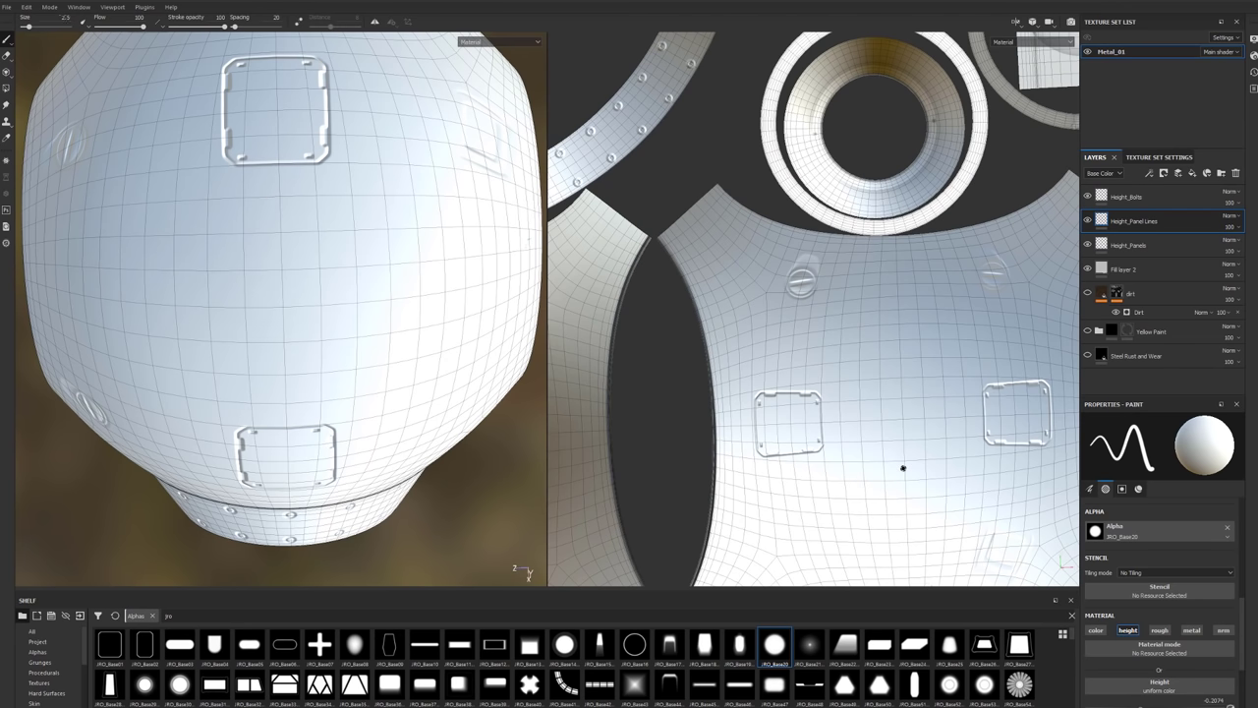
pyautogui.press(']')
pyautogui.press('[')
pyautogui.press('[')
pyautogui.press('[')
pyautogui.press(']')
pyautogui.moveTo(915, 491)
pyautogui.mouseDown(button='middle')
pyautogui.moveTo(882, 416)
pyautogui.moveTo(831, 460)
pyautogui.mouseUp(button='middle')
pyautogui.scroll(3, 782, 445)
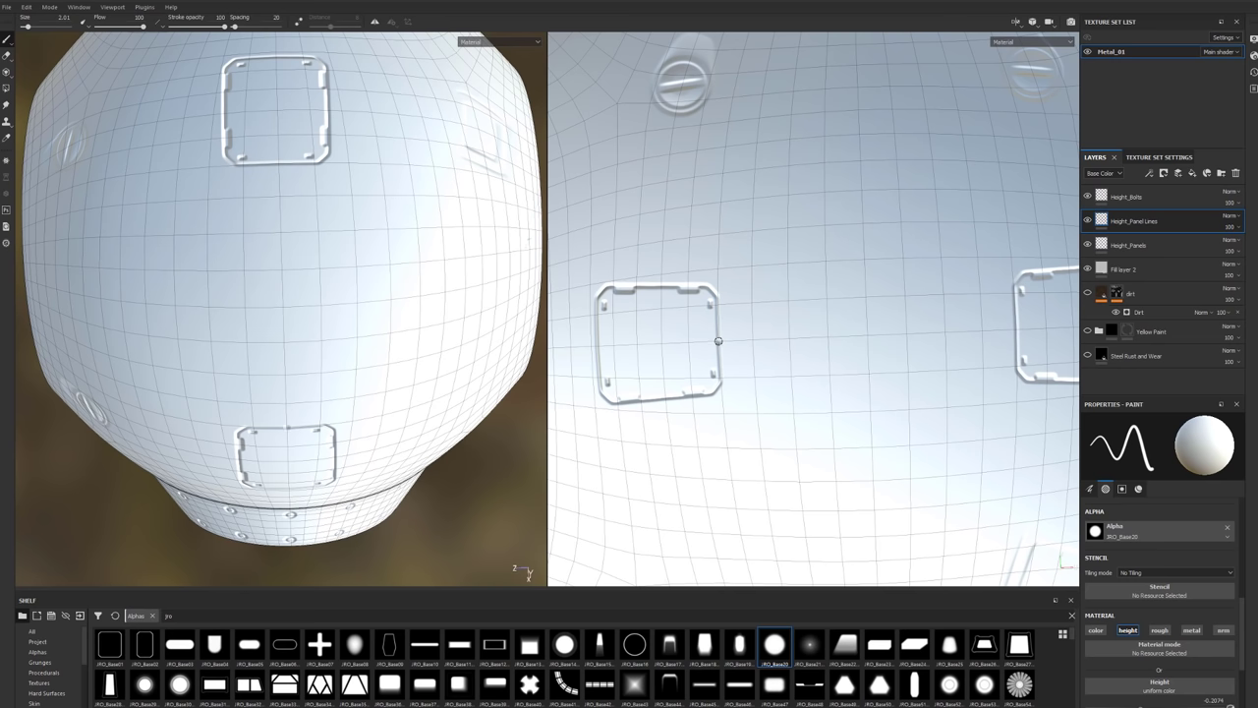
# Paint a straight height line between the panels, then undo it.
pyautogui.press('shift')
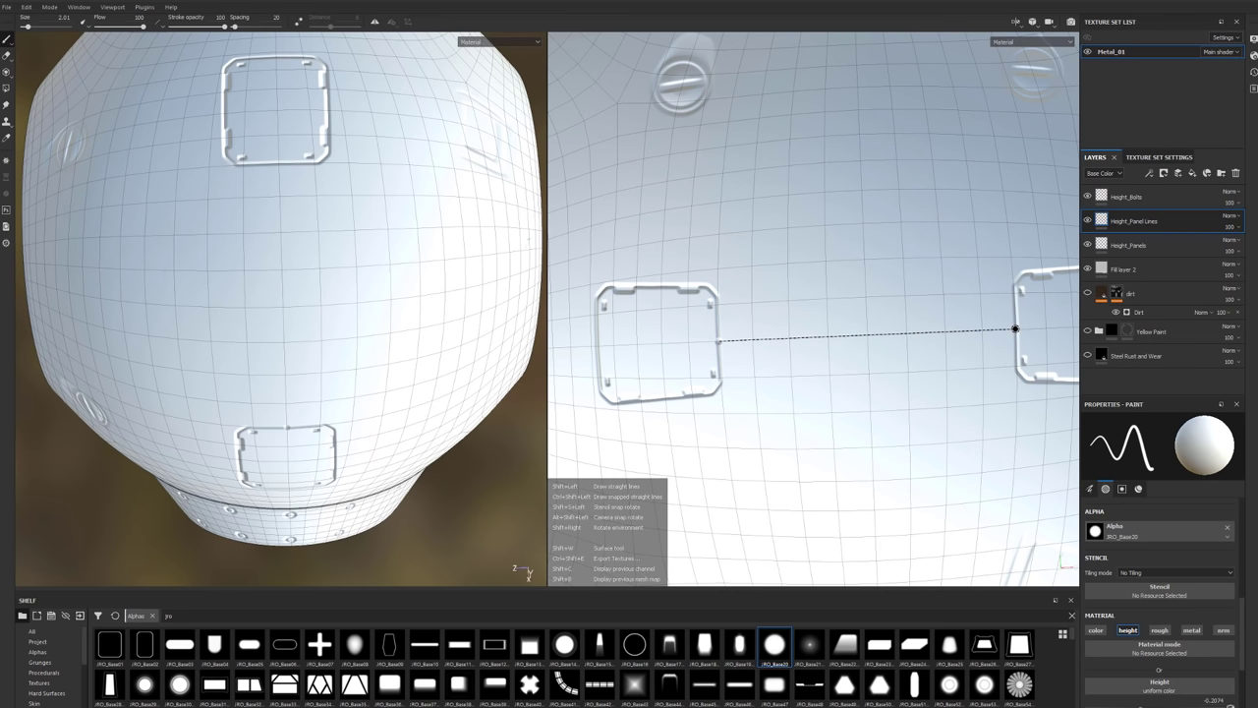
pyautogui.press('shift')
pyautogui.keyDown('shift'); pyautogui.click(1018, 330); pyautogui.keyUp('shift')
pyautogui.moveTo(961, 387); pyautogui.dragTo(795, 436, button='middle')
pyautogui.scroll(3, 795, 435)
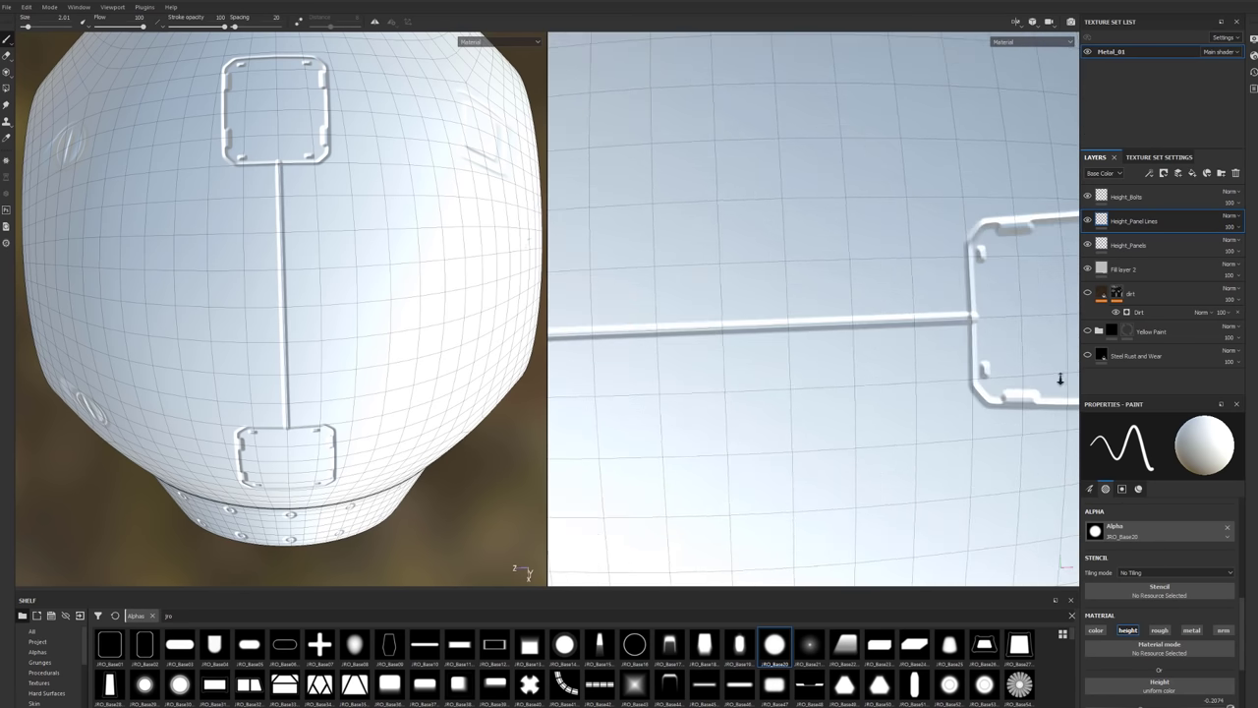
pyautogui.moveTo(1060, 379)
pyautogui.mouseDown(button='middle')
pyautogui.moveTo(856, 390)
pyautogui.moveTo(846, 412)
pyautogui.mouseUp(button='middle')
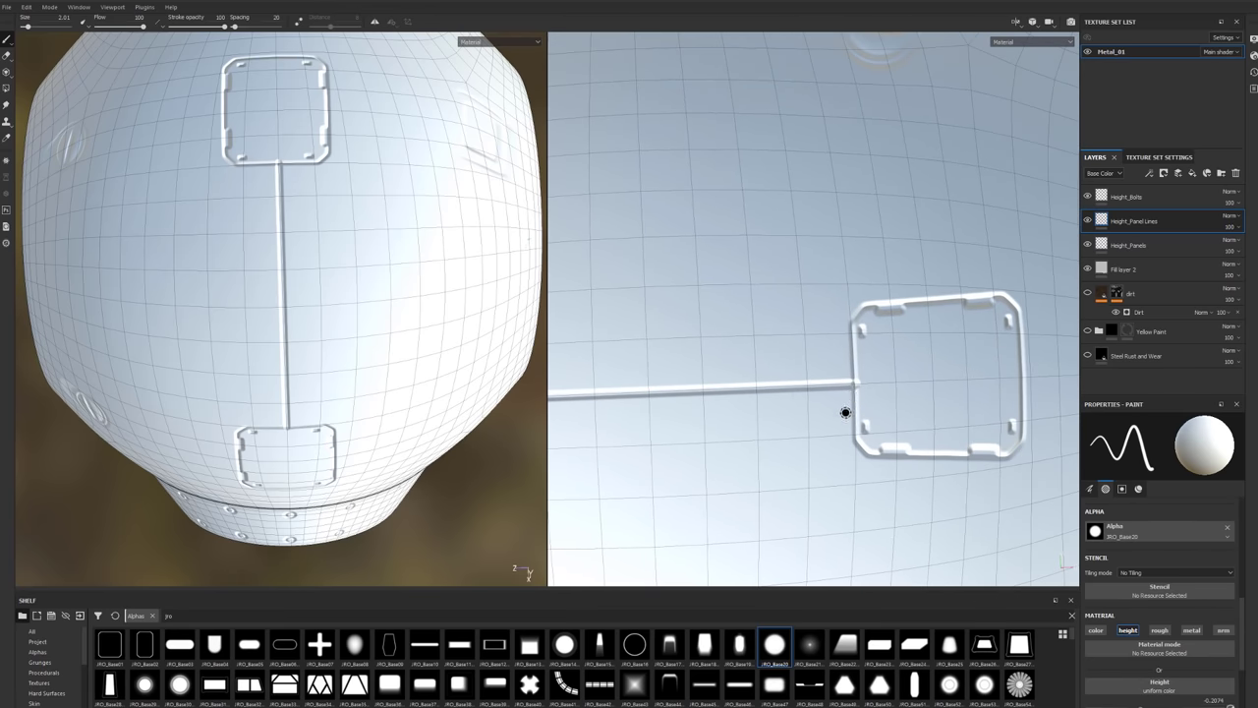
pyautogui.scroll(4, 845, 412)
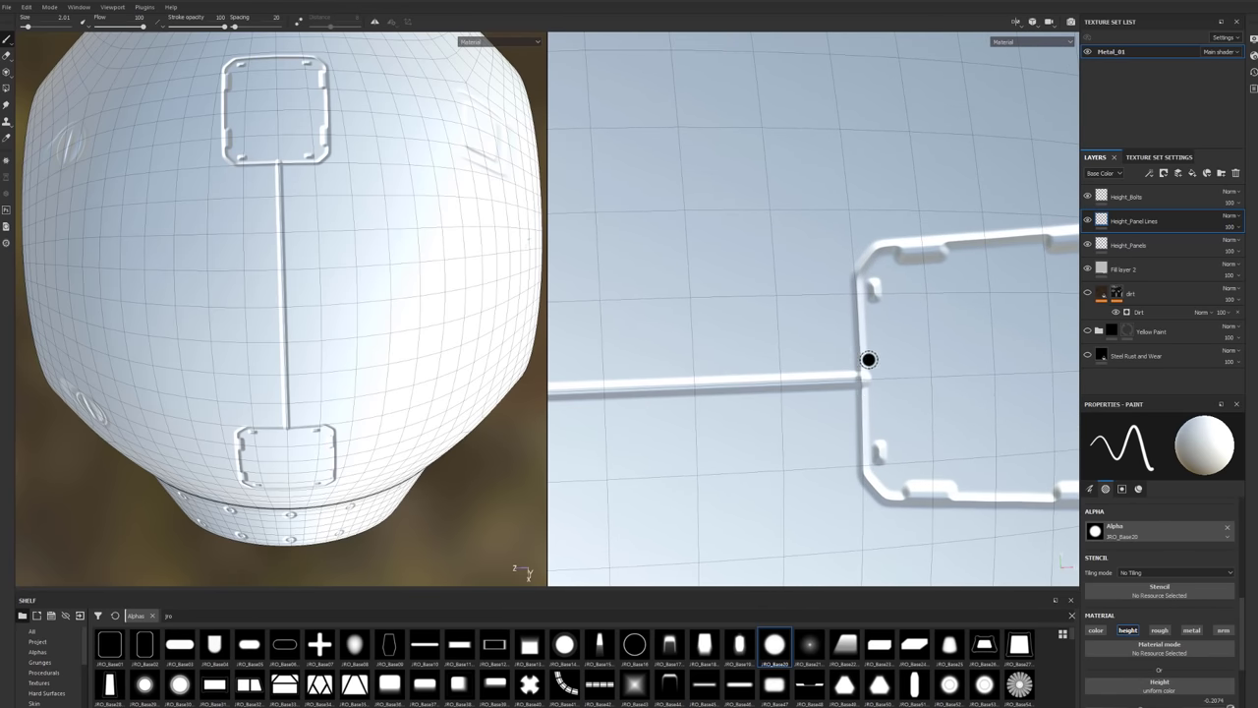
pyautogui.hotkey('ctrl', 'z')
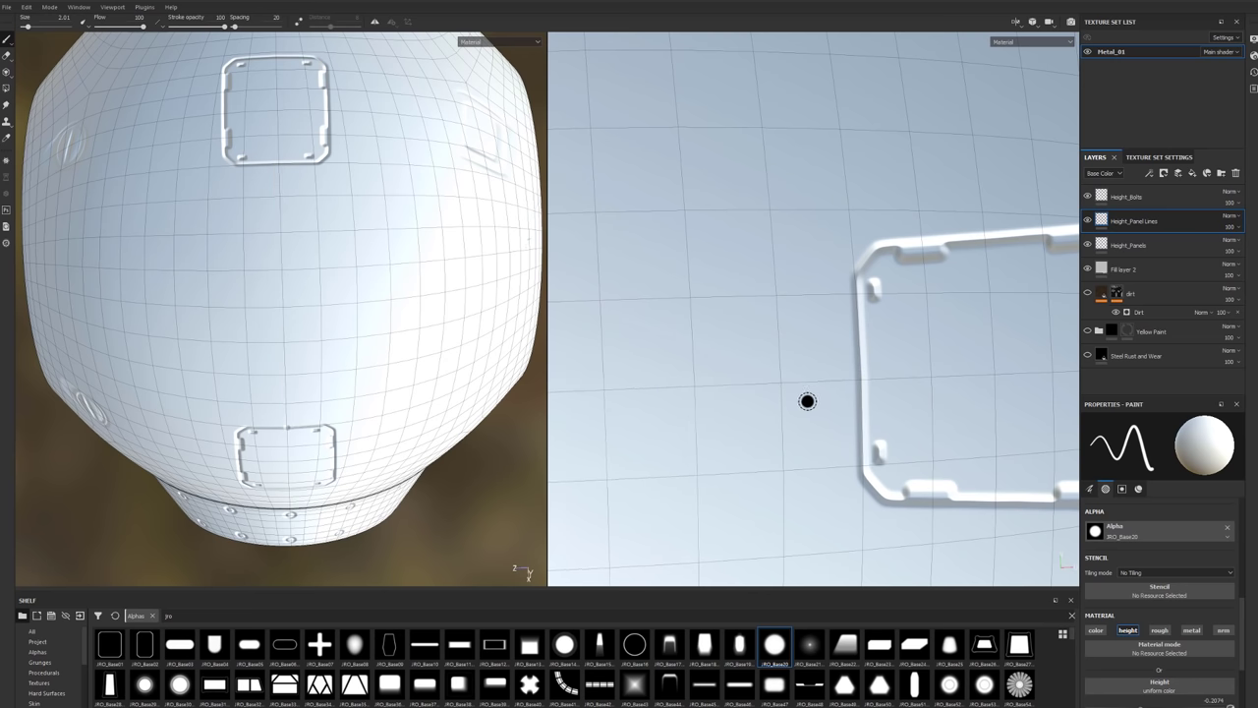
# Repaint the straight raised line linking the upper and lower square panels.
pyautogui.moveTo(807, 401); pyautogui.dragTo(943, 379, button='middle')
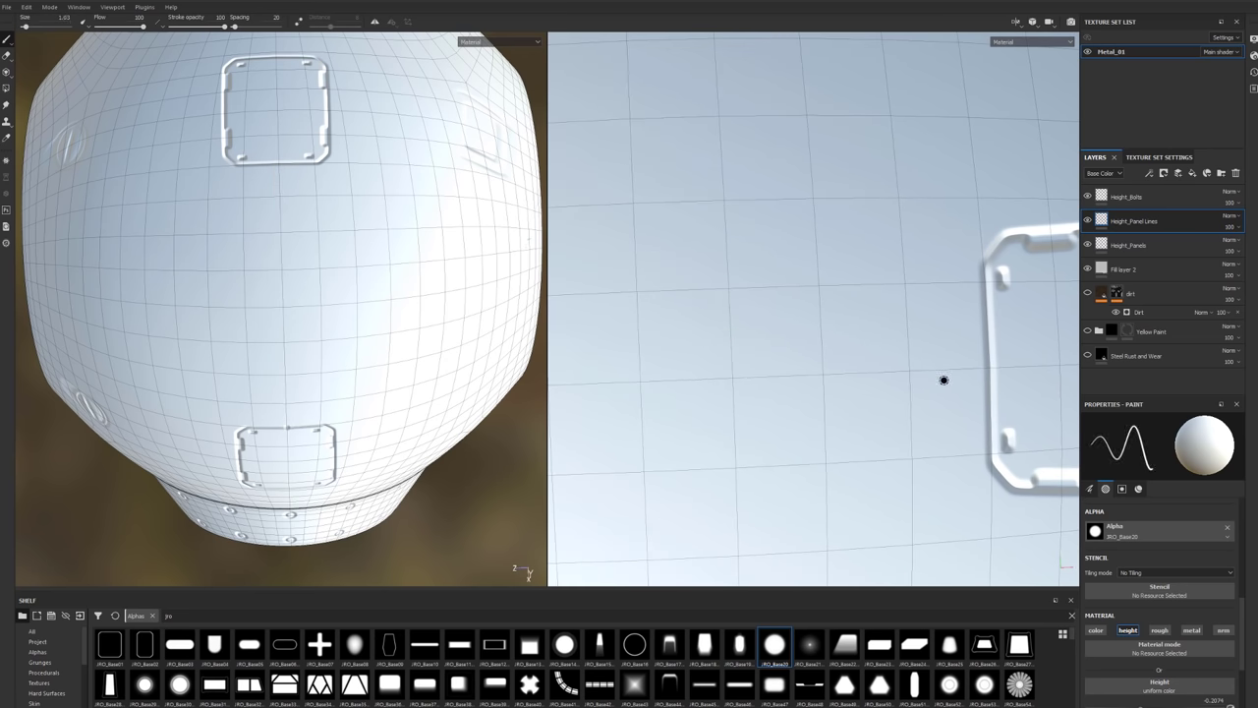
pyautogui.scroll(-3, 915, 385)
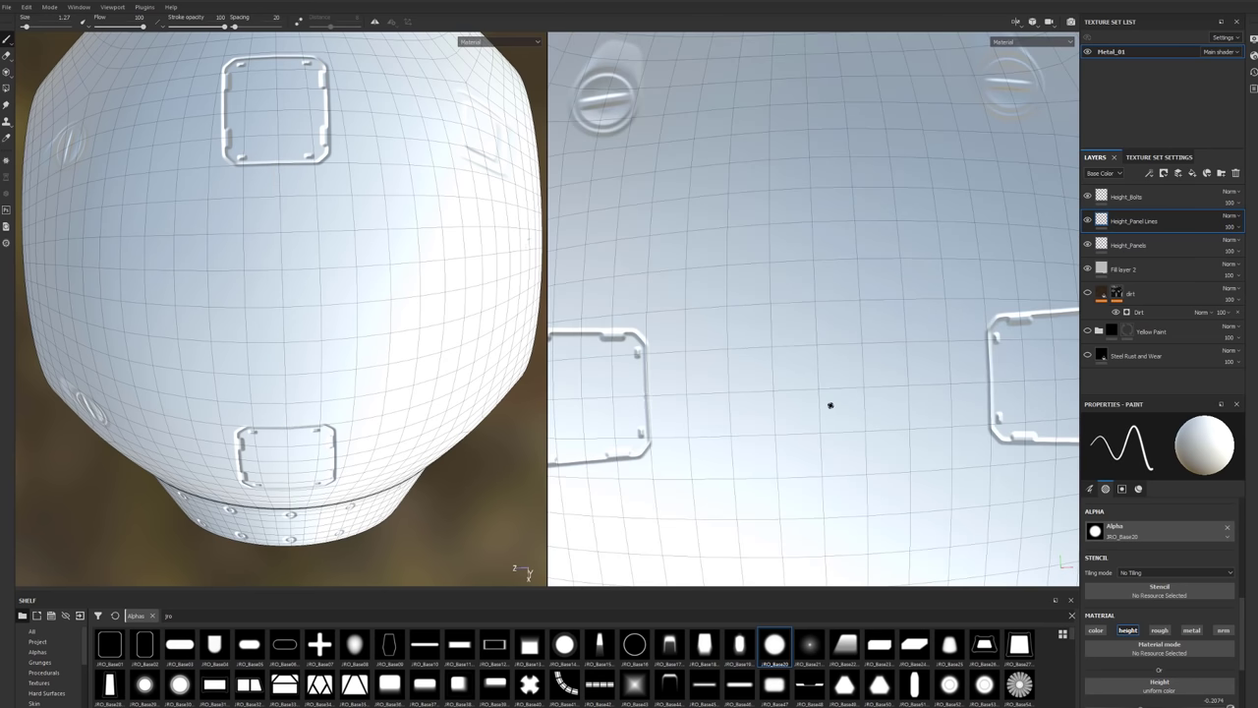
pyautogui.press('shift')
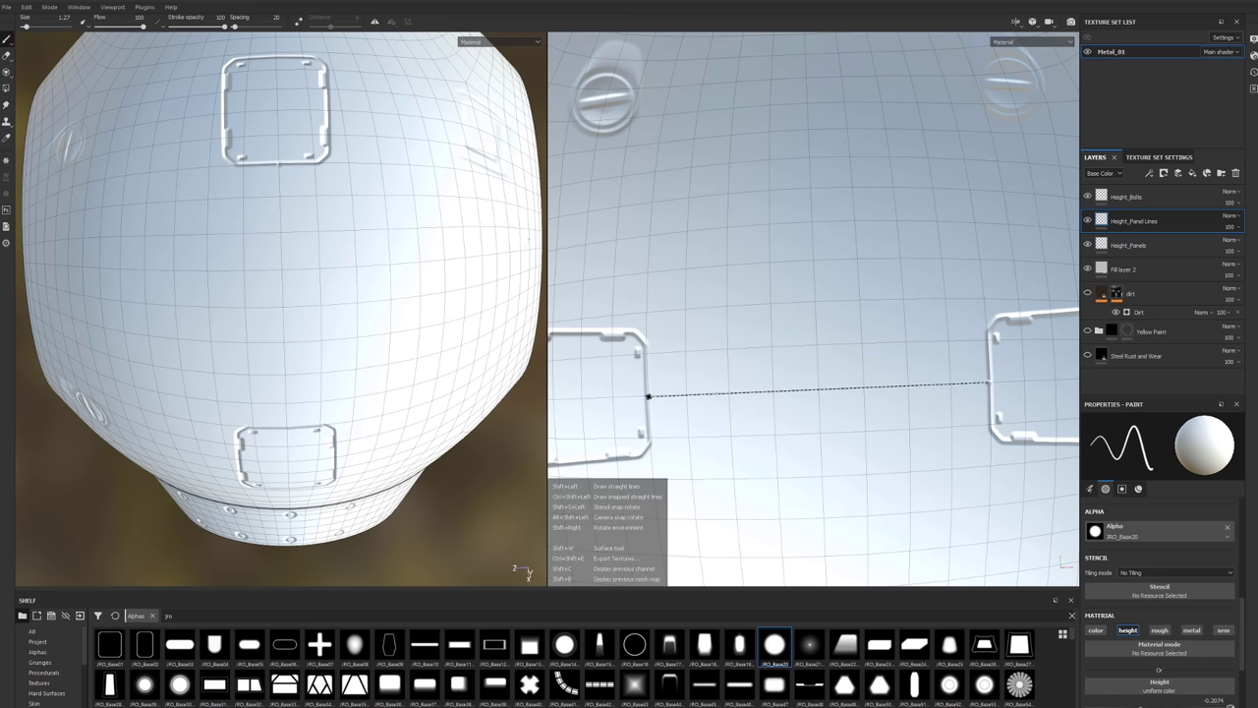
pyautogui.keyDown('shift'); pyautogui.click(648, 396); pyautogui.keyUp('shift')
pyautogui.scroll(5, 802, 449)
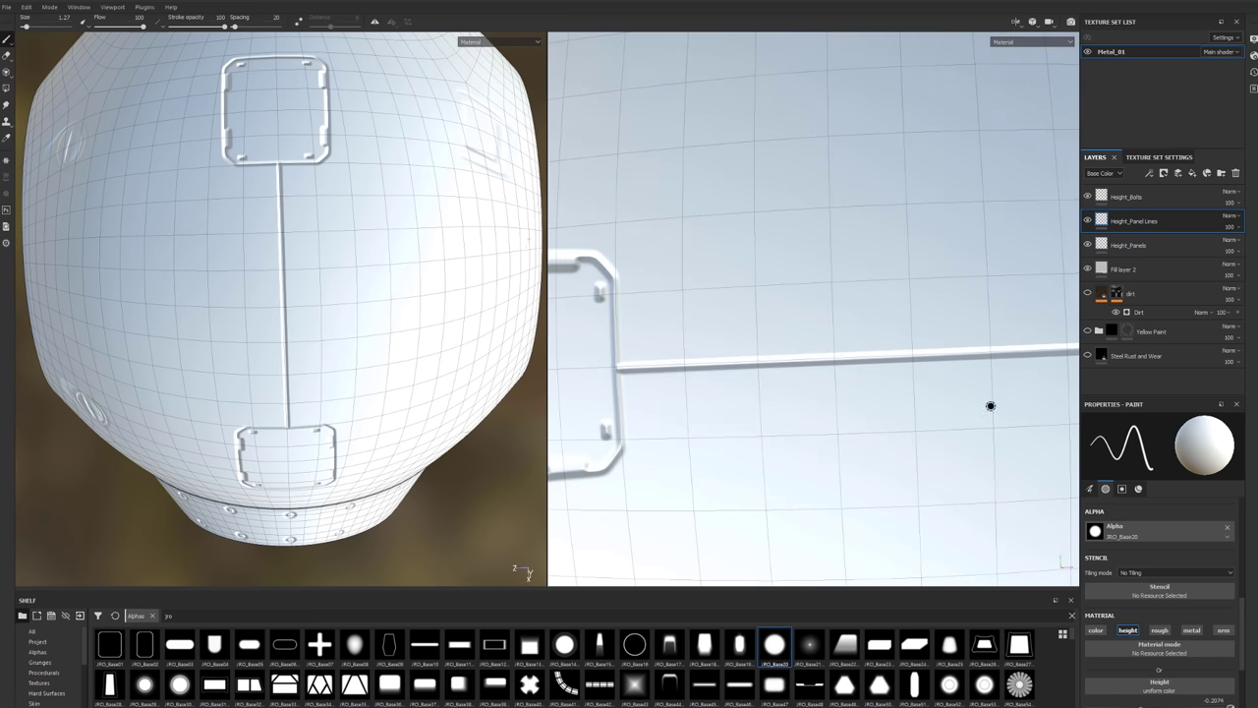
pyautogui.keyDown('alt'); pyautogui.moveTo(857, 443); pyautogui.dragTo(849, 413, button='middle'); pyautogui.keyUp('alt')
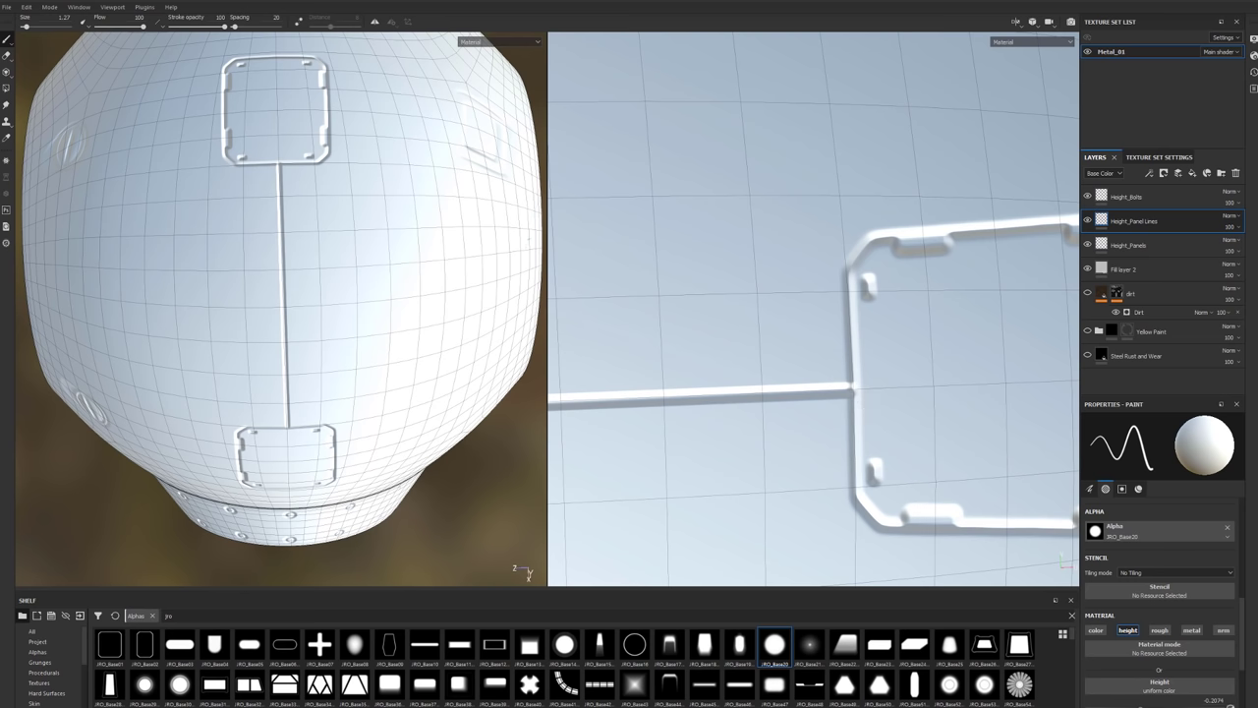
# Switch to the Eraser at about 0.66 size and inspect the line's panel junction.
pyautogui.press('2')
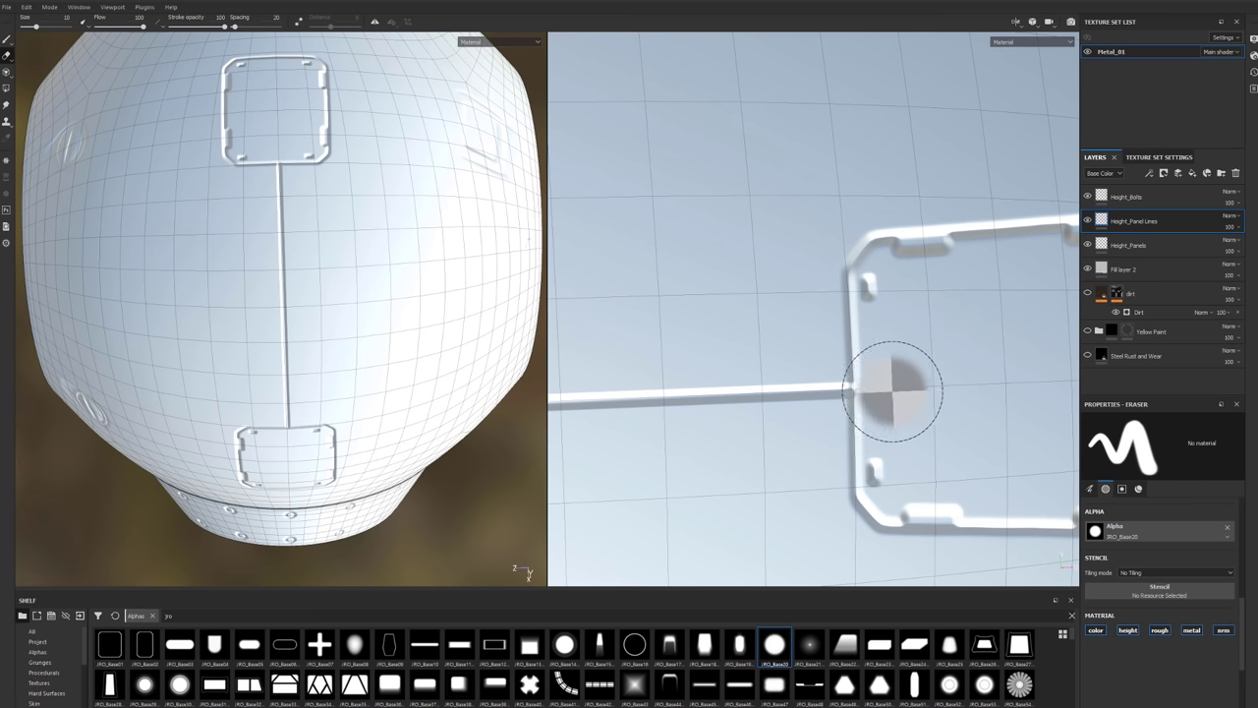
pyautogui.keyDown('ctrl'); pyautogui.moveTo(891, 391); pyautogui.dragTo(838, 389, button='right'); pyautogui.keyUp('ctrl')
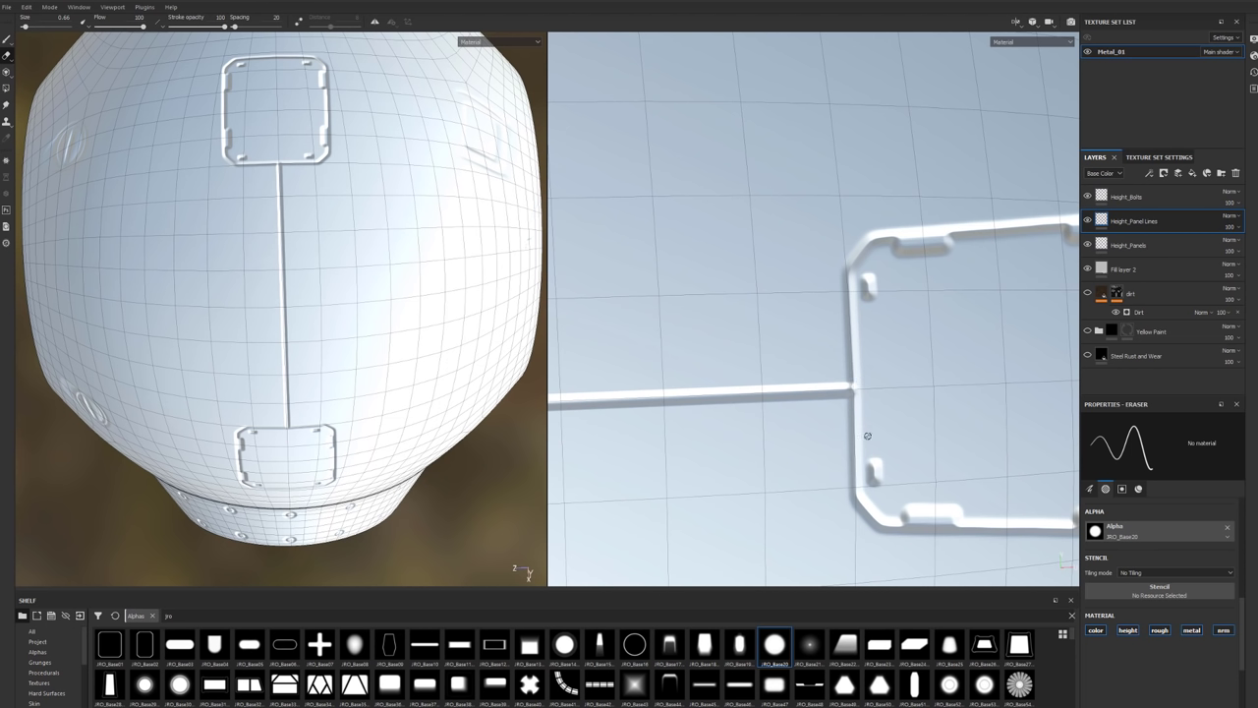
pyautogui.keyDown('alt'); pyautogui.moveTo(867, 436); pyautogui.dragTo(909, 407); pyautogui.keyUp('alt')
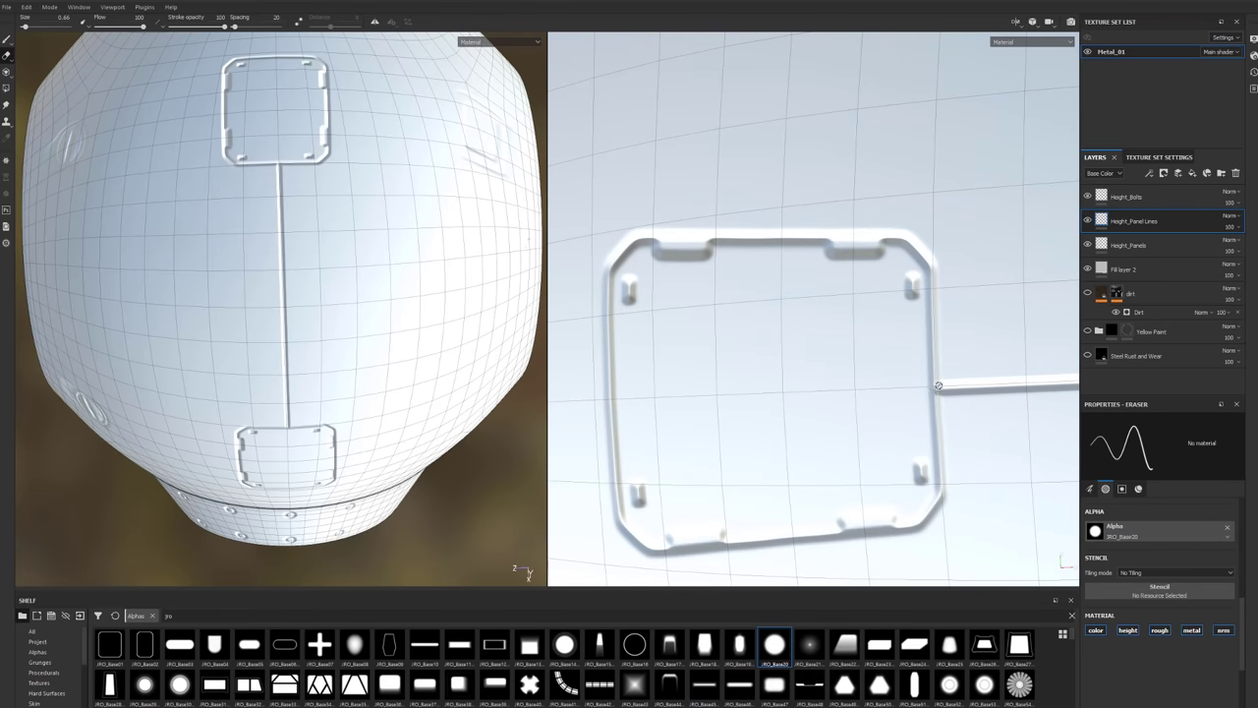
pyautogui.scroll(-5, 981, 368)
pyautogui.scroll(3, 836, 396)
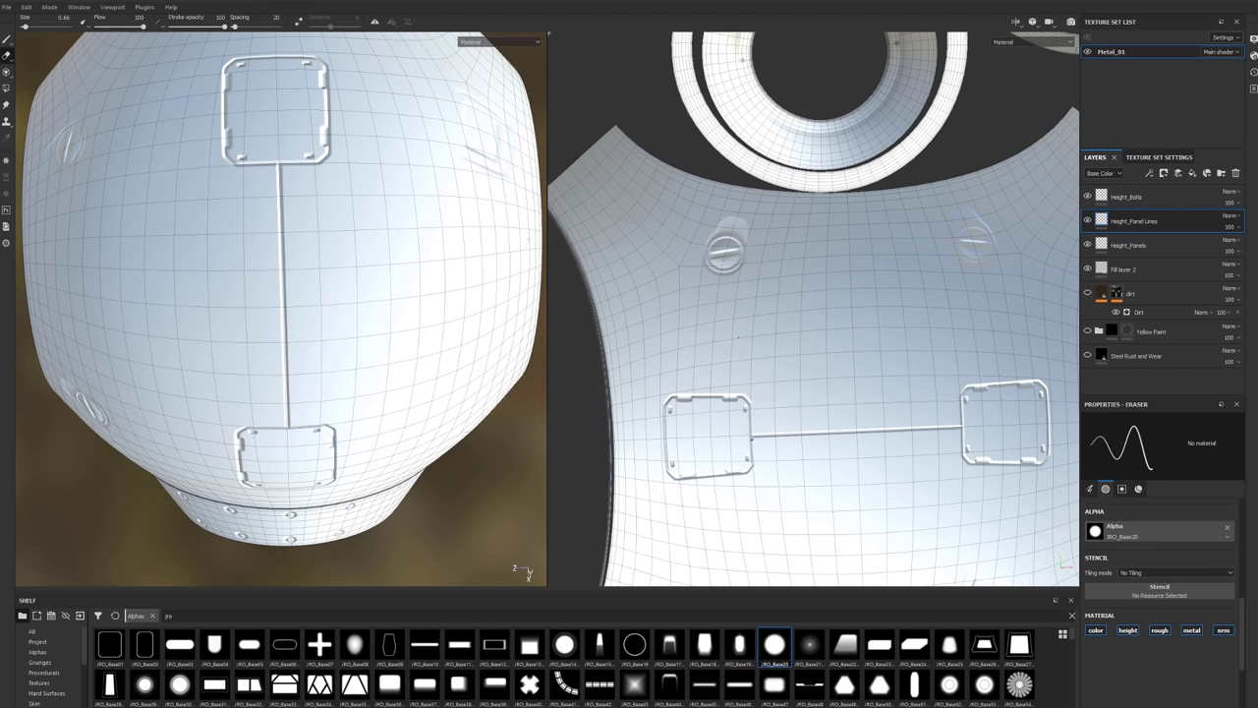
pyautogui.keyDown('alt'); pyautogui.moveTo(243, 396); pyautogui.dragTo(335, 186); pyautogui.keyUp('alt')
# Return to painting at size 1.27 with the Brush size, spacing and angle settings visible.
pyautogui.press('1')
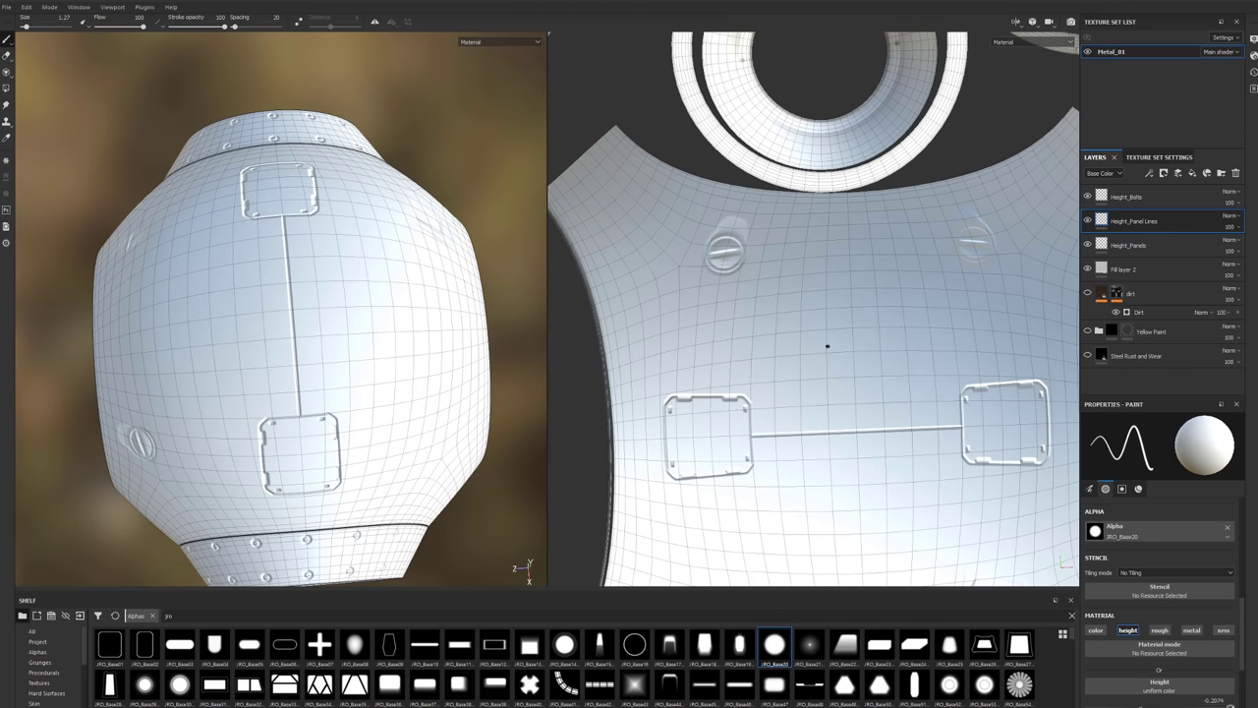
pyautogui.scroll(2, 1163, 626)
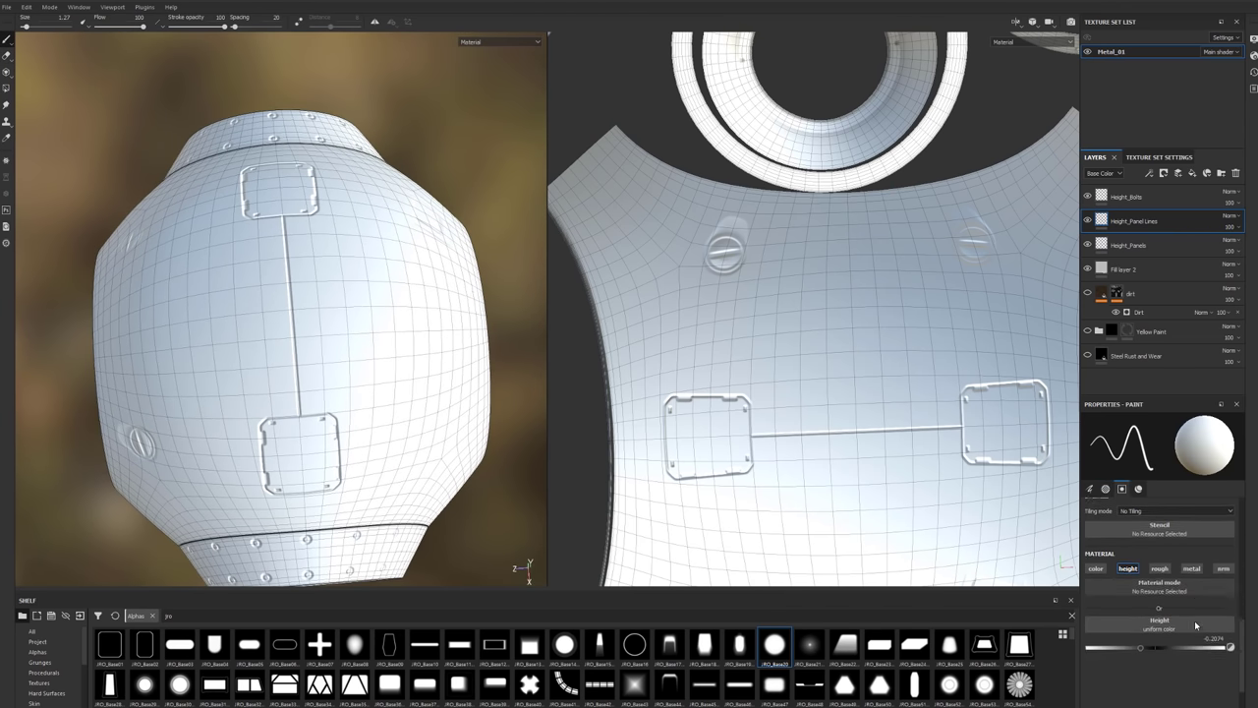
pyautogui.scroll(3, 1163, 626)
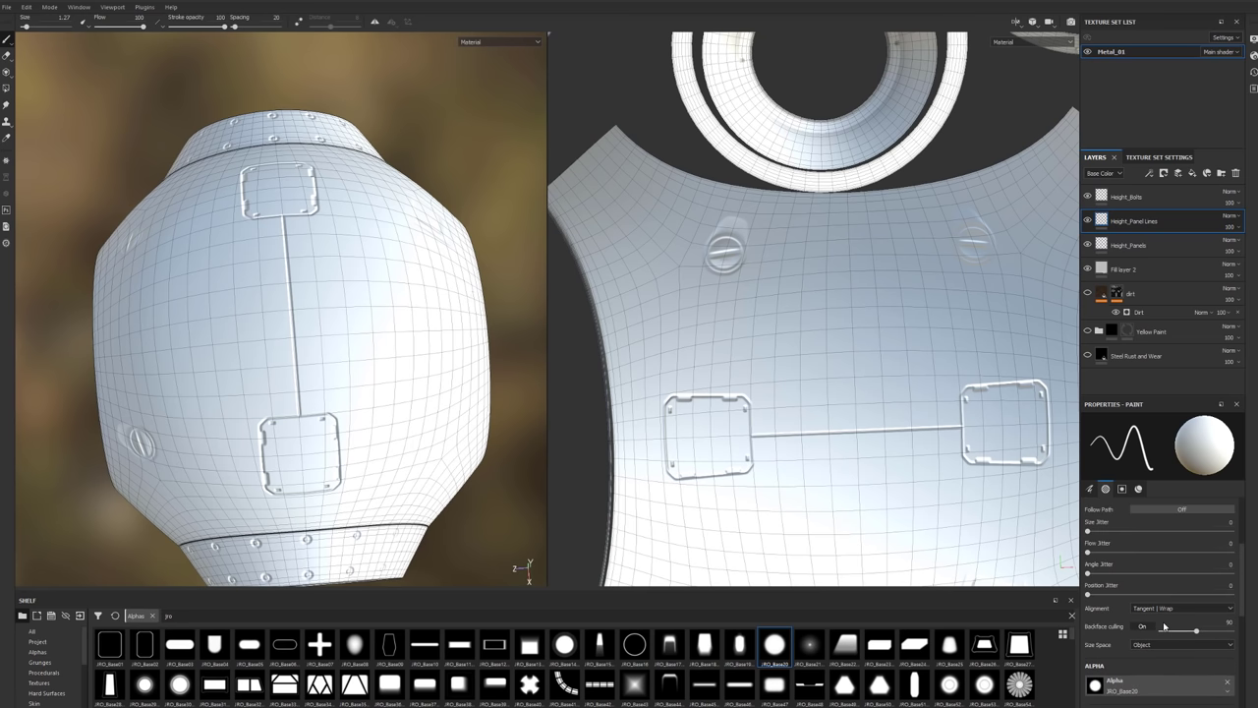
pyautogui.scroll(3, 1148, 597)
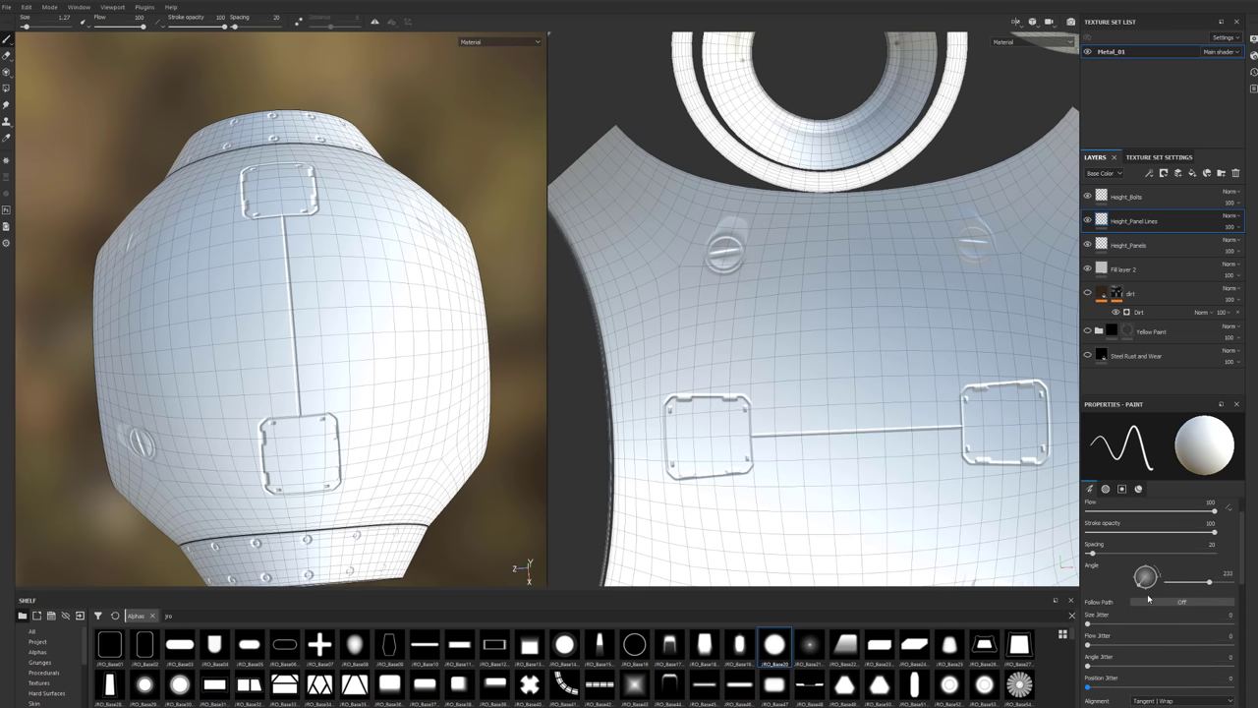
pyautogui.scroll(1, 1120, 607)
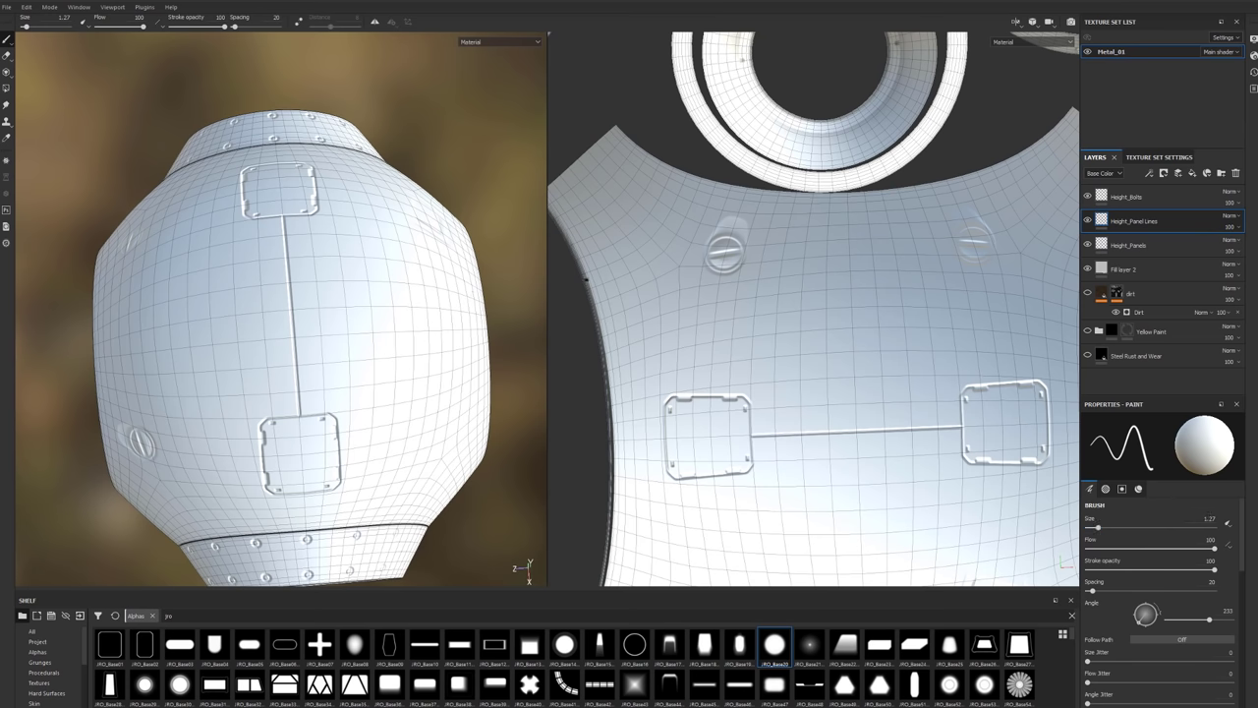
pyautogui.keyDown('alt'); pyautogui.moveTo(490, 315); pyautogui.dragTo(241, 492); pyautogui.keyUp('alt')
# Frame the whole UV layout and turn on mirror symmetry.
pyautogui.keyDown('alt'); pyautogui.moveTo(290, 404); pyautogui.dragTo(314, 413); pyautogui.keyUp('alt')
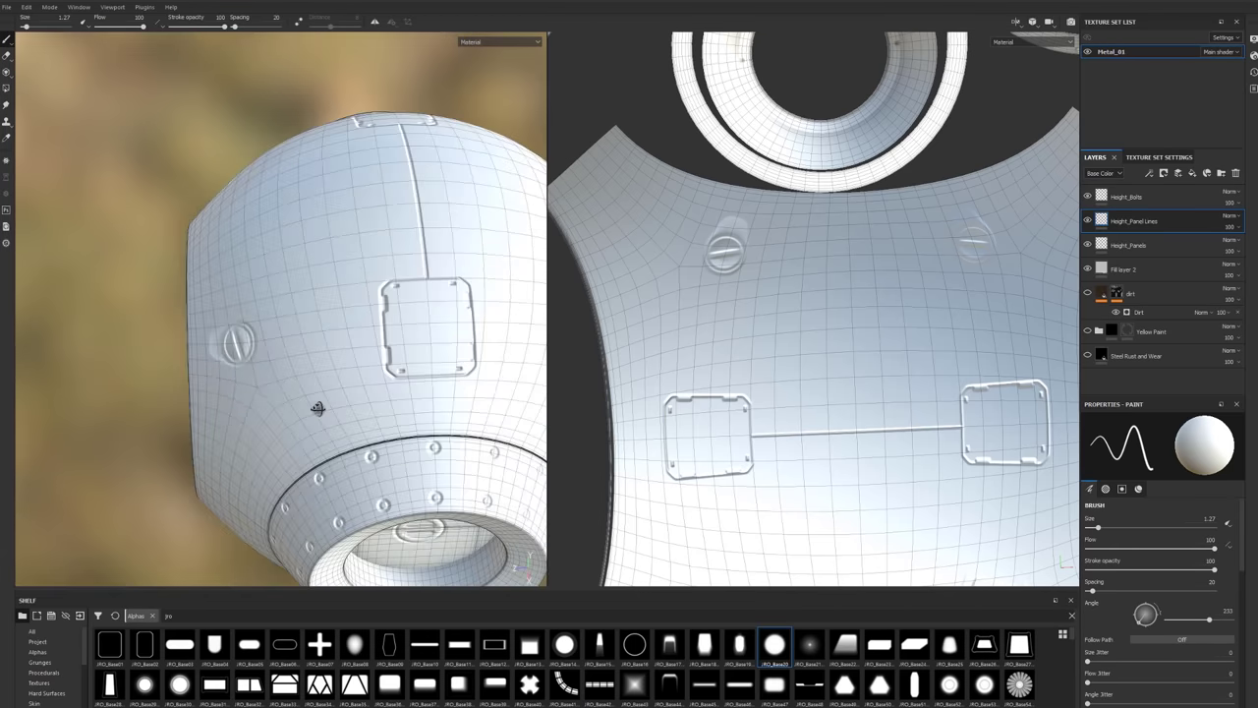
pyautogui.scroll(-3, 315, 413)
pyautogui.scroll(5, 449, 413)
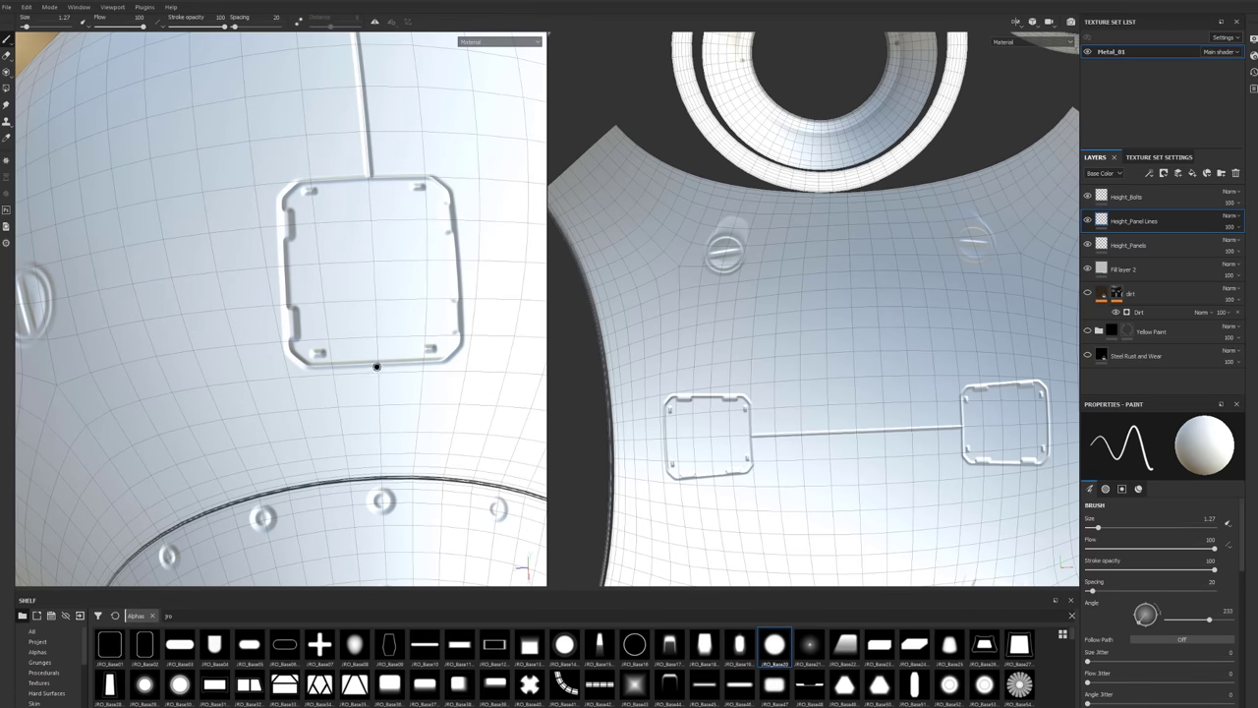
pyautogui.scroll(-3, 769, 486)
pyautogui.scroll(6, 679, 477)
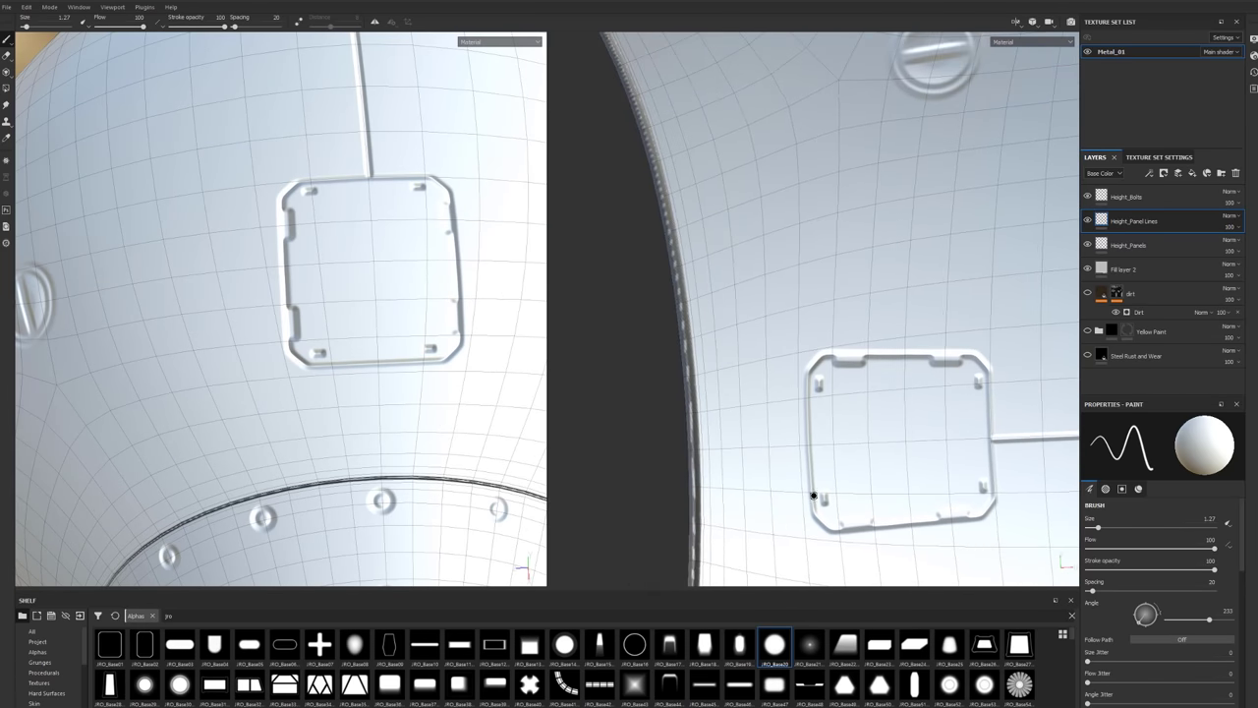
pyautogui.press('f')
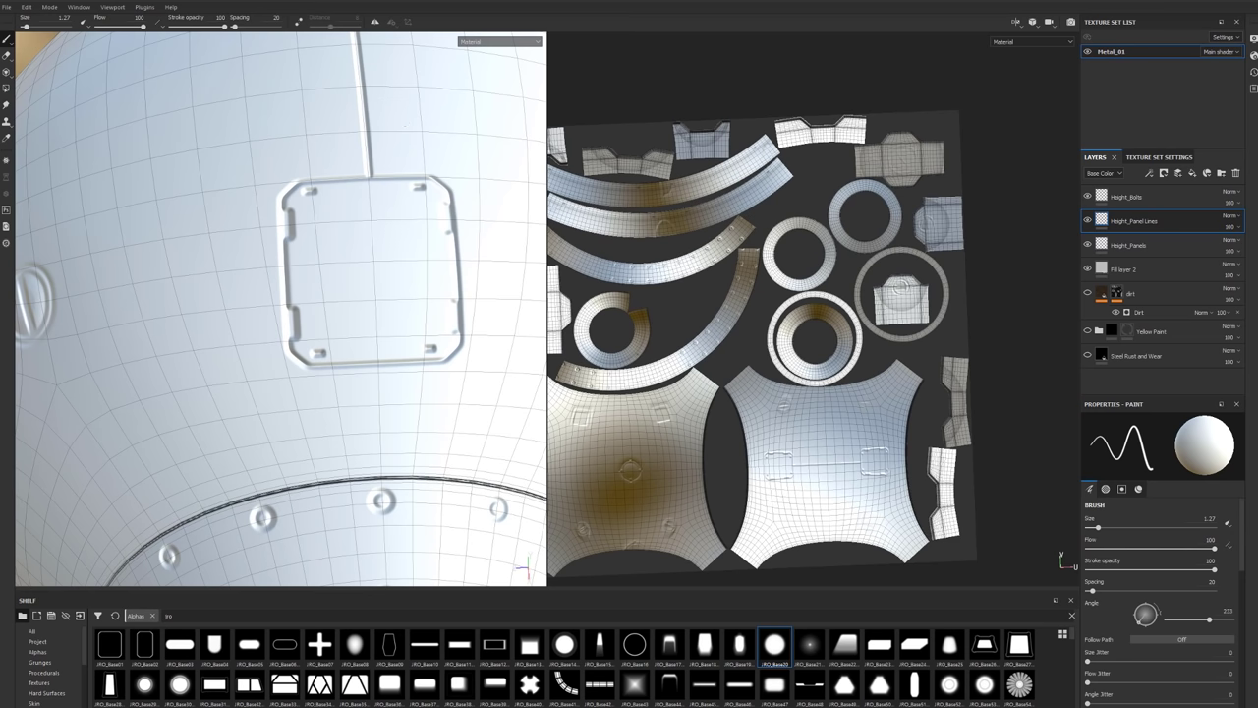
pyautogui.click(373, 21)
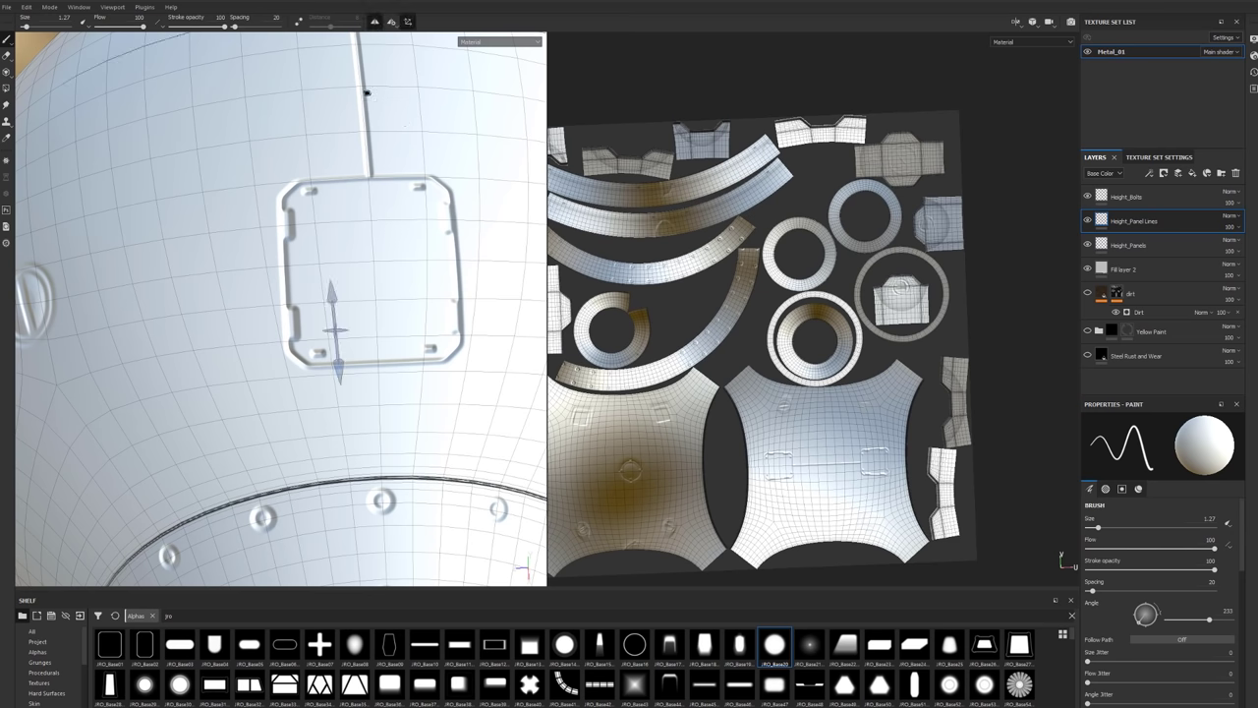
# Paint a straight raised line from the square panel's other side to the island edge.
pyautogui.scroll(2, 317, 272)
pyautogui.scroll(-8, 297, 315)
pyautogui.keyDown('alt'); pyautogui.moveTo(312, 285); pyautogui.dragTo(366, 247); pyautogui.keyUp('alt')
pyautogui.scroll(-5, 757, 413)
pyautogui.scroll(5, 744, 482)
pyautogui.scroll(6, 744, 482)
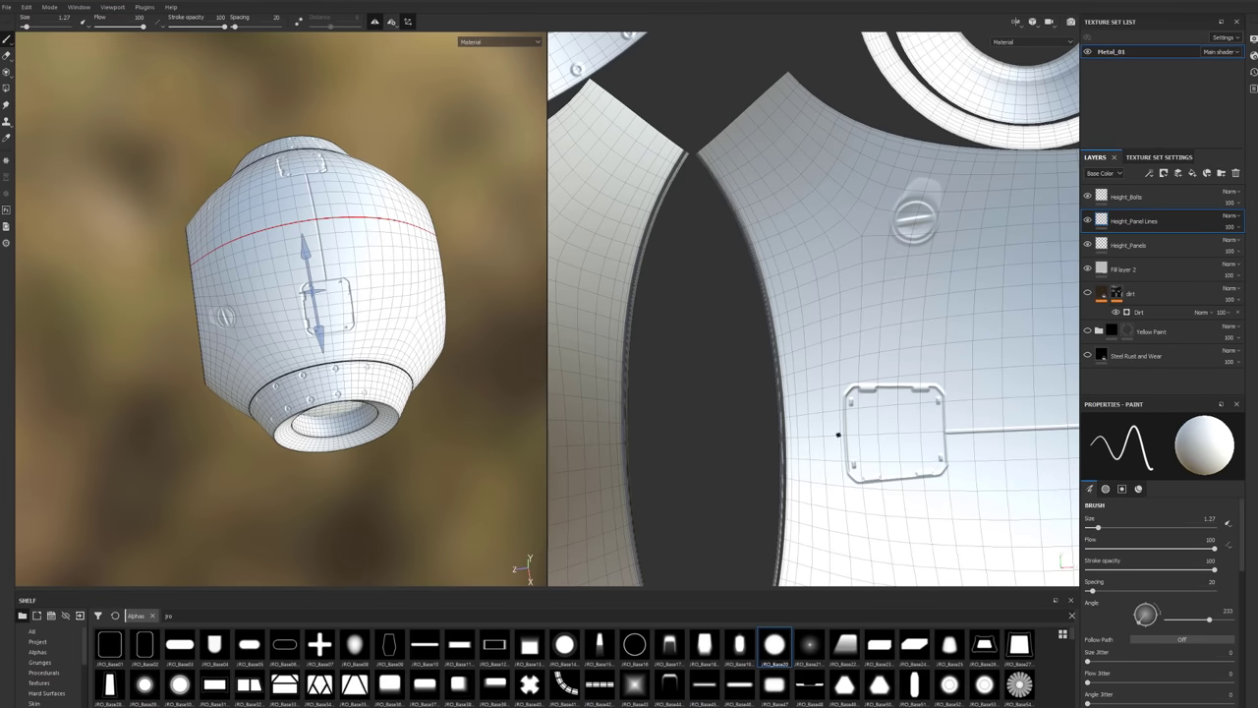
pyautogui.scroll(4, 838, 441)
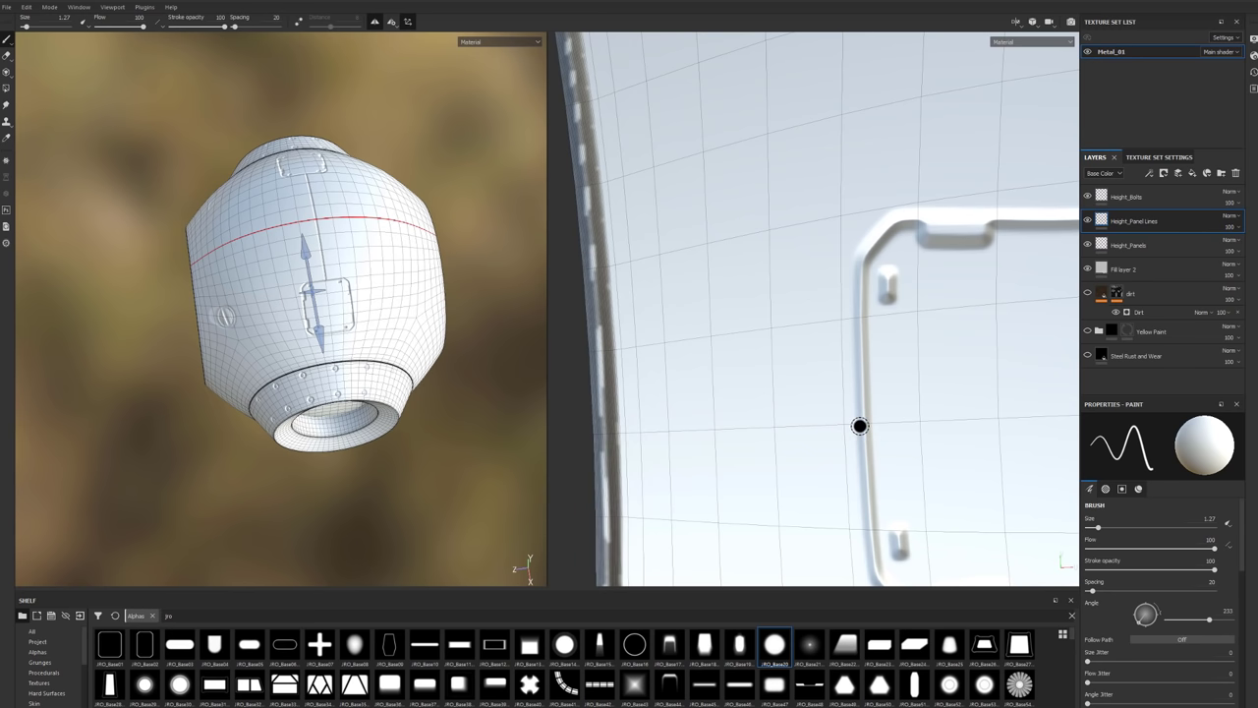
pyautogui.keyDown('shift'); pyautogui.click(594, 433); pyautogui.keyUp('shift')
pyautogui.scroll(-3, 865, 432)
pyautogui.moveTo(865, 433)
pyautogui.mouseDown(button='middle')
pyautogui.moveTo(733, 481)
pyautogui.moveTo(686, 452)
pyautogui.moveTo(884, 436)
pyautogui.mouseUp(button='middle')
pyautogui.keyDown('alt'); pyautogui.moveTo(280, 345); pyautogui.dragTo(520, 568); pyautogui.keyUp('alt')
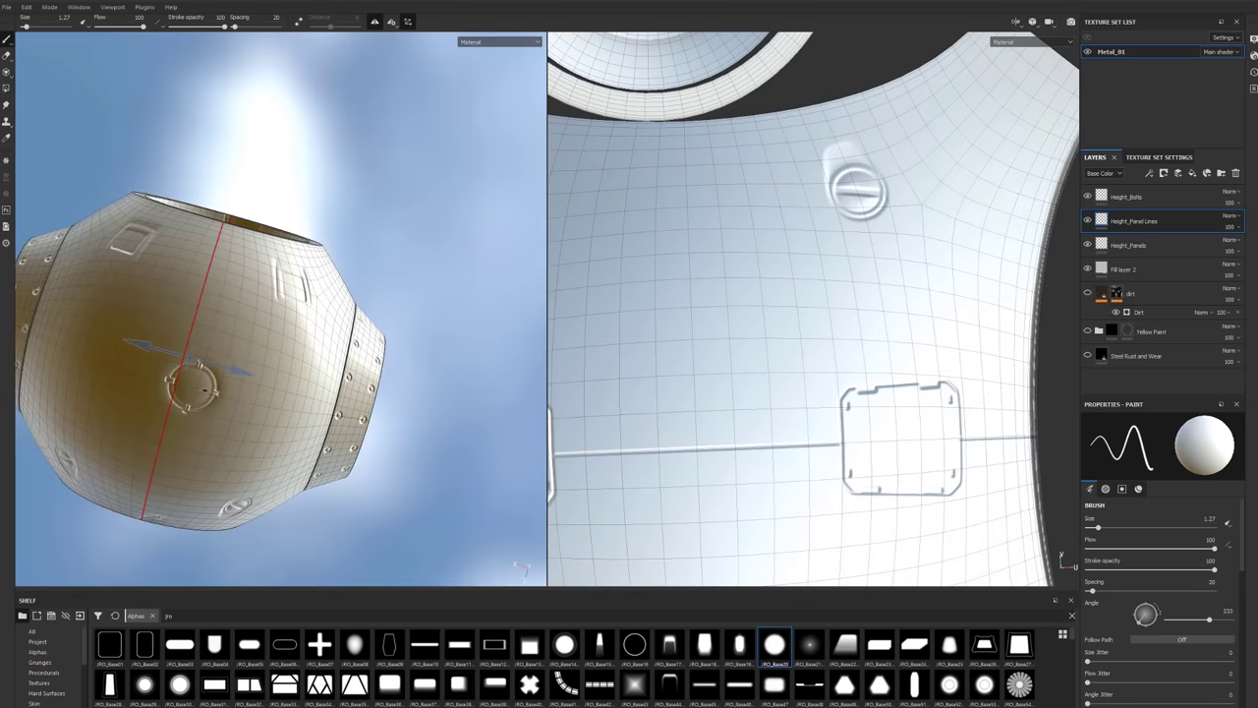
# On Height_Panel Lines, paint a straight horizontal raised line across the sphere through the circular hatch.
pyautogui.scroll(5, 257, 369)
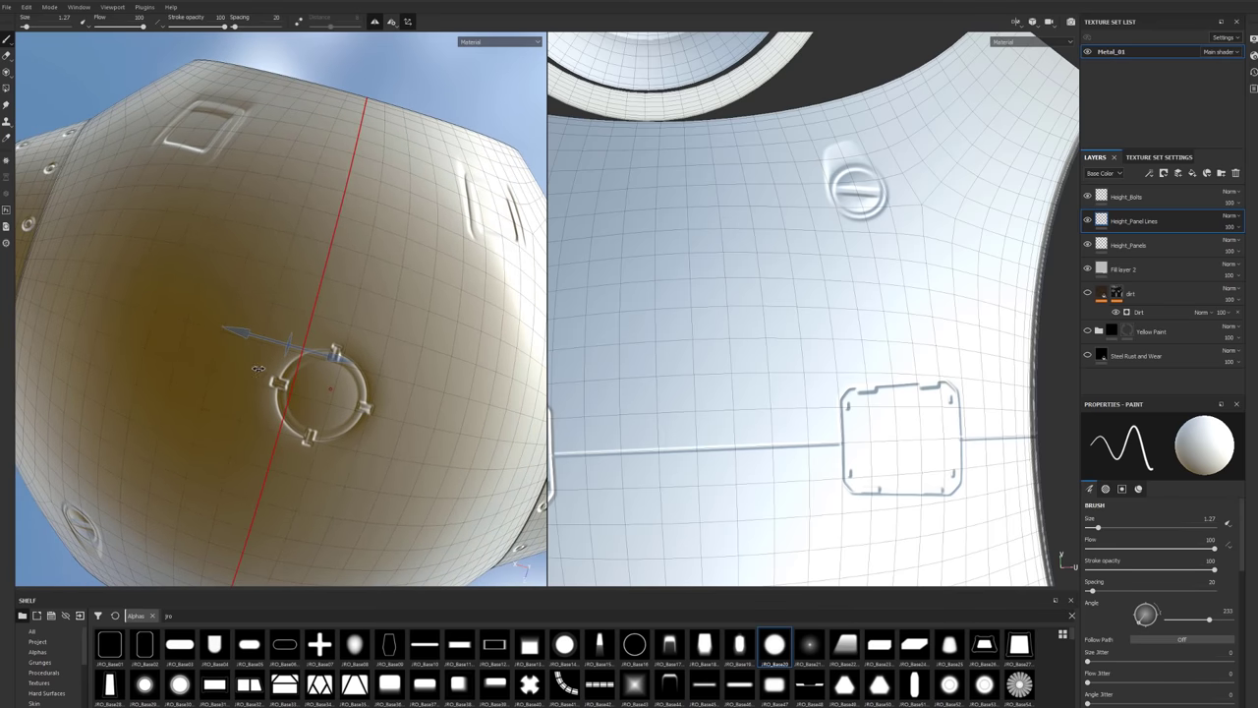
pyautogui.keyDown('alt'); pyautogui.moveTo(257, 368); pyautogui.dragTo(312, 384); pyautogui.keyUp('alt')
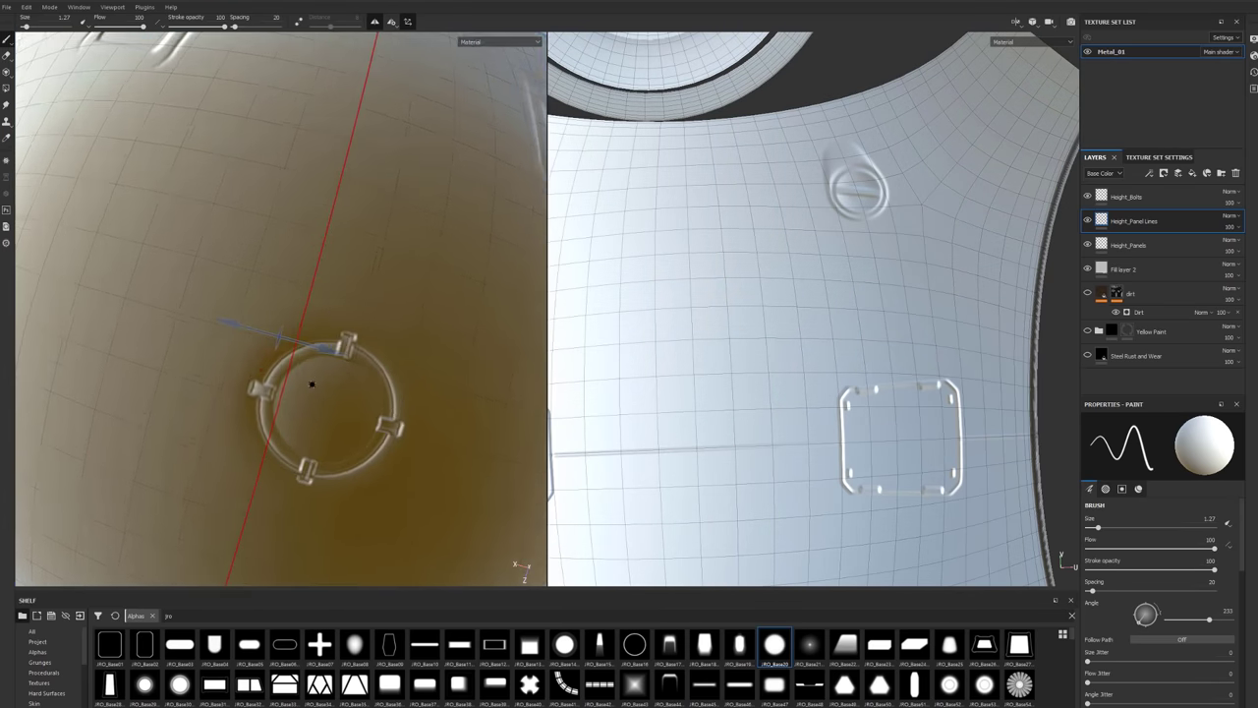
pyautogui.scroll(-5, 311, 383)
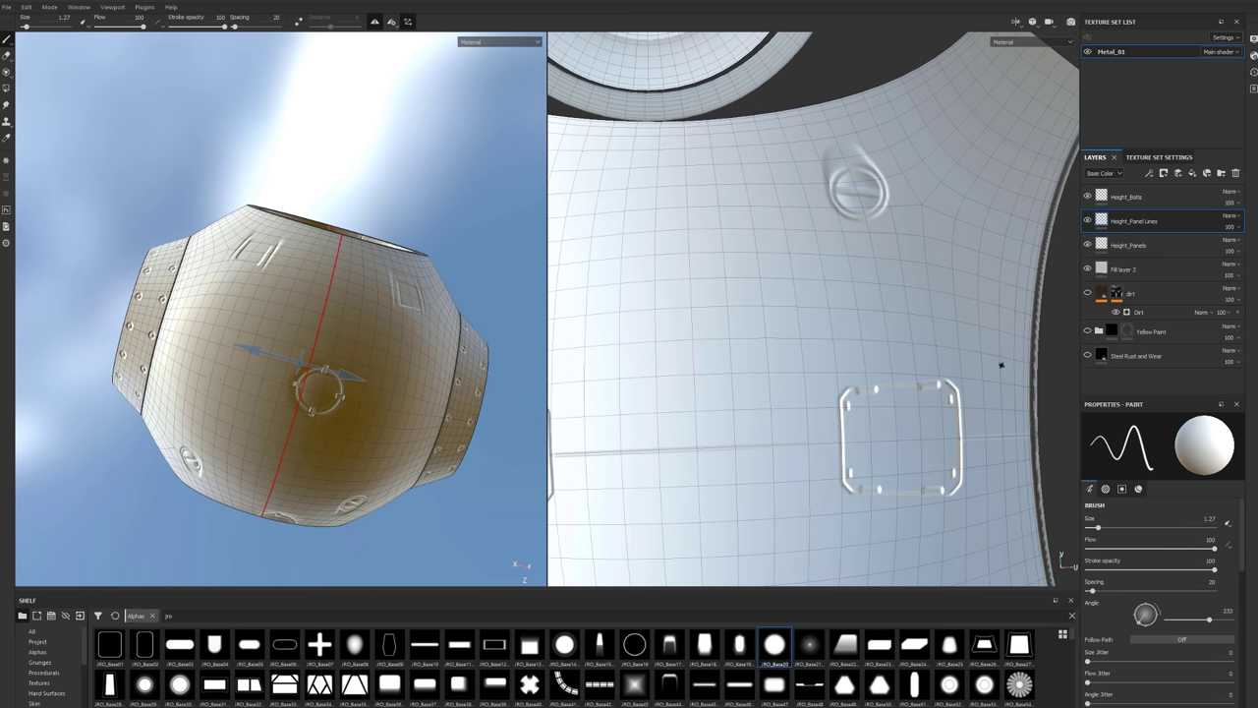
pyautogui.scroll(-10, 1001, 365)
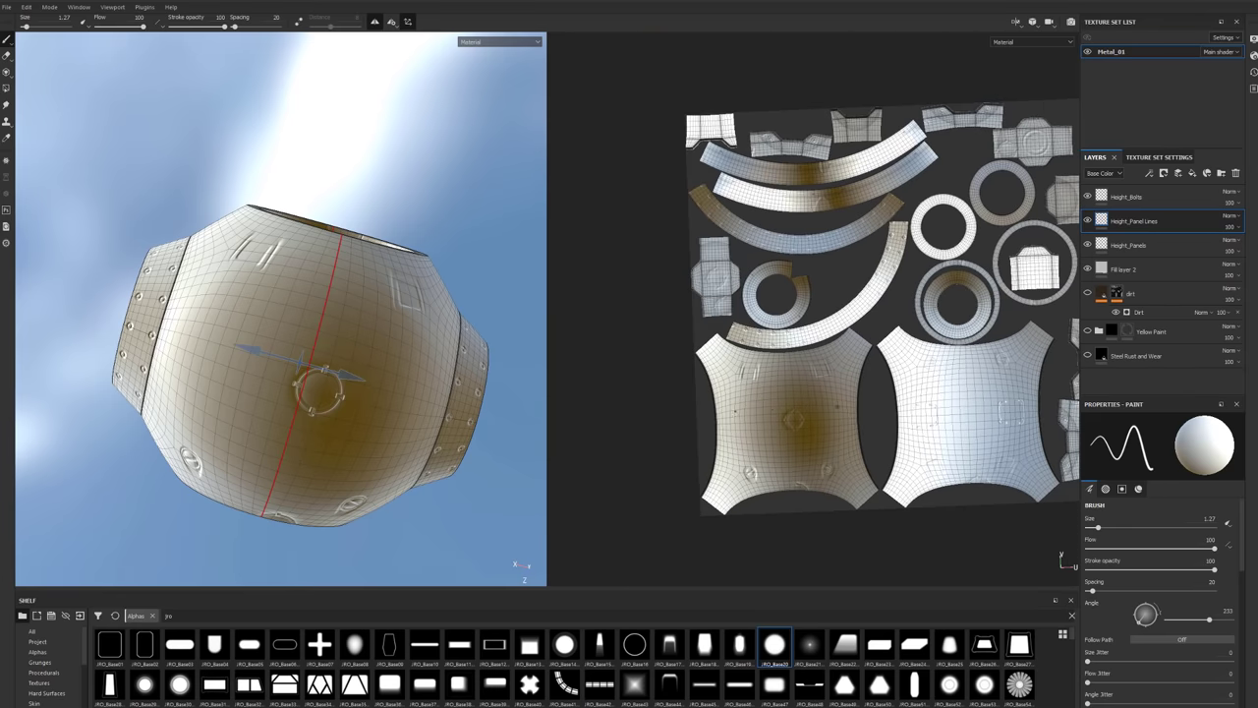
pyautogui.scroll(8, 698, 305)
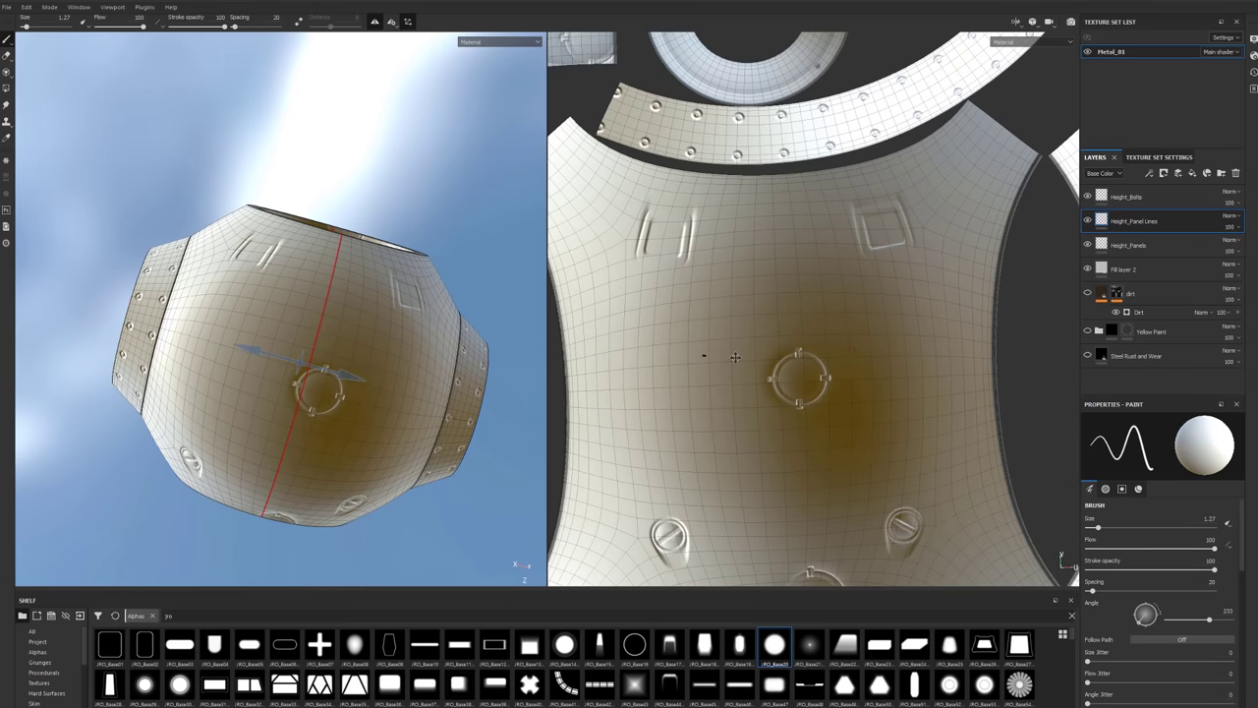
pyautogui.moveTo(736, 357); pyautogui.dragTo(822, 357, button='middle')
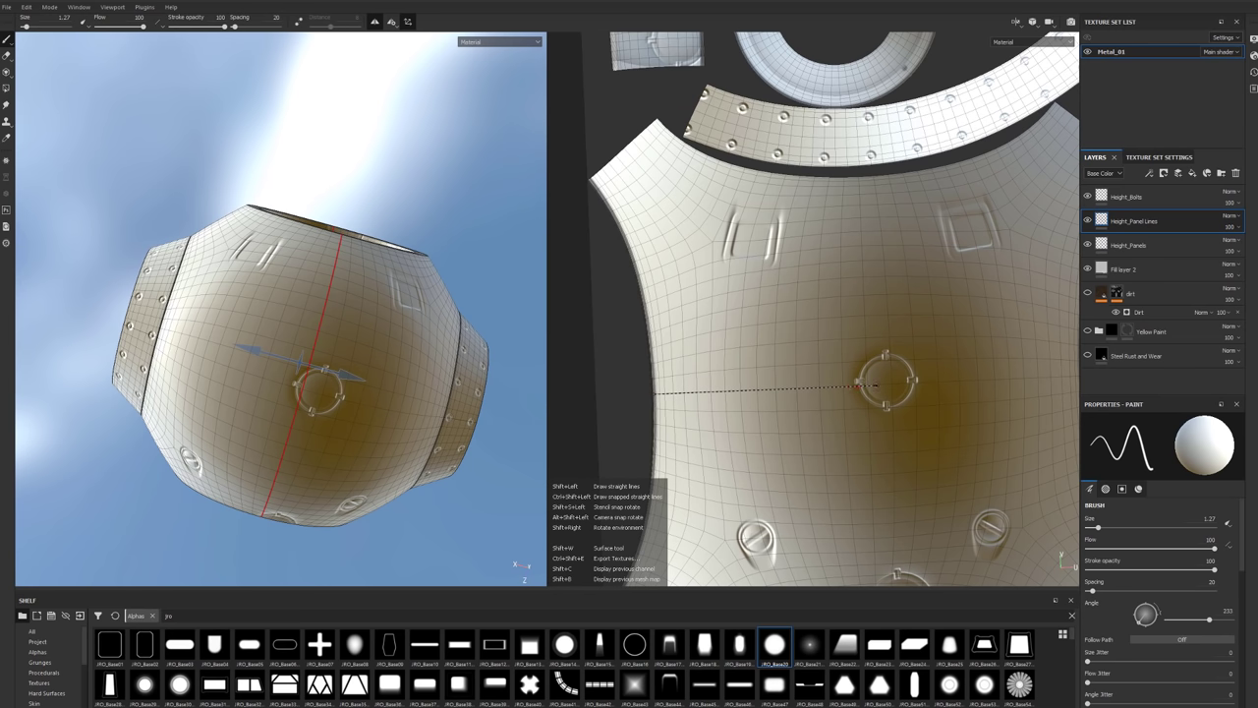
pyautogui.keyDown('shift'); pyautogui.click(886, 381); pyautogui.keyUp('shift')
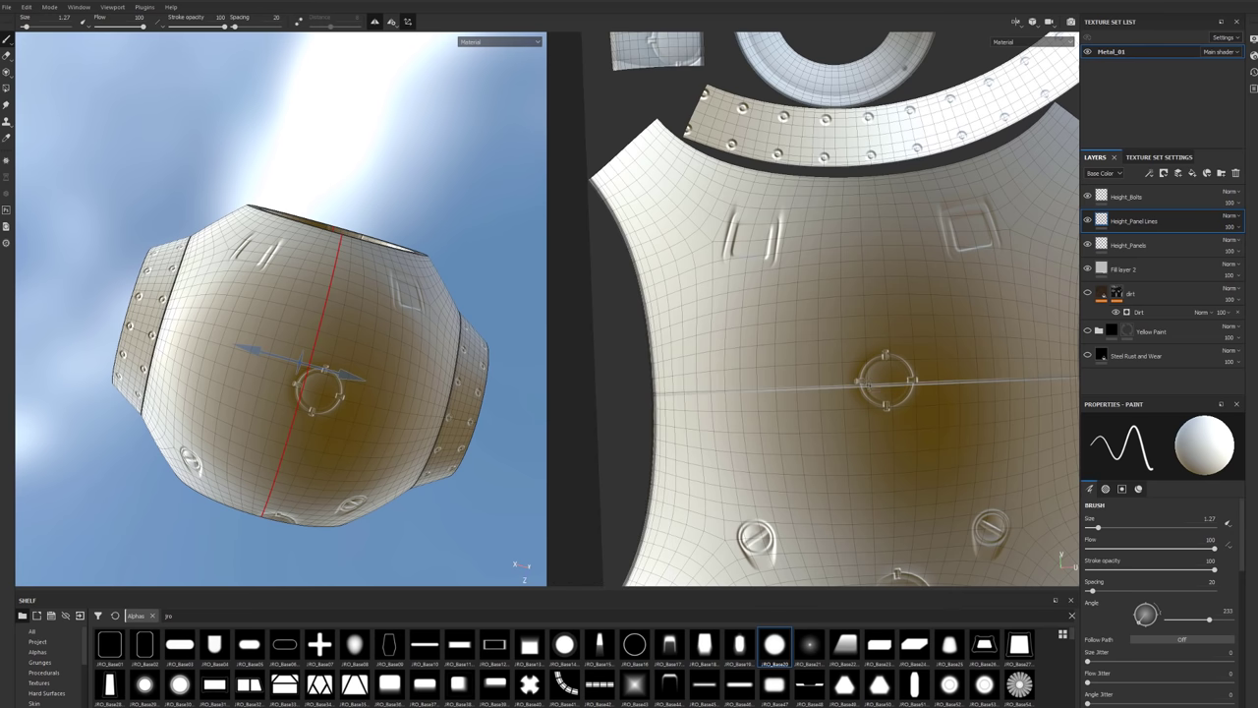
pyautogui.scroll(-4, 720, 439)
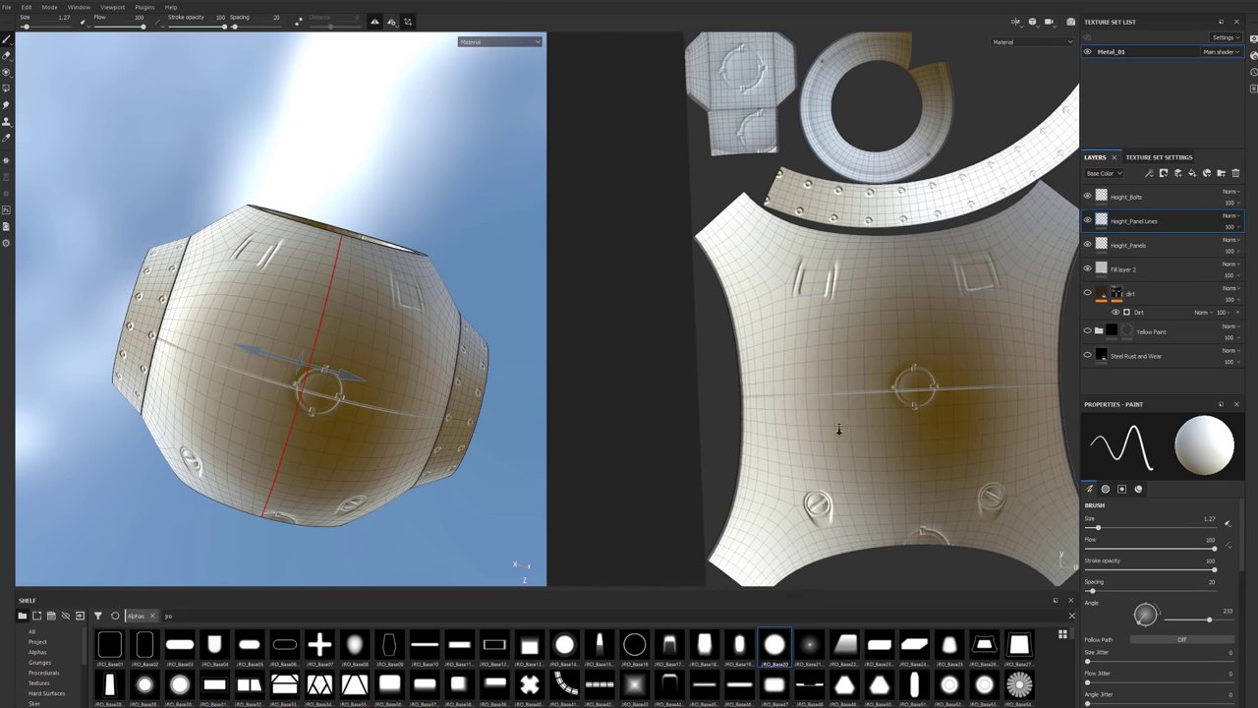
pyautogui.keyDown('alt'); pyautogui.moveTo(835, 432); pyautogui.dragTo(852, 415); pyautogui.keyUp('alt')
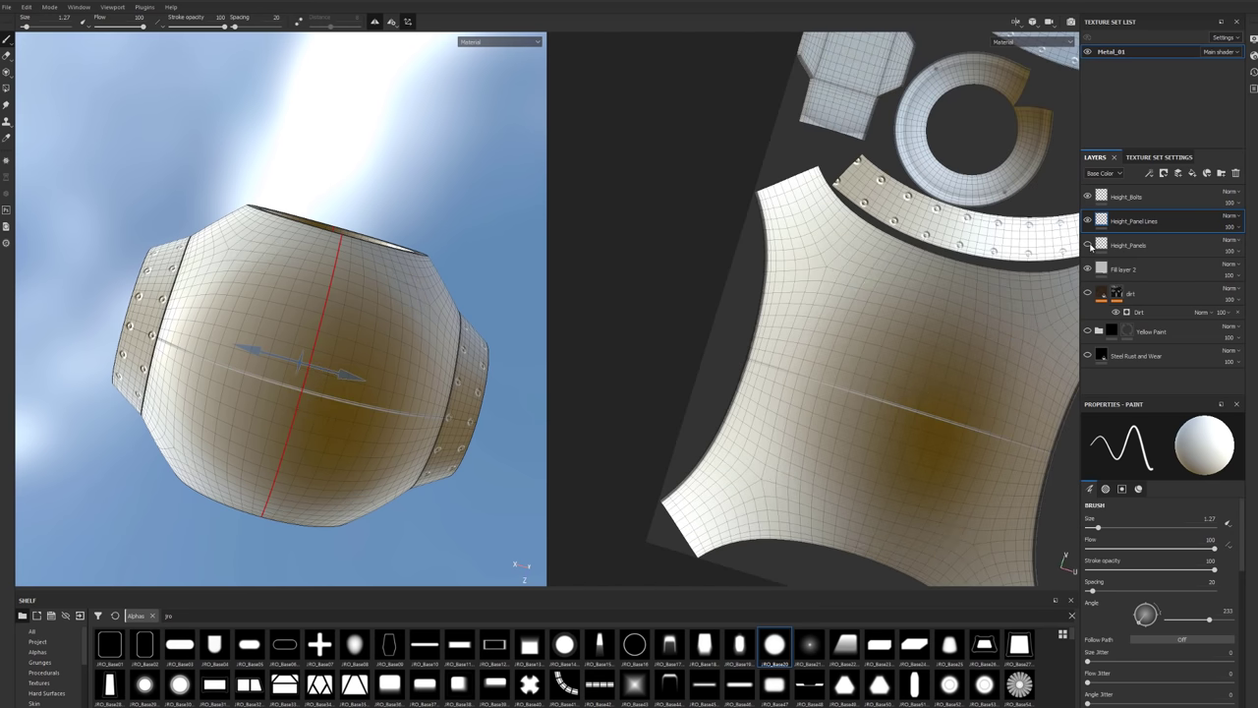
# Select the Height_Panels layer, switch to an enlarged eraser and turn the sphere to face the opening.
pyautogui.click(1140, 249)
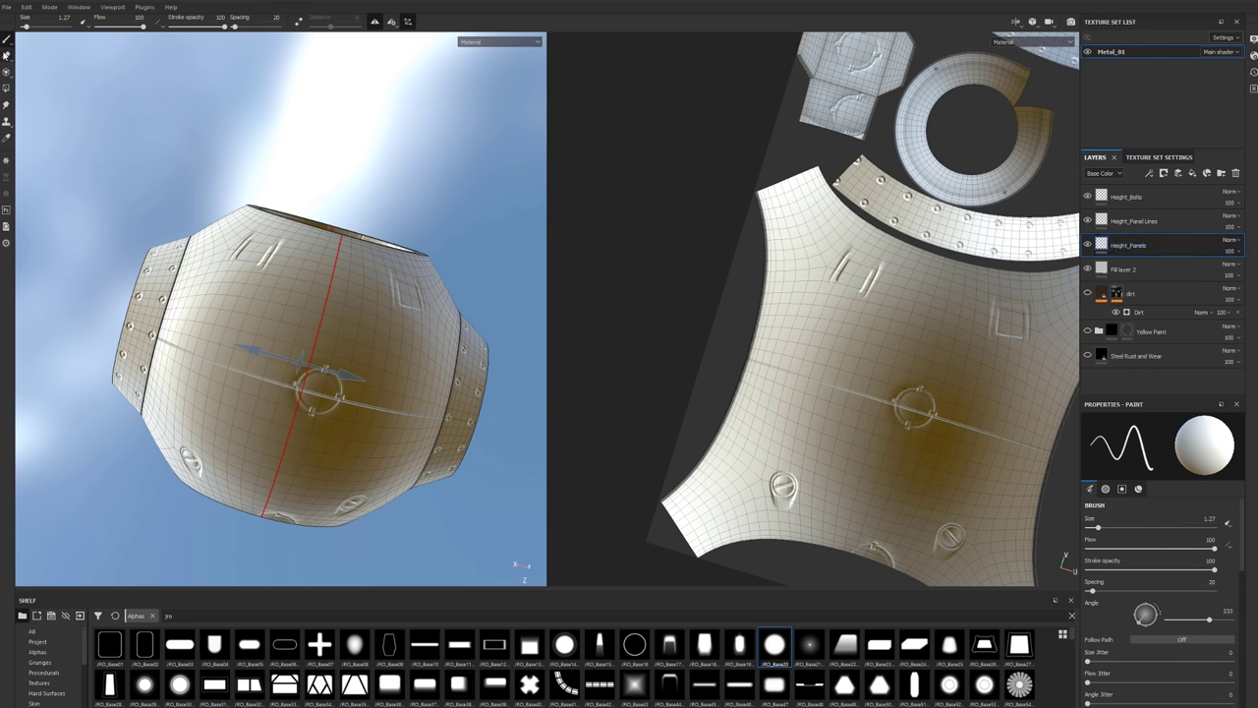
pyautogui.click(7, 56)
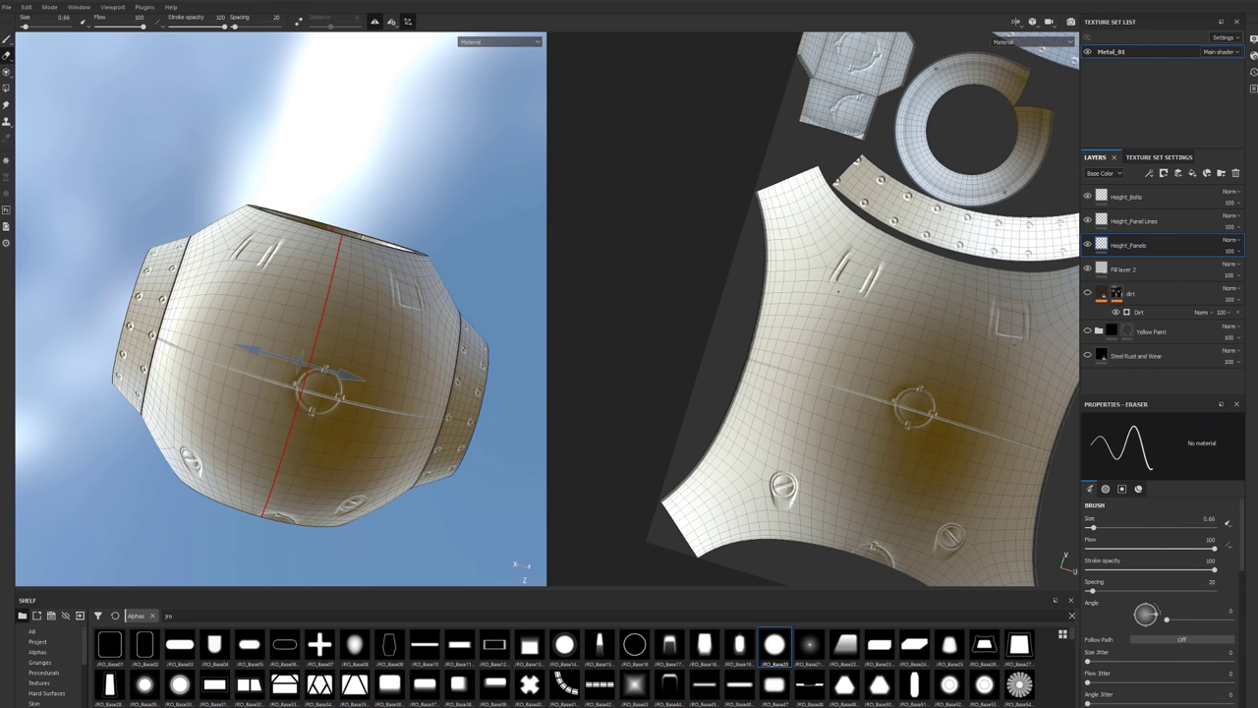
pyautogui.press(']')
pyautogui.press(']')
pyautogui.press(']')
pyautogui.press(']')
pyautogui.press(']')
pyautogui.press(']')
pyautogui.press(']')
pyautogui.press(']')
pyautogui.press(']')
pyautogui.press(']')
pyautogui.press(']')
pyautogui.press(']')
pyautogui.press(']')
pyautogui.press(']')
pyautogui.press(']')
pyautogui.press(']')
pyautogui.press(']')
pyautogui.press(']')
pyautogui.press(']')
pyautogui.press(']')
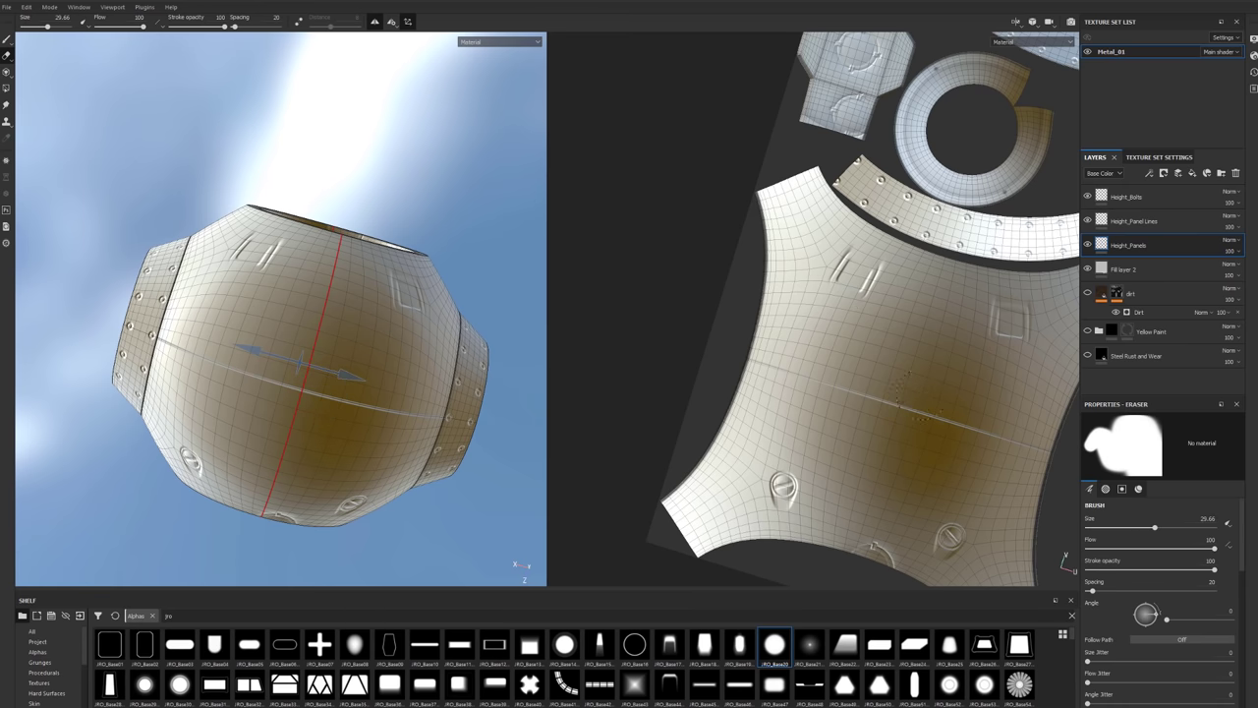
pyautogui.keyDown('alt'); pyautogui.moveTo(501, 333); pyautogui.dragTo(295, 225); pyautogui.keyUp('alt')
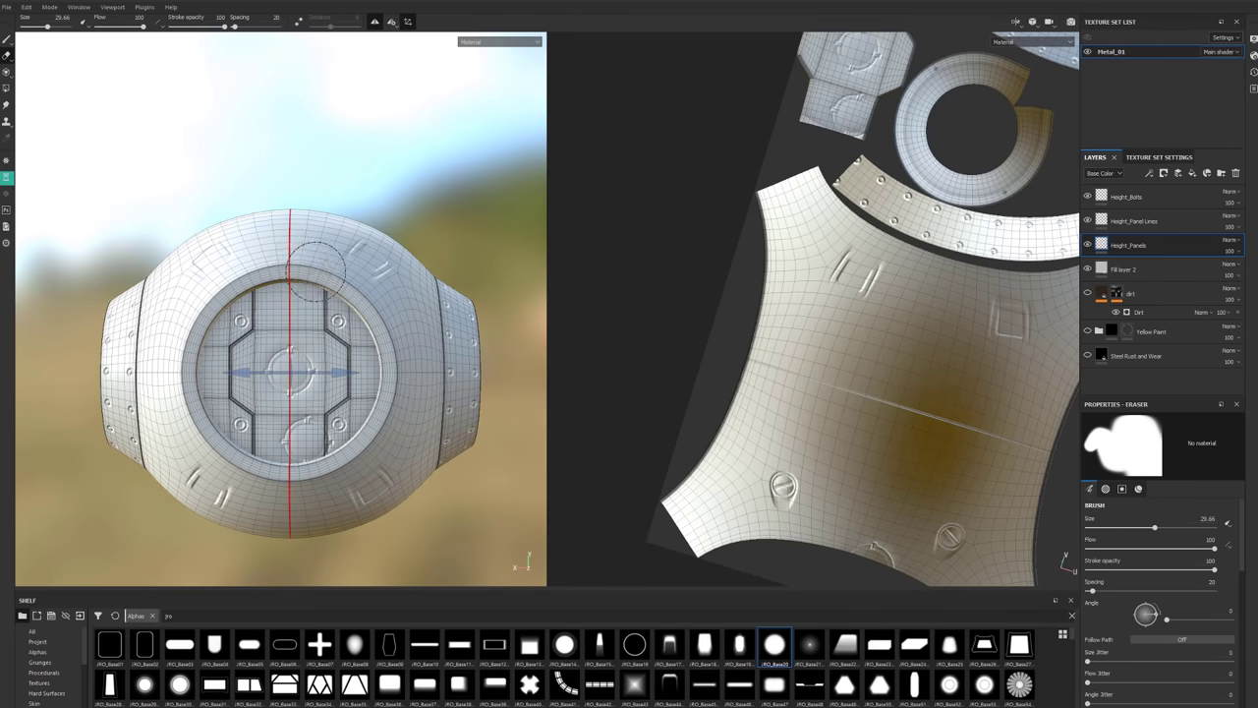
pyautogui.keyDown('alt'); pyautogui.moveTo(314, 268); pyautogui.dragTo(301, 301); pyautogui.keyUp('alt')
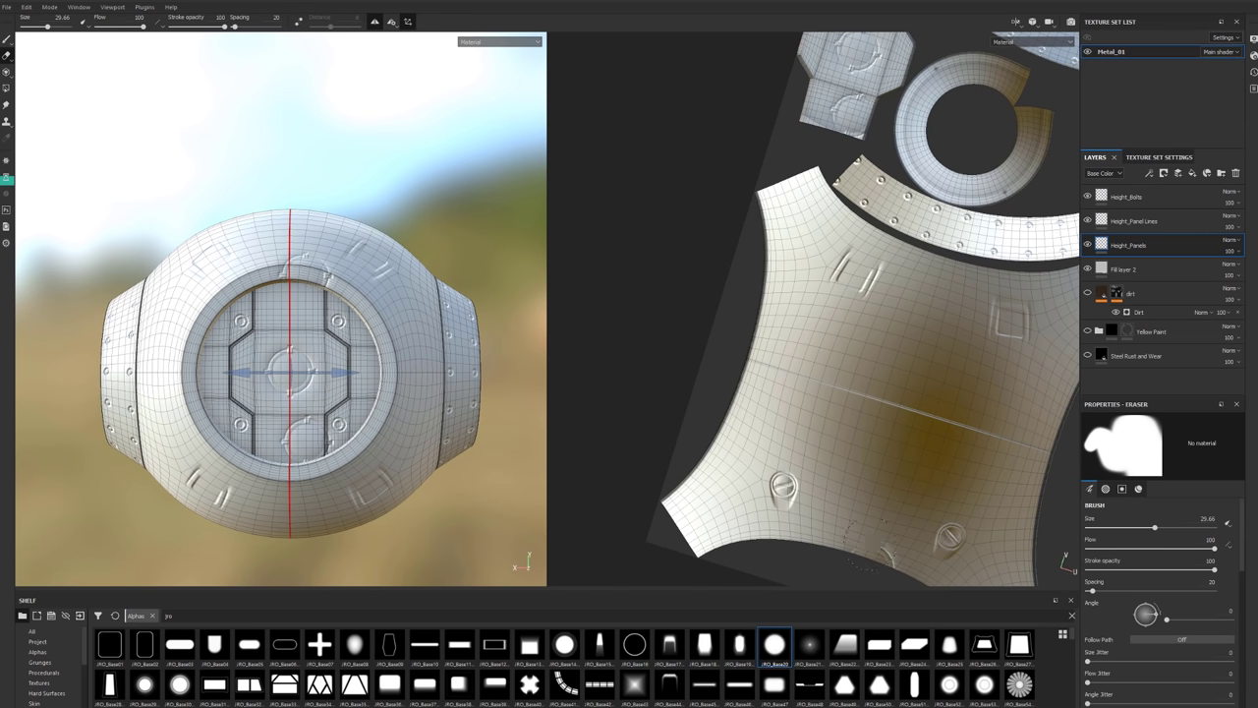
pyautogui.moveTo(410, 205)
pyautogui.keyDown('alt'); pyautogui.mouseDown()
pyautogui.moveTo(315, 260)
pyautogui.moveTo(309, 293)
pyautogui.mouseUp(); pyautogui.keyUp('alt')
pyautogui.scroll(3, 324, 224)
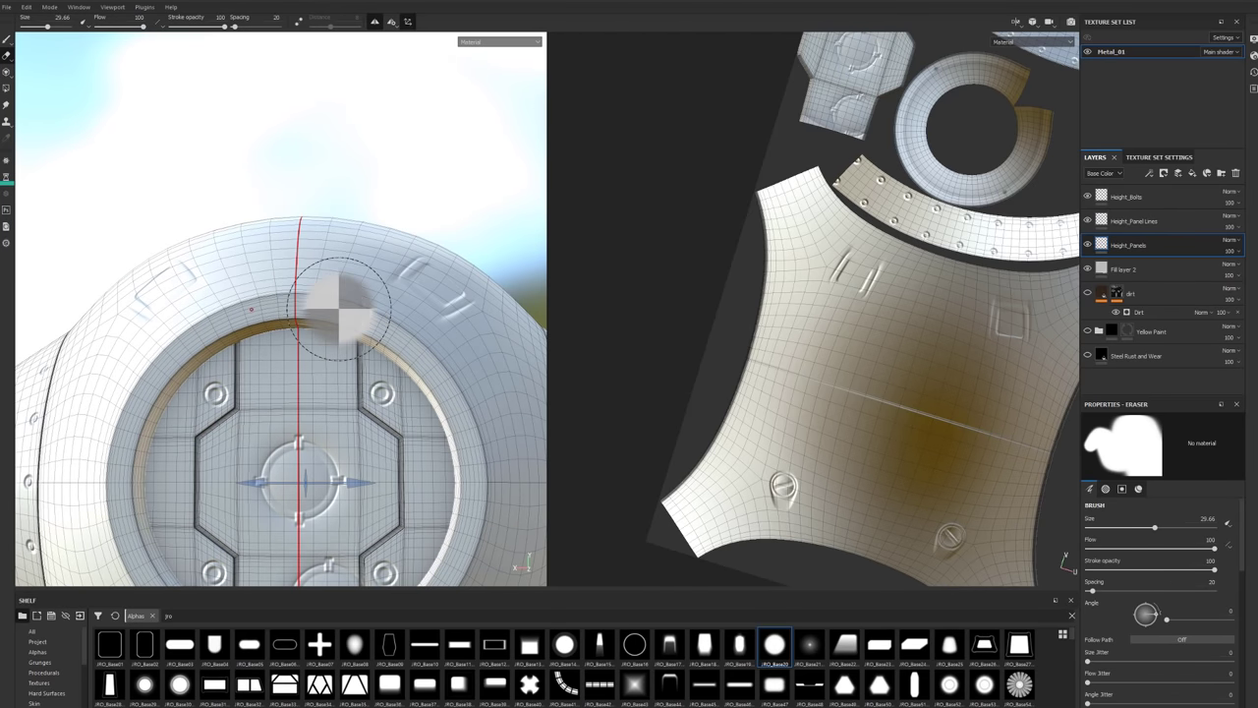
# With a smaller eraser, remove the round stamp at the hatch bottom, then select Height_Bolts.
pyautogui.keyDown('ctrl'); pyautogui.moveTo(339, 308); pyautogui.dragTo(339, 309, button='right'); pyautogui.keyUp('ctrl')
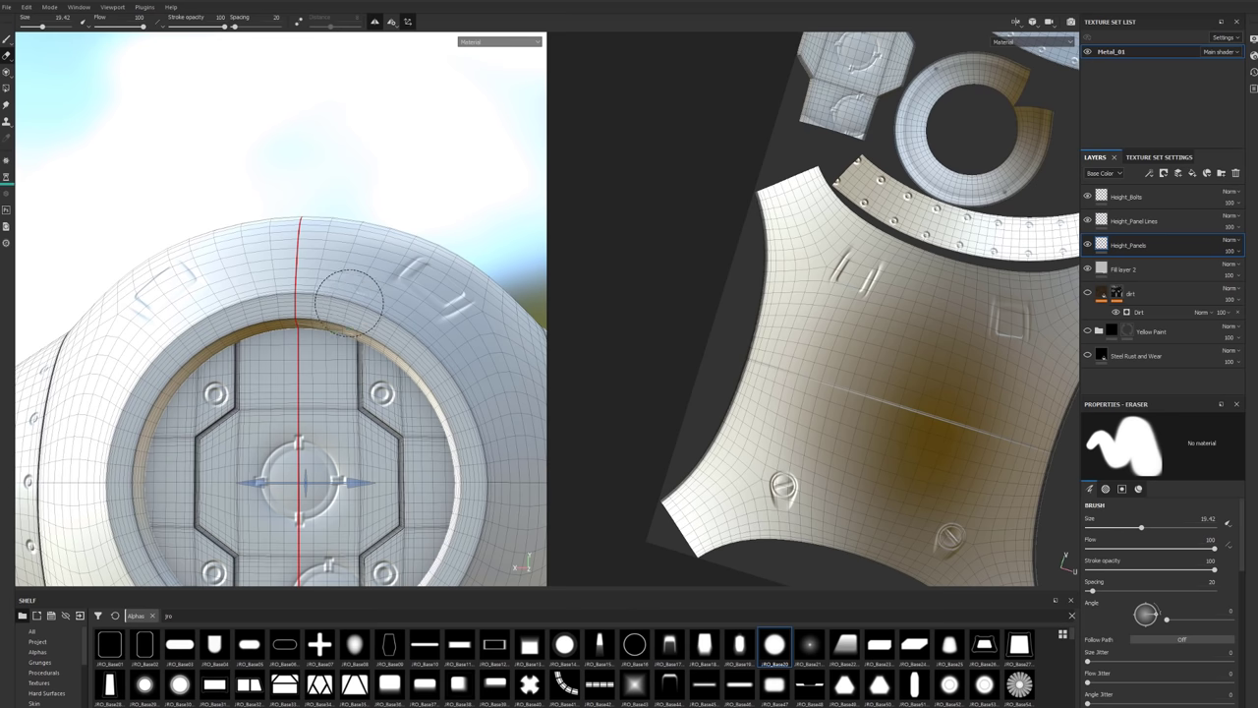
pyautogui.keyDown('alt'); pyautogui.moveTo(349, 303); pyautogui.dragTo(356, 340); pyautogui.keyUp('alt')
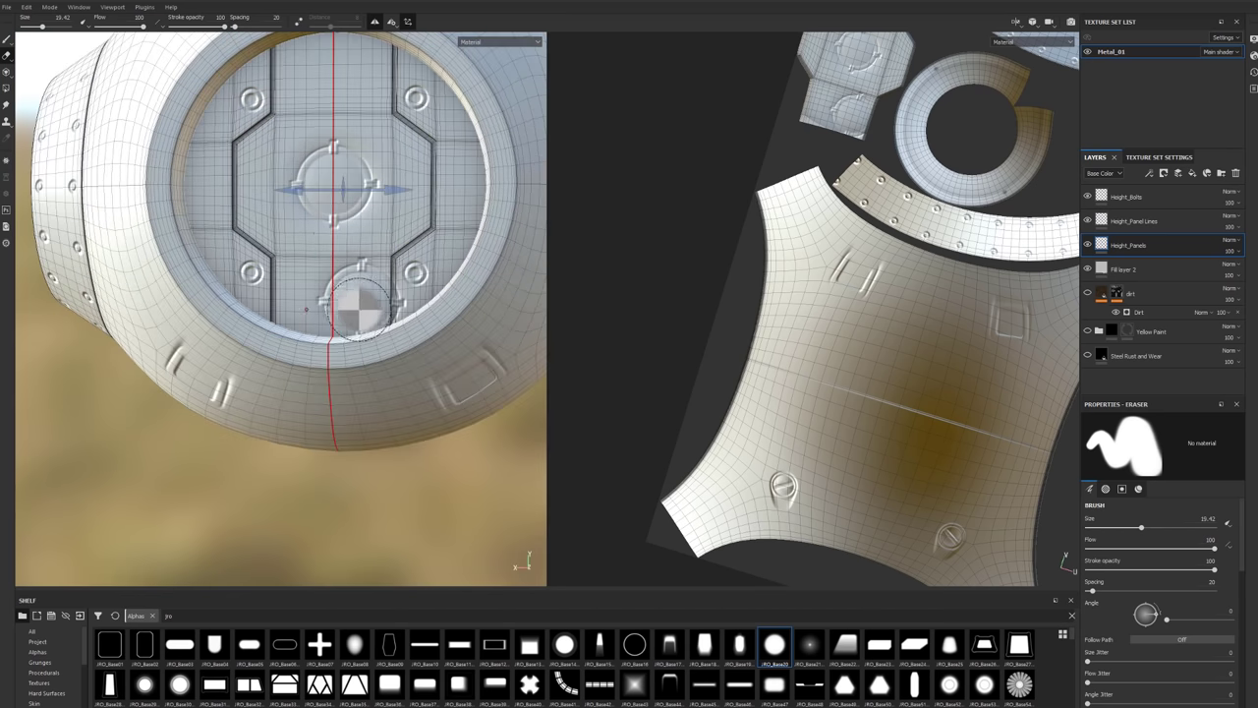
pyautogui.keyDown('ctrl'); pyautogui.moveTo(358, 302); pyautogui.dragTo(354, 300, button='right'); pyautogui.keyUp('ctrl')
pyautogui.moveTo(351, 295)
pyautogui.mouseDown()
pyautogui.moveTo(292, 416)
pyautogui.moveTo(360, 301)
pyautogui.moveTo(254, 370)
pyautogui.mouseUp()
pyautogui.scroll(-3, 253, 371)
pyautogui.keyDown('ctrl'); pyautogui.moveTo(206, 335); pyautogui.dragTo(210, 397, button='right'); pyautogui.keyUp('ctrl')
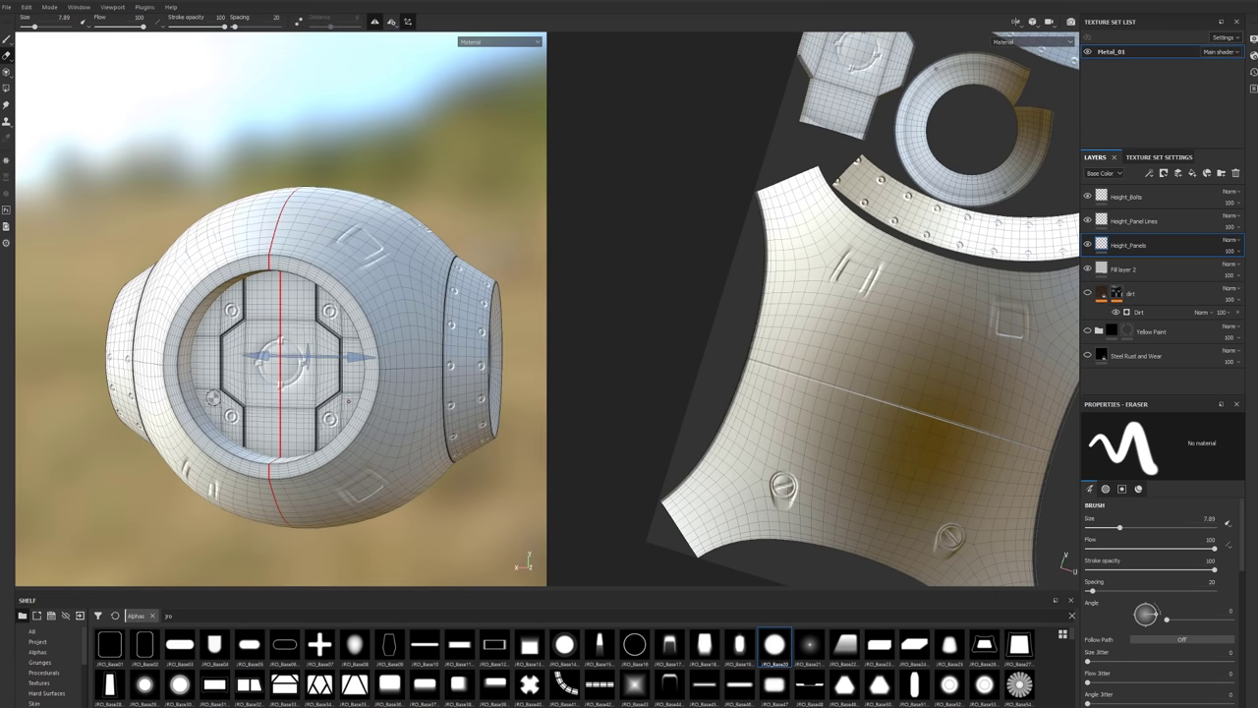
pyautogui.keyDown('alt'); pyautogui.moveTo(213, 397); pyautogui.dragTo(333, 344); pyautogui.keyUp('alt')
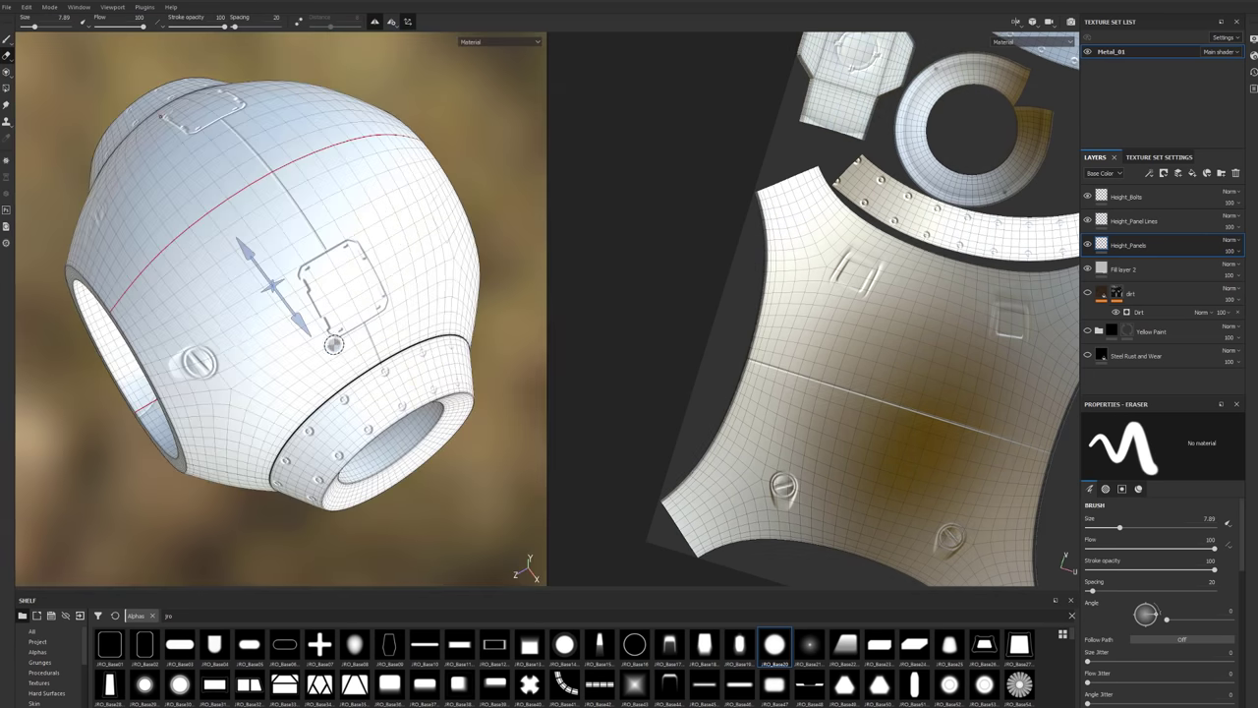
pyautogui.scroll(3, 334, 344)
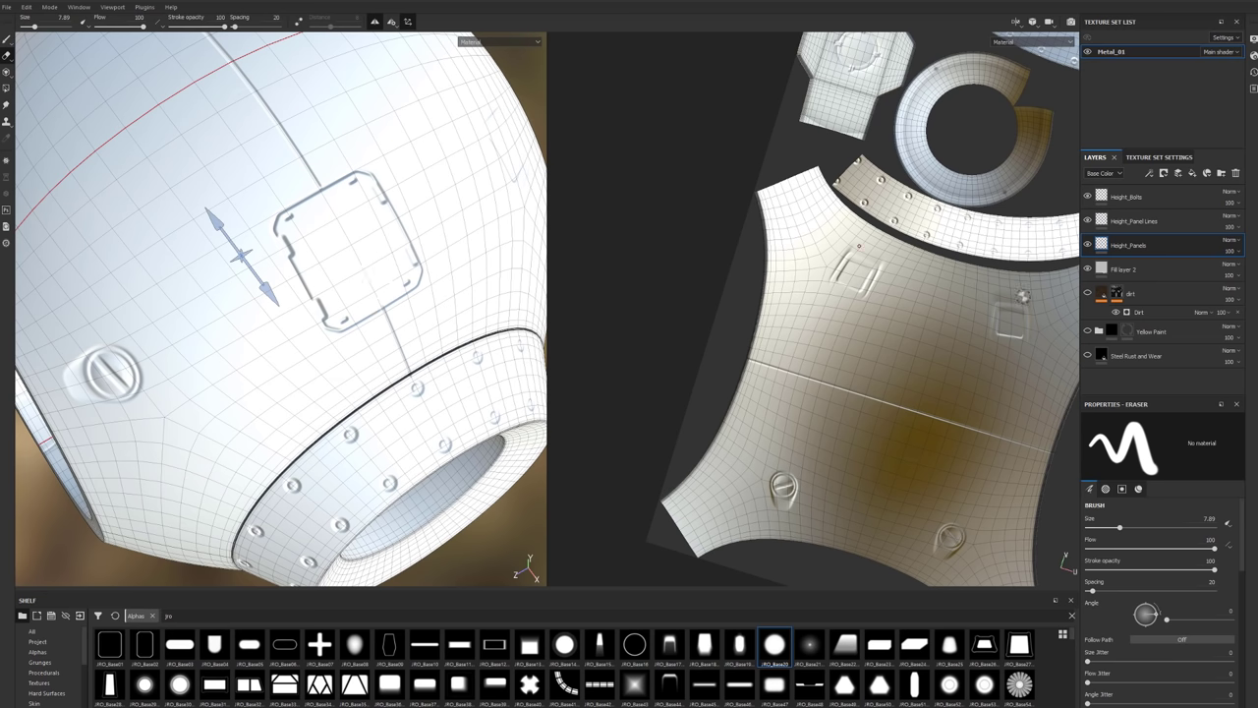
pyautogui.click(1197, 195)
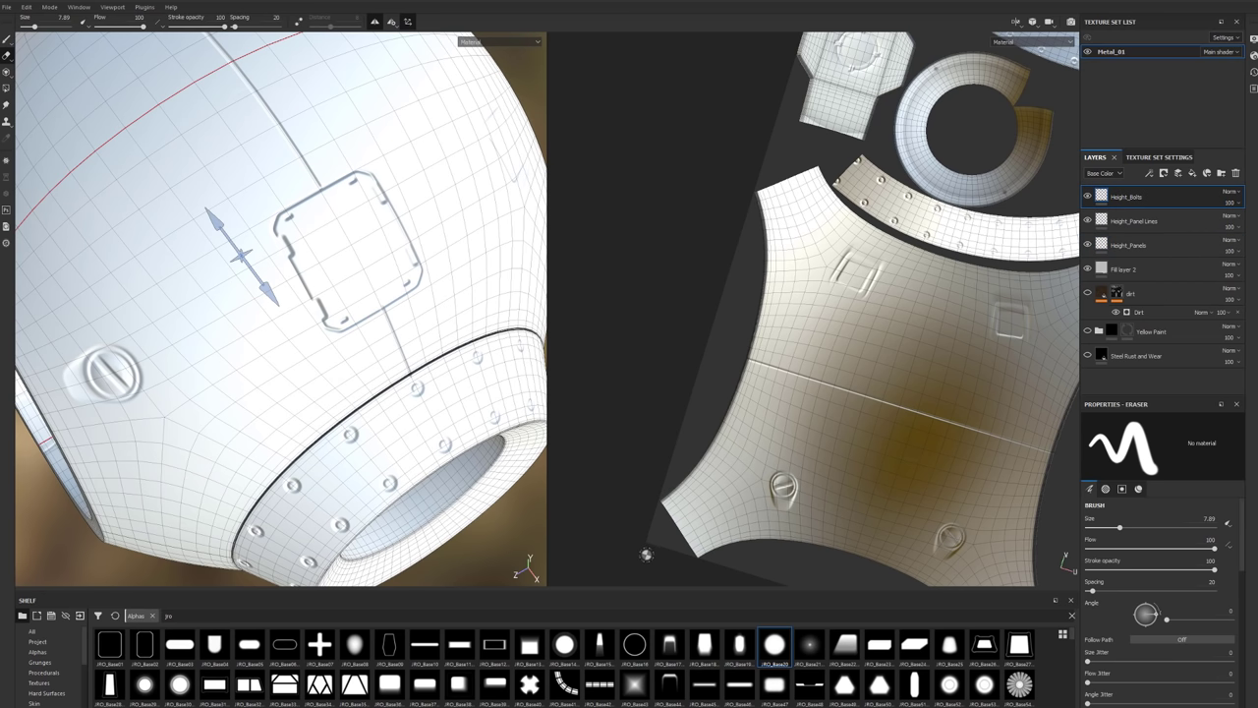
pyautogui.scroll(-2, 793, 665)
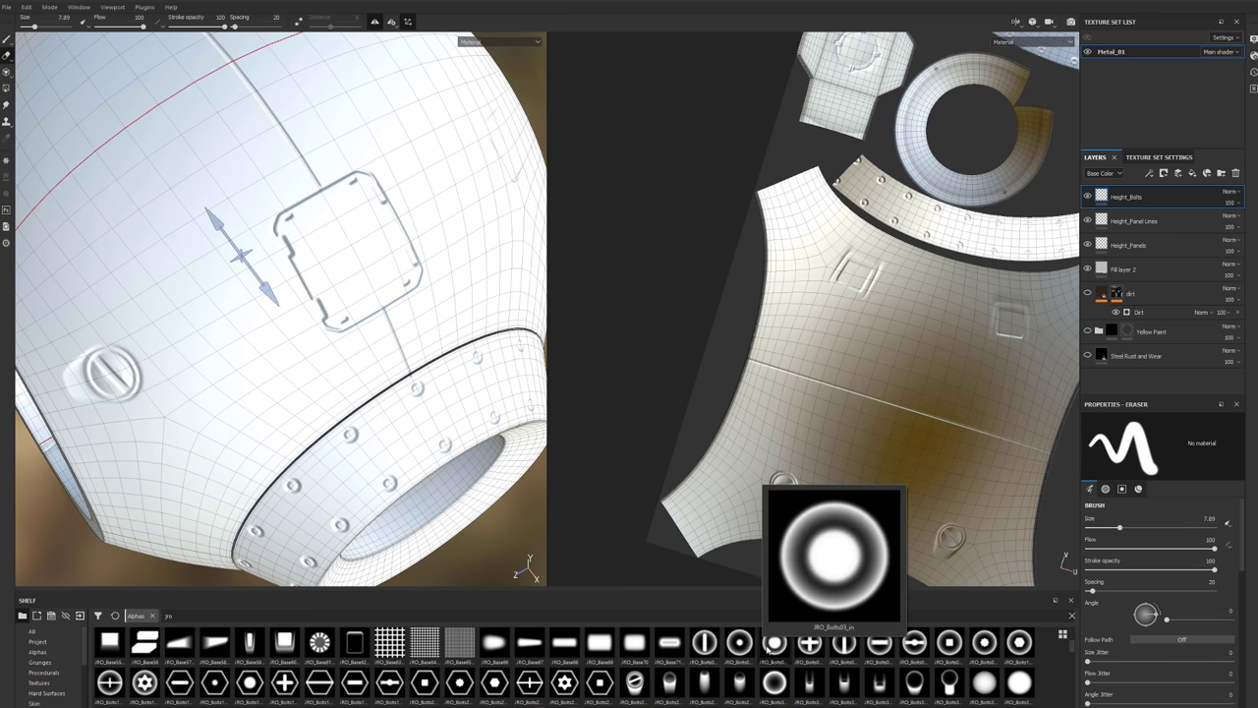
# Paint JRO_Bolts03_in bolts at brush size 4.4 around the square access panel.
pyautogui.click(767, 649)
pyautogui.keyDown('alt'); pyautogui.moveTo(407, 373); pyautogui.dragTo(295, 388); pyautogui.keyUp('alt')
pyautogui.click(7, 40)
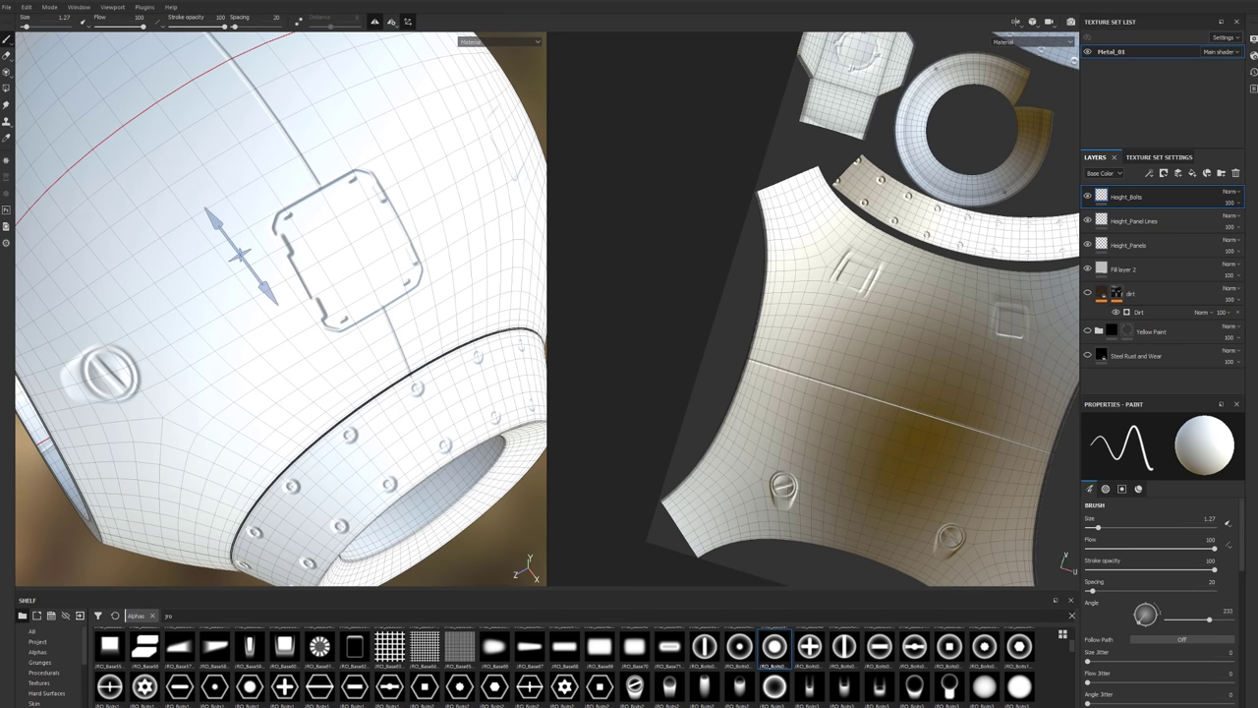
pyautogui.keyDown('alt'); pyautogui.moveTo(241, 256); pyautogui.dragTo(378, 319); pyautogui.keyUp('alt')
pyautogui.keyDown('ctrl'); pyautogui.moveTo(439, 306); pyautogui.dragTo(439, 307, button='right'); pyautogui.keyUp('ctrl')
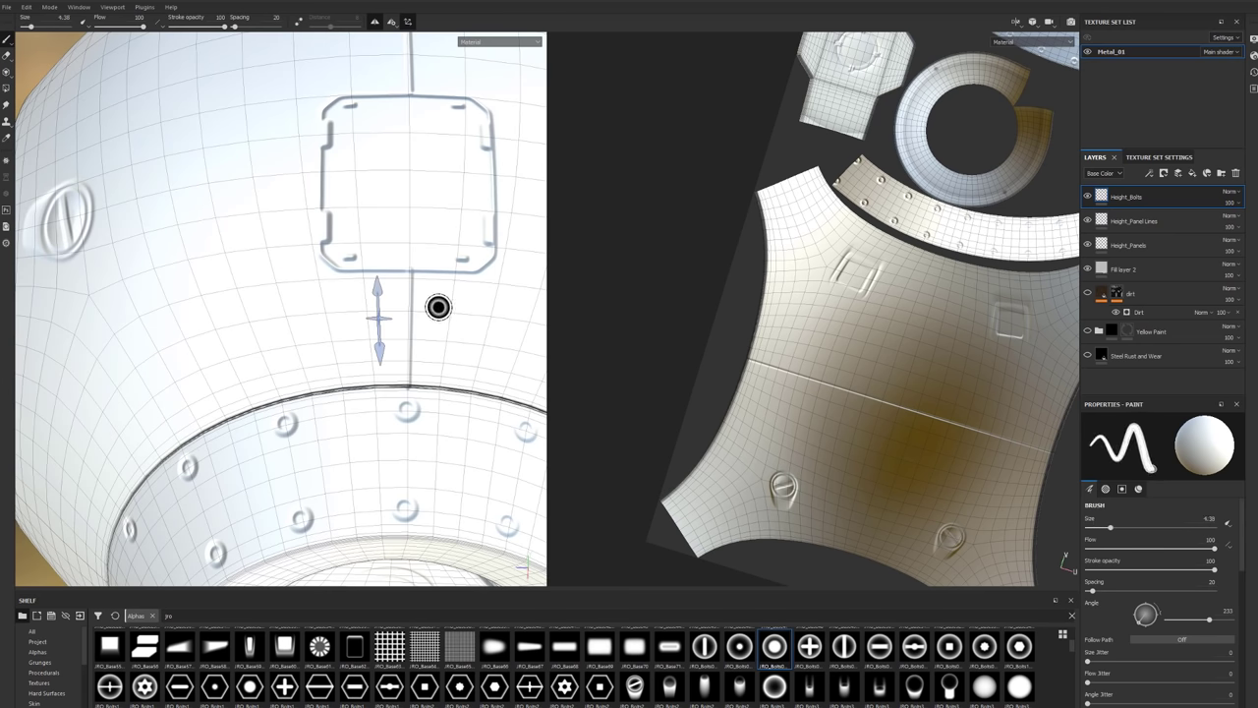
pyautogui.moveTo(433, 295)
pyautogui.keyDown('alt'); pyautogui.mouseDown()
pyautogui.moveTo(436, 393)
pyautogui.moveTo(482, 395)
pyautogui.moveTo(447, 396)
pyautogui.moveTo(271, 324)
pyautogui.moveTo(253, 365)
pyautogui.moveTo(317, 458)
pyautogui.moveTo(317, 441)
pyautogui.moveTo(380, 415)
pyautogui.moveTo(339, 396)
pyautogui.mouseUp(); pyautogui.keyUp('alt')
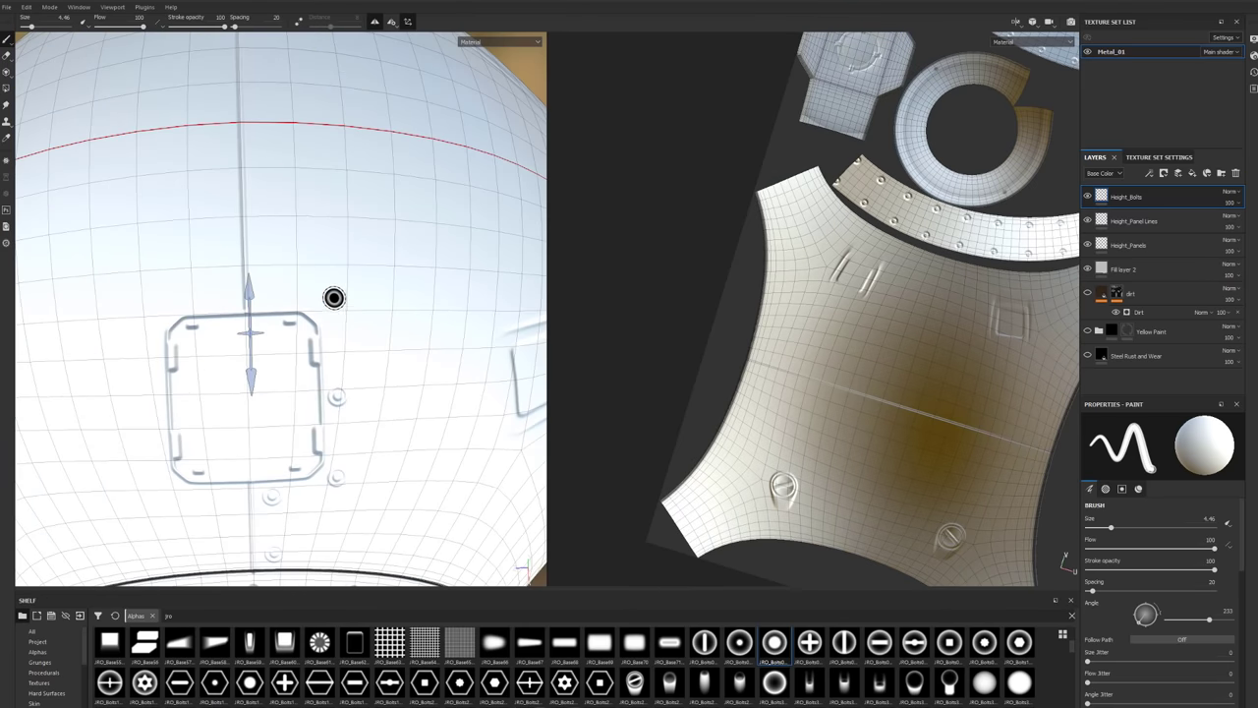
pyautogui.moveTo(335, 298)
pyautogui.keyDown('alt'); pyautogui.mouseDown()
pyautogui.moveTo(306, 373)
pyautogui.moveTo(280, 349)
pyautogui.moveTo(295, 436)
pyautogui.moveTo(236, 363)
pyautogui.moveTo(333, 319)
pyautogui.moveTo(298, 402)
pyautogui.moveTo(261, 368)
pyautogui.moveTo(267, 398)
pyautogui.mouseUp(); pyautogui.keyUp('alt')
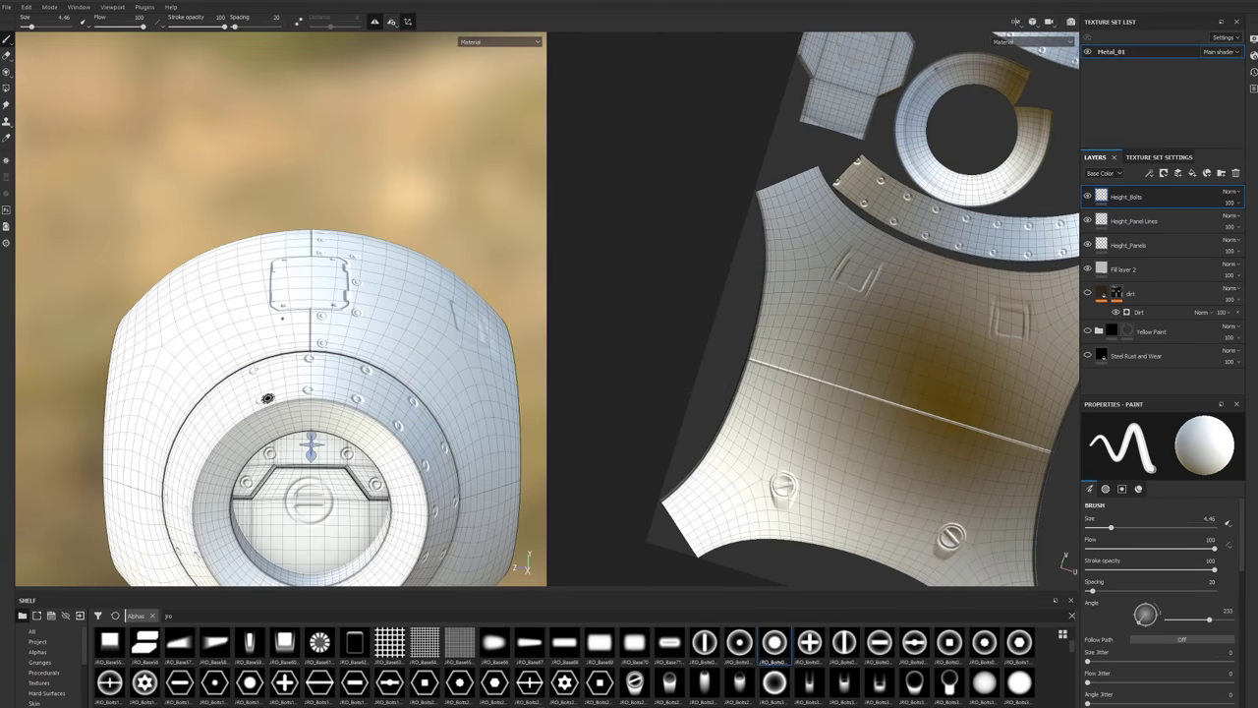
pyautogui.scroll(1, 289, 508)
pyautogui.scroll(-6, 300, 494)
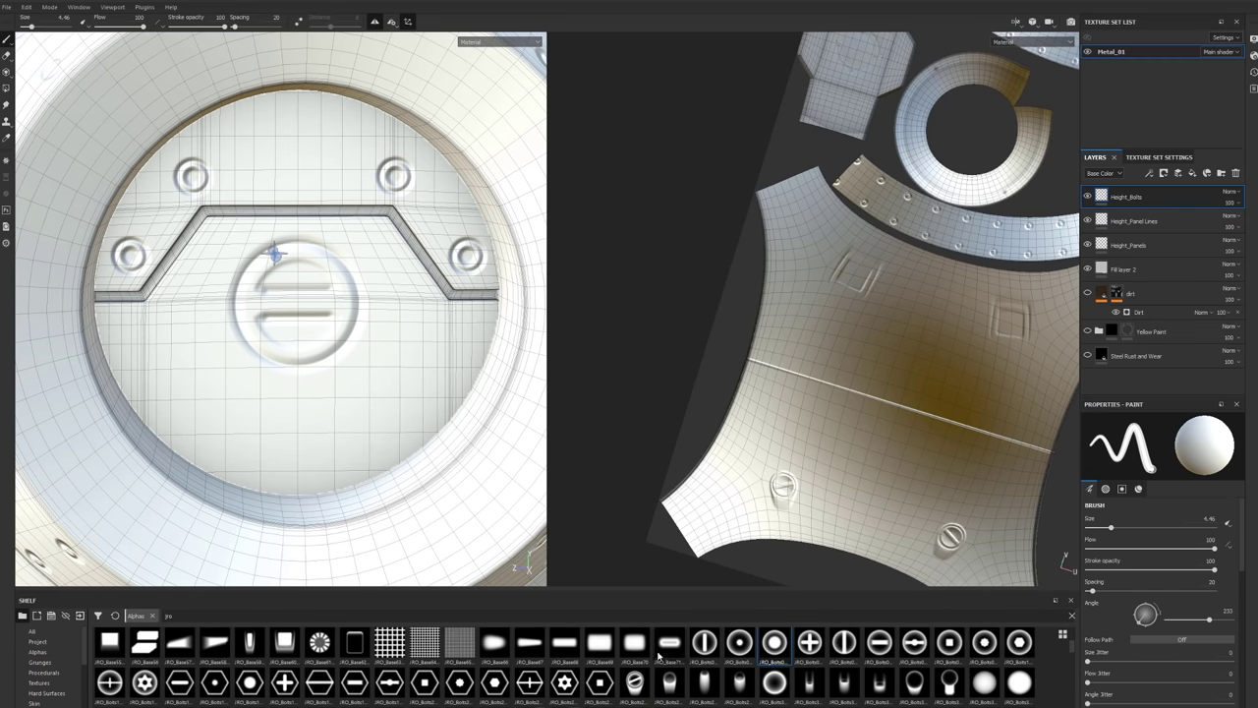
# Give the brush a curved segmented alpha at angle 317 and size 24.33 on Height_Panel Lines.
pyautogui.scroll(2, 644, 666)
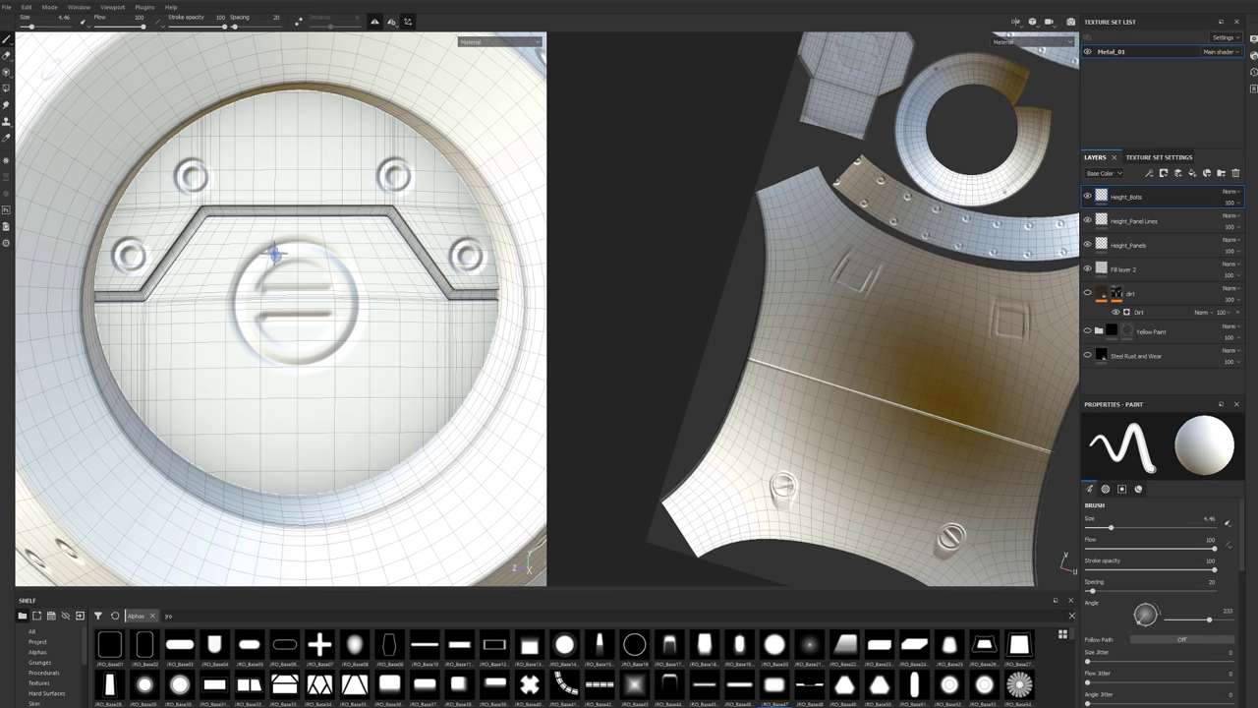
pyautogui.click(566, 685)
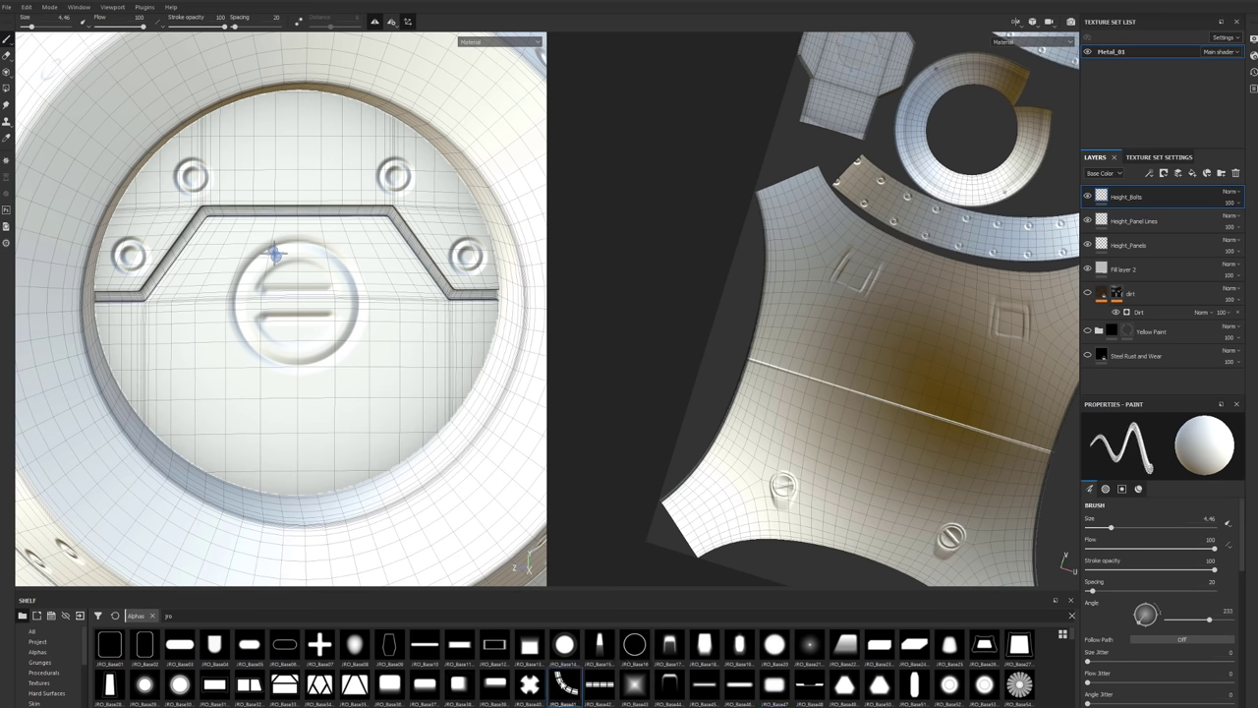
pyautogui.keyDown('ctrl'); pyautogui.moveTo(319, 420); pyautogui.dragTo(393, 420); pyautogui.keyUp('ctrl')
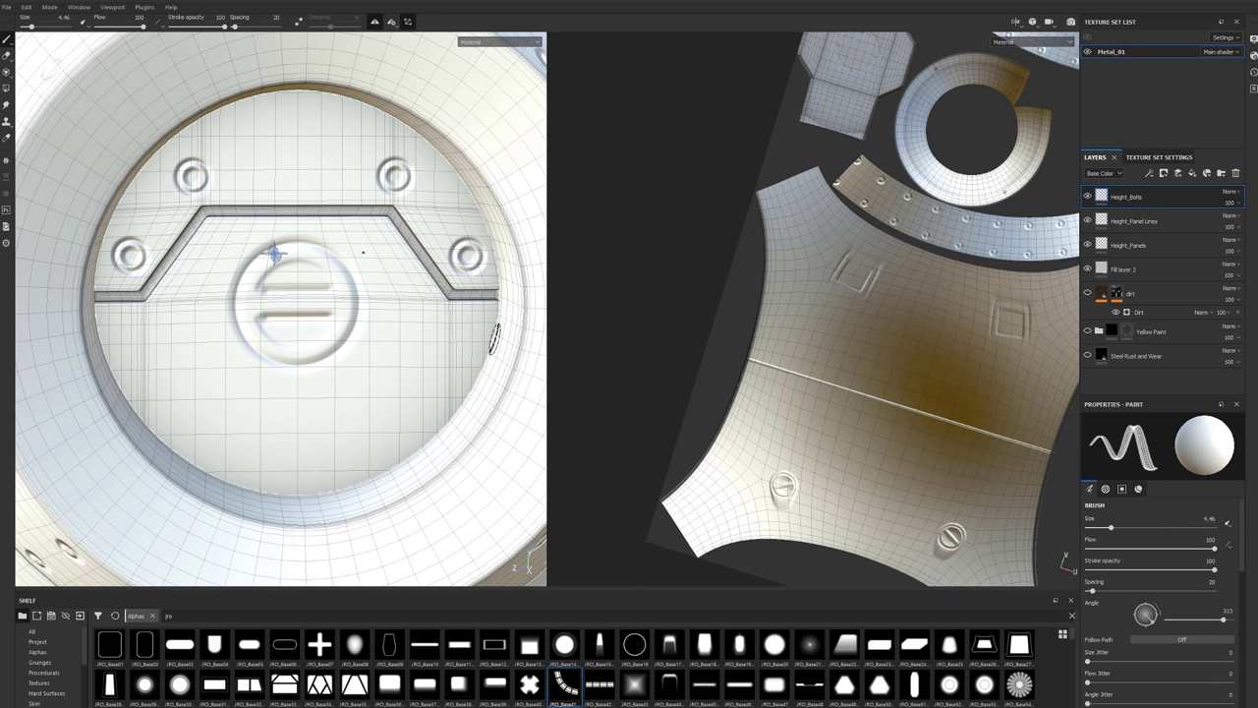
pyautogui.click(1133, 221)
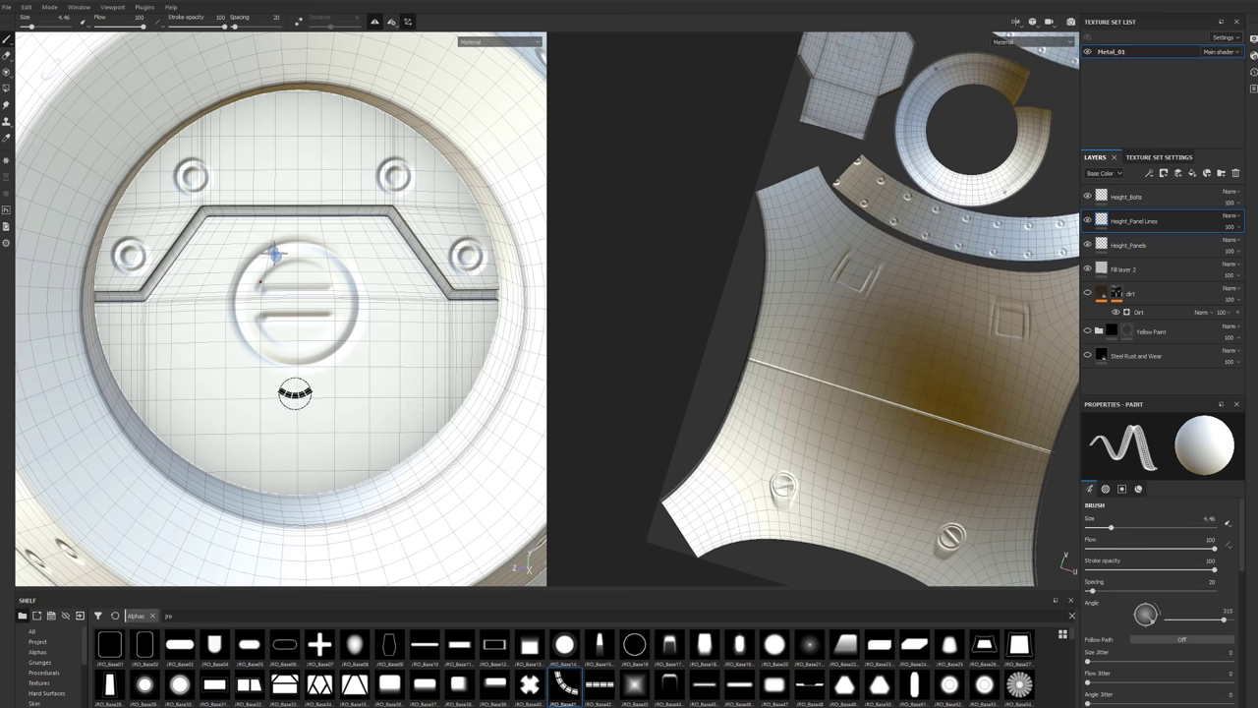
pyautogui.keyDown('ctrl'); pyautogui.moveTo(295, 396); pyautogui.dragTo(334, 396, button='right'); pyautogui.keyUp('ctrl')
pyautogui.scroll(-6, 274, 421)
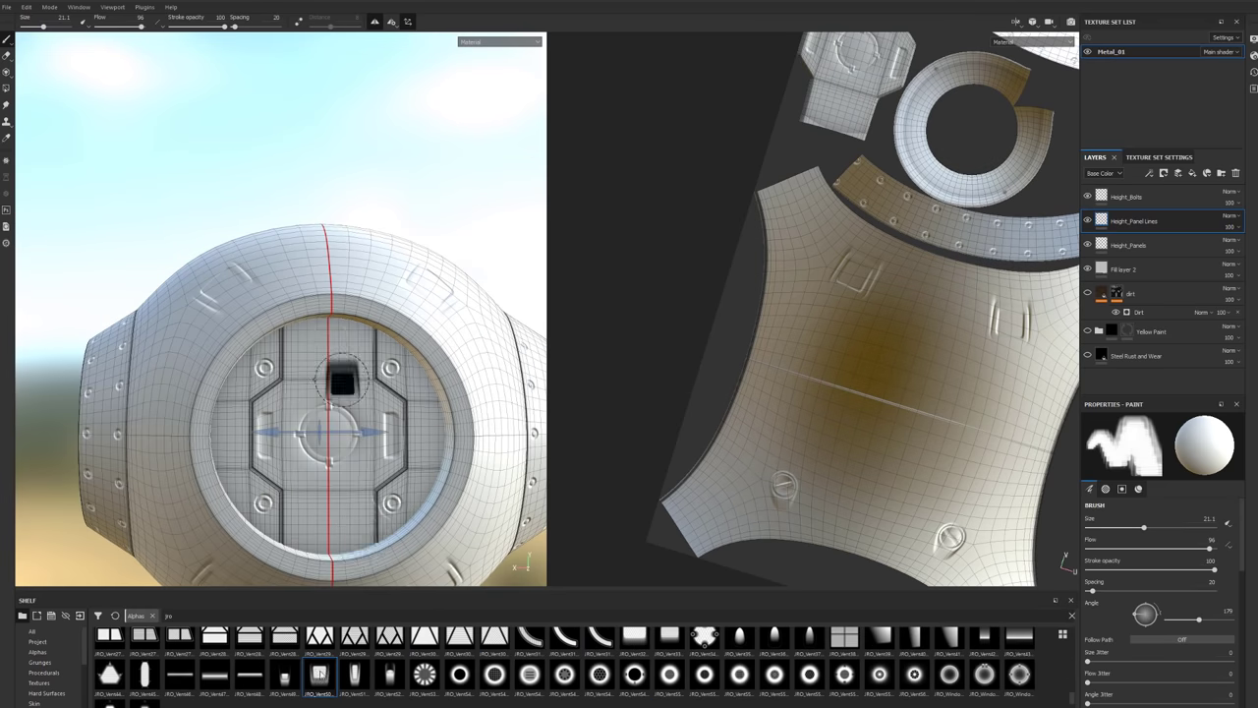
# Check the symmetry settings and set the vent-alpha brush to size 26.97, flow 98, angle 359.
pyautogui.keyDown('ctrl'); pyautogui.moveTo(341, 381); pyautogui.dragTo(356, 381, button='right'); pyautogui.keyUp('ctrl')
pyautogui.moveTo(356, 381)
pyautogui.keyDown('alt'); pyautogui.mouseDown()
pyautogui.moveTo(334, 294)
pyautogui.moveTo(354, 374)
pyautogui.moveTo(383, 56)
pyautogui.mouseUp(); pyautogui.keyUp('alt')
pyautogui.click(391, 20)
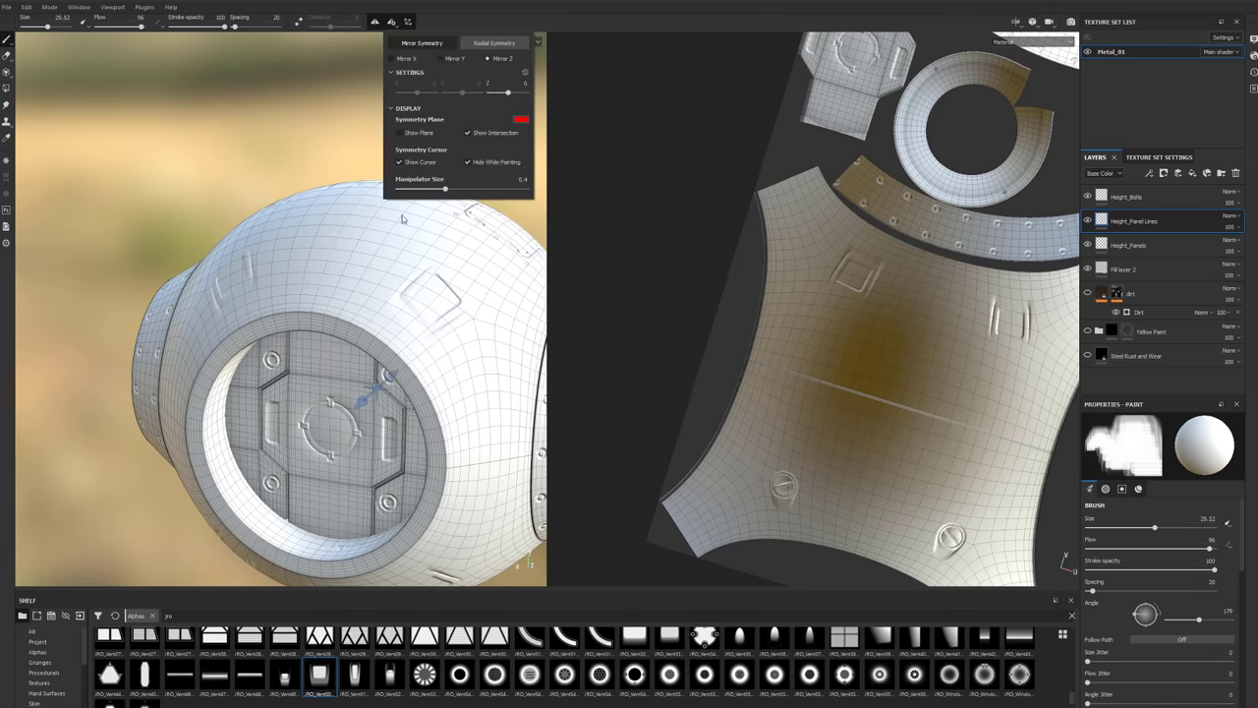
pyautogui.scroll(-5, 280, 315)
pyautogui.scroll(8, 294, 295)
pyautogui.keyDown('ctrl'); pyautogui.moveTo(323, 277); pyautogui.dragTo(323, 263, button='right'); pyautogui.keyUp('ctrl')
pyautogui.moveTo(322, 264)
pyautogui.keyDown('ctrl'); pyautogui.mouseDown()
pyautogui.moveTo(322, 295)
pyautogui.moveTo(413, 354)
pyautogui.mouseUp(); pyautogui.keyUp('ctrl')
pyautogui.moveTo(160, 477)
pyautogui.keyDown('alt'); pyautogui.mouseDown()
pyautogui.moveTo(247, 210)
pyautogui.moveTo(333, 365)
pyautogui.moveTo(337, 317)
pyautogui.moveTo(368, 289)
pyautogui.moveTo(352, 345)
pyautogui.mouseUp(); pyautogui.keyUp('alt')
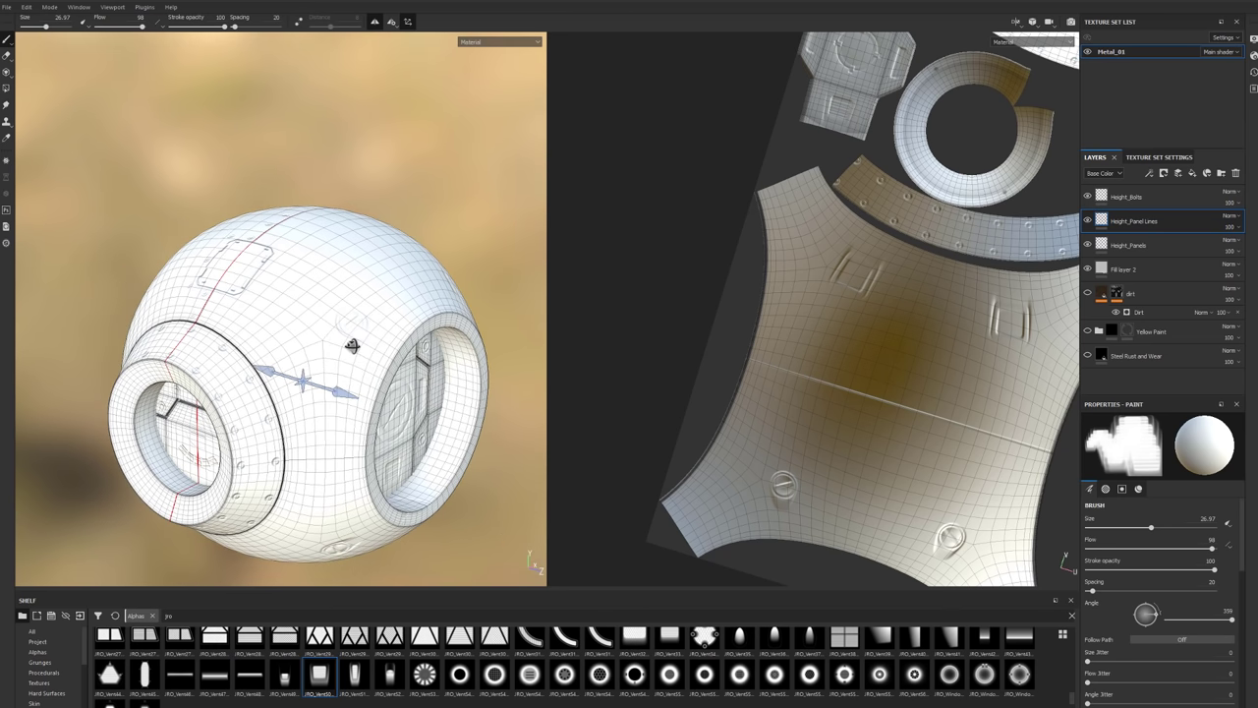
# Turn on the grunge fill and yellow paint layers over the metal.
pyautogui.click(1088, 271)
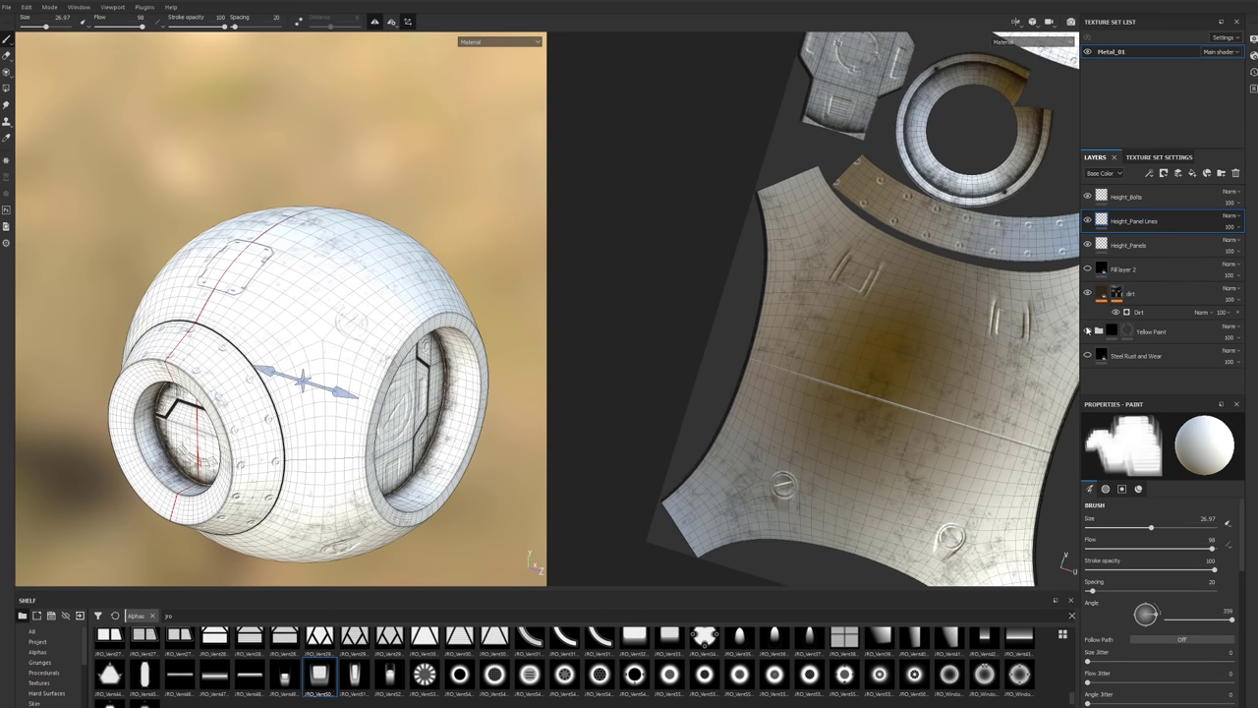
pyautogui.click(1088, 331)
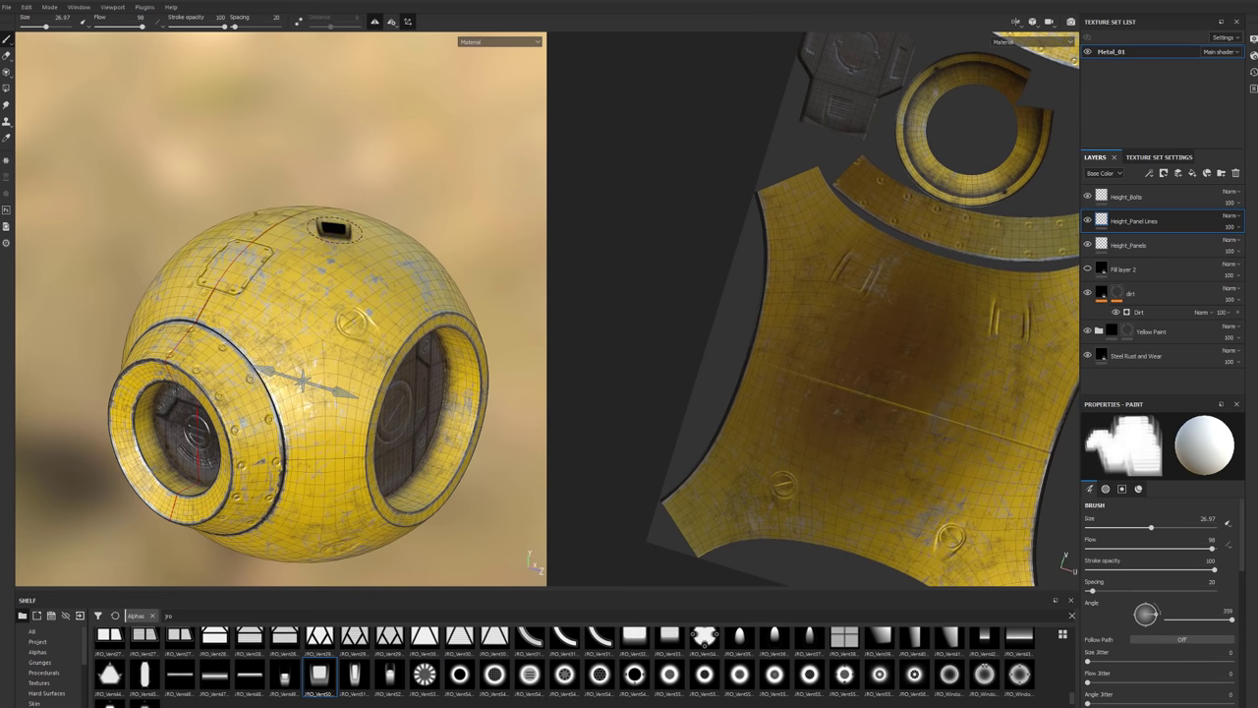
pyautogui.keyDown('alt'); pyautogui.moveTo(302, 382); pyautogui.dragTo(286, 213); pyautogui.keyUp('alt')
# Zoom out and orbit the sphere to review its round port and right-side opening.
pyautogui.scroll(5, 286, 214)
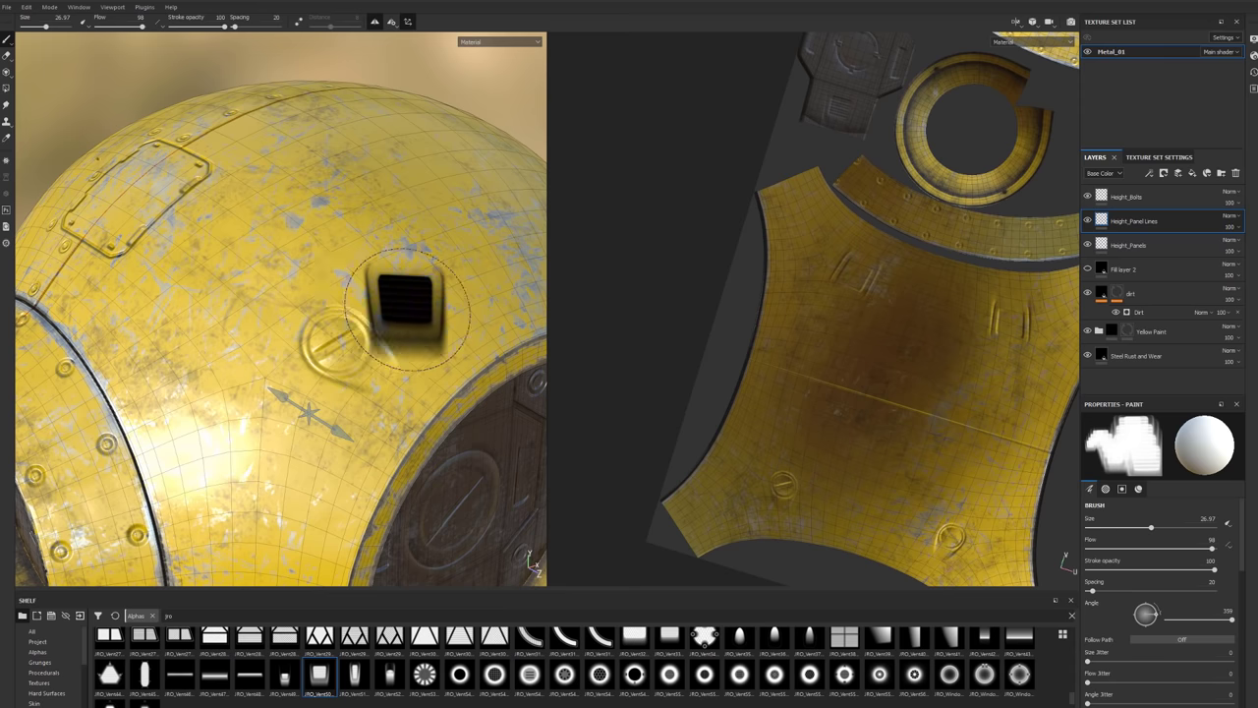
pyautogui.scroll(-4, 408, 305)
pyautogui.keyDown('alt'); pyautogui.moveTo(393, 282); pyautogui.dragTo(339, 299); pyautogui.keyUp('alt')
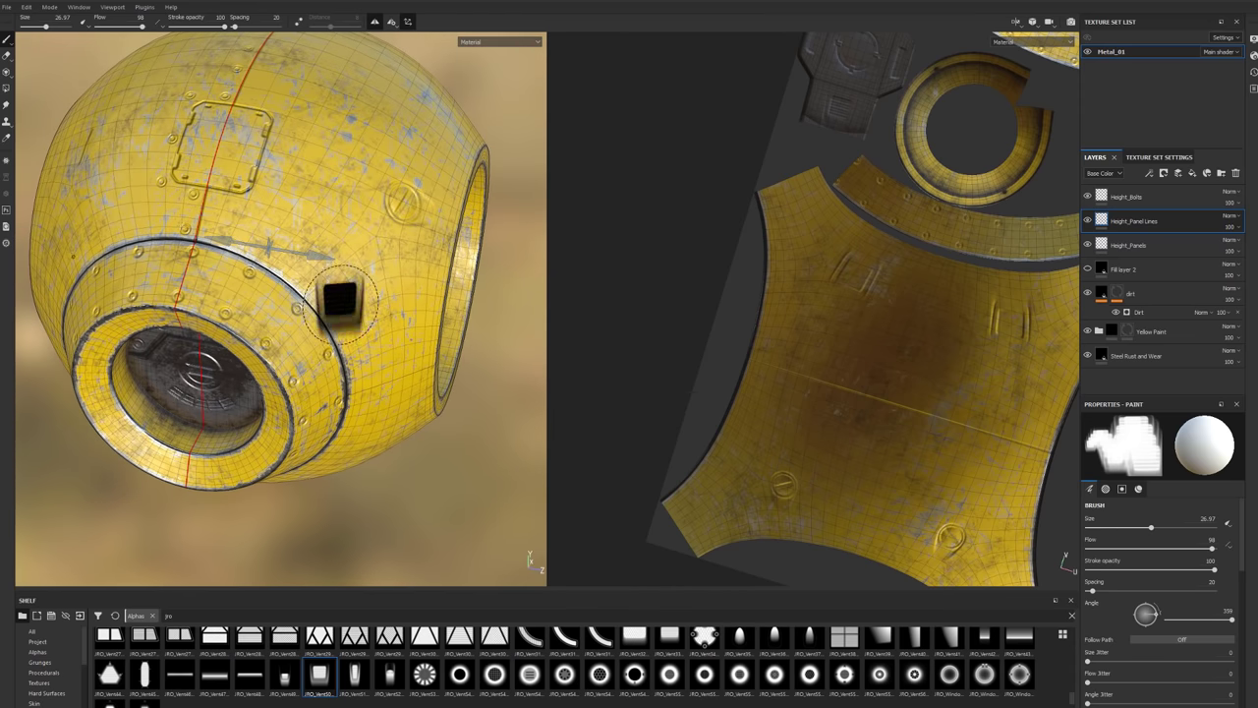
pyautogui.keyDown('alt'); pyautogui.moveTo(236, 358); pyautogui.dragTo(214, 337); pyautogui.keyUp('alt')
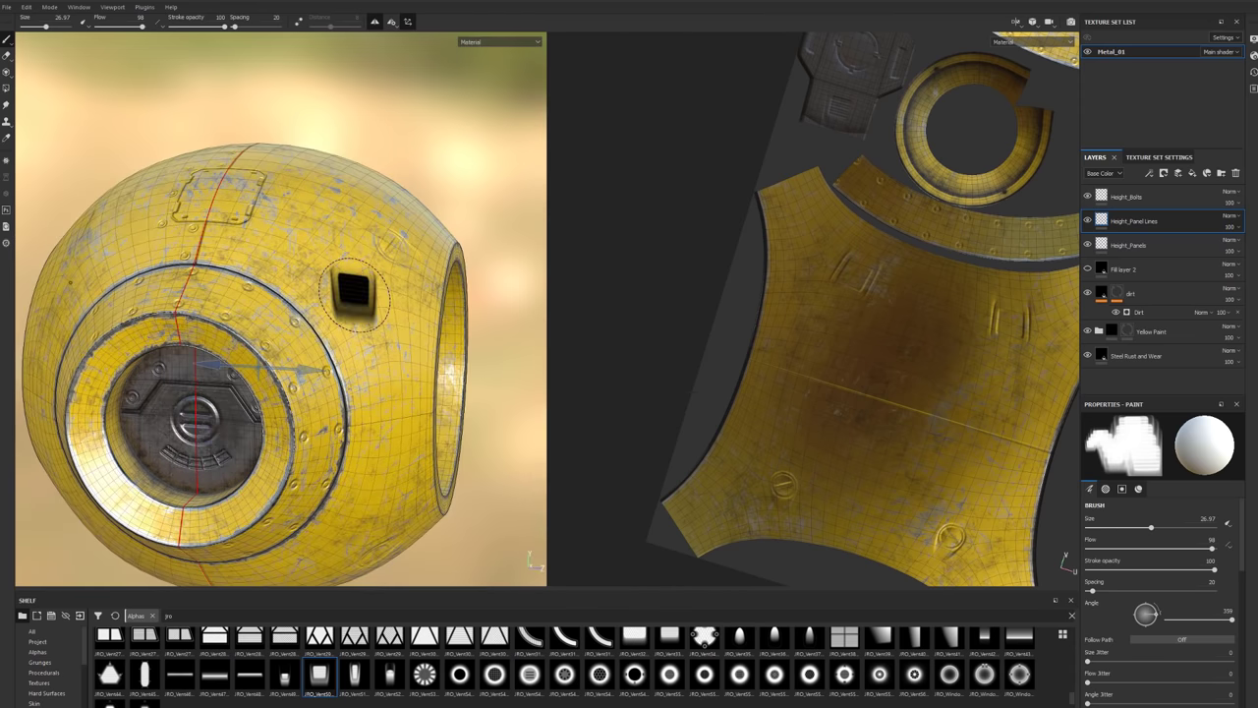
pyautogui.keyDown('alt'); pyautogui.moveTo(354, 293); pyautogui.dragTo(272, 302); pyautogui.keyUp('alt')
pyautogui.keyDown('alt'); pyautogui.moveTo(359, 337); pyautogui.dragTo(334, 334); pyautogui.keyUp('alt')
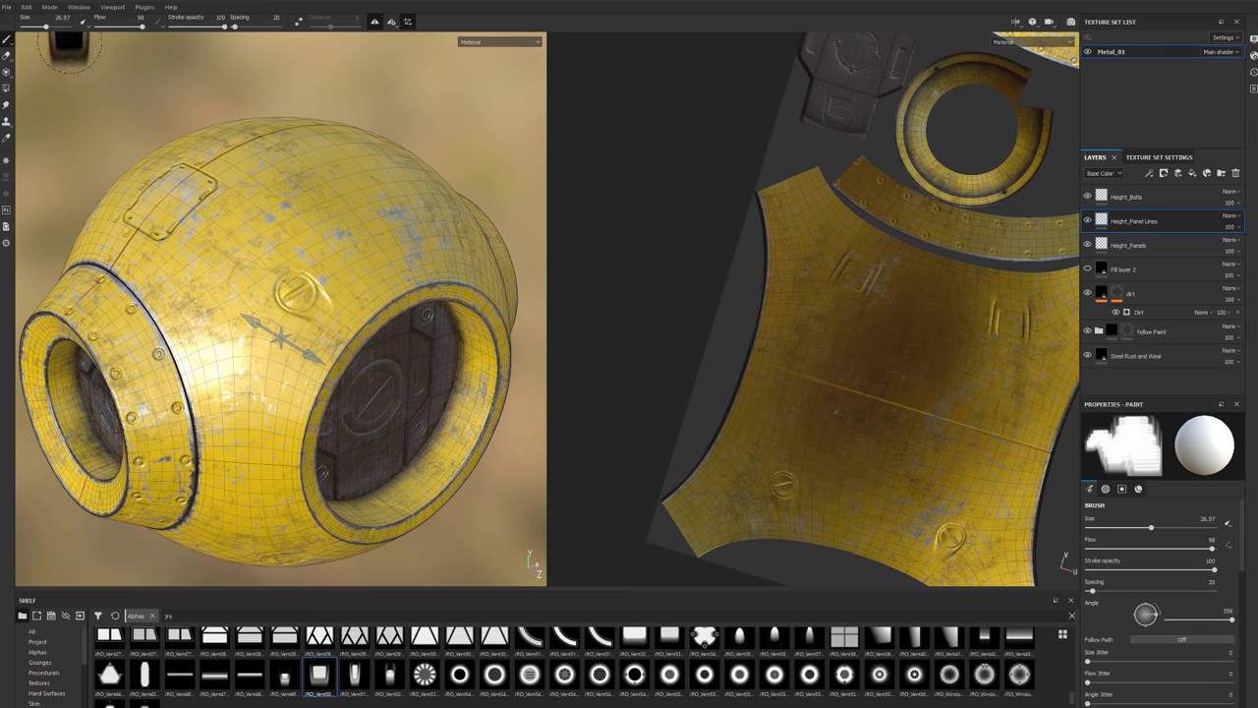
# Open the Export Textures window from the File menu and move it up and left.
pyautogui.click(5, 7)
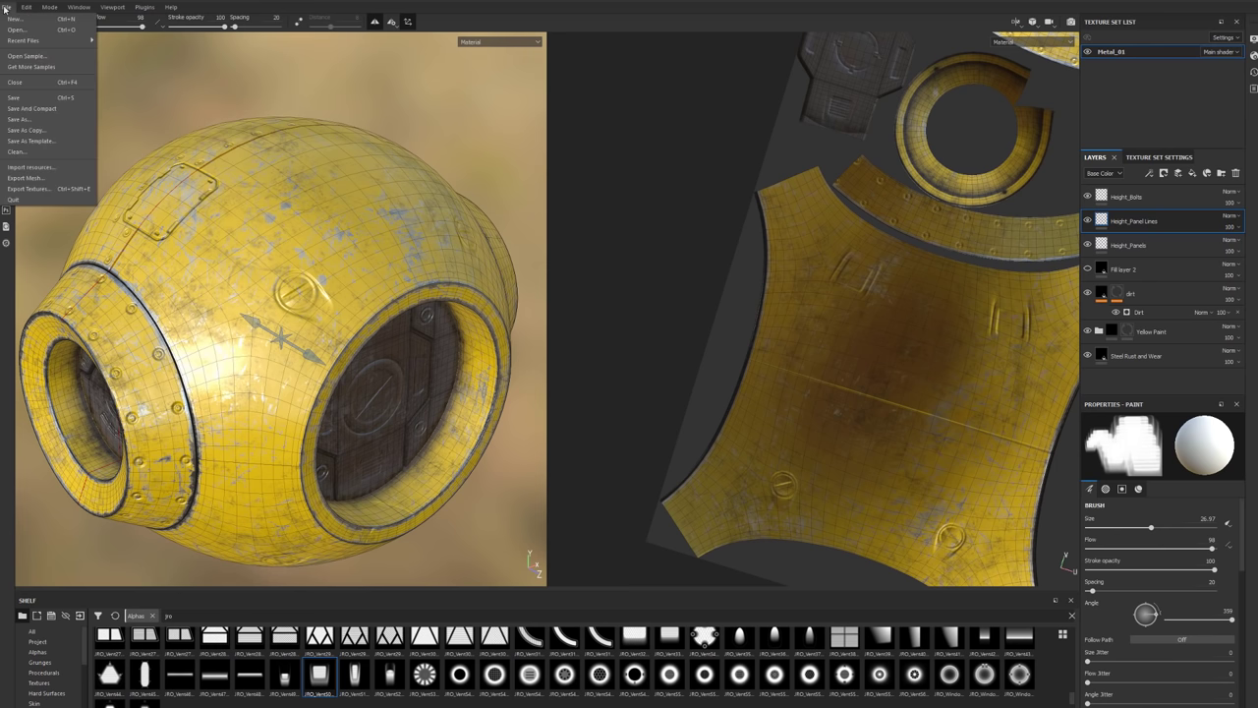
pyautogui.click(43, 188)
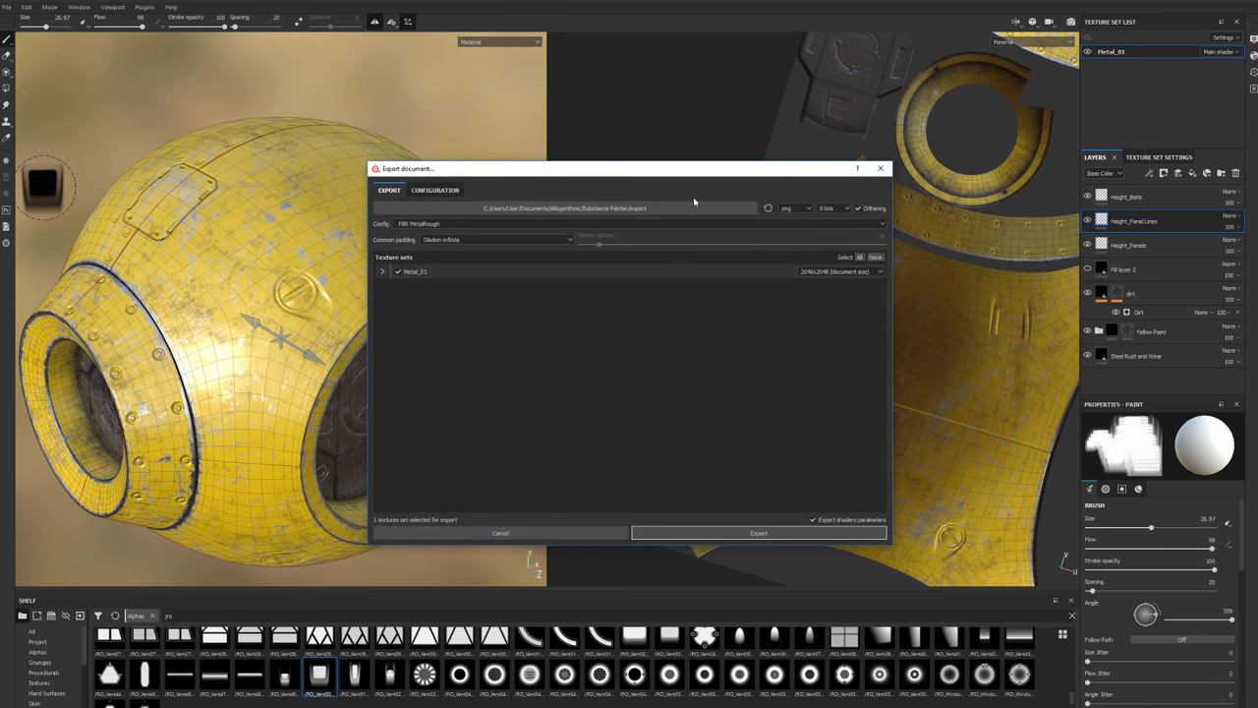
pyautogui.moveTo(534, 168); pyautogui.dragTo(441, 149)
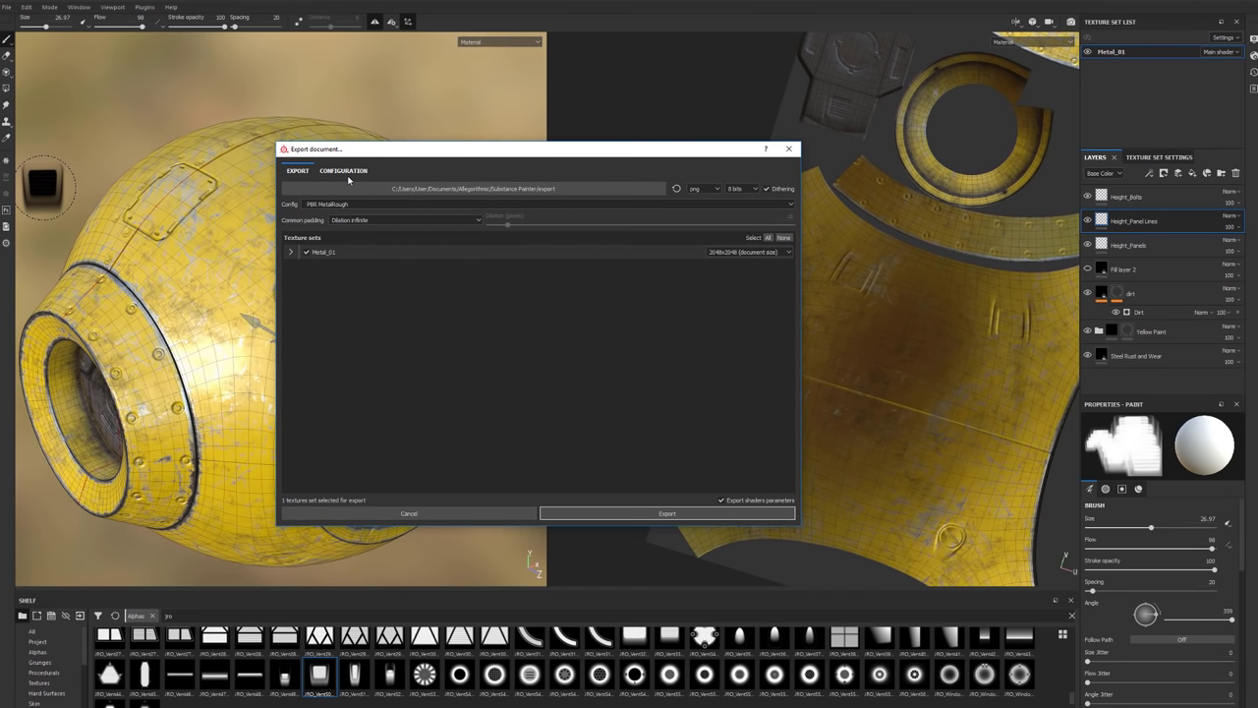
# Browse the export Config presets, then view the Configuration page showing the AO preset's output map.
pyautogui.click(786, 207)
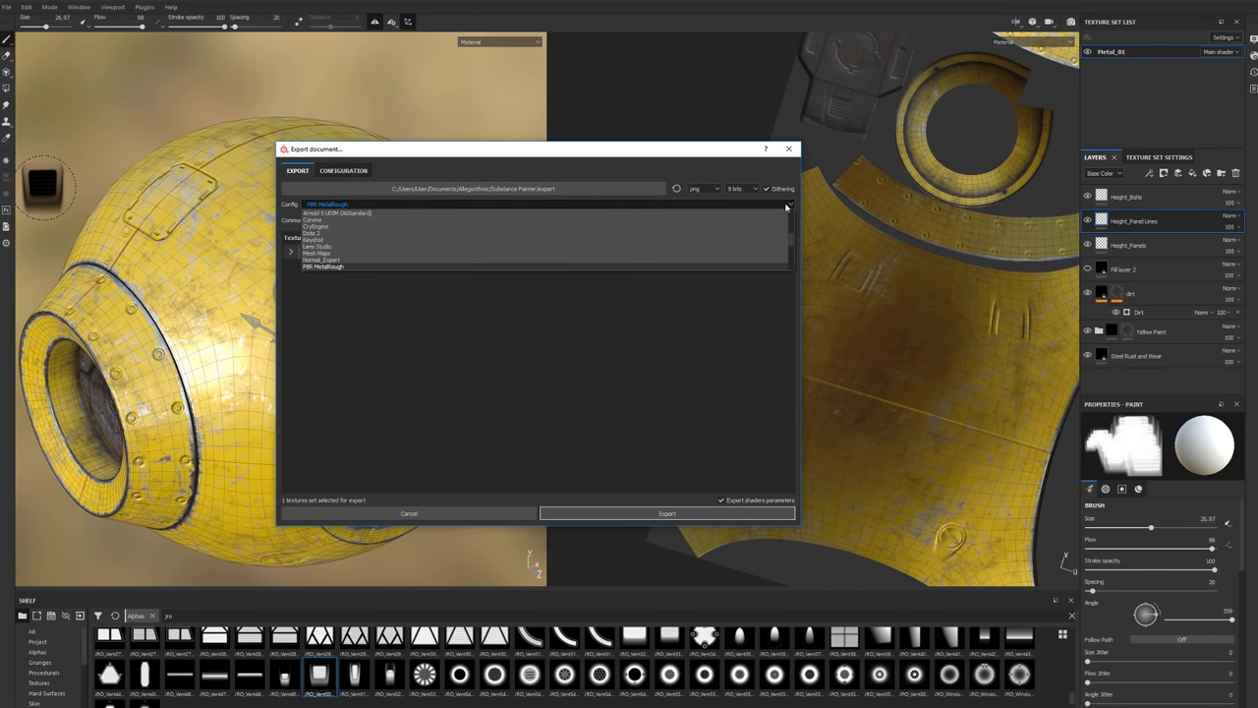
pyautogui.scroll(-1, 327, 228)
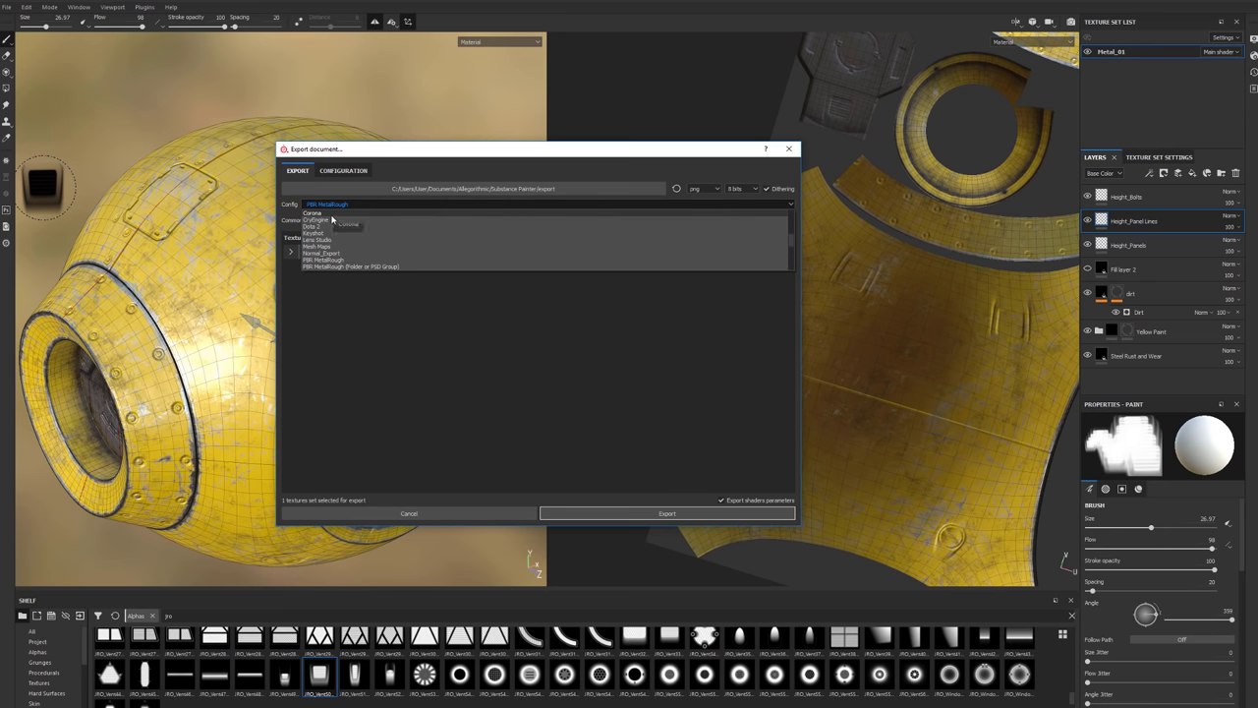
pyautogui.scroll(-3, 334, 226)
pyautogui.scroll(-4, 343, 245)
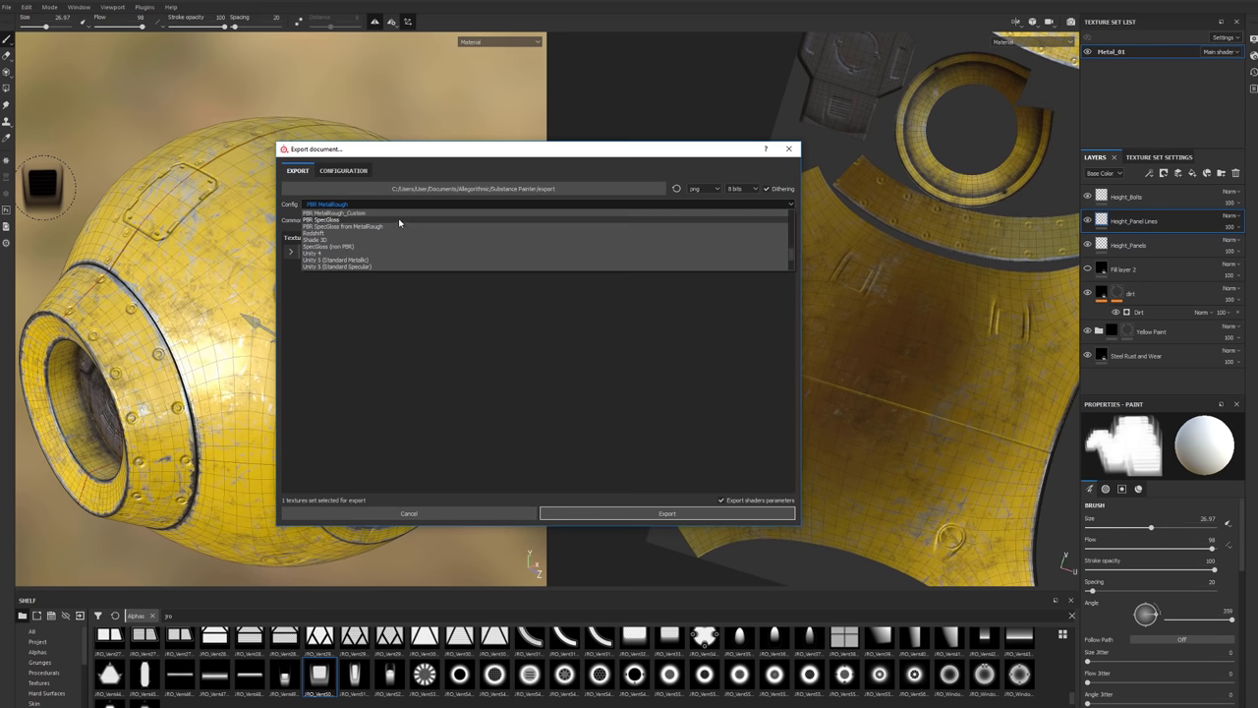
pyautogui.scroll(9, 352, 237)
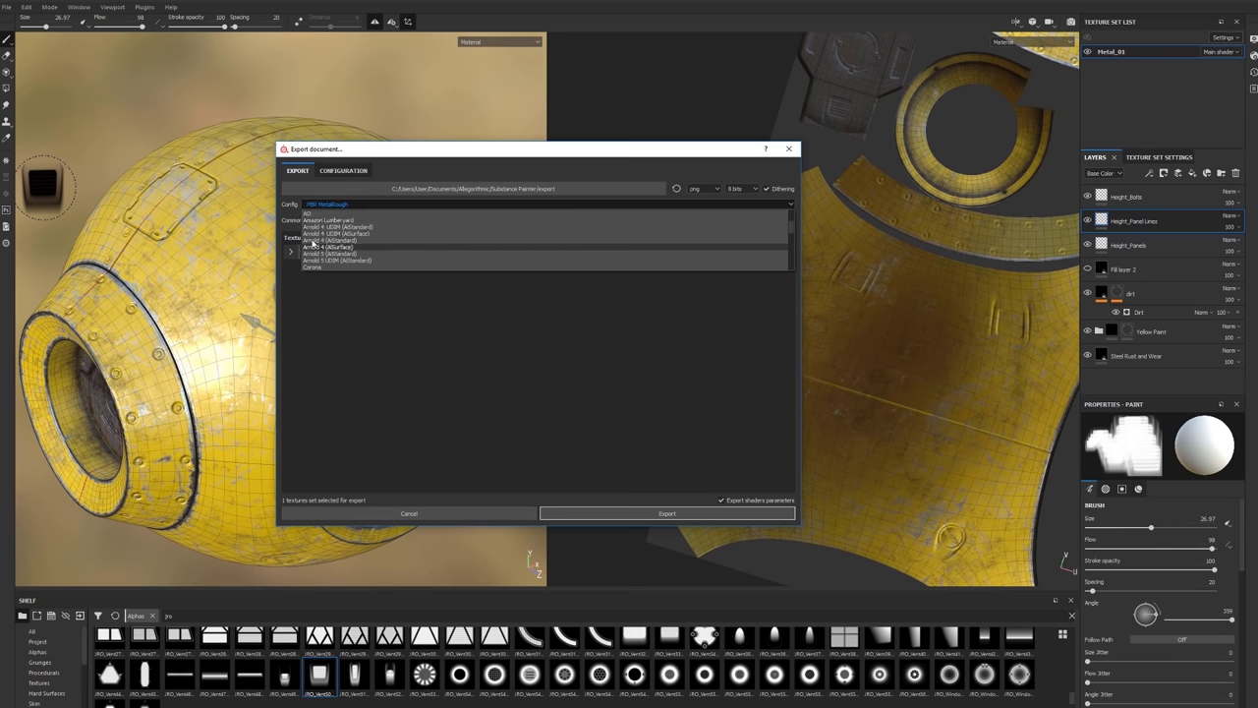
pyautogui.scroll(-3, 334, 241)
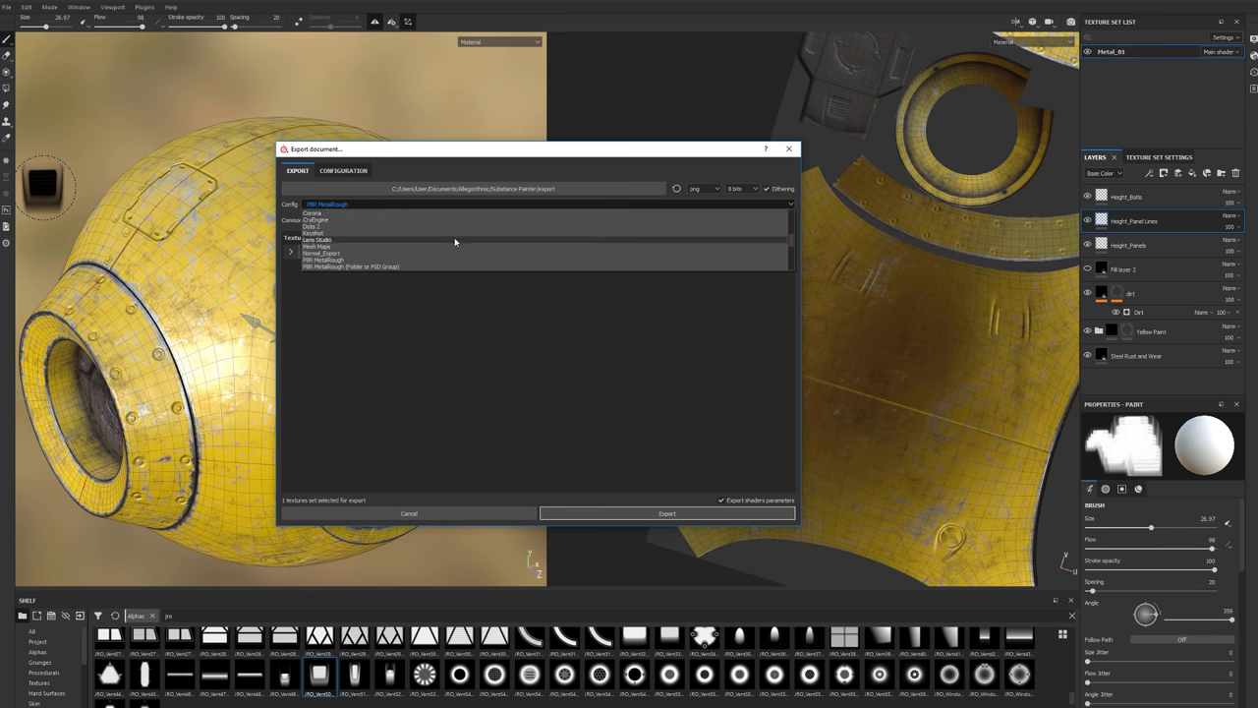
pyautogui.scroll(-1, 454, 237)
pyautogui.scroll(-3, 328, 272)
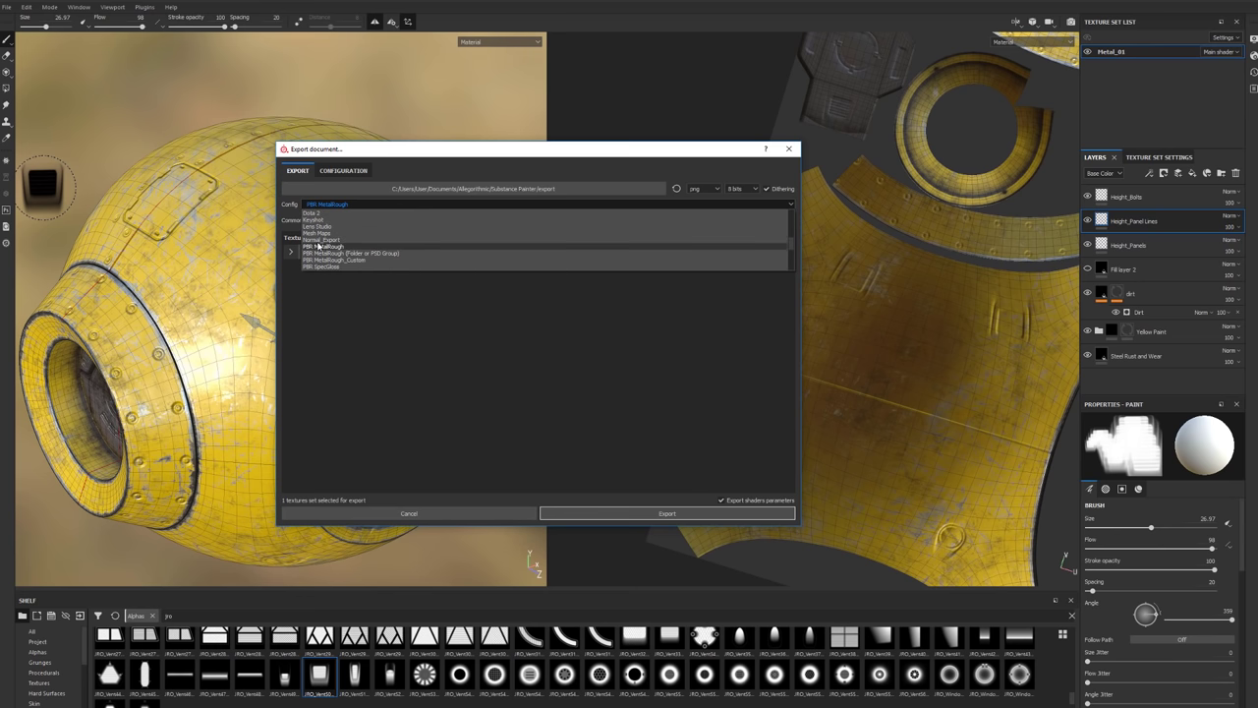
pyautogui.scroll(8, 324, 266)
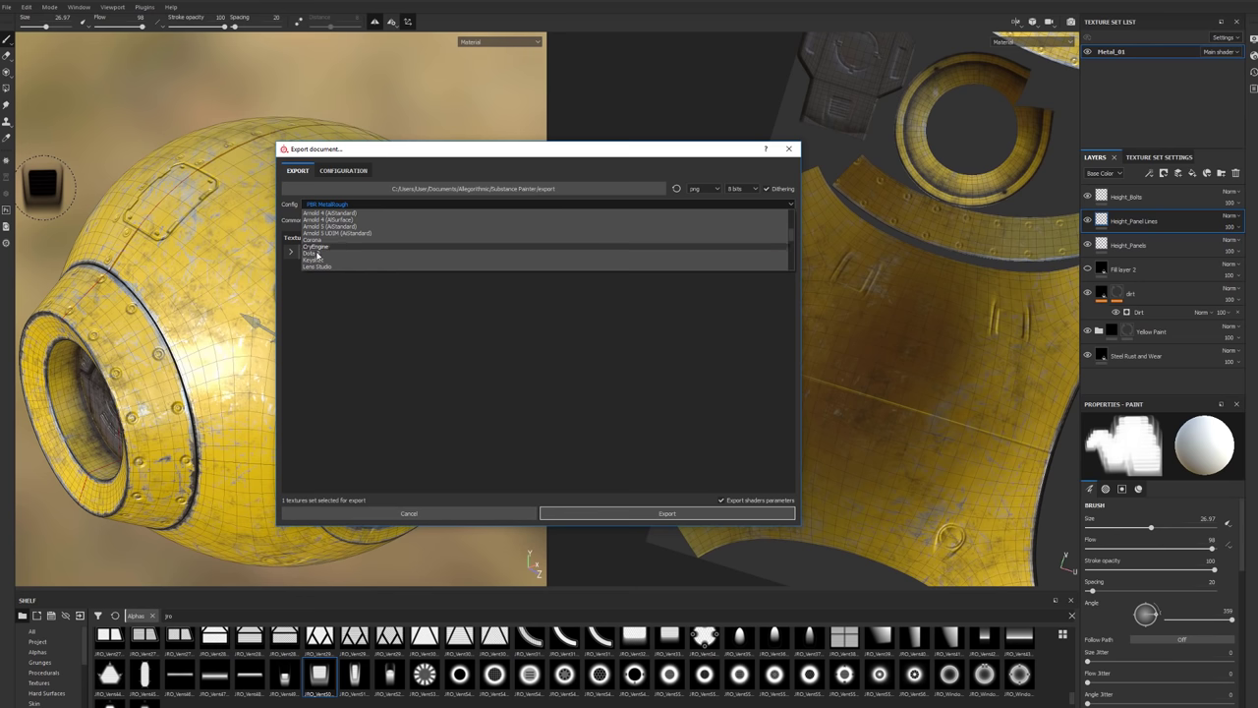
pyautogui.scroll(-5, 349, 264)
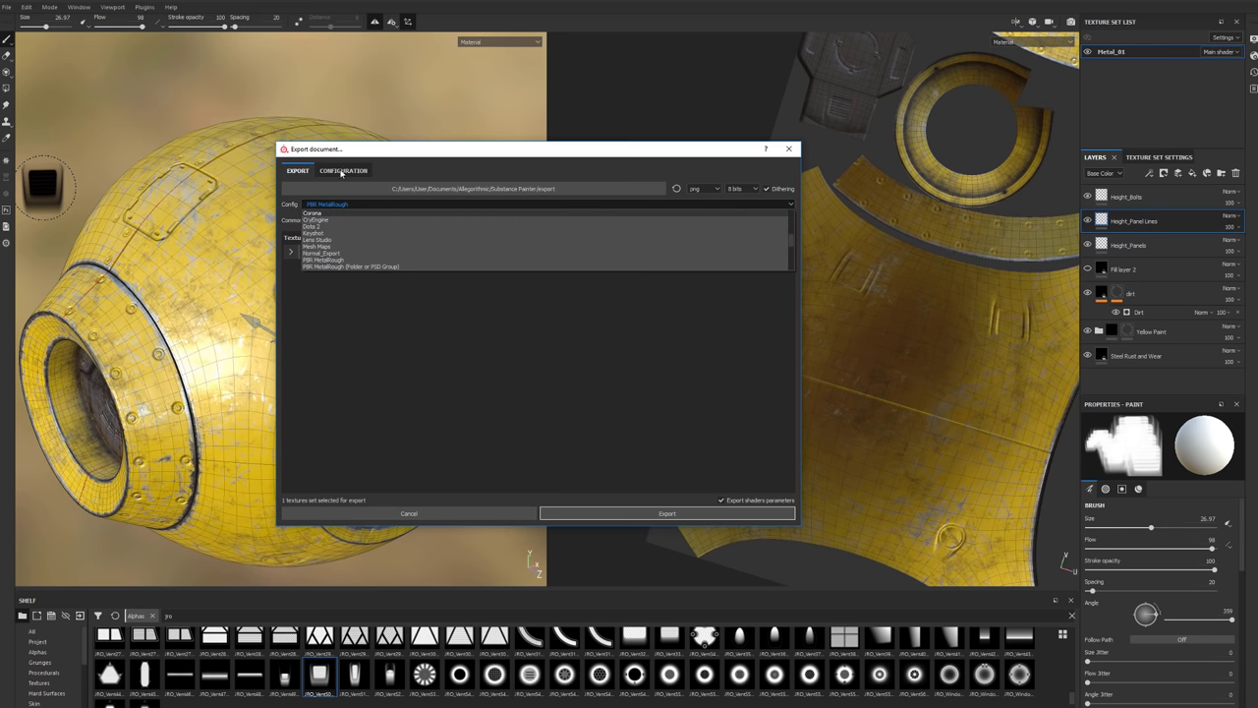
pyautogui.click(341, 172)
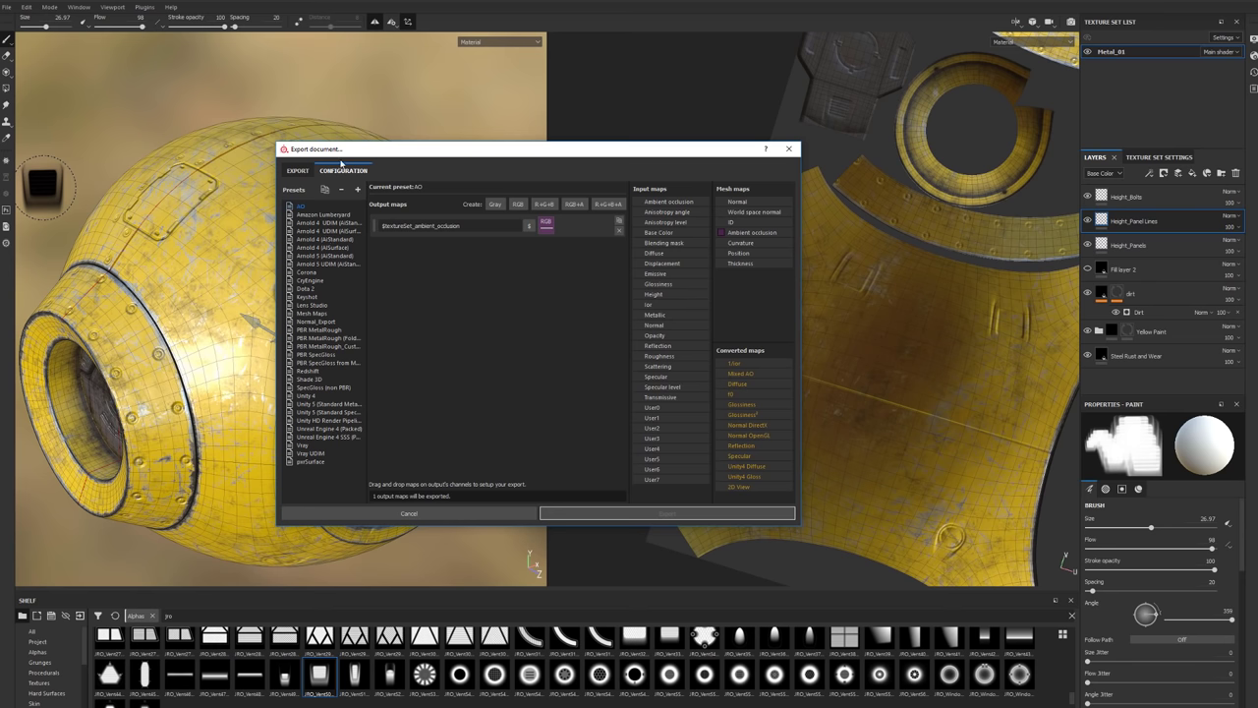
# Switch the export config to Normal_Export and confirm Metal_01 outputs only mechSphere_Metal_01_Normal.
pyautogui.click(305, 173)
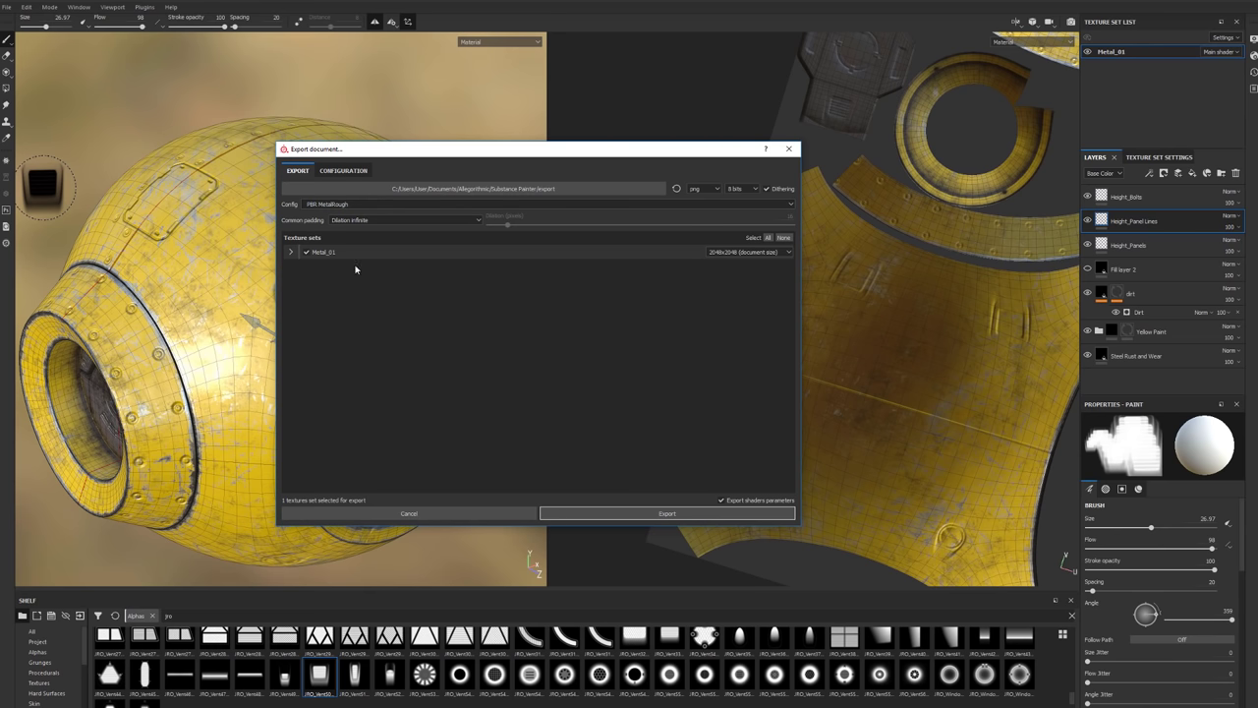
pyautogui.click(373, 205)
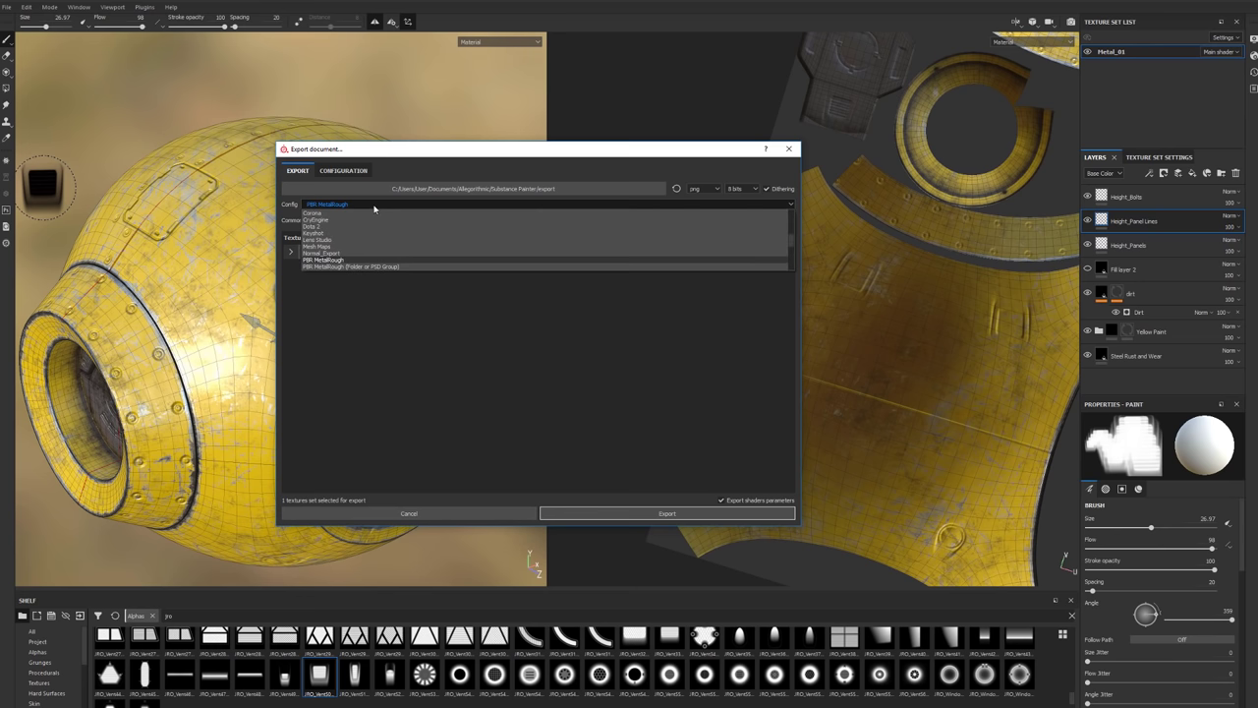
pyautogui.click(335, 257)
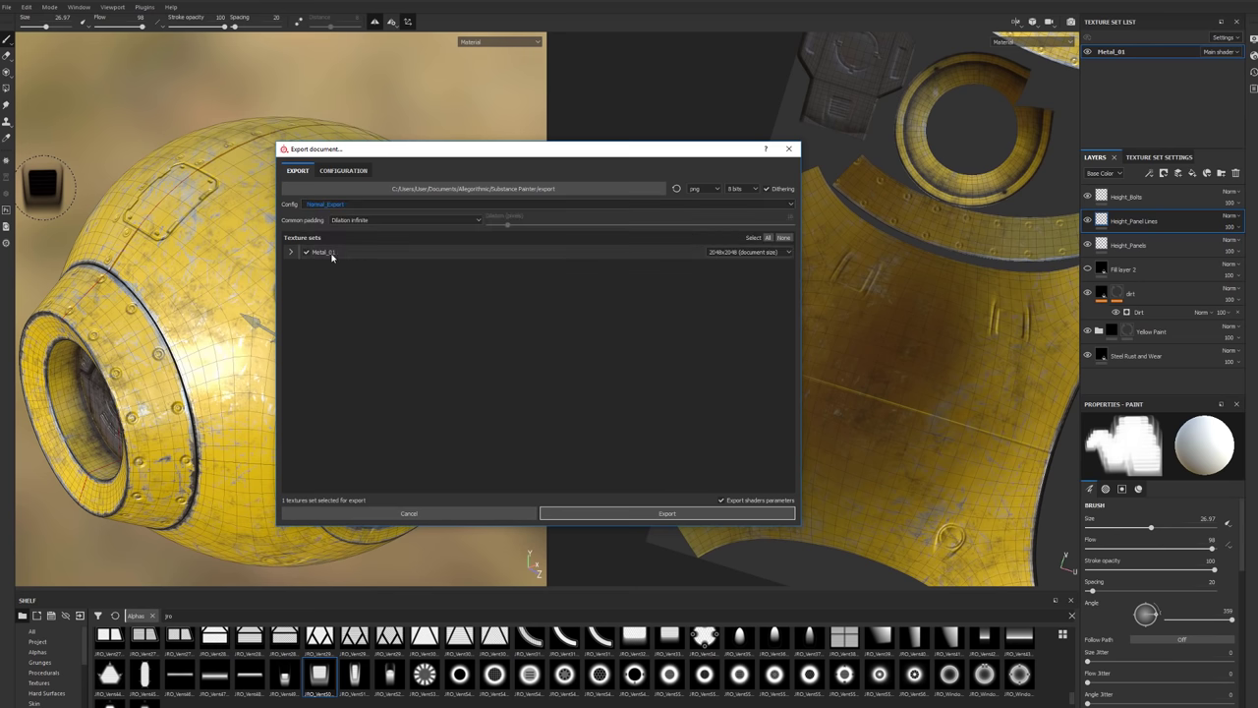
pyautogui.click(291, 252)
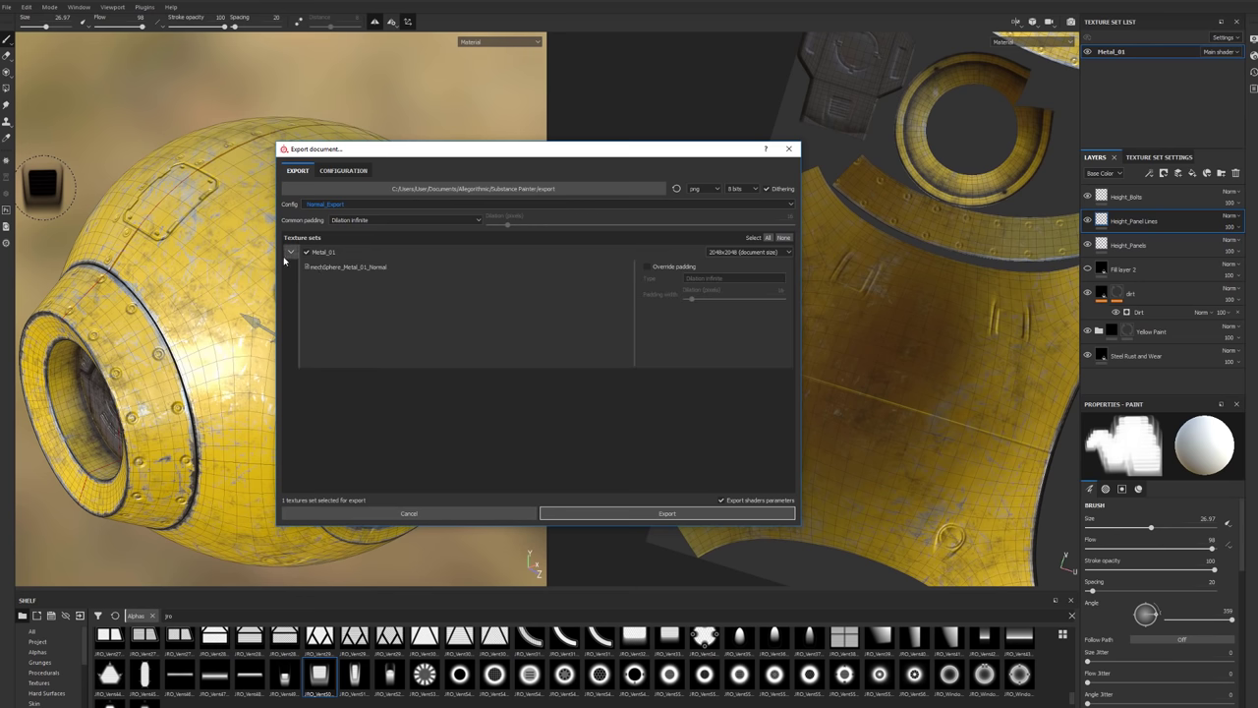
pyautogui.click(291, 252)
pyautogui.click(750, 204)
pyautogui.scroll(5, 416, 246)
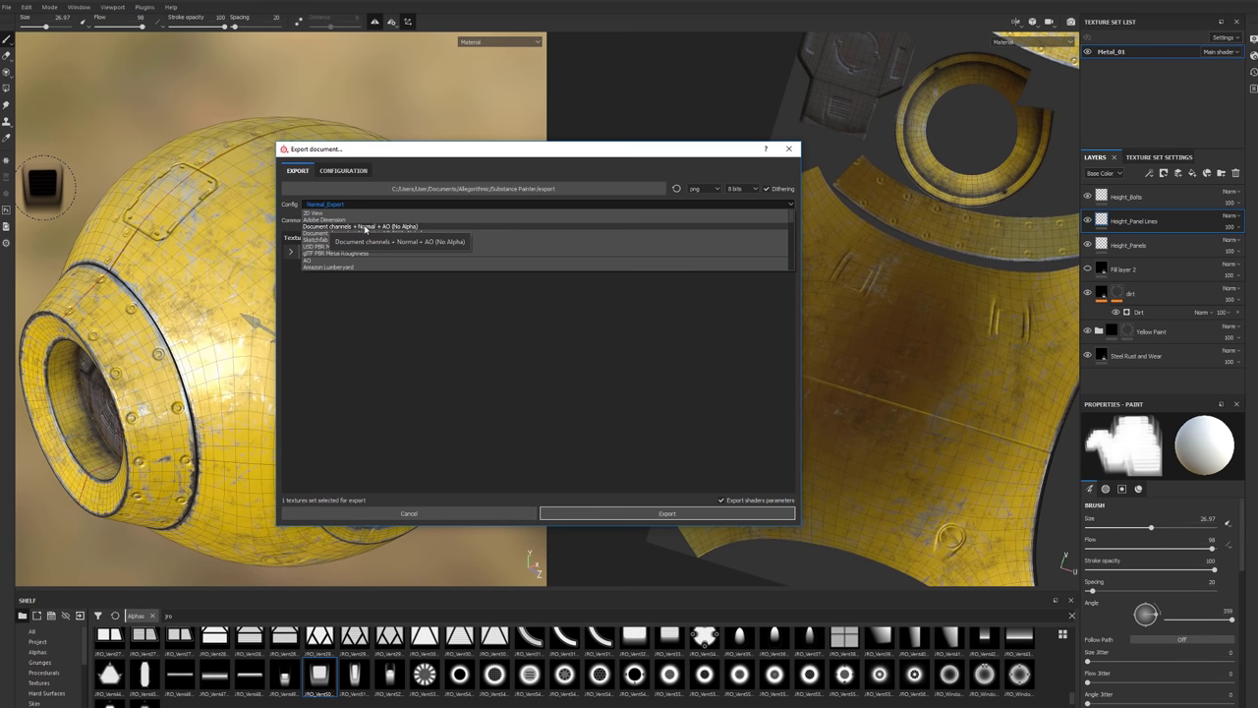
# Export Metal_01 using Document channels + Normal + AO (No Alpha) at 4096x4096 as tiff.
pyautogui.click(366, 227)
pyautogui.click(425, 186)
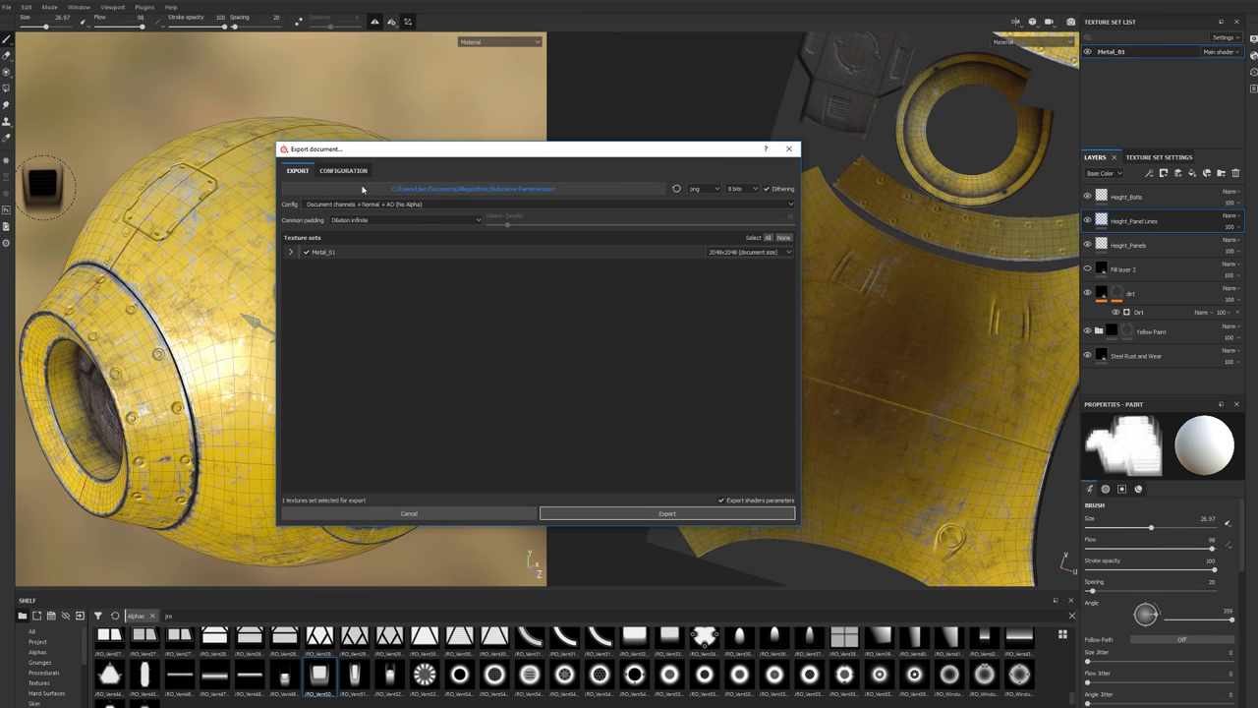
pyautogui.press('Return')
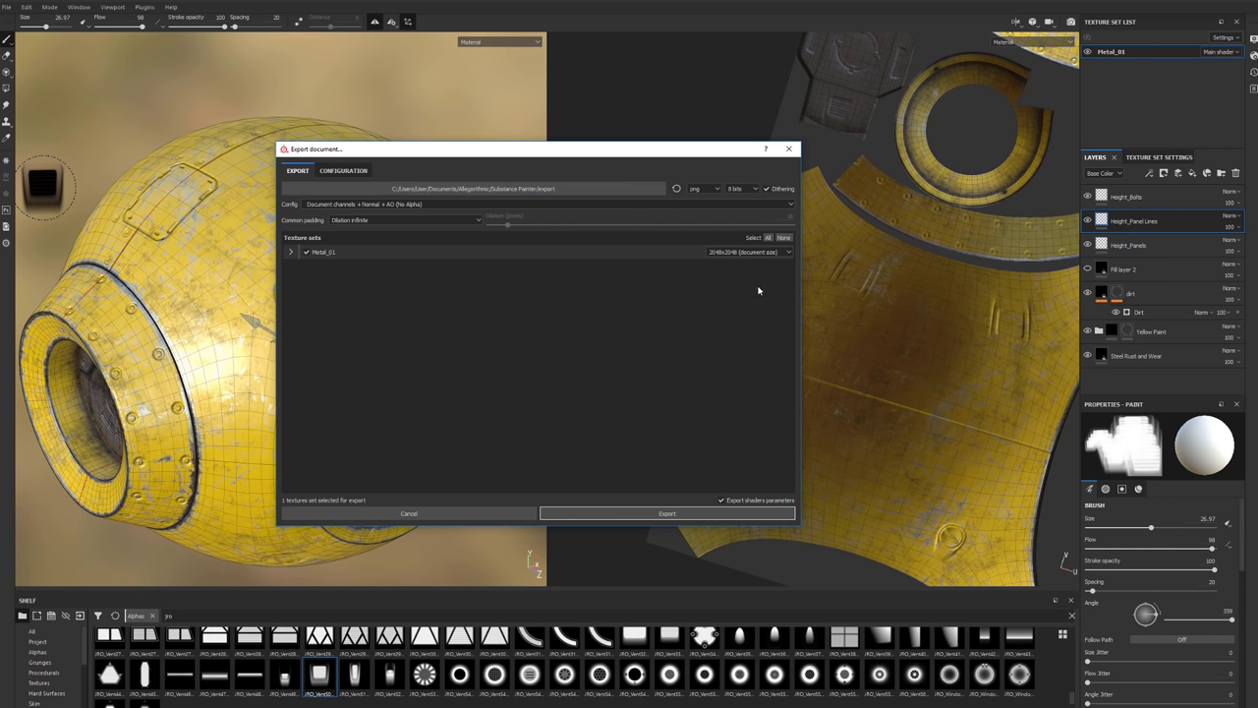
pyautogui.click(733, 252)
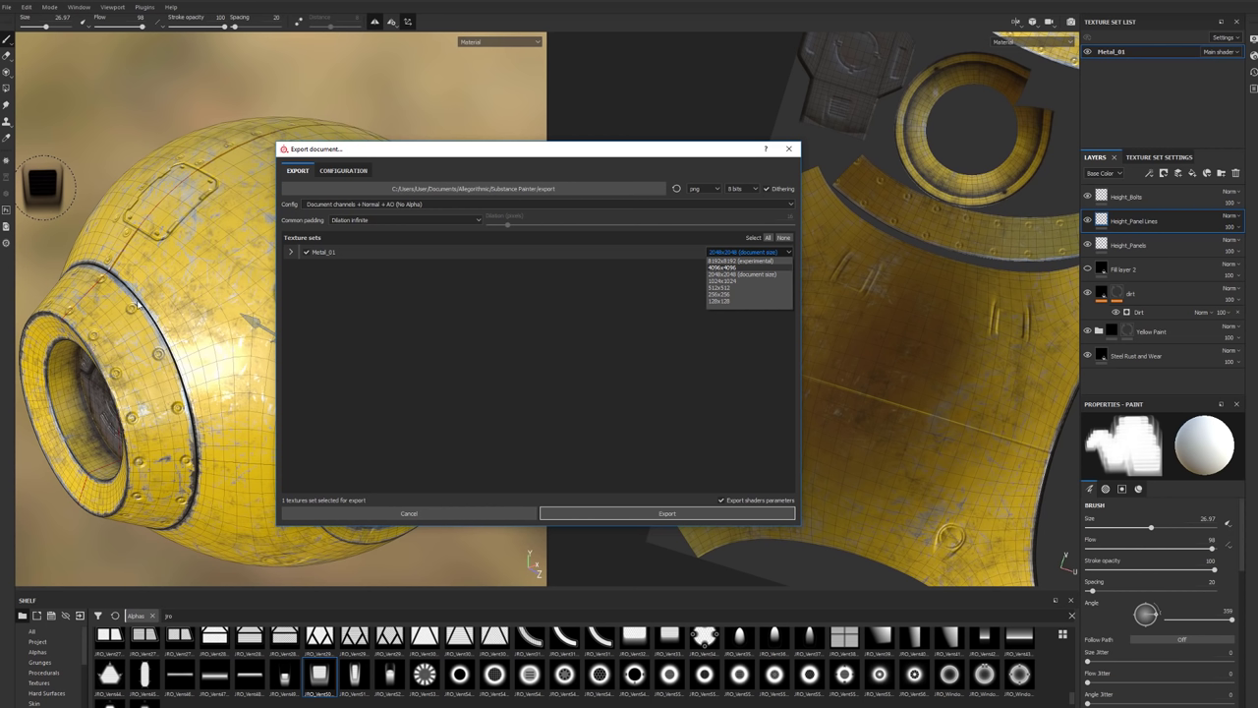
pyautogui.click(720, 268)
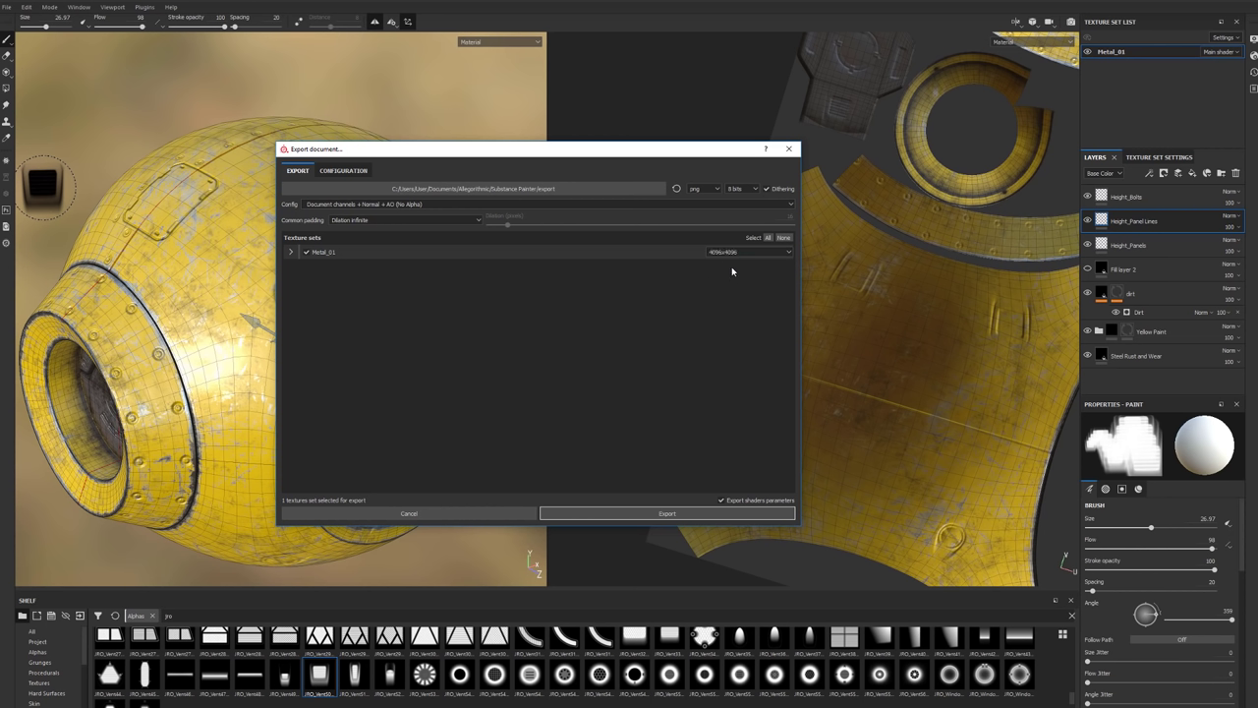
pyautogui.click(703, 189)
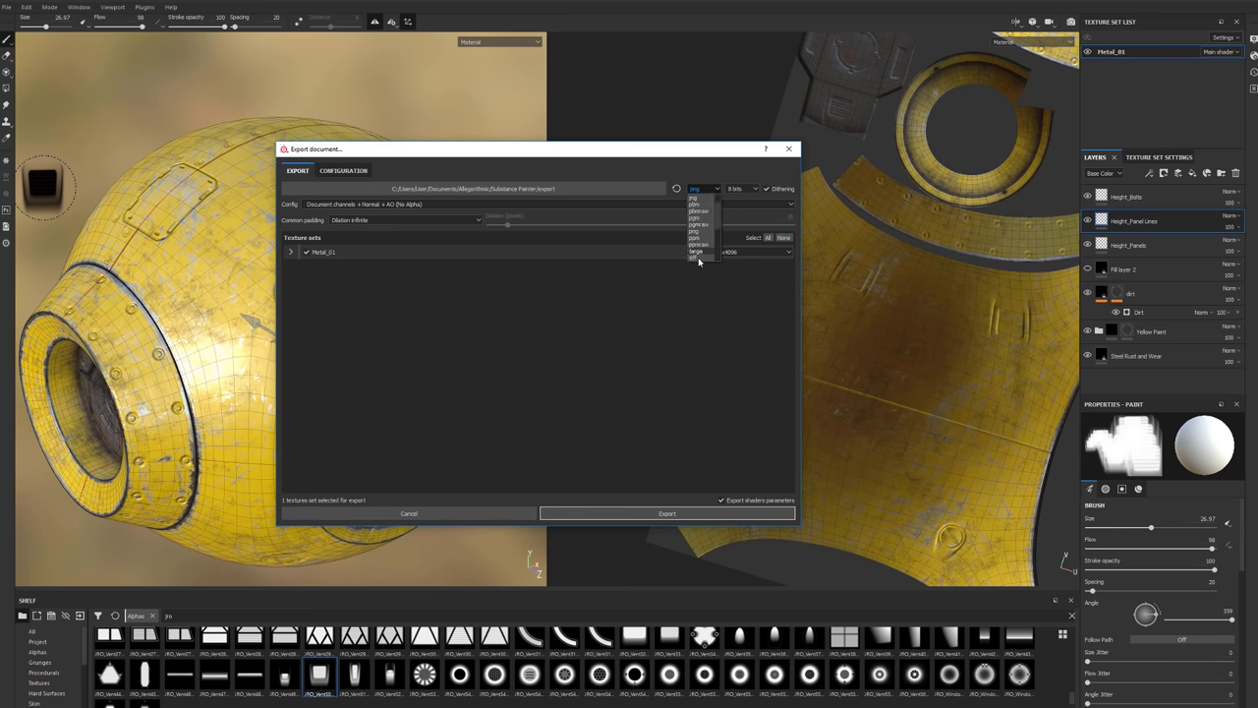
pyautogui.click(698, 259)
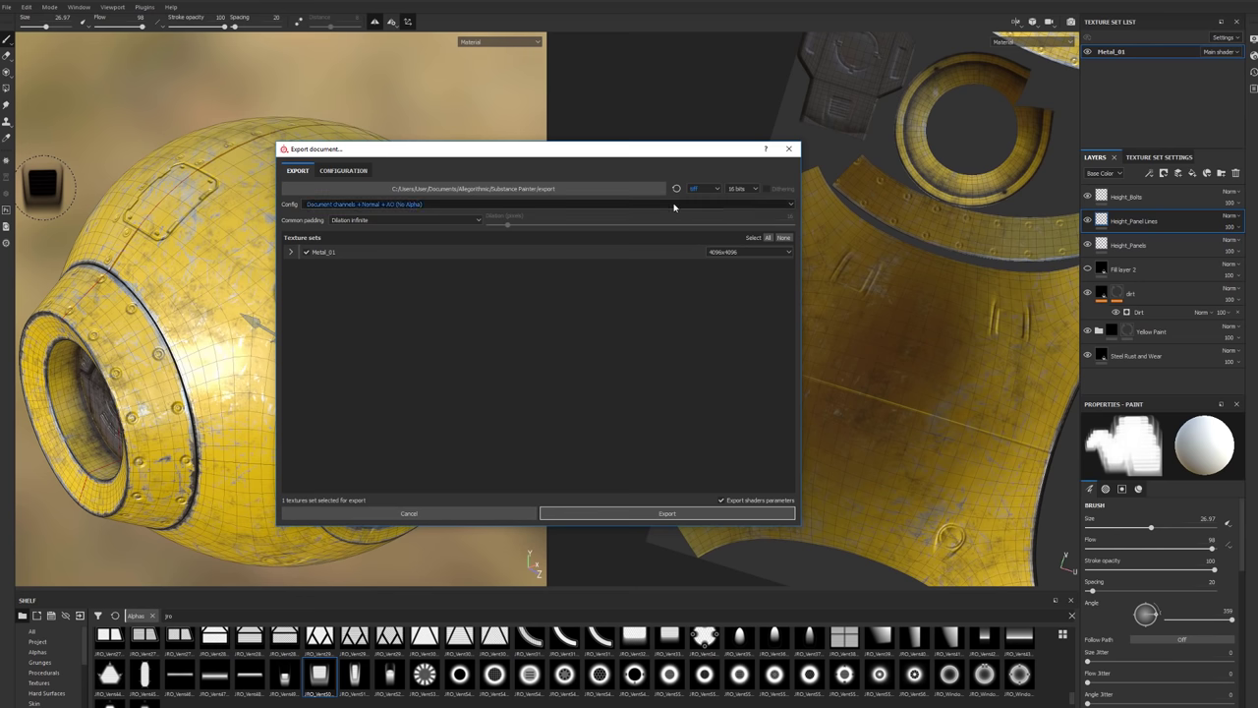
pyautogui.click(612, 514)
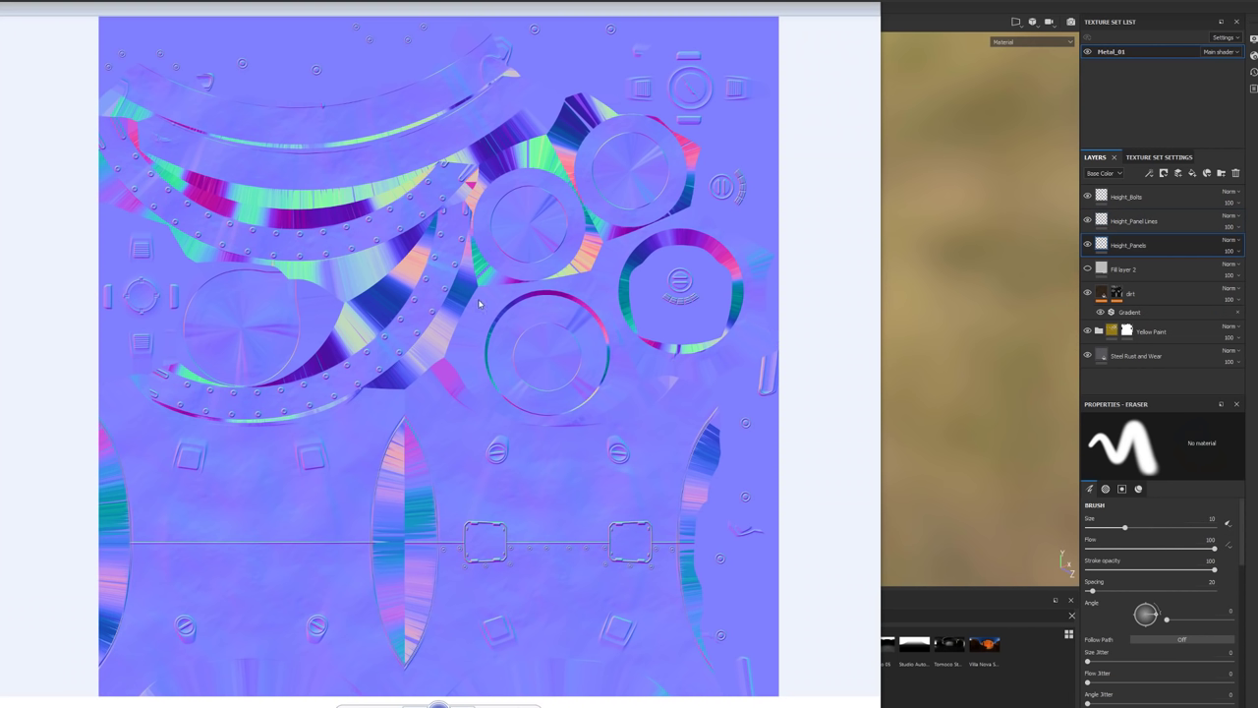
# Look over the exported normal map, then leave the image viewer for Substance Painter.
pyautogui.moveTo(45, 10)
pyautogui.hotkey('alt', 'Tab')
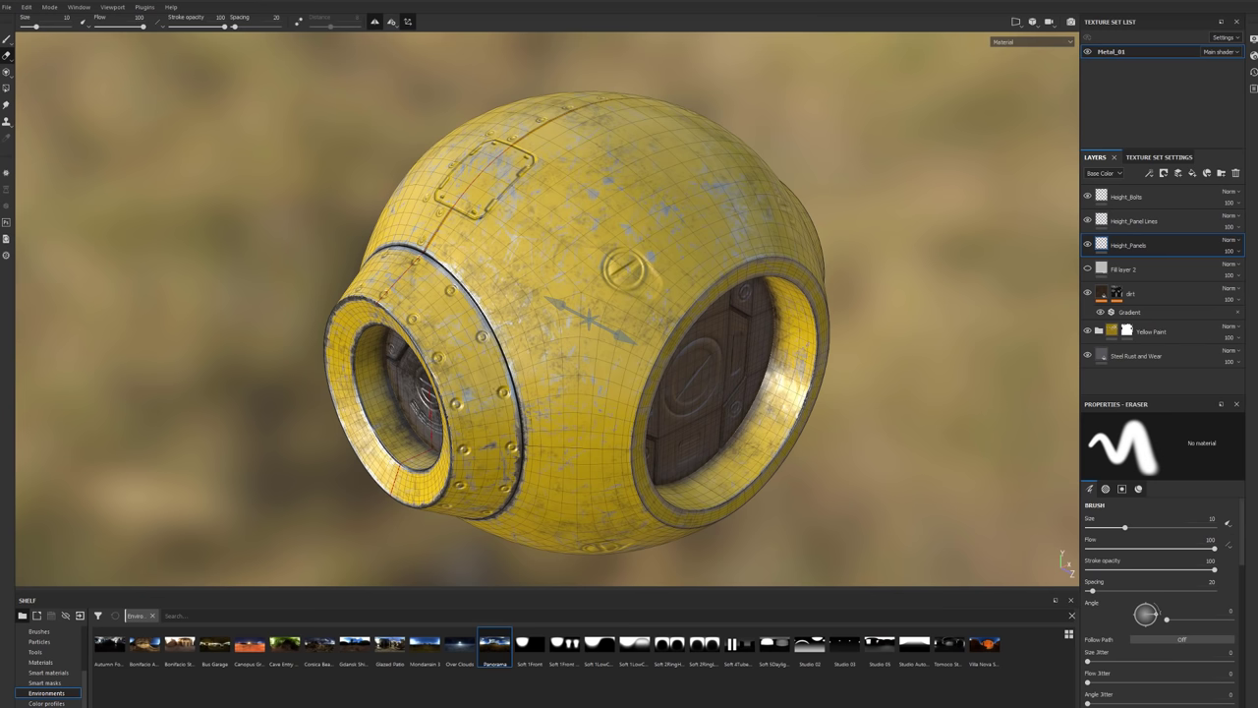
# Import Metal_01_Normal_DirectX.tif as a texture into the 'sphere tut wip' project.
pyautogui.moveTo(711, 559); pyautogui.dragTo(714, 696)
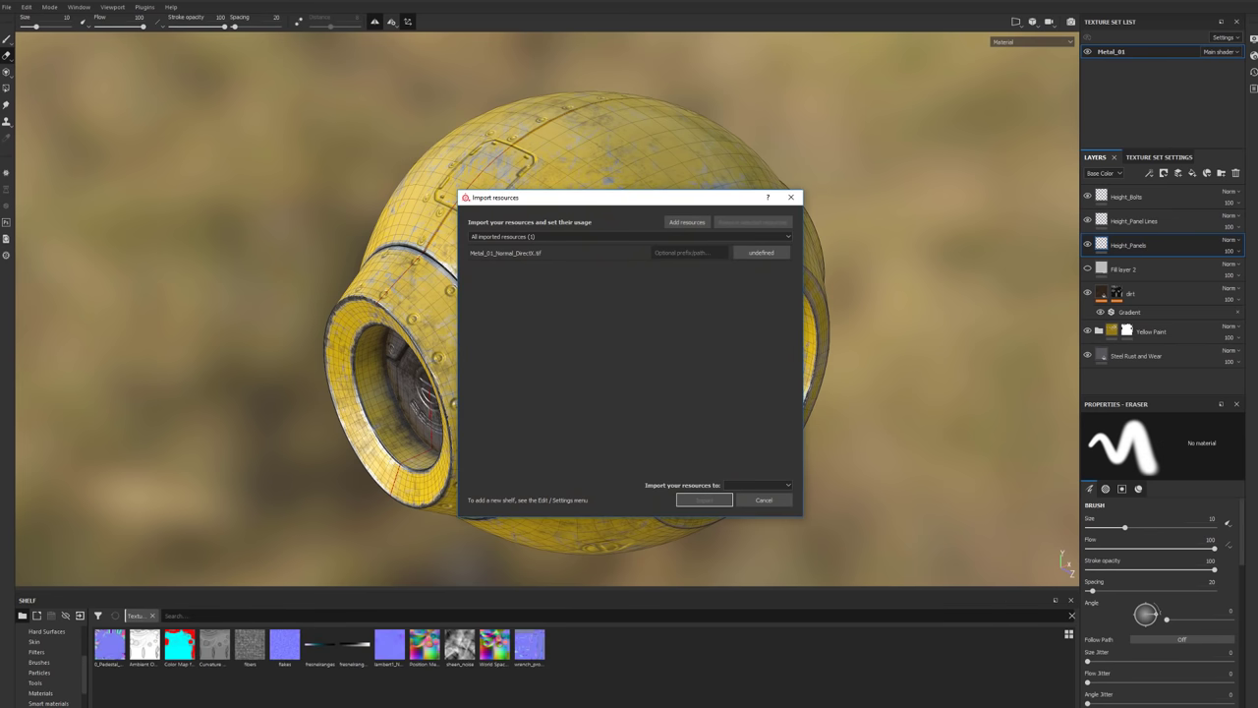
pyautogui.click(749, 253)
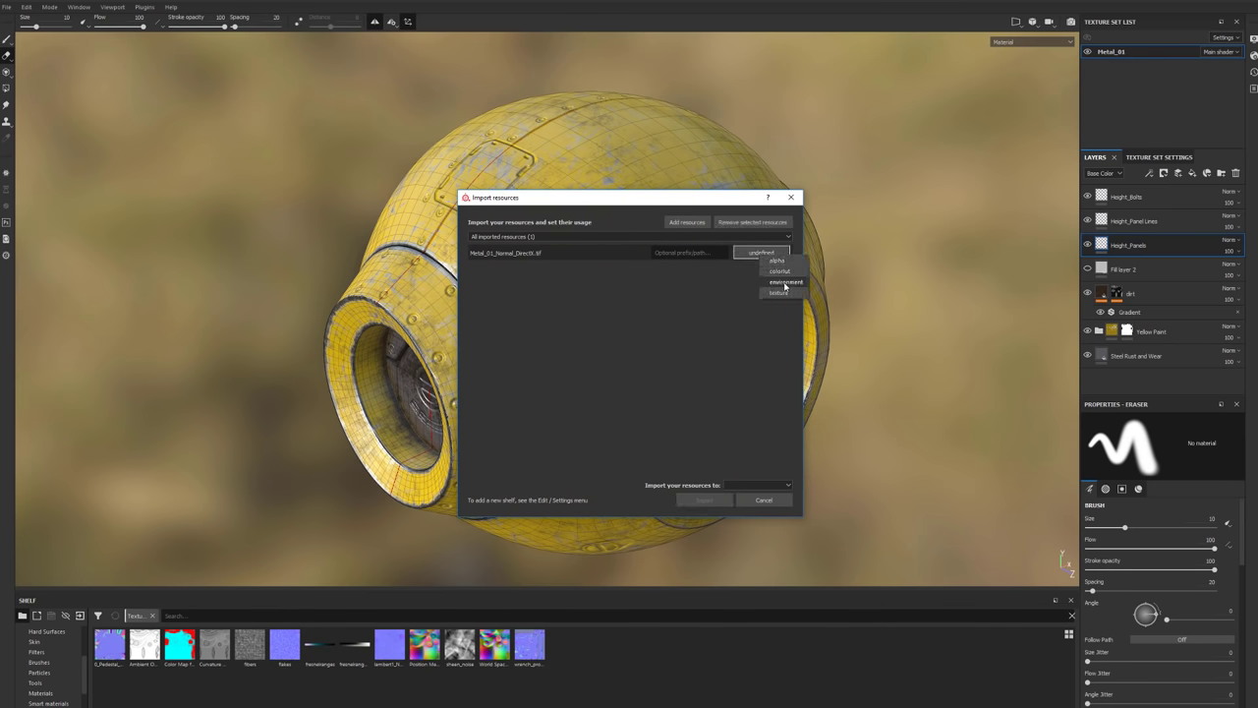
pyautogui.click(778, 293)
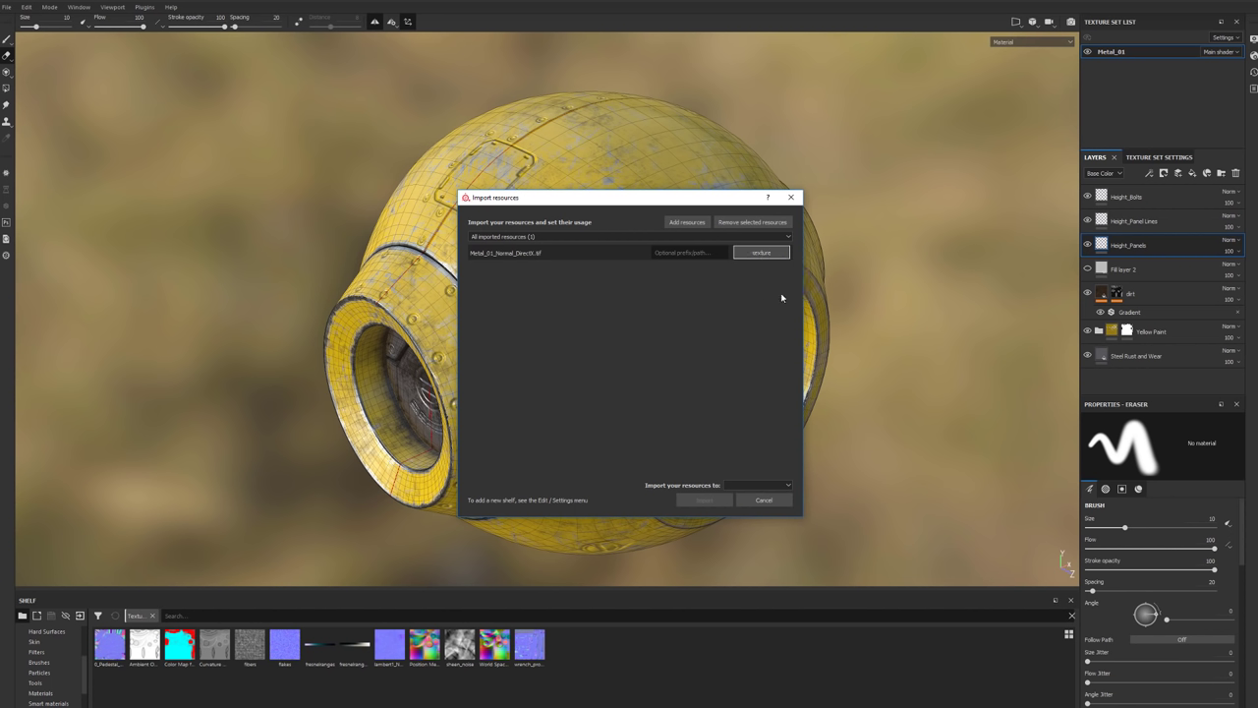
pyautogui.click(759, 486)
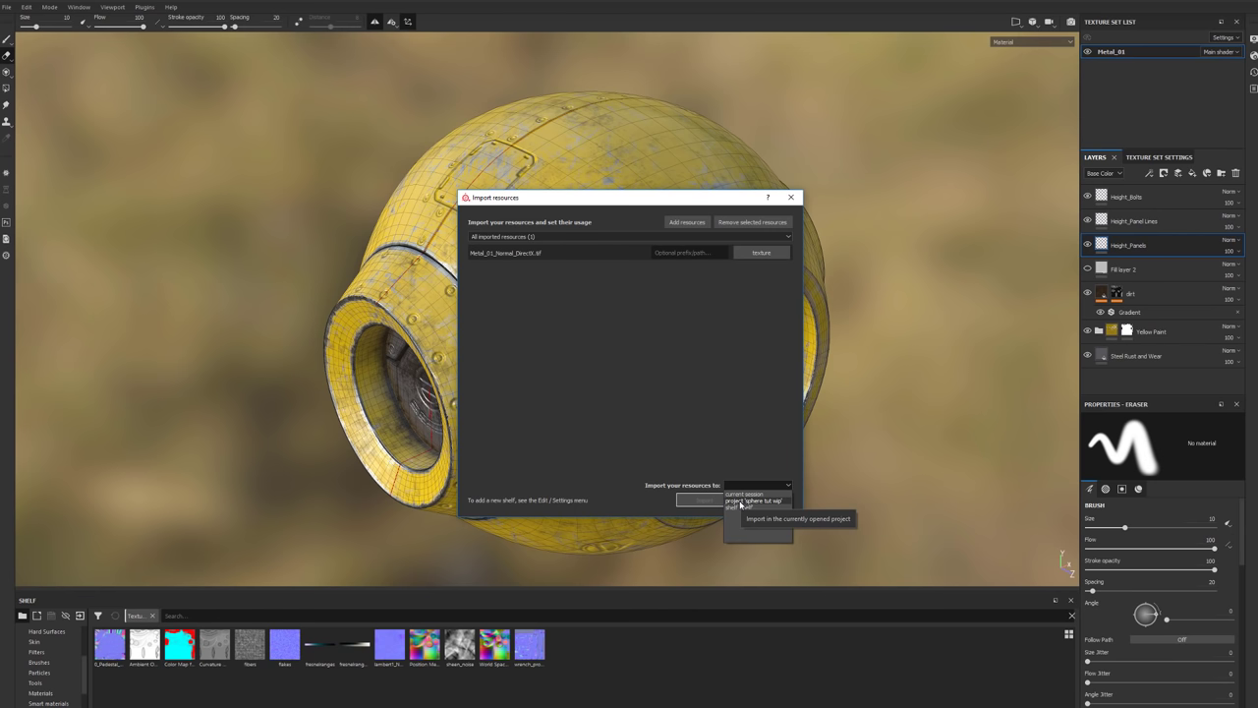
pyautogui.click(740, 502)
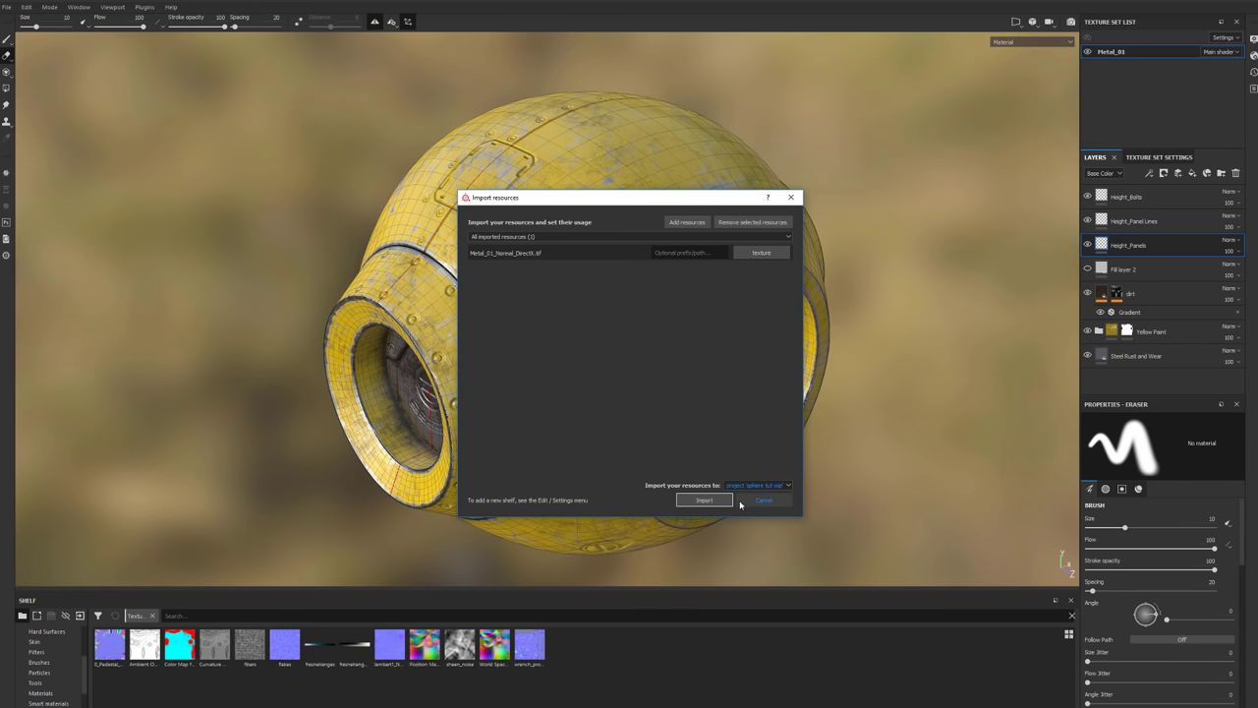
pyautogui.click(701, 500)
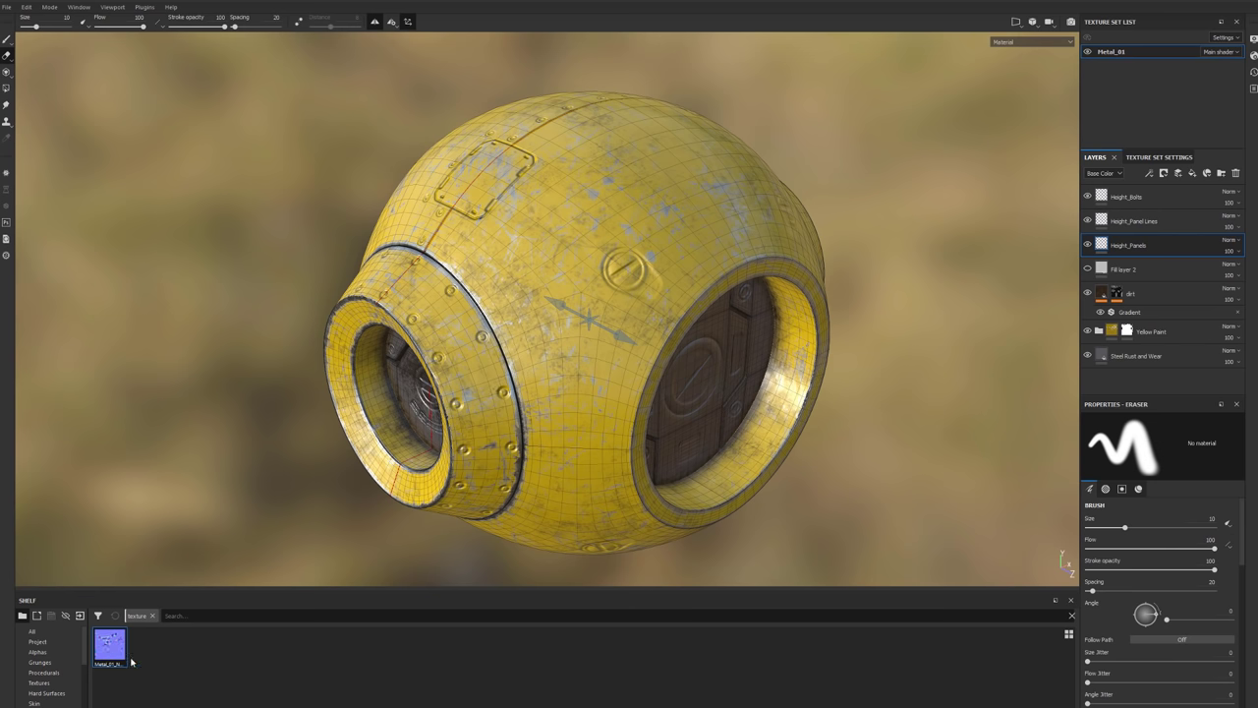
# Assign Metal_01_N as the mesh's normal map in Texture Set Settings.
pyautogui.click(1147, 158)
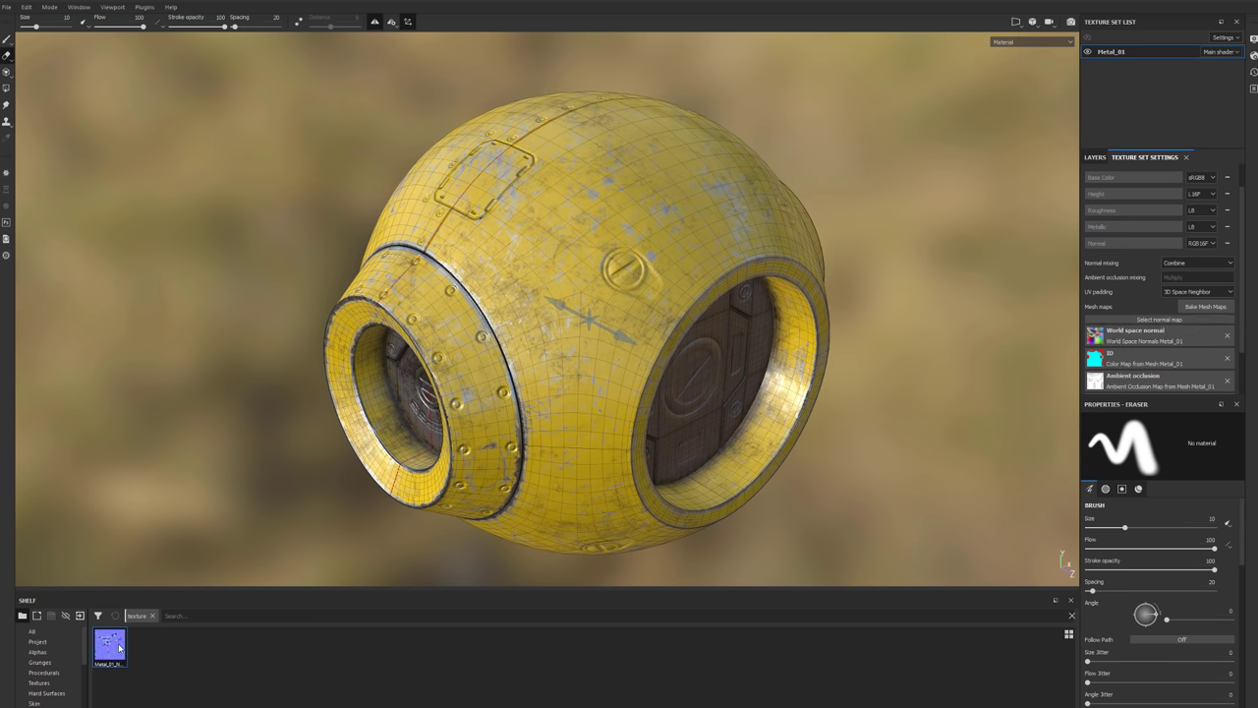
pyautogui.moveTo(111, 644); pyautogui.dragTo(1158, 322)
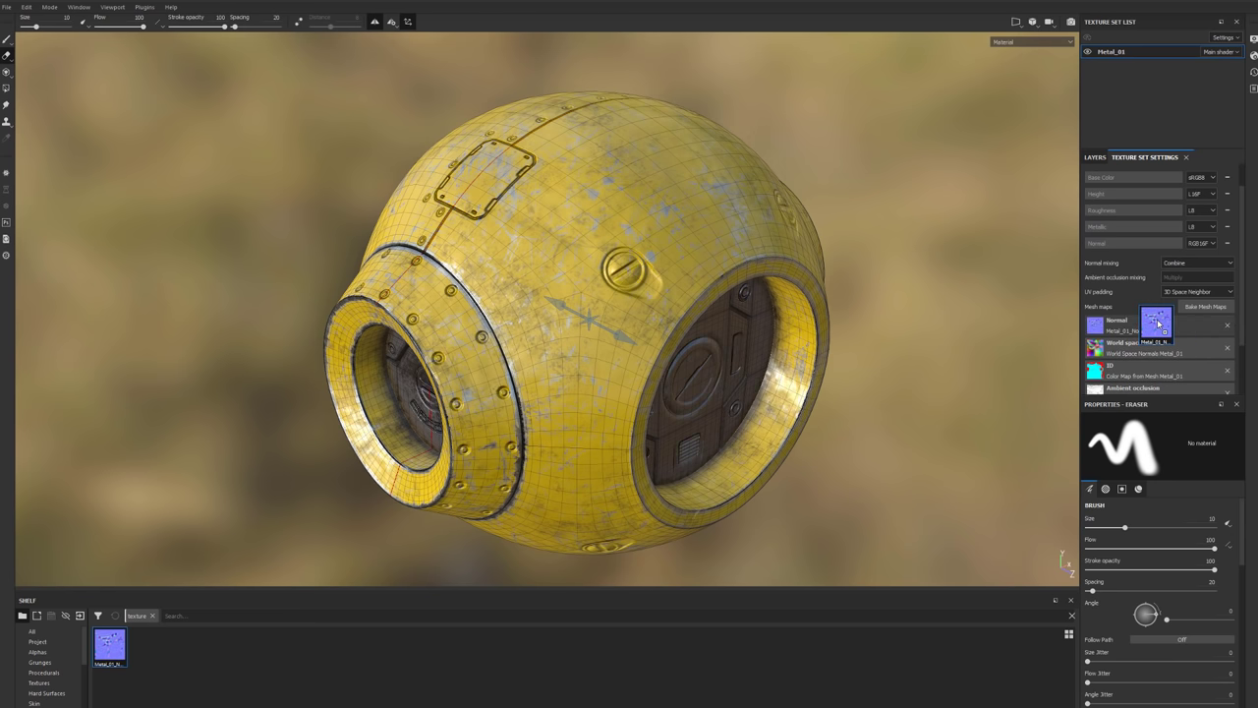
pyautogui.click(1100, 159)
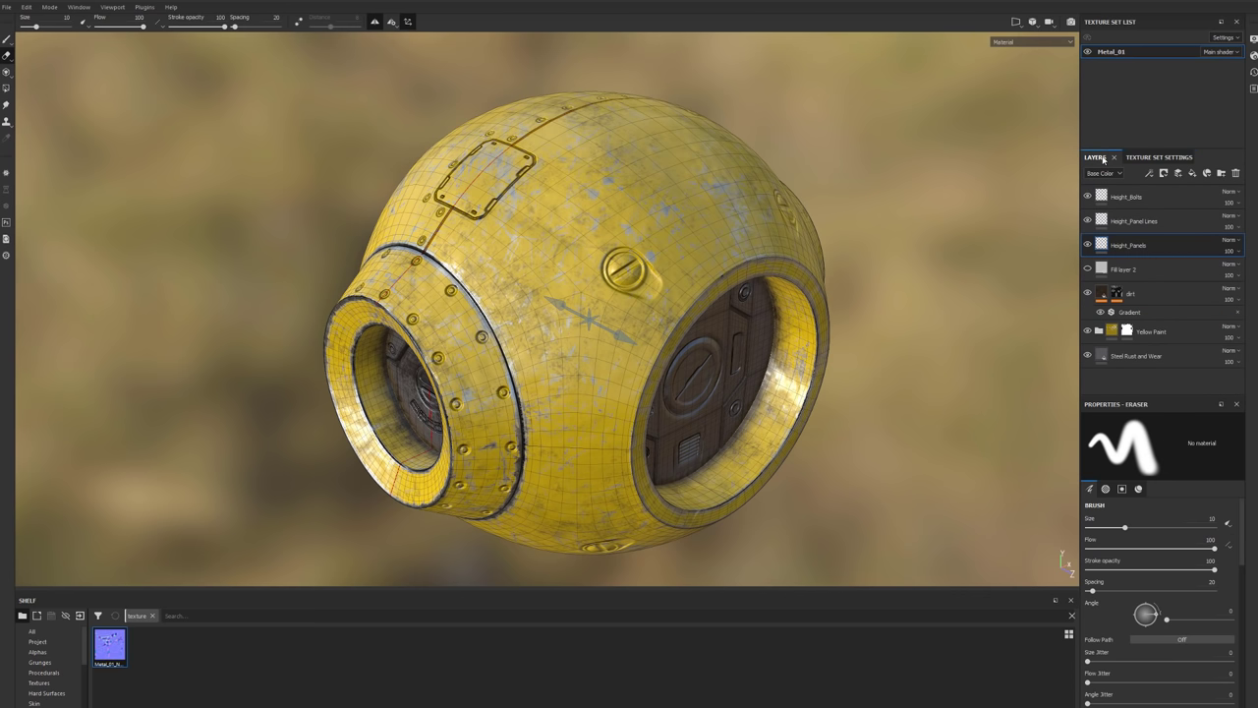
# Group Height_Bolts through Fill layer 2 into a folder named Height_Stamps.
pyautogui.click(1088, 197)
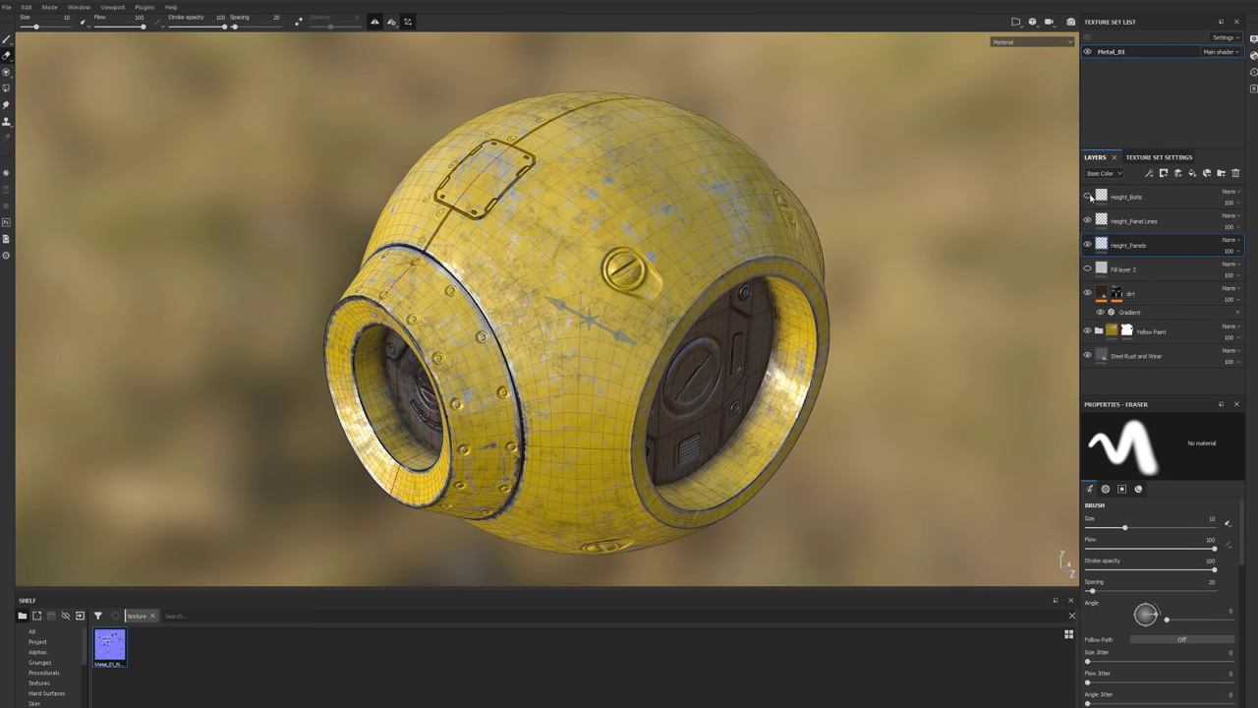
pyautogui.click(1088, 195)
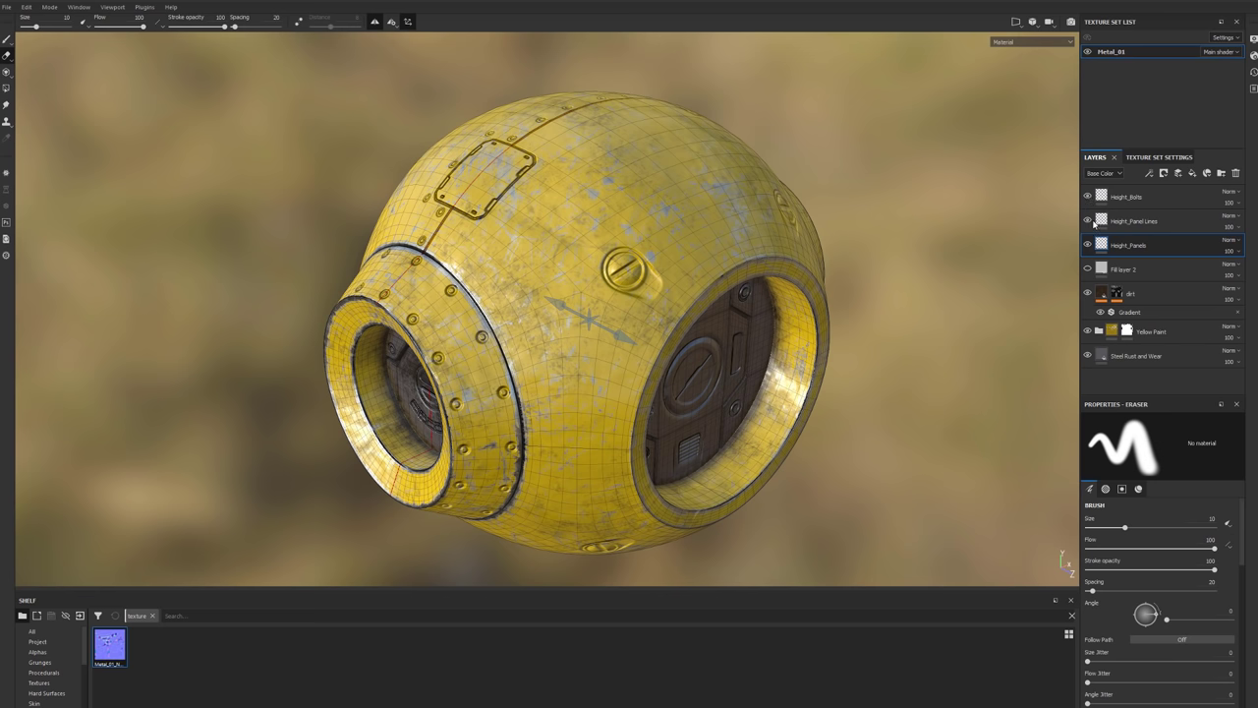
pyautogui.click(1128, 197)
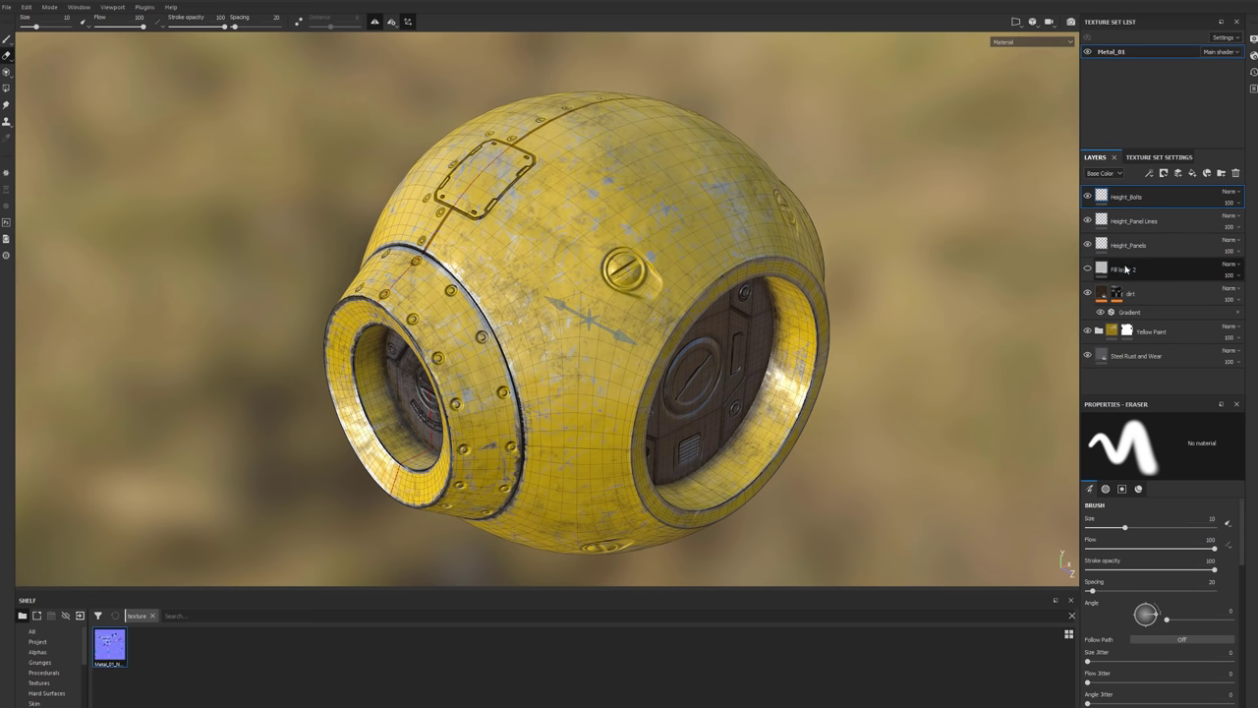
pyautogui.keyDown('shift'); pyautogui.click(1126, 268); pyautogui.keyUp('shift')
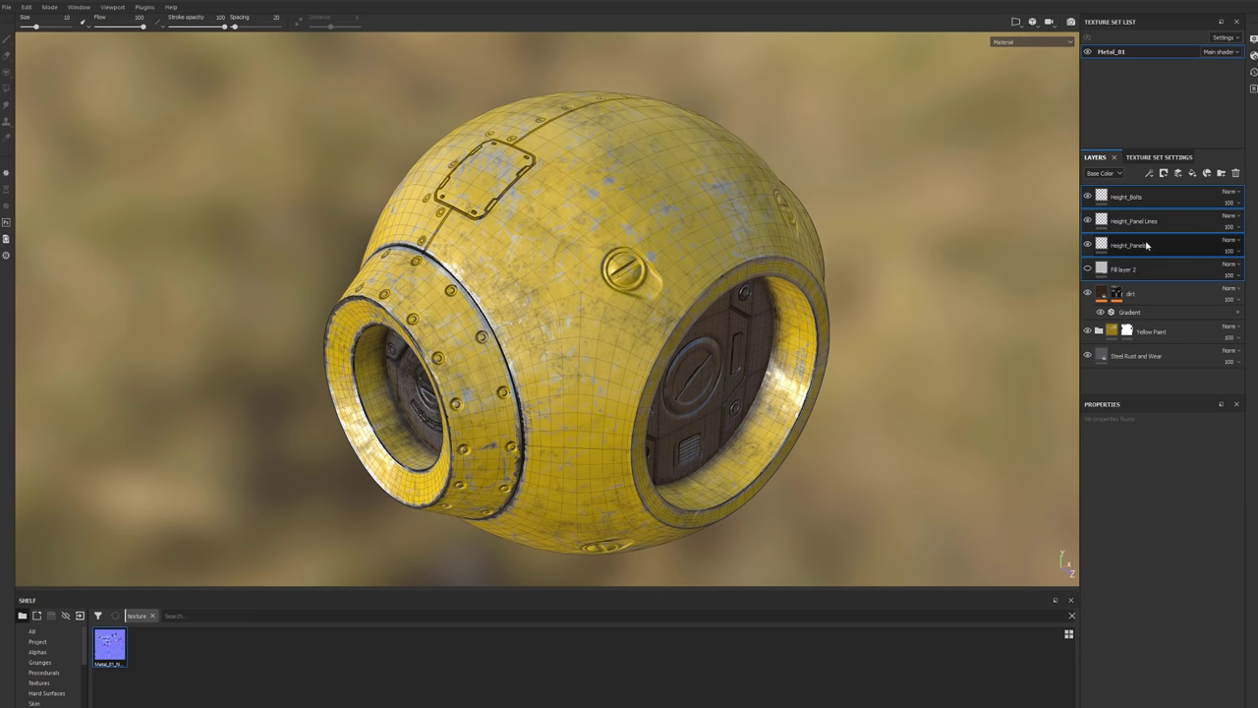
pyautogui.click(1128, 198)
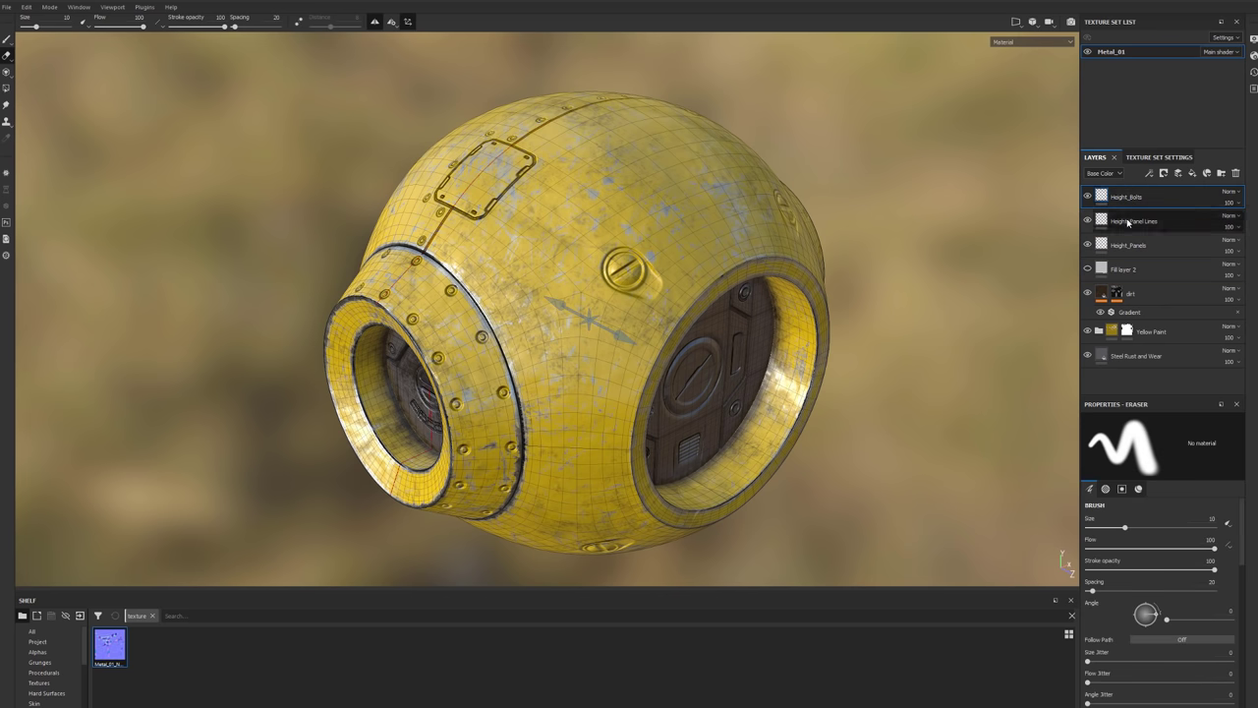
pyautogui.doubleClick(1126, 198)
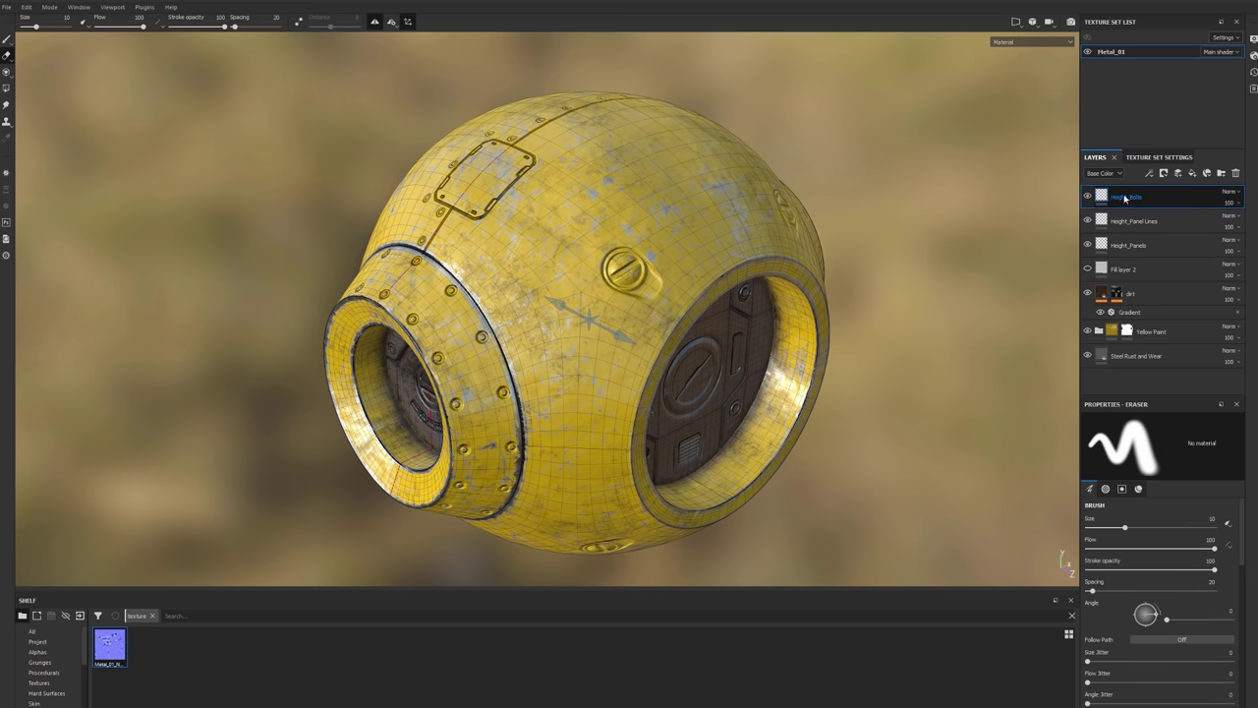
pyautogui.doubleClick(1126, 269)
pyautogui.keyDown('shift'); pyautogui.click(1126, 269); pyautogui.keyUp('shift')
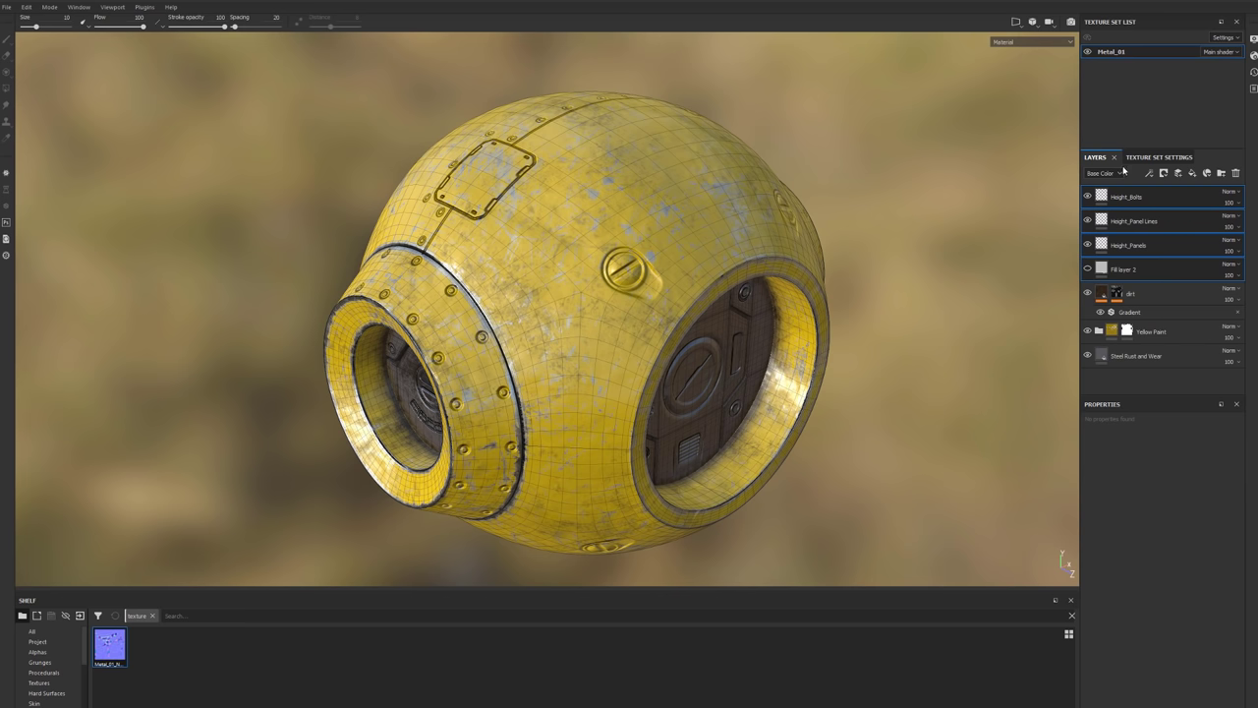
pyautogui.hotkey('ctrl', 'g')
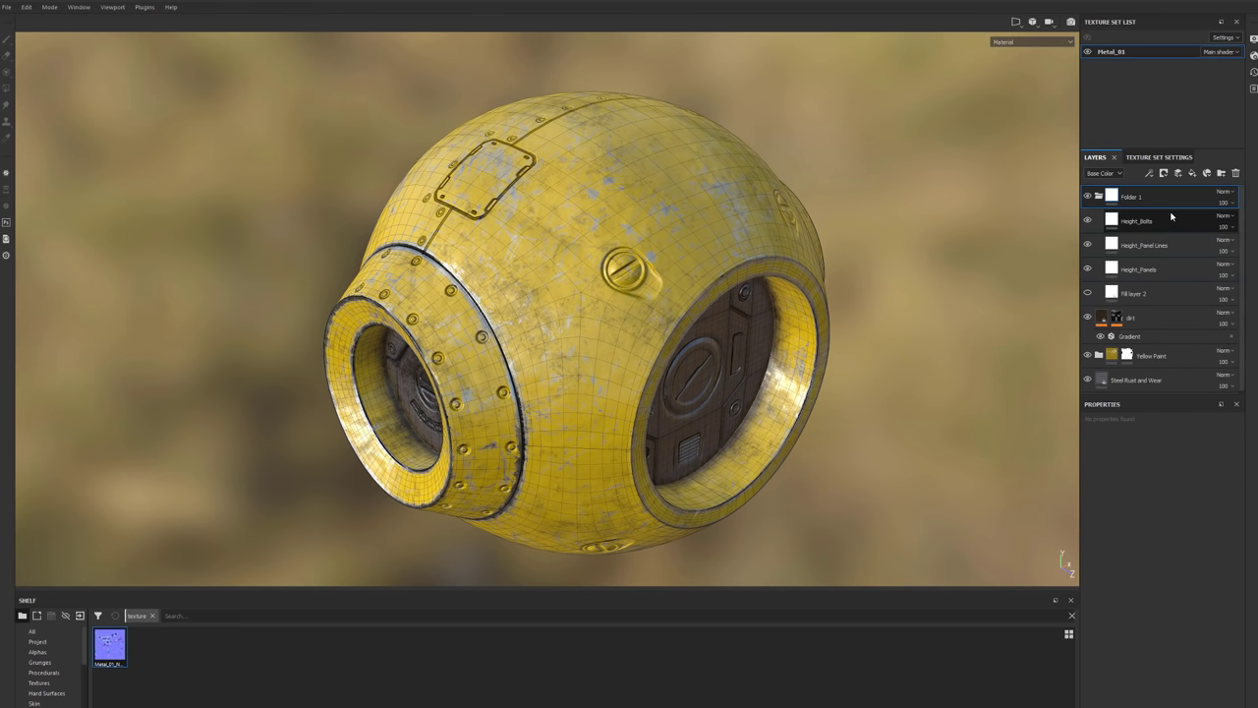
pyautogui.doubleClick(1135, 198)
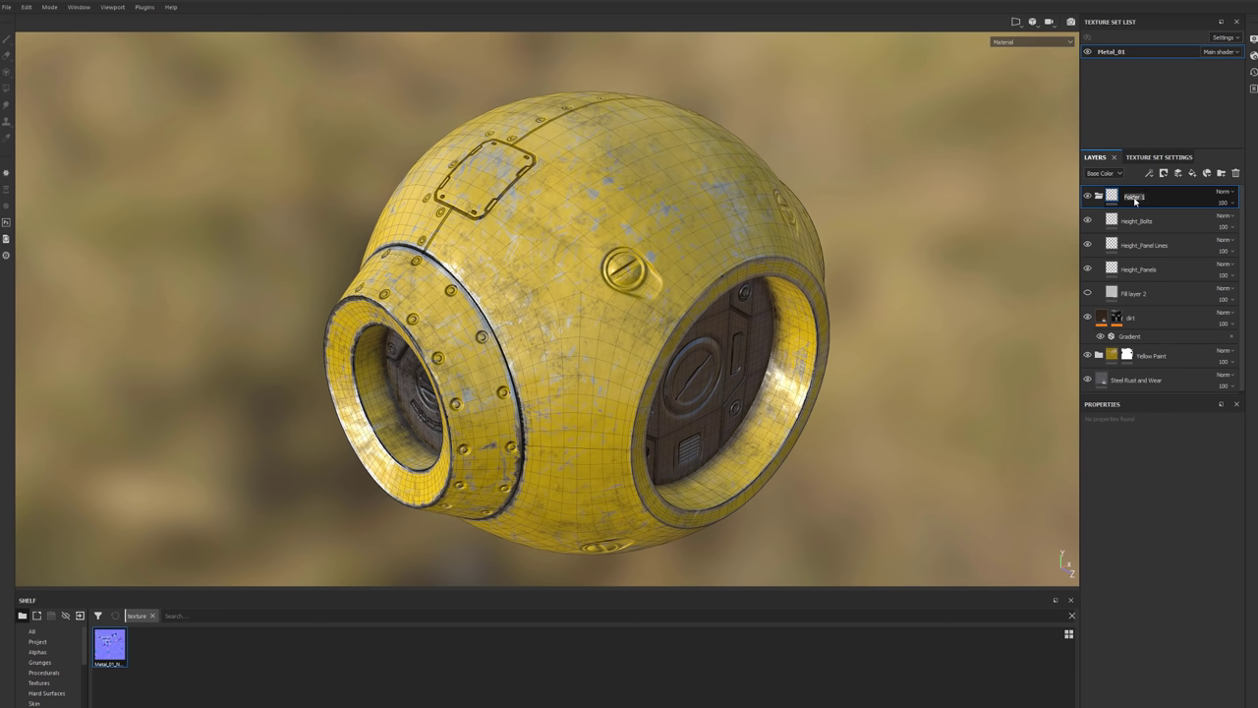
pyautogui.write('Height_Stamps')
pyautogui.press('Return')
# Collapse and hide the Height_Stamps folder, then inspect the sphere.
pyautogui.click(1099, 197)
pyautogui.click(1087, 197)
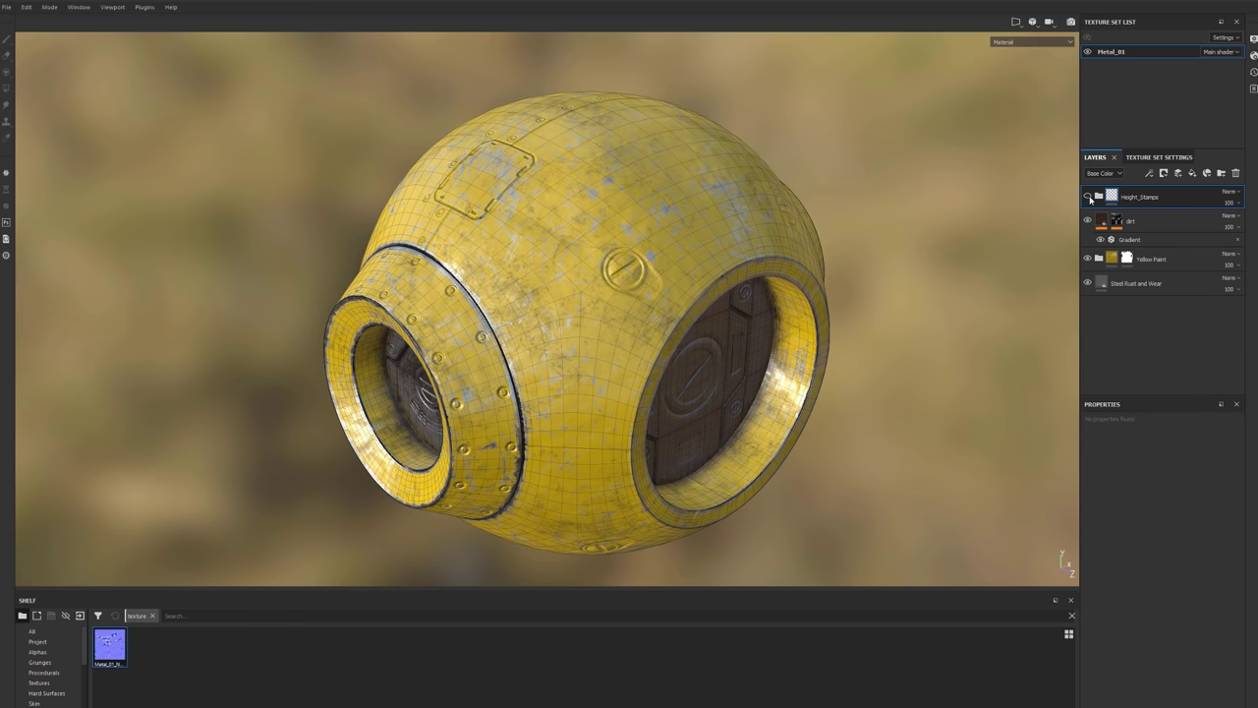
pyautogui.keyDown('alt'); pyautogui.moveTo(670, 301); pyautogui.dragTo(580, 179); pyautogui.keyUp('alt')
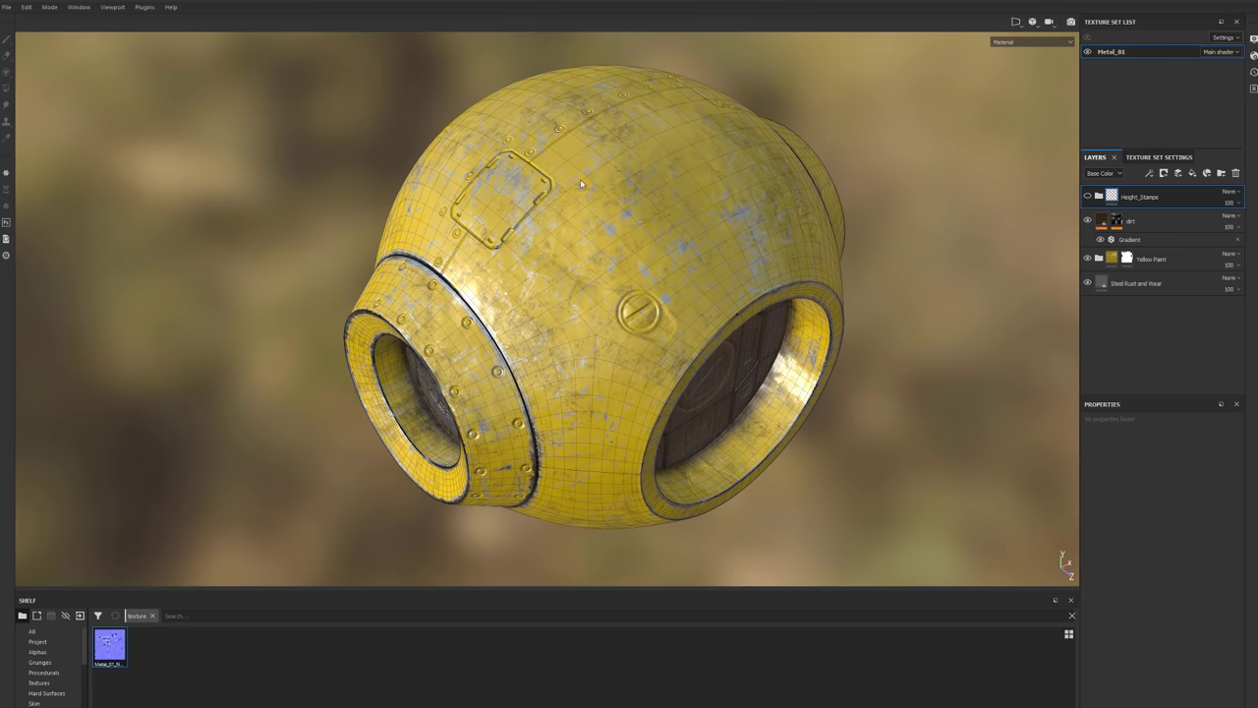
pyautogui.keyDown('alt'); pyautogui.moveTo(516, 221); pyautogui.dragTo(743, 237); pyautogui.keyUp('alt')
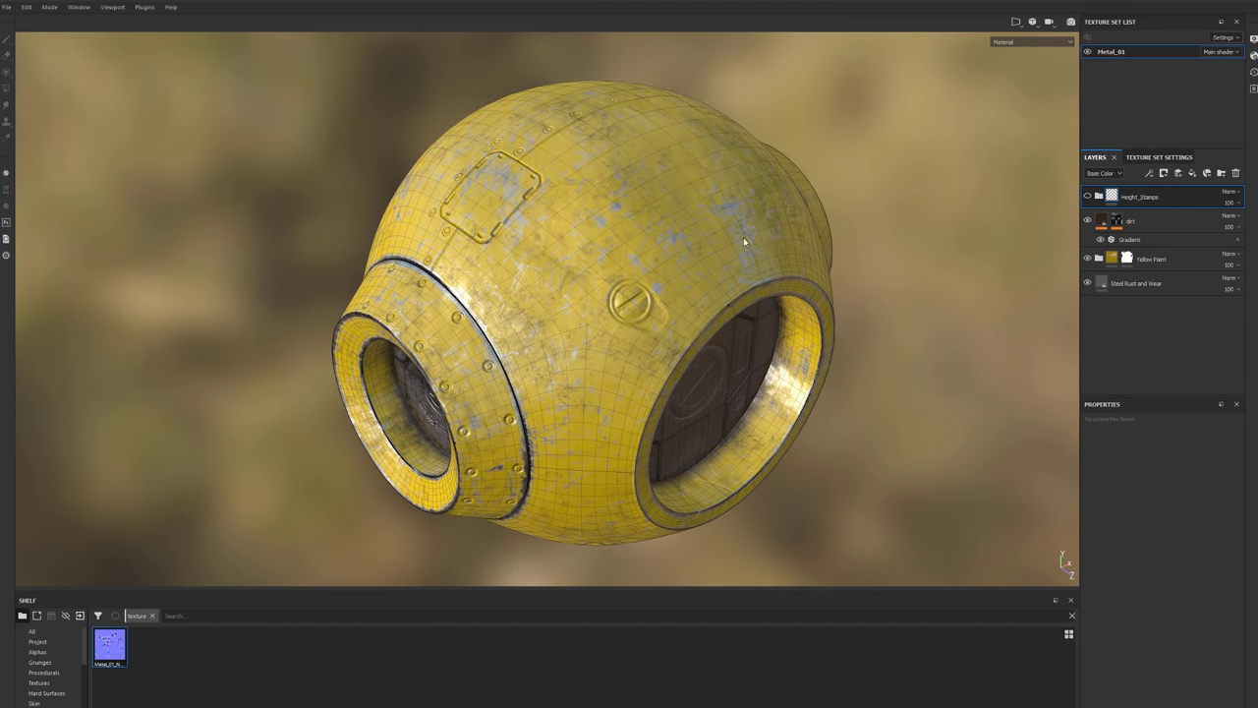
# Bake the Metal_01 mesh maps at a 4096 output size.
pyautogui.click(1153, 158)
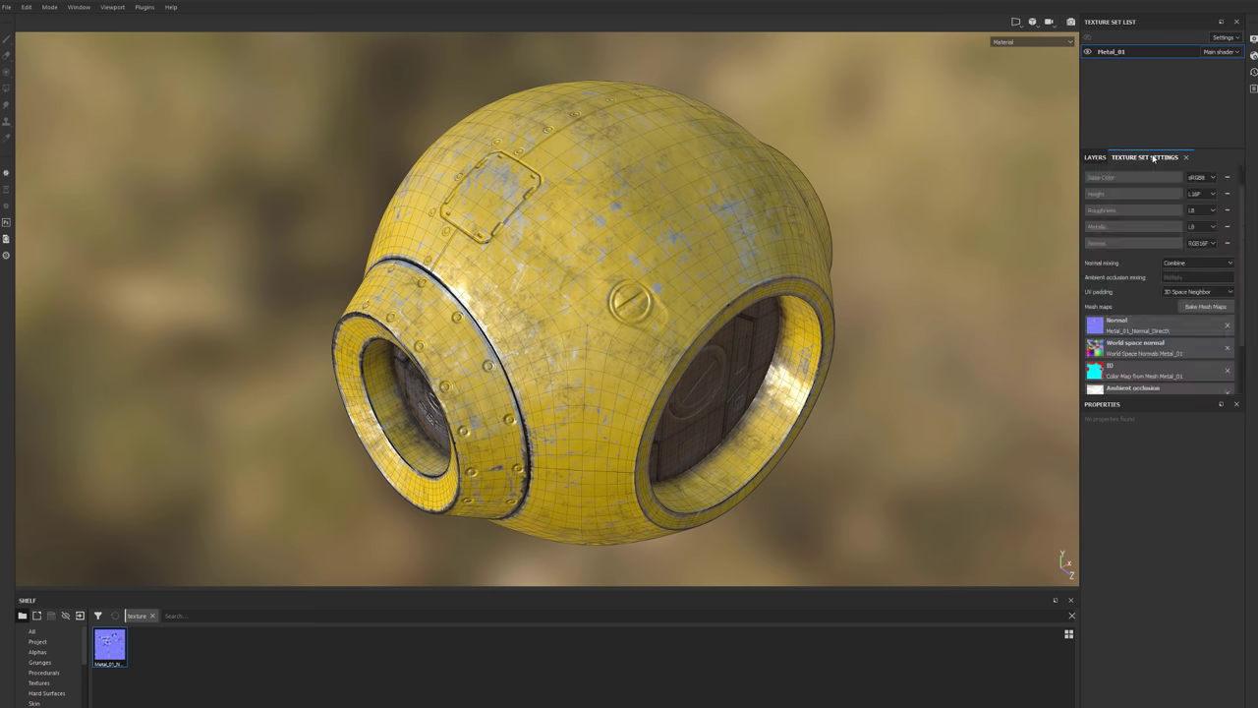
pyautogui.click(1206, 306)
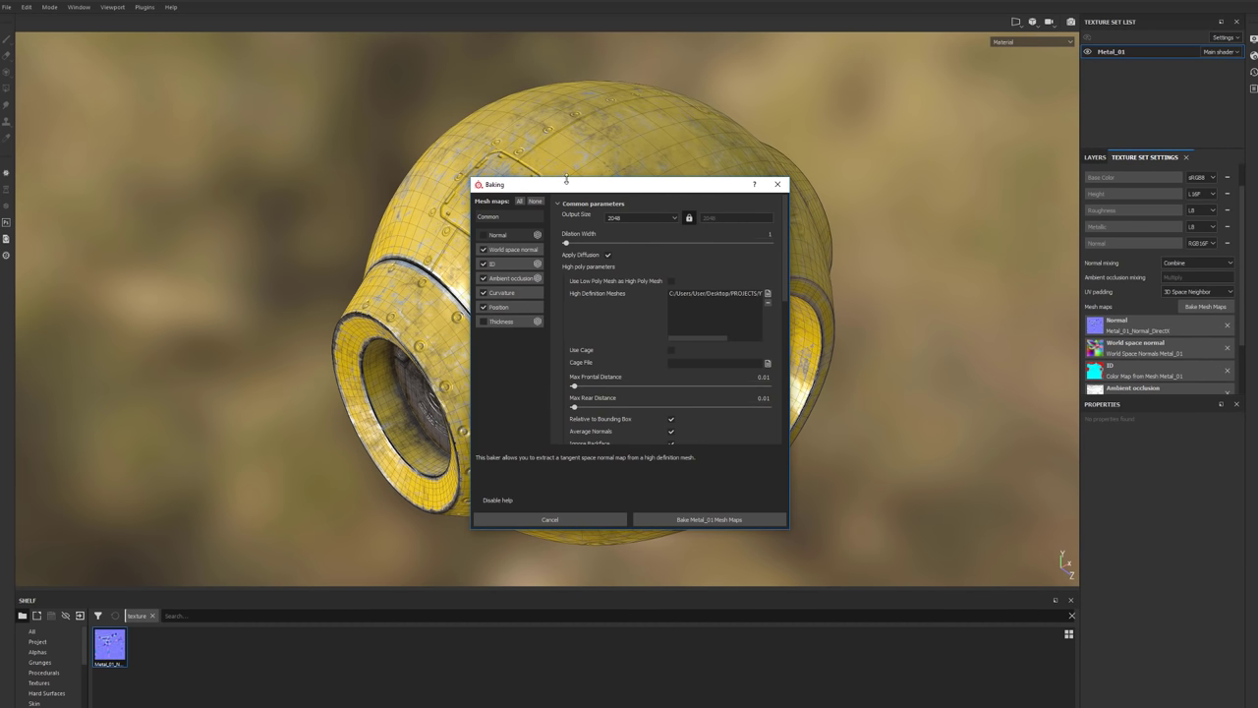
pyautogui.moveTo(566, 180); pyautogui.dragTo(701, 111)
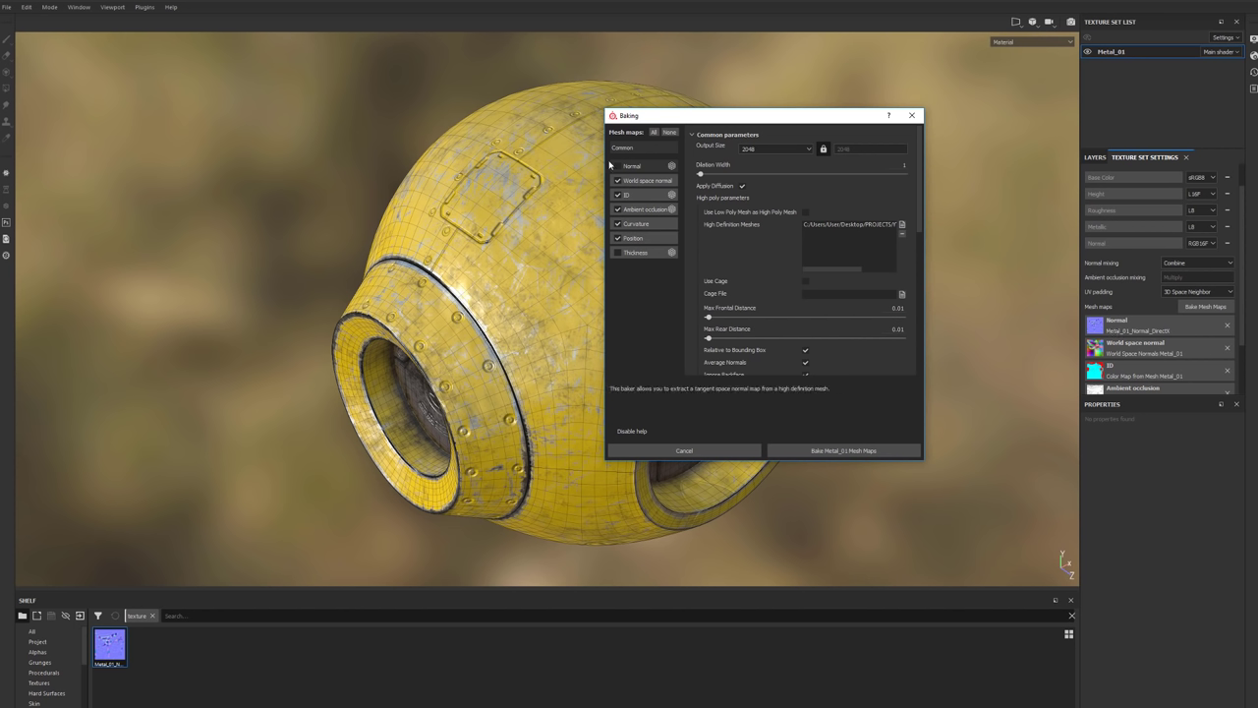
pyautogui.click(773, 150)
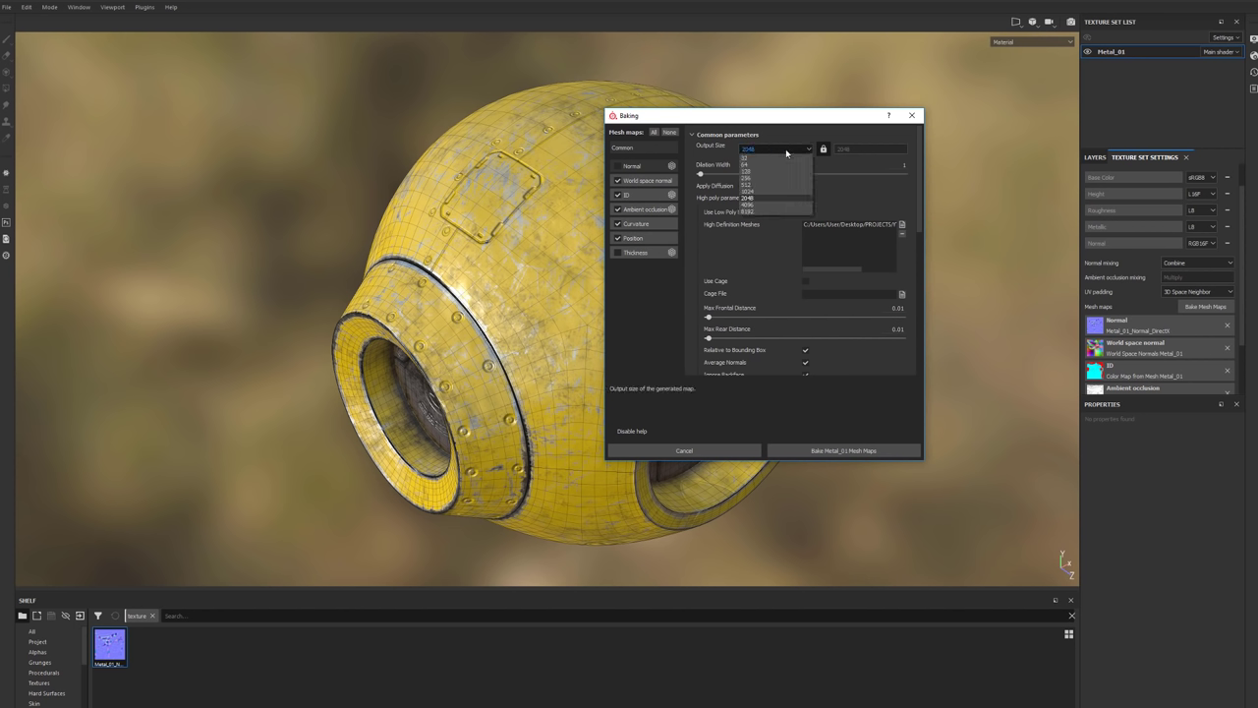
pyautogui.click(748, 207)
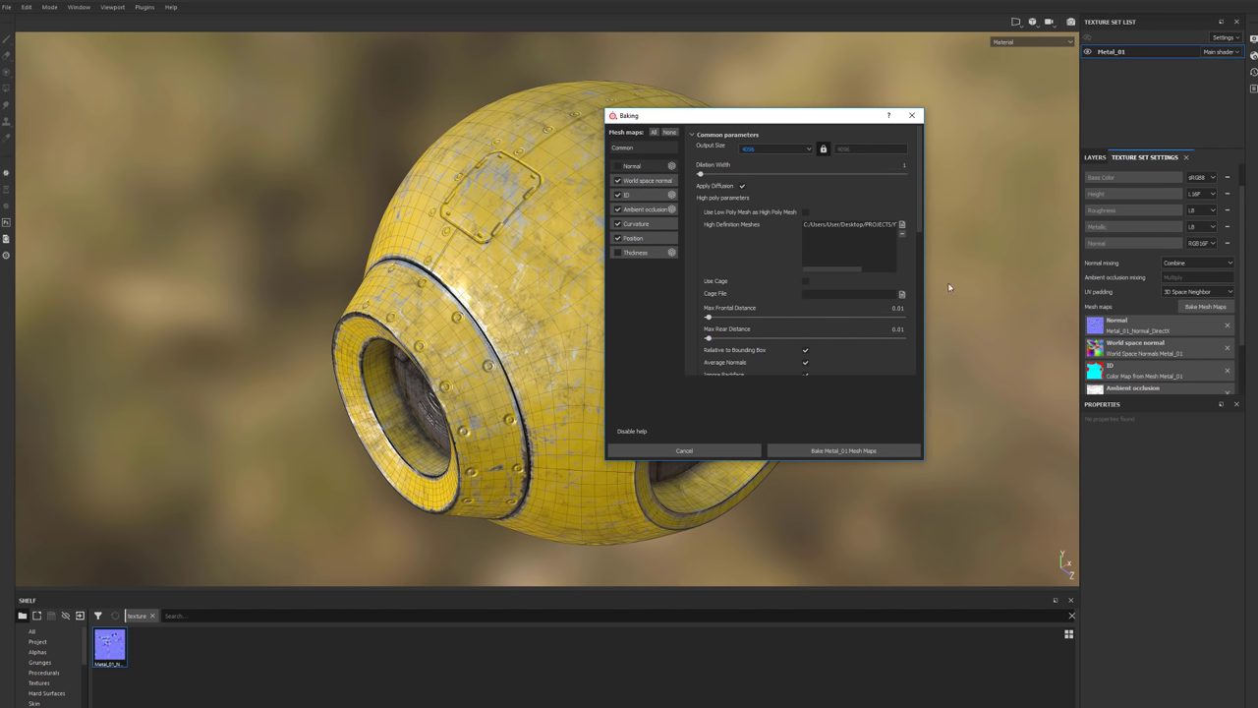
pyautogui.click(836, 451)
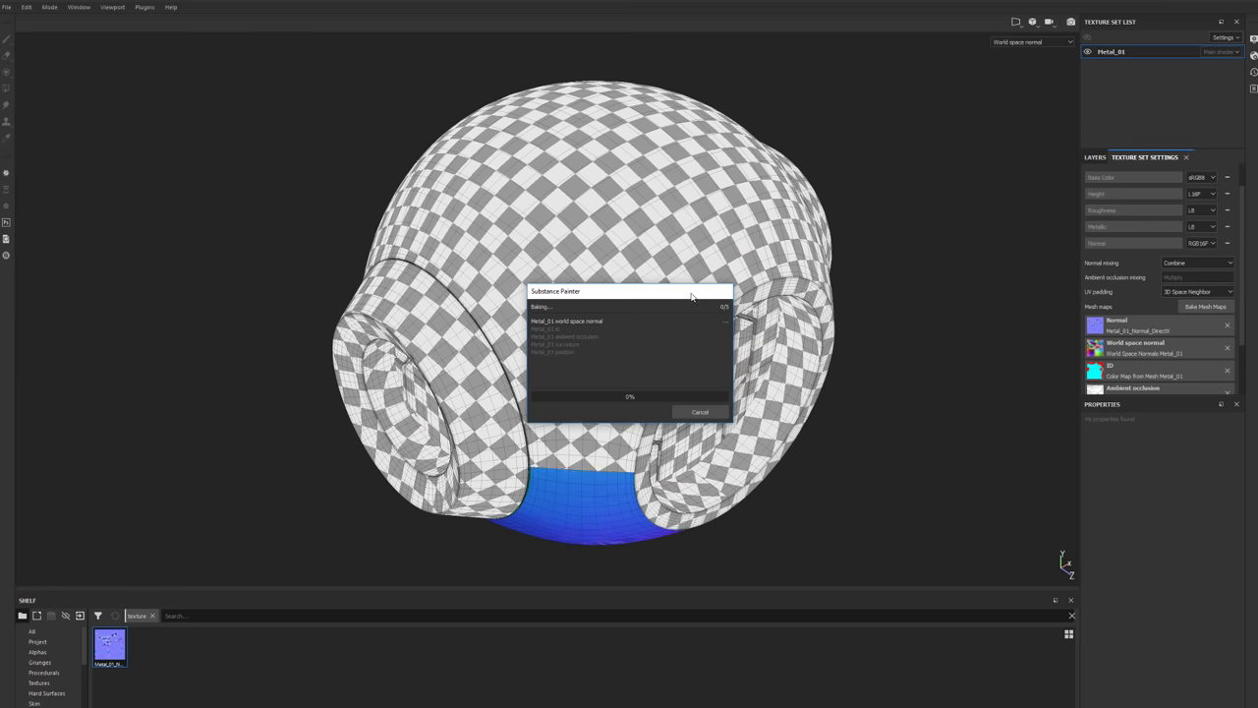
pyautogui.moveTo(681, 292)
pyautogui.mouseDown()
pyautogui.moveTo(966, 298)
pyautogui.moveTo(1013, 254)
pyautogui.mouseUp()
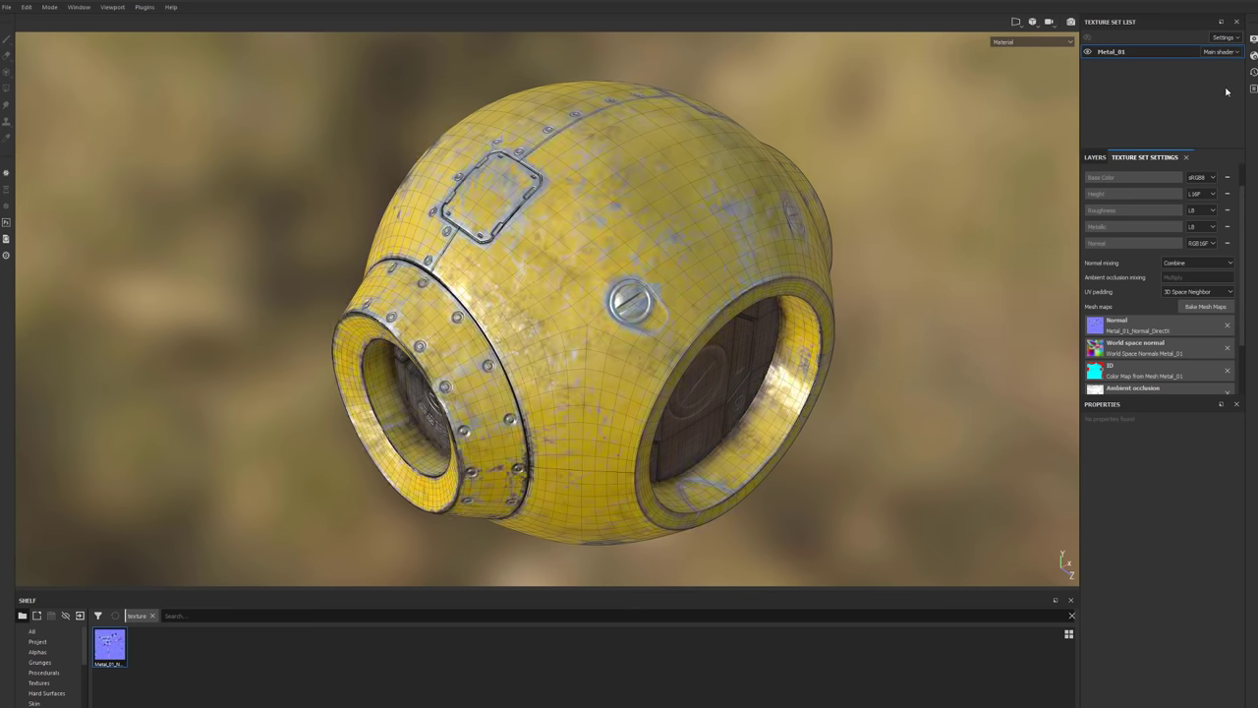
# Uncheck Show mesh wireframe in the viewport Display Settings.
pyautogui.click(1253, 39)
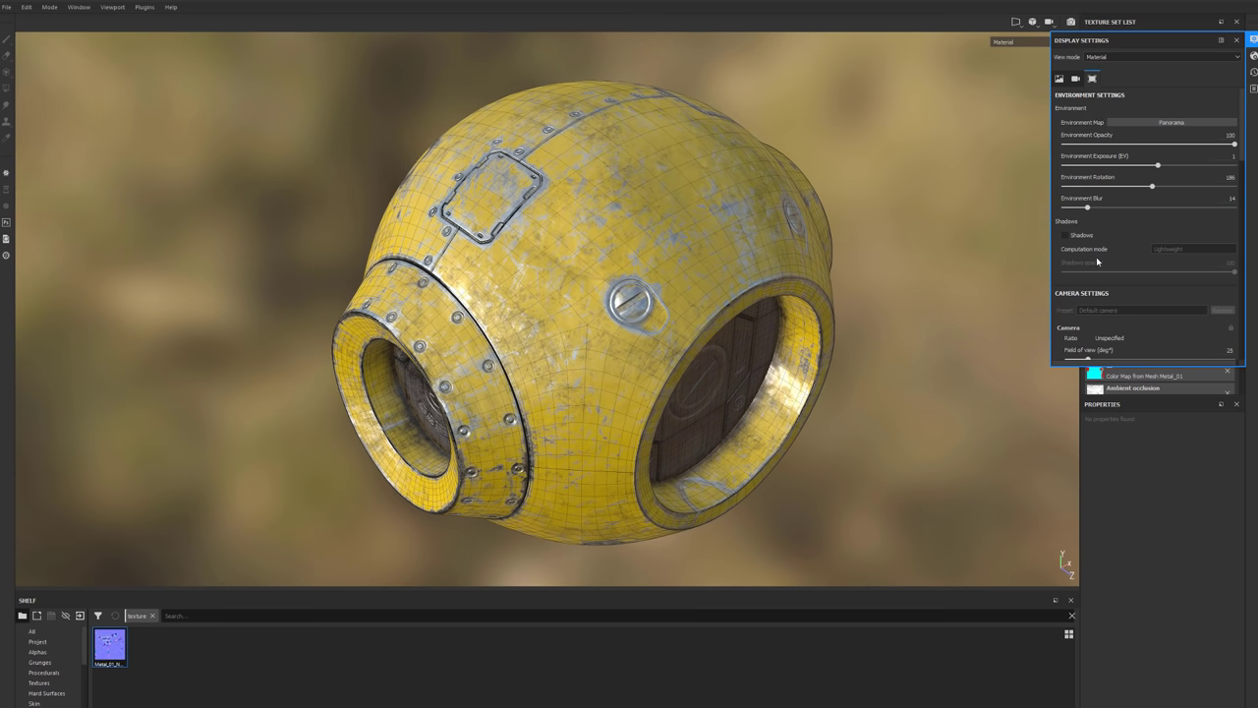
pyautogui.scroll(-4, 1097, 262)
pyautogui.scroll(-5, 1082, 265)
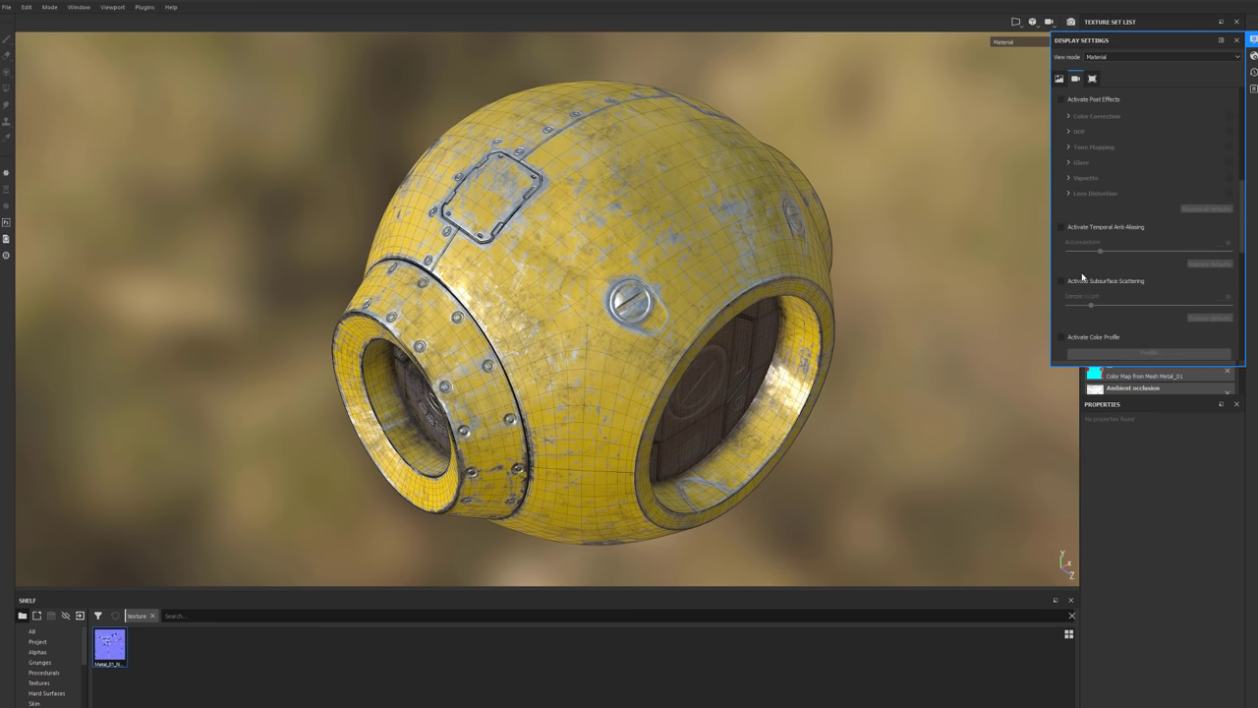
pyautogui.scroll(-4, 1115, 284)
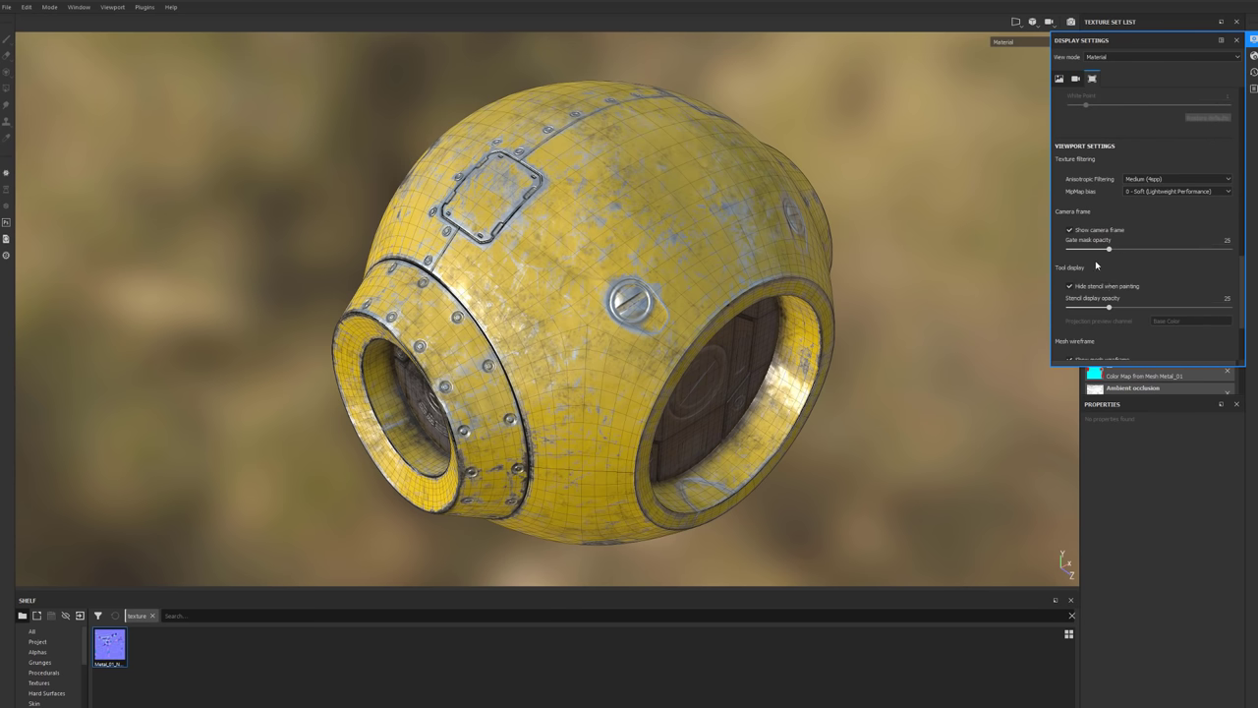
pyautogui.scroll(-3, 1100, 287)
pyautogui.click(1070, 266)
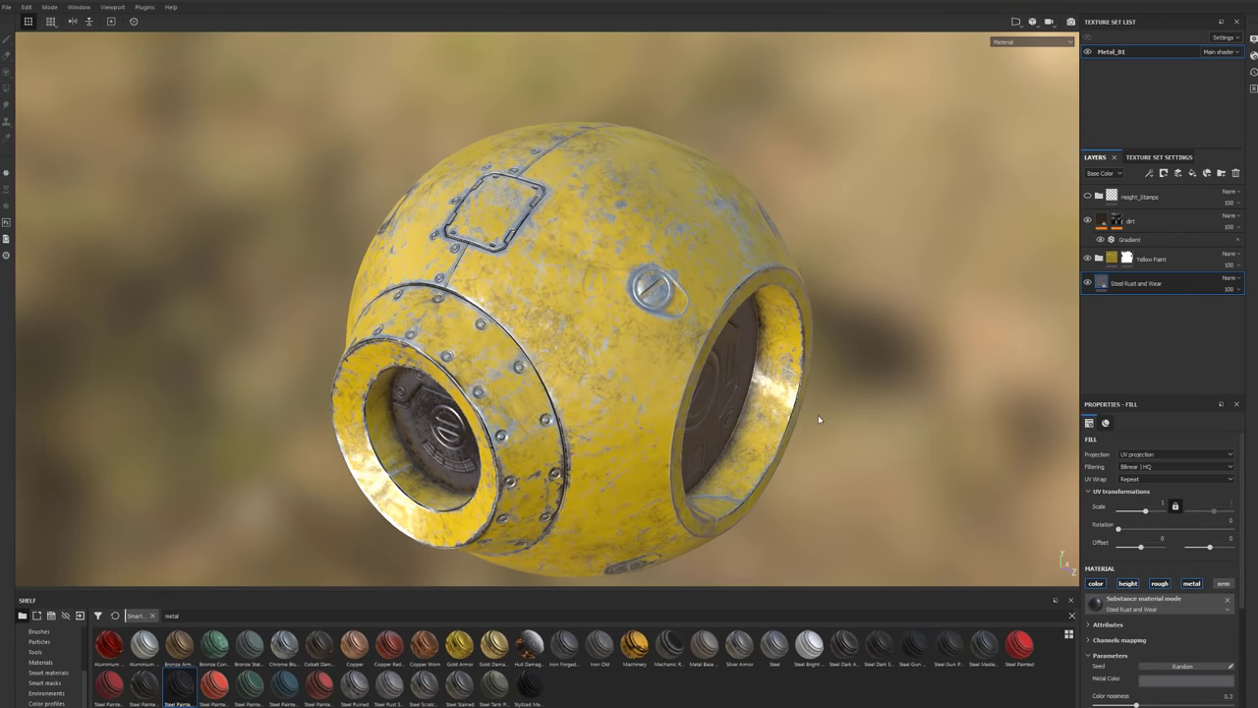
# Add the Steel Painted smart material as a new layer.
pyautogui.keyDown('alt'); pyautogui.moveTo(817, 418); pyautogui.dragTo(807, 337); pyautogui.keyUp('alt')
pyautogui.keyDown('alt'); pyautogui.moveTo(620, 342); pyautogui.dragTo(639, 286); pyautogui.keyUp('alt')
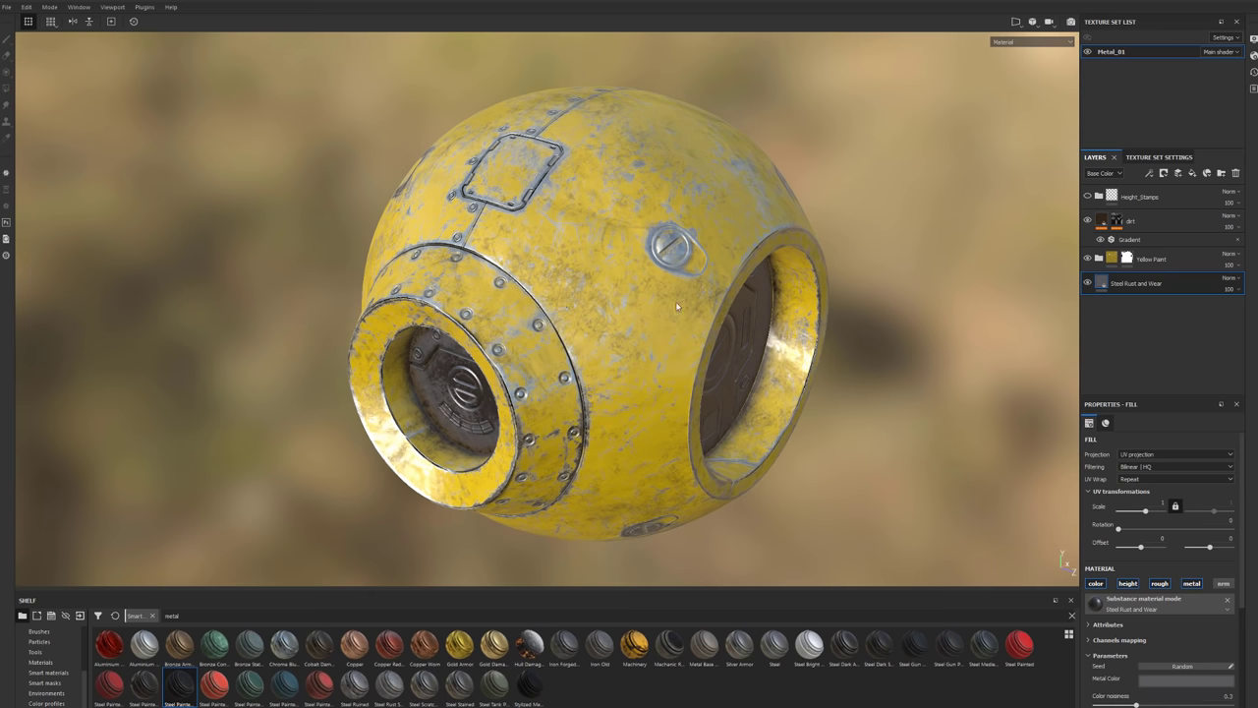
pyautogui.keyDown('alt'); pyautogui.moveTo(618, 318); pyautogui.dragTo(671, 305, button='middle'); pyautogui.keyUp('alt')
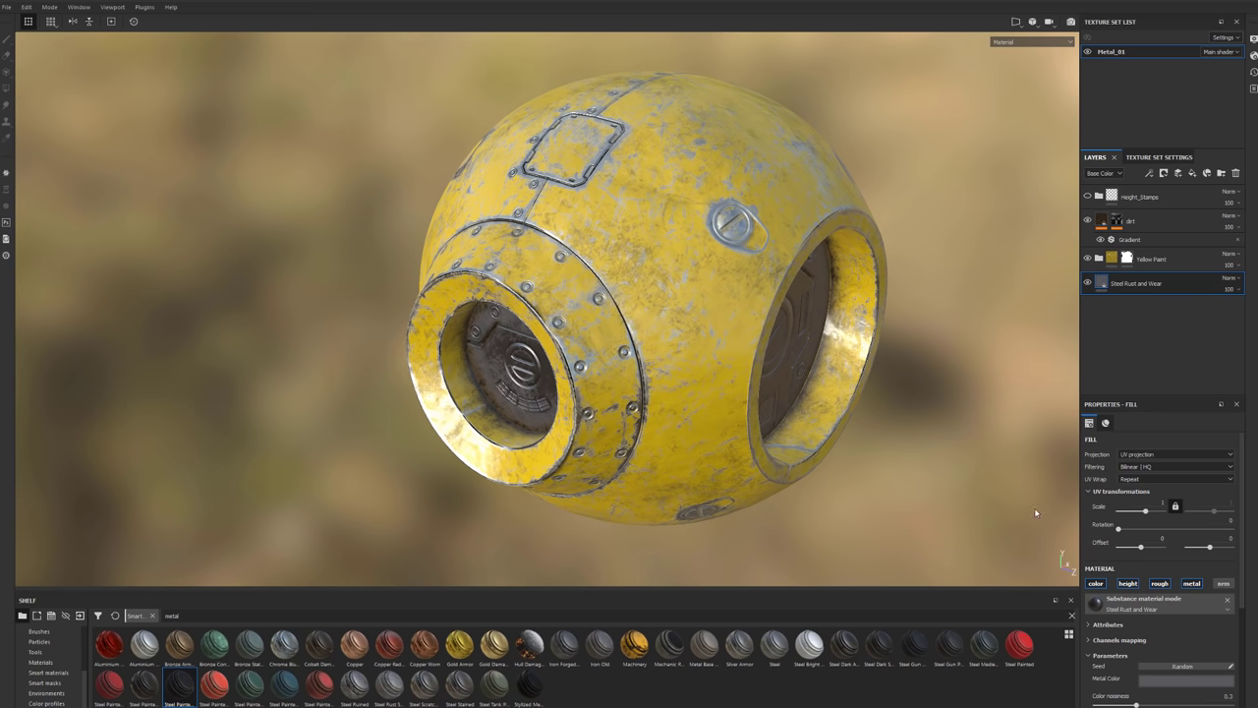
pyautogui.moveTo(1020, 644)
pyautogui.mouseDown()
pyautogui.moveTo(991, 602)
pyautogui.moveTo(1034, 339)
pyautogui.moveTo(1161, 301)
pyautogui.moveTo(1146, 273)
pyautogui.mouseUp()
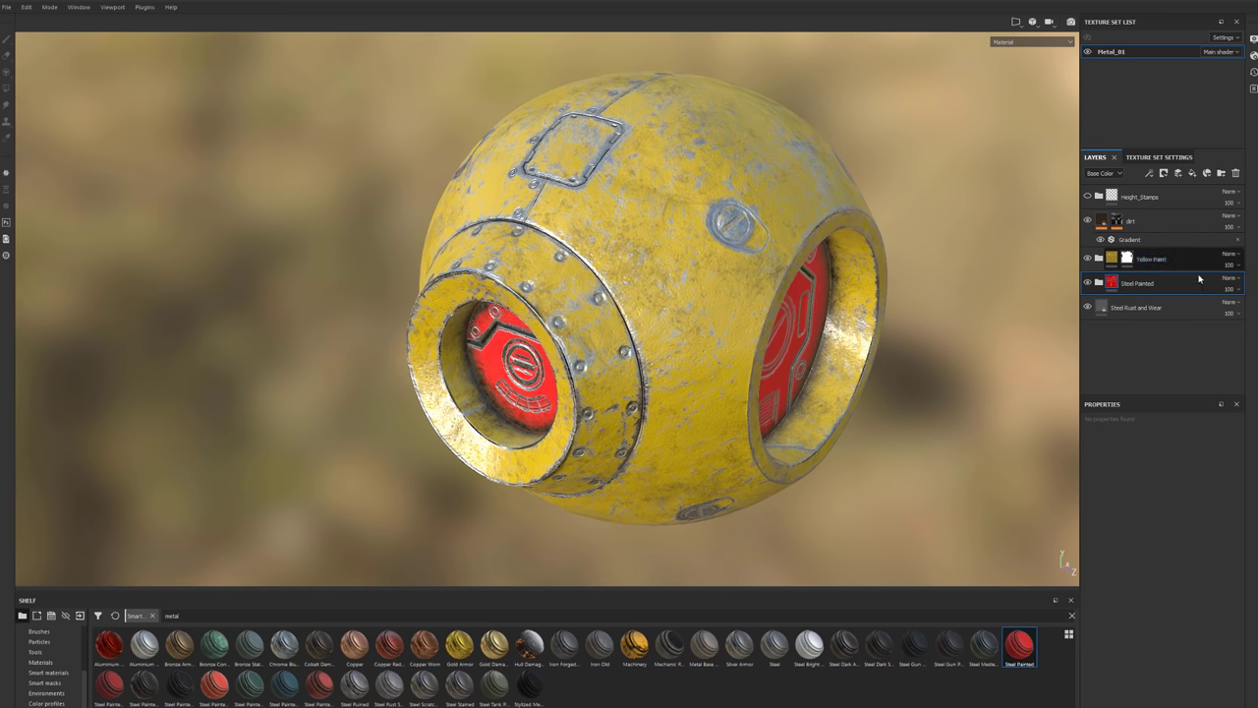
# Hide the dirt and Yellow Paint layers to reveal the red Steel Painted finish.
pyautogui.click(1087, 221)
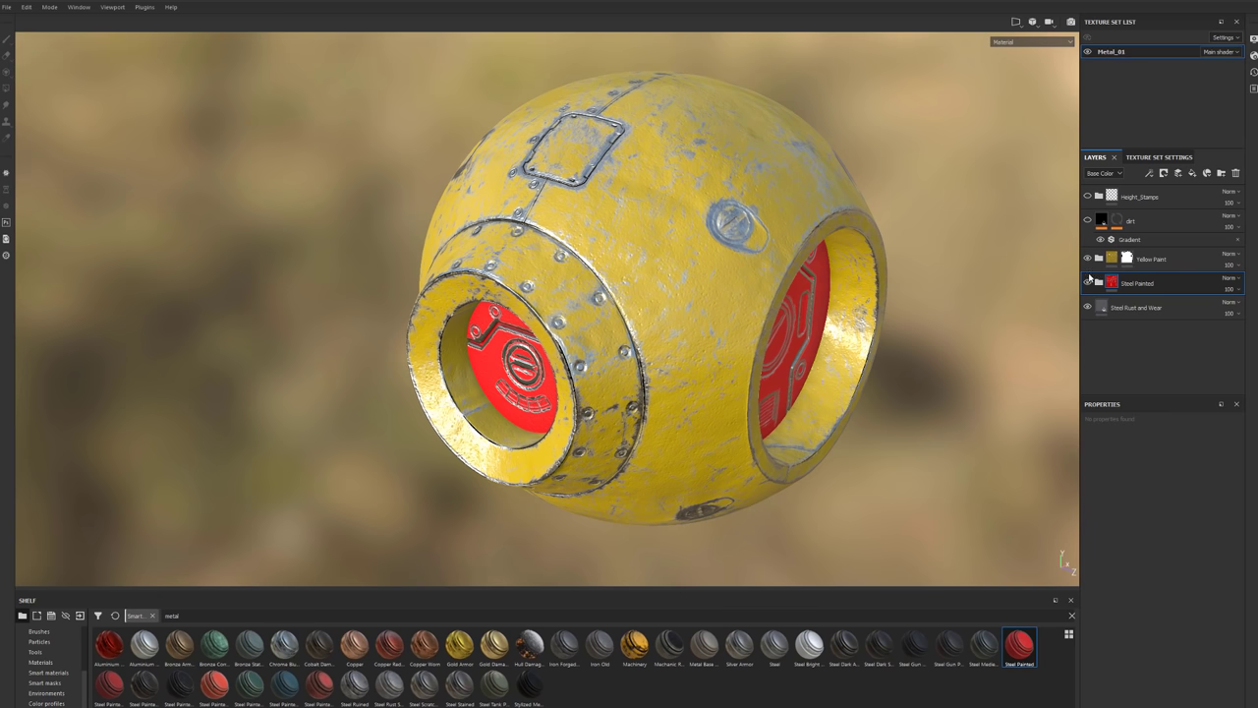
pyautogui.click(1087, 259)
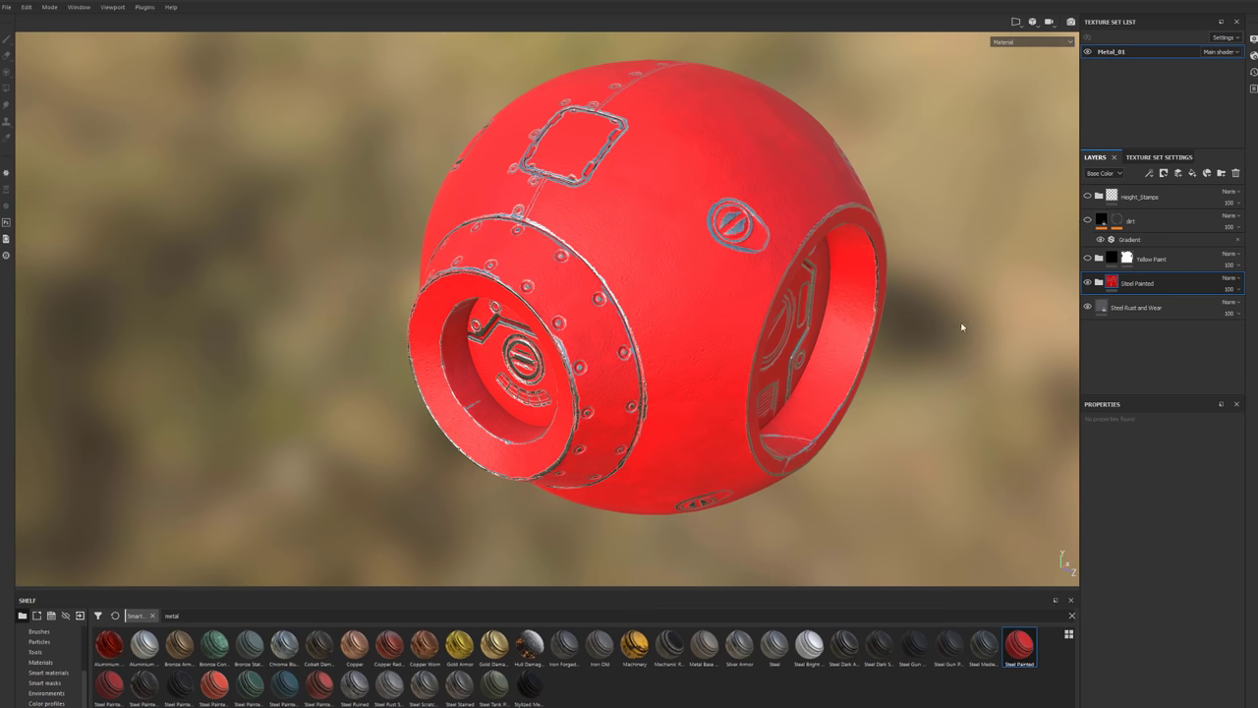
pyautogui.keyDown('alt'); pyautogui.moveTo(473, 363); pyautogui.dragTo(572, 325); pyautogui.keyUp('alt')
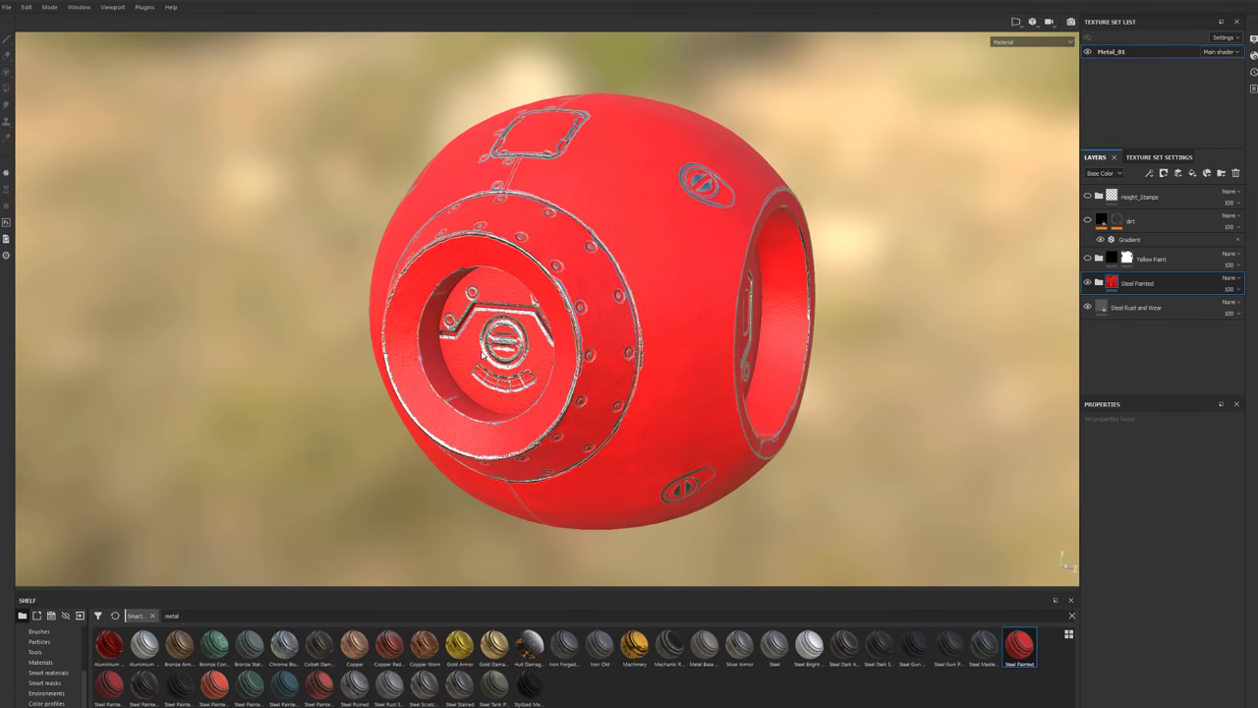
pyautogui.keyDown('alt'); pyautogui.moveTo(482, 354); pyautogui.dragTo(493, 360); pyautogui.keyUp('alt')
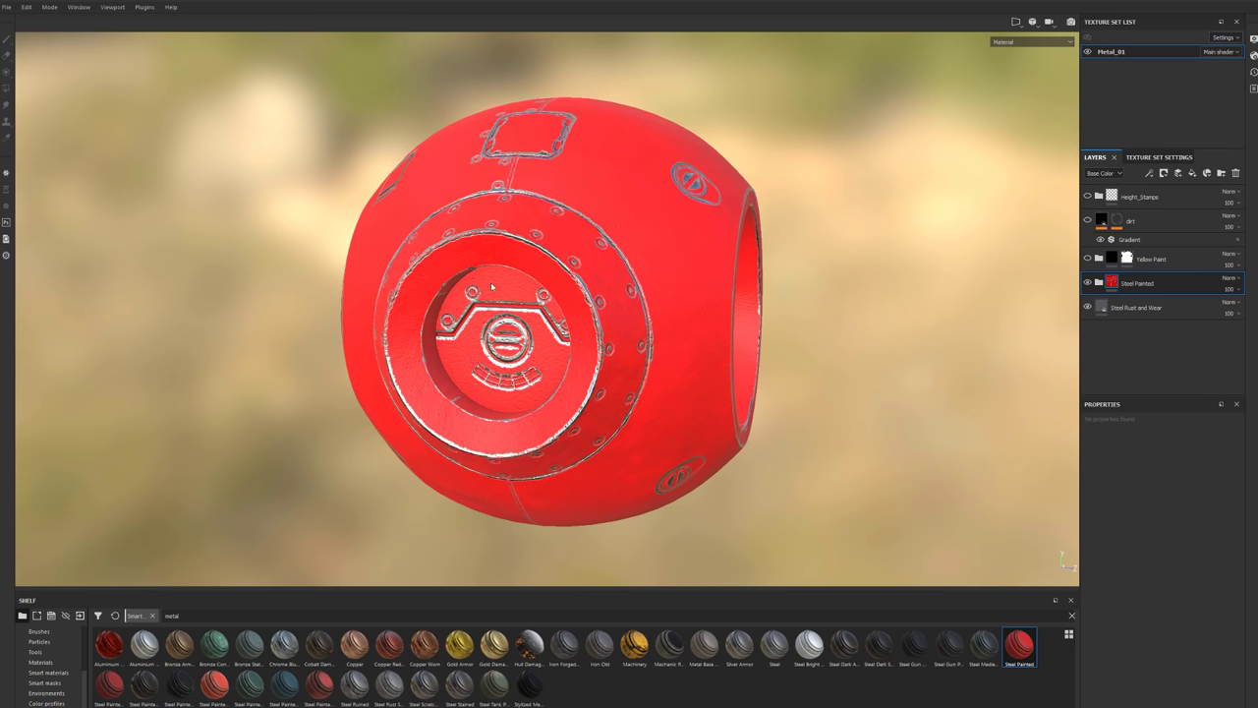
# Give Steel Painted a white mask and polygon-fill the inner cap out of it.
pyautogui.rightClick(1187, 287)
pyautogui.click(1197, 292)
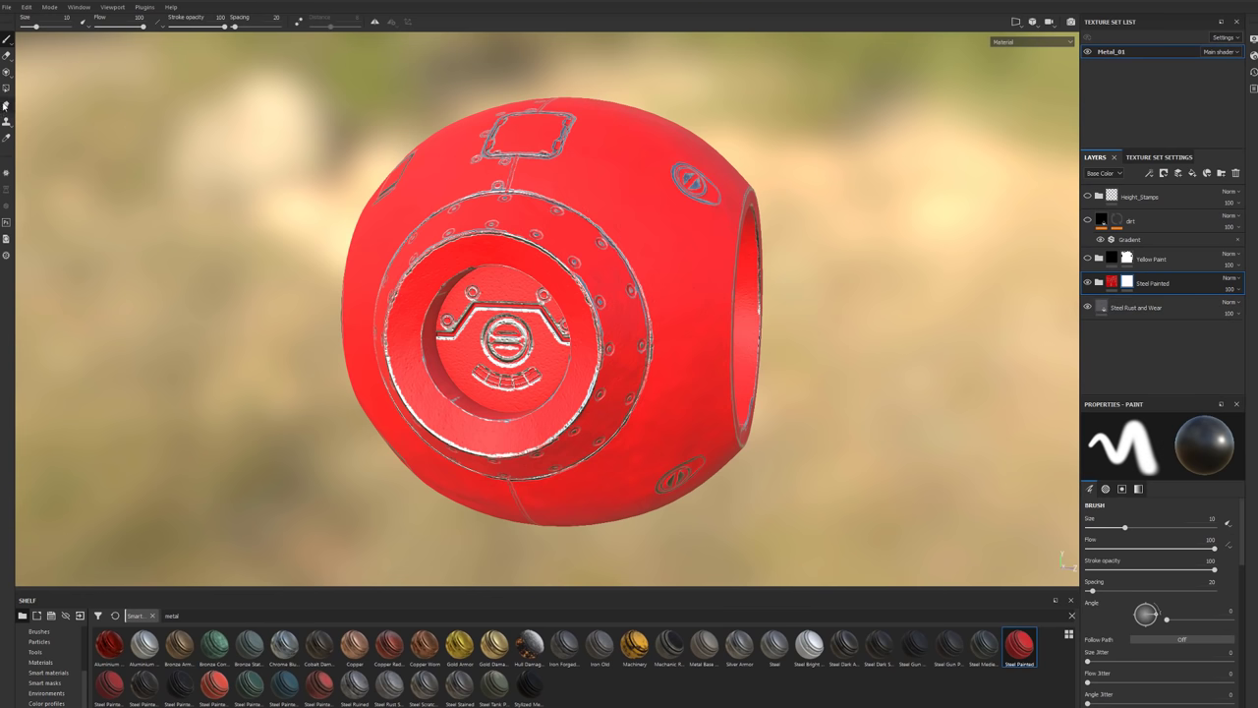
pyautogui.click(7, 88)
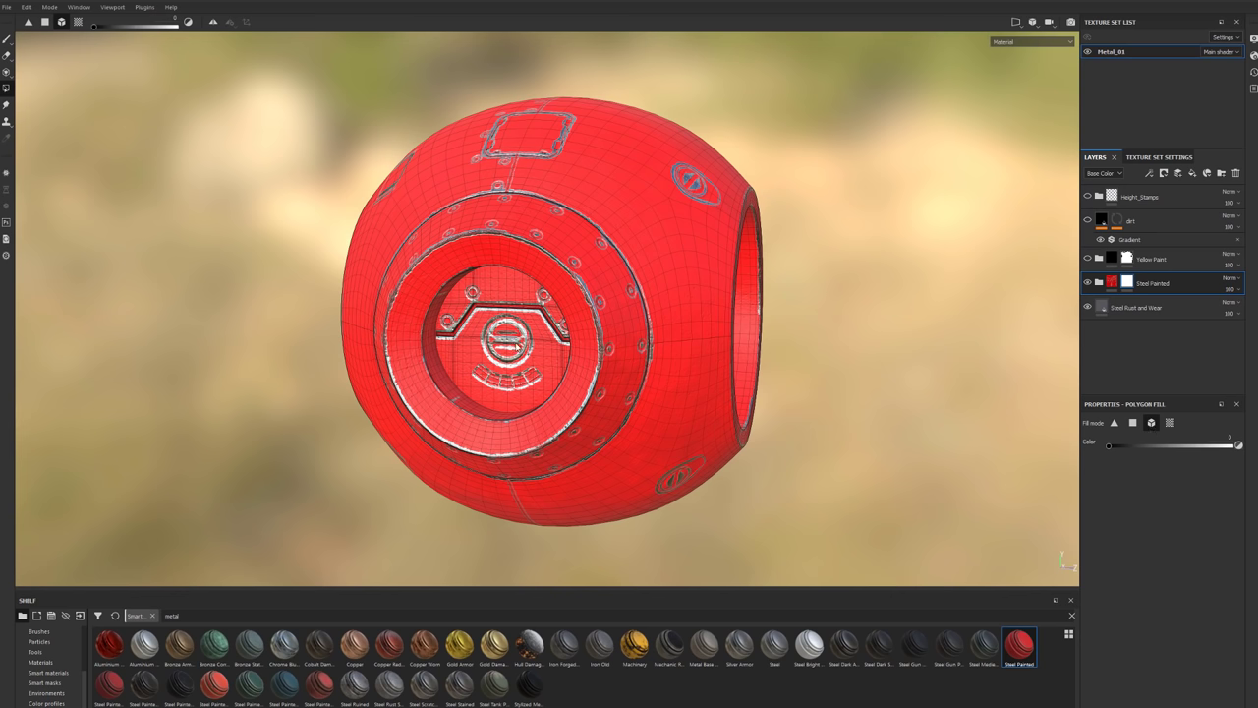
pyautogui.click(501, 339)
# Show the Yellow Paint layer again and select its mask.
pyautogui.keyDown('alt'); pyautogui.moveTo(530, 354); pyautogui.dragTo(596, 382); pyautogui.keyUp('alt')
pyautogui.keyDown('alt'); pyautogui.moveTo(522, 329); pyautogui.dragTo(448, 445); pyautogui.keyUp('alt')
pyautogui.keyDown('alt'); pyautogui.moveTo(599, 433); pyautogui.dragTo(851, 397); pyautogui.keyUp('alt')
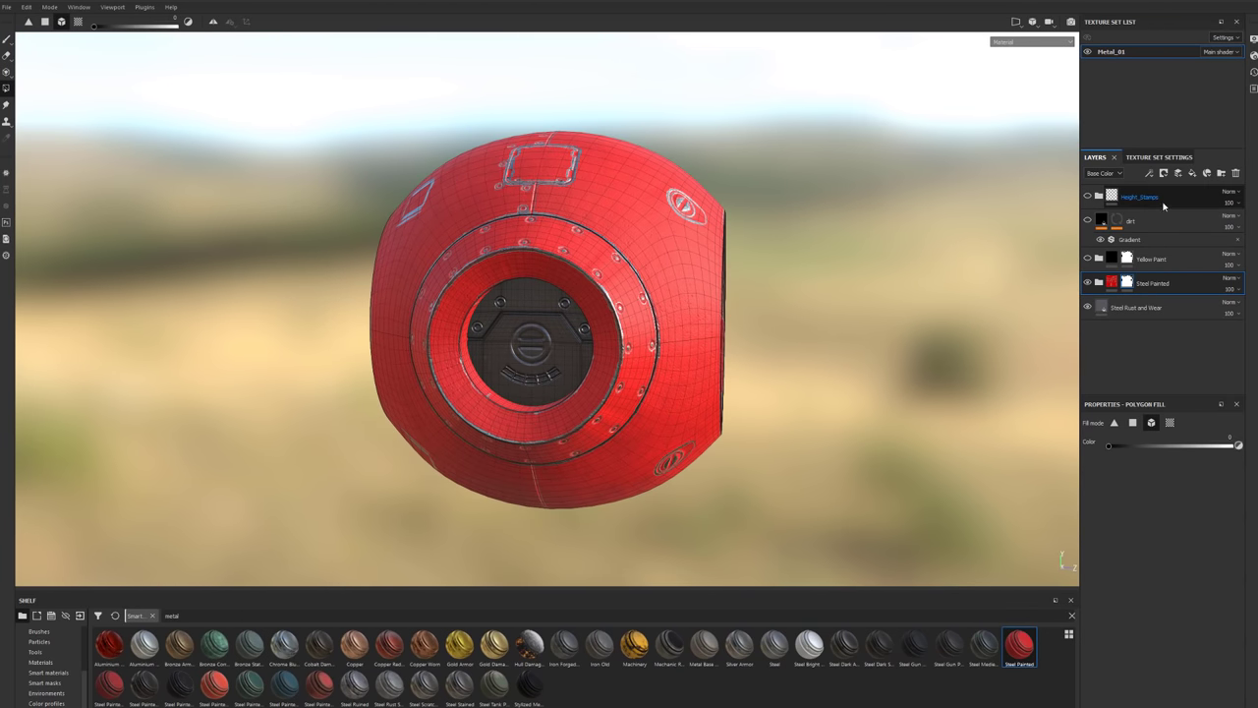
pyautogui.click(1087, 258)
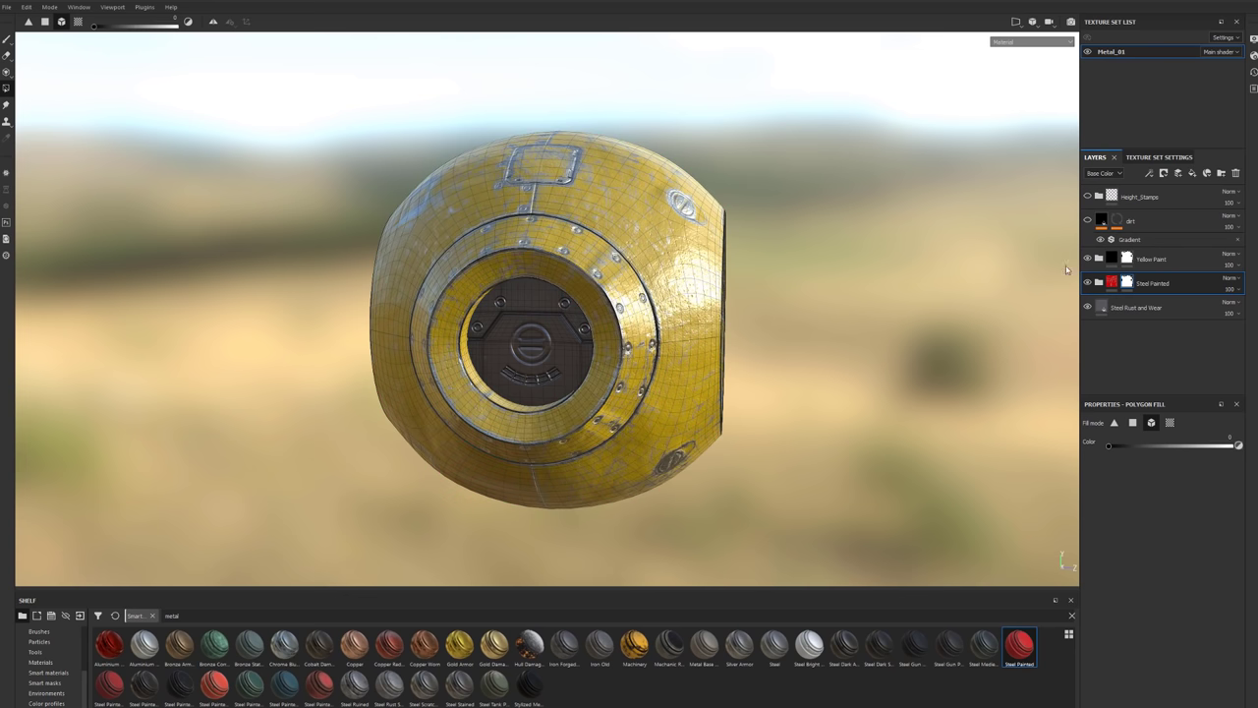
pyautogui.doubleClick(1152, 259)
pyautogui.keyDown('alt'); pyautogui.moveTo(771, 276); pyautogui.dragTo(677, 329); pyautogui.keyUp('alt')
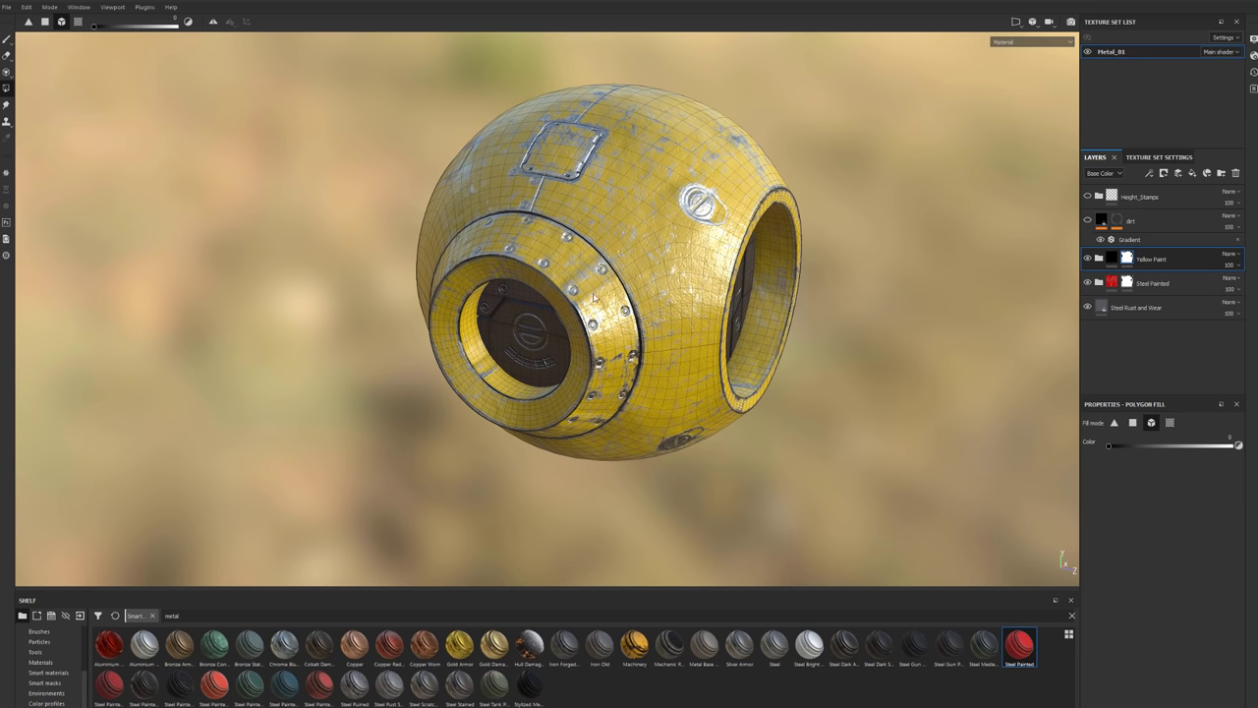
# Fill the whole mesh on Yellow Paint's mask, then set Polygon Fill to UV chunk mode.
pyautogui.click(1151, 422)
pyautogui.click(575, 265)
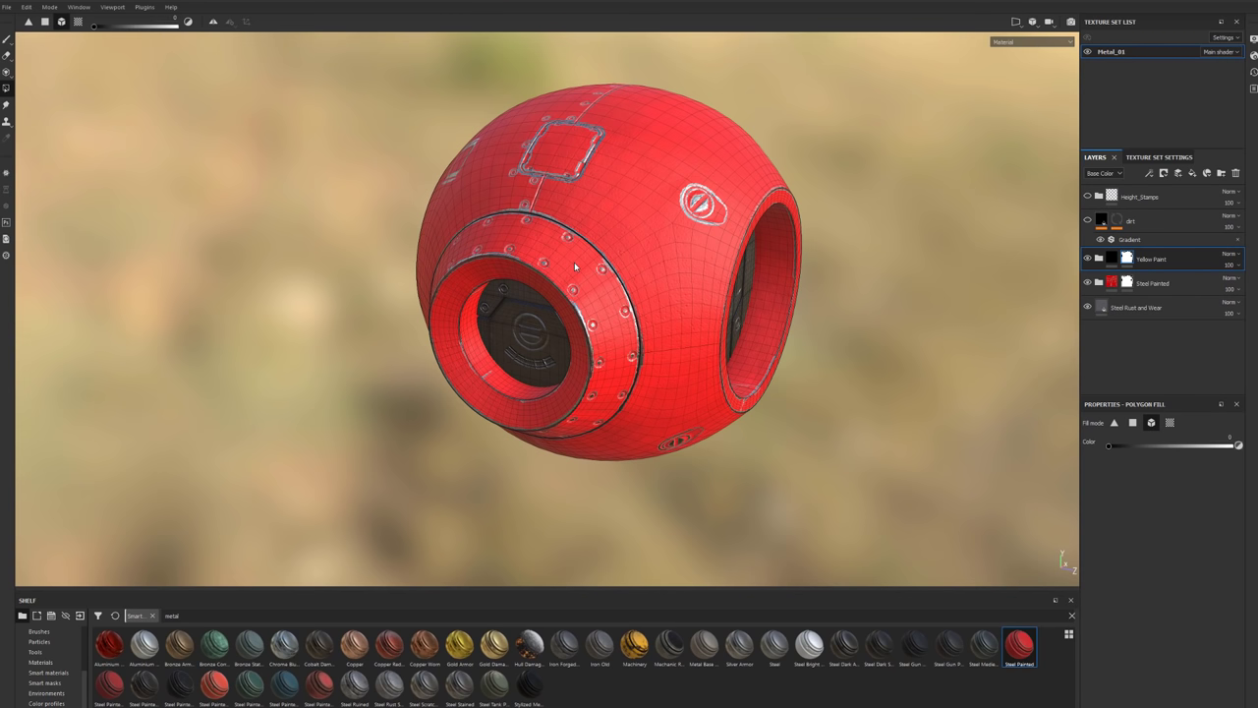
pyautogui.click(1170, 423)
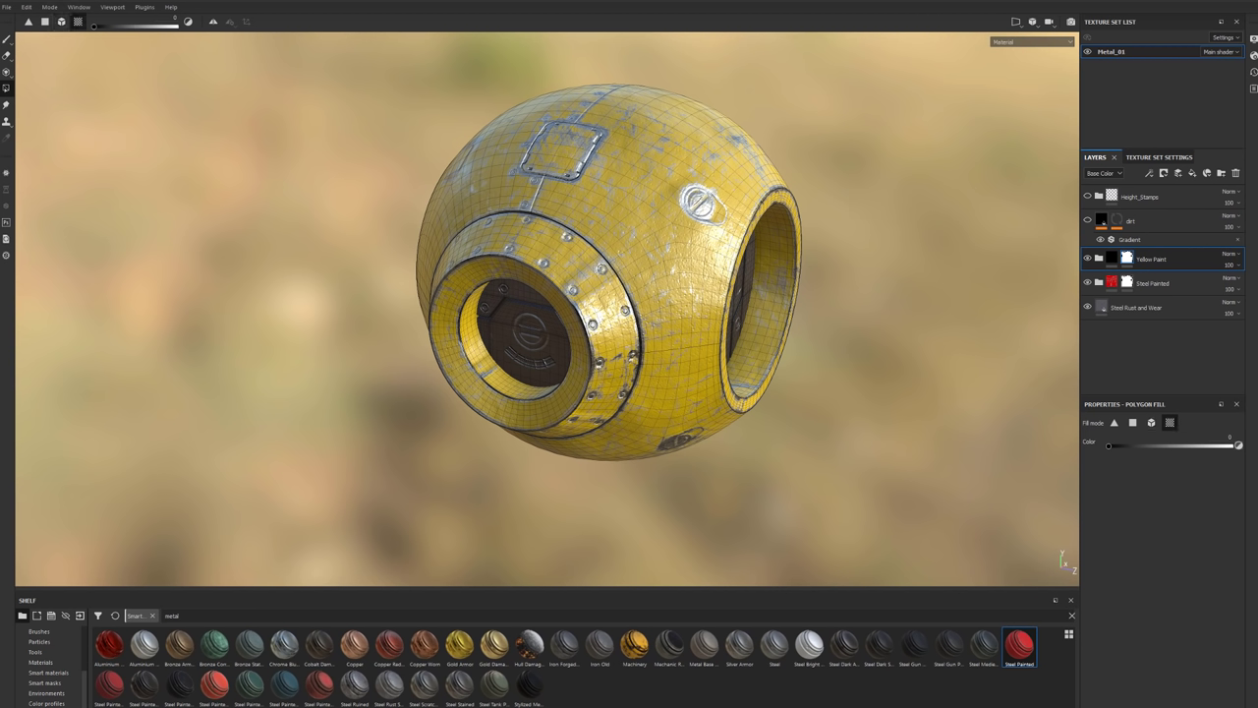
# Show the 3D/2D layout and fill the inner UV ring red.
pyautogui.click(1018, 23)
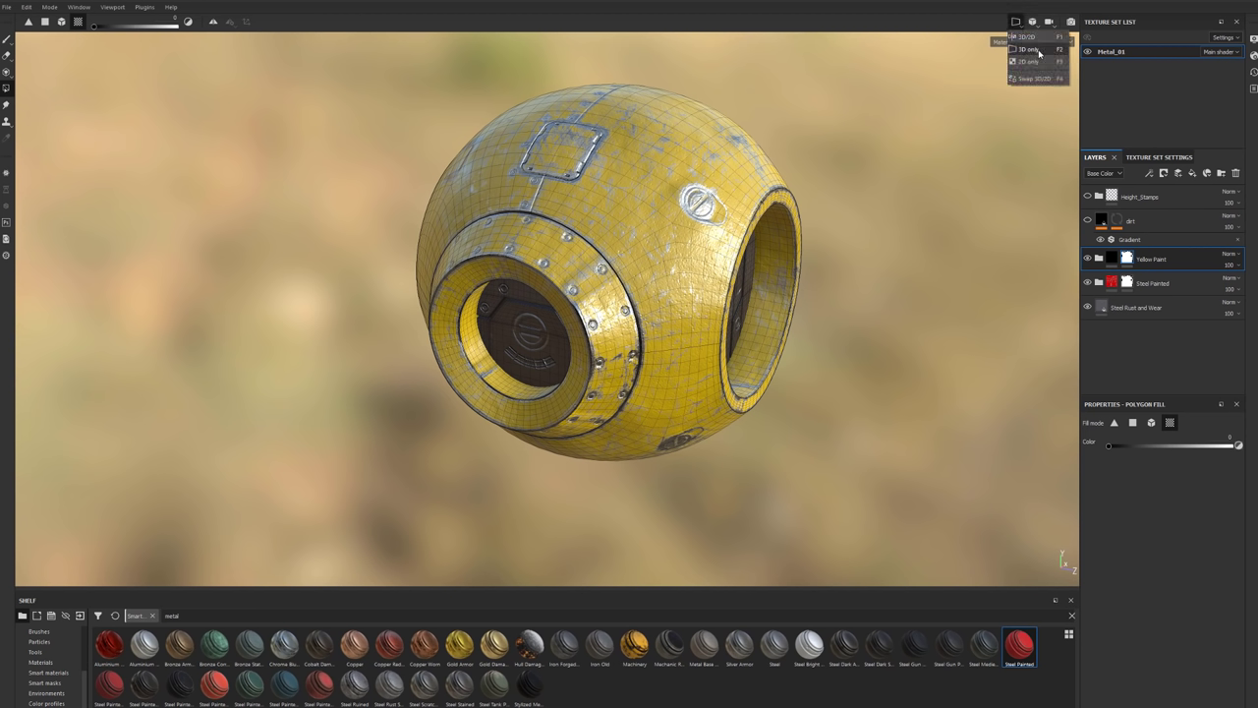
pyautogui.click(1027, 37)
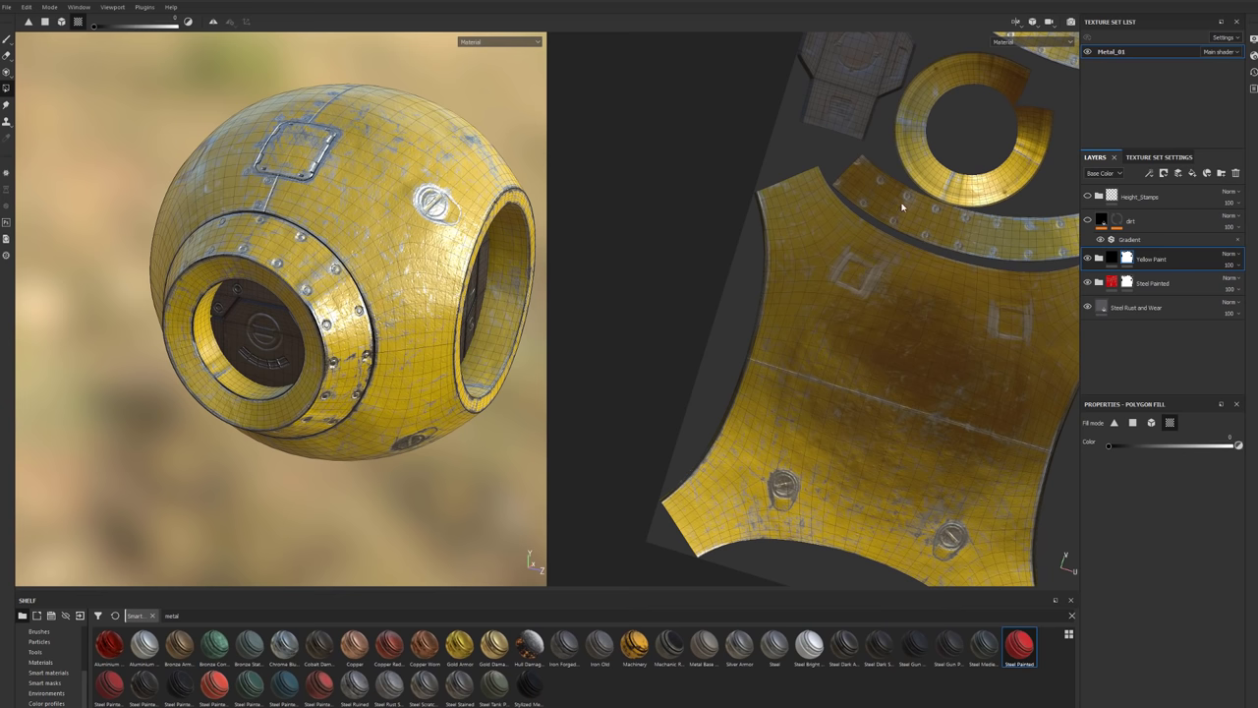
pyautogui.moveTo(975, 132); pyautogui.dragTo(910, 267, button='middle')
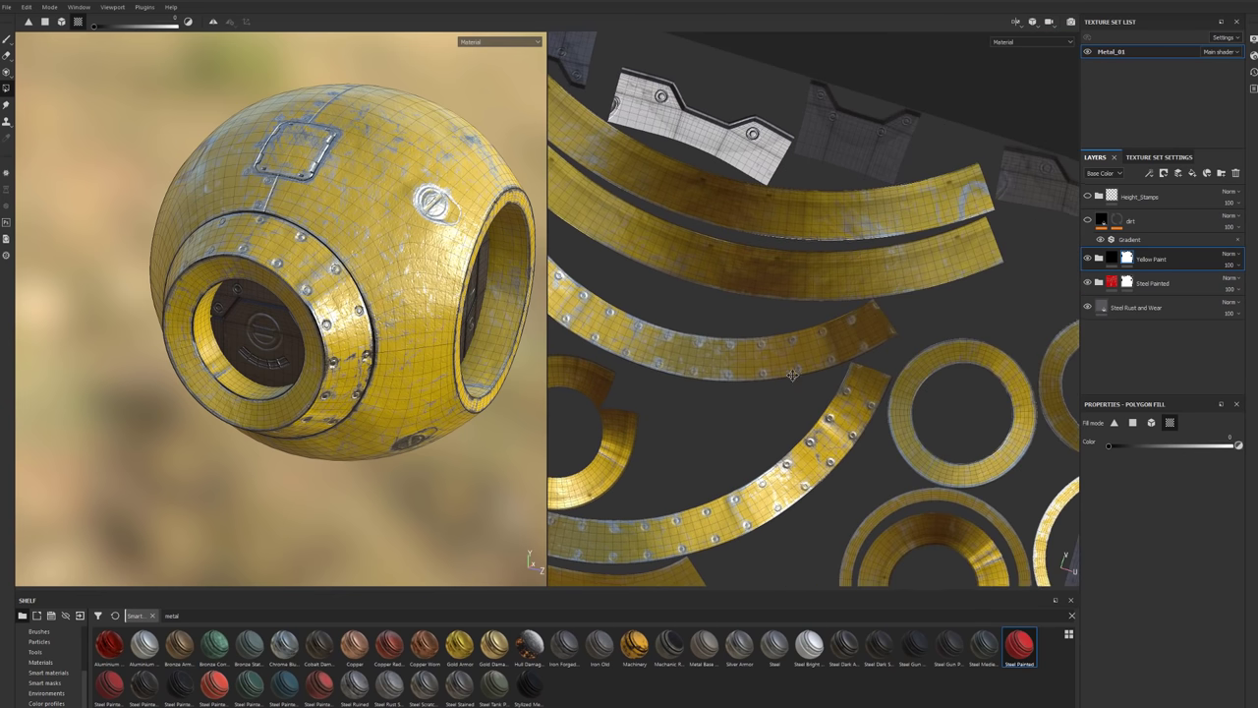
pyautogui.click(868, 315)
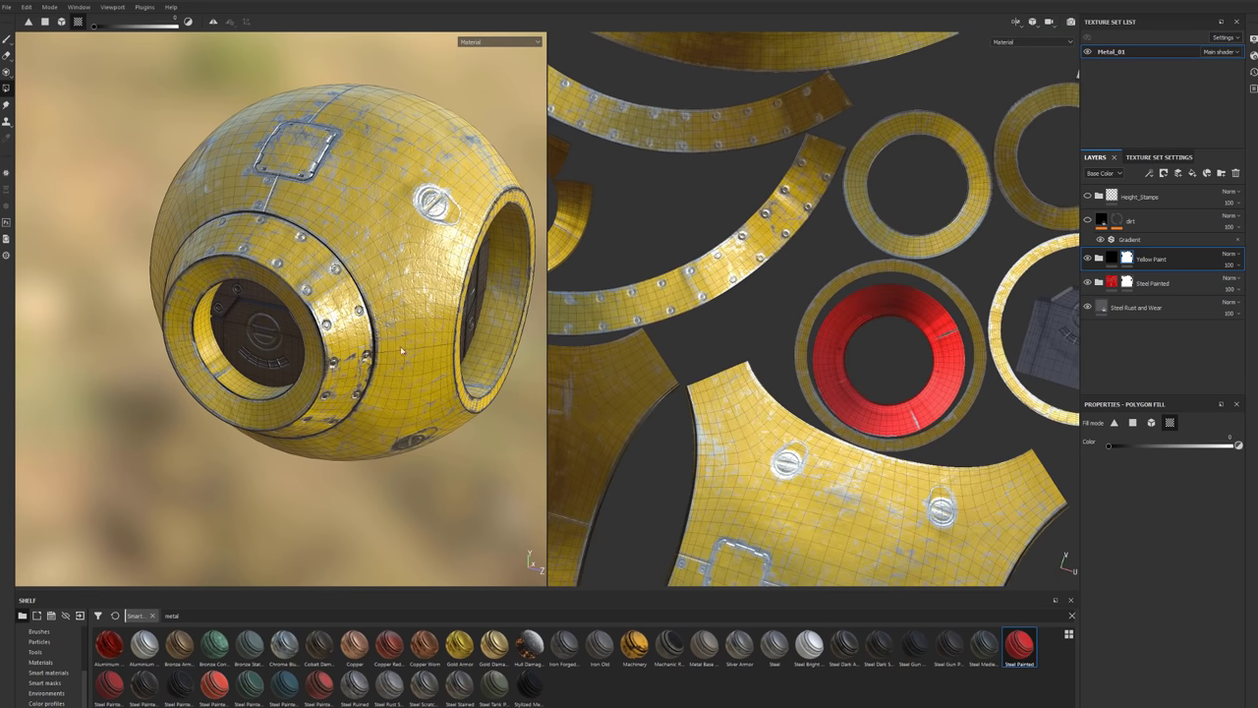
pyautogui.keyDown('alt'); pyautogui.moveTo(401, 351); pyautogui.dragTo(429, 363); pyautogui.keyUp('alt')
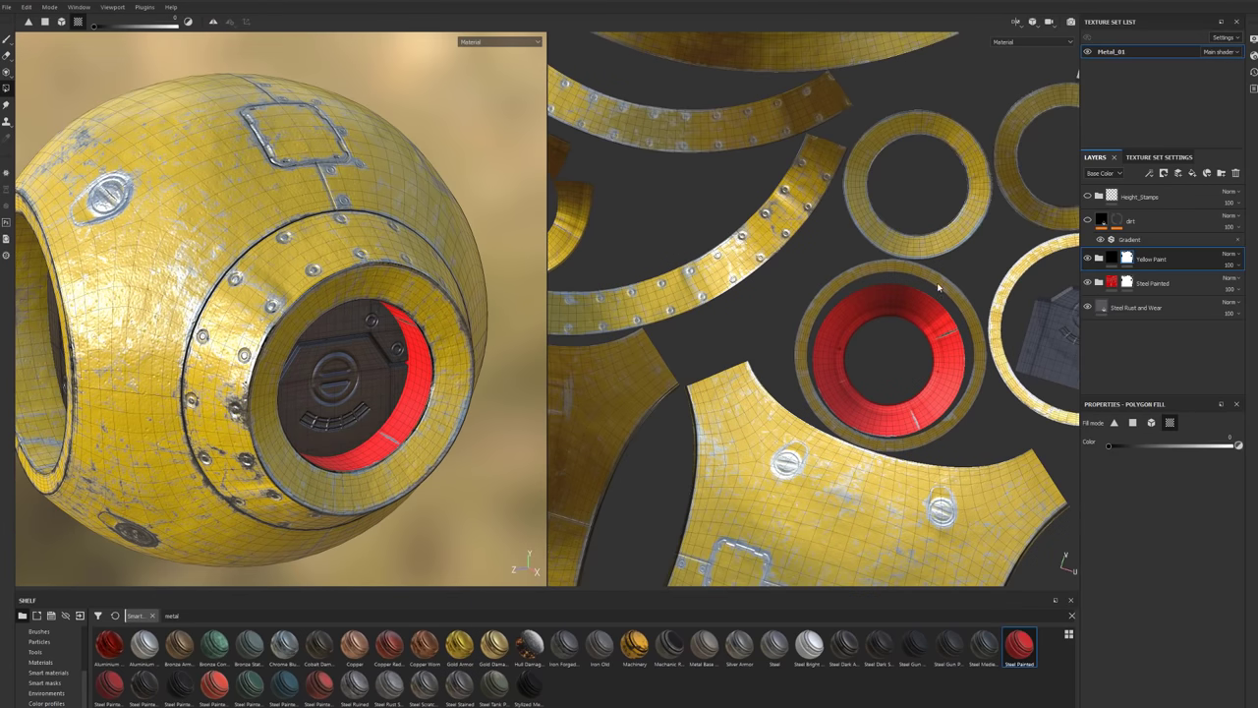
# Fill the inner ring, riveted band and inner tube islands so they show red.
pyautogui.click(1170, 423)
pyautogui.click(351, 293)
pyautogui.click(324, 261)
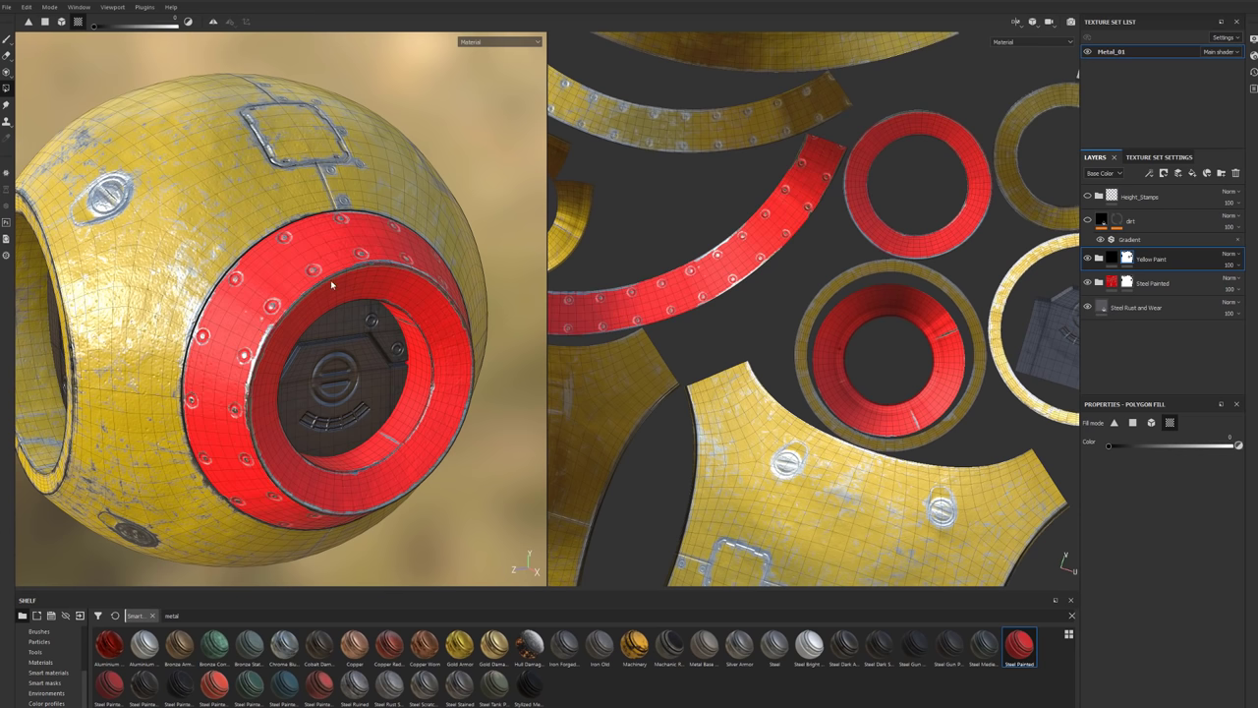
pyautogui.moveTo(255, 334)
pyautogui.keyDown('alt'); pyautogui.mouseDown()
pyautogui.moveTo(344, 324)
pyautogui.moveTo(433, 336)
pyautogui.moveTo(302, 385)
pyautogui.moveTo(274, 411)
pyautogui.moveTo(302, 341)
pyautogui.moveTo(210, 398)
pyautogui.moveTo(255, 408)
pyautogui.moveTo(393, 374)
pyautogui.moveTo(426, 405)
pyautogui.moveTo(384, 372)
pyautogui.moveTo(412, 375)
pyautogui.moveTo(330, 330)
pyautogui.moveTo(411, 396)
pyautogui.moveTo(336, 346)
pyautogui.mouseUp(); pyautogui.keyUp('alt')
pyautogui.click(303, 341)
pyautogui.click(187, 418)
pyautogui.click(182, 422)
pyautogui.scroll(-3, 394, 369)
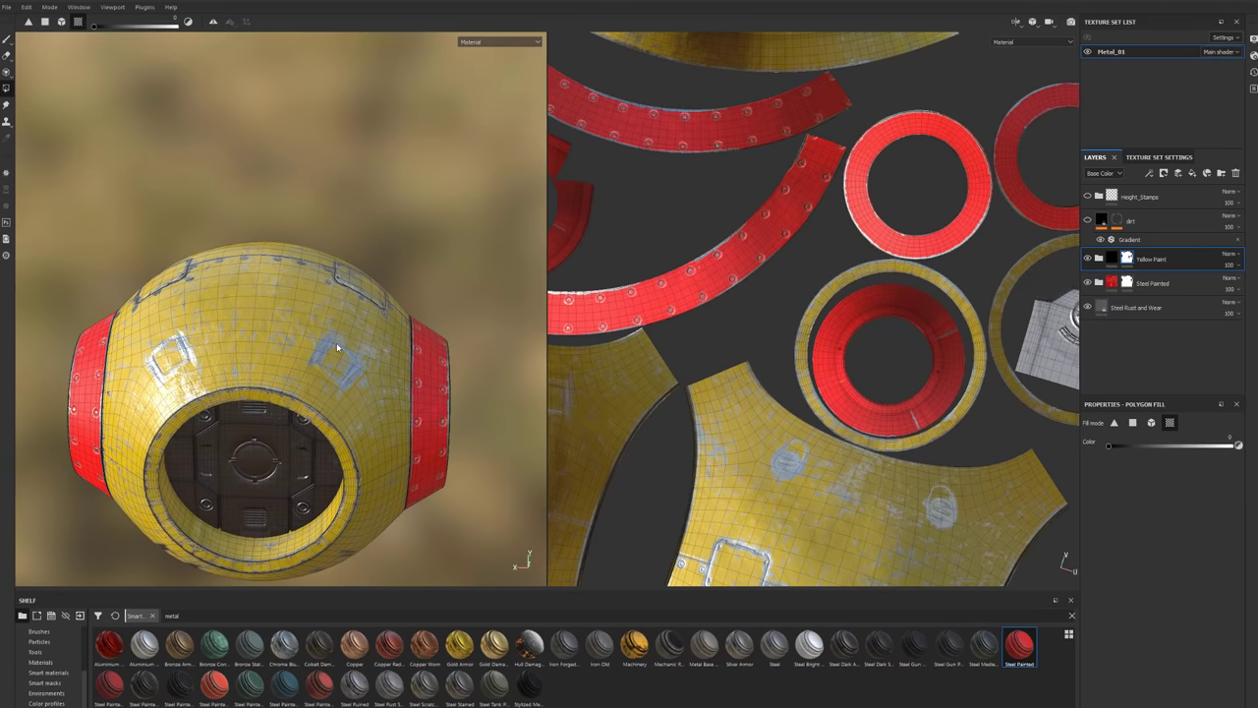
pyautogui.moveTo(214, 304)
pyautogui.keyDown('alt'); pyautogui.mouseDown()
pyautogui.moveTo(118, 330)
pyautogui.moveTo(334, 372)
pyautogui.moveTo(350, 396)
pyautogui.moveTo(204, 430)
pyautogui.moveTo(210, 362)
pyautogui.moveTo(308, 369)
pyautogui.mouseUp(); pyautogui.keyUp('alt')
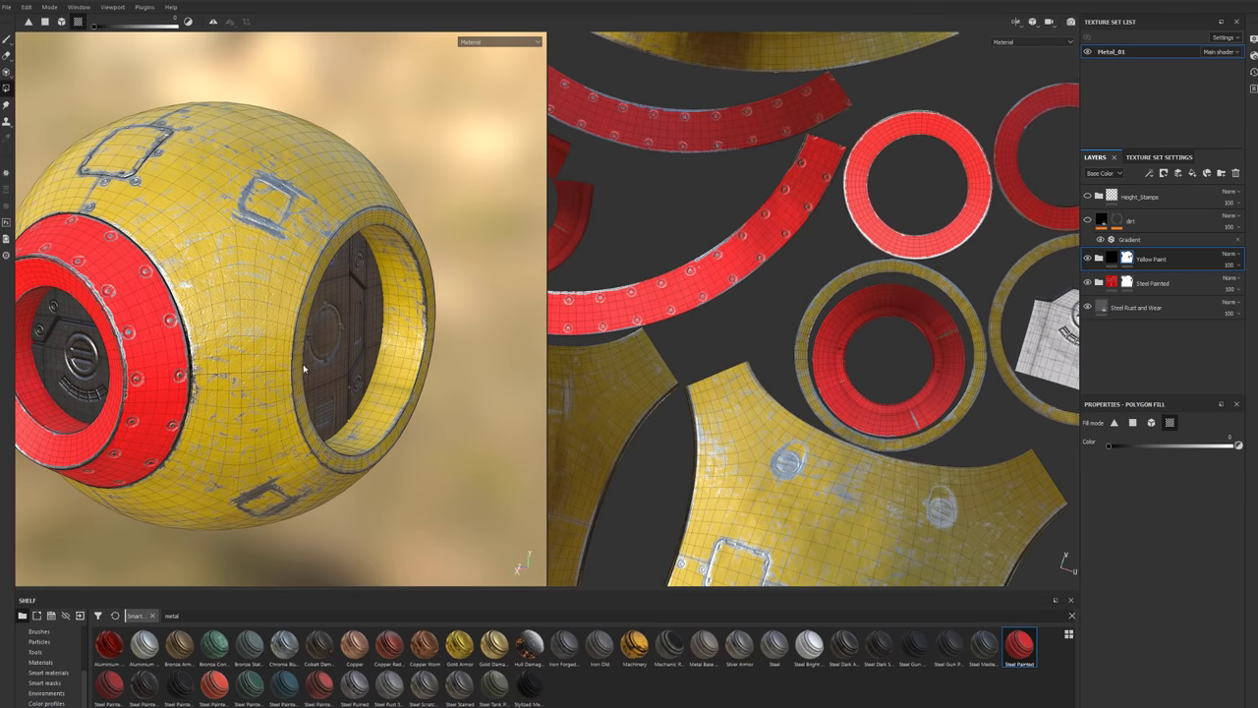
pyautogui.click(1032, 21)
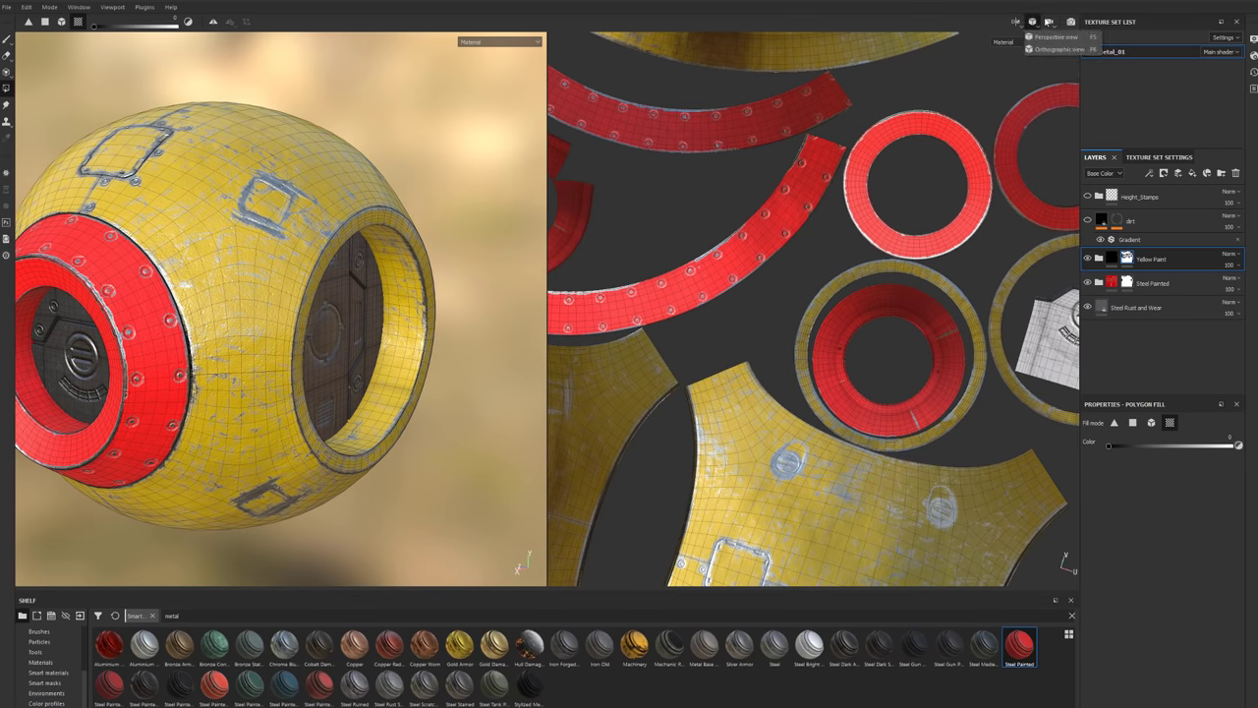
pyautogui.click(1016, 20)
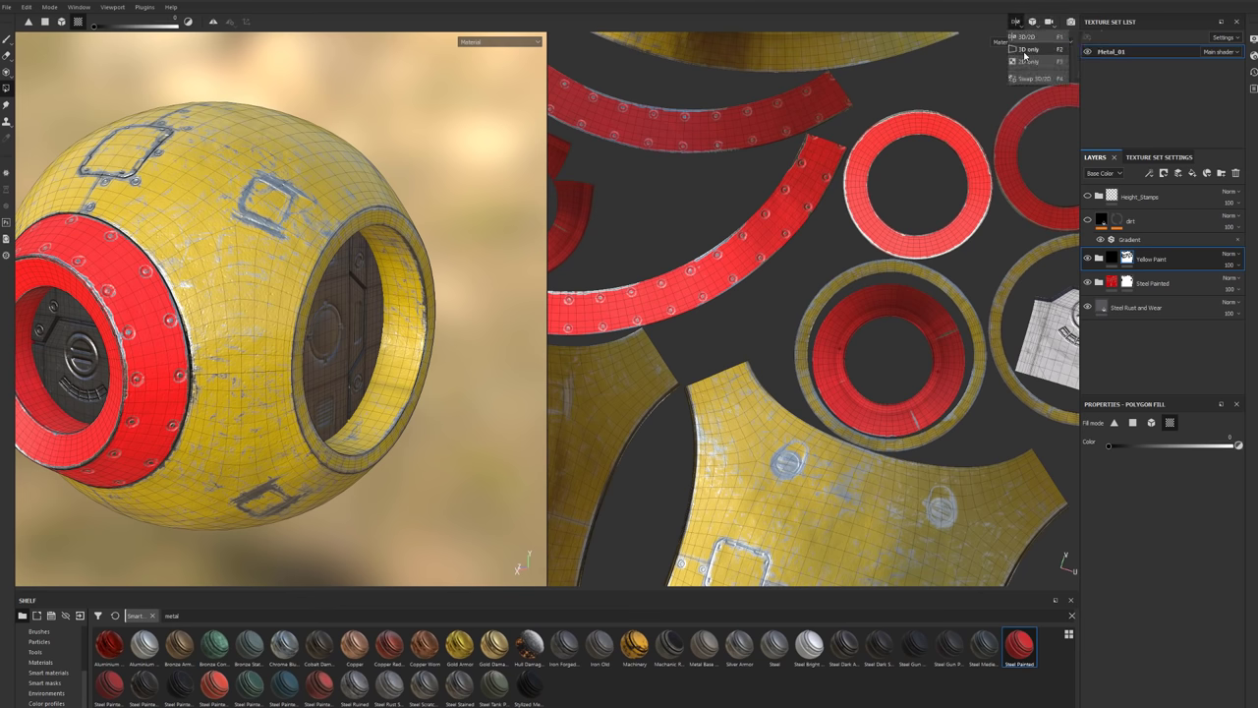
# Back in 3D-only view, place Steel Painted Rough Damaged from the shelf below Steel Painted.
pyautogui.click(1028, 50)
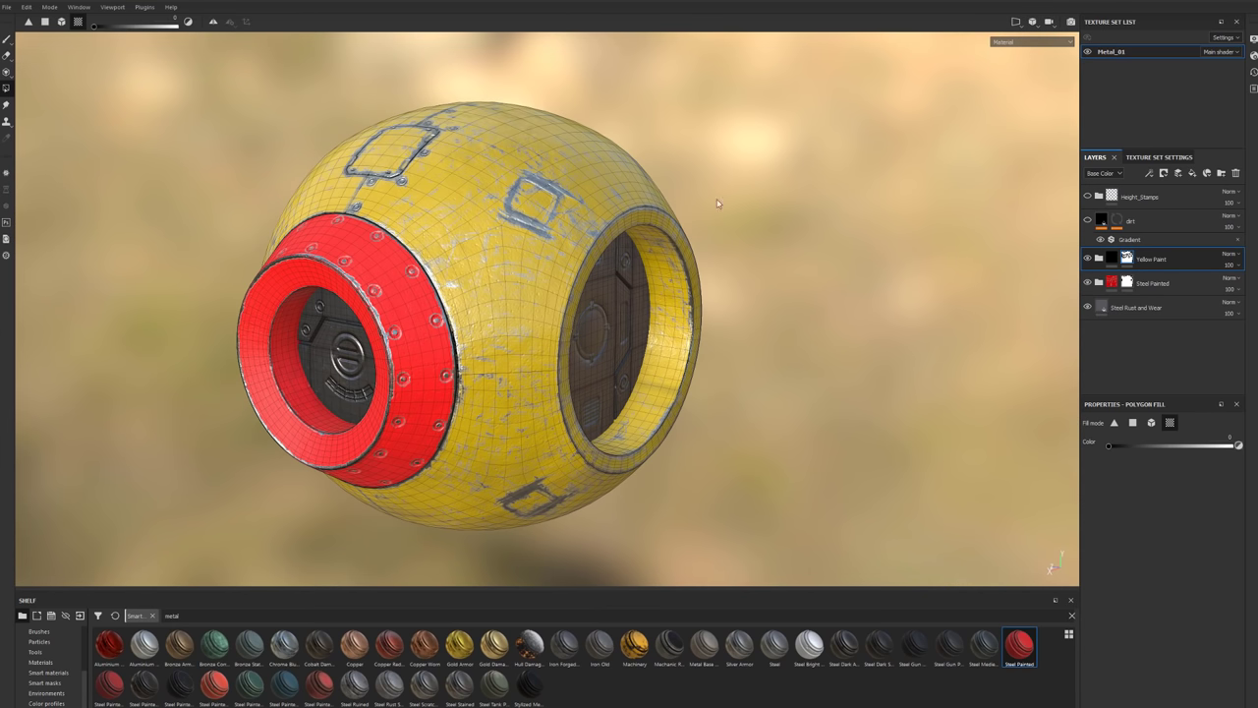
pyautogui.keyDown('alt'); pyautogui.moveTo(530, 344); pyautogui.dragTo(603, 365); pyautogui.keyUp('alt')
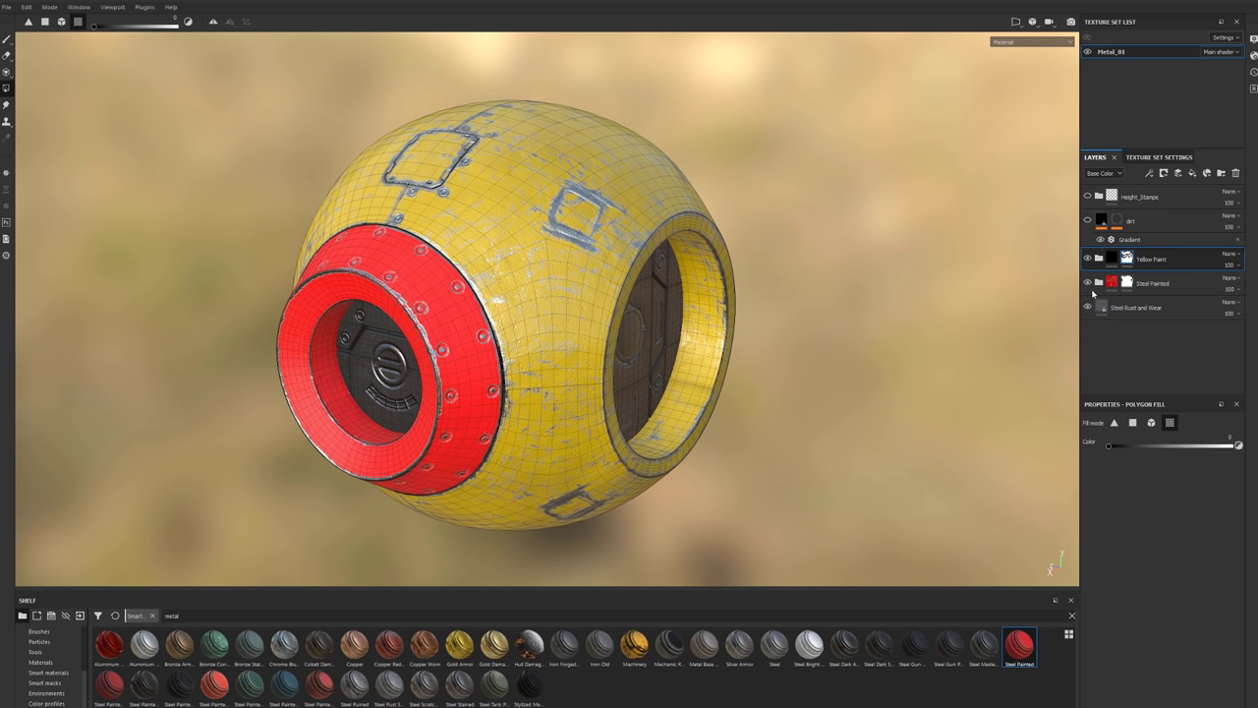
pyautogui.click(1129, 260)
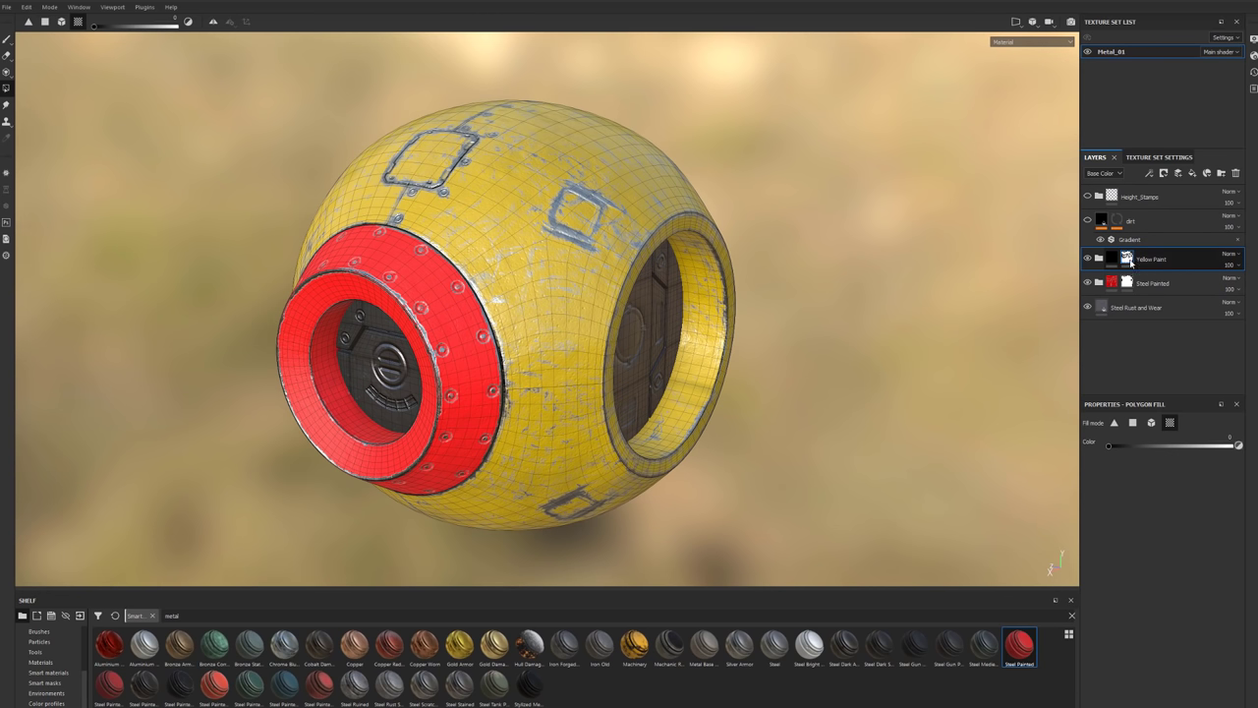
pyautogui.moveTo(1130, 261)
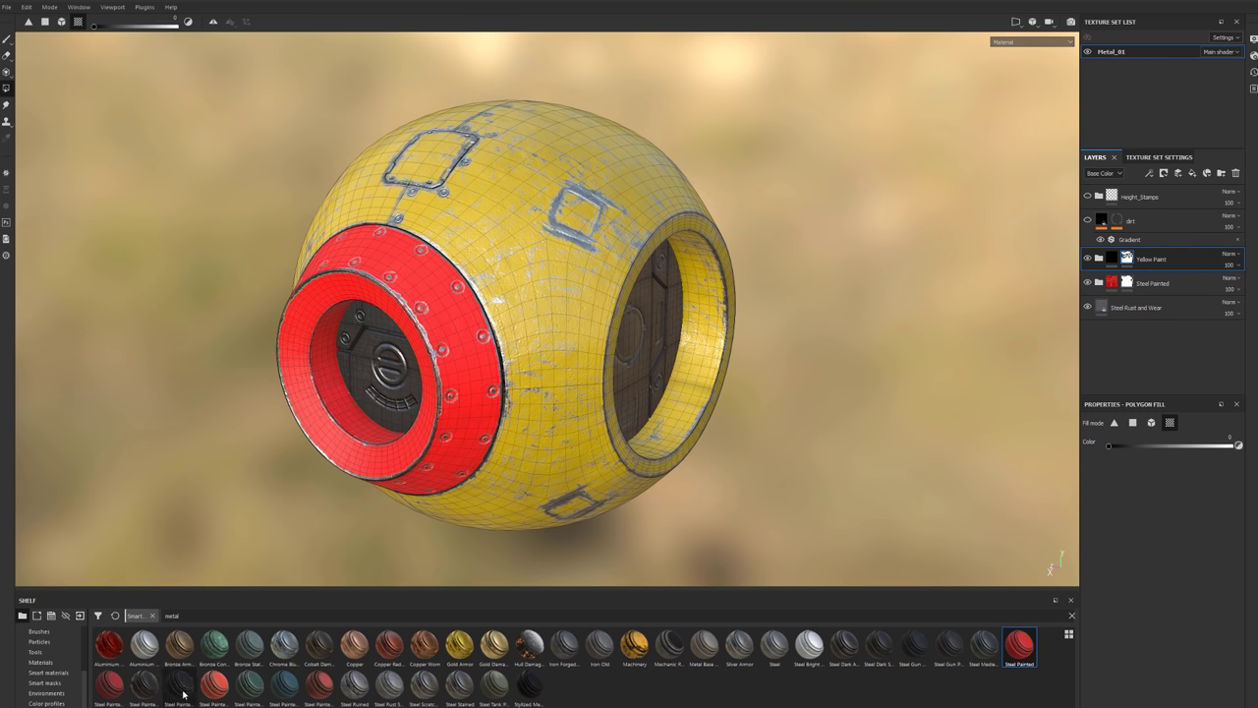
pyautogui.moveTo(183, 694)
pyautogui.moveTo(183, 693)
pyautogui.mouseDown()
pyautogui.moveTo(894, 405)
pyautogui.moveTo(1135, 291)
pyautogui.moveTo(1145, 246)
pyautogui.moveTo(1216, 362)
pyautogui.moveTo(1160, 339)
pyautogui.moveTo(1140, 305)
pyautogui.mouseUp()
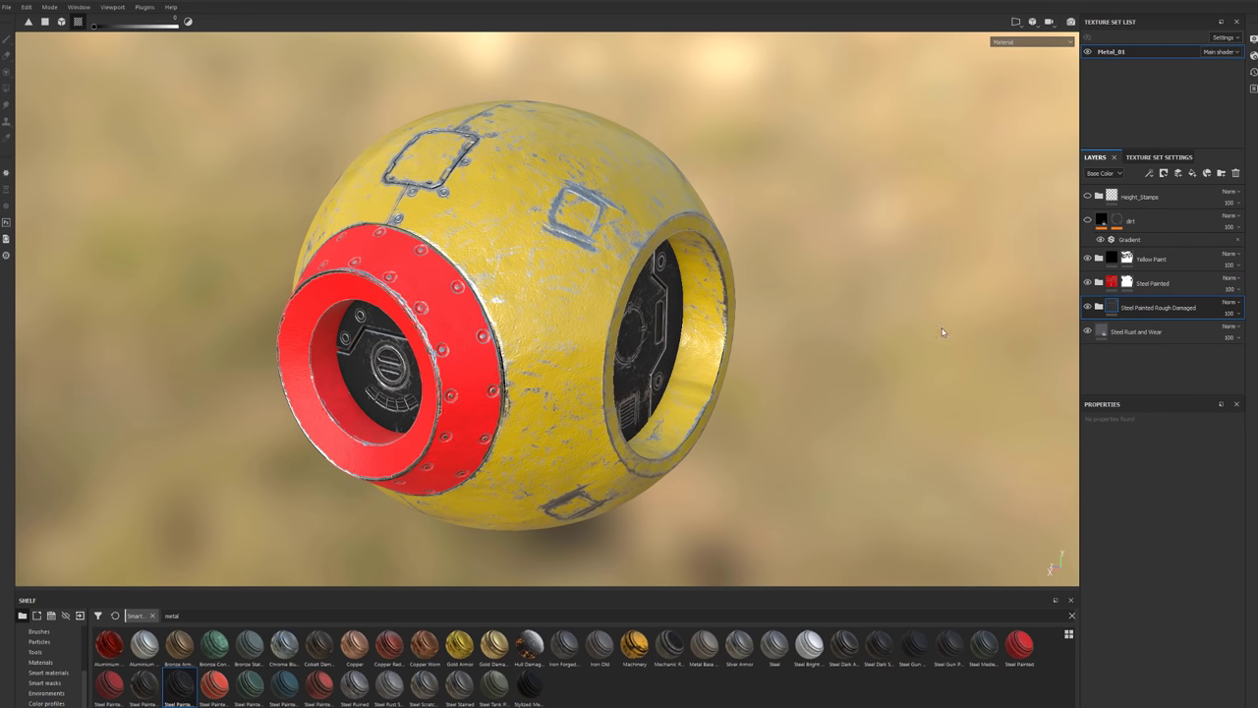
pyautogui.moveTo(943, 333)
pyautogui.keyDown('alt'); pyautogui.mouseDown()
pyautogui.moveTo(829, 316)
pyautogui.moveTo(762, 329)
pyautogui.moveTo(871, 337)
pyautogui.moveTo(840, 319)
pyautogui.moveTo(732, 331)
pyautogui.mouseUp(); pyautogui.keyUp('alt')
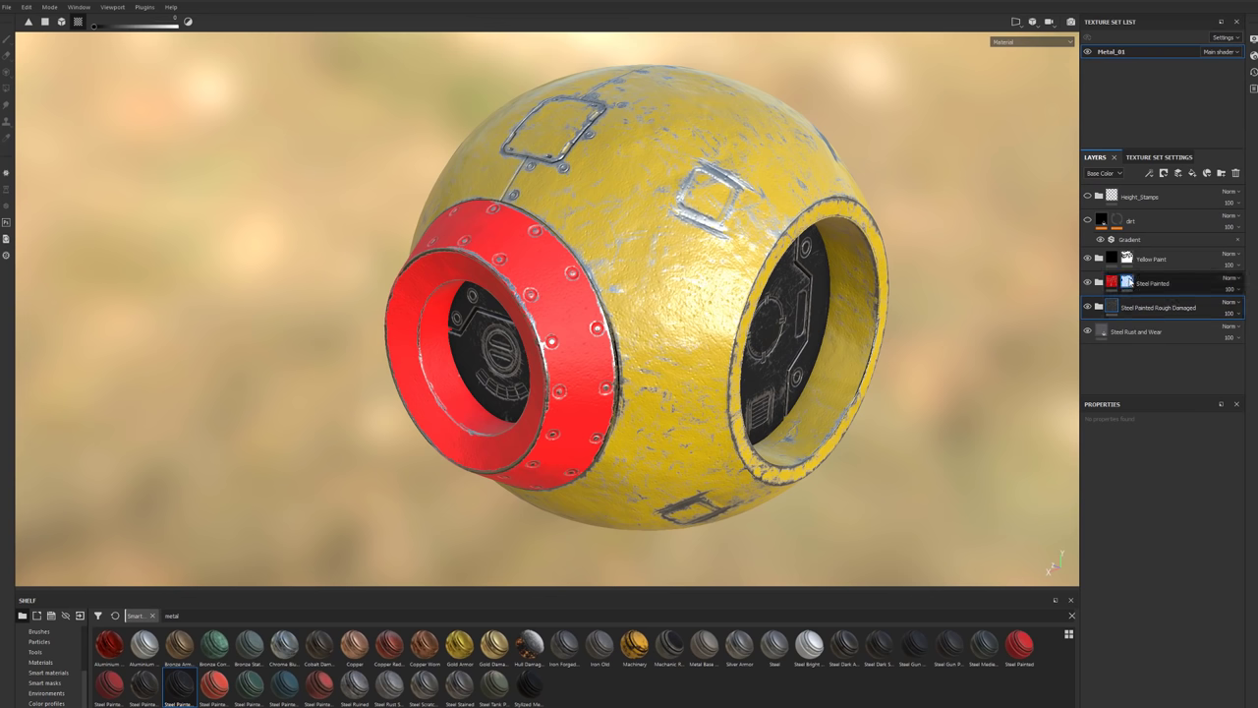
pyautogui.doubleClick(1142, 308)
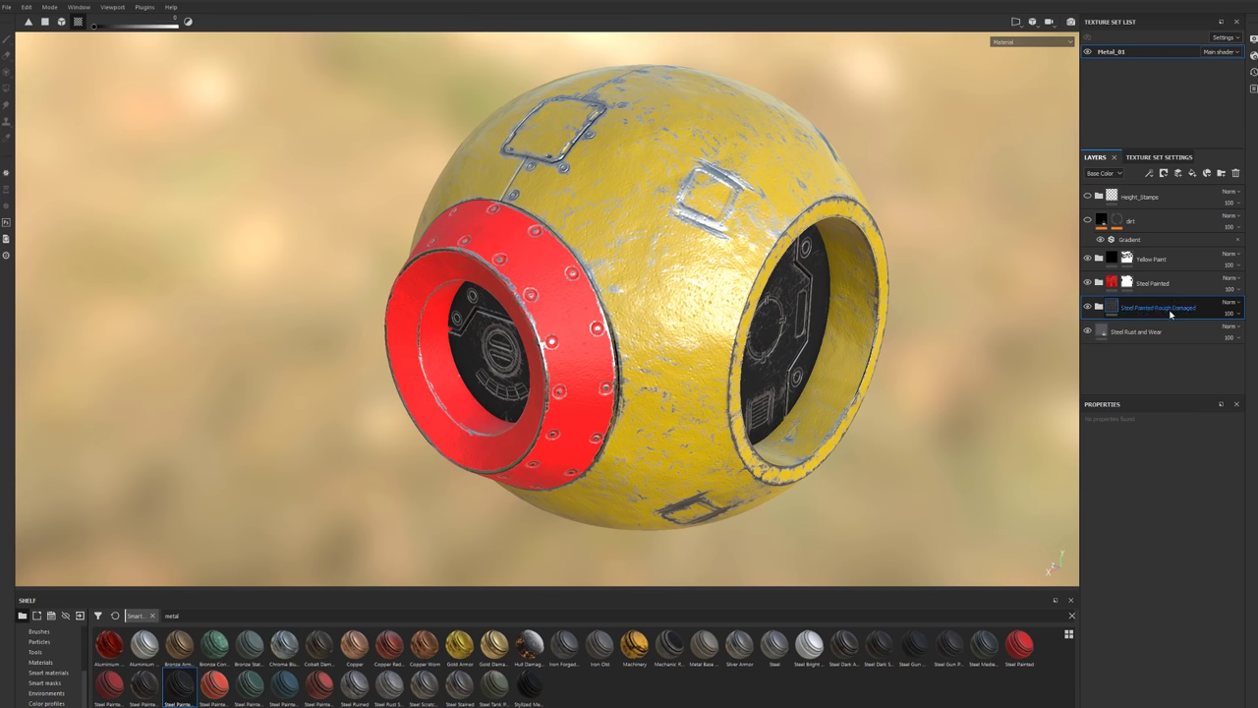
# Give Steel Painted Rough Damaged a white mask and paste Steel Painted's mask into it.
pyautogui.rightClick(1154, 310)
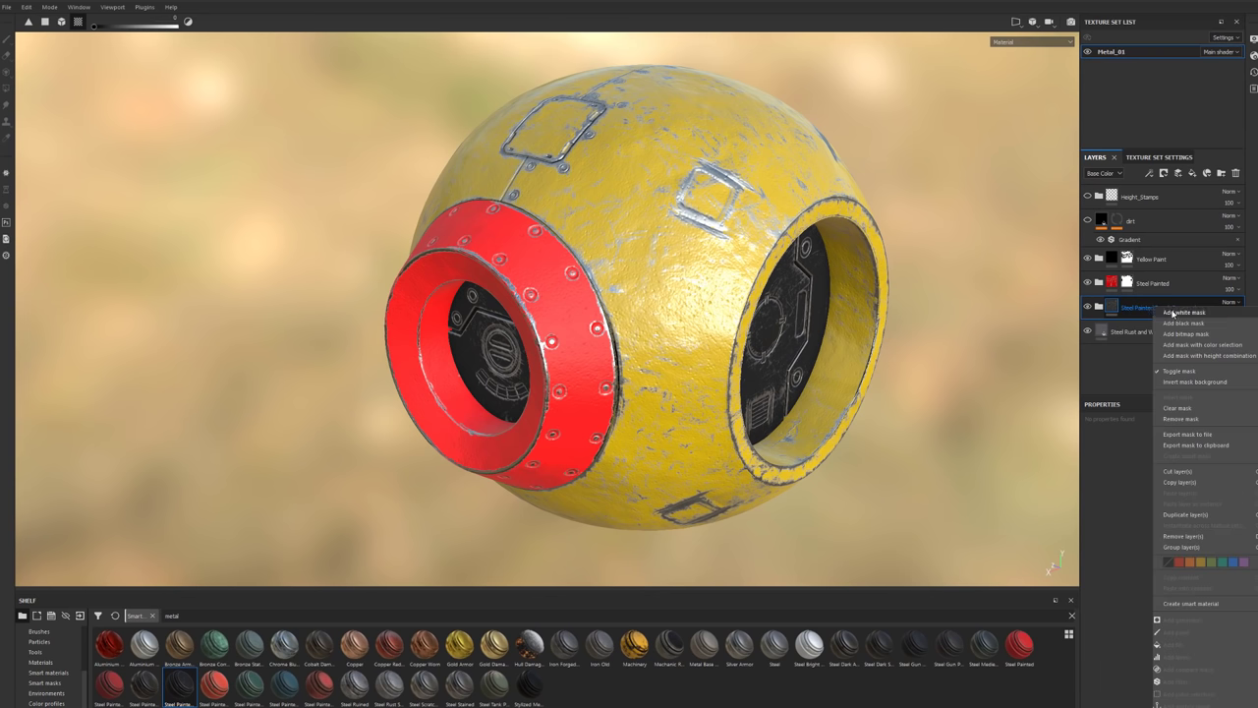
pyautogui.click(1173, 312)
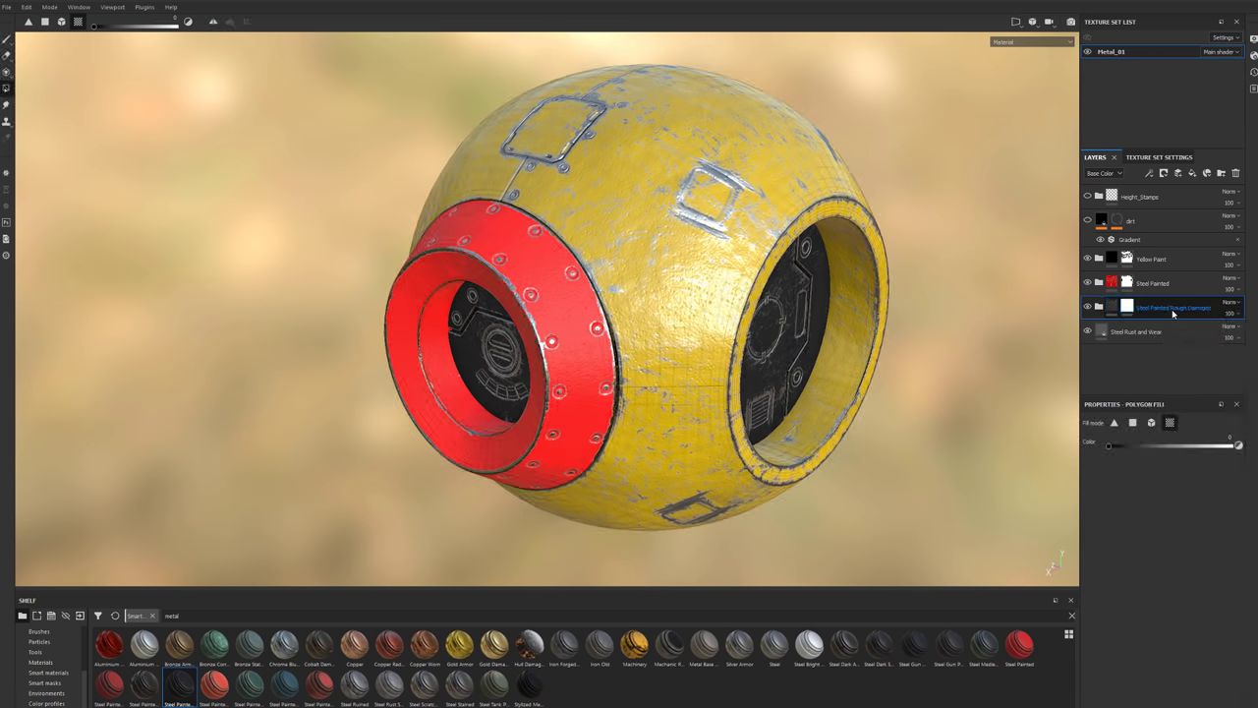
pyautogui.click(1126, 285)
pyautogui.rightClick(1126, 282)
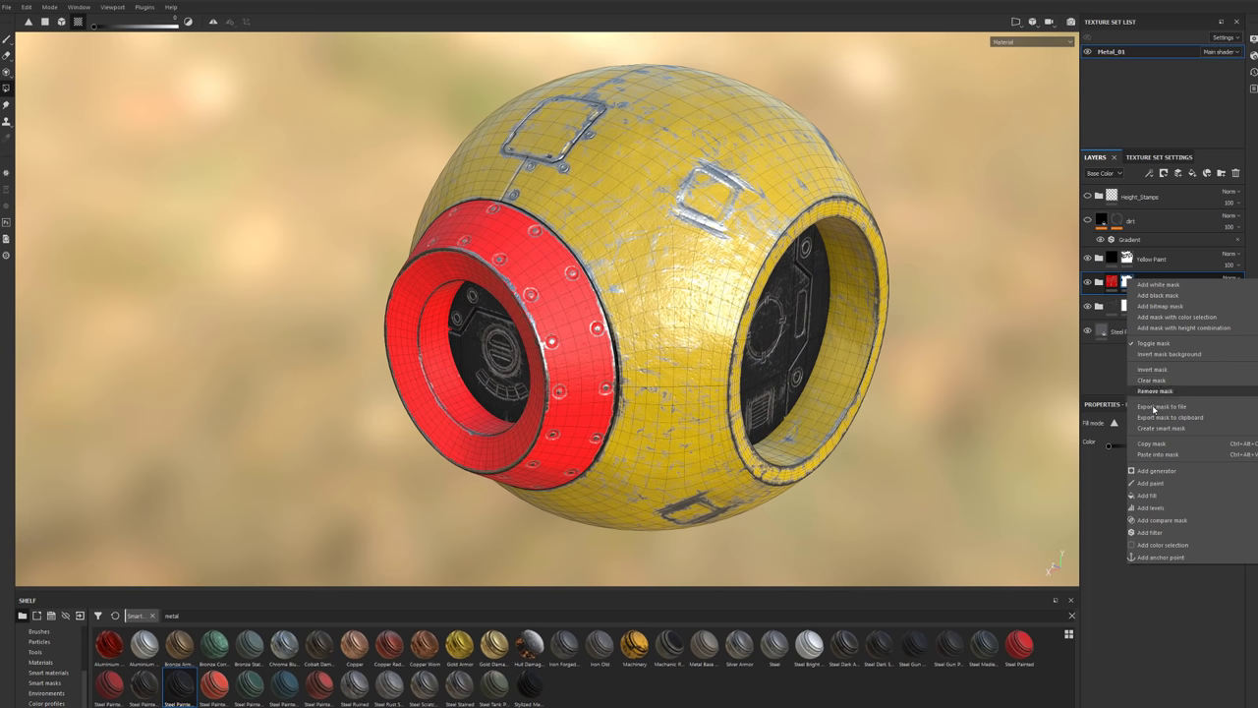
pyautogui.click(1150, 446)
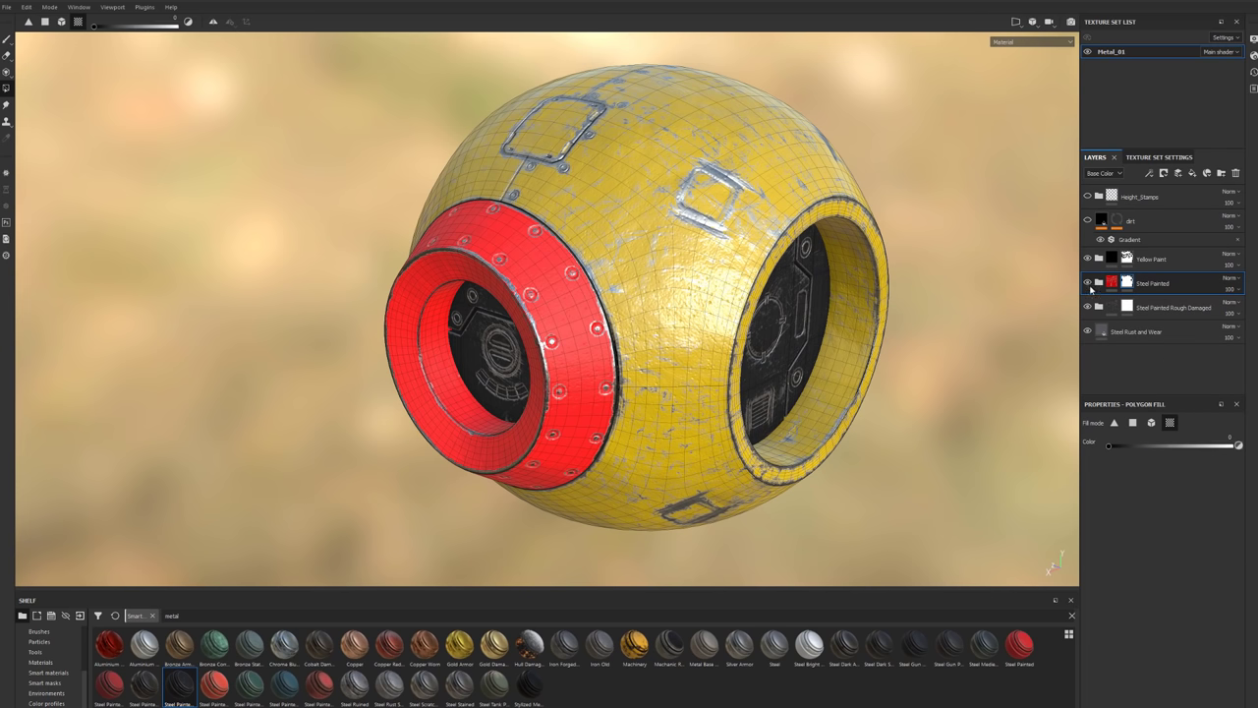
pyautogui.click(1087, 284)
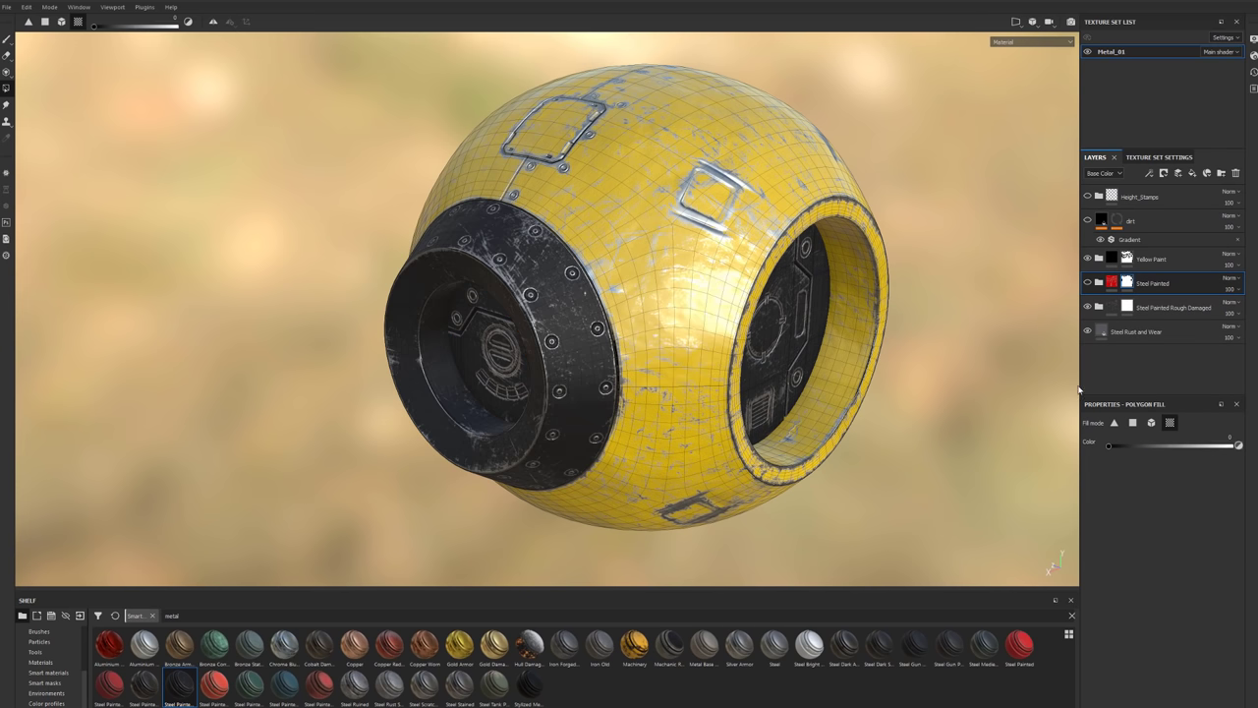
pyautogui.click(1130, 308)
pyautogui.rightClick(1129, 309)
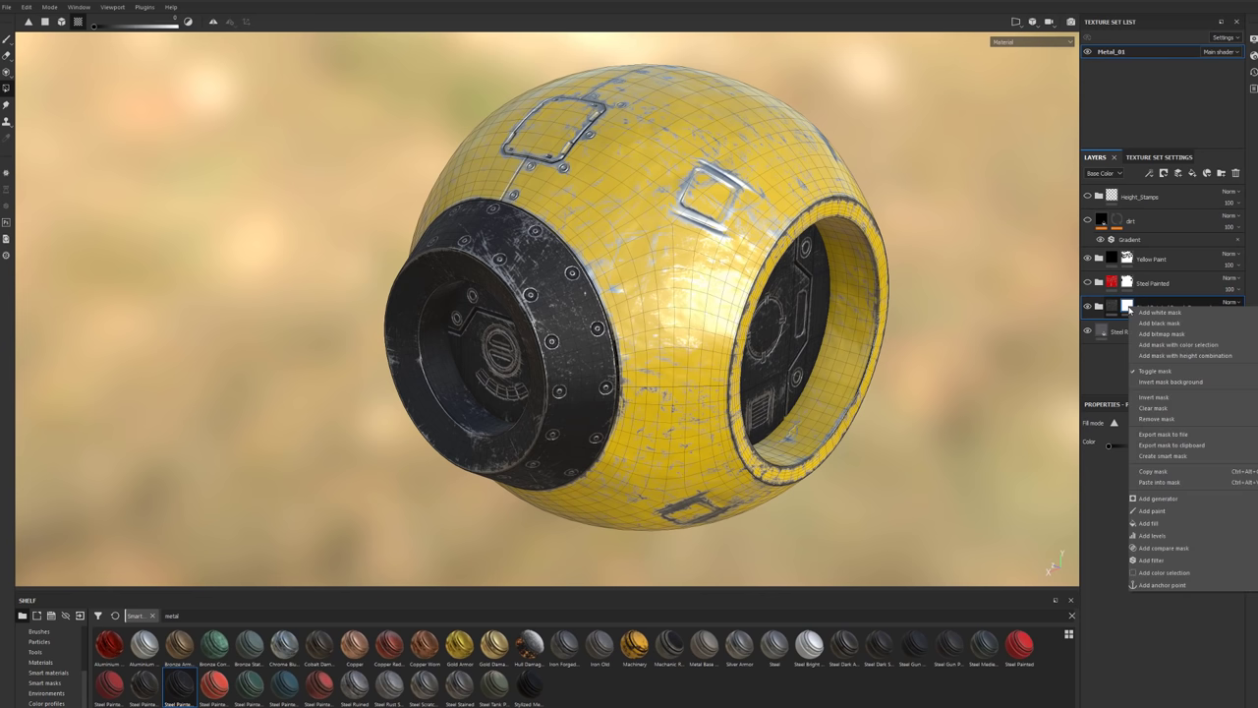
pyautogui.click(1158, 483)
# Delete the old Steel Painted layer.
pyautogui.keyDown('alt'); pyautogui.moveTo(993, 382); pyautogui.dragTo(692, 391); pyautogui.keyUp('alt')
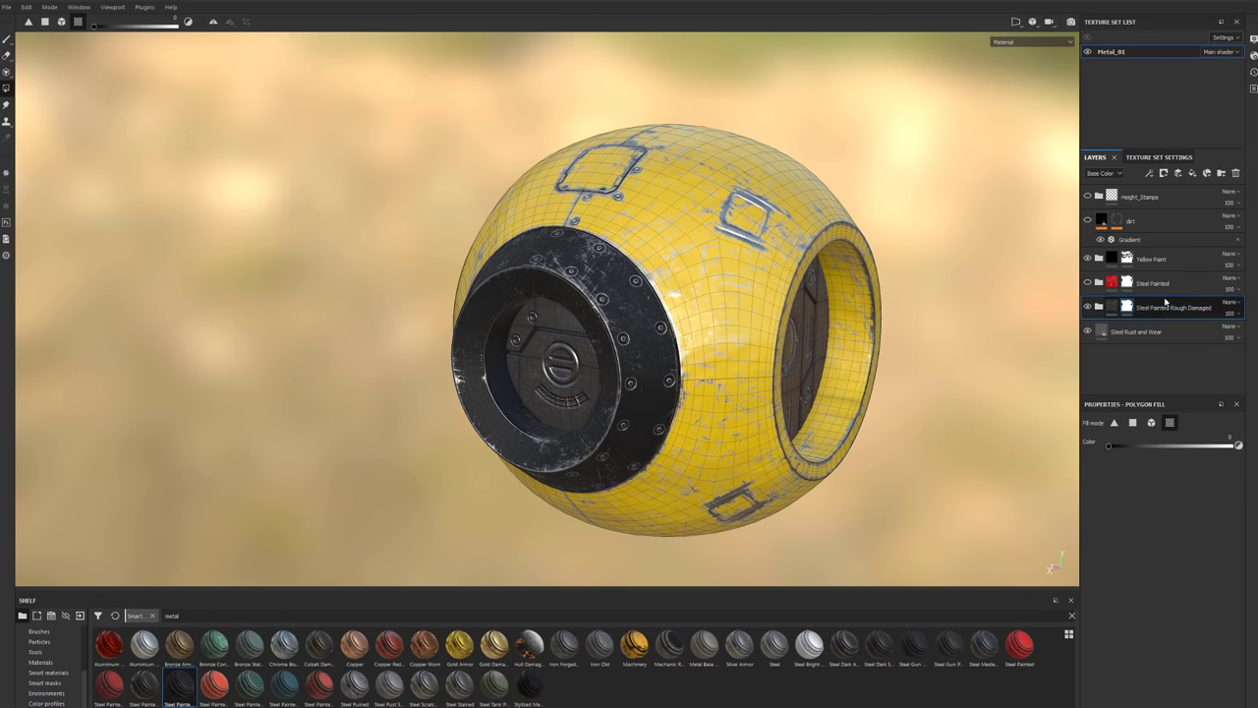
pyautogui.click(1170, 287)
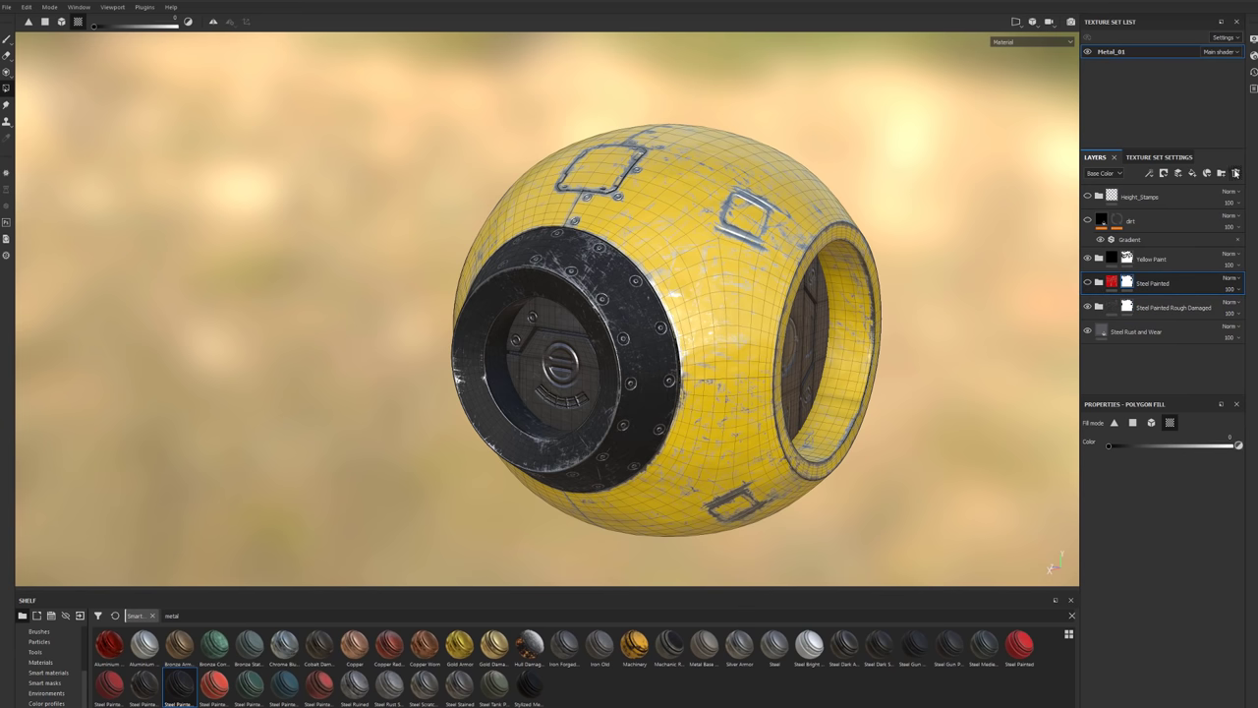
pyautogui.click(1236, 173)
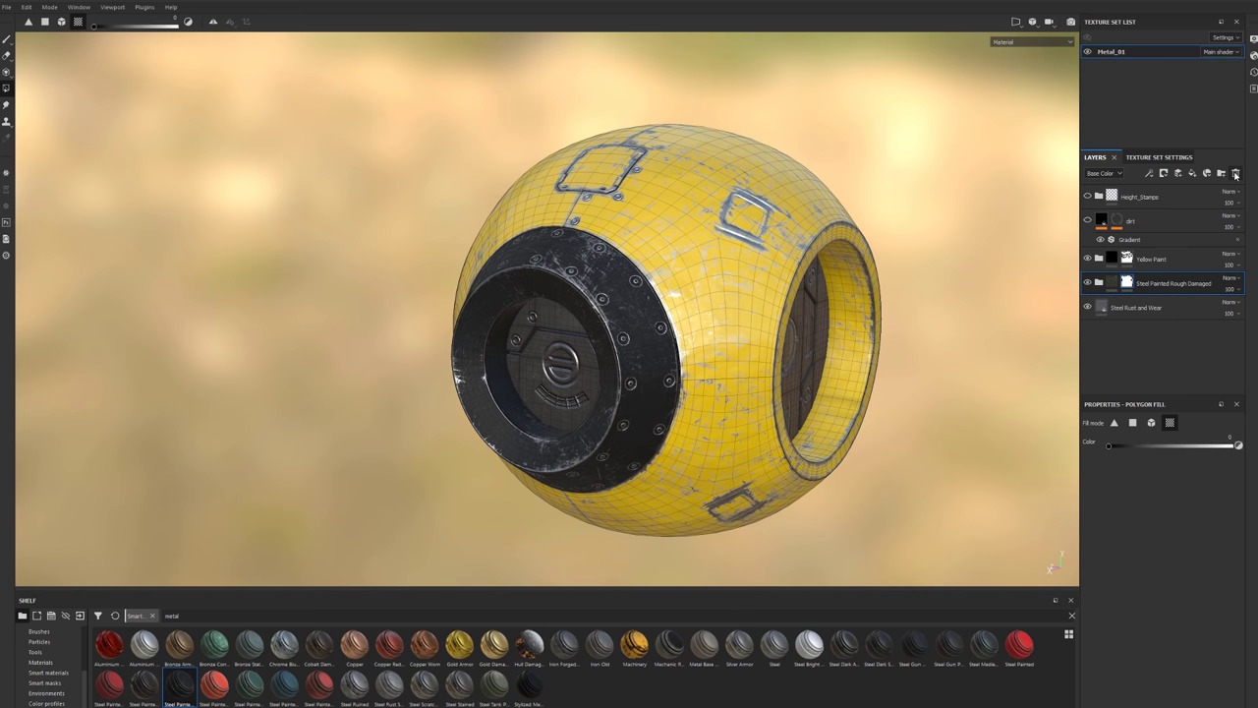
# Switch to the Paint tool and rotate the view and environment lighting around the sphere.
pyautogui.click(7, 39)
pyautogui.keyDown('alt'); pyautogui.moveTo(275, 141); pyautogui.dragTo(384, 241); pyautogui.keyUp('alt')
pyautogui.keyDown('shift'); pyautogui.moveTo(384, 241); pyautogui.dragTo(1013, 202, button='right'); pyautogui.keyUp('shift')
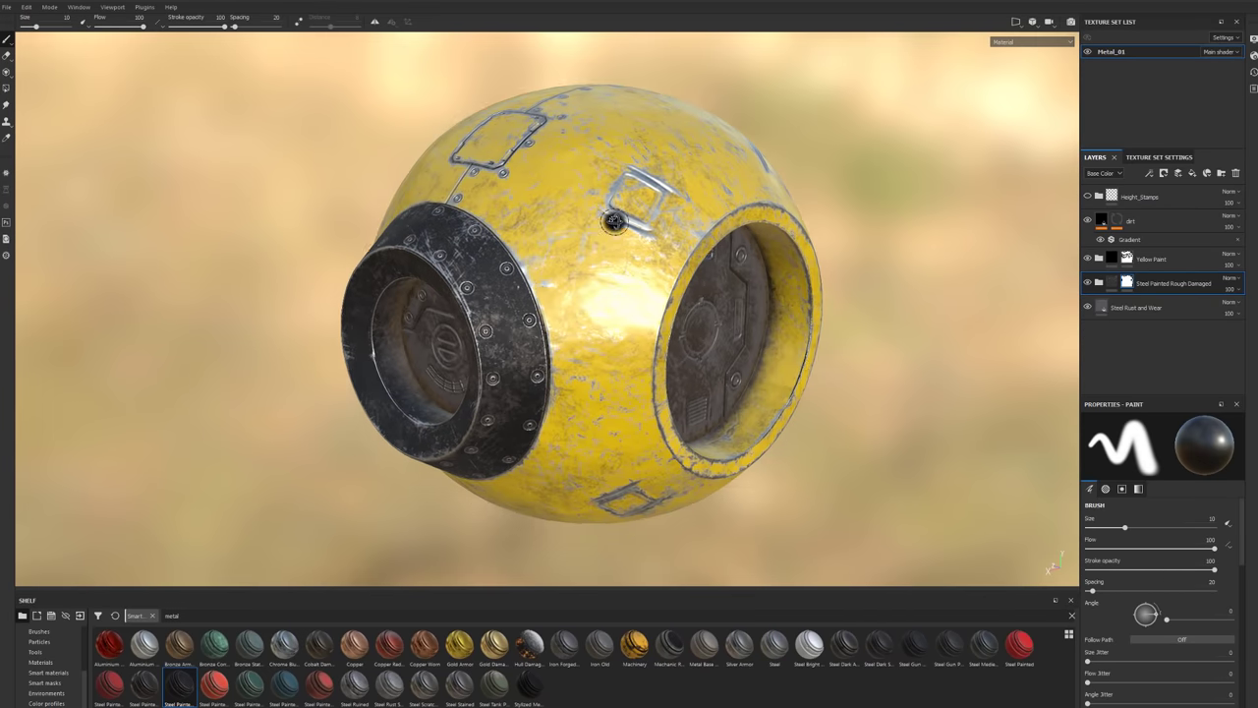
pyautogui.moveTo(613, 222)
pyautogui.keyDown('alt'); pyautogui.mouseDown()
pyautogui.moveTo(623, 252)
pyautogui.moveTo(747, 143)
pyautogui.mouseUp(); pyautogui.keyUp('alt')
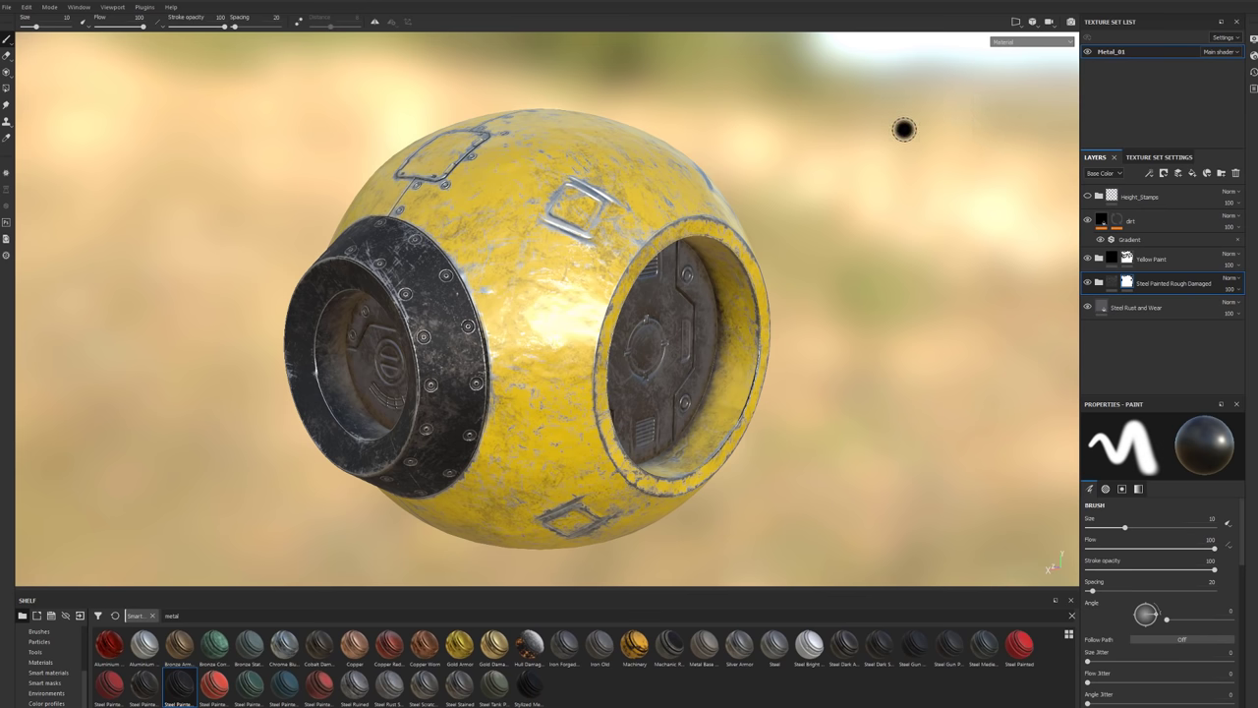
# Preview Base Color, Metallic and Normal+Height+Mesh channels, then return to material view.
pyautogui.press('c')
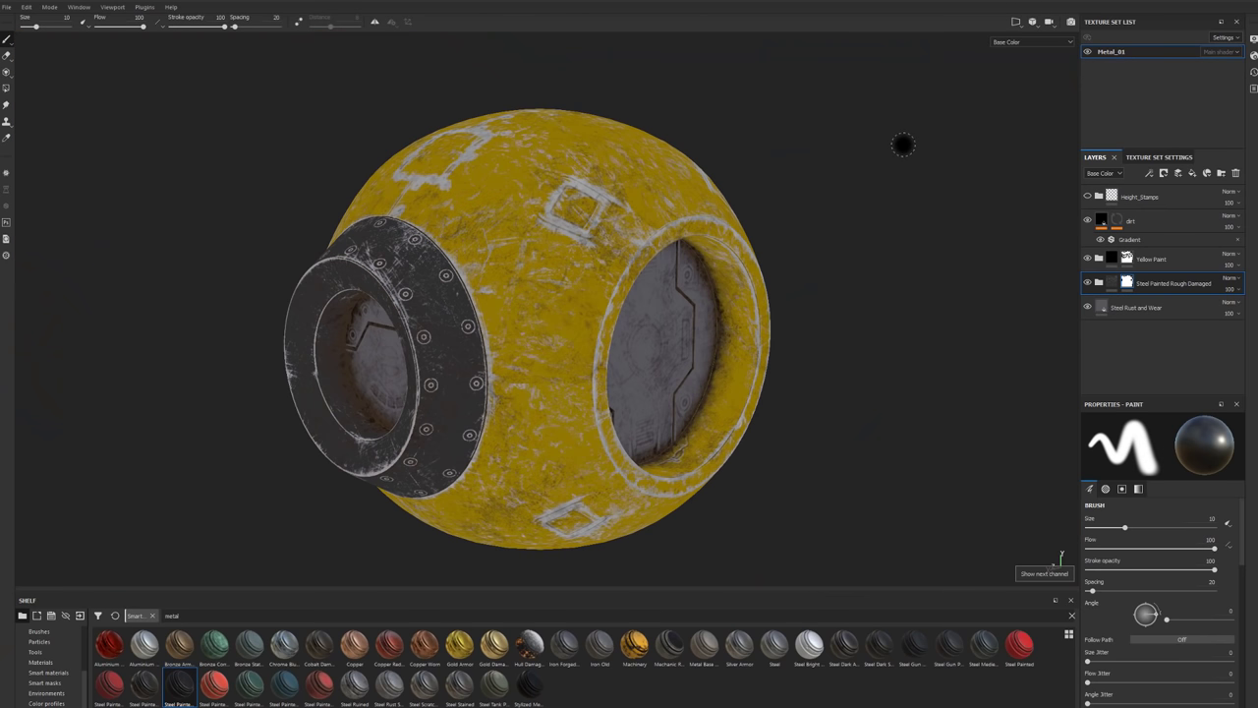
pyautogui.press('c')
pyautogui.press('c')
pyautogui.press('c')
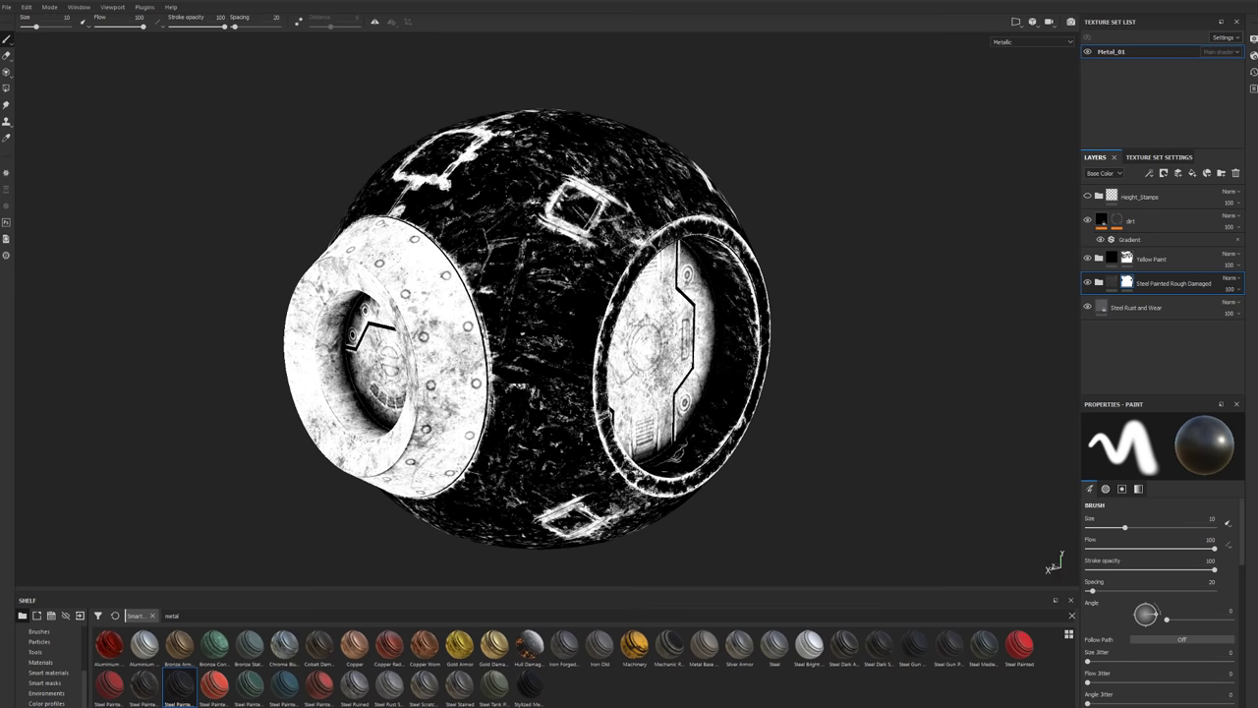
pyautogui.press('c')
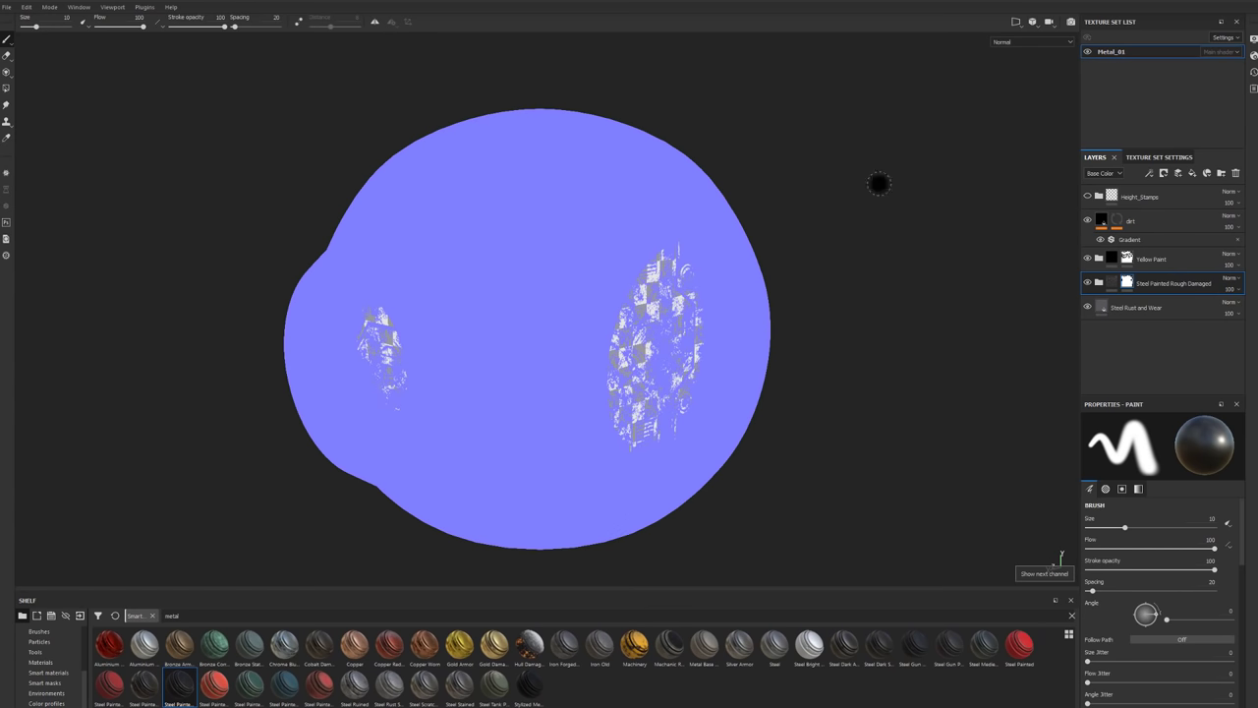
pyautogui.click(1048, 41)
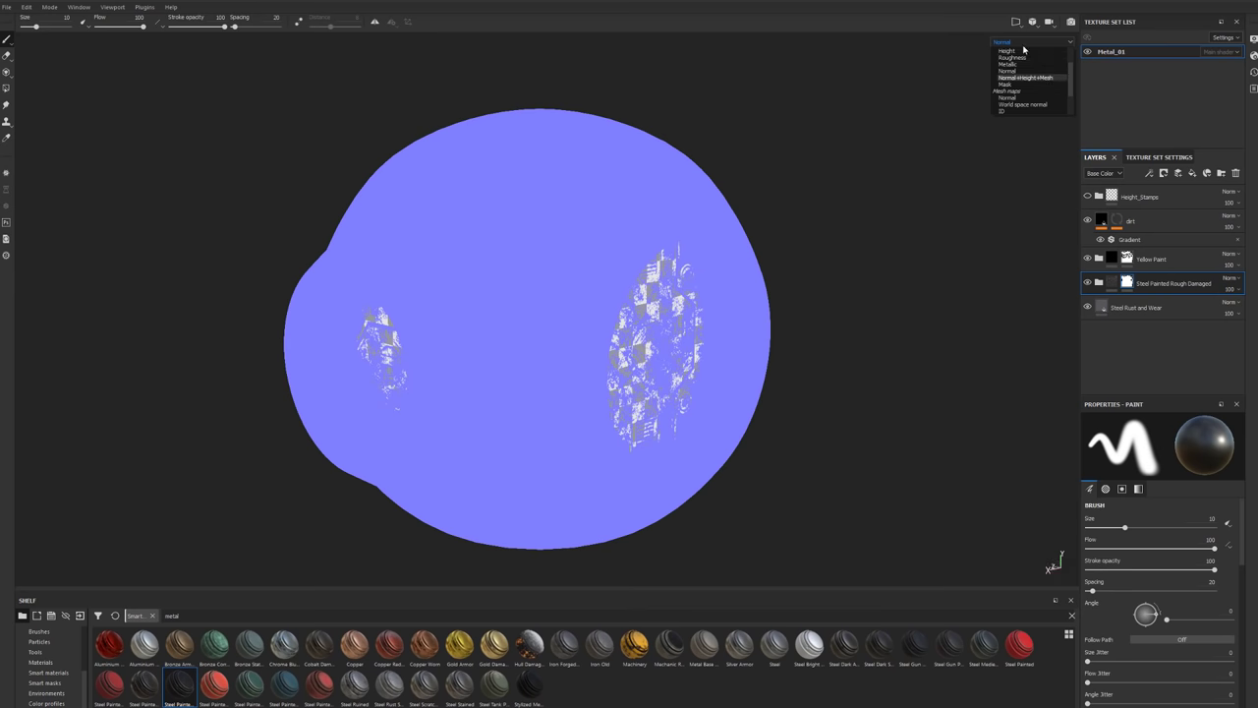
pyautogui.press('c')
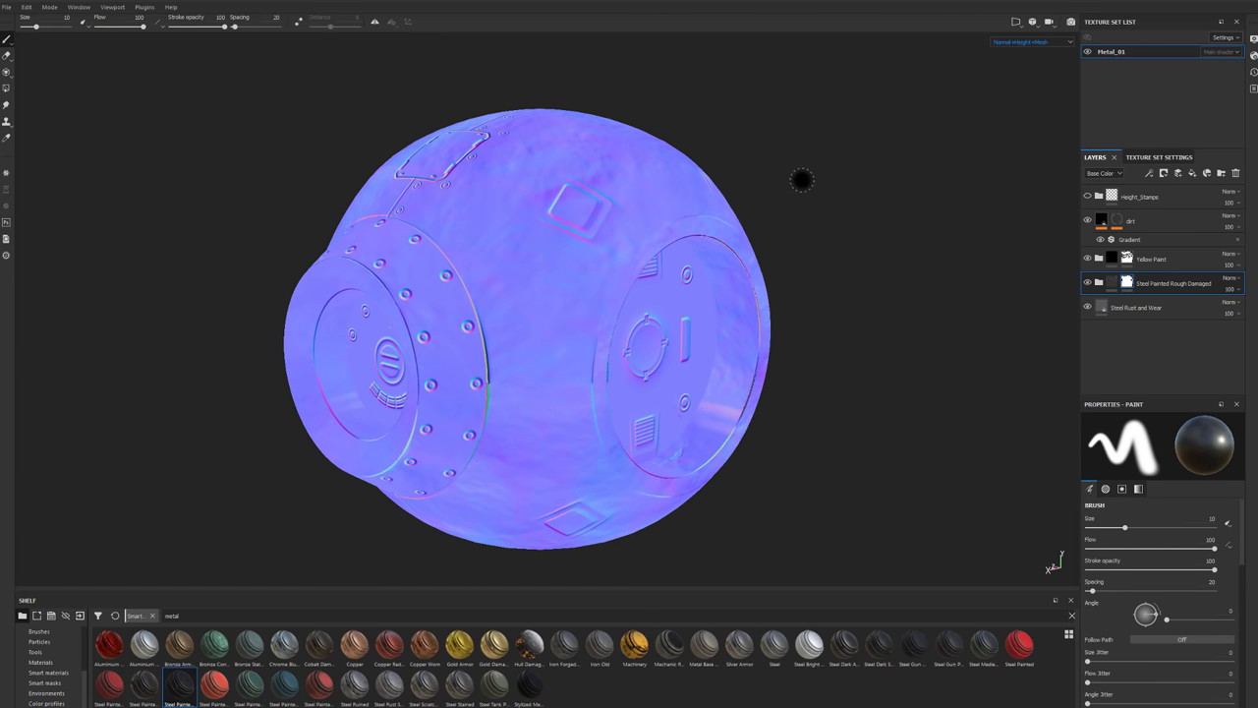
pyautogui.press('m')
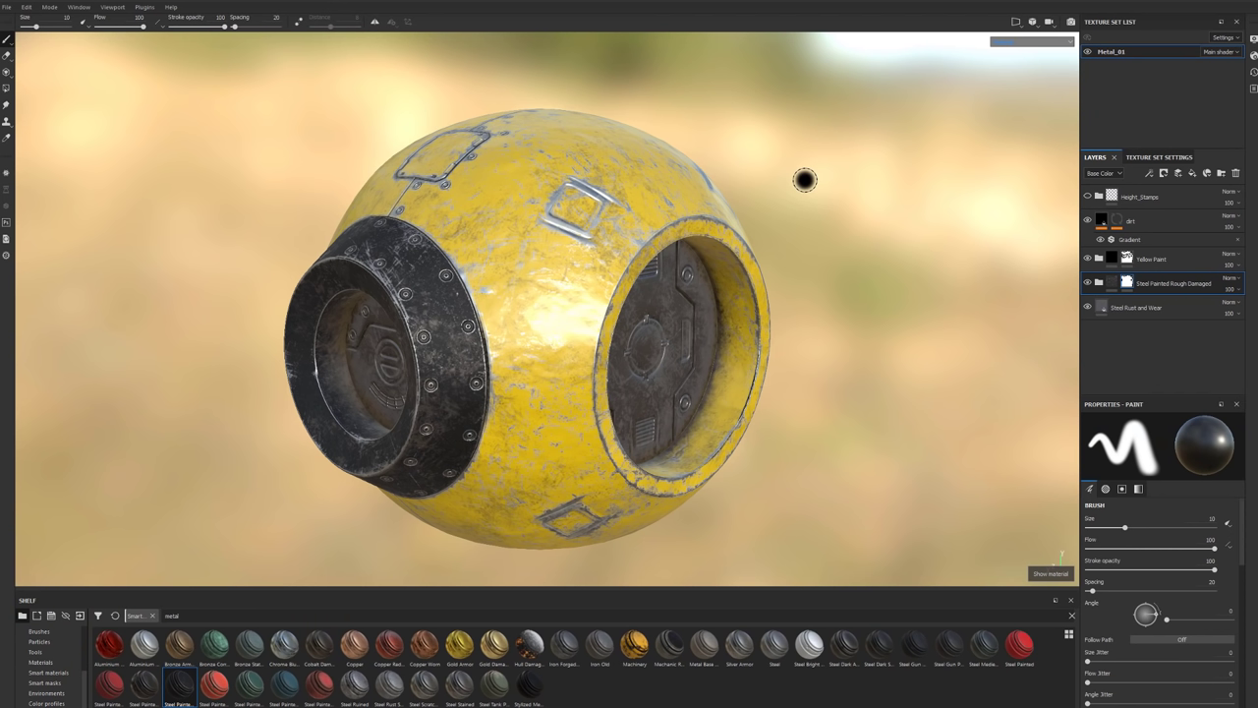
# Switch to Iray rendering and enable a dark blue Clear color background.
pyautogui.click(1072, 23)
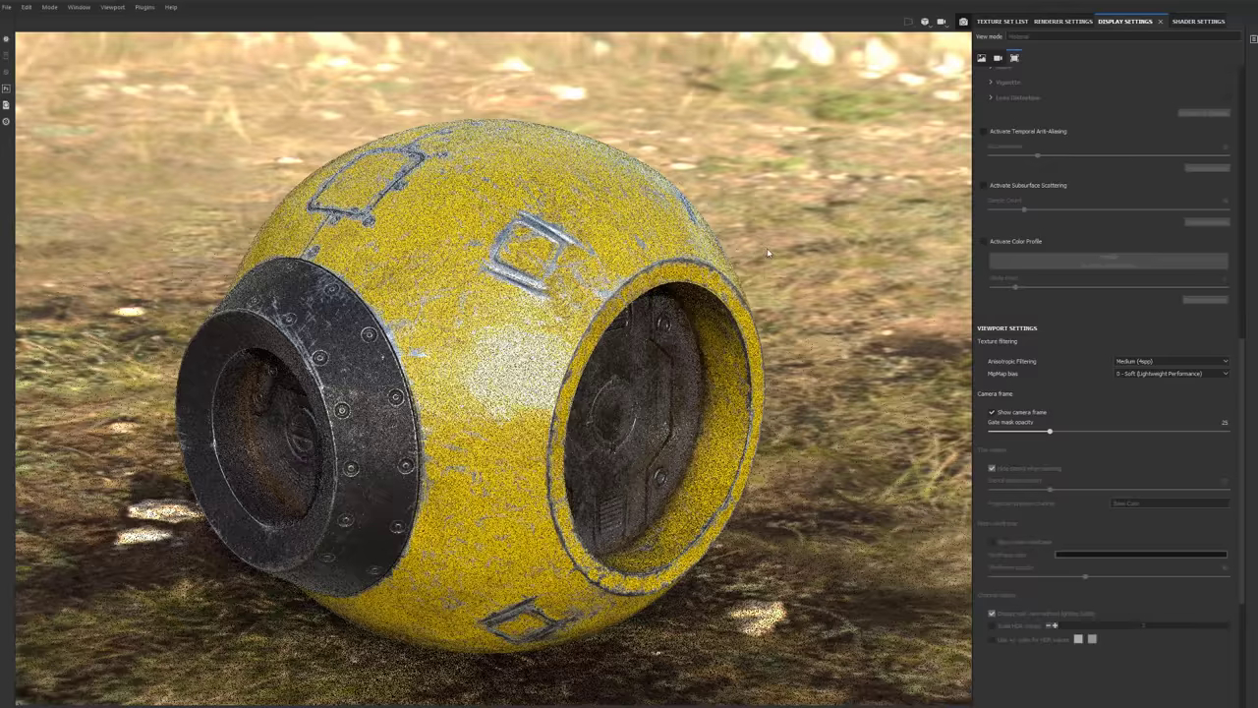
pyautogui.keyDown('alt'); pyautogui.moveTo(767, 248); pyautogui.dragTo(818, 243); pyautogui.keyUp('alt')
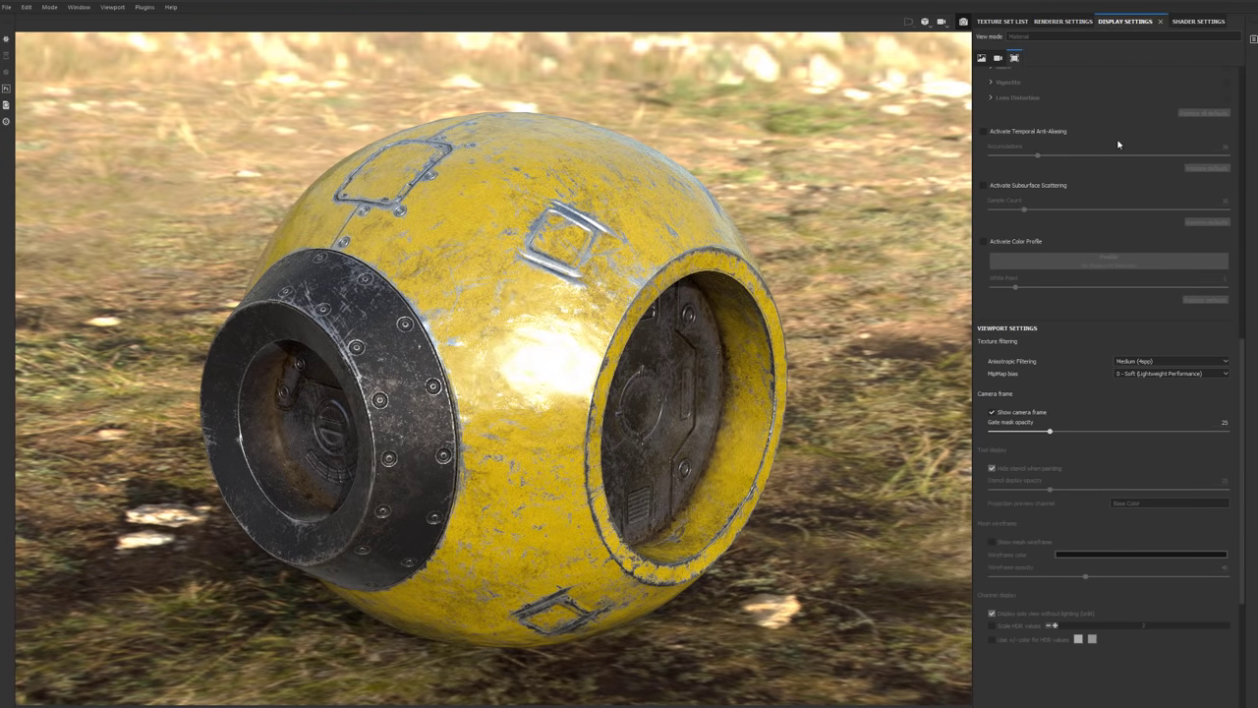
pyautogui.click(982, 57)
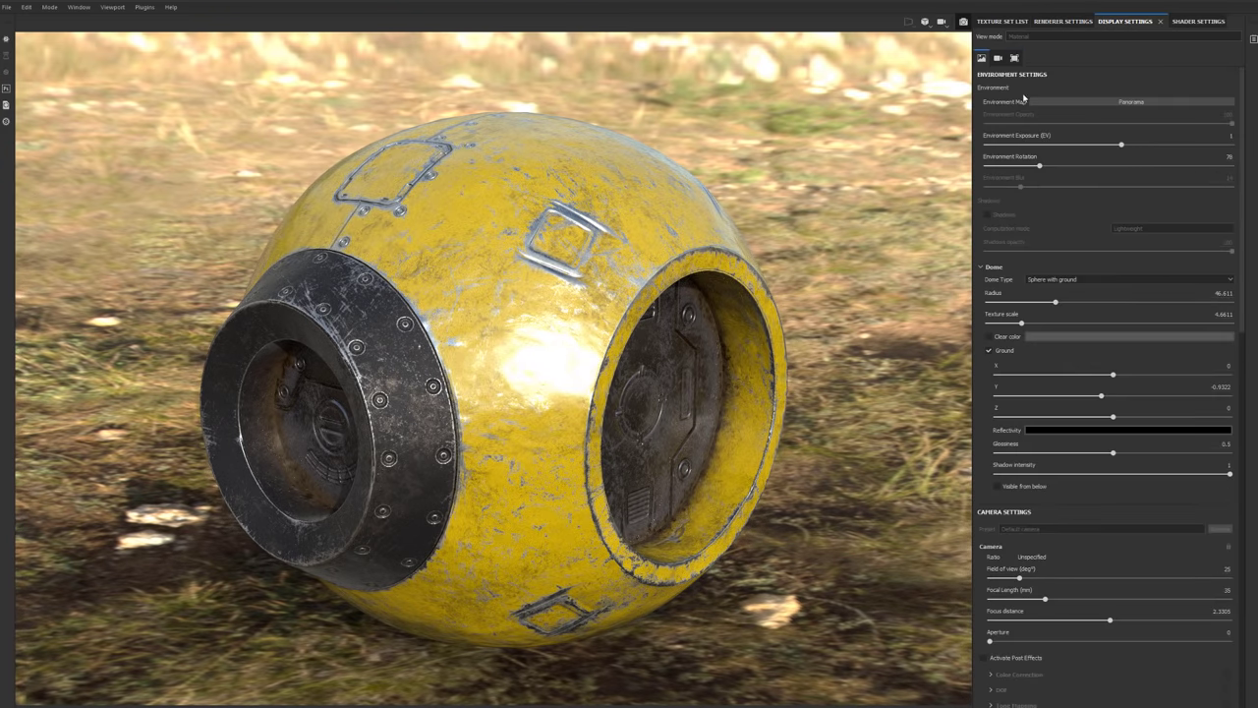
pyautogui.click(989, 337)
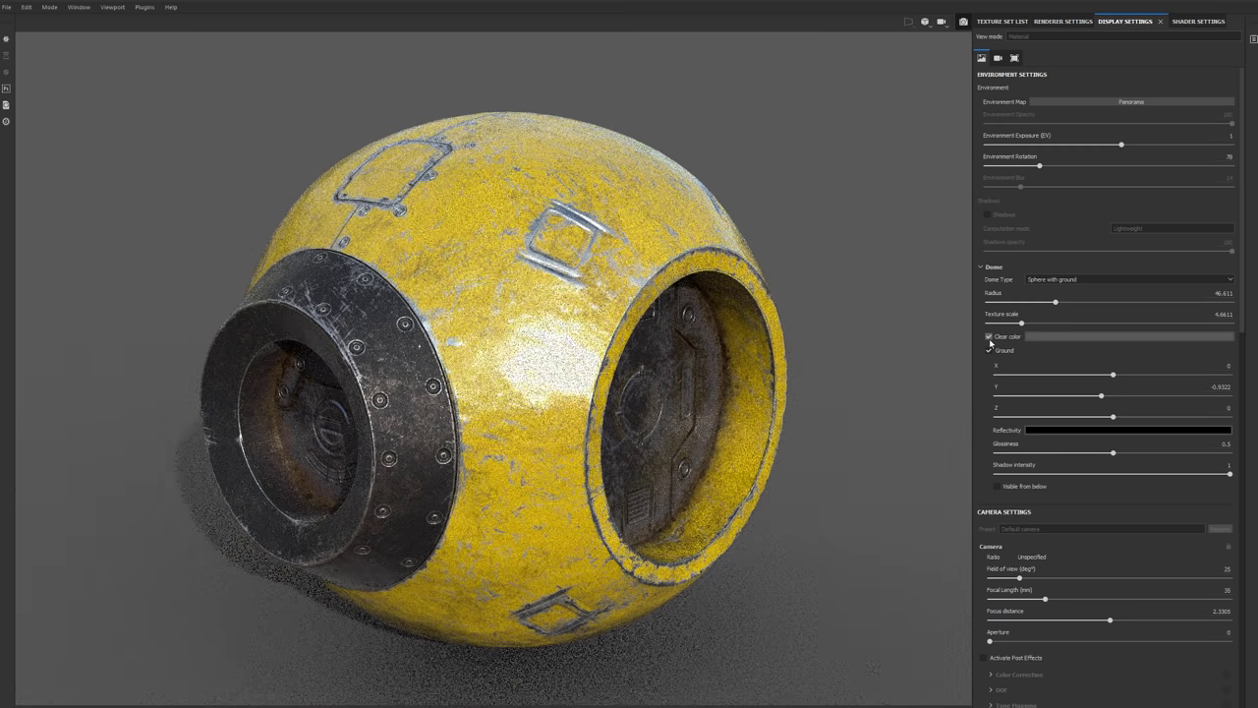
pyautogui.click(1056, 338)
pyautogui.click(1099, 403)
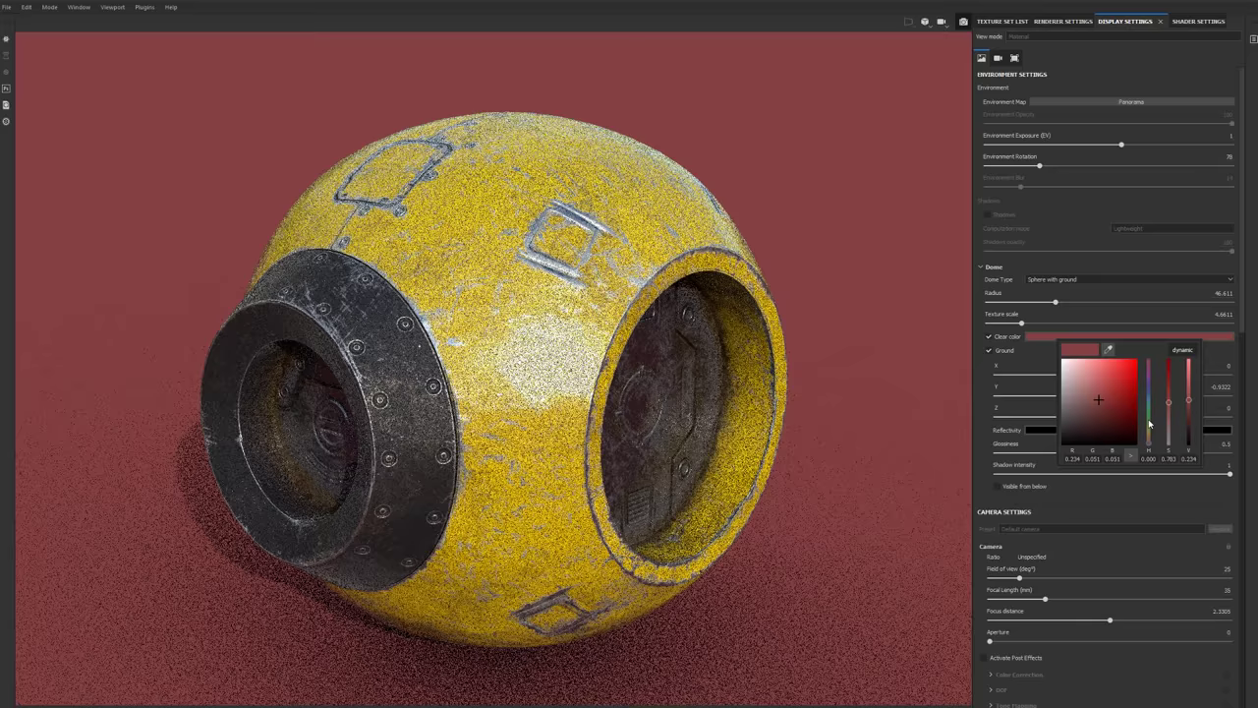
pyautogui.moveTo(1148, 442); pyautogui.dragTo(1148, 393)
pyautogui.click(1084, 414)
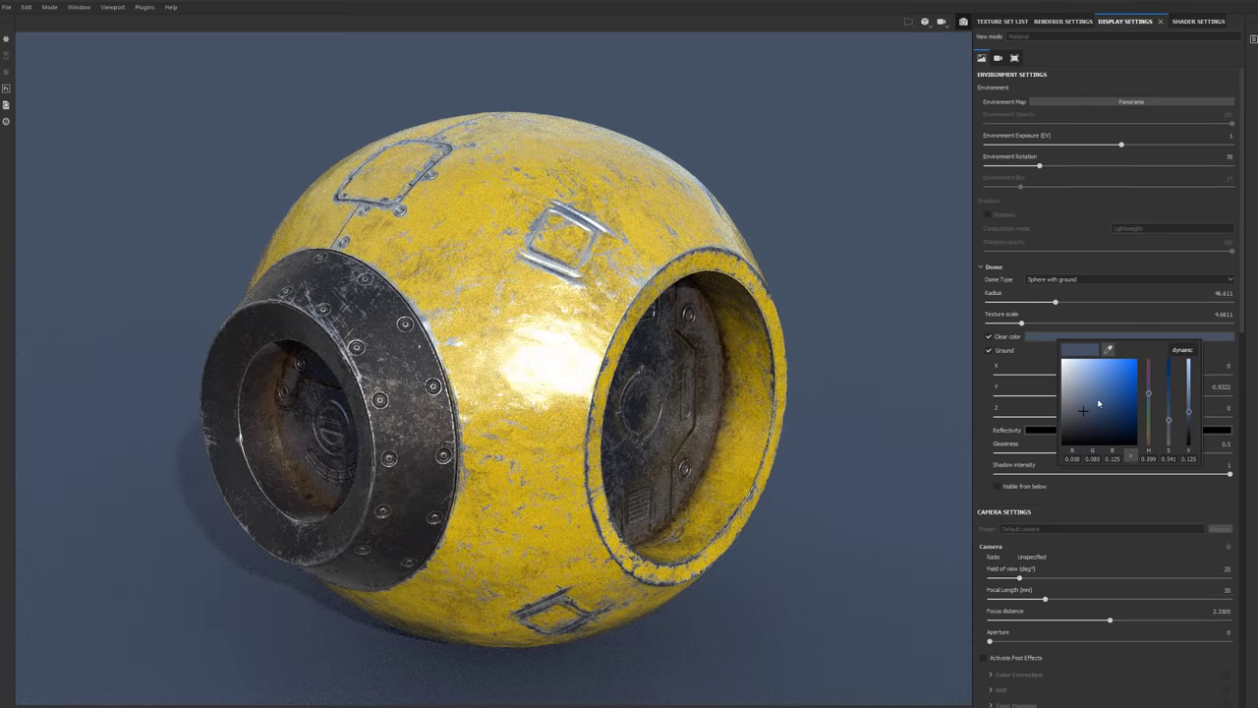
pyautogui.click(518, 539)
# Move the camera closer, turn off the ground, and rotate the environment to 53.
pyautogui.keyDown('alt'); pyautogui.moveTo(519, 538); pyautogui.dragTo(551, 521); pyautogui.keyUp('alt')
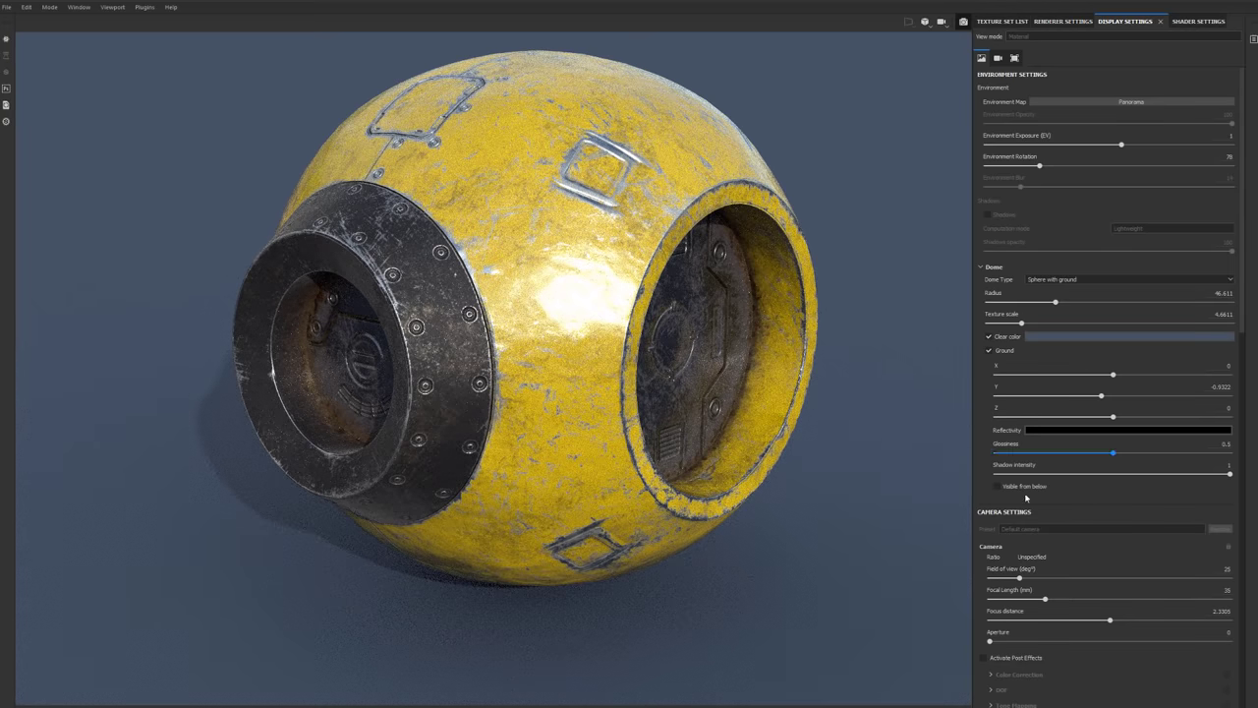
pyautogui.click(988, 351)
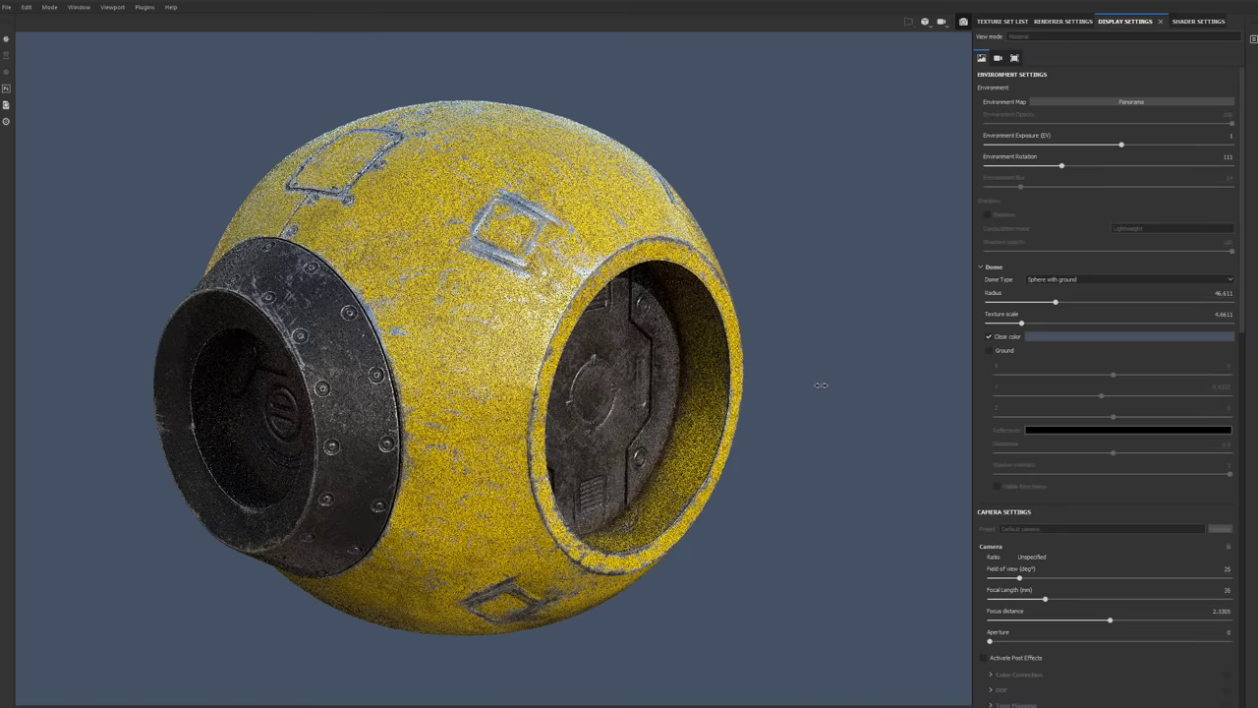
pyautogui.keyDown('shift'); pyautogui.moveTo(809, 379); pyautogui.dragTo(806, 388, button='right'); pyautogui.keyUp('shift')
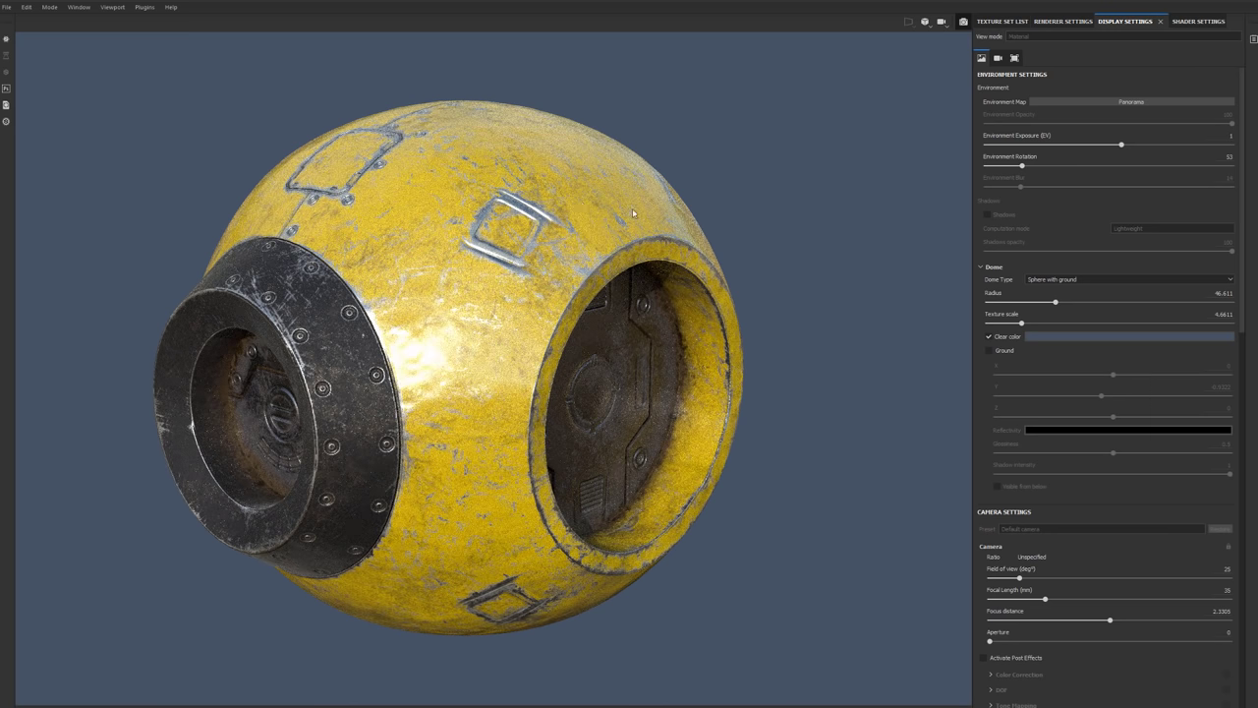
# Switch the environment map to Bus Garage and set its rotation to about 91.
pyautogui.click(1125, 104)
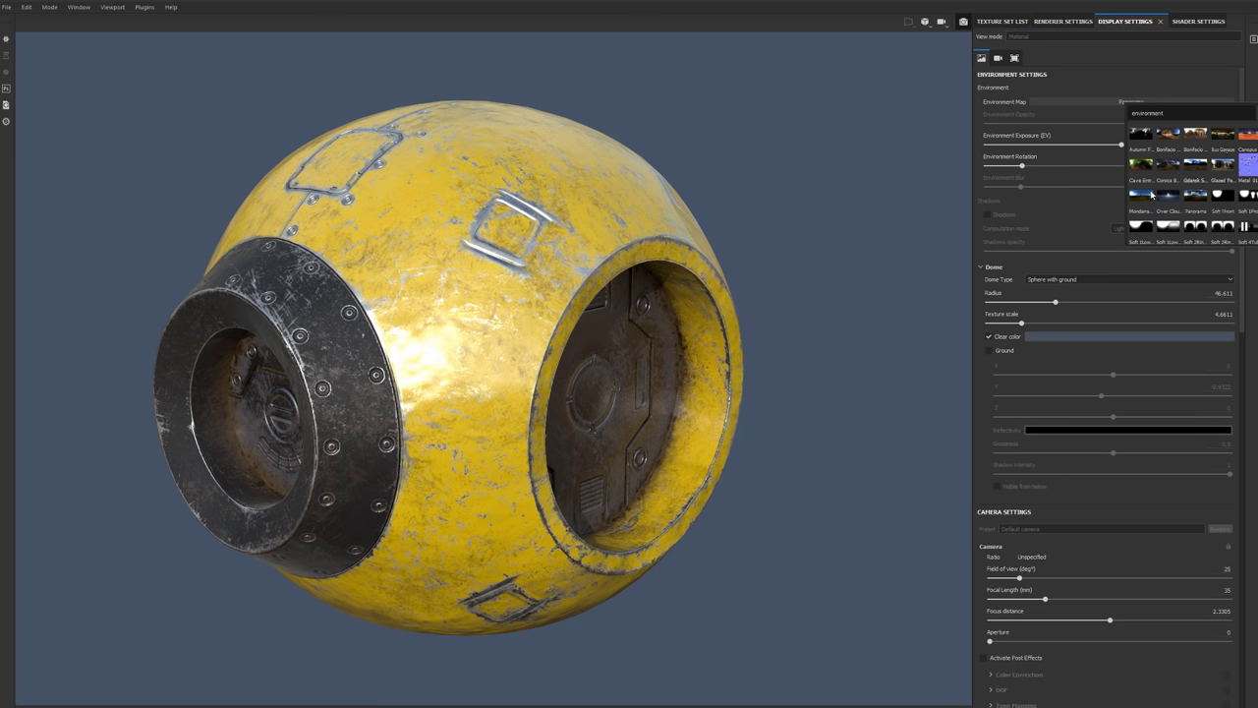
pyautogui.click(1222, 144)
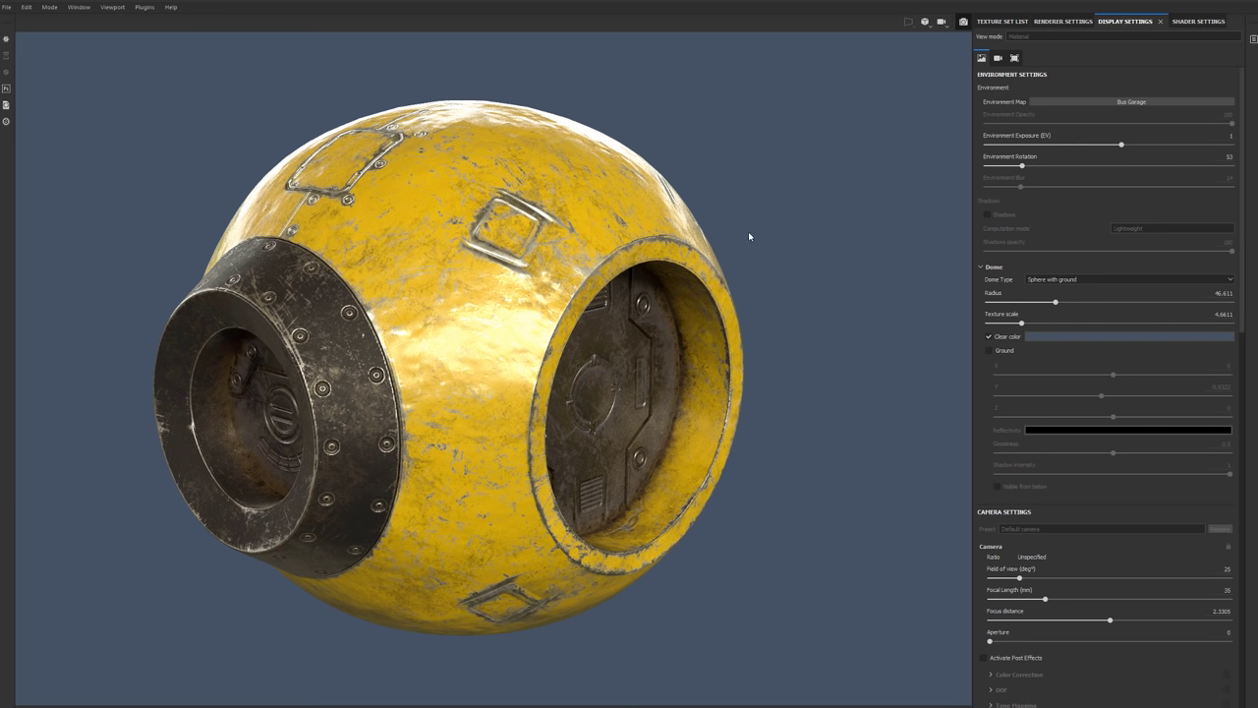
pyautogui.keyDown('shift'); pyautogui.moveTo(775, 232); pyautogui.dragTo(943, 226, button='right'); pyautogui.keyUp('shift')
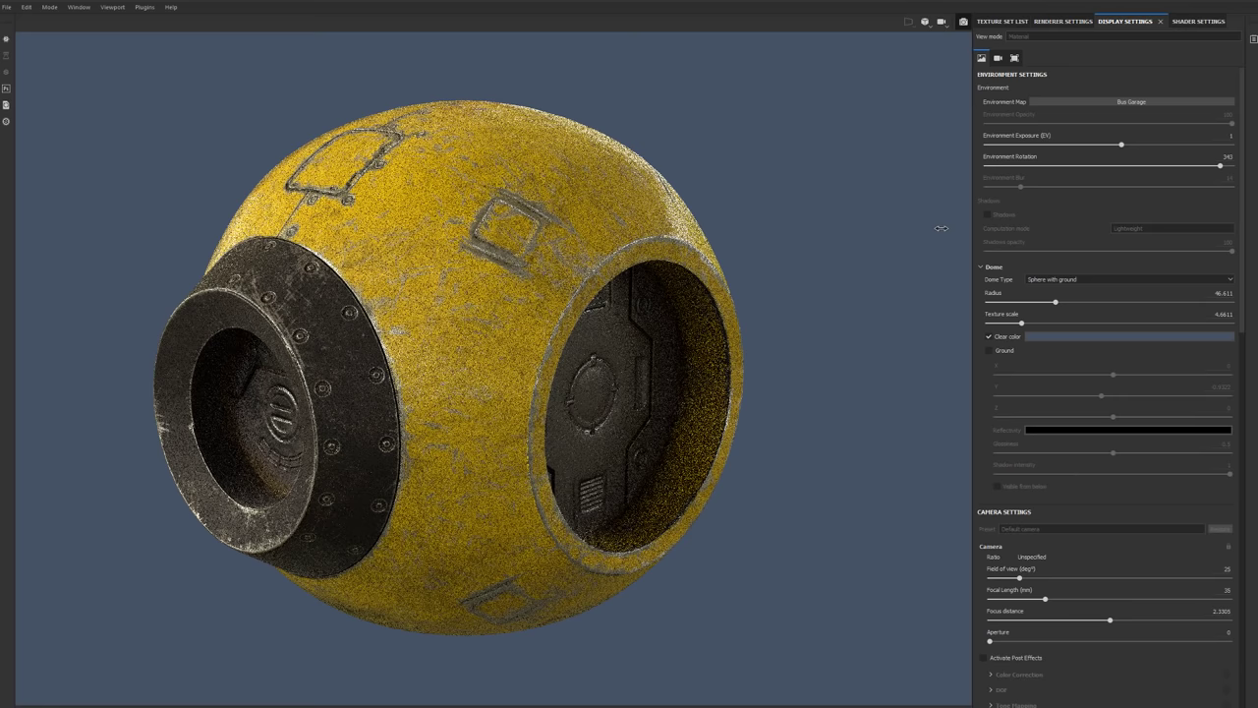
pyautogui.keyDown('shift'); pyautogui.moveTo(814, 225); pyautogui.dragTo(787, 215, button='right'); pyautogui.keyUp('shift')
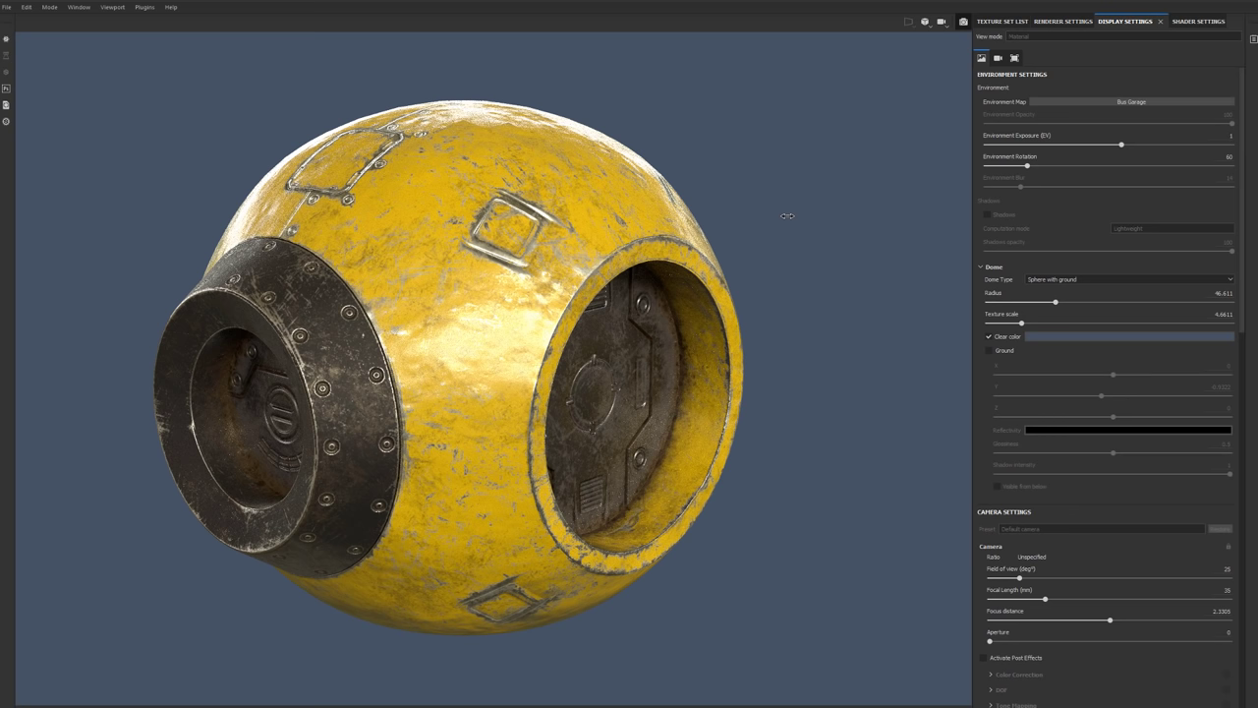
pyautogui.keyDown('shift'); pyautogui.moveTo(788, 215); pyautogui.dragTo(907, 213, button='right'); pyautogui.keyUp('shift')
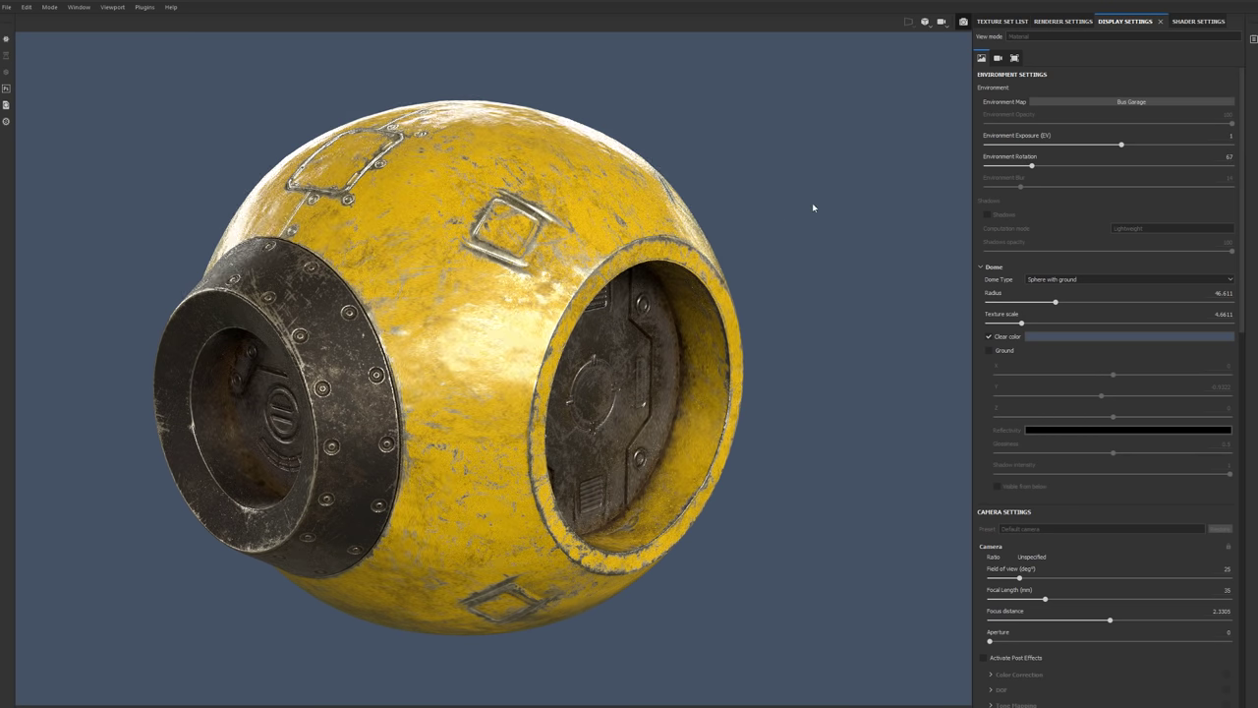
pyautogui.keyDown('shift'); pyautogui.moveTo(815, 211); pyautogui.dragTo(895, 231, button='right'); pyautogui.keyUp('shift')
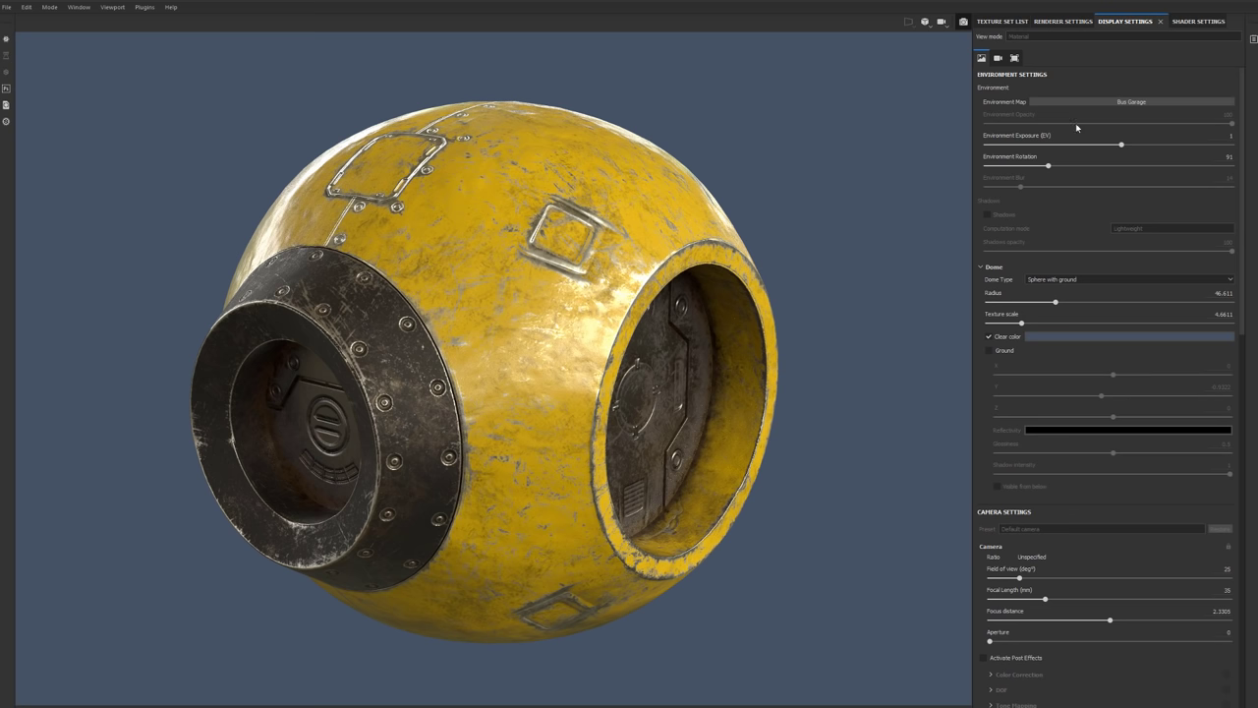
# Give Iray a 60-second Max Time and an overridden 1920×1080 render resolution.
pyautogui.click(1073, 23)
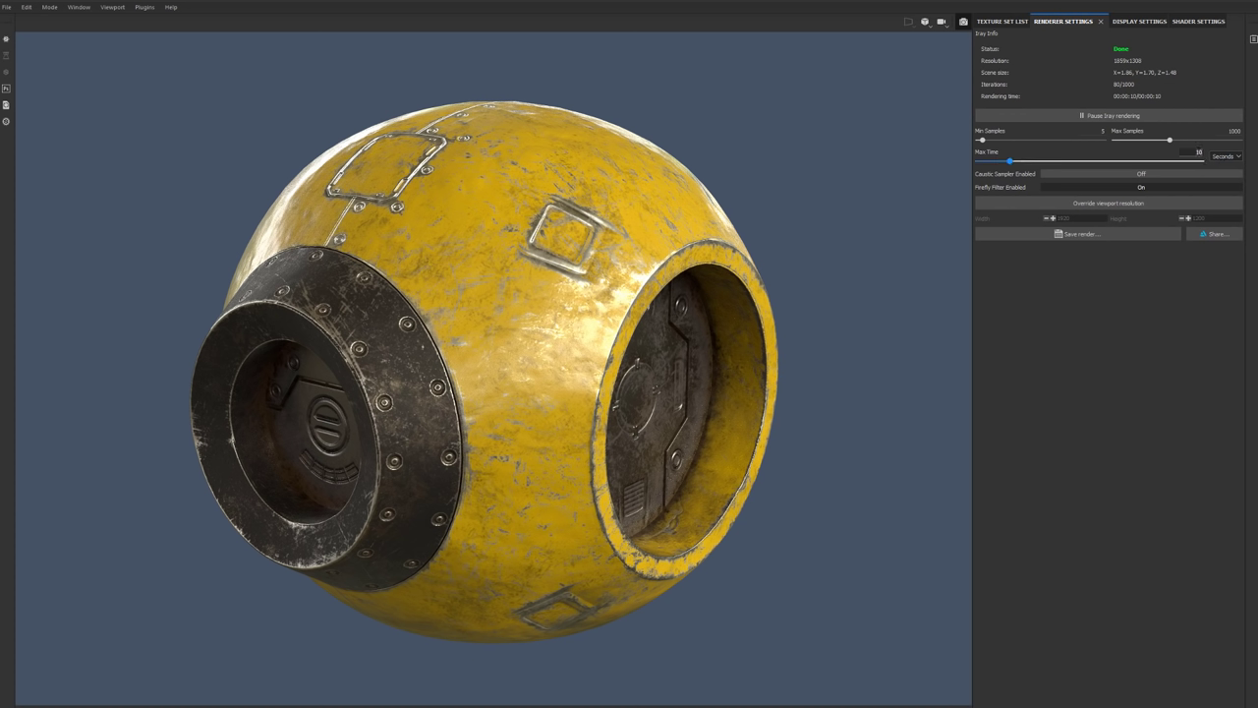
pyautogui.press('Return')
pyautogui.click(1069, 205)
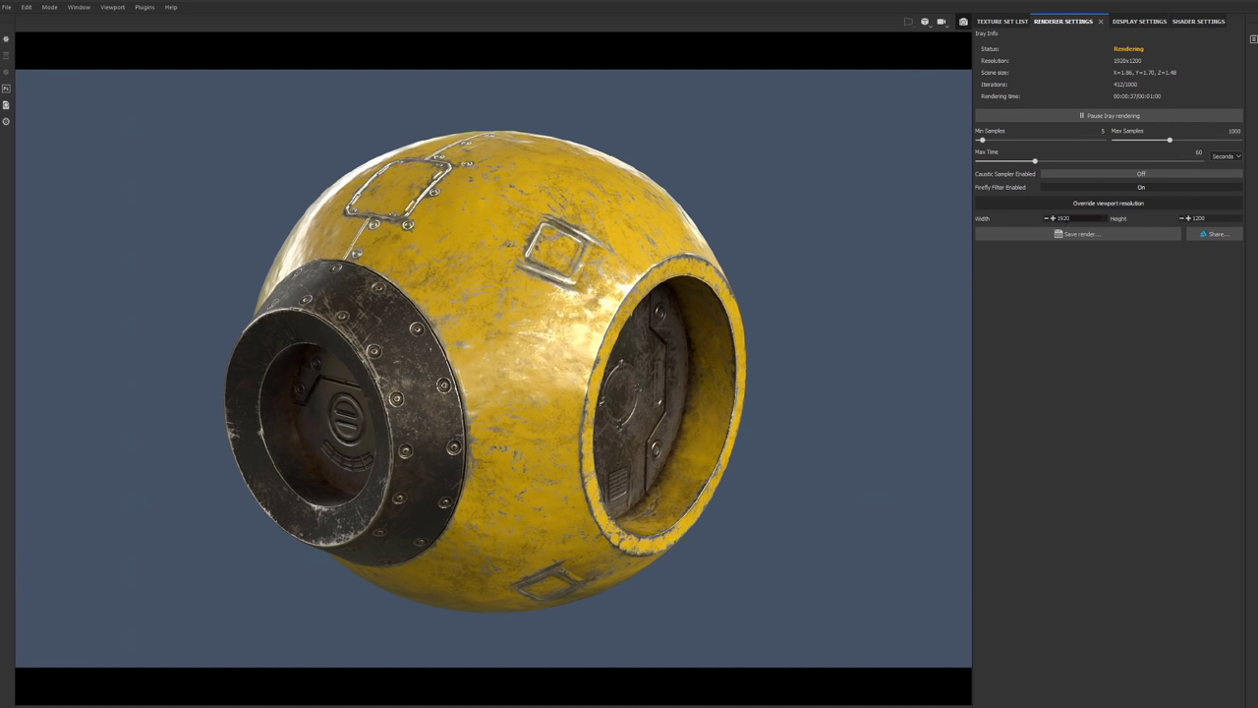
pyautogui.click(1199, 218)
pyautogui.write('1080')
pyautogui.press('Return')
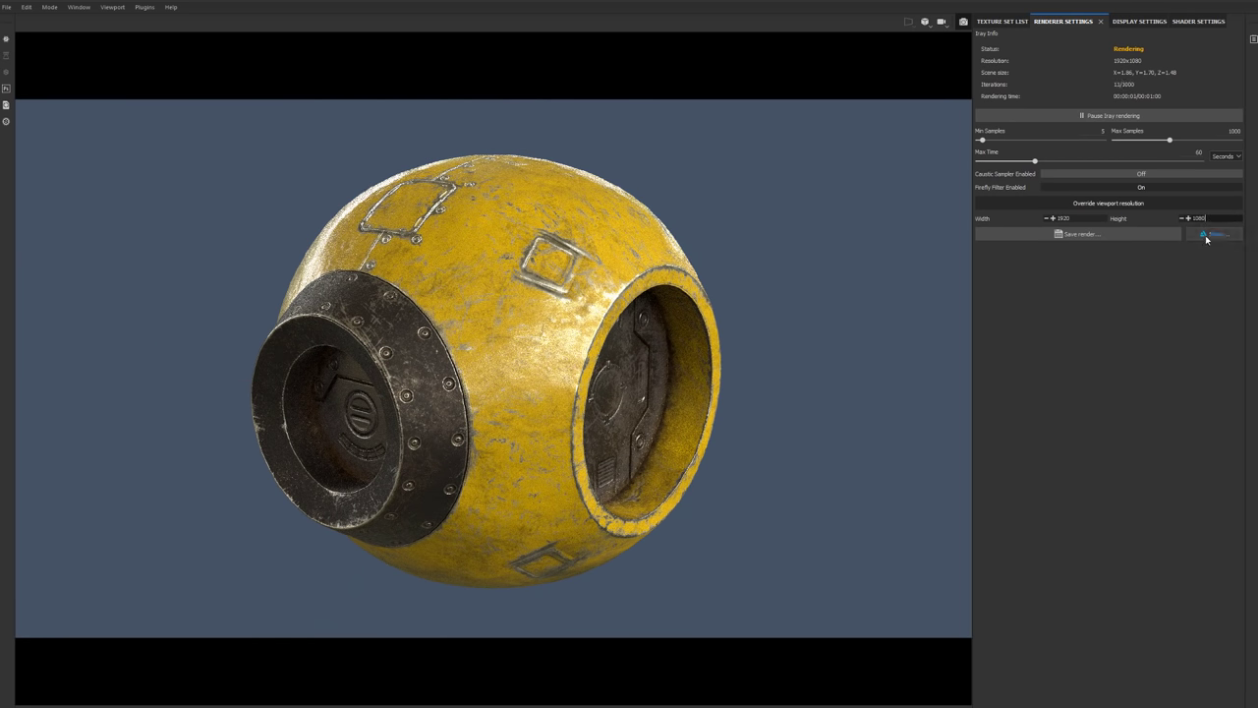